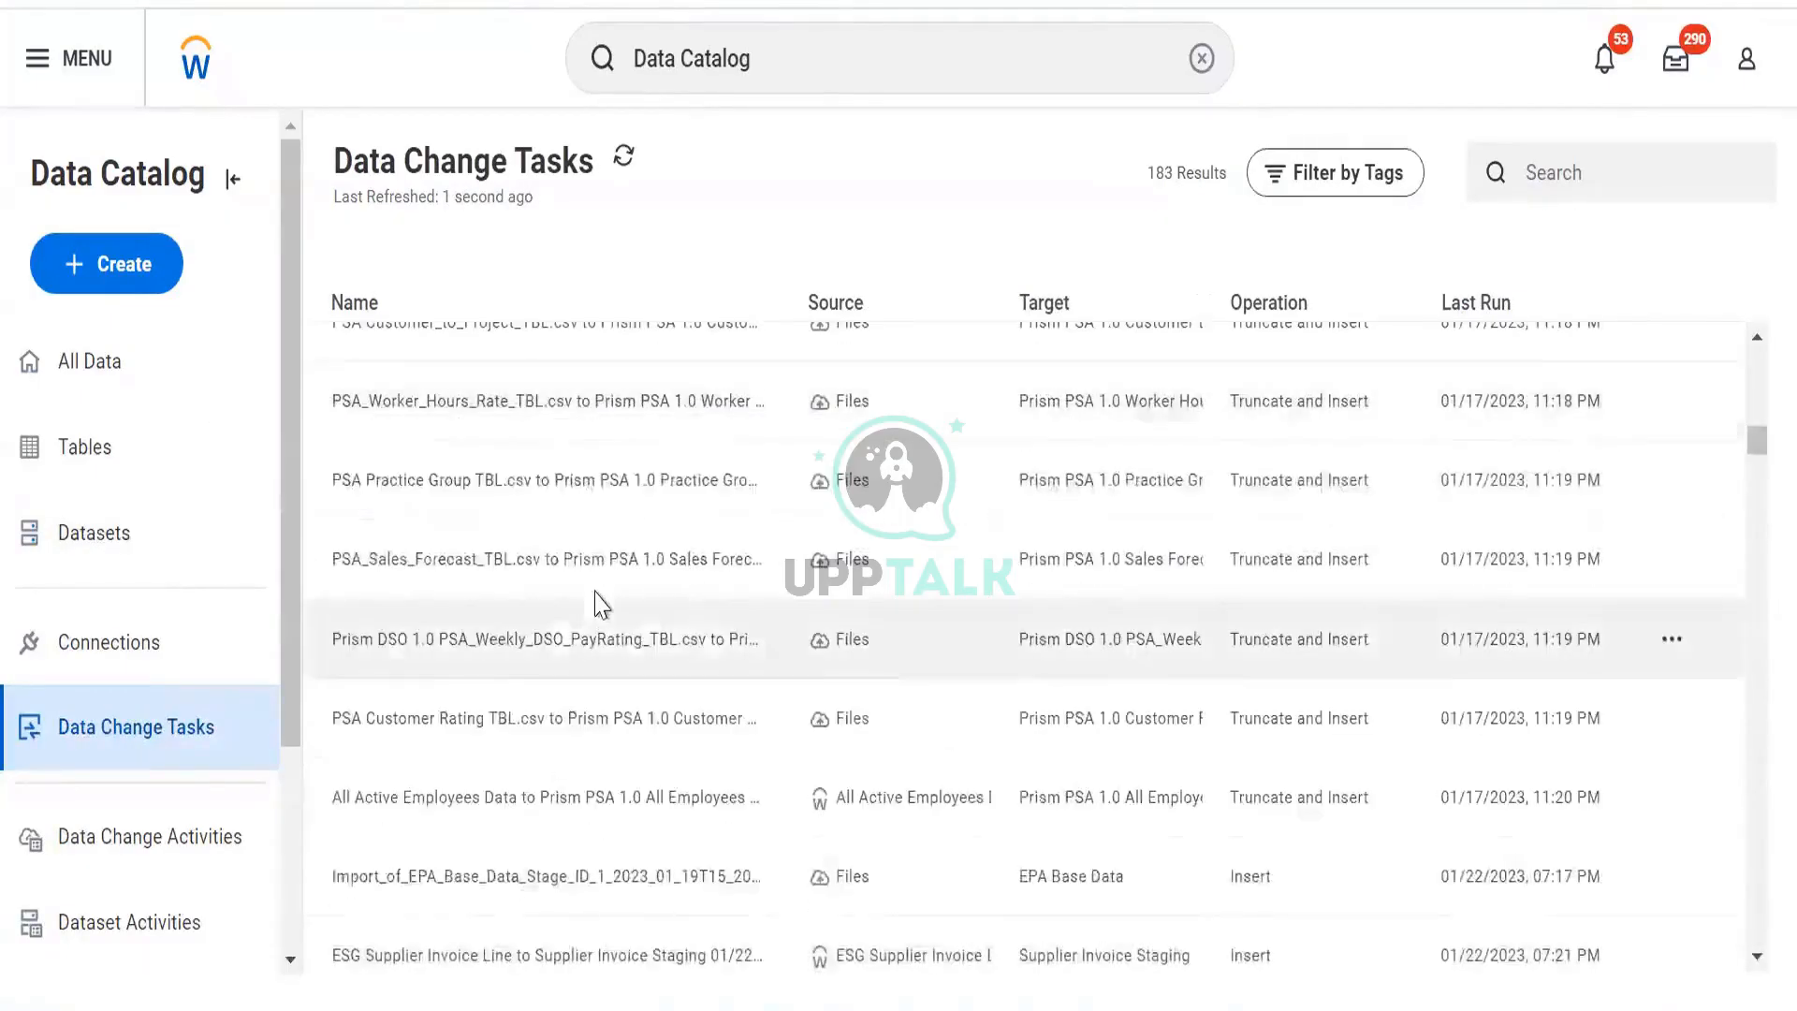
scroll(702, 599, down, 5)
Search the task list for 'dds', then clear the search to list all tasks.
scroll(682, 590, up, 20)
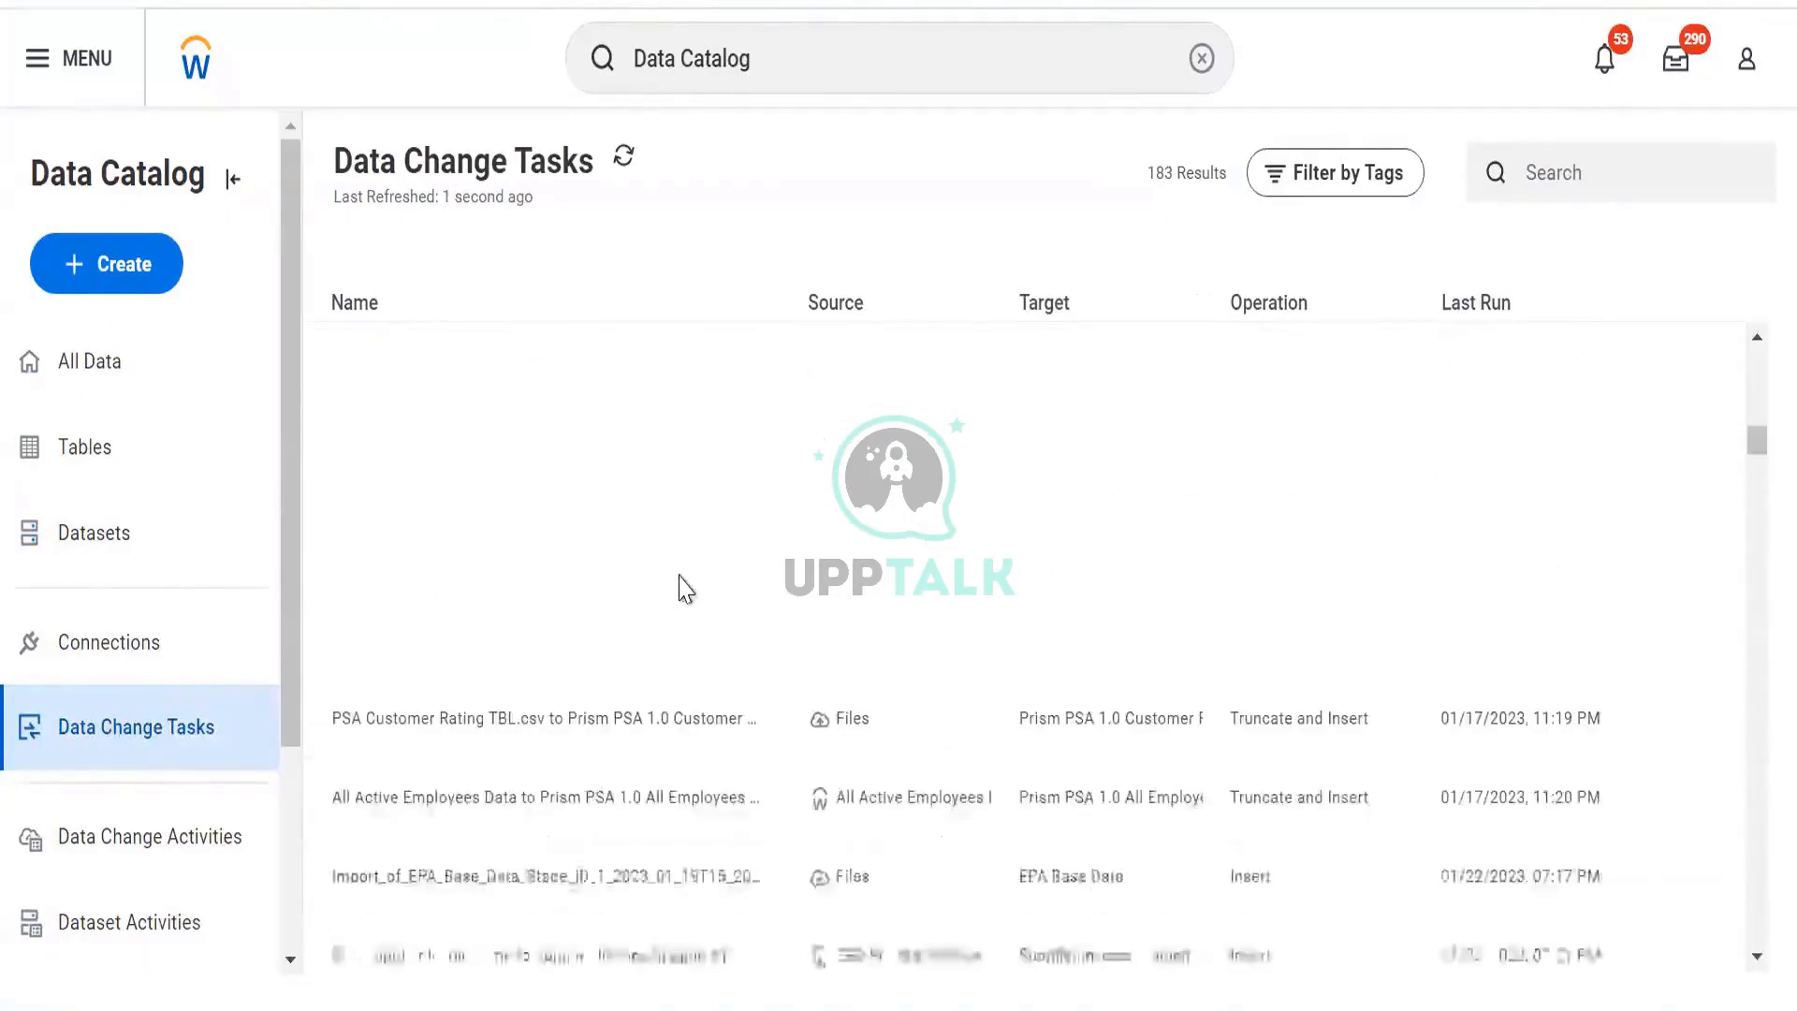
click(1560, 177)
text(dds d)
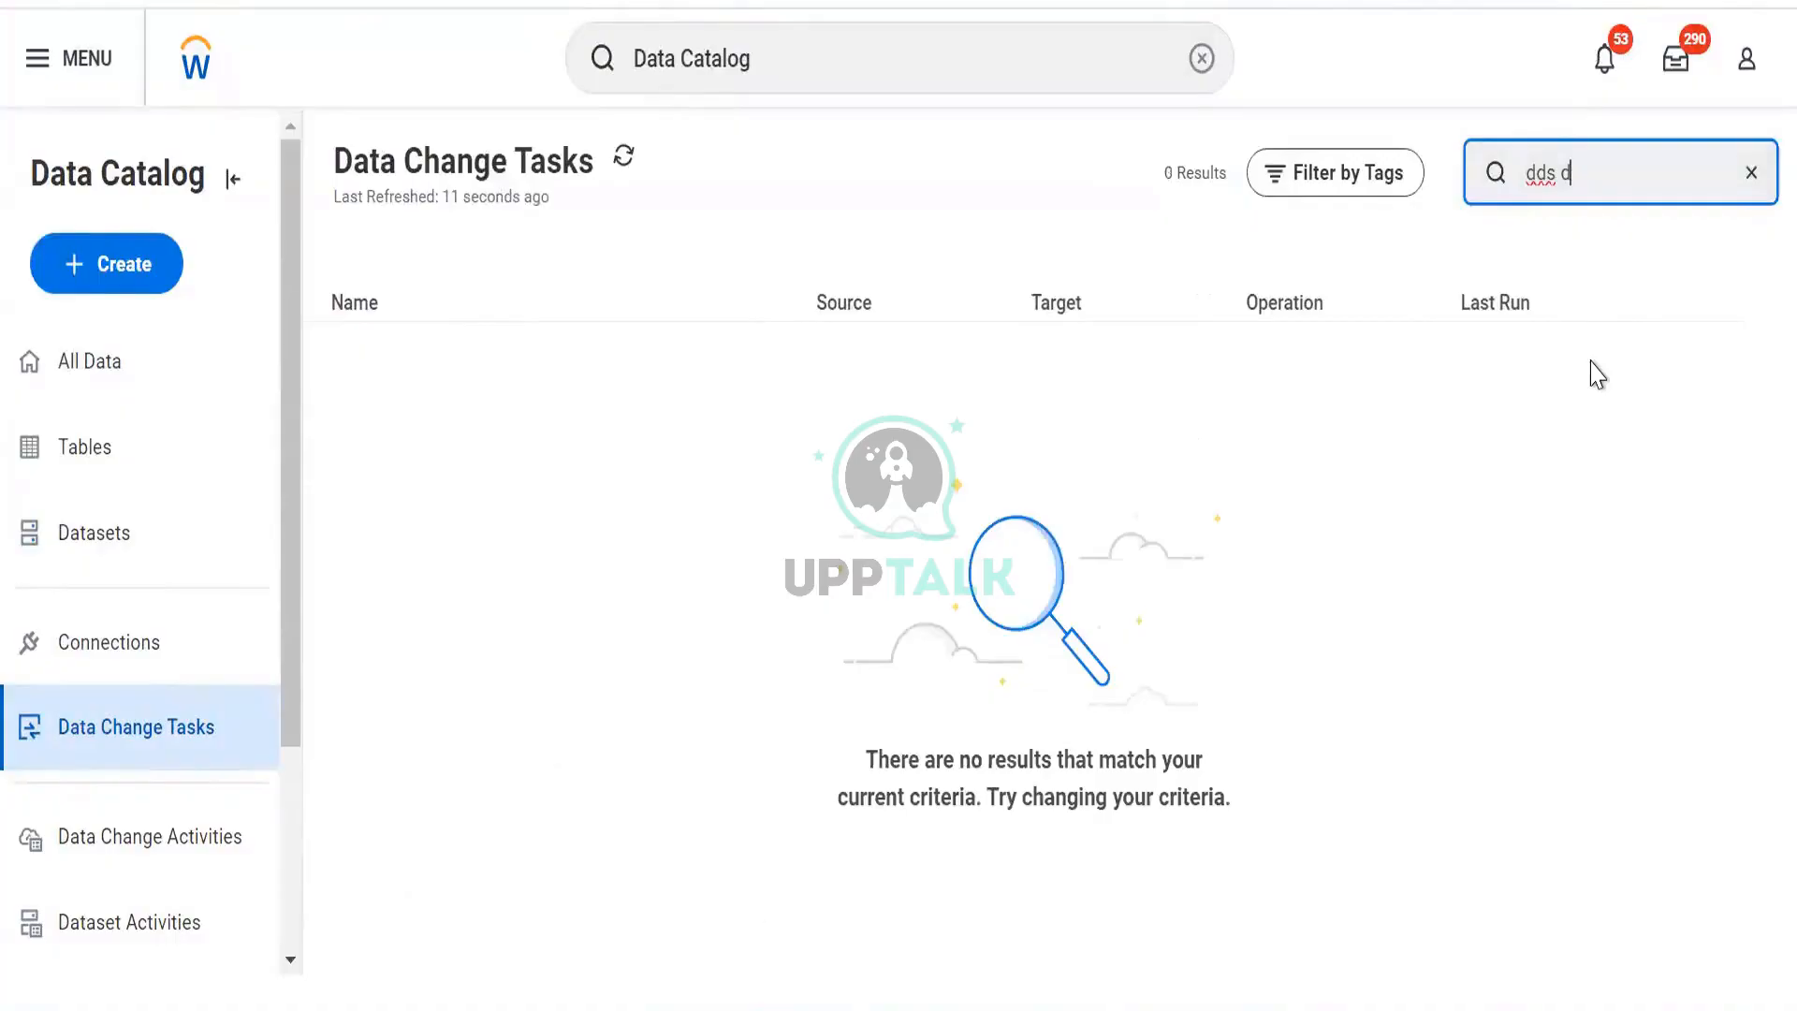
key(BackSpace)
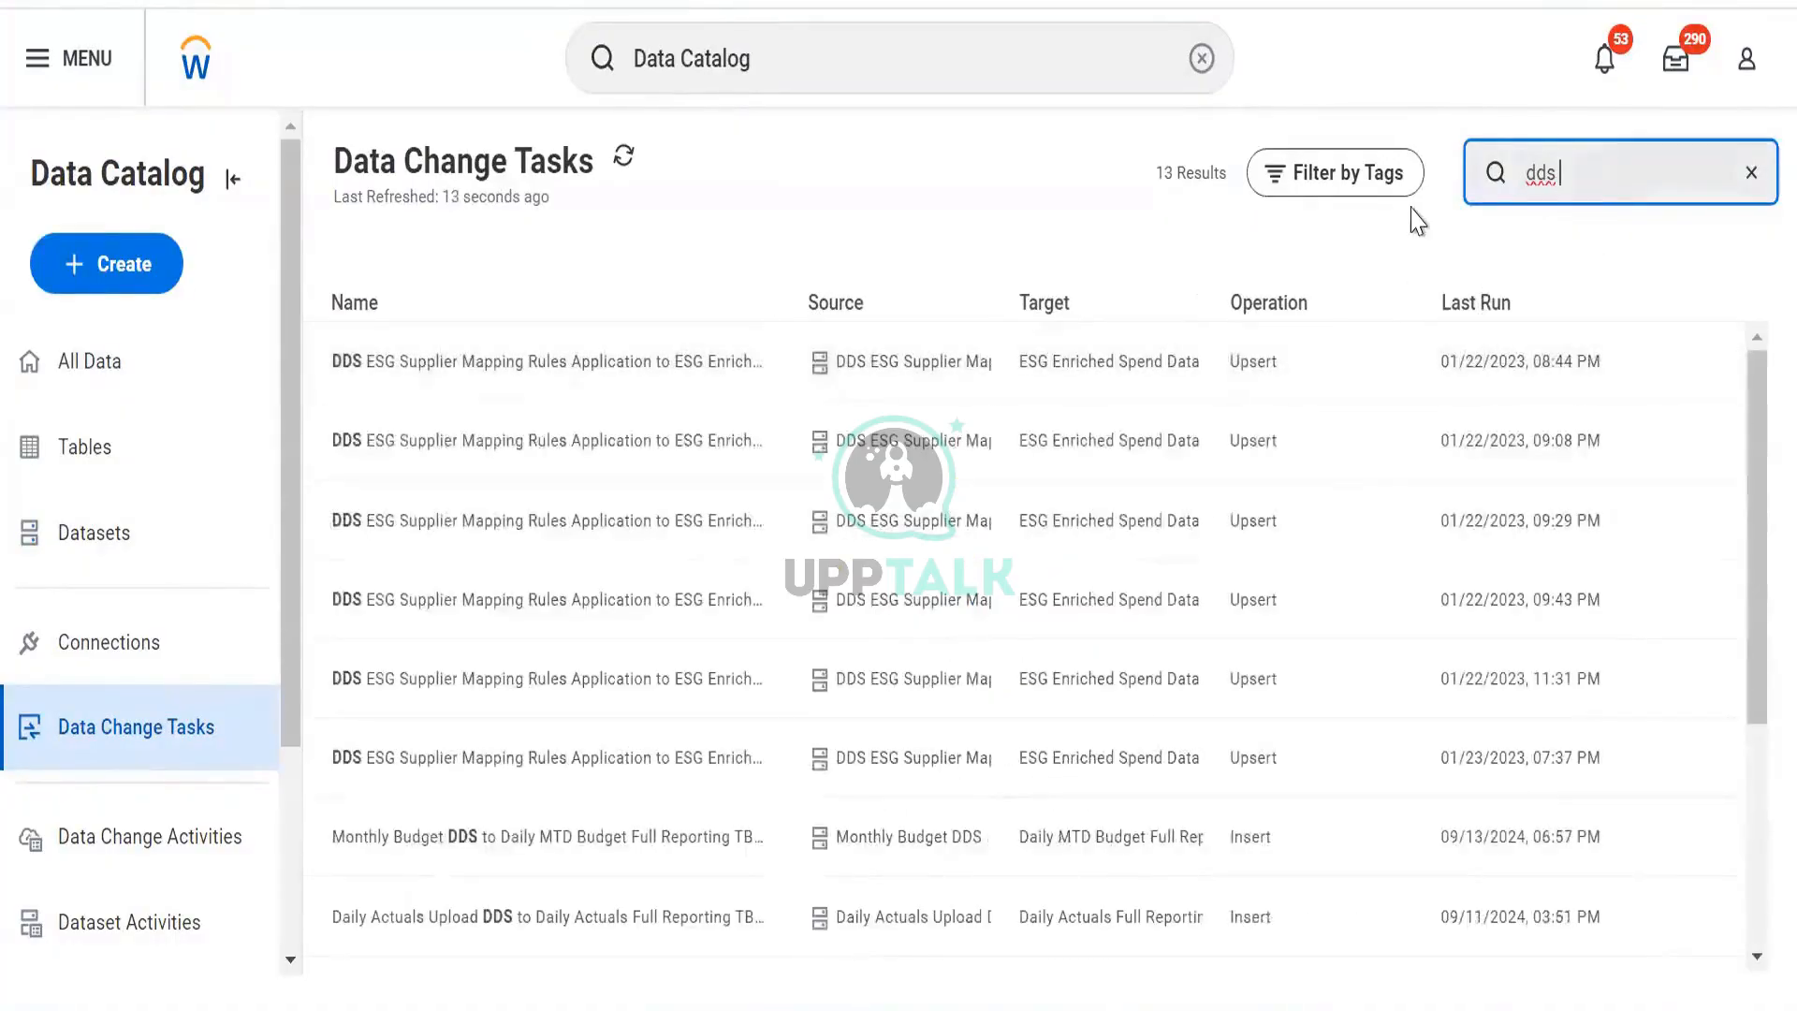
key(ctrl+a)
key(BackSpace)
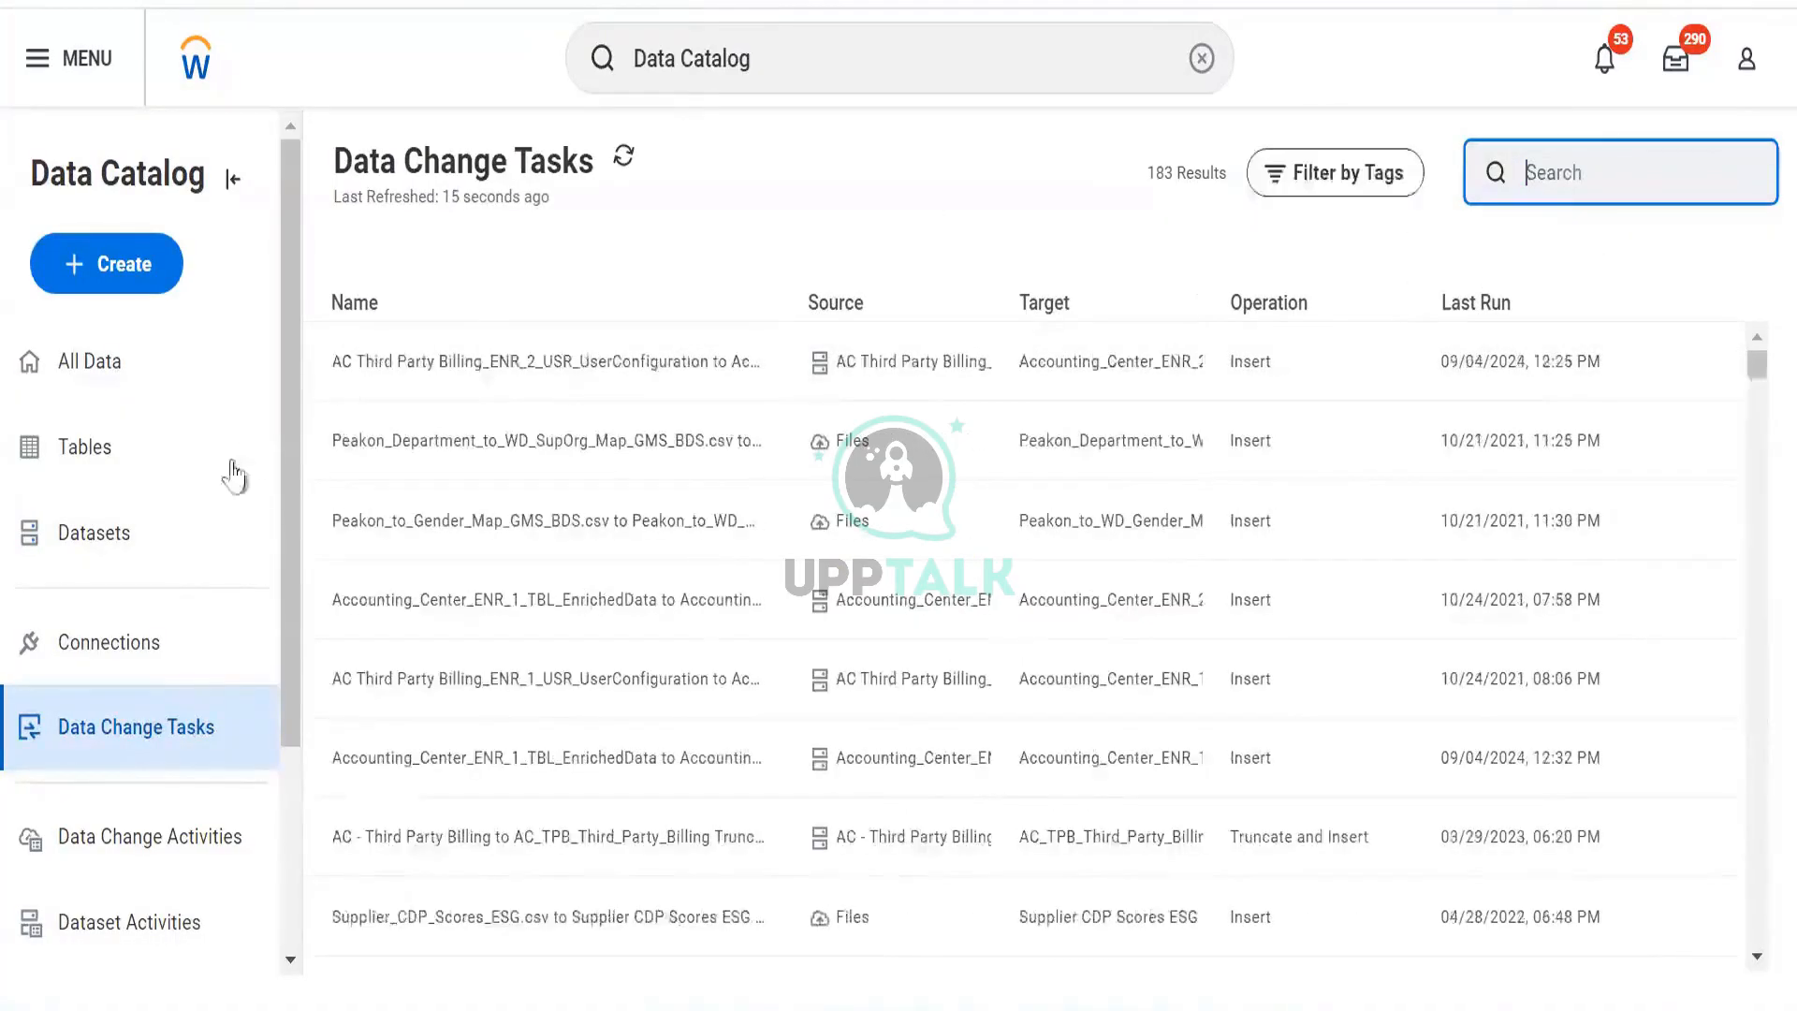
Filter the Source column to DV Worker Data, view that task's actions, then go to All Data.
click(875, 312)
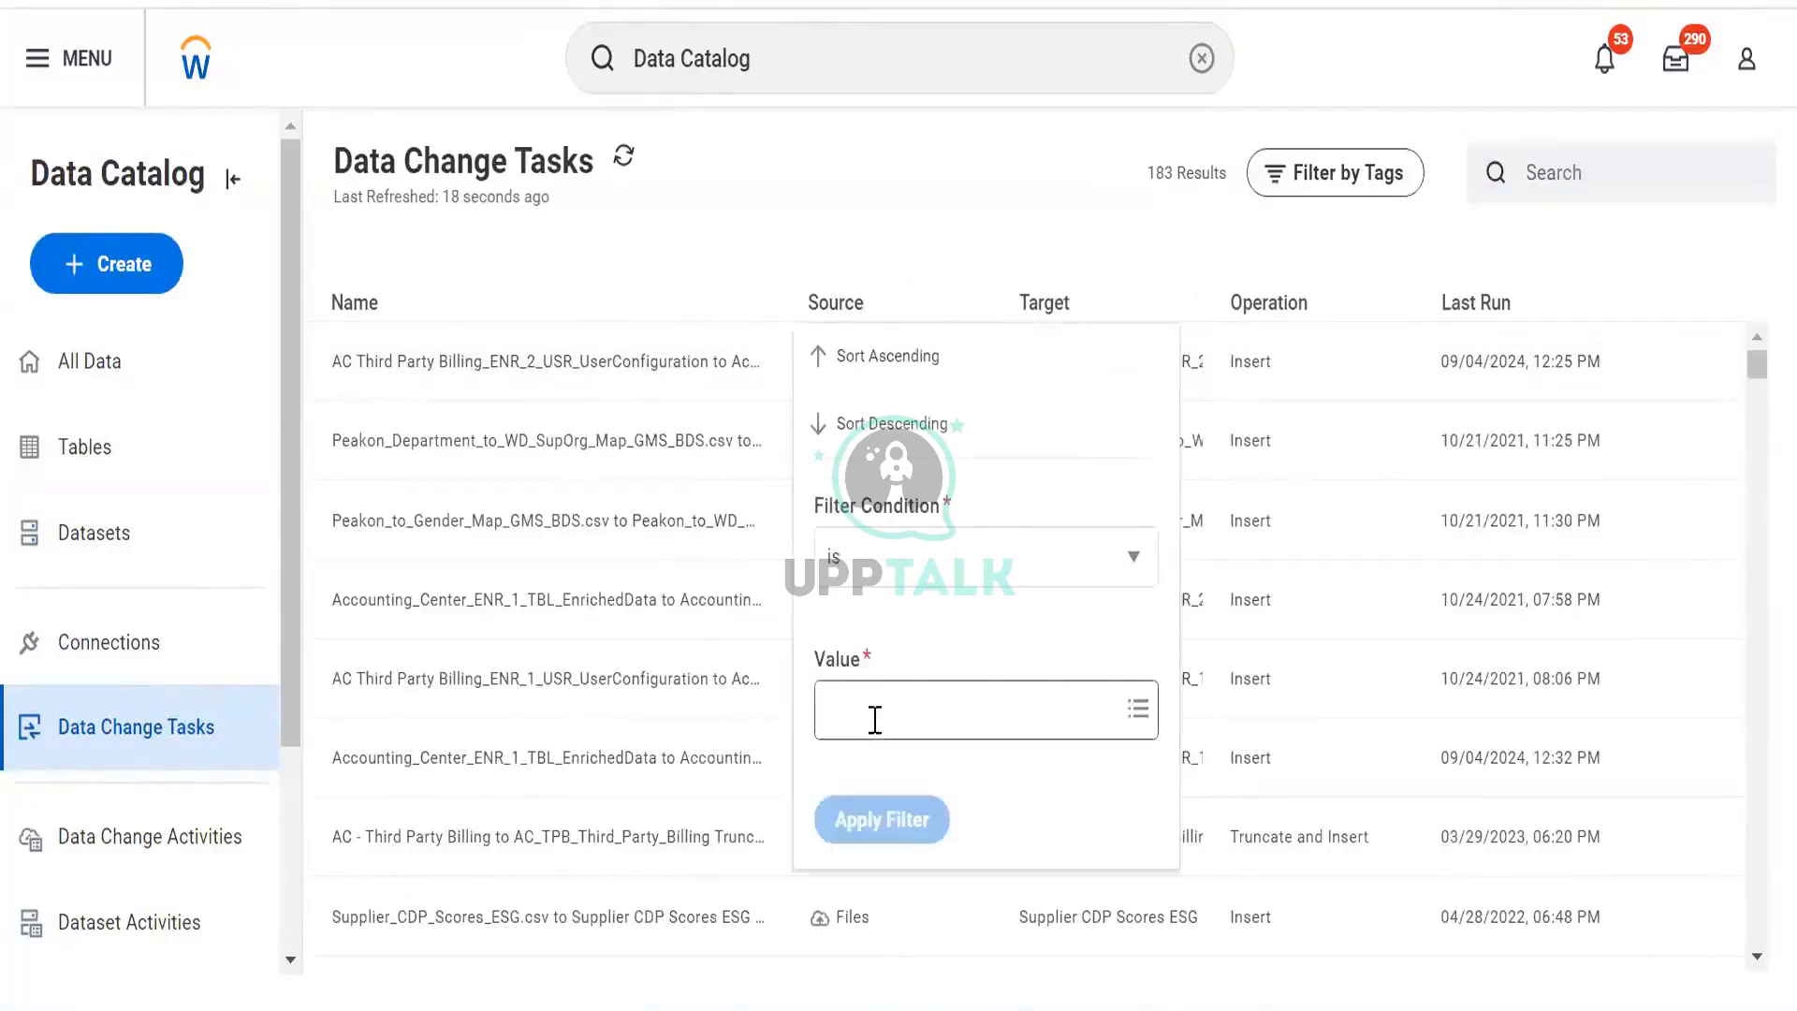
click(876, 719)
scroll(952, 636, down, 10)
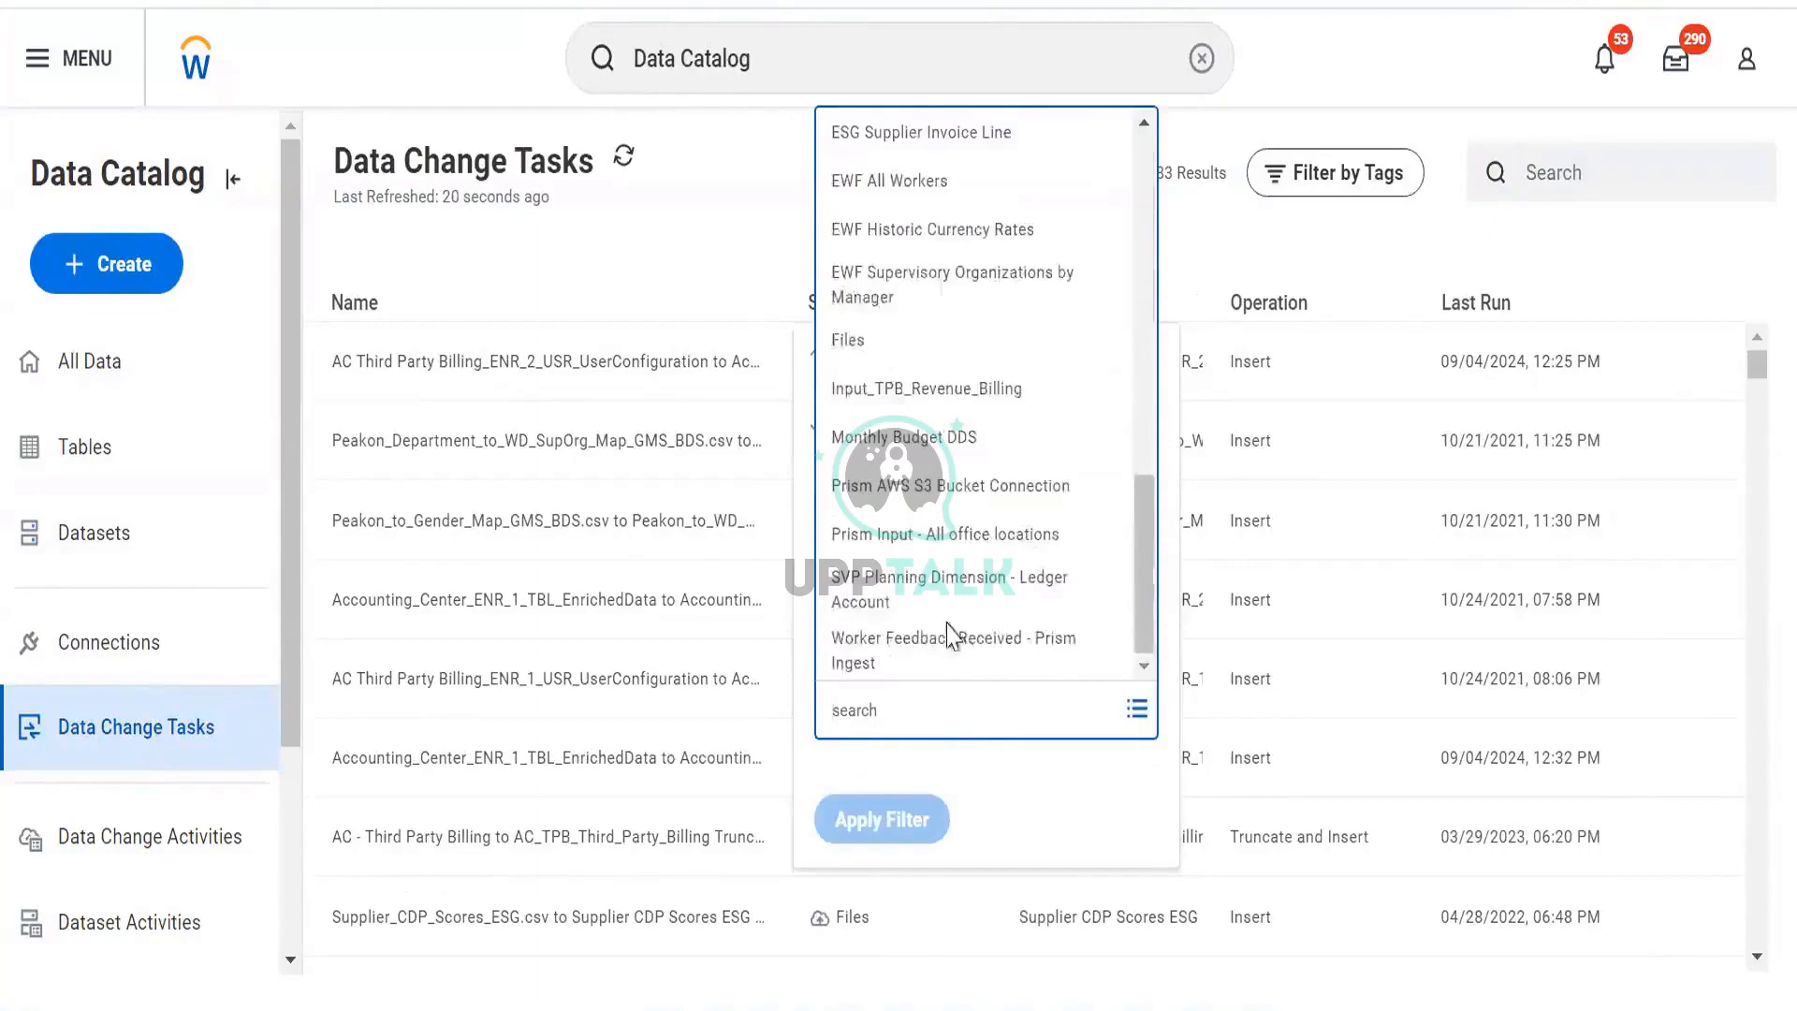
scroll(945, 618, up, 10)
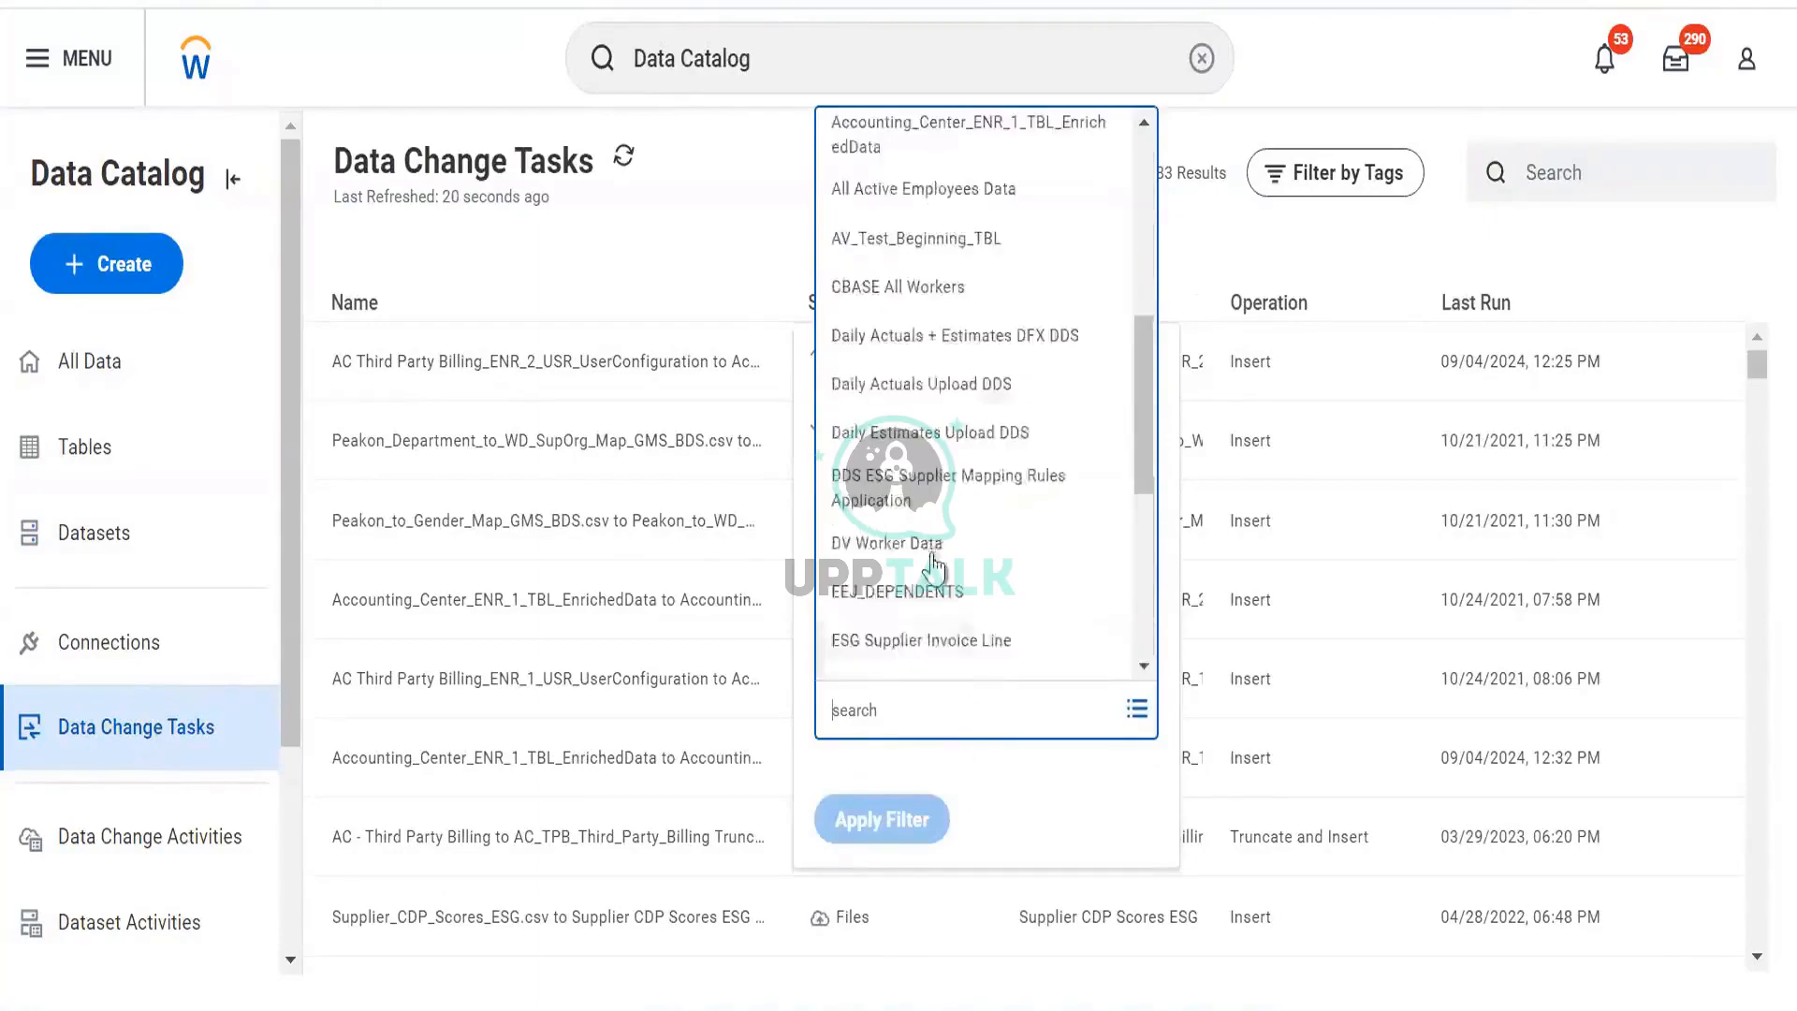
click(904, 539)
click(904, 833)
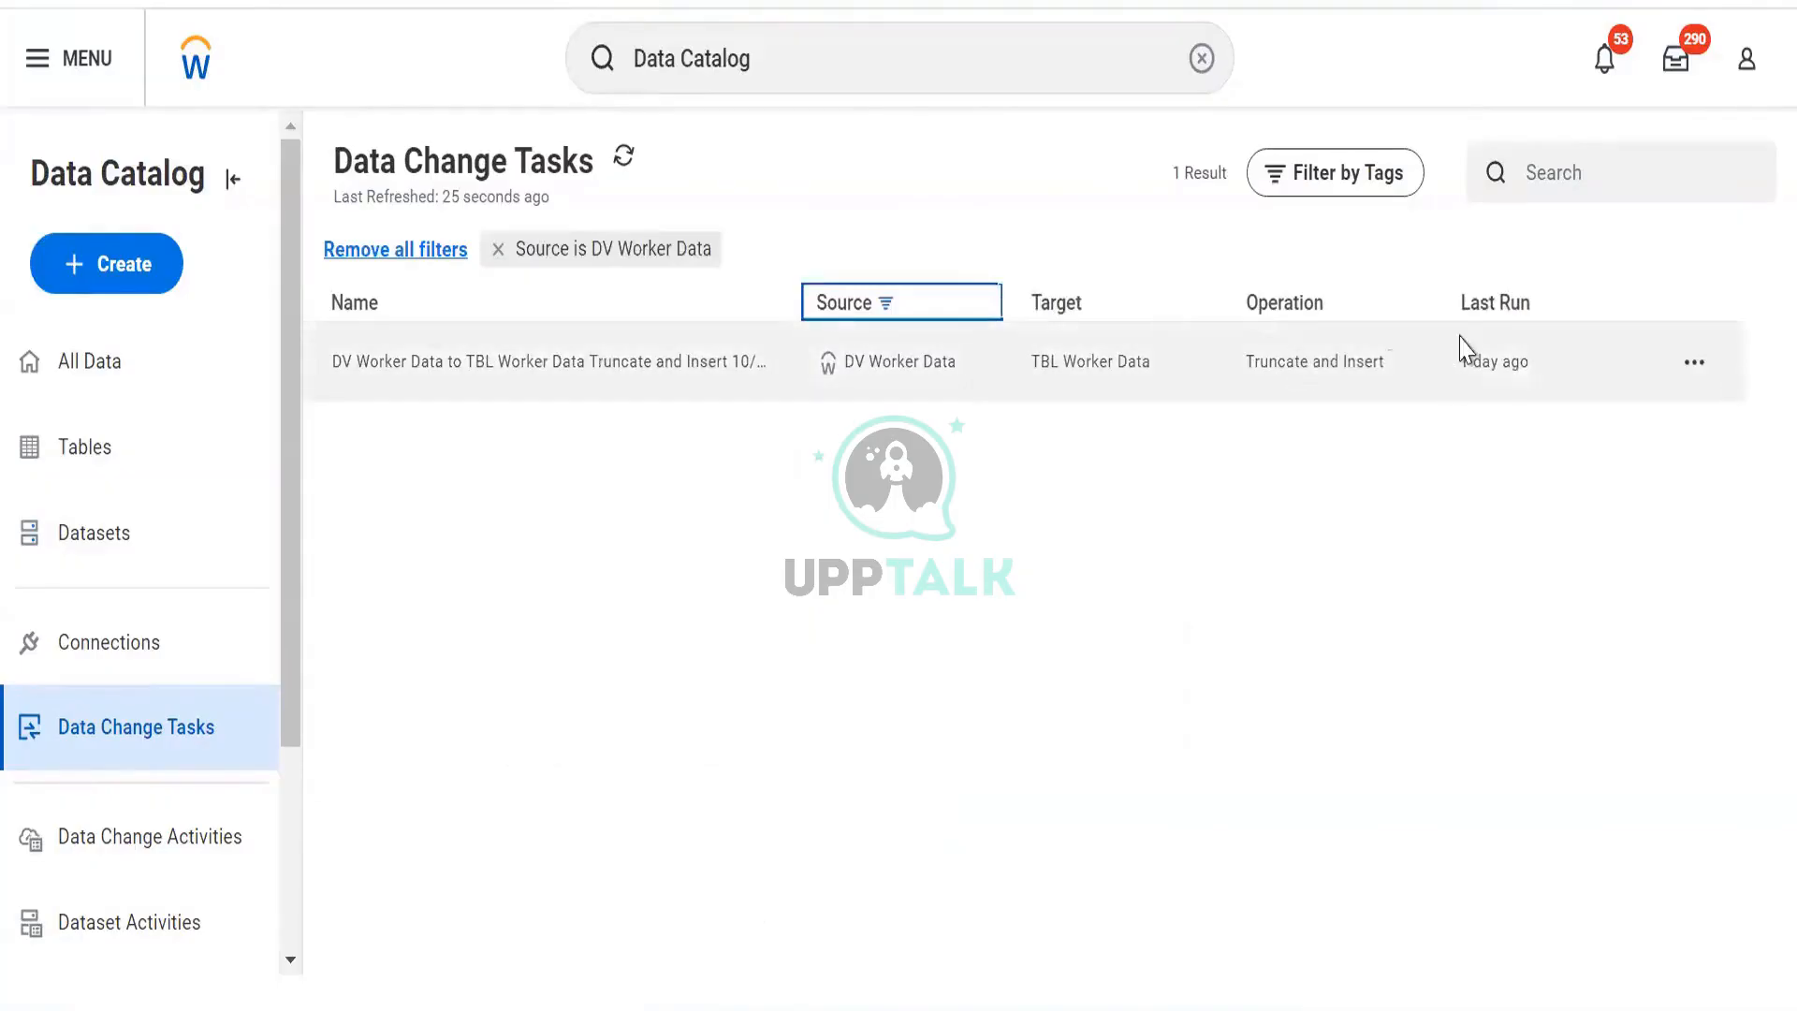
click(1690, 365)
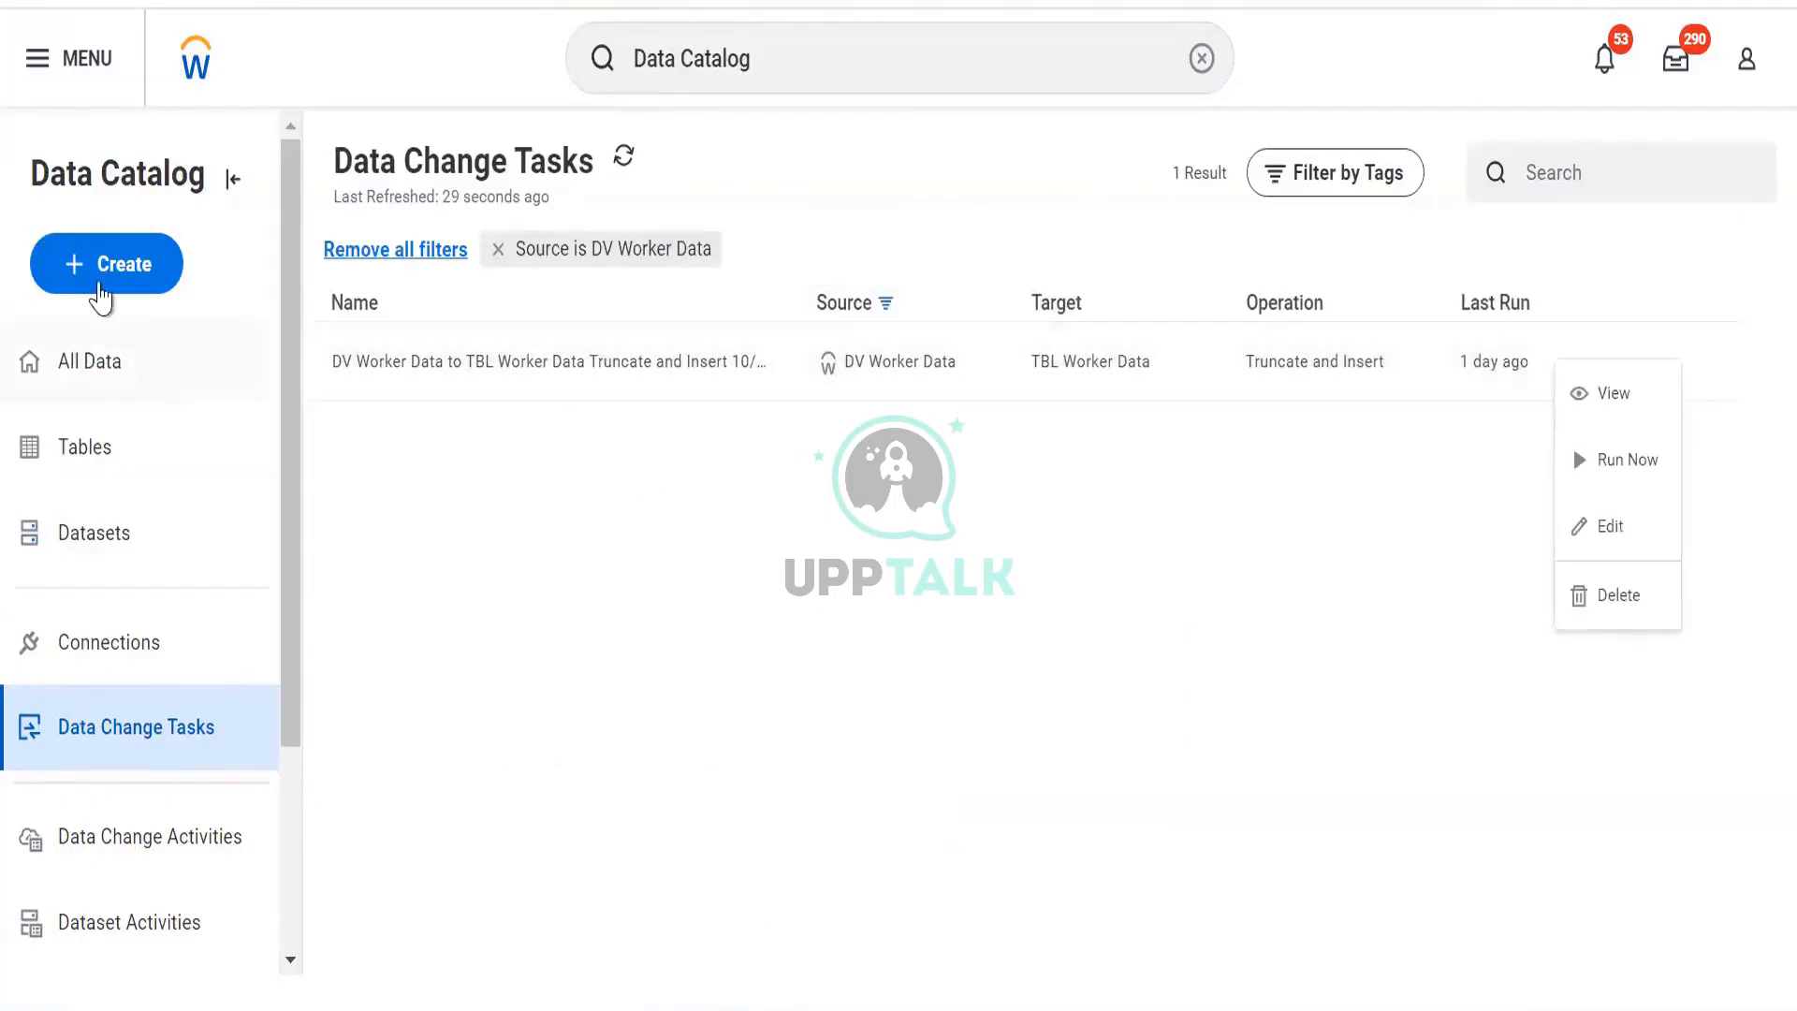
click(104, 361)
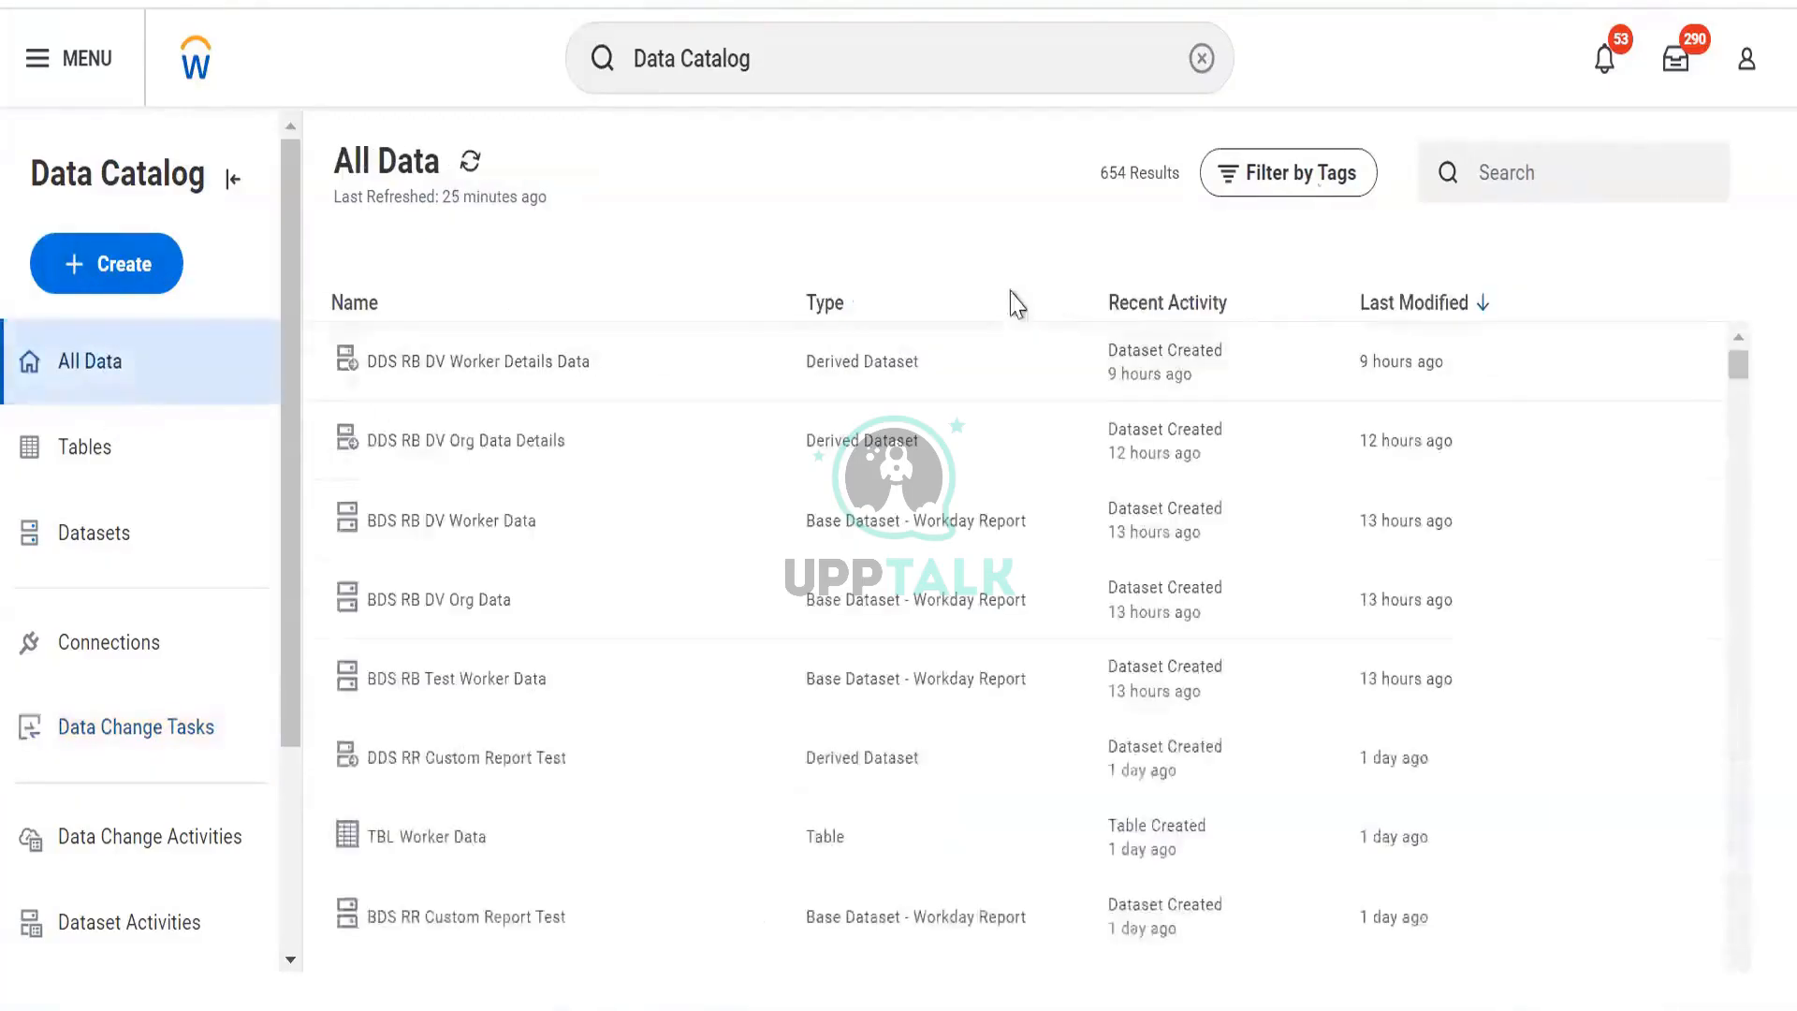
Filter All Data by the Personal Data tag and open TBL Worker Data's actions menu.
click(1358, 174)
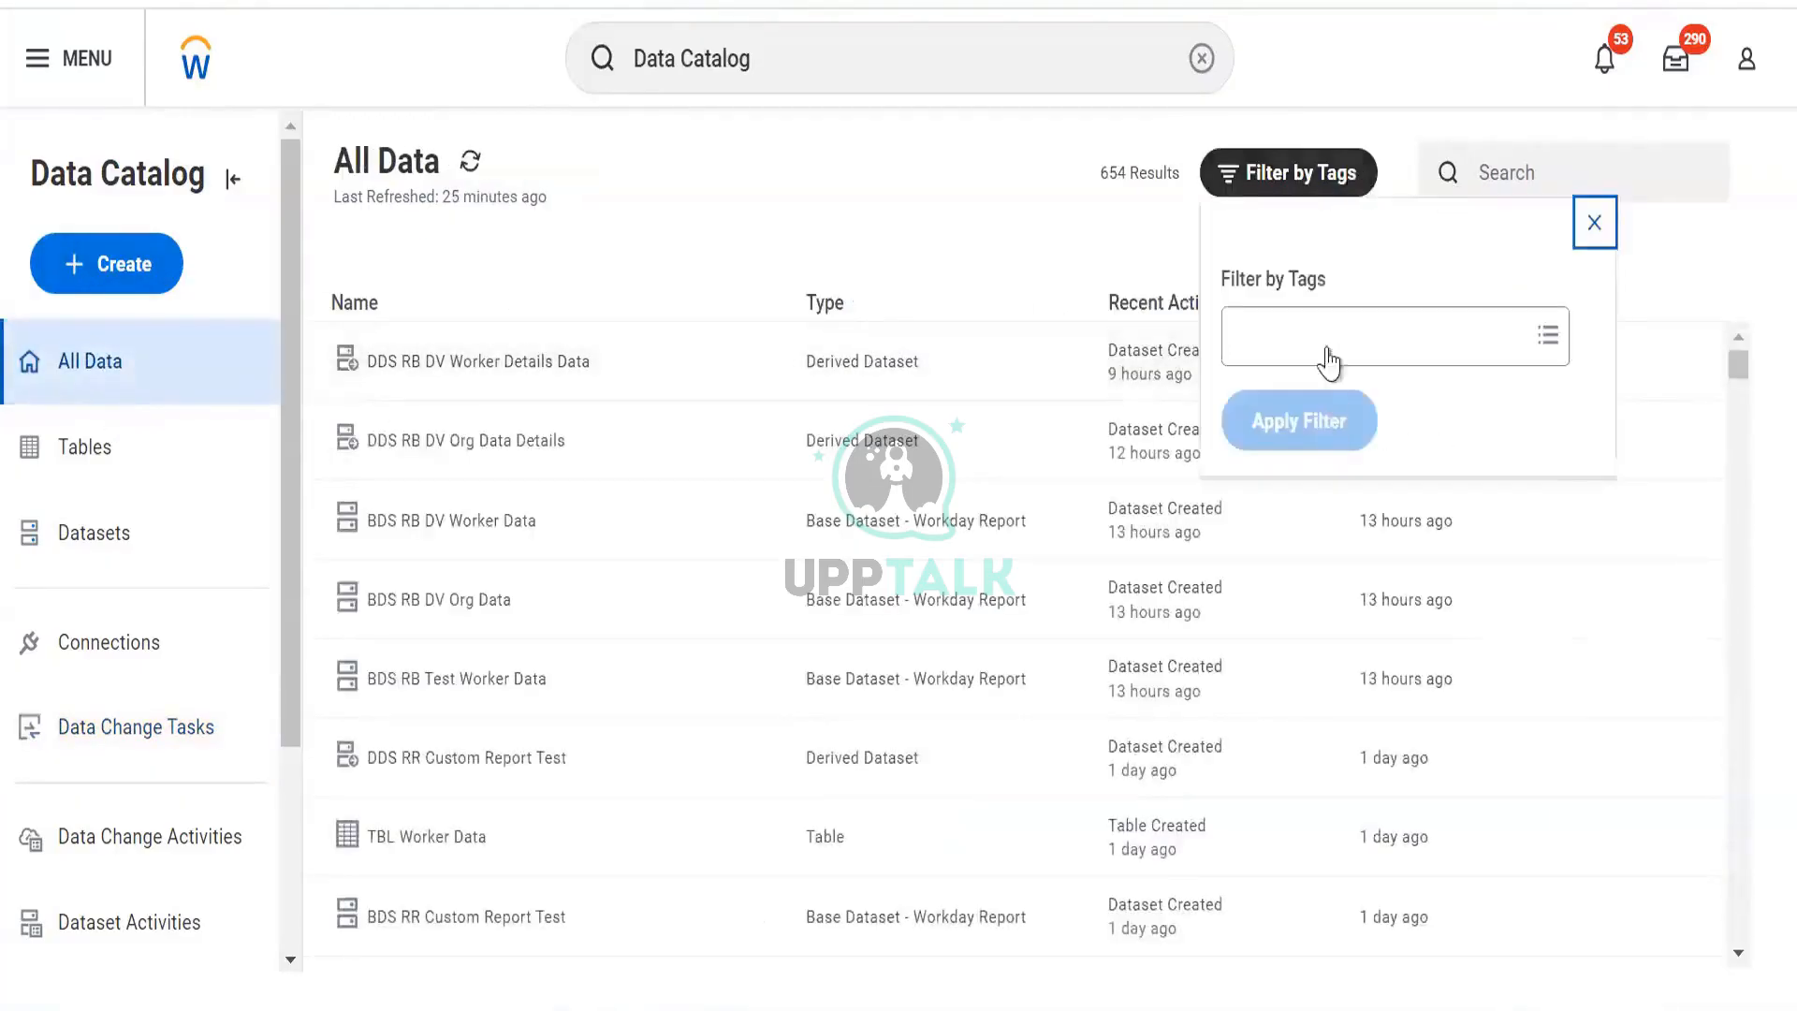
click(1330, 361)
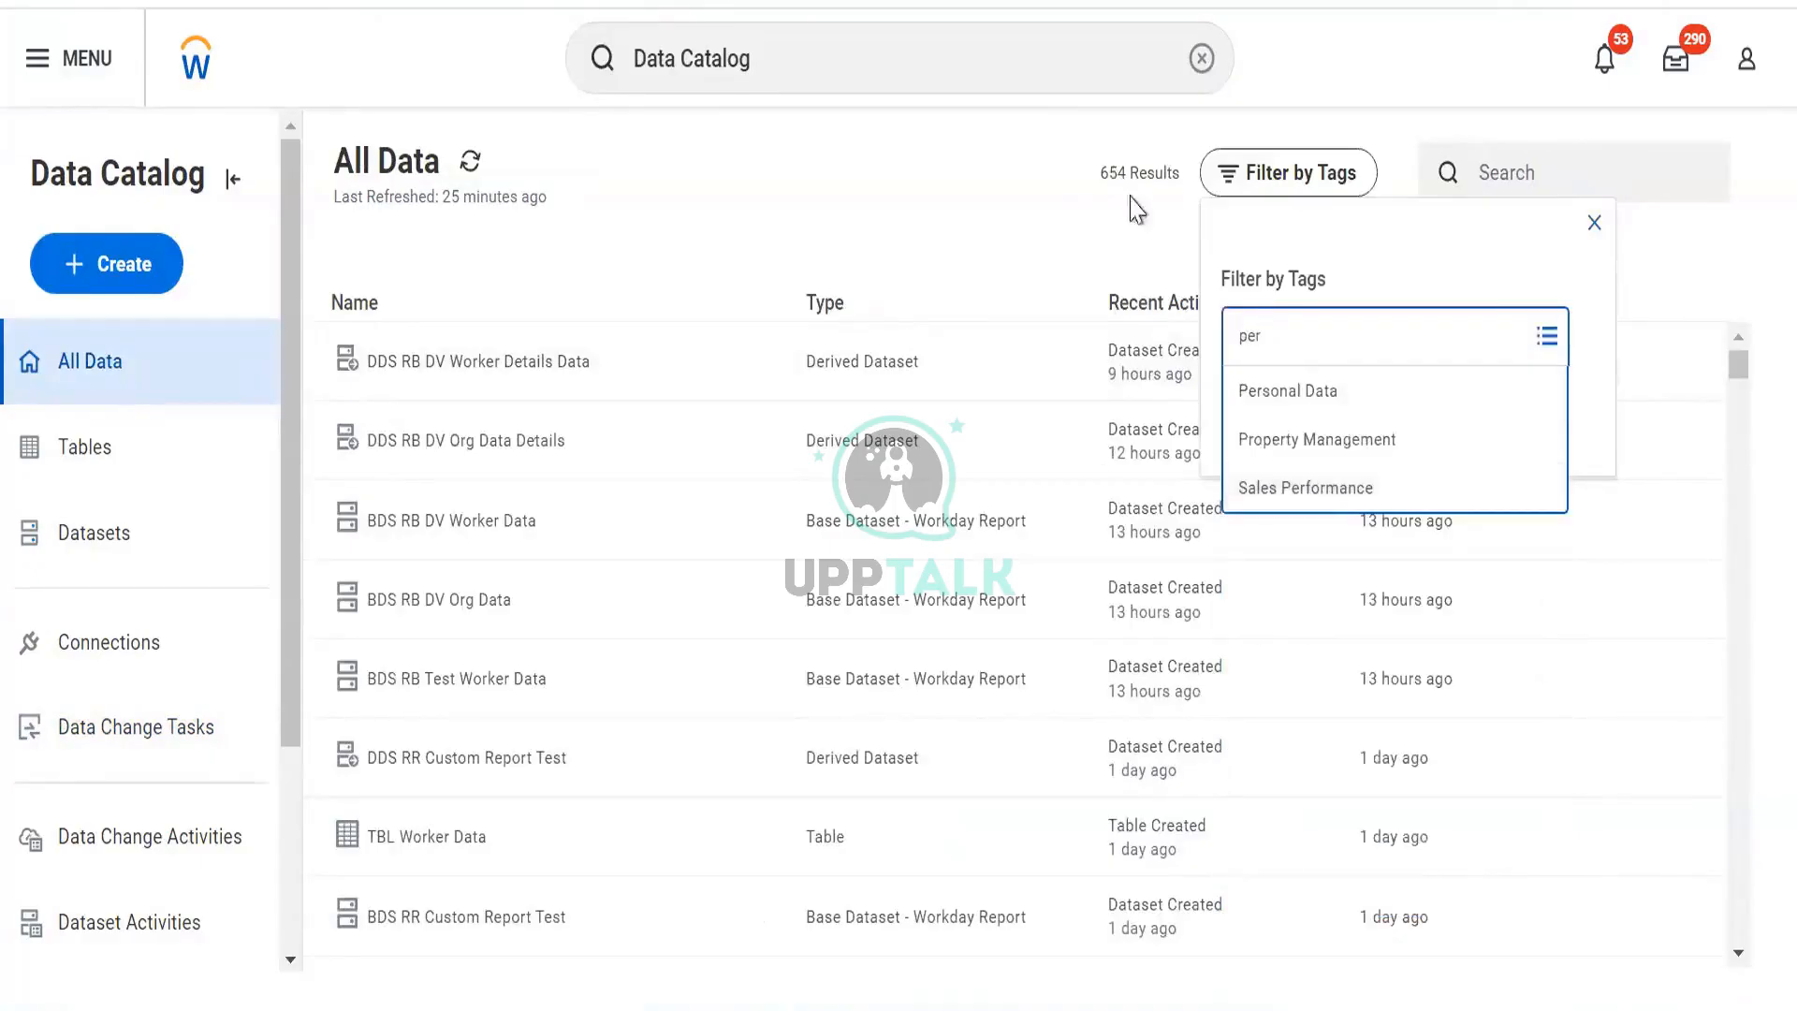
click(1278, 387)
click(1270, 418)
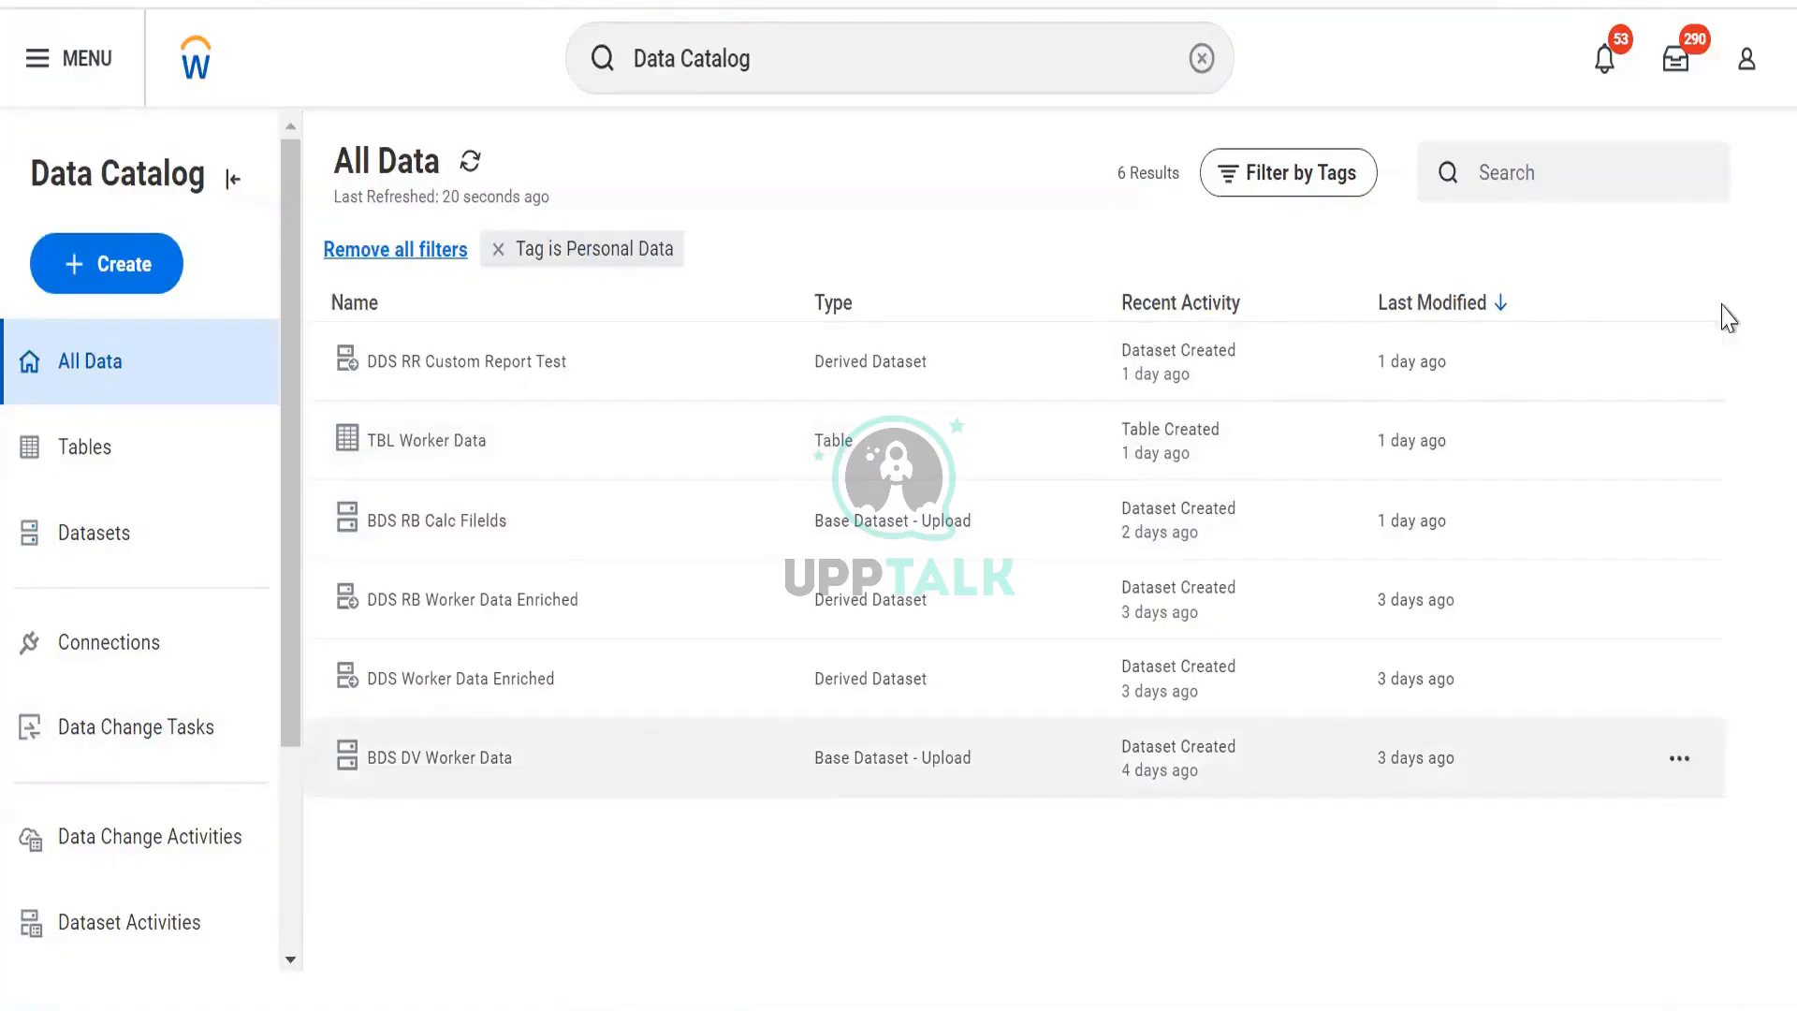
click(1680, 442)
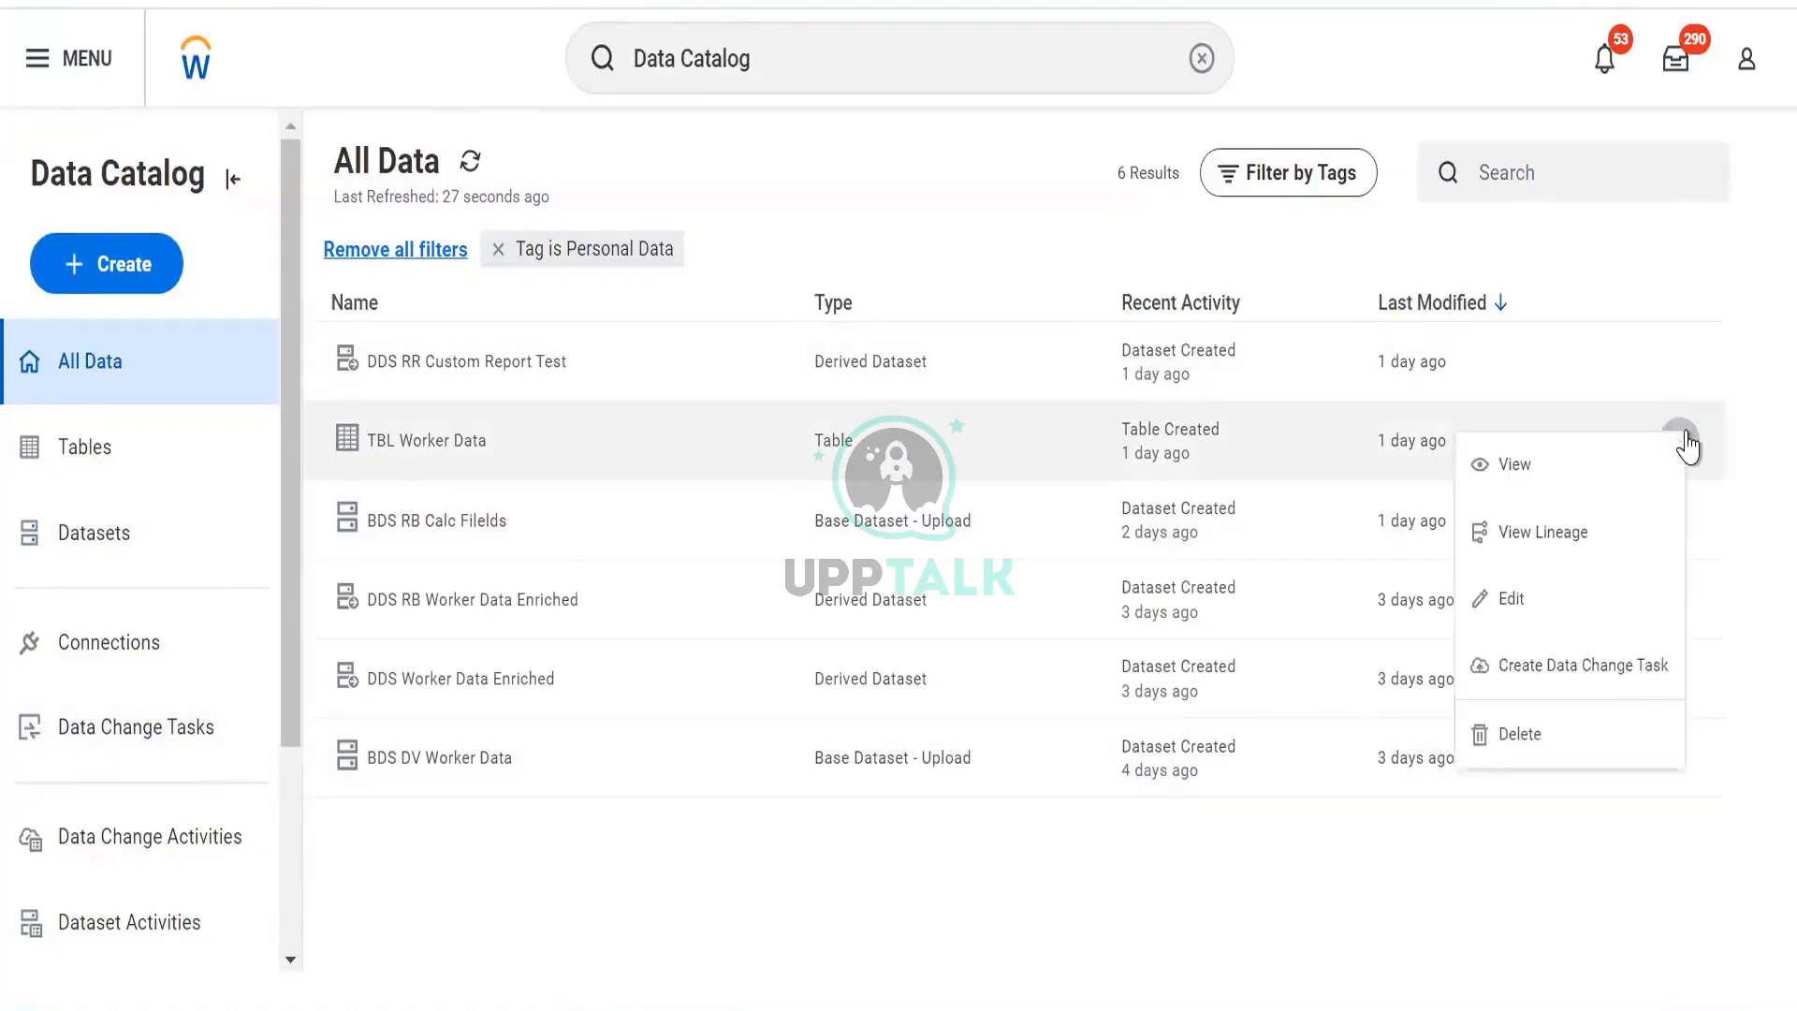
Create a data change task for TBL Worker Data and open Change Connection for its source.
click(1564, 686)
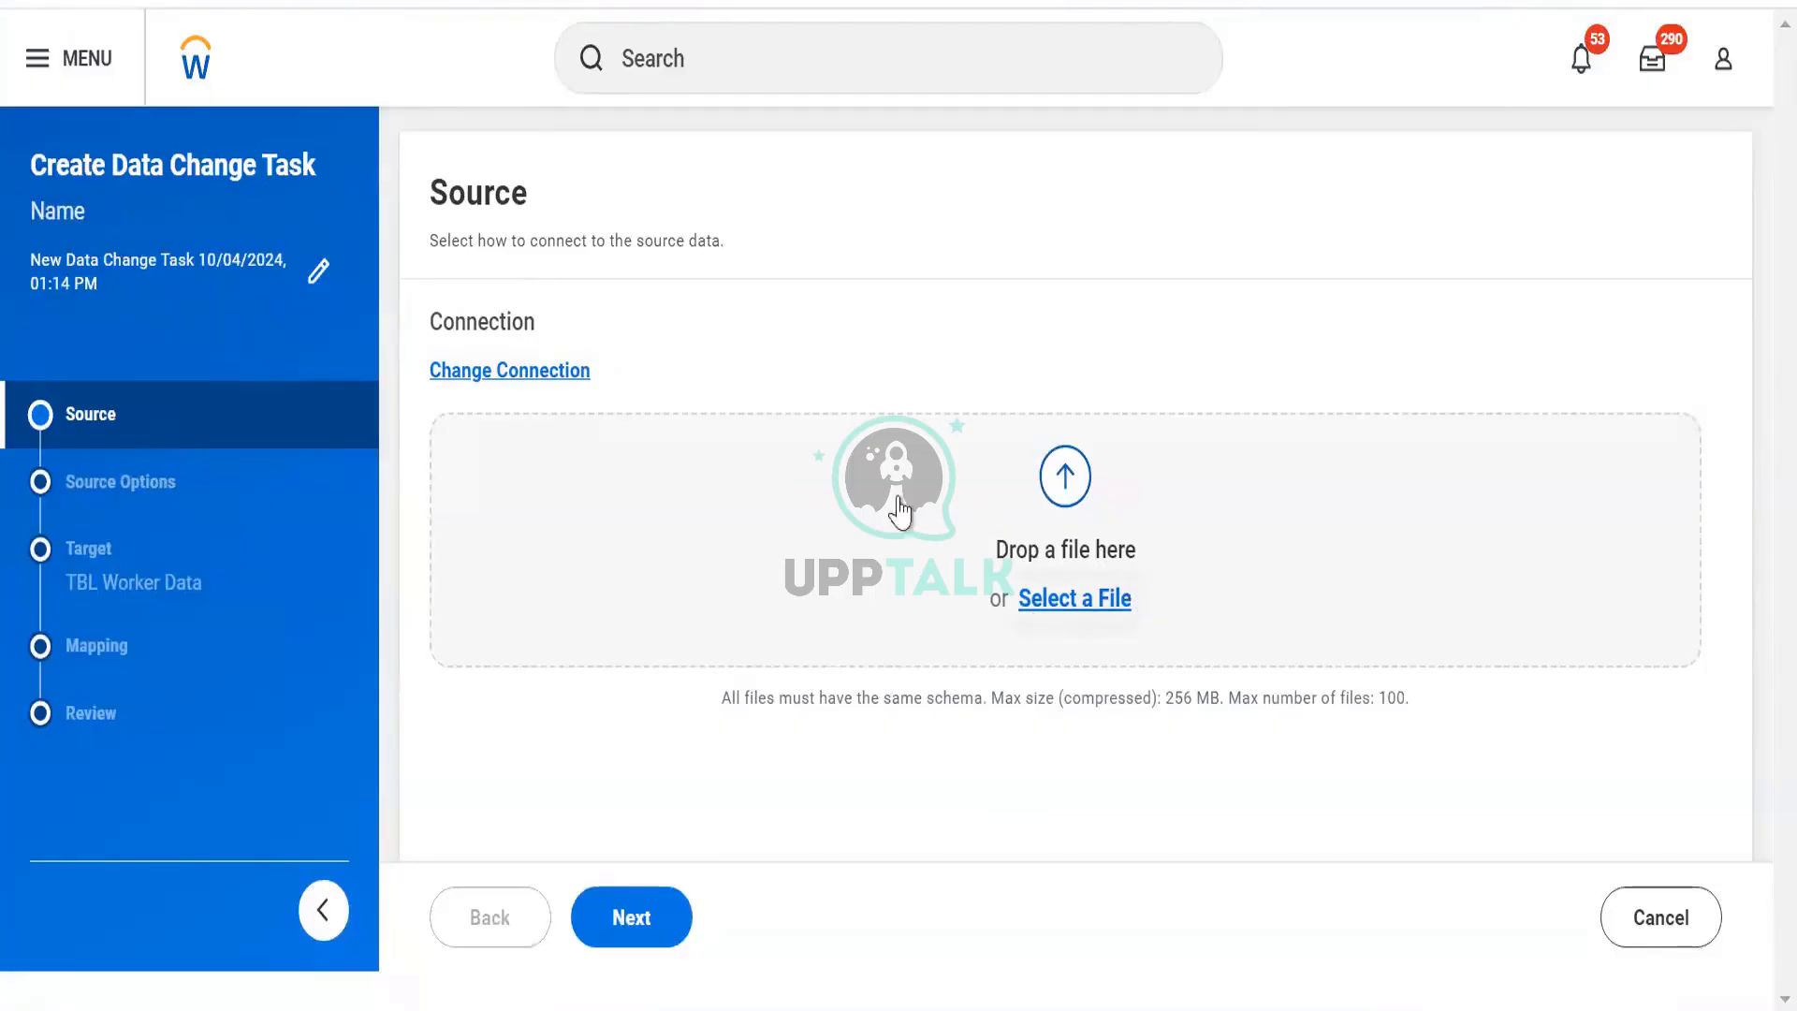
click(477, 370)
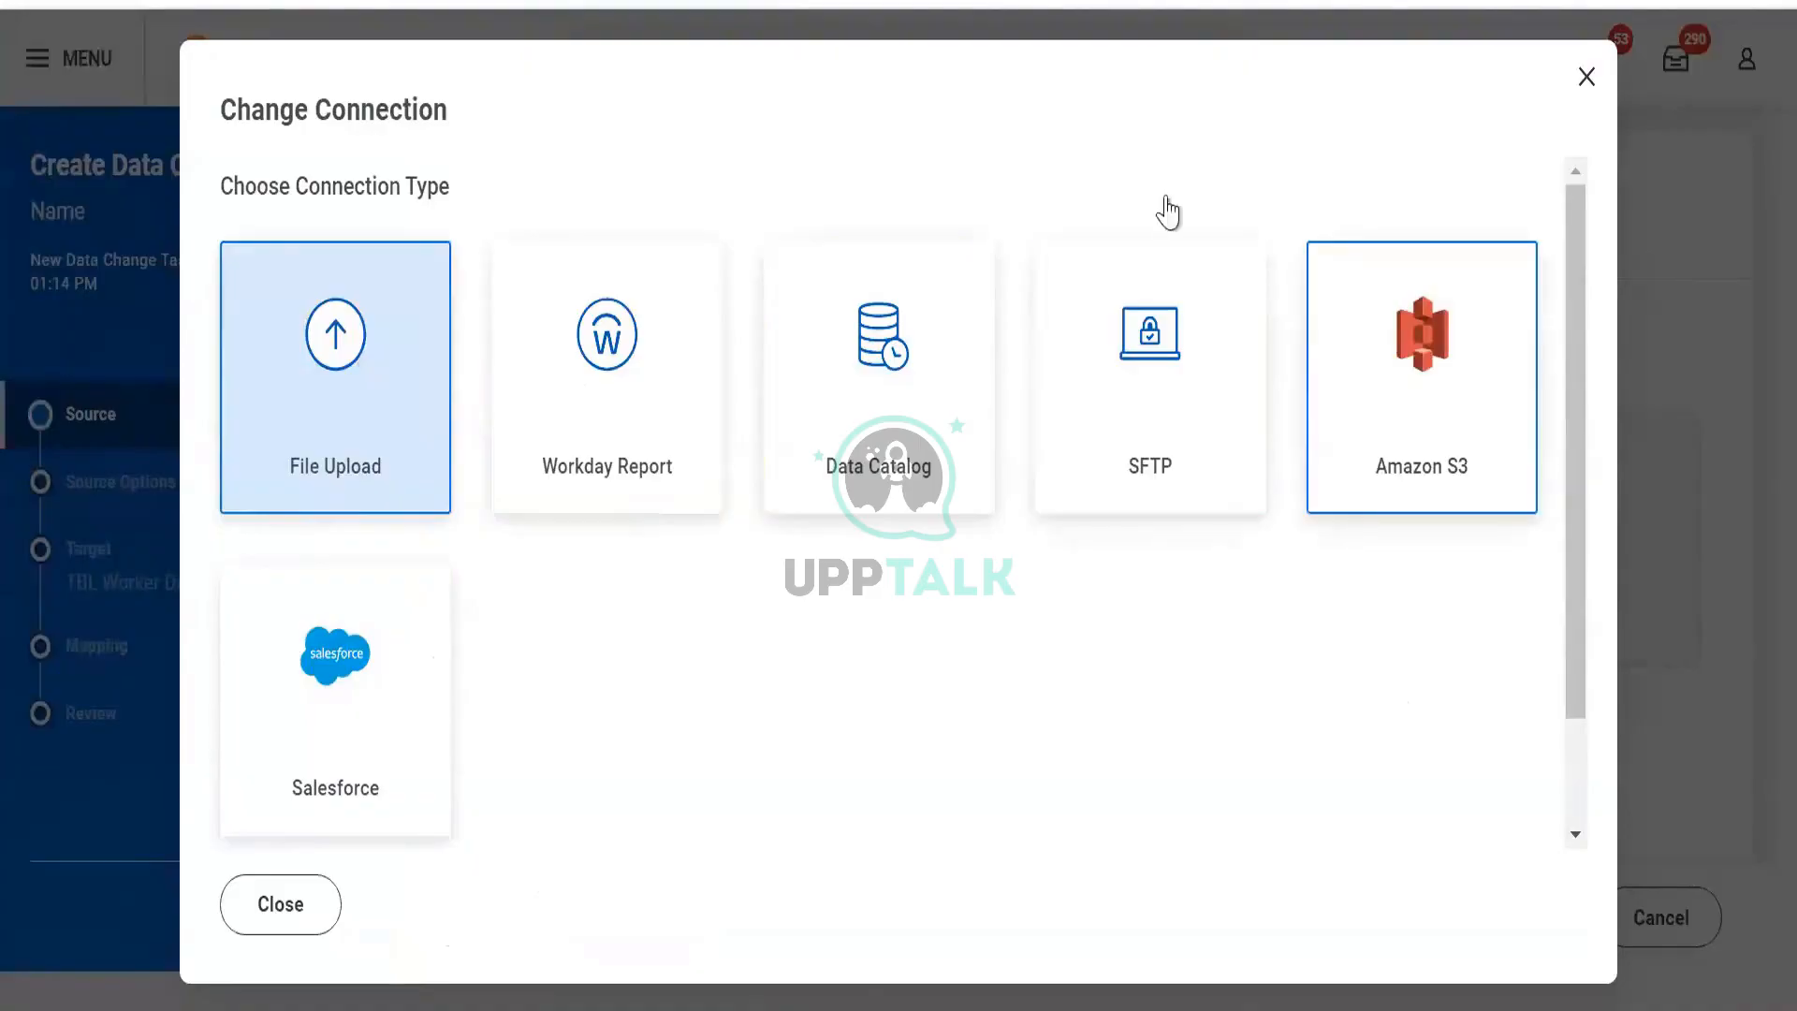
Choose Workday Report as the connection, select the DV Worker Data report, and advance to Target.
scroll(422, 644, down, 2)
scroll(418, 646, up, 2)
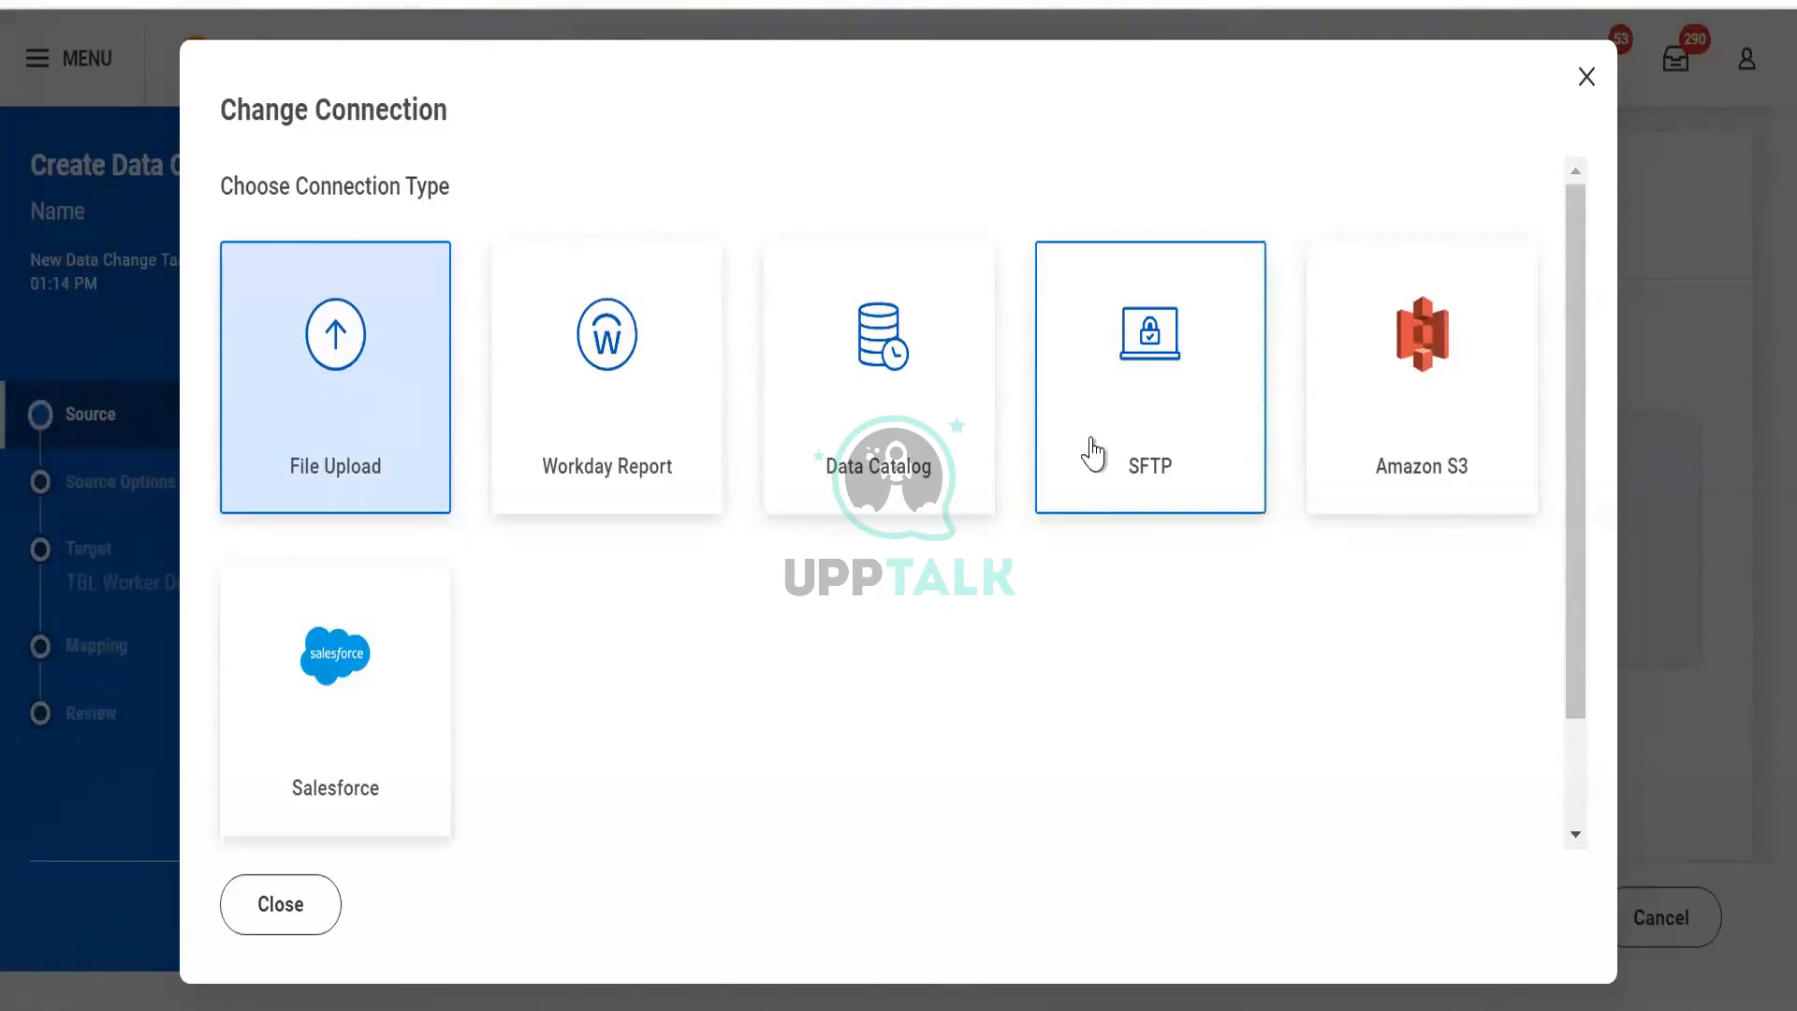
click(679, 387)
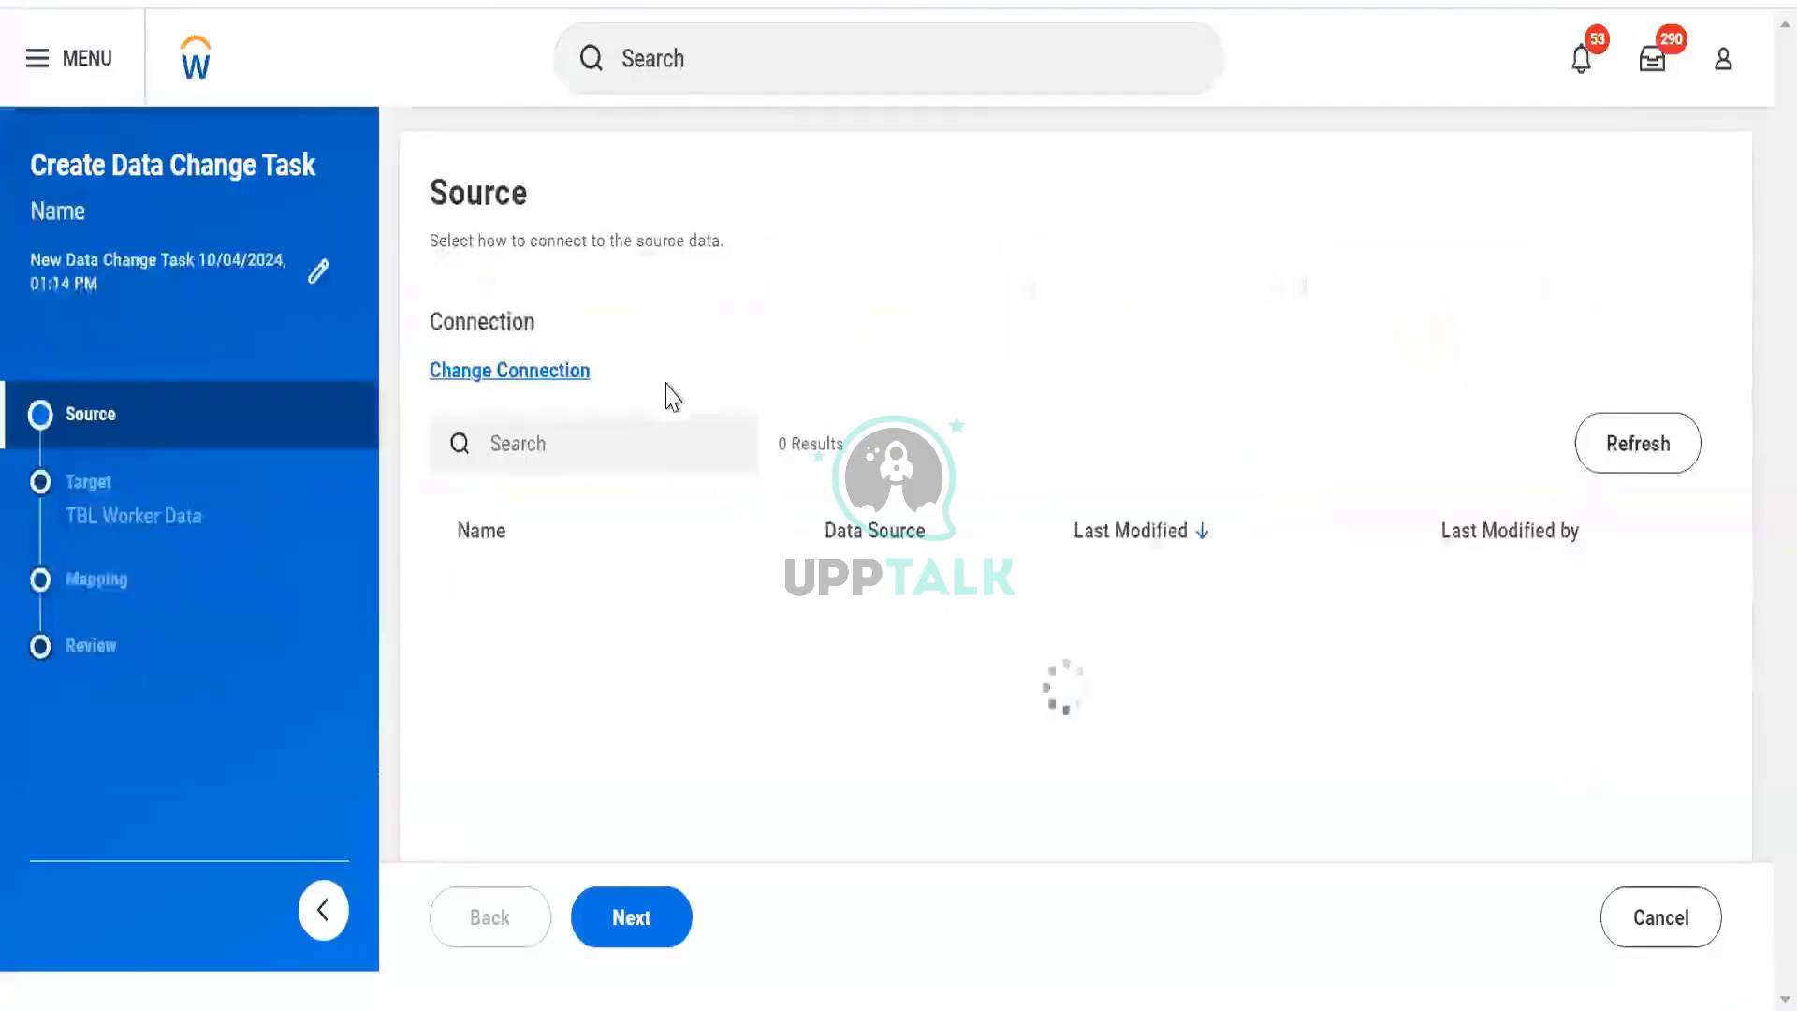
click(495, 439)
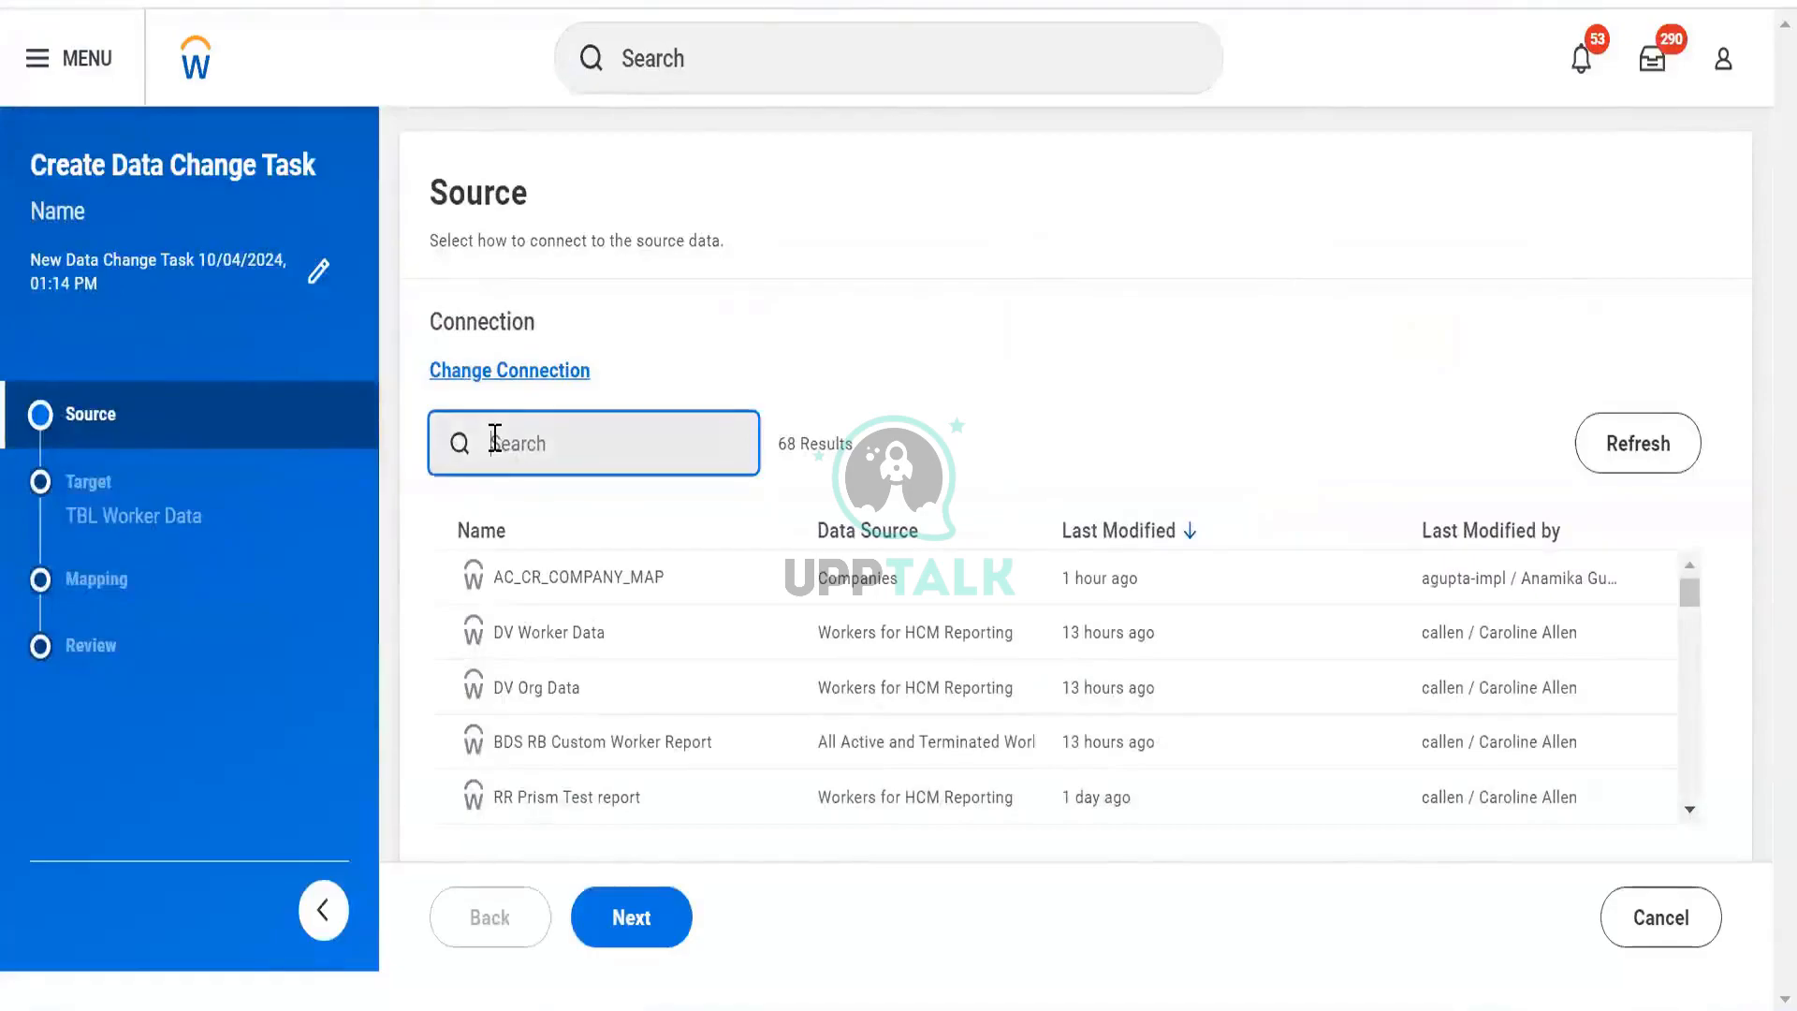
click(547, 640)
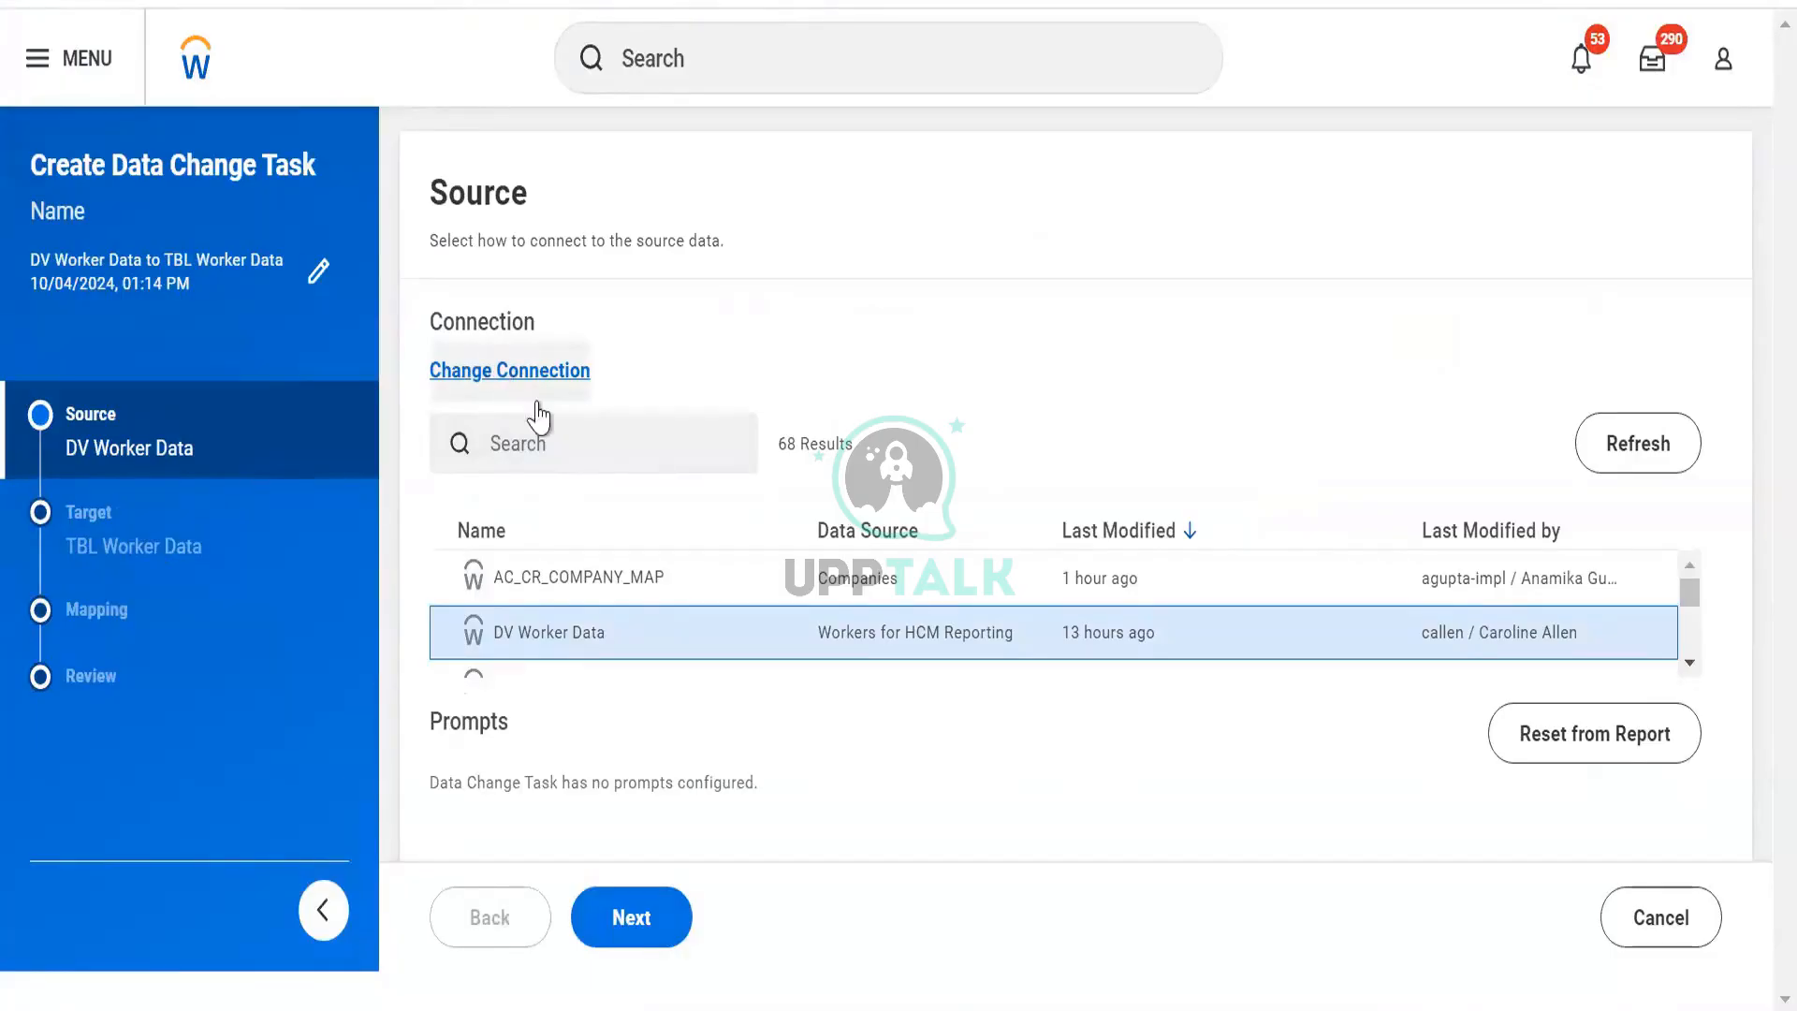
click(613, 934)
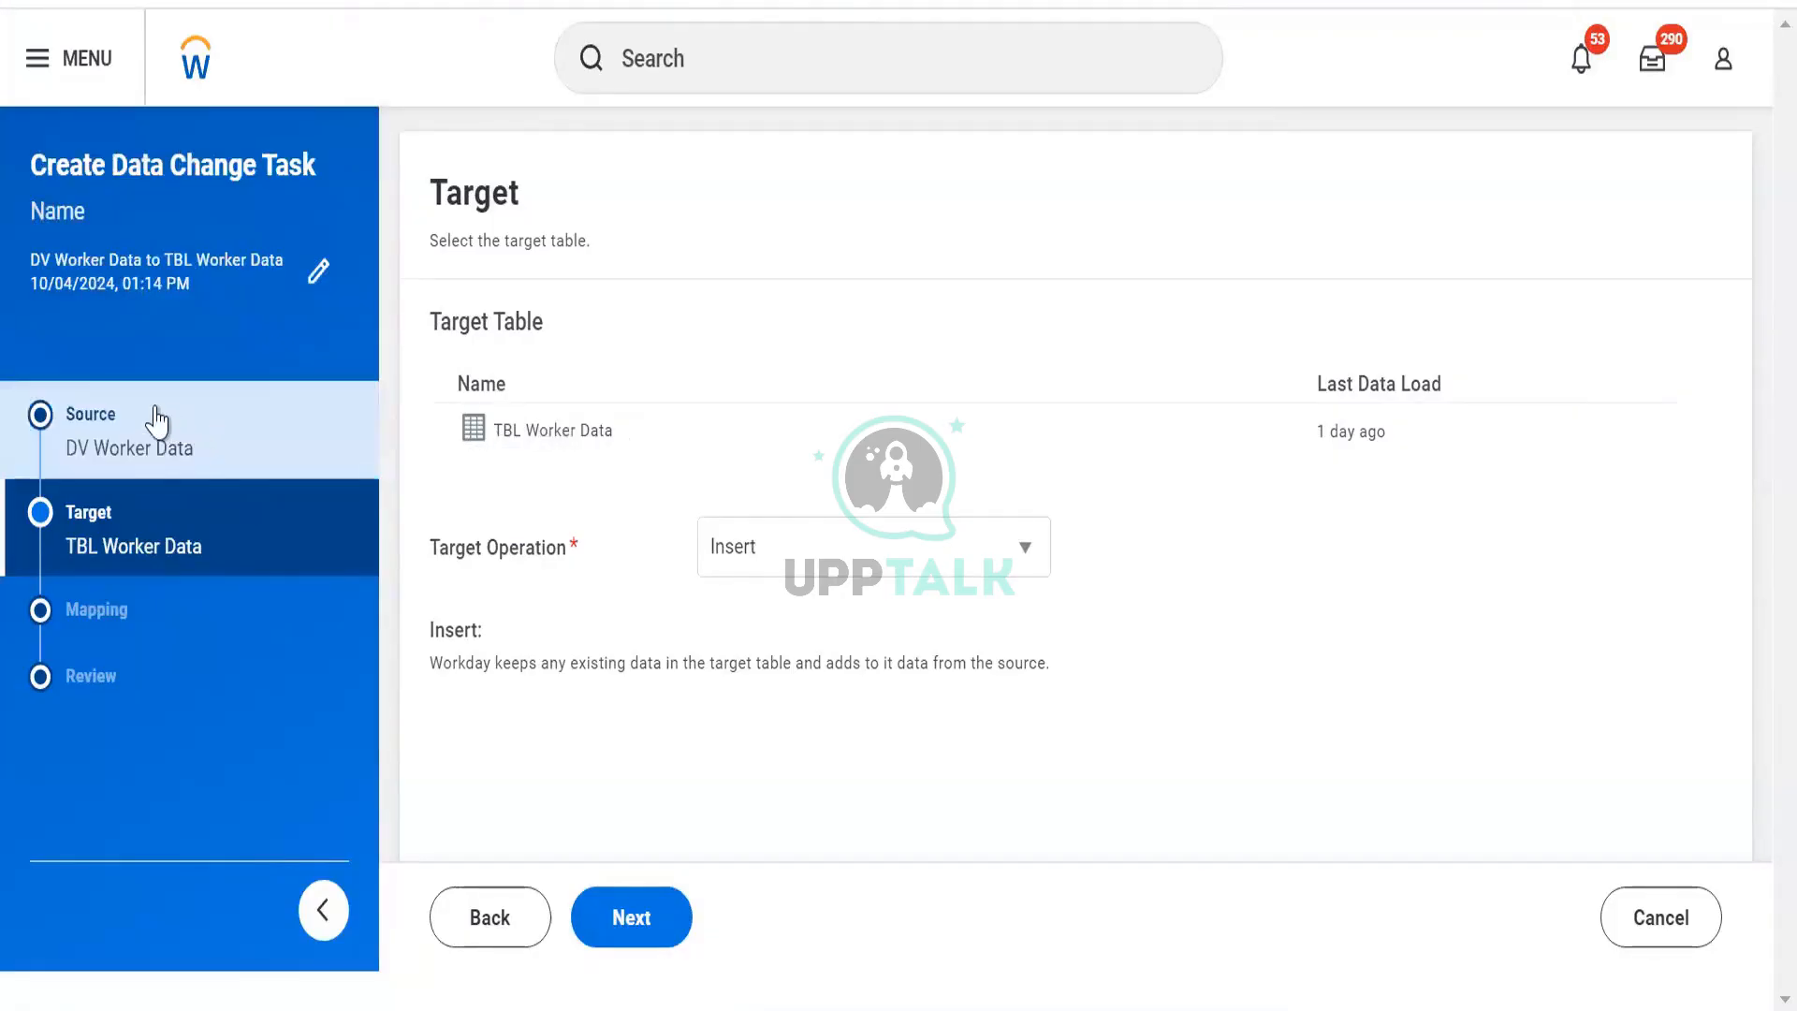
Proceed to the Target step, where TBL Worker Data uses the Insert operation.
click(158, 505)
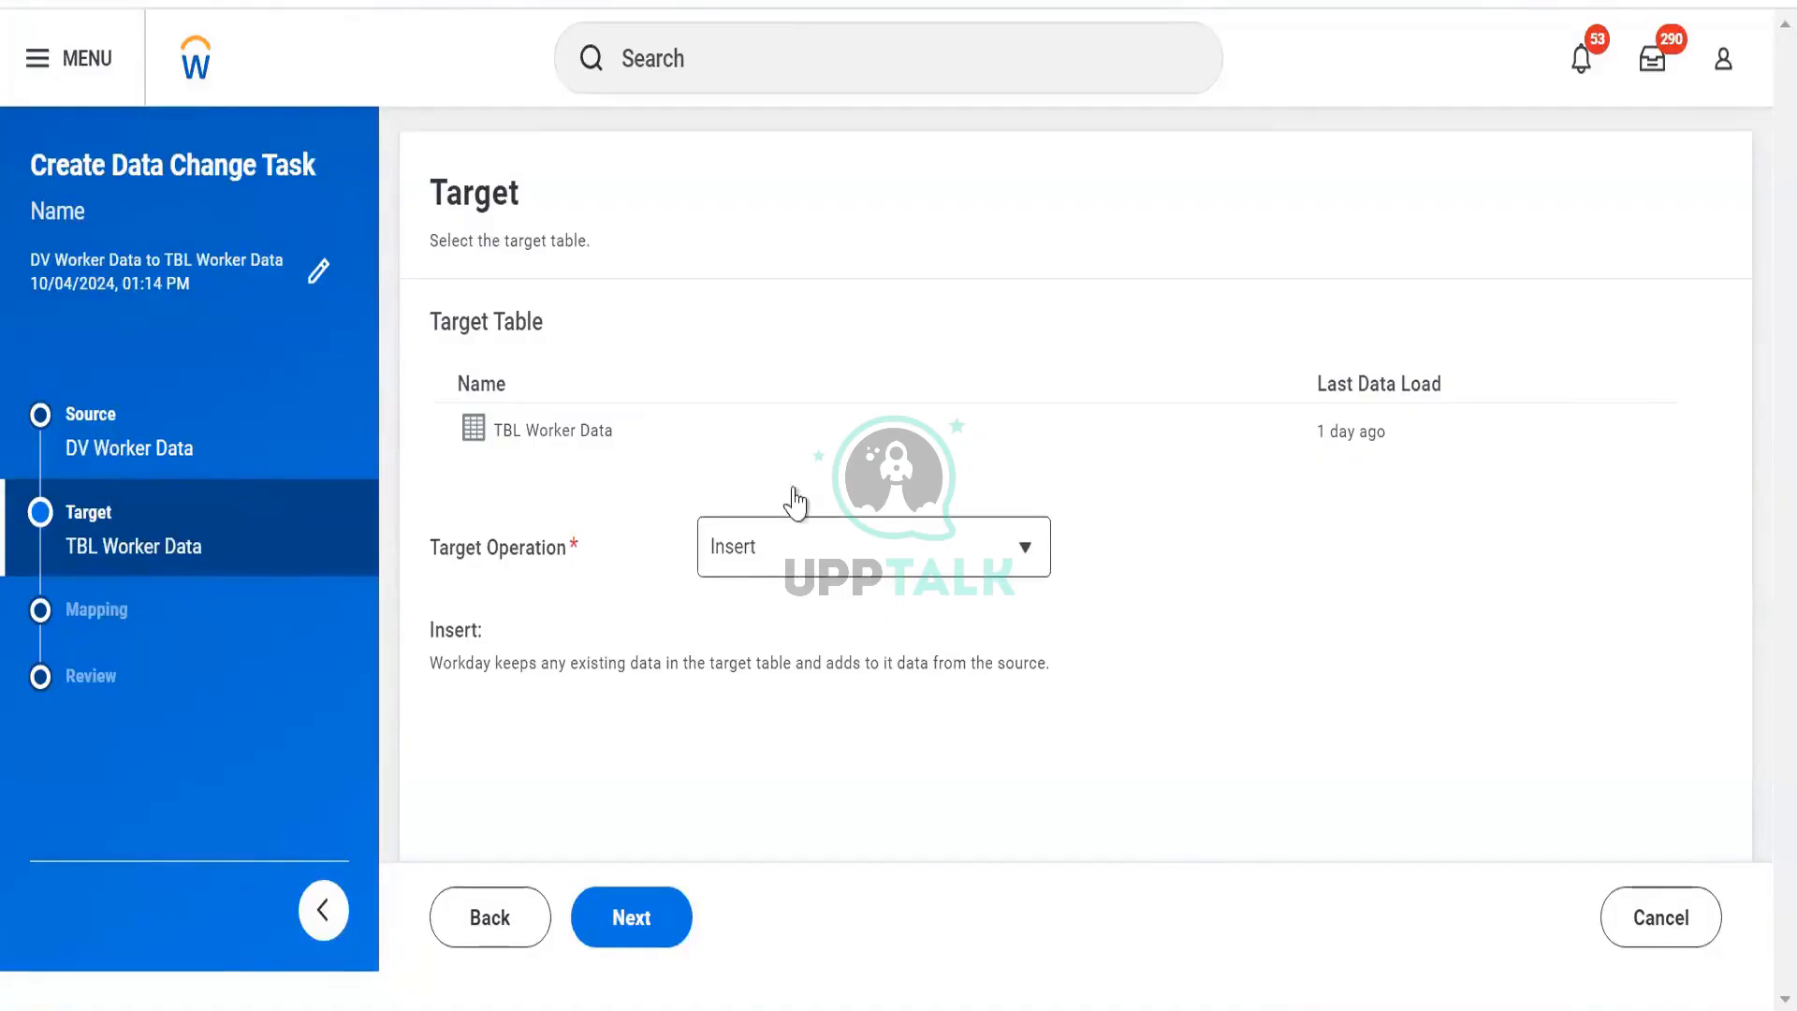
Try the Truncate and Insert, Delete and Update target operations, then settle on Upsert.
click(791, 554)
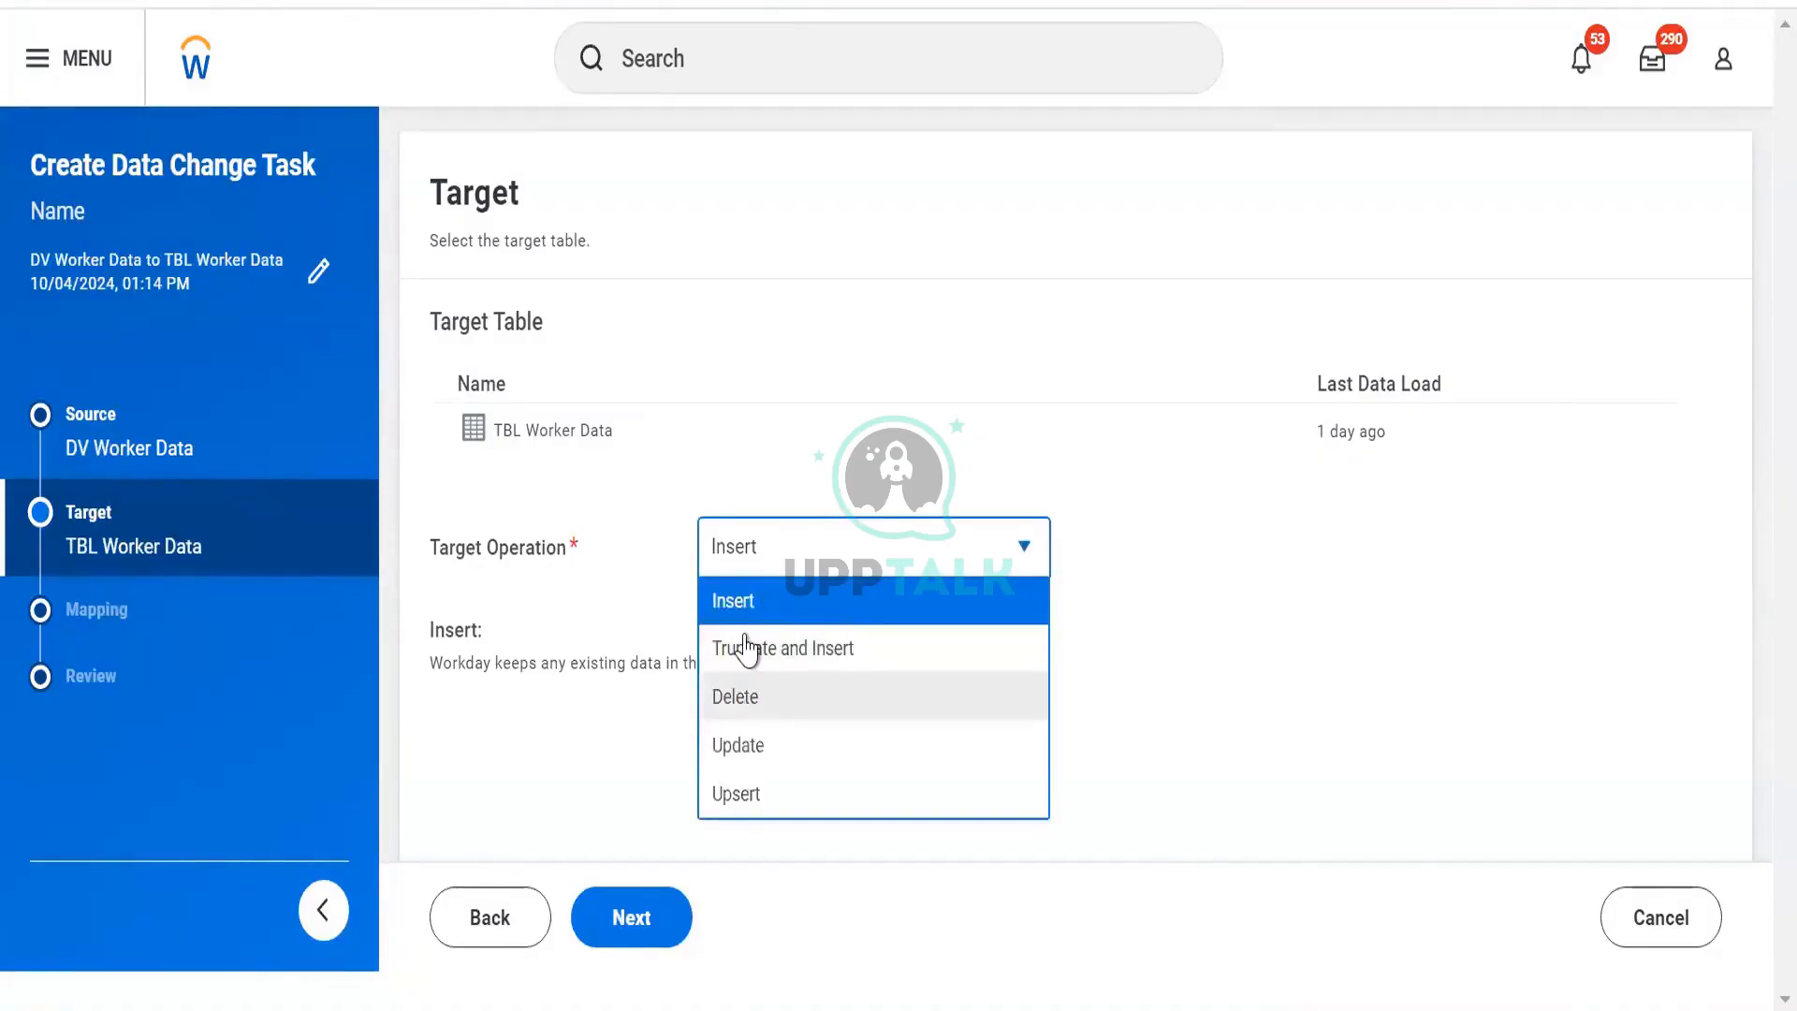
click(801, 646)
drag(442, 662, 983, 709)
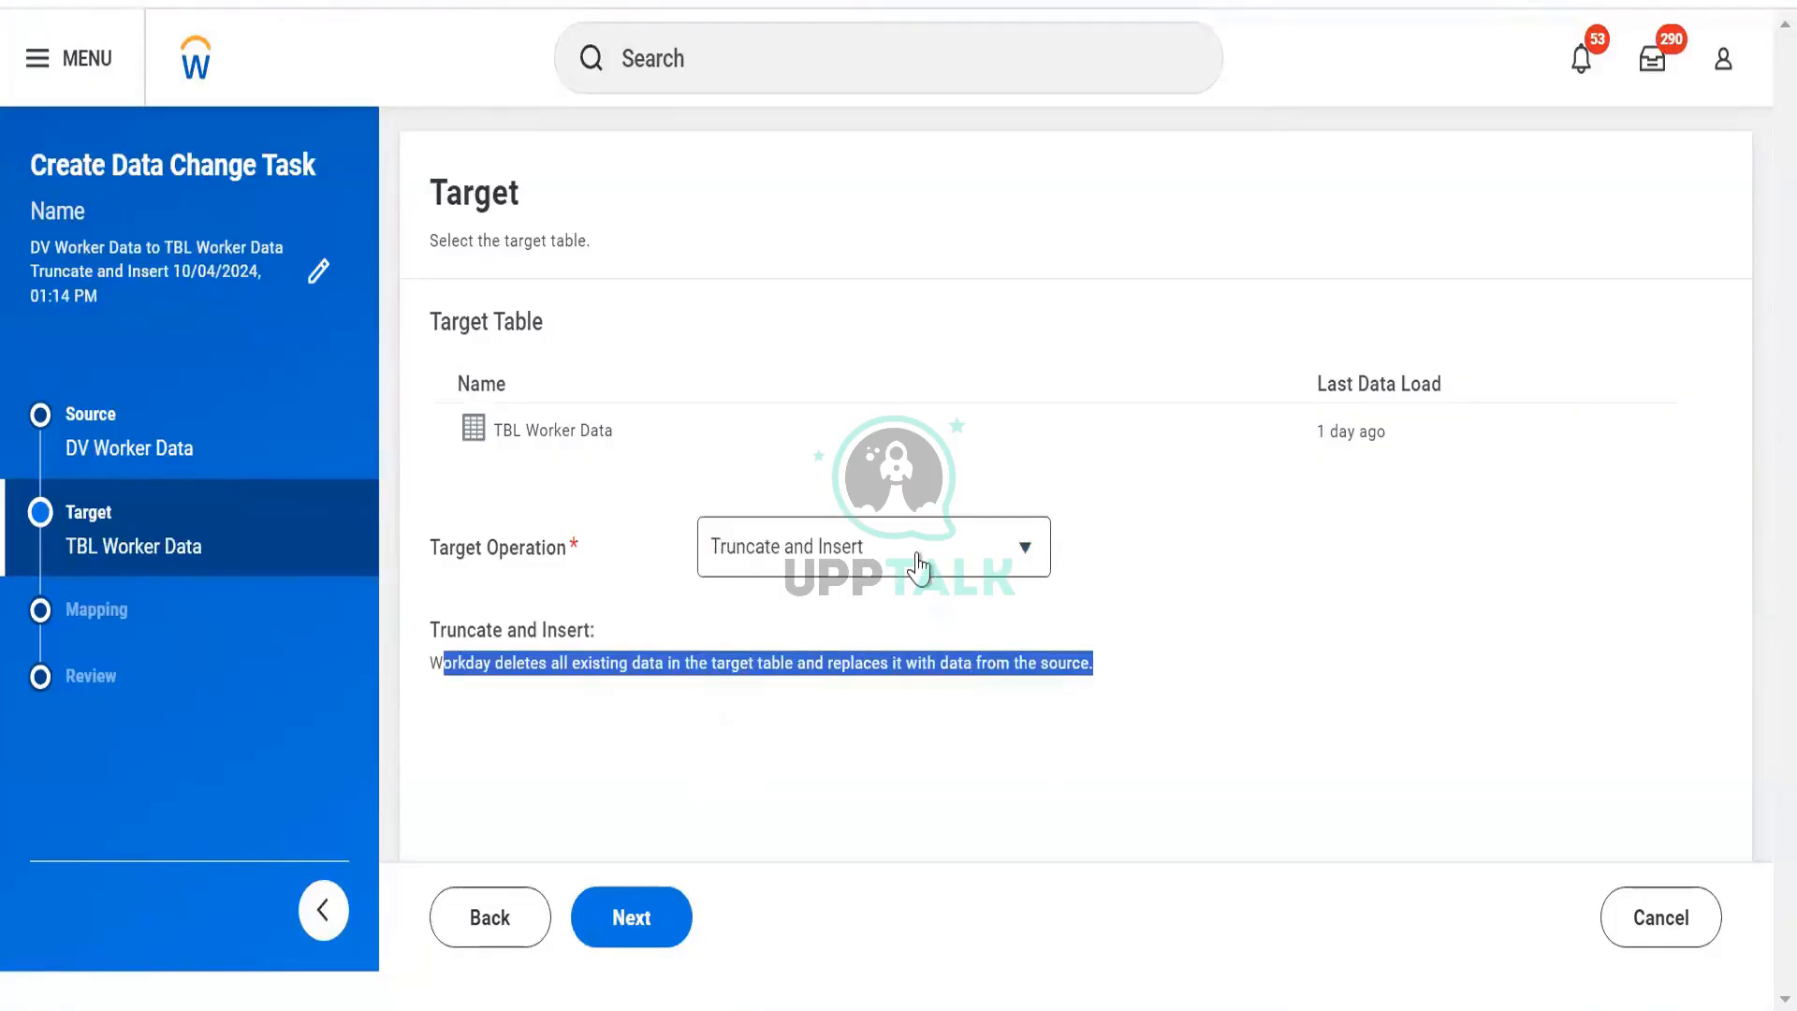
click(847, 548)
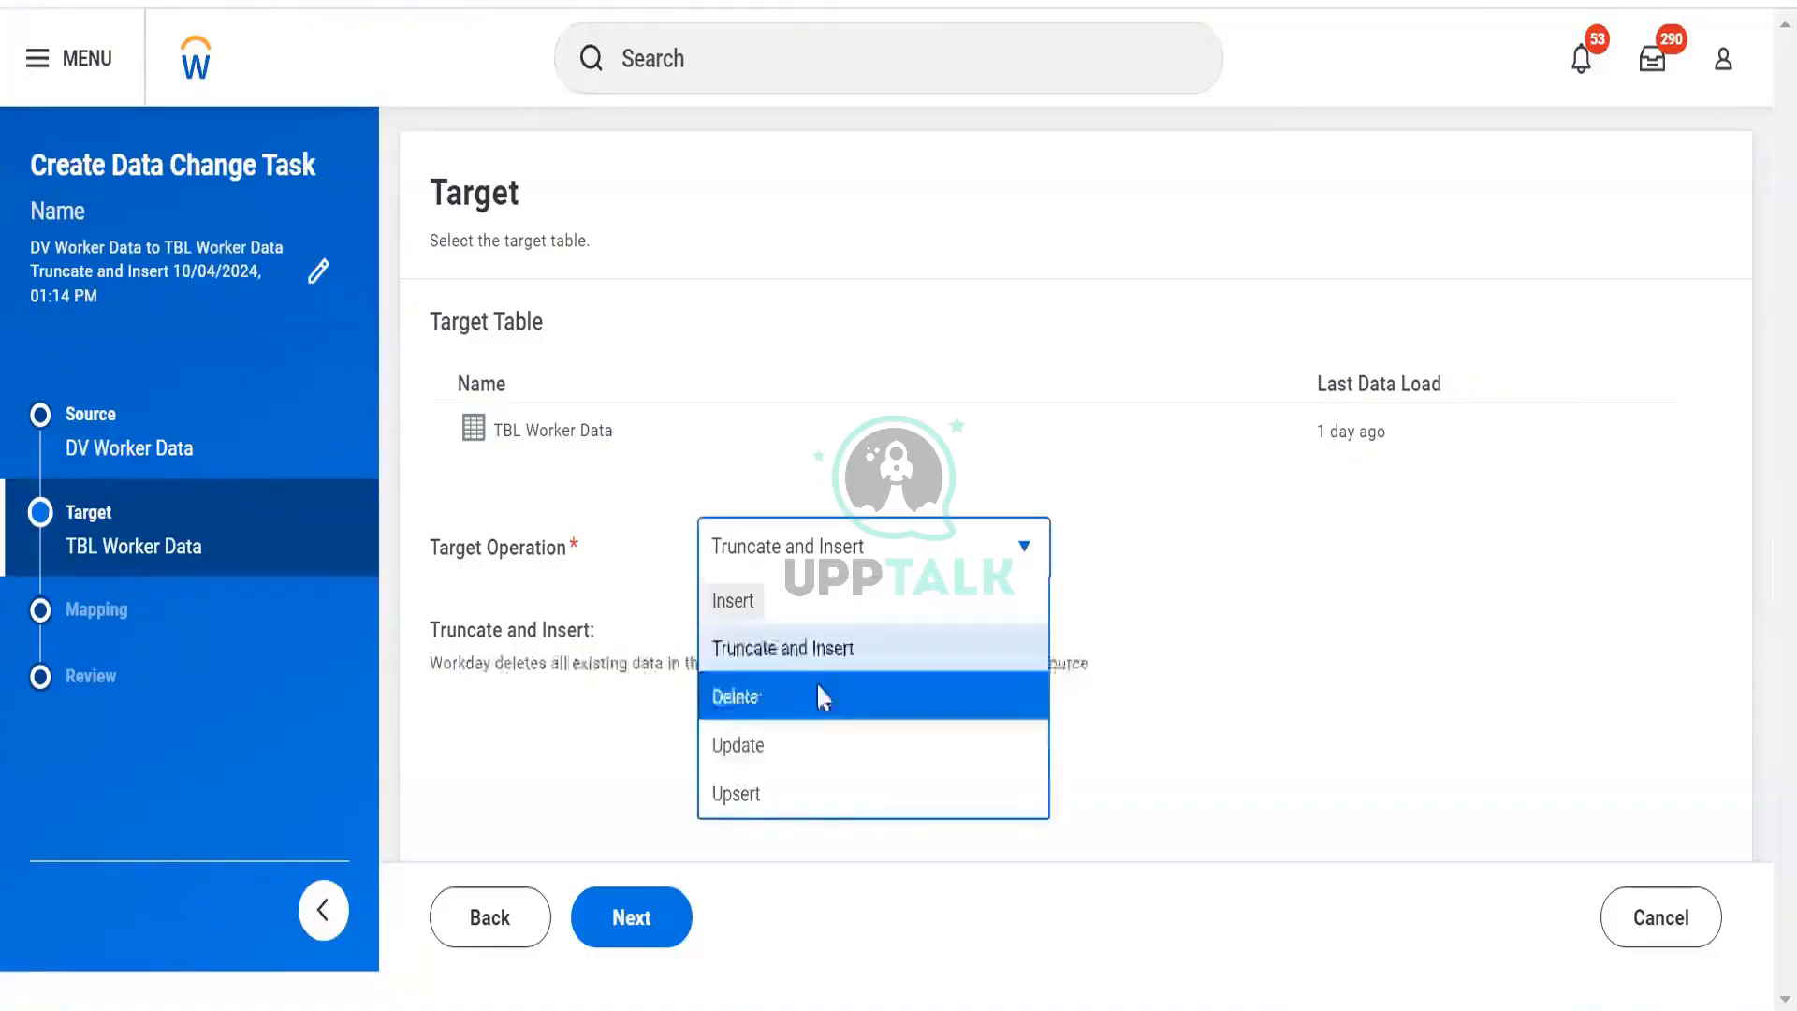
click(820, 695)
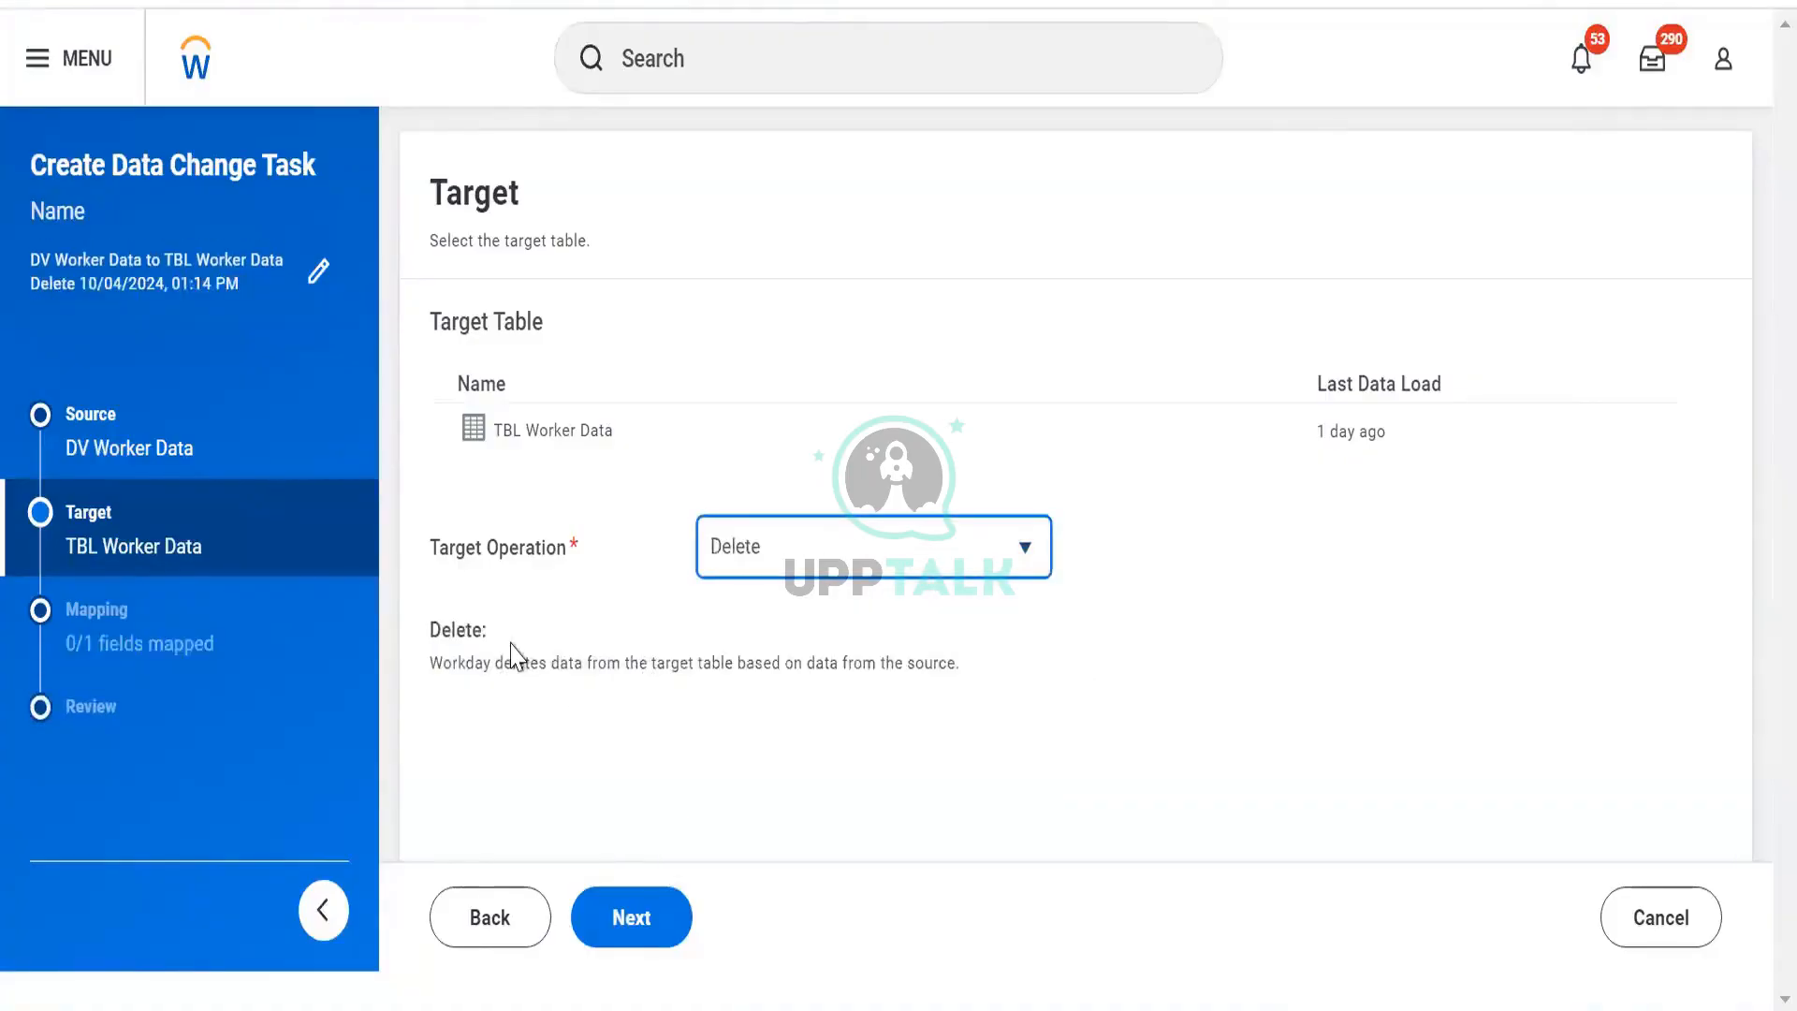
click(831, 546)
click(733, 745)
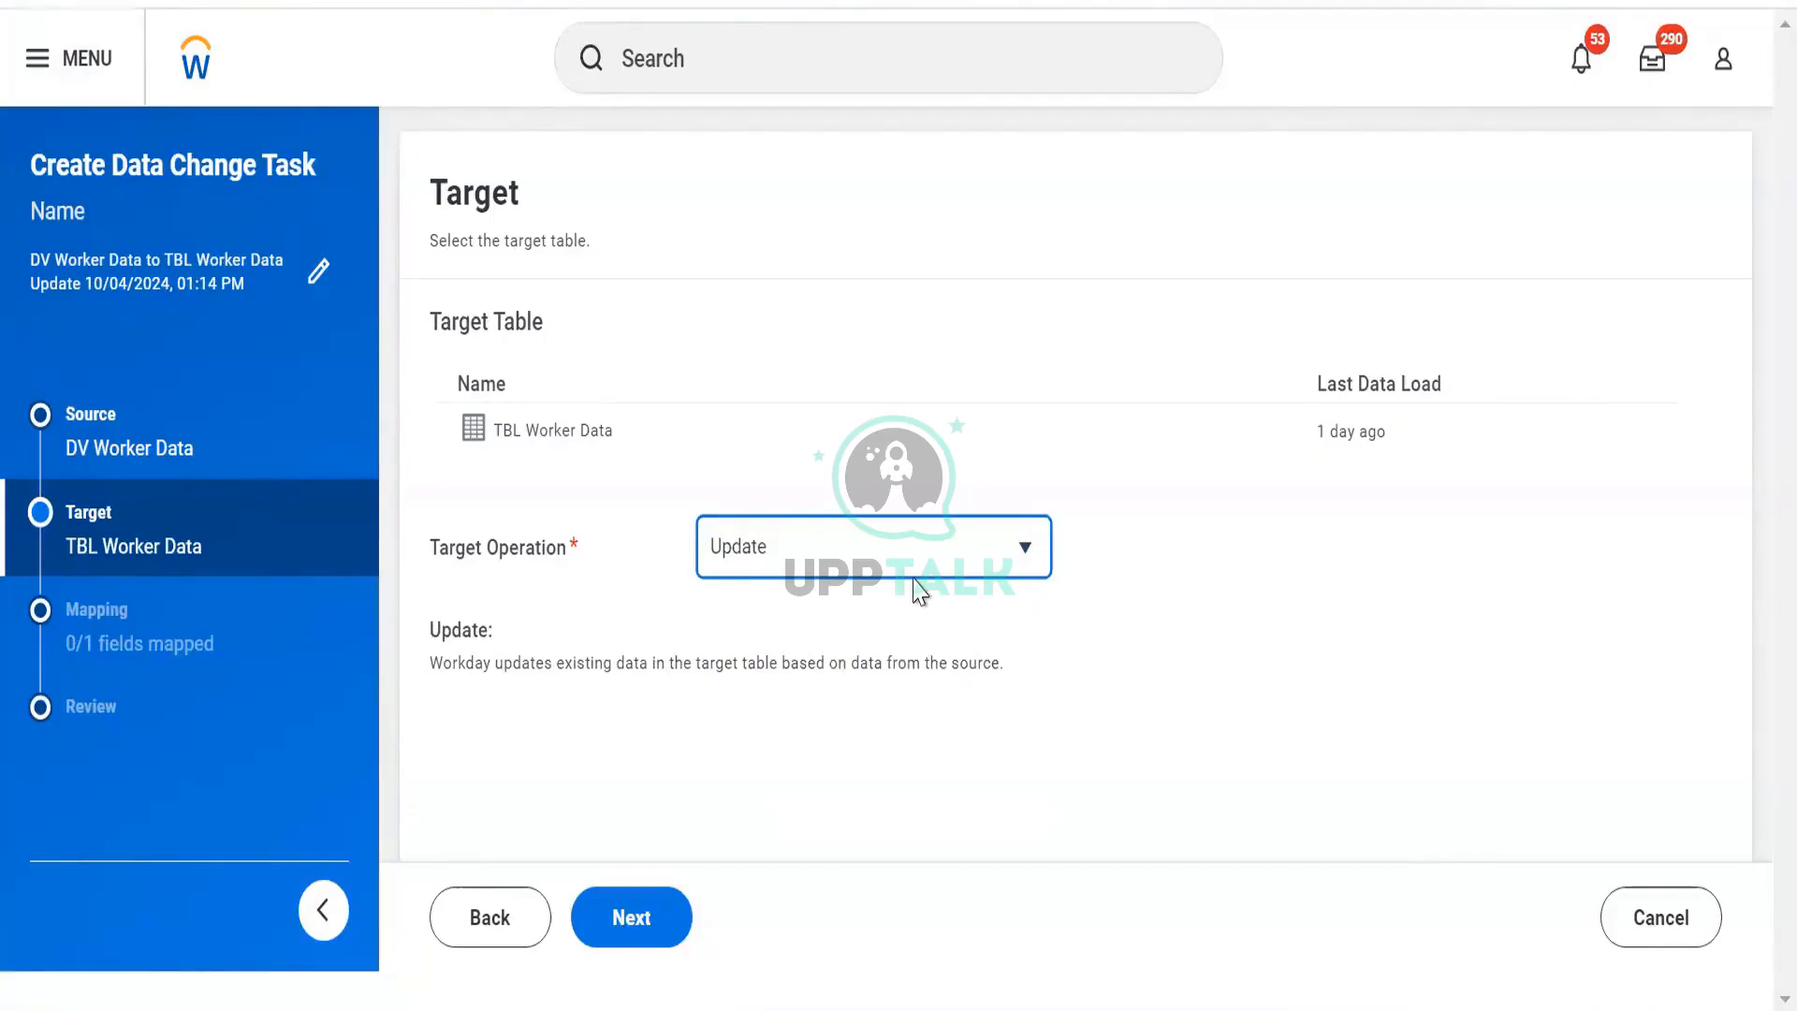
click(910, 551)
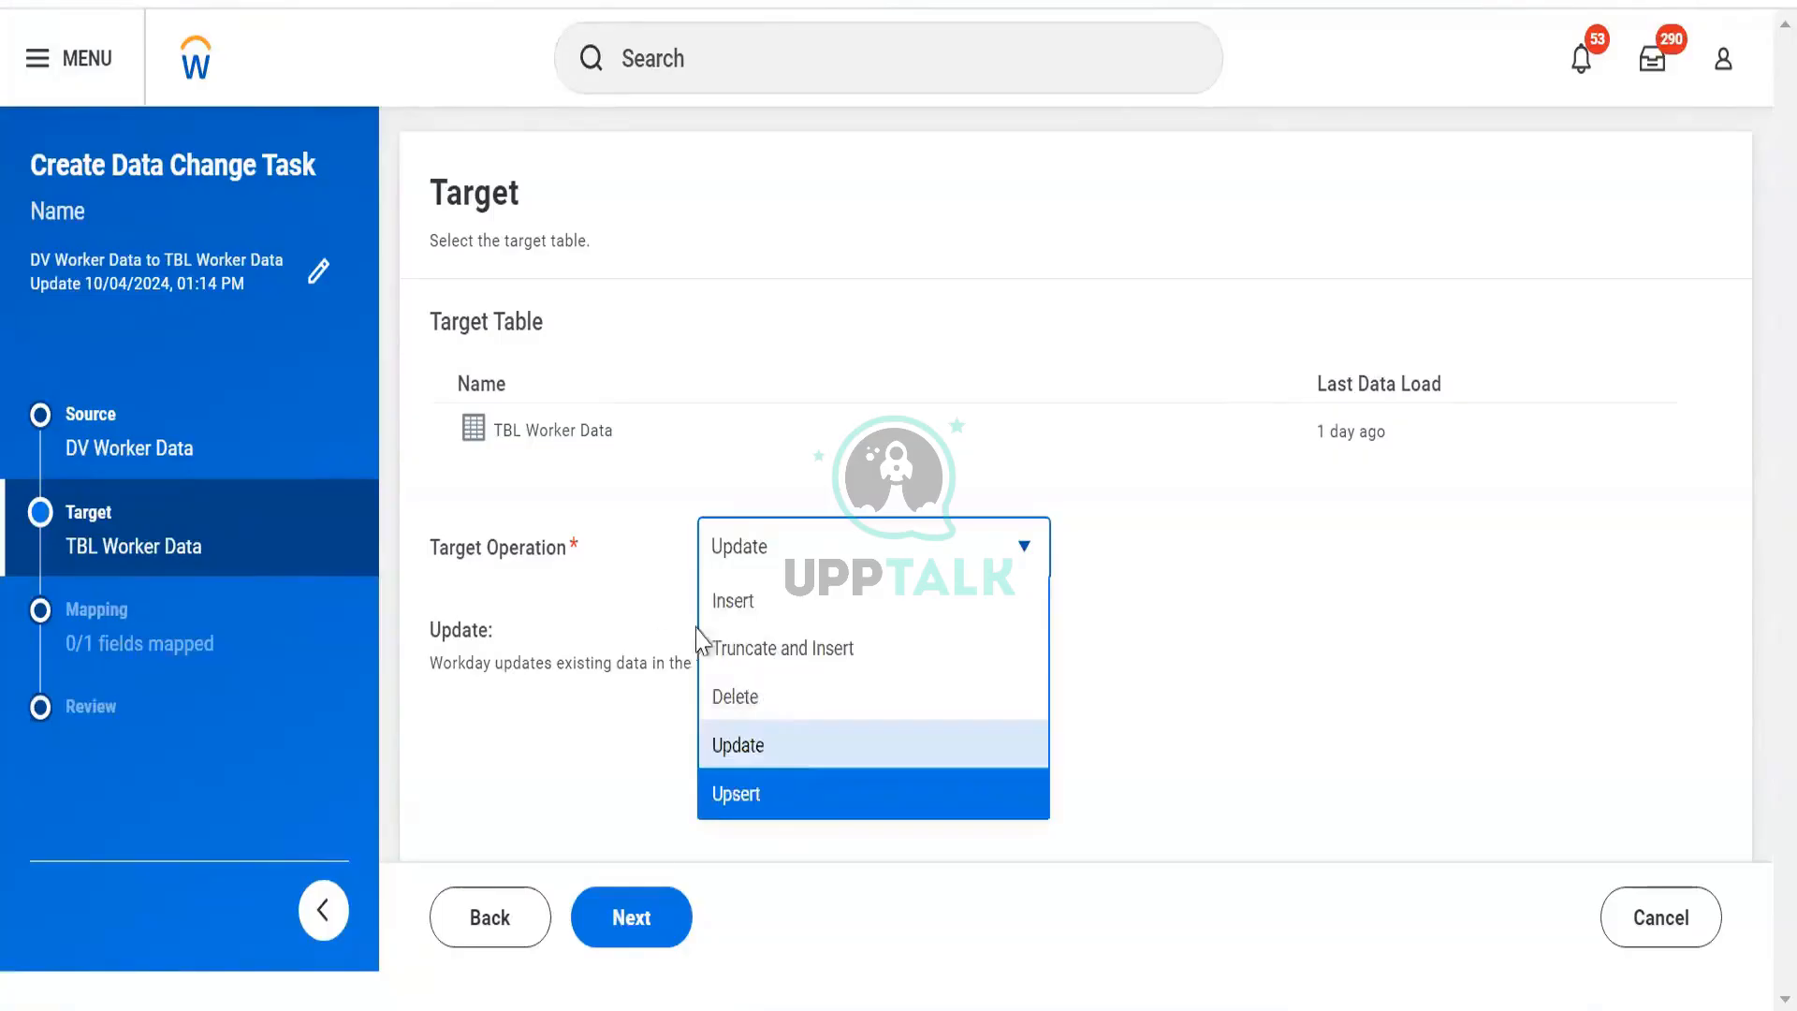
click(784, 792)
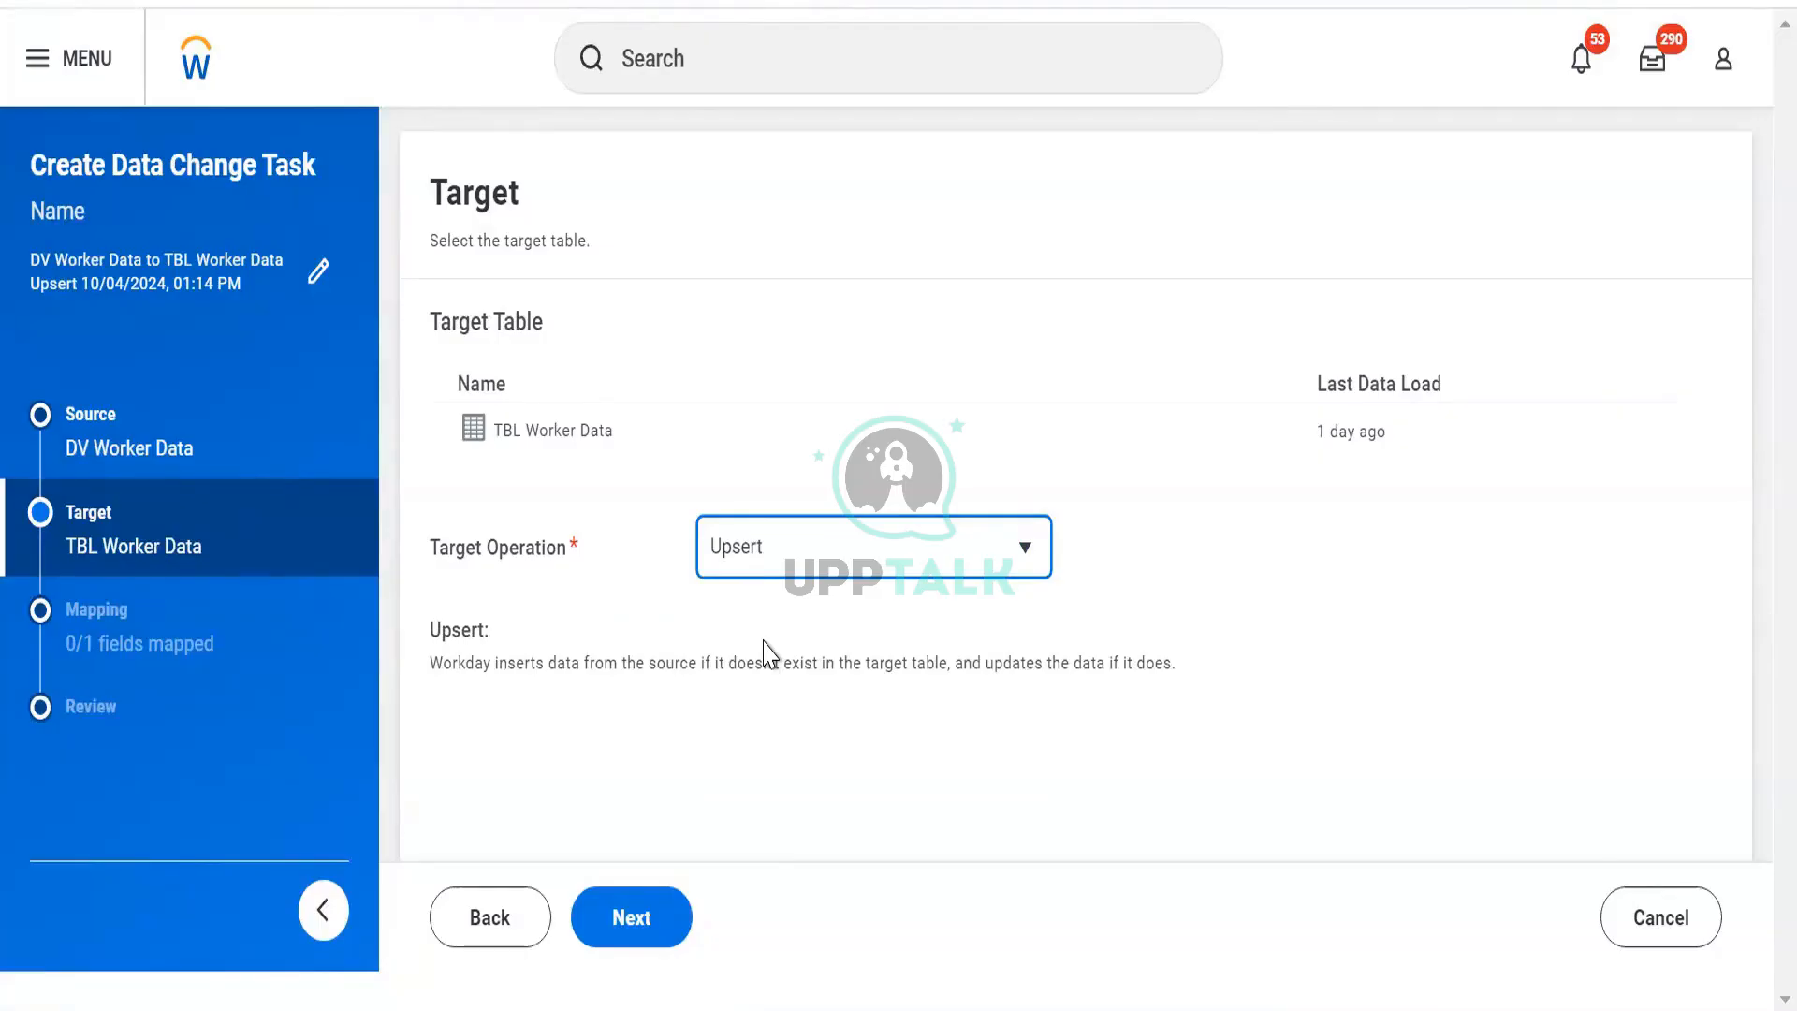
drag(539, 670, 1171, 674)
click(1077, 692)
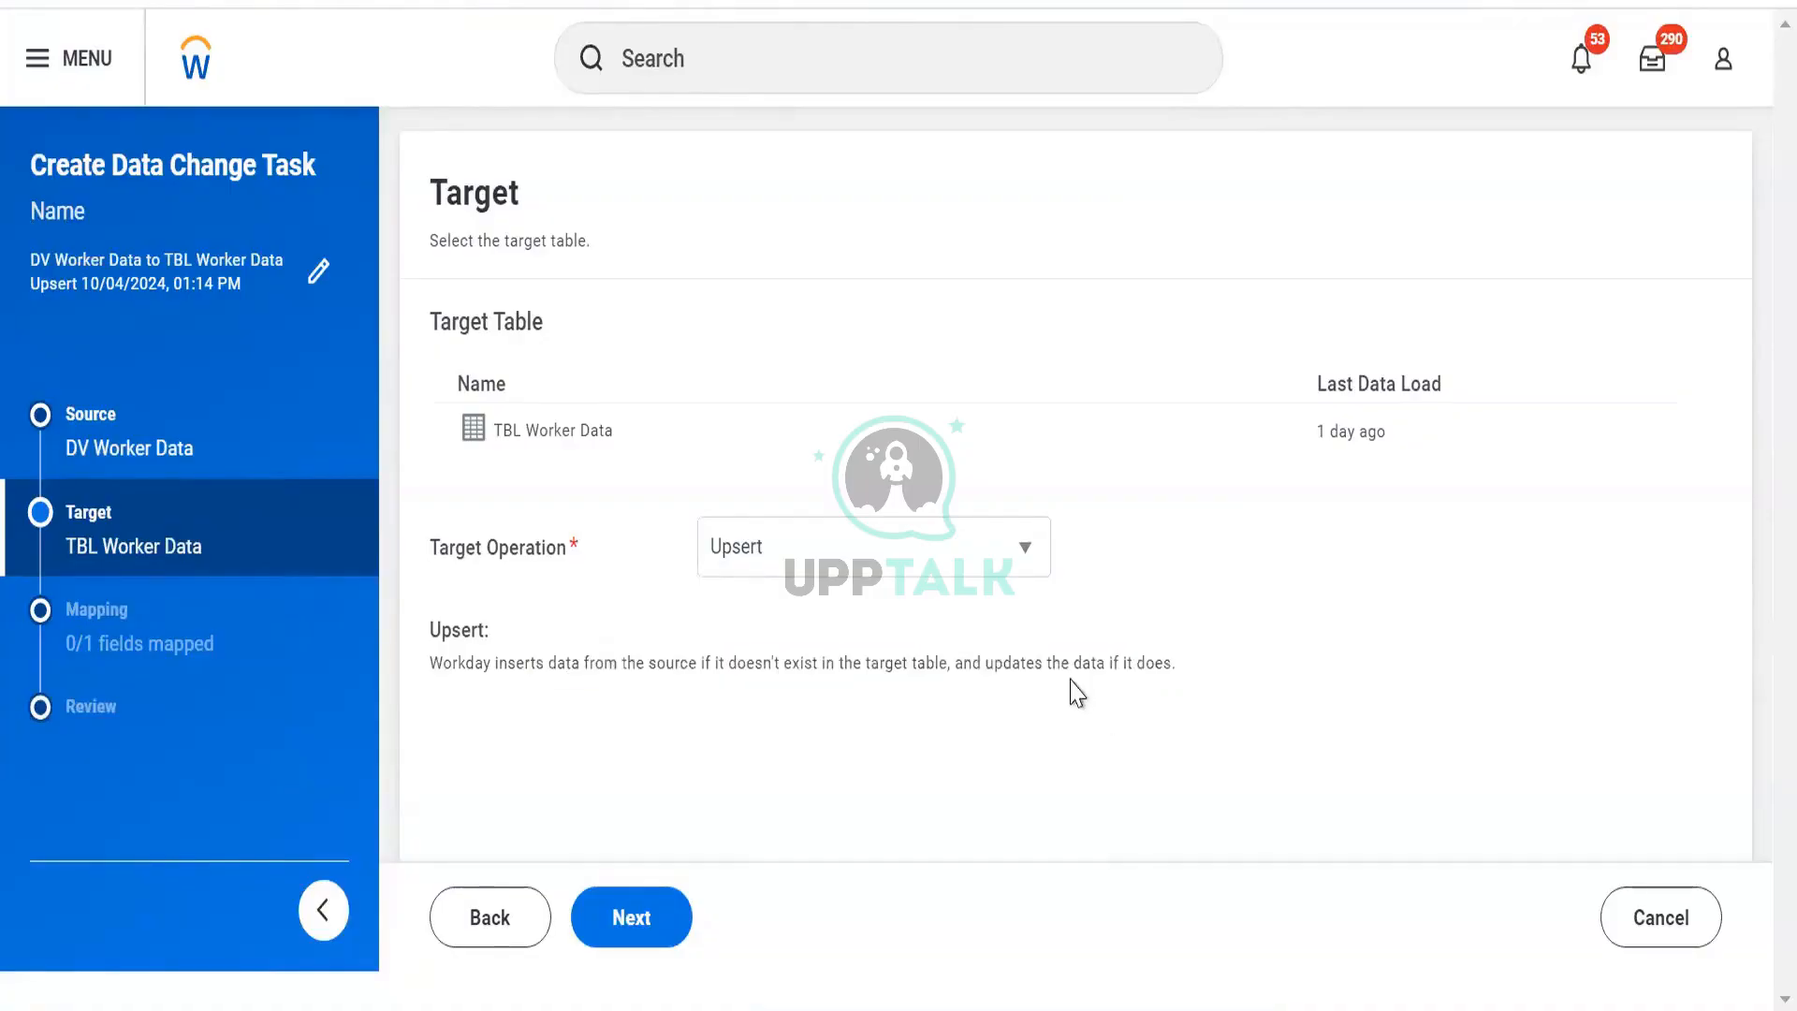
Dismiss the missing External ID error, switch to Truncate and Insert, and continue to Mapping.
click(636, 922)
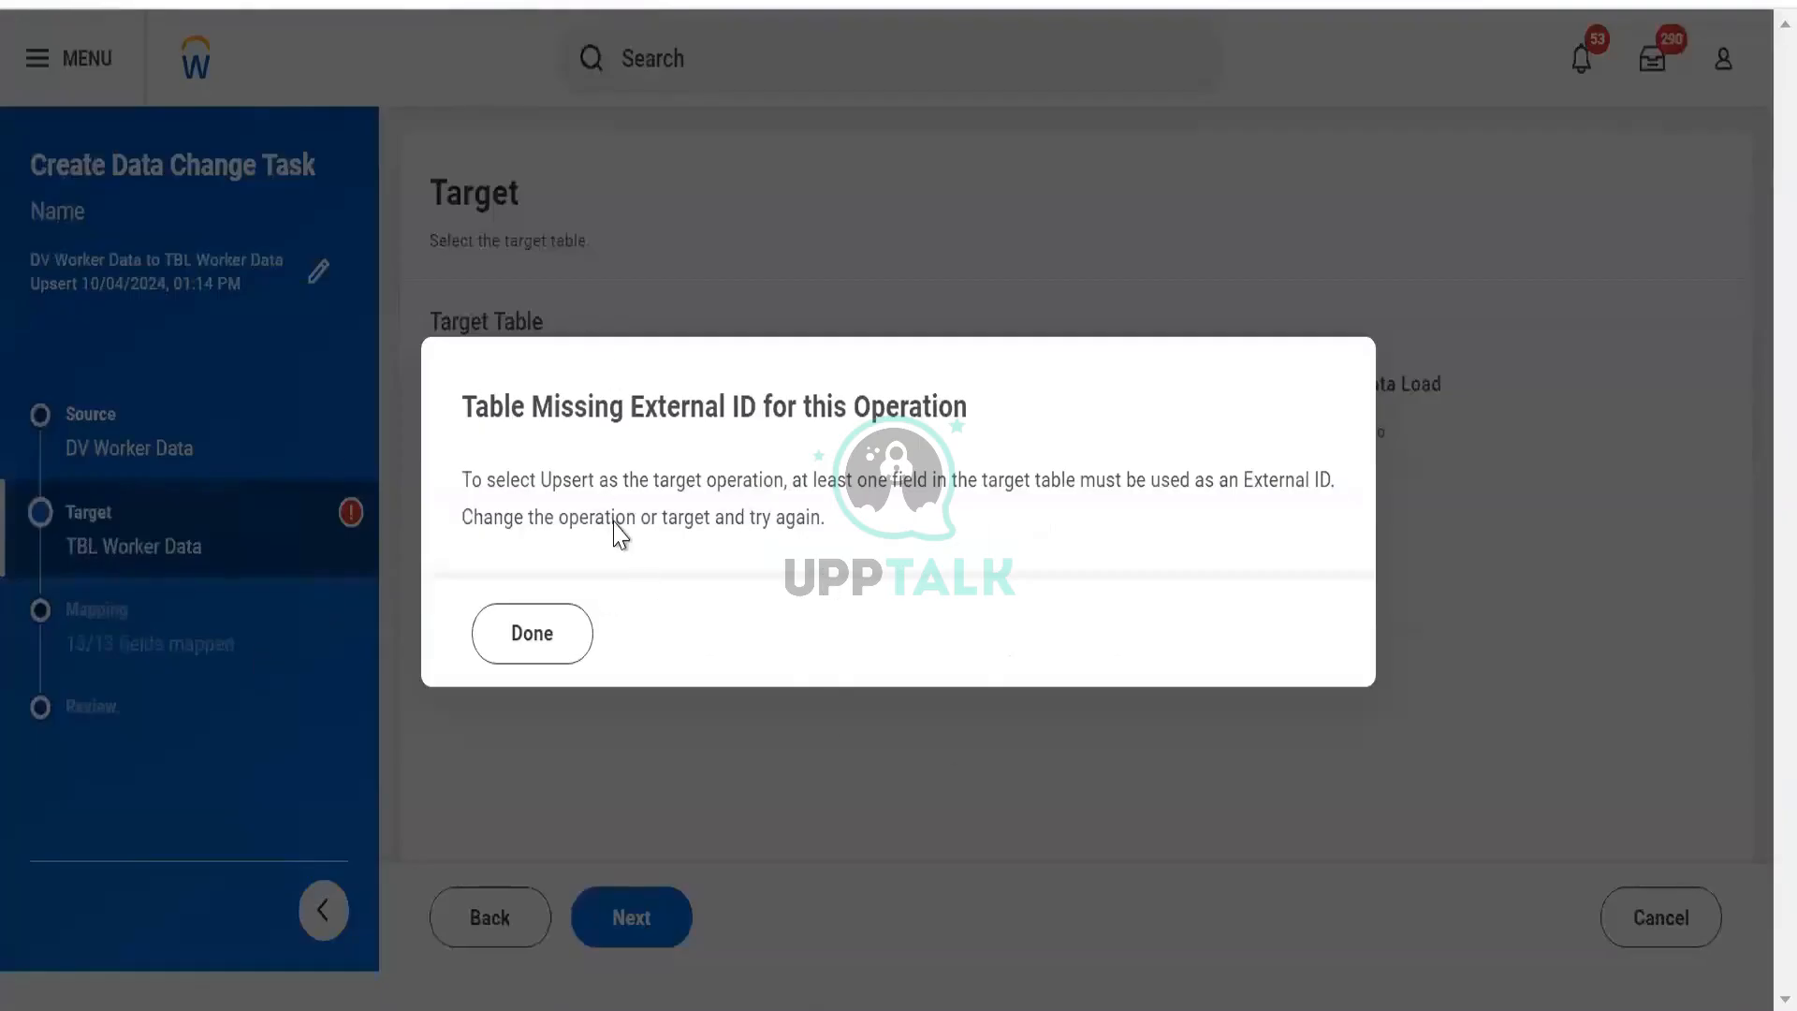
click(542, 639)
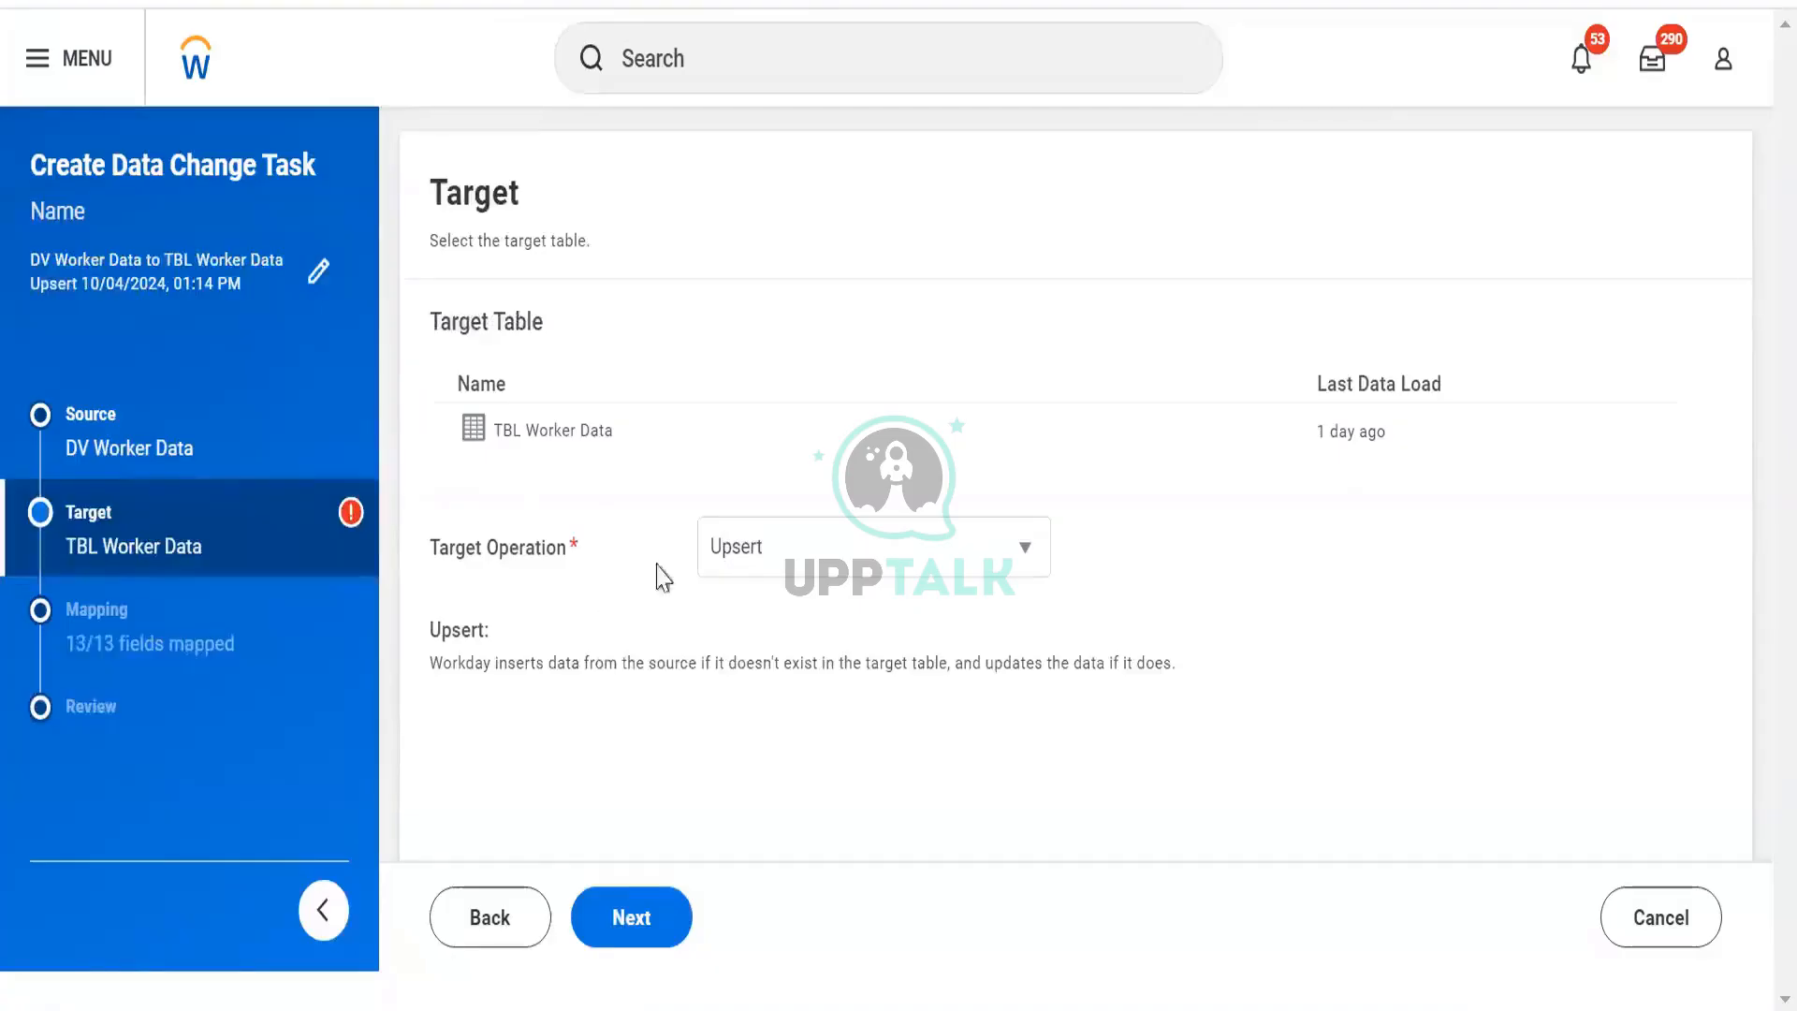
click(760, 566)
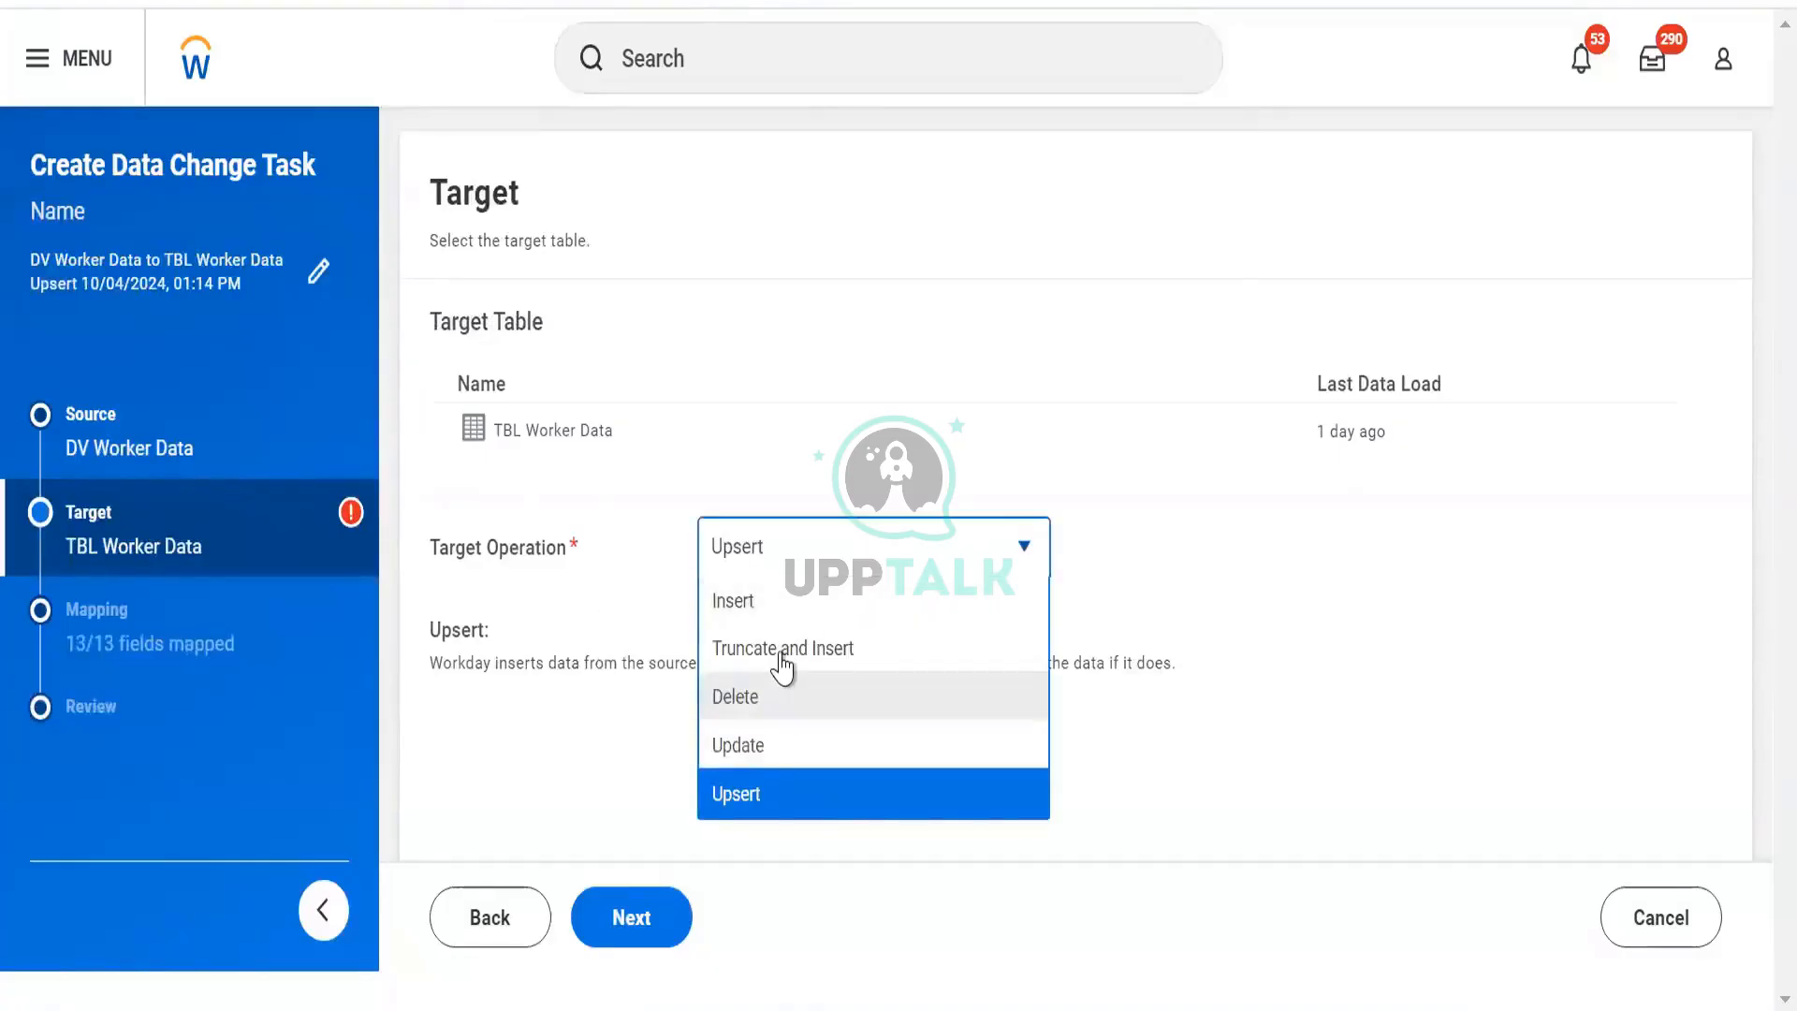
click(783, 646)
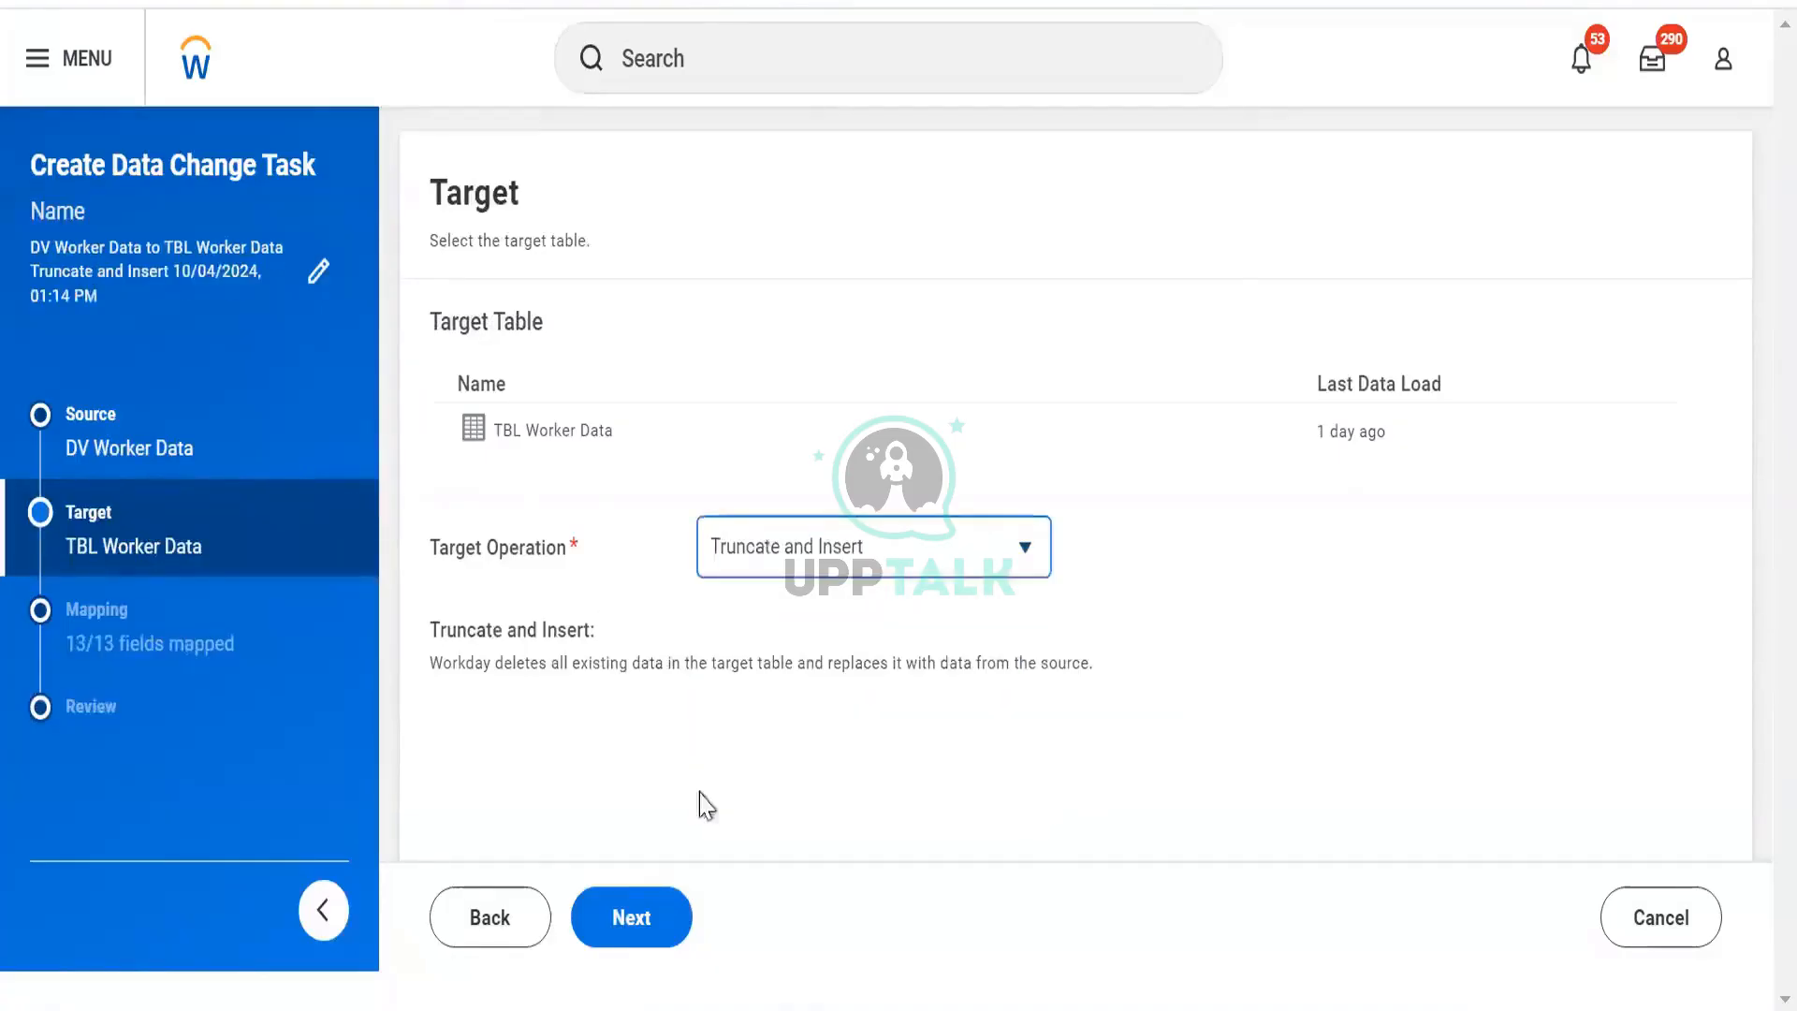
click(668, 908)
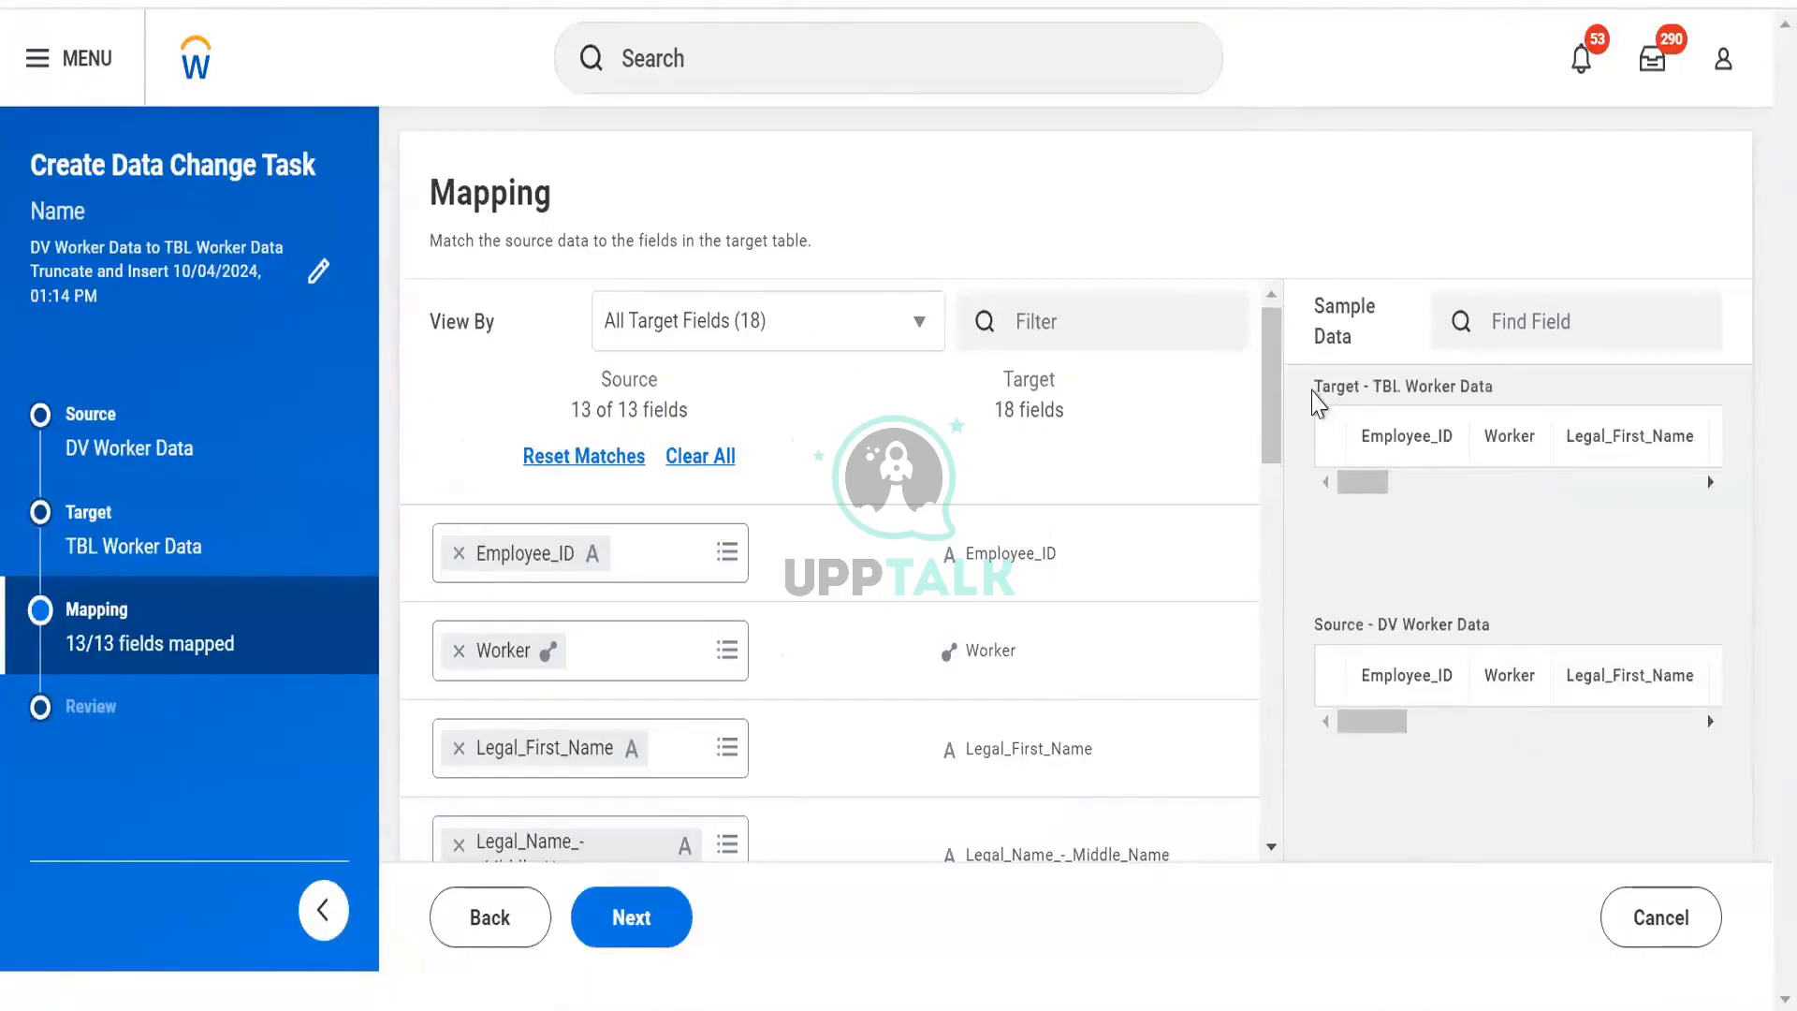
Inspect the Worker target field and neighbouring mapped fields on the Mapping page.
drag(1610, 620, 1525, 388)
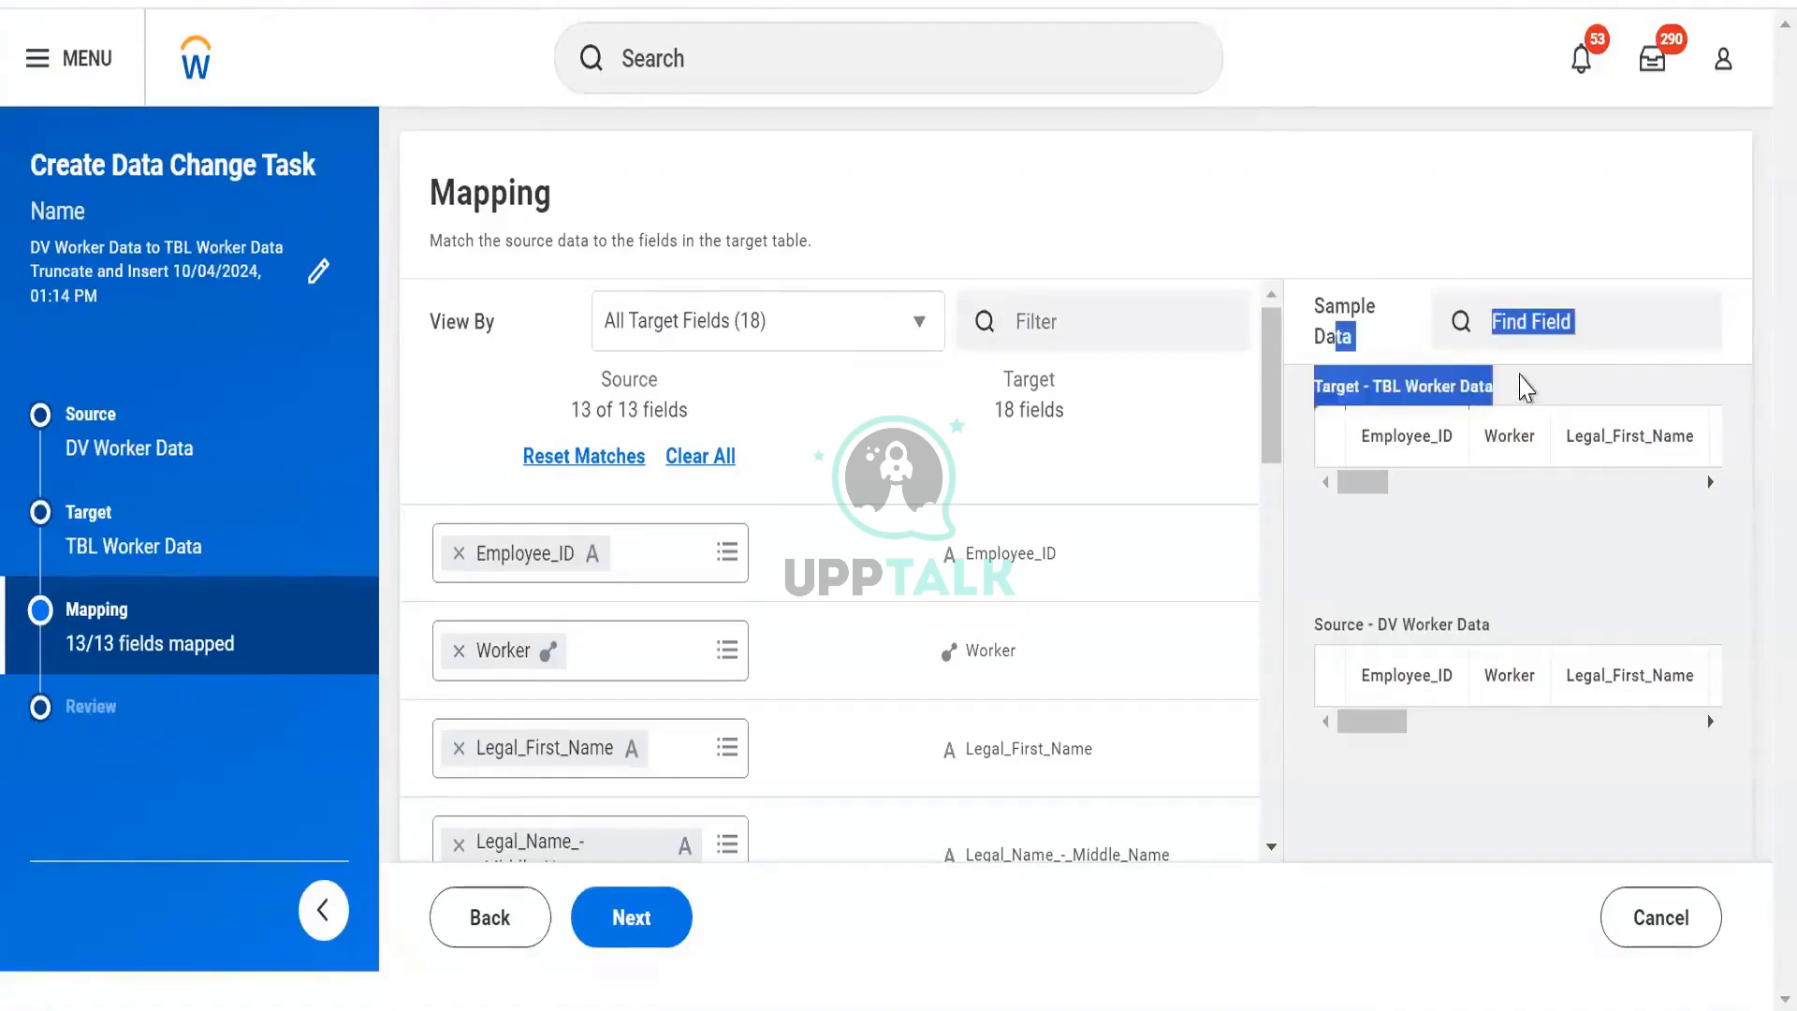
click(1492, 405)
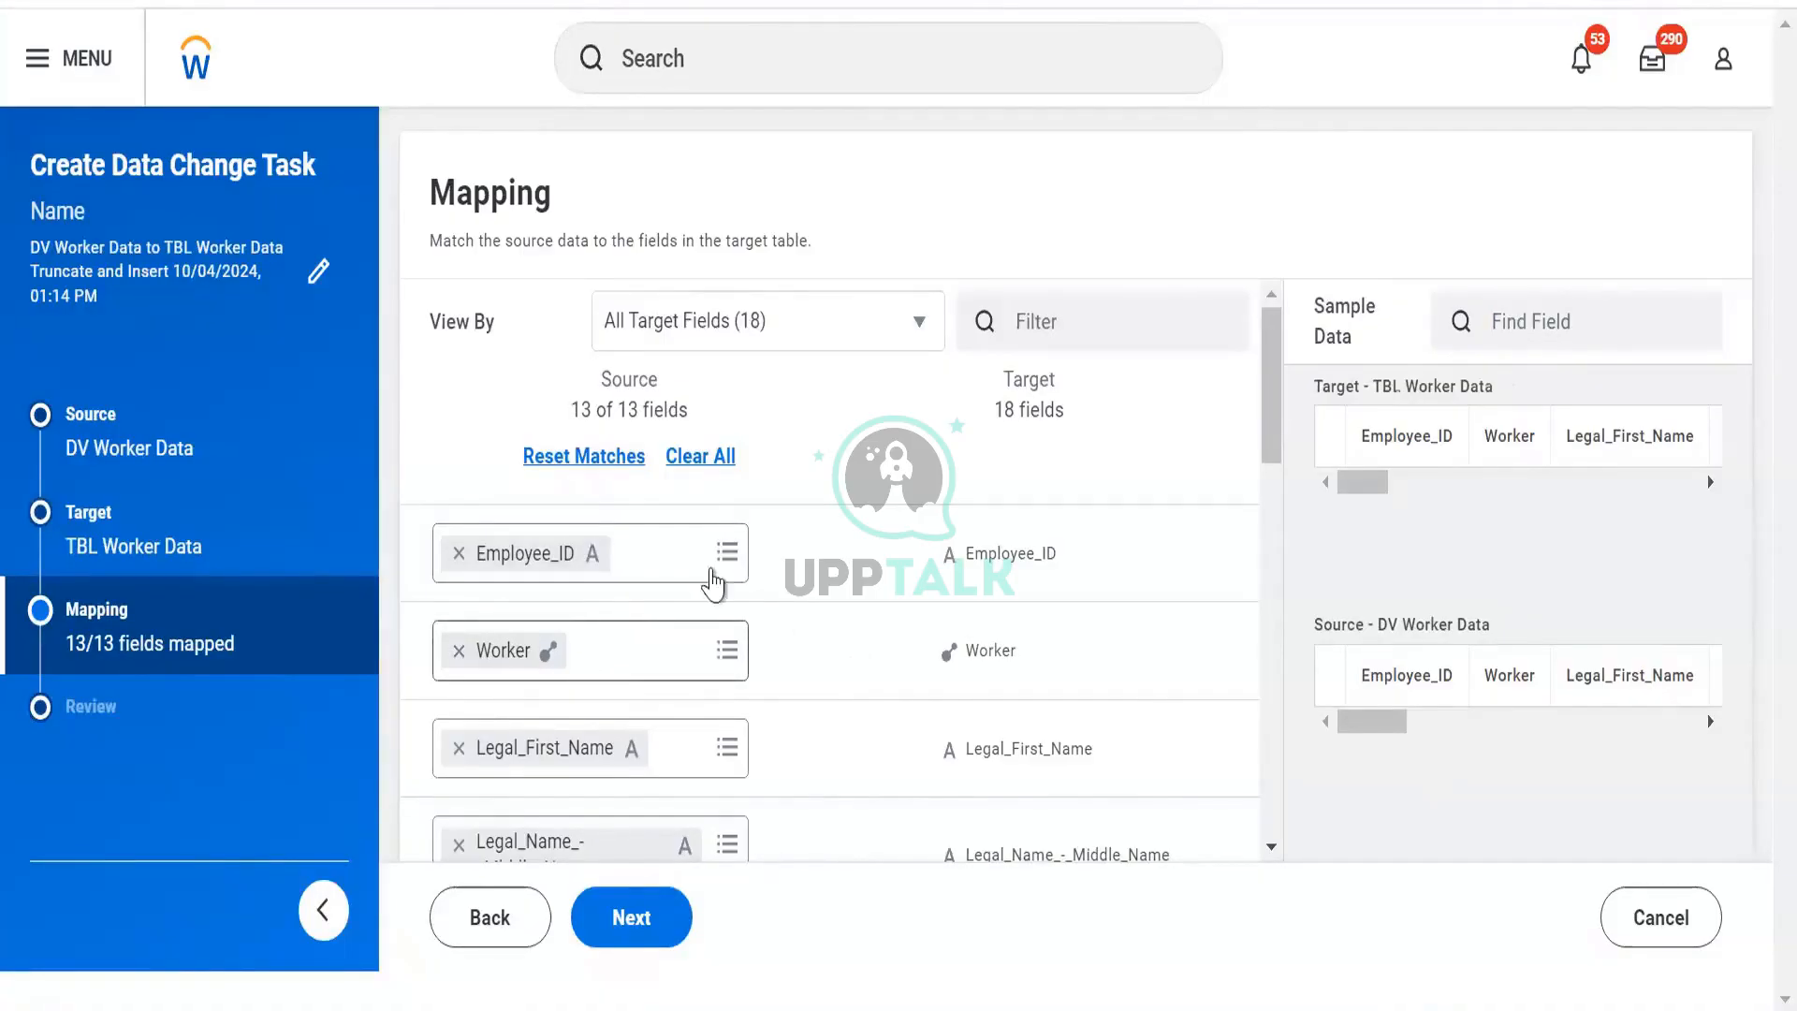
click(950, 664)
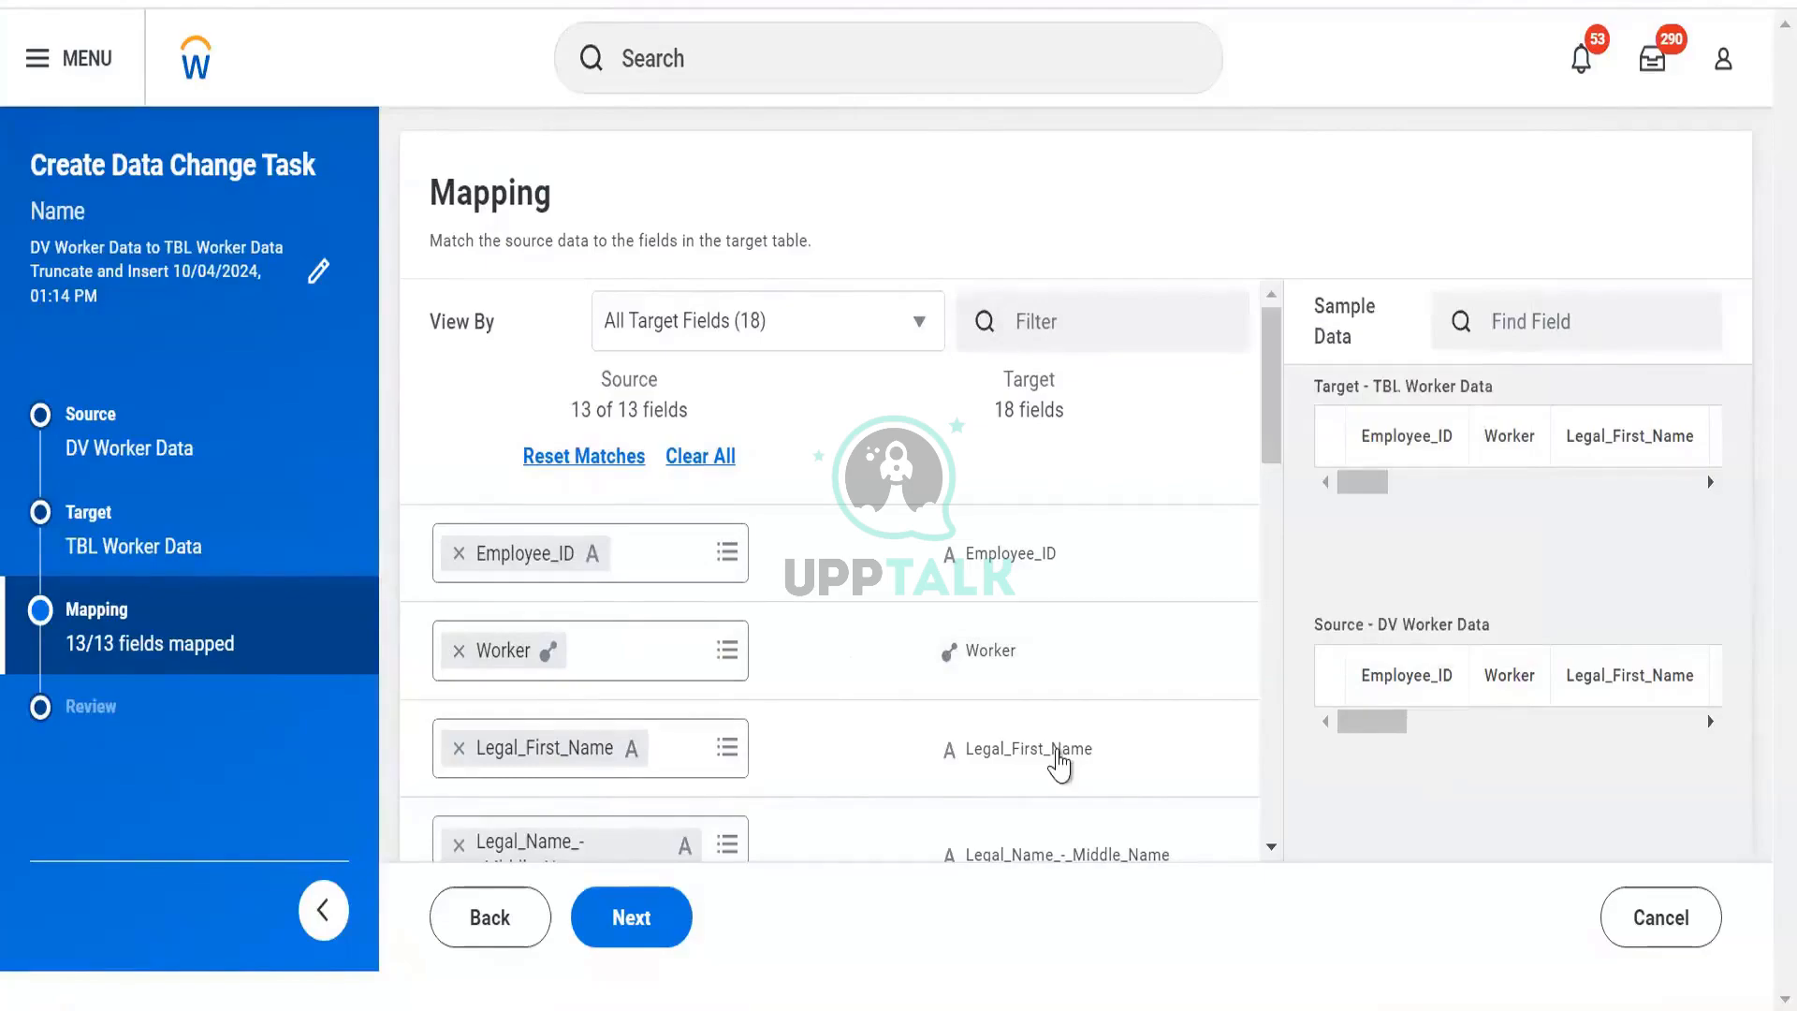
mouse_move(1061, 766)
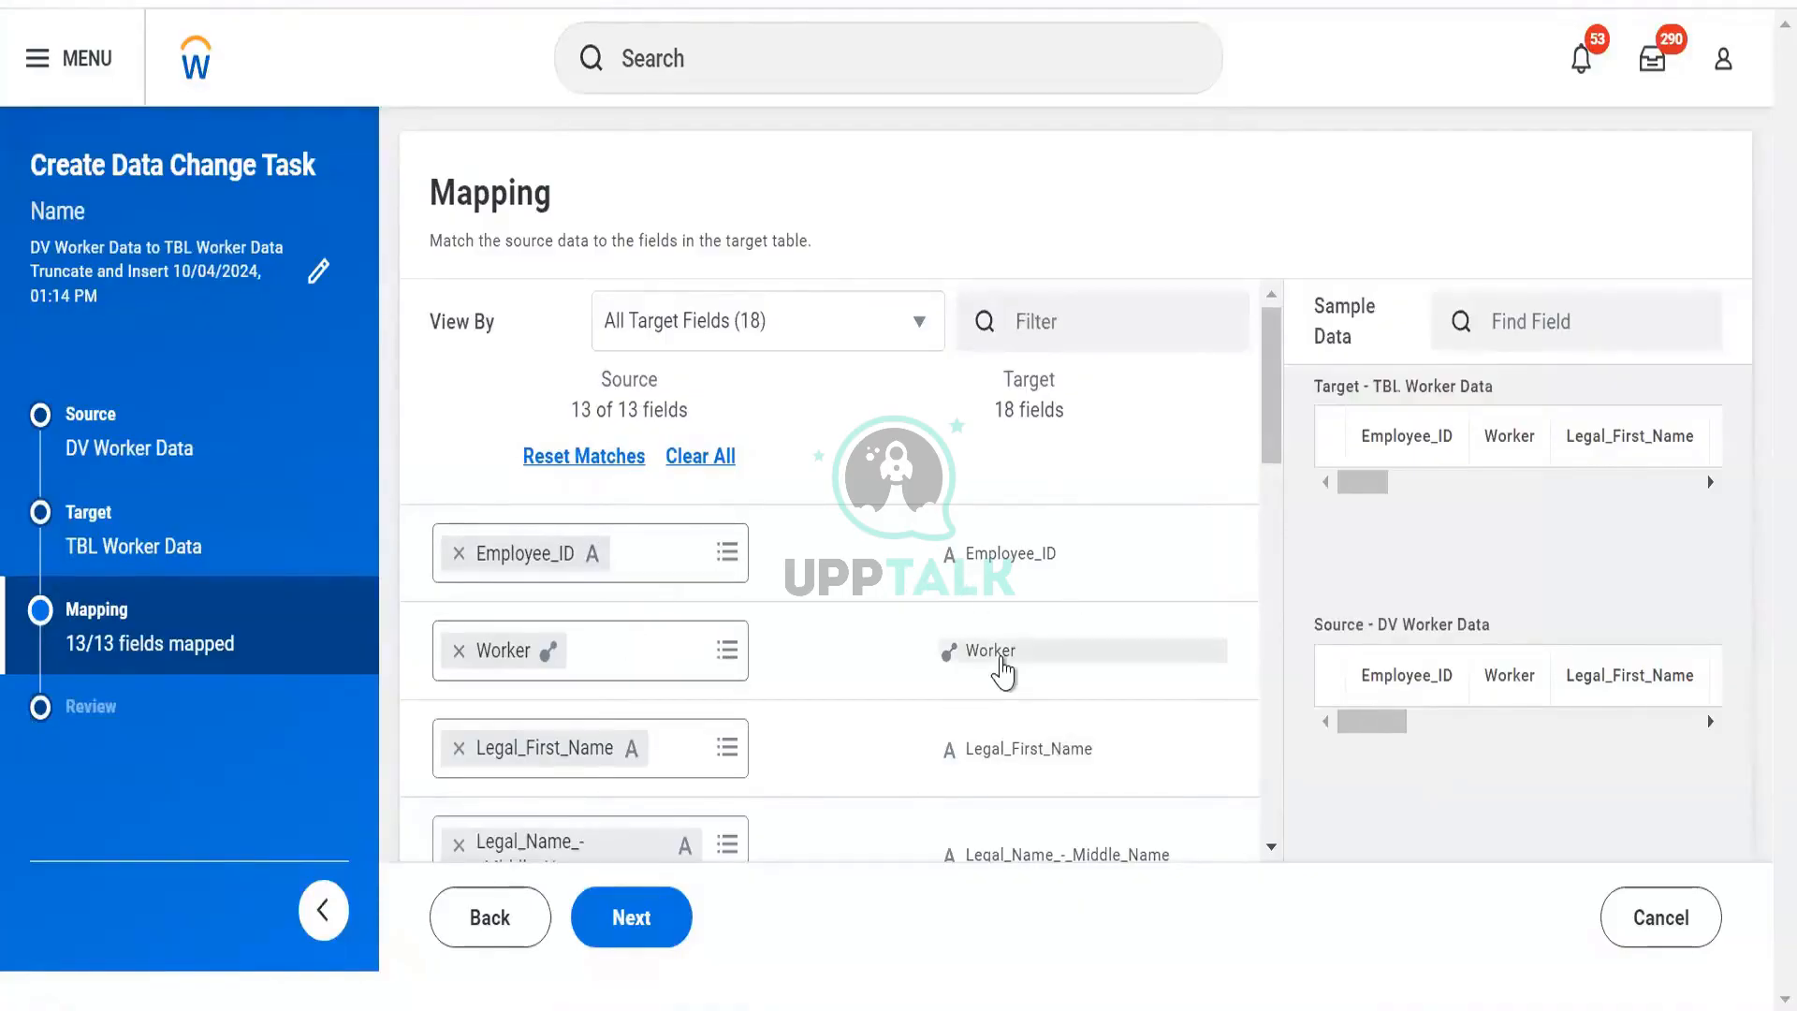
mouse_move(1003, 672)
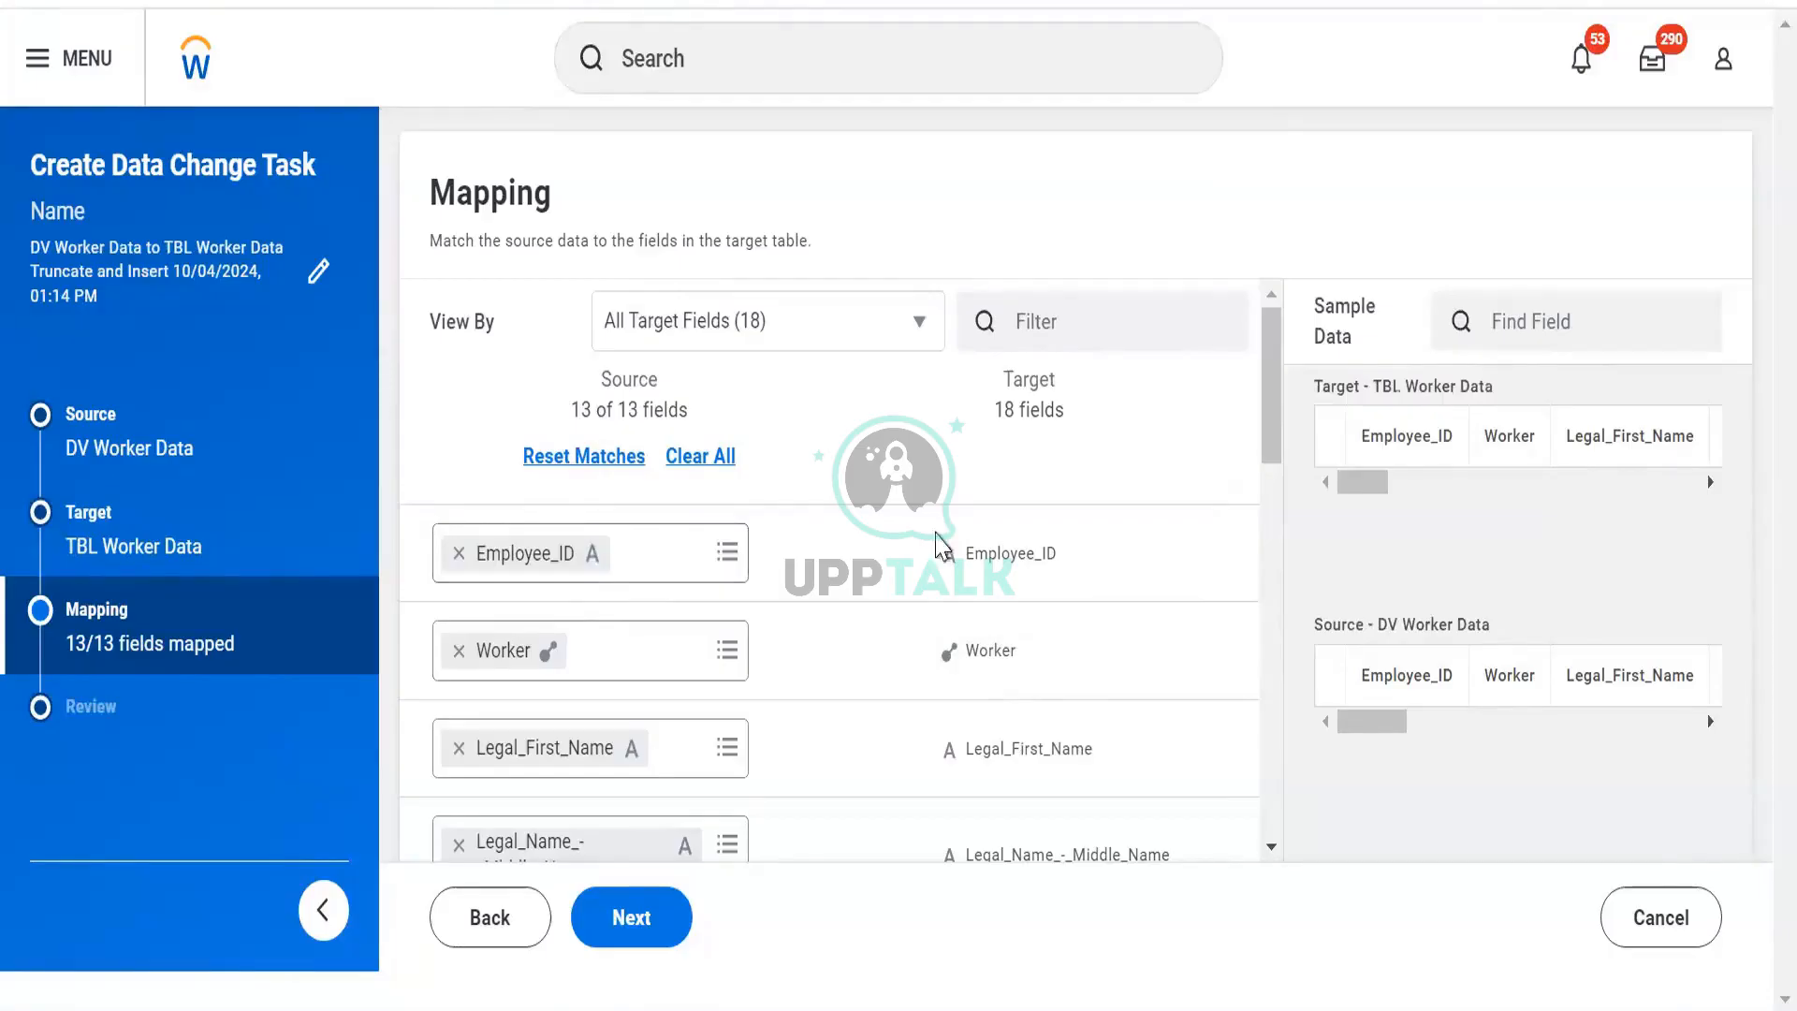
mouse_move(945, 579)
Review the remaining of the 13 mapped fields, advance to Review, and begin cancelling.
scroll(938, 581, down, 3)
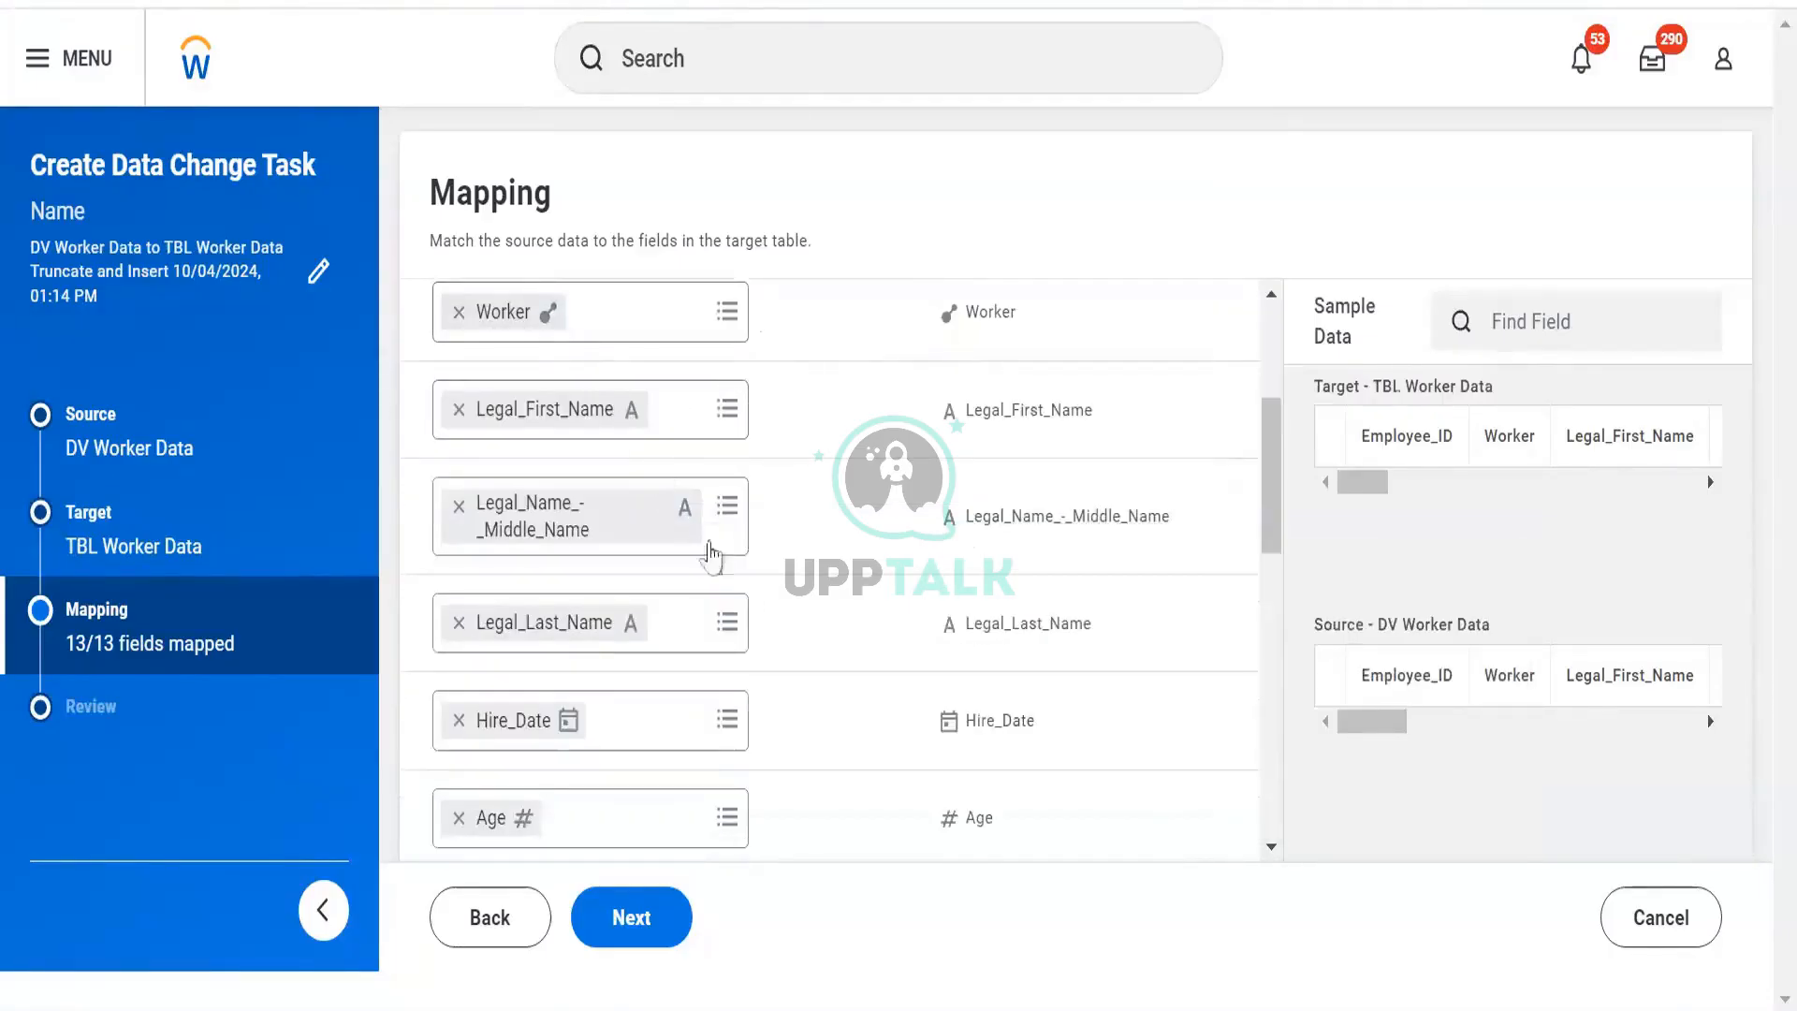
scroll(705, 561, down, 2)
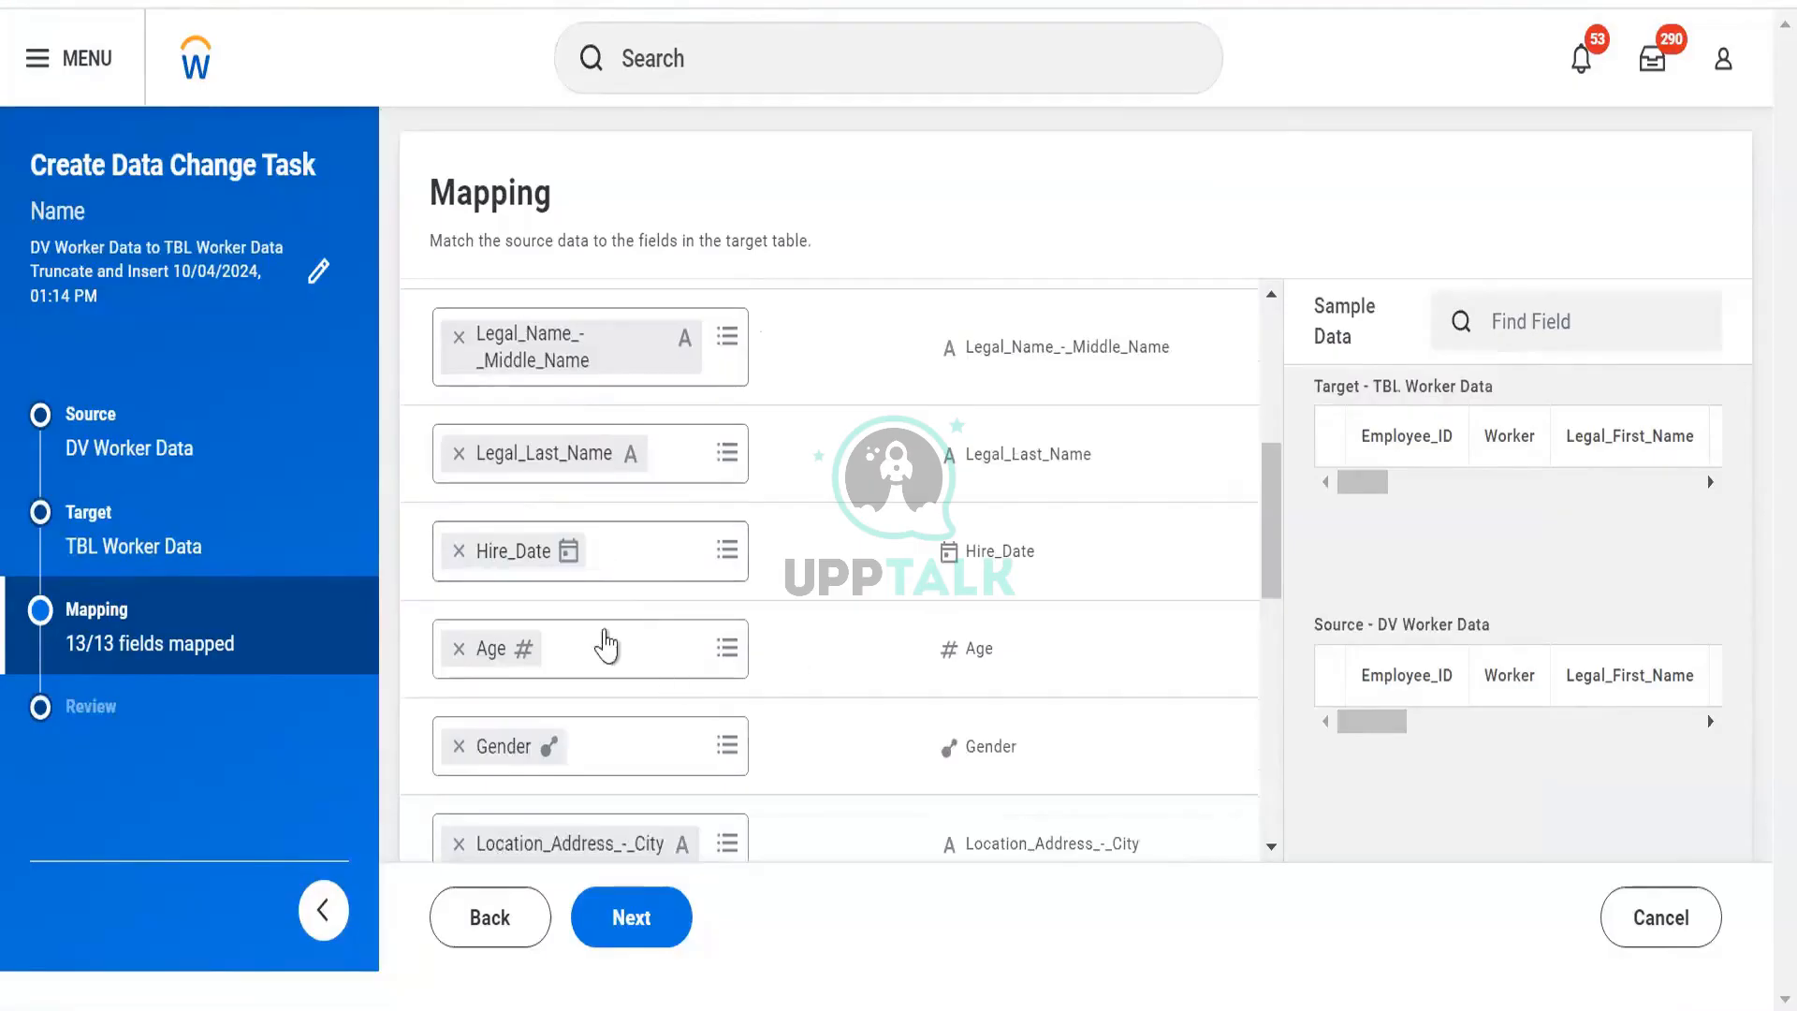
scroll(930, 702, down, 6)
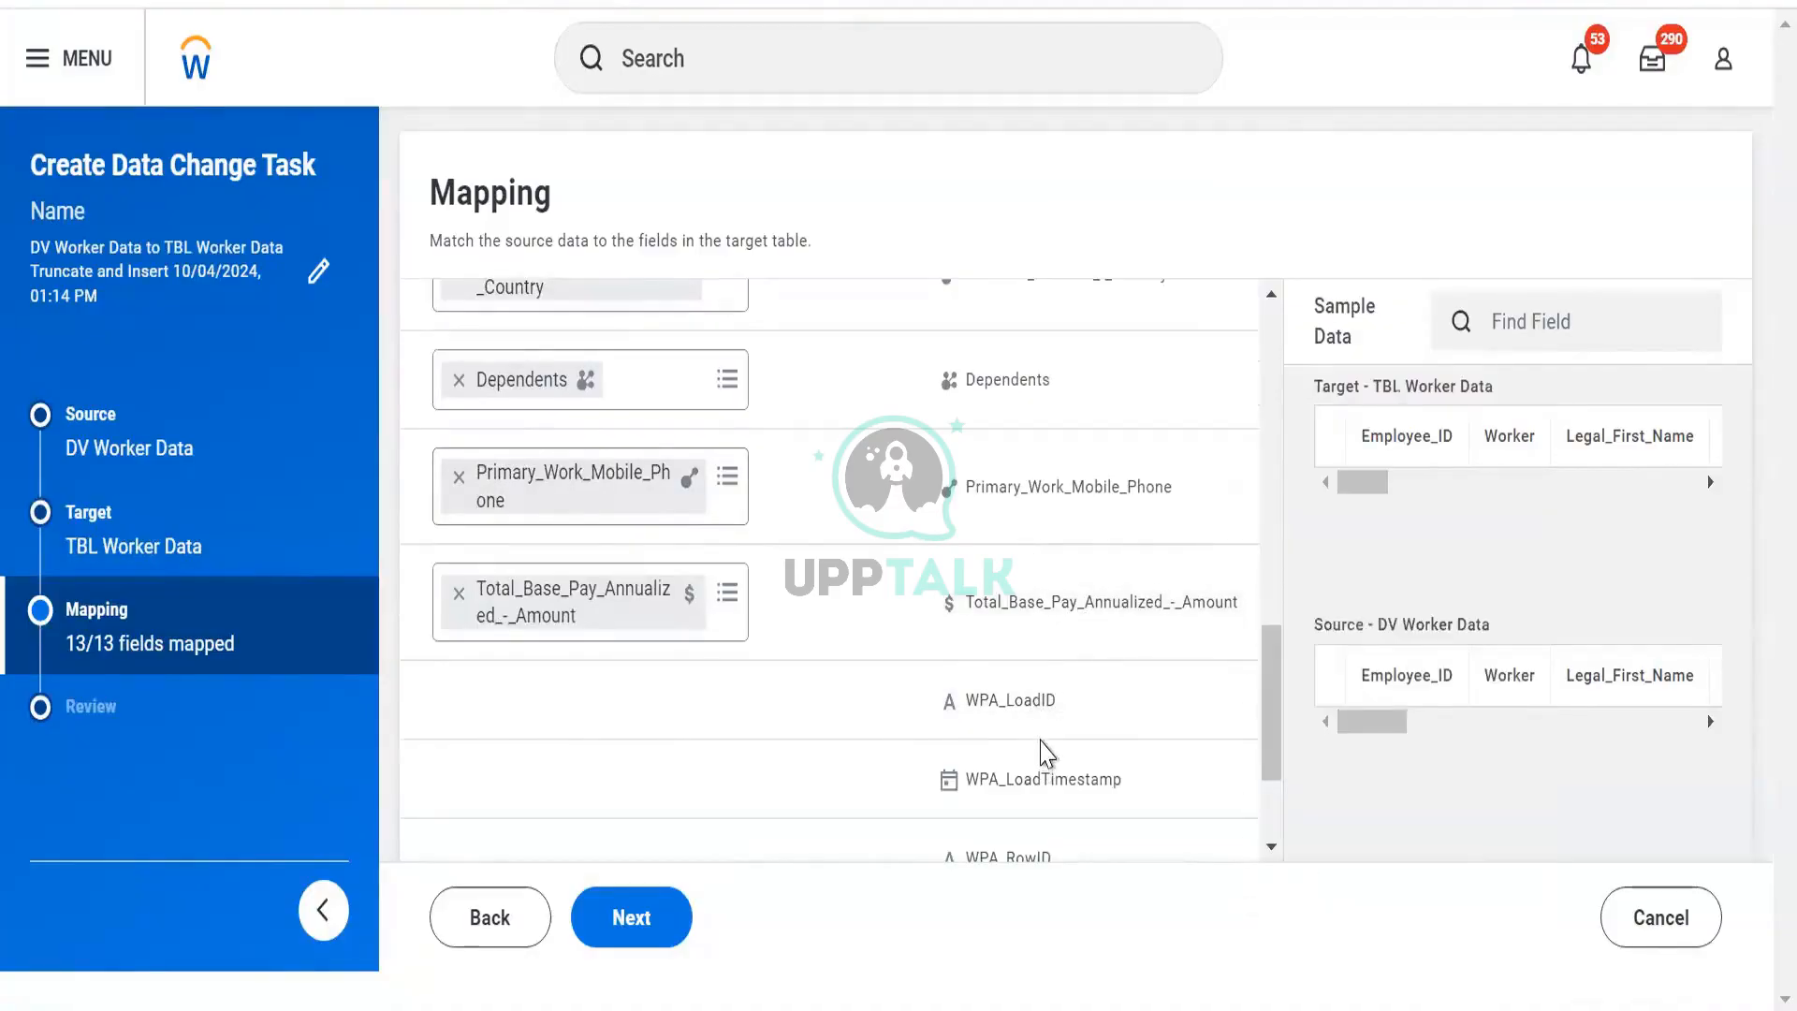
scroll(1047, 752, down, 3)
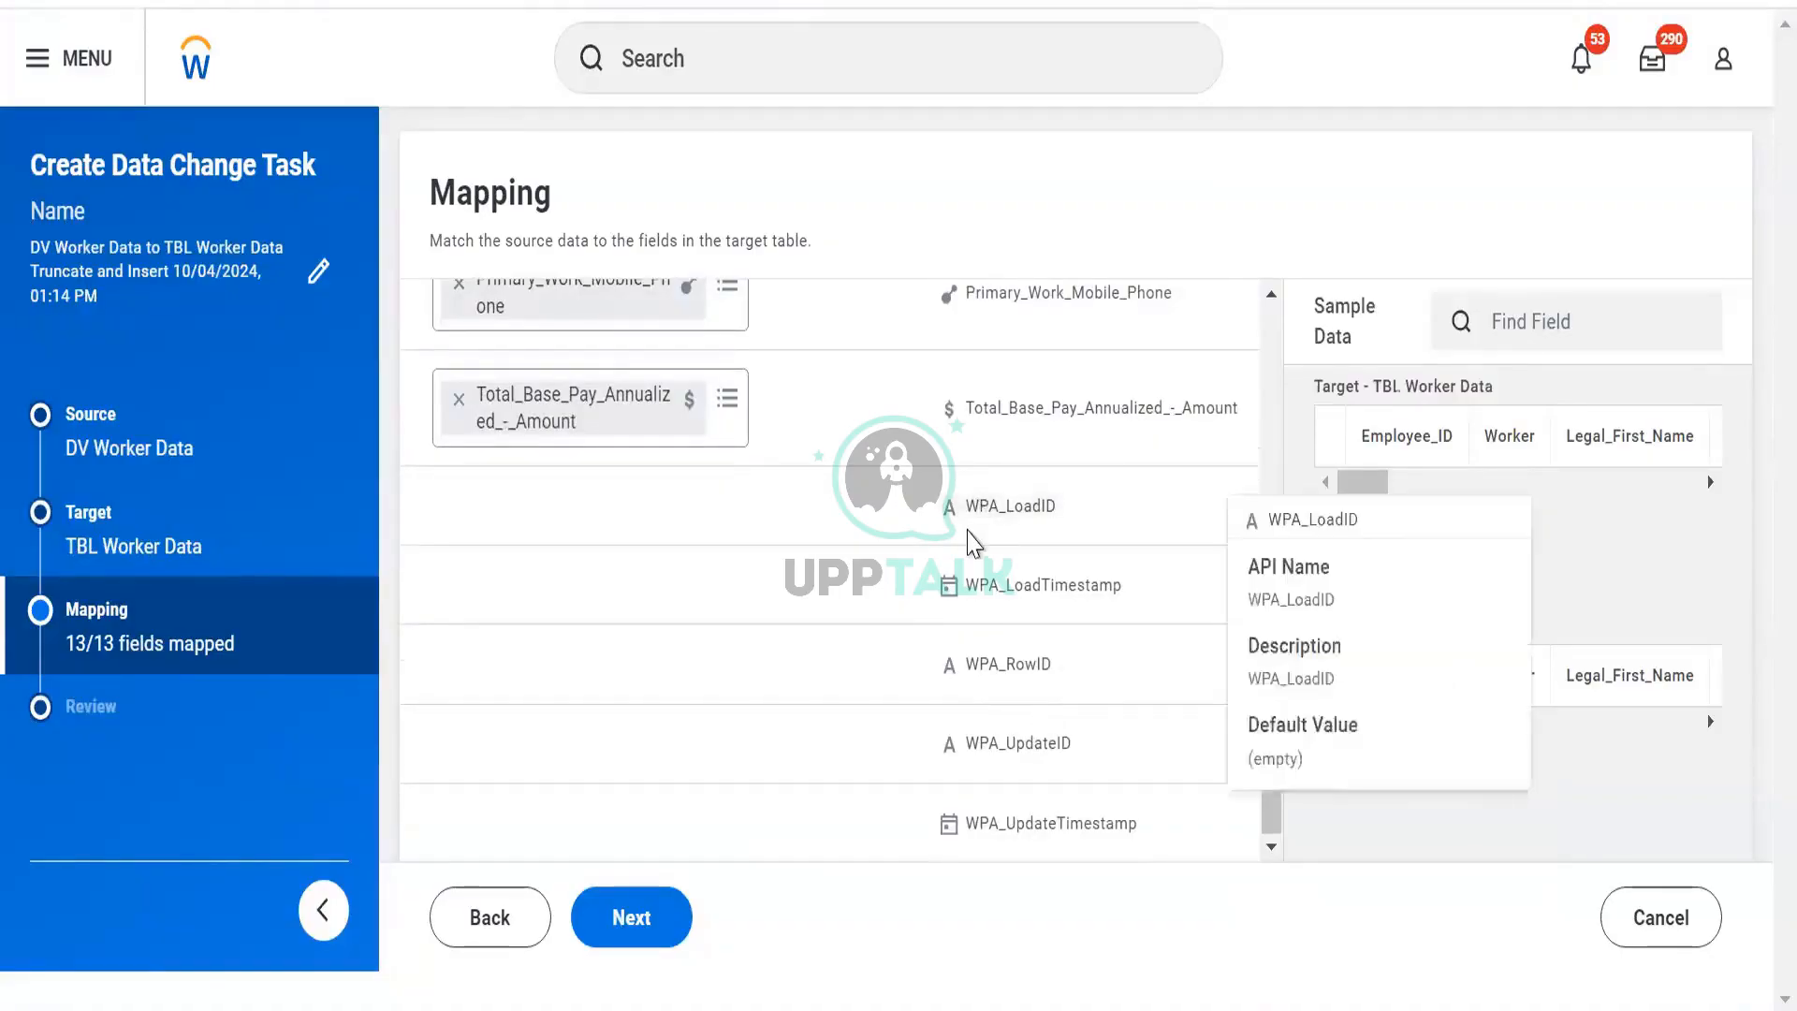
mouse_move(1103, 535)
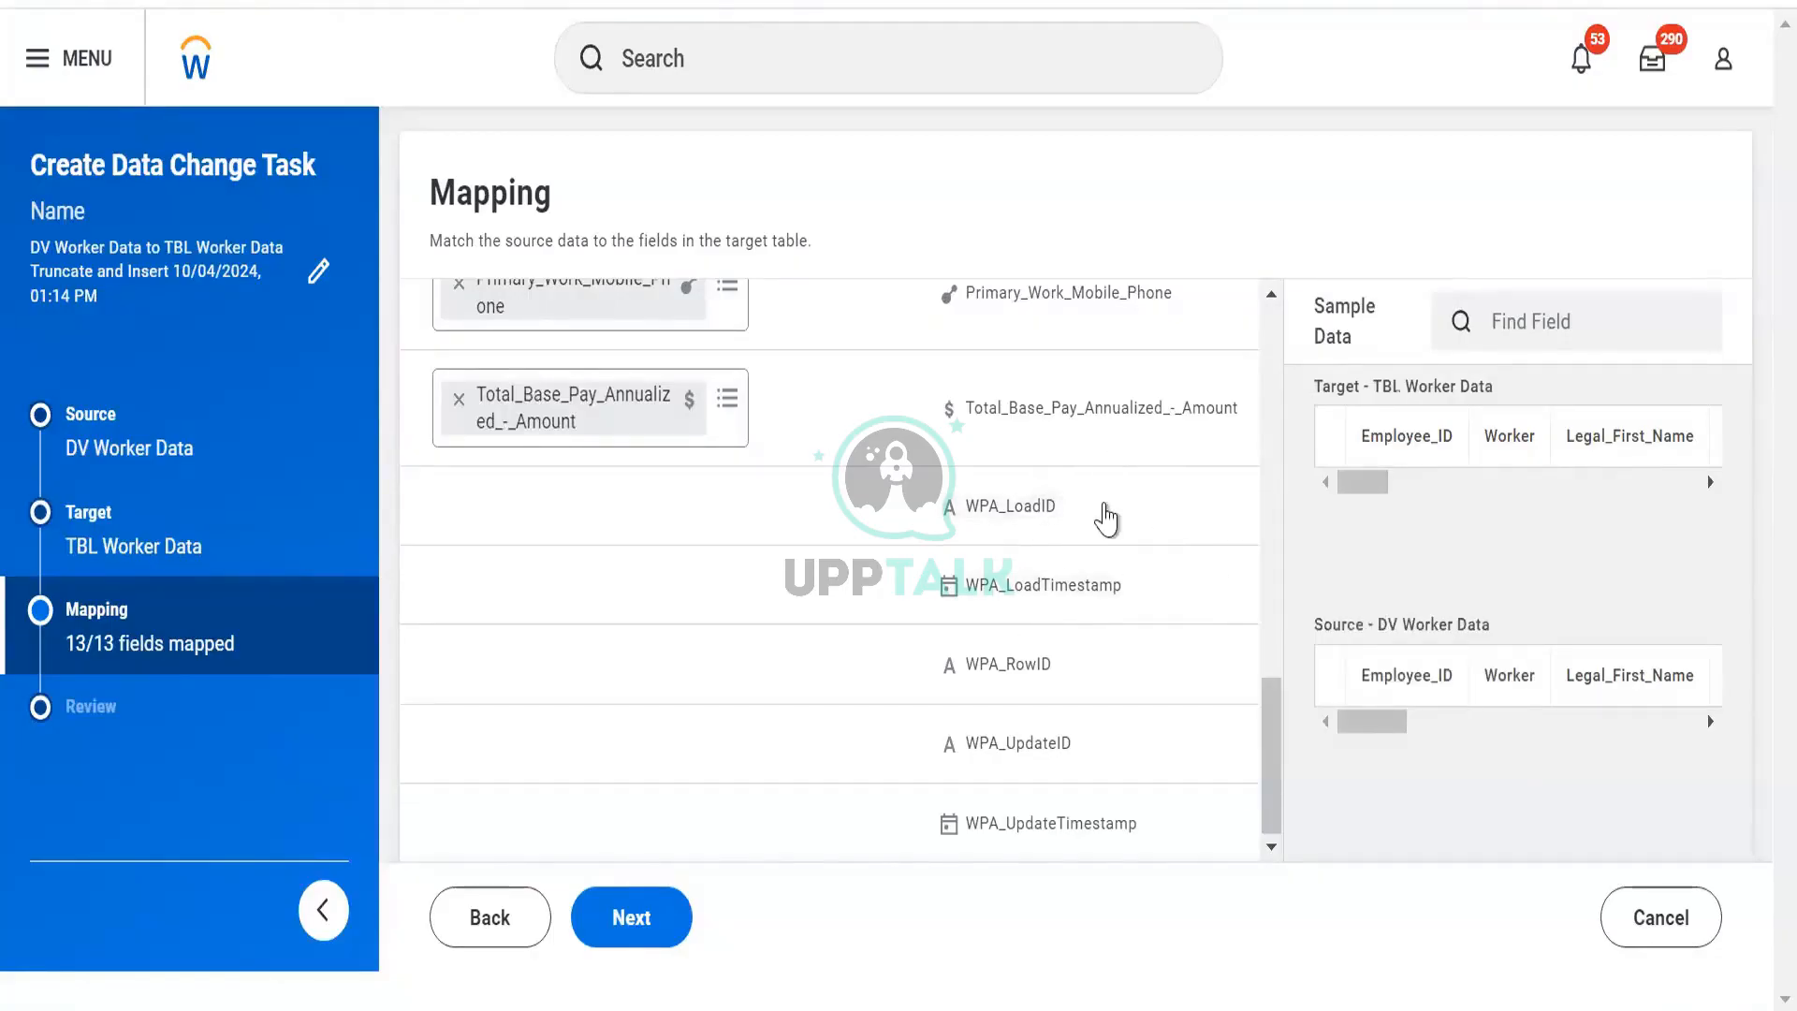
mouse_move(1106, 515)
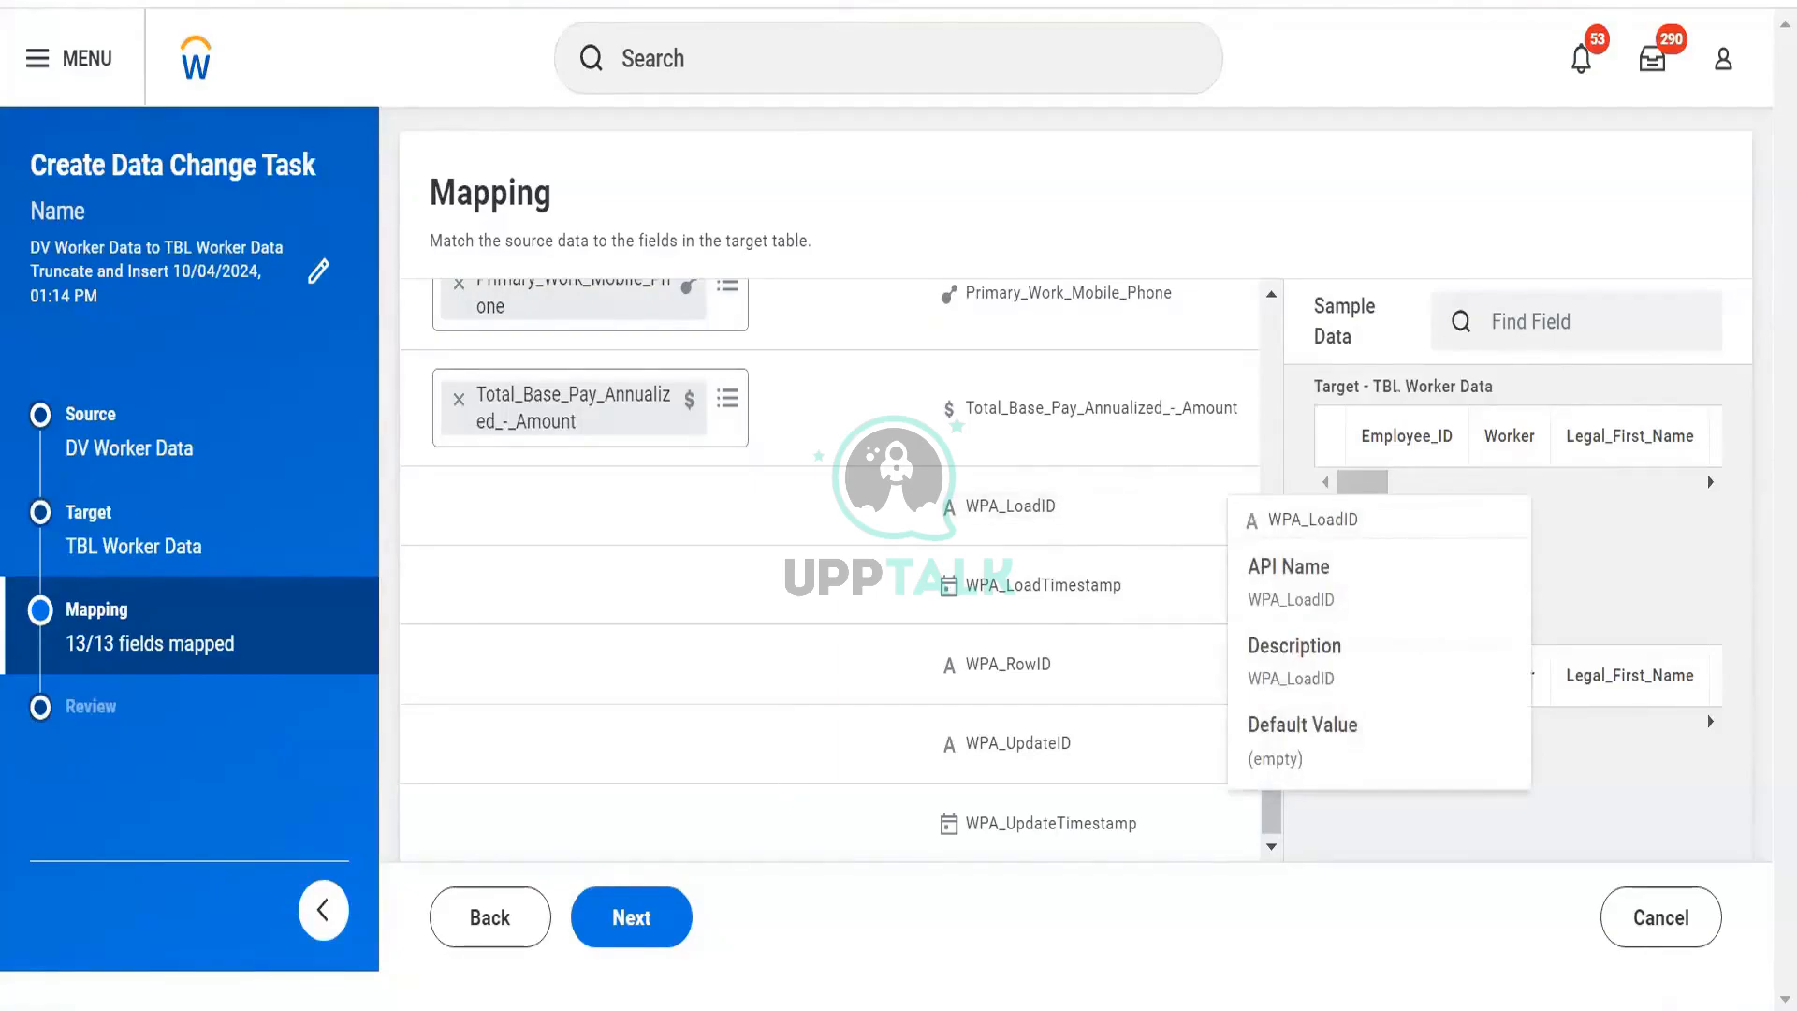
click(630, 923)
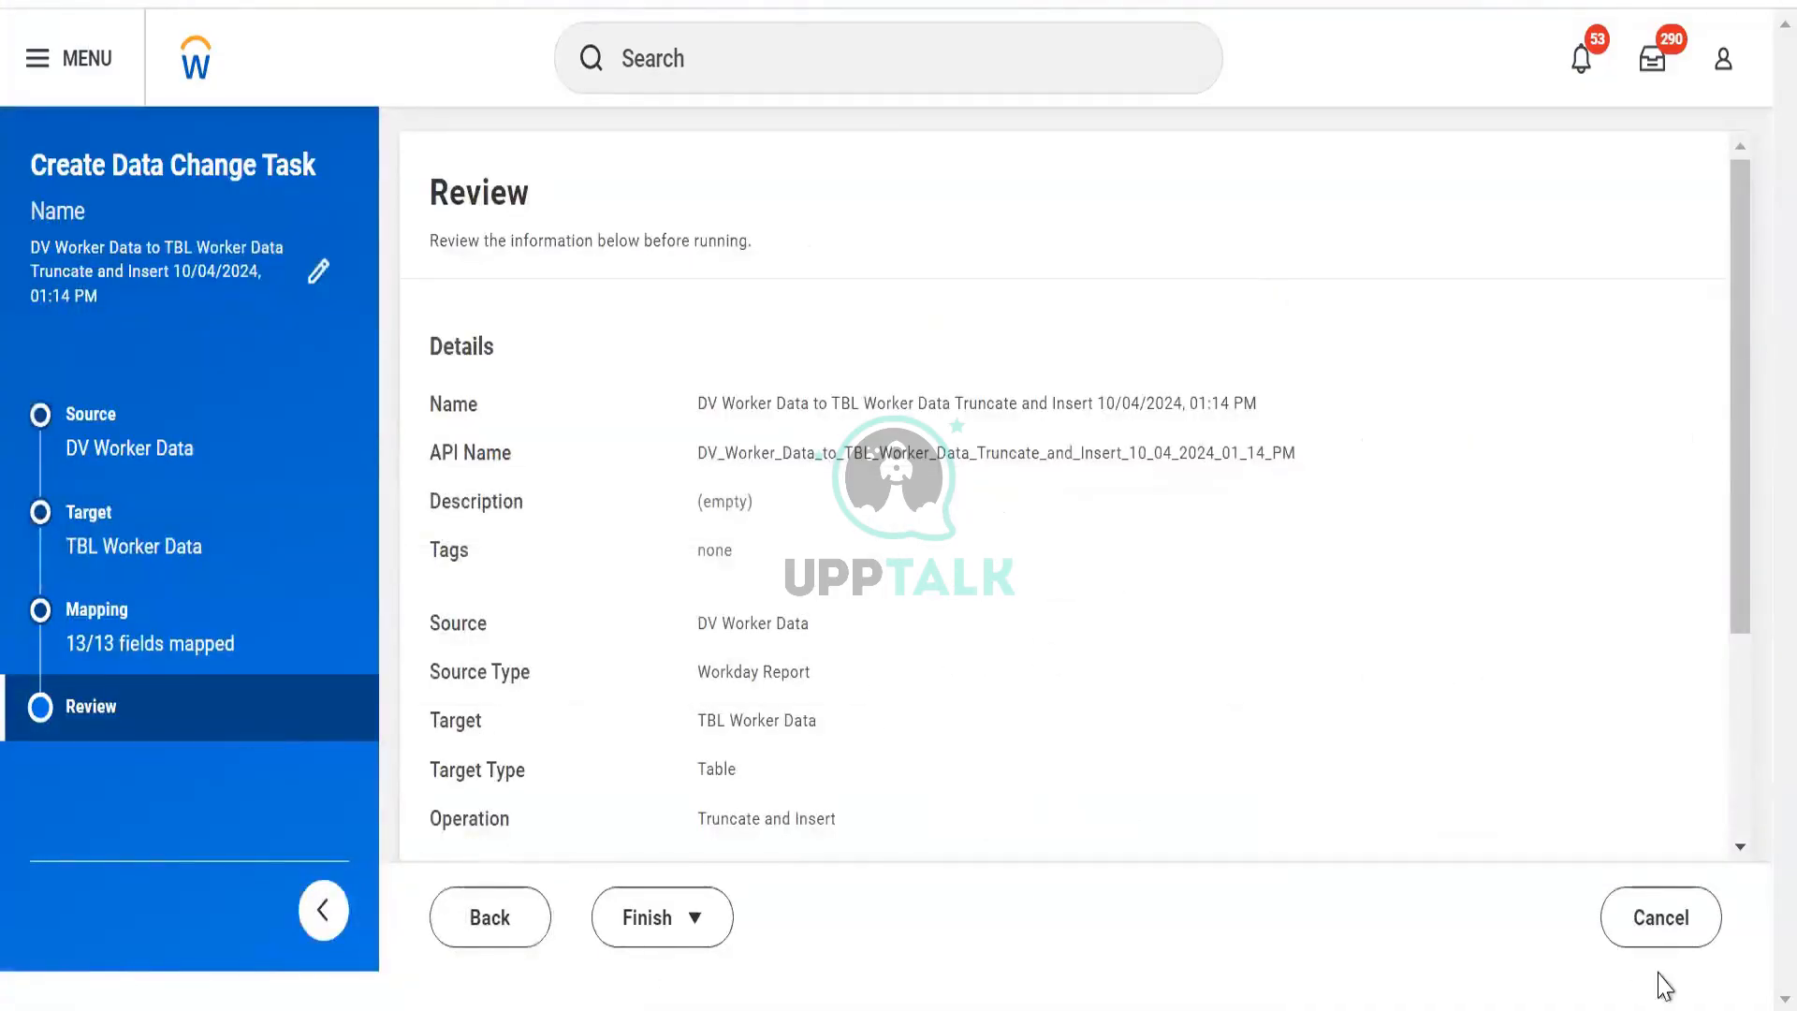
click(1653, 918)
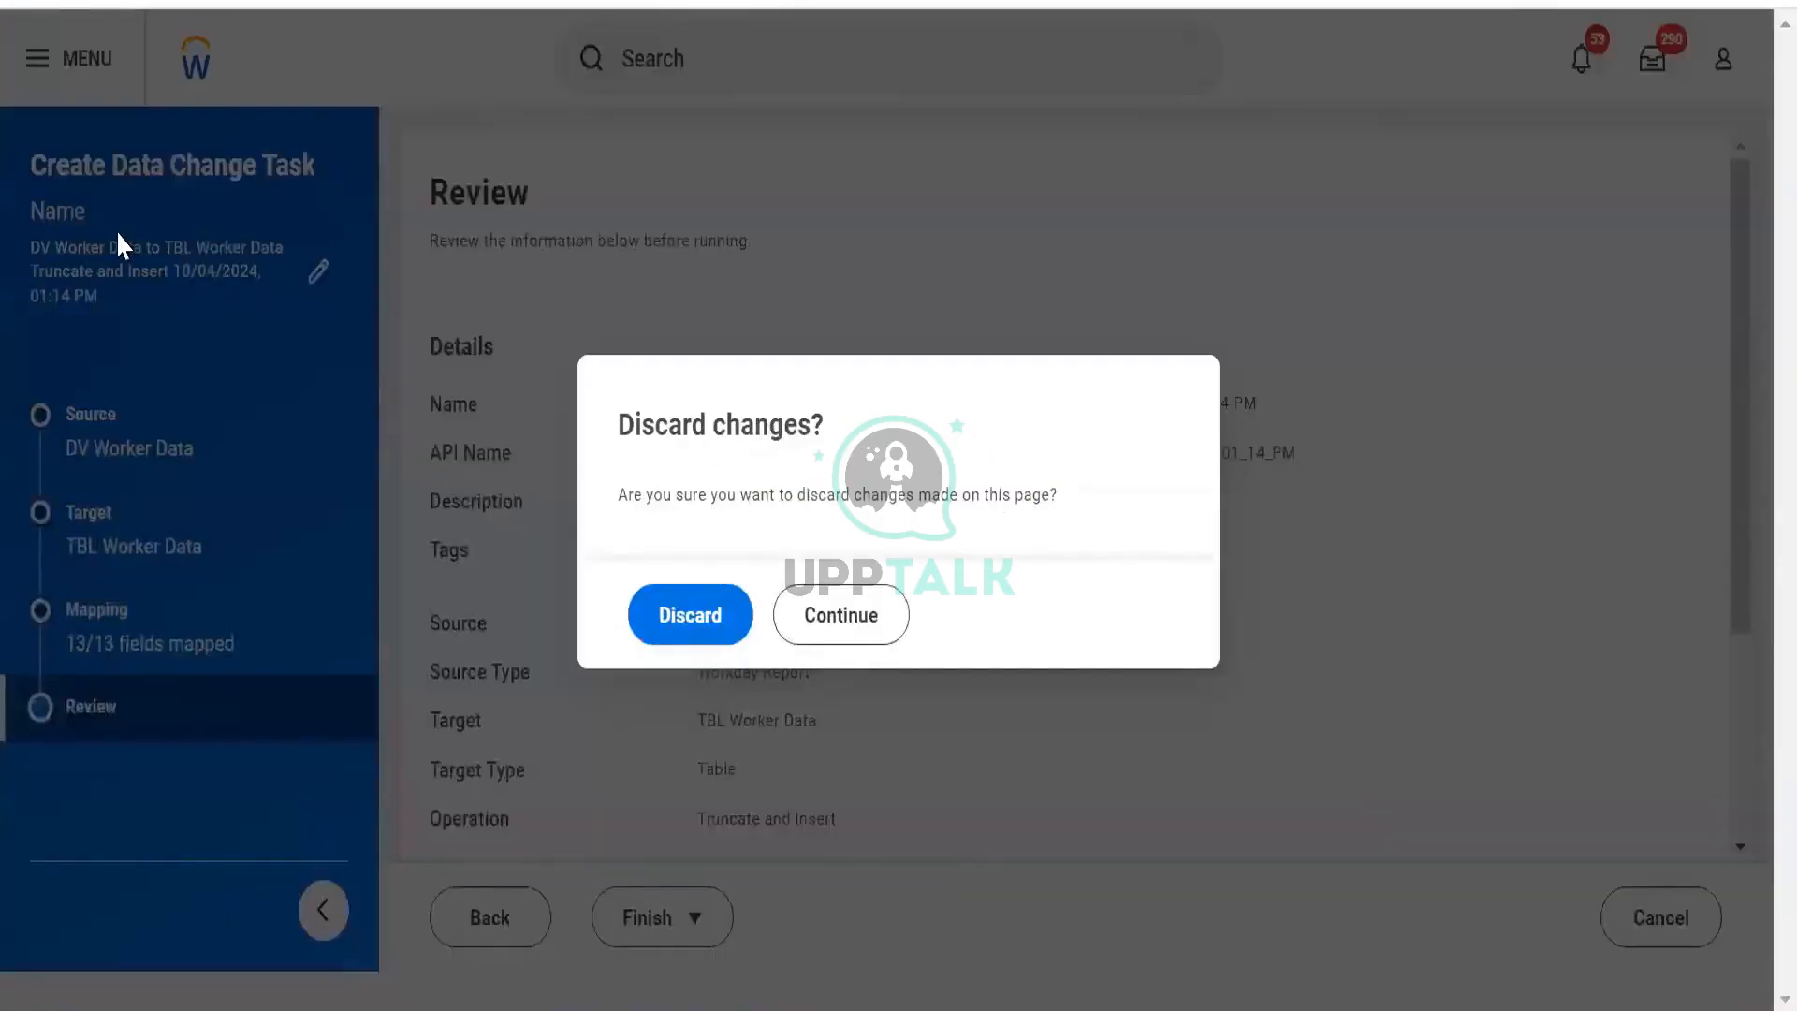
Keep the task in the Discard dialog and finish it with Save and Run Now.
click(830, 626)
click(700, 927)
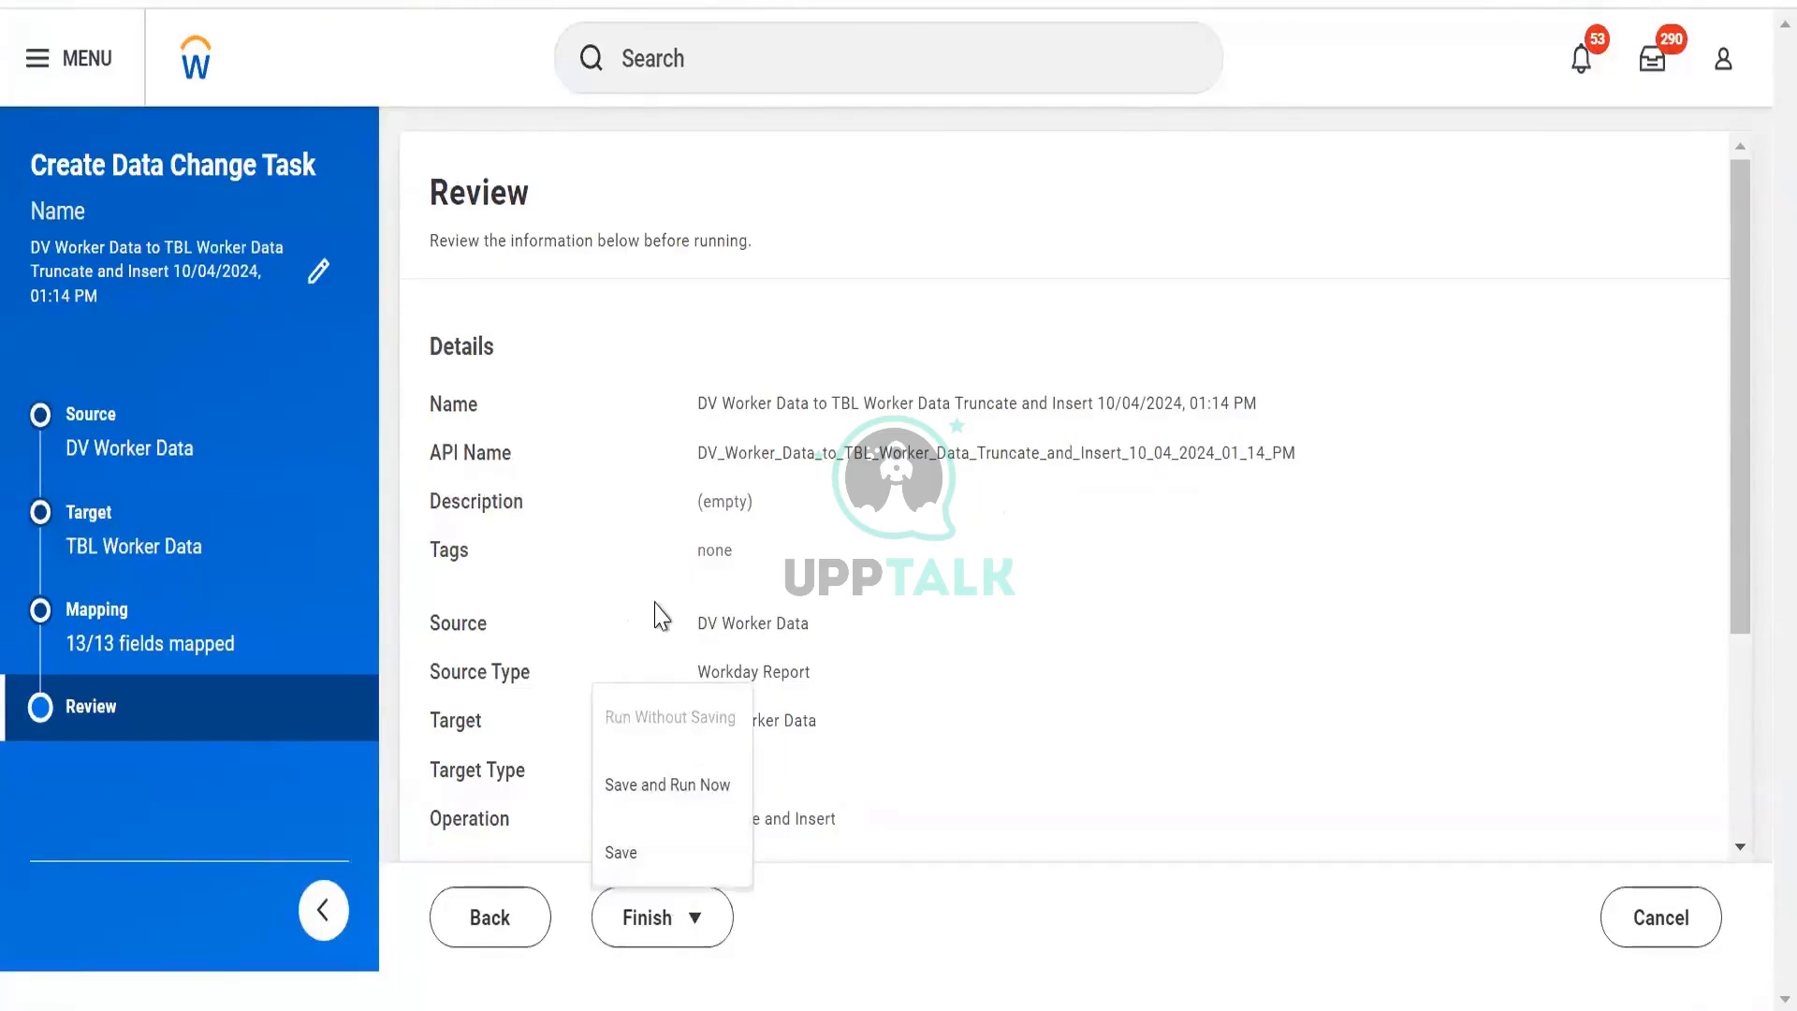
click(674, 791)
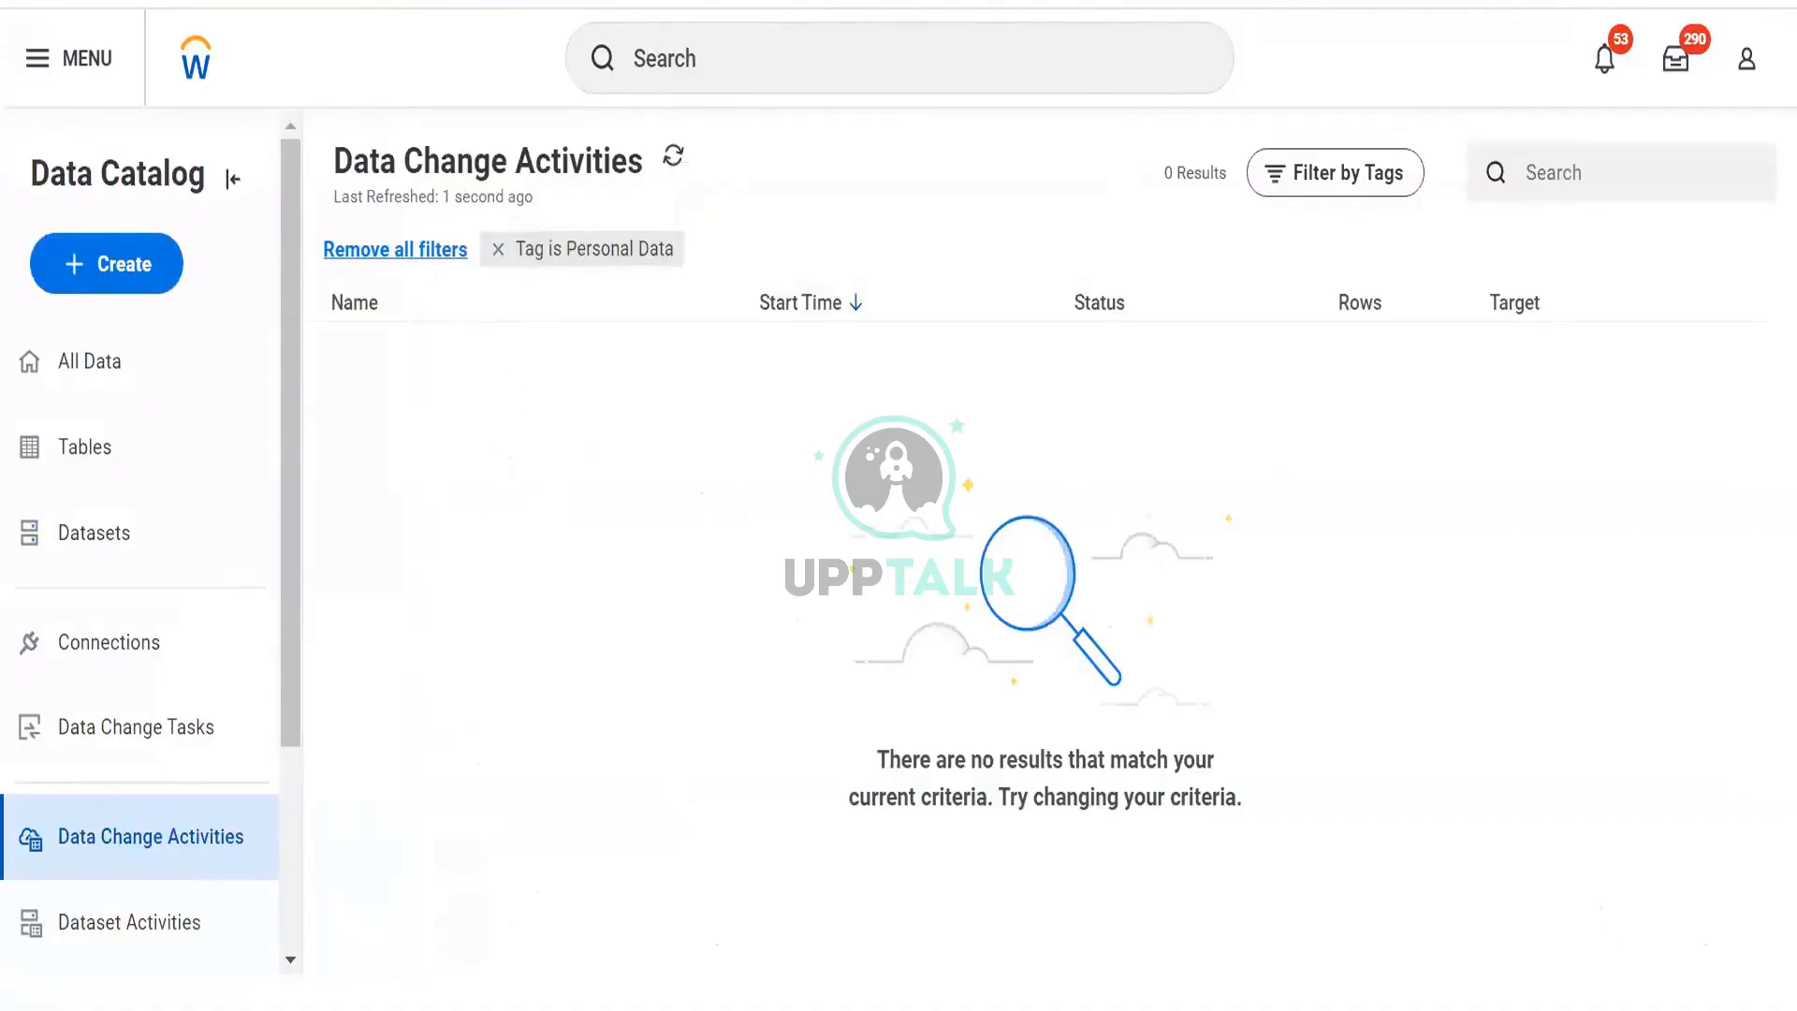
Remove all filters to show 317 activities and open the newest TBL Worker Data run.
click(498, 249)
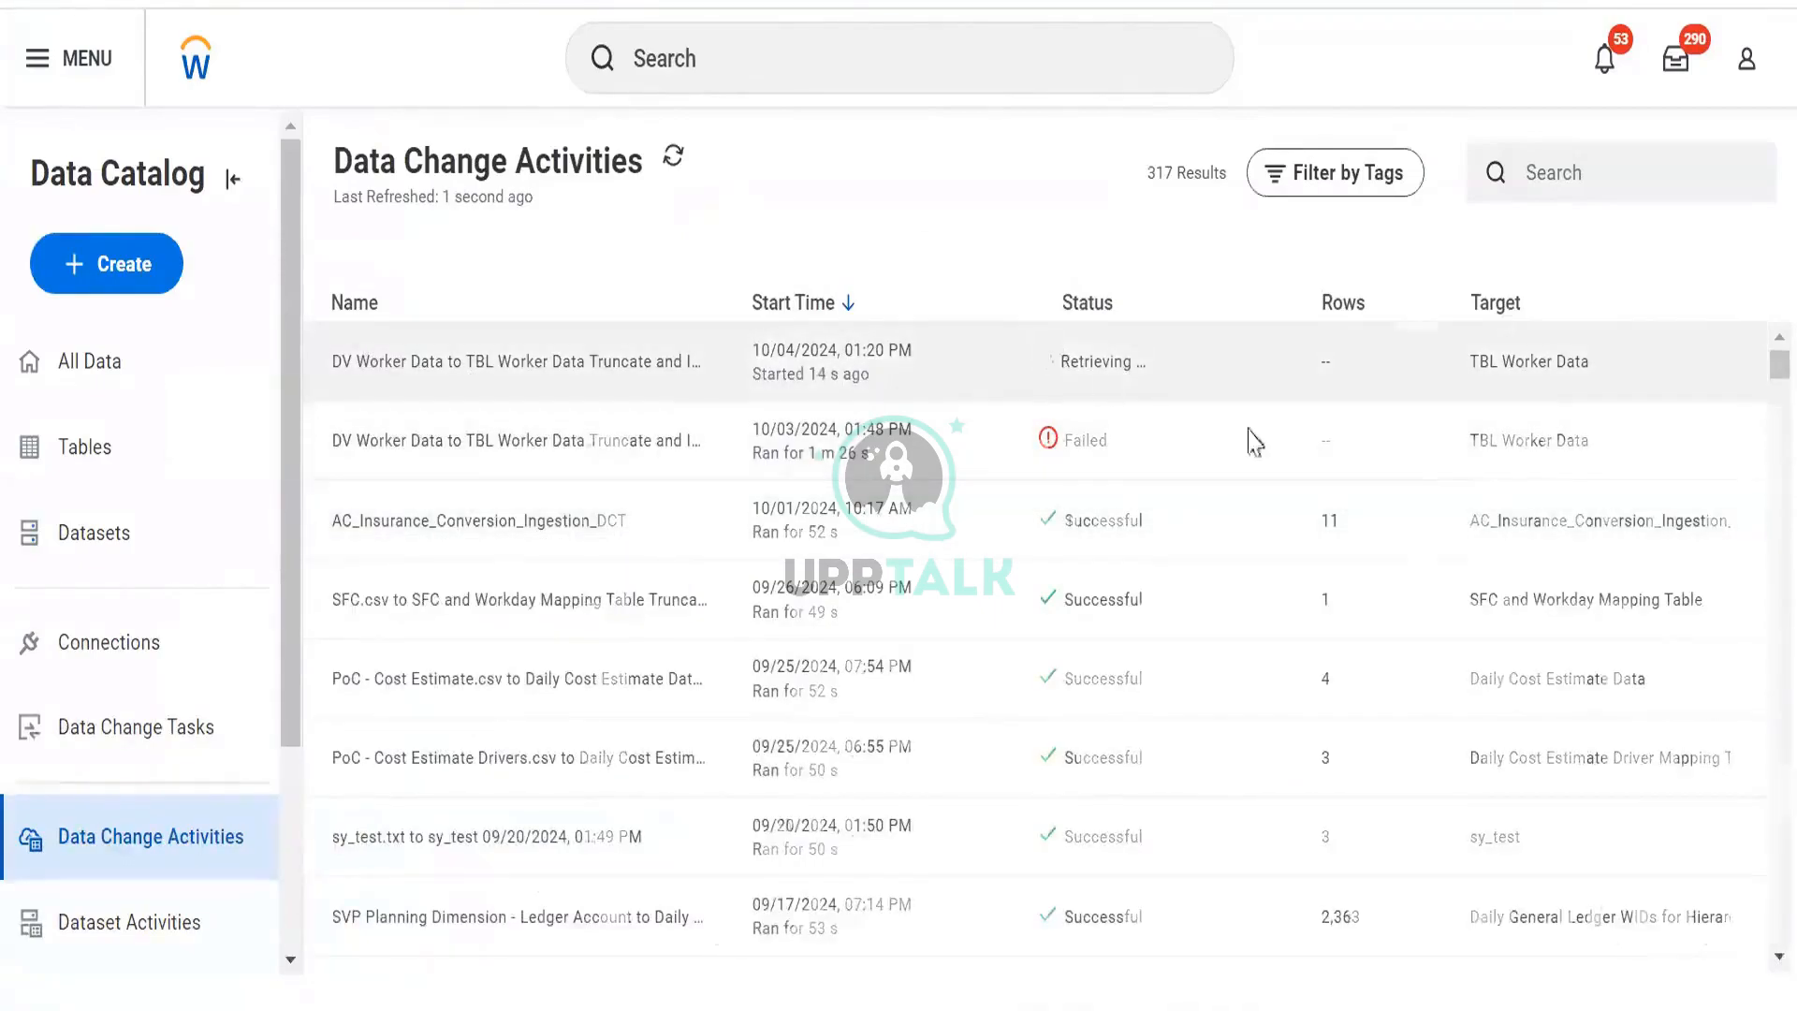
click(1255, 365)
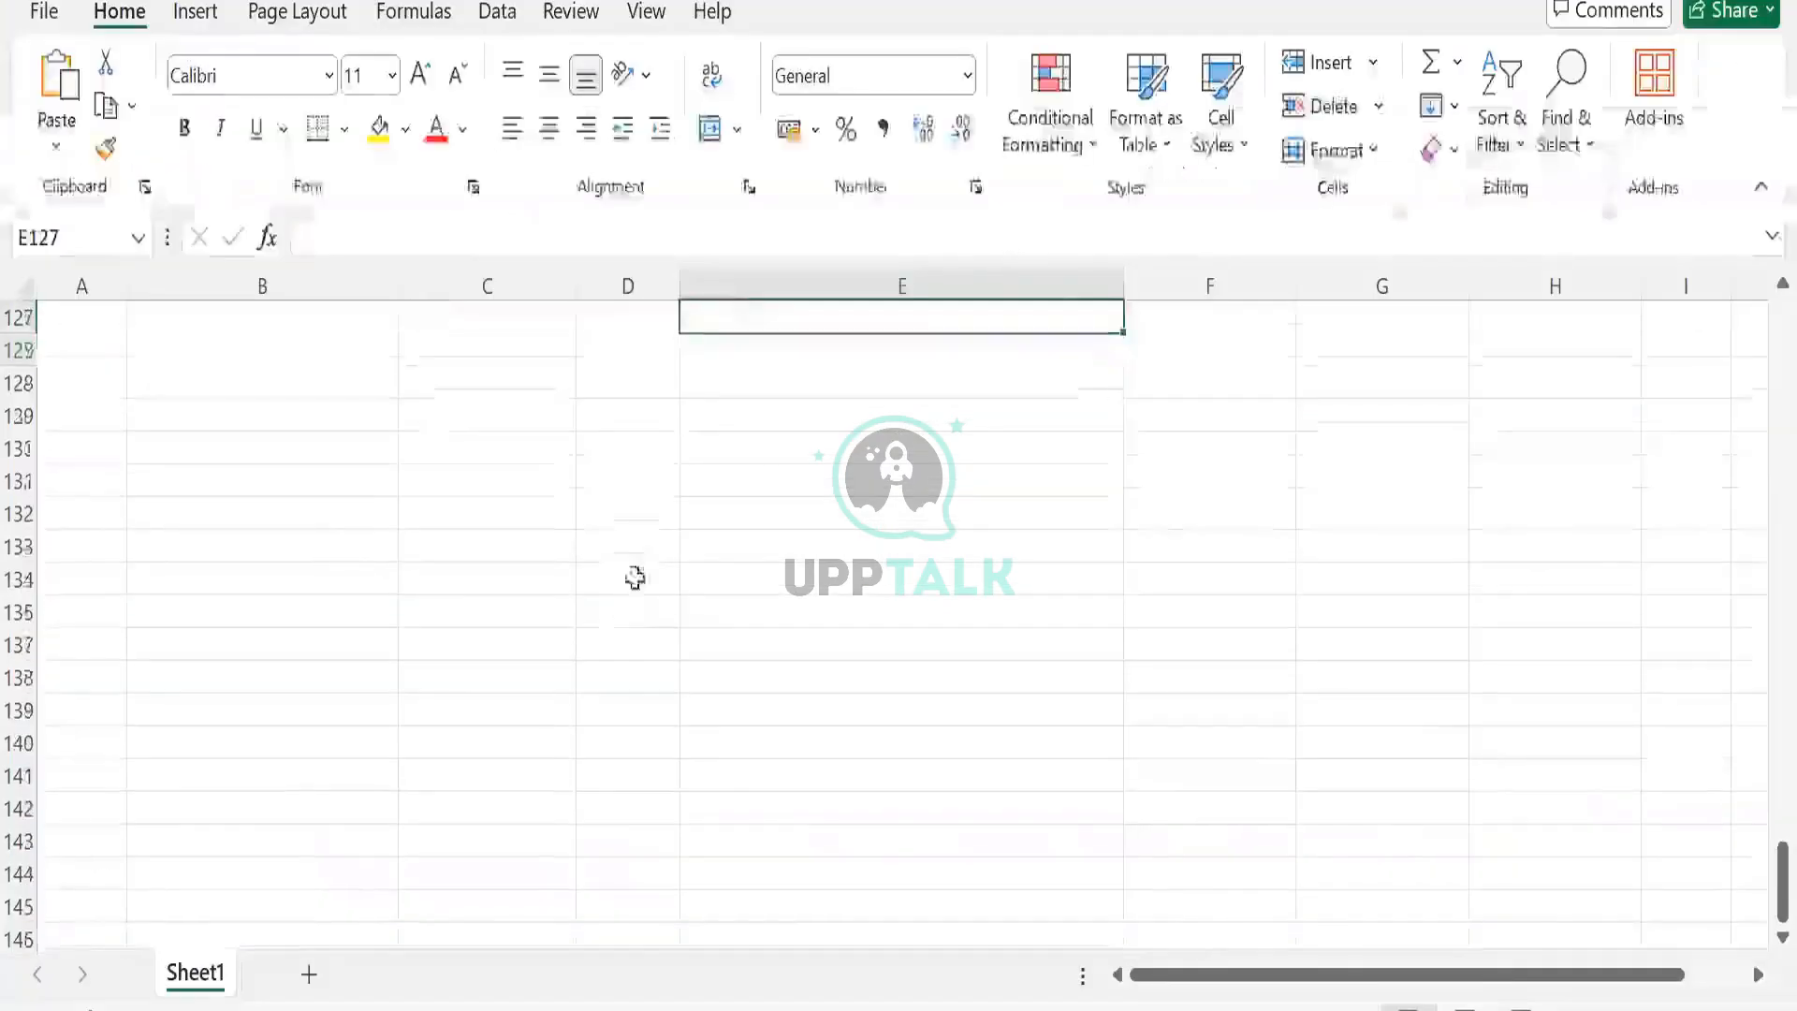
Enter Workday Report in C131, TBL Worker Data in E131 and 'This will store the data' below it.
mouse_move(469, 449)
mouse_down()
mouse_move(511, 495)
mouse_move(493, 453)
mouse_up()
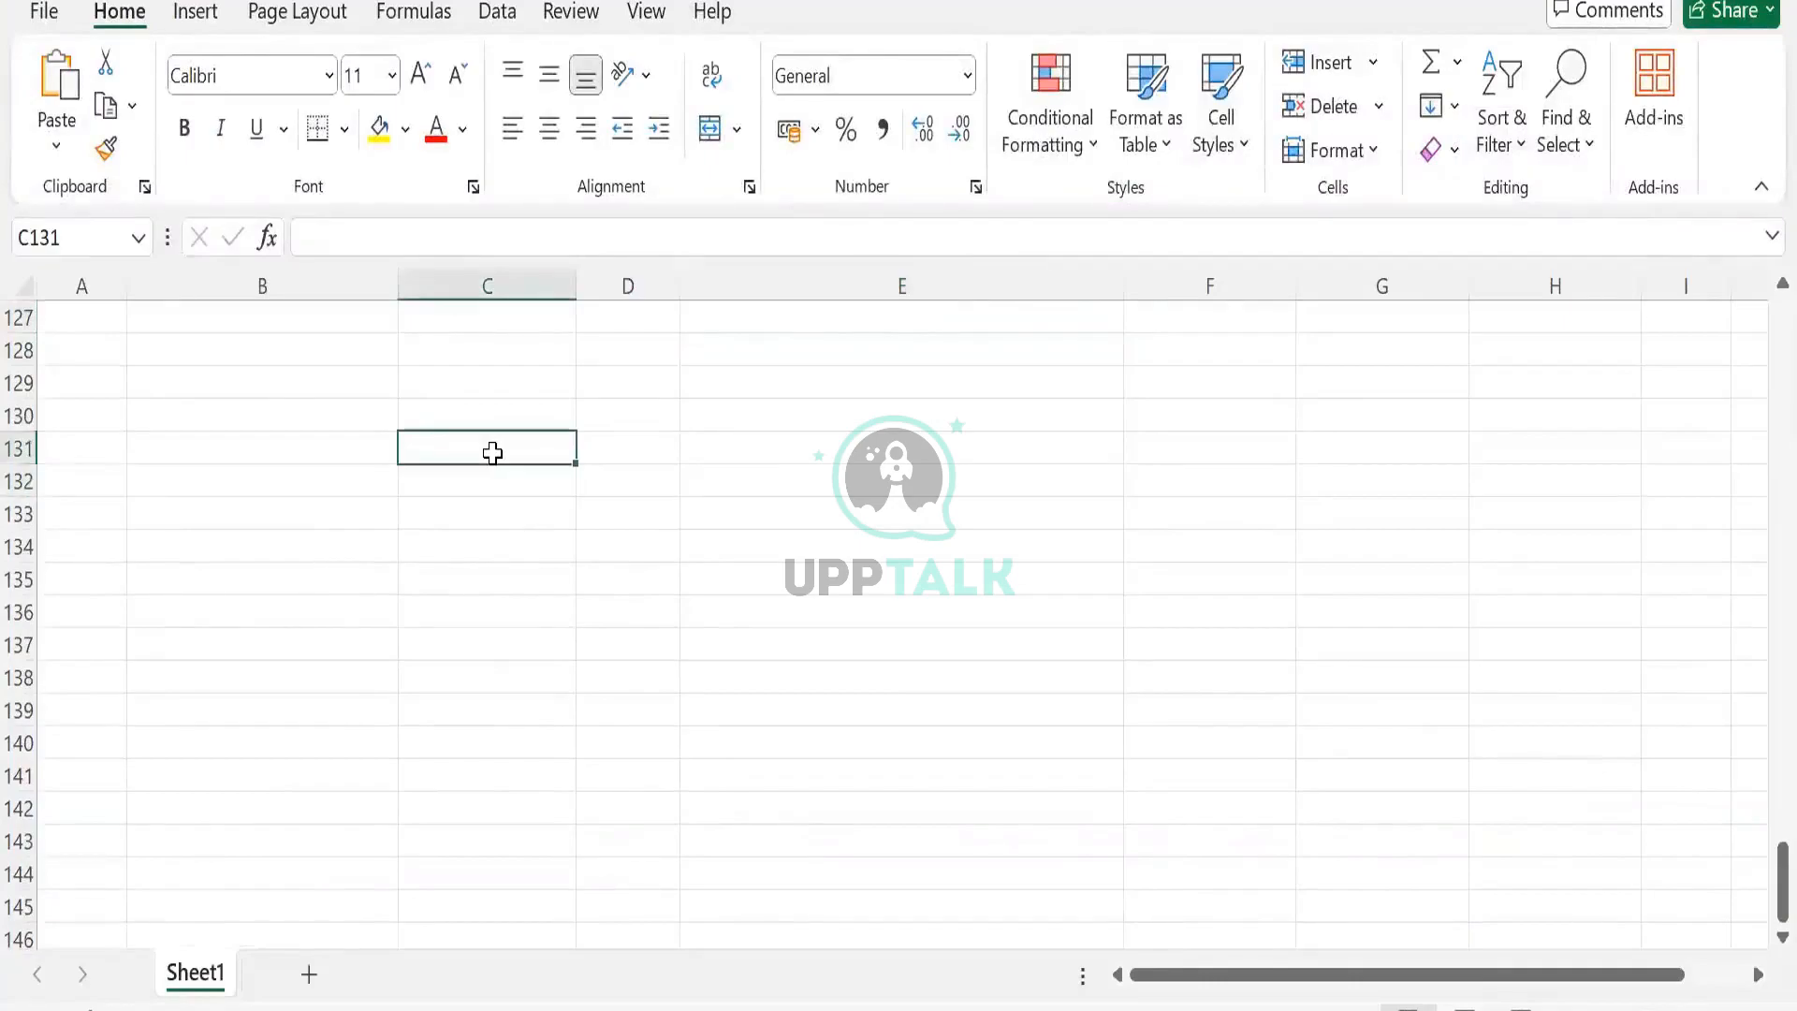
text(Workda)
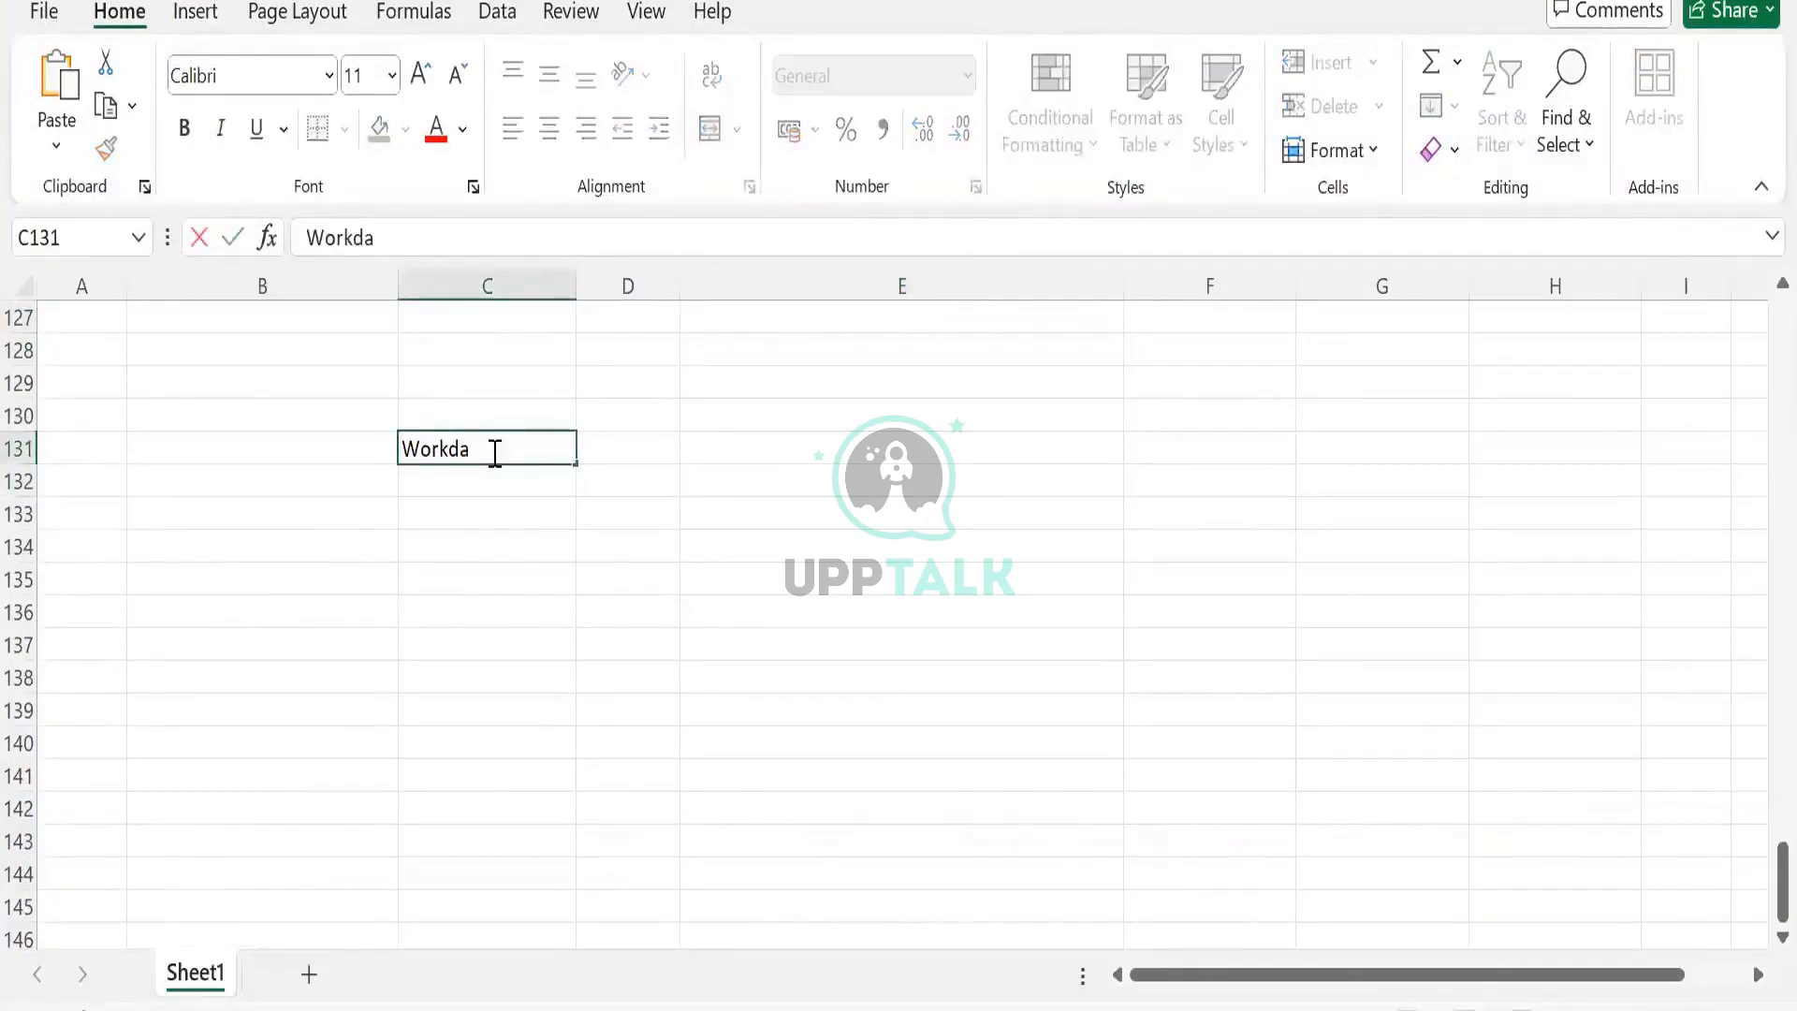
text(y Report)
key(Tab)
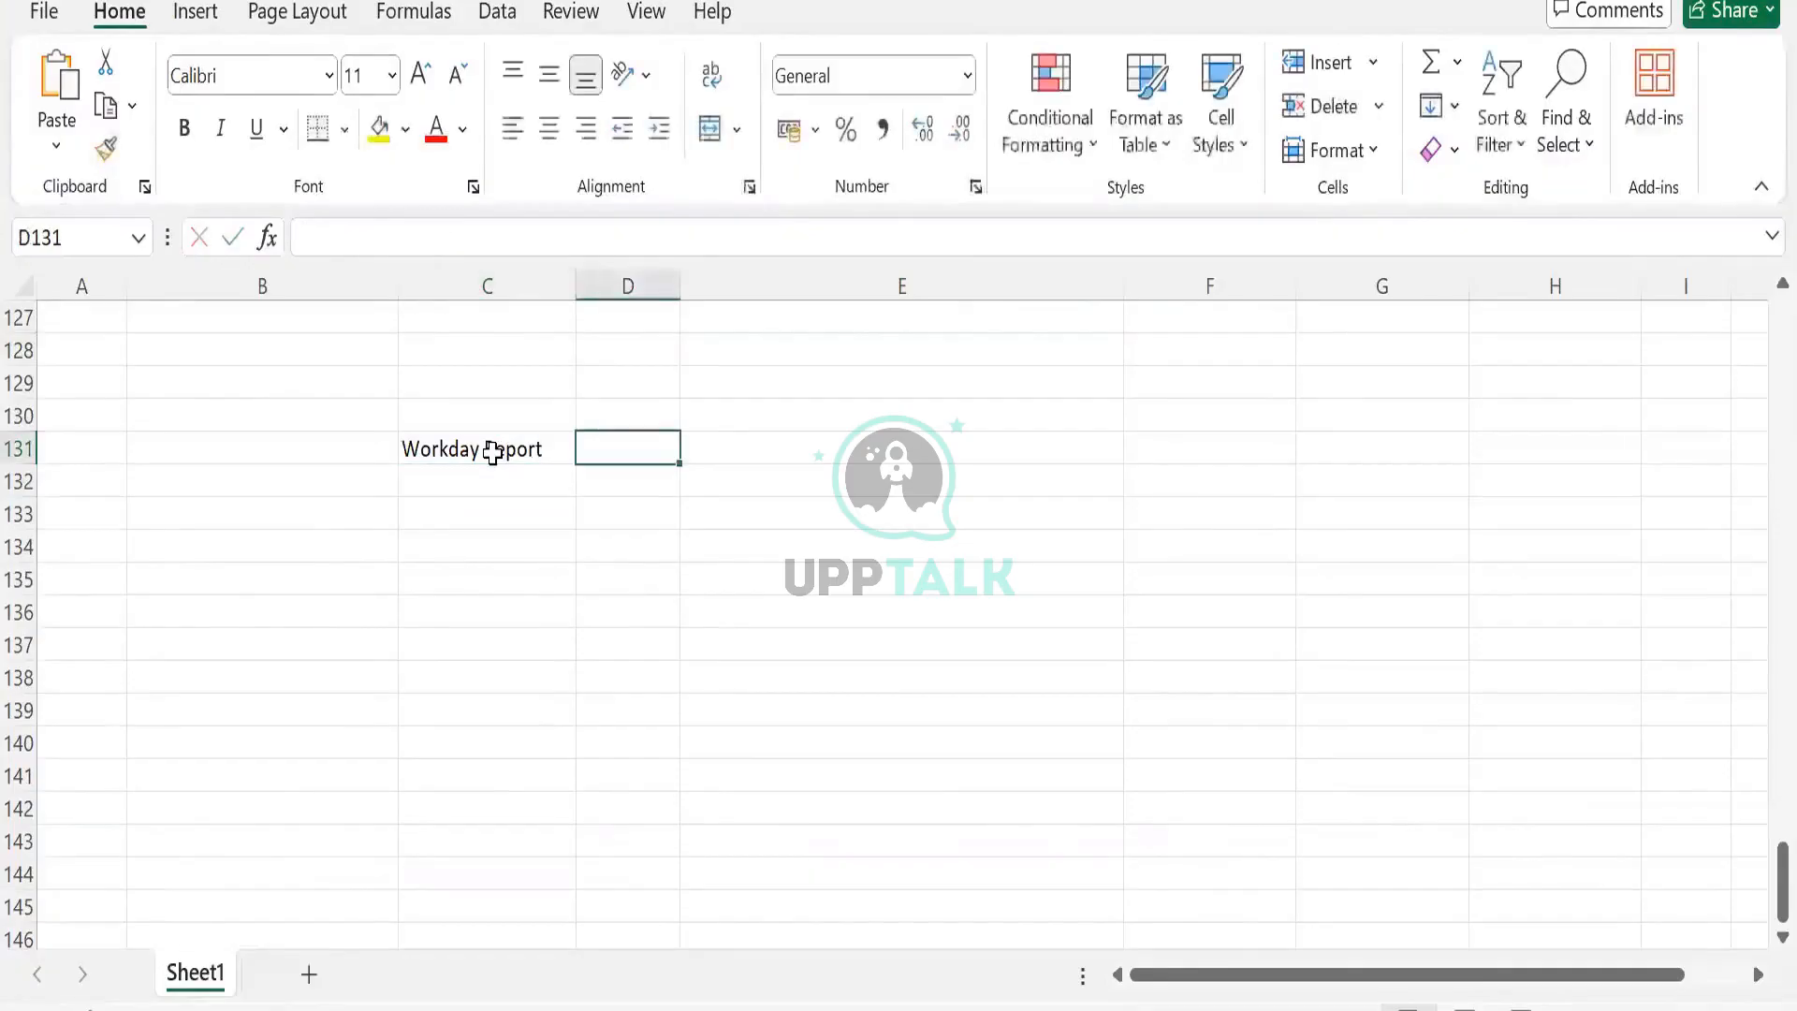
key(Tab)
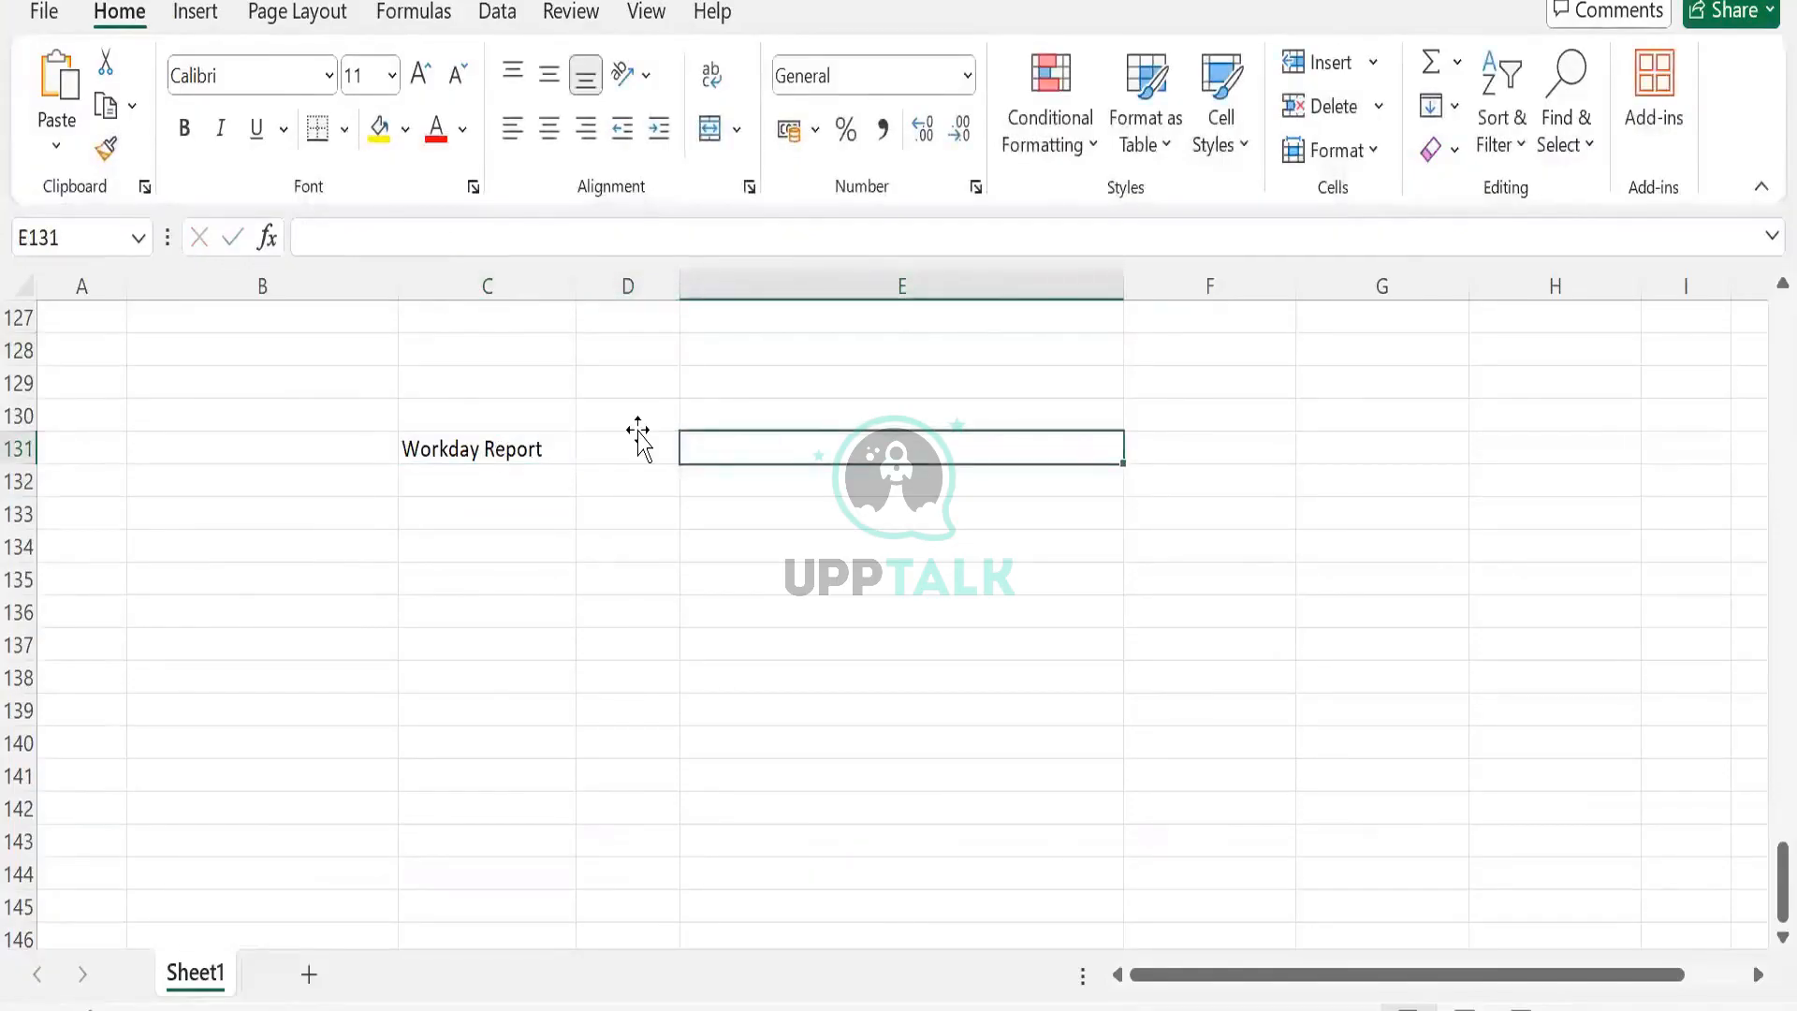
text(TB)
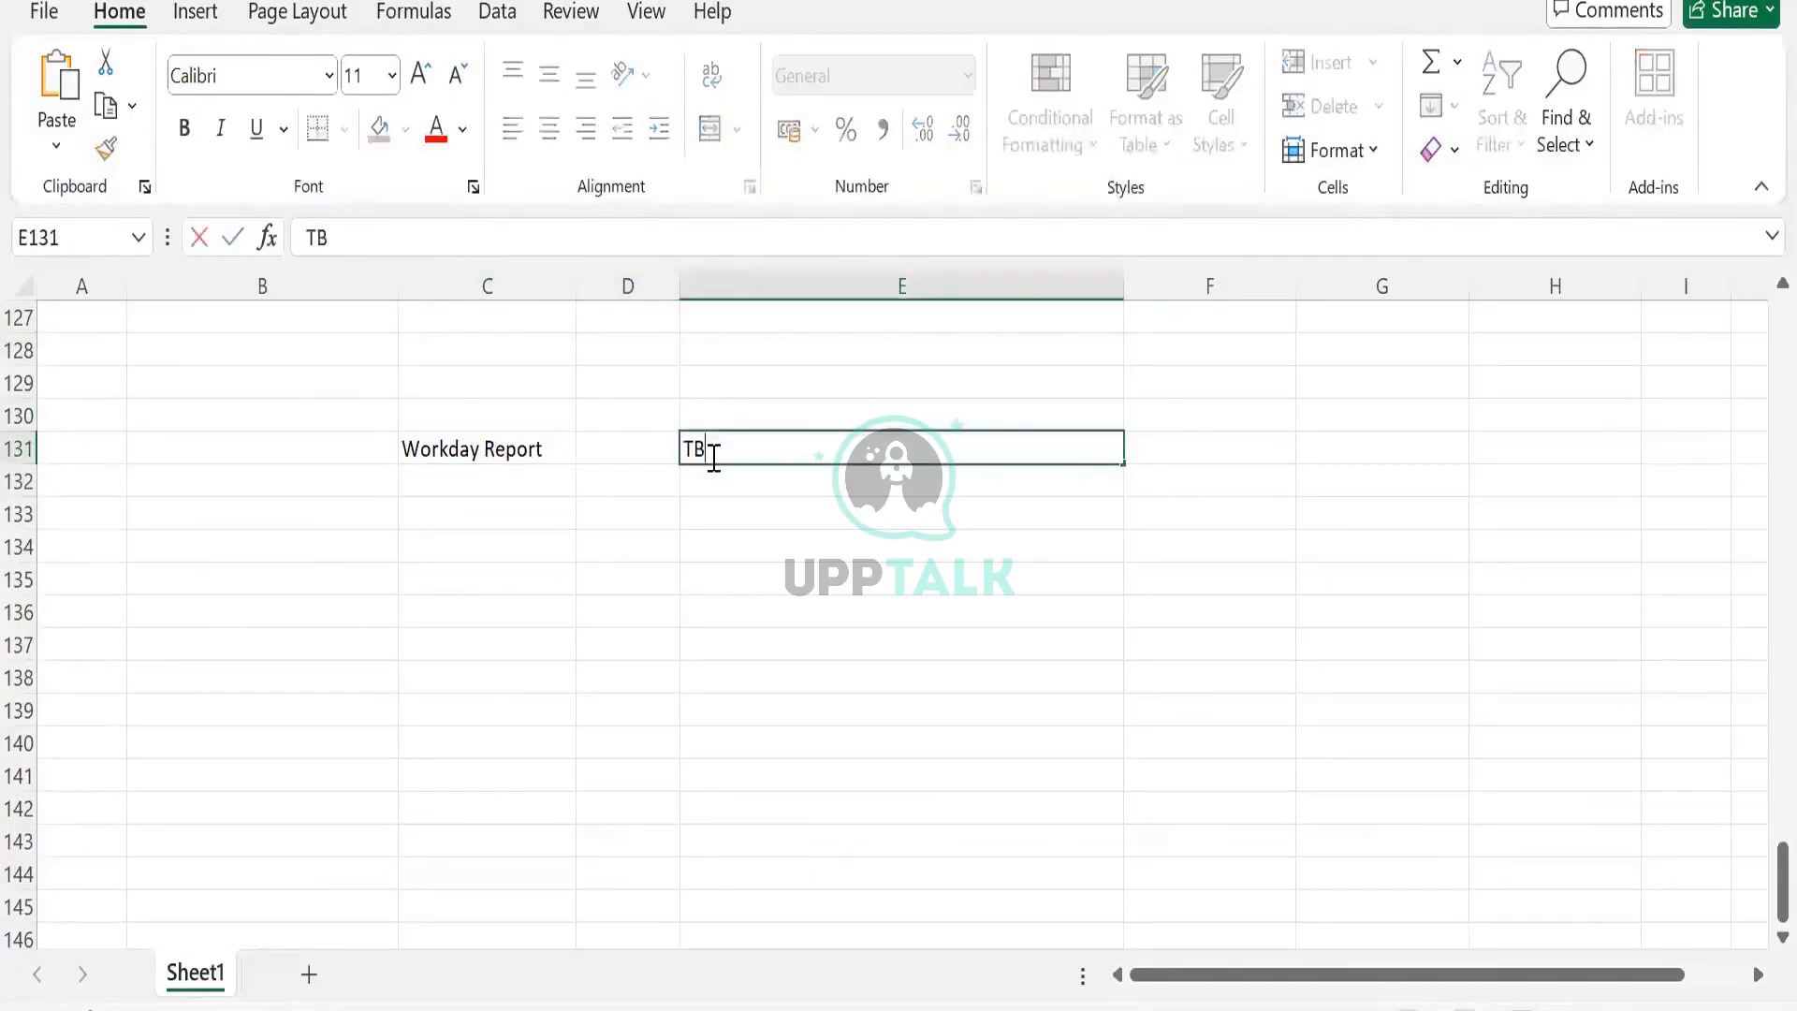
text(L Worker Data)
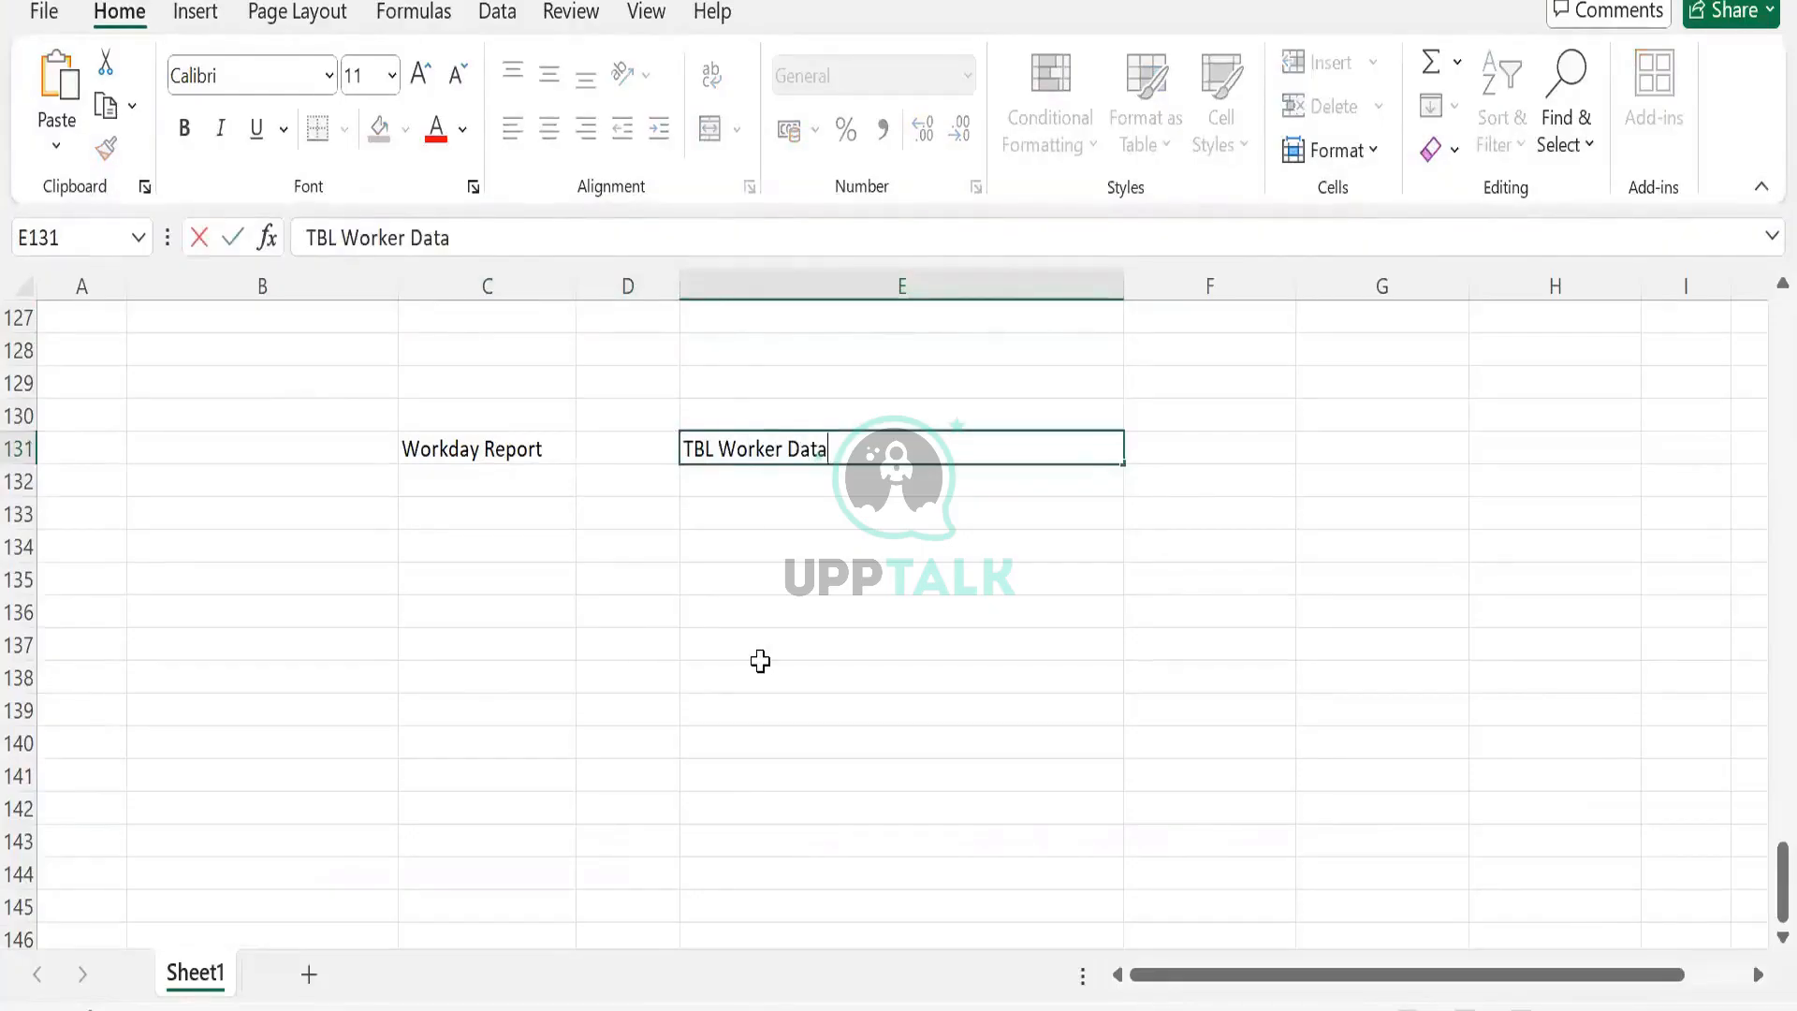
click(778, 503)
key(Up)
text(This)
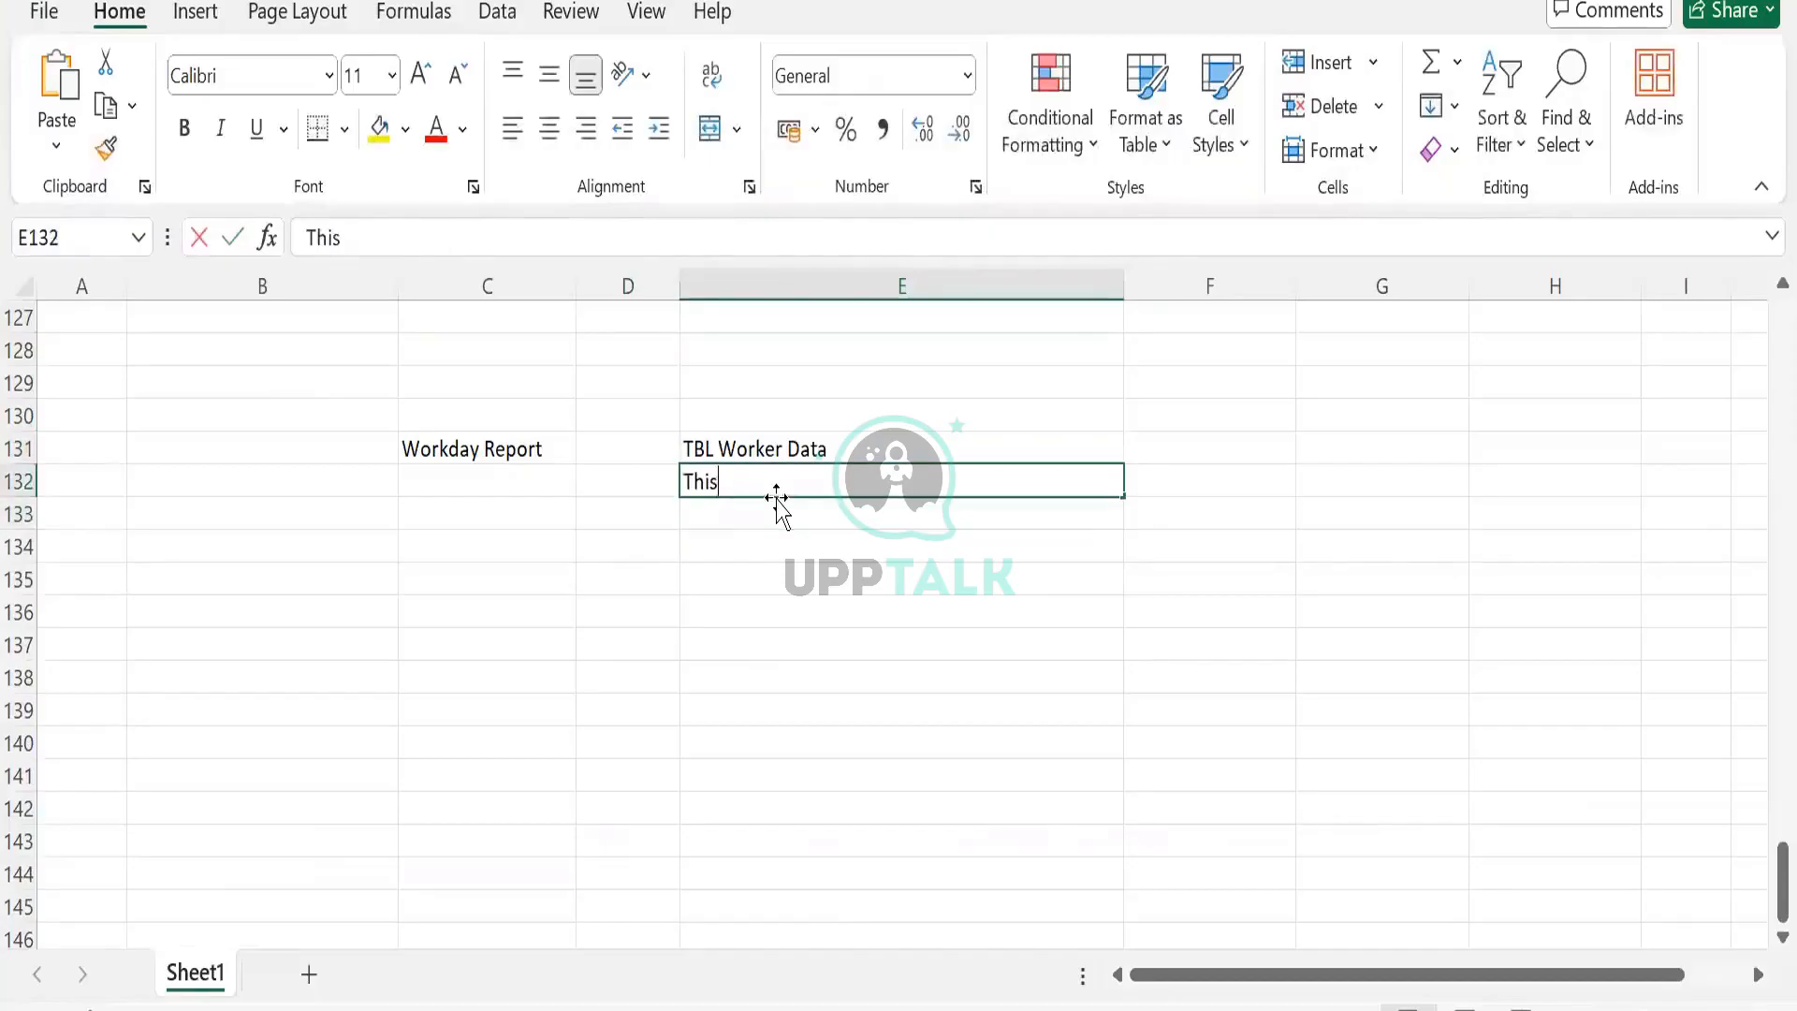
text( will hold the)
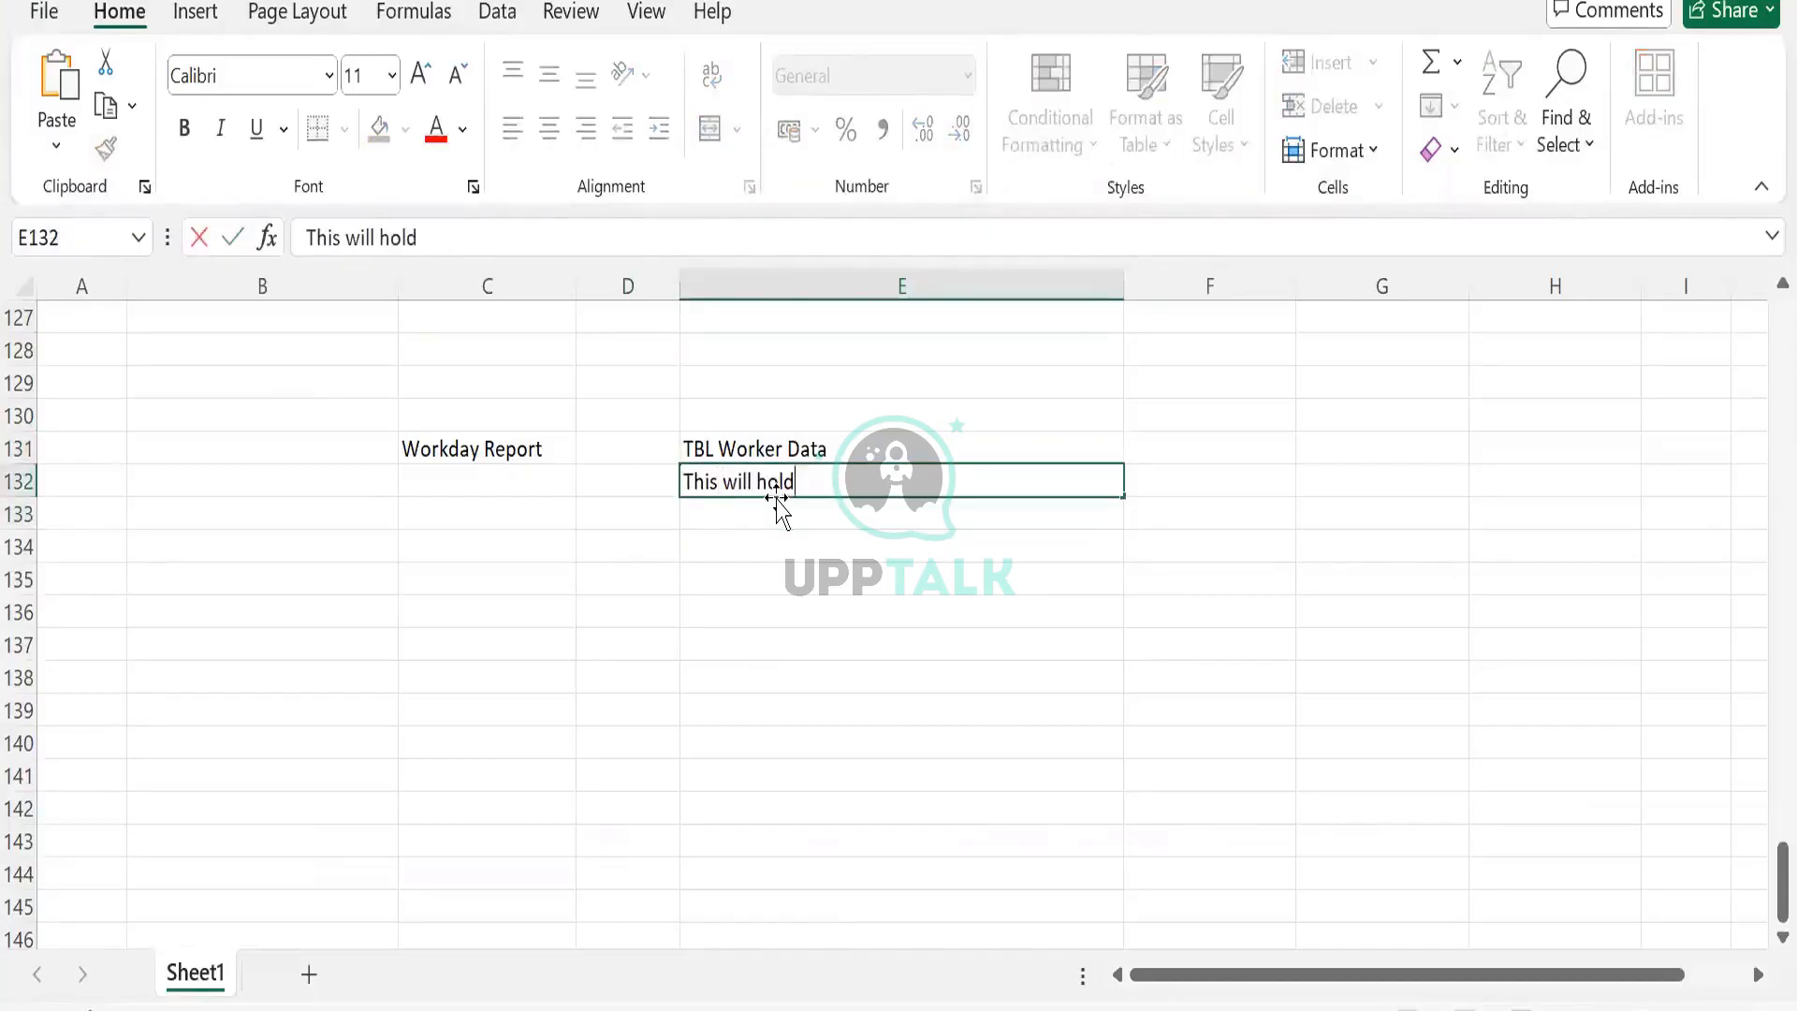
key(BackSpace)
key(BackSpace)
key(BackSpace)
key(BackSpace)
key(BackSpace)
key(BackSpace)
key(BackSpace)
key(BackSpace)
text(store the data)
key(Tab)
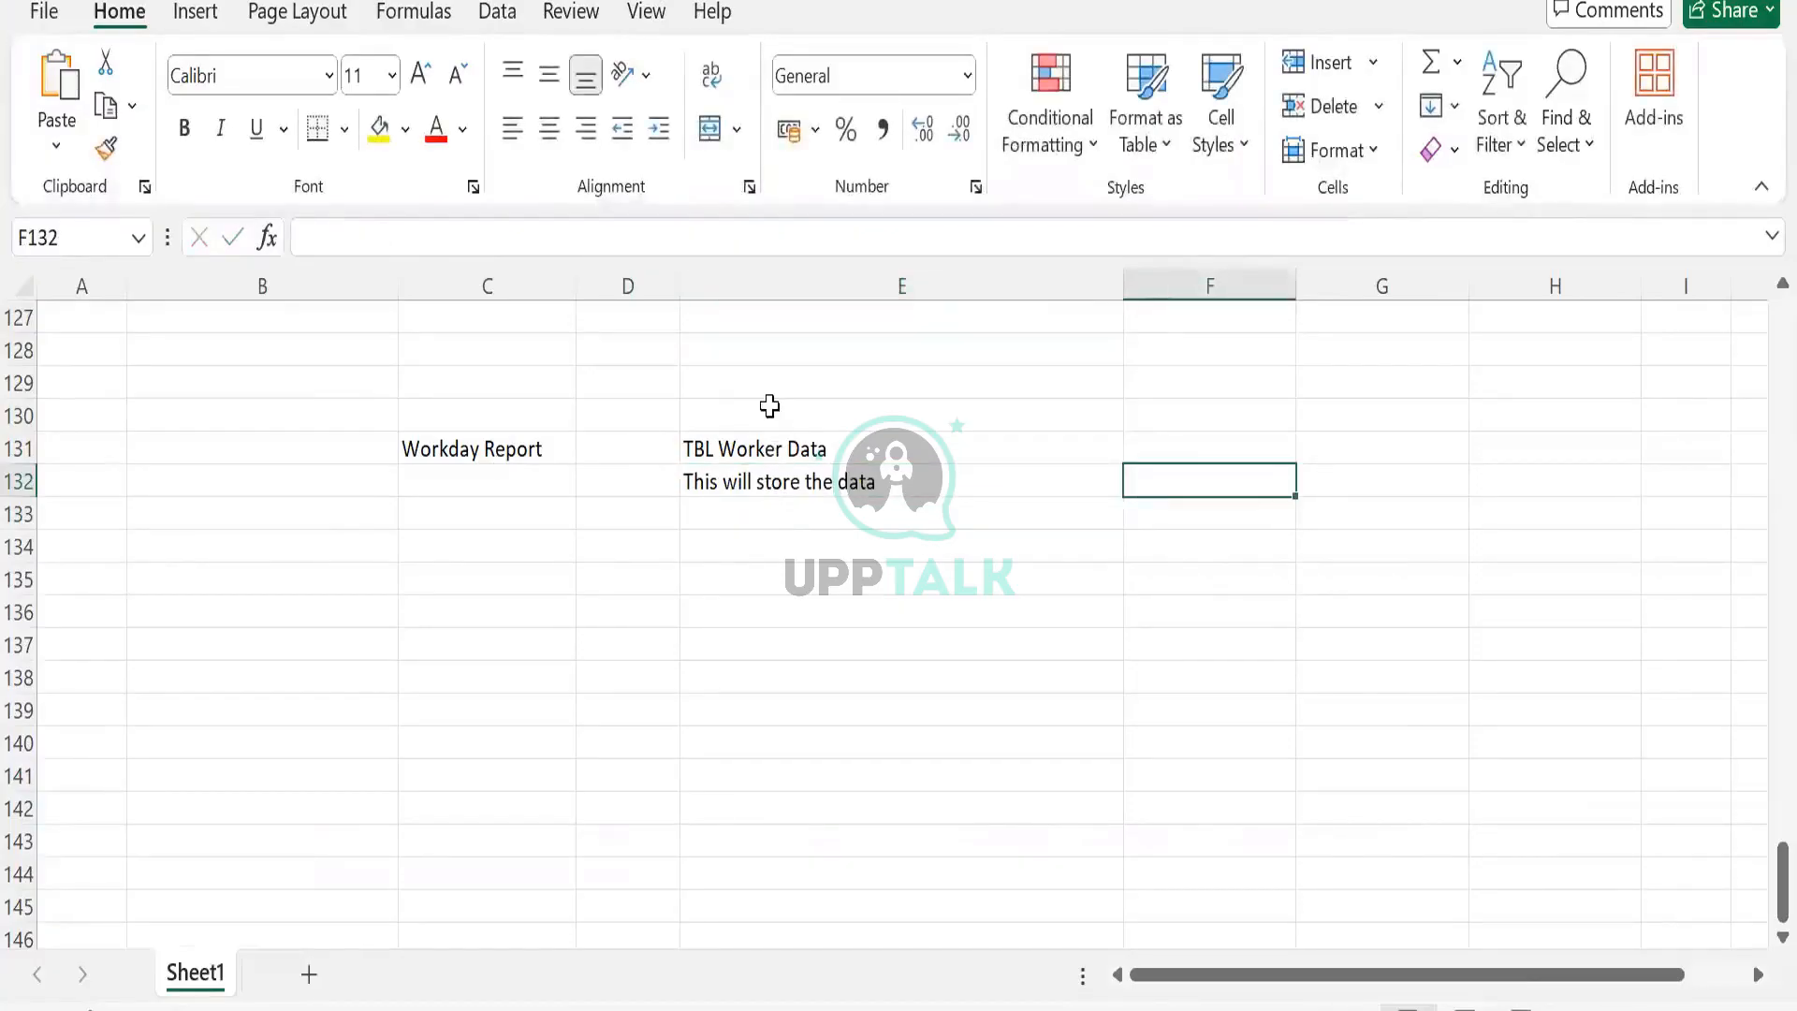
Label row 130 with Prism Enviroment in E130 and External/WD Environment in C130.
click(770, 405)
text(Prism Envi)
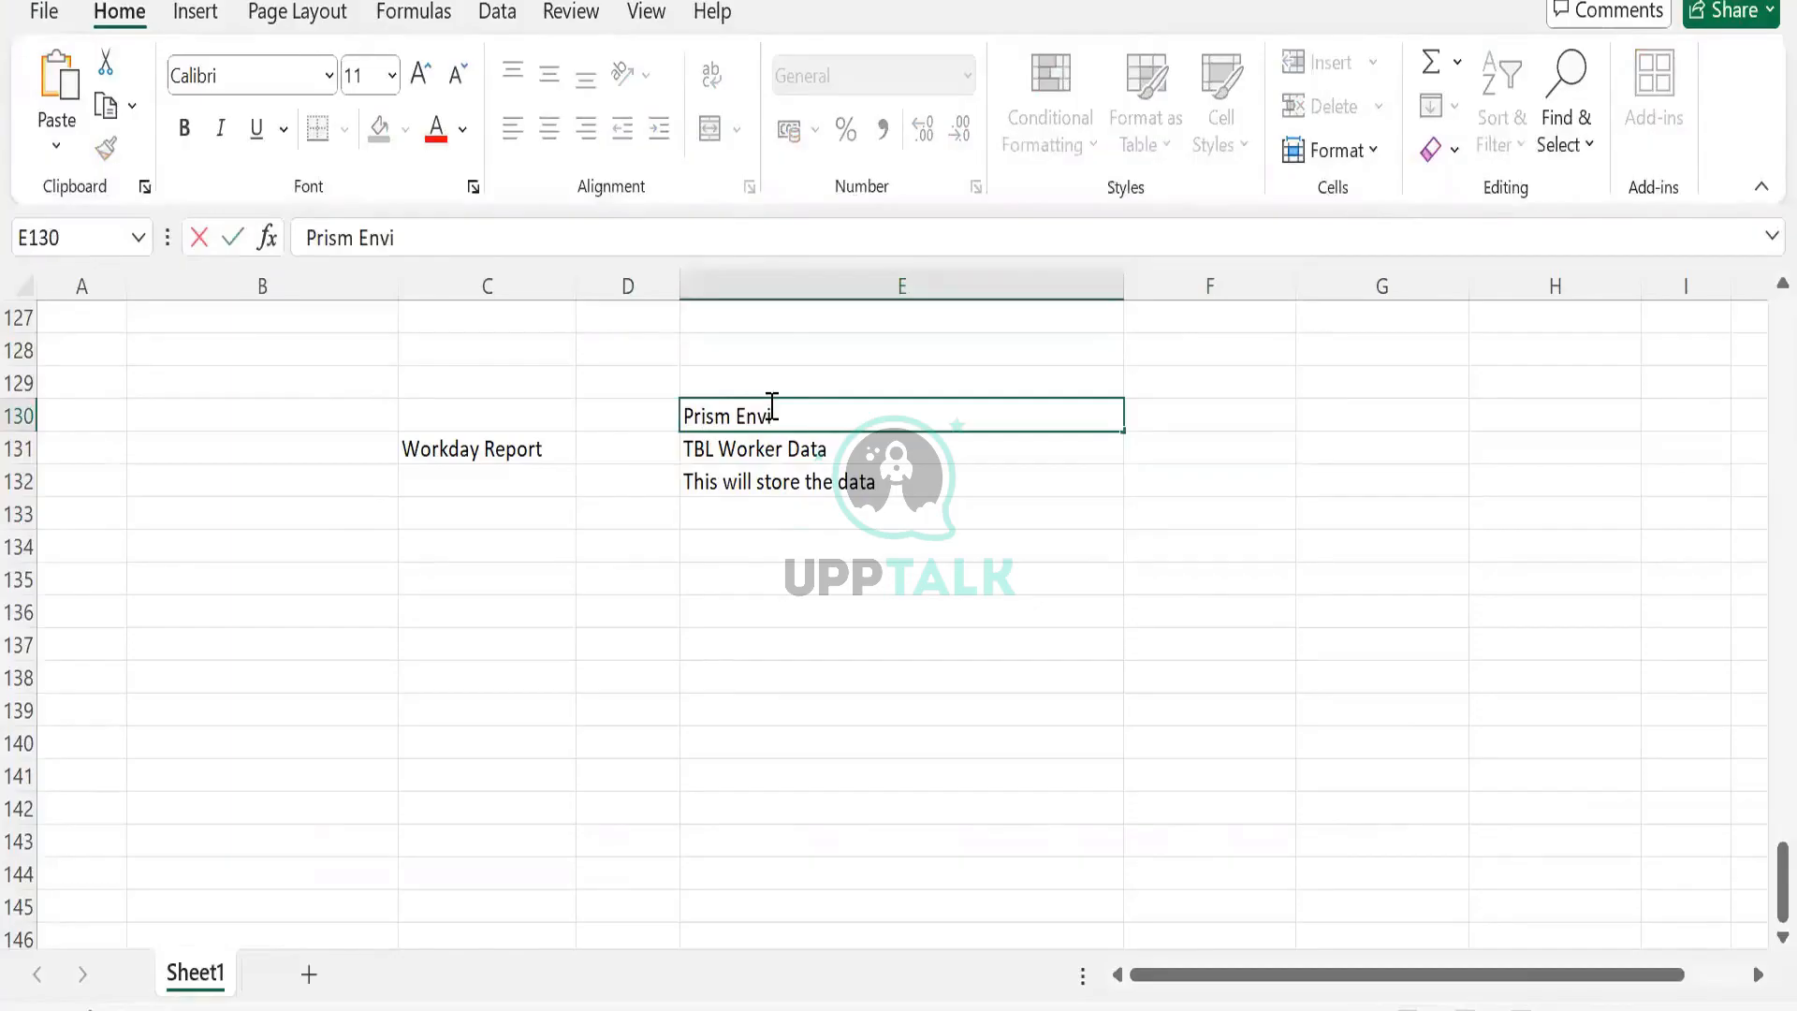
text(roment)
key(Tab)
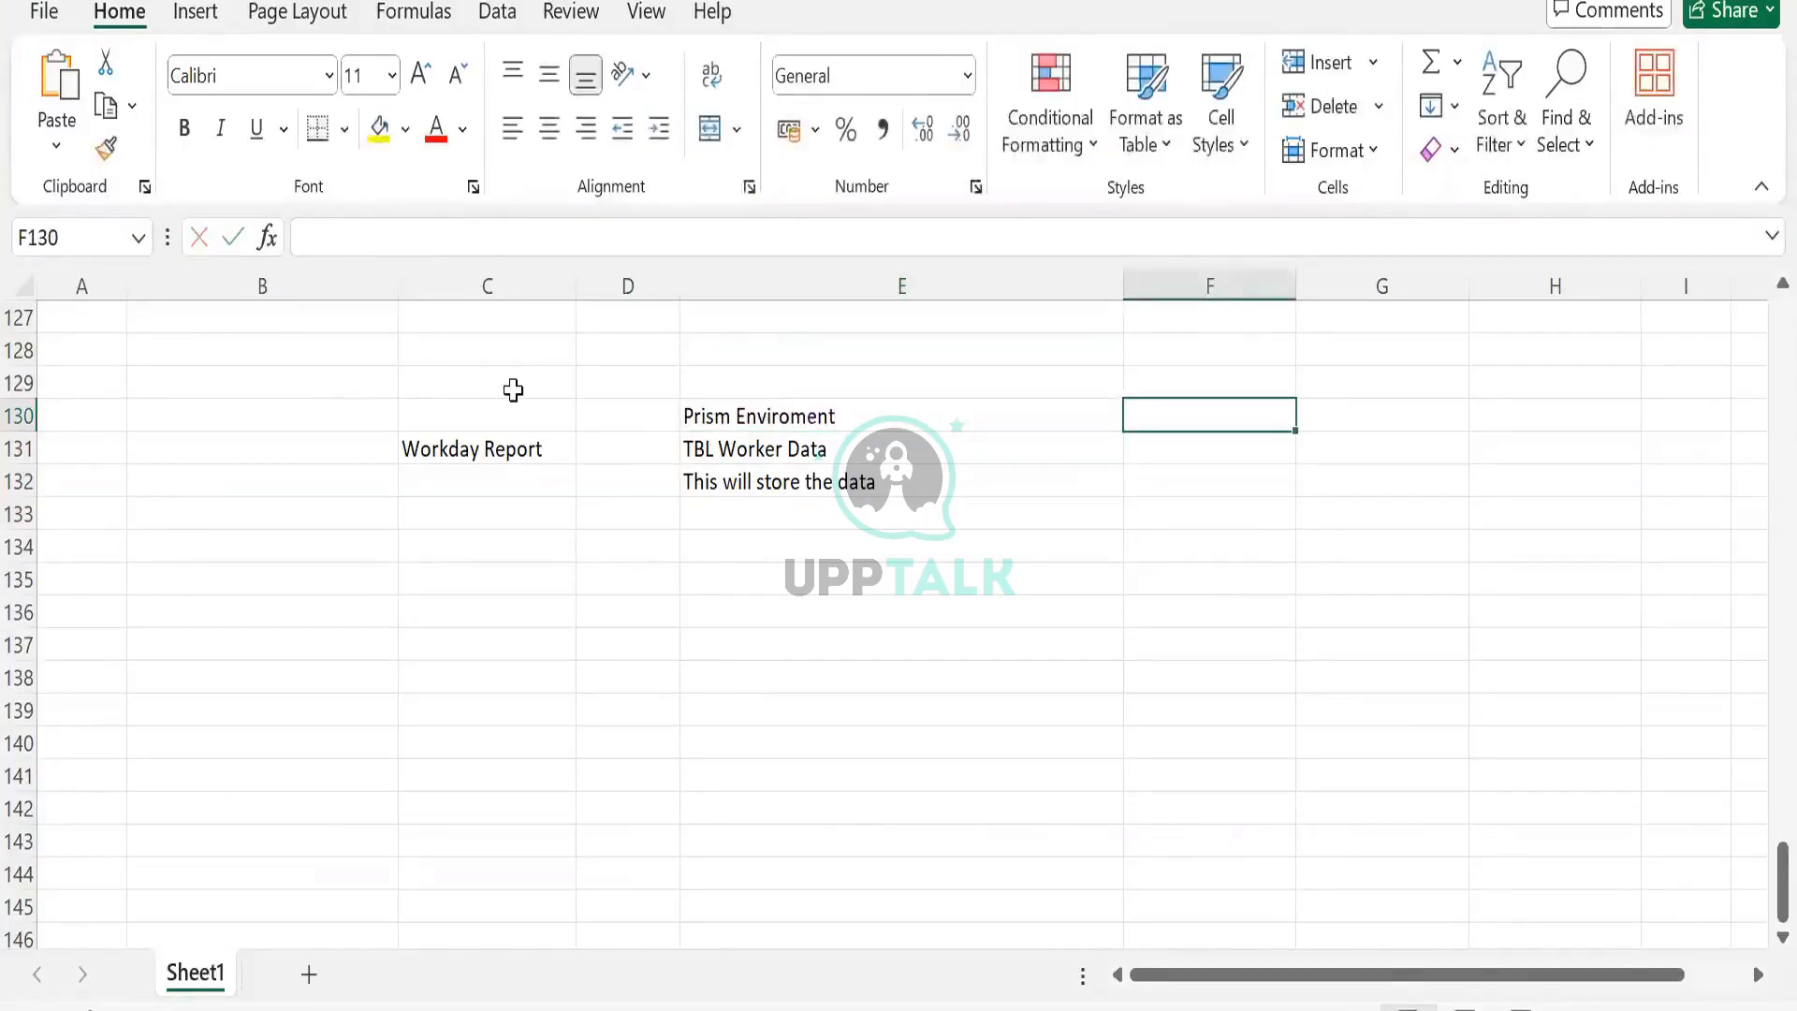
click(514, 412)
text(WD Eni)
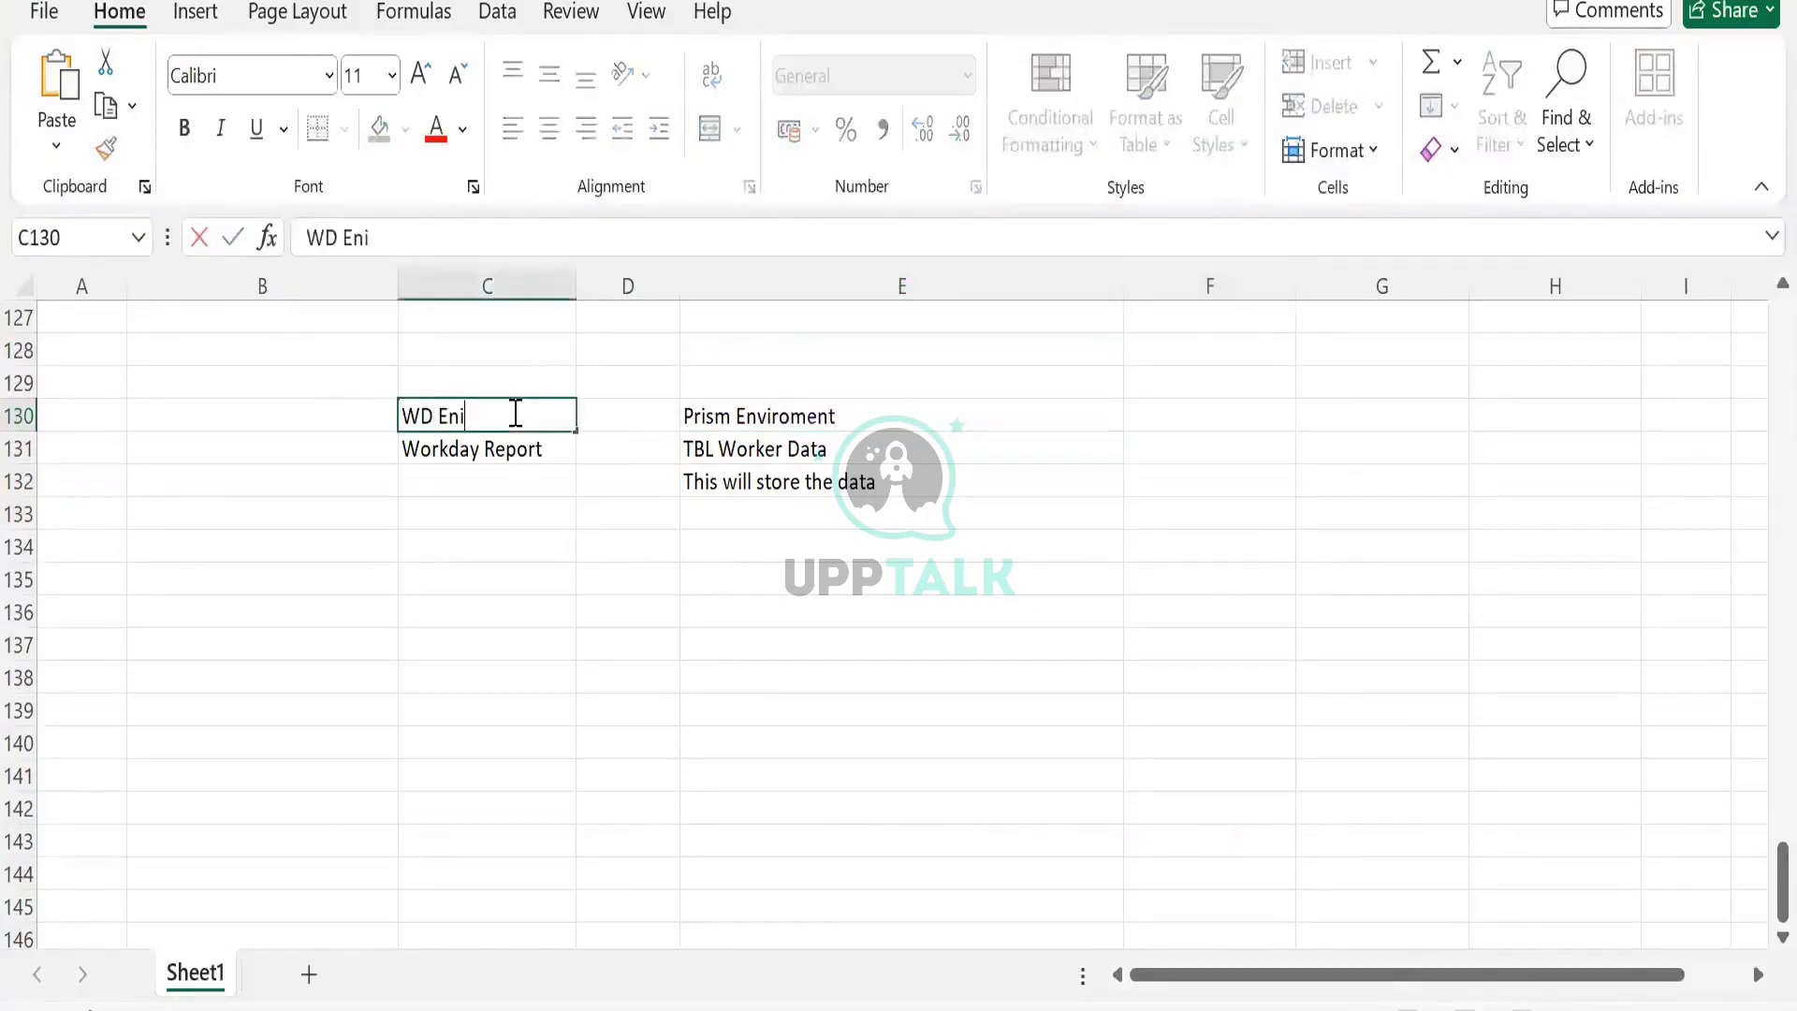
key(BackSpace)
text(viro)
key(shift+Home)
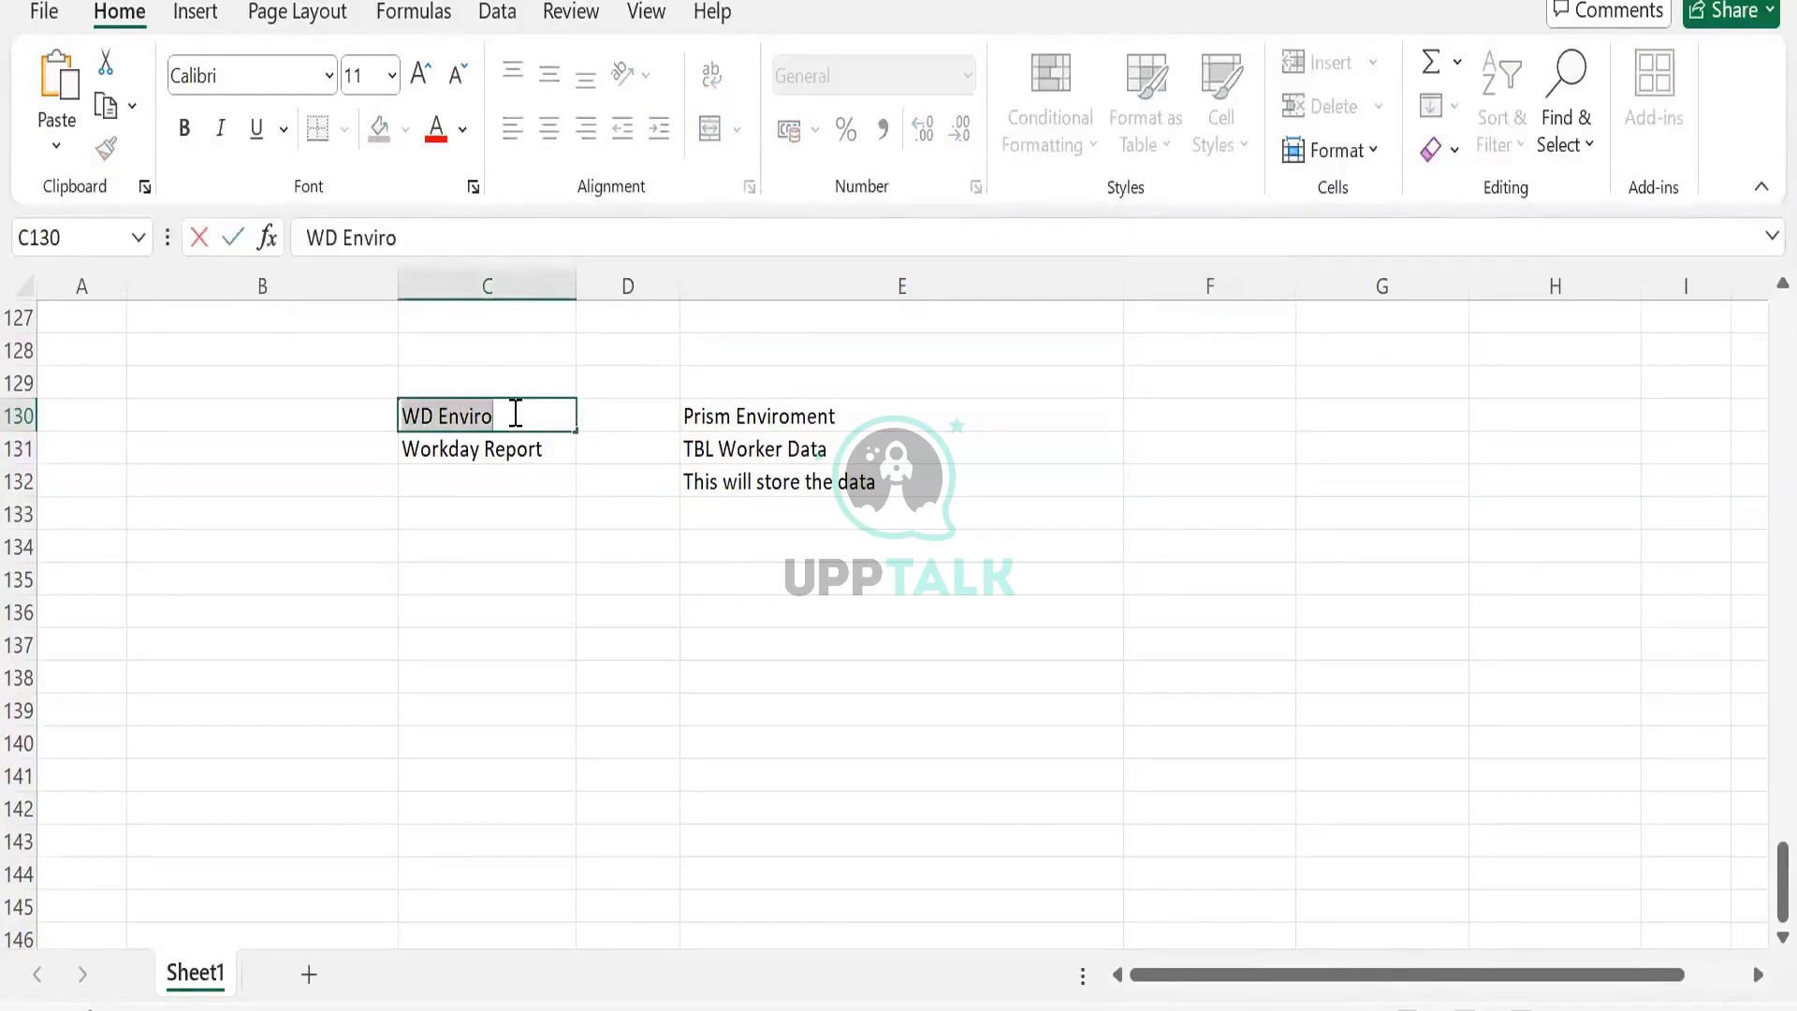
text(External)
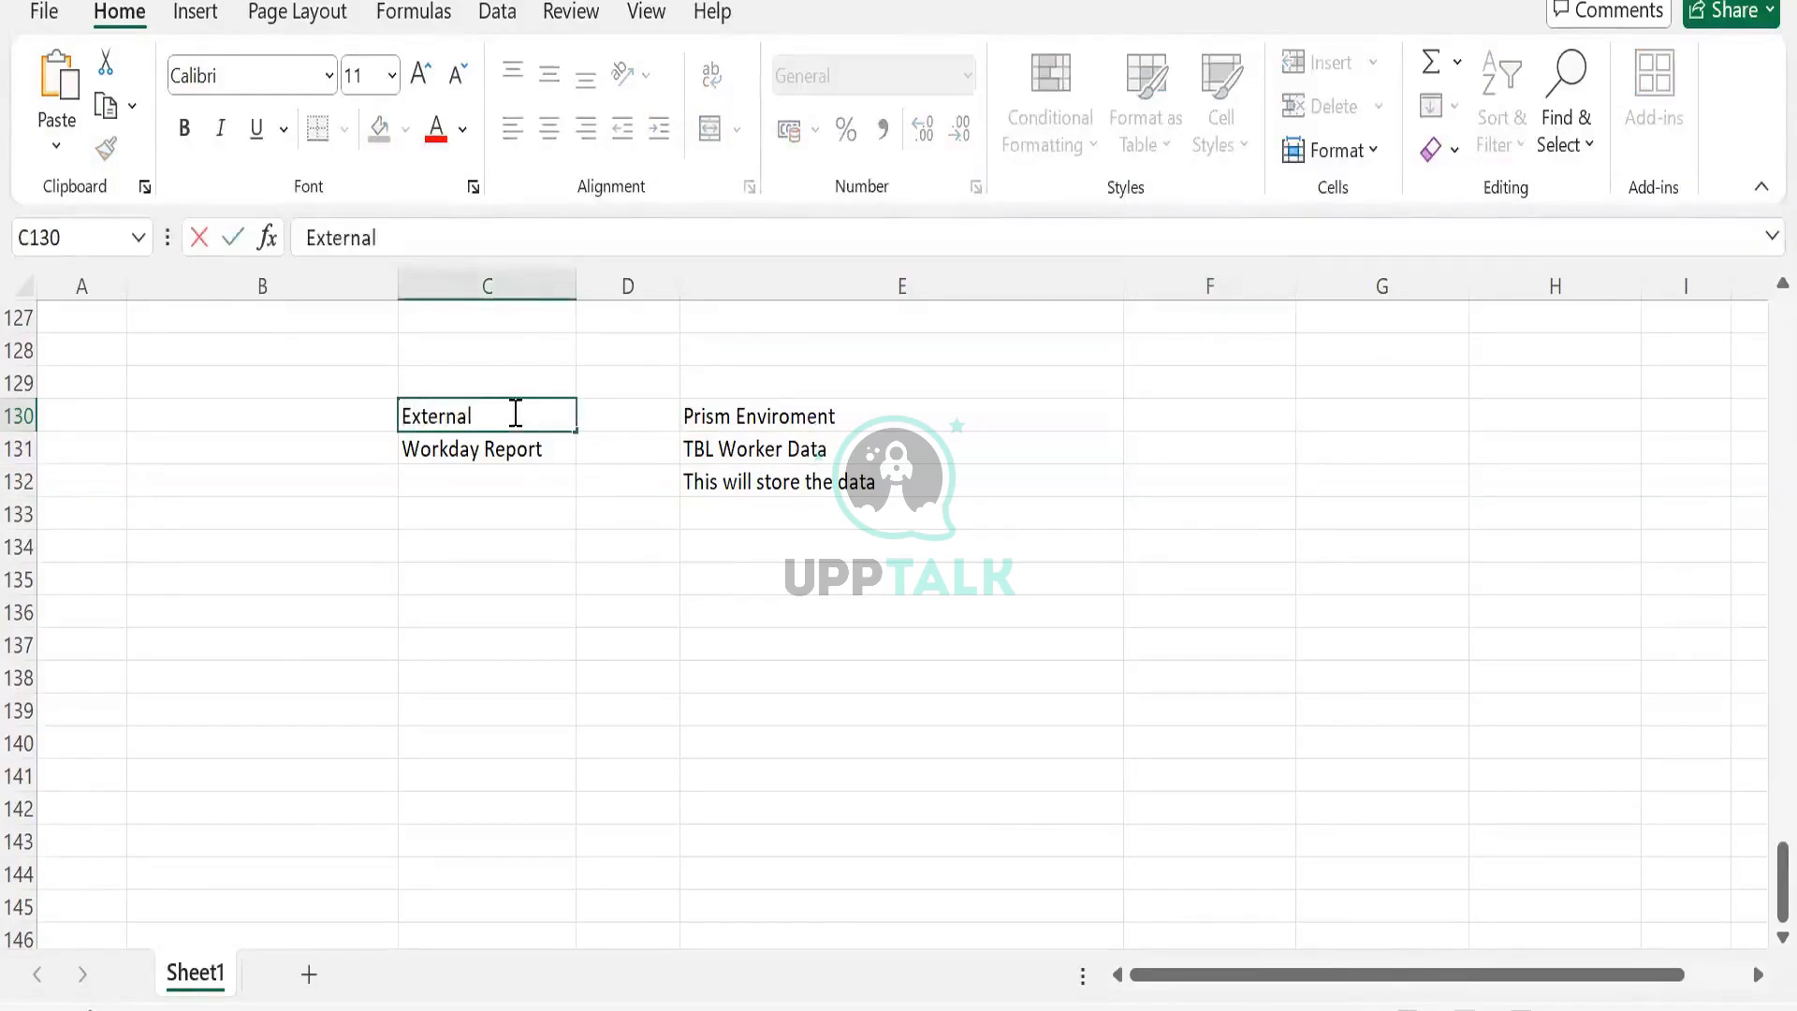
text(/WD Envi)
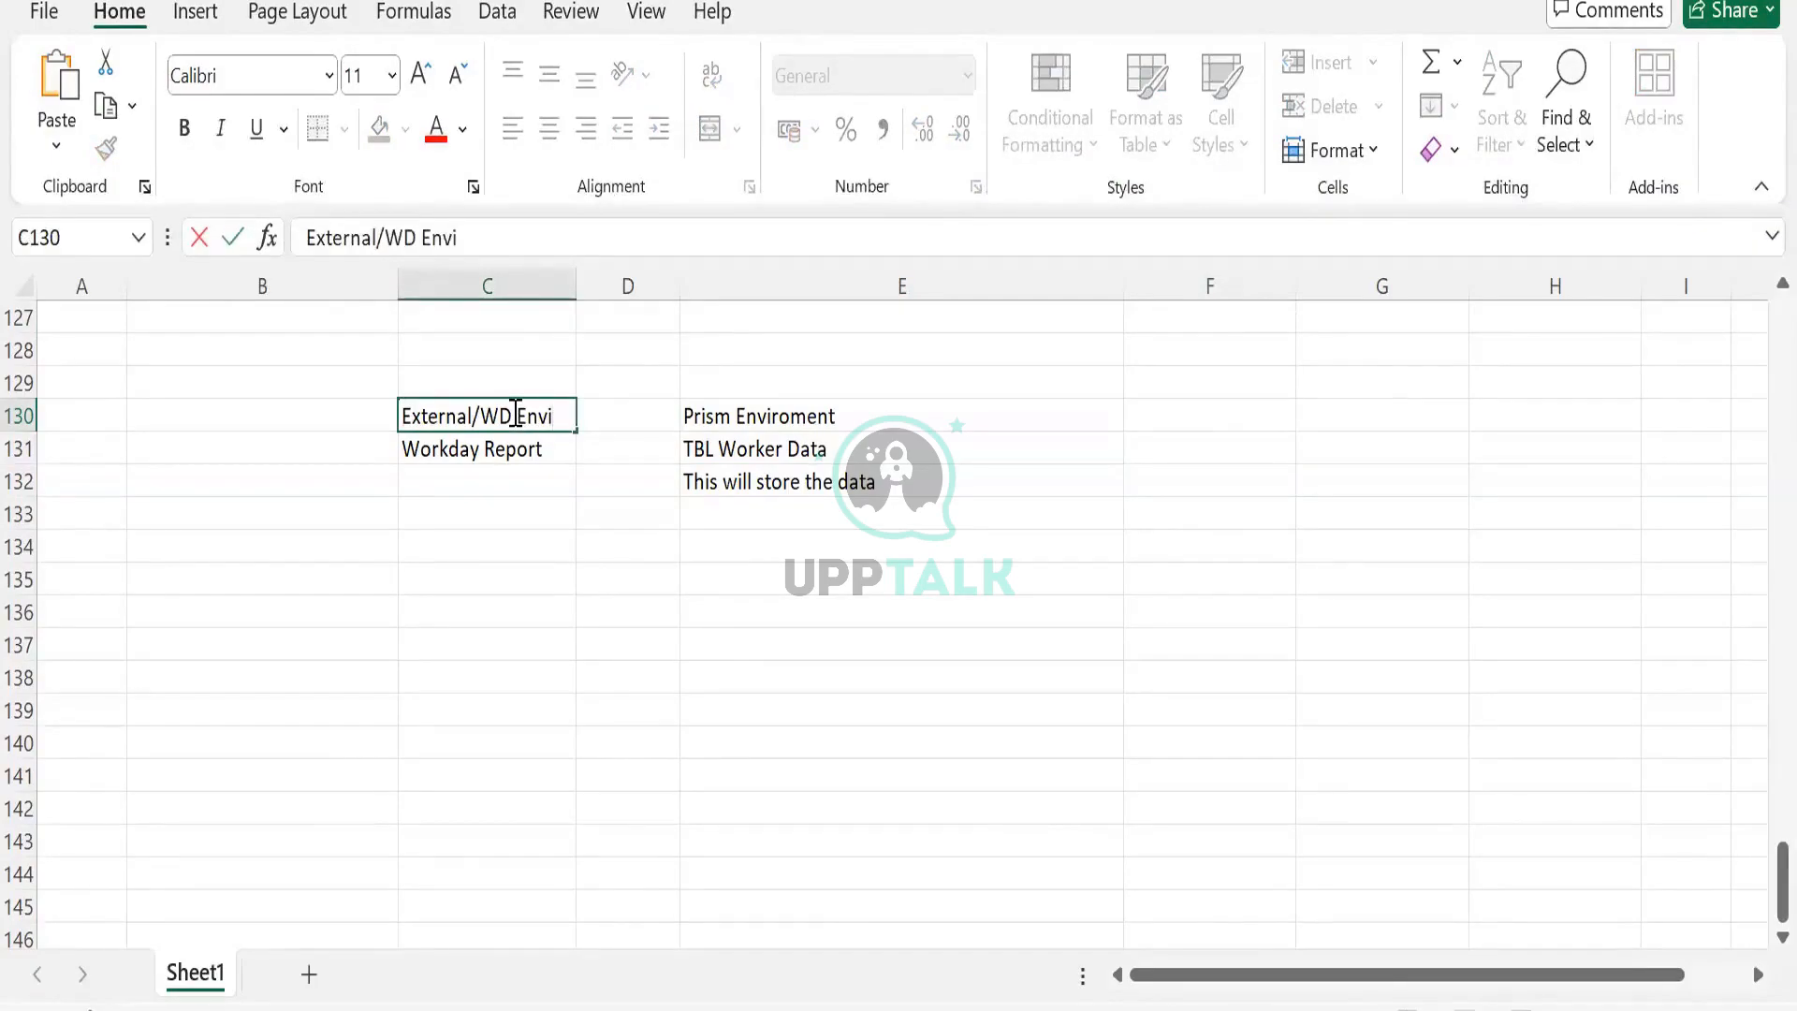
text(ronment)
key(Tab)
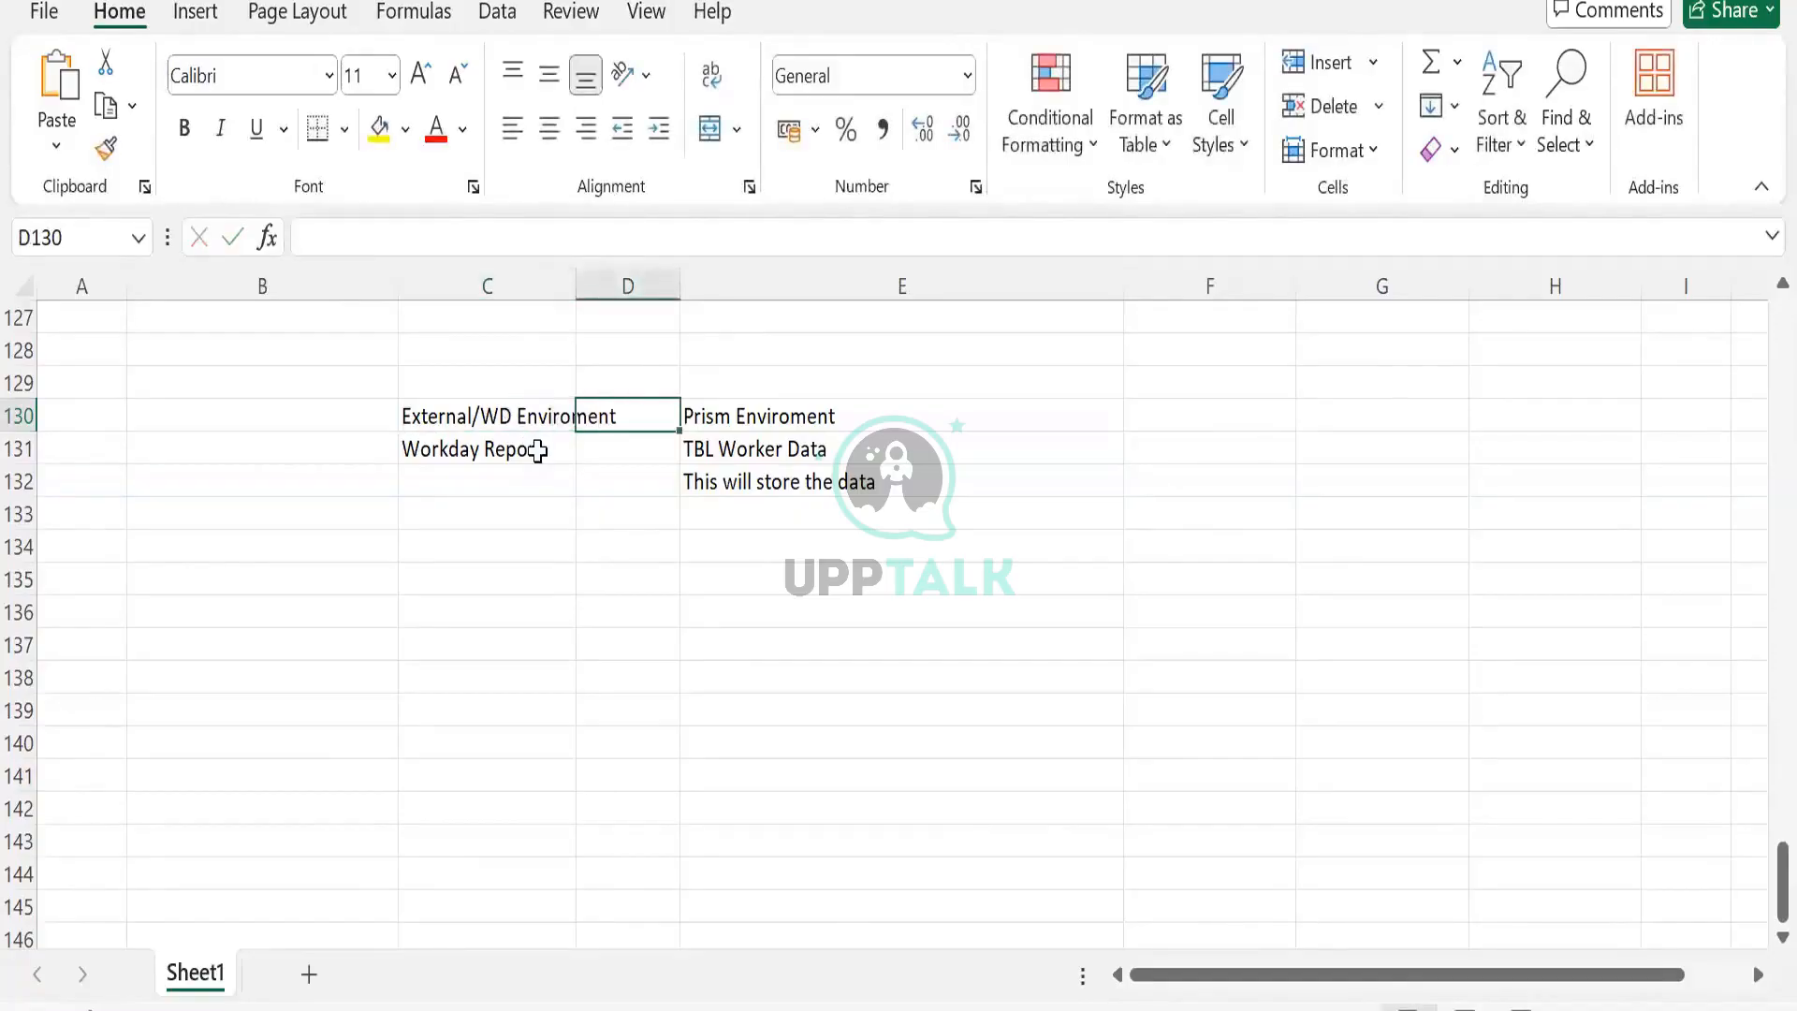
Autofit column C and put a >>>>>>> arrow in D131 between Workday Report and TBL Worker Data.
double_click(577, 285)
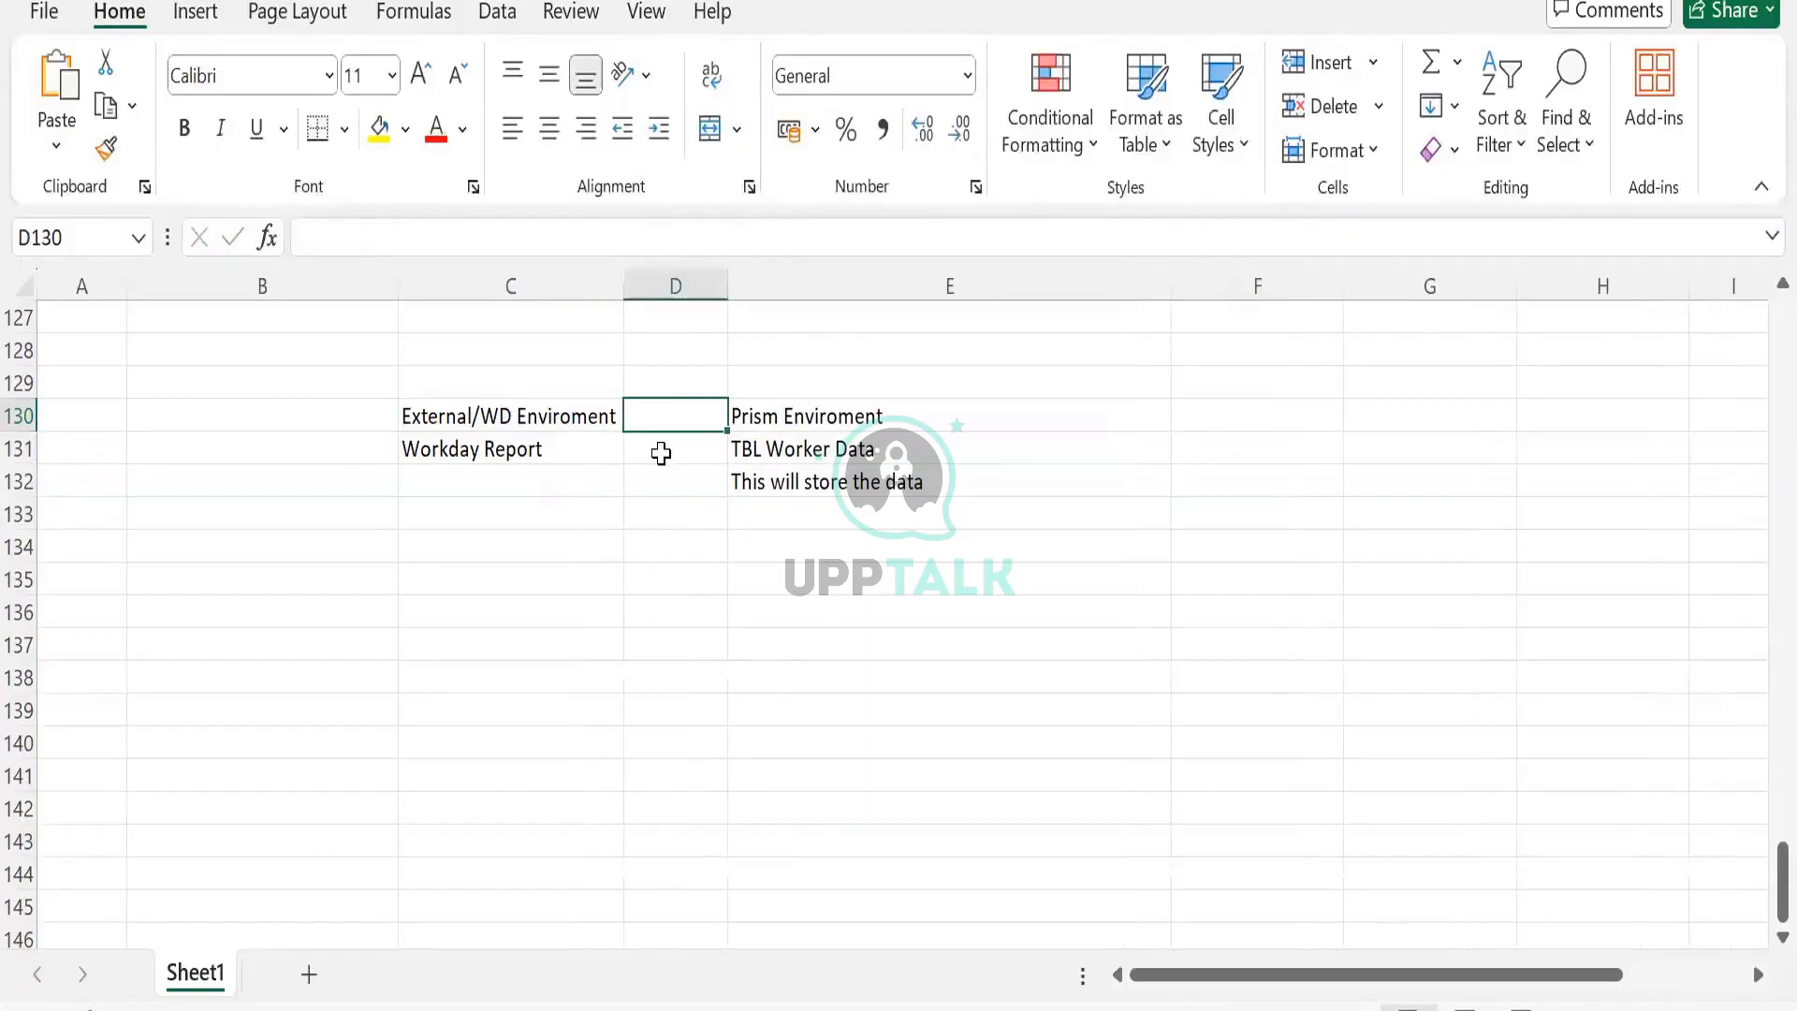
click(661, 454)
text(>>>>>>>)
key(Tab)
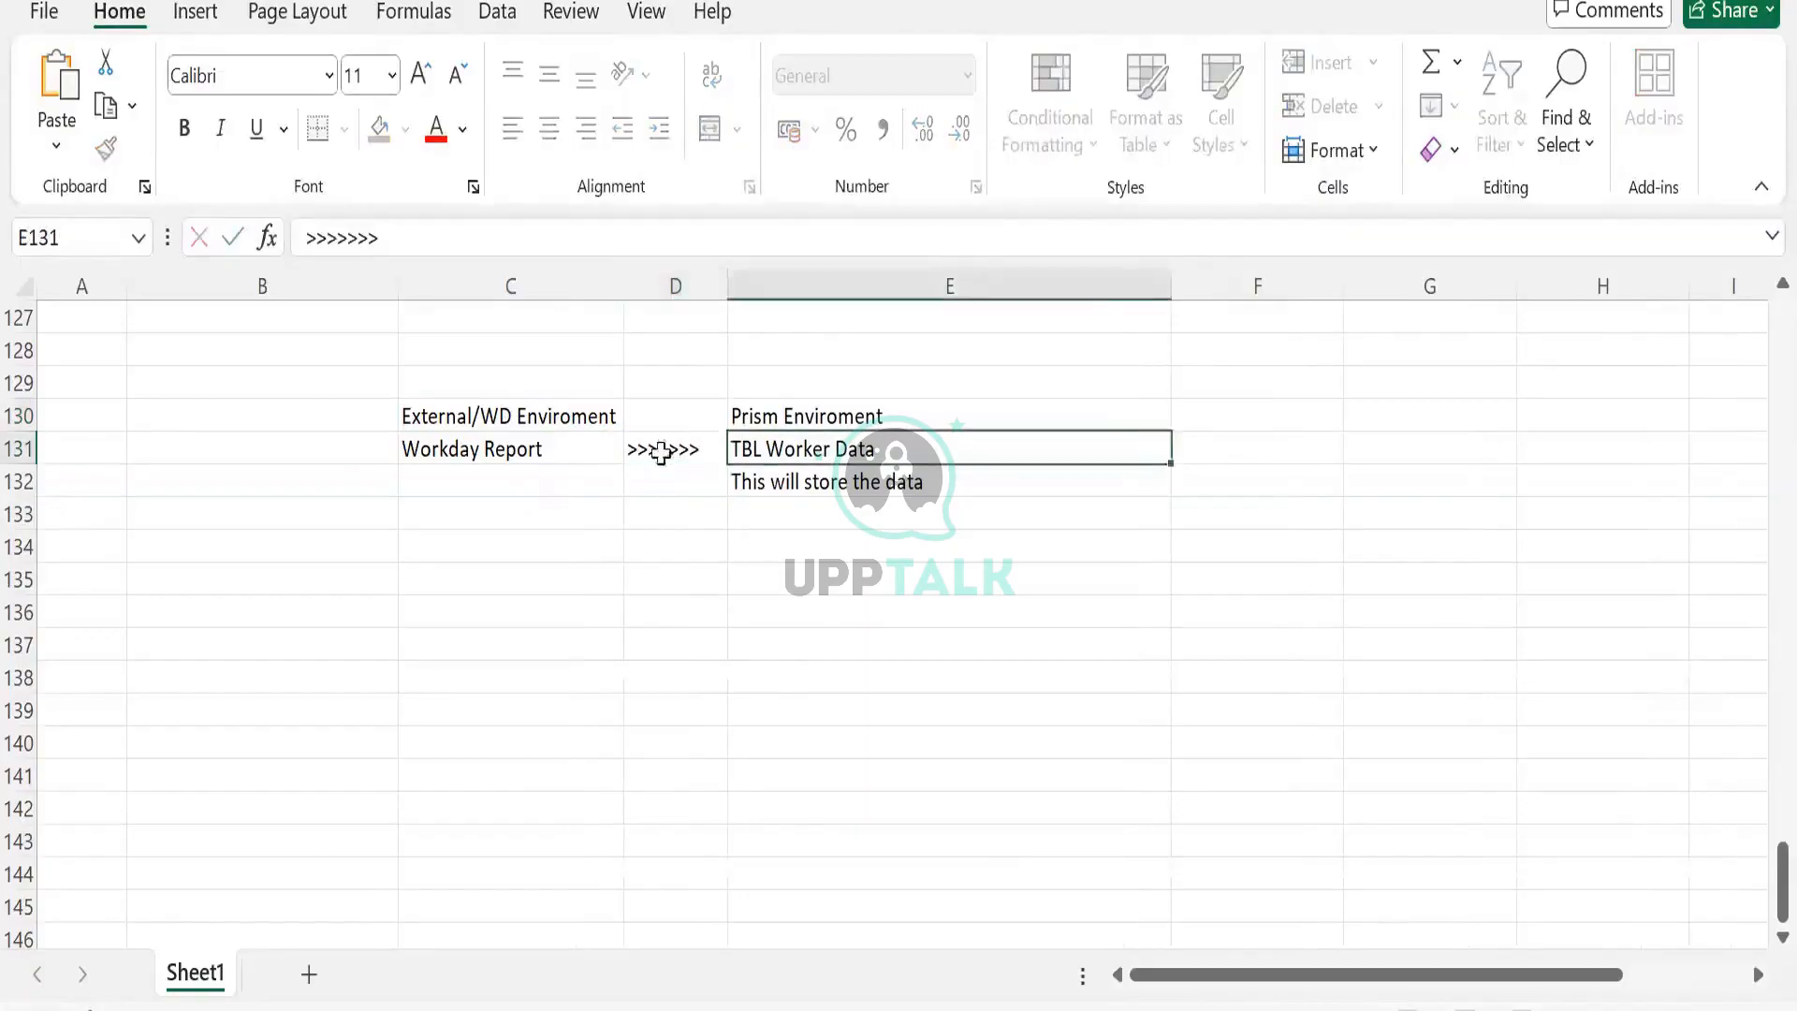
Review the Workday Report, arrow and TBL Worker Data cells and the C129:E134 notes block.
click(545, 458)
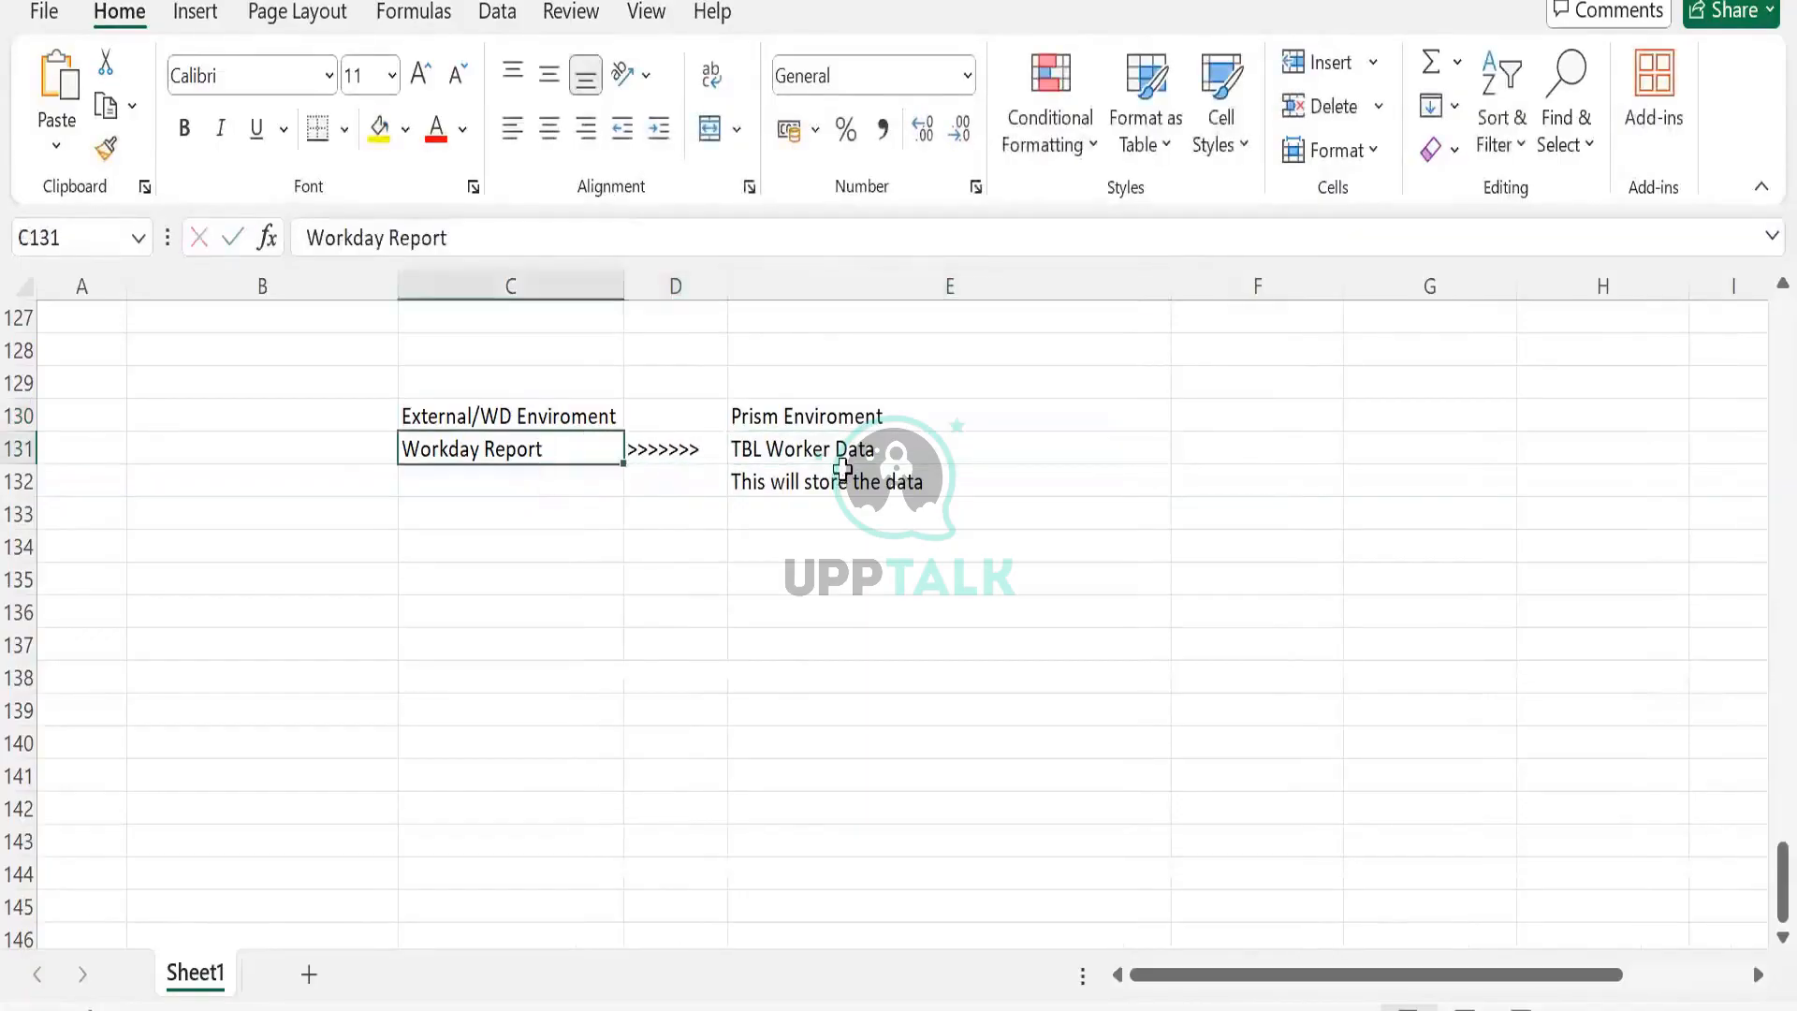
click(842, 471)
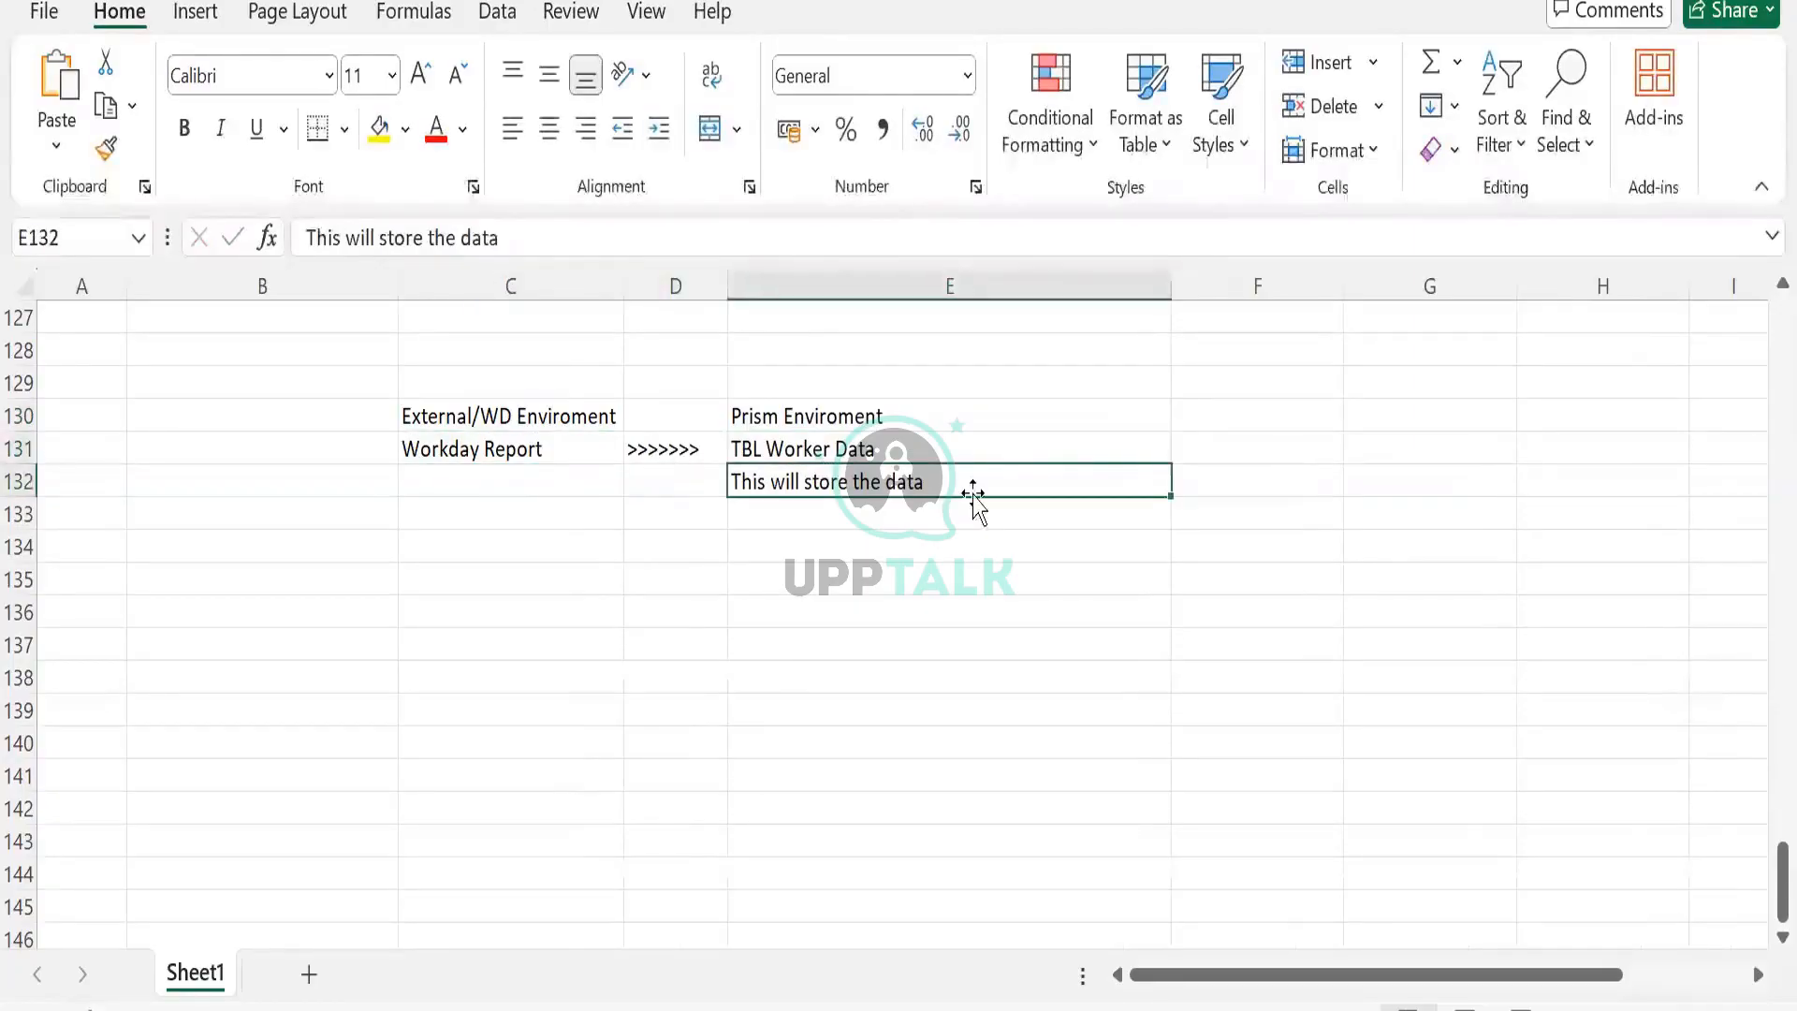
click(1004, 440)
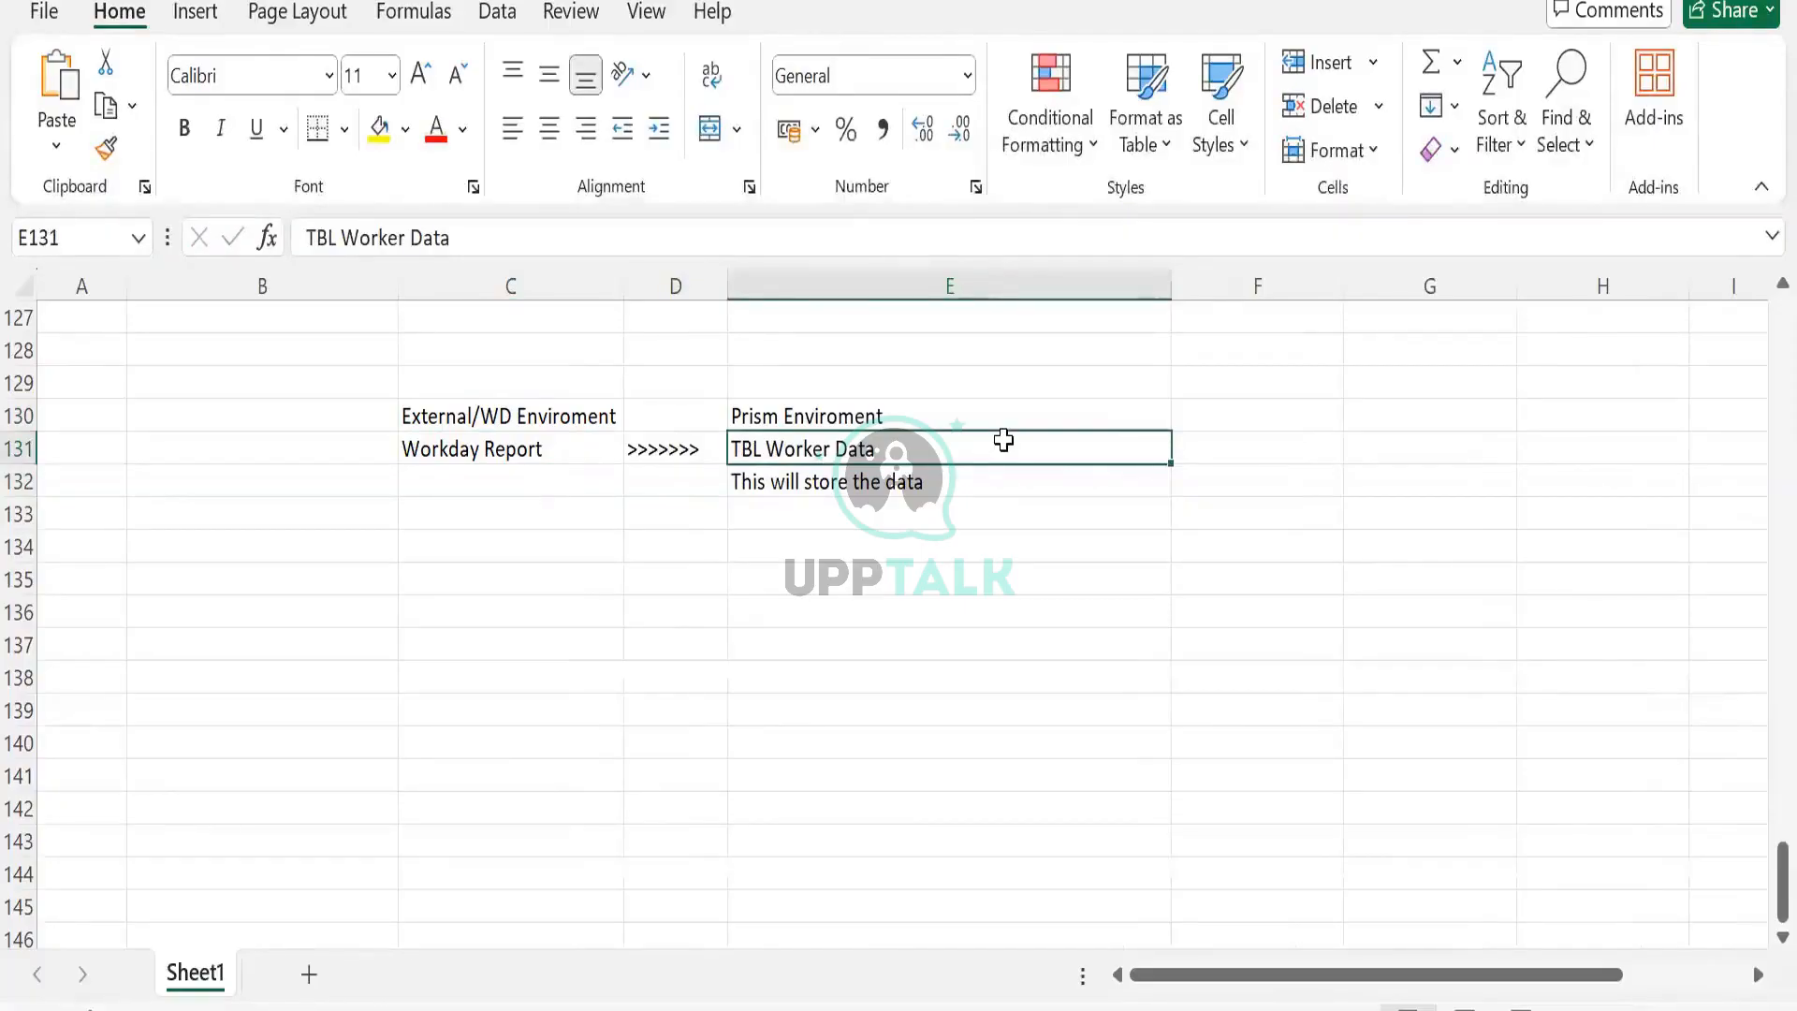
click(497, 461)
click(809, 456)
click(672, 452)
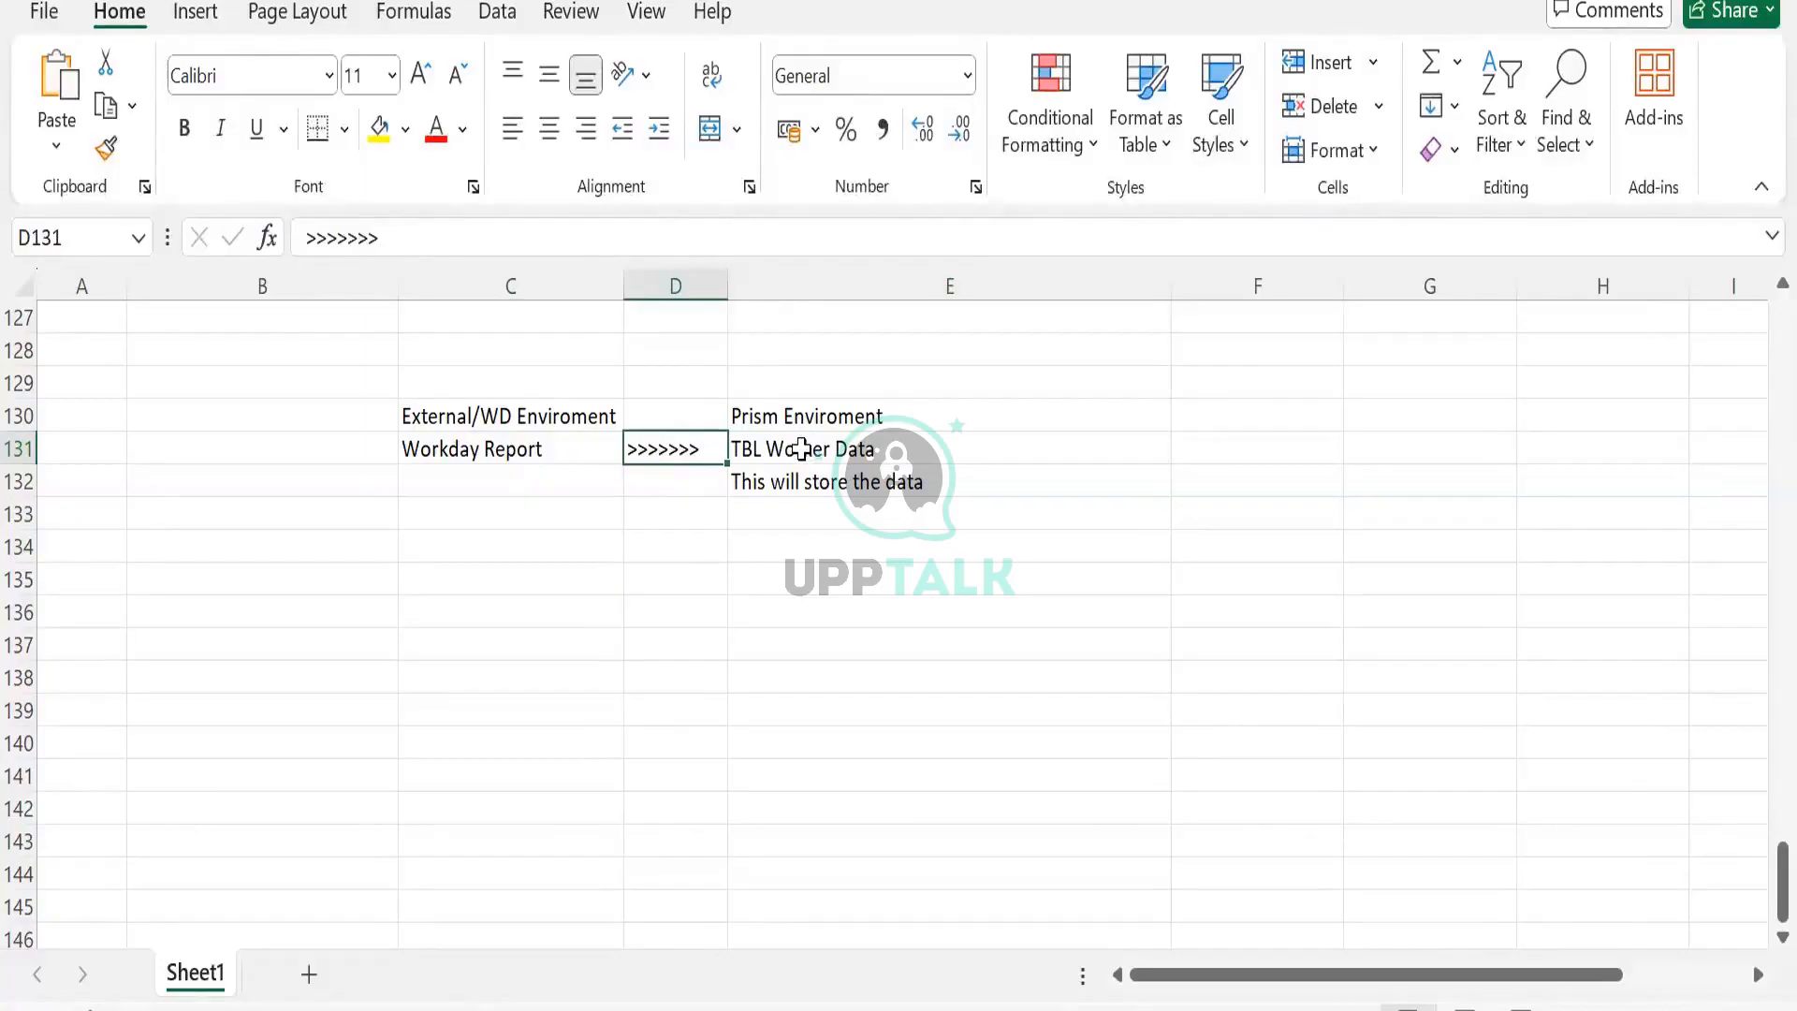
drag(430, 384, 513, 385)
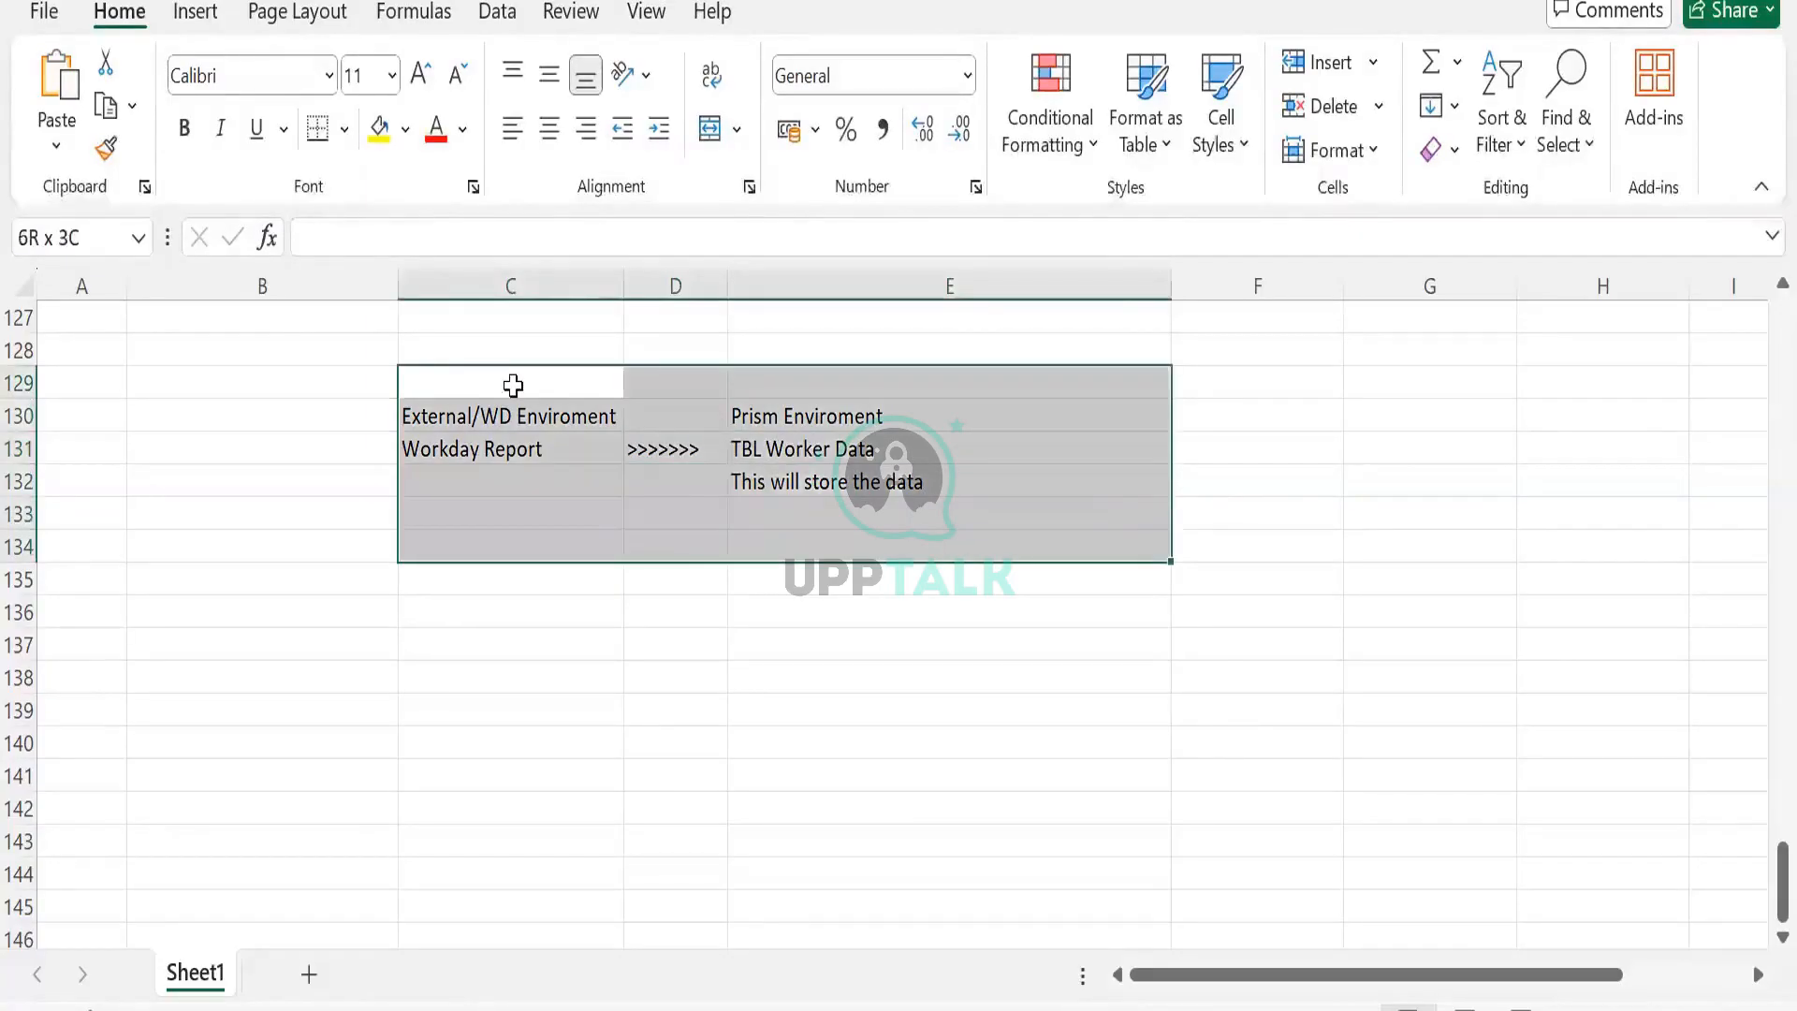
click(513, 385)
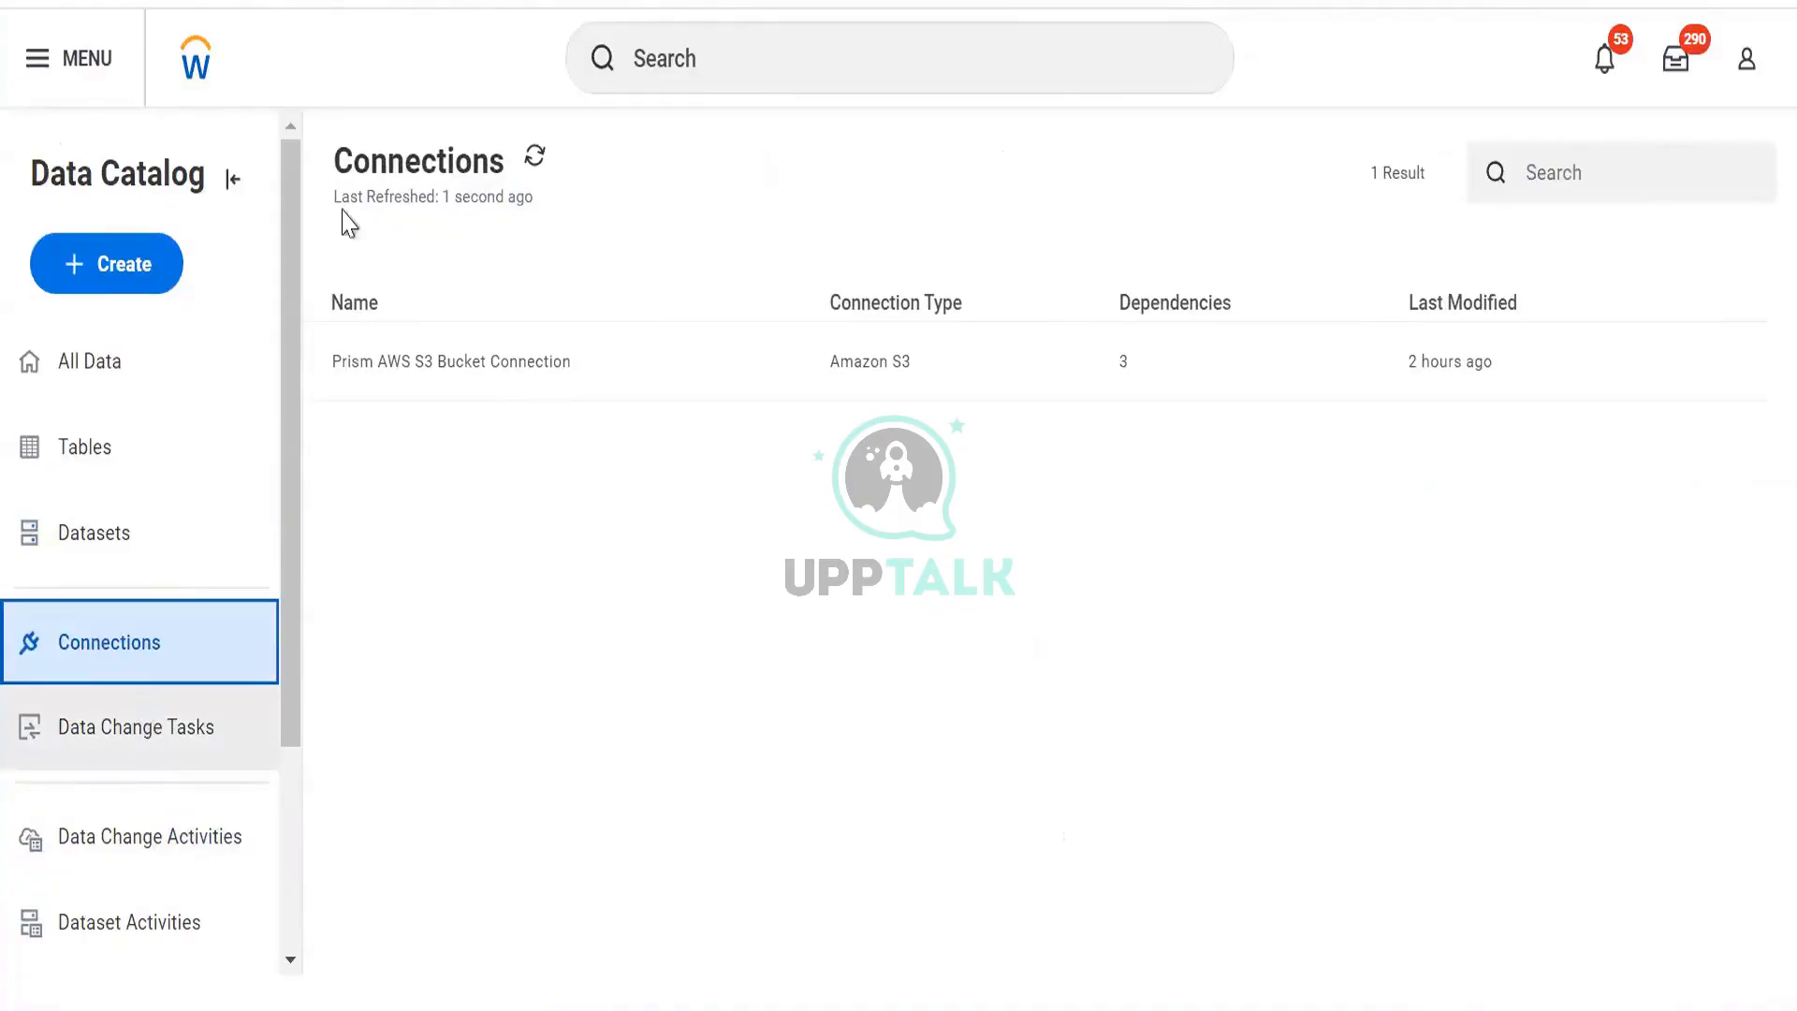
Create a new connection of type SFTP and continue to its empty form.
click(145, 273)
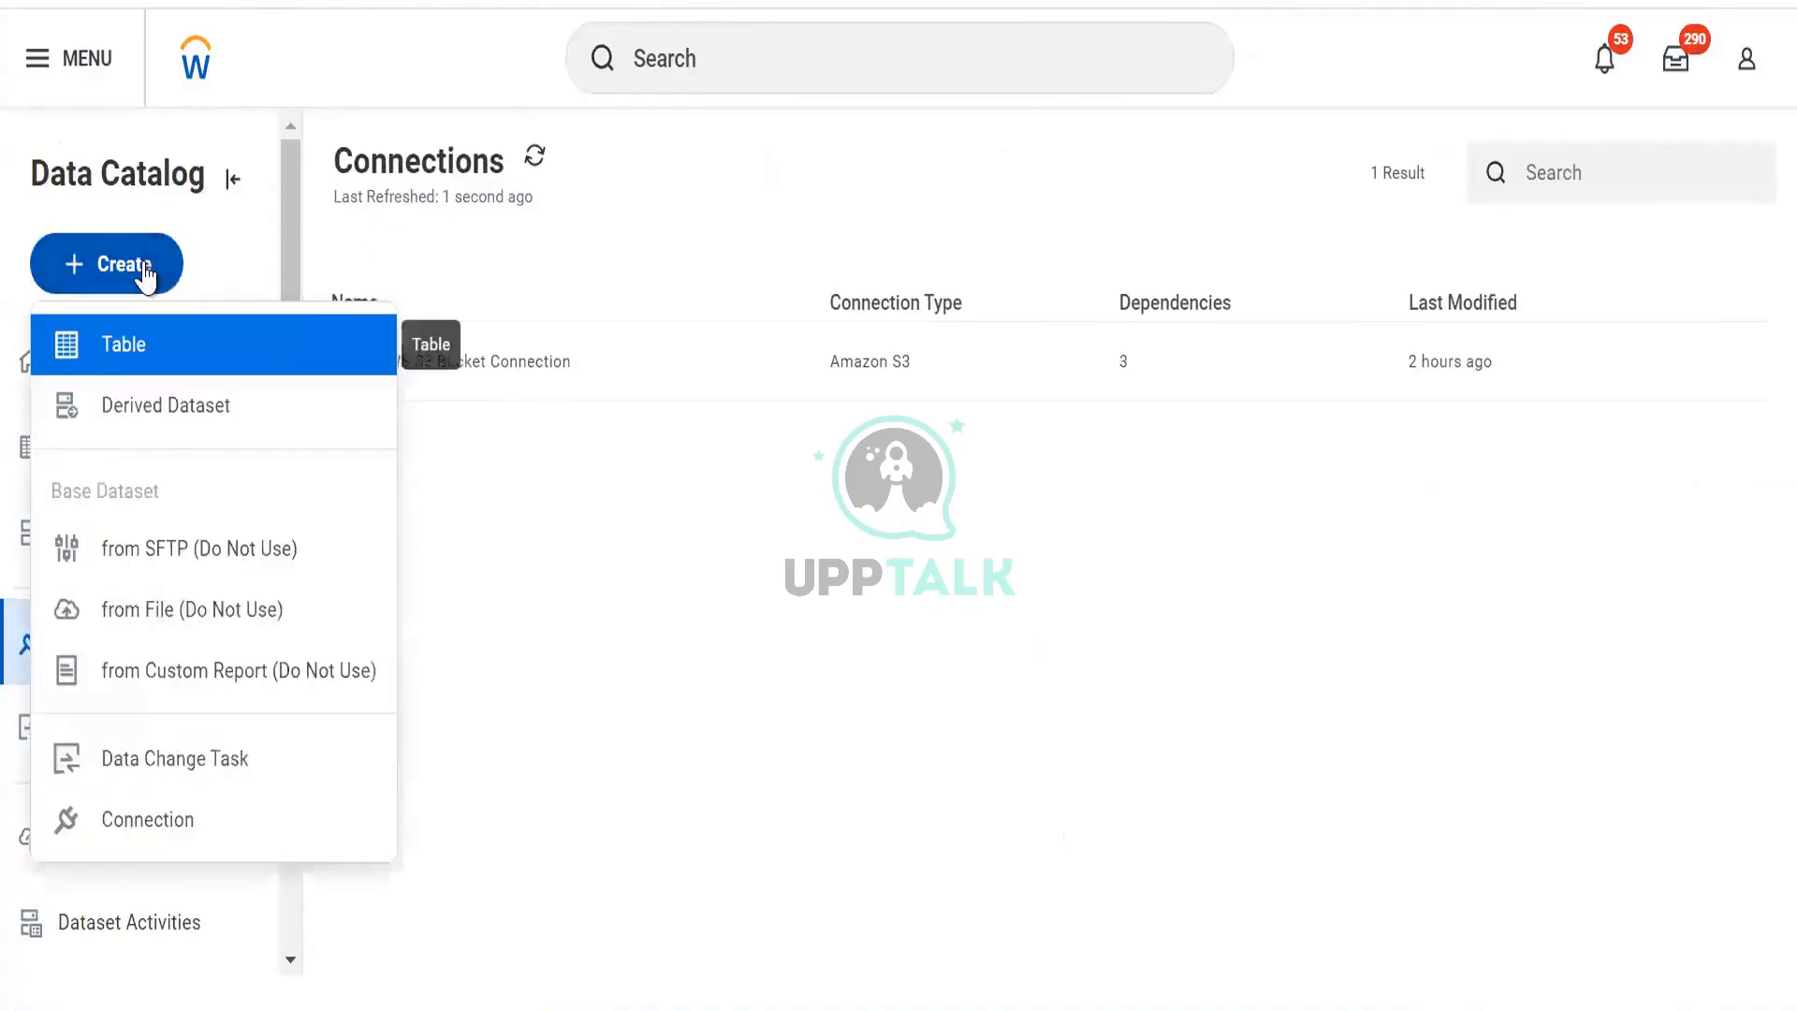
click(150, 820)
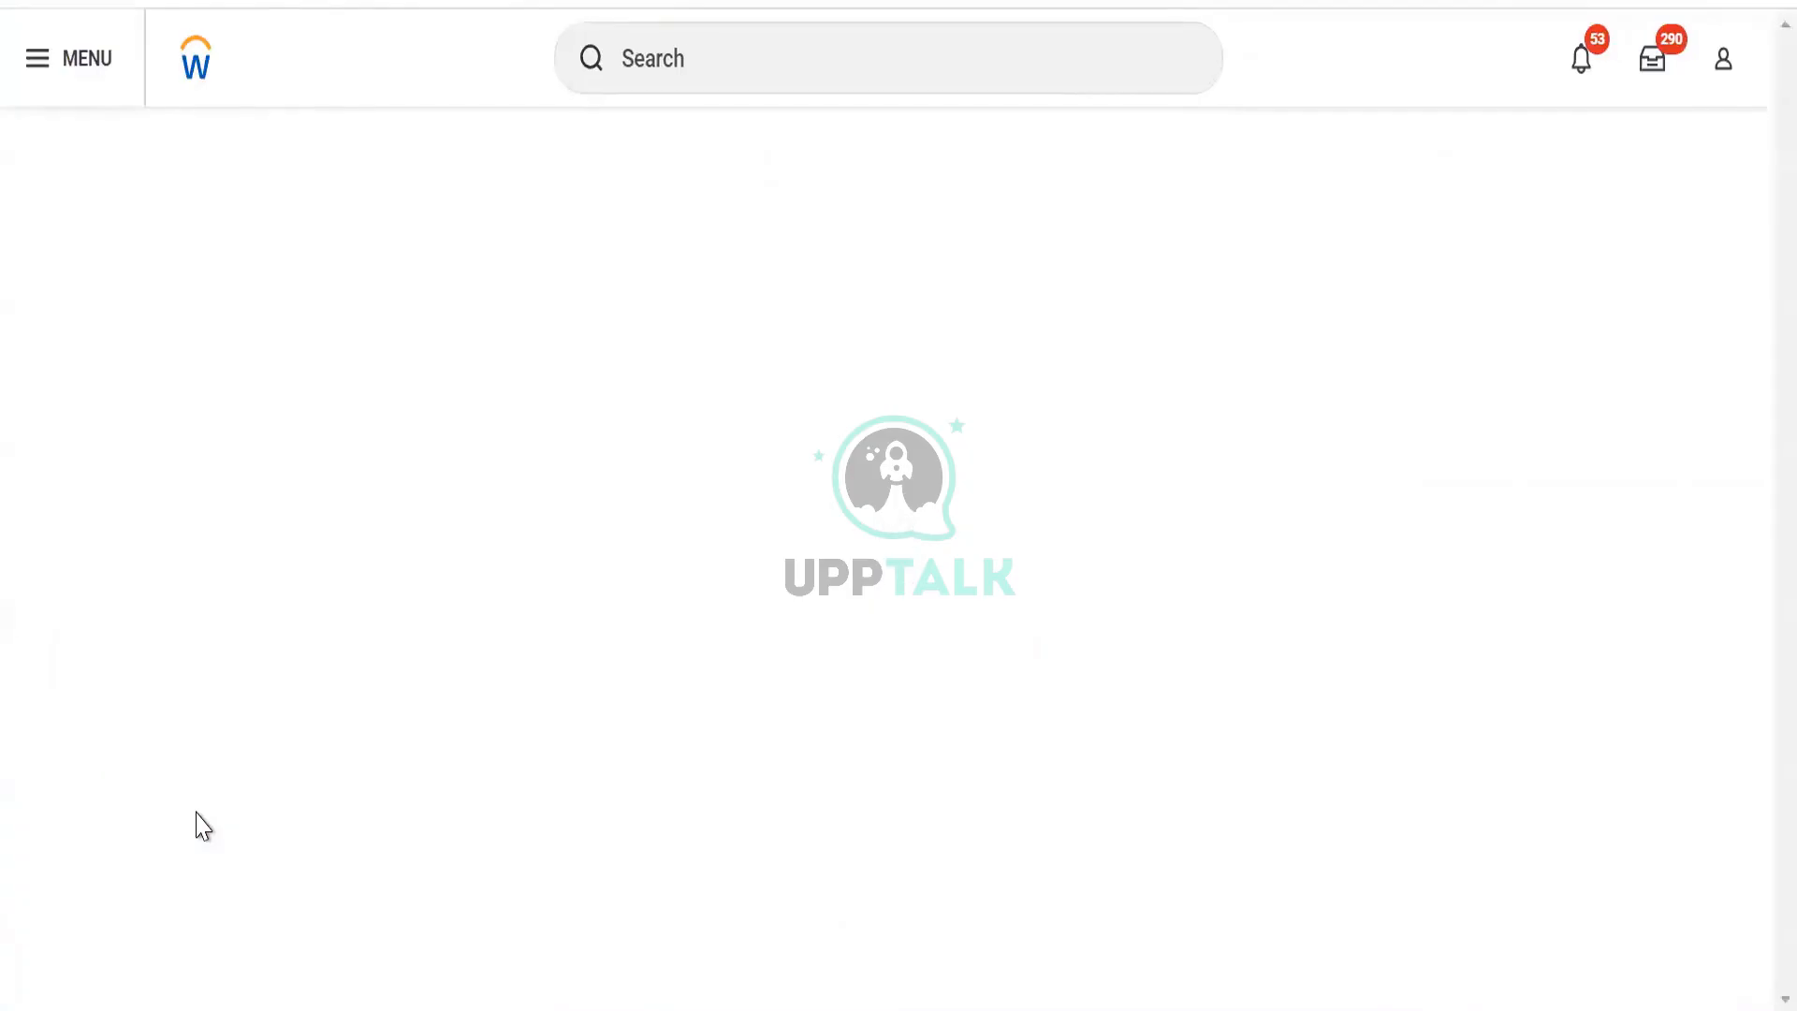
click(161, 461)
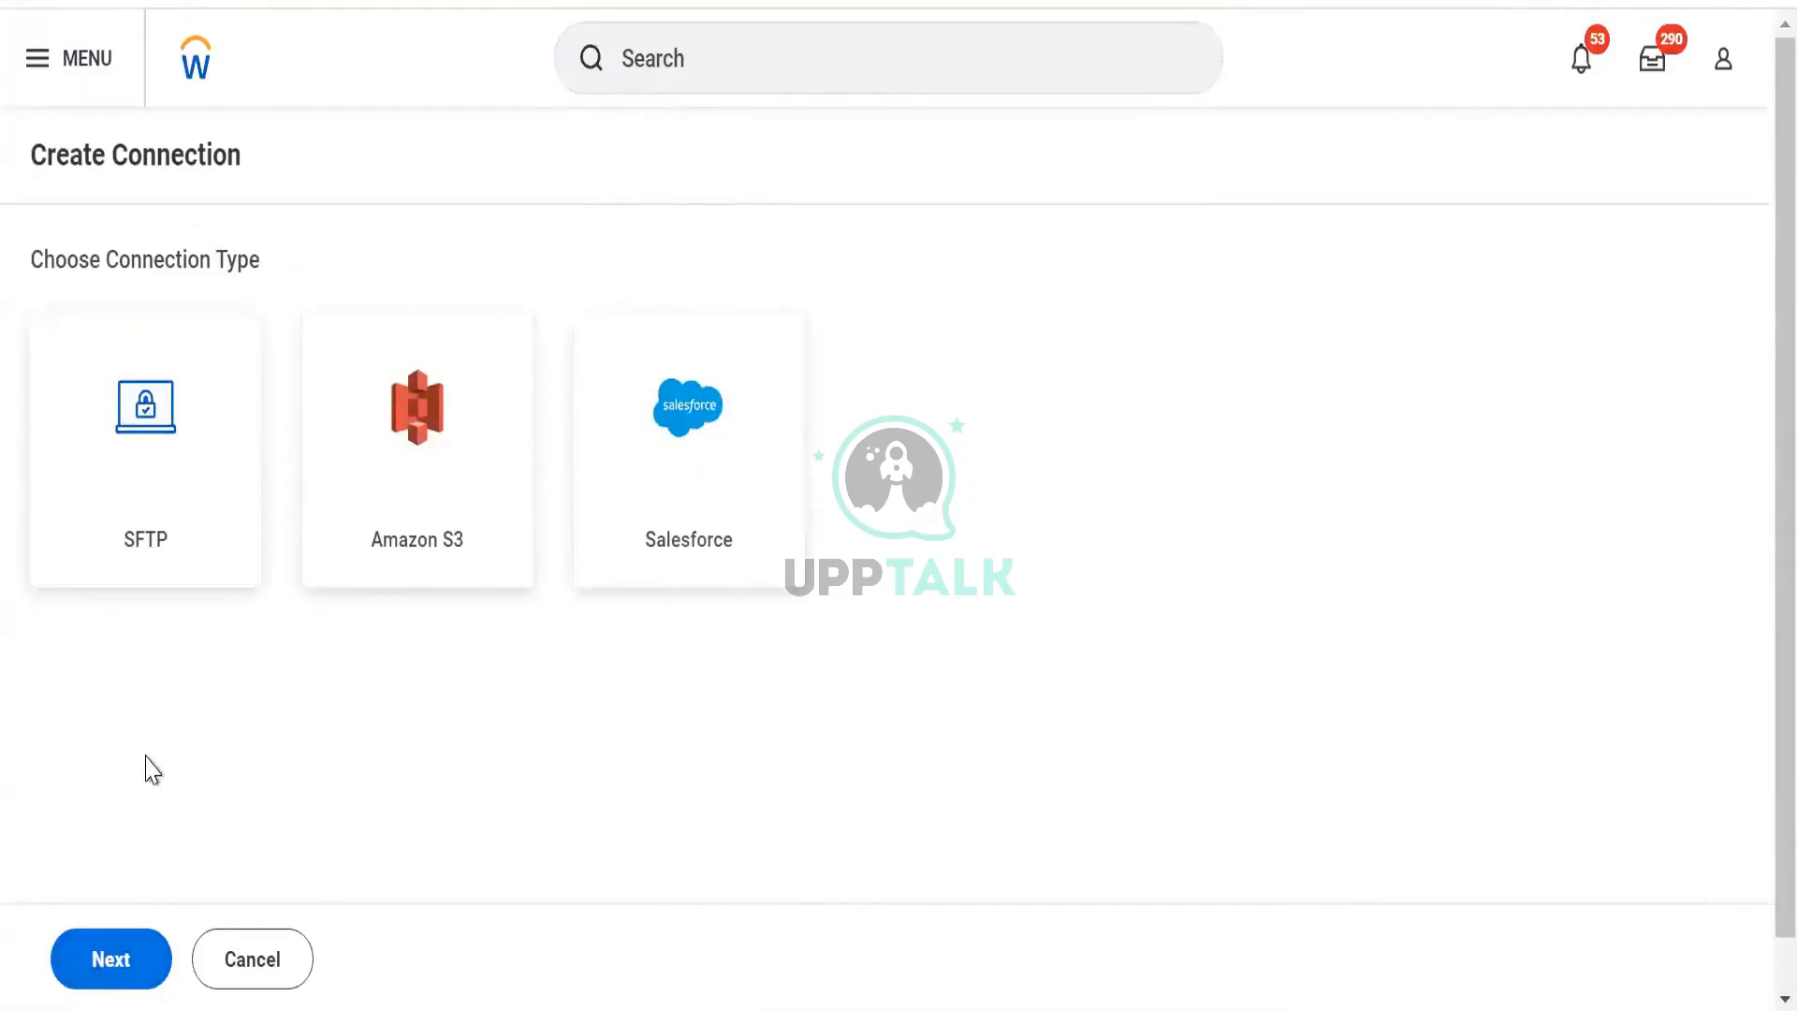
click(163, 408)
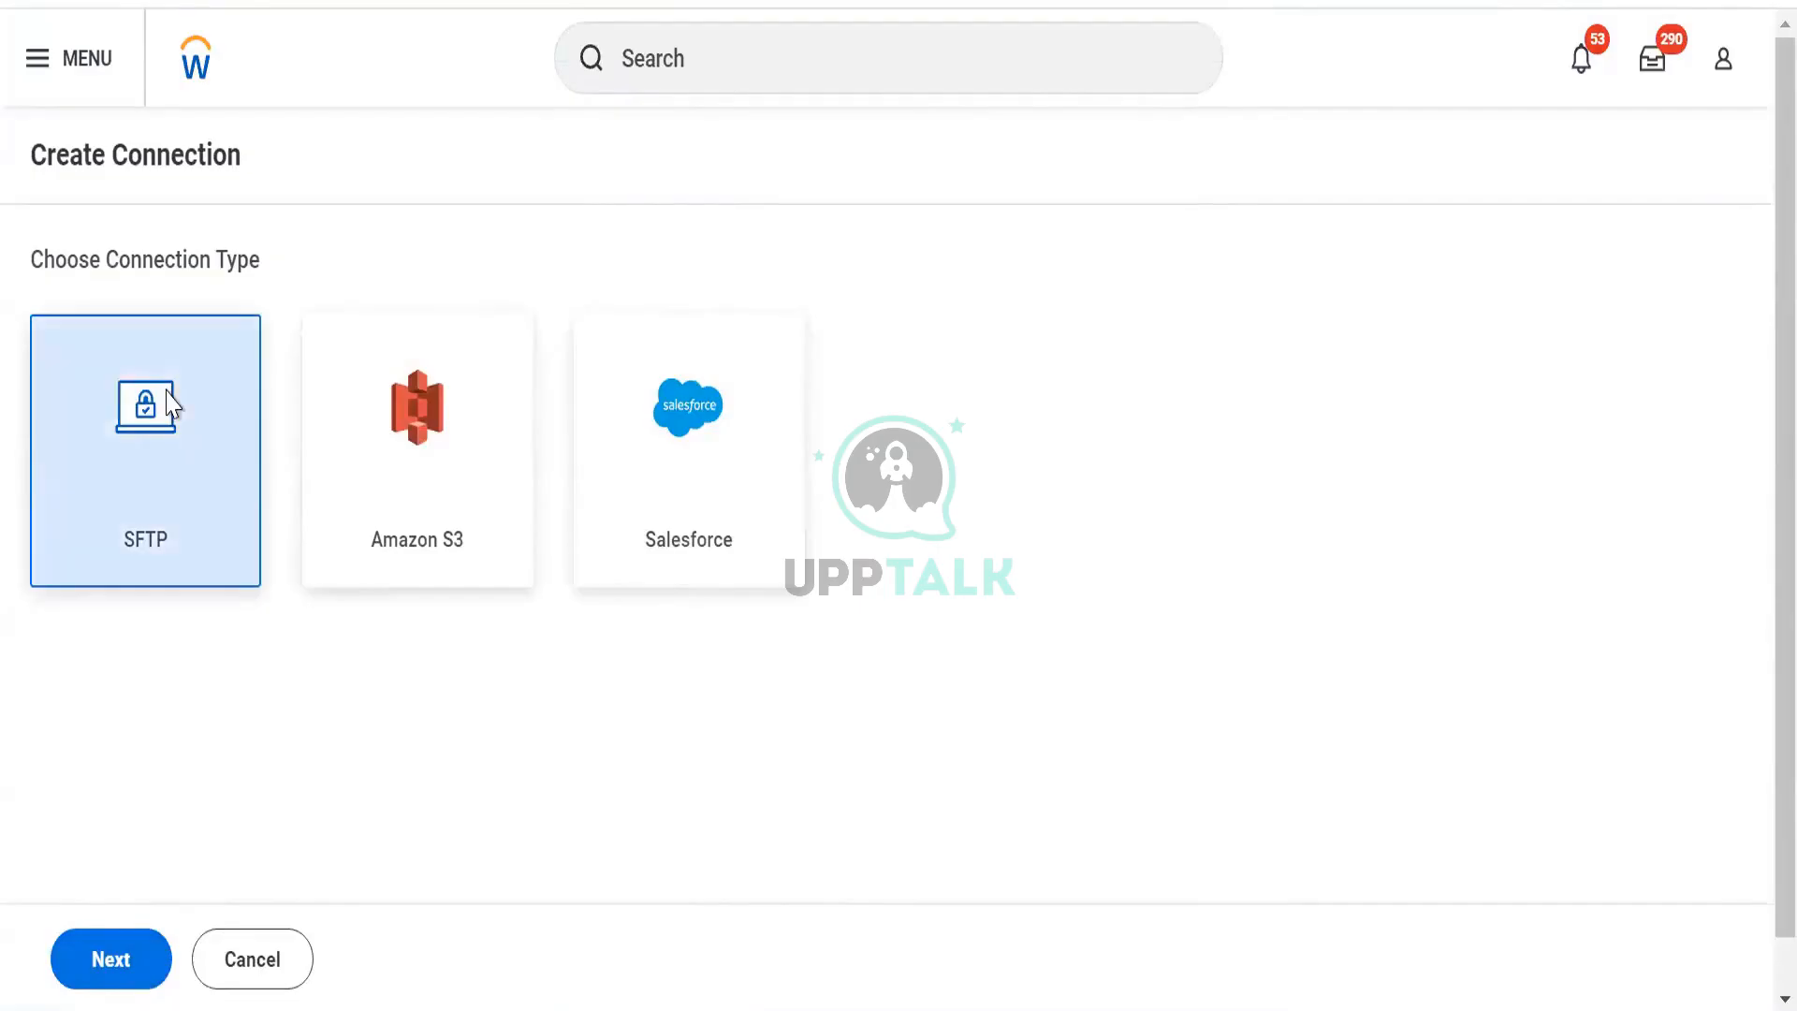
click(118, 969)
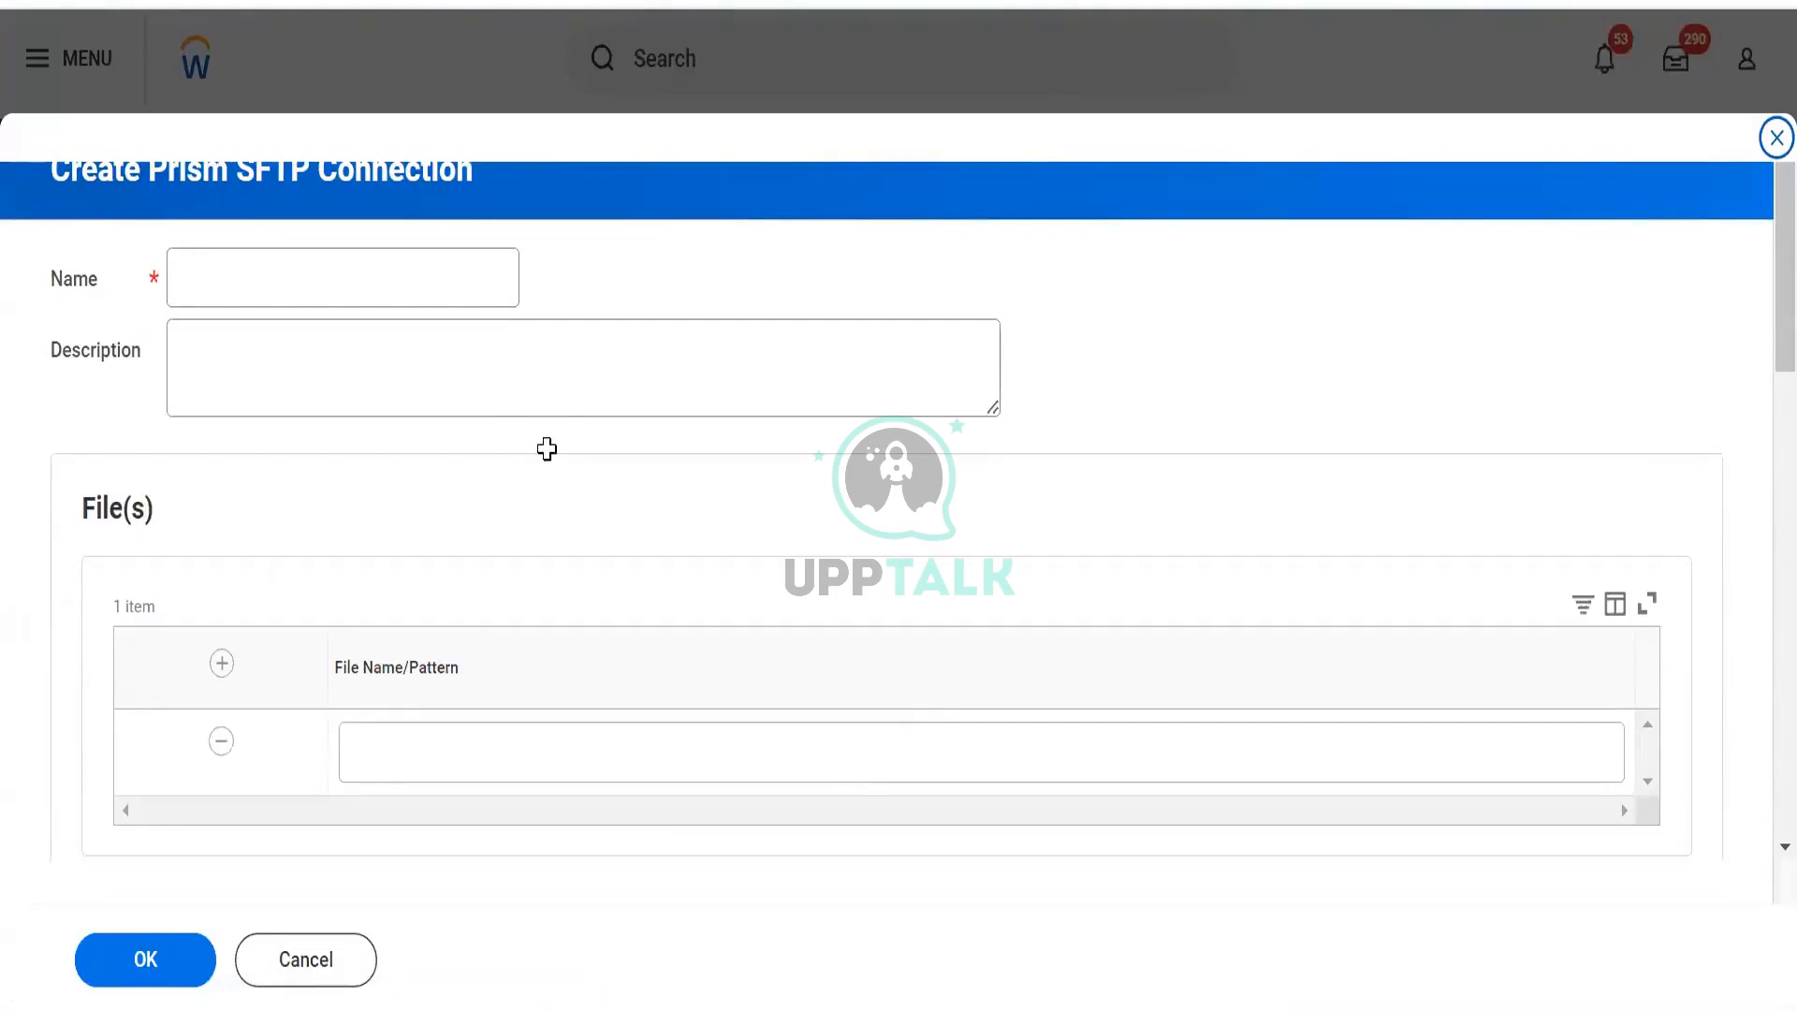
key(alt+Tab)
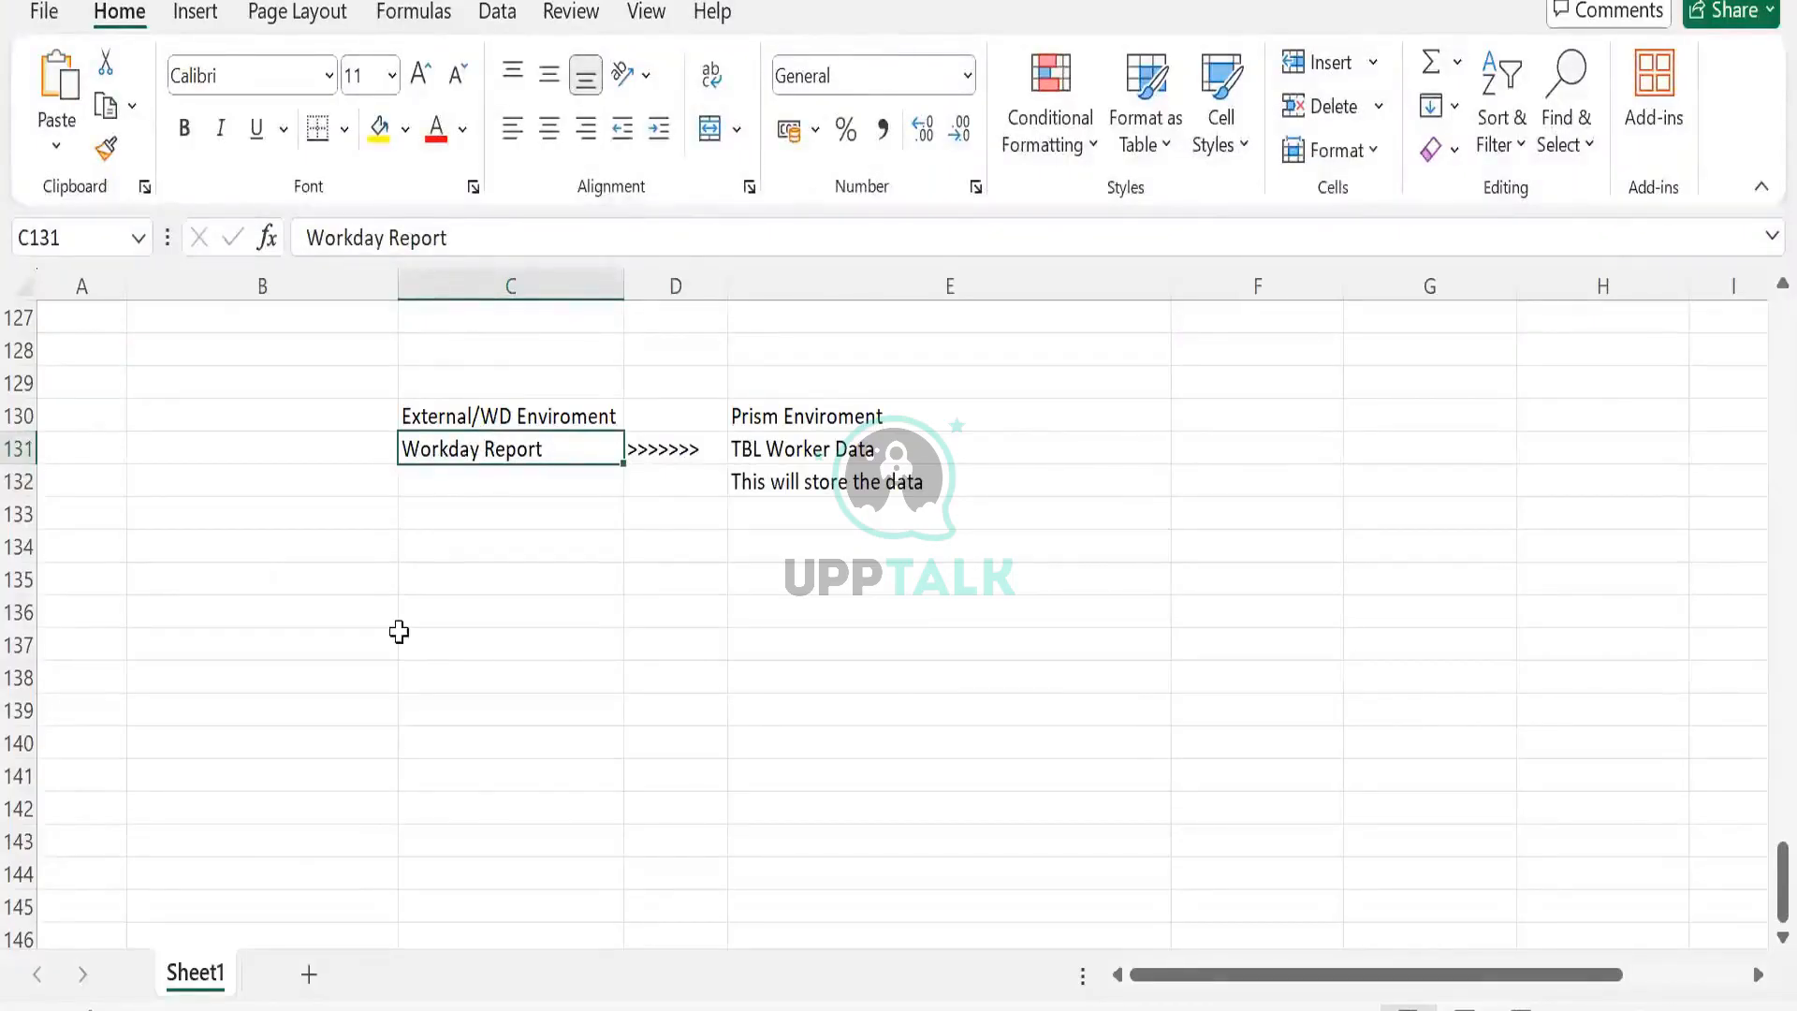
click(440, 569)
click(735, 600)
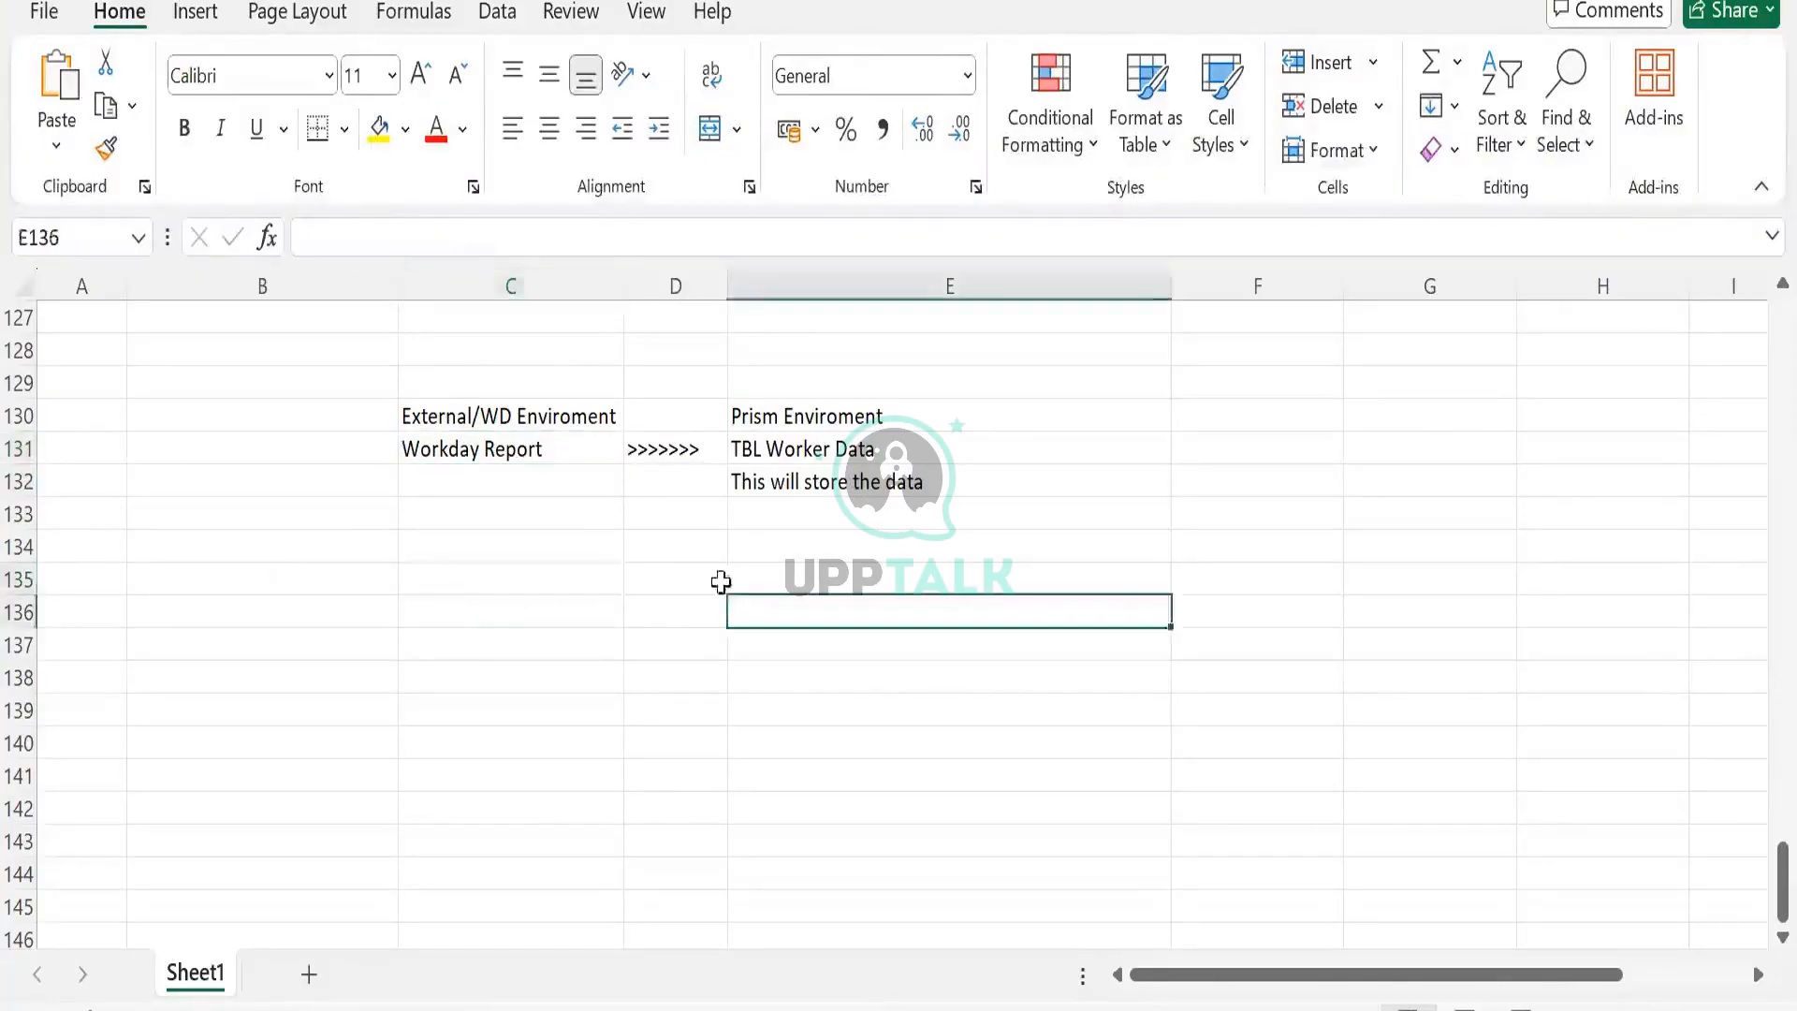
click(686, 577)
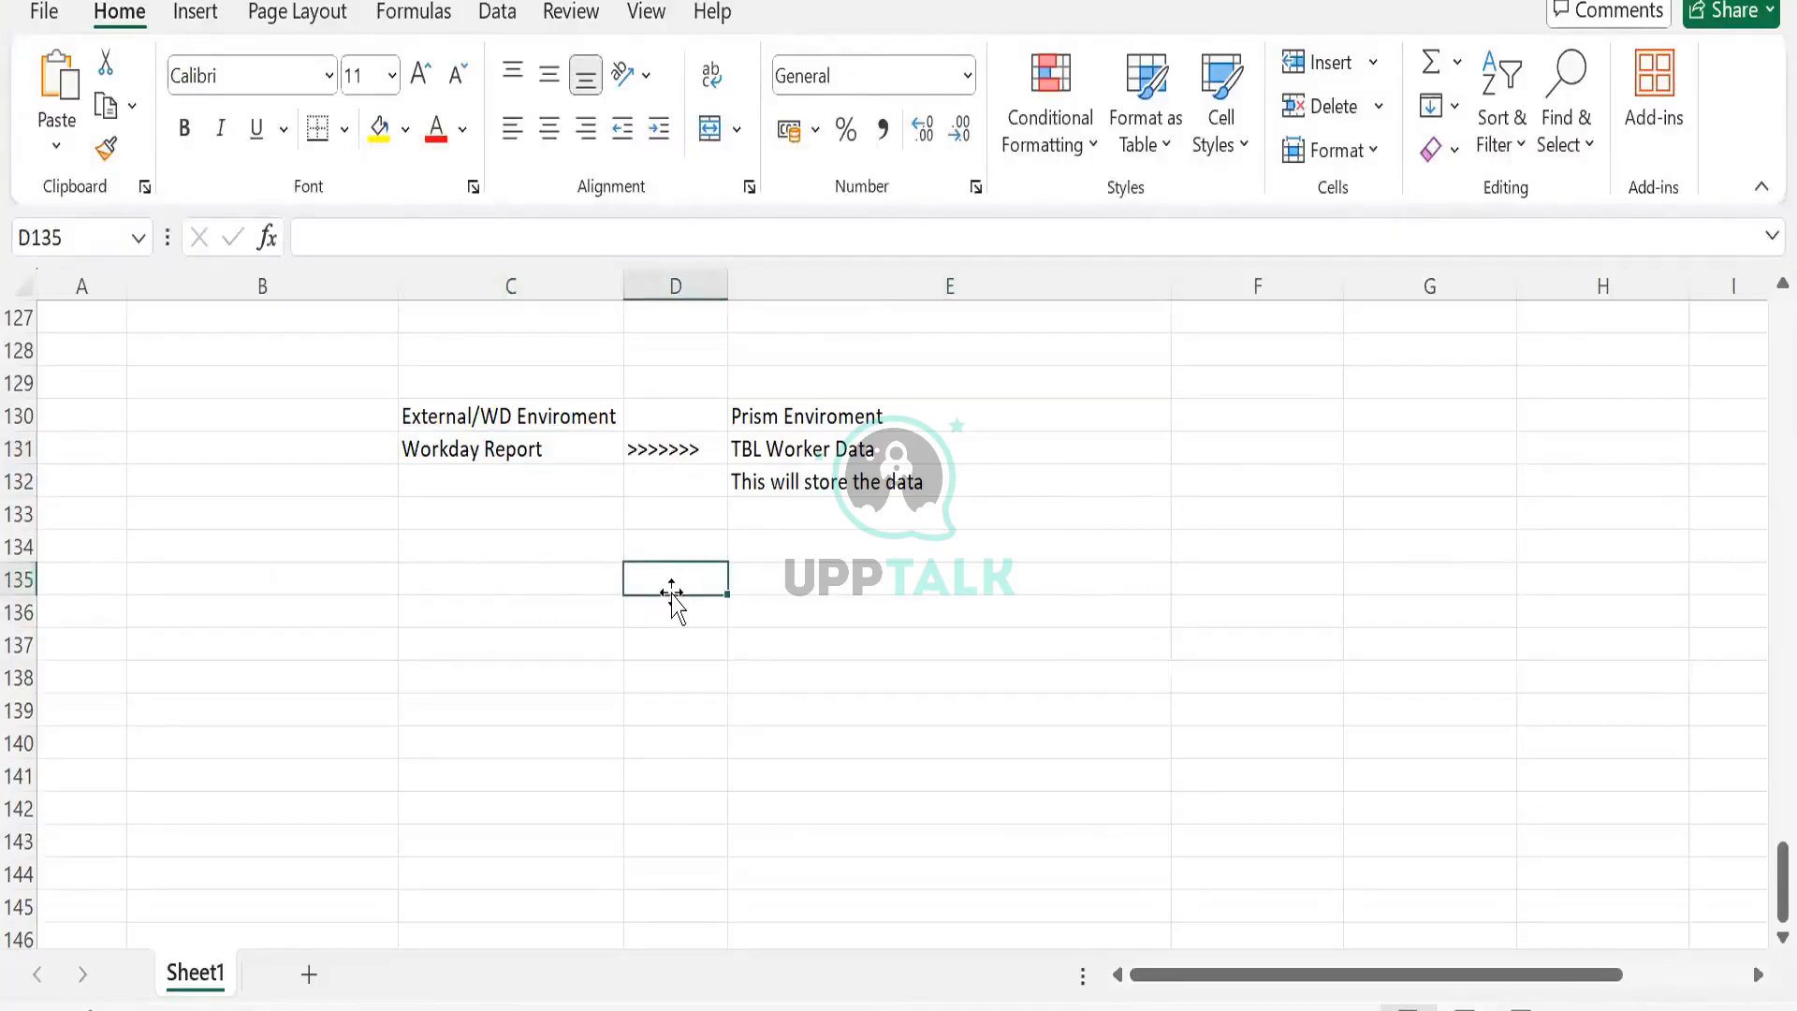
key(Left)
click(671, 593)
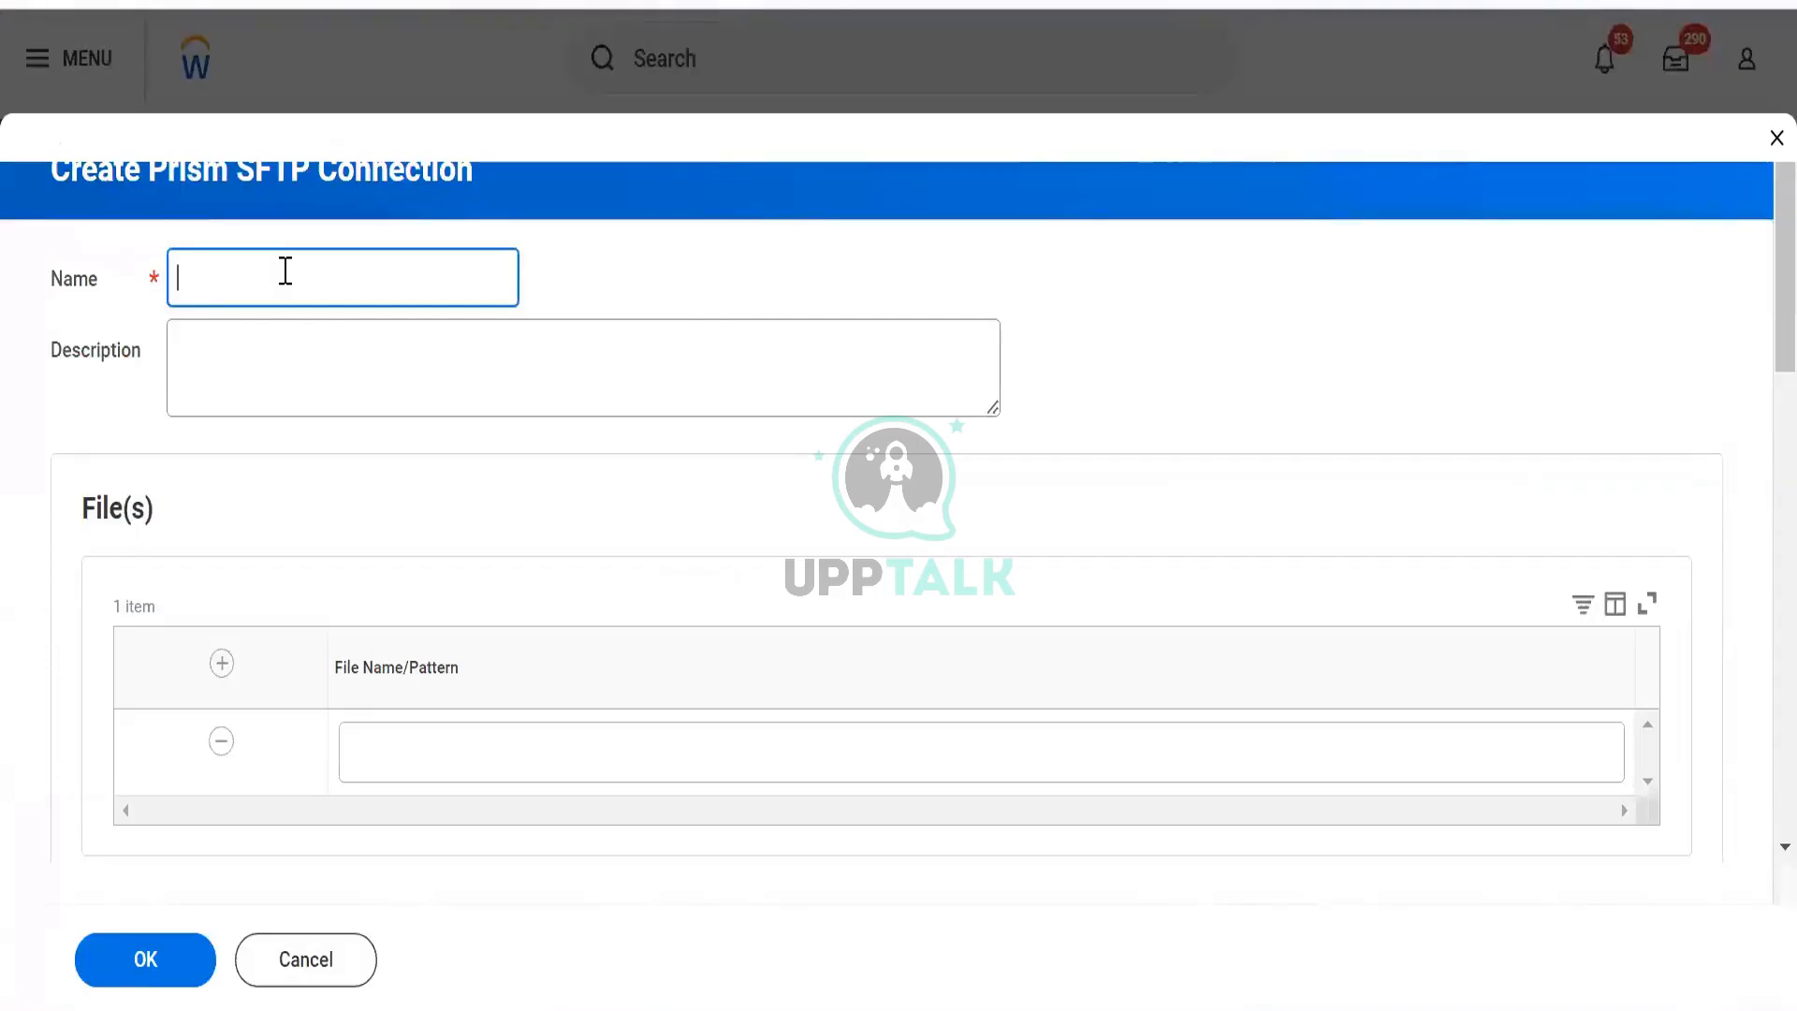
Name the connection 'SAP to WD Load' and move down to the File Name/Pattern field.
text(SAP)
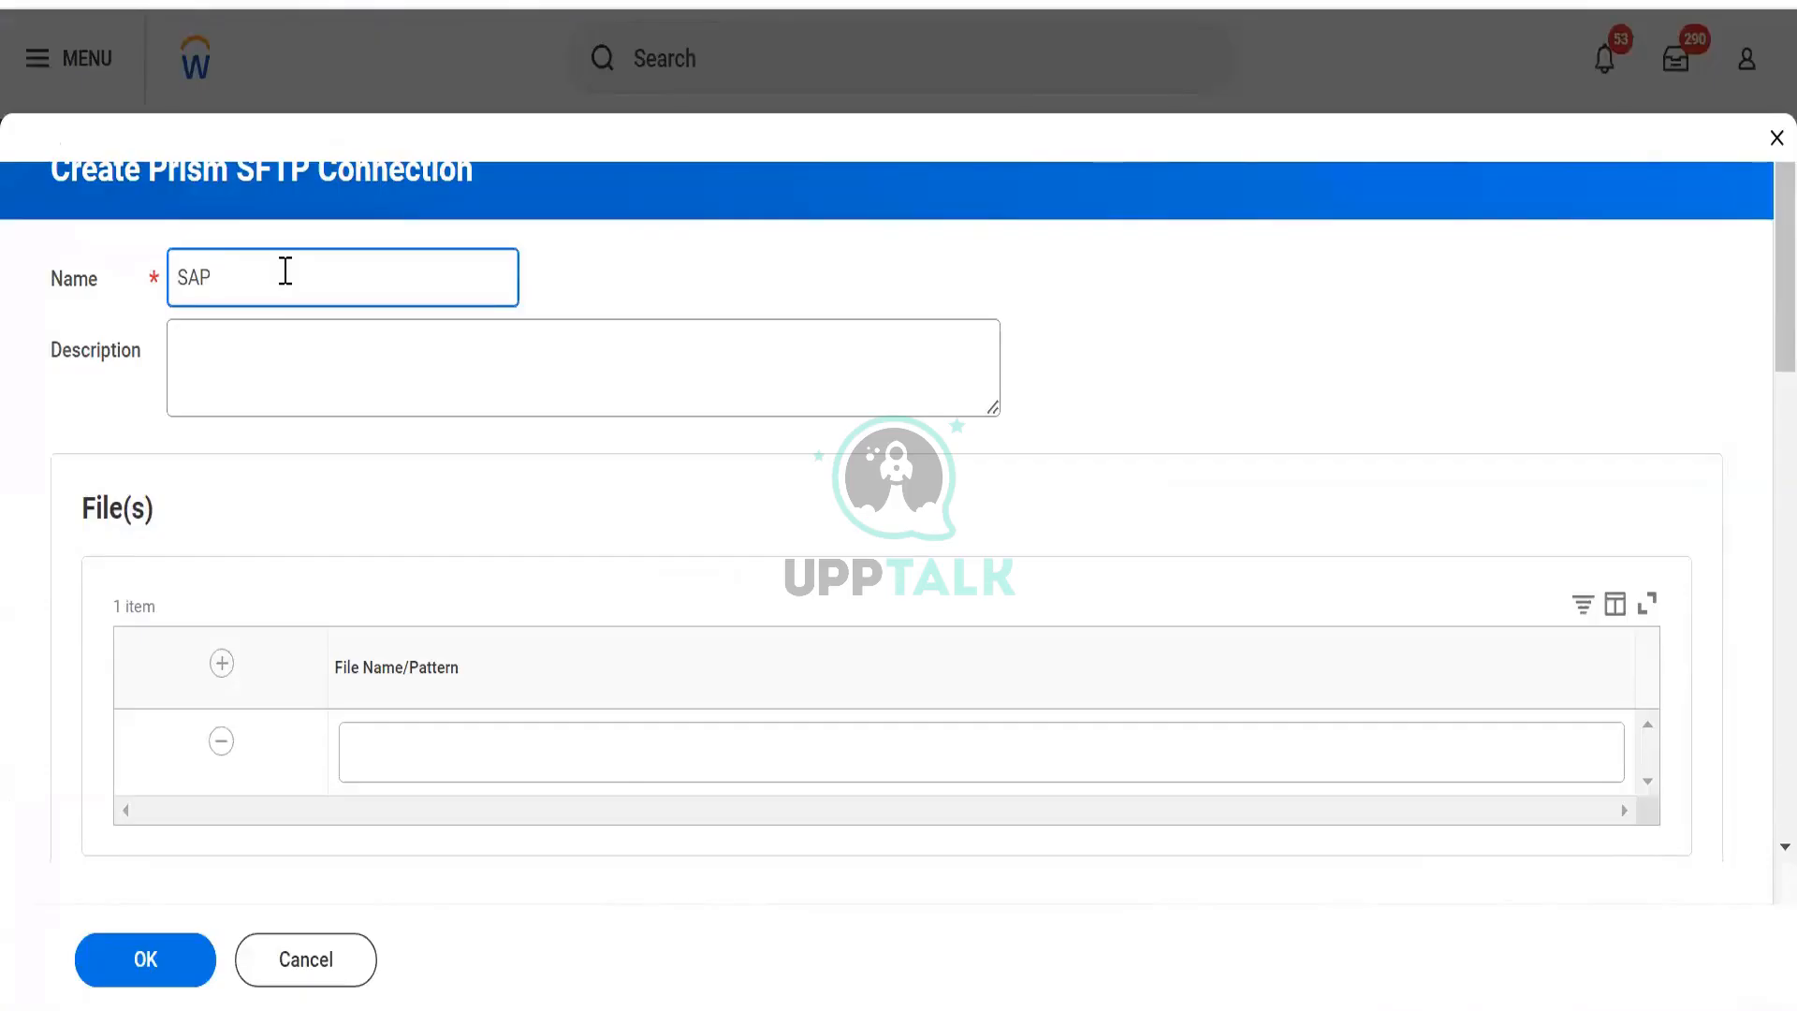
text(to WD Load)
scroll(337, 457, down, 5)
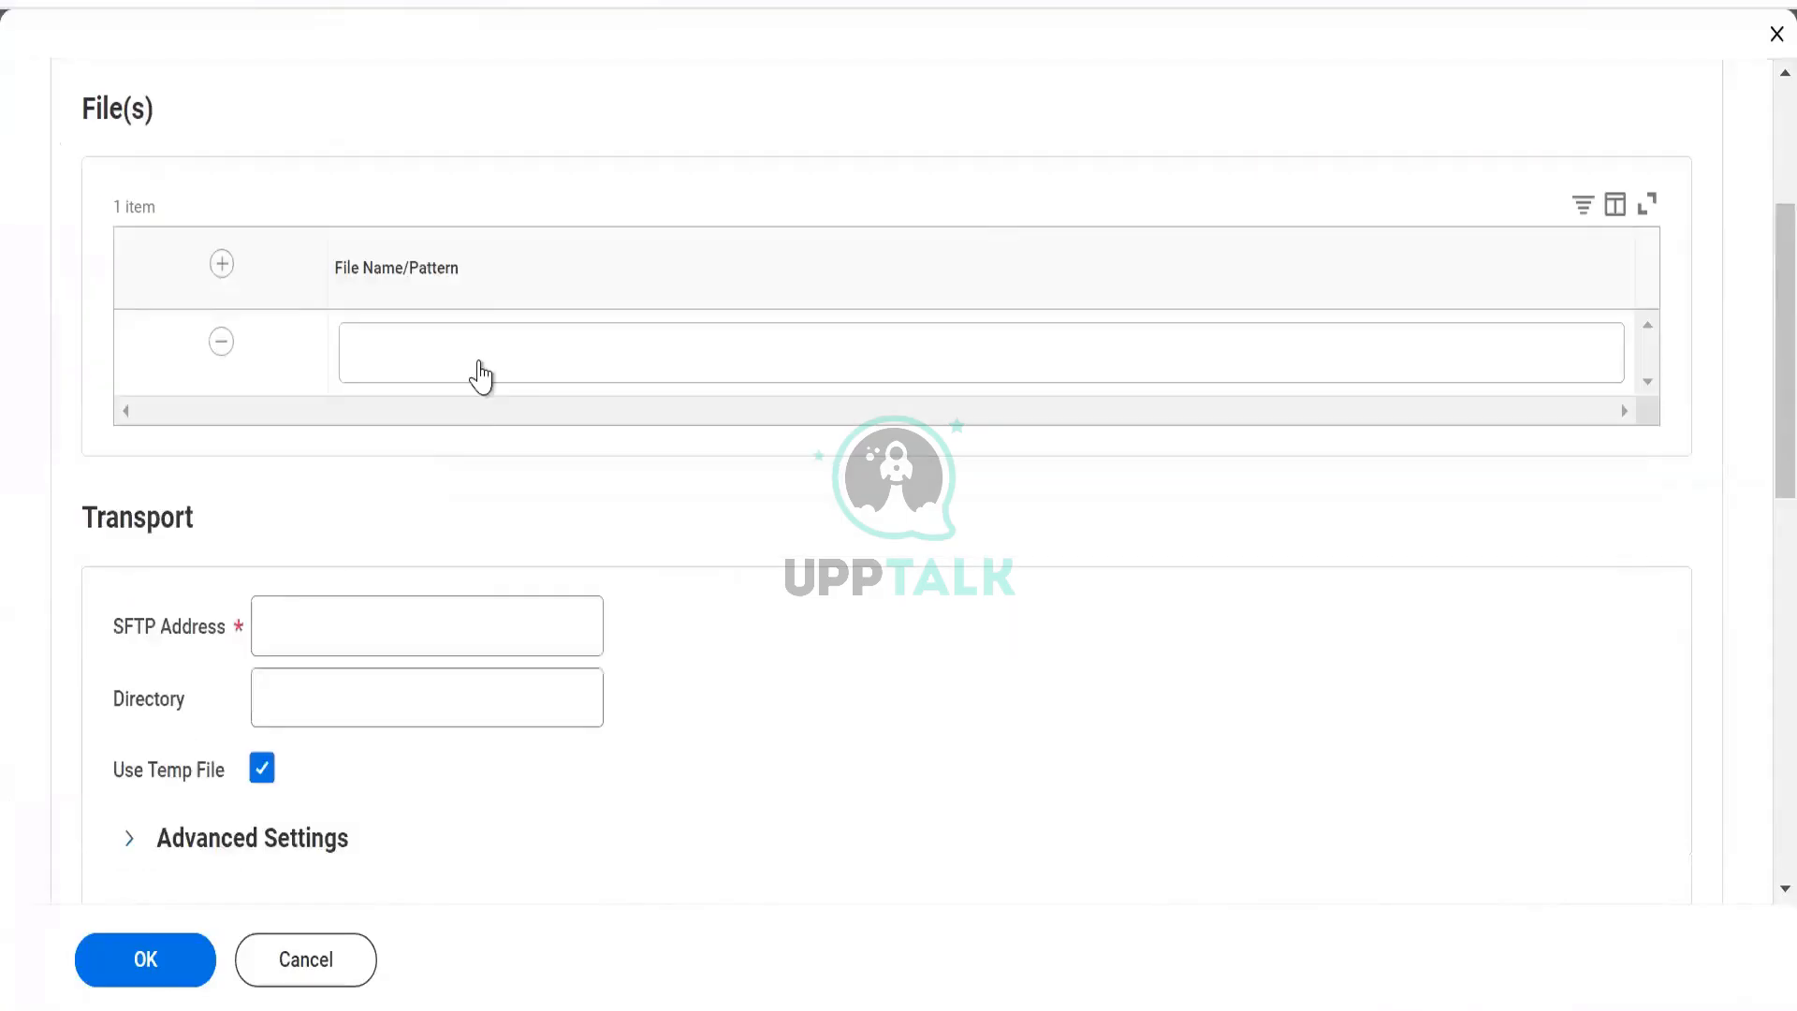
click(480, 358)
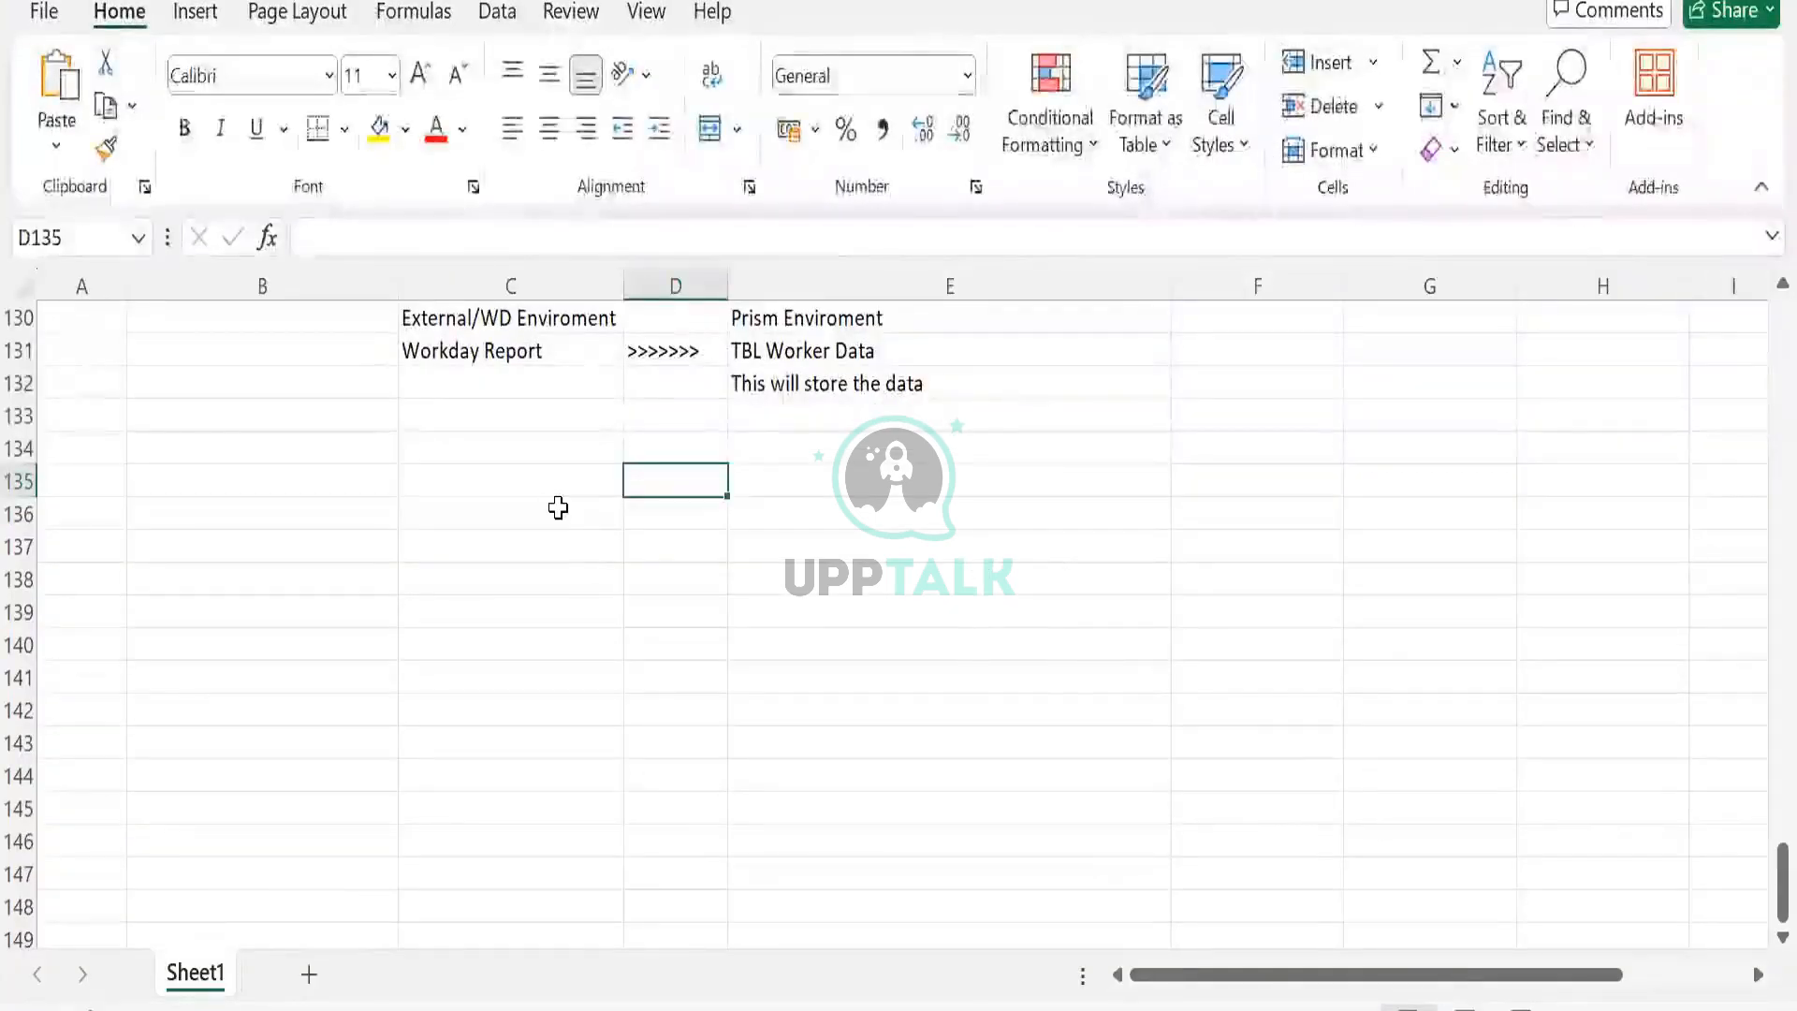
Enter SFTP in C135 with 'Secure file transfer protocol' beside it in D135.
click(542, 484)
text(SFTP)
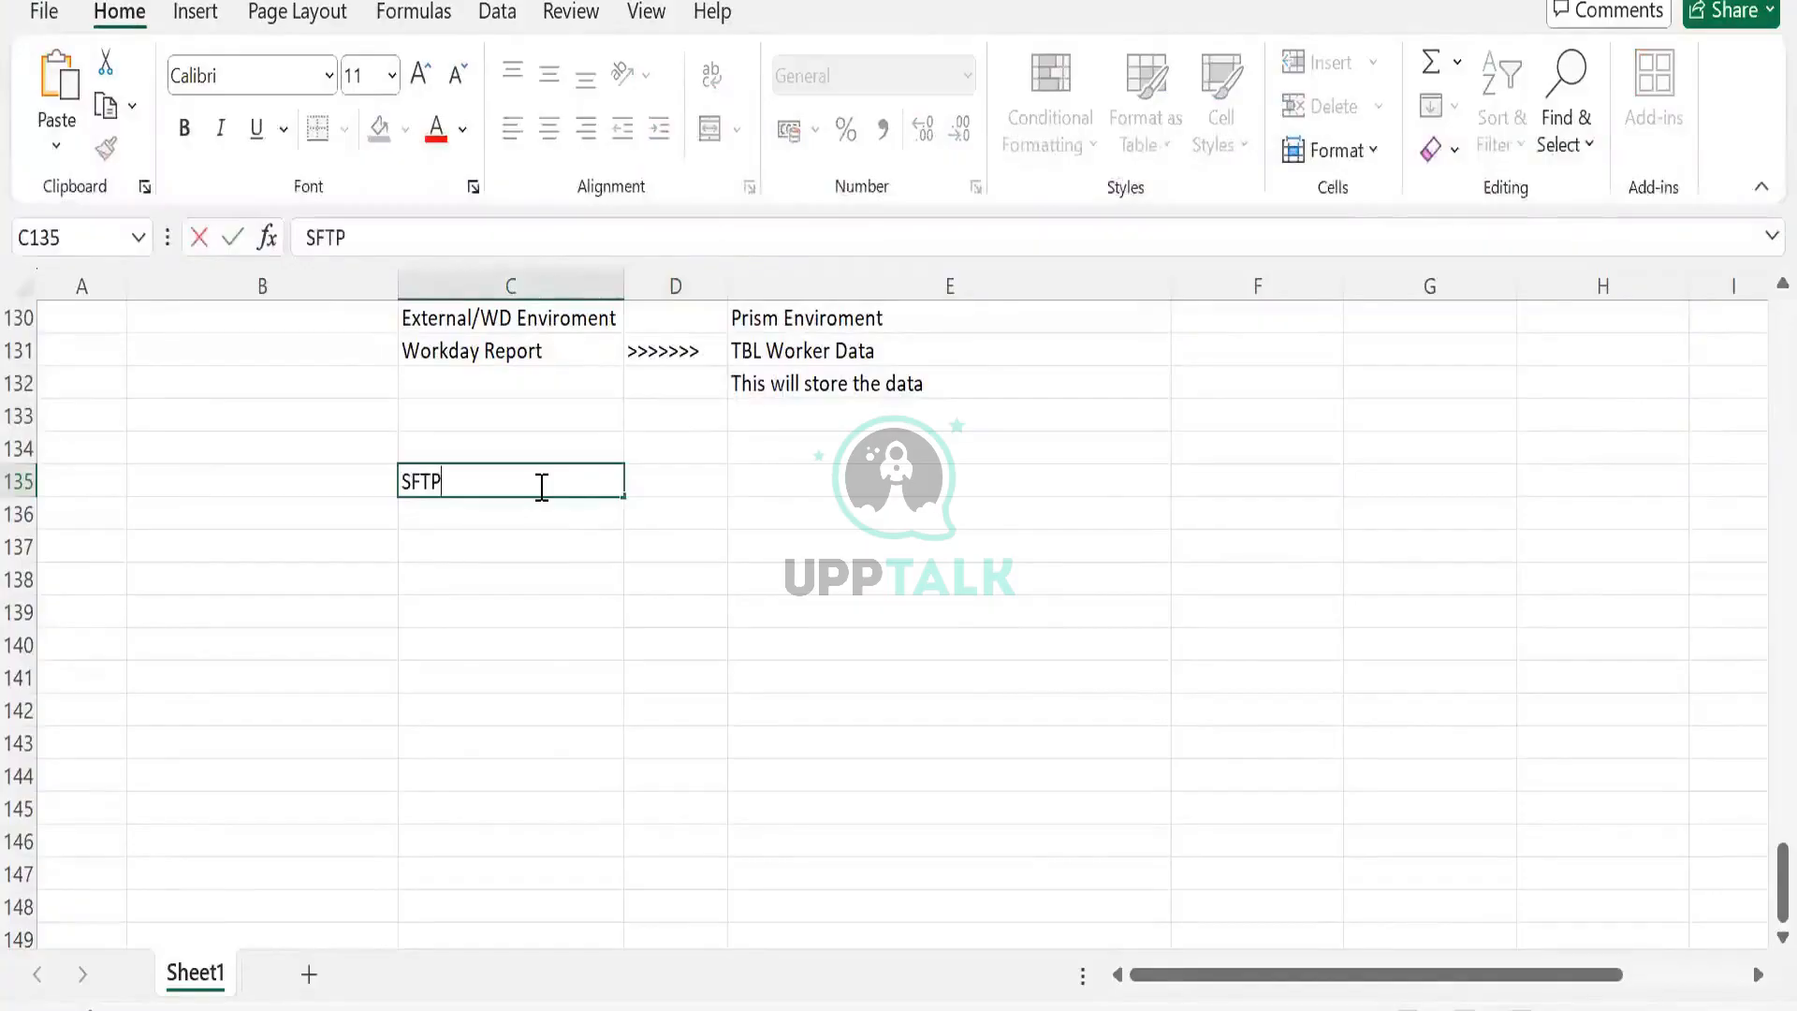
key(Tab)
text(Secu)
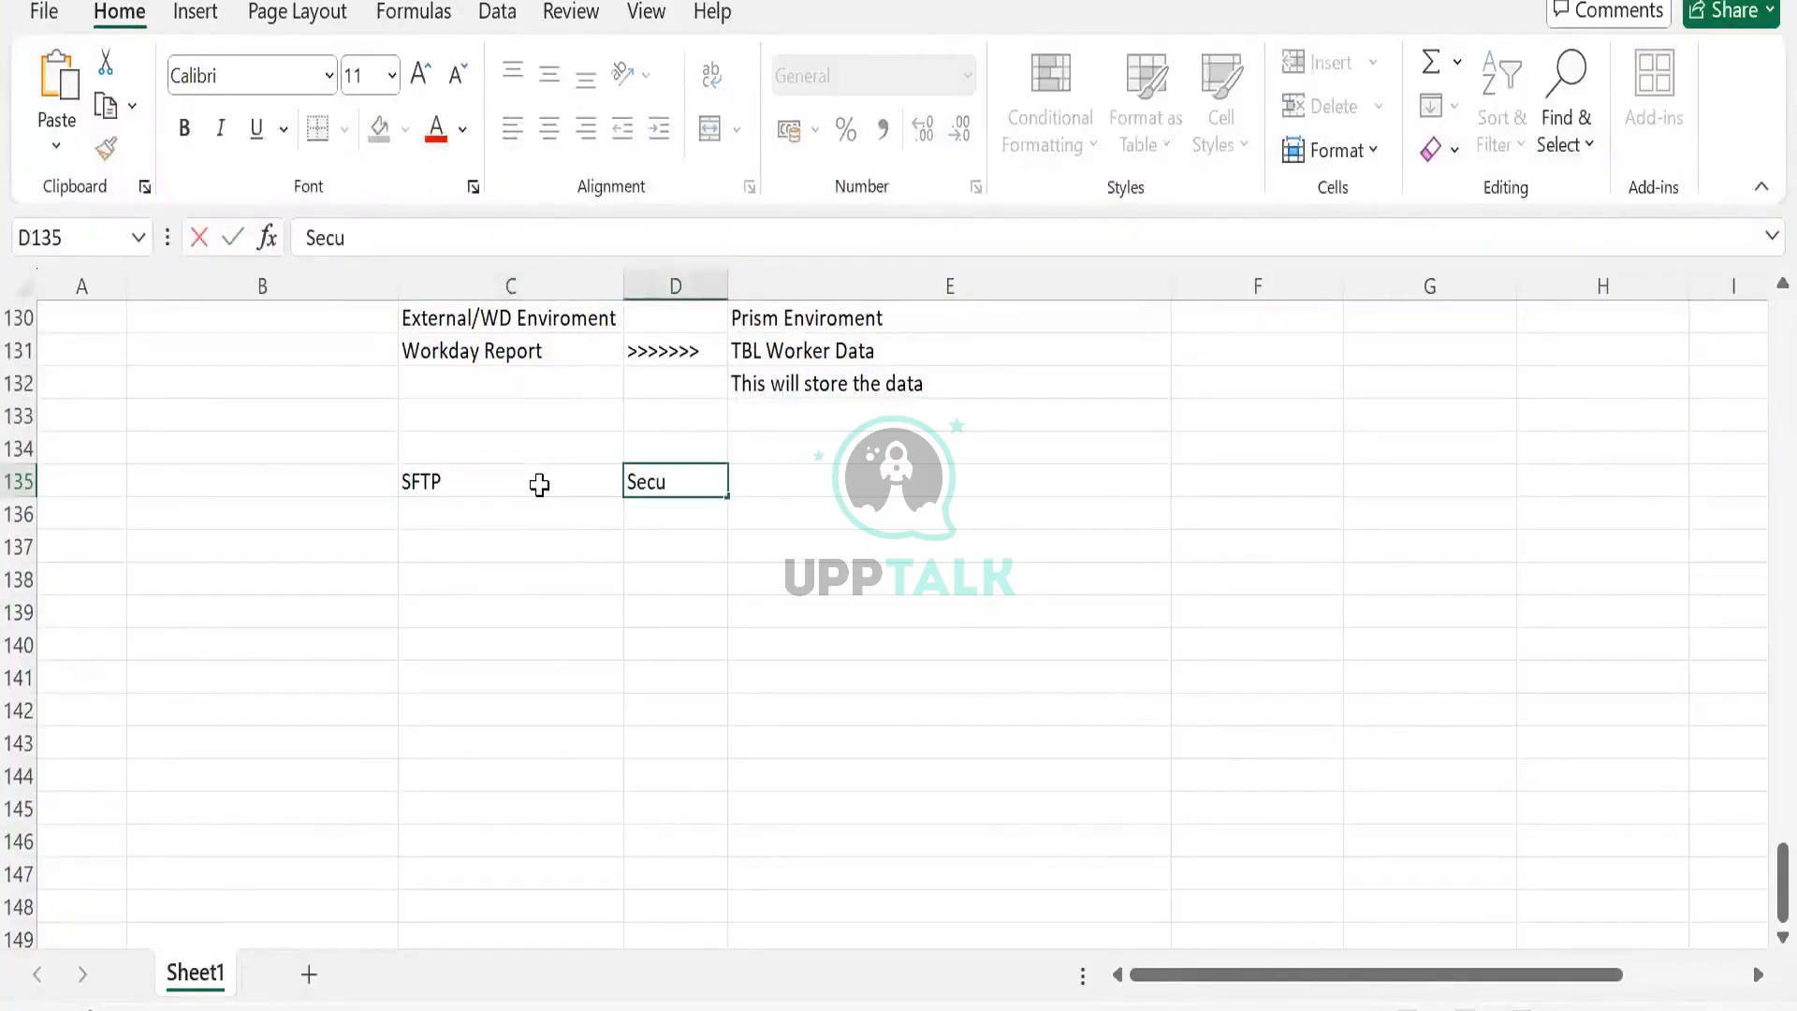
text(re file transfer prot)
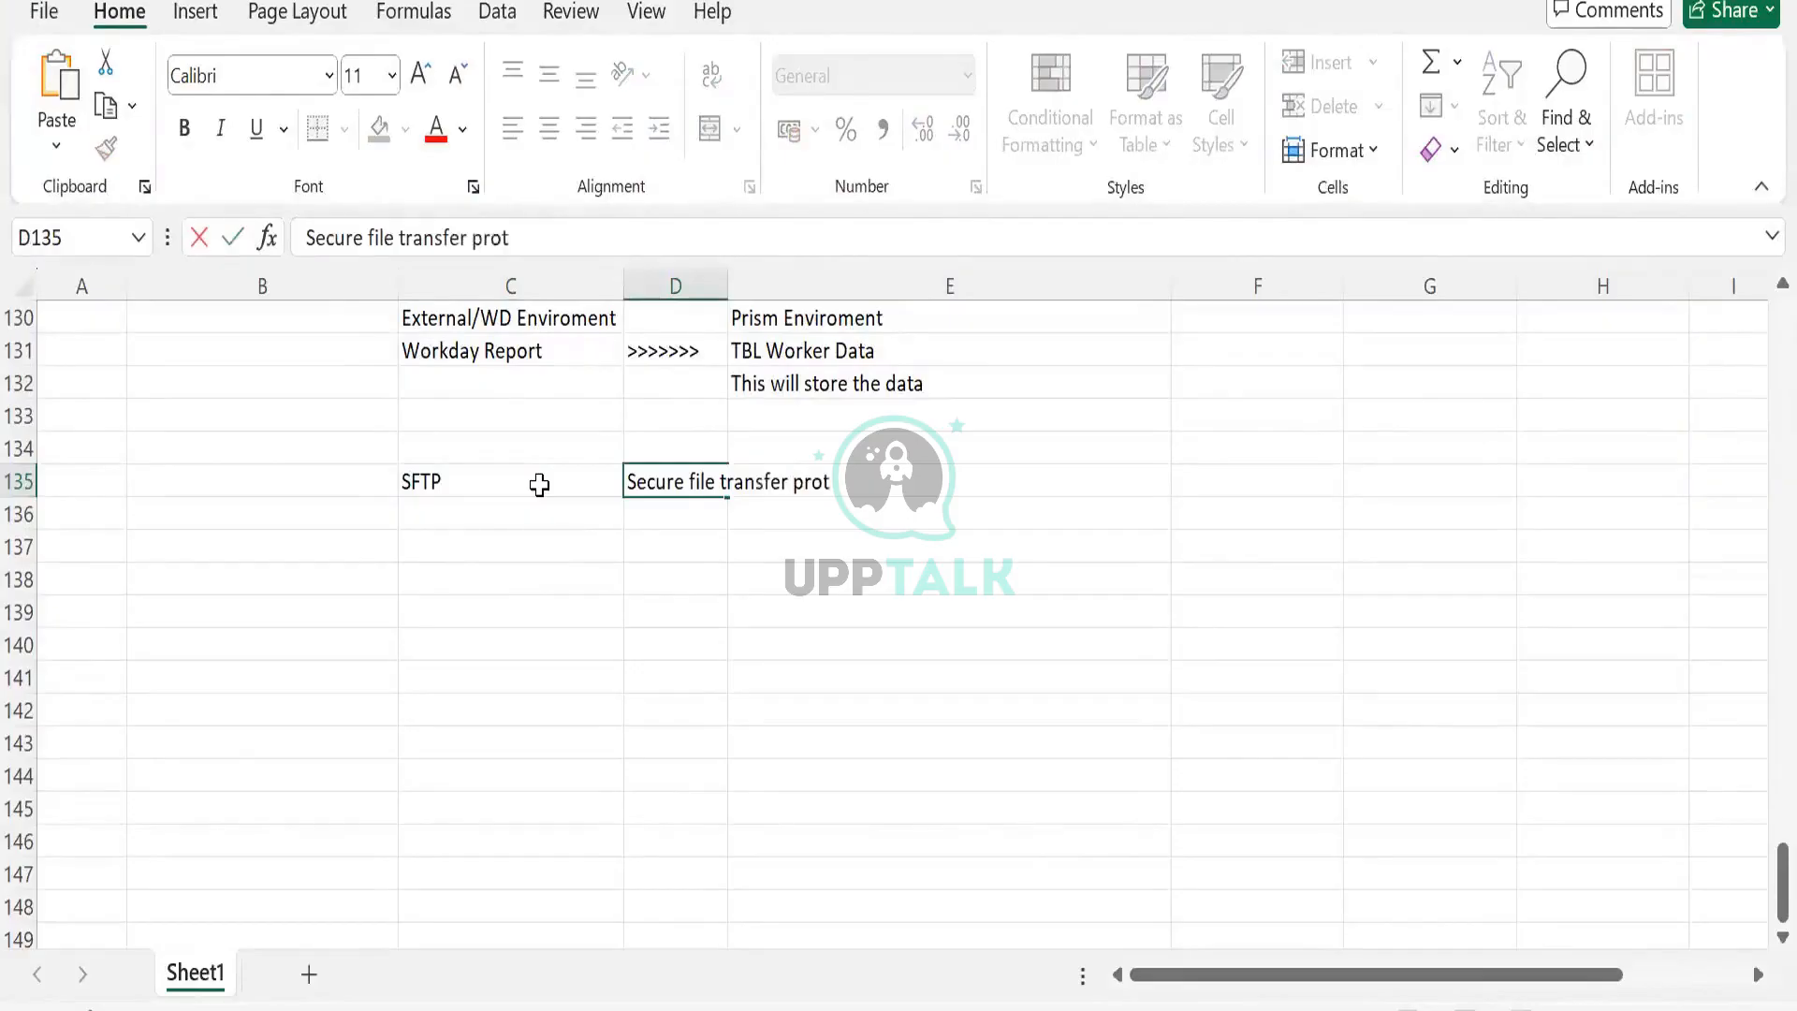
text(ocol)
key(Return)
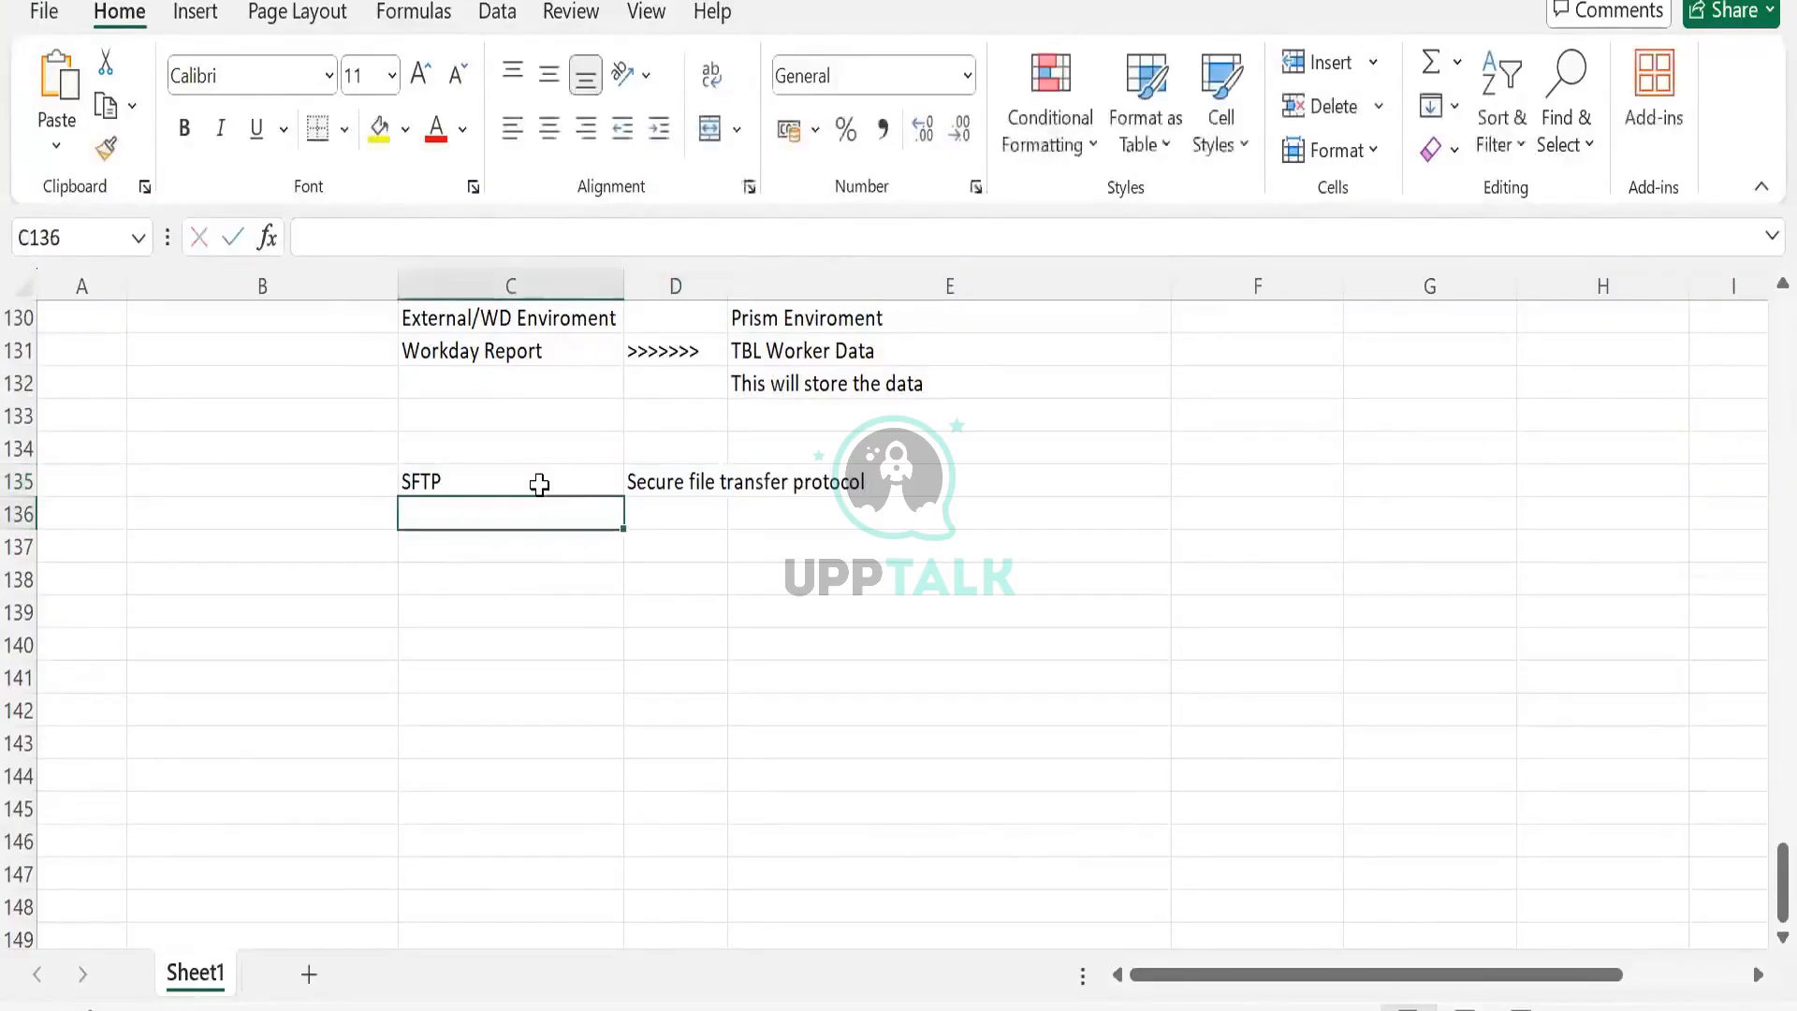
click(539, 483)
click(648, 488)
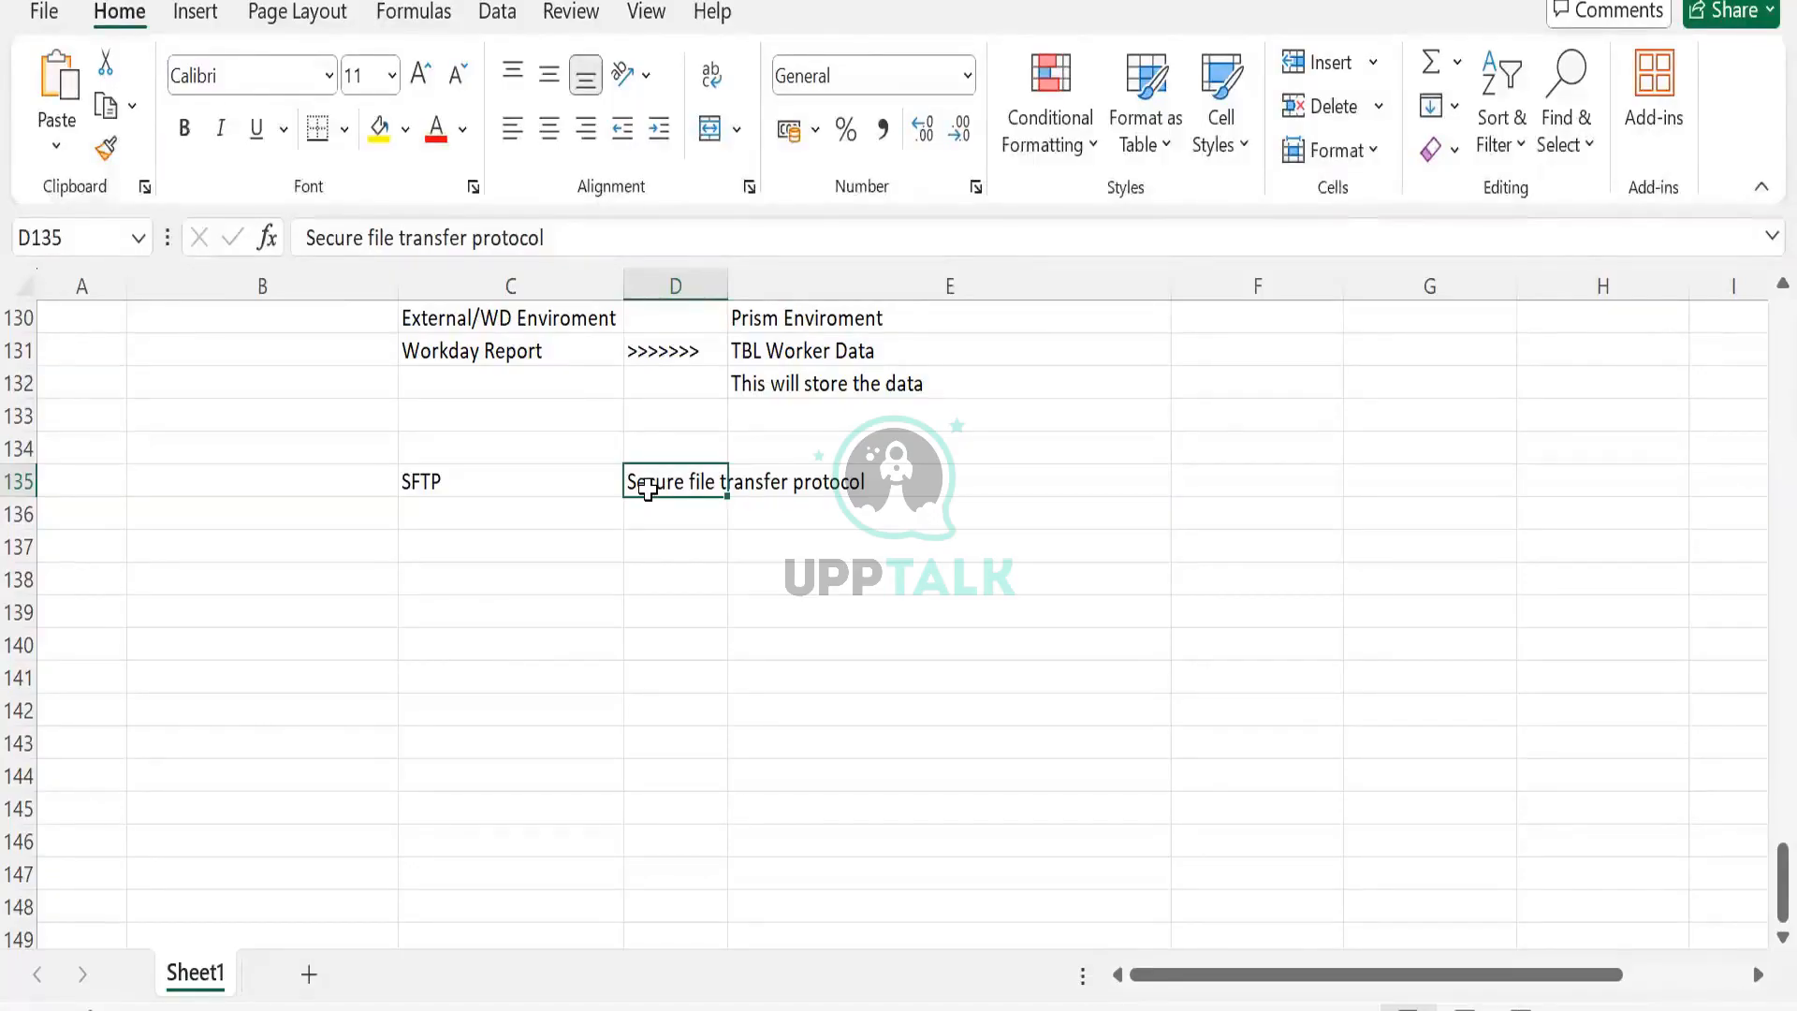
Enter Sys1 in C138 and Sys2 in E138, with SAP in C139 and WD in E139.
click(617, 580)
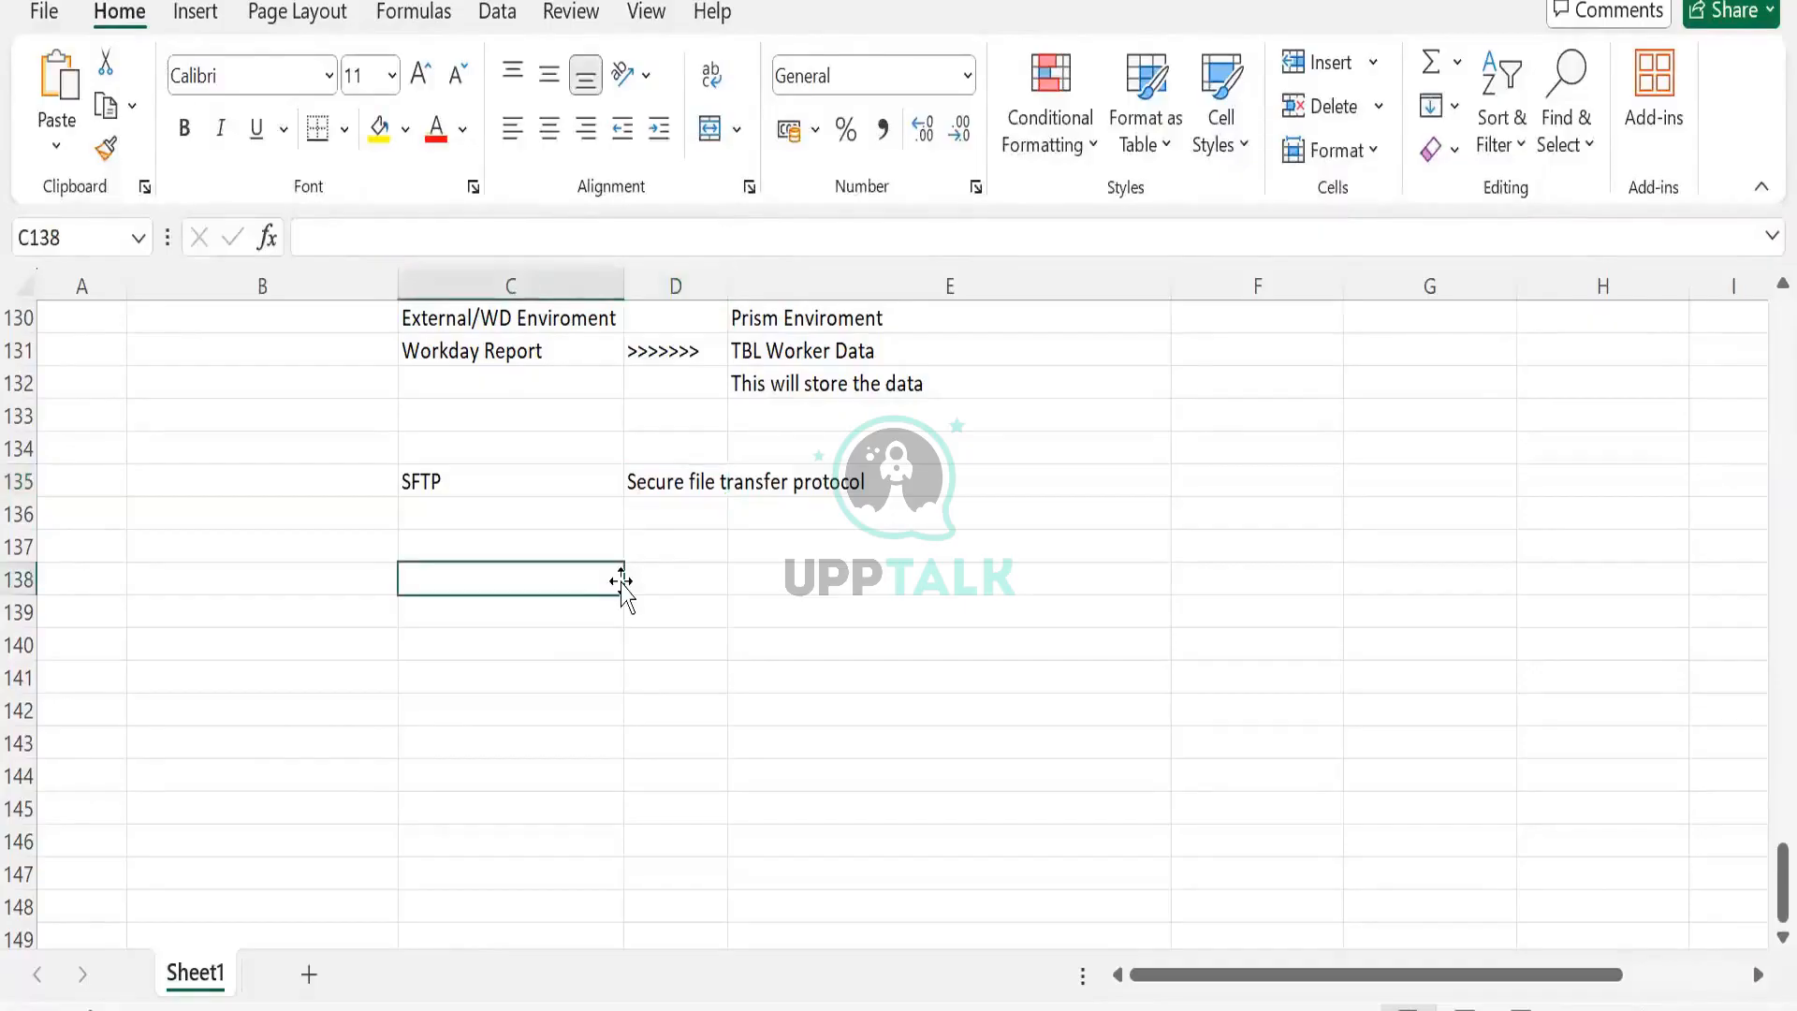
text(Filer)
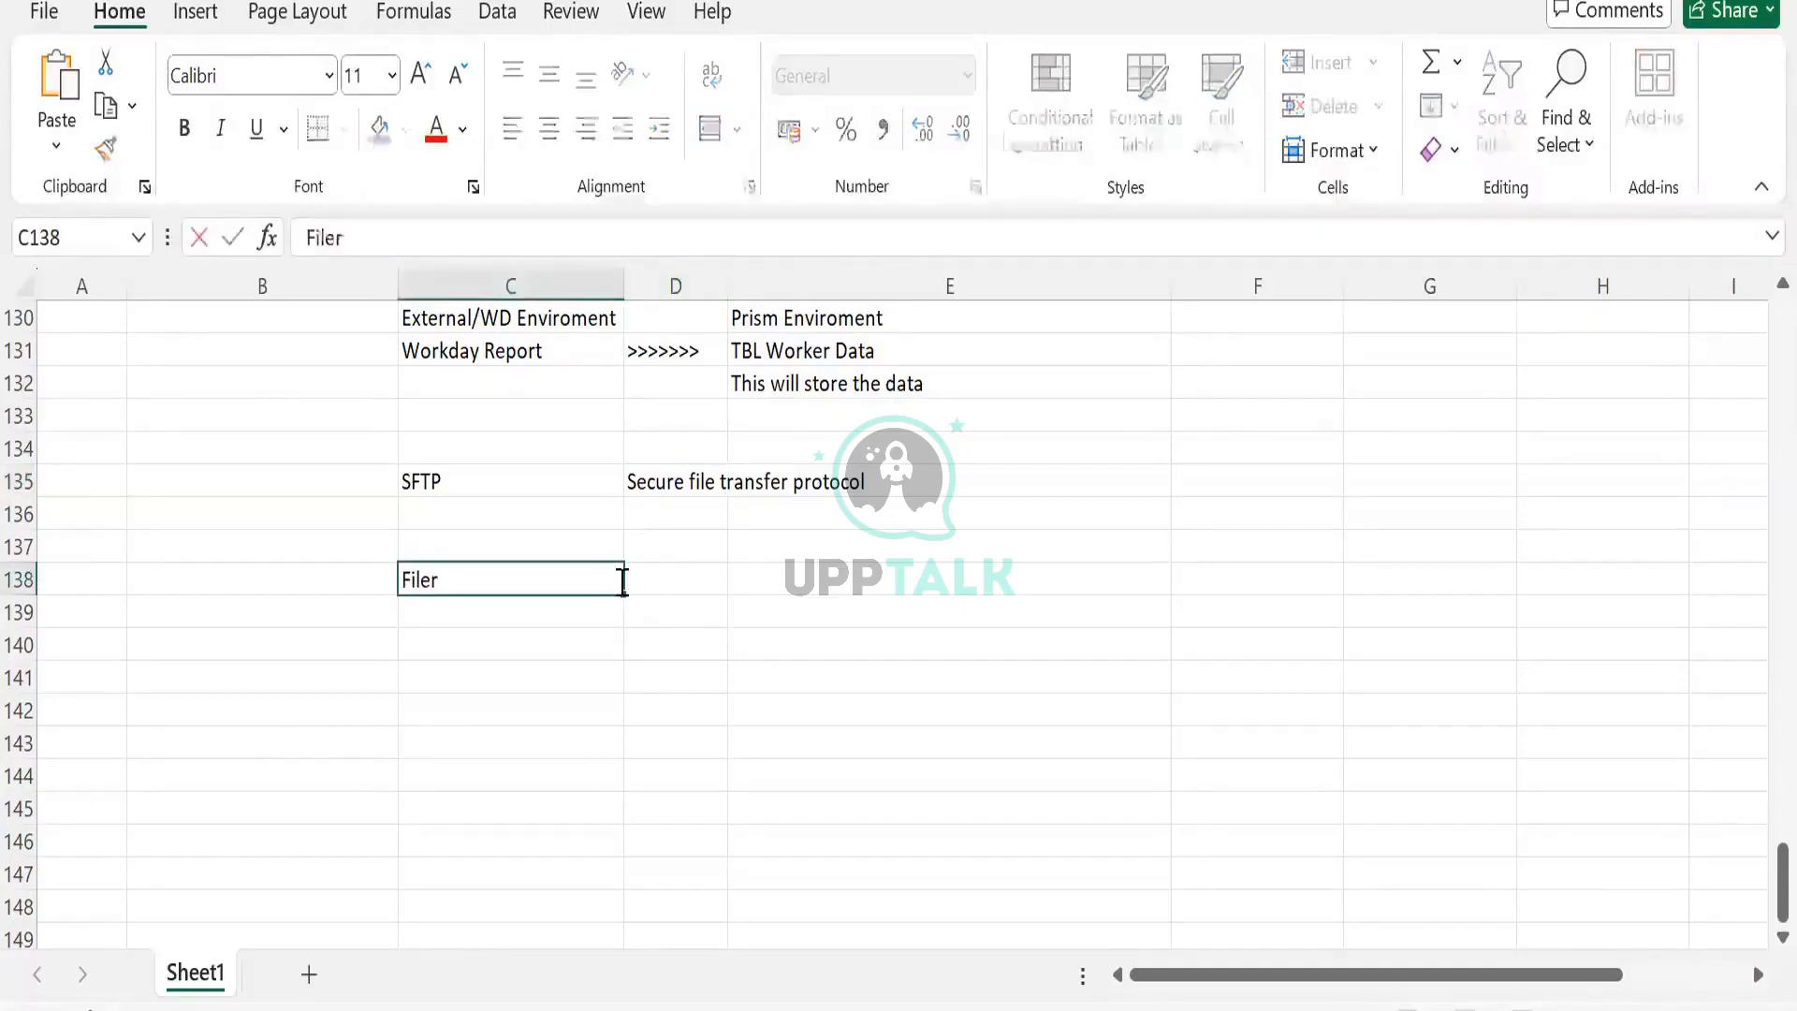
key(BackSpace)
key(Tab)
key(Tab)
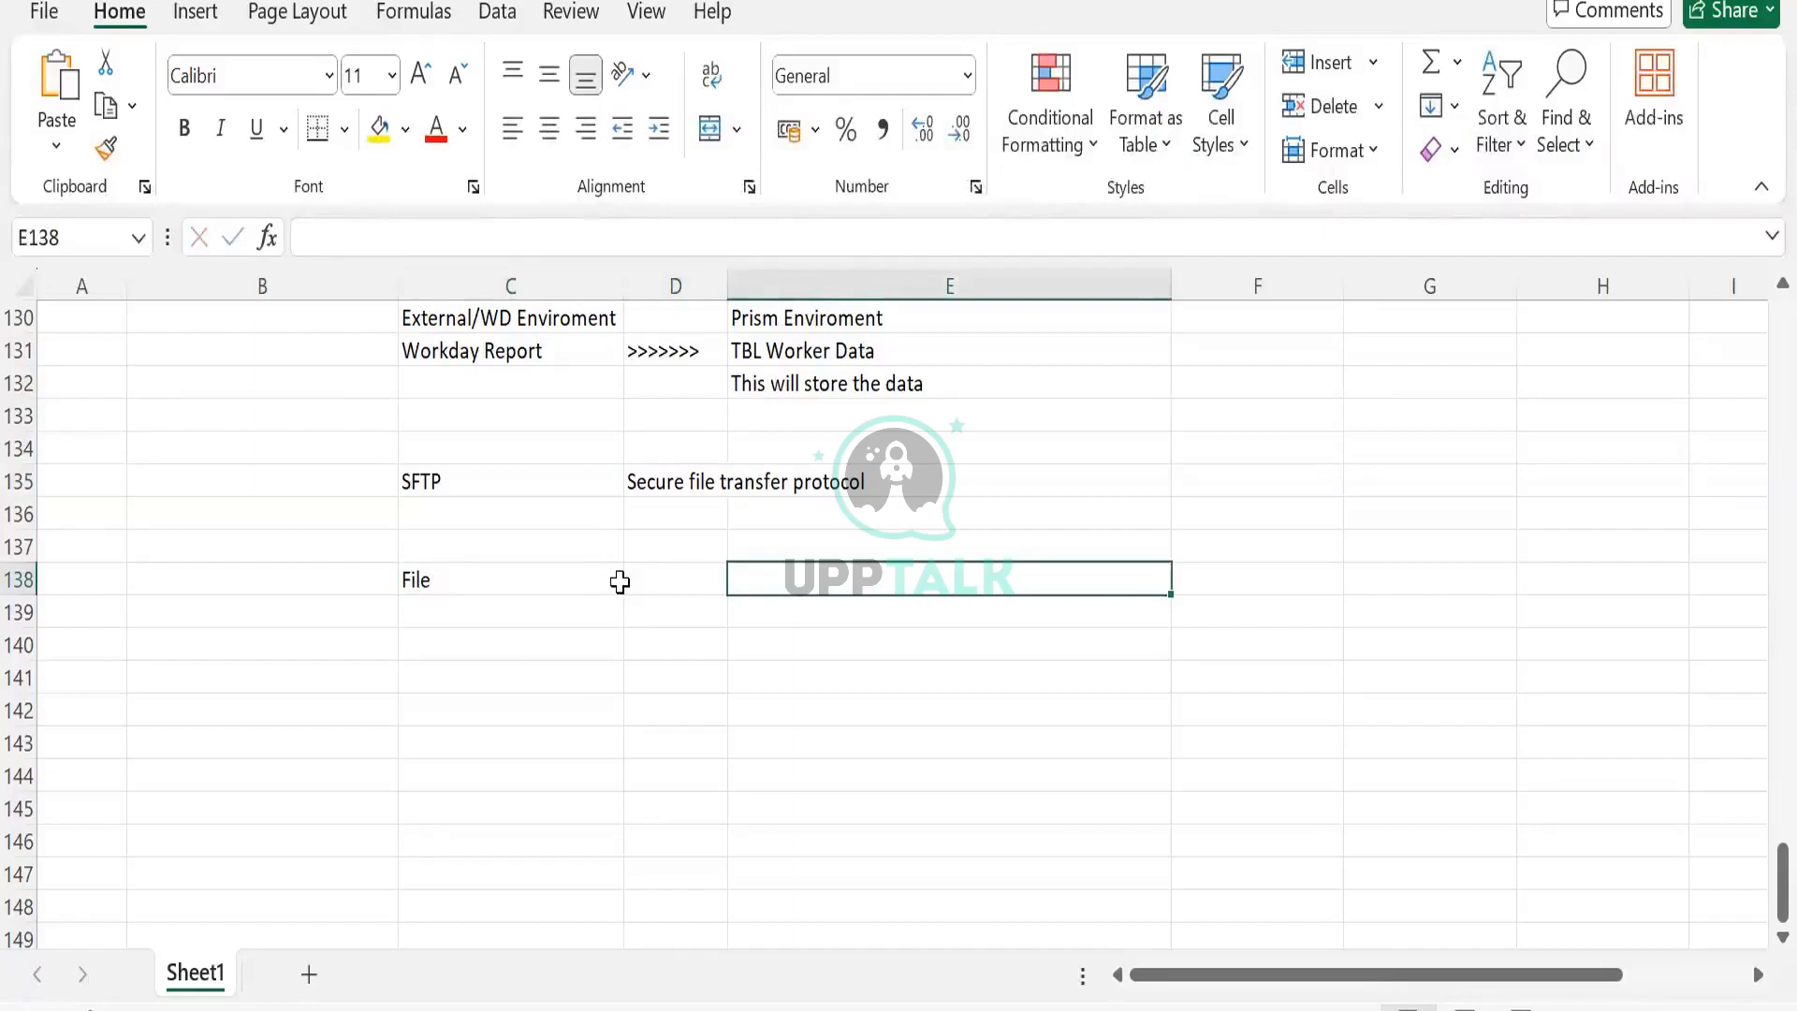
text(Fil)
key(BackSpace)
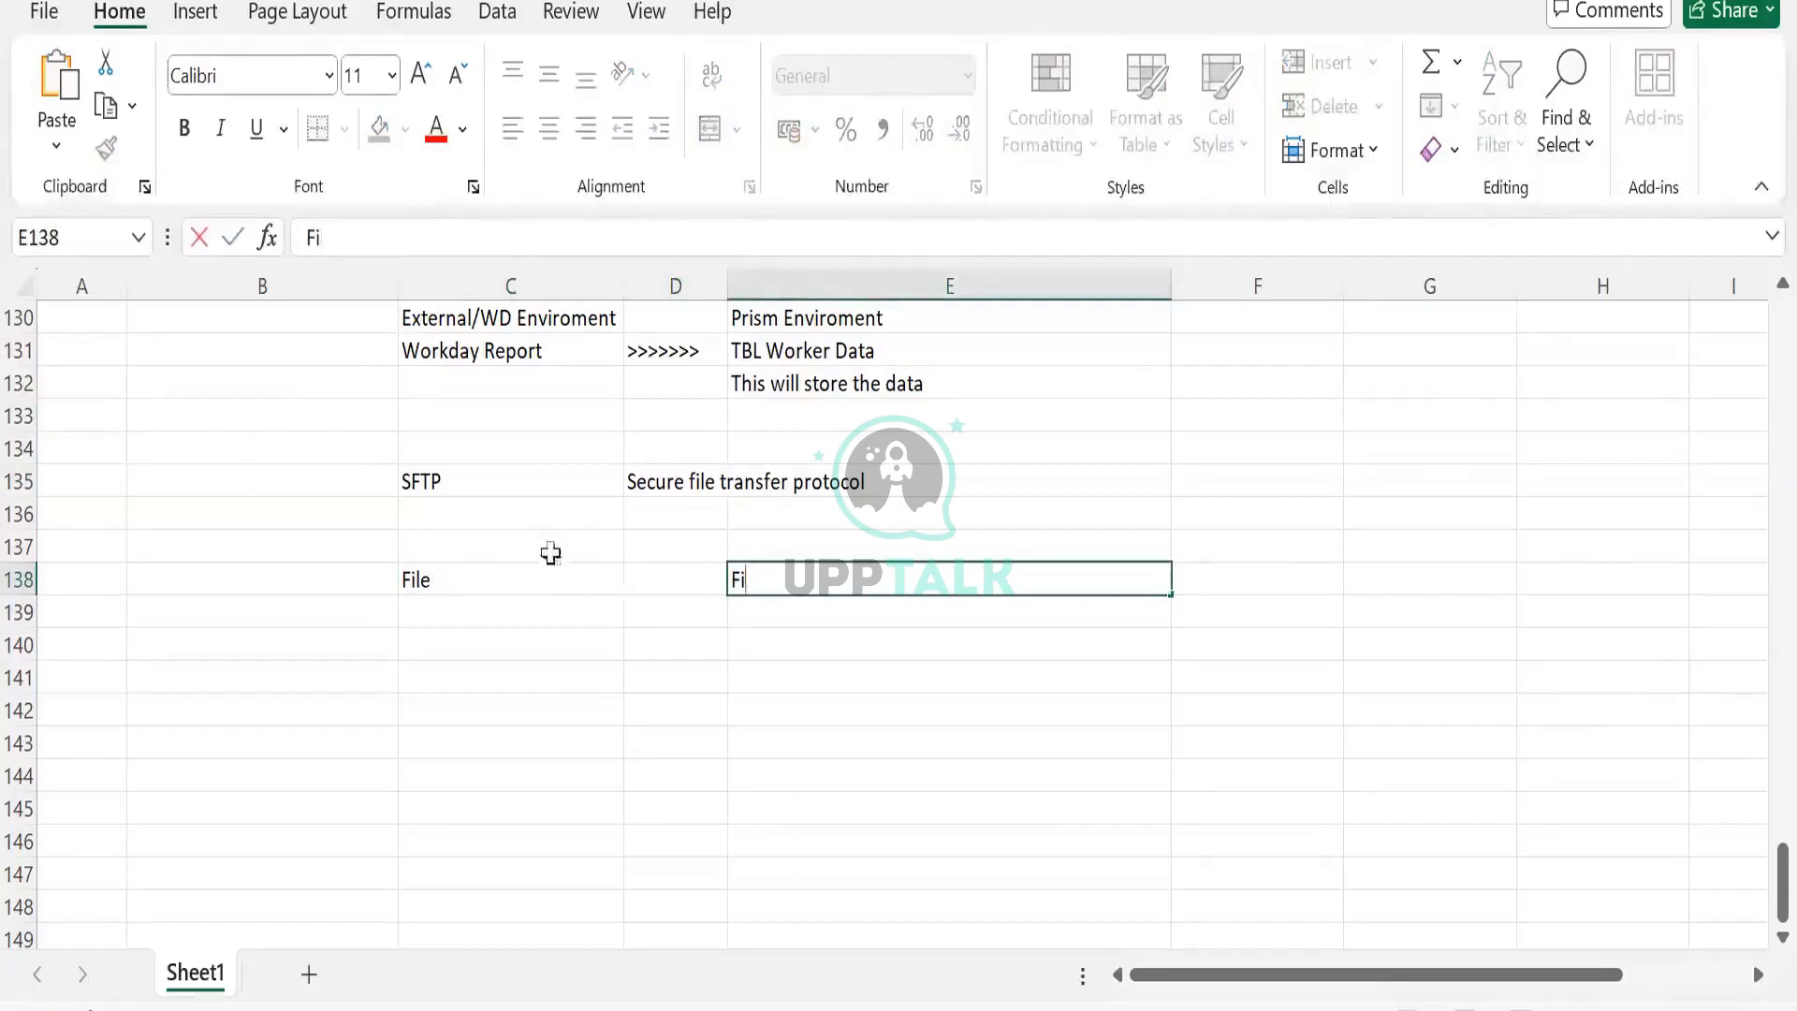
click(553, 566)
text(Sys)
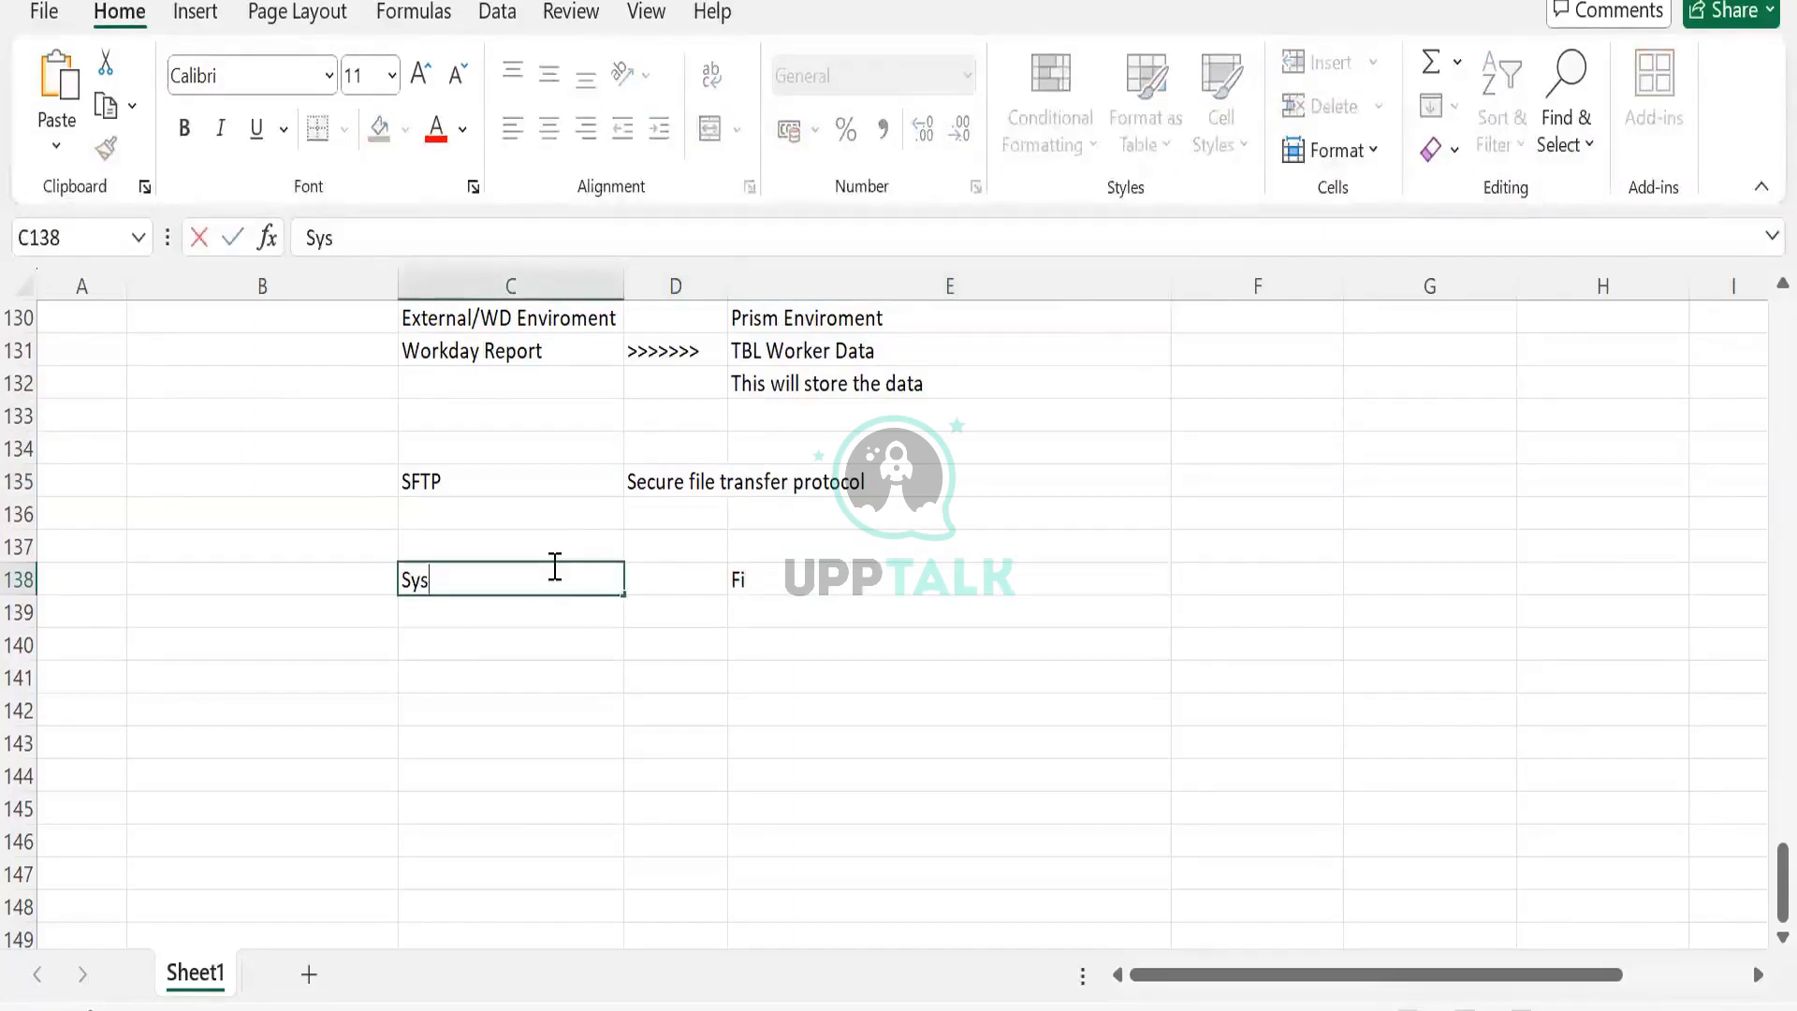
text(1)
key(Tab)
key(Tab)
text(Sys2)
key(Tab)
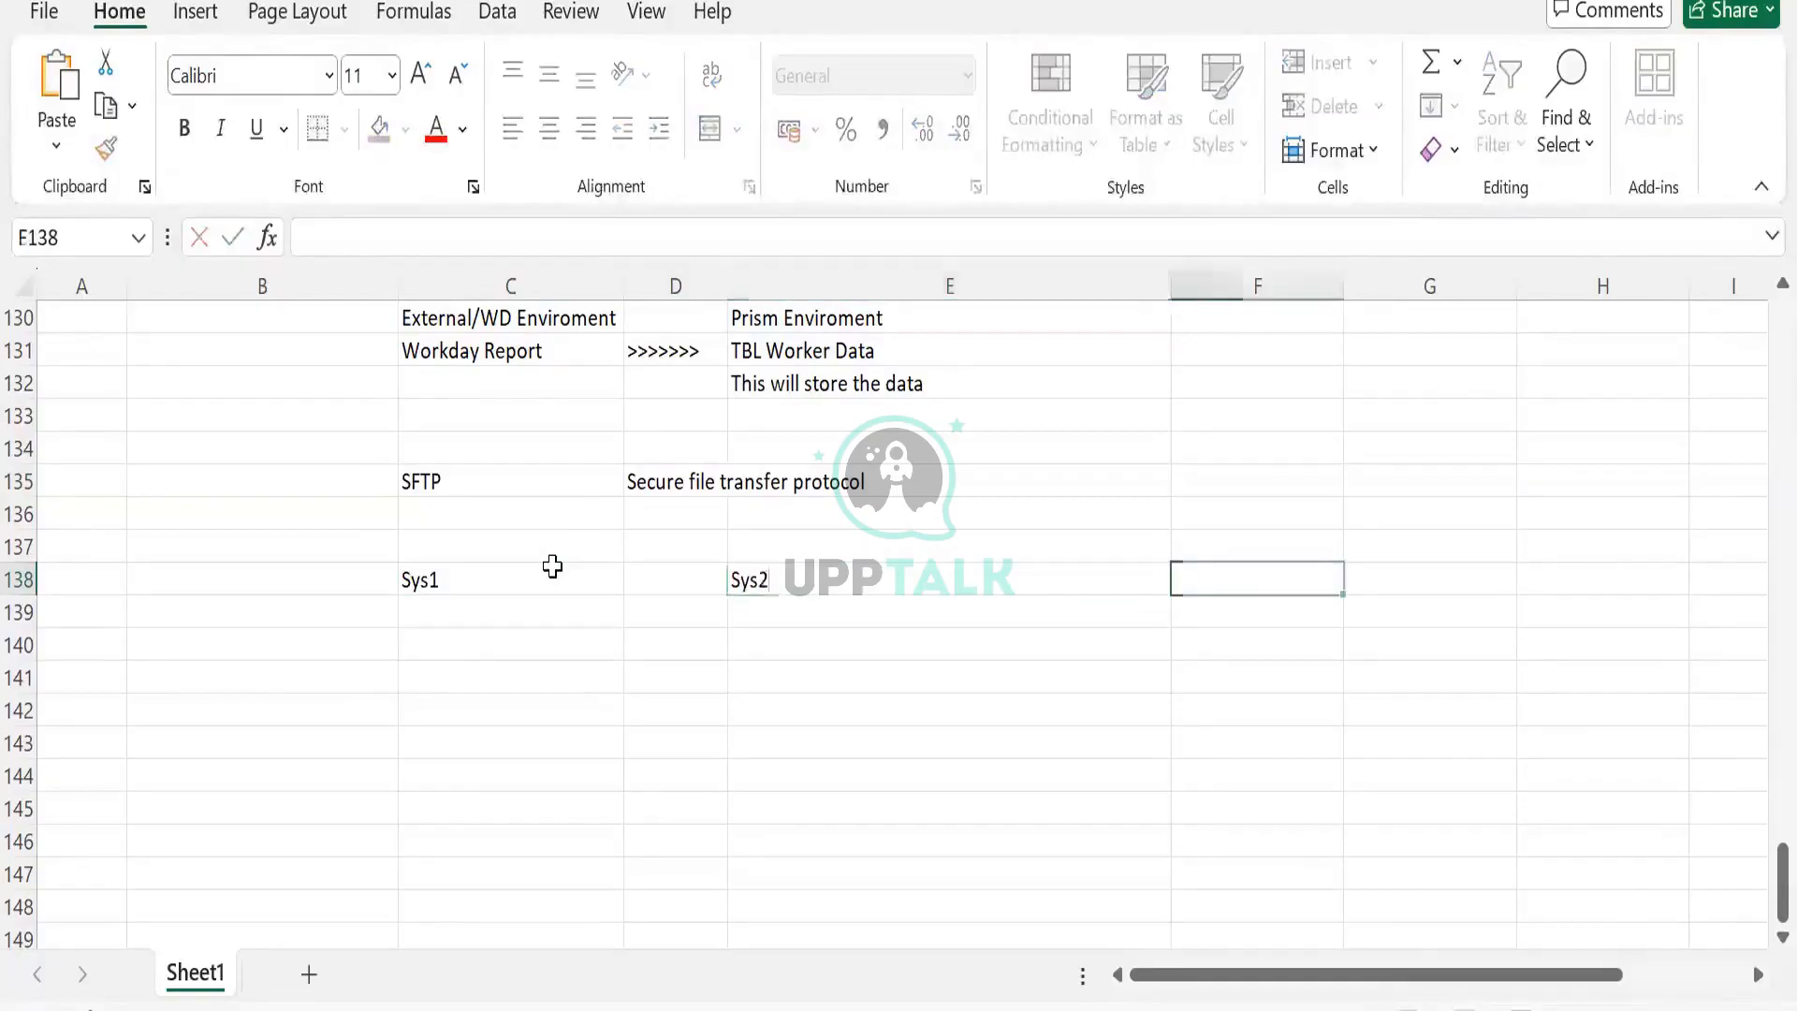
click(552, 566)
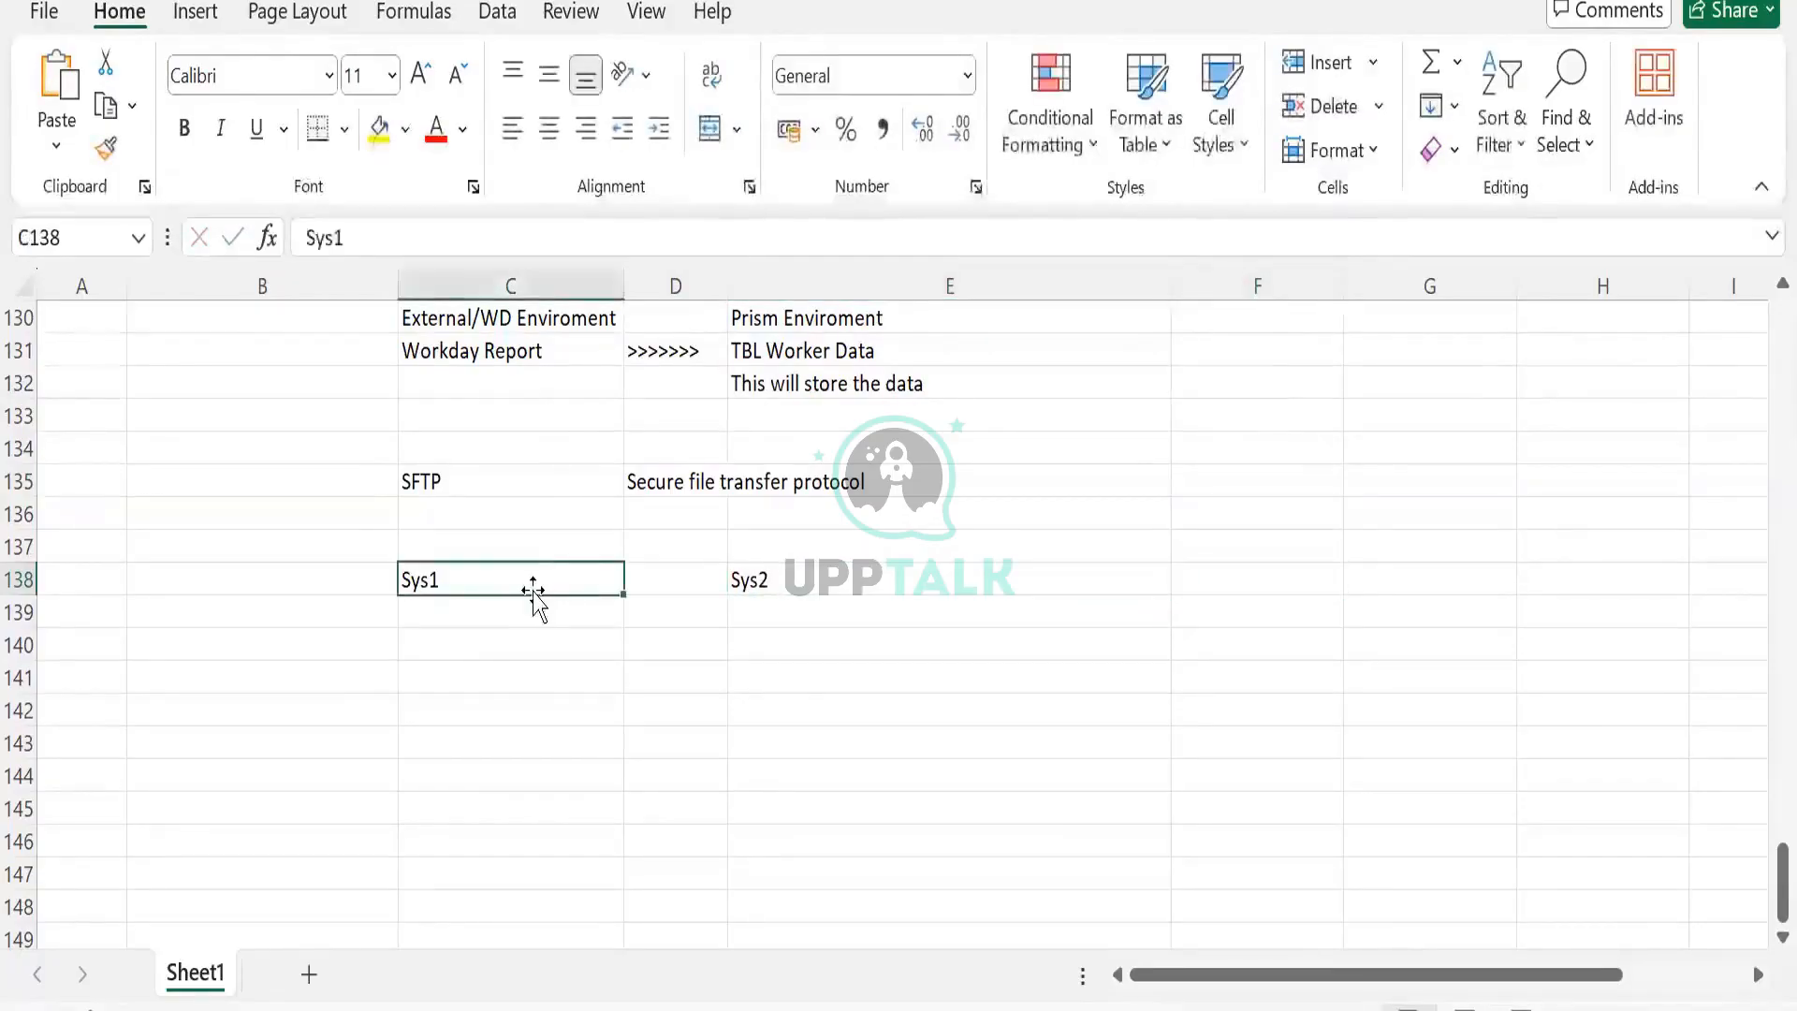
click(505, 625)
text(SAP)
key(Tab)
key(Tab)
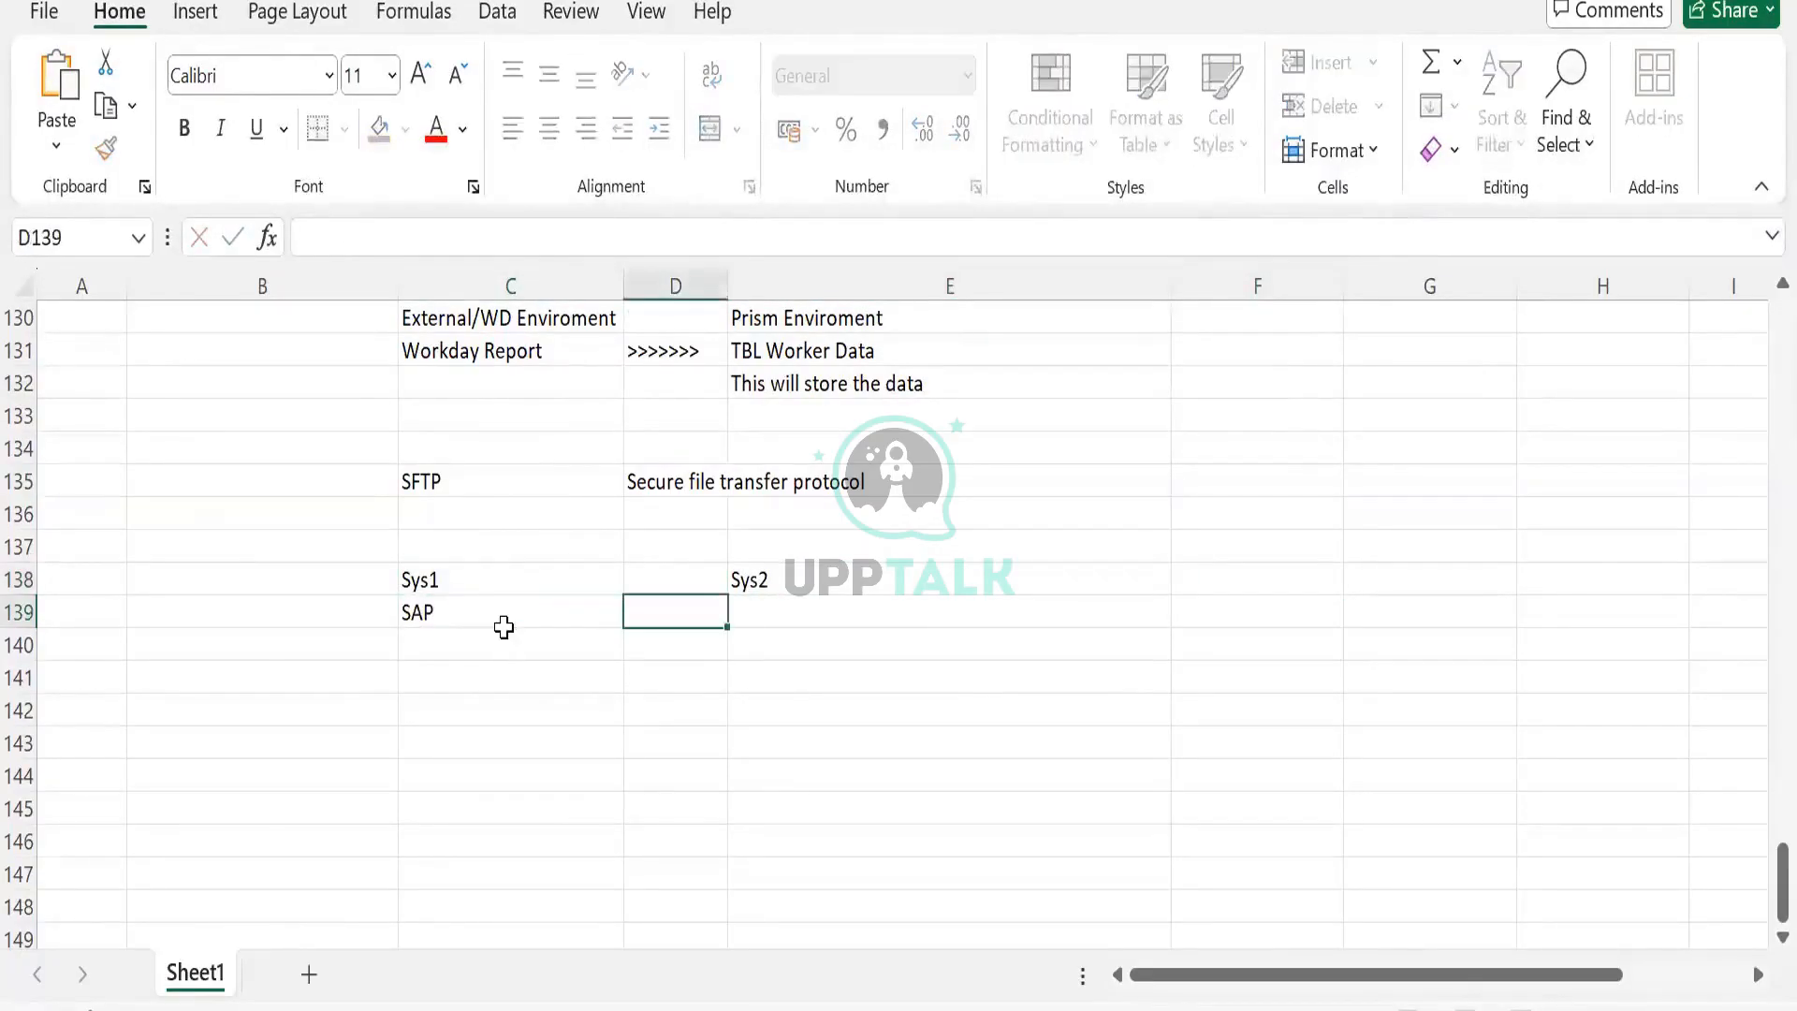
text(WD)
click(504, 630)
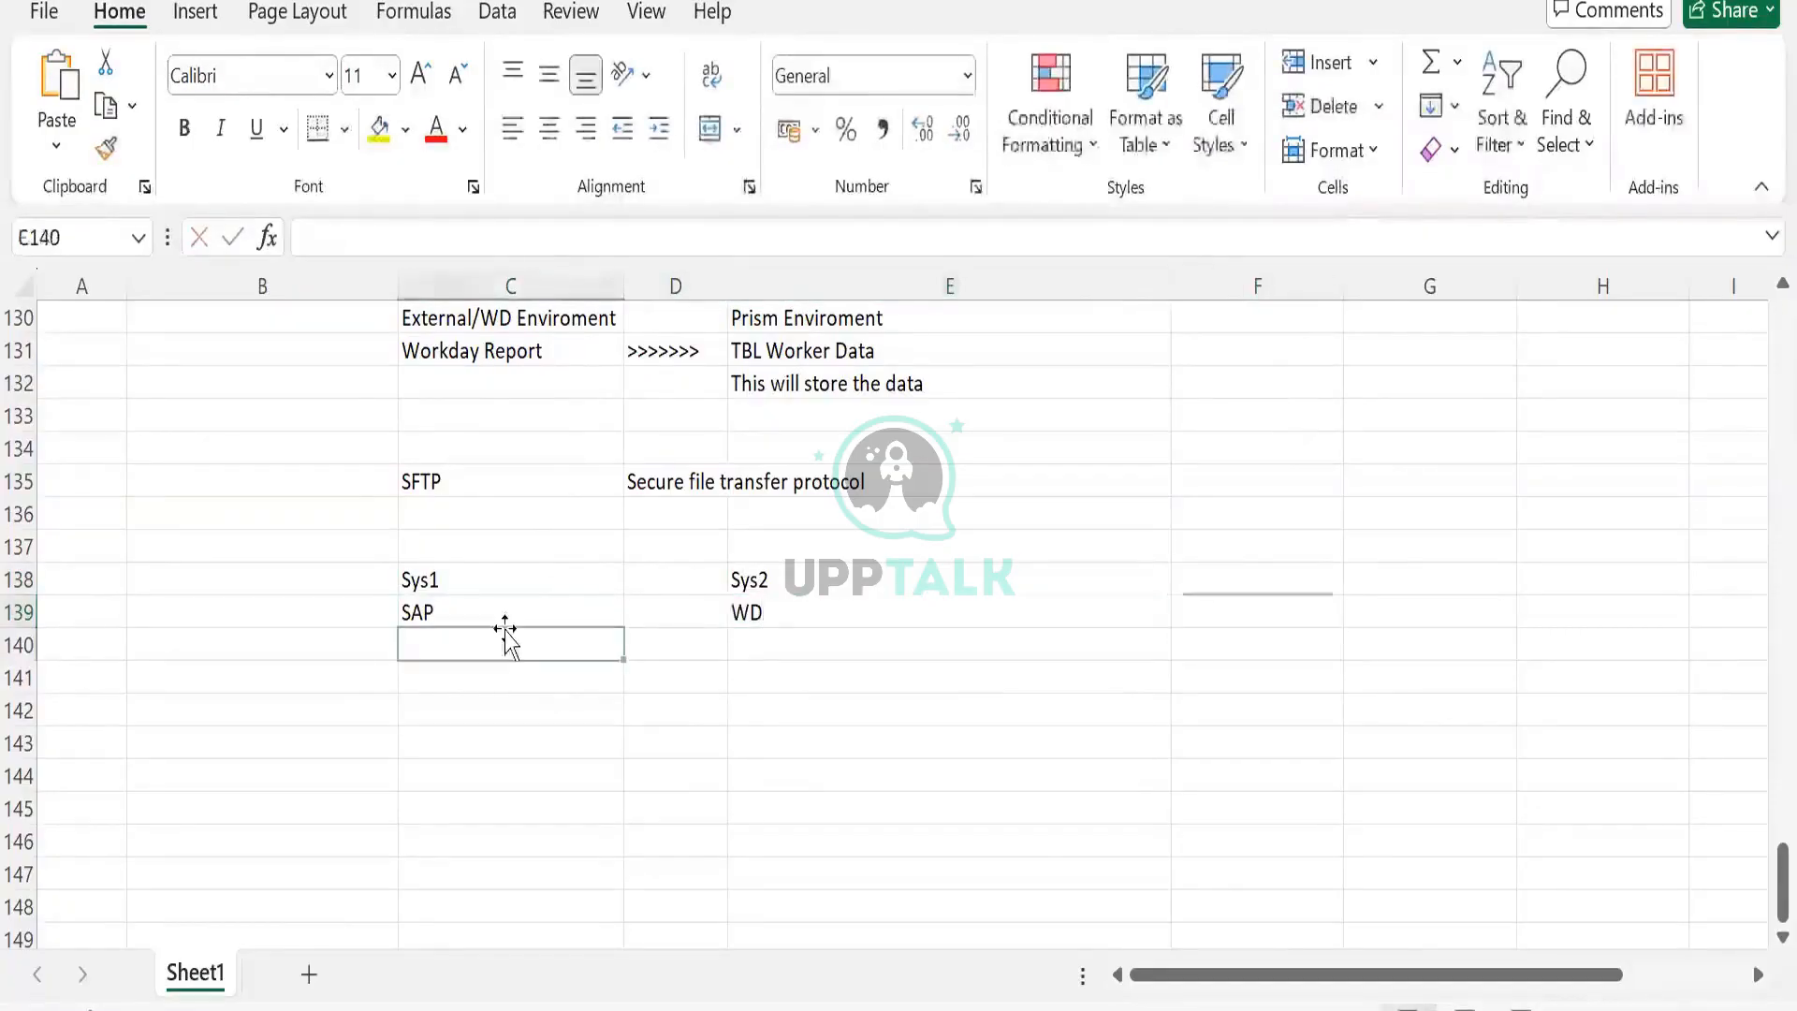
click(804, 608)
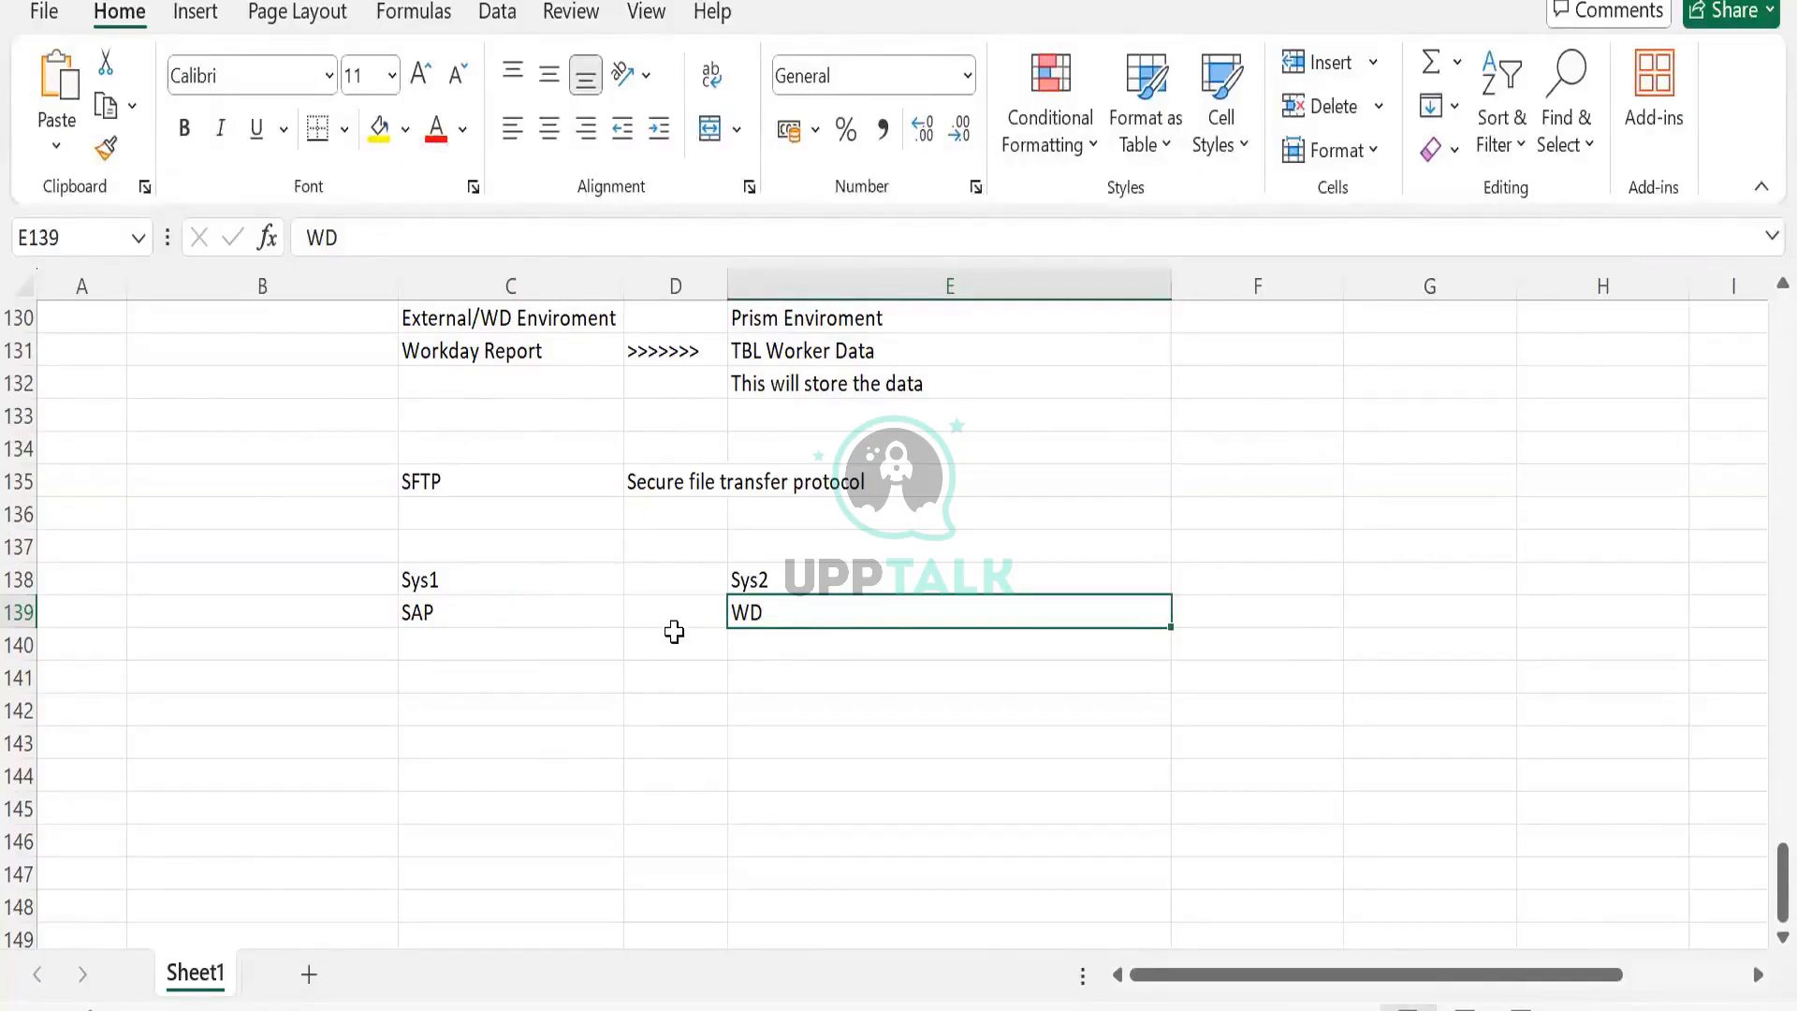
Put >>>> arrows in D138 between Sys1 and Sys2.
click(662, 580)
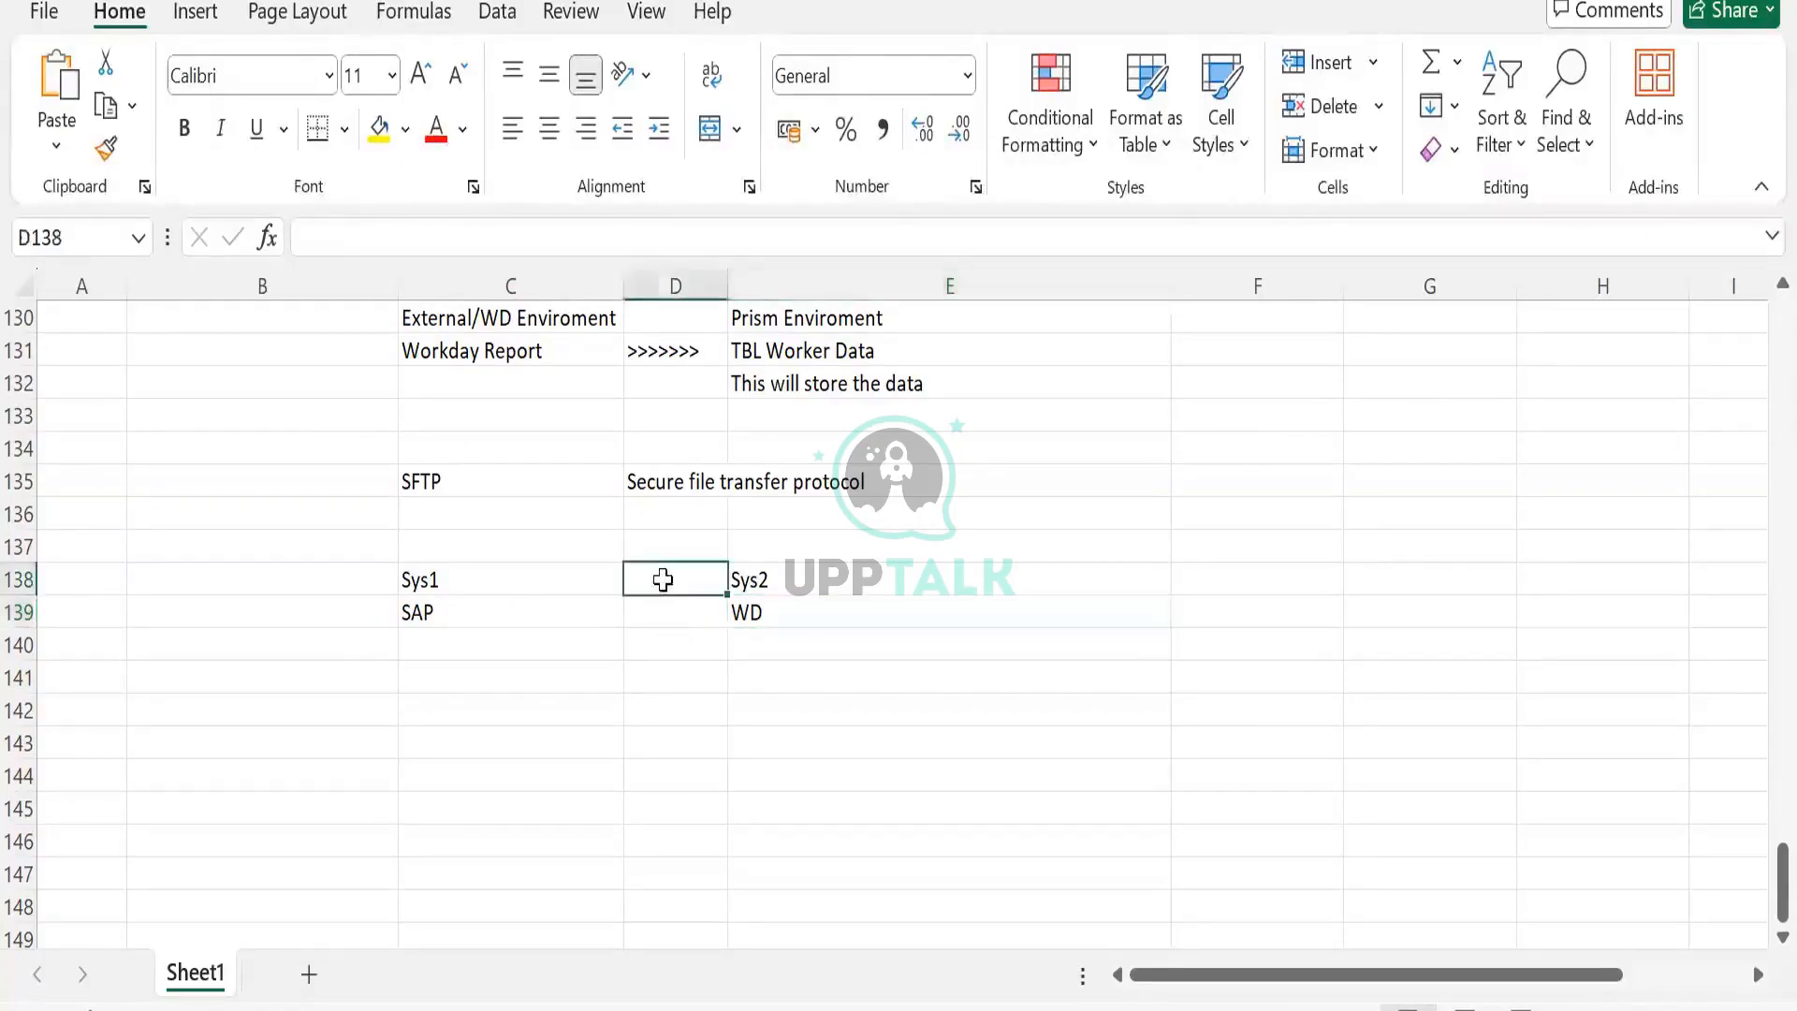
text(>>>>)
key(Tab)
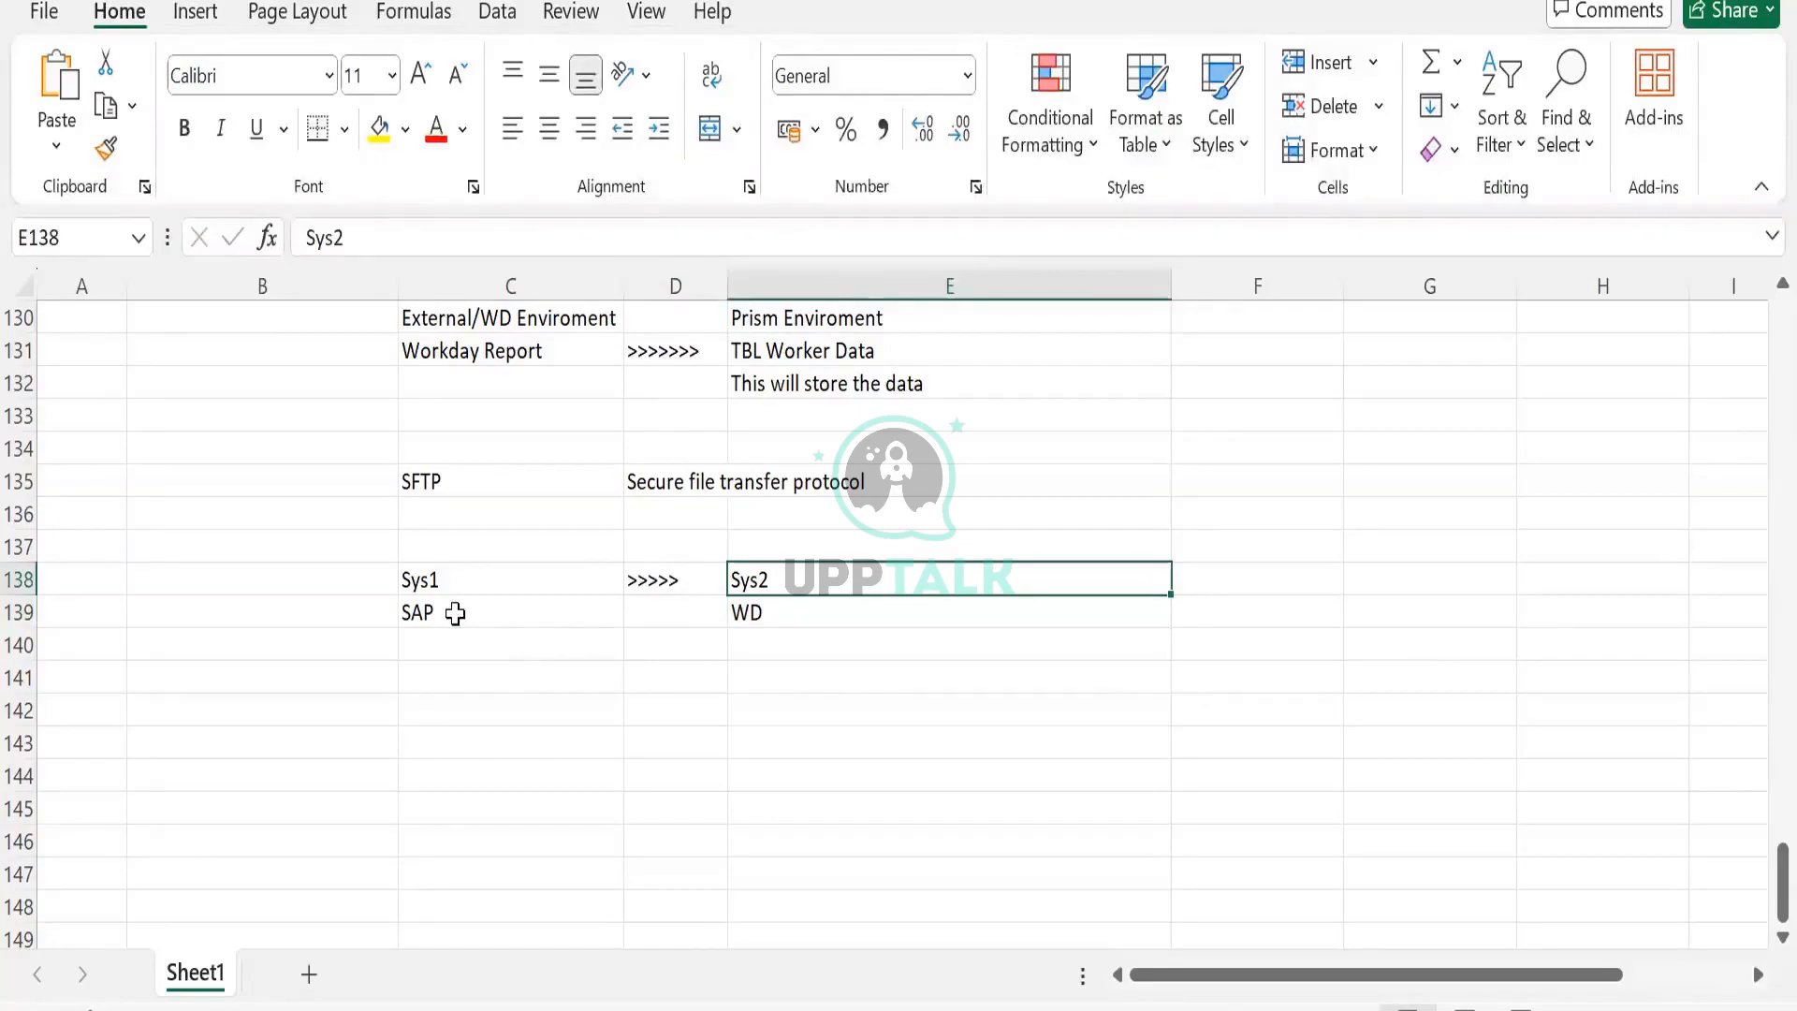
click(436, 505)
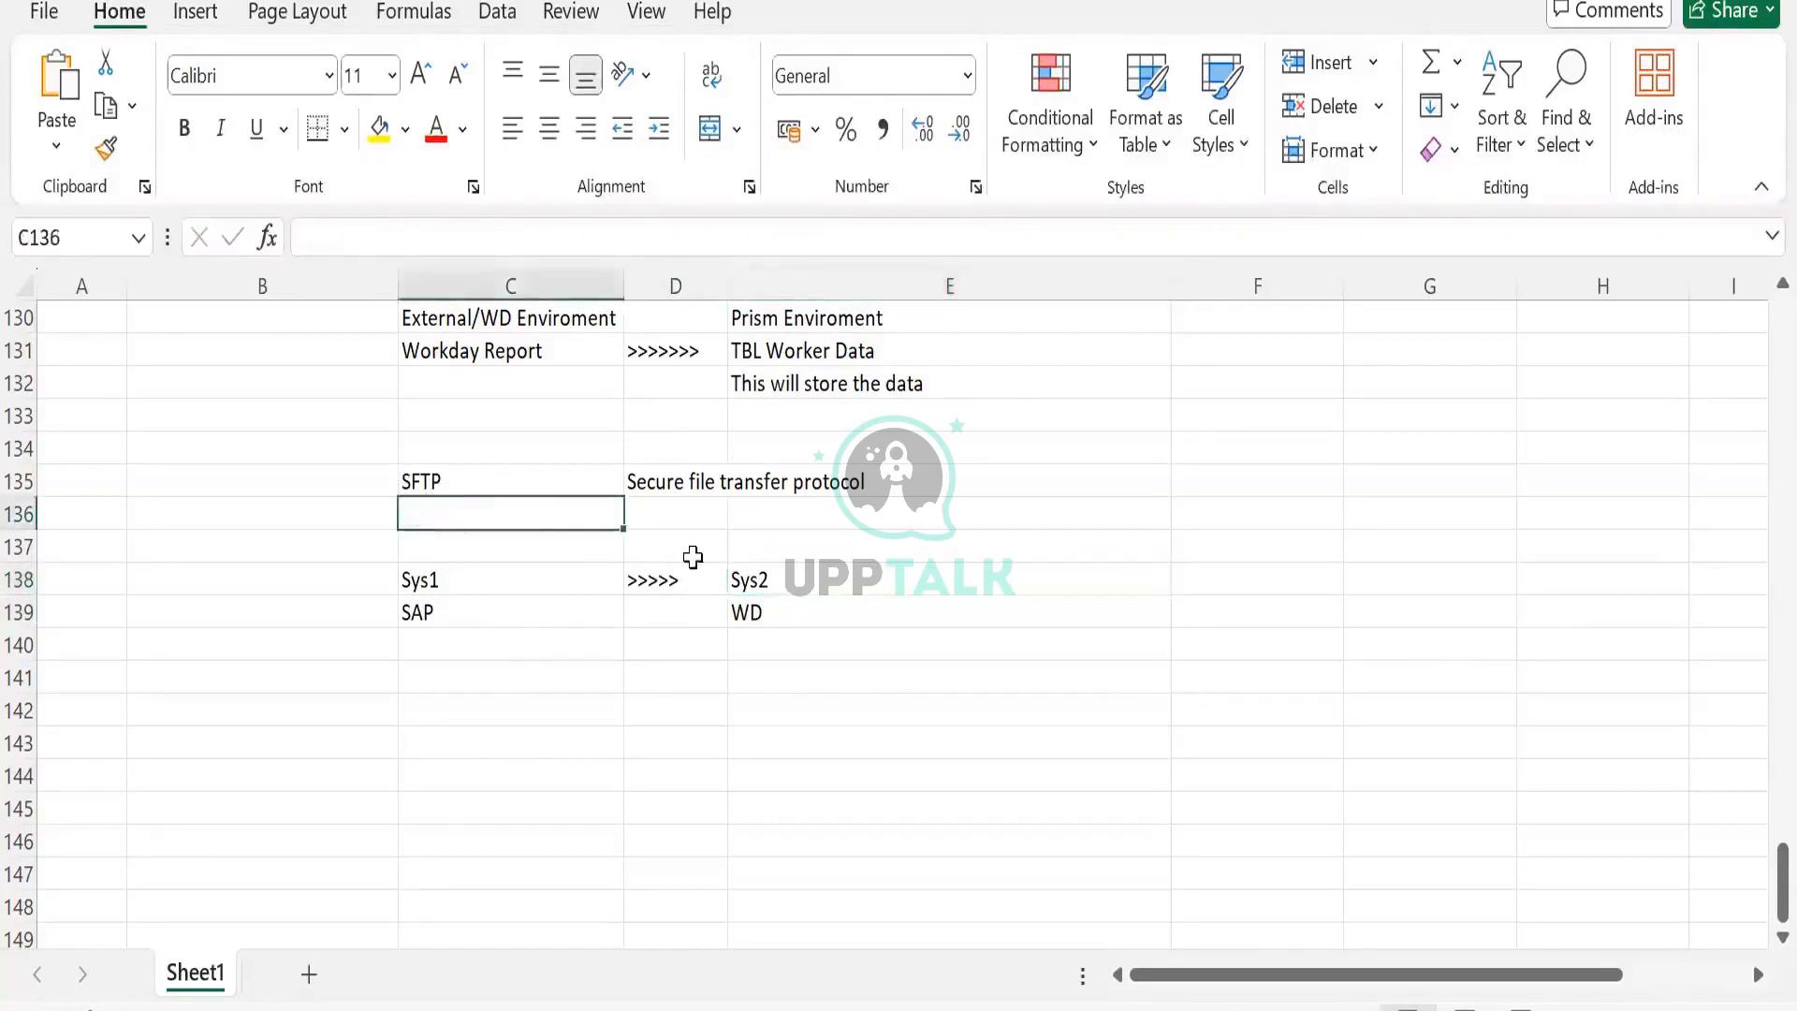
click(487, 574)
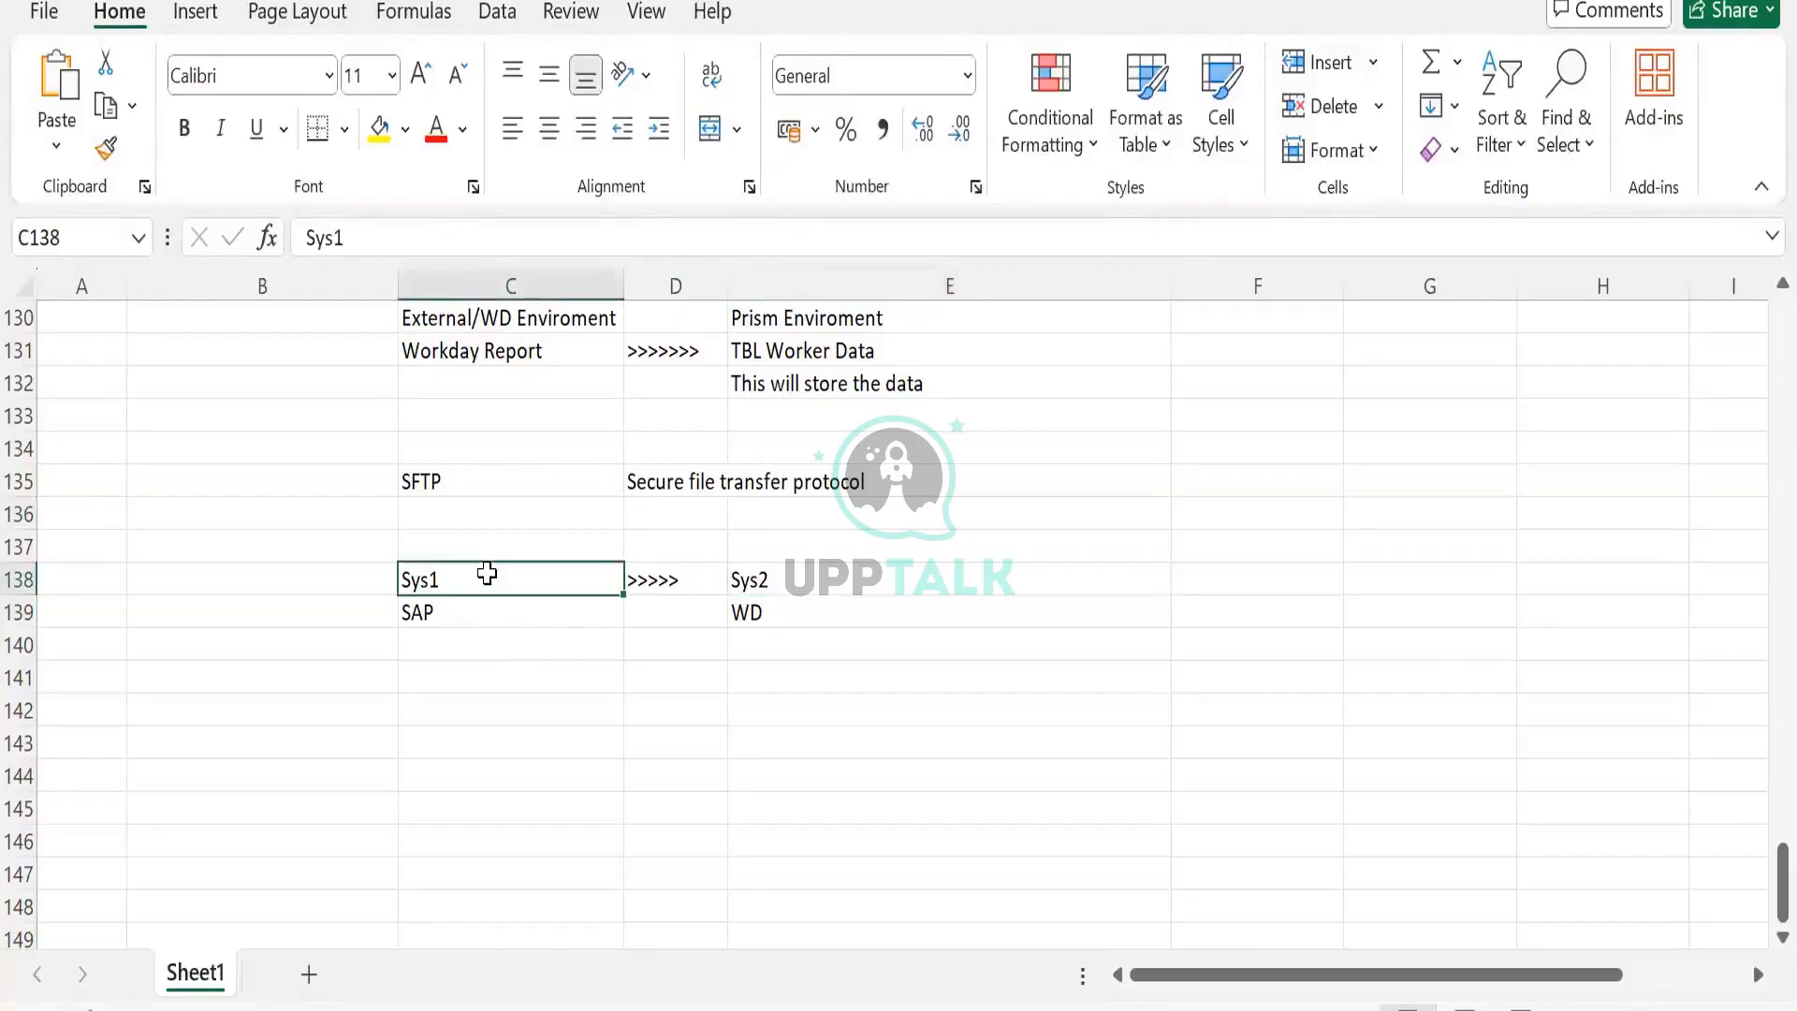
click(784, 603)
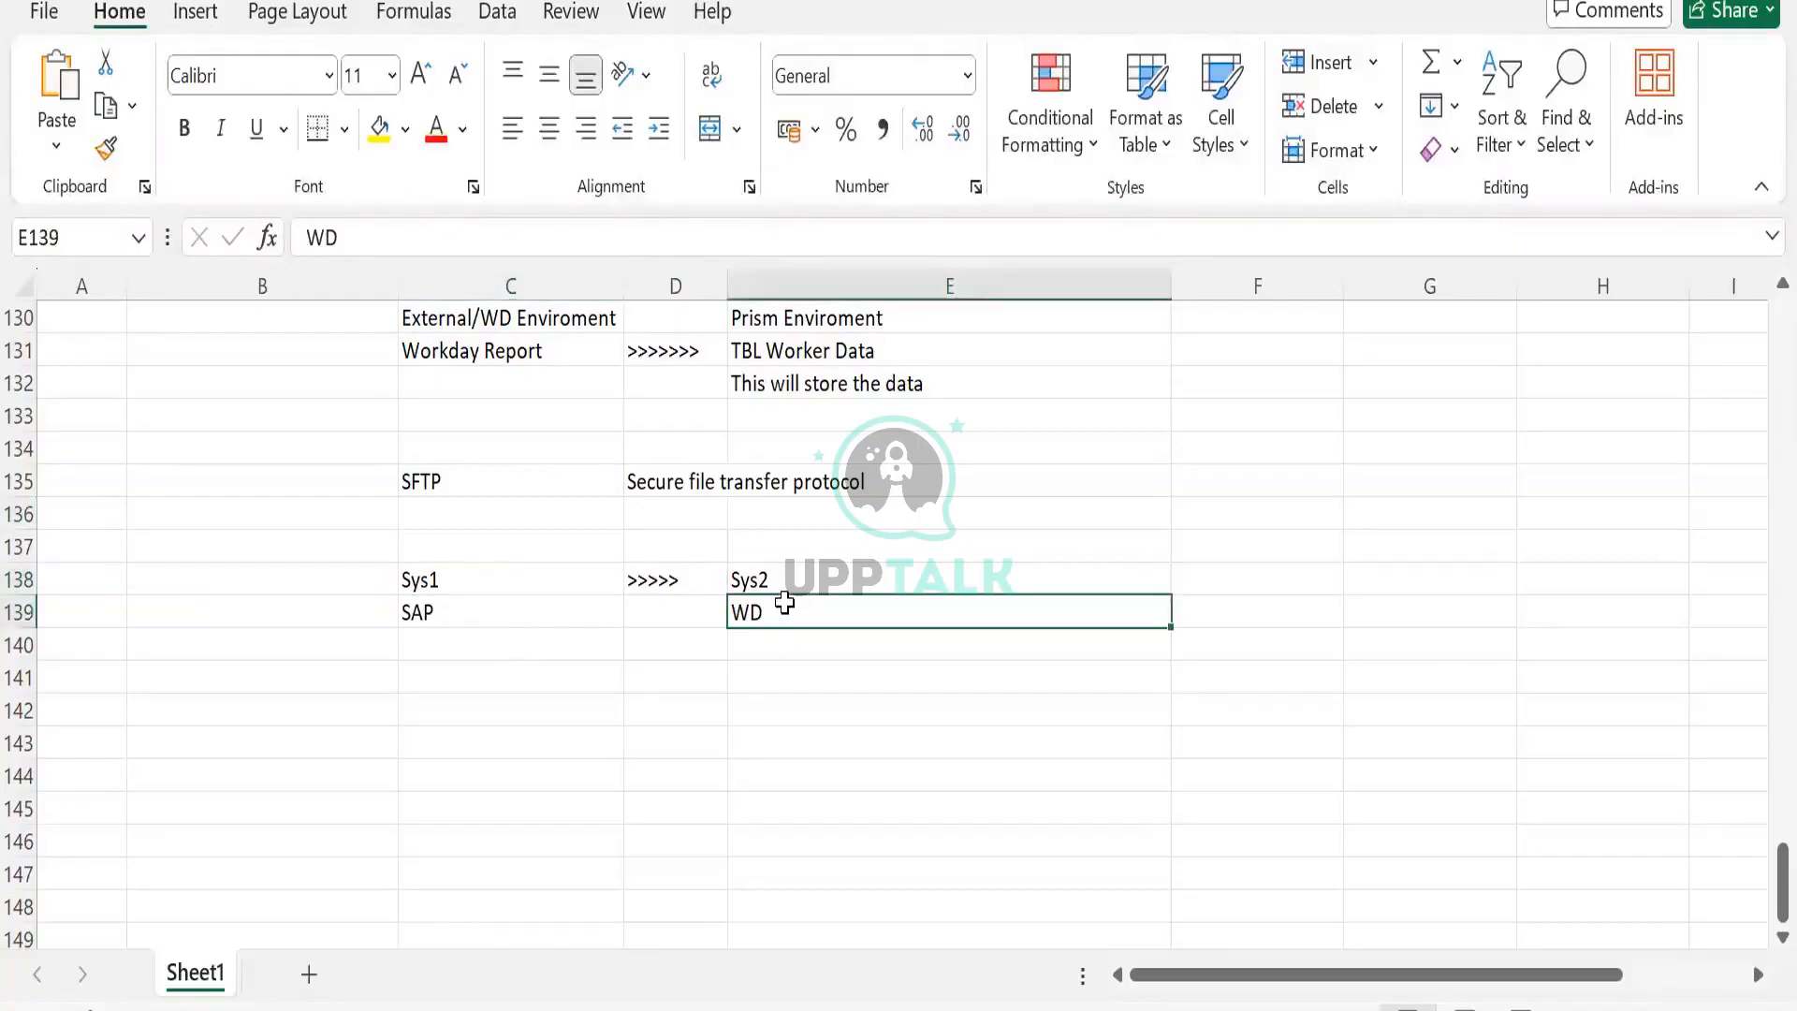
Move Sys2 and WD from E138:E139 over to G138:G139.
drag(783, 571, 785, 610)
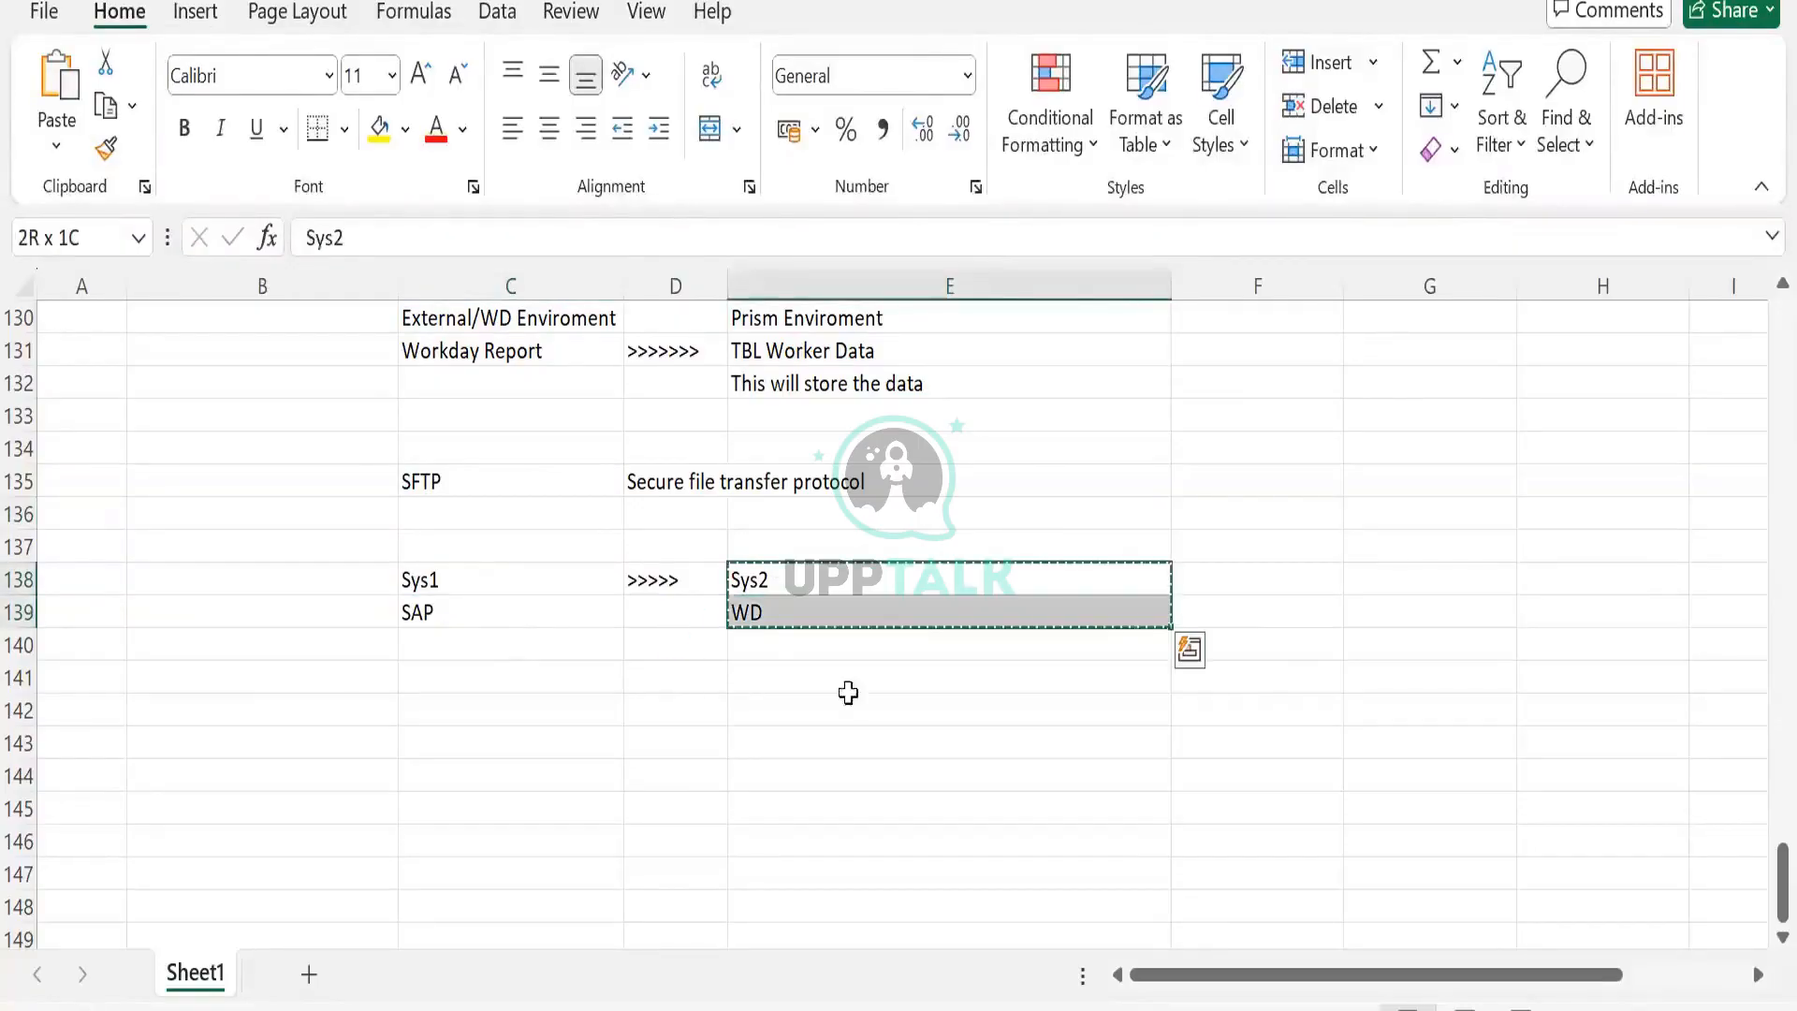
key(ctrl+c)
click(1275, 608)
click(1275, 575)
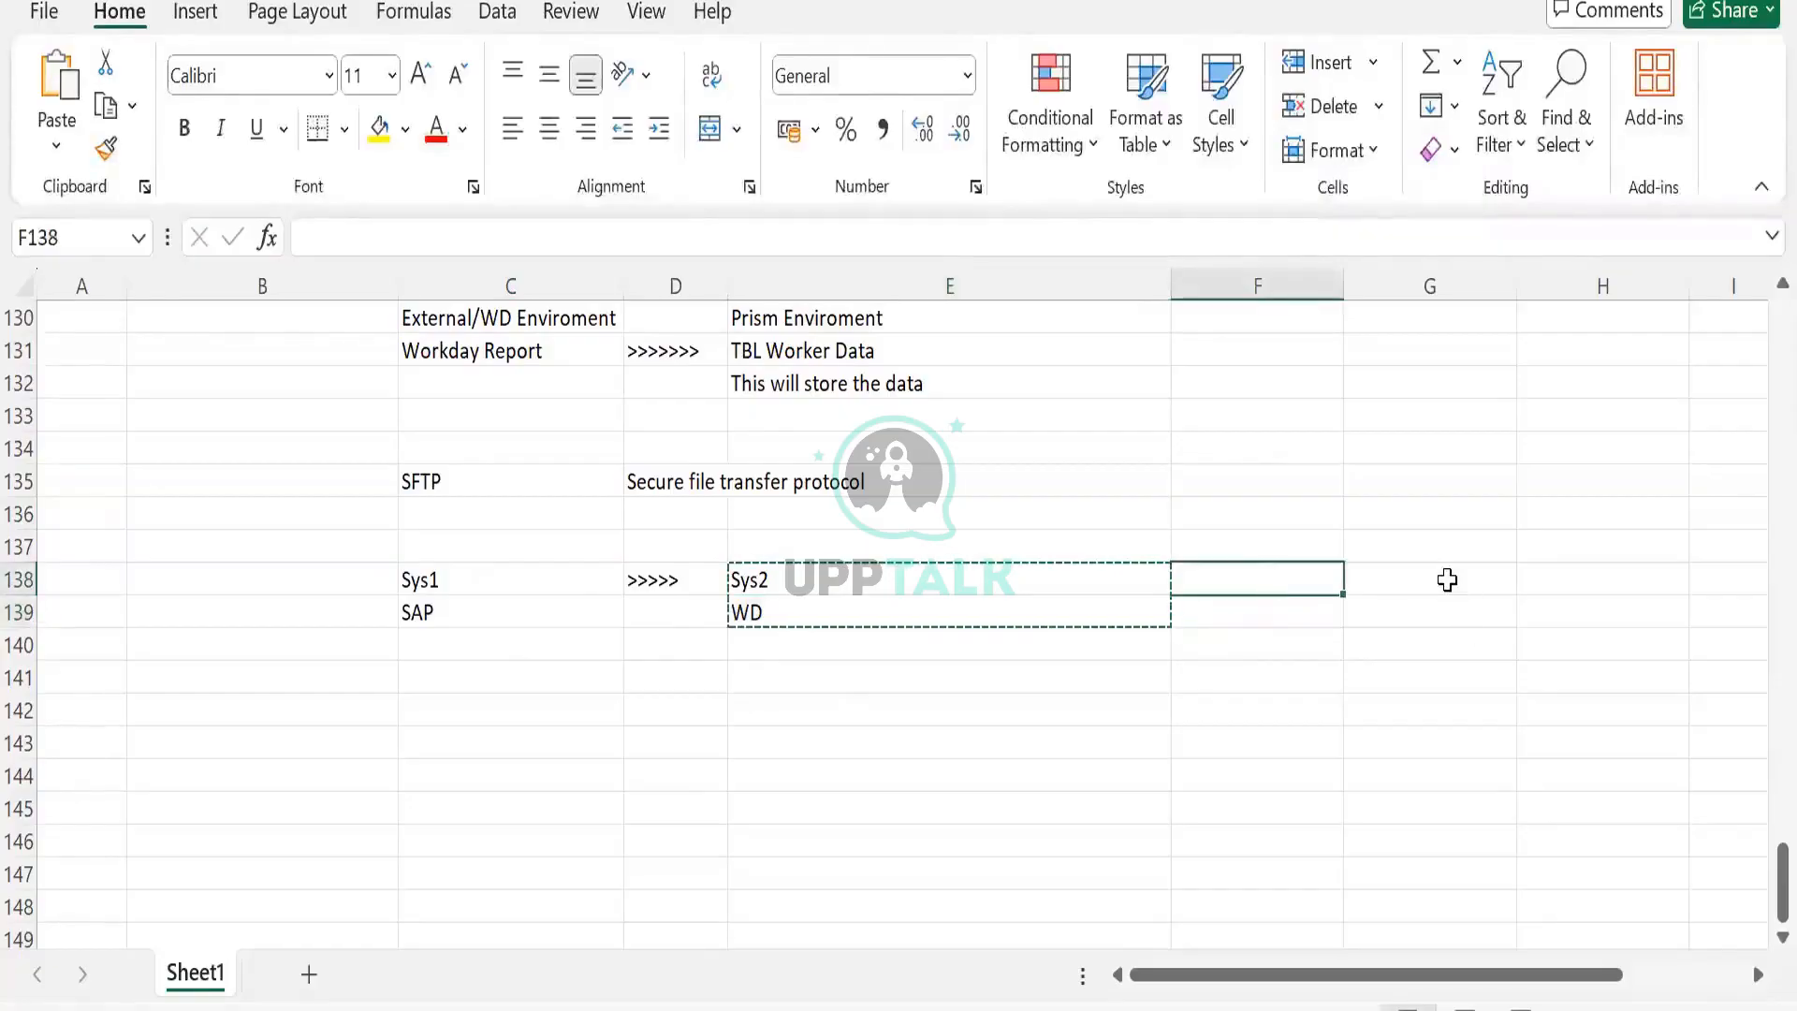
click(1449, 579)
key(ctrl+v)
Enter Cloud Folder in E138 and SFTP in E139.
click(874, 547)
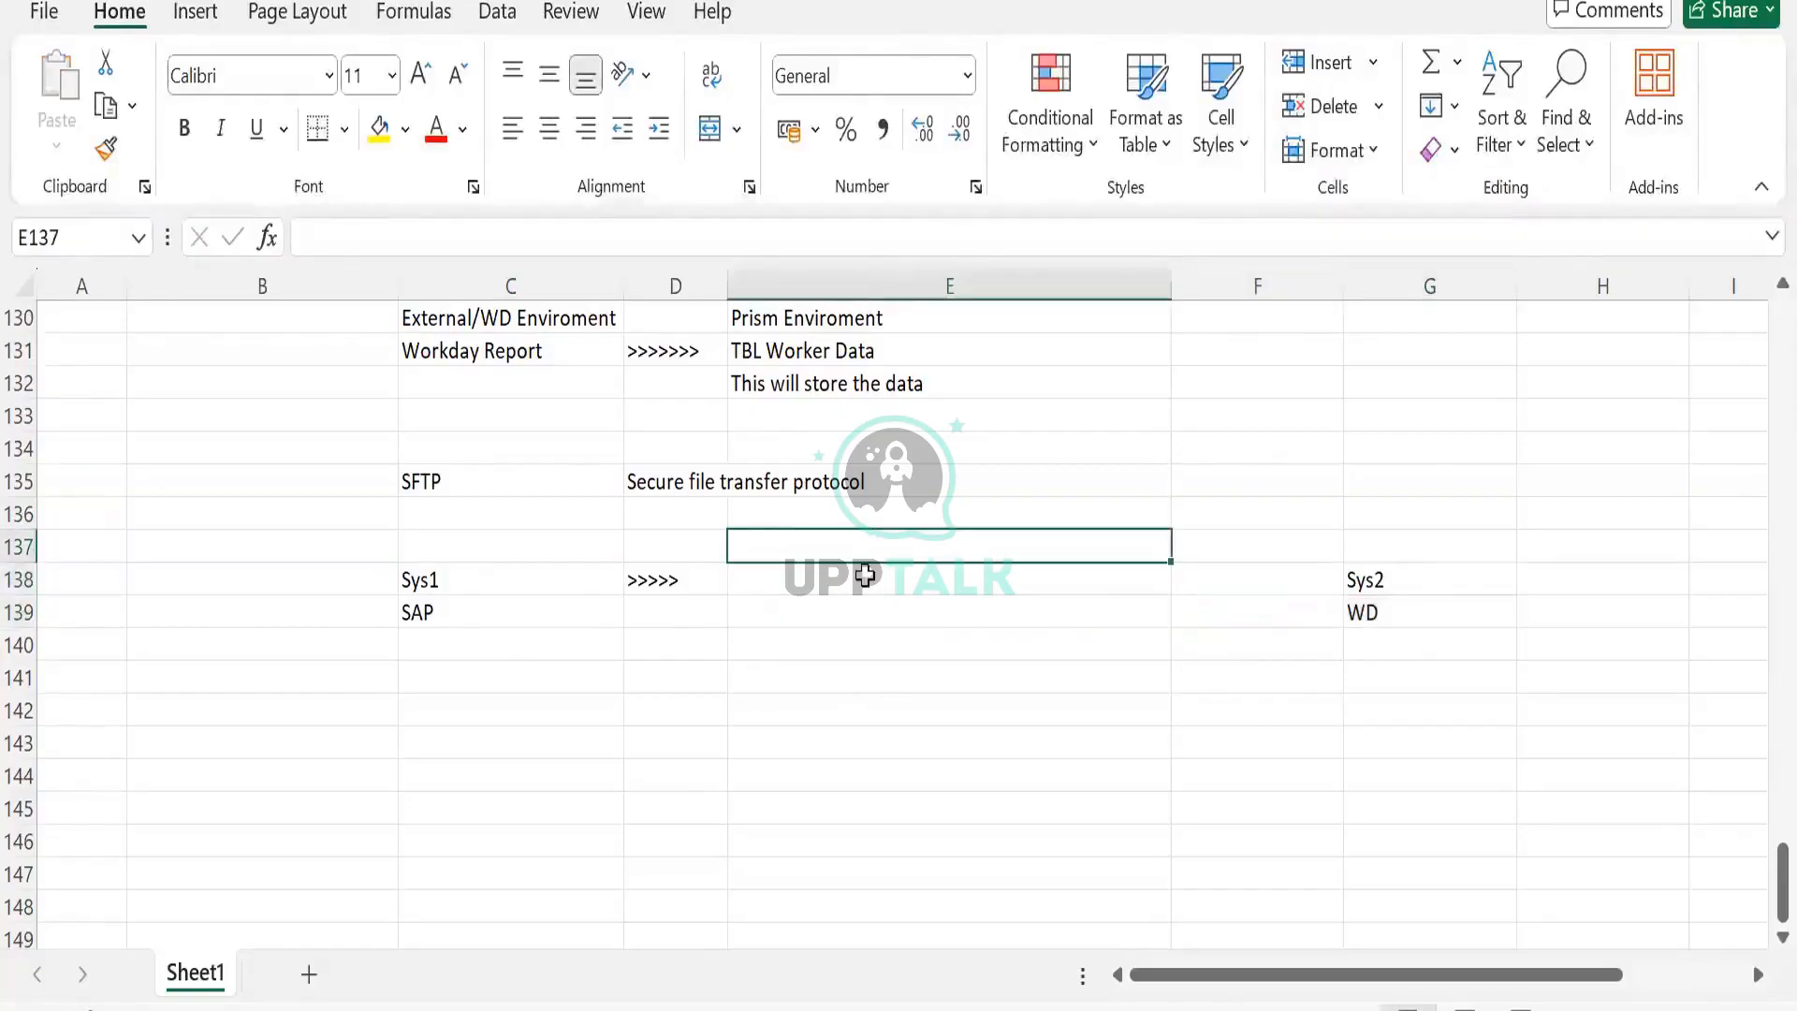
click(879, 587)
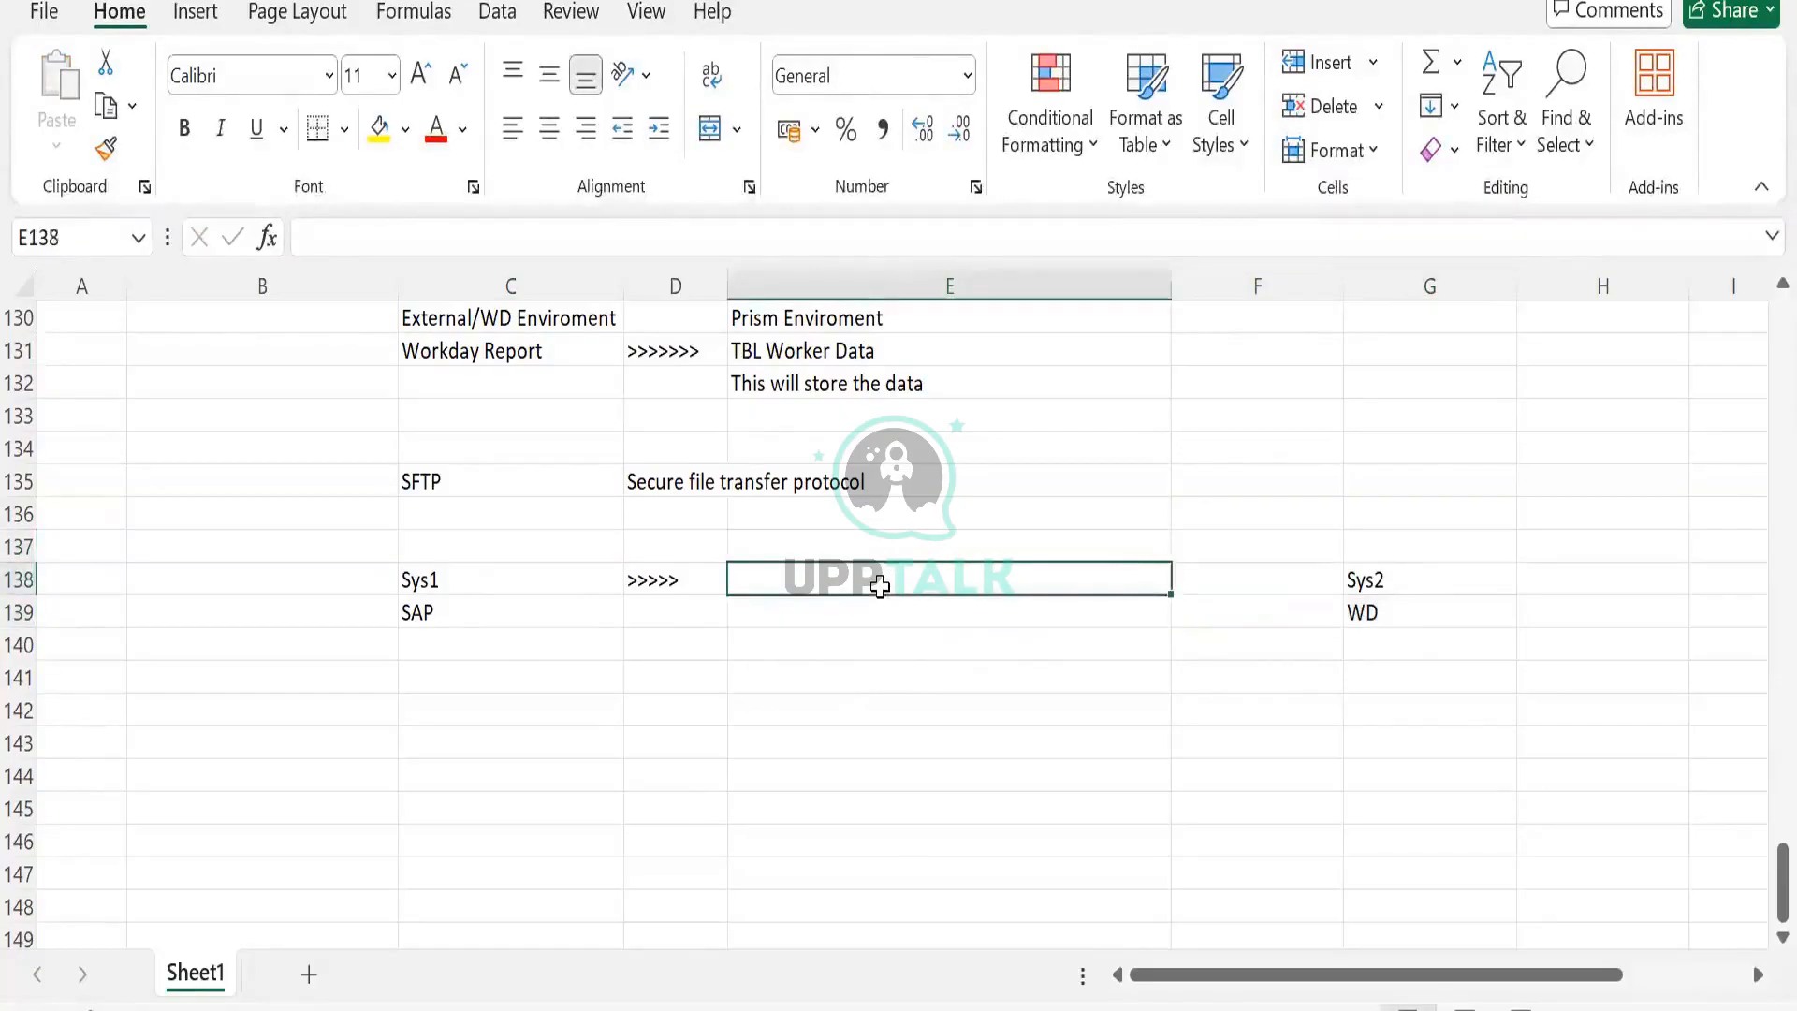
text(Cloid)
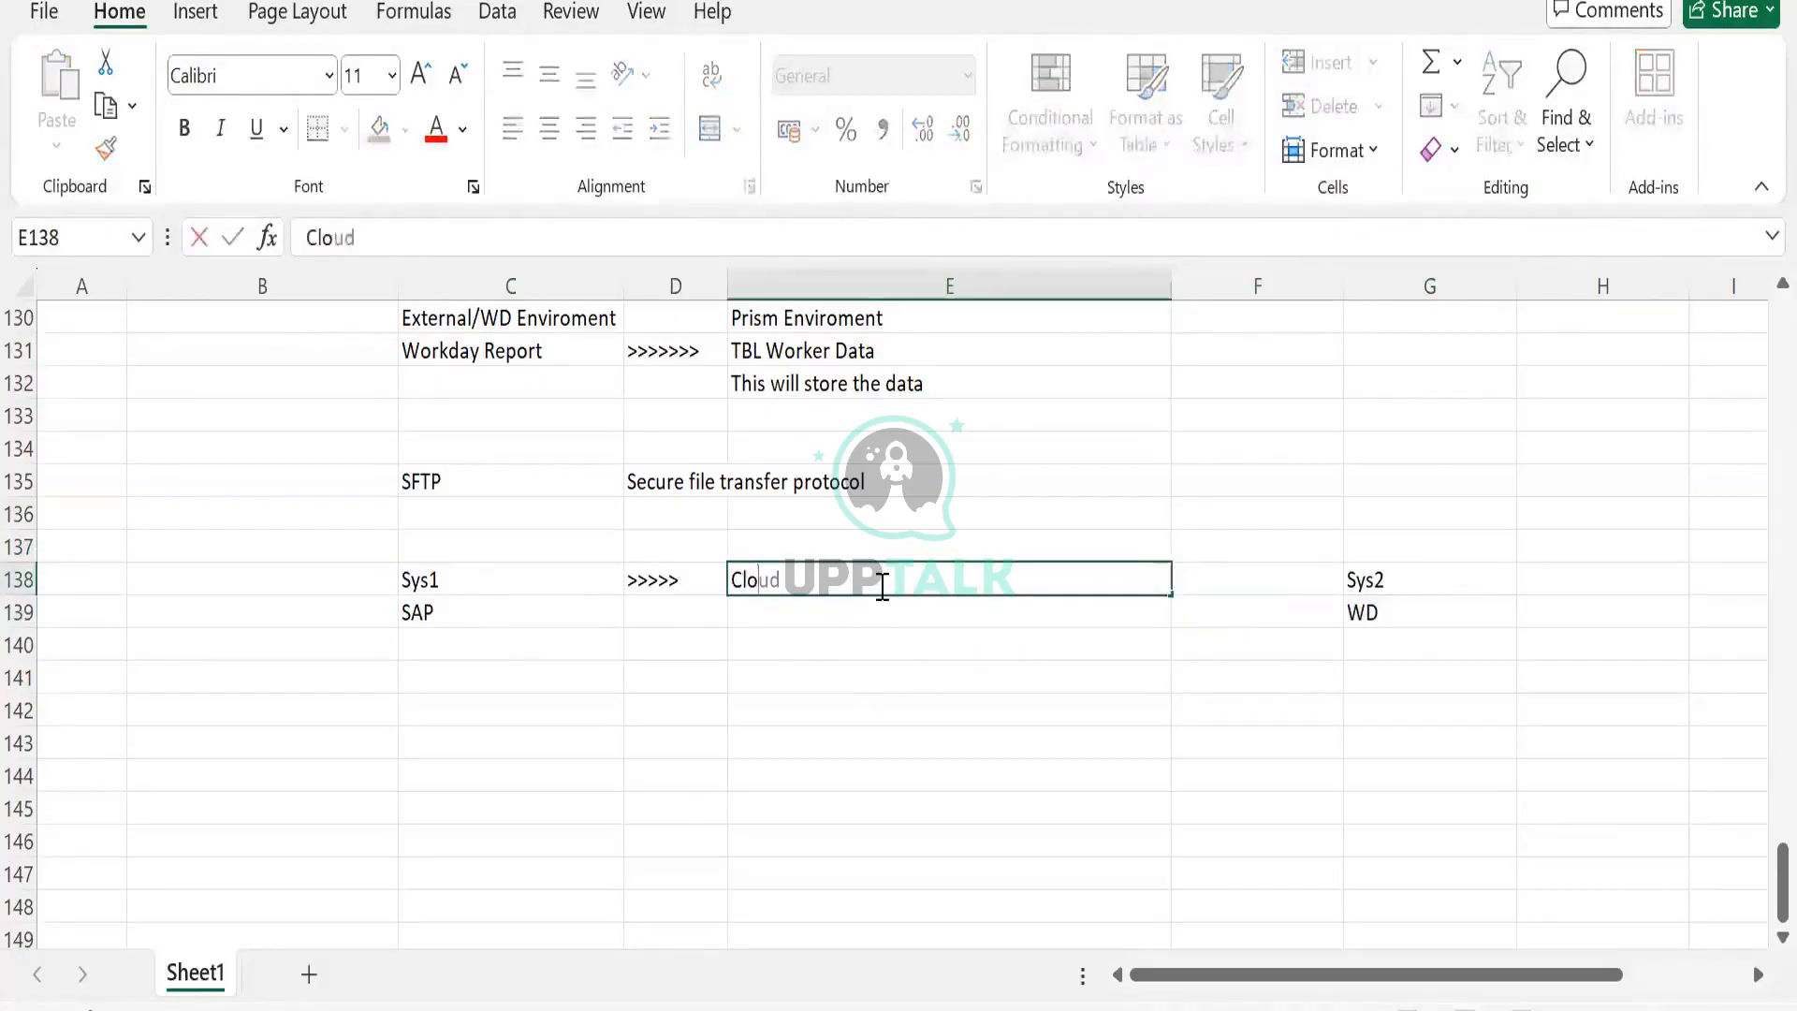
key(BackSpace)
key(BackSpace)
key(BackSpace)
text(oud Folder)
key(Return)
text(SFTP)
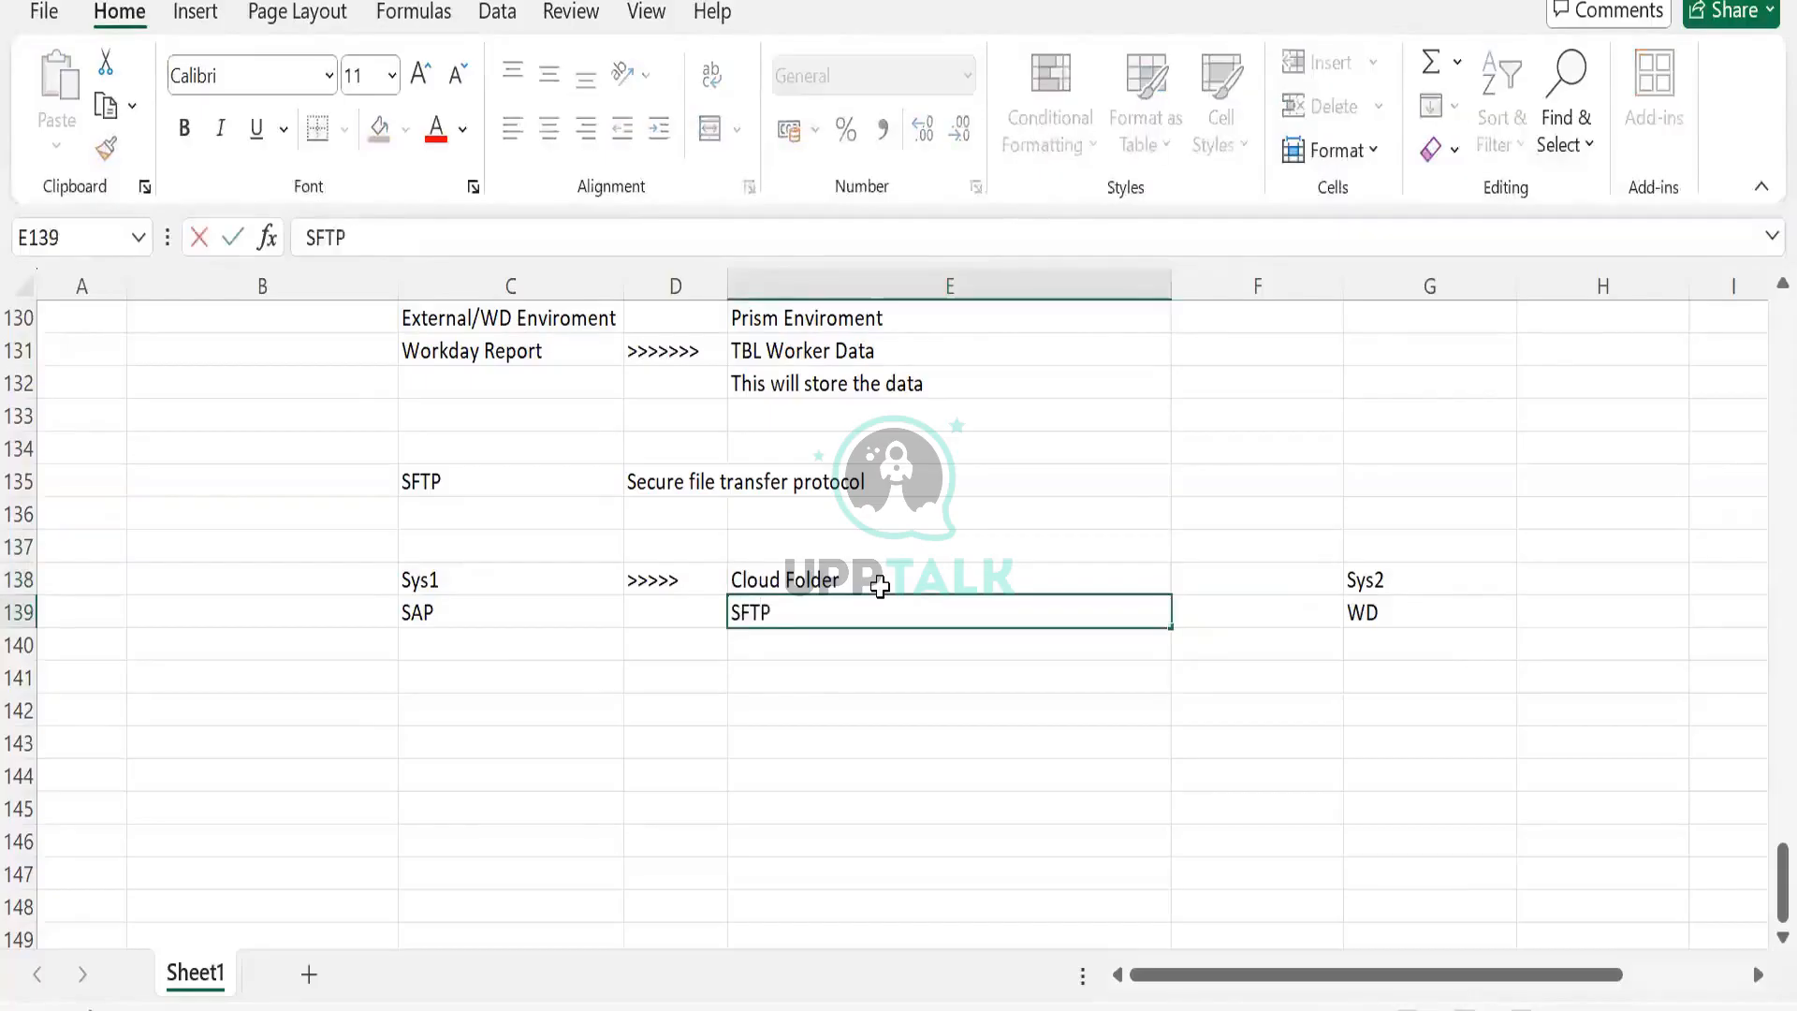
key(Tab)
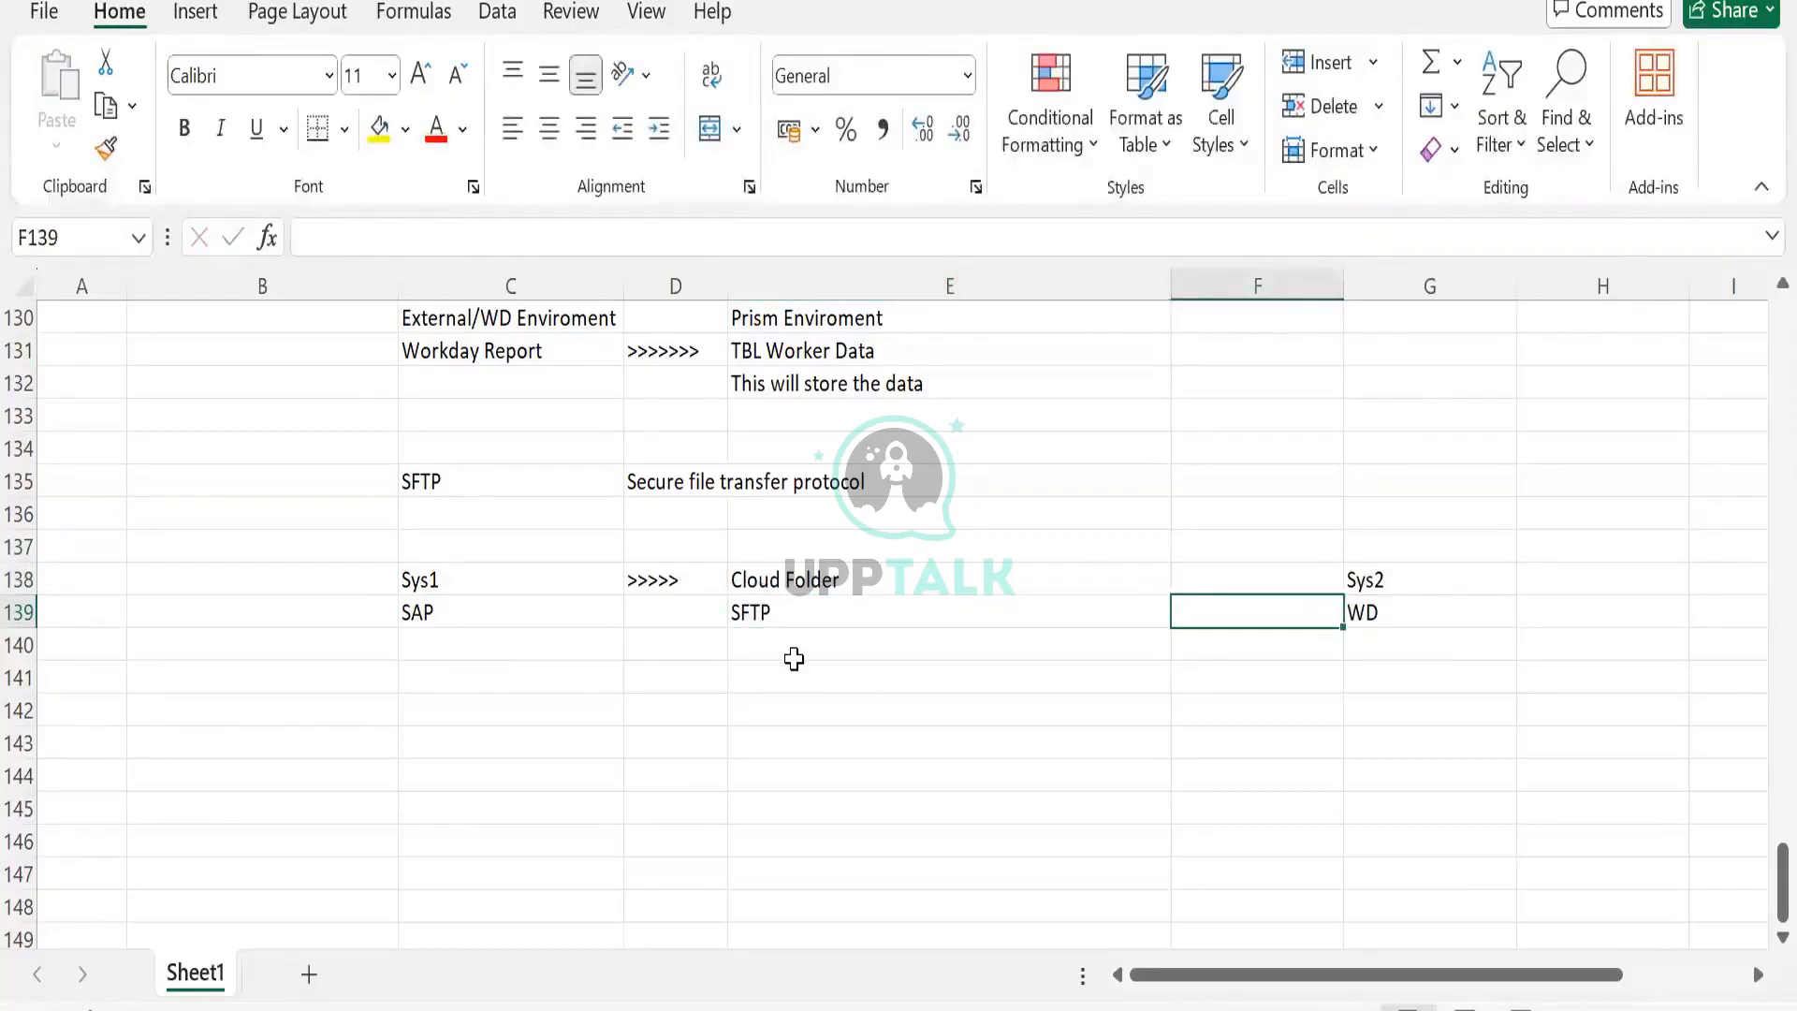
click(782, 610)
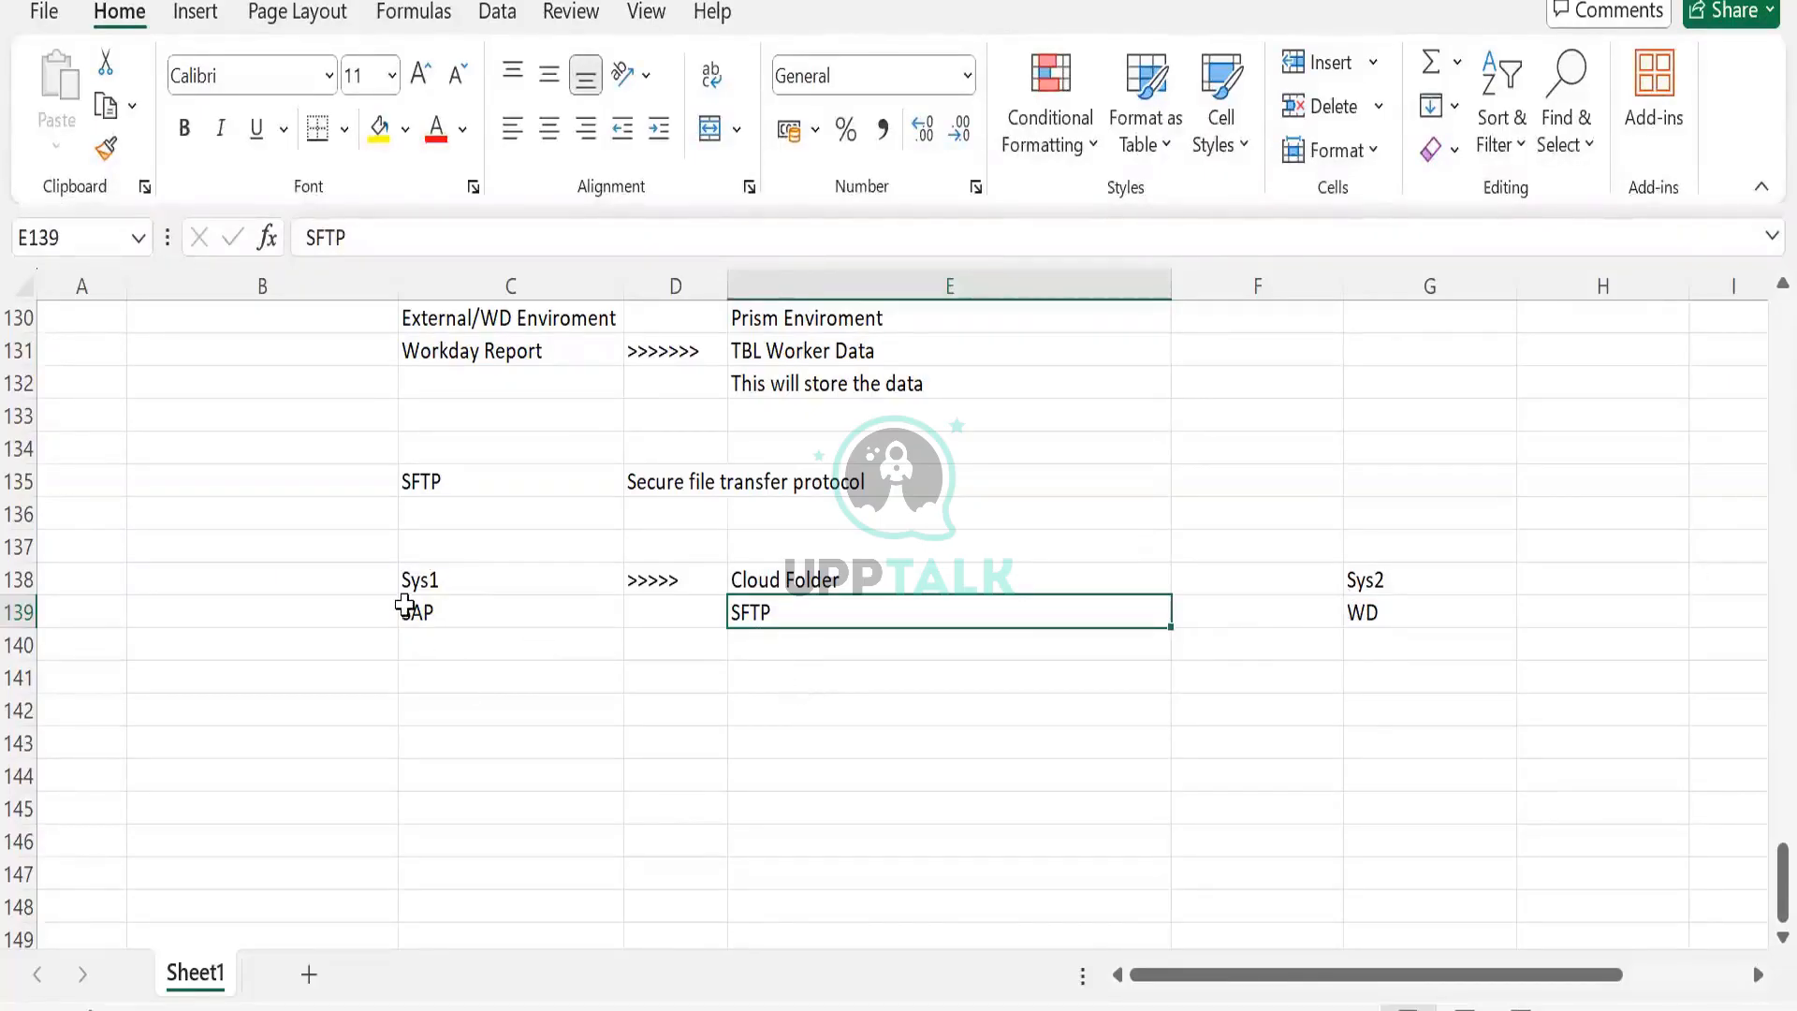
Type Org Data file in C140 and drag it across to E140.
click(408, 610)
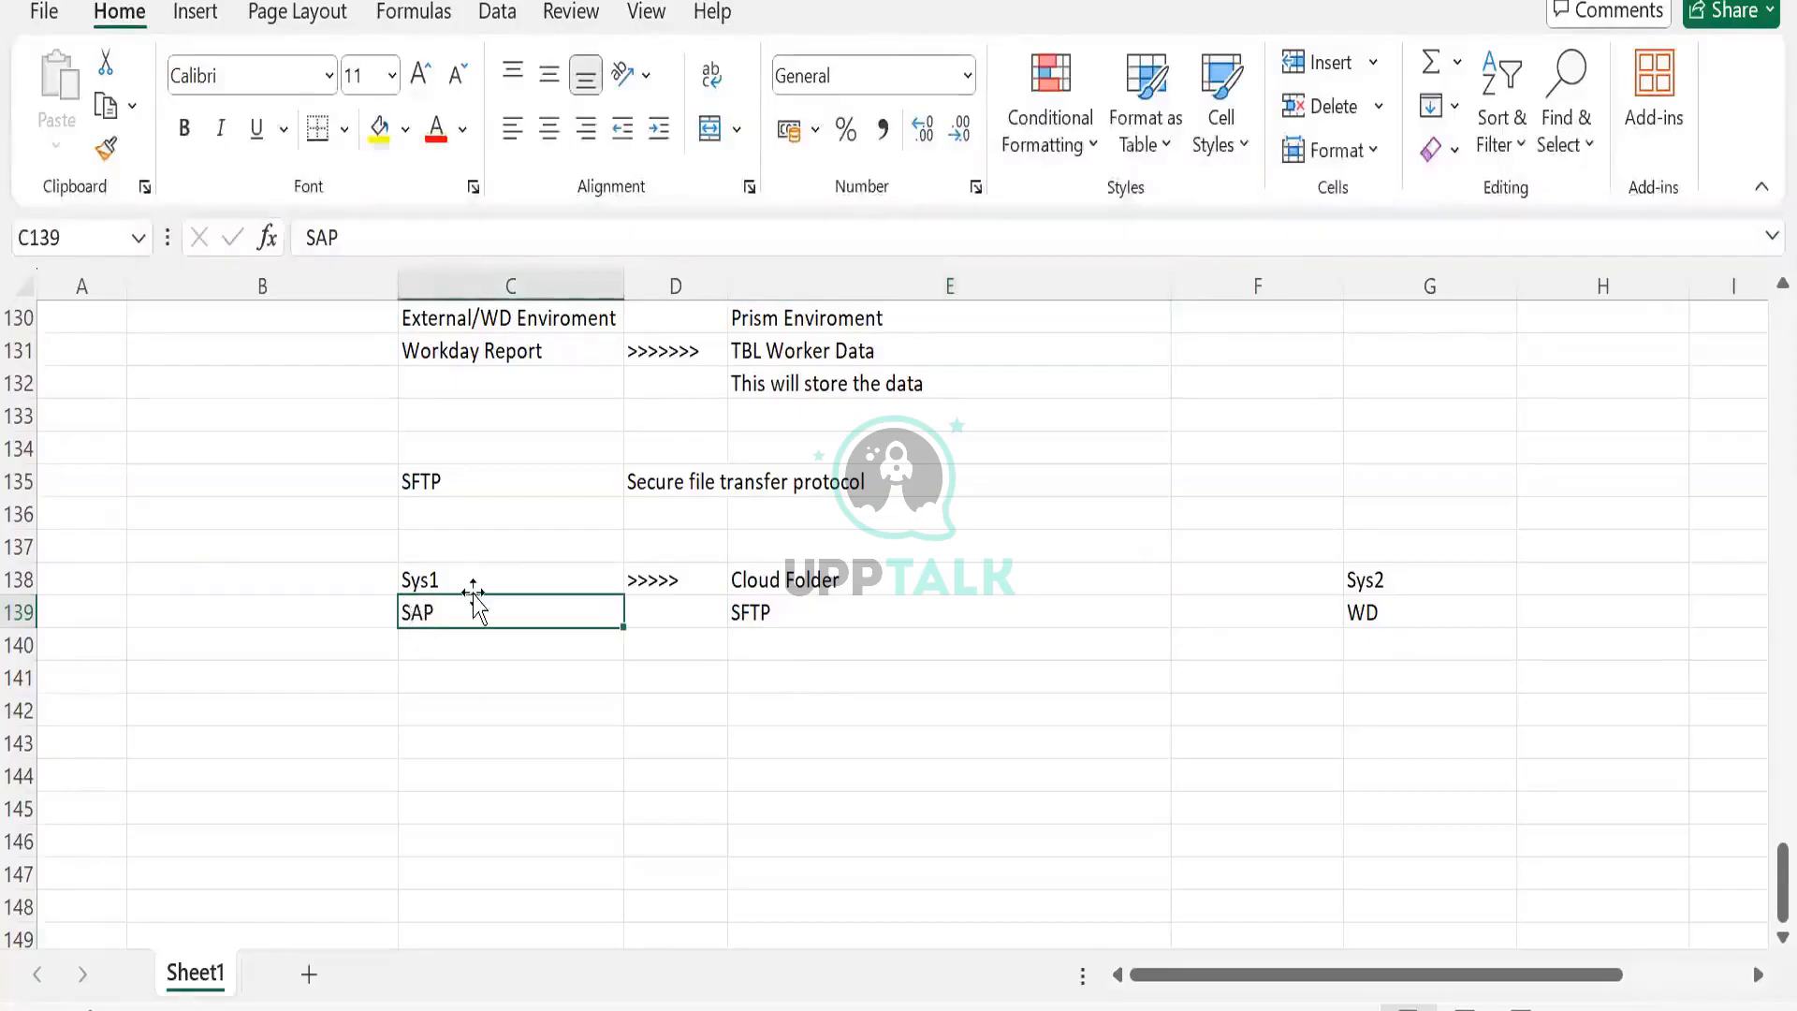
click(808, 584)
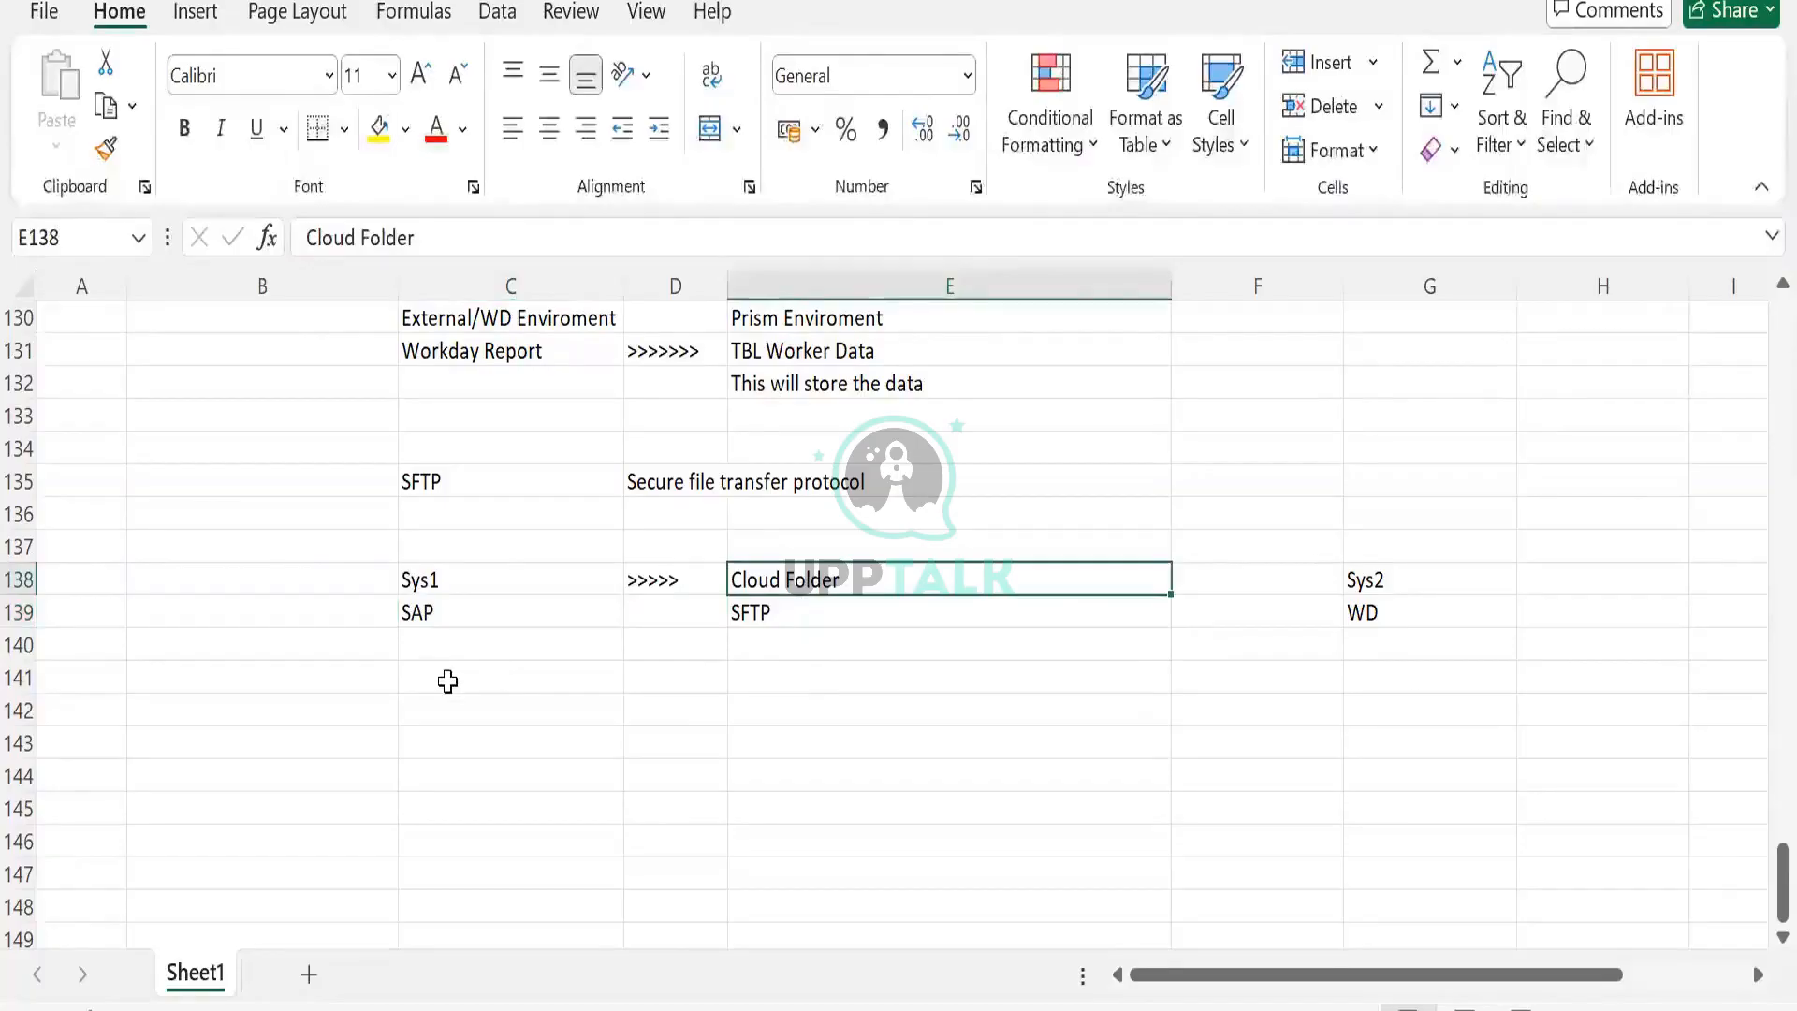
click(444, 639)
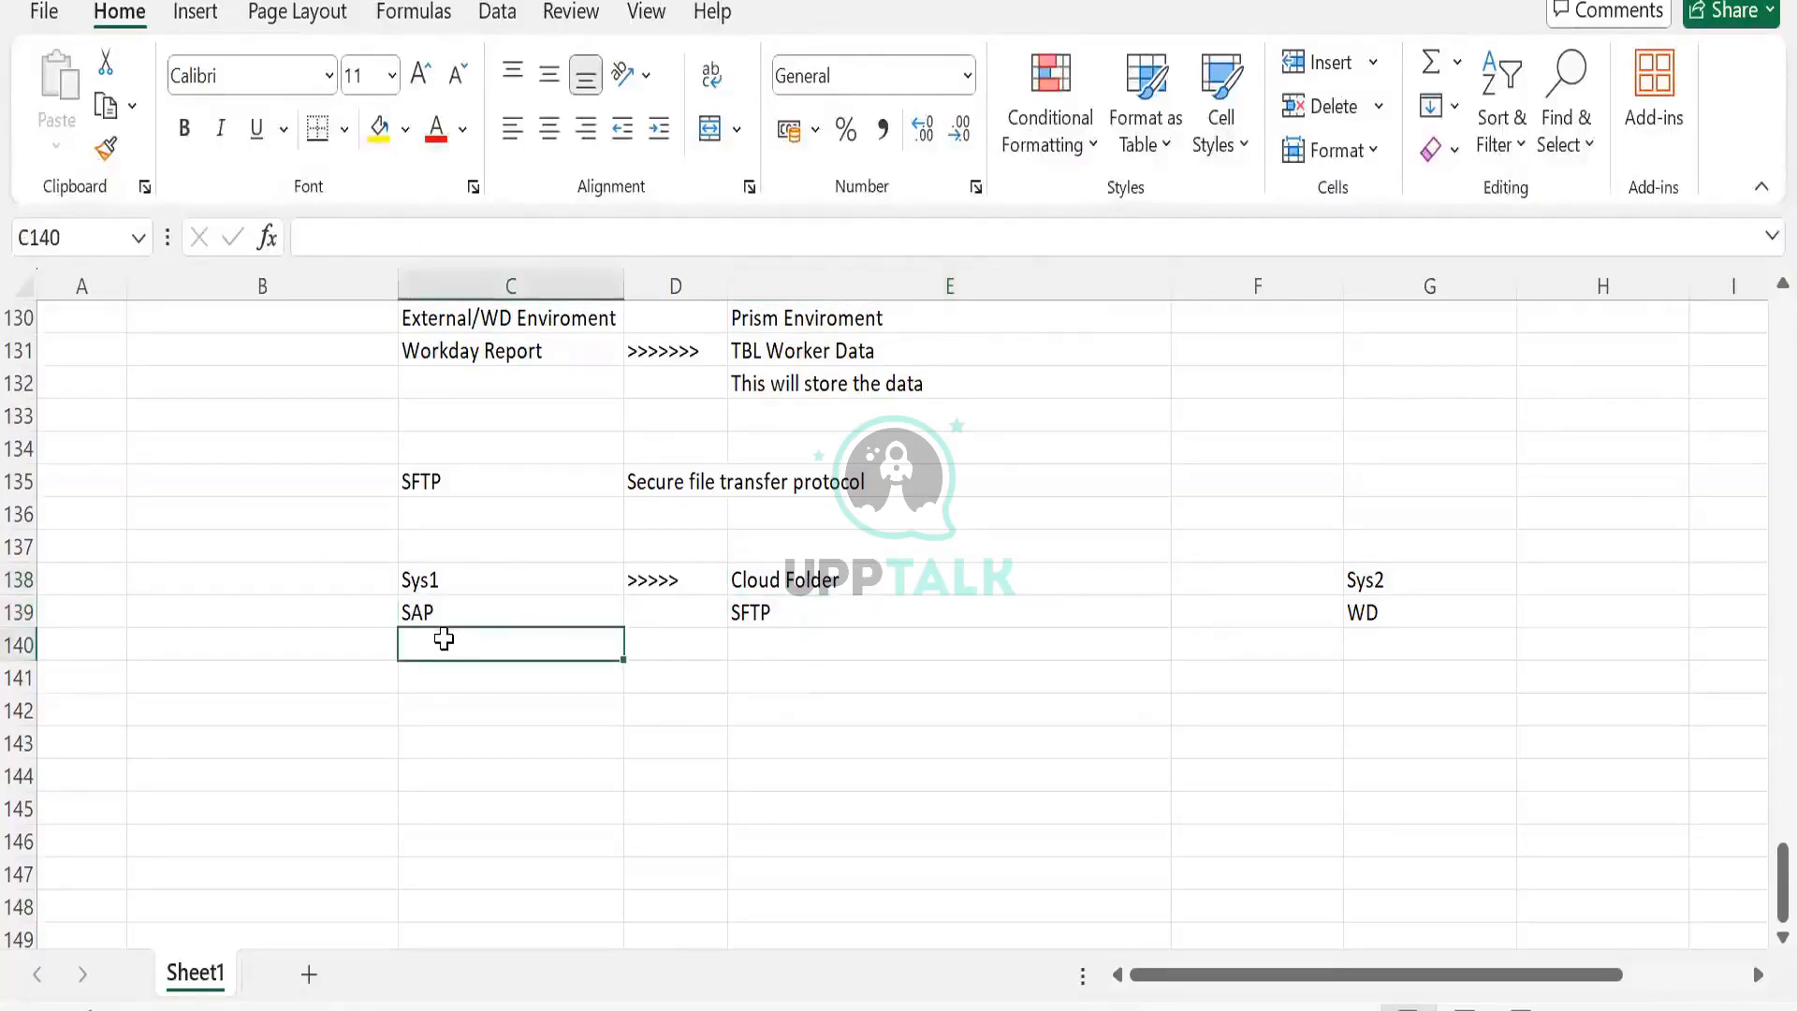
text(Or)
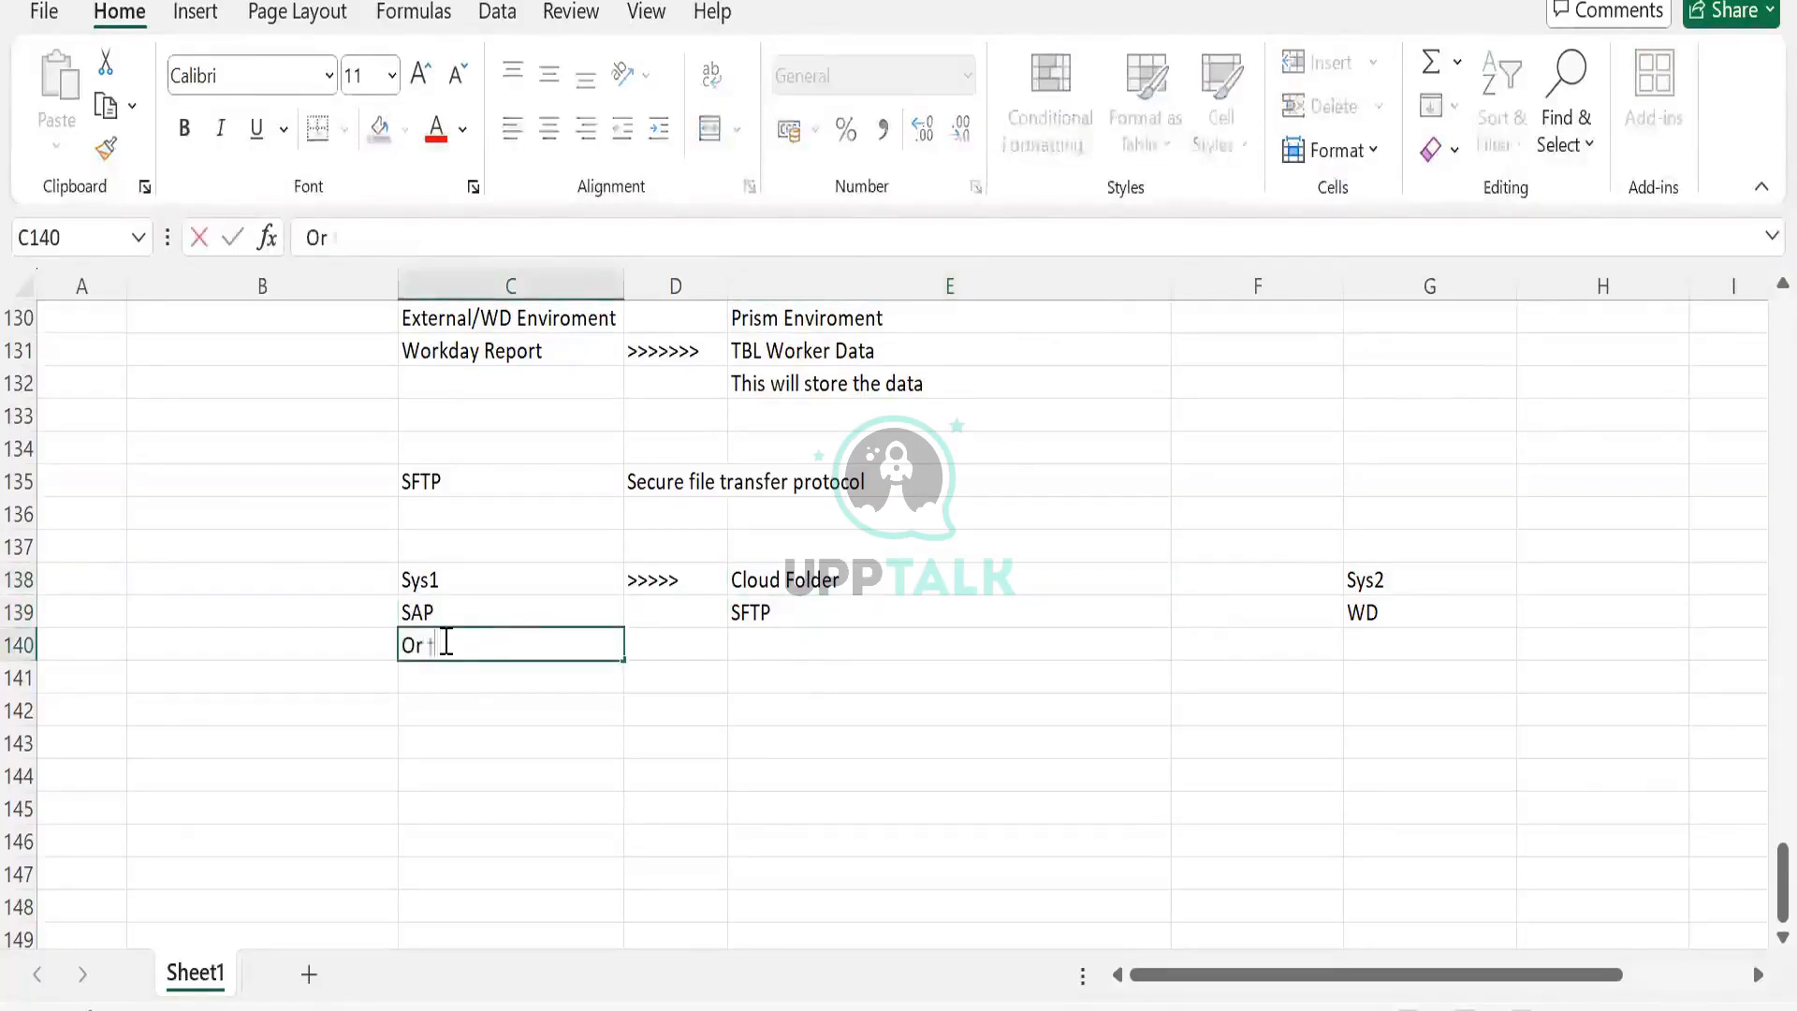
text(g Data file)
key(Tab)
click(444, 639)
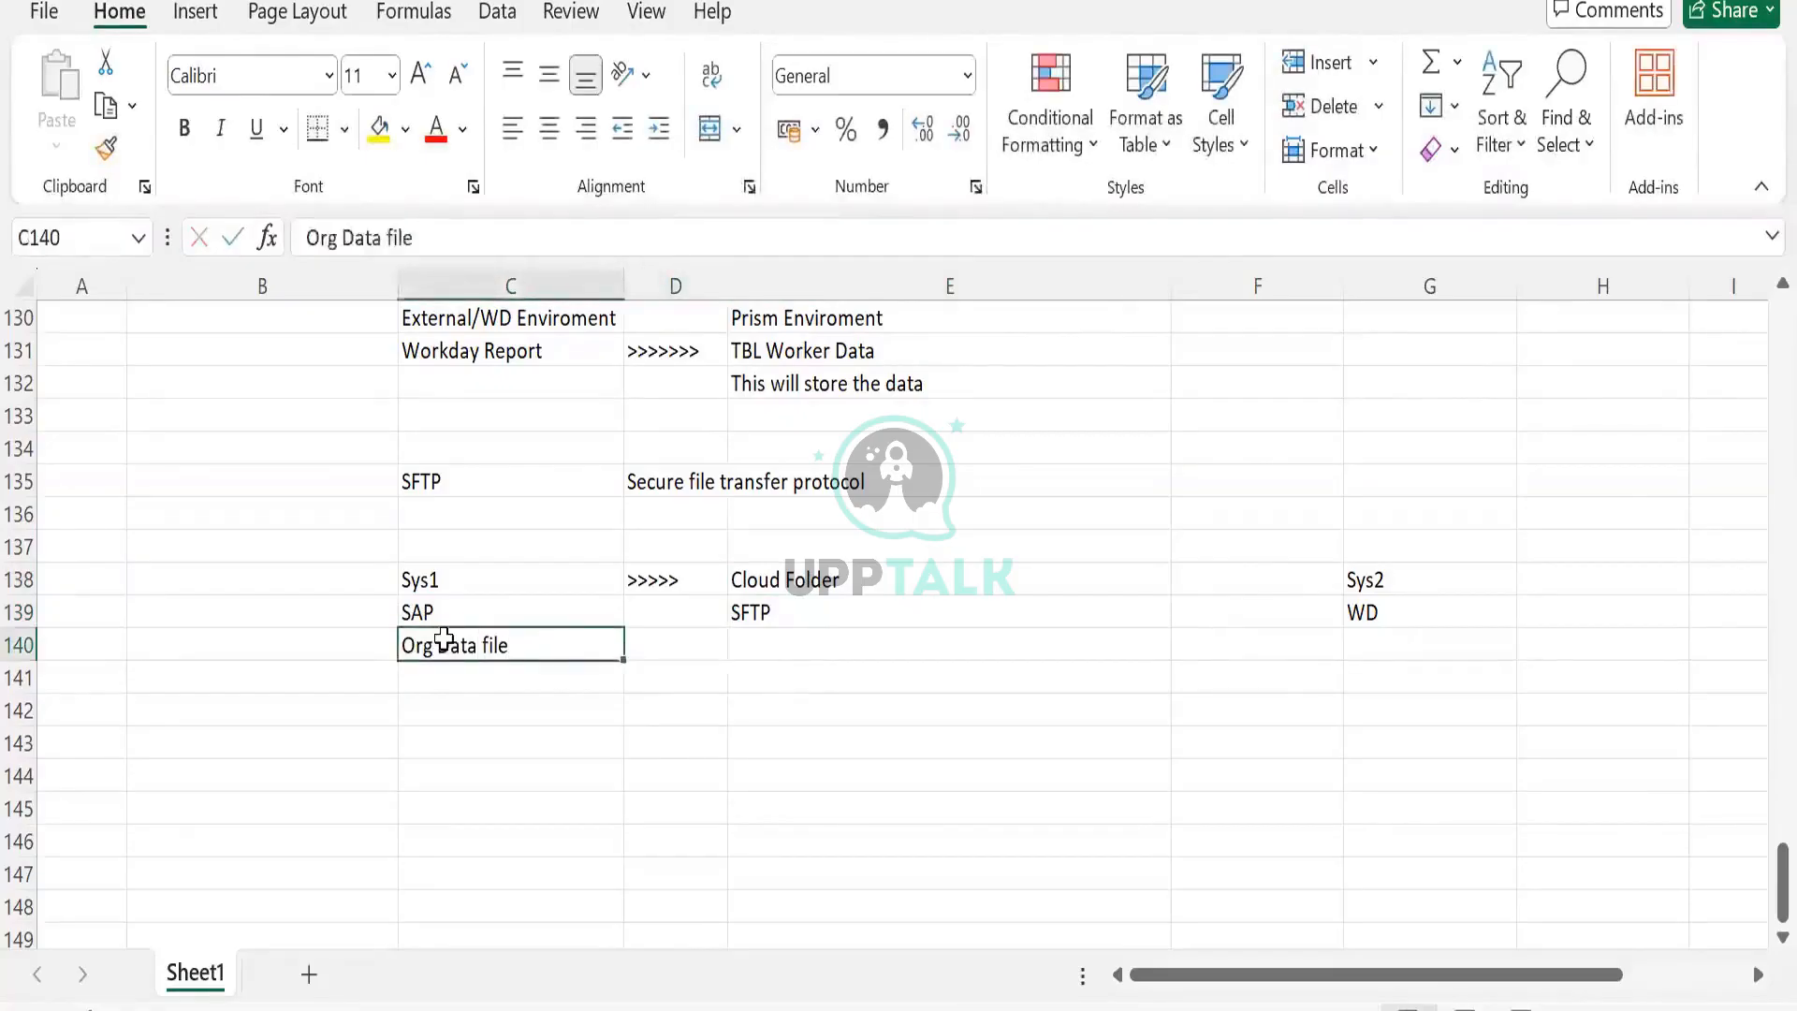
drag(444, 639, 887, 660)
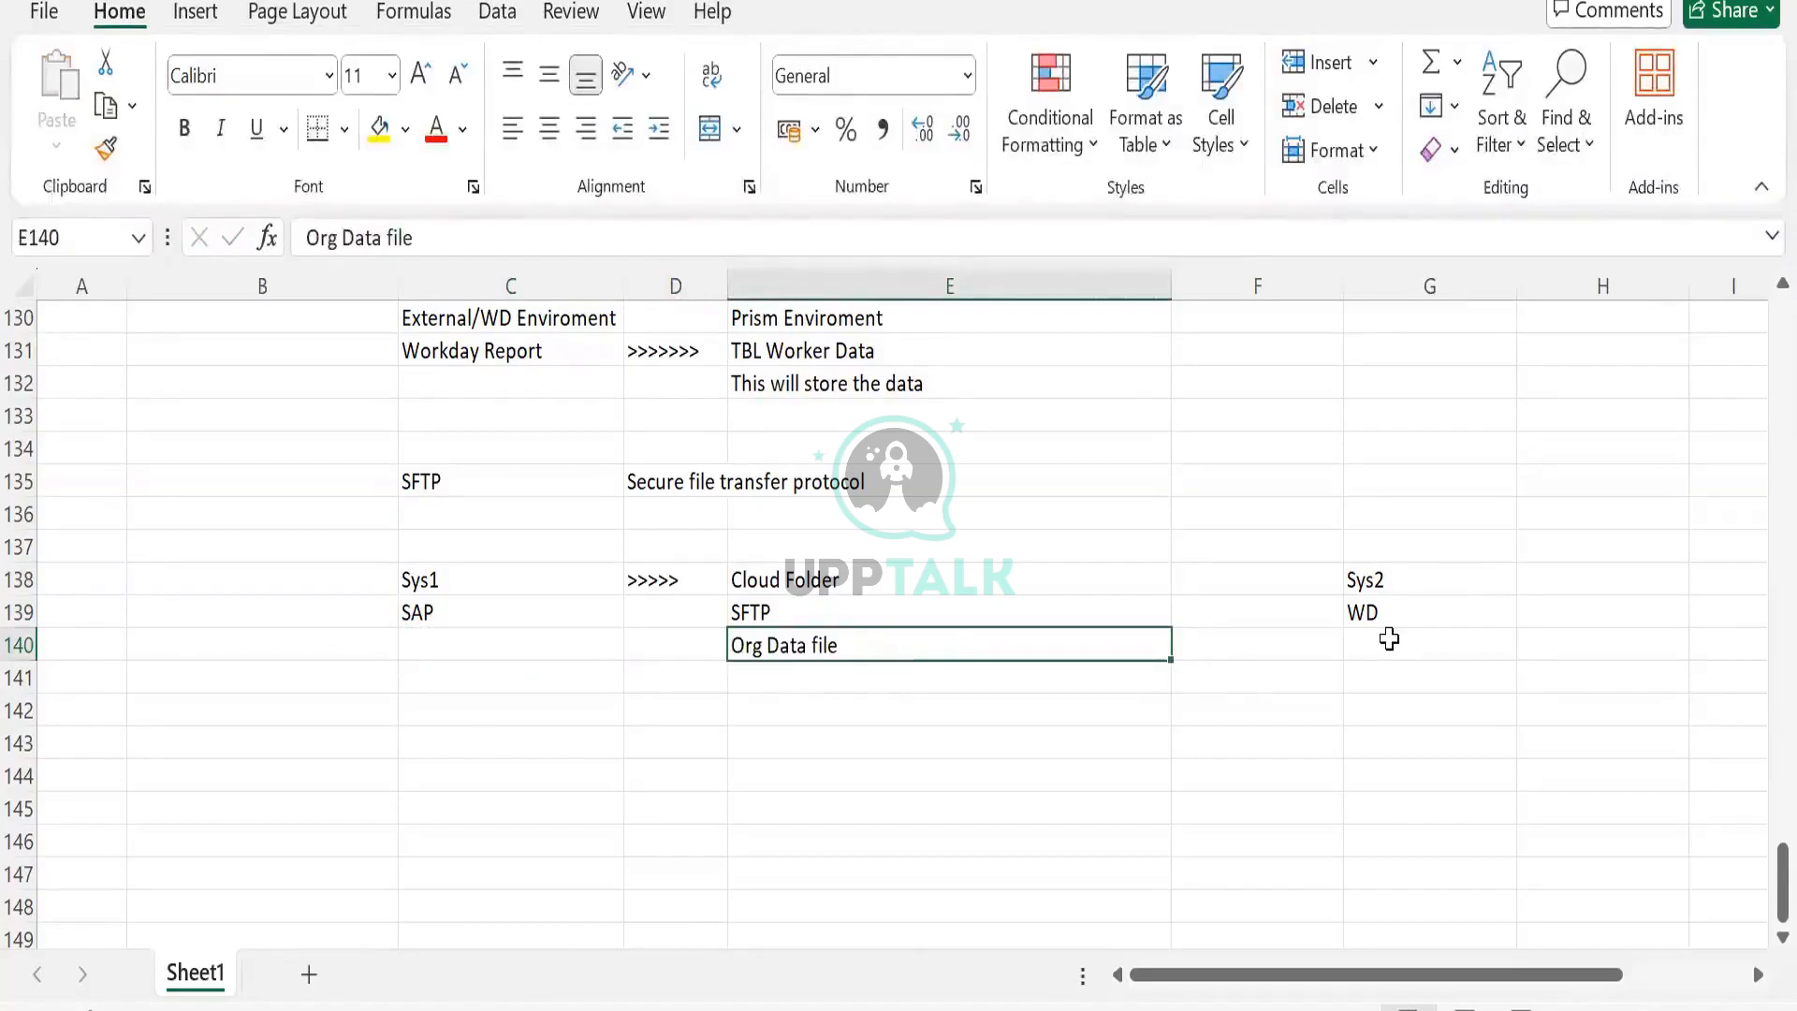
Move the Org Data file entry from E140 into G140 beneath WD.
click(1386, 637)
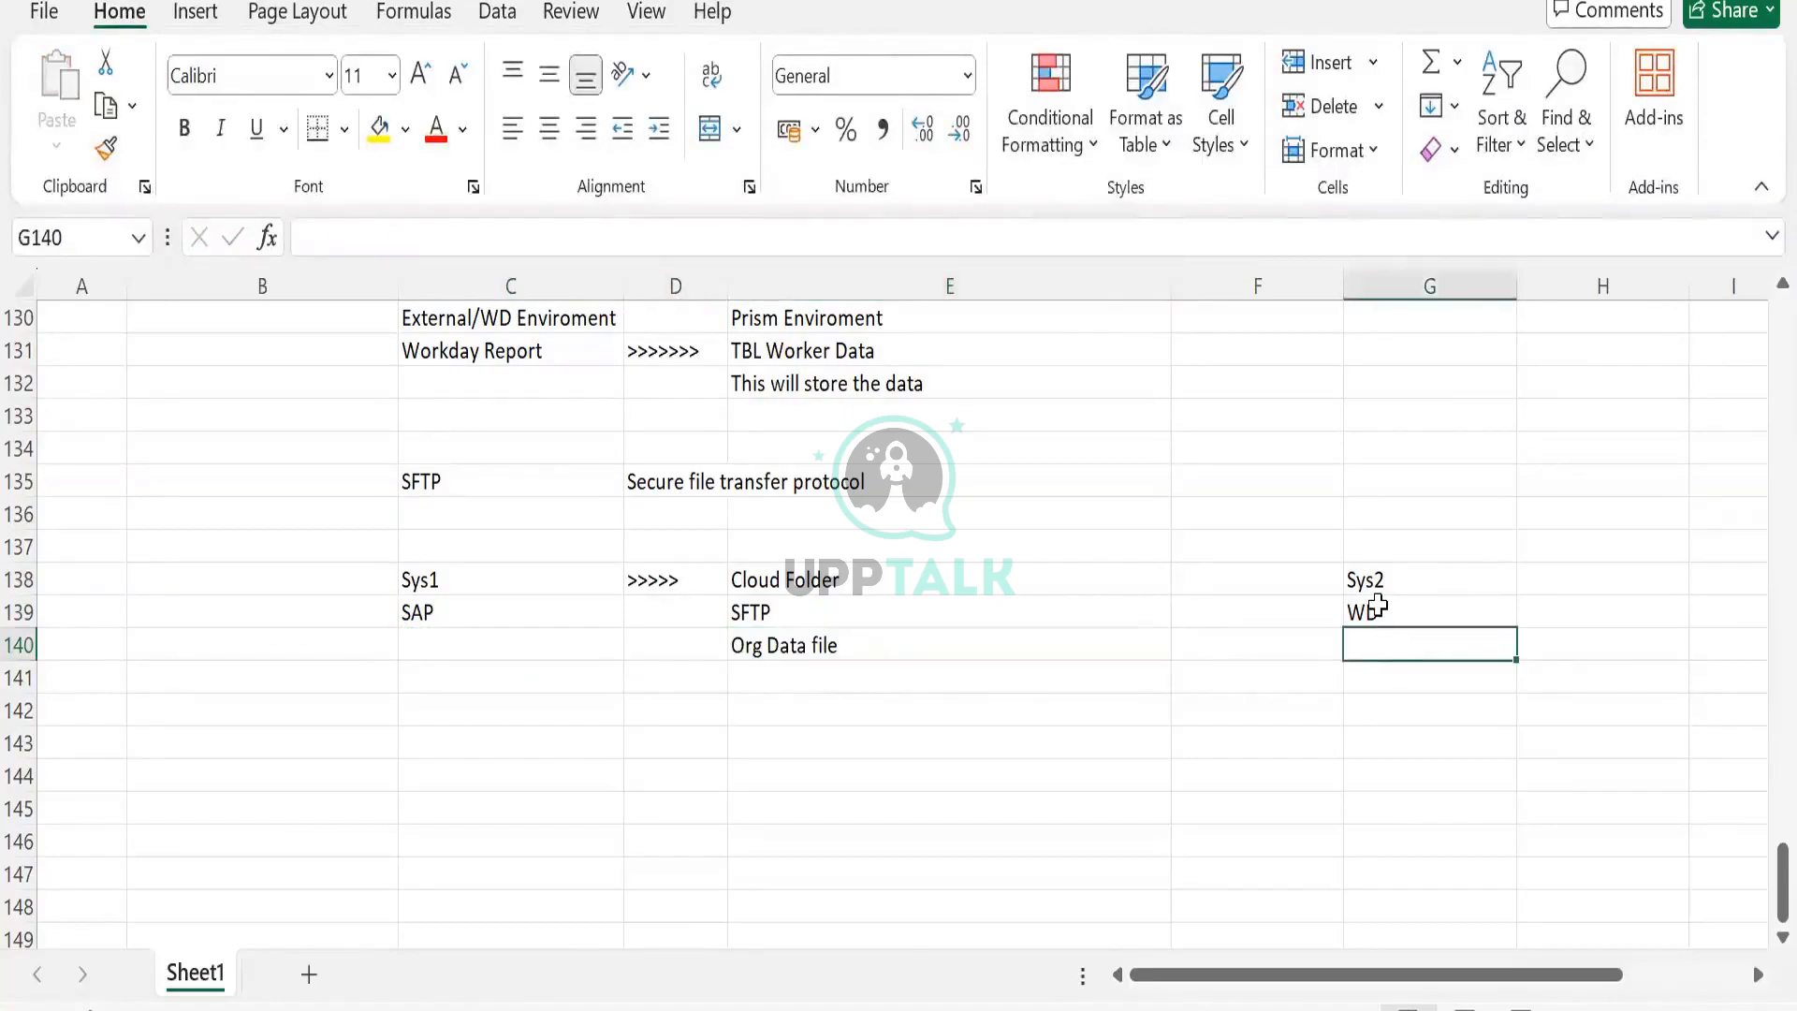
click(767, 613)
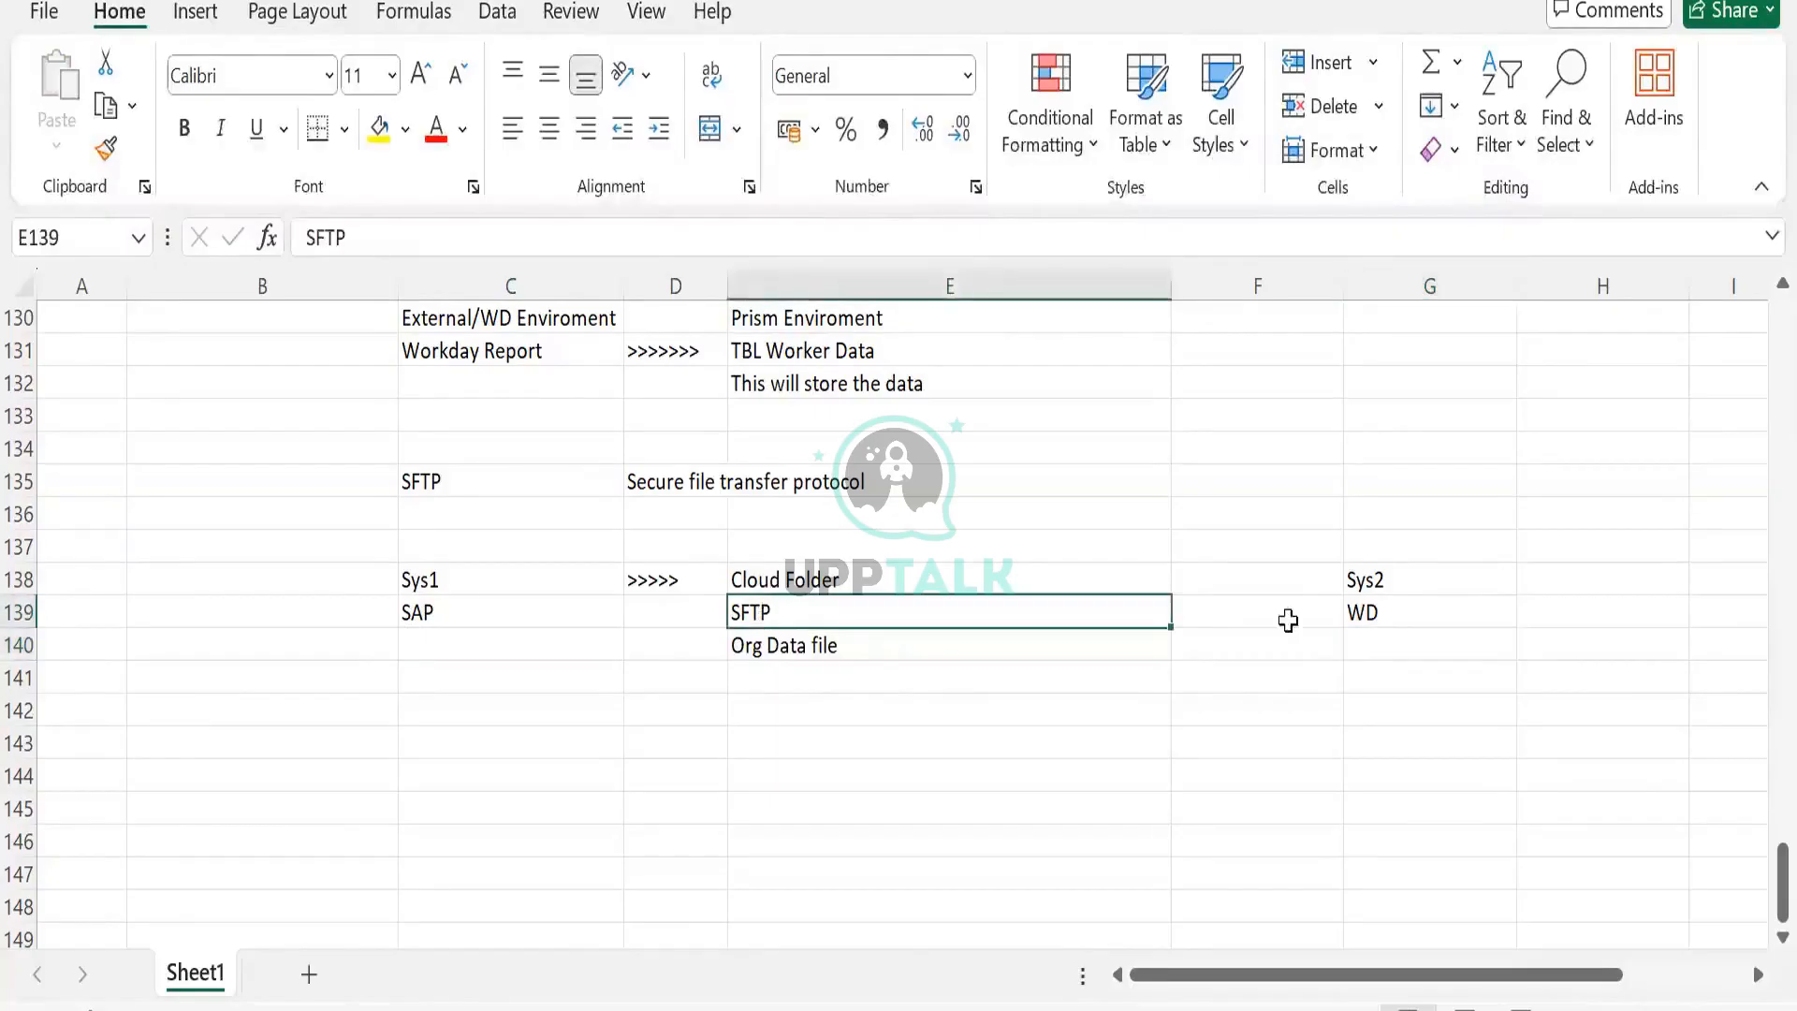
click(1191, 576)
click(831, 646)
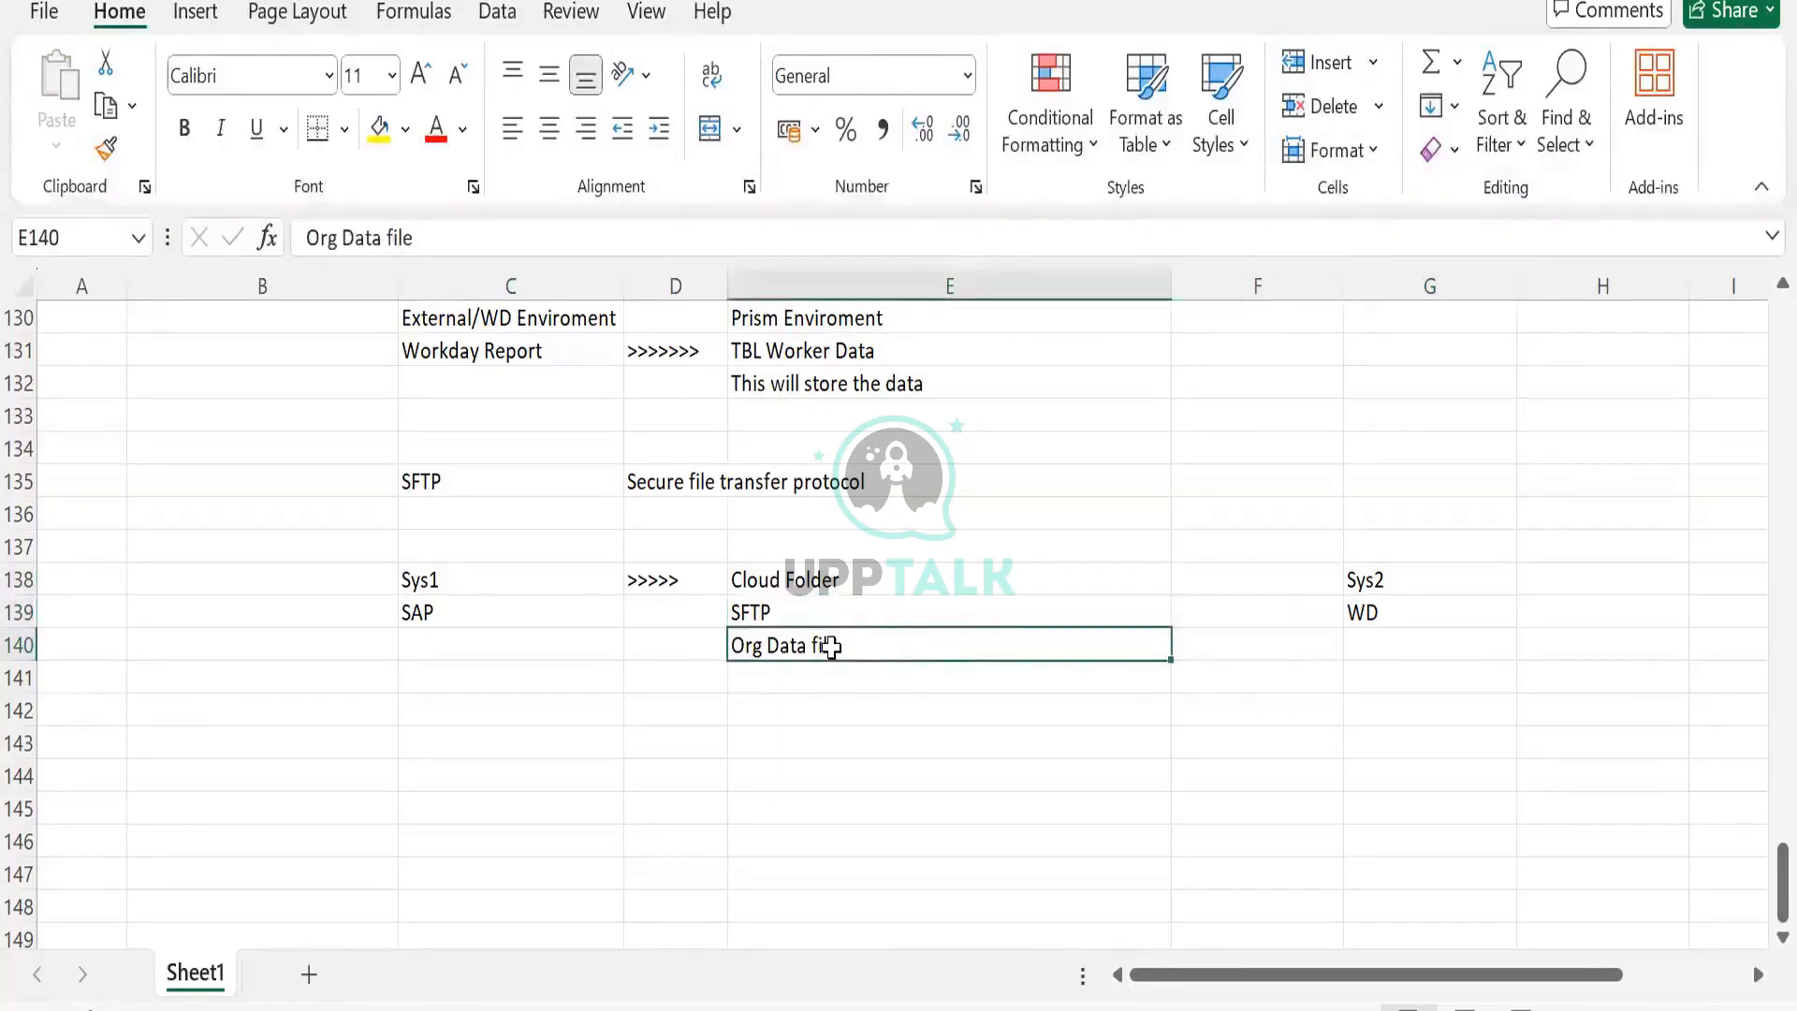
key(ctrl+c)
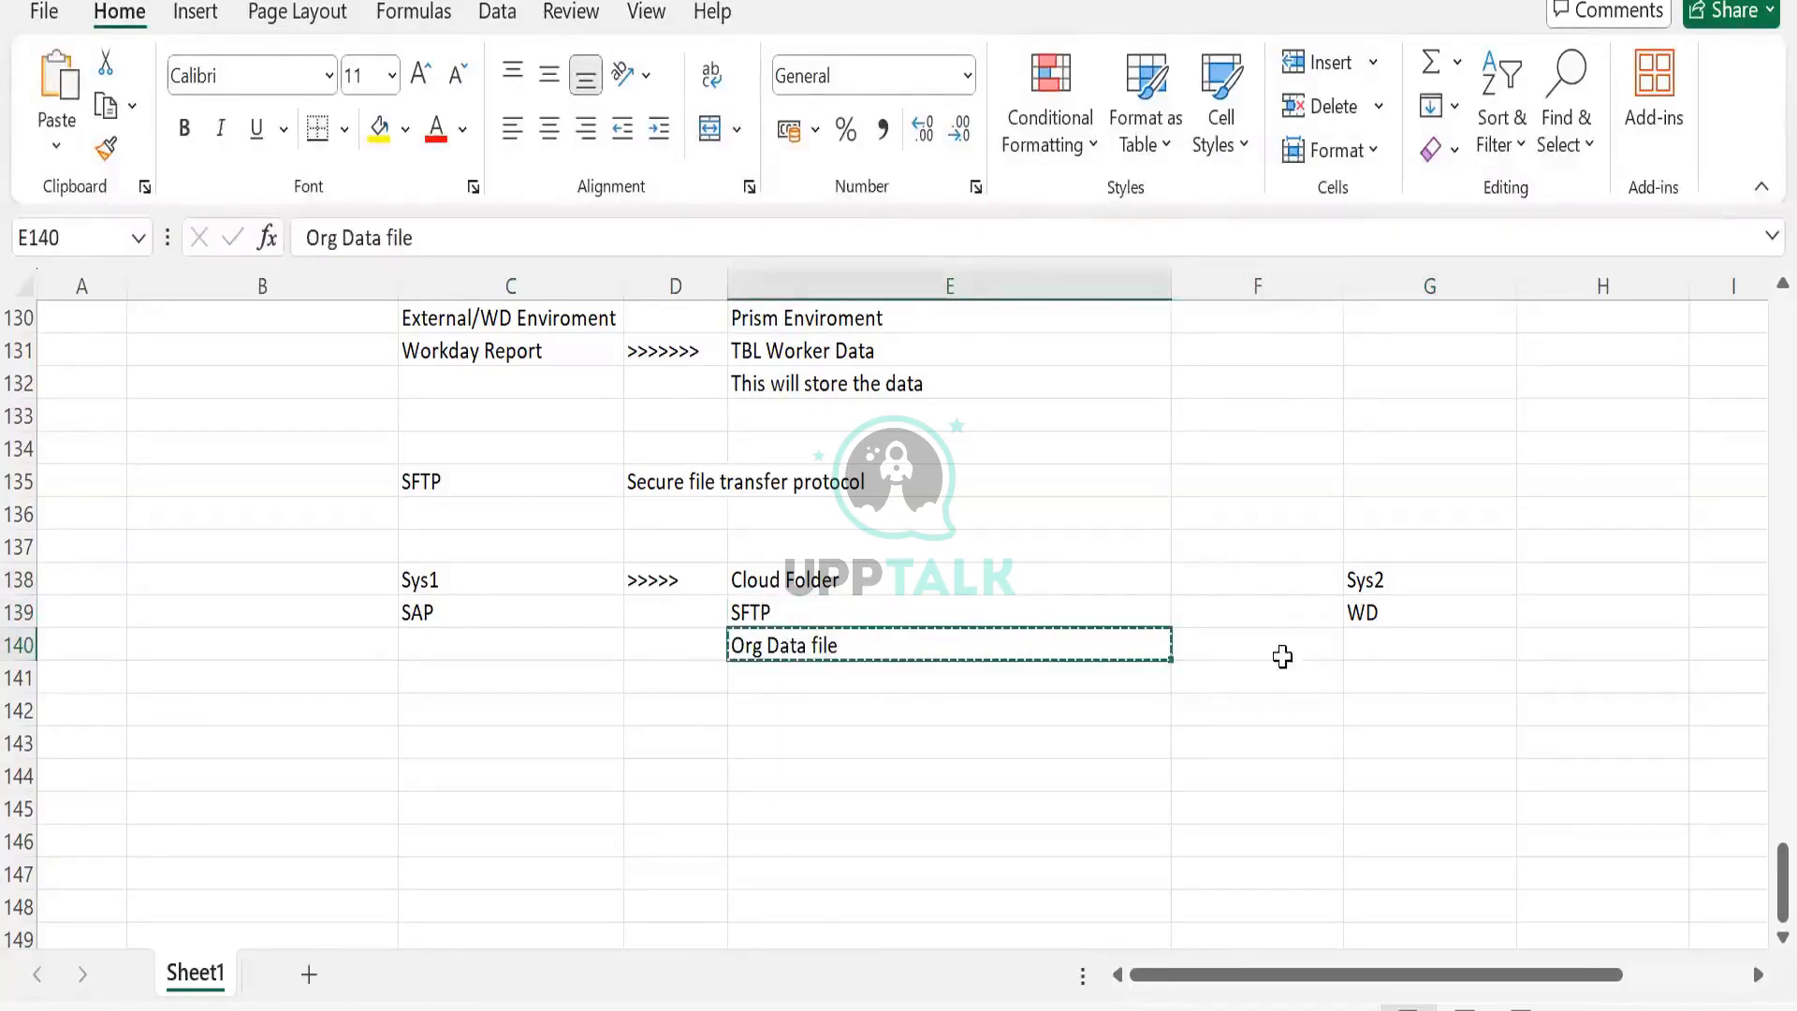
click(1386, 654)
key(ctrl+v)
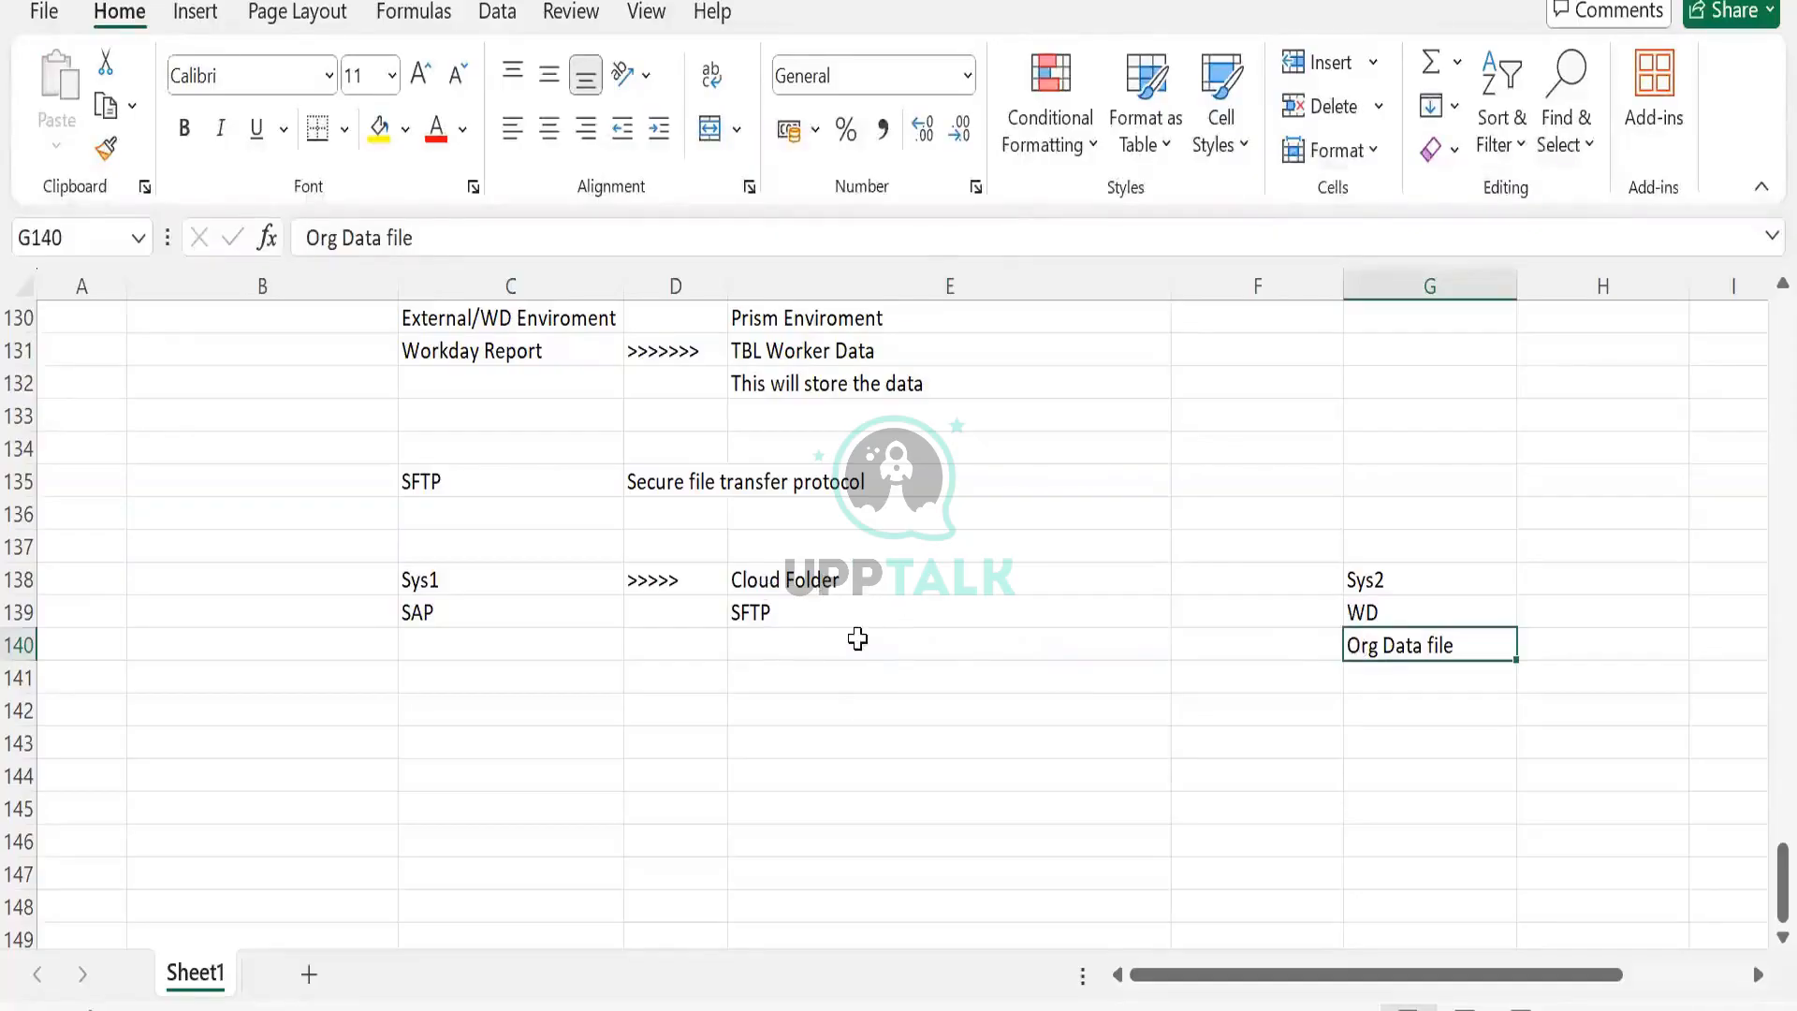
Review the Sys1/SAP, Cloud Folder/SFTP and Sys2/WD groups, then return to the SFTP Address field.
drag(427, 582, 402, 666)
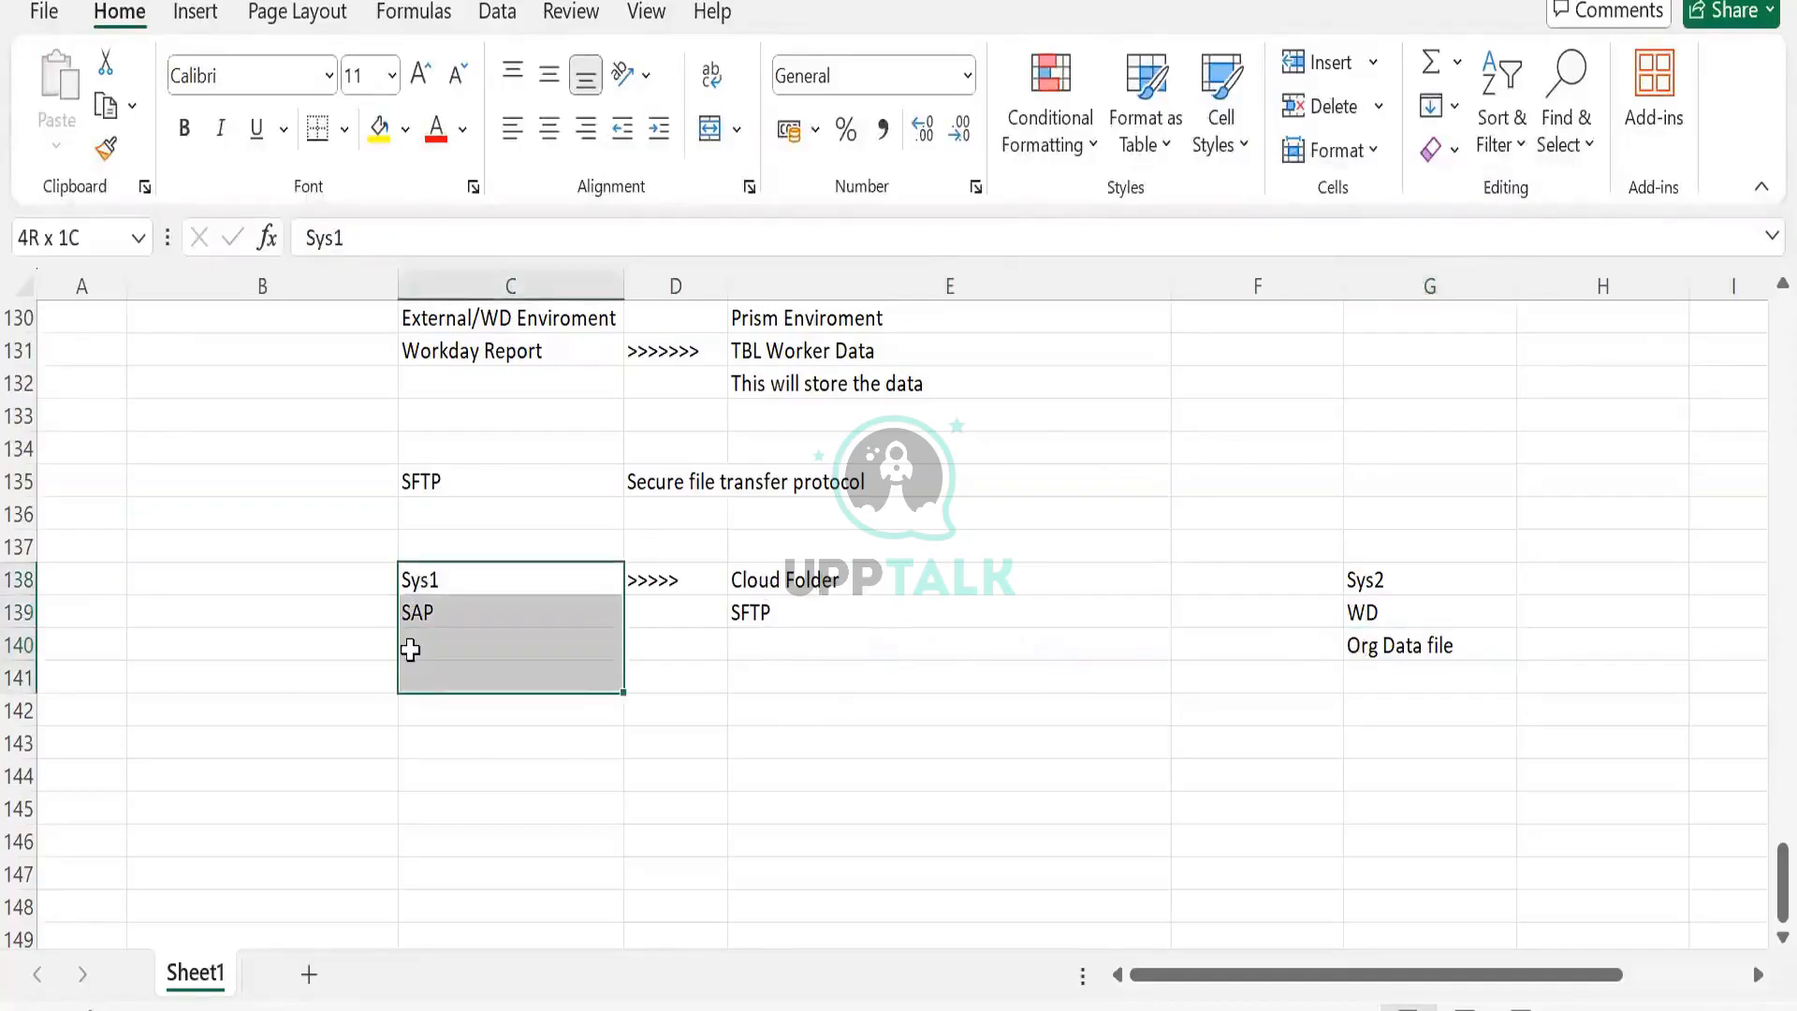
click(792, 588)
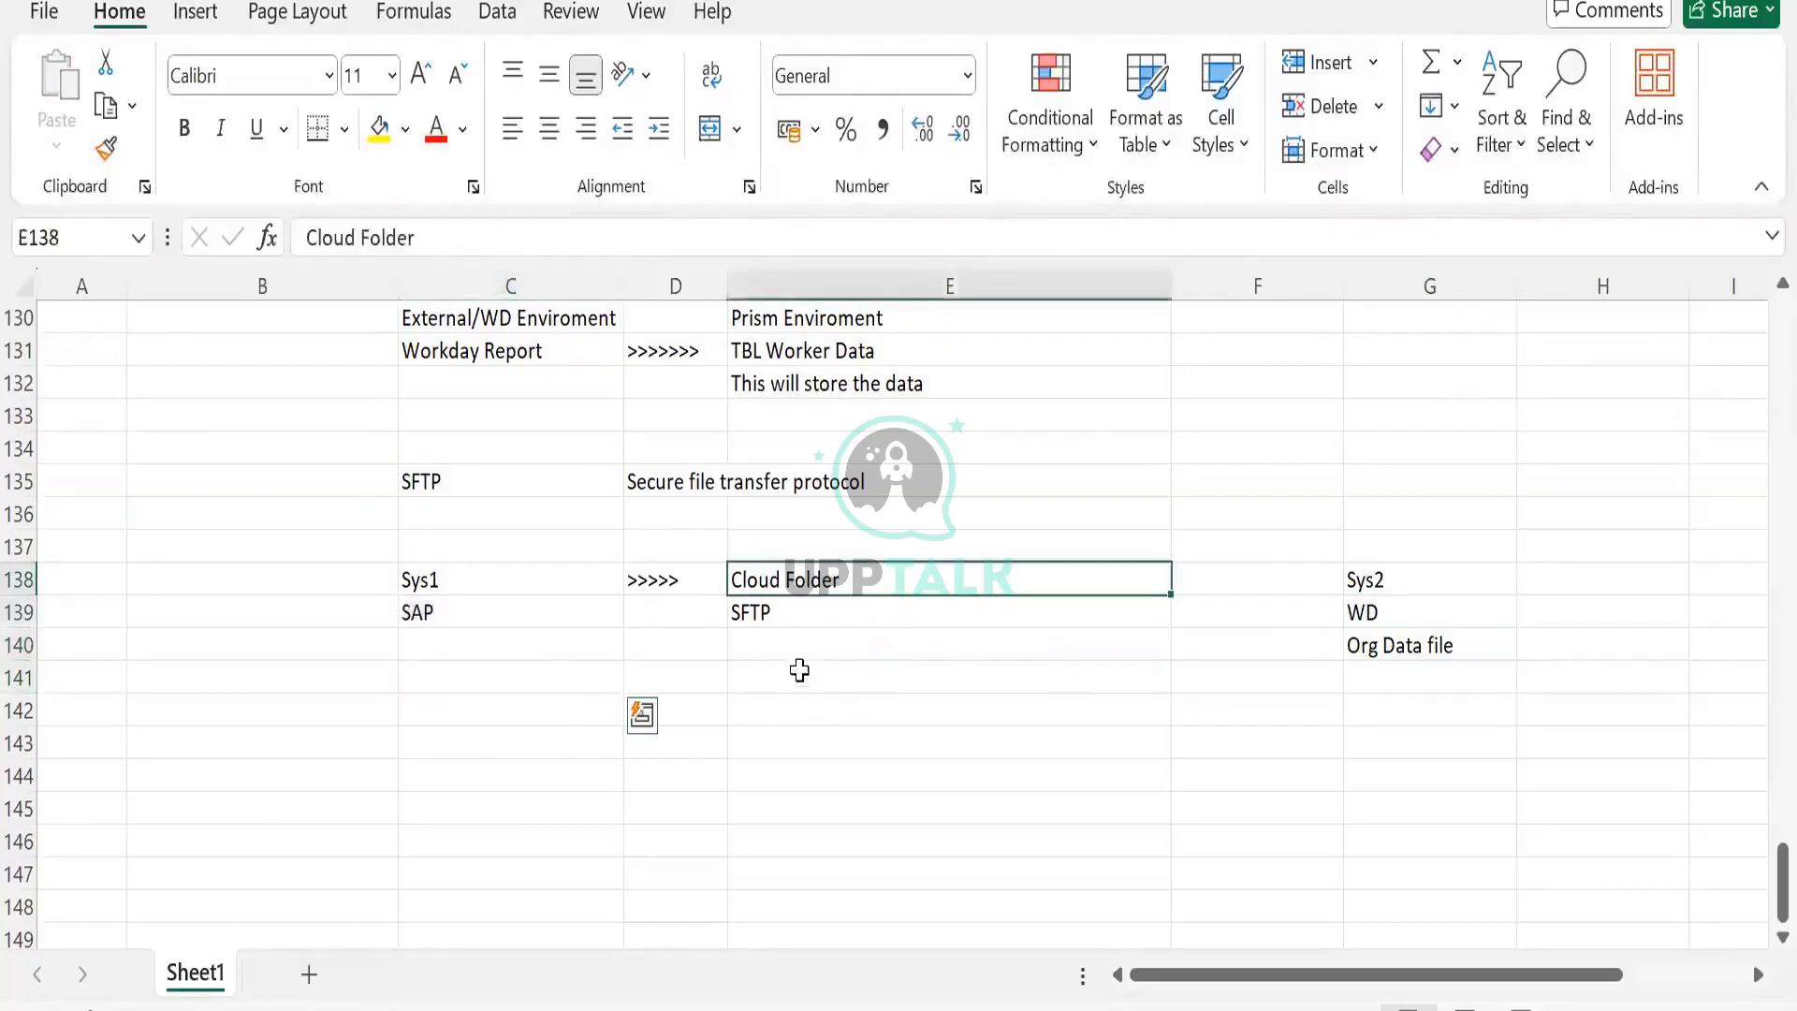
drag(799, 670, 799, 671)
drag(1367, 576, 1382, 638)
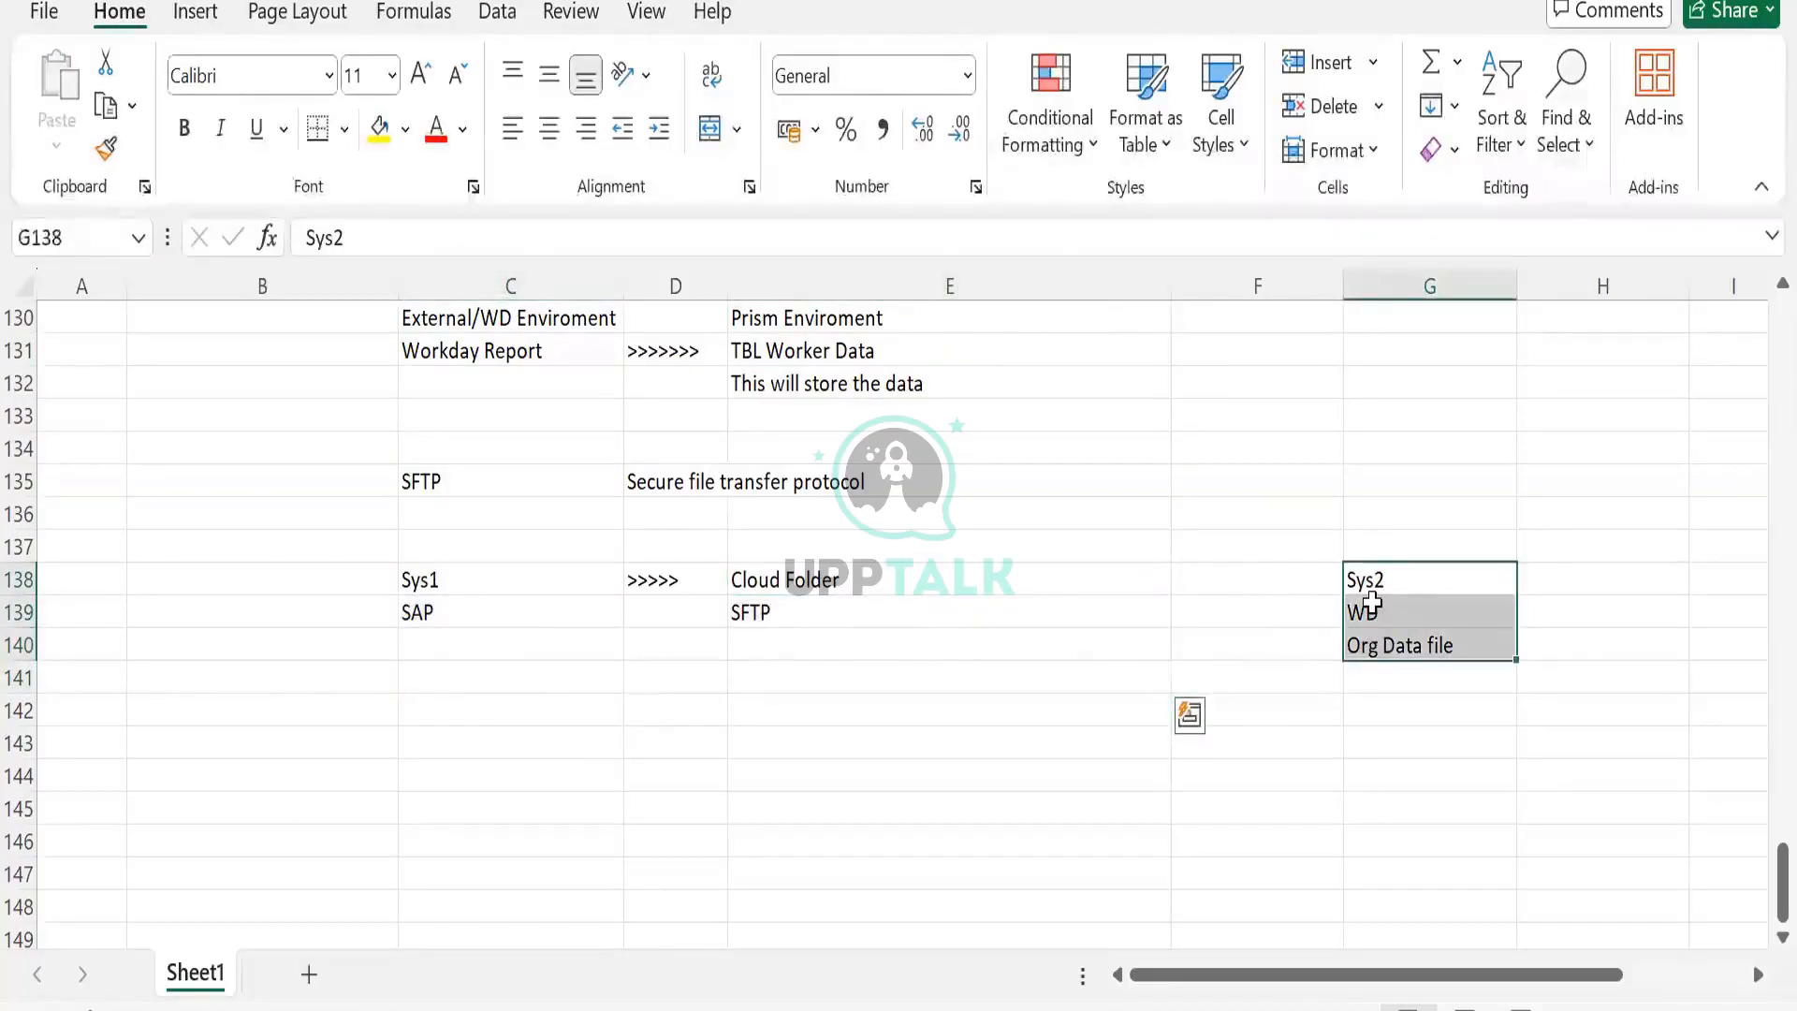
click(1363, 578)
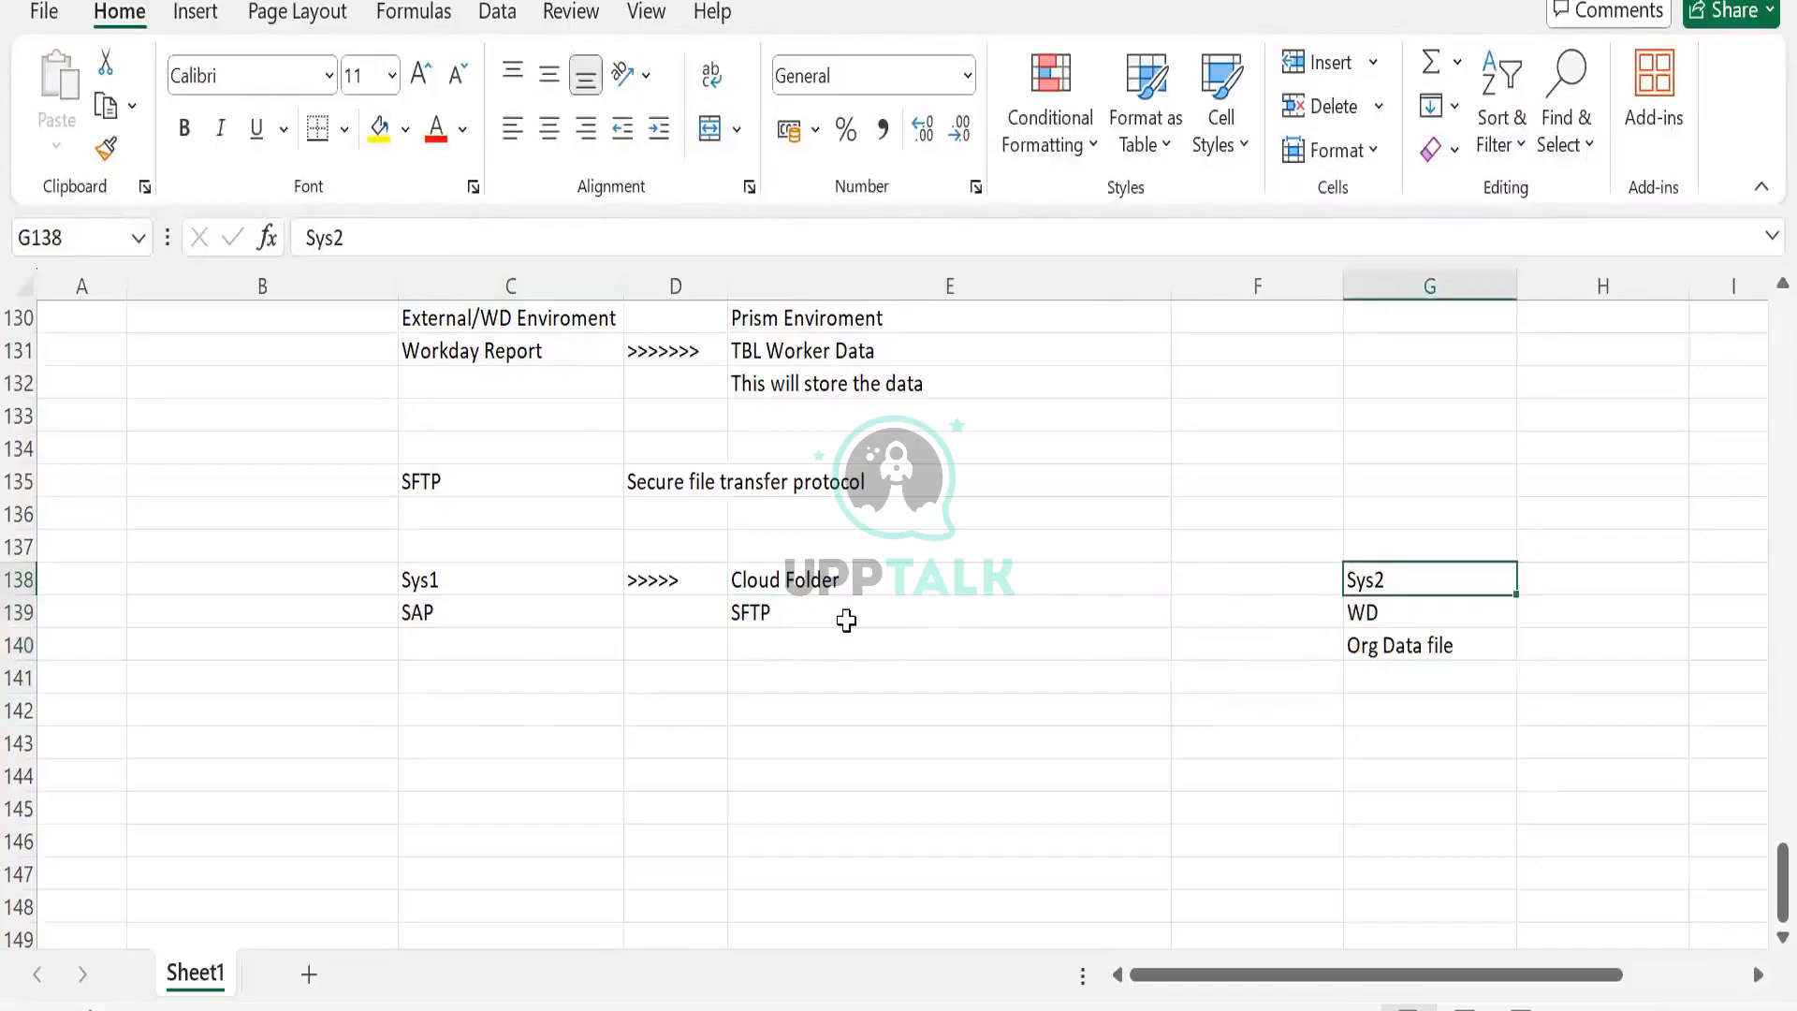
click(846, 620)
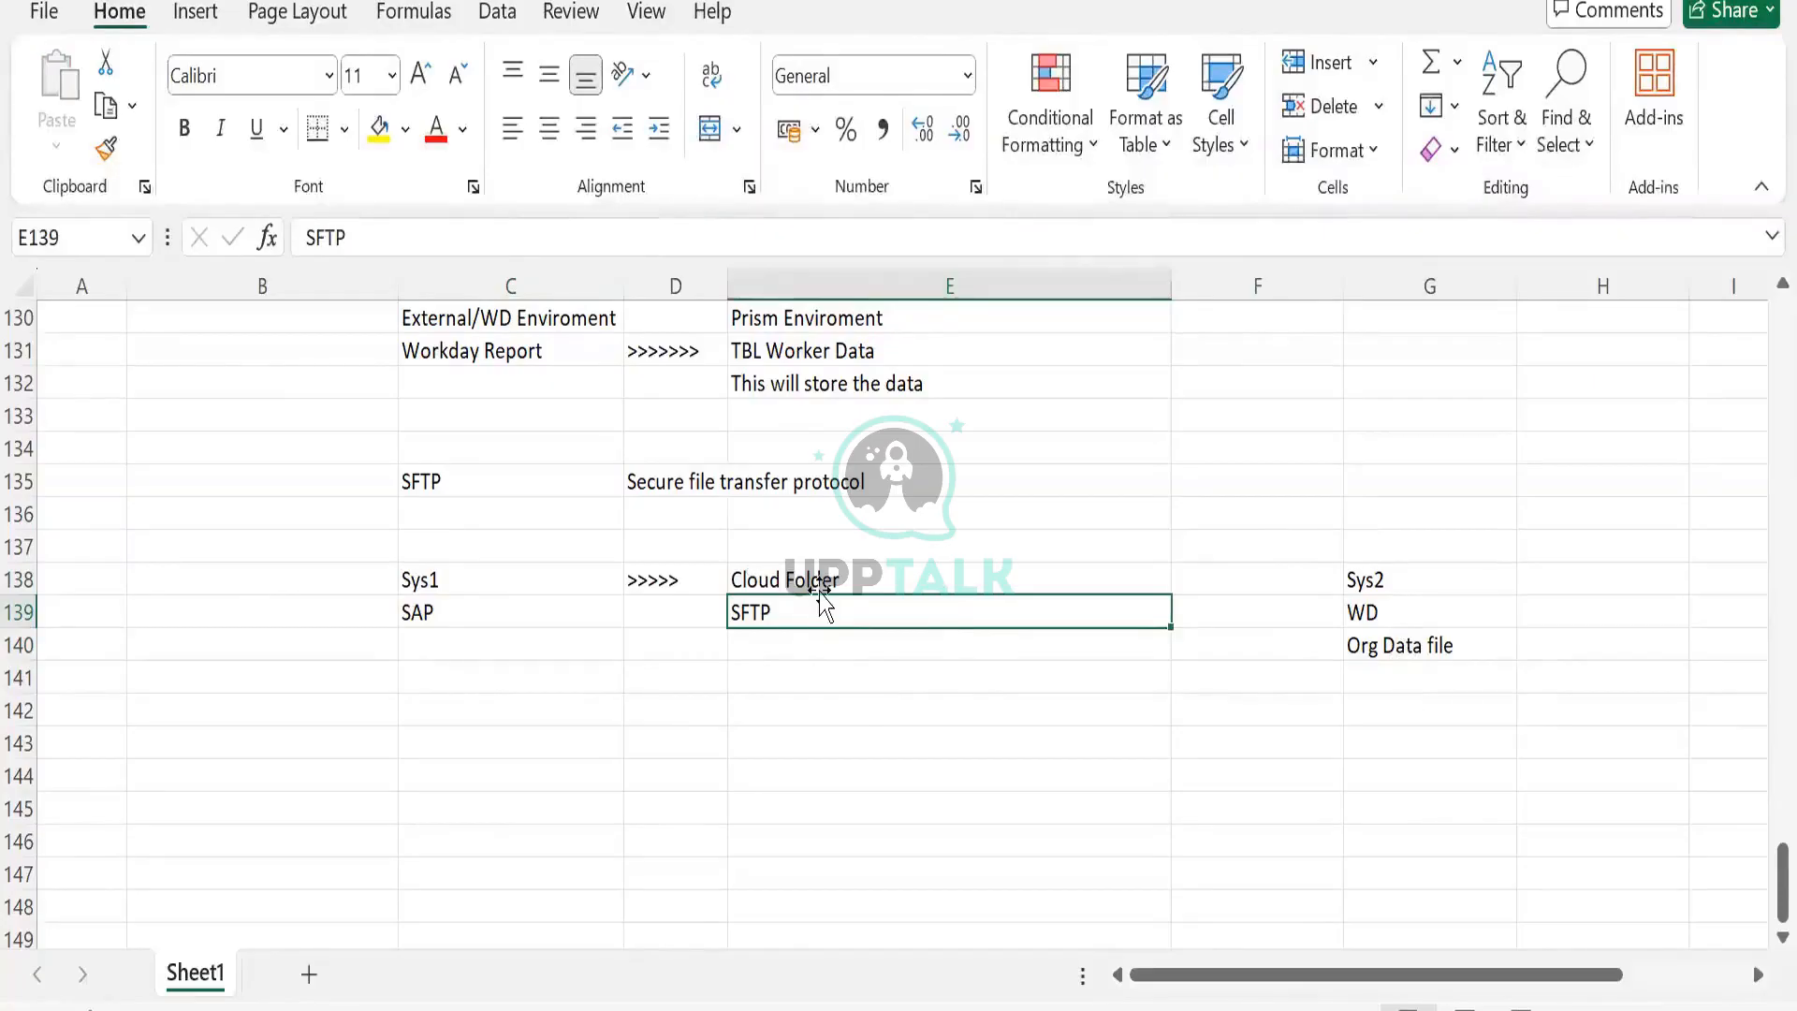
drag(818, 576, 813, 648)
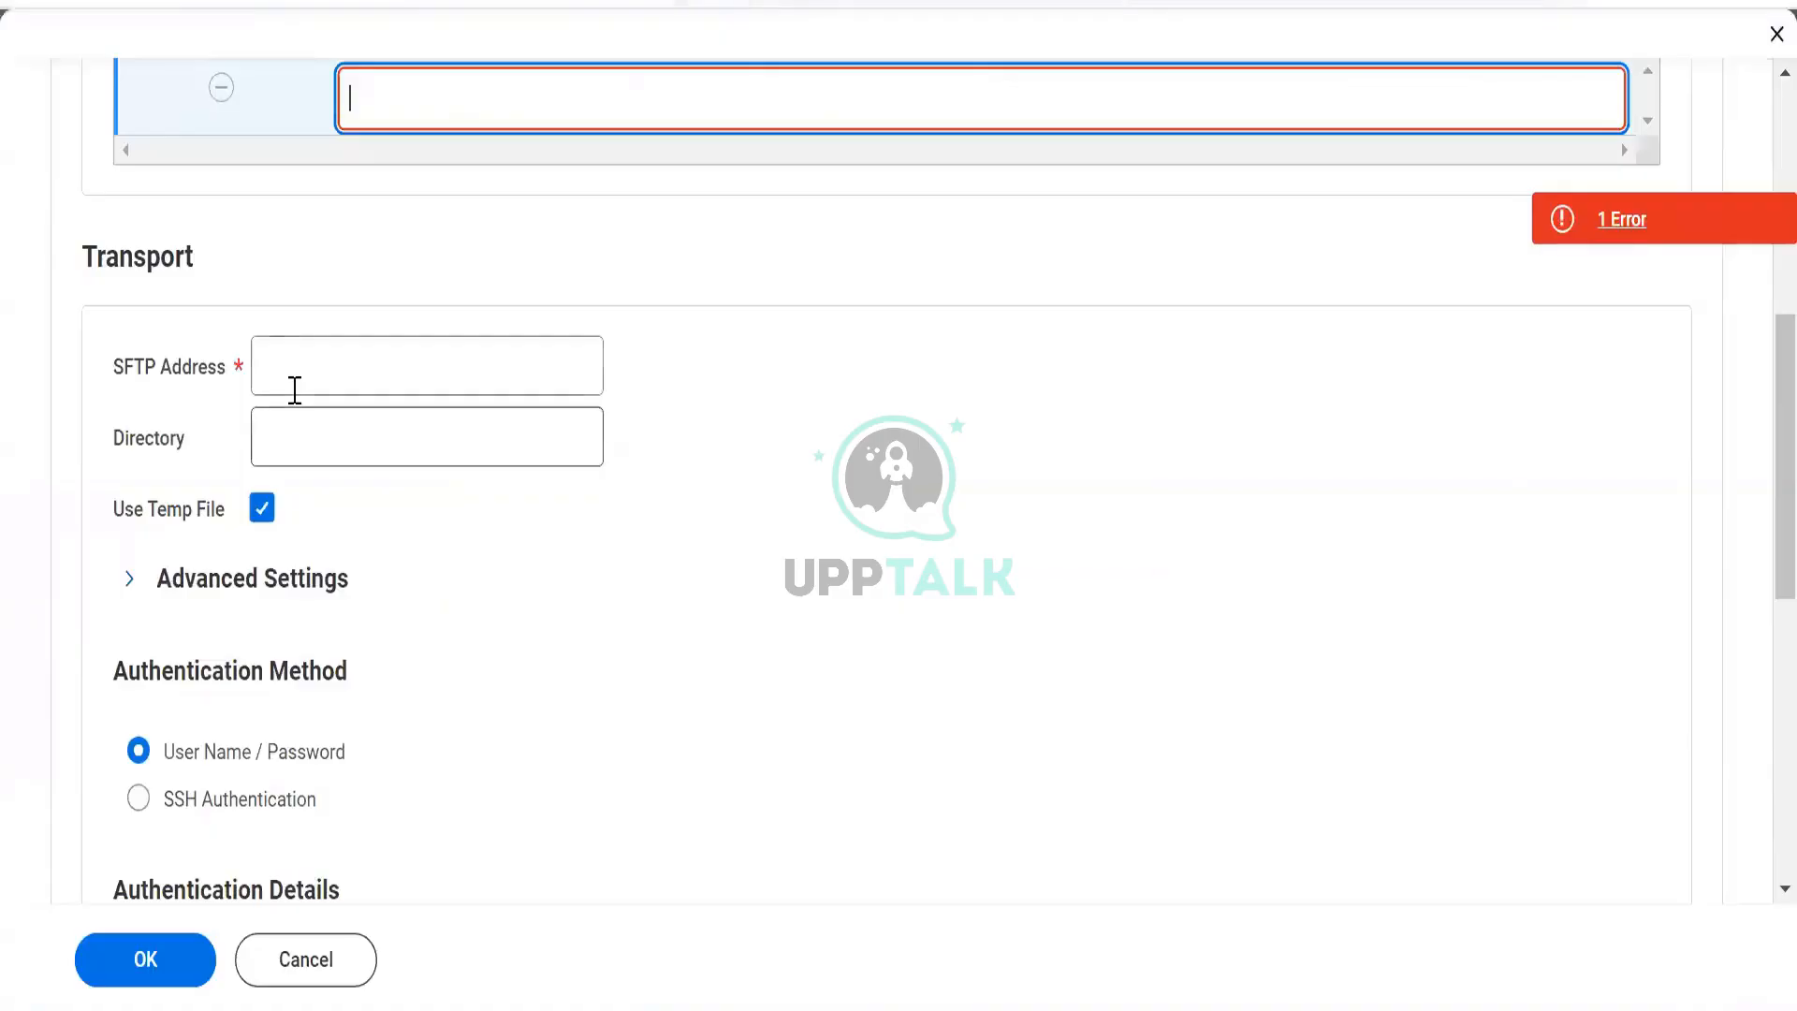
click(295, 388)
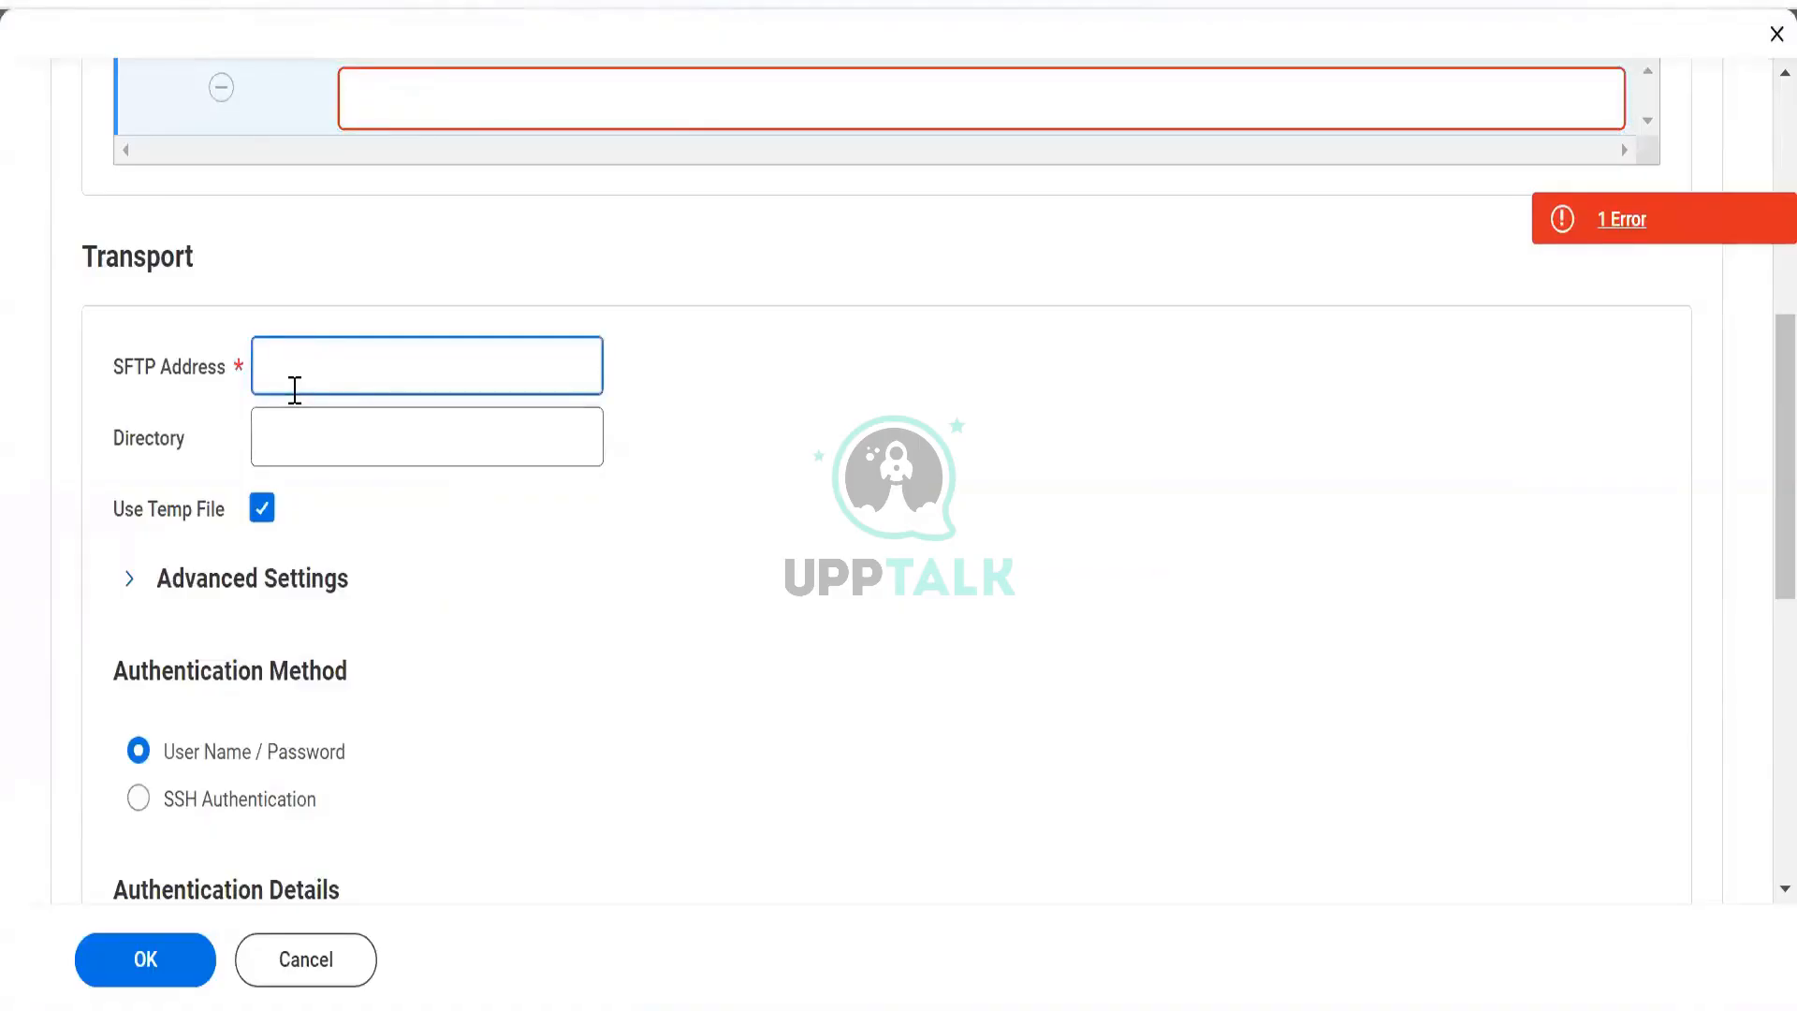
Load google.com in the browser and start a search for sftp.
text(sctp)
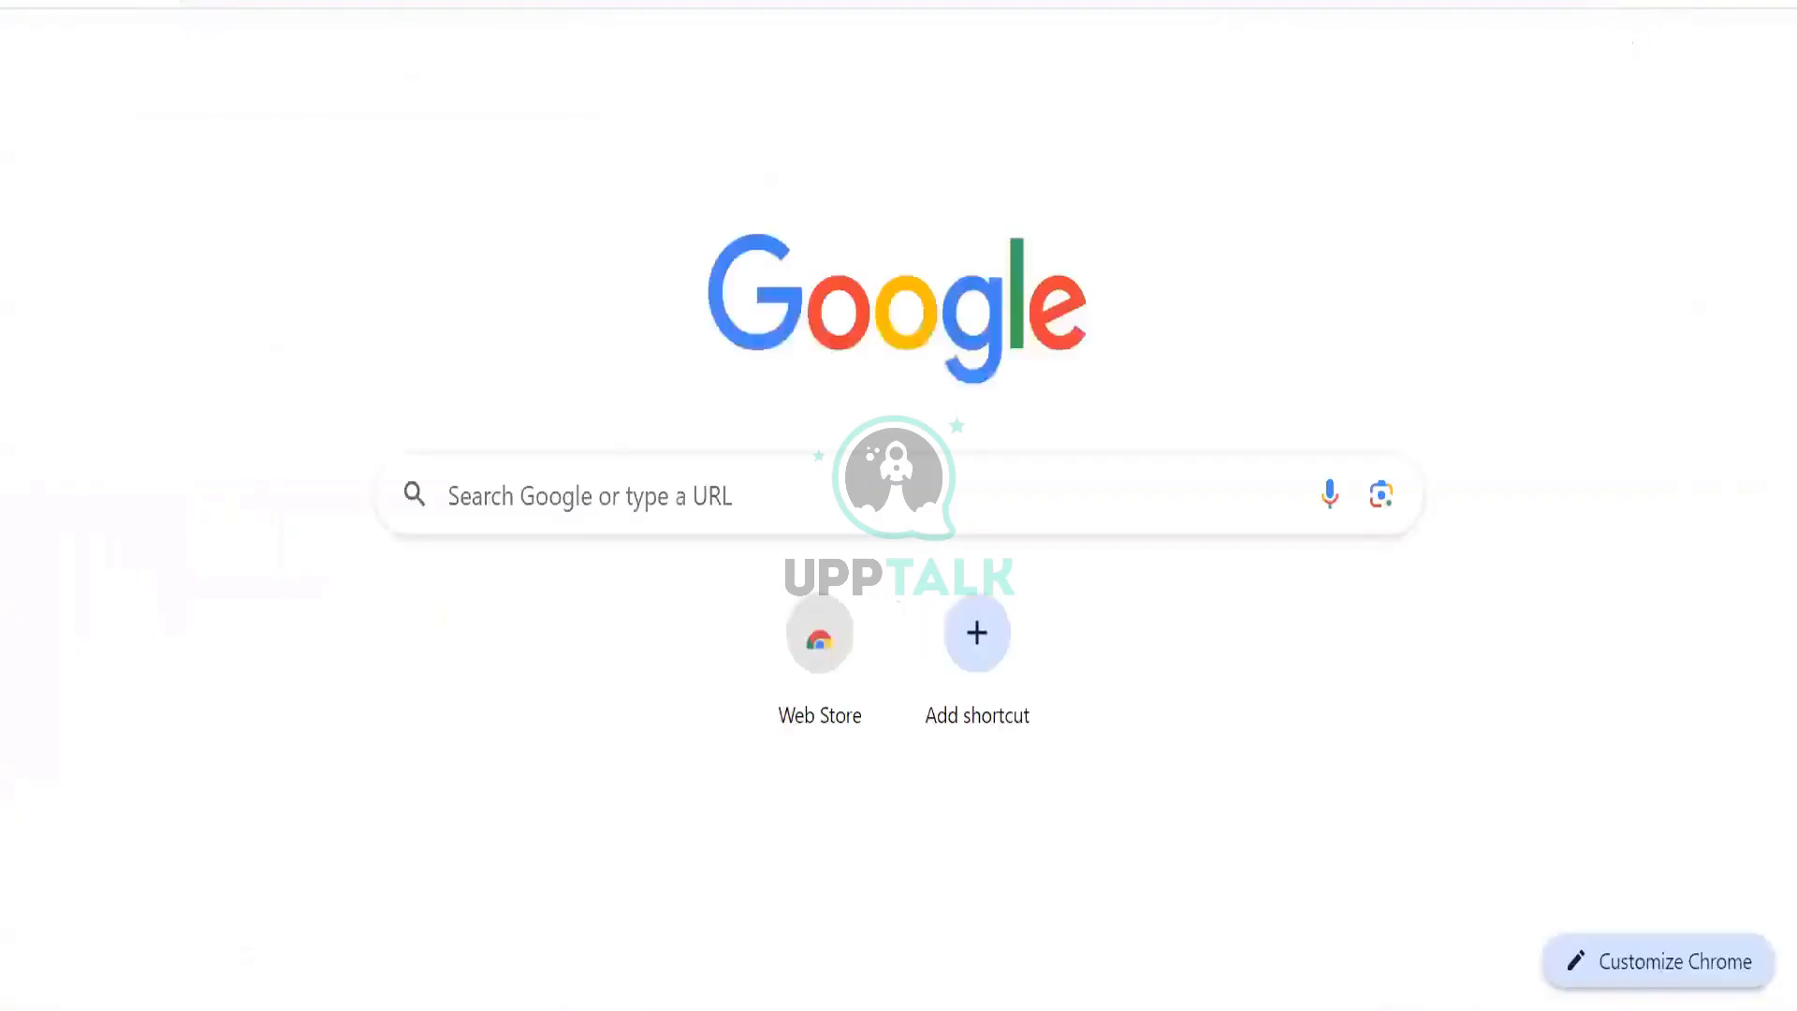
text(google)
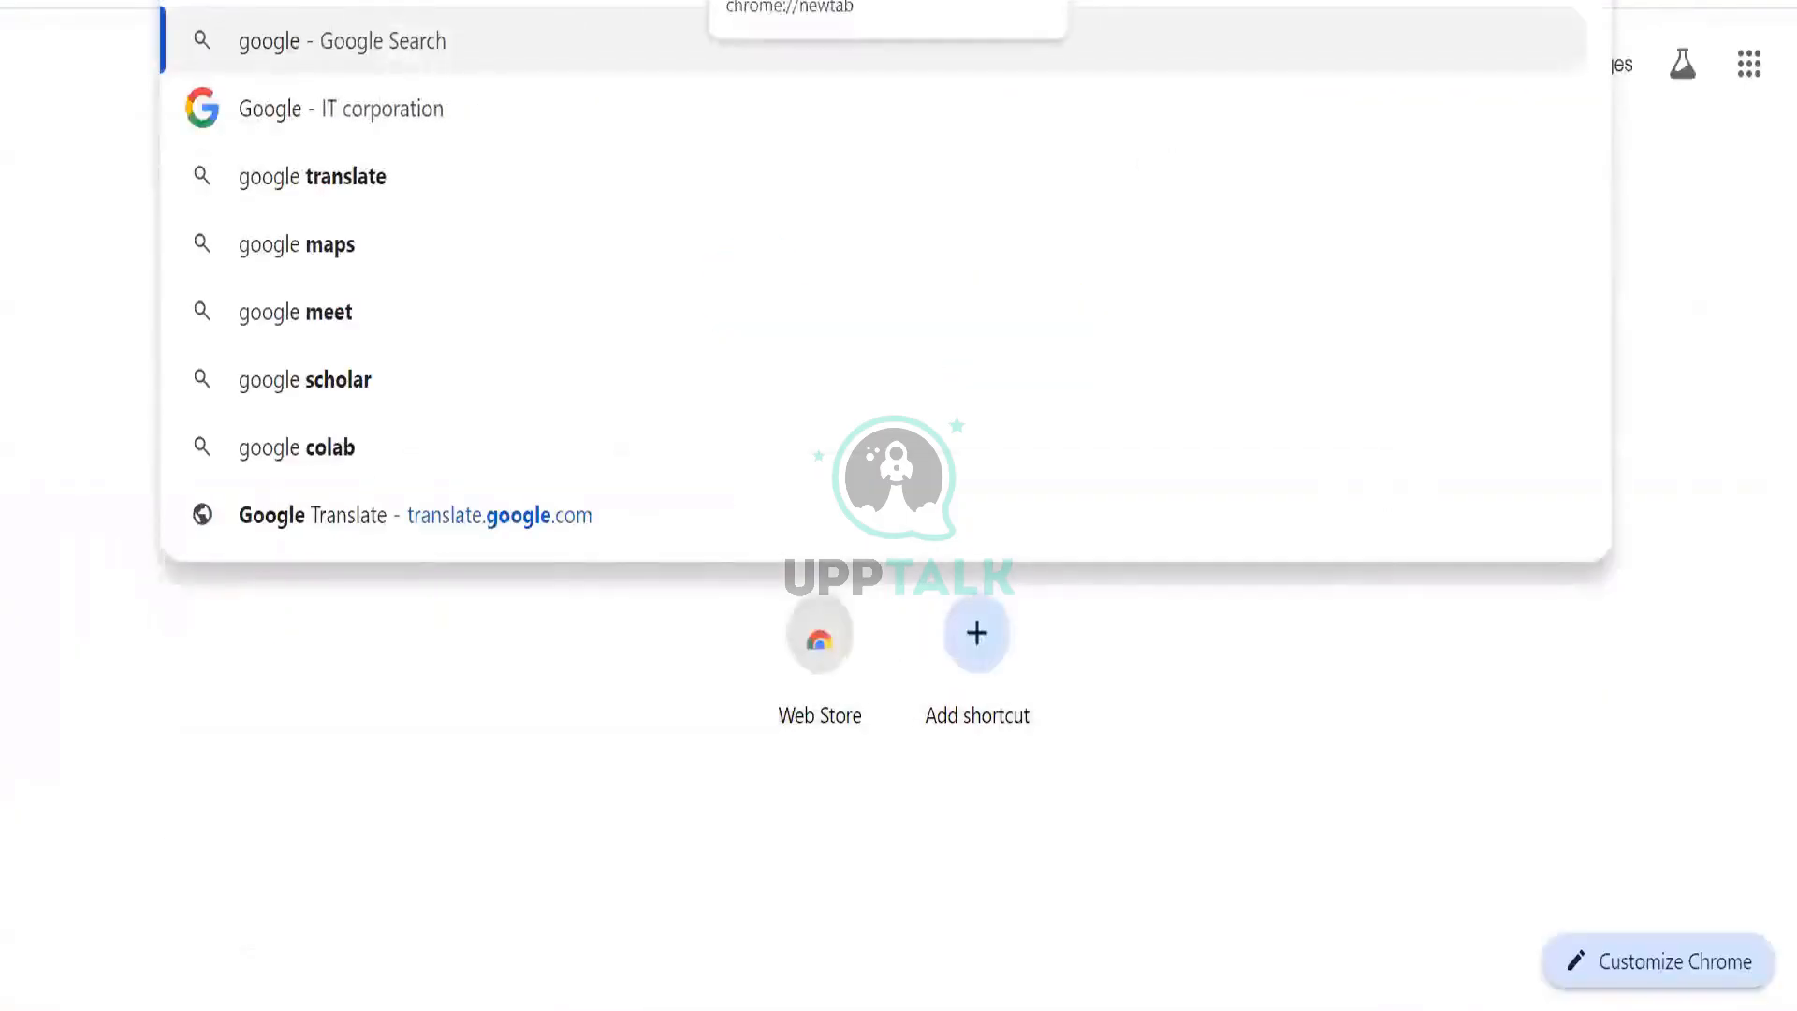
text(.com)
key(Return)
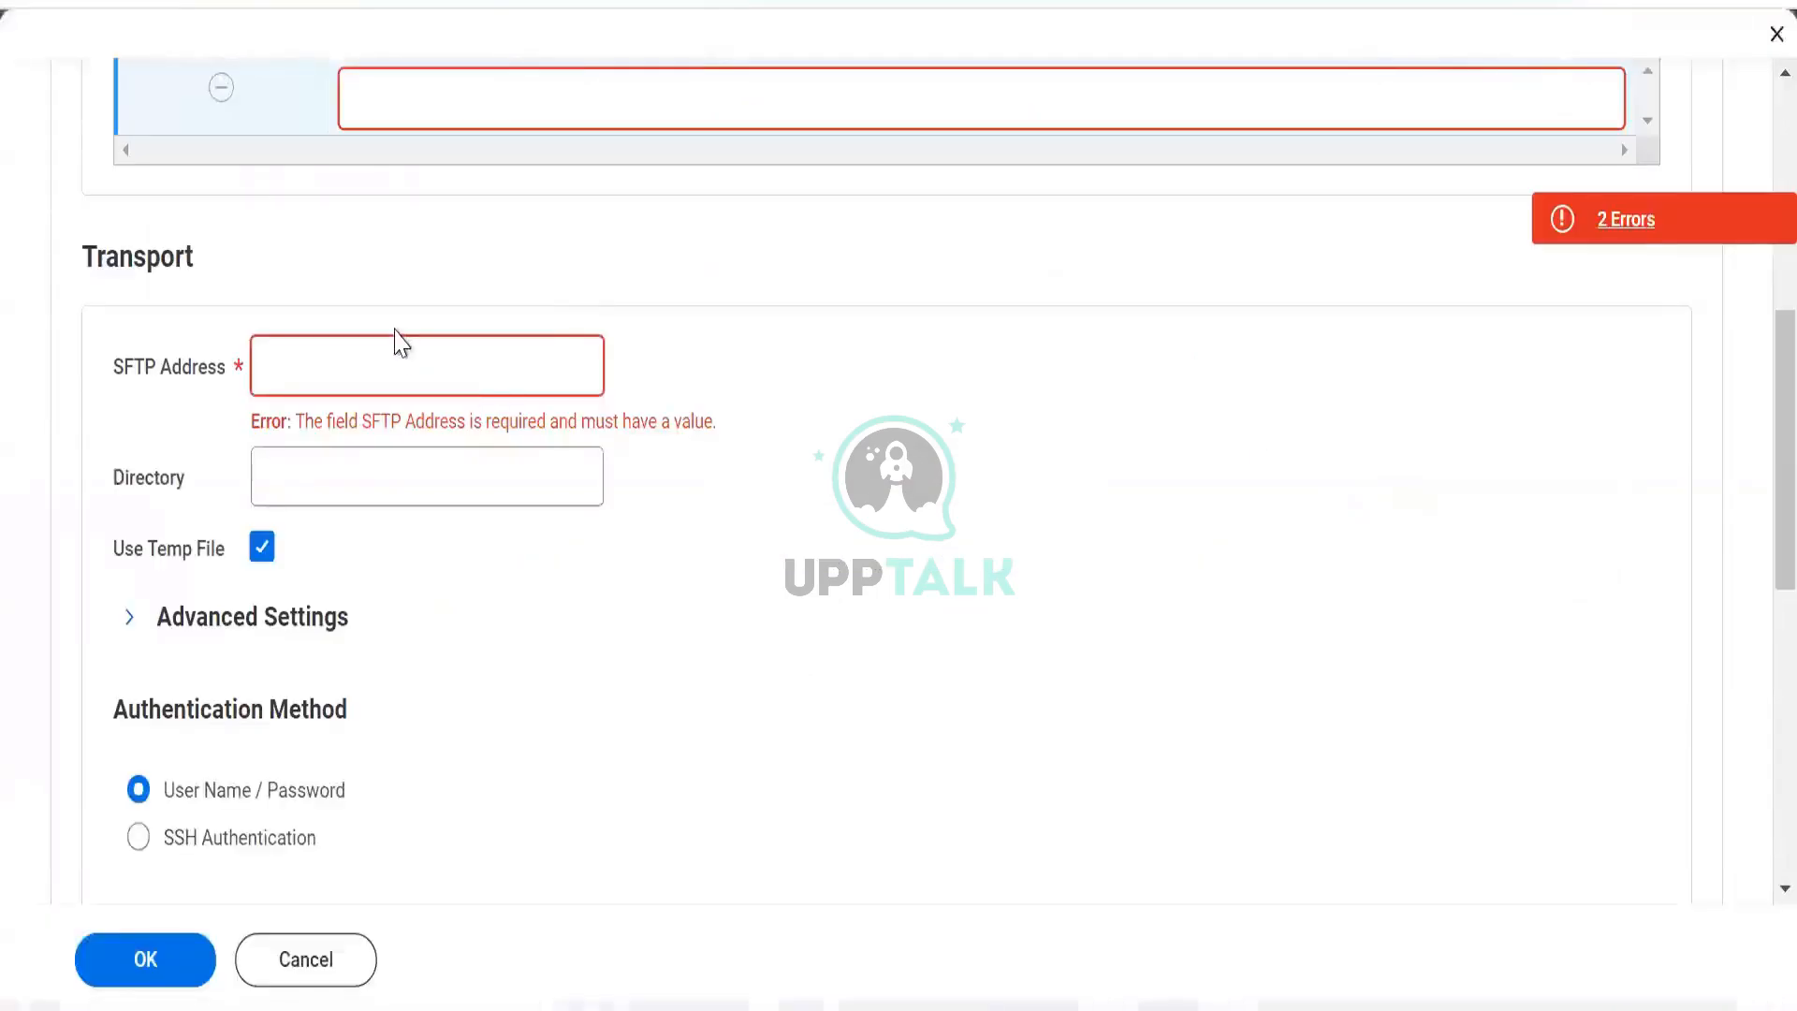
key(ctrl+l)
text(sftp)
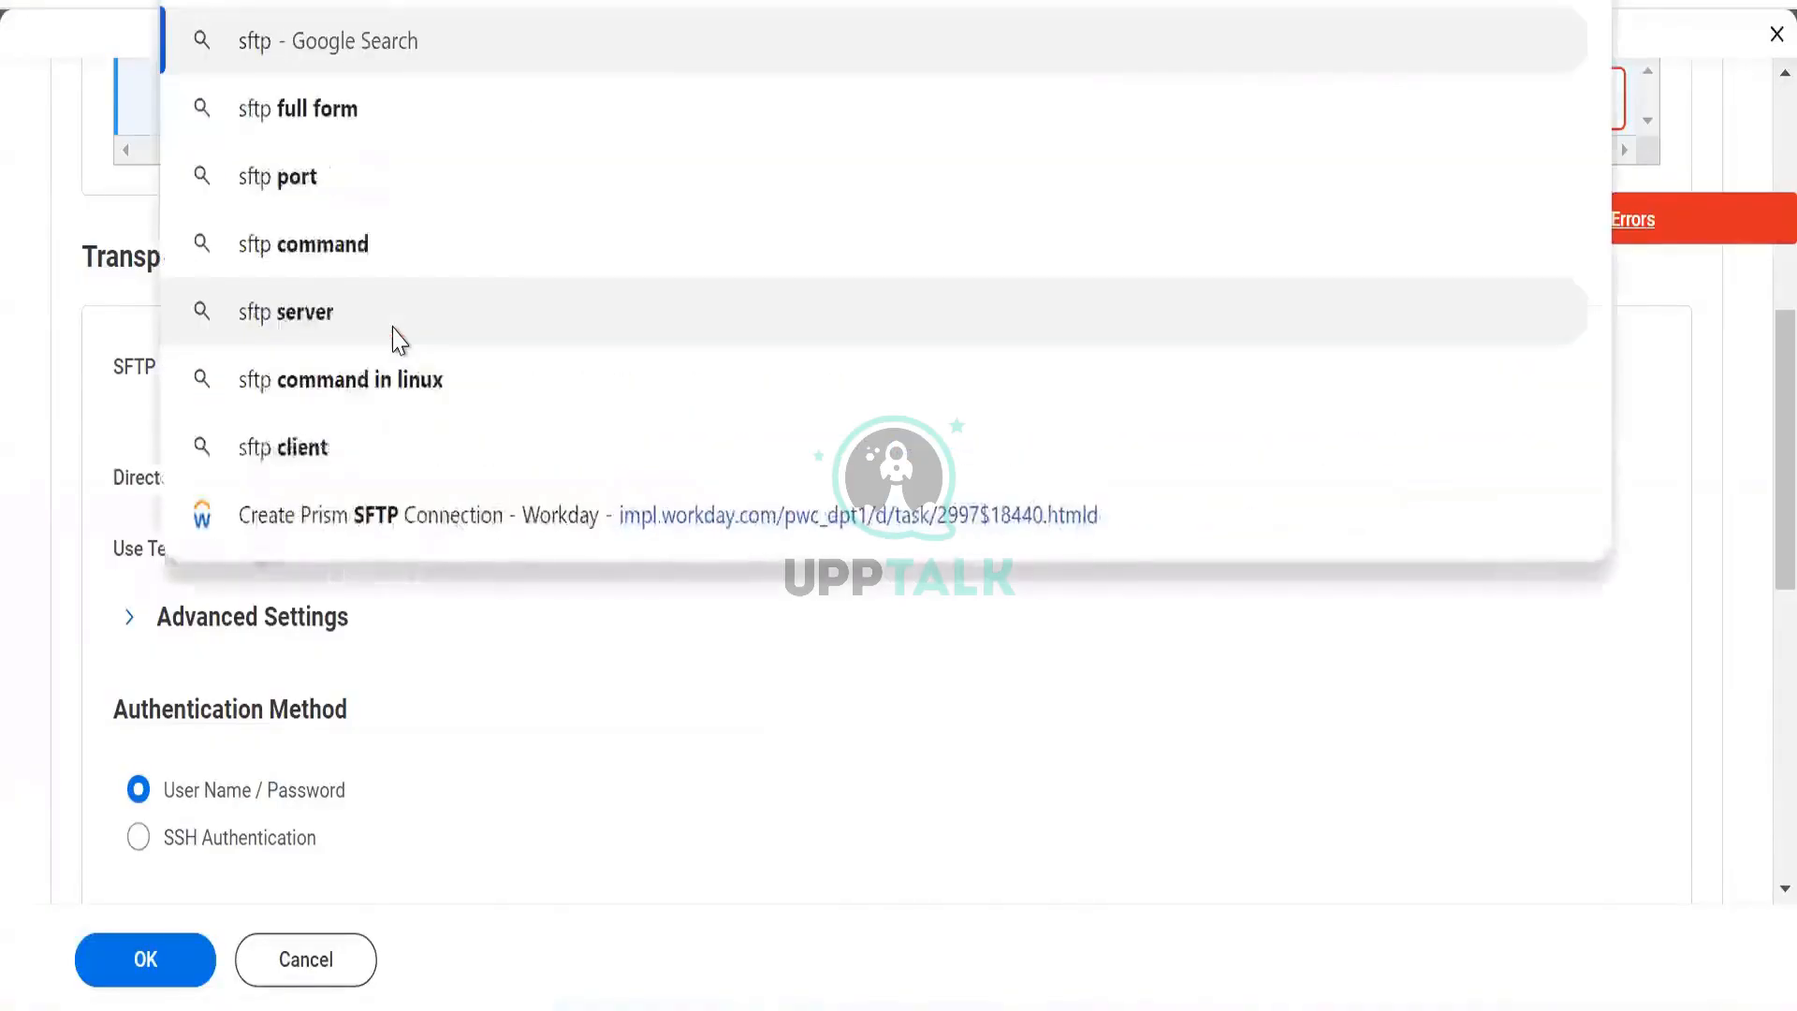
key(Escape)
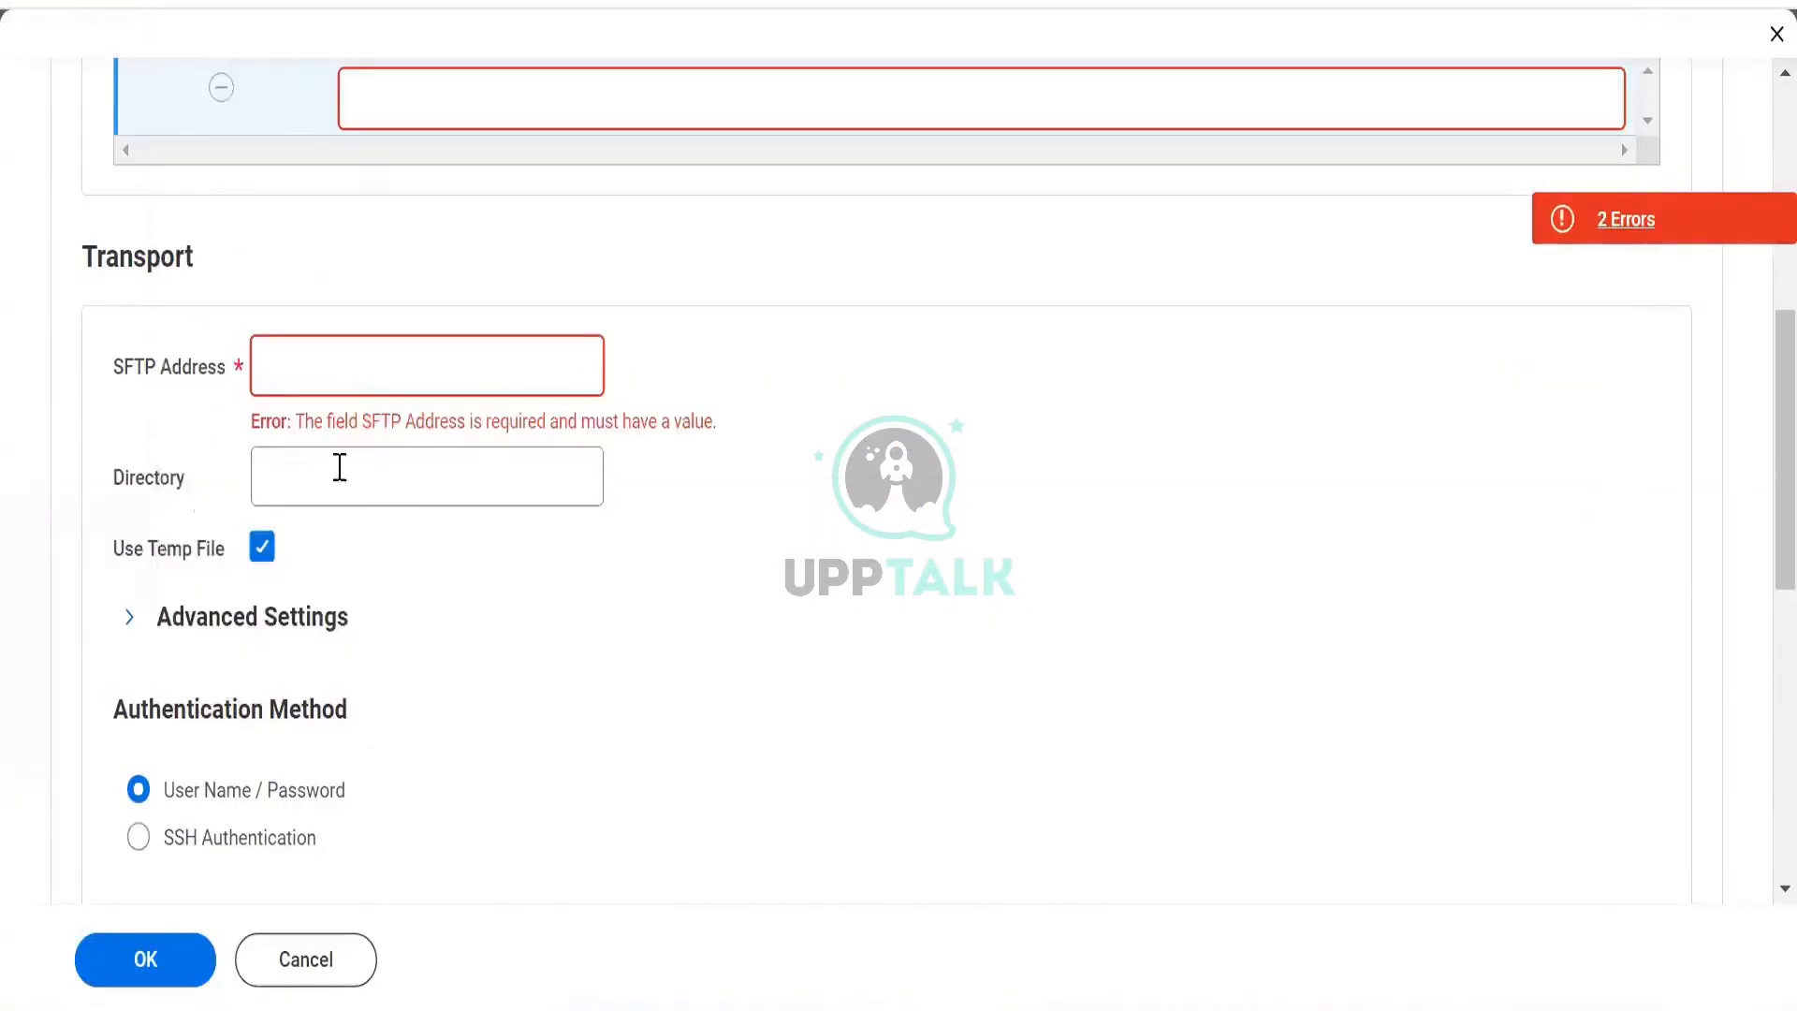
Enter sftp://file.walmart.com as the SFTP Address and move on to Directory.
click(375, 368)
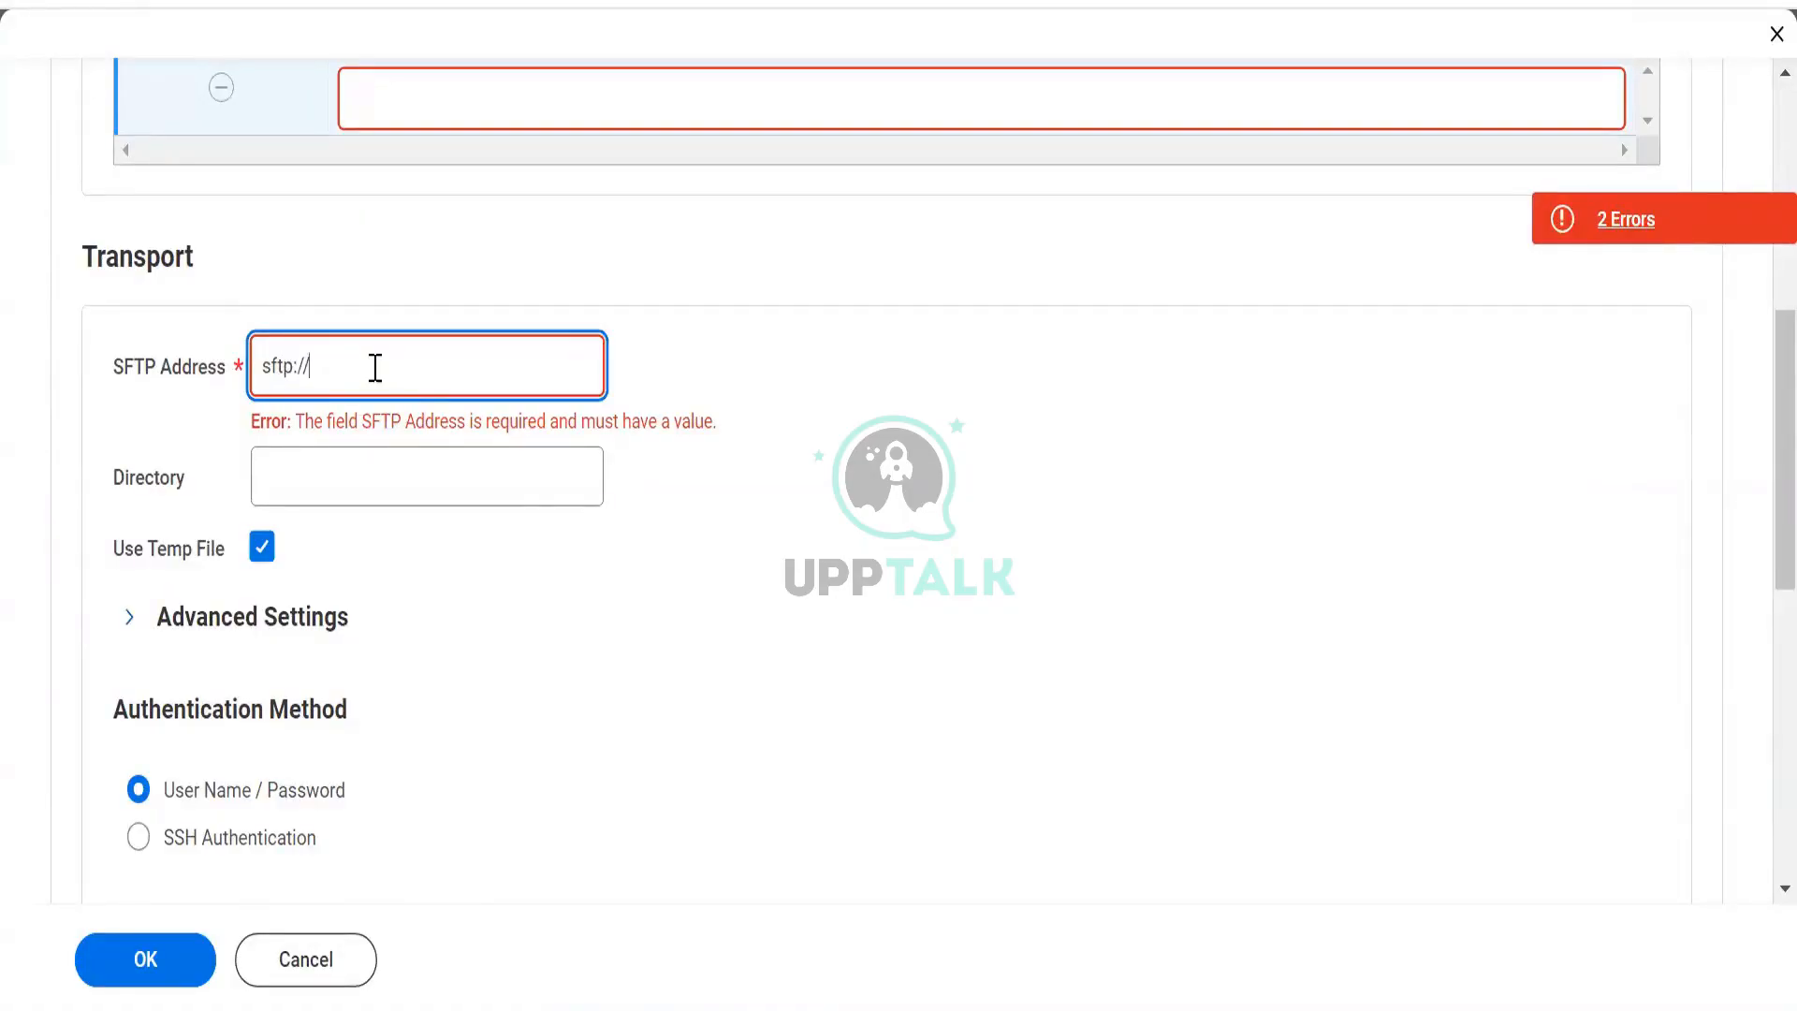
text(sftp://wa)
text(la)
text(file)
text(.walmar)
text(t.com)
key(Tab)
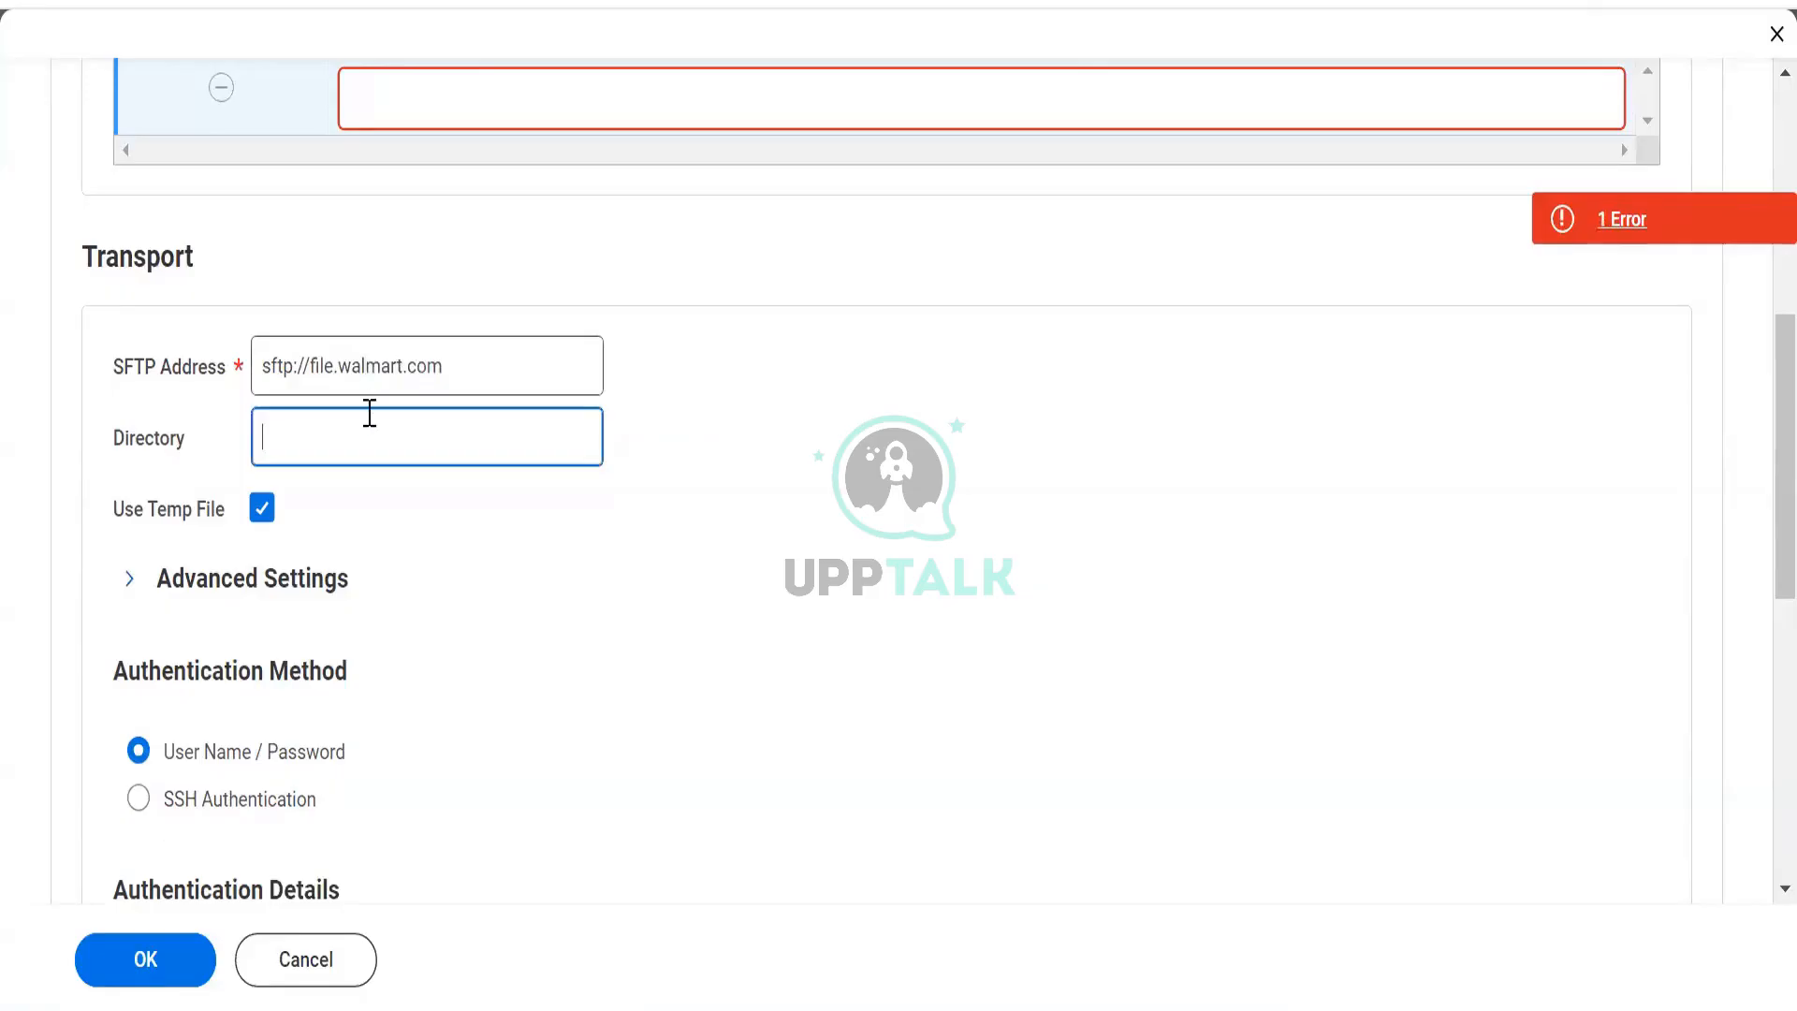
mouse_move(369, 413)
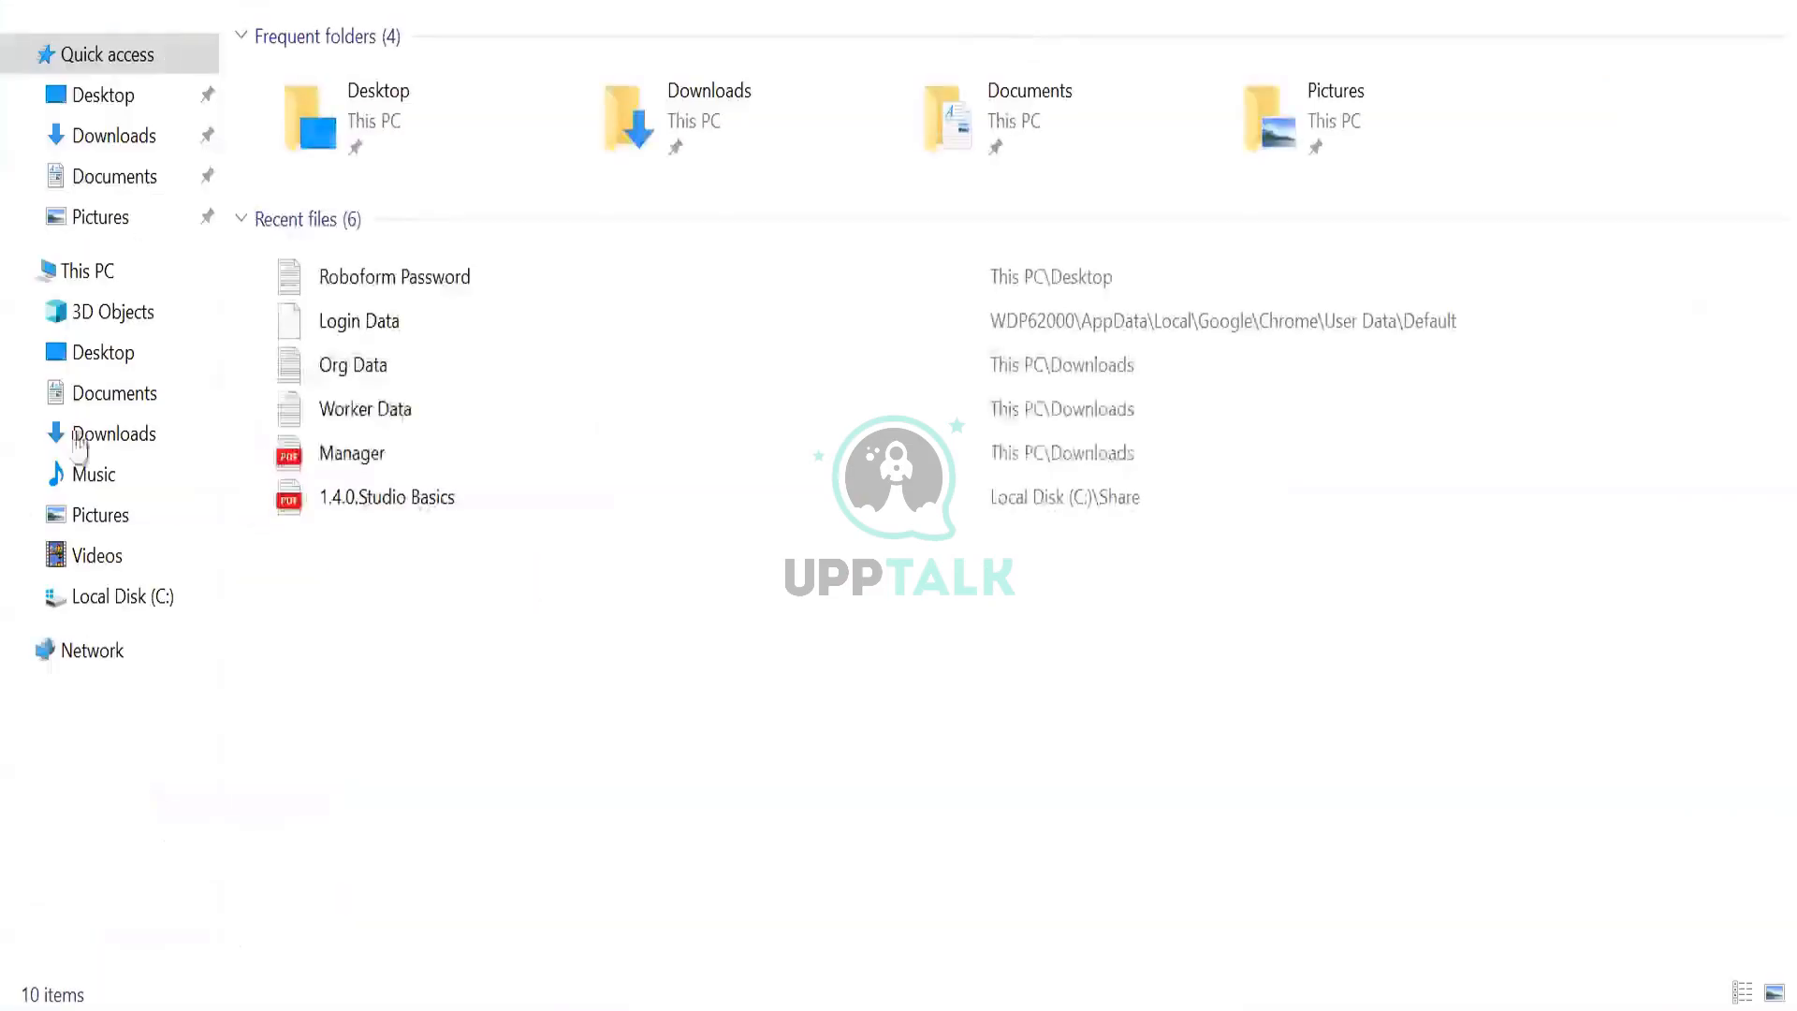
click(93, 150)
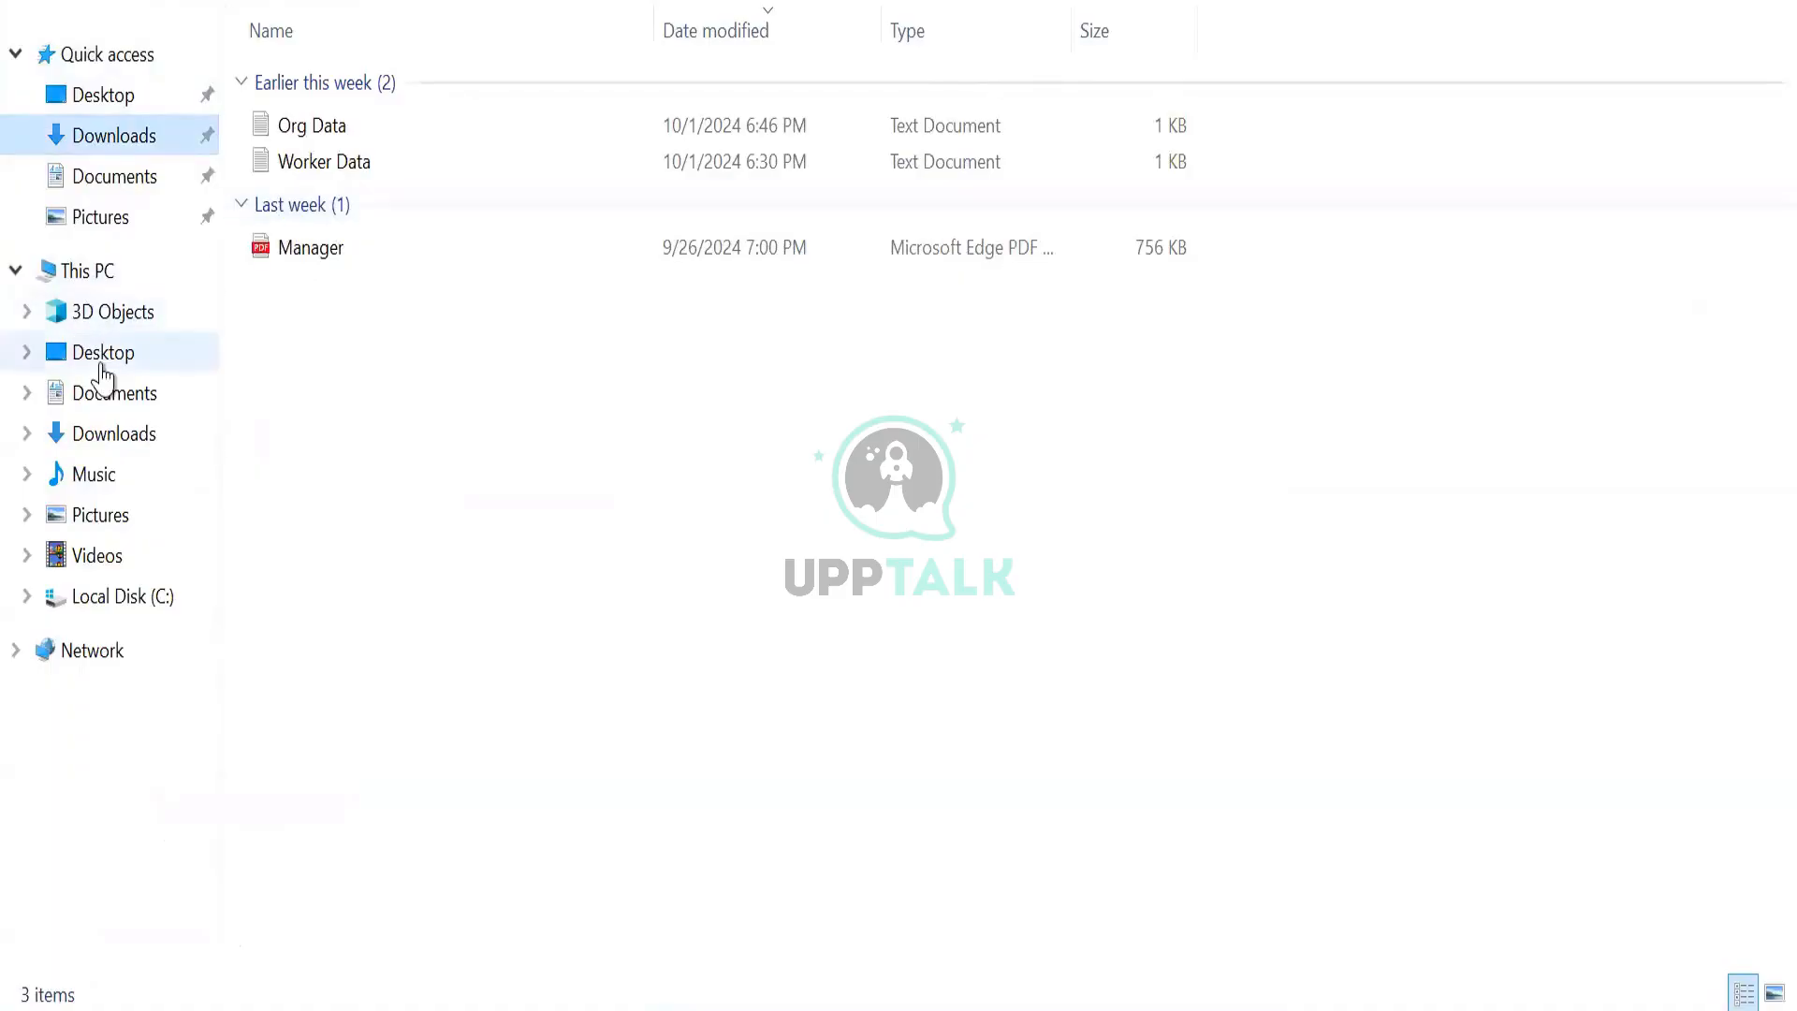
Browse Program Files on the C: drive, then enter Data/Reportdata as the connection's Directory.
click(108, 604)
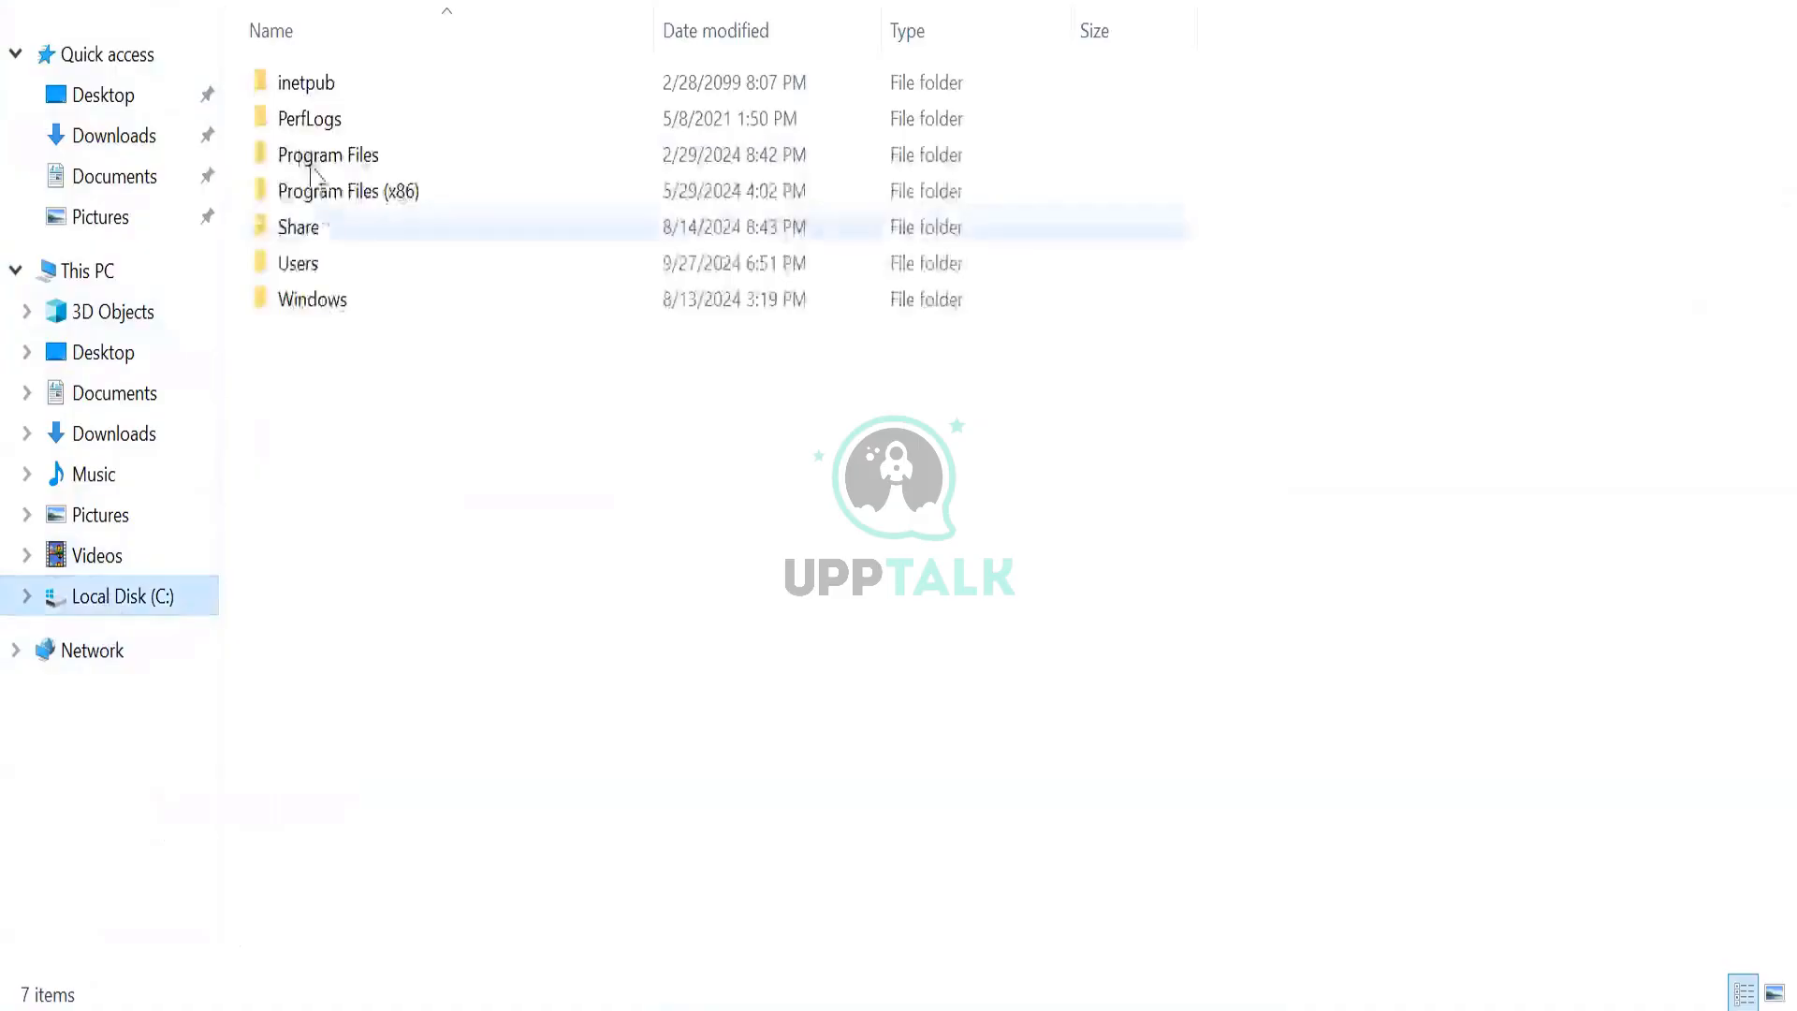
double_click(323, 167)
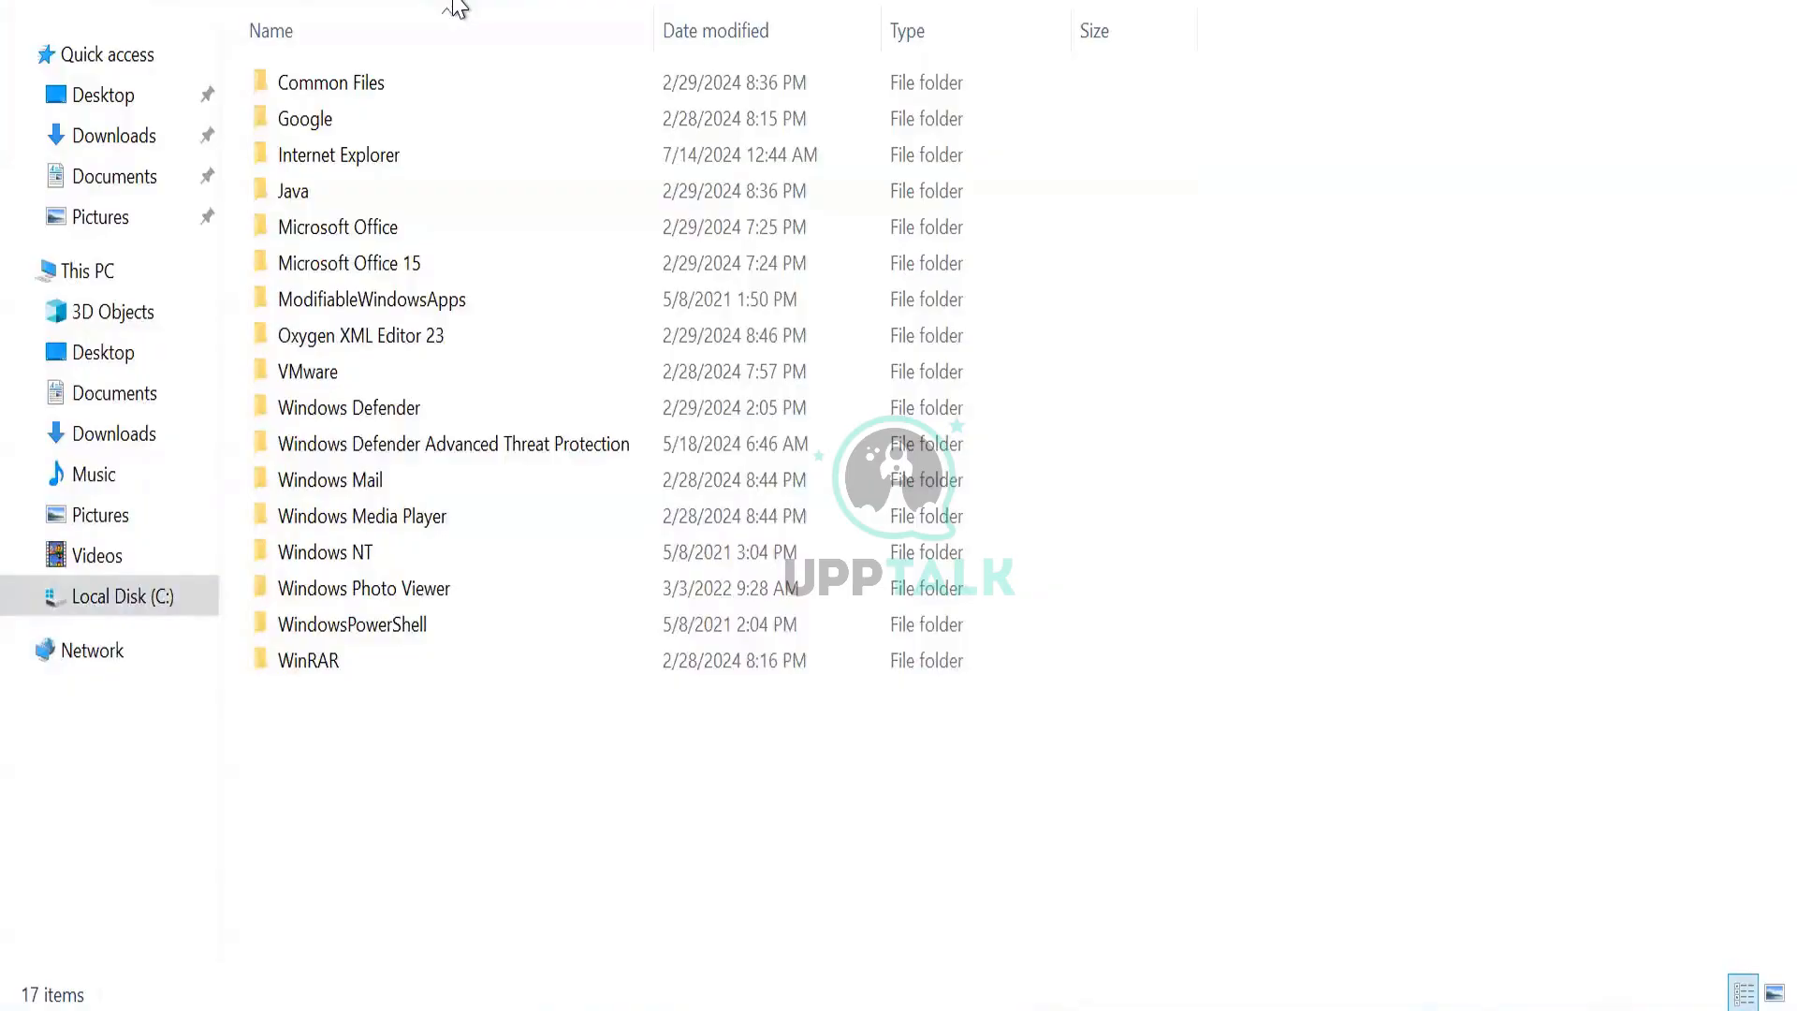
key(alt+Tab)
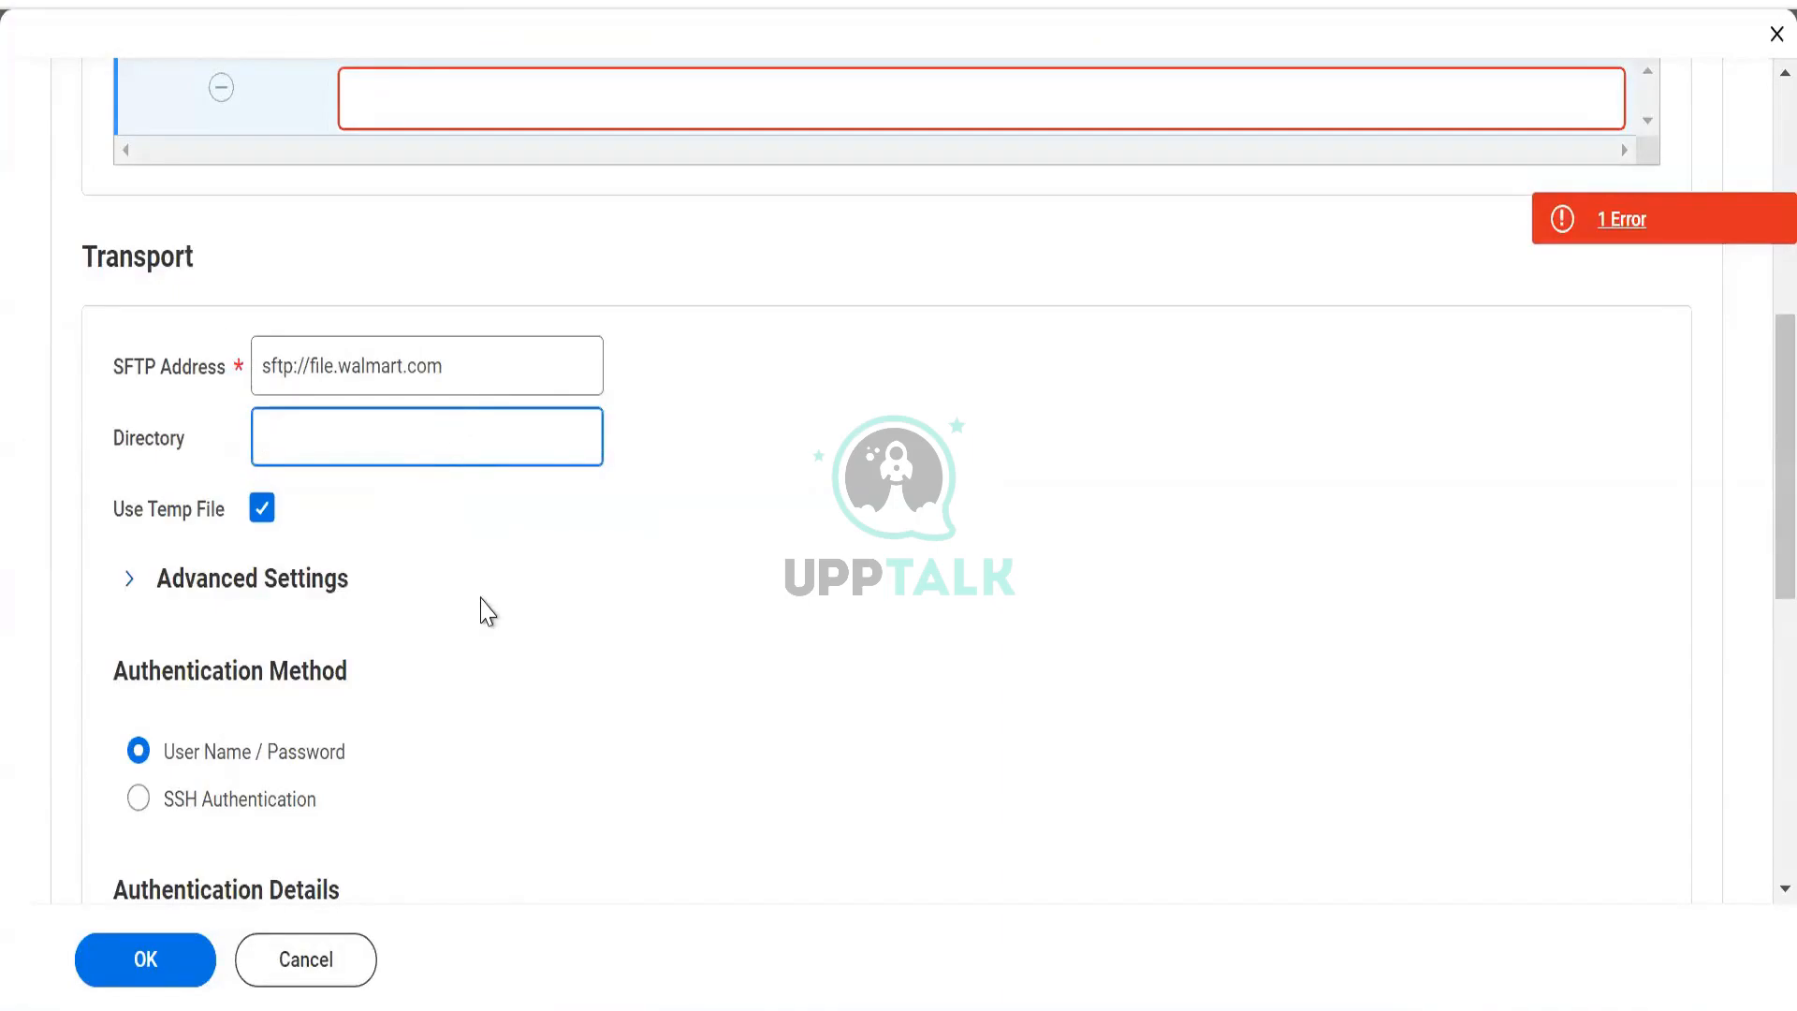
text(Data/Reportdata)
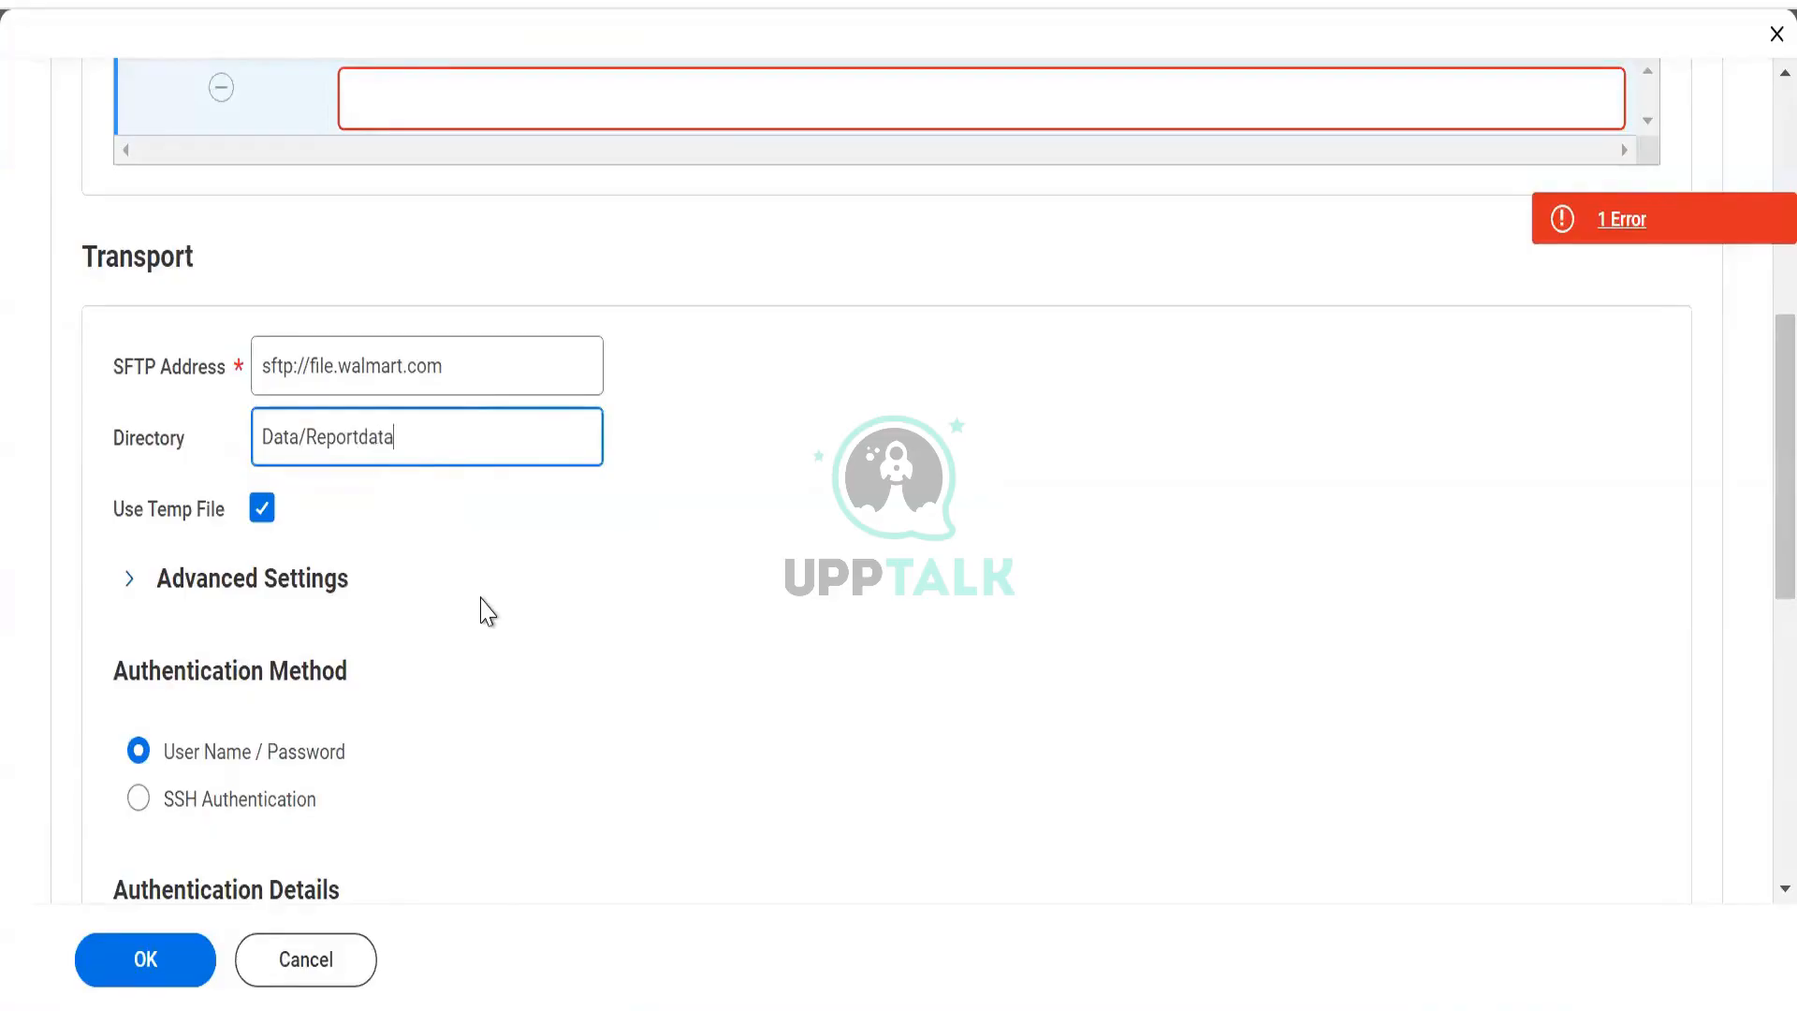
Trim the Directory field down to Data/Report.
key(Home)
click(508, 450)
key(BackSpace)
key(BackSpace)
key(BackSpace)
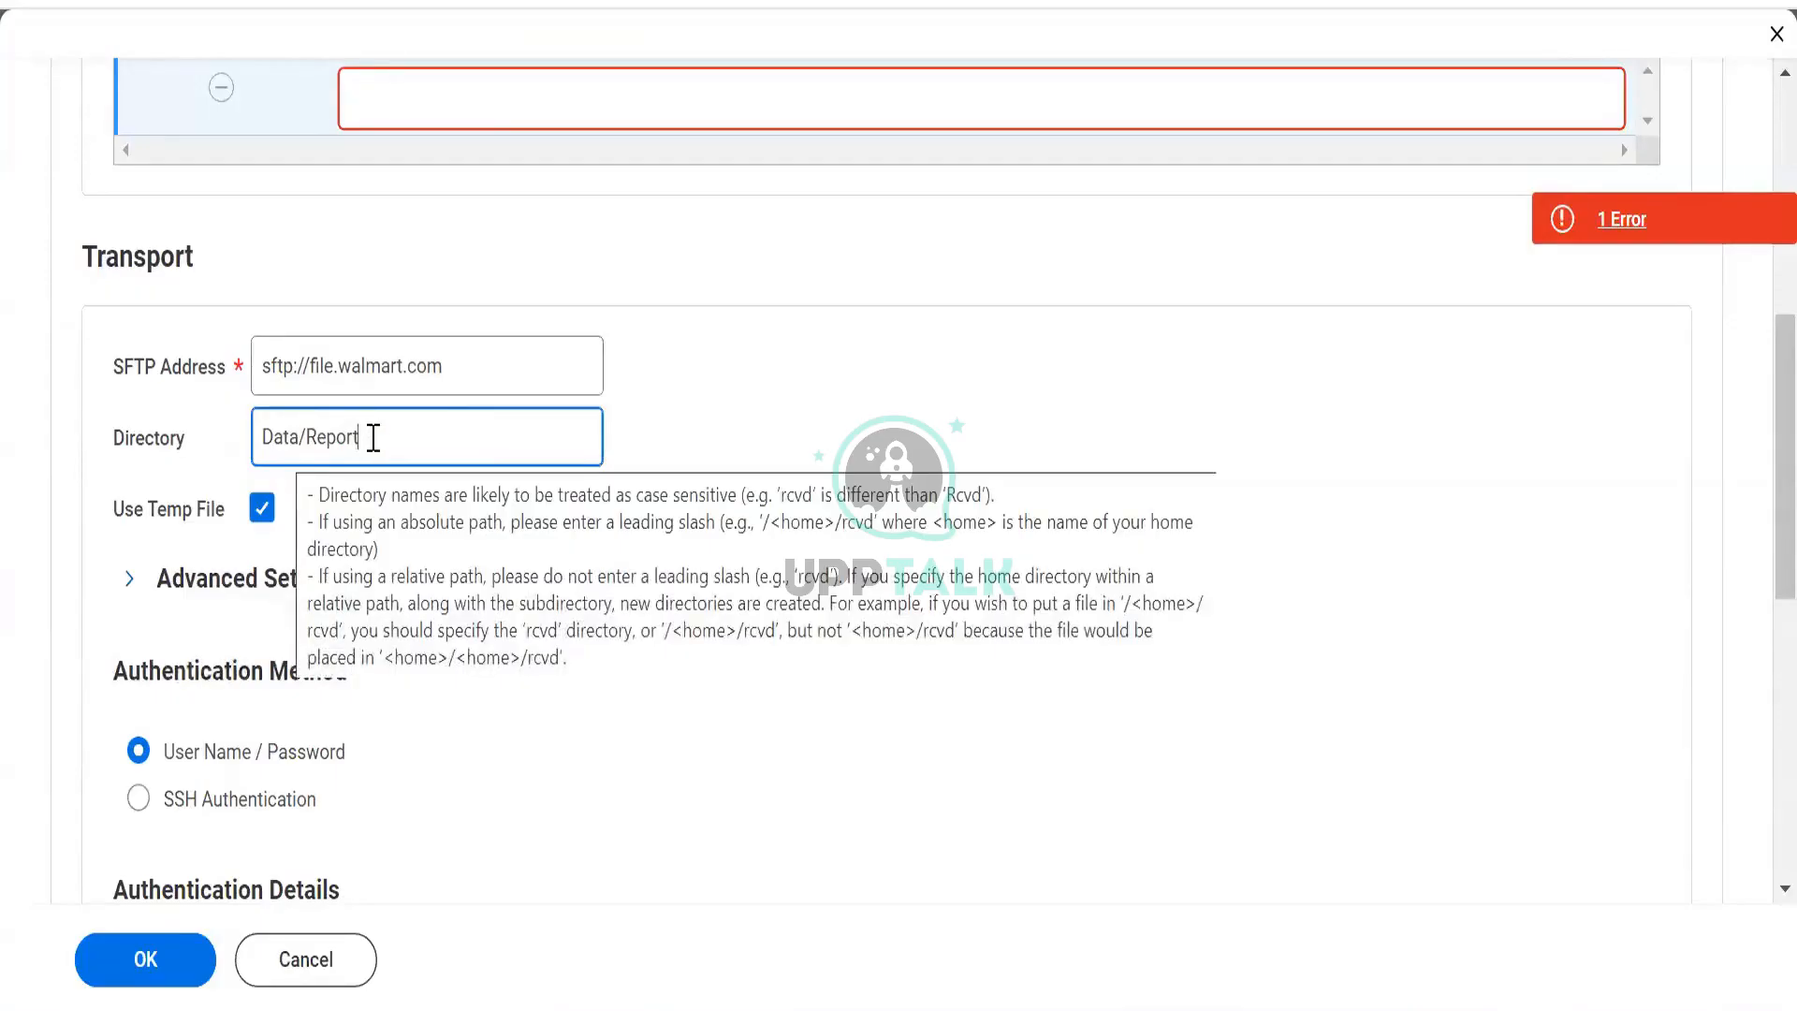
Enter orgdata.csv as the File Name/Pattern.
scroll(712, 451, up, 5)
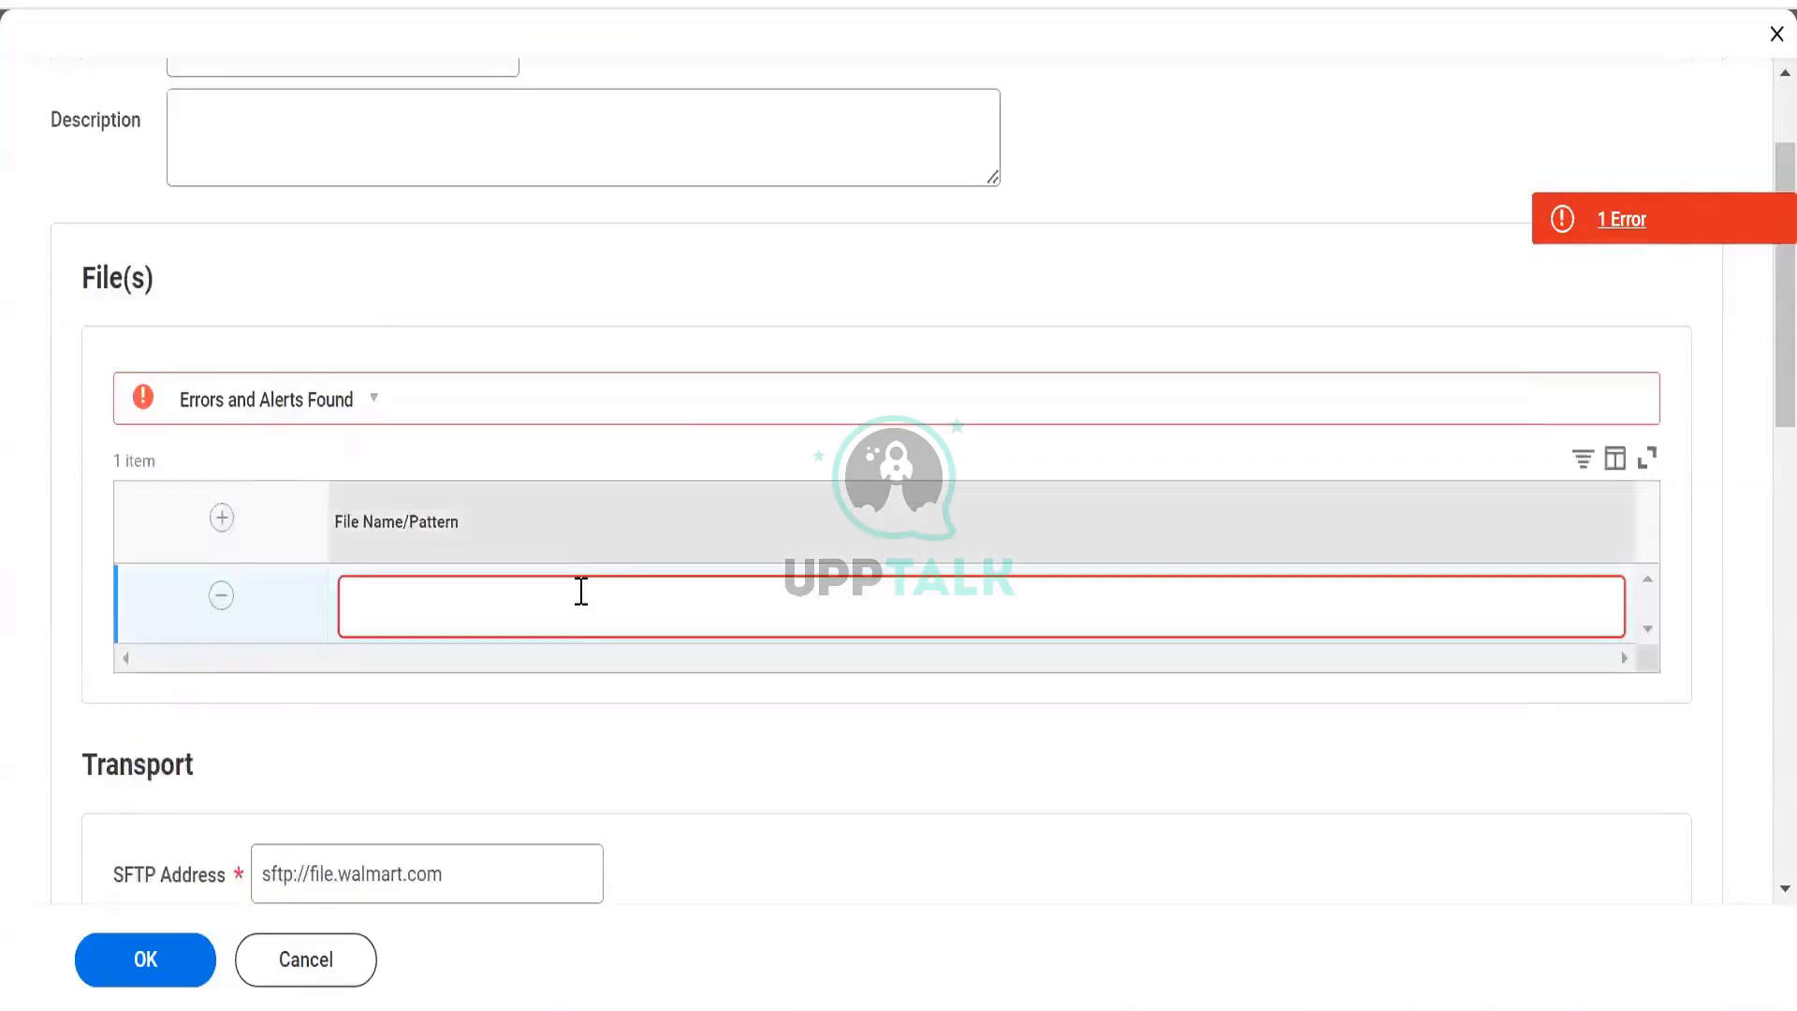
click(563, 629)
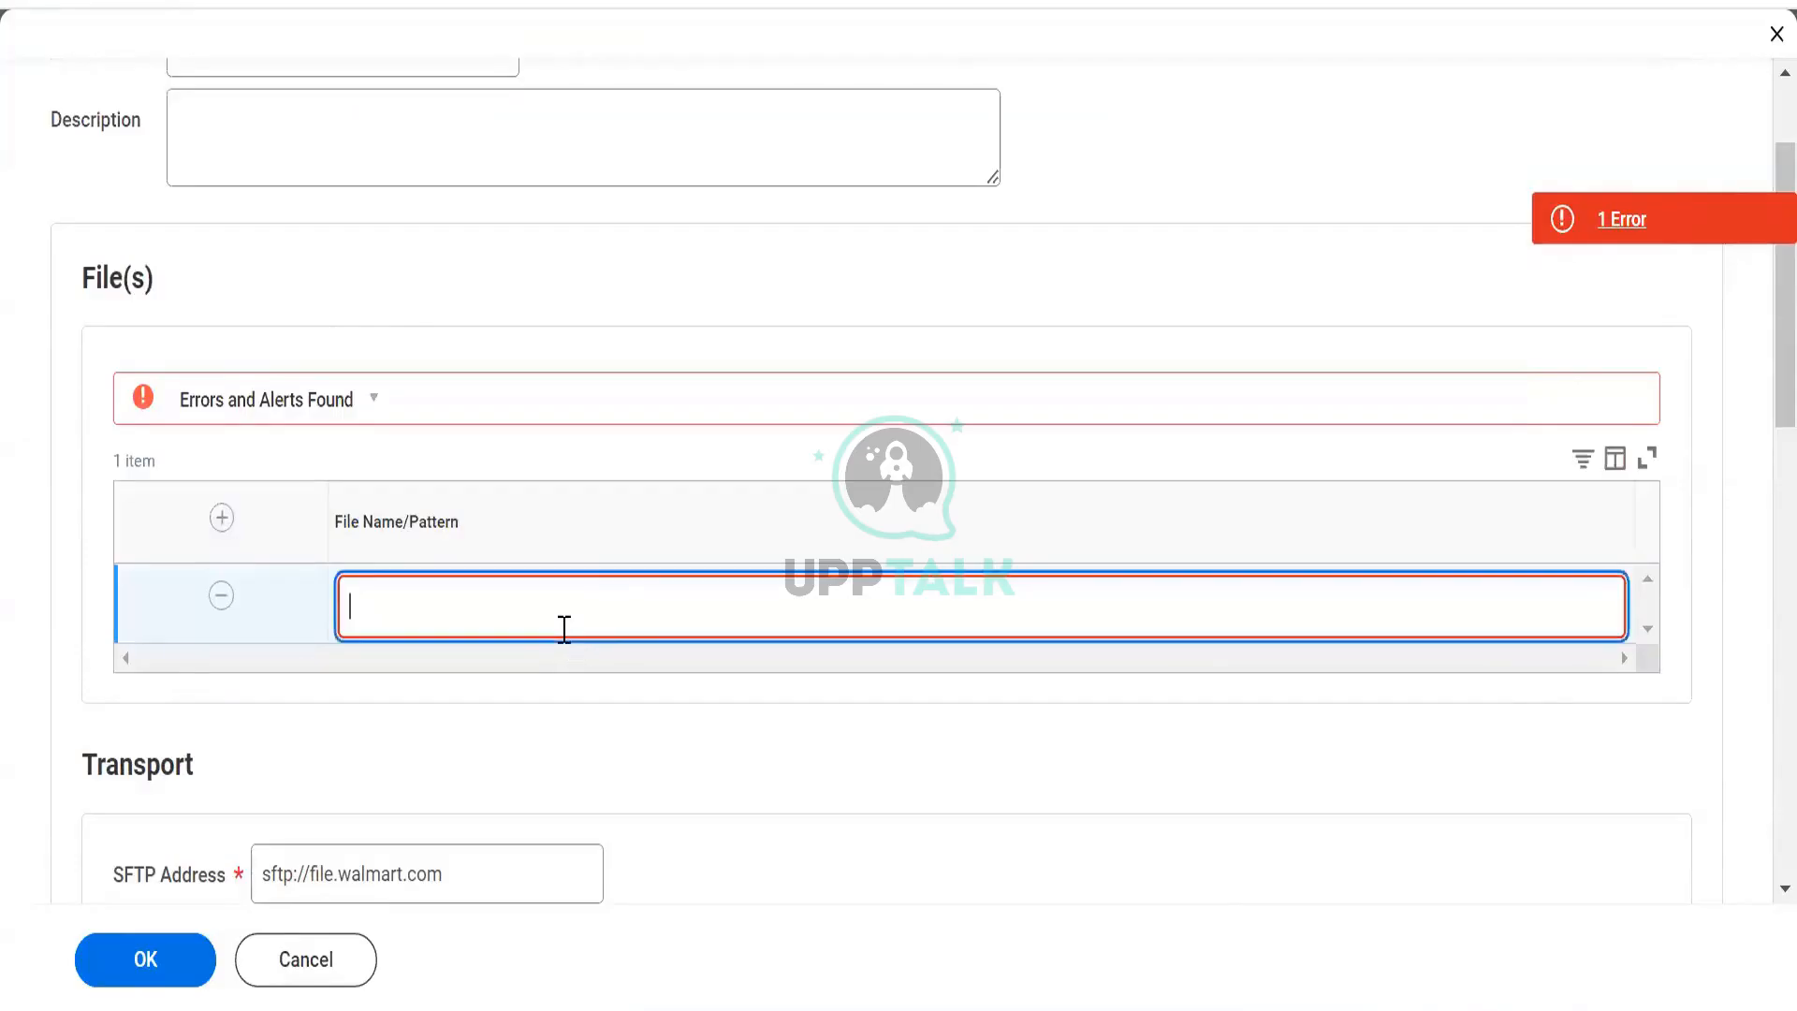
text(orgdata.csv)
click(582, 815)
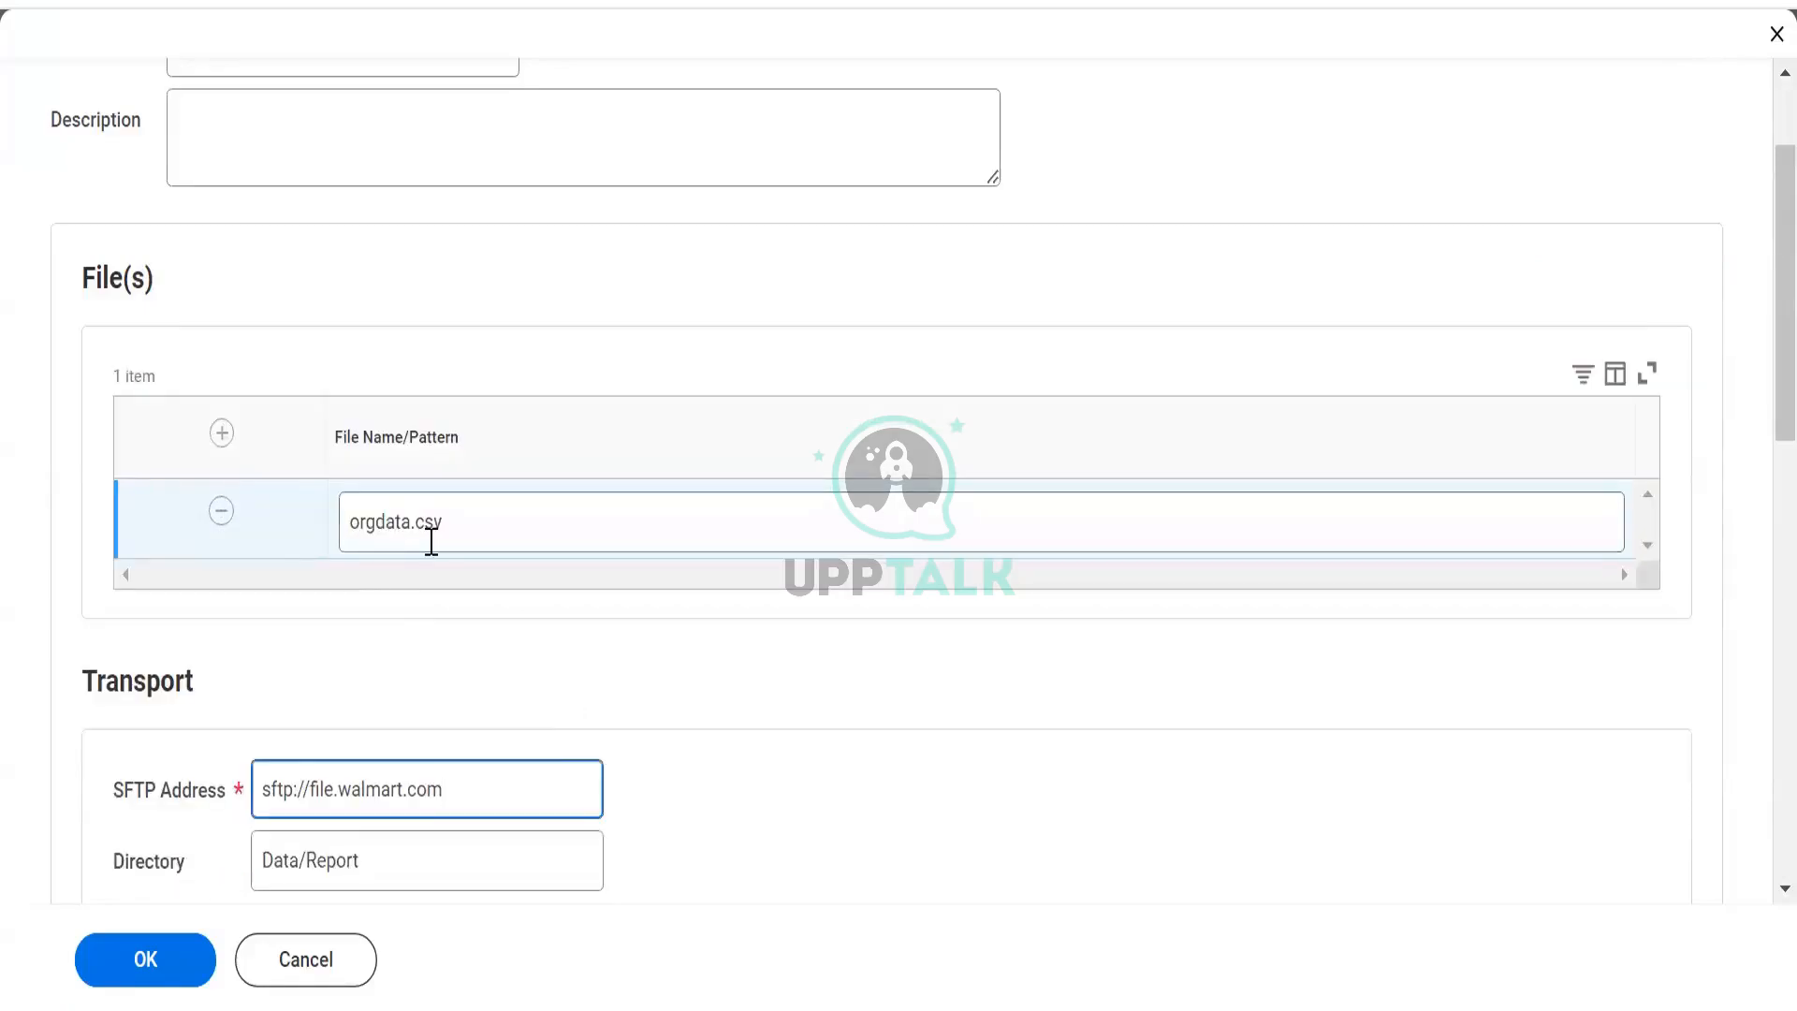
scroll(421, 569, down, 3)
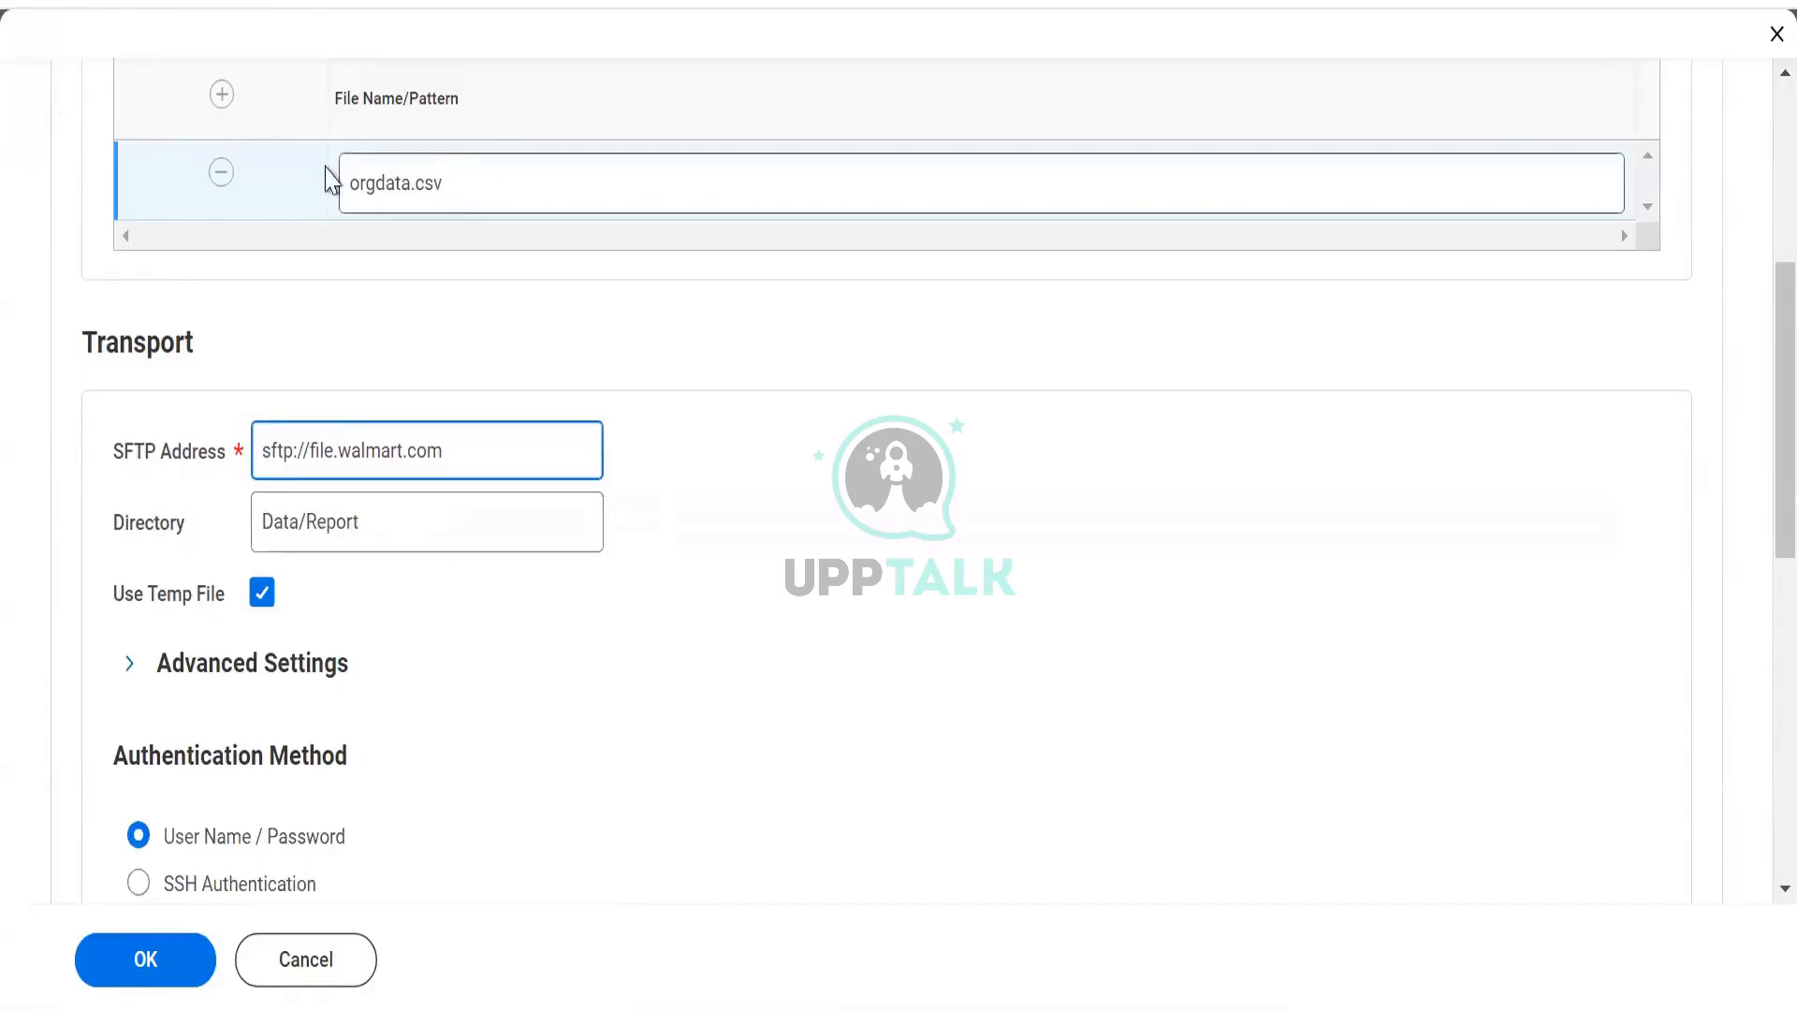
drag(339, 178, 426, 345)
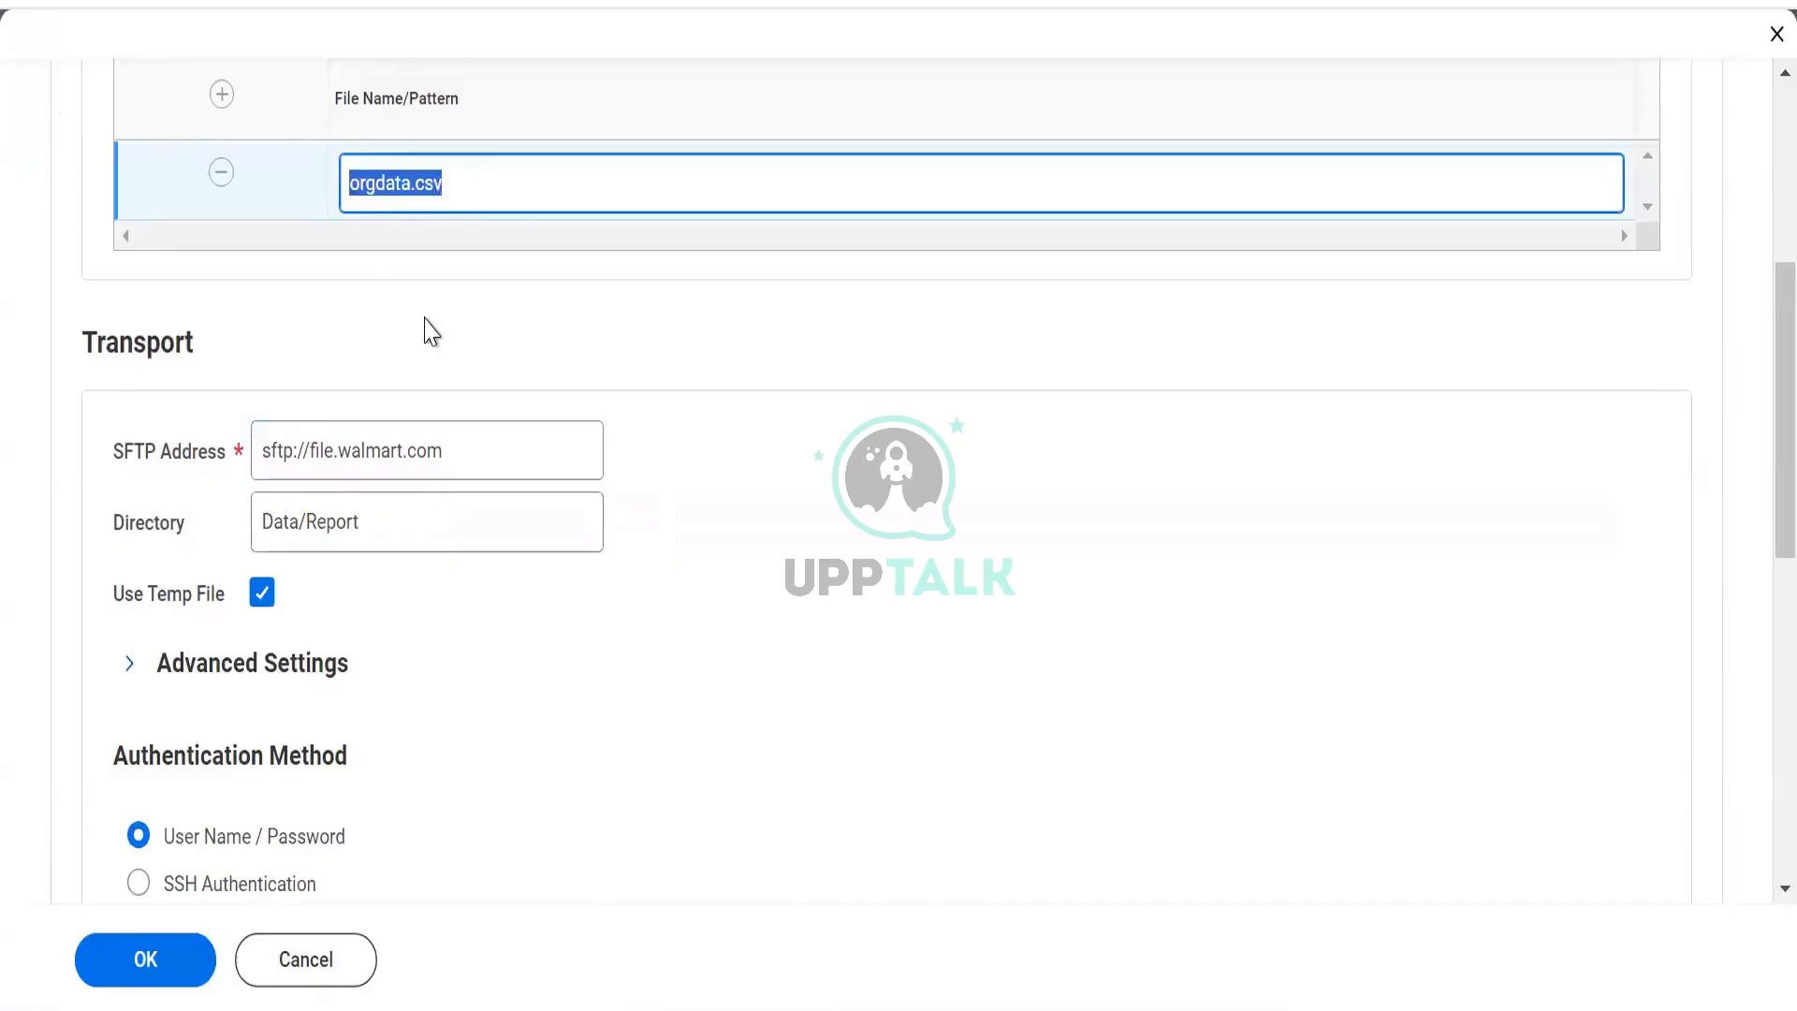
click(424, 330)
Review the orgdata.csv file name, SFTP address and Data/Report directory fields.
scroll(426, 328, down, 2)
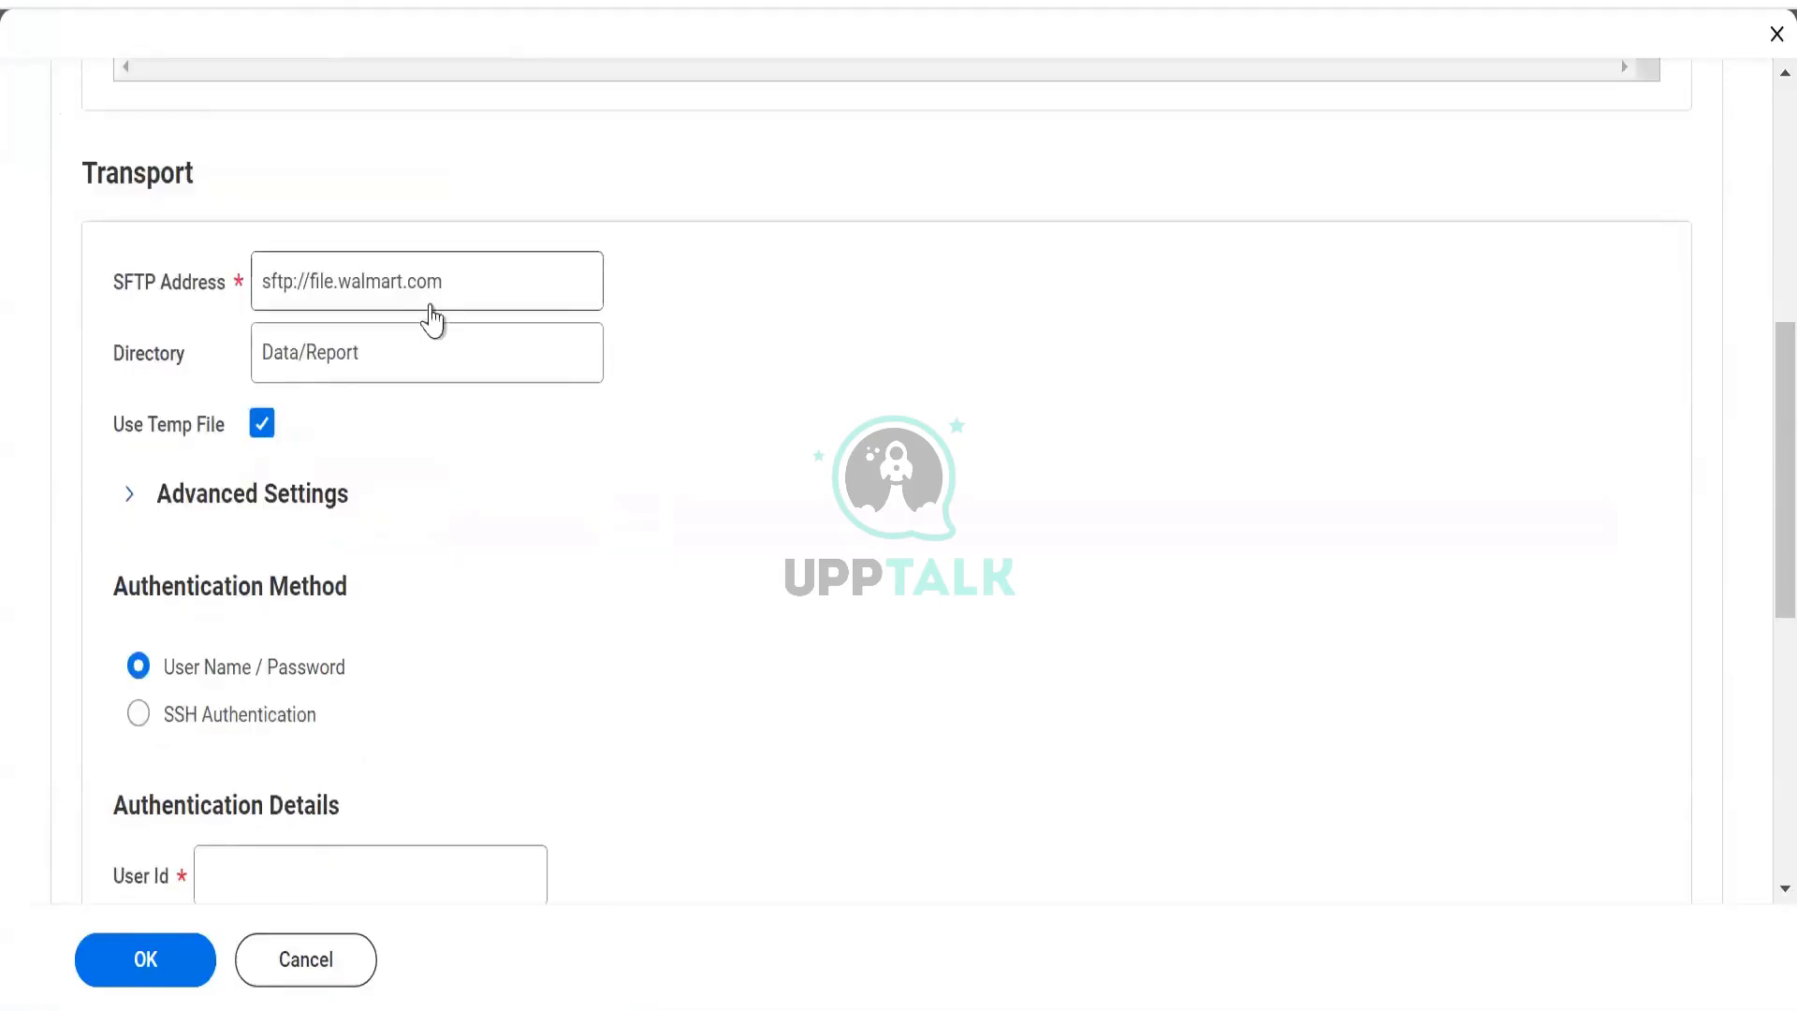
scroll(430, 318, up, 8)
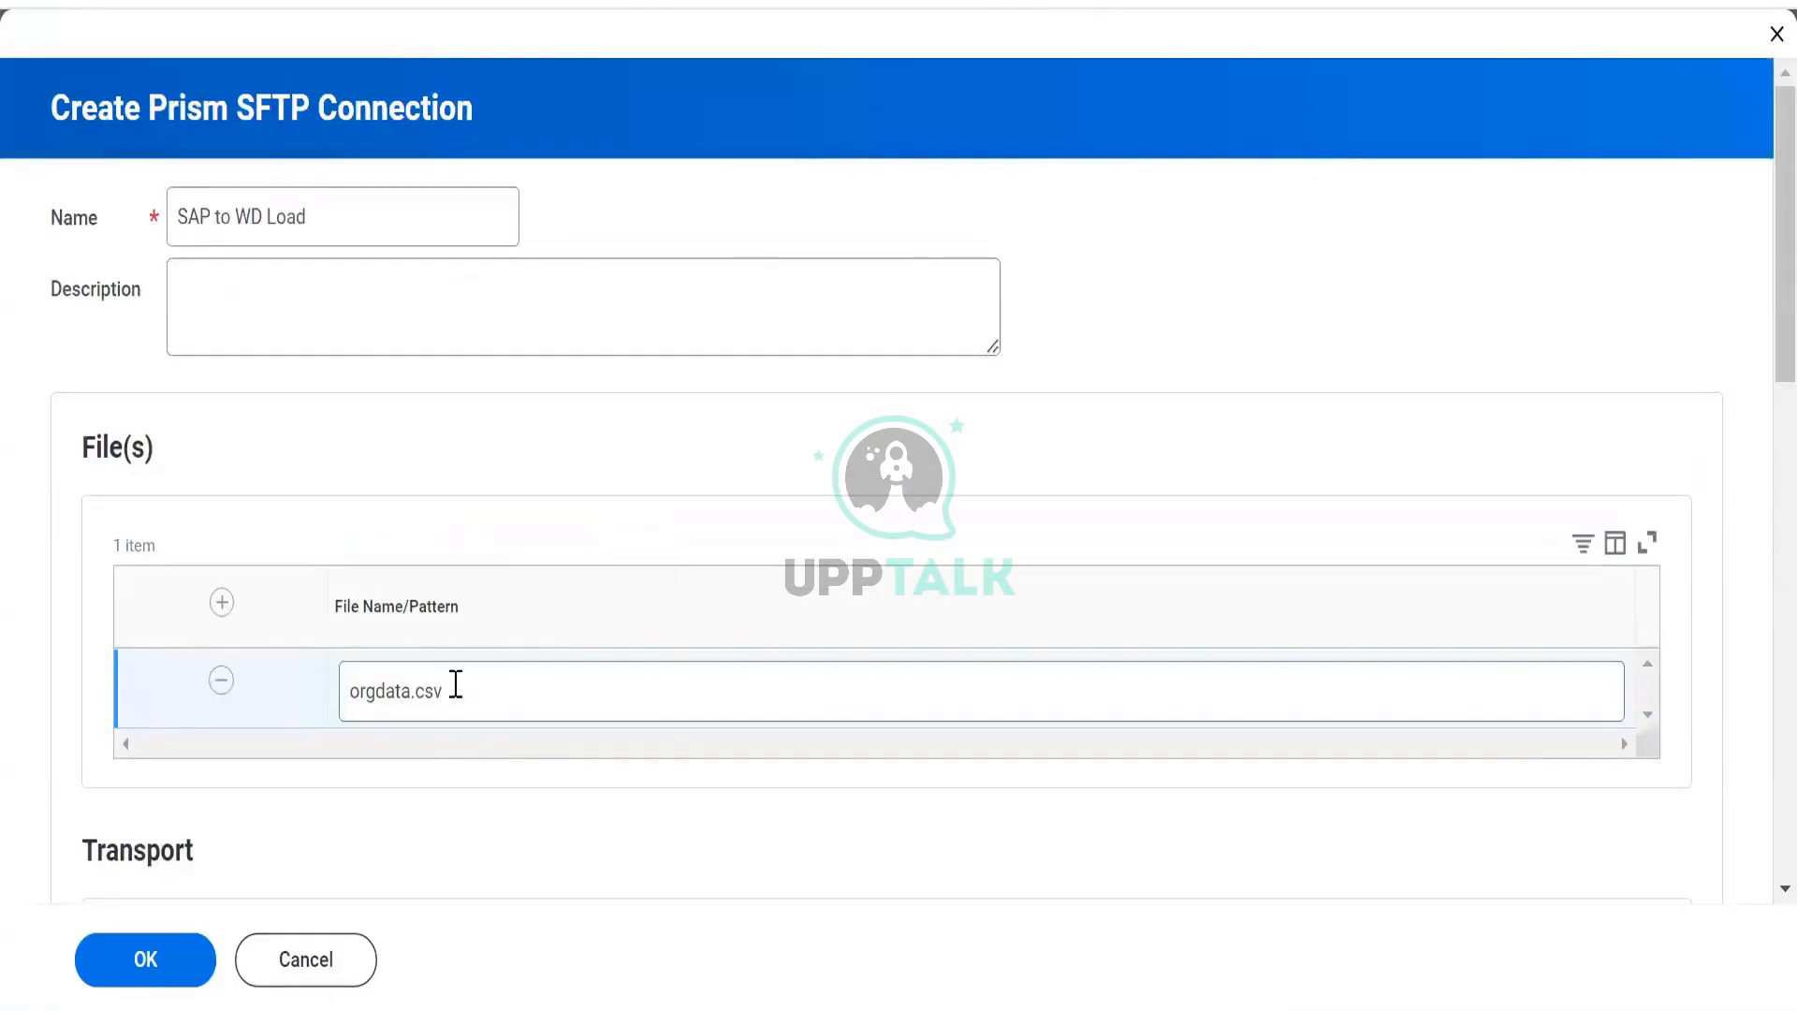
drag(456, 684, 337, 683)
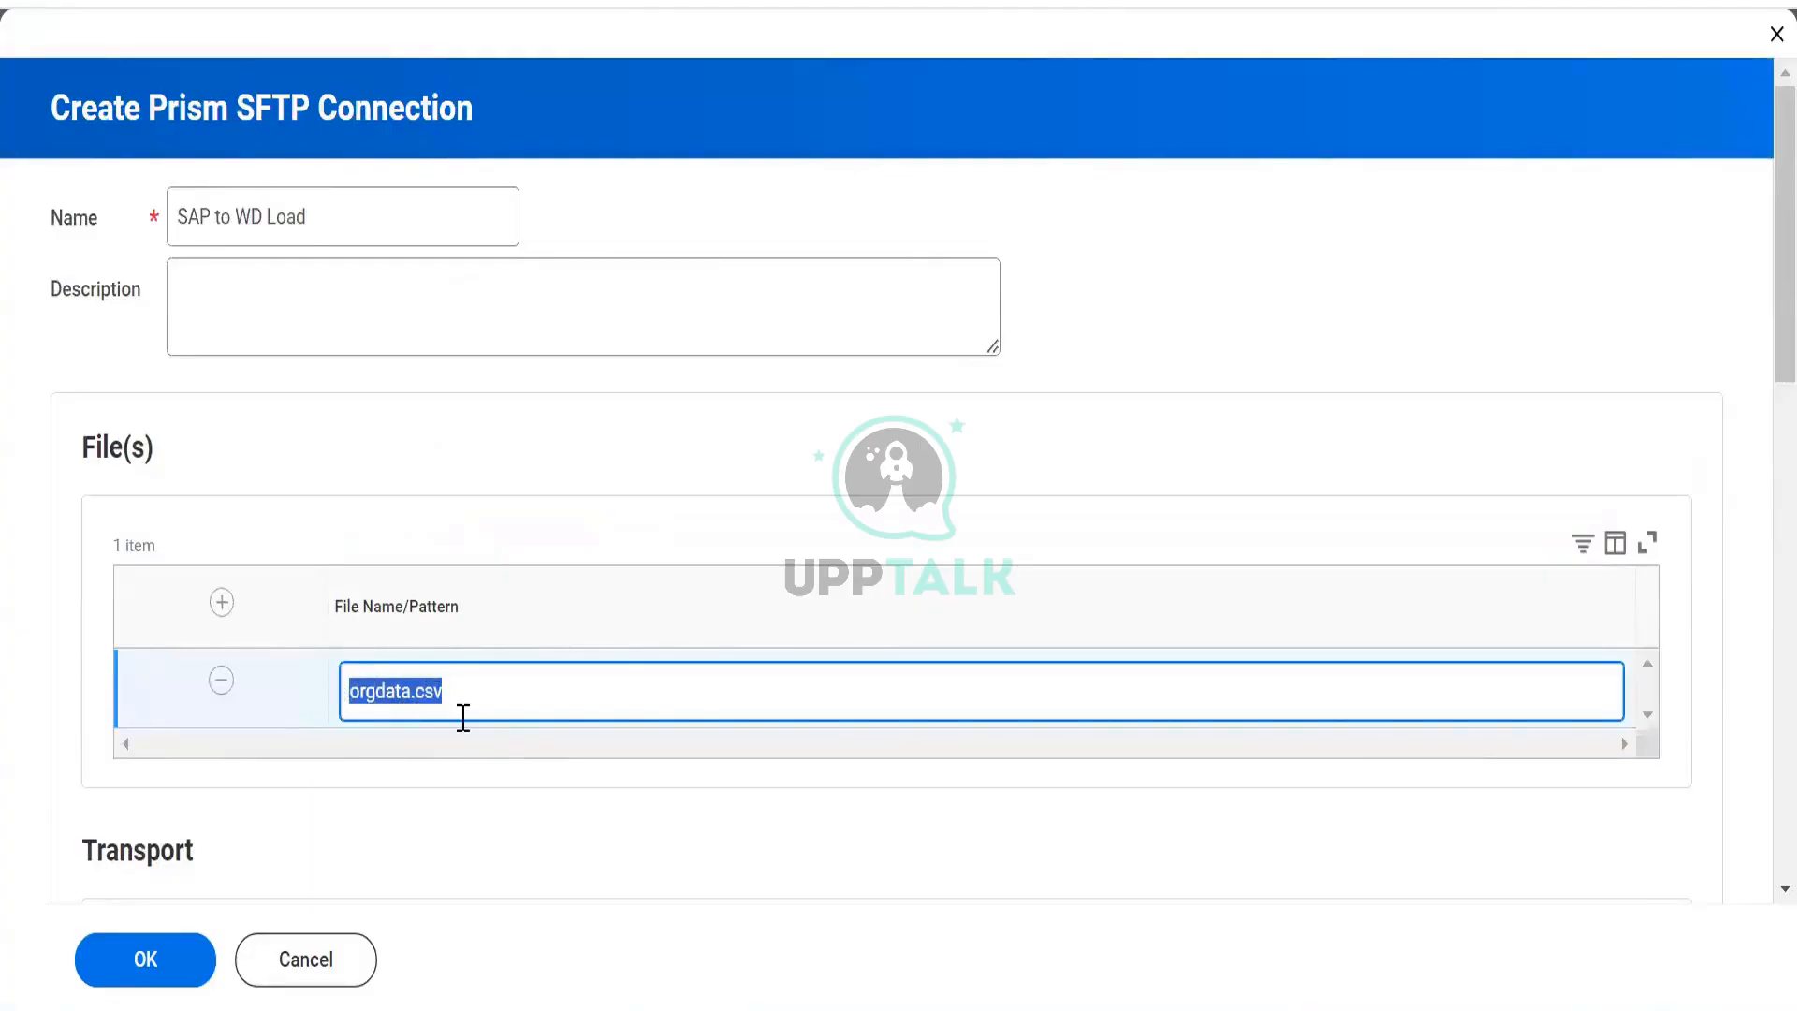
scroll(463, 717, down, 7)
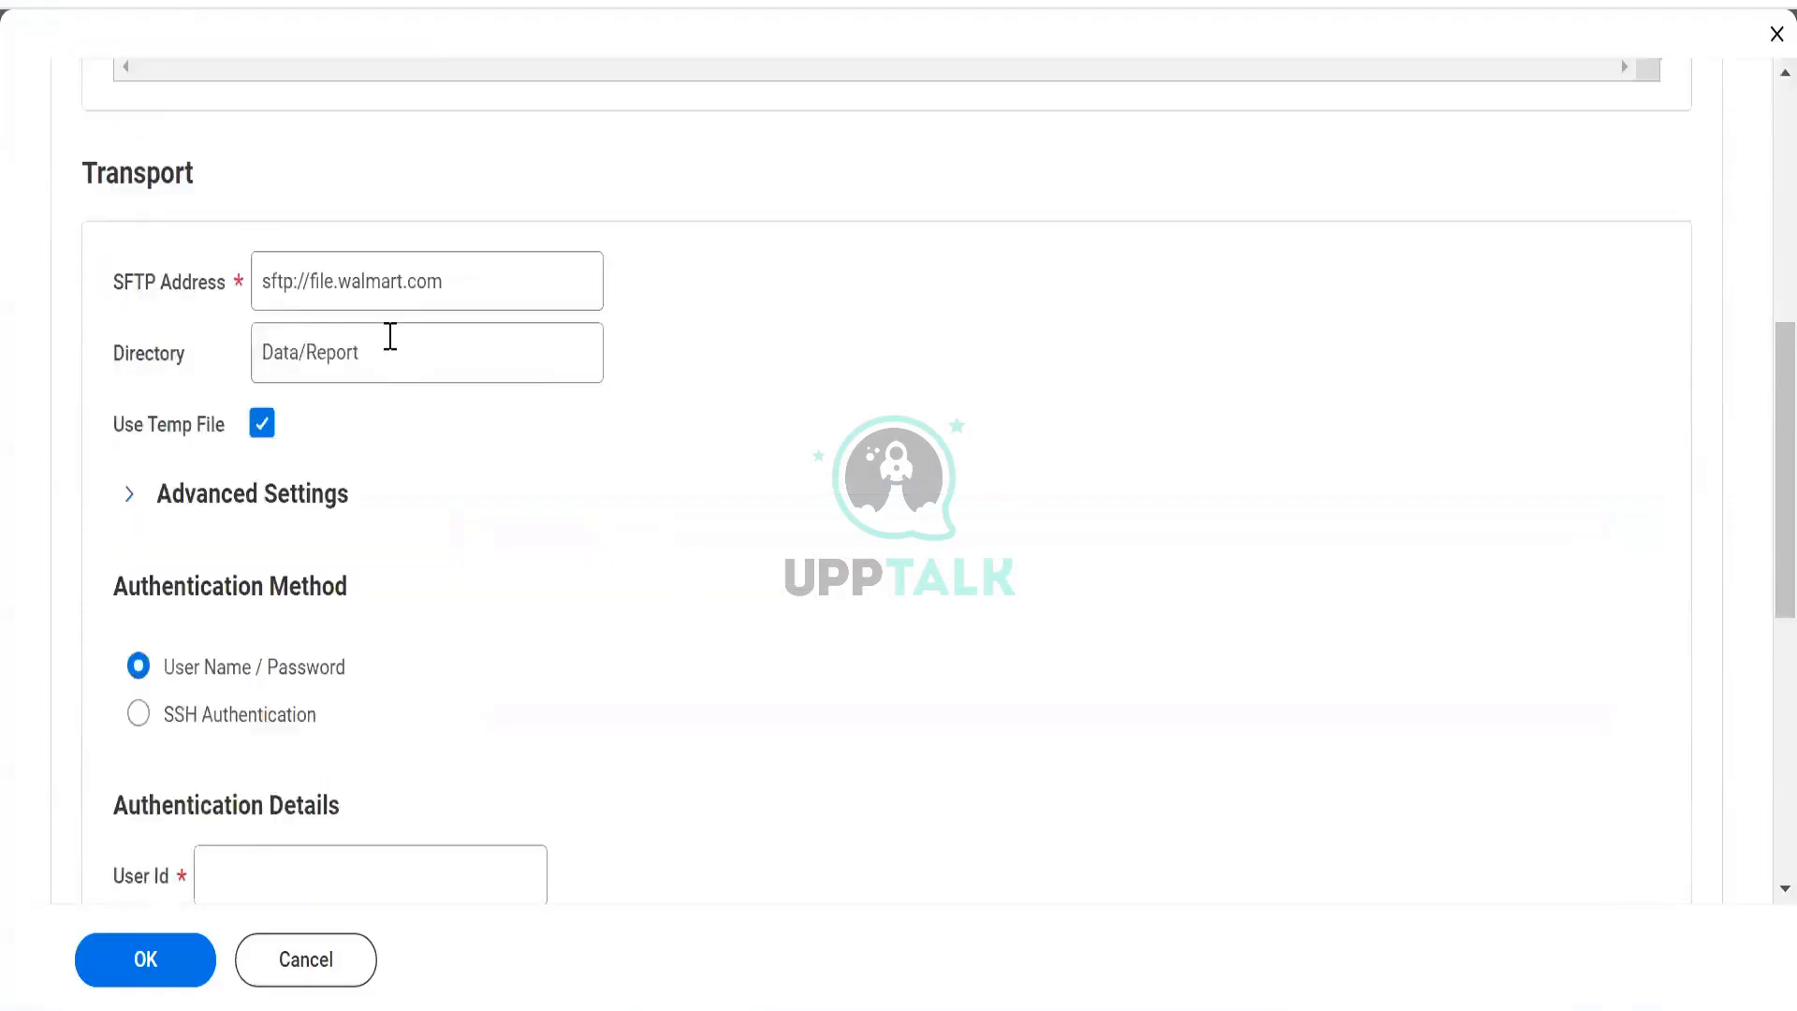
drag(255, 352, 387, 347)
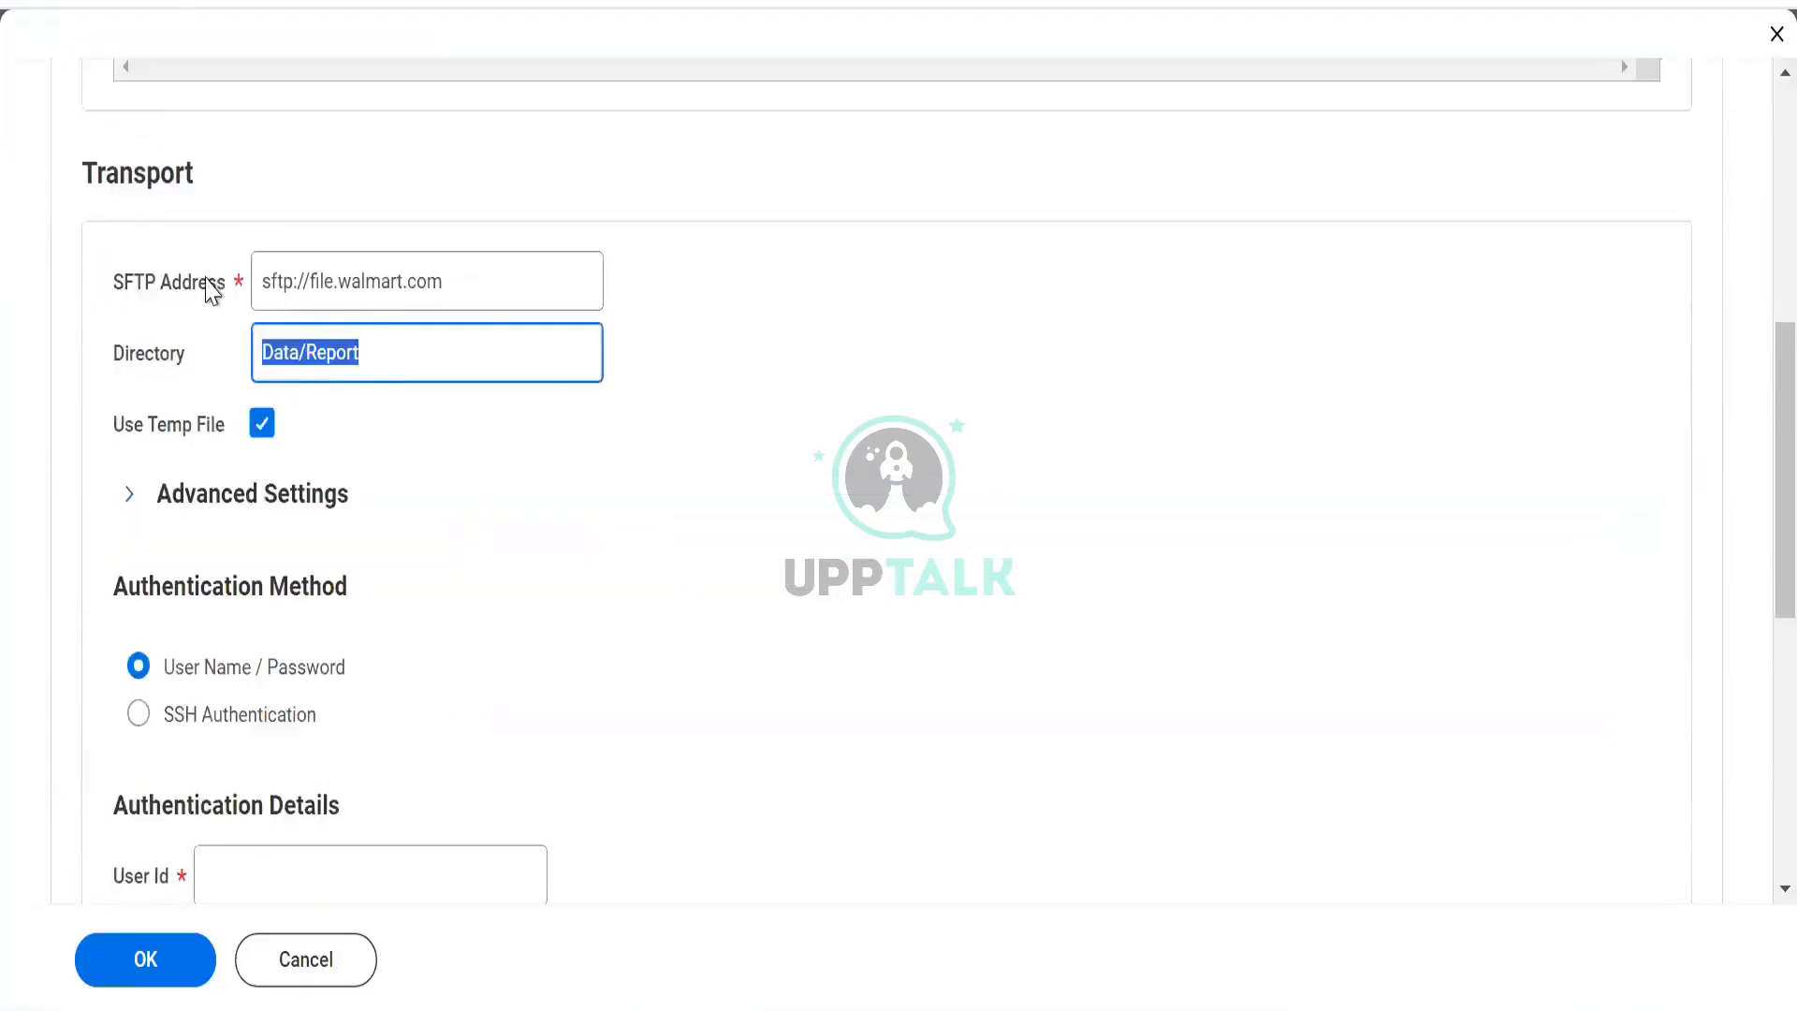
drag(491, 282, 220, 180)
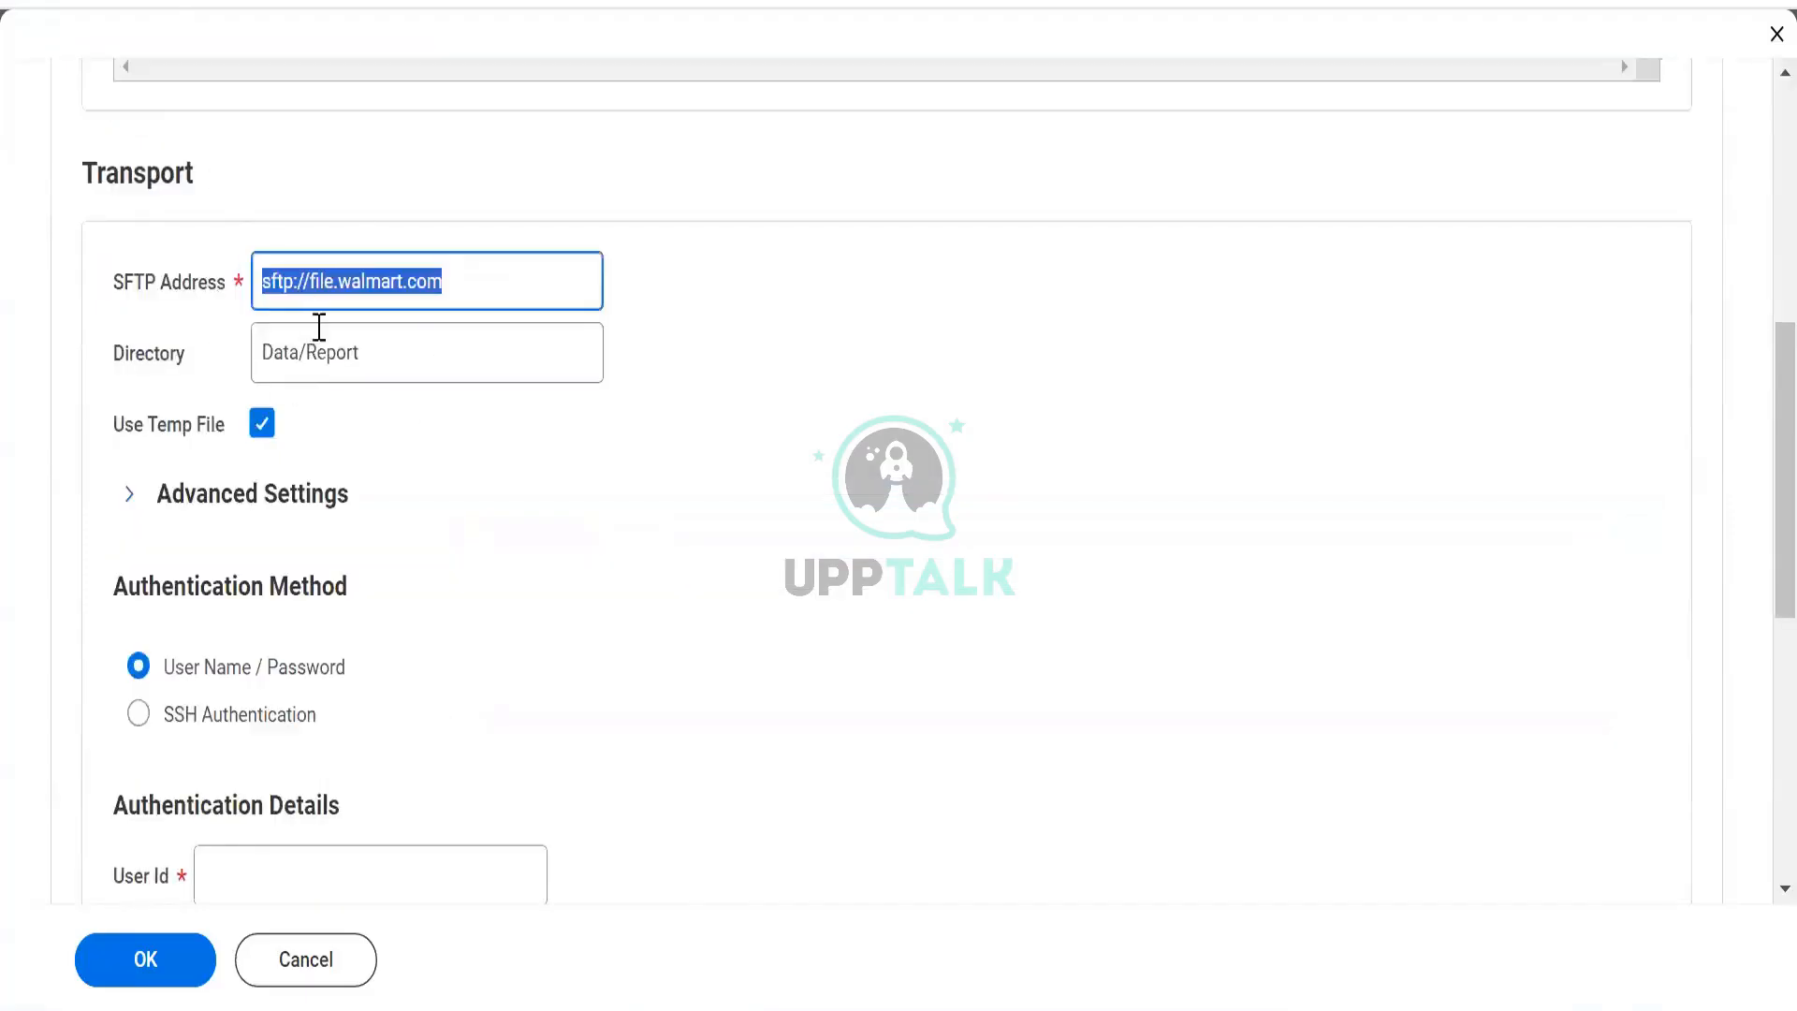
scroll(355, 365, down, 2)
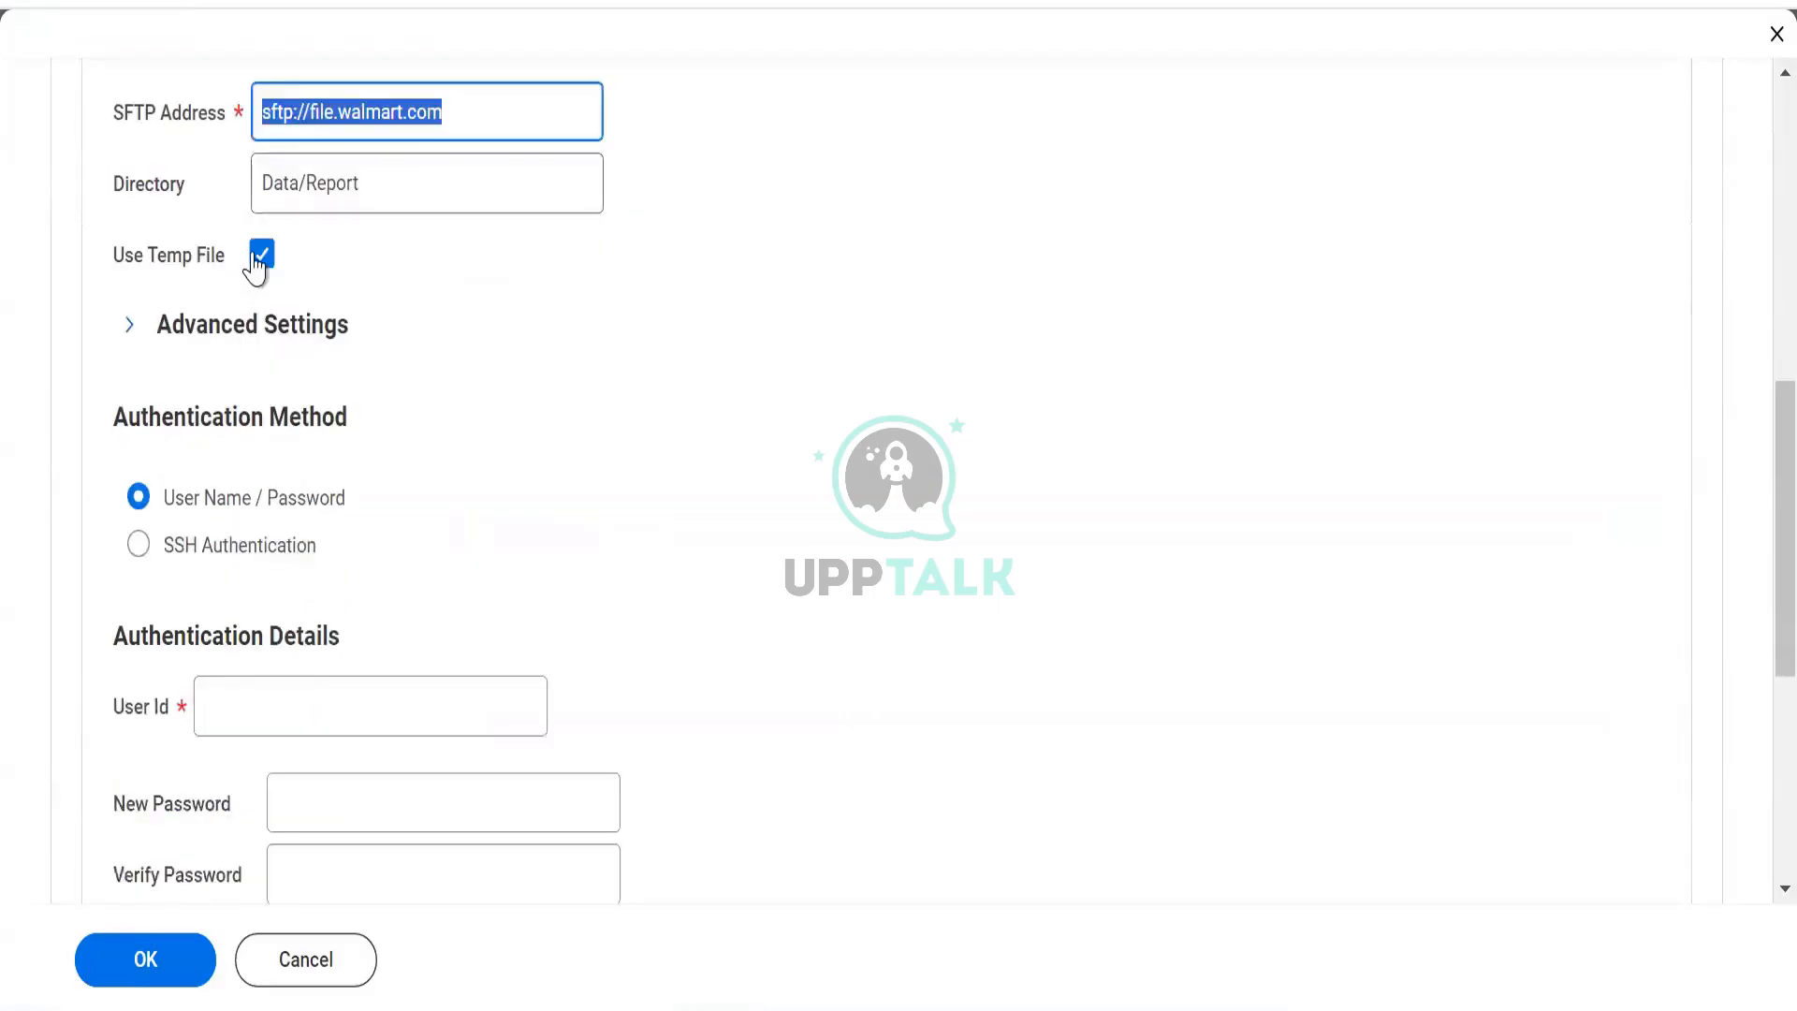
Uncheck Use Temp File and place the cursor in the User Id field.
mouse_move(365, 267)
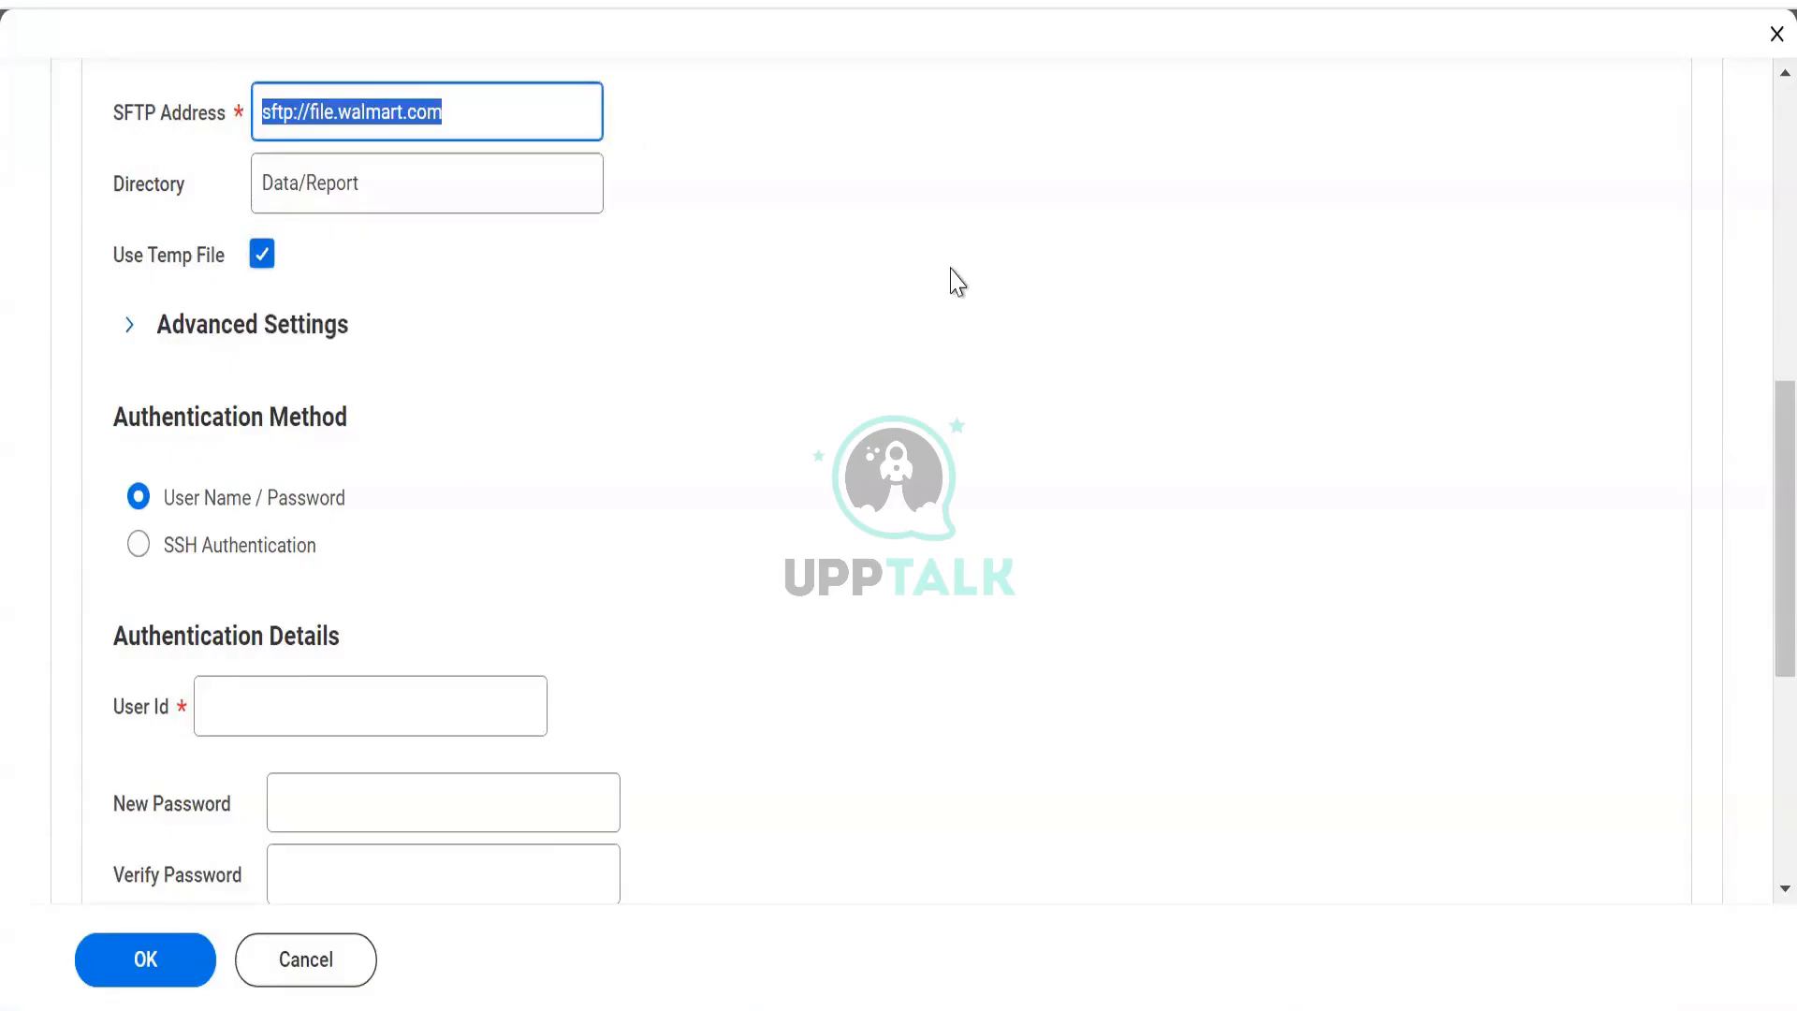
click(255, 264)
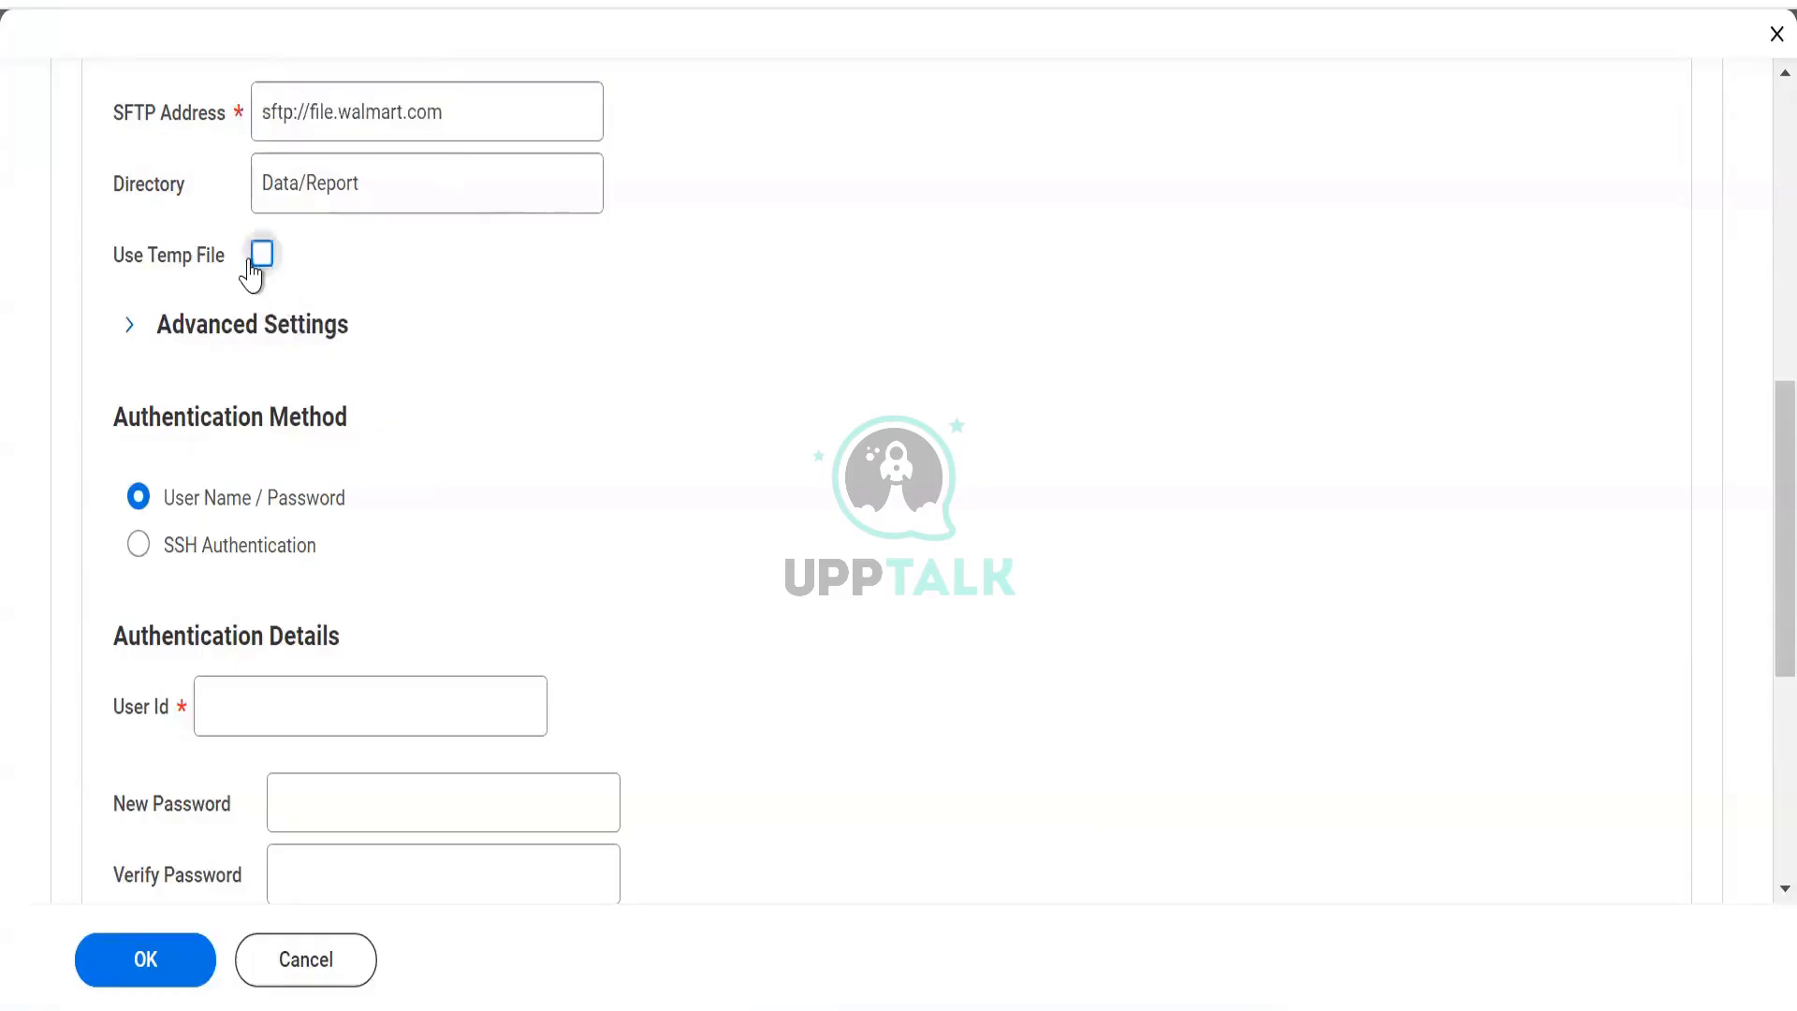
scroll(300, 393, down, 3)
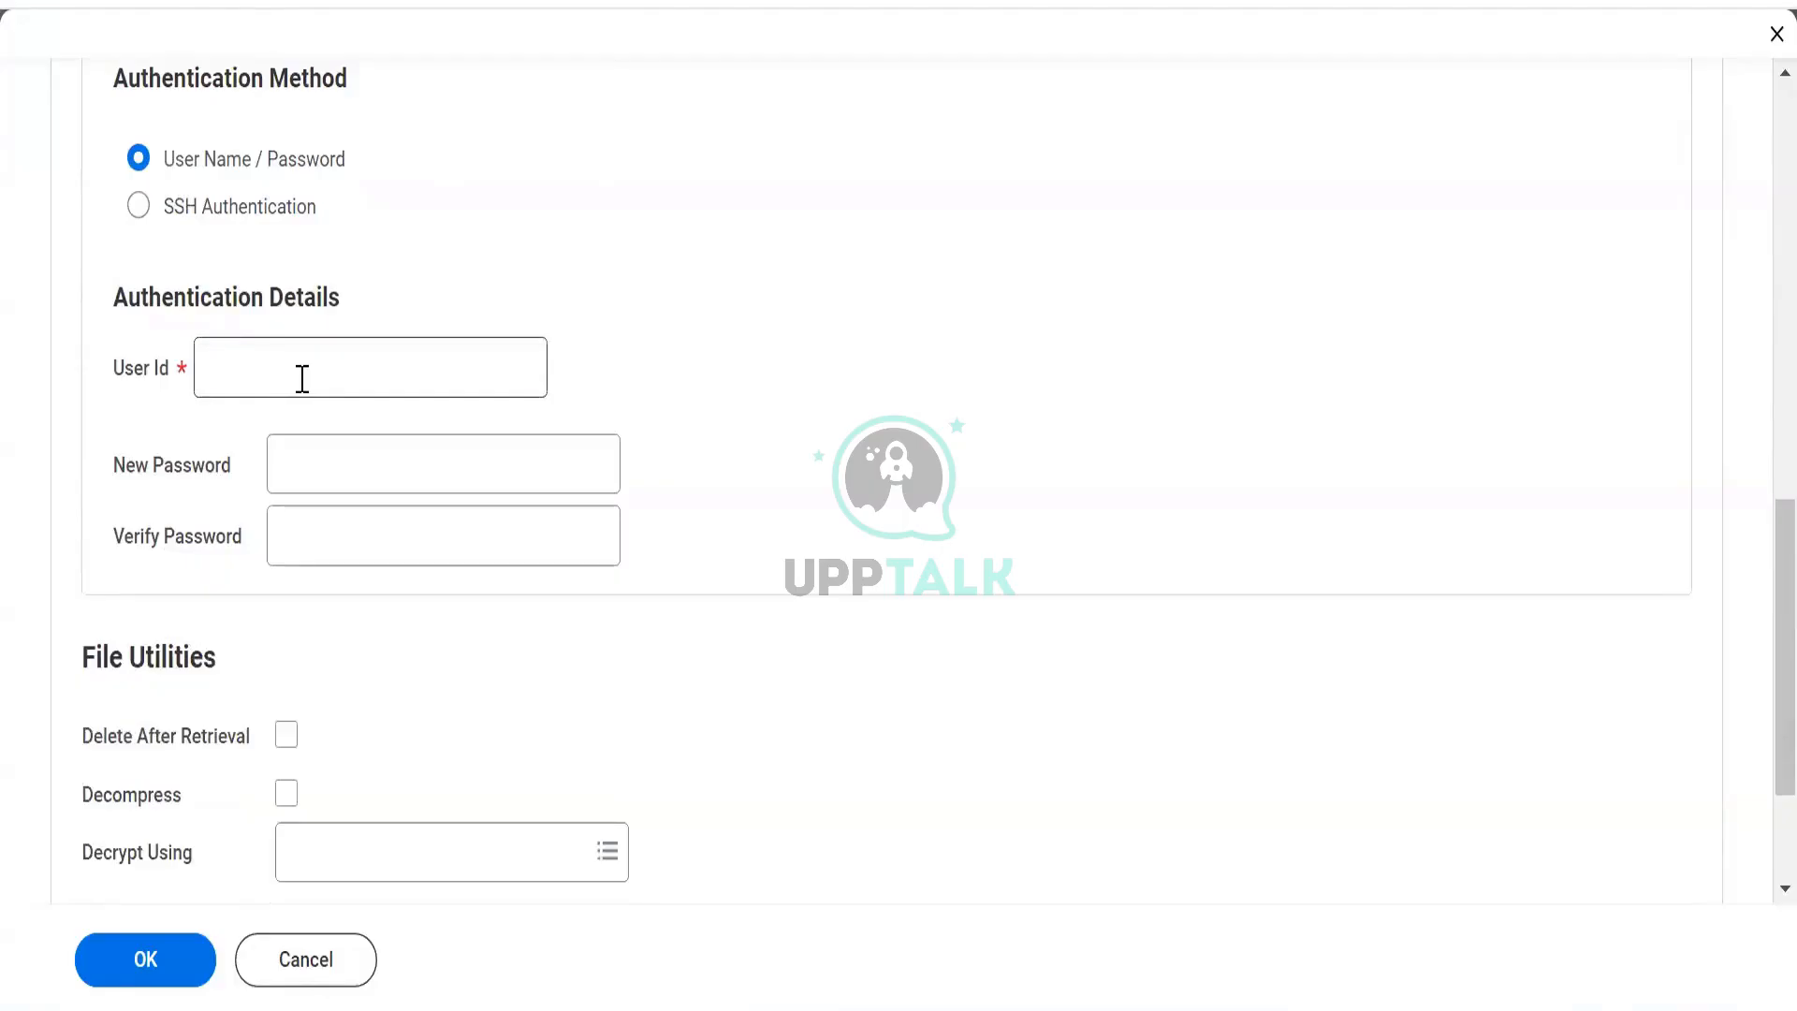
click(303, 379)
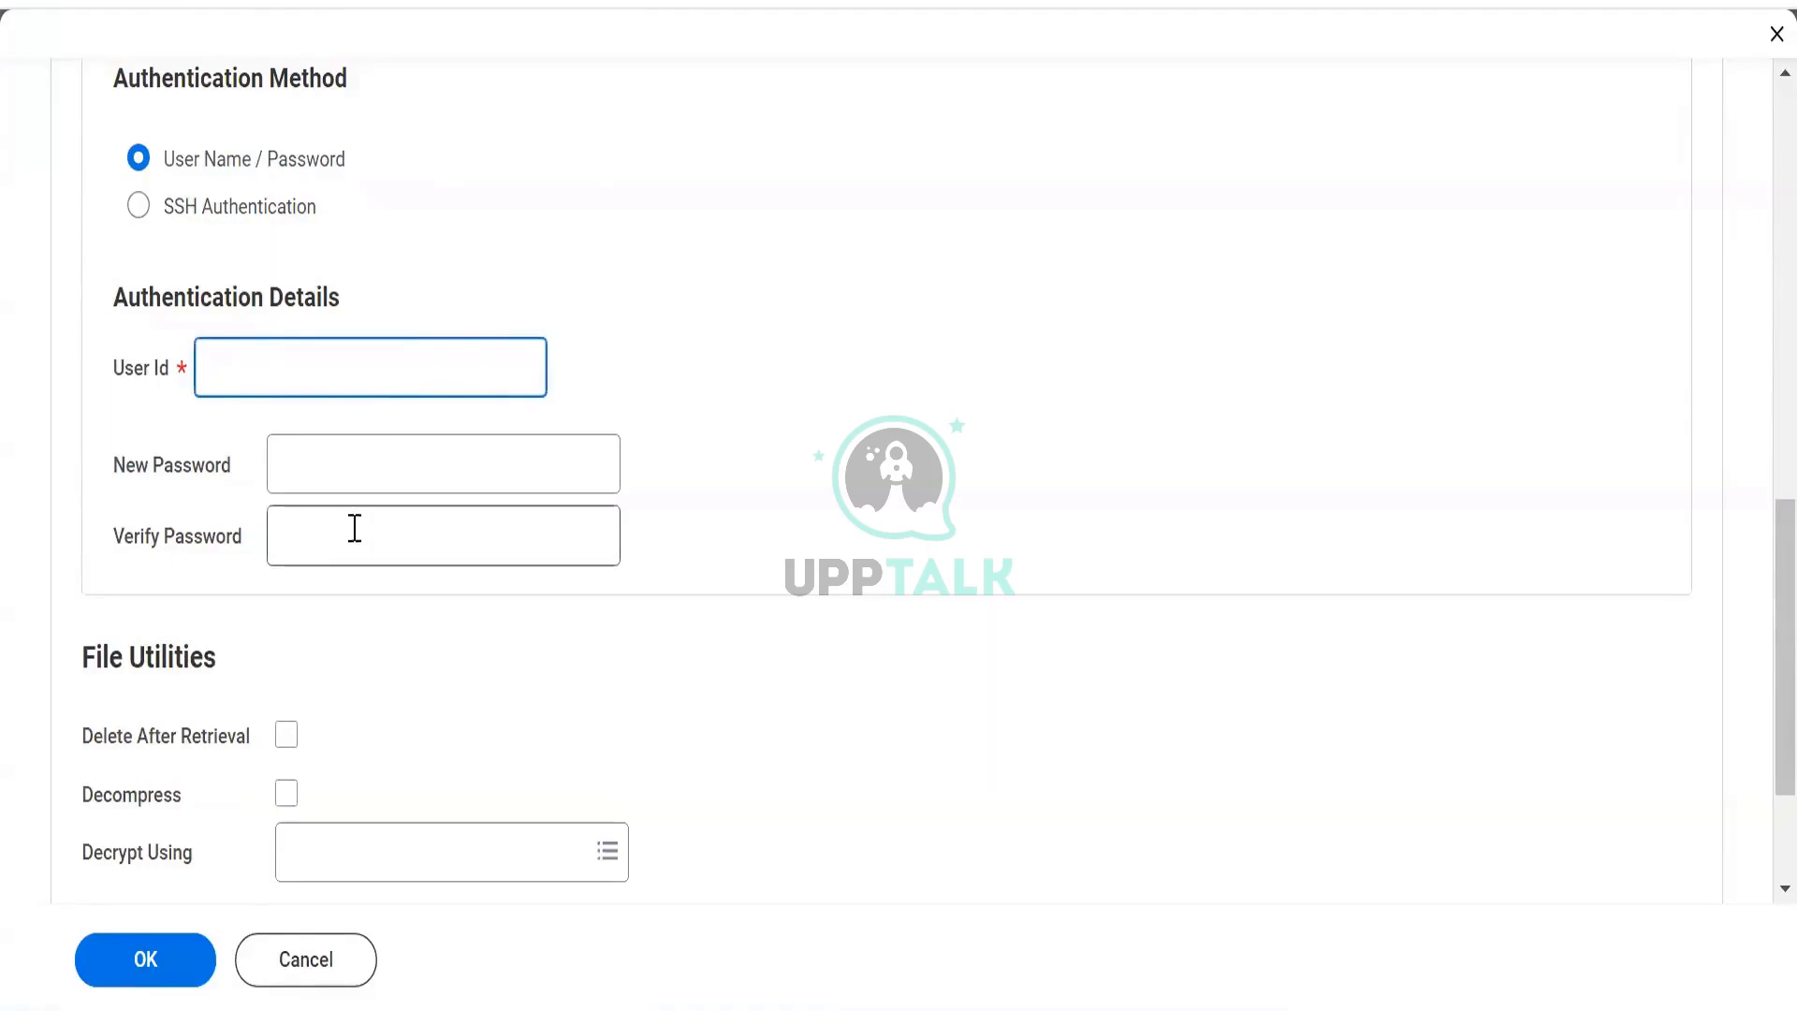
scroll(553, 449, up, 7)
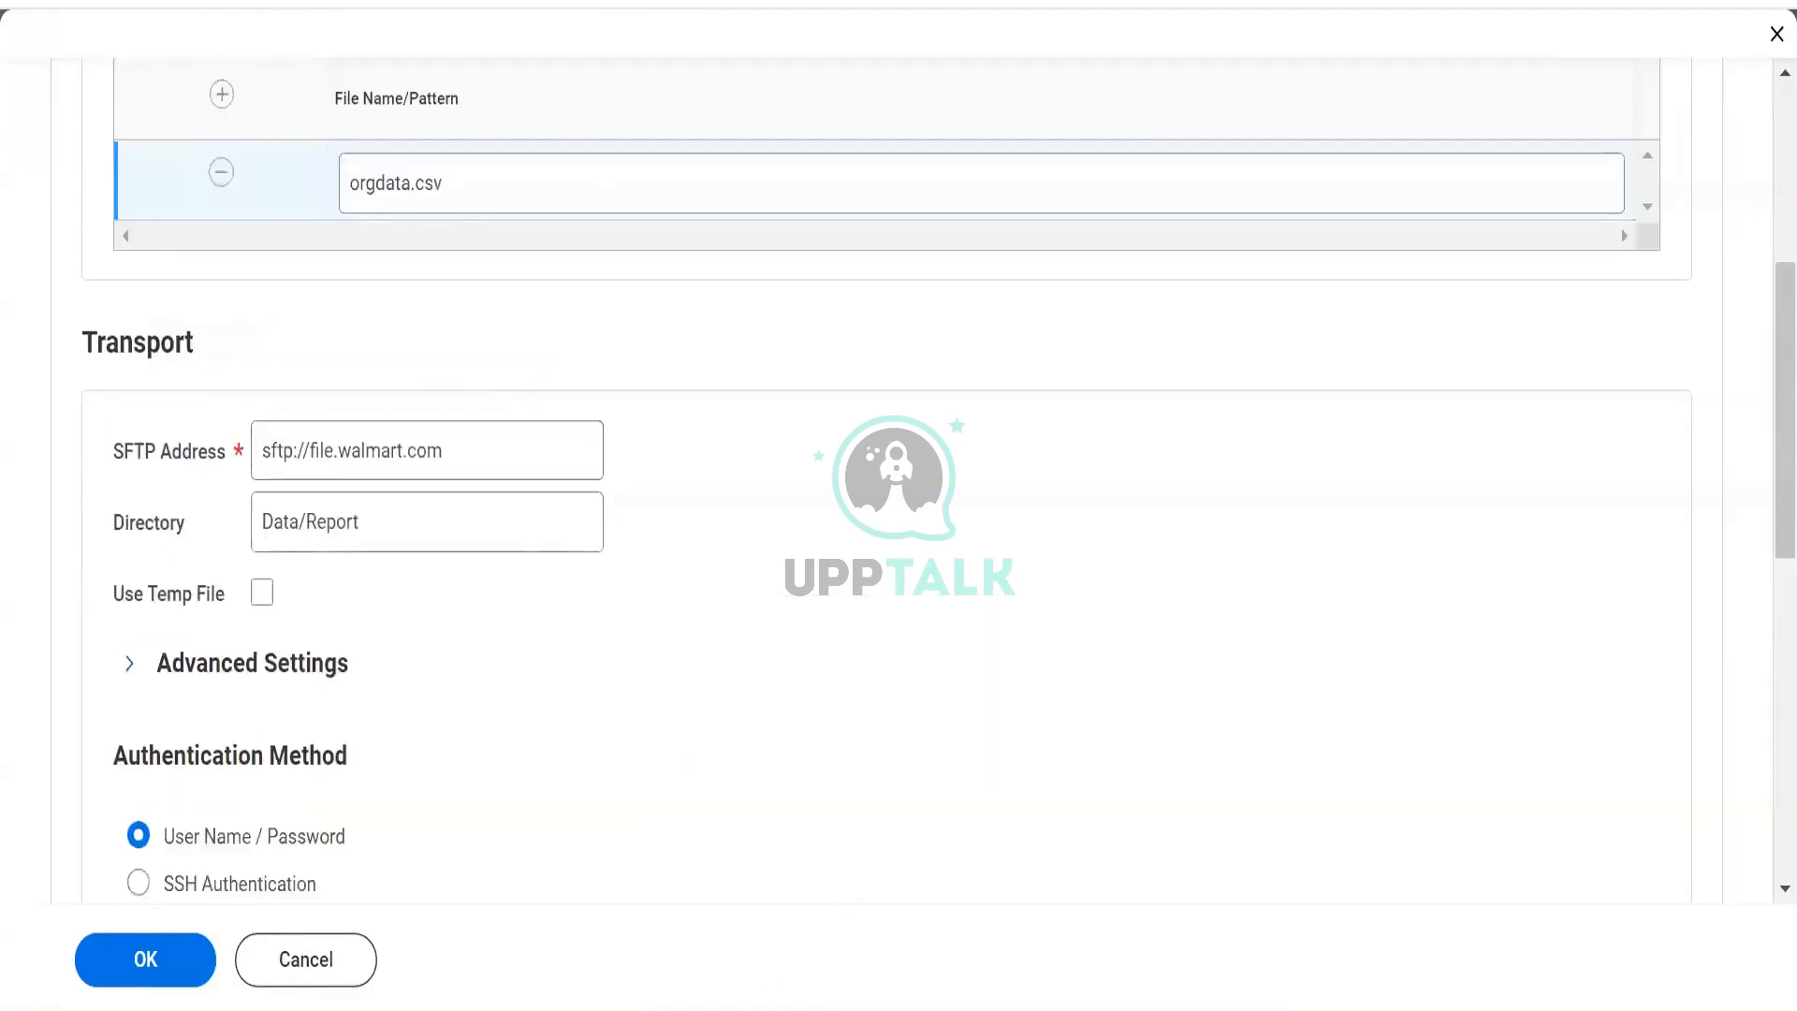
key(alt+Tab)
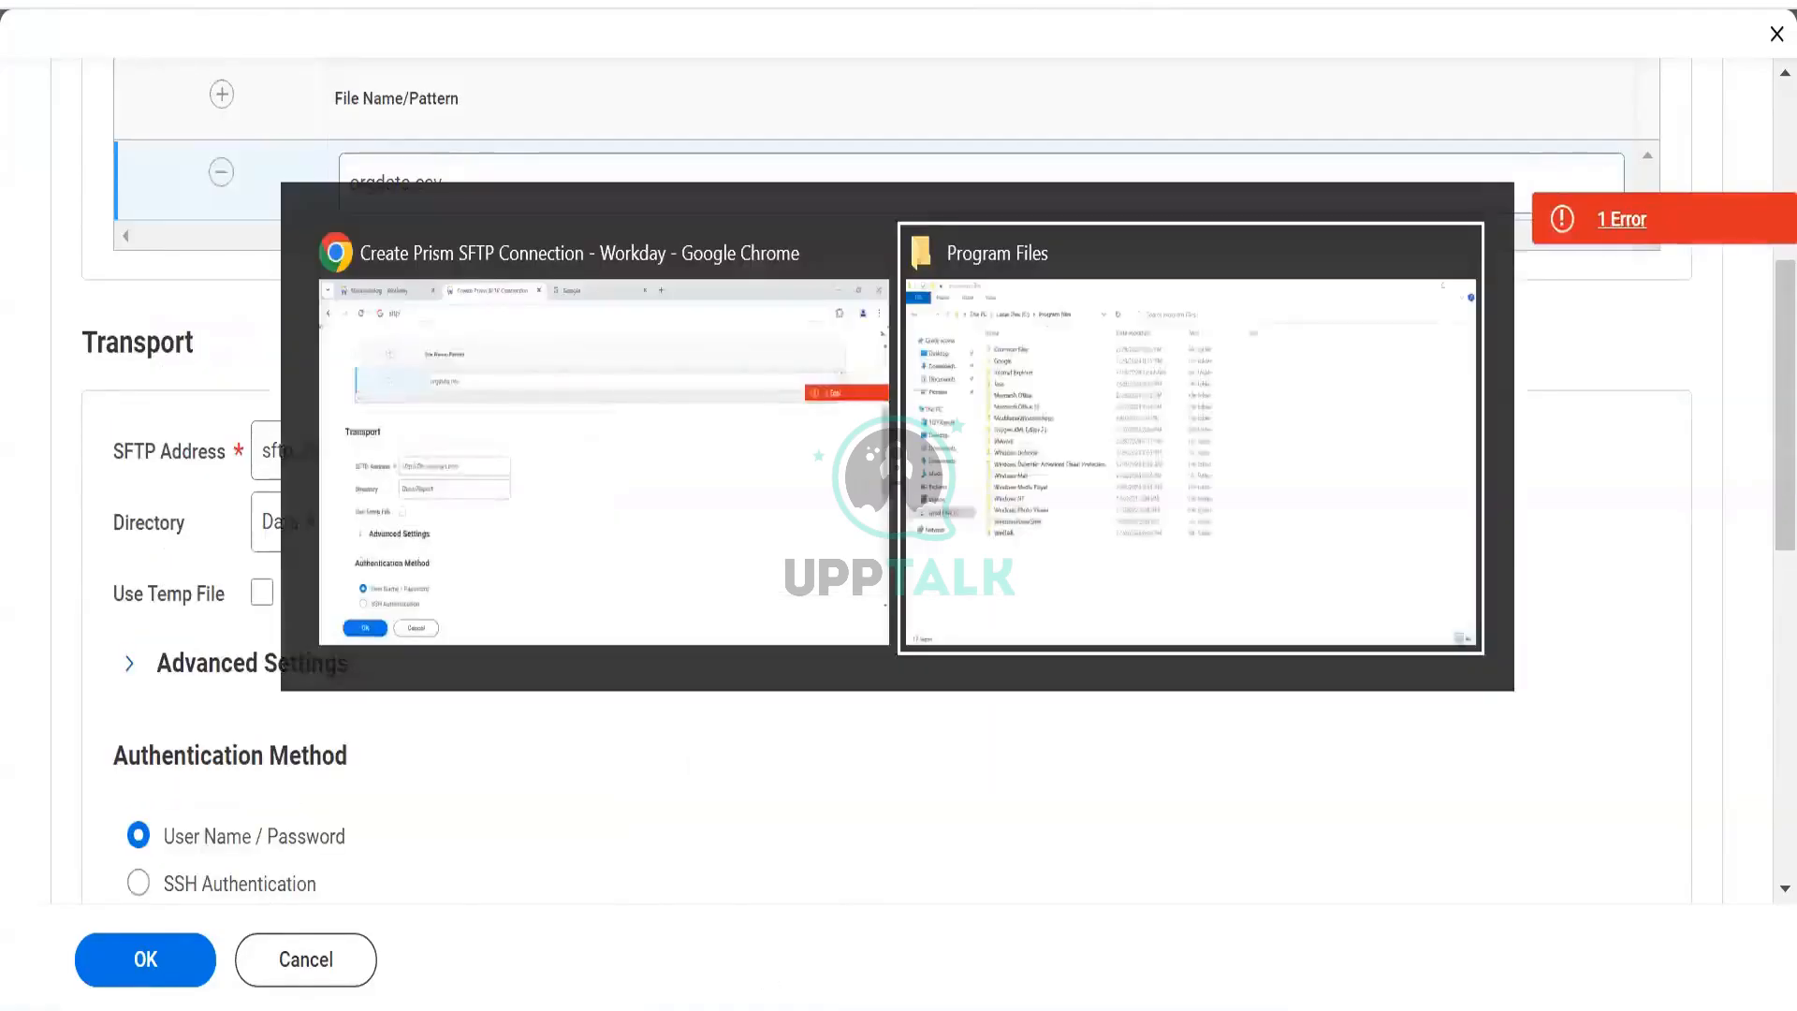
key(alt+Tab)
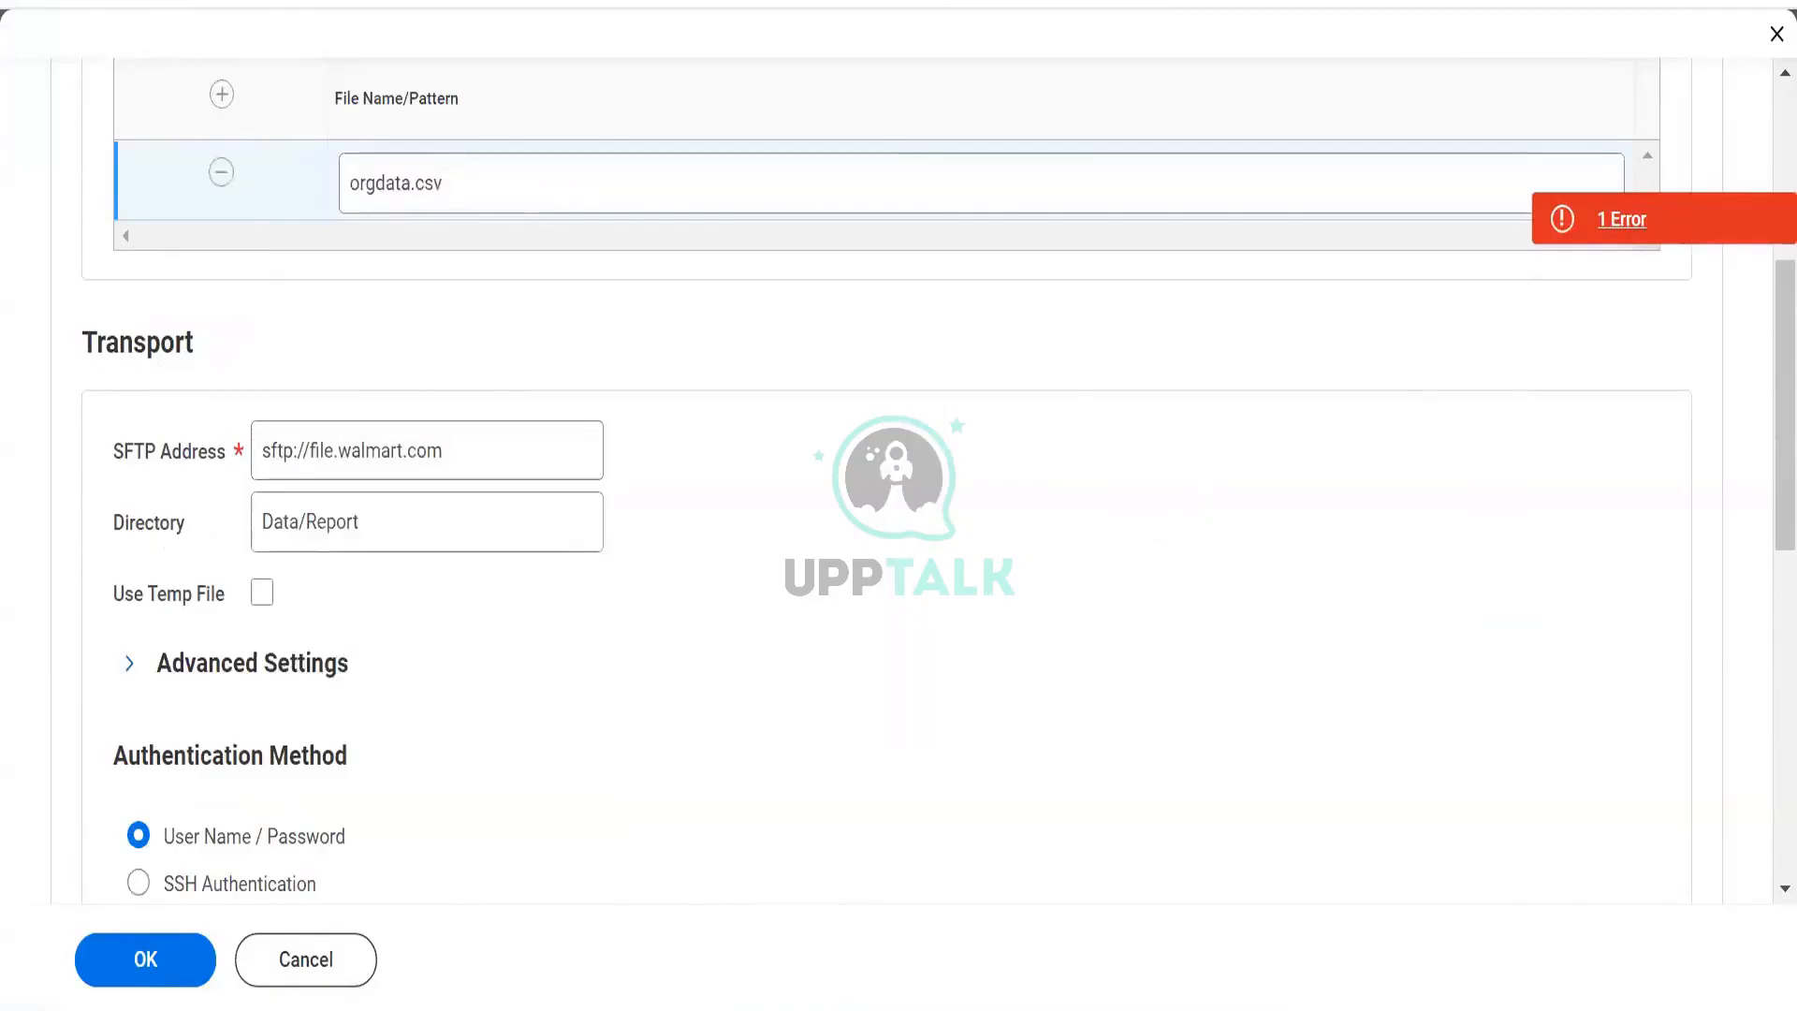
key(alt+Tab)
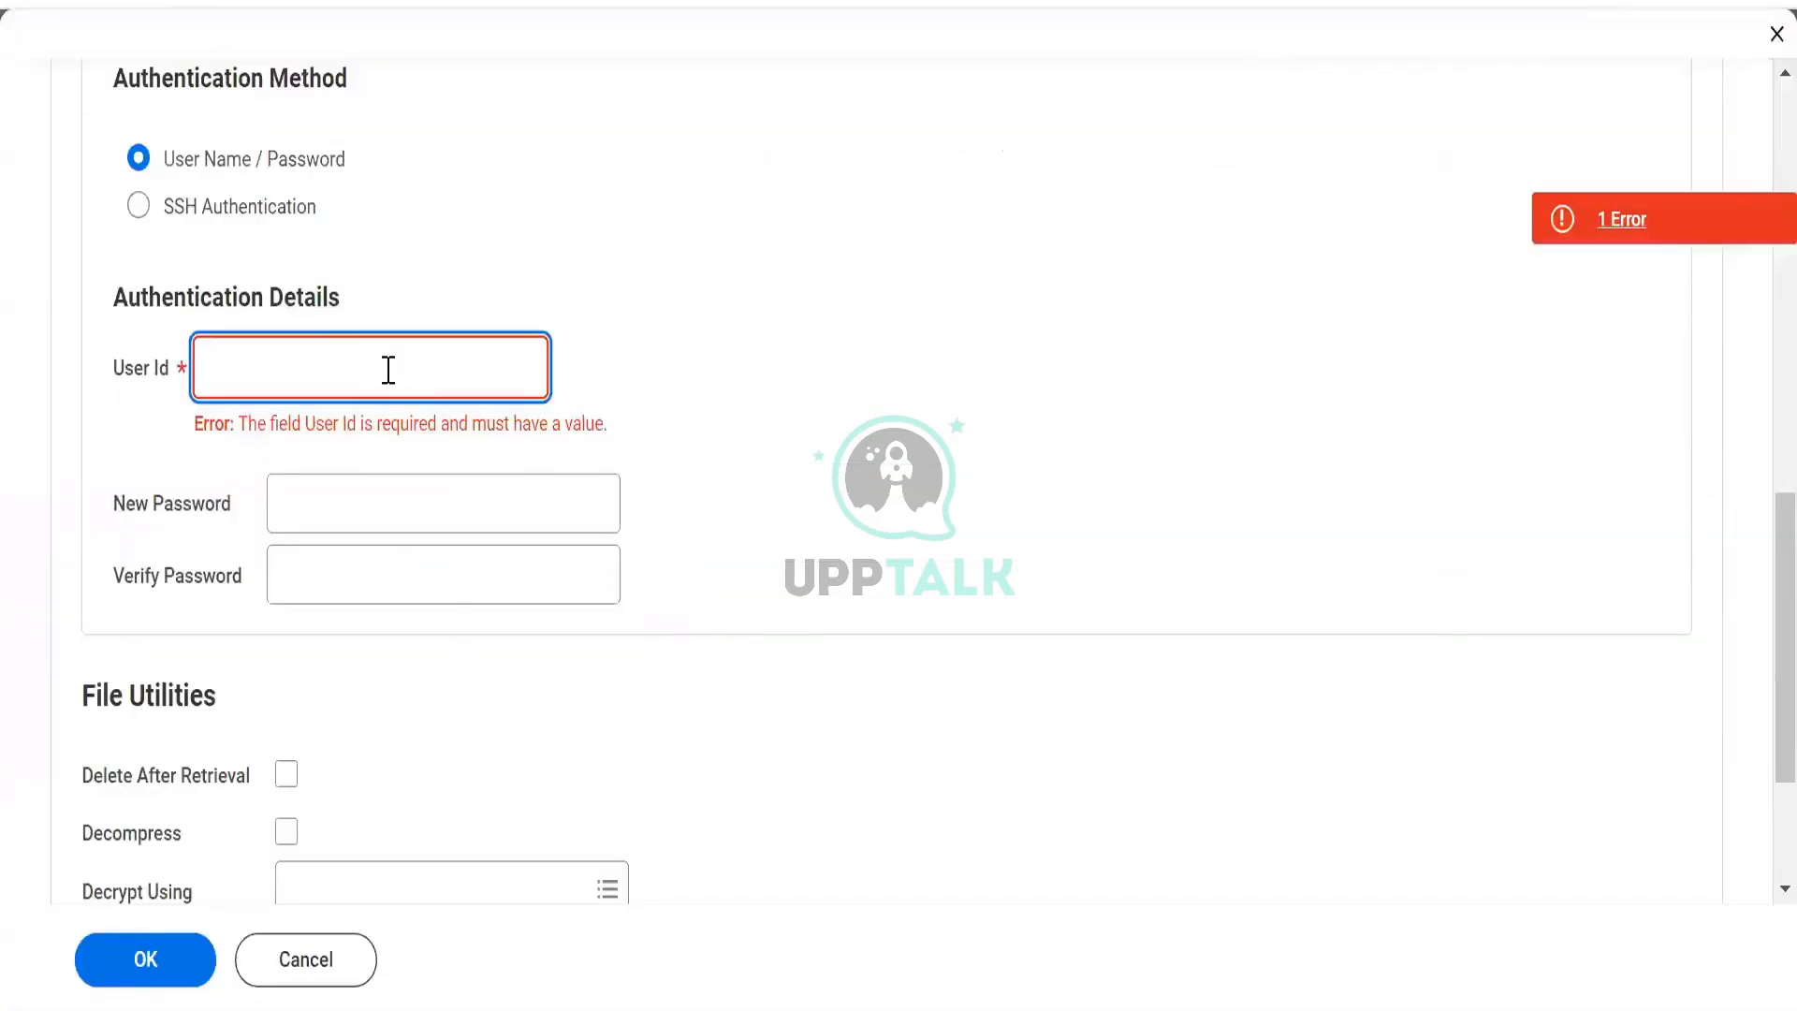
Enter the SFTP user id and a new password, moving on to Verify Password.
text(12345)
key(Tab)
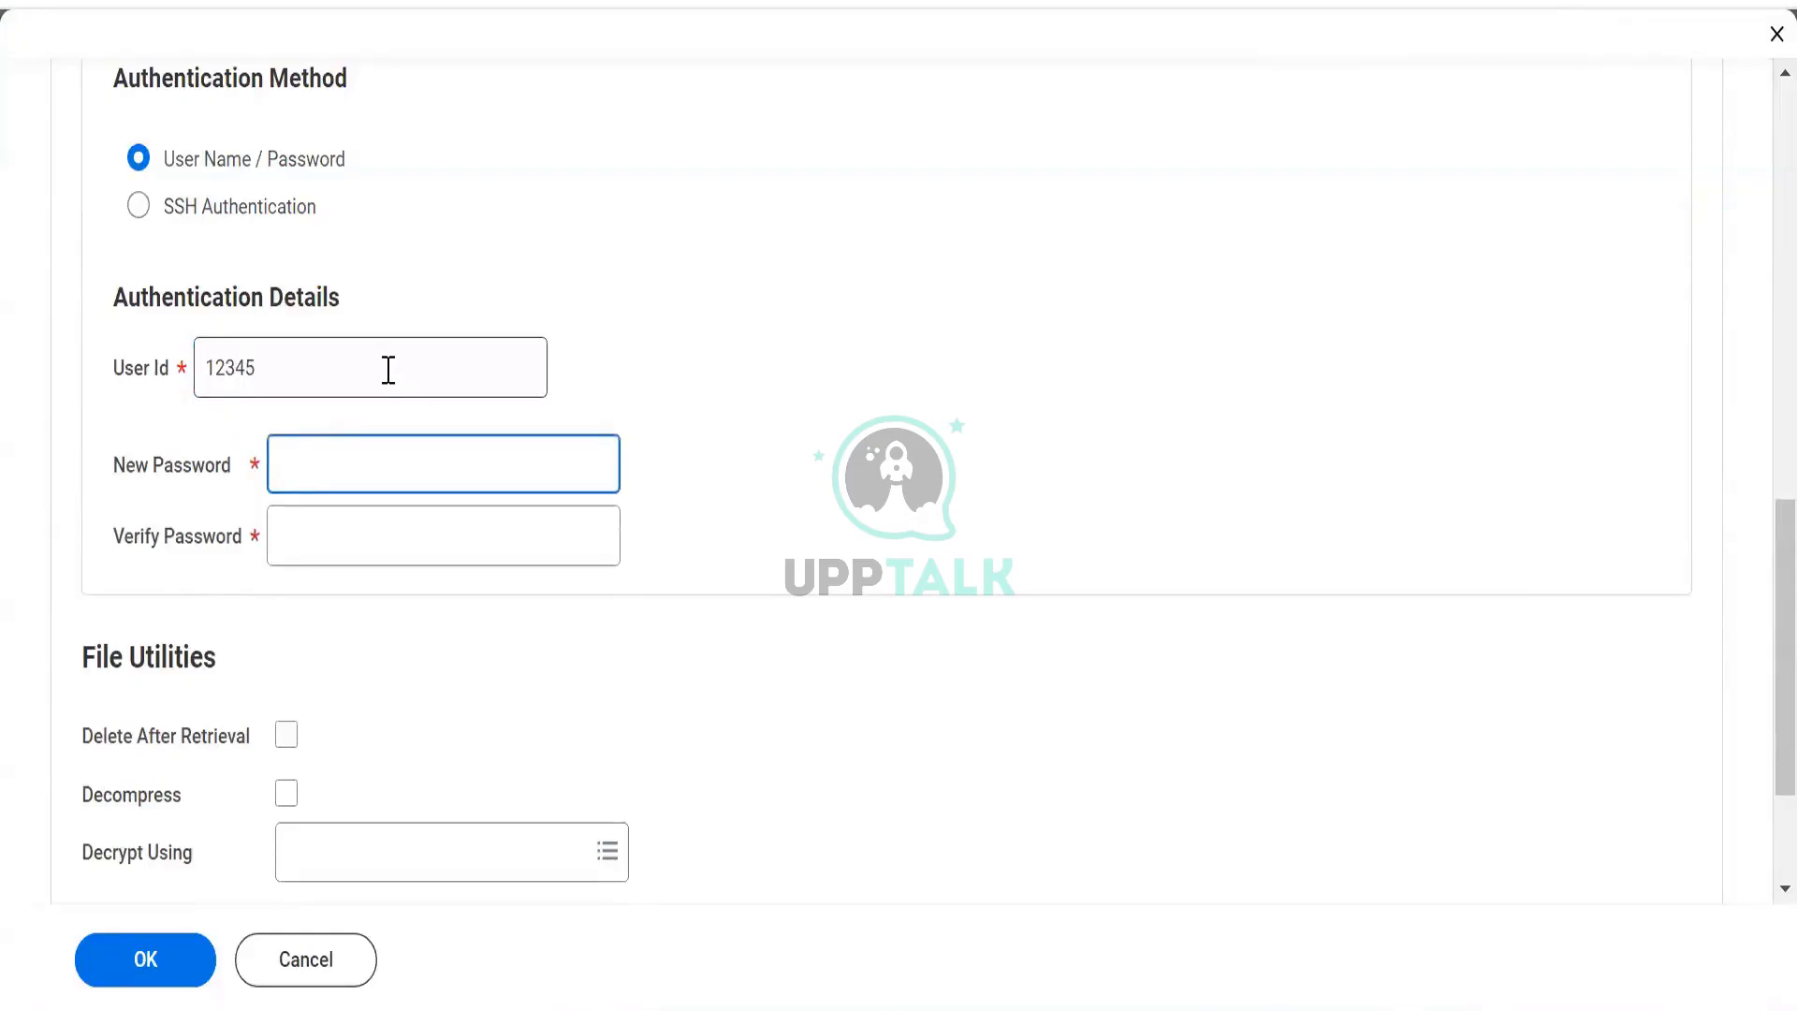
text(•••••••••••)
click(353, 540)
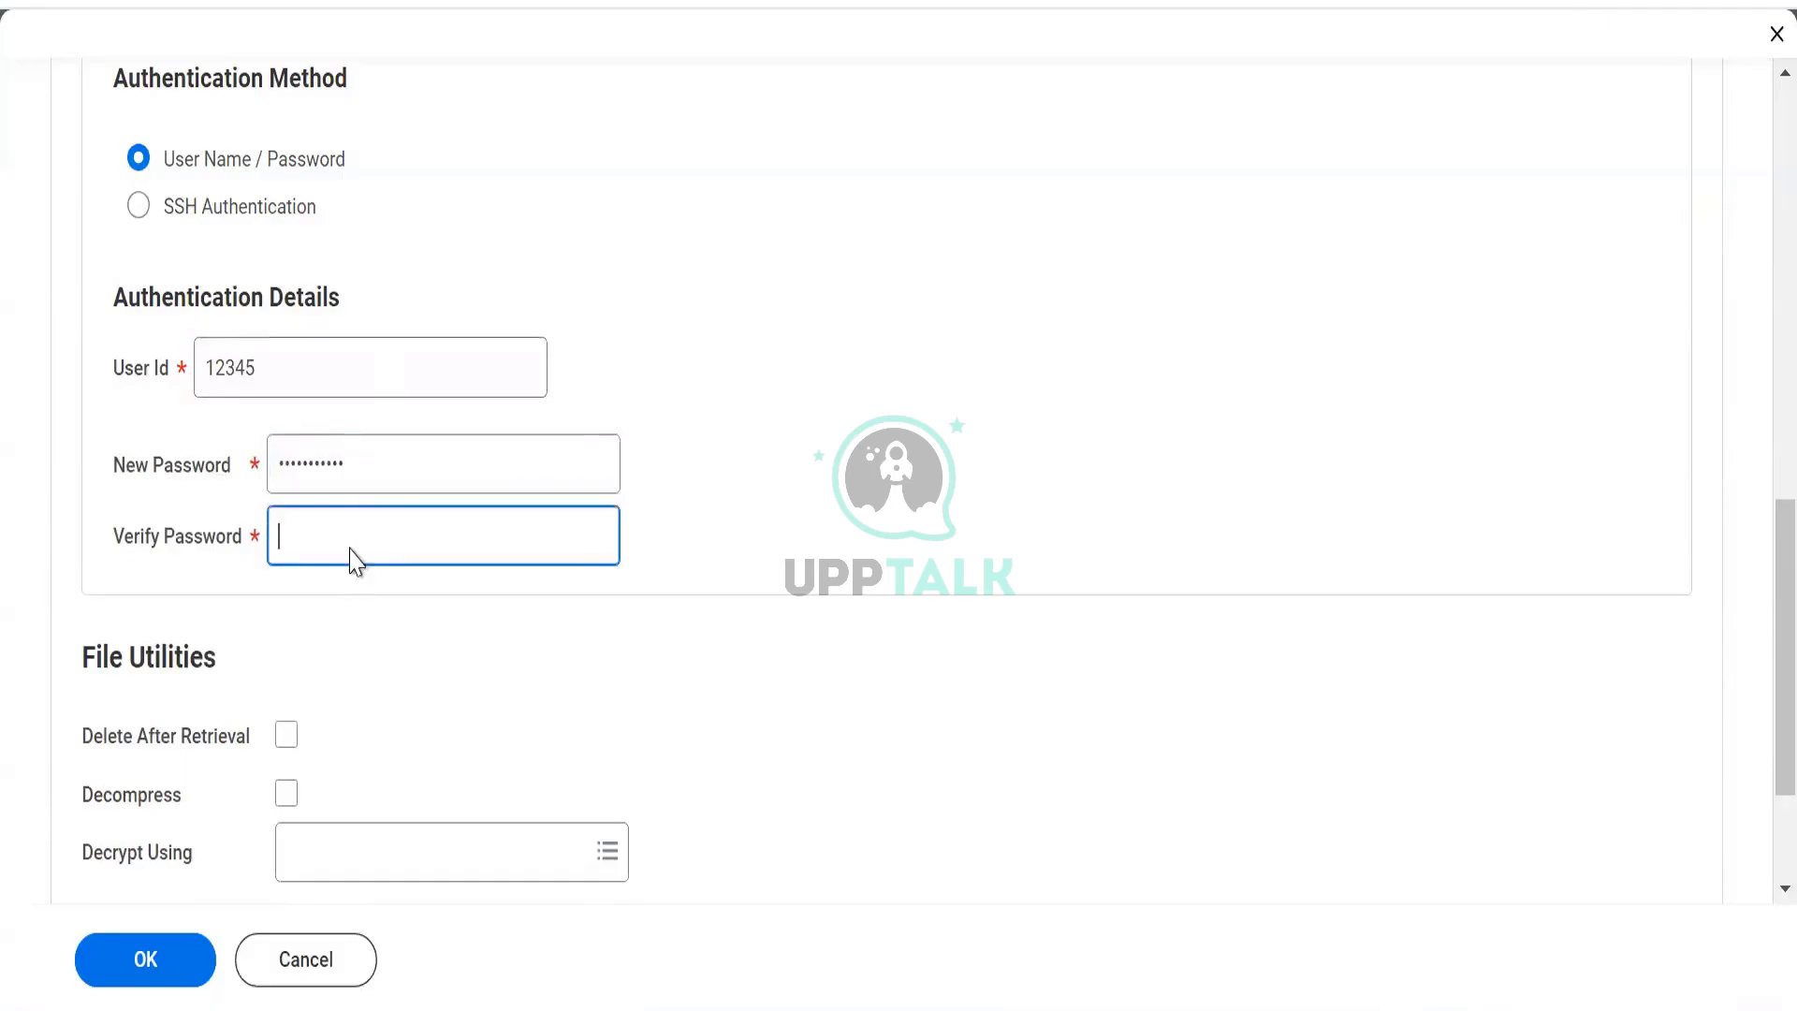
Switch to the Excel notes and select the Org Data file note in G140.
scroll(346, 524, down, 3)
scroll(340, 335, up, 2)
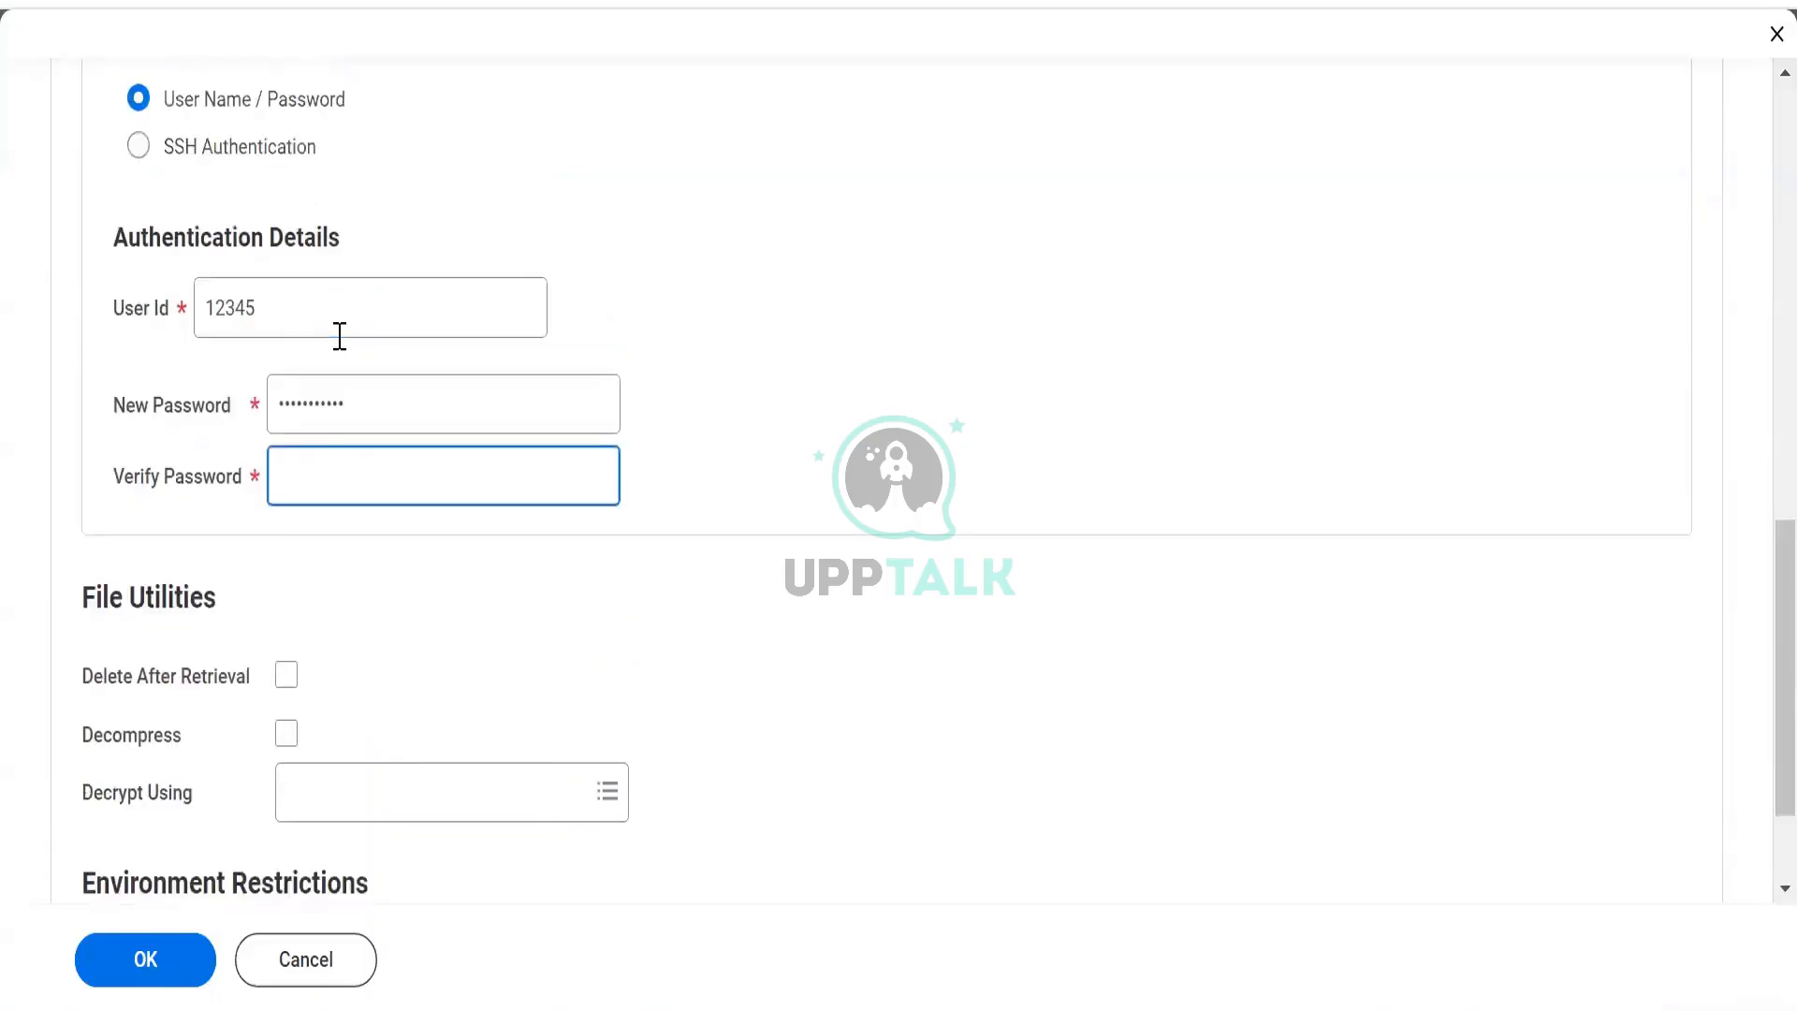
scroll(337, 337, down, 2)
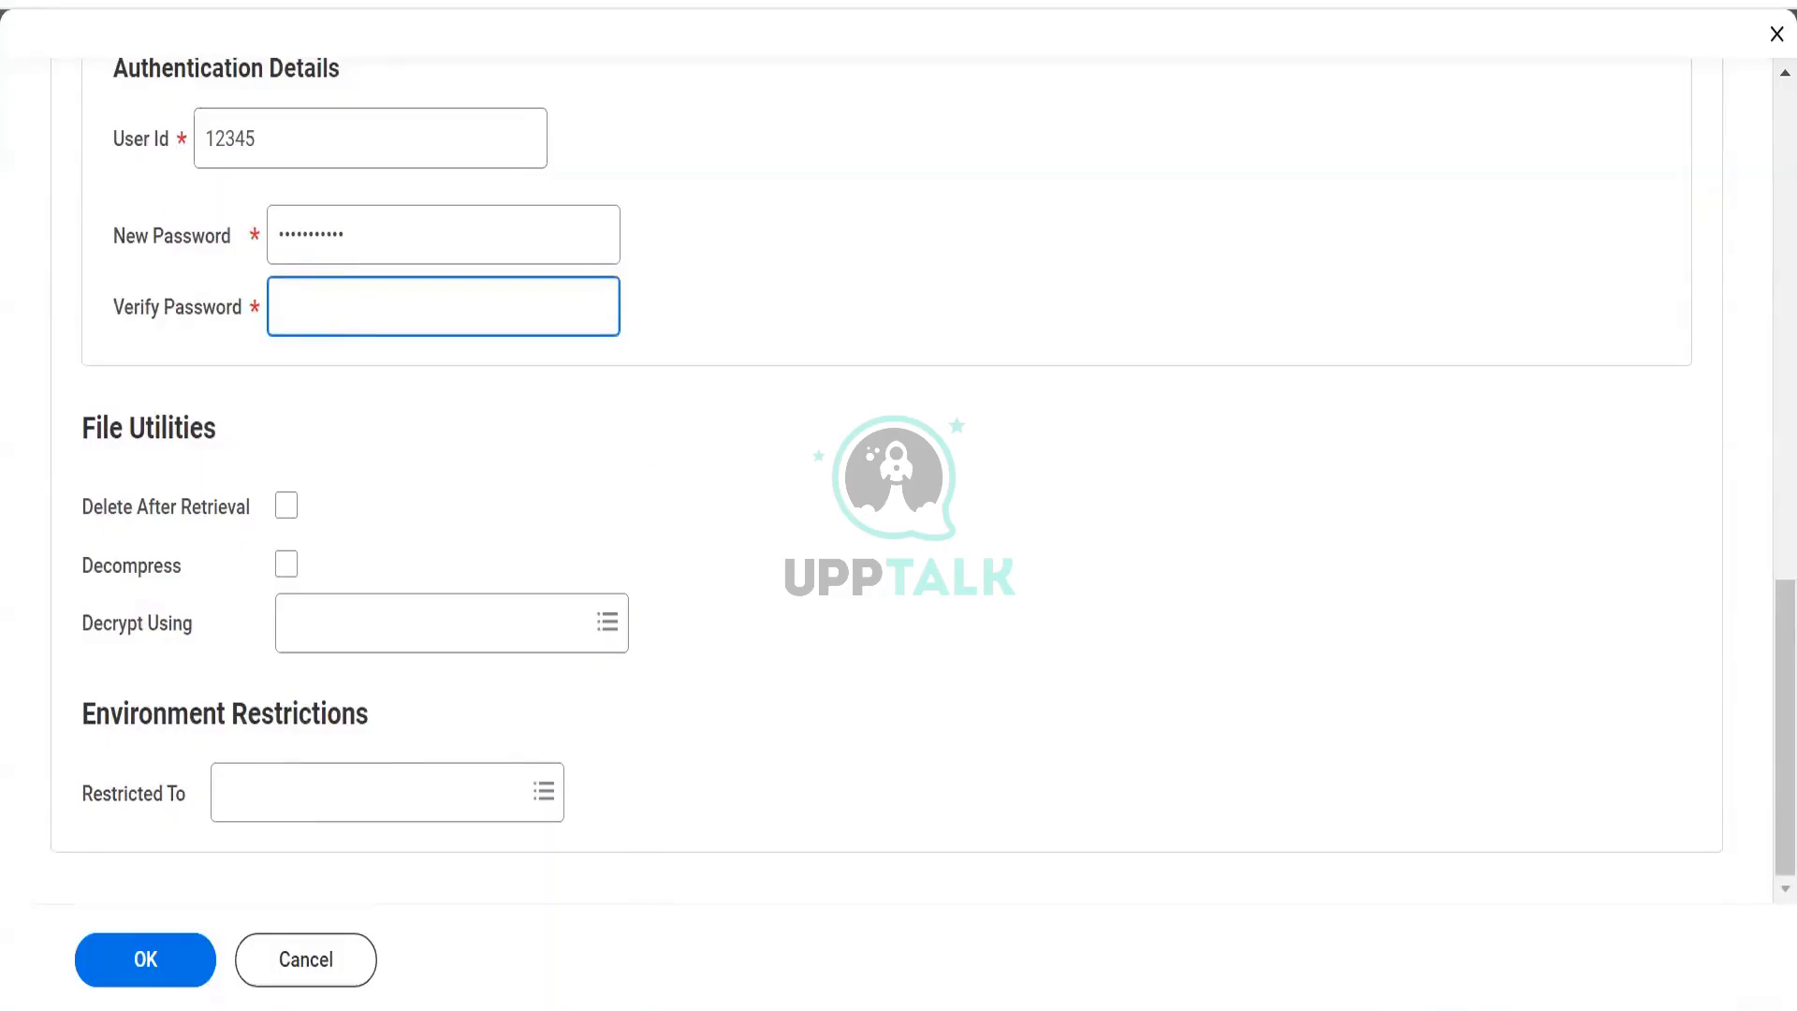
key(alt+Tab)
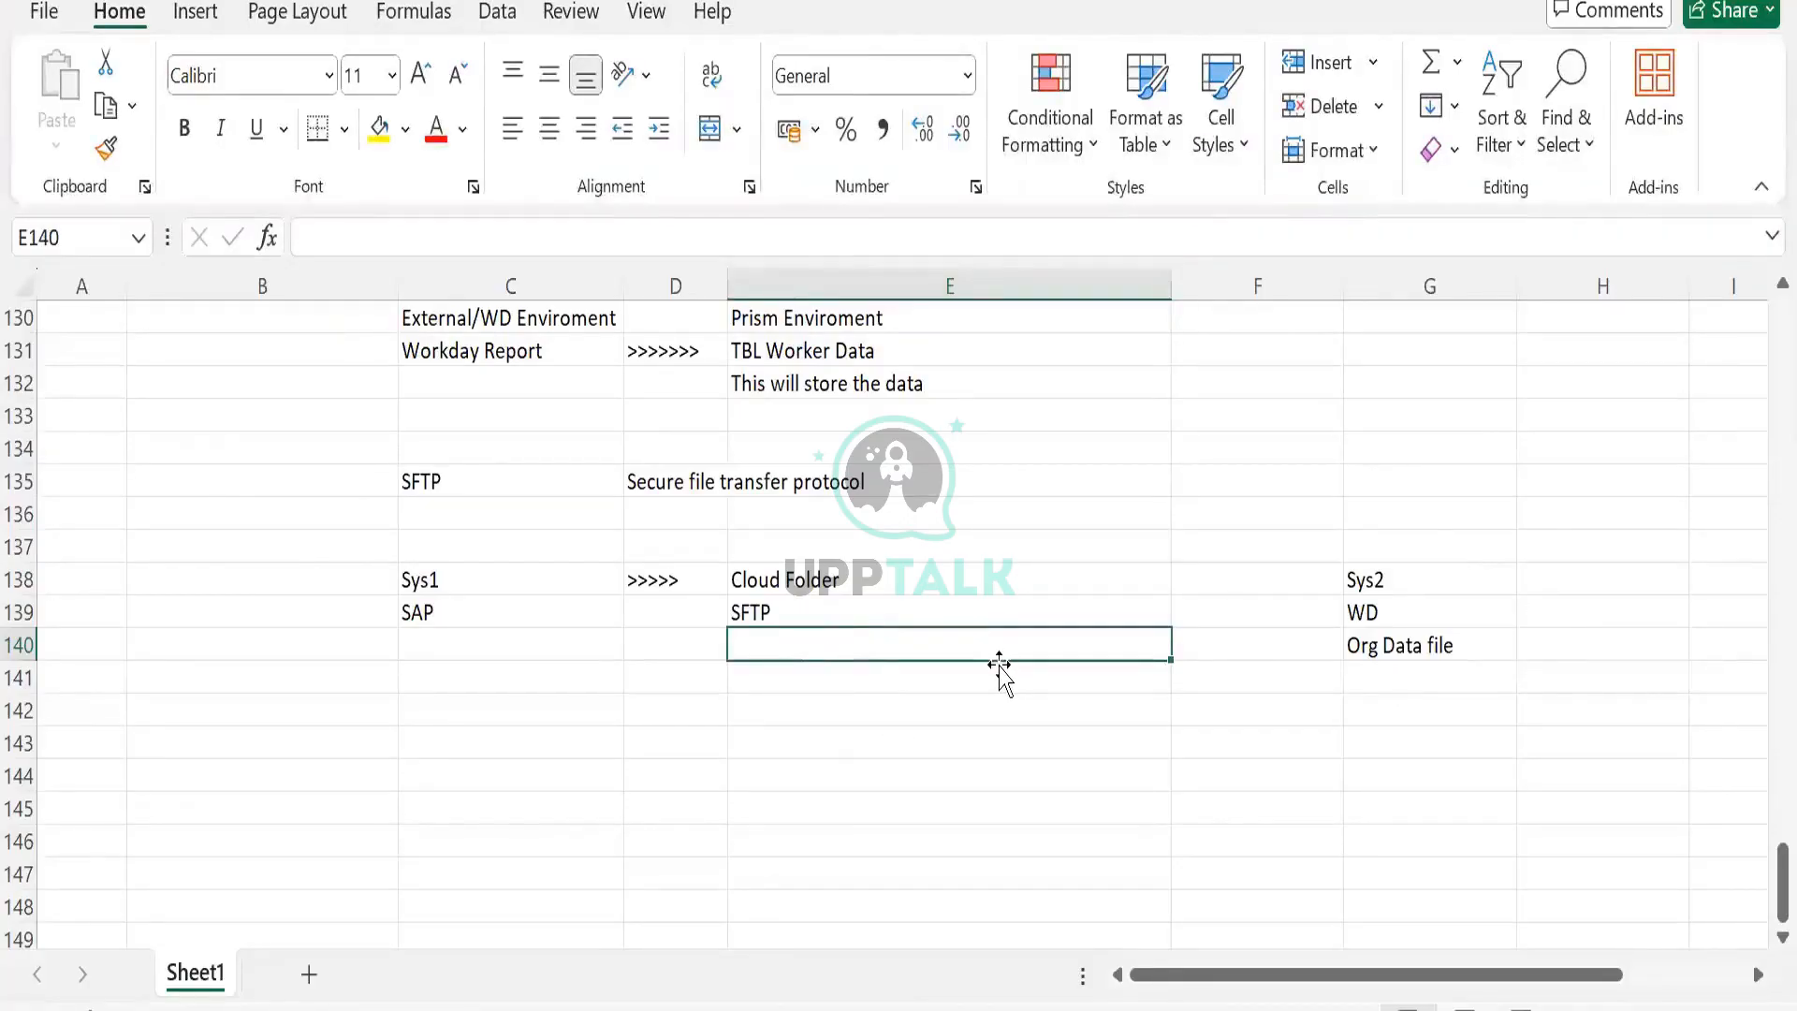
click(1367, 651)
key(ctrl+c)
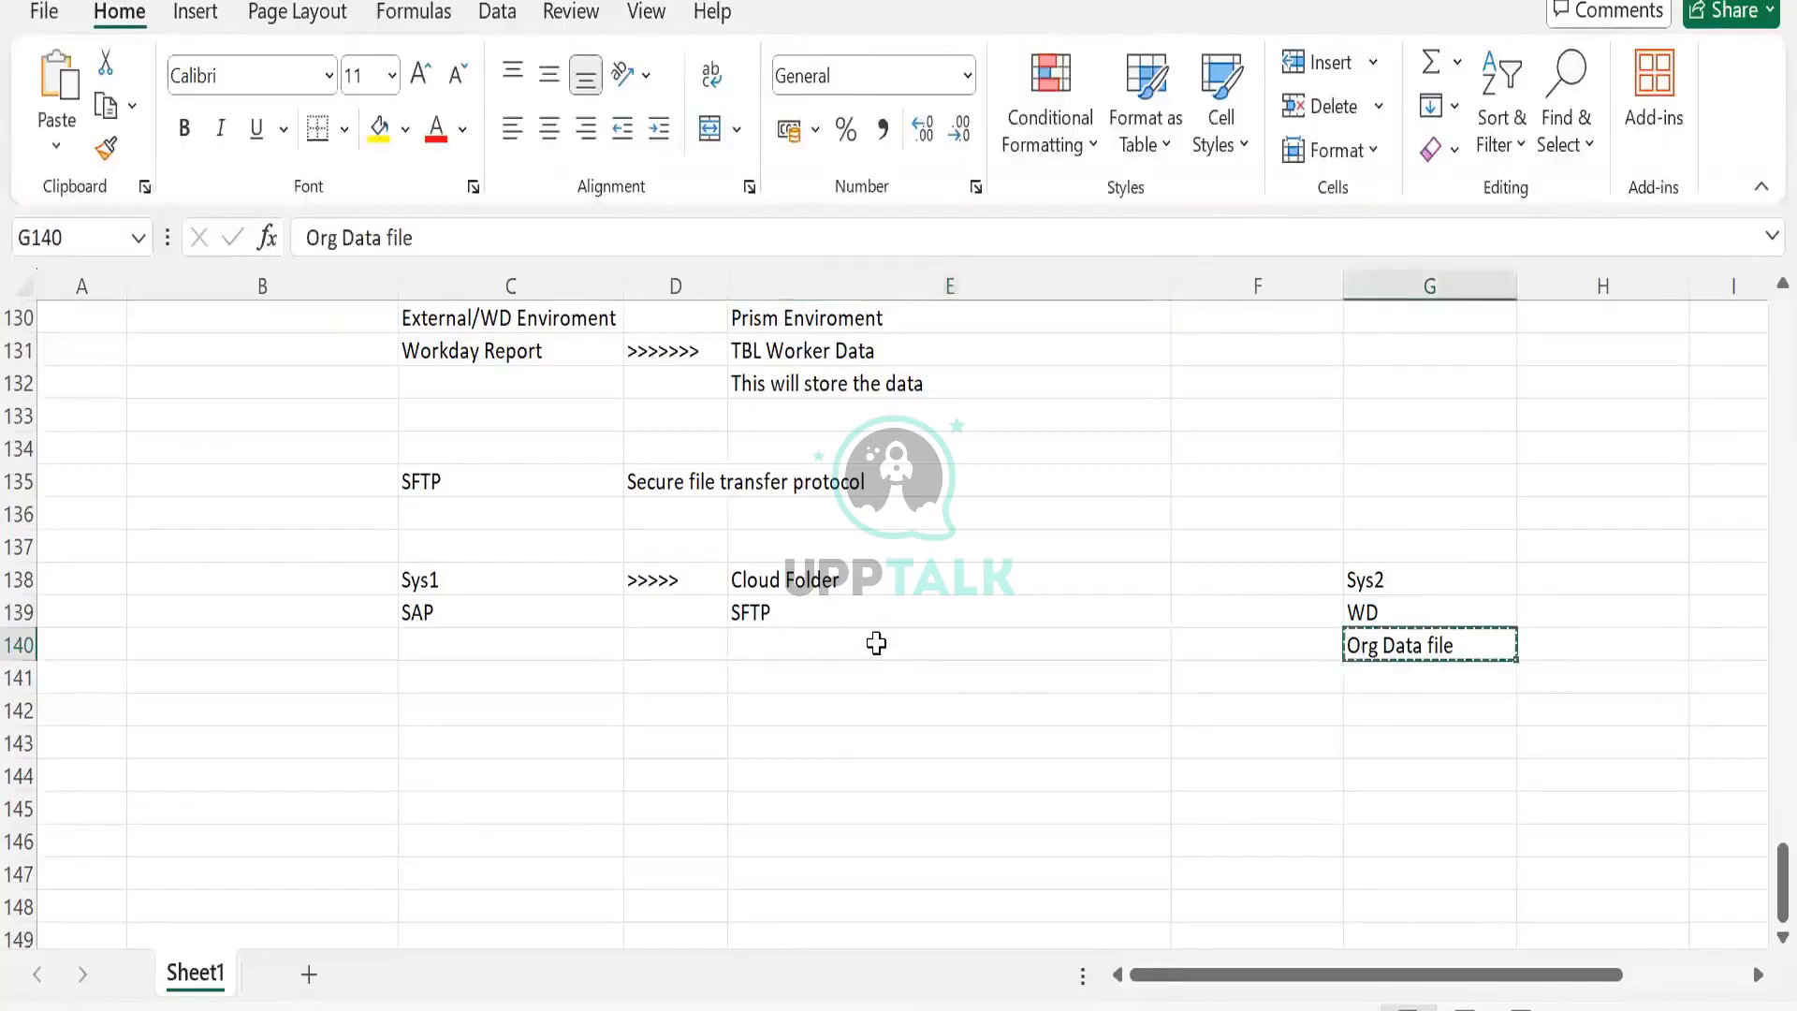
click(876, 644)
key(ctrl+v)
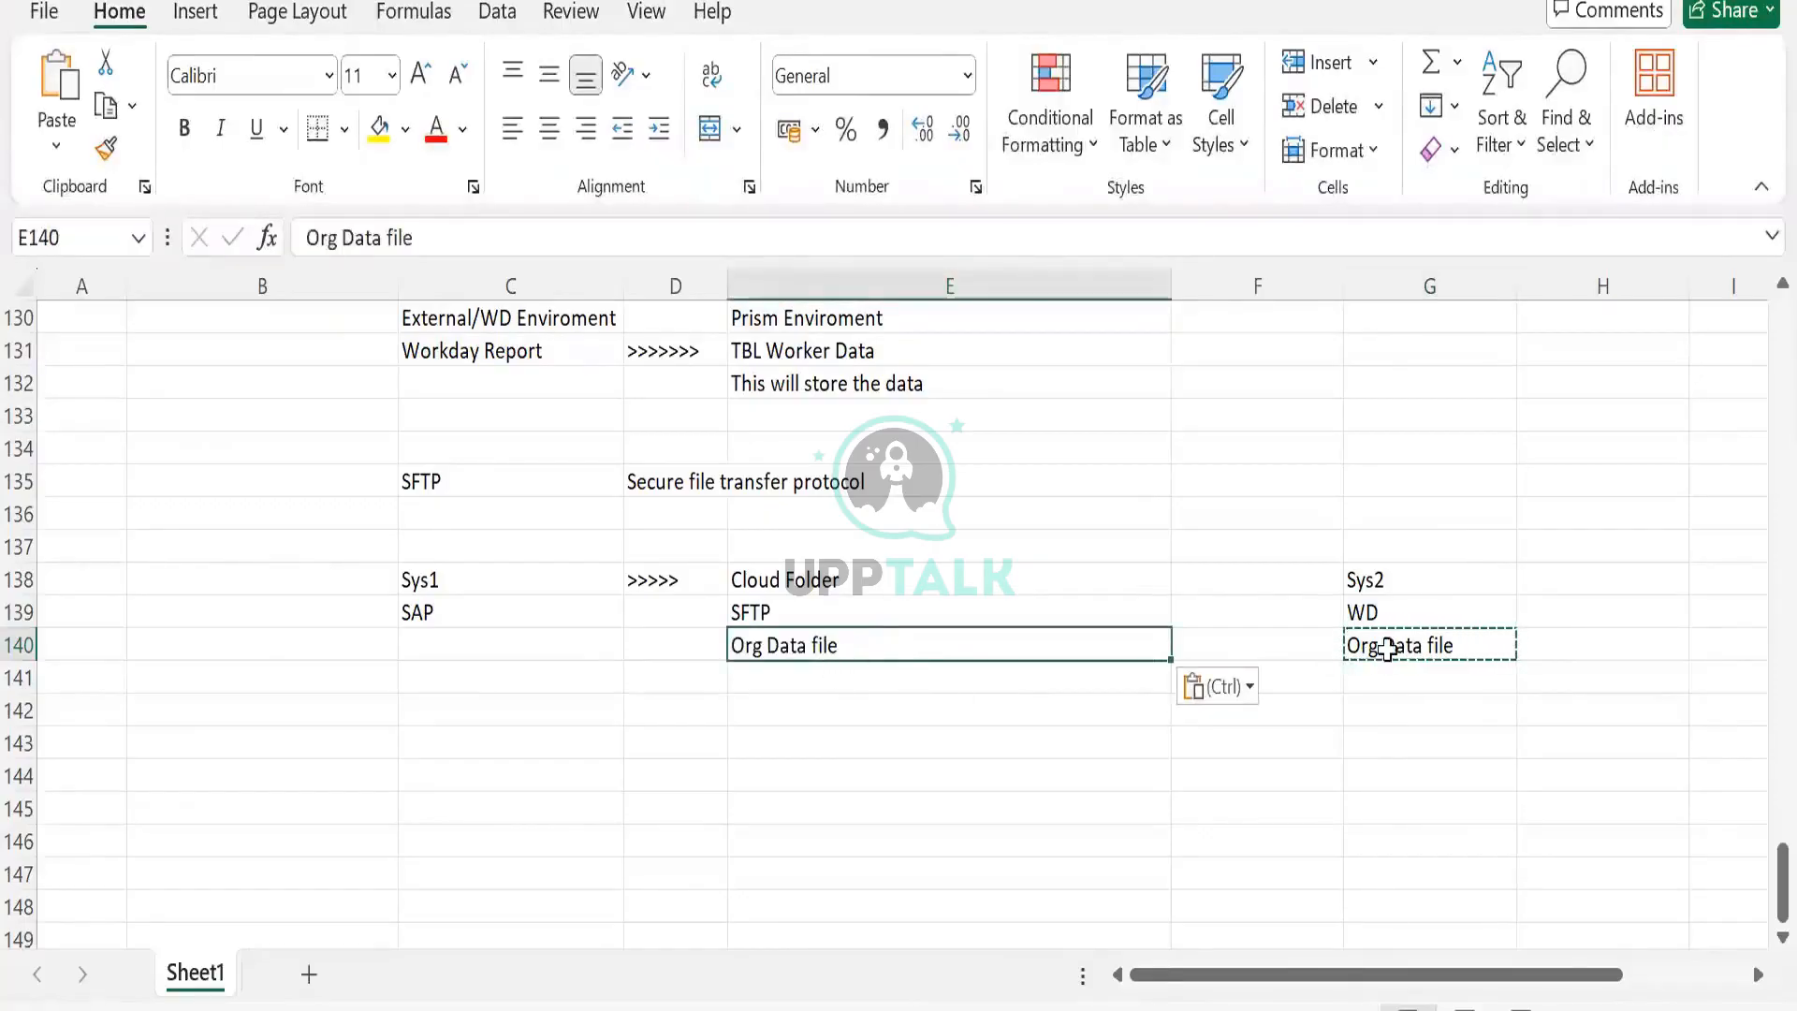
click(1384, 644)
click(861, 635)
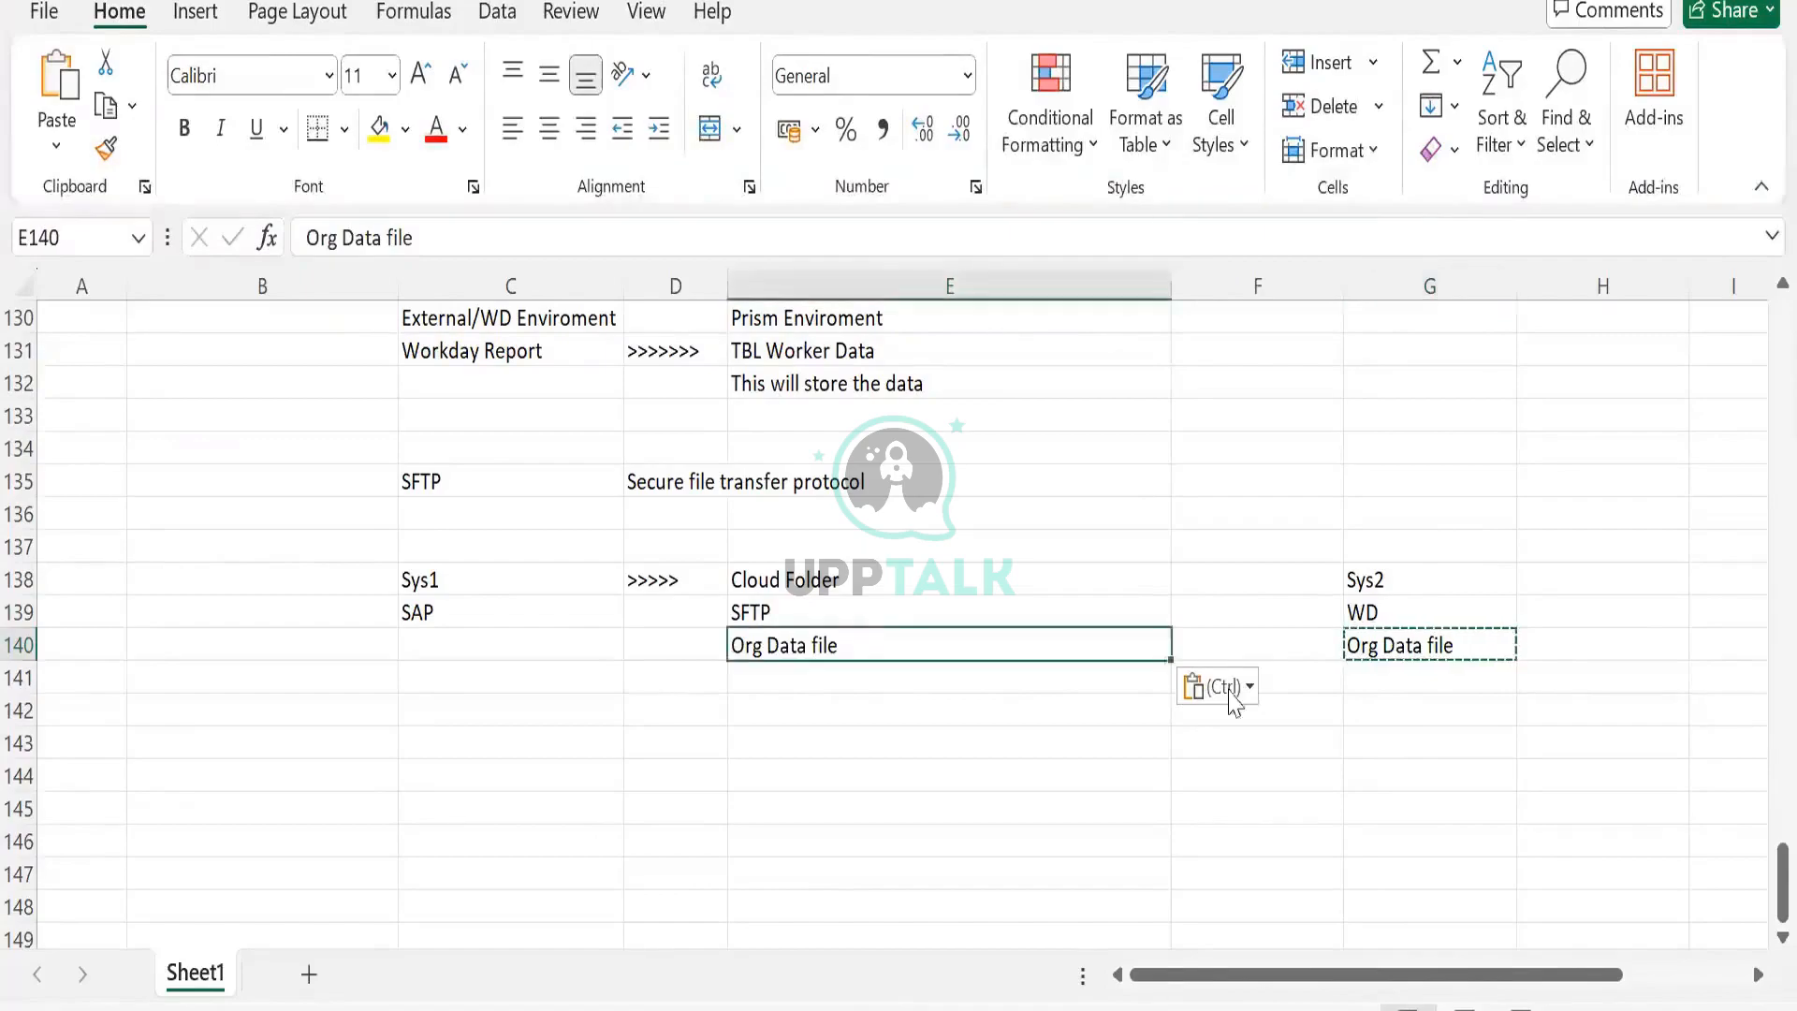
click(1456, 644)
click(925, 655)
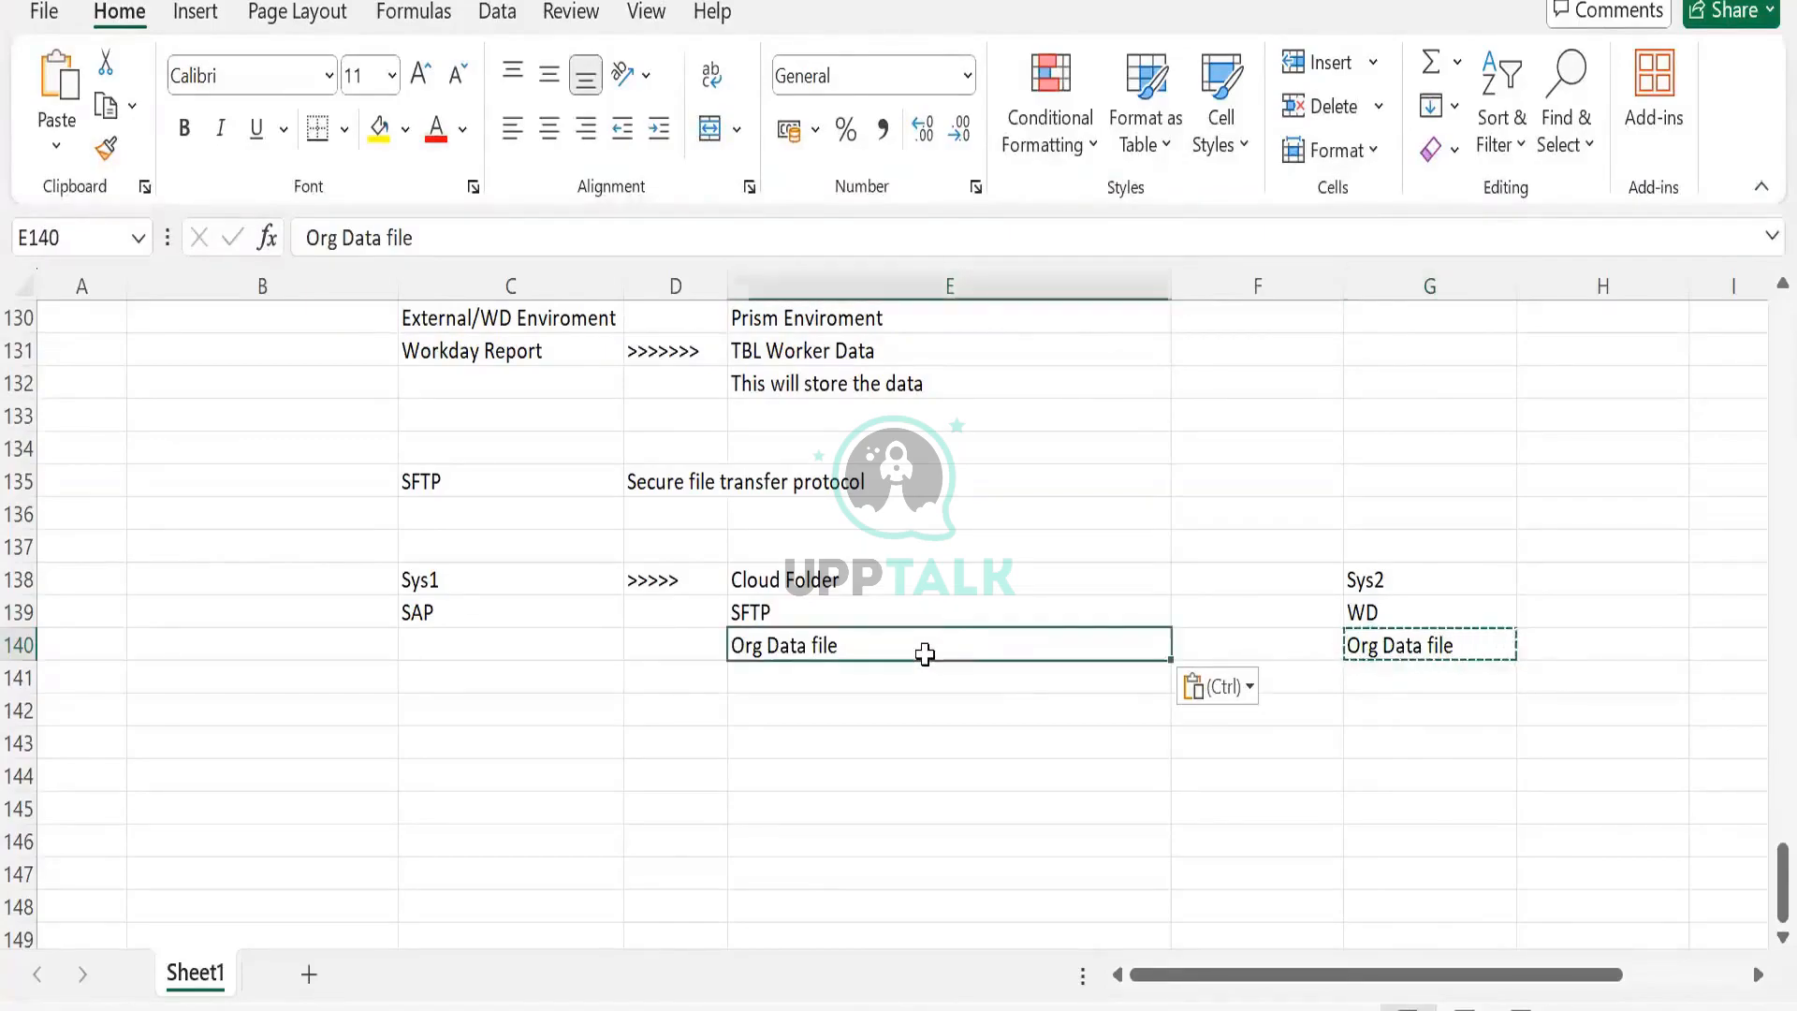
key(Delete)
click(1385, 646)
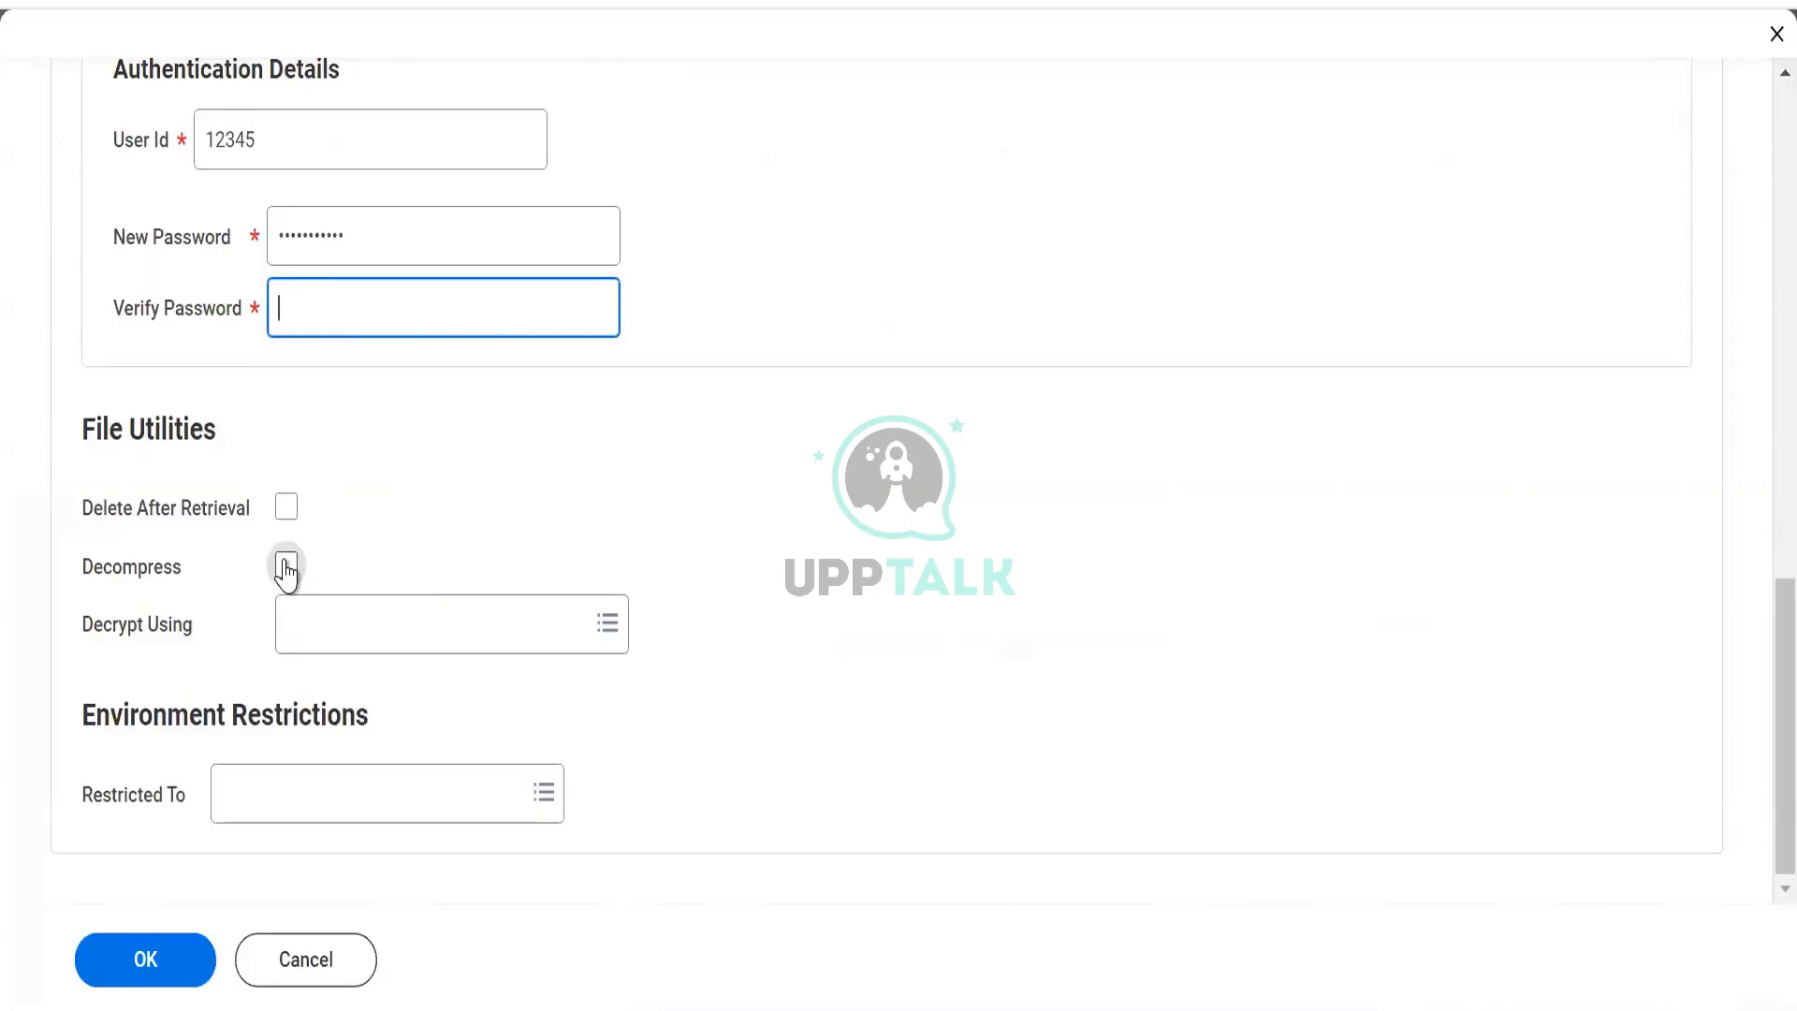
Choose Test PGP-KeyPair in the Decrypt Using list under File Utilities.
click(319, 642)
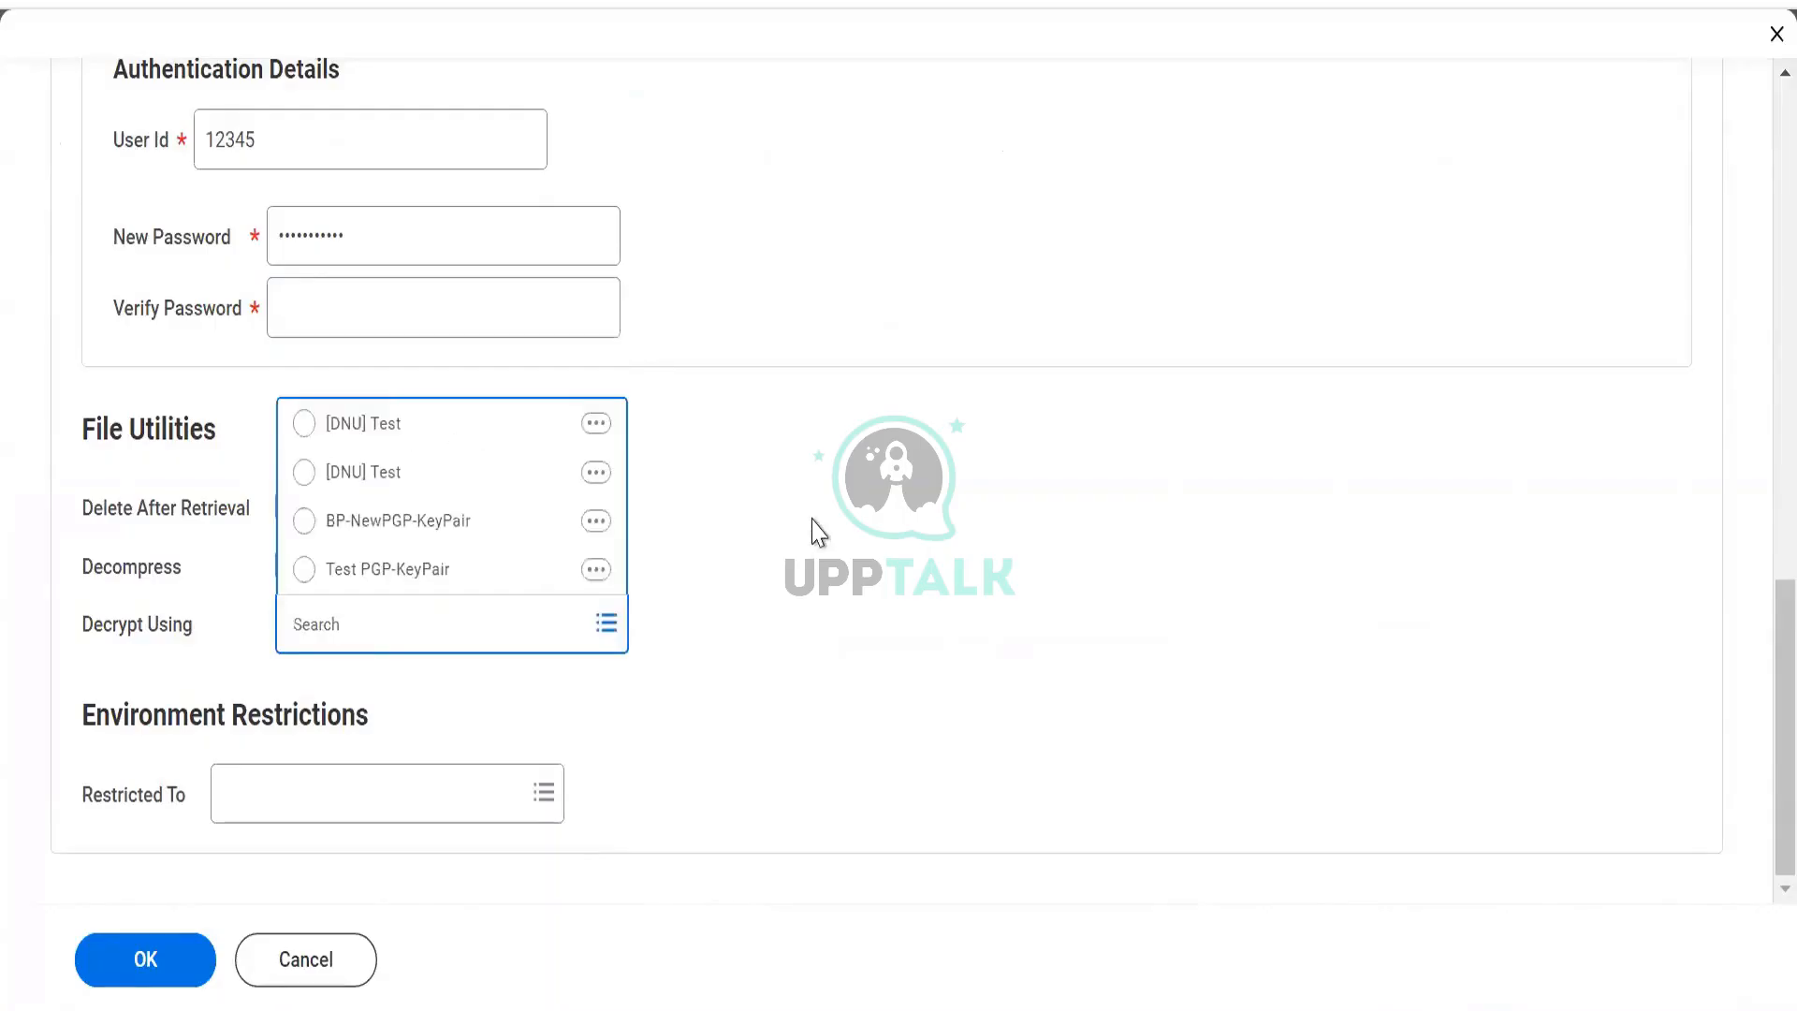
click(817, 567)
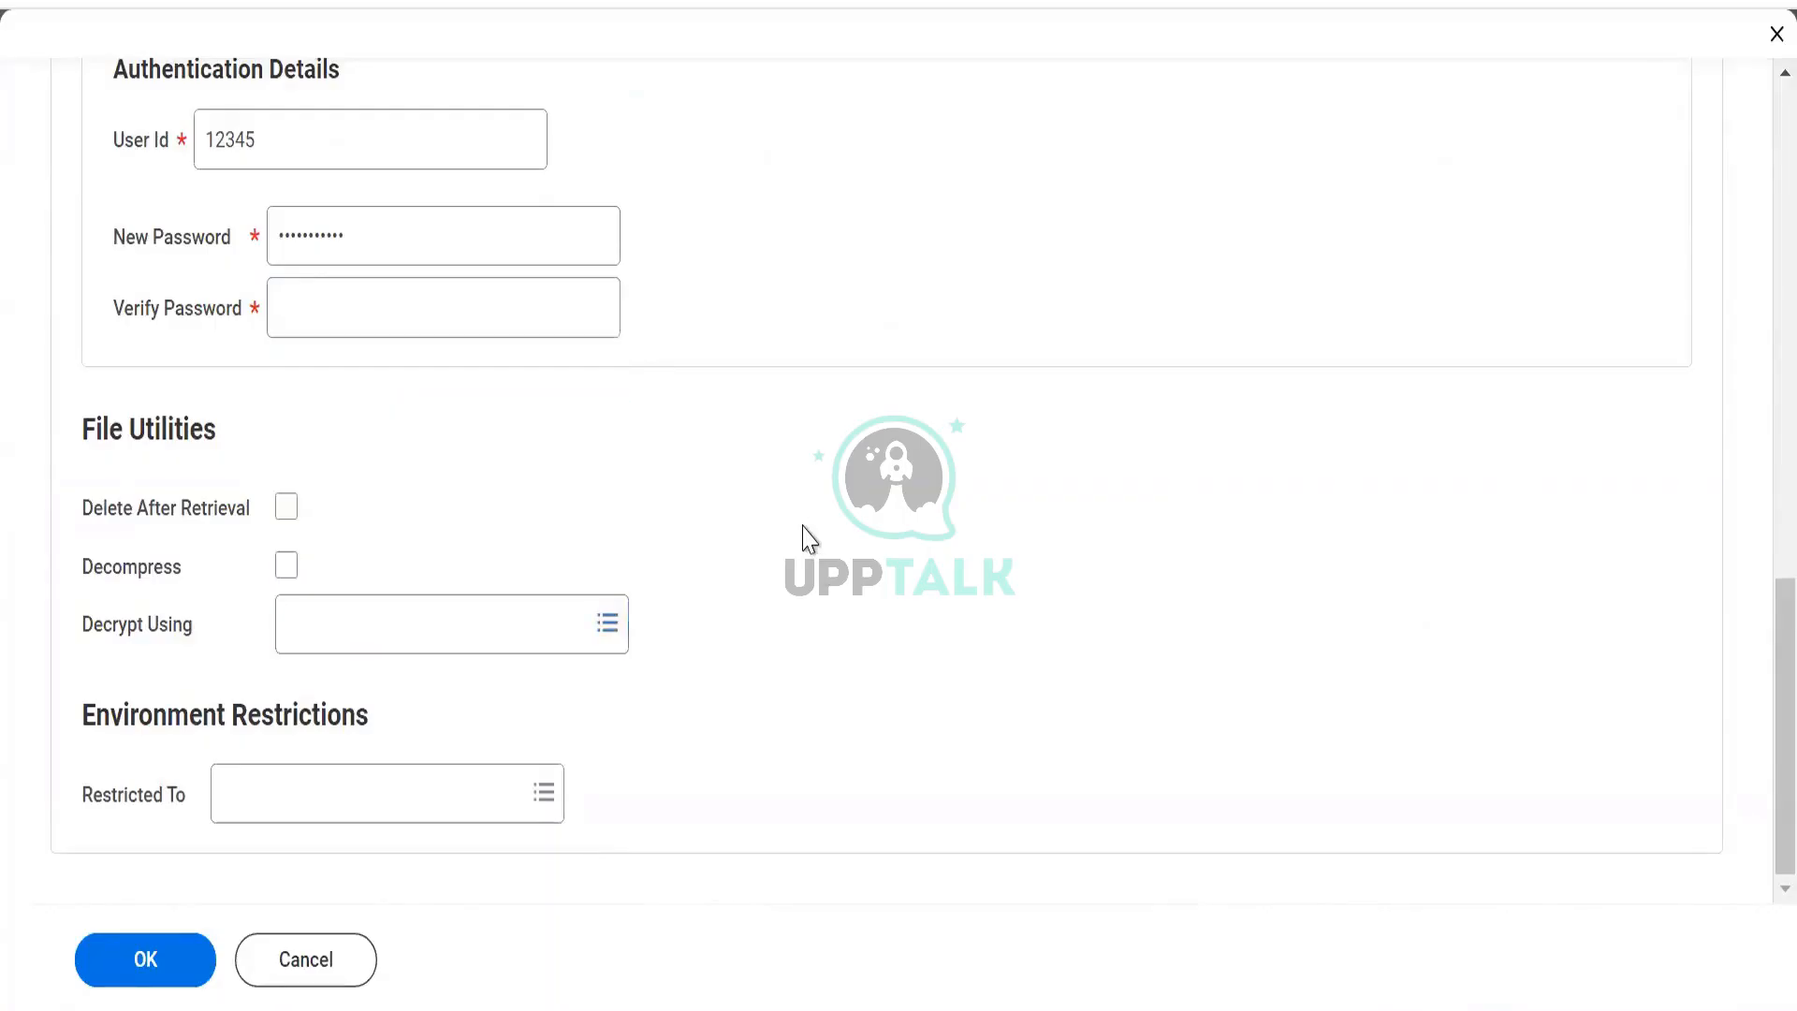
scroll(449, 530, up, 3)
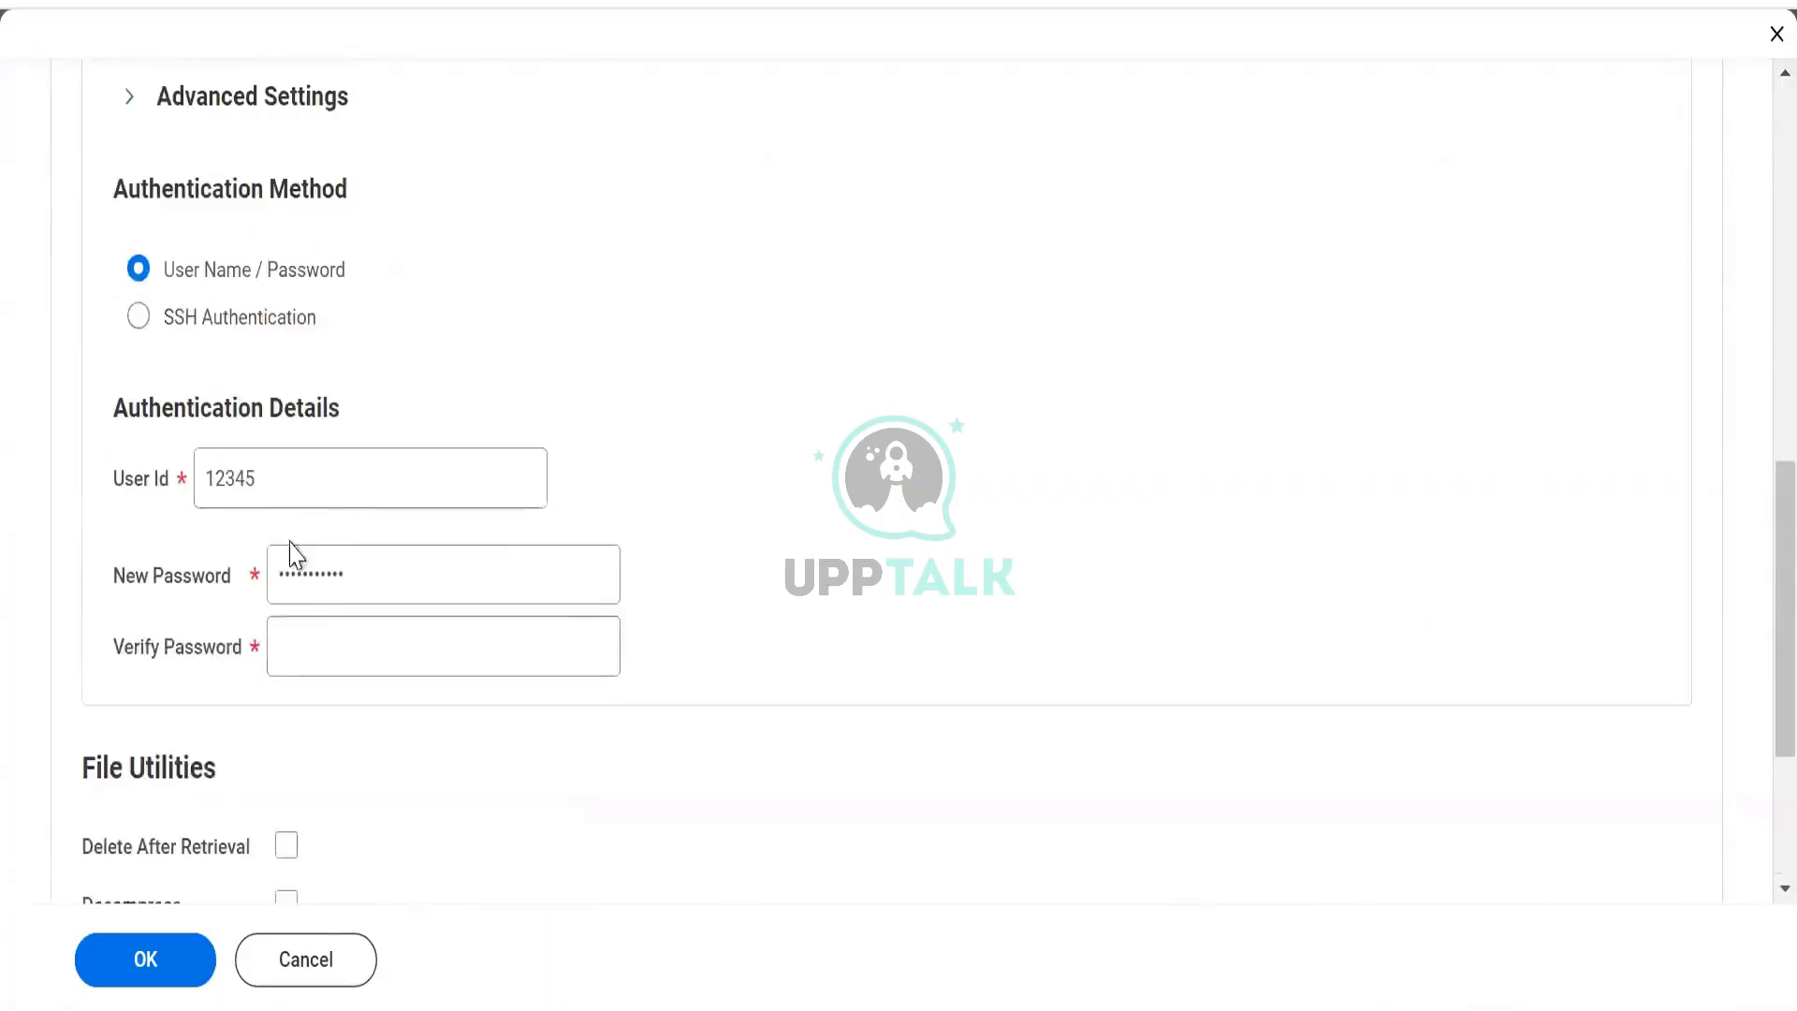
click(117, 487)
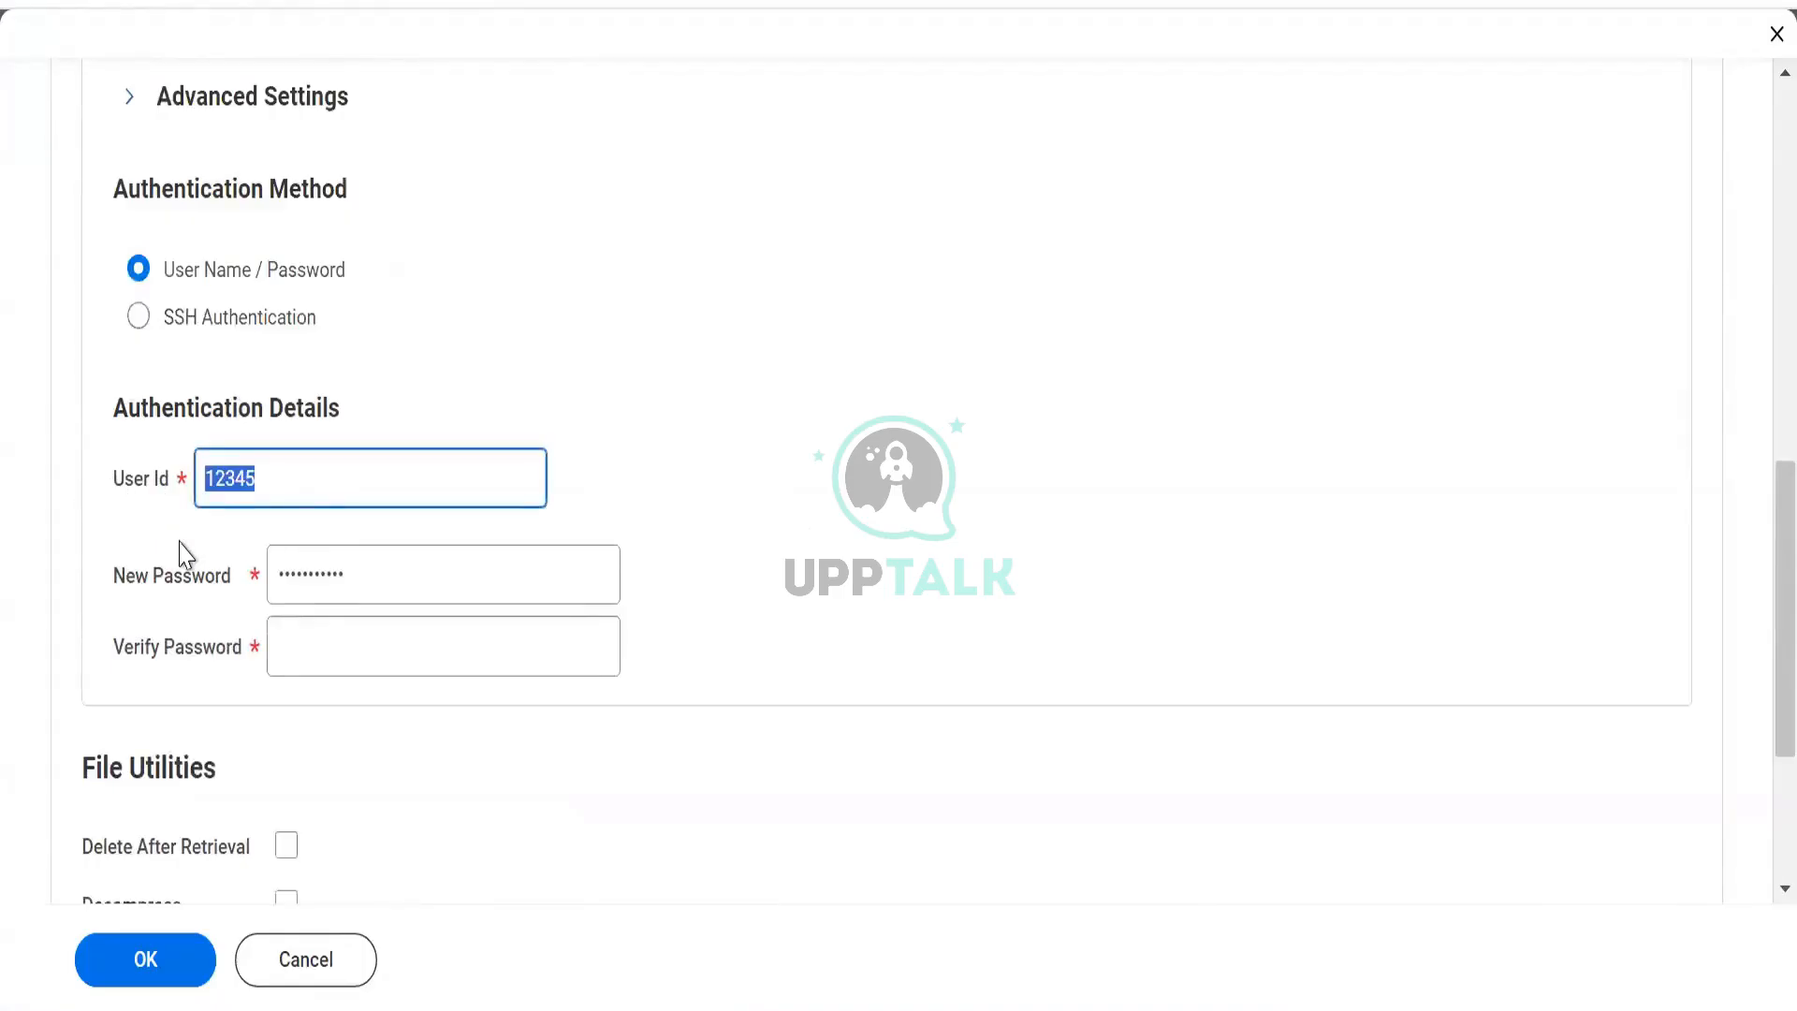
scroll(384, 718, down, 2)
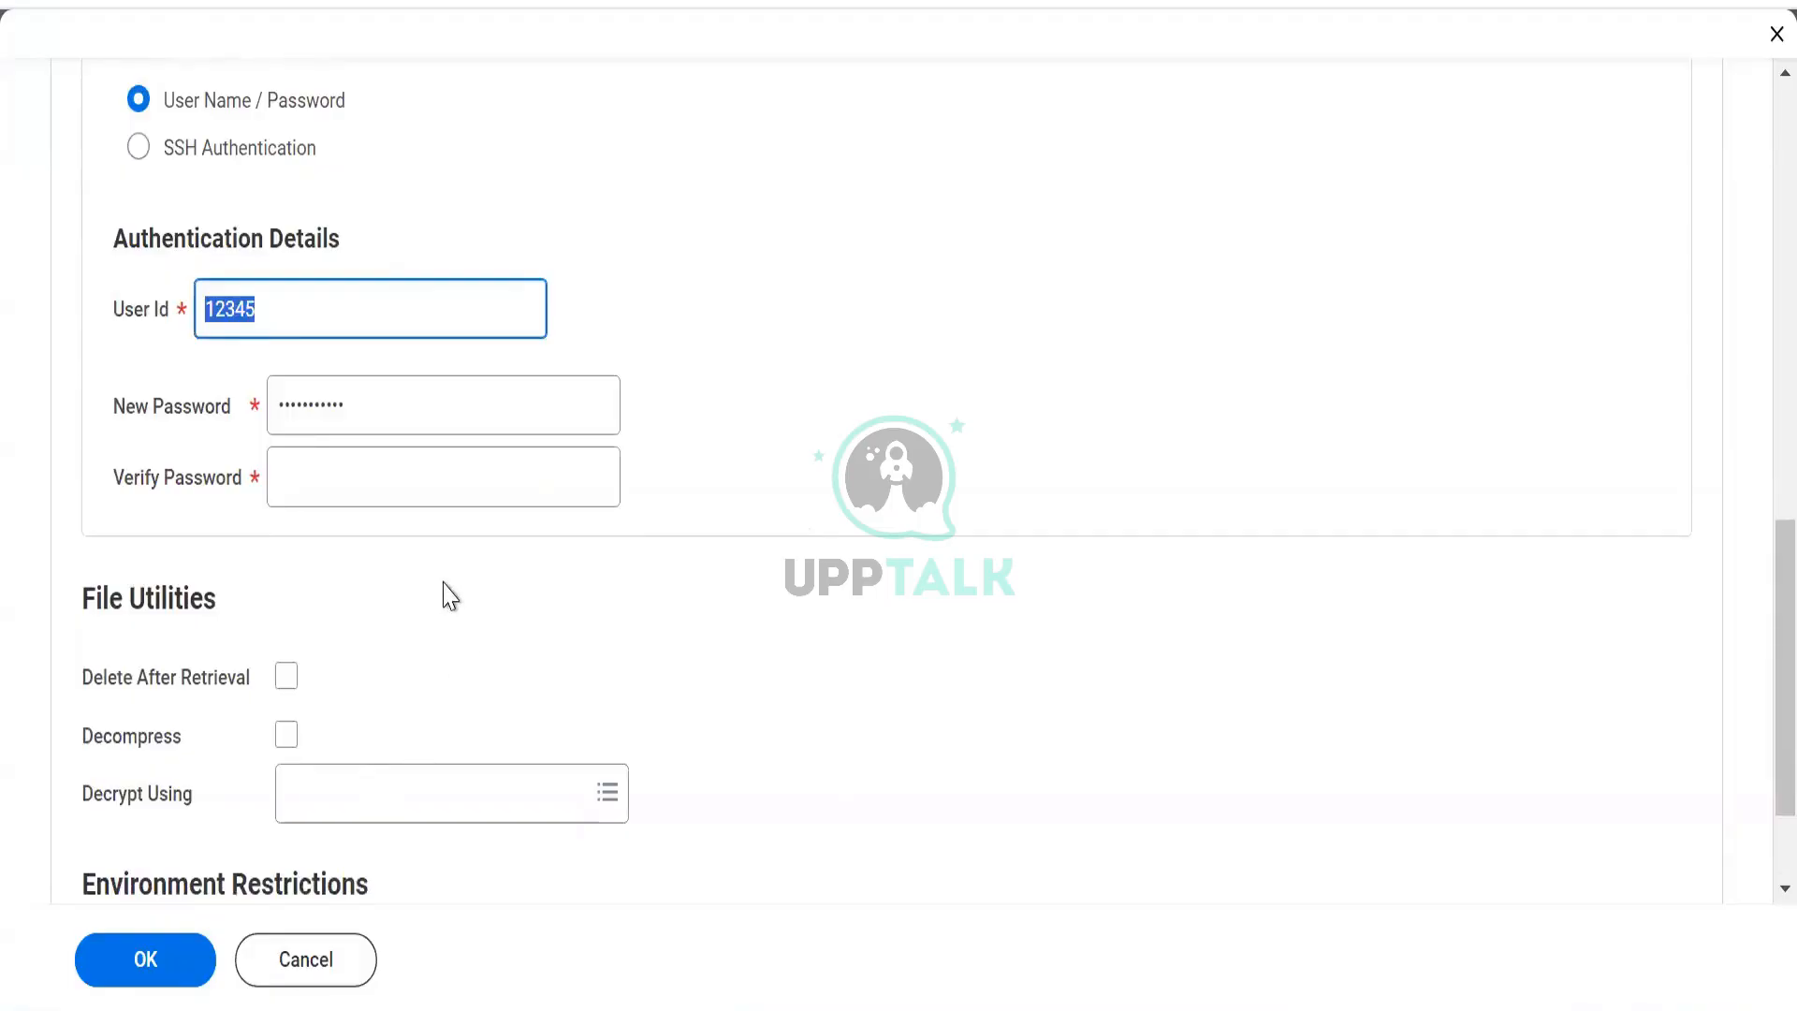
scroll(423, 568, down, 2)
click(441, 642)
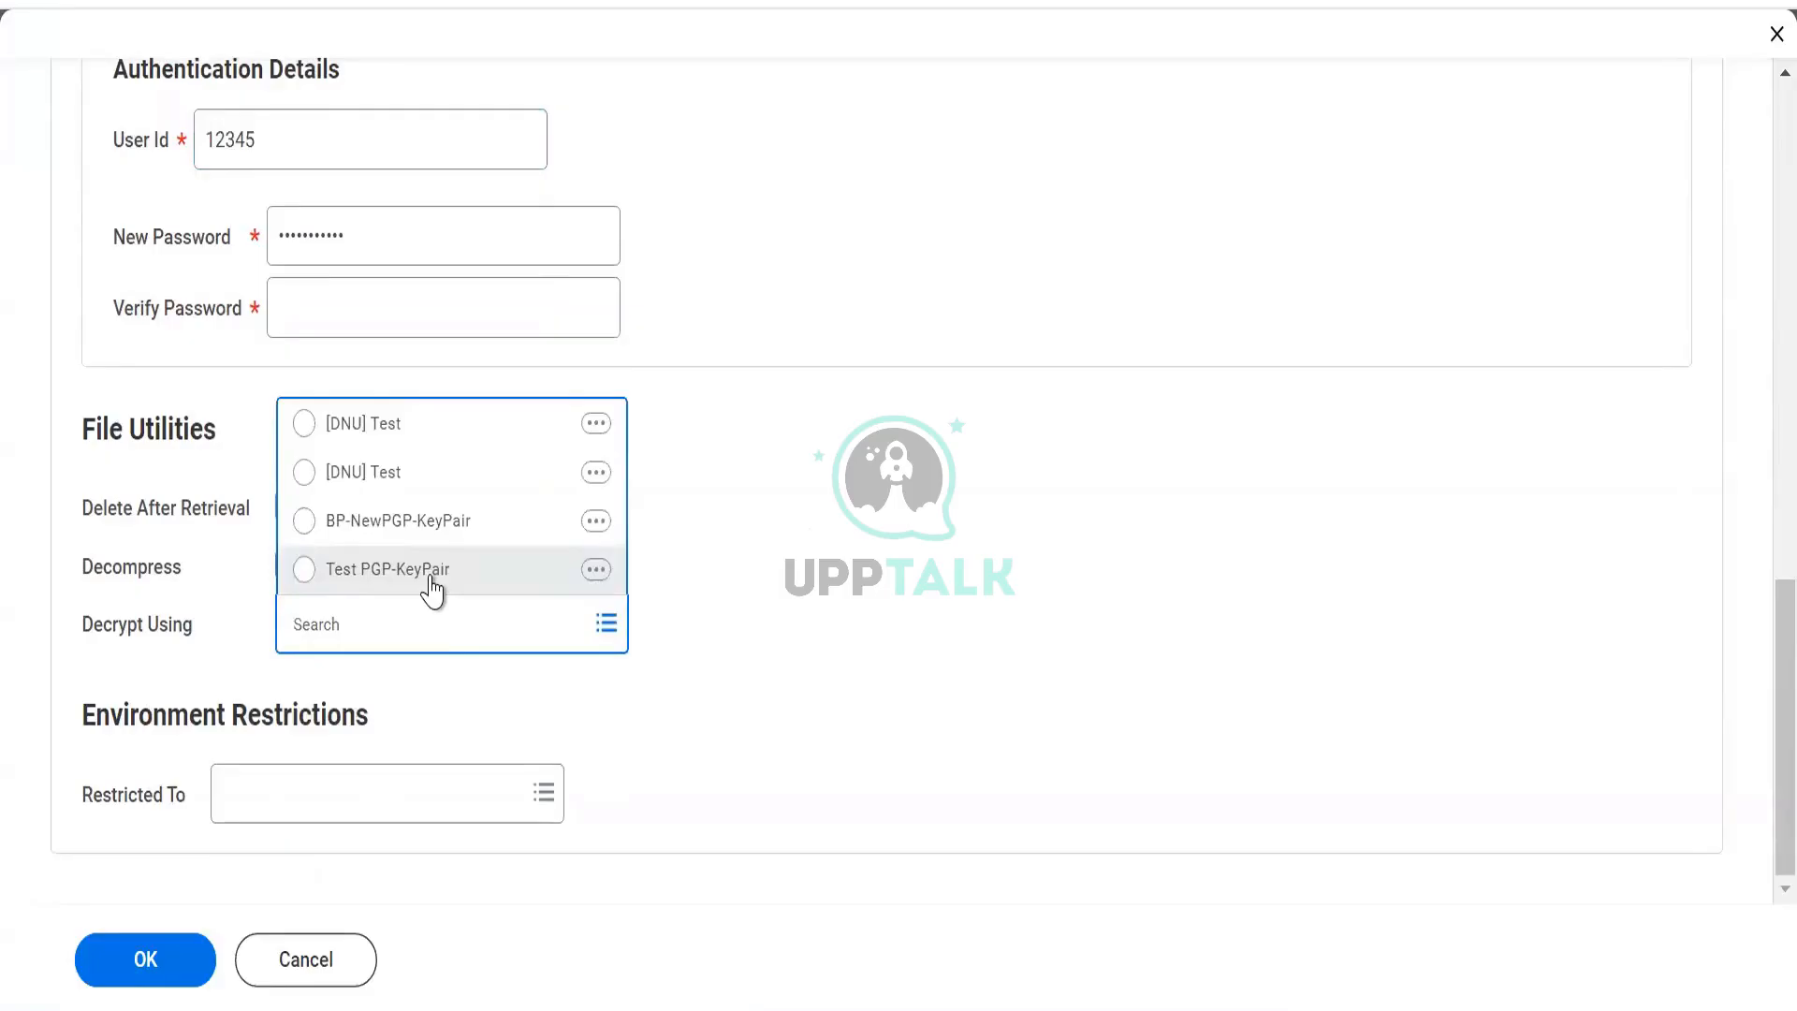
click(433, 580)
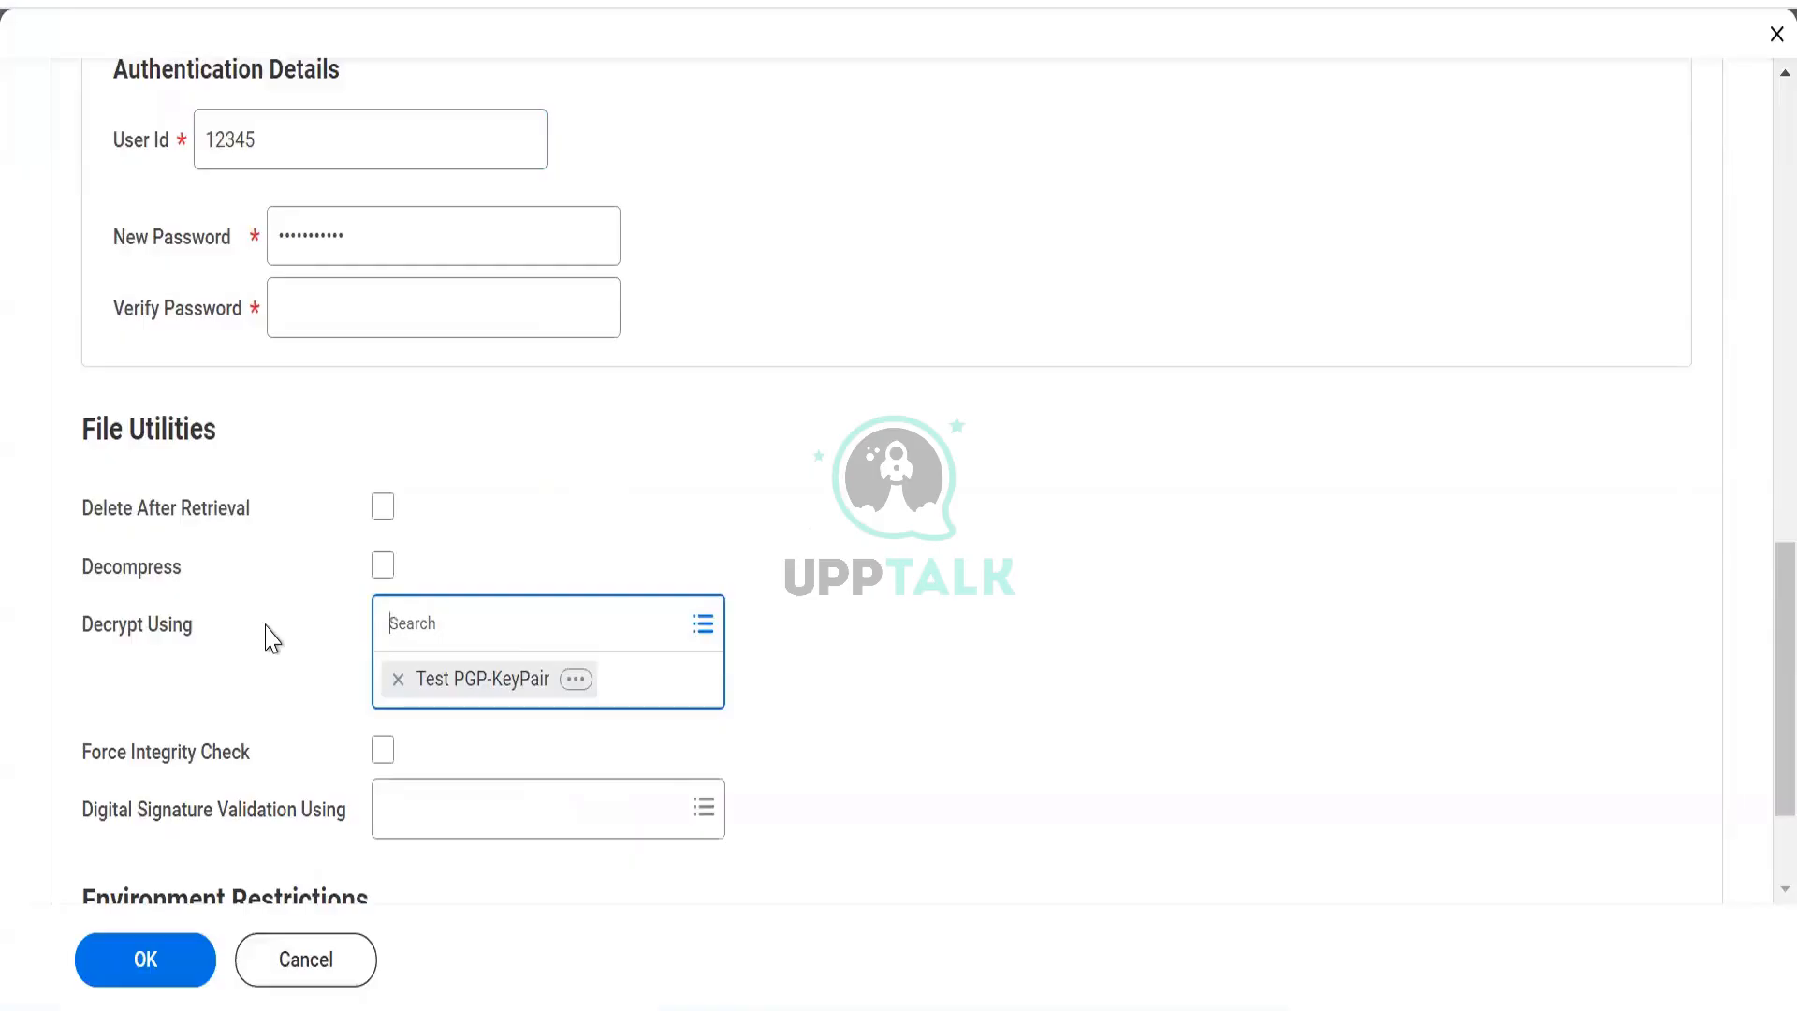
key(alt+Tab)
key(alt+Tab)
key(alt+Tab)
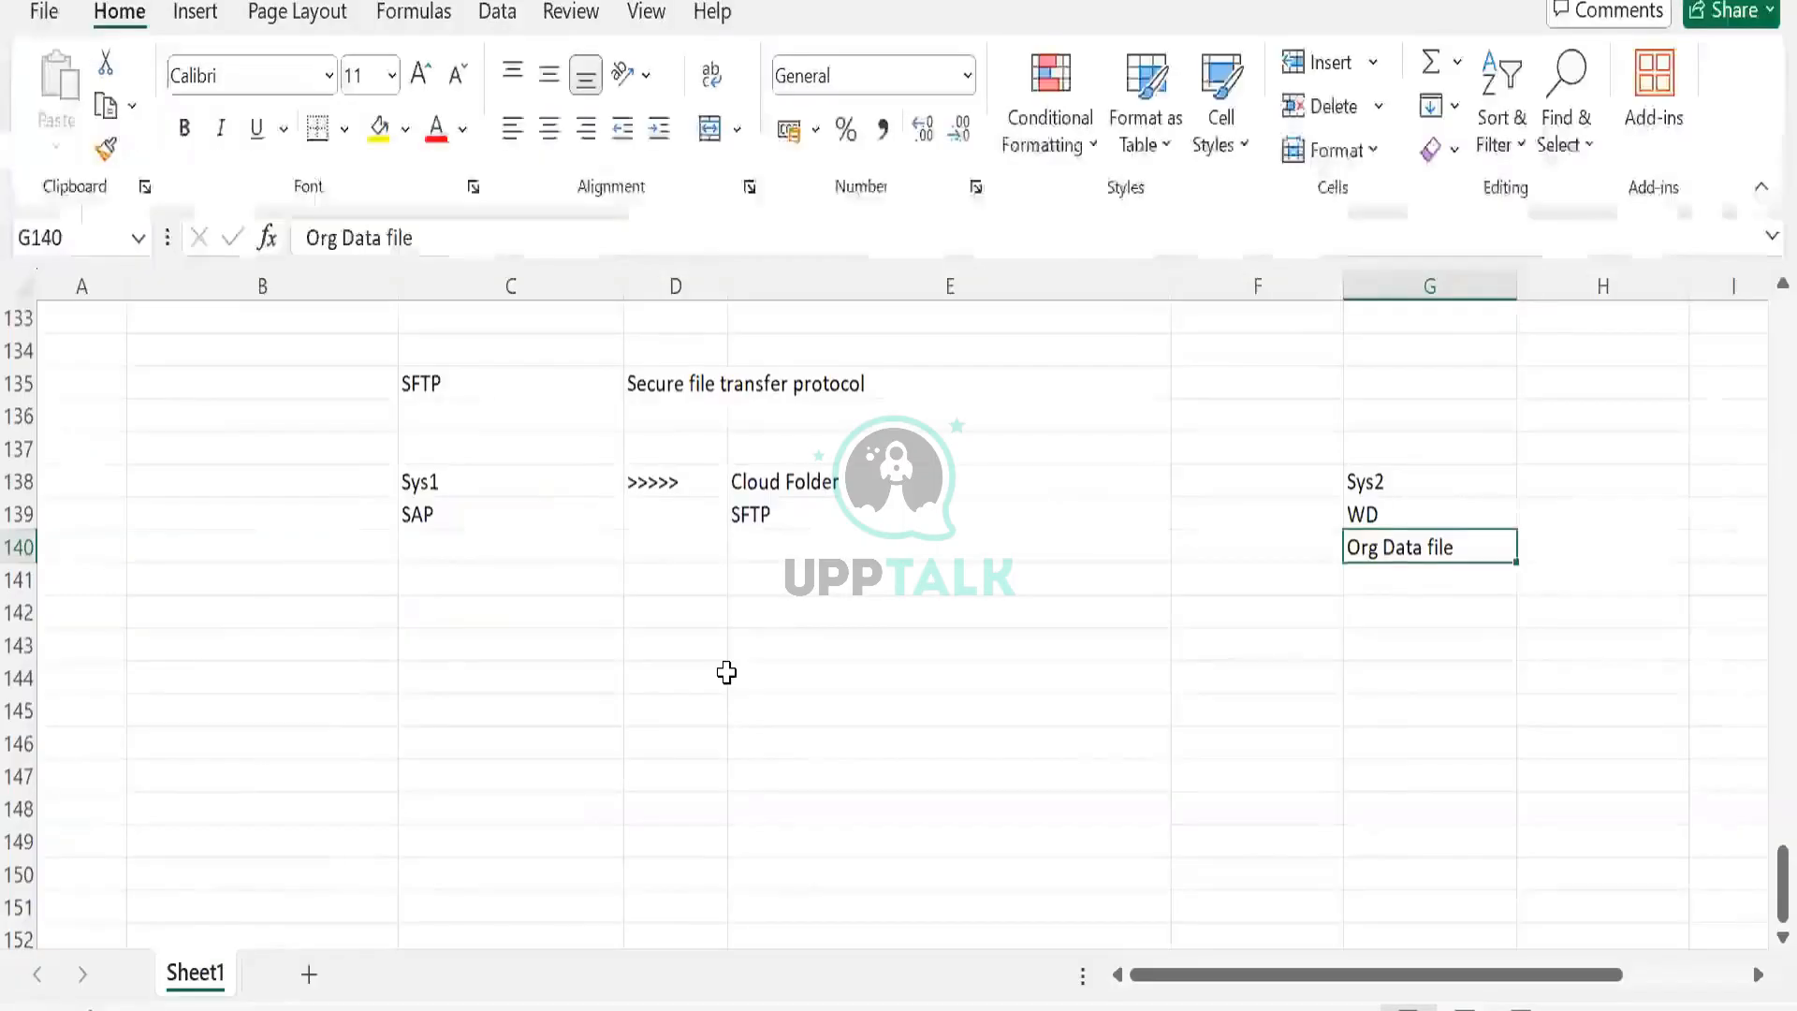
Enter test values 123 and 0 in E143:F143, then clear them.
click(775, 632)
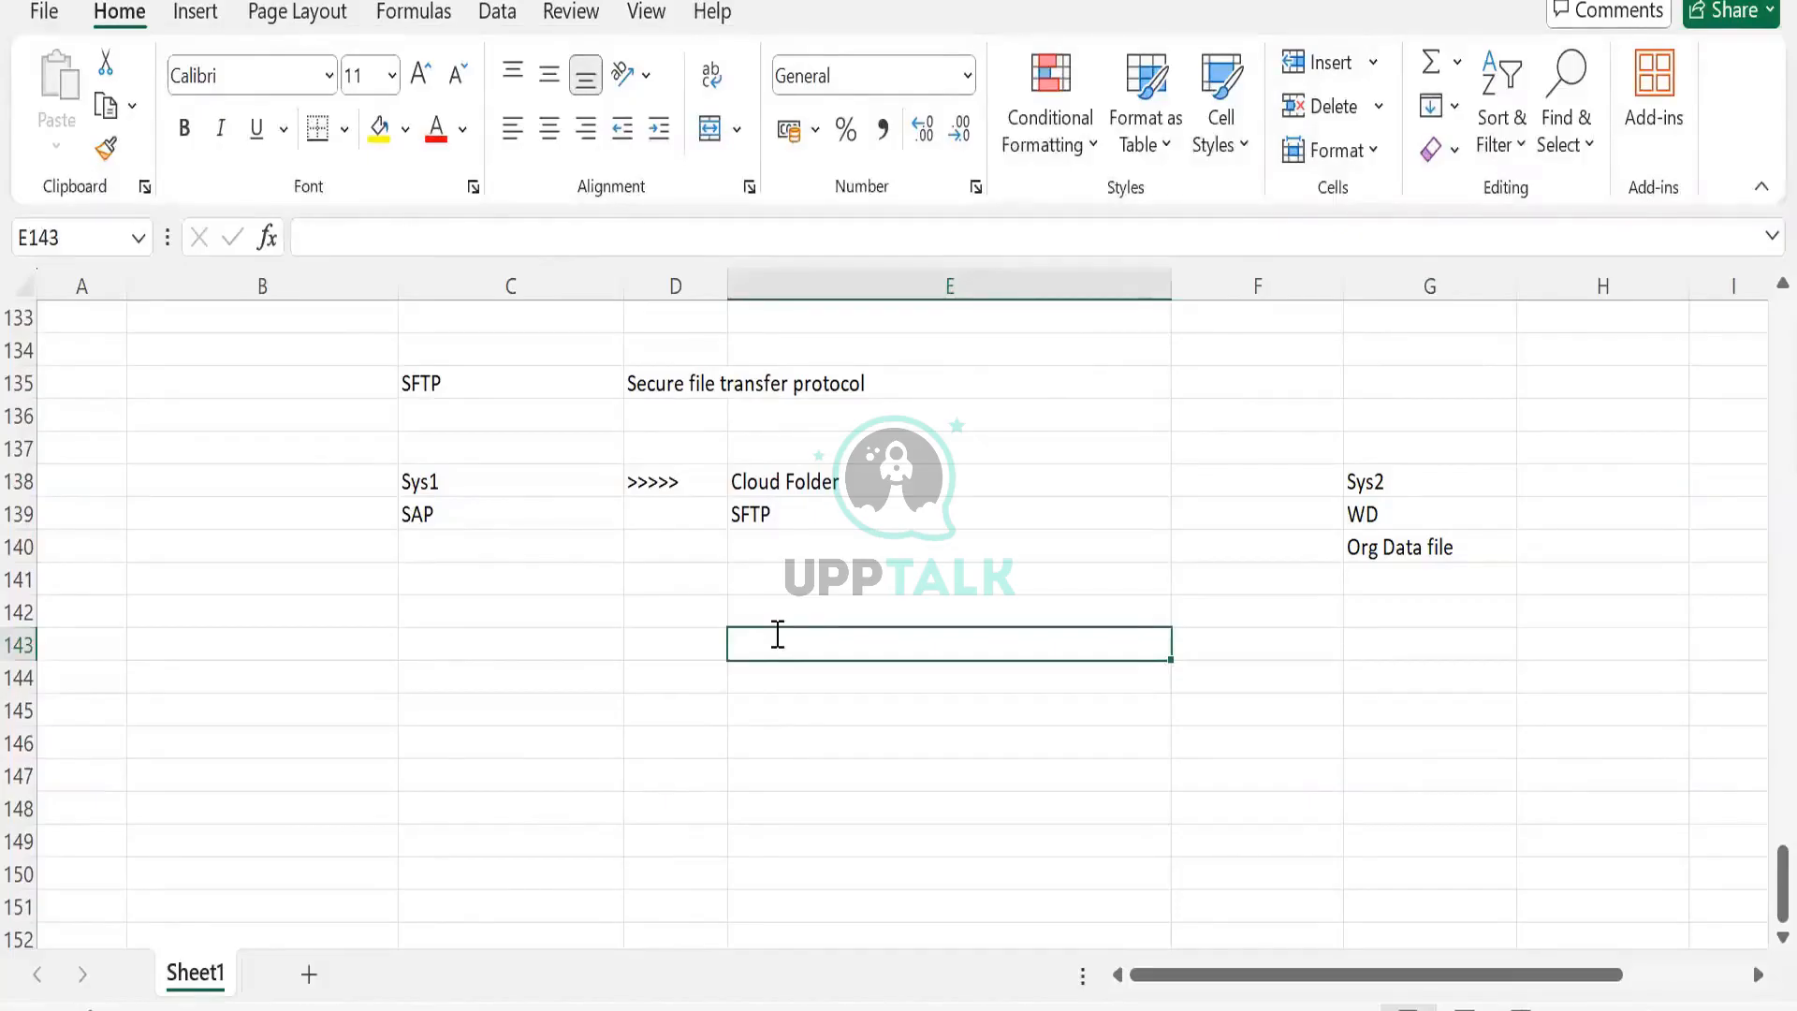
text(123)
key(Tab)
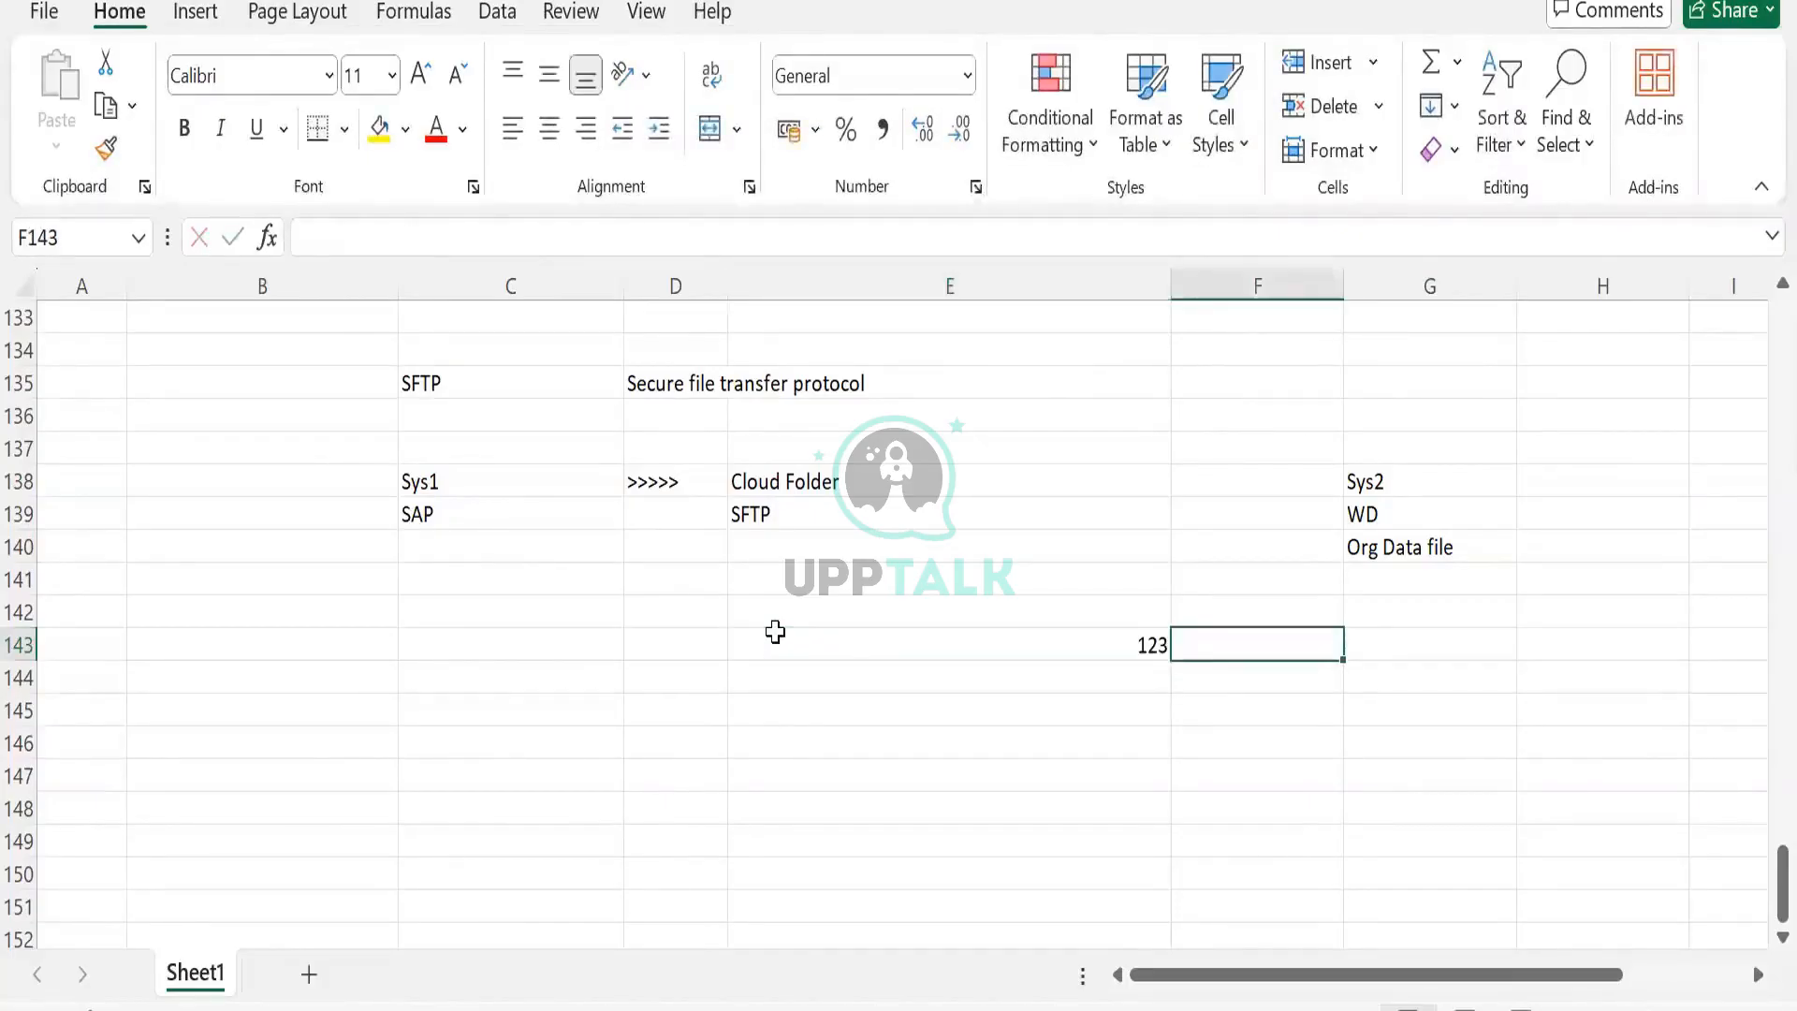
text(0)
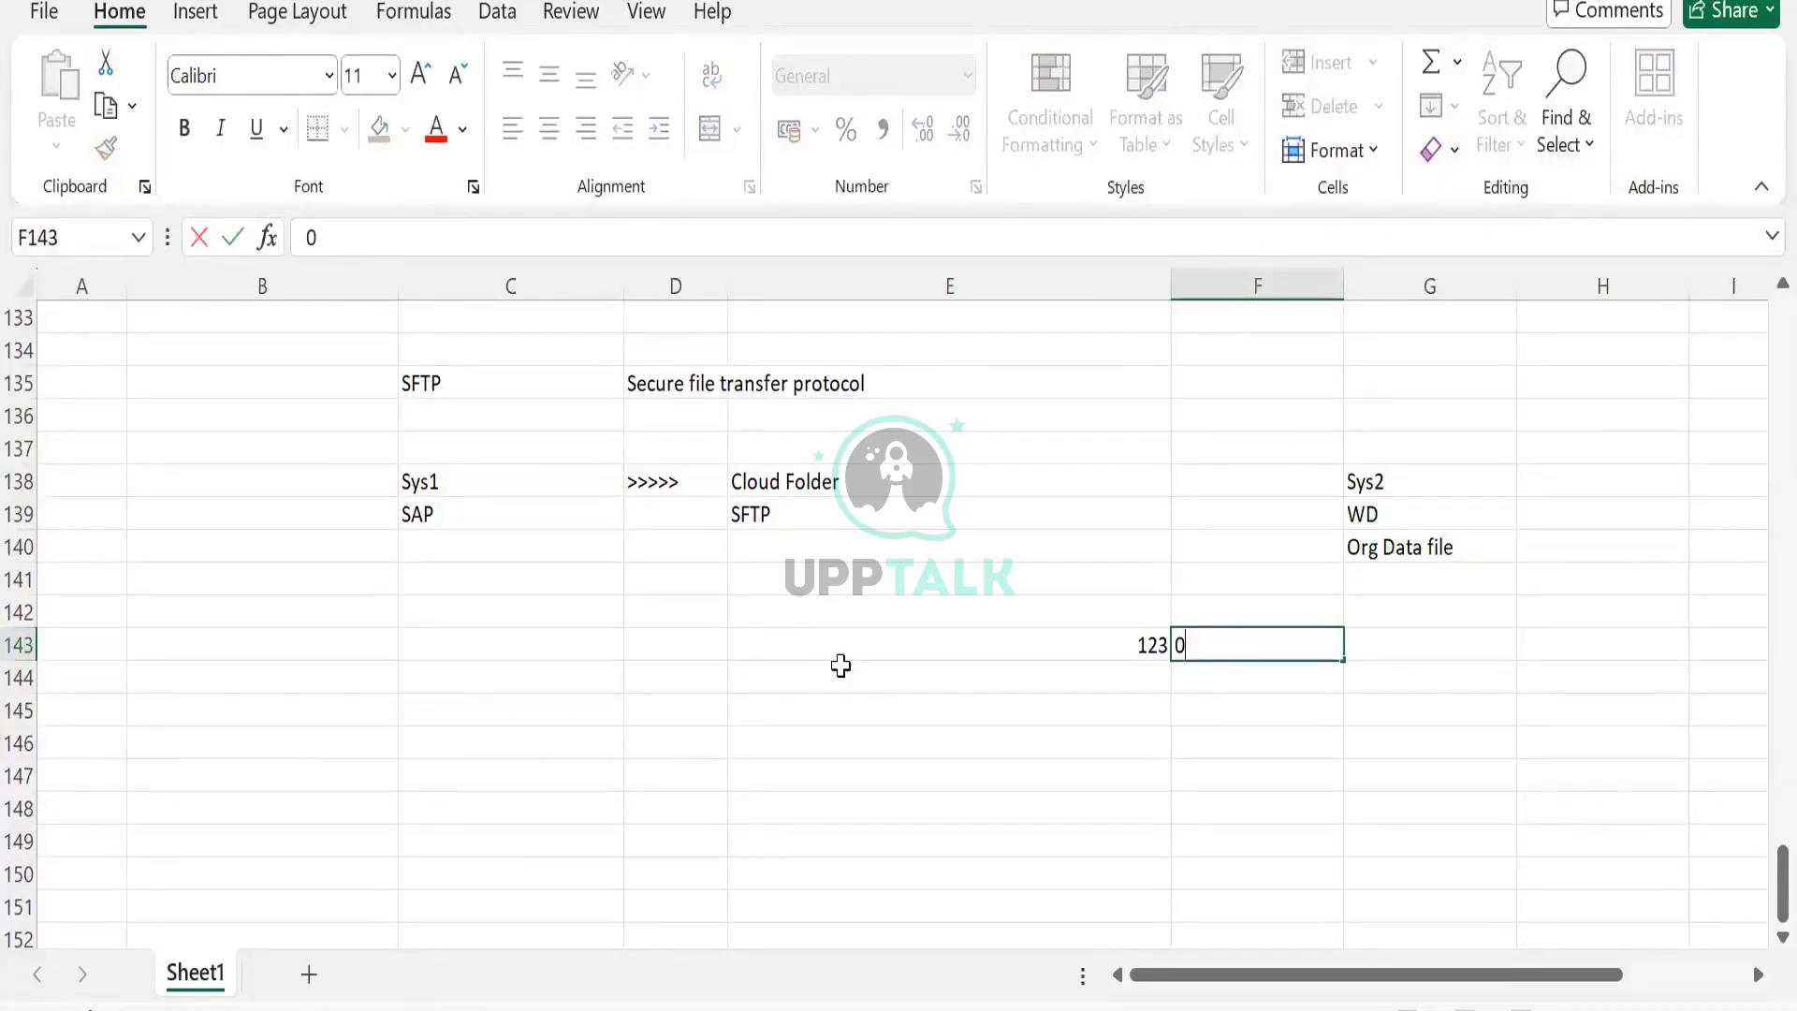
click(883, 647)
key(shift+Right)
key(Delete)
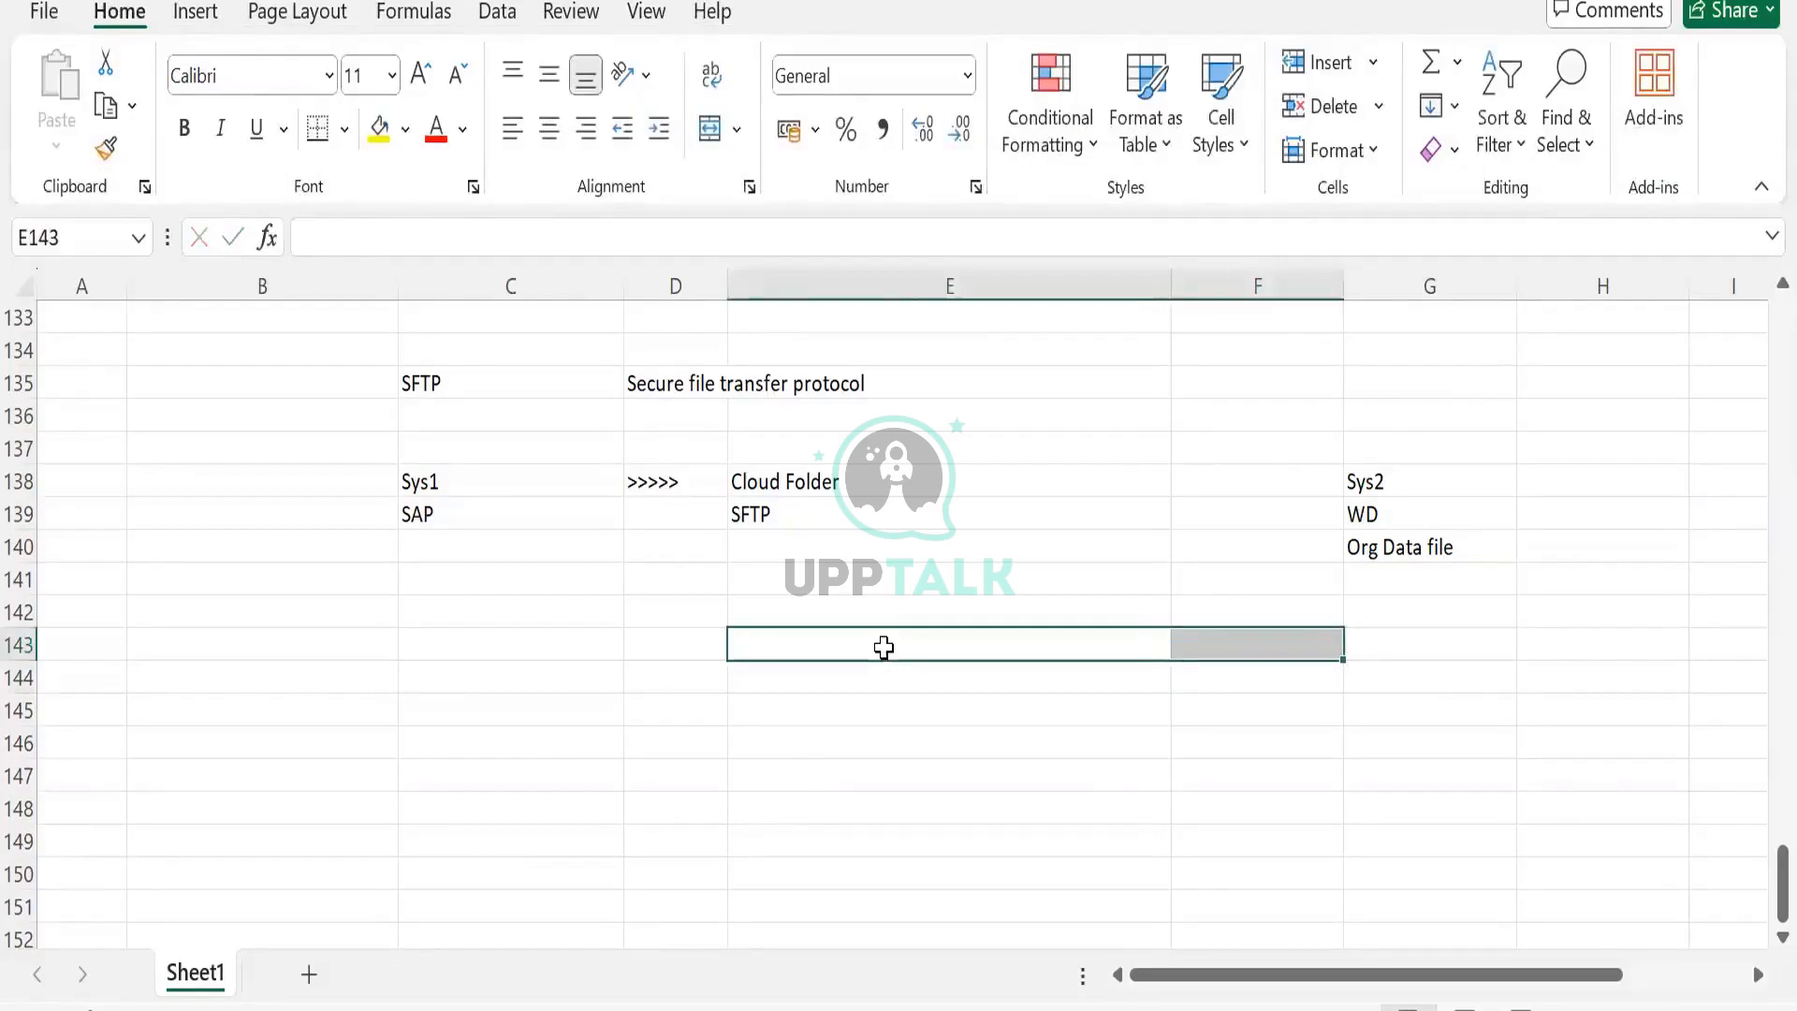
click(884, 649)
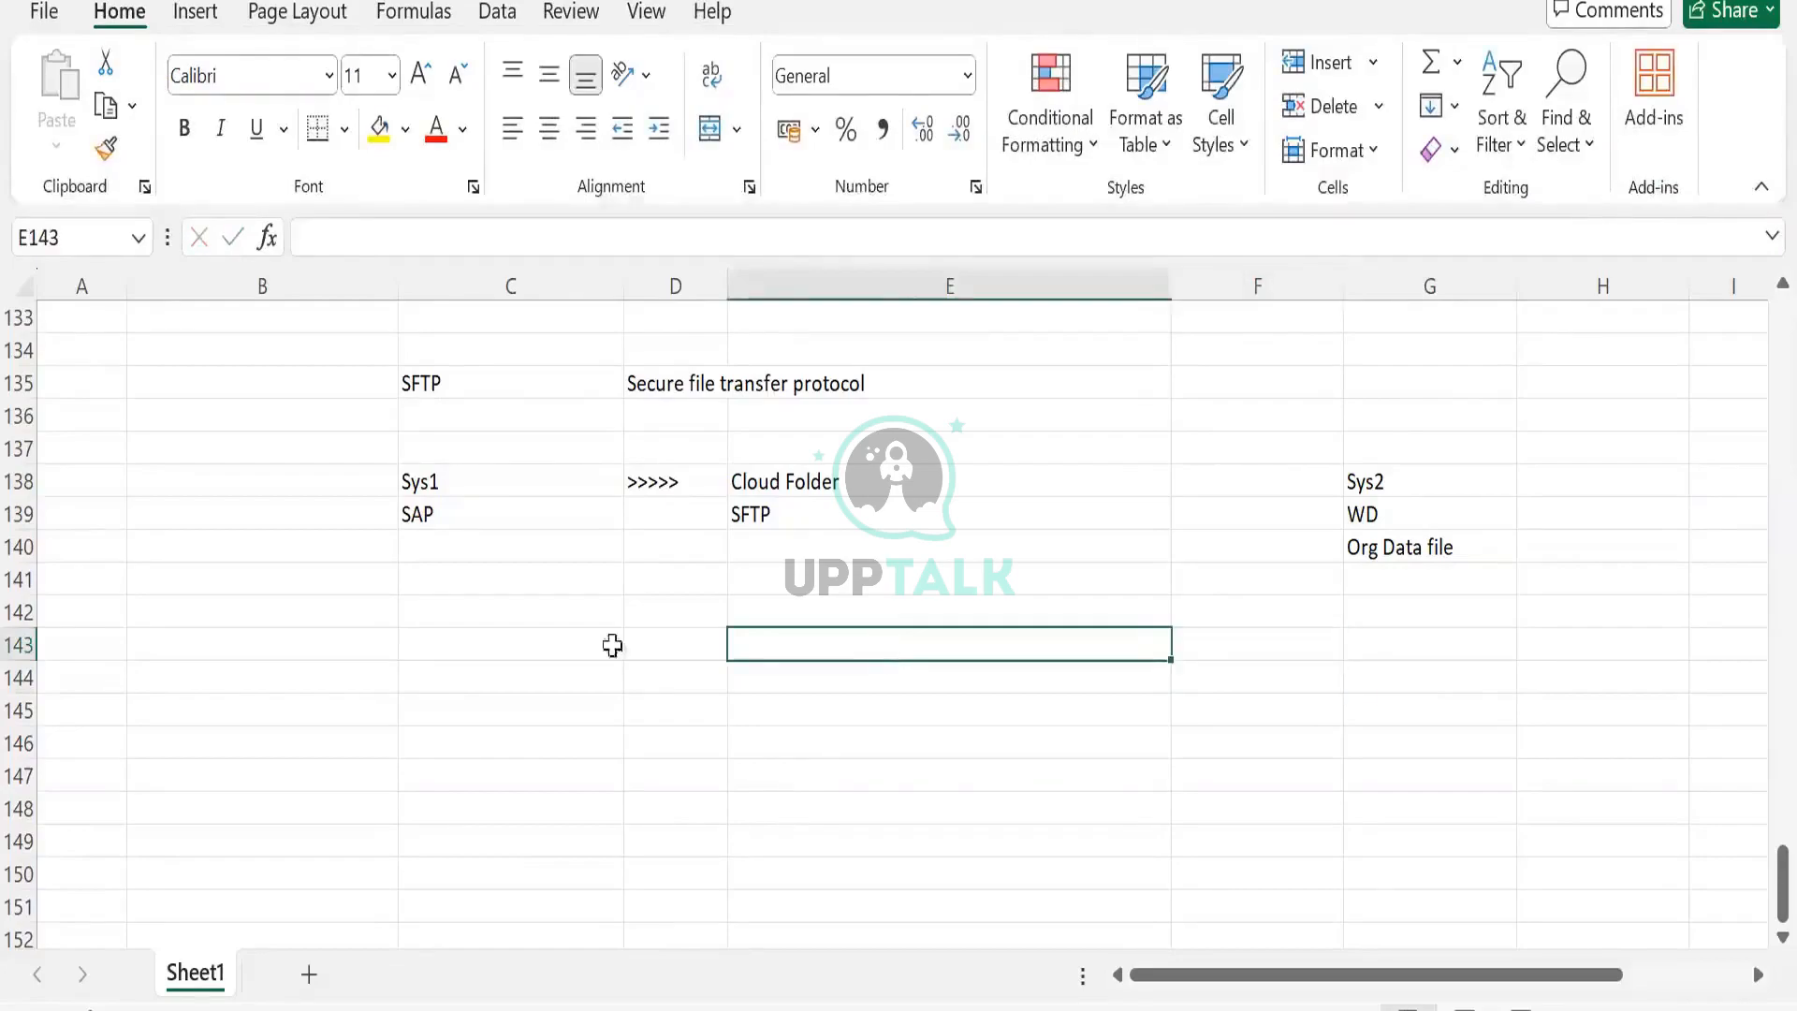
Start the list with 1 in D143 and A in E143.
click(634, 637)
text(1)
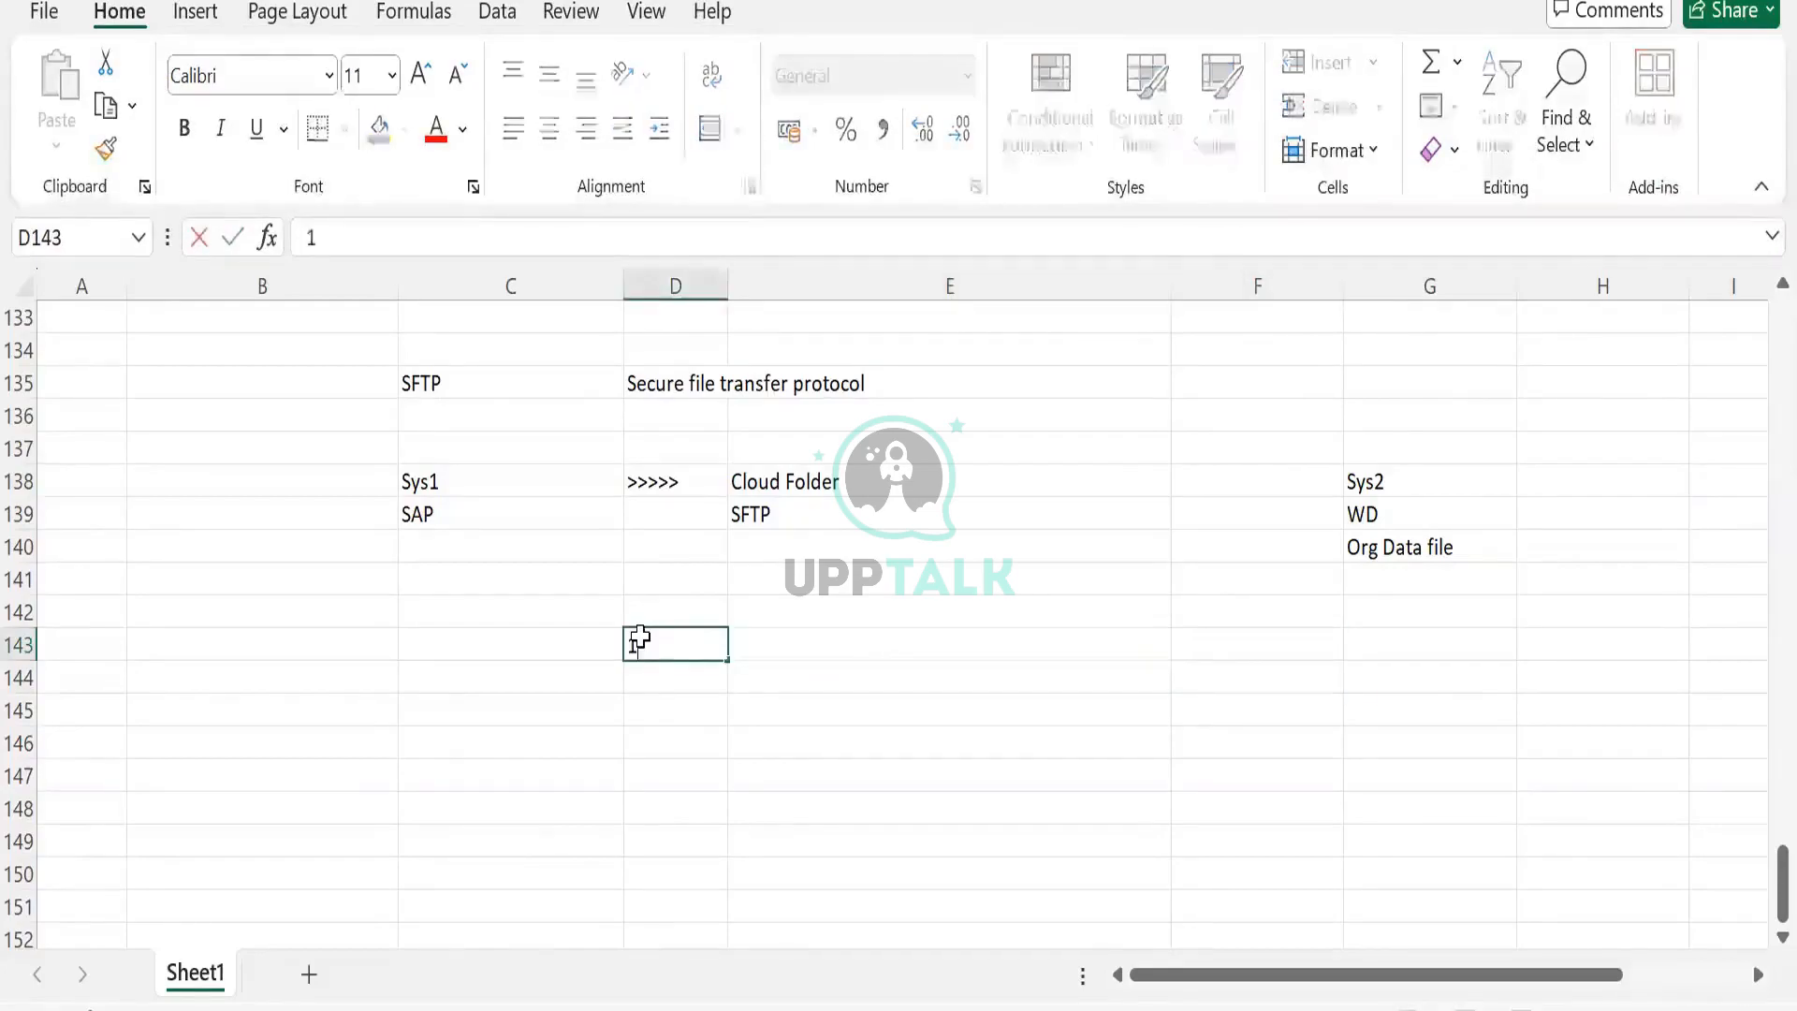
key(Tab)
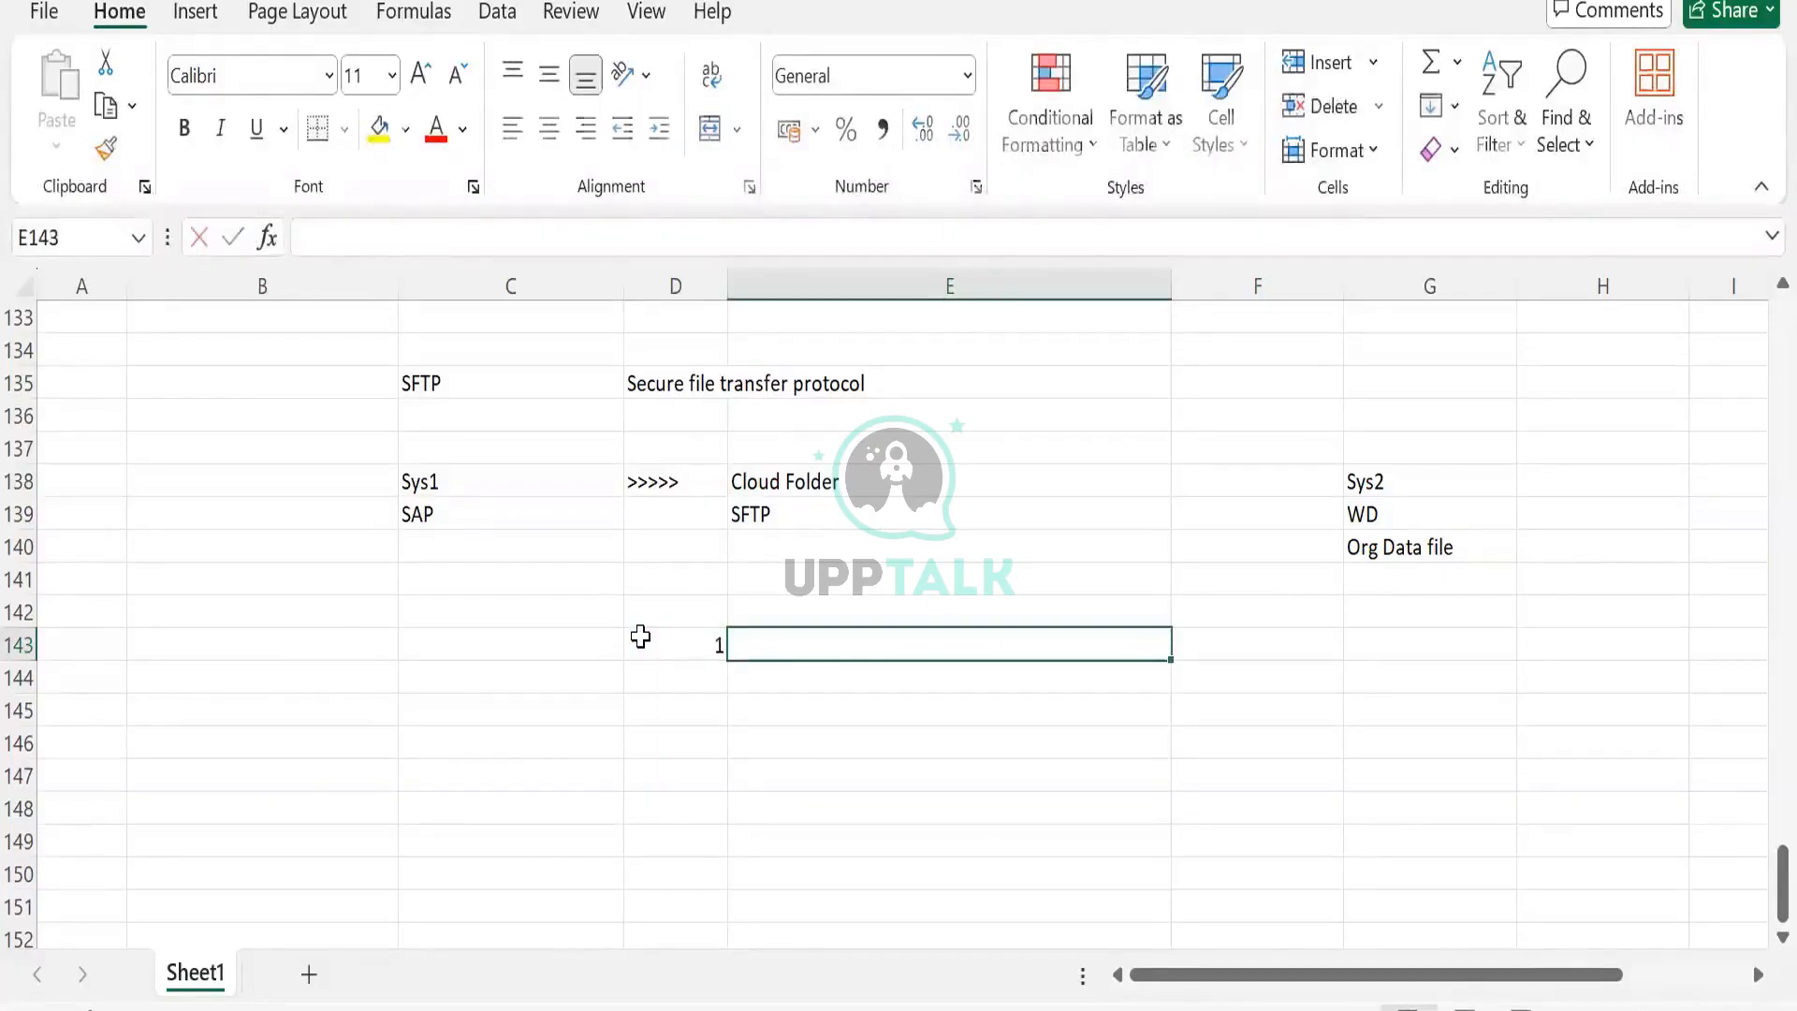
text(01)
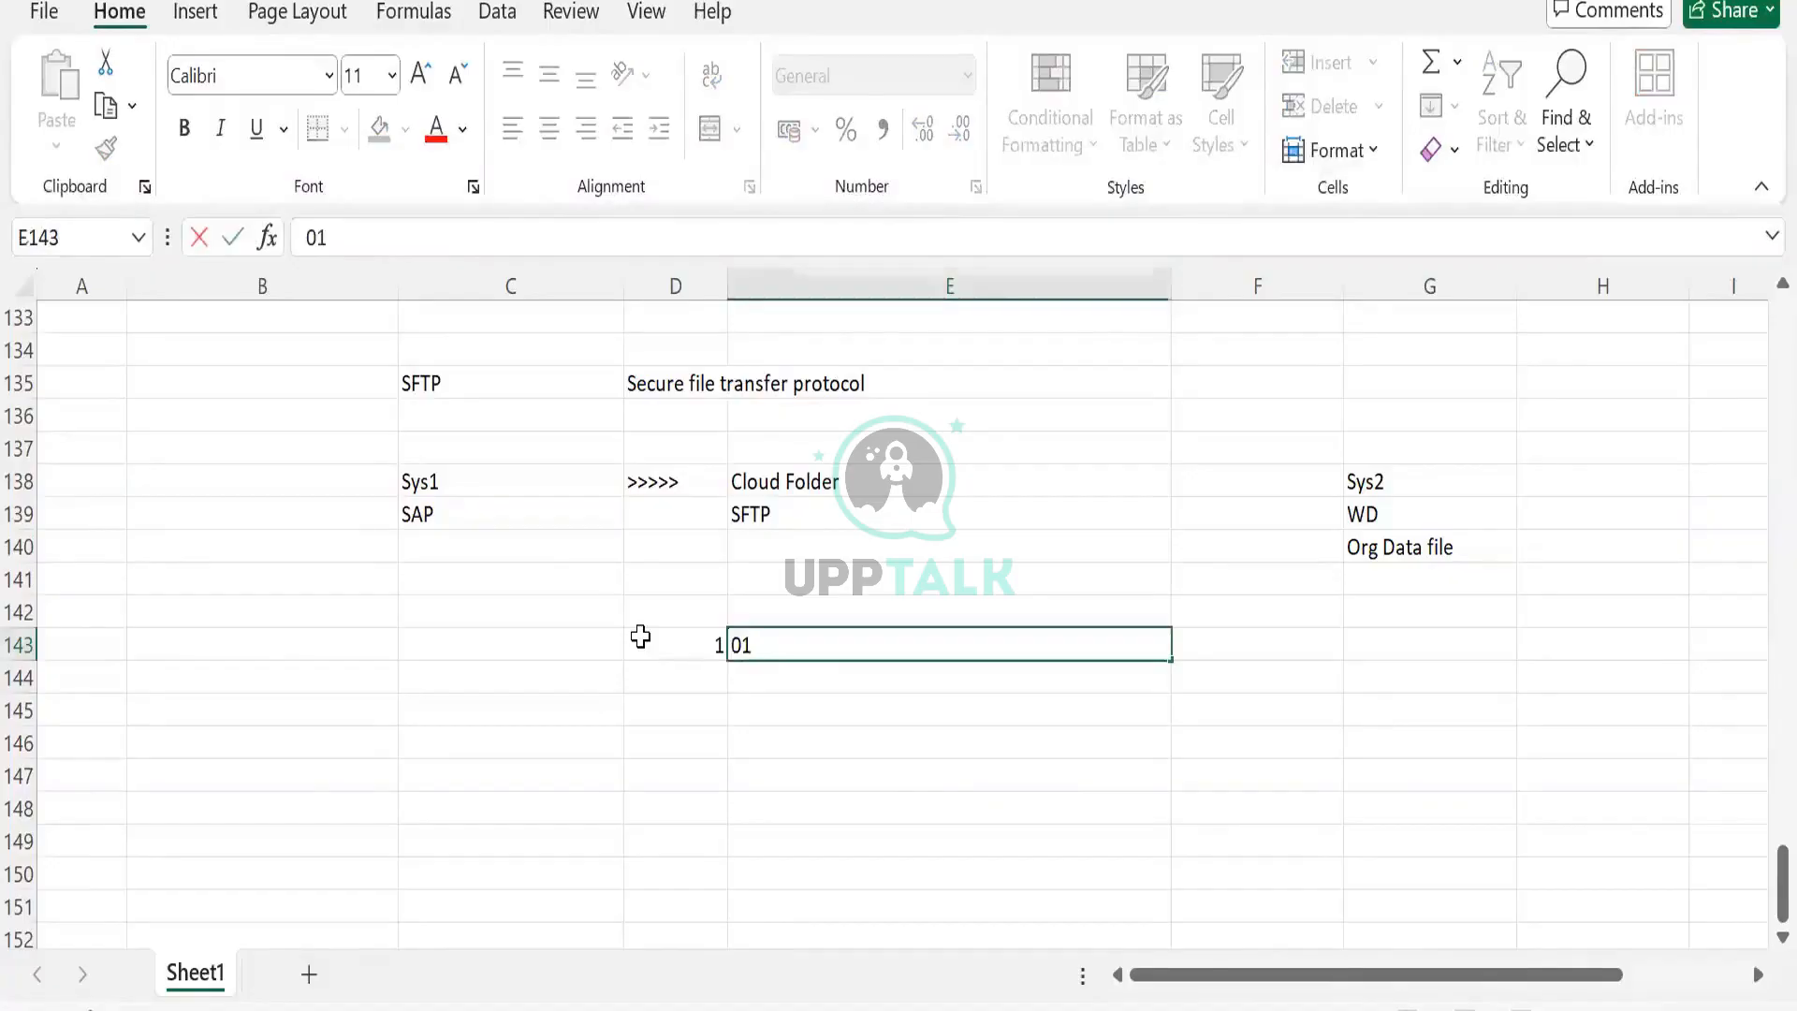
key(Return)
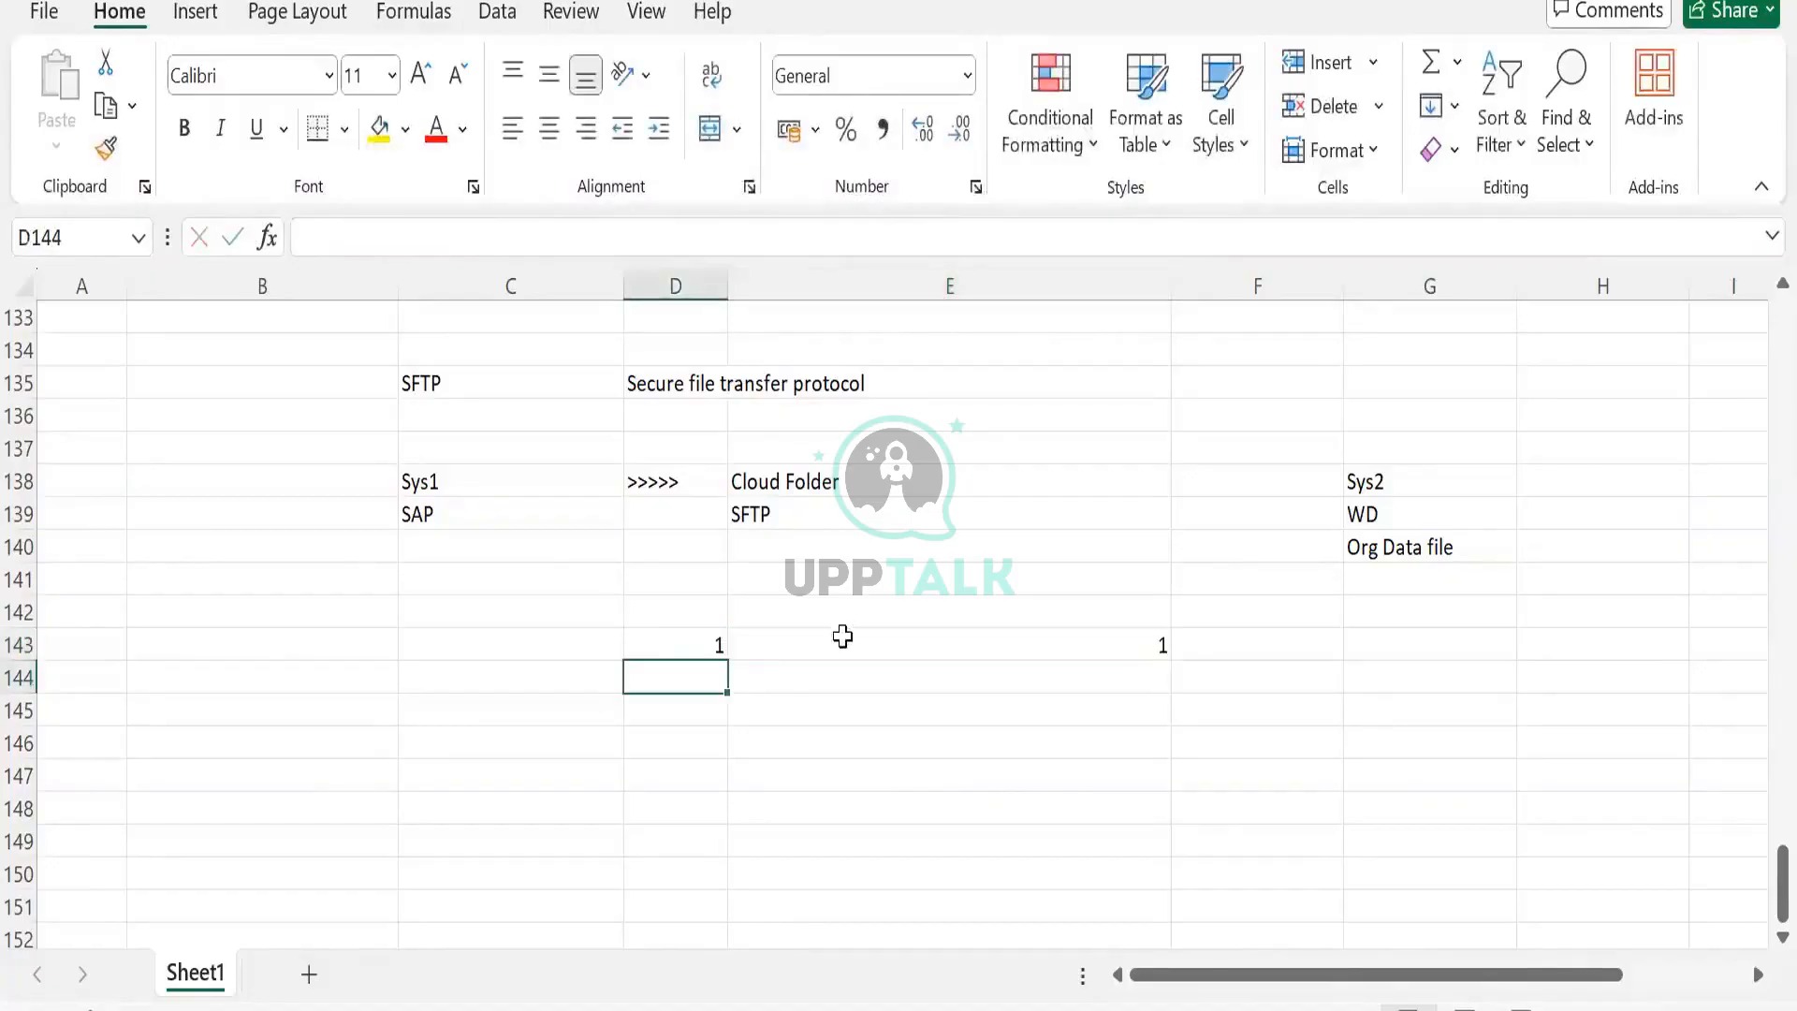
click(843, 634)
key(BackSpace)
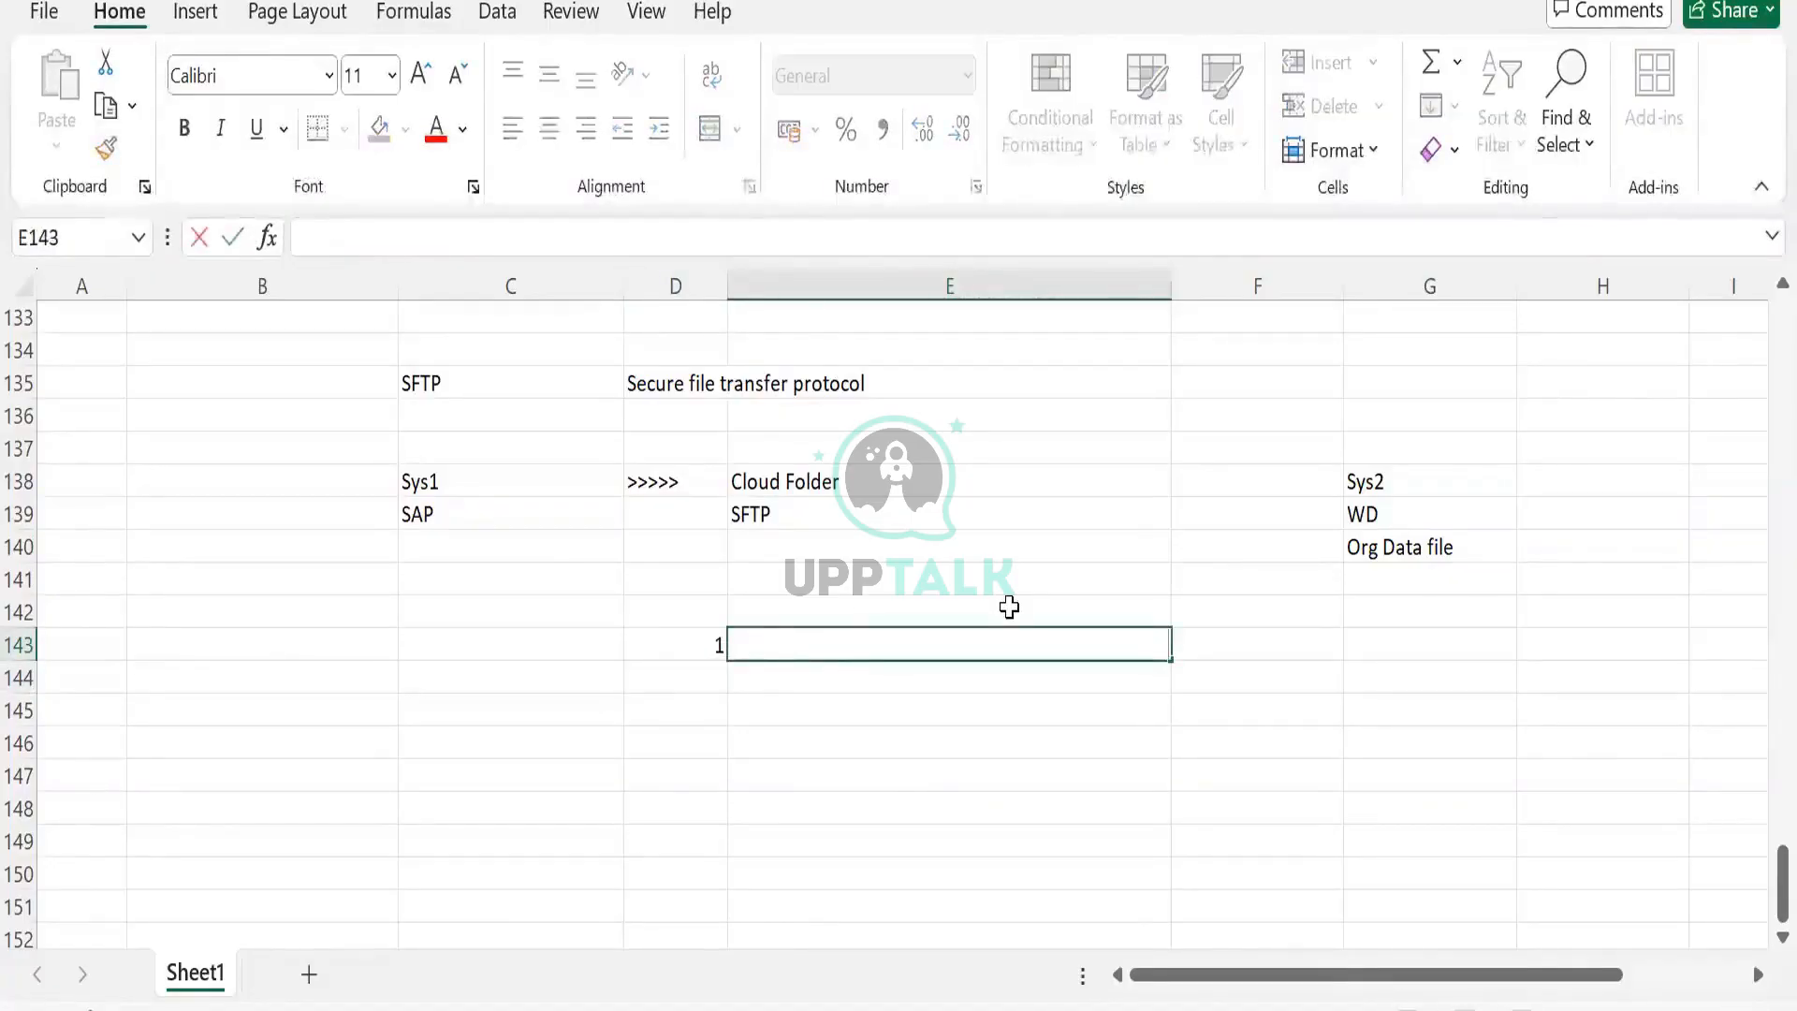
text(A)
click(686, 686)
Add 2/AB and 3/BA in rows 144–145, then select D143:D145.
text(2)
key(Tab)
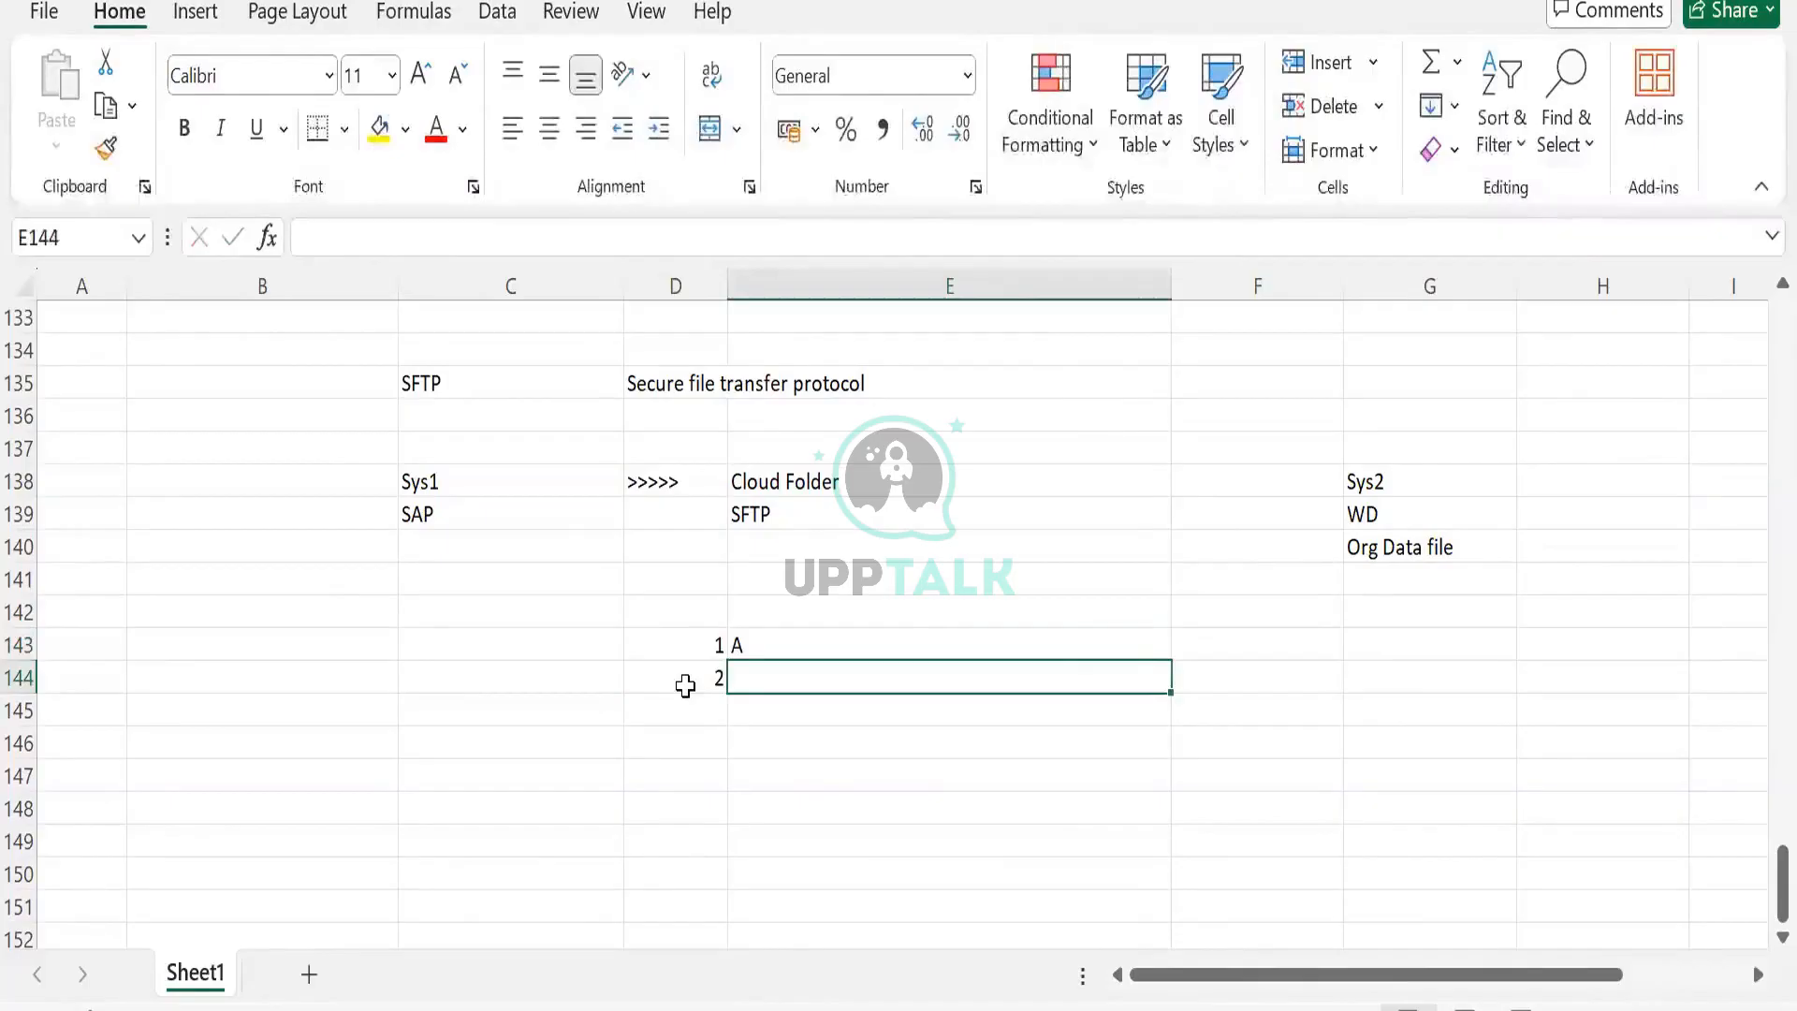
text(AB)
key(Return)
text(3)
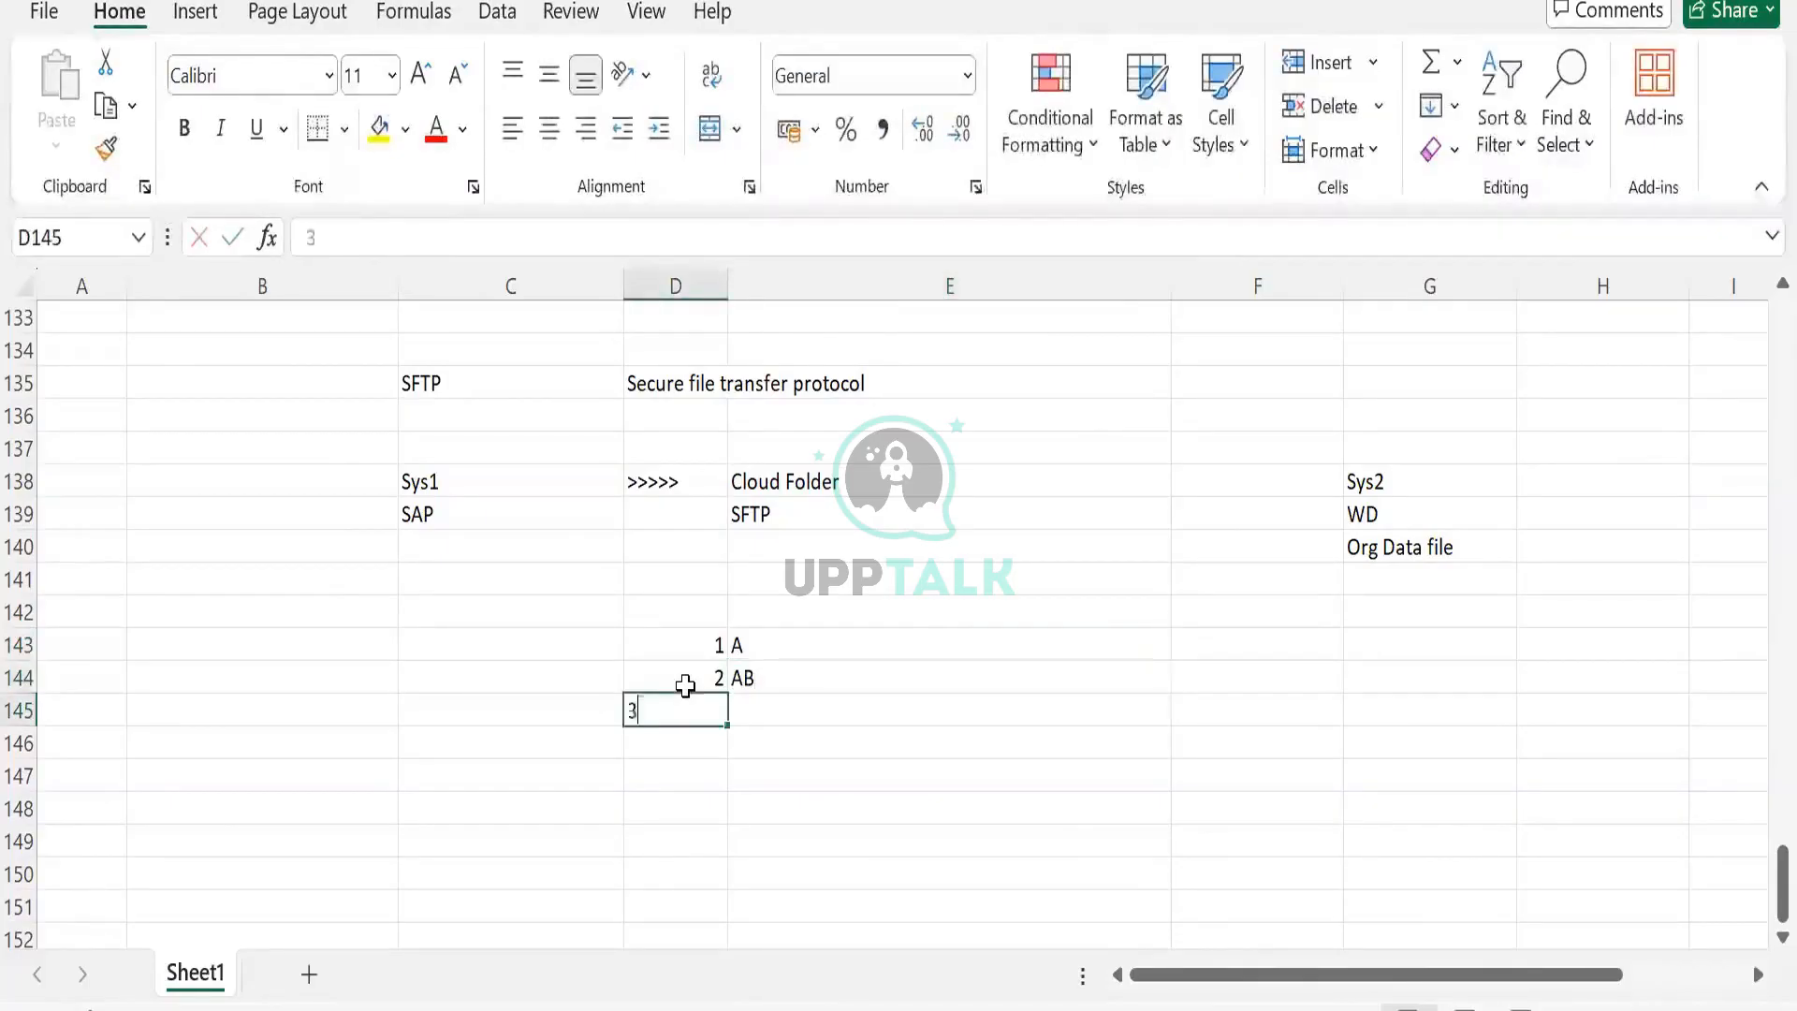
key(Tab)
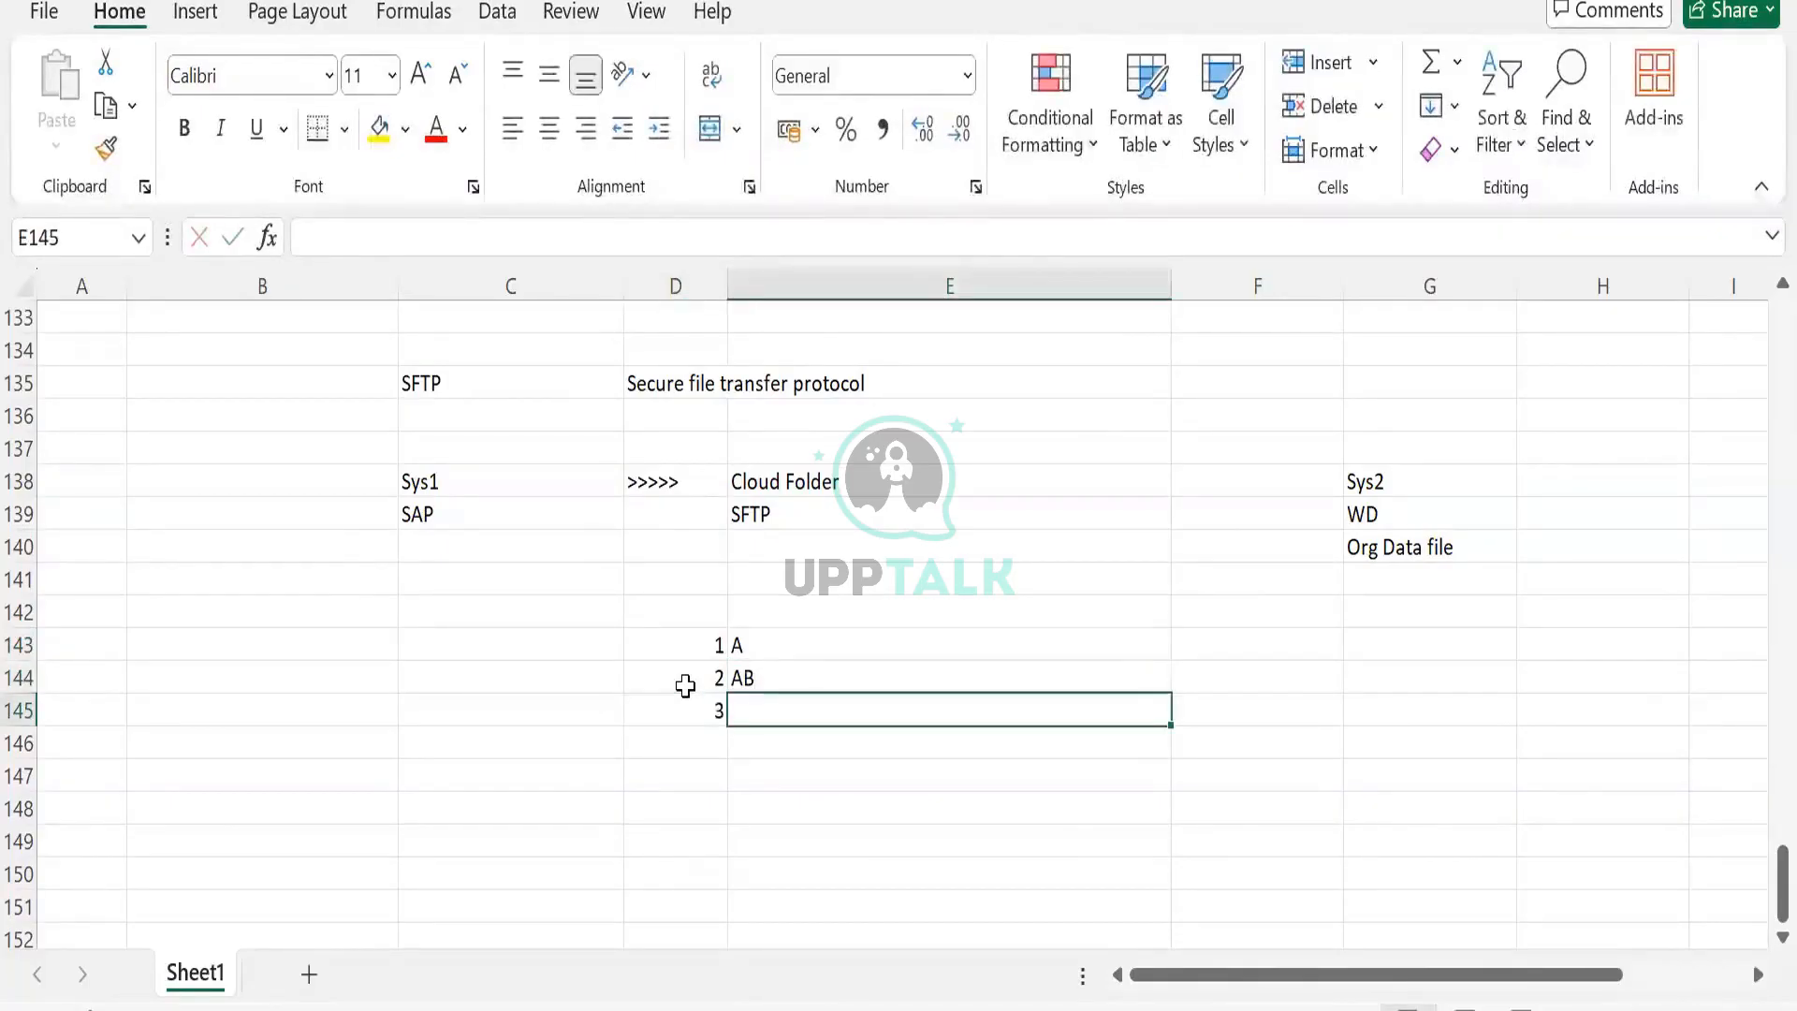
text(BA)
key(Tab)
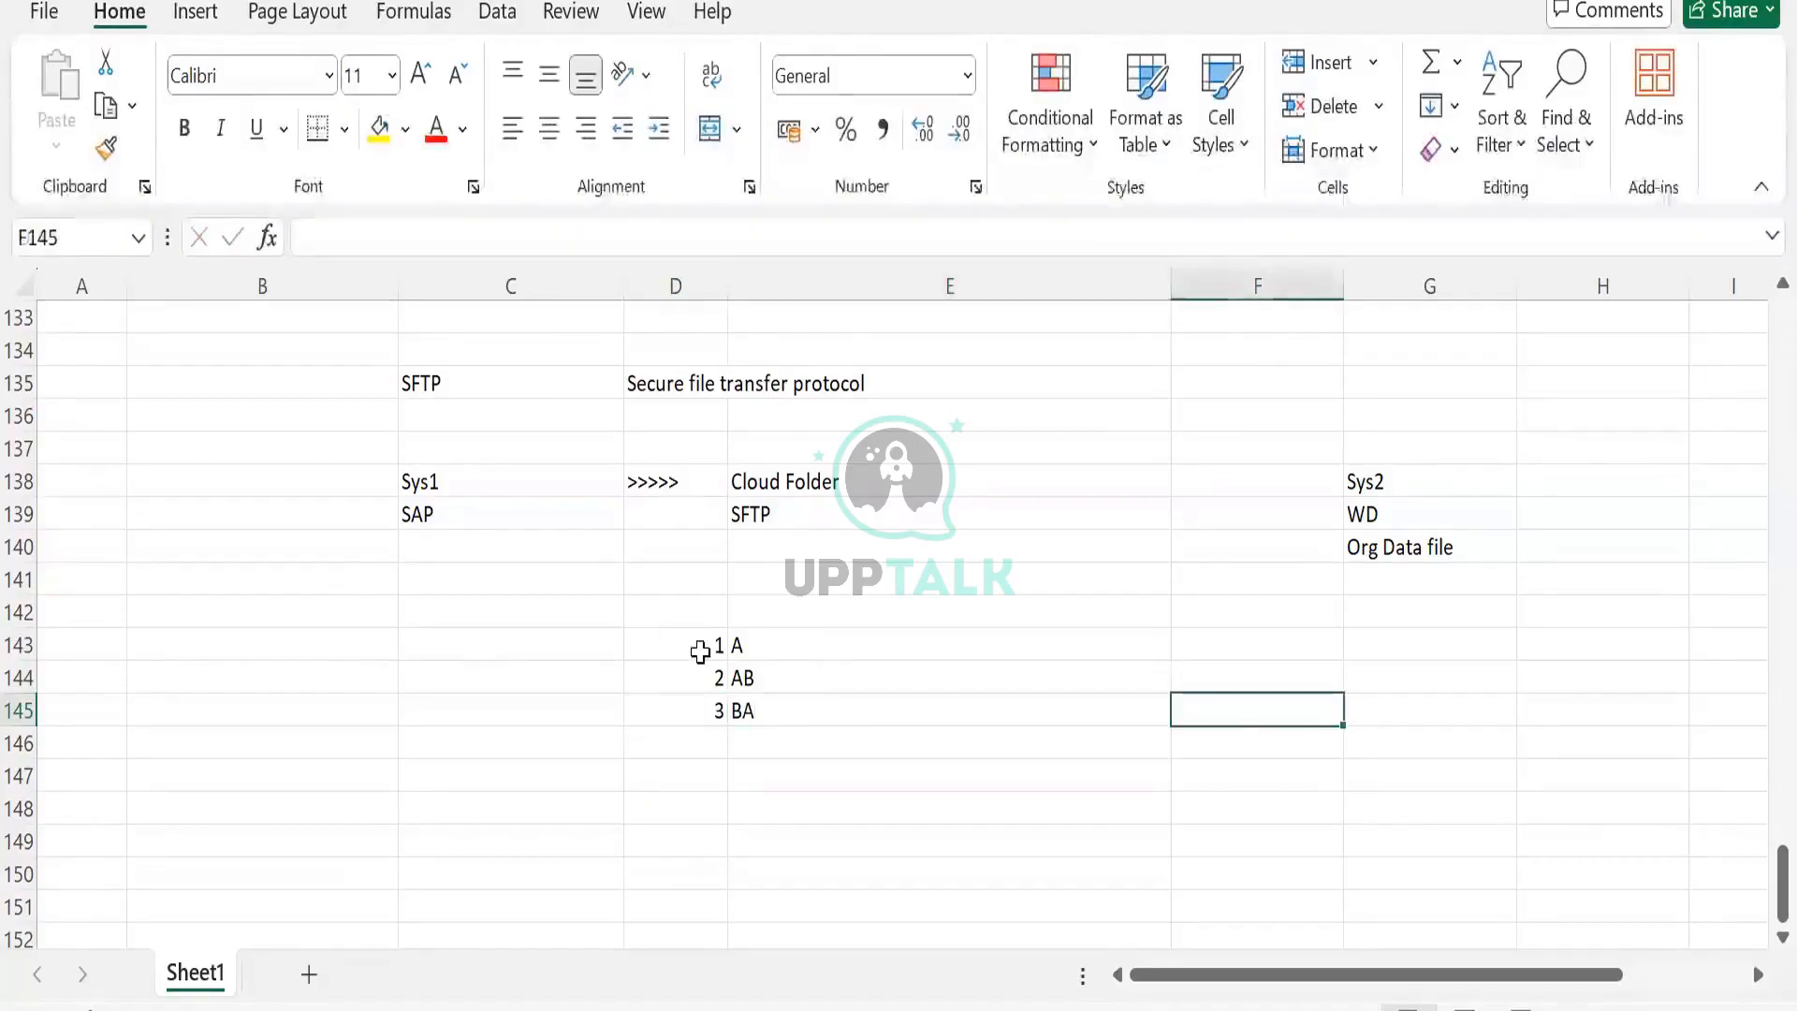
drag(698, 646, 704, 707)
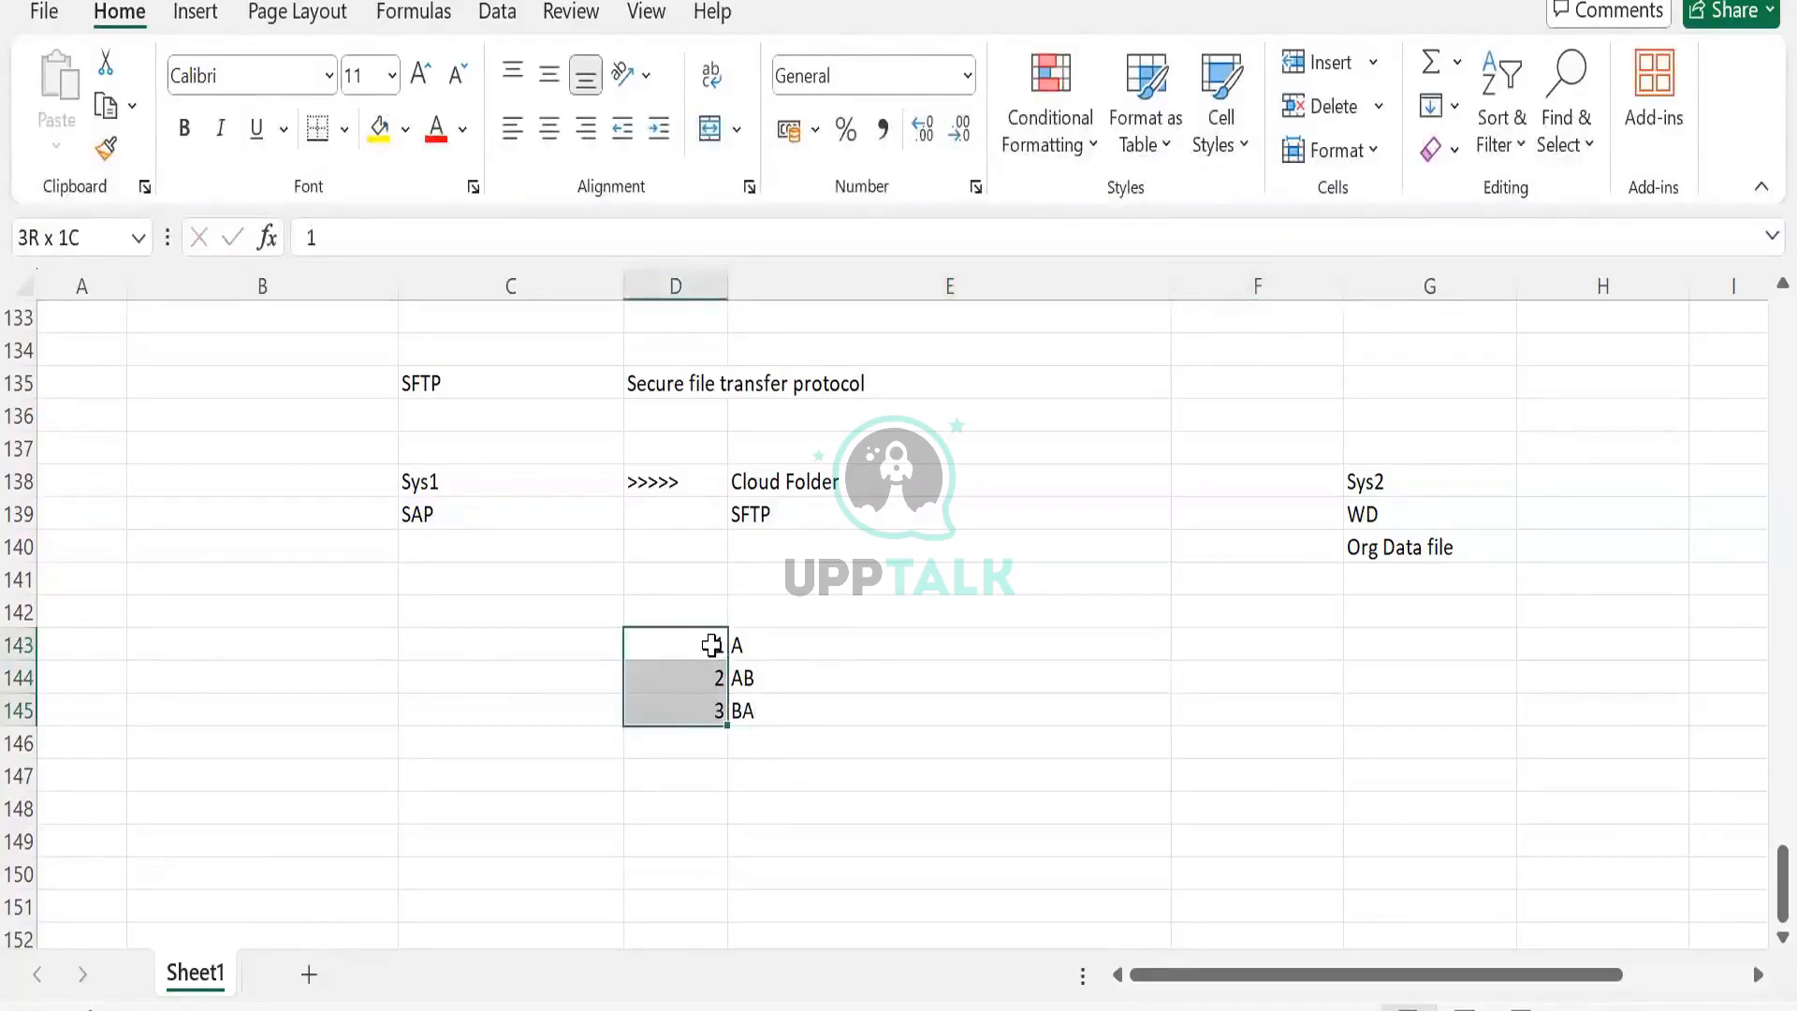
key(Right)
key(Right)
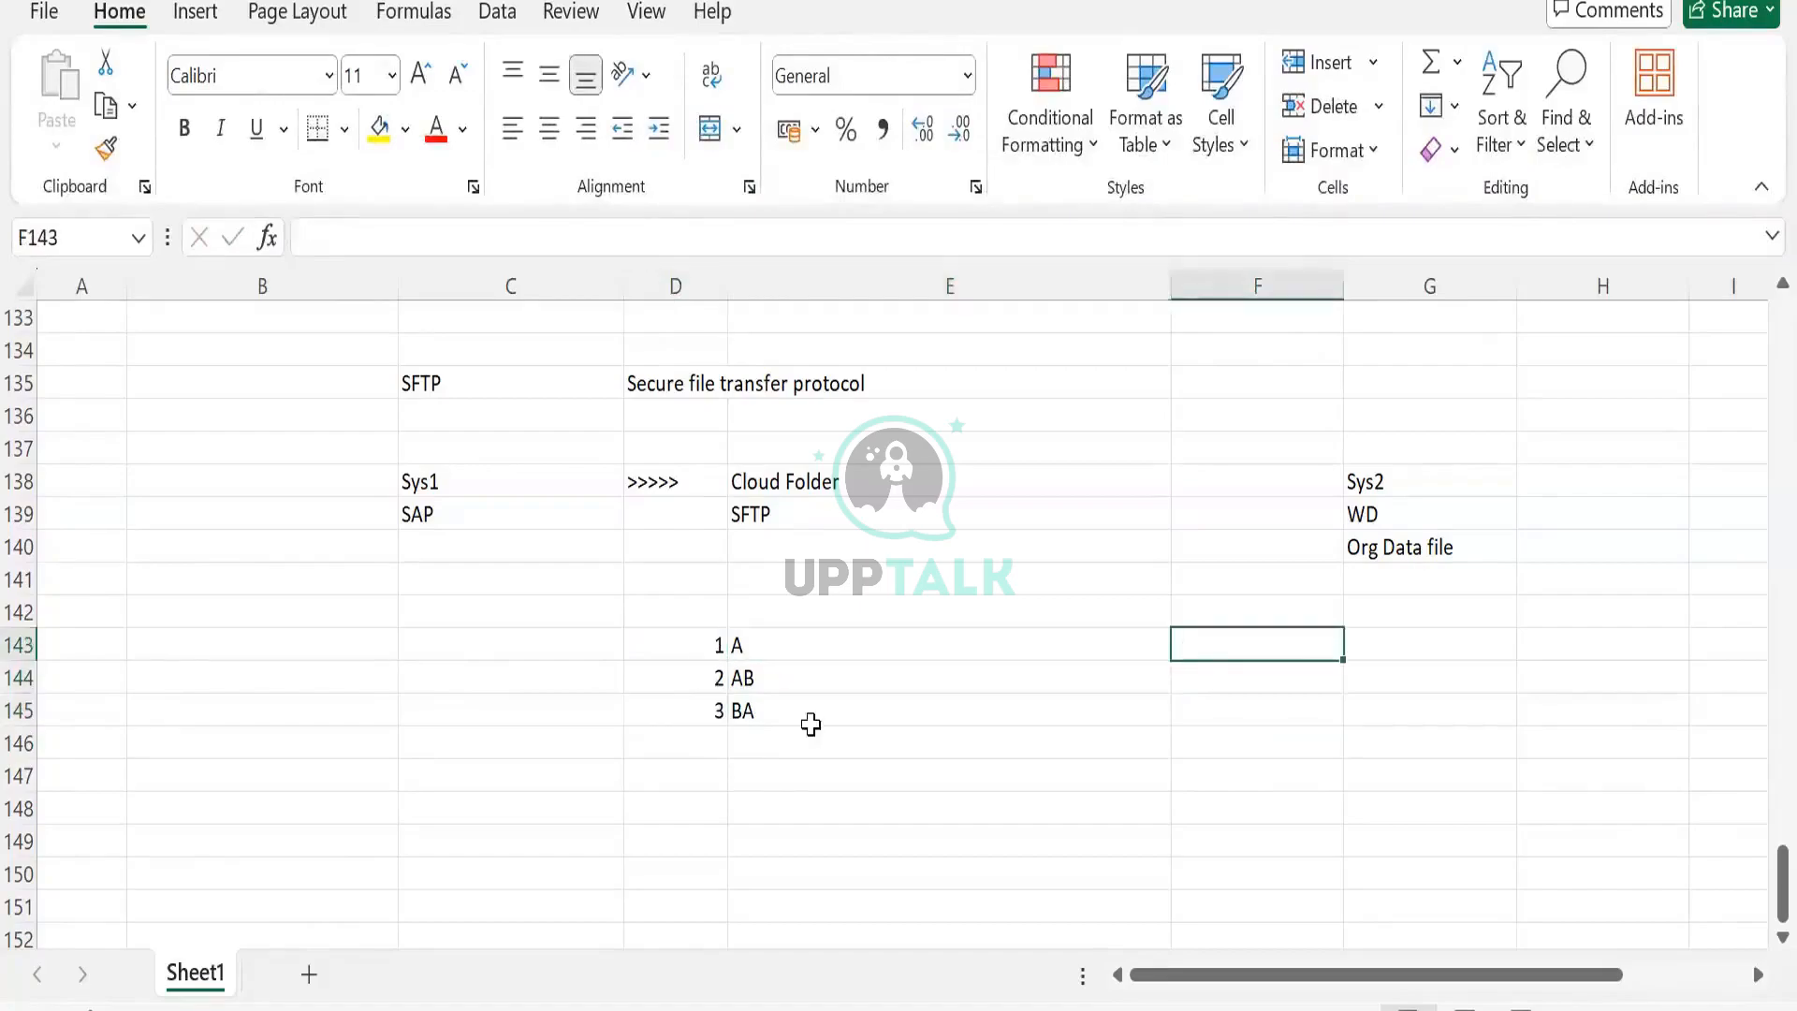
Enter 123 in C143 and AABBA in C144.
click(698, 626)
click(522, 656)
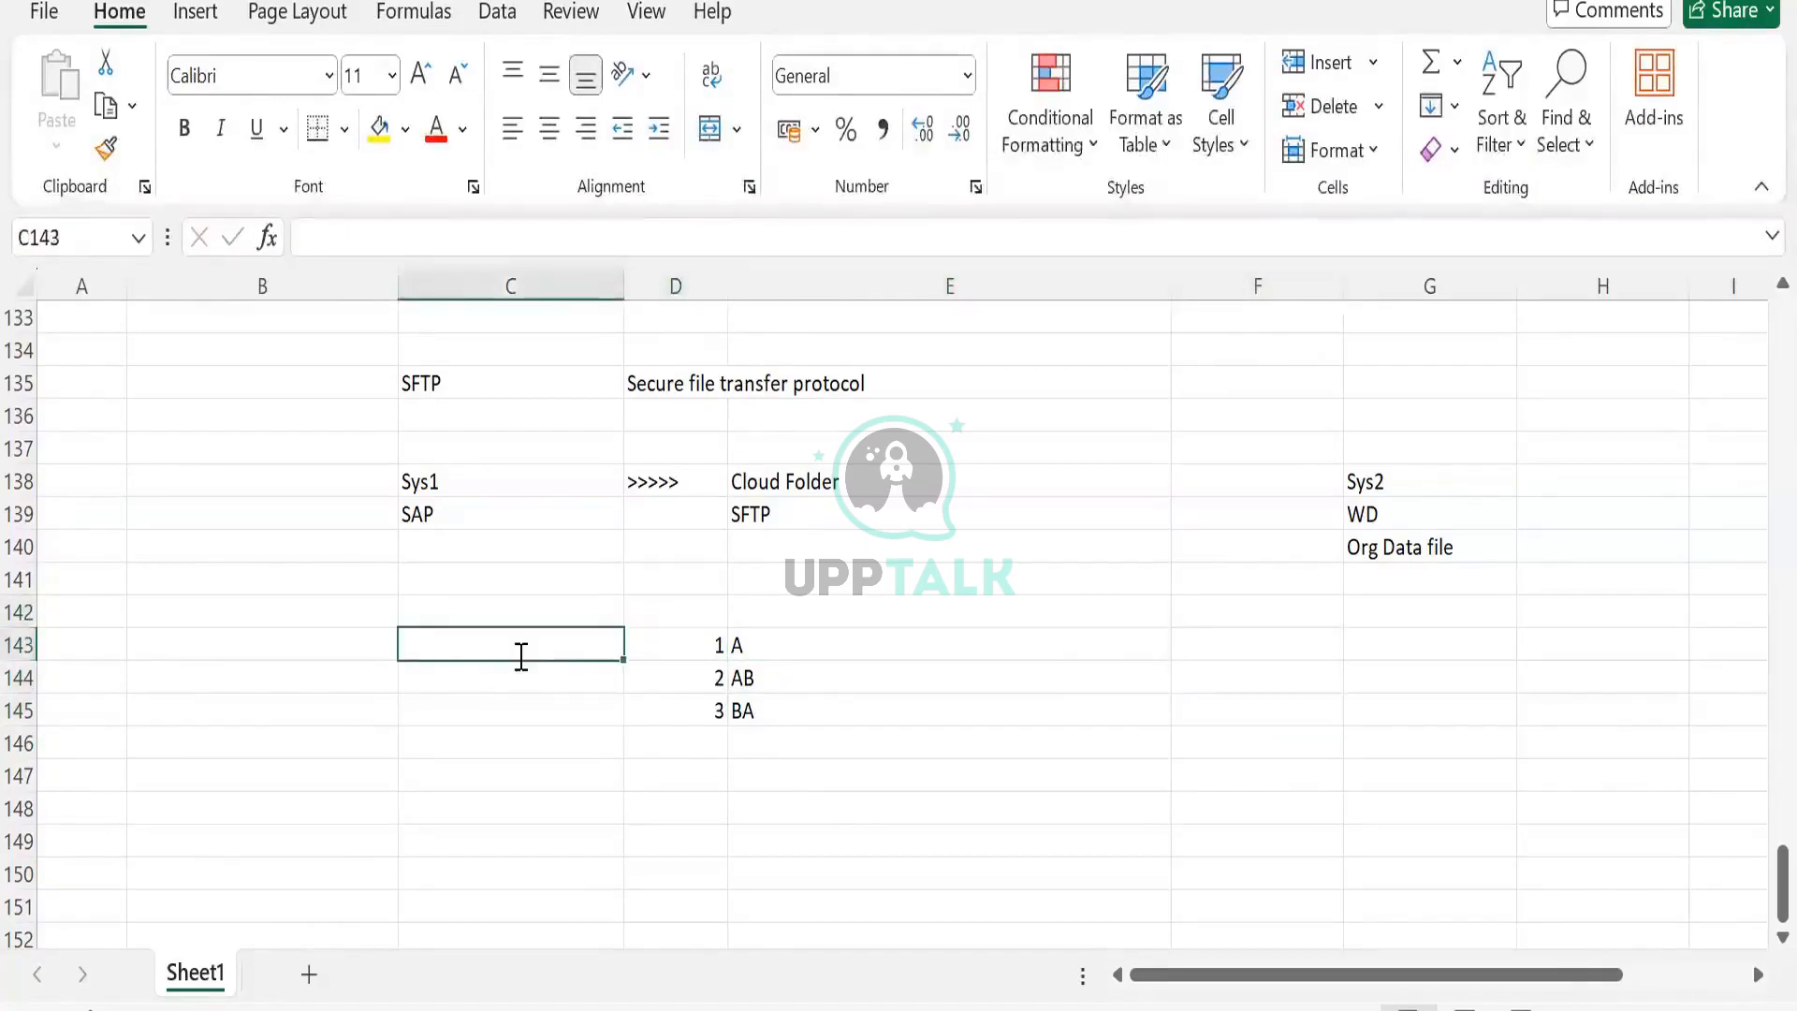
text(123)
key(Tab)
click(512, 678)
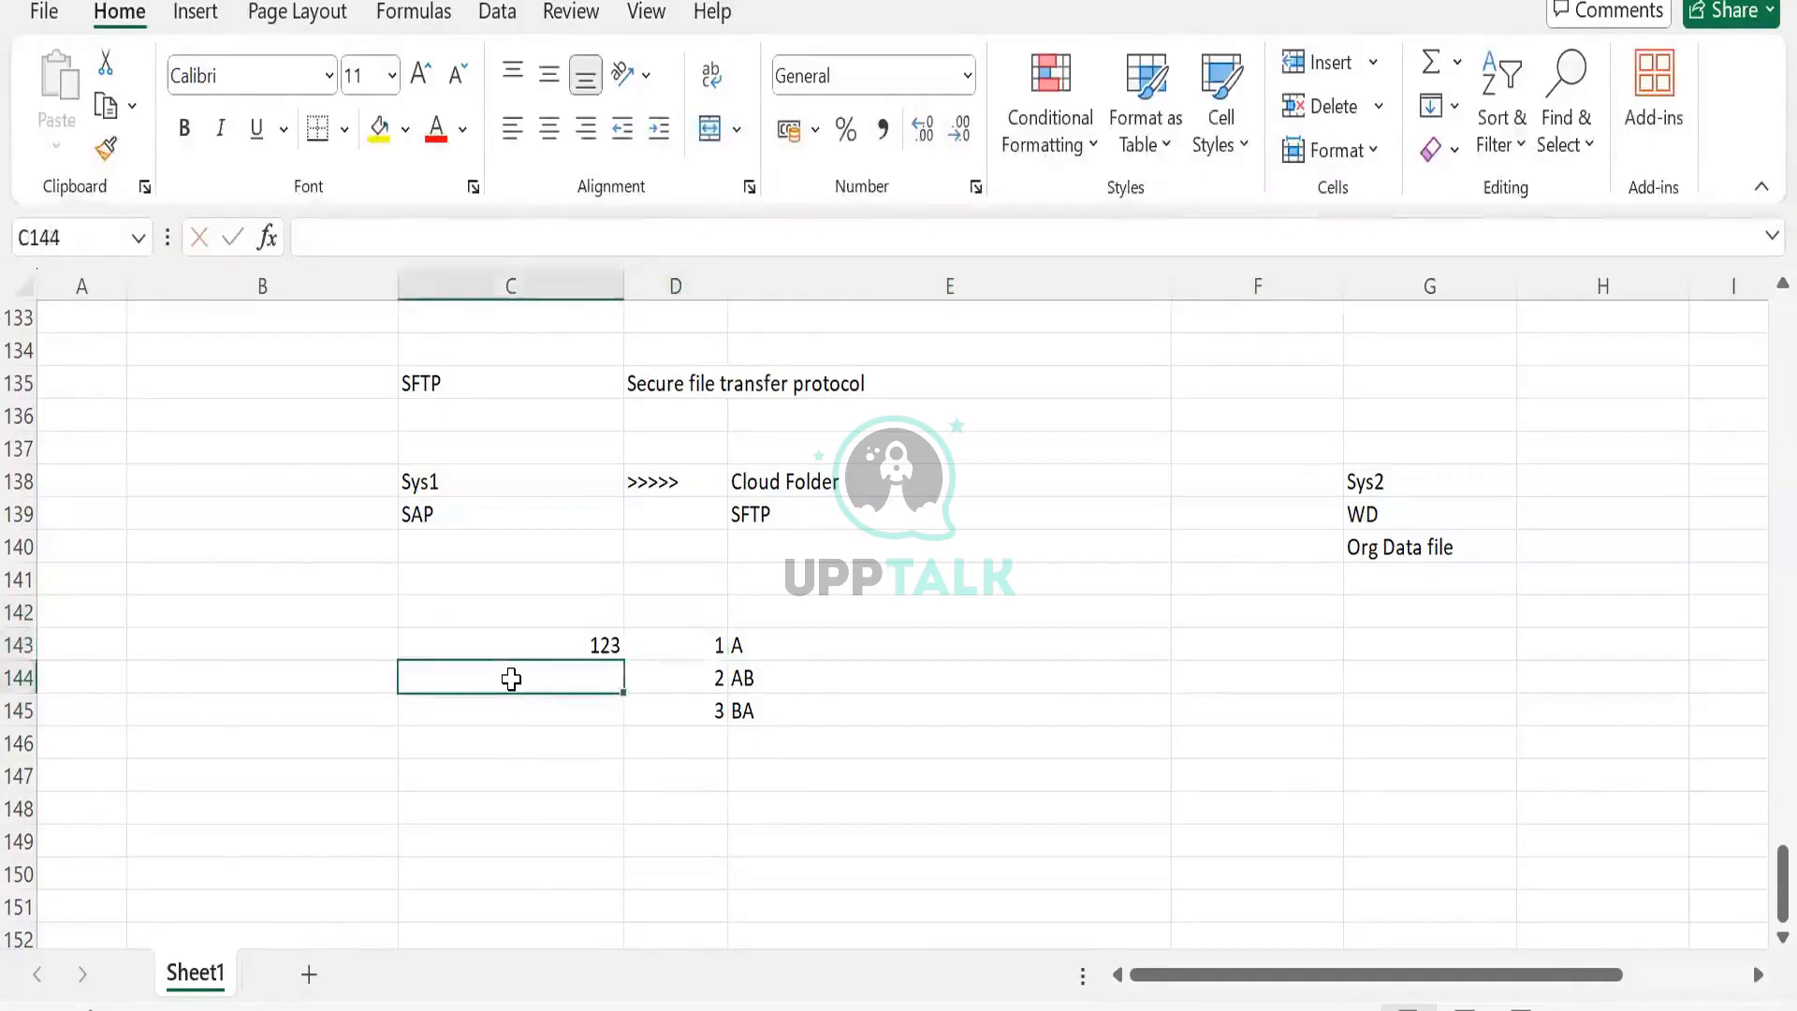
text(AABB)
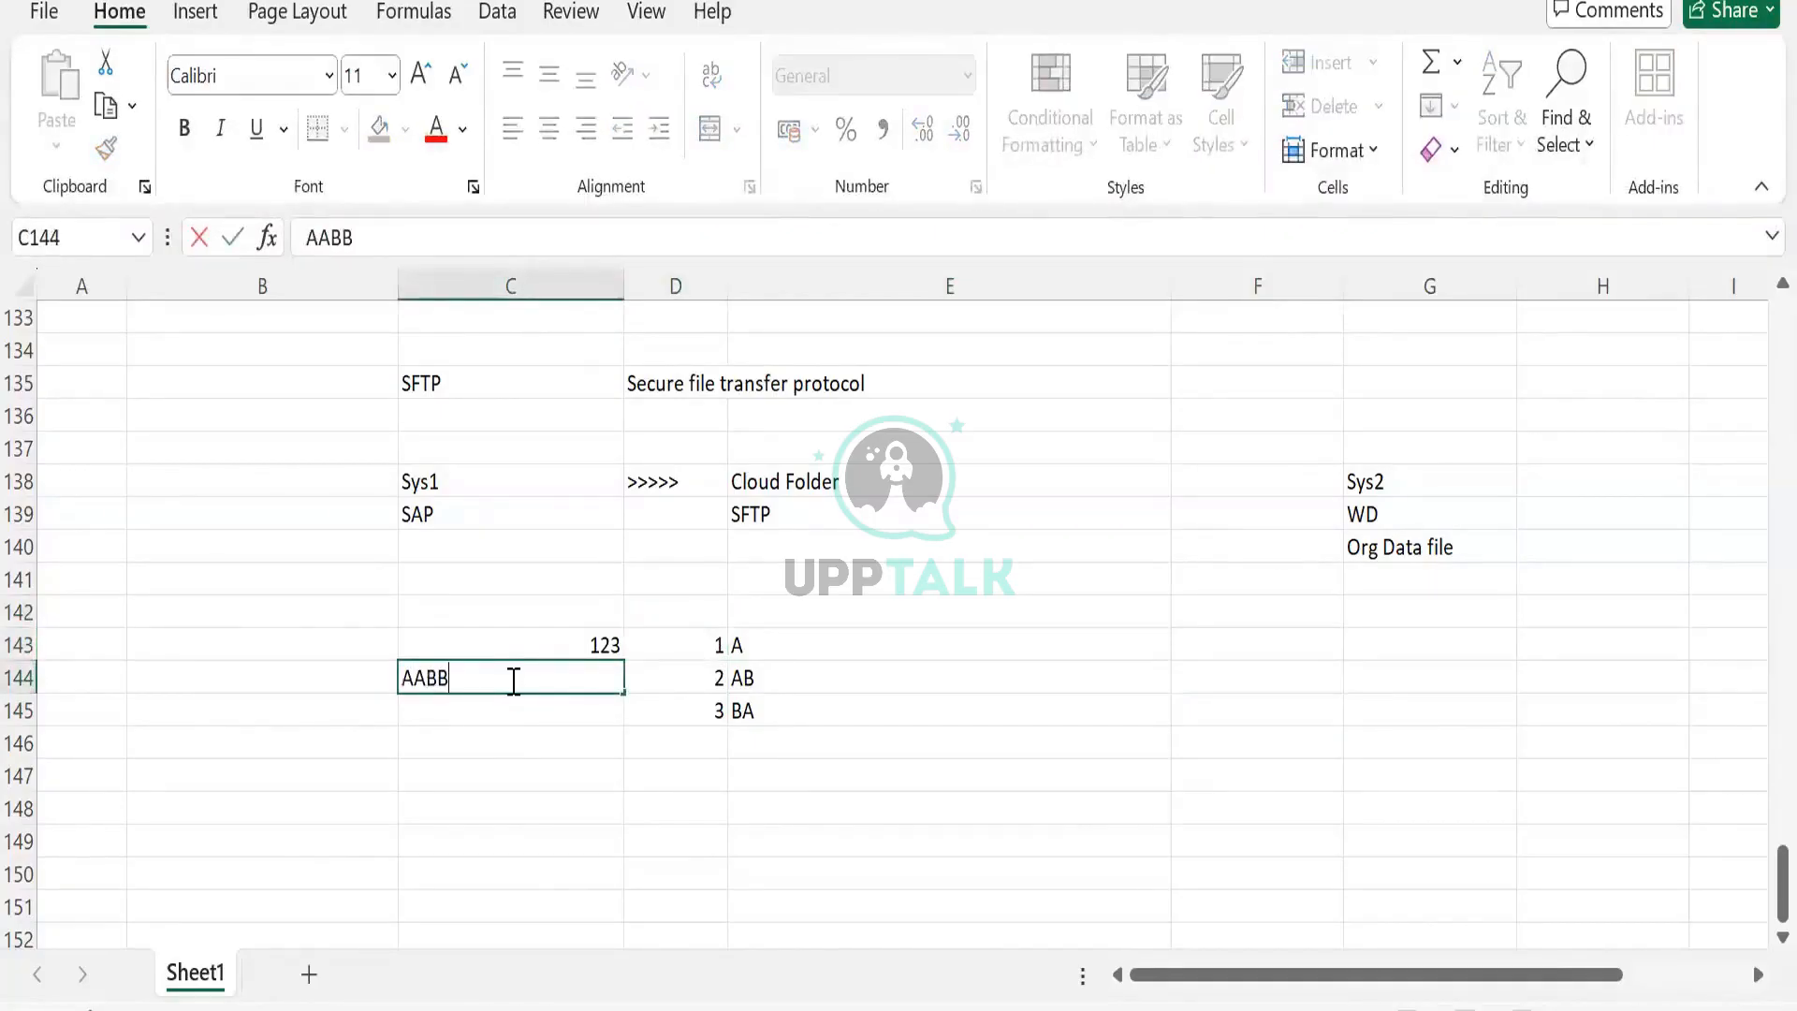
text(A)
Highlight parts of AABBA, then select the numbered list and cells D143 and D144.
drag(400, 676, 413, 676)
drag(458, 676, 437, 677)
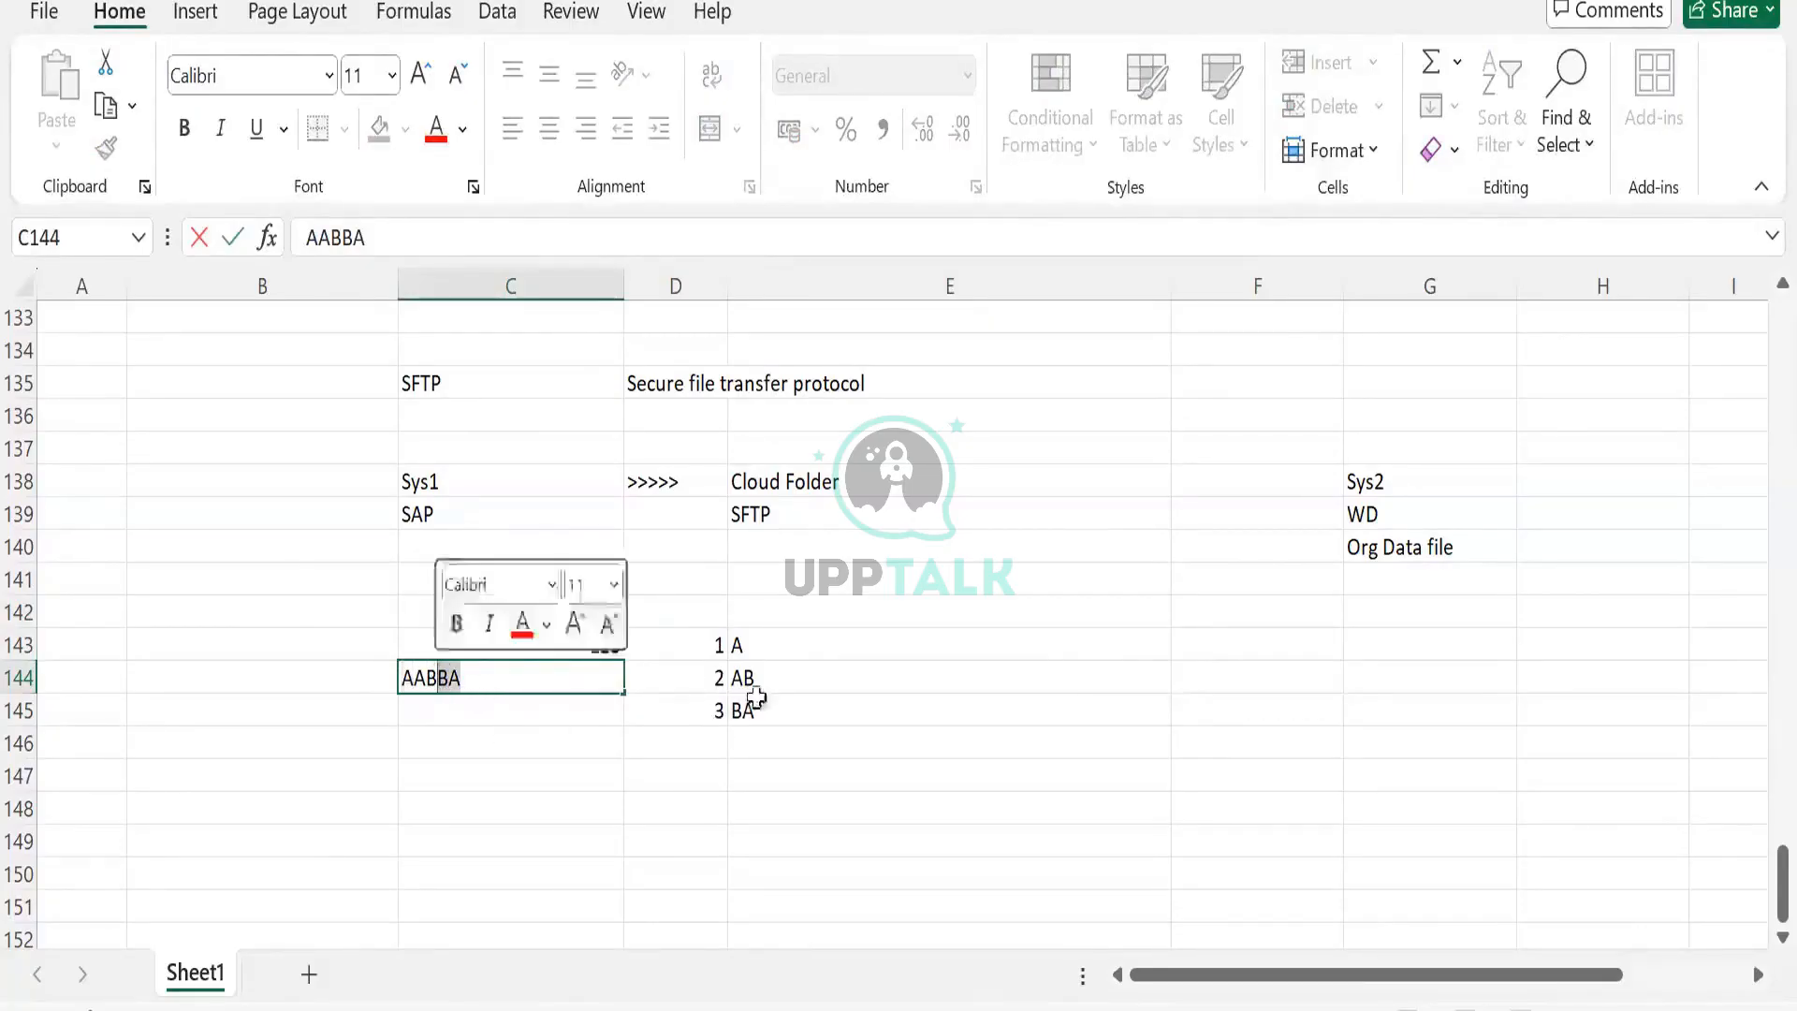
drag(690, 646, 775, 708)
click(710, 642)
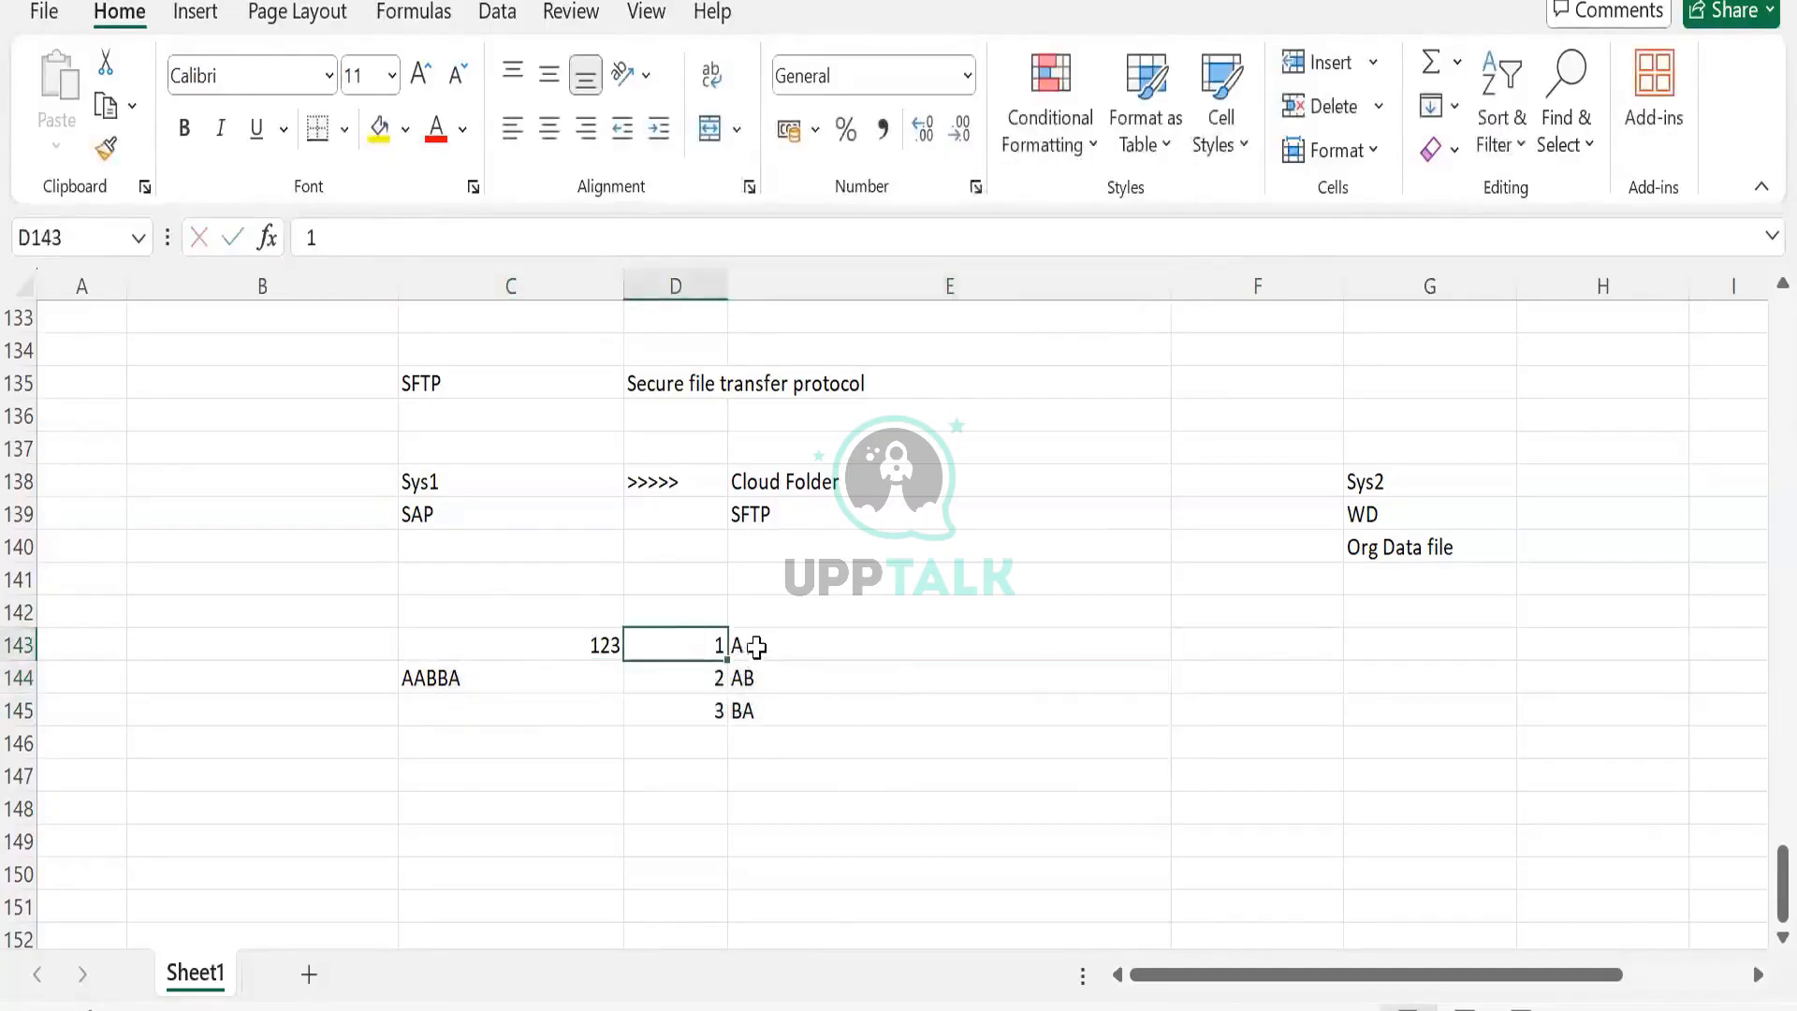
click(696, 684)
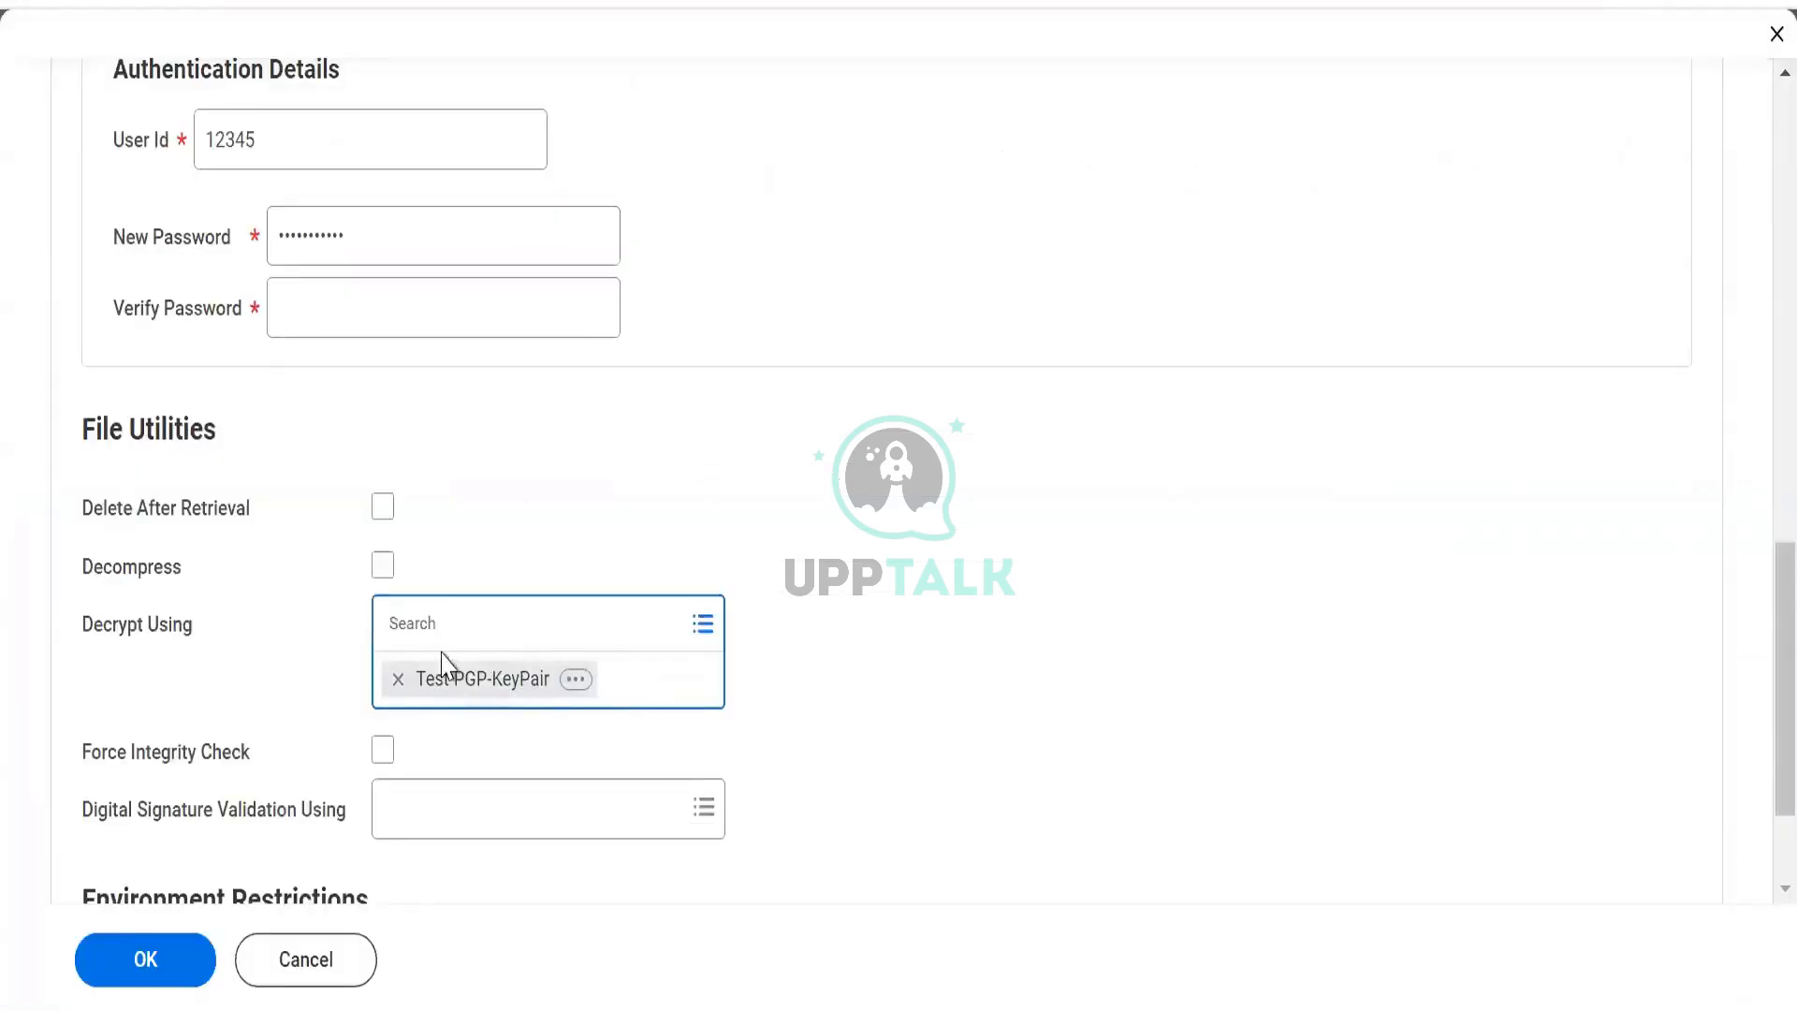
Confirm Test PGP-KeyPair remains the decryption key and open the Restricted To list.
click(439, 629)
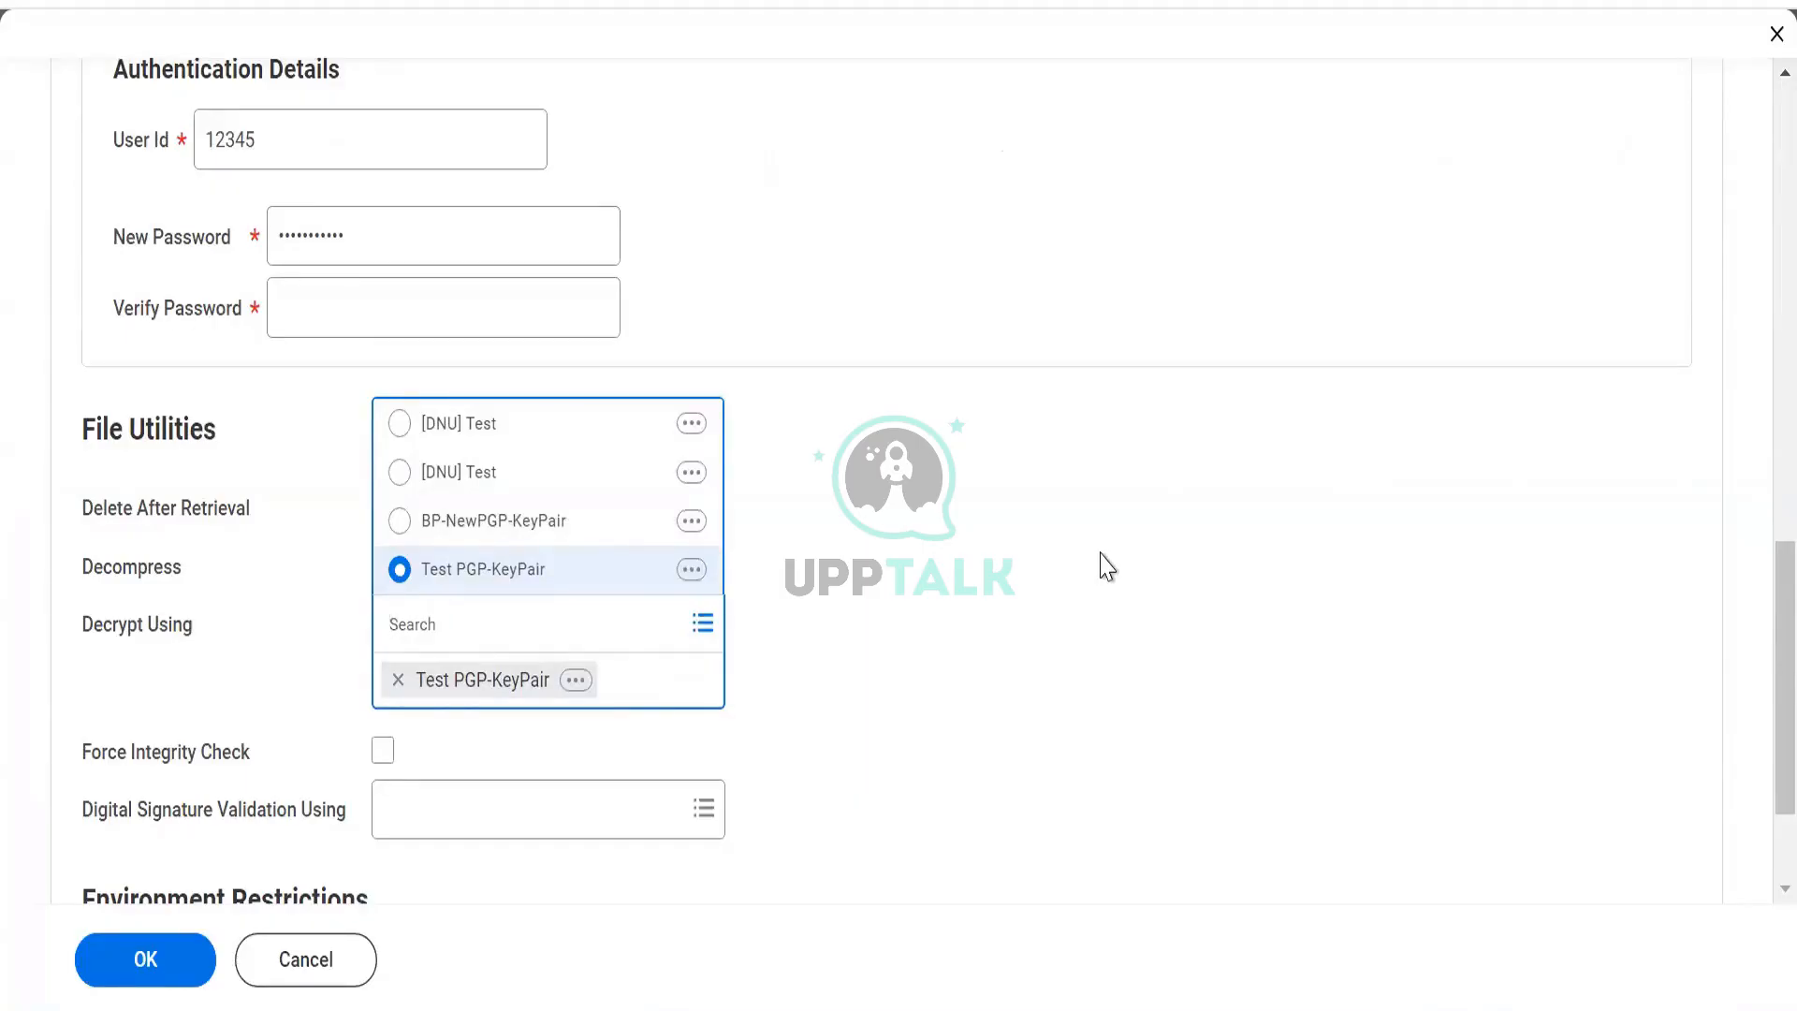
scroll(1018, 482, down, 2)
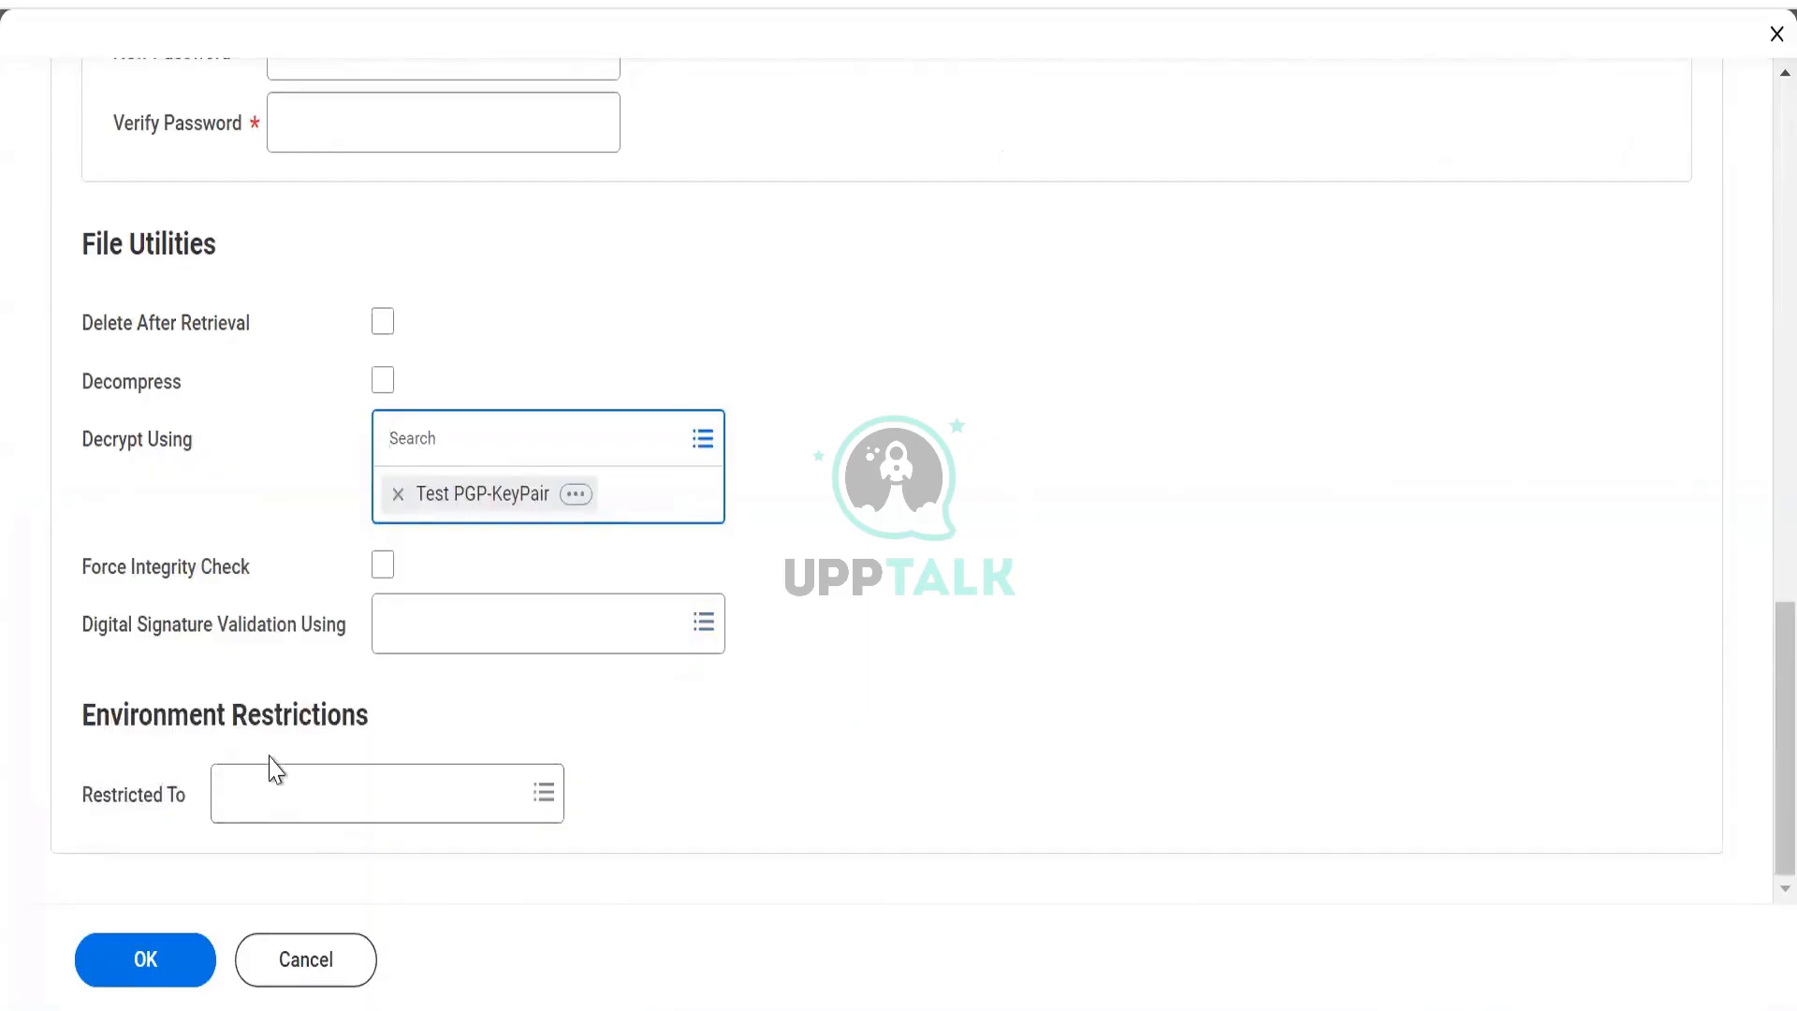
click(256, 809)
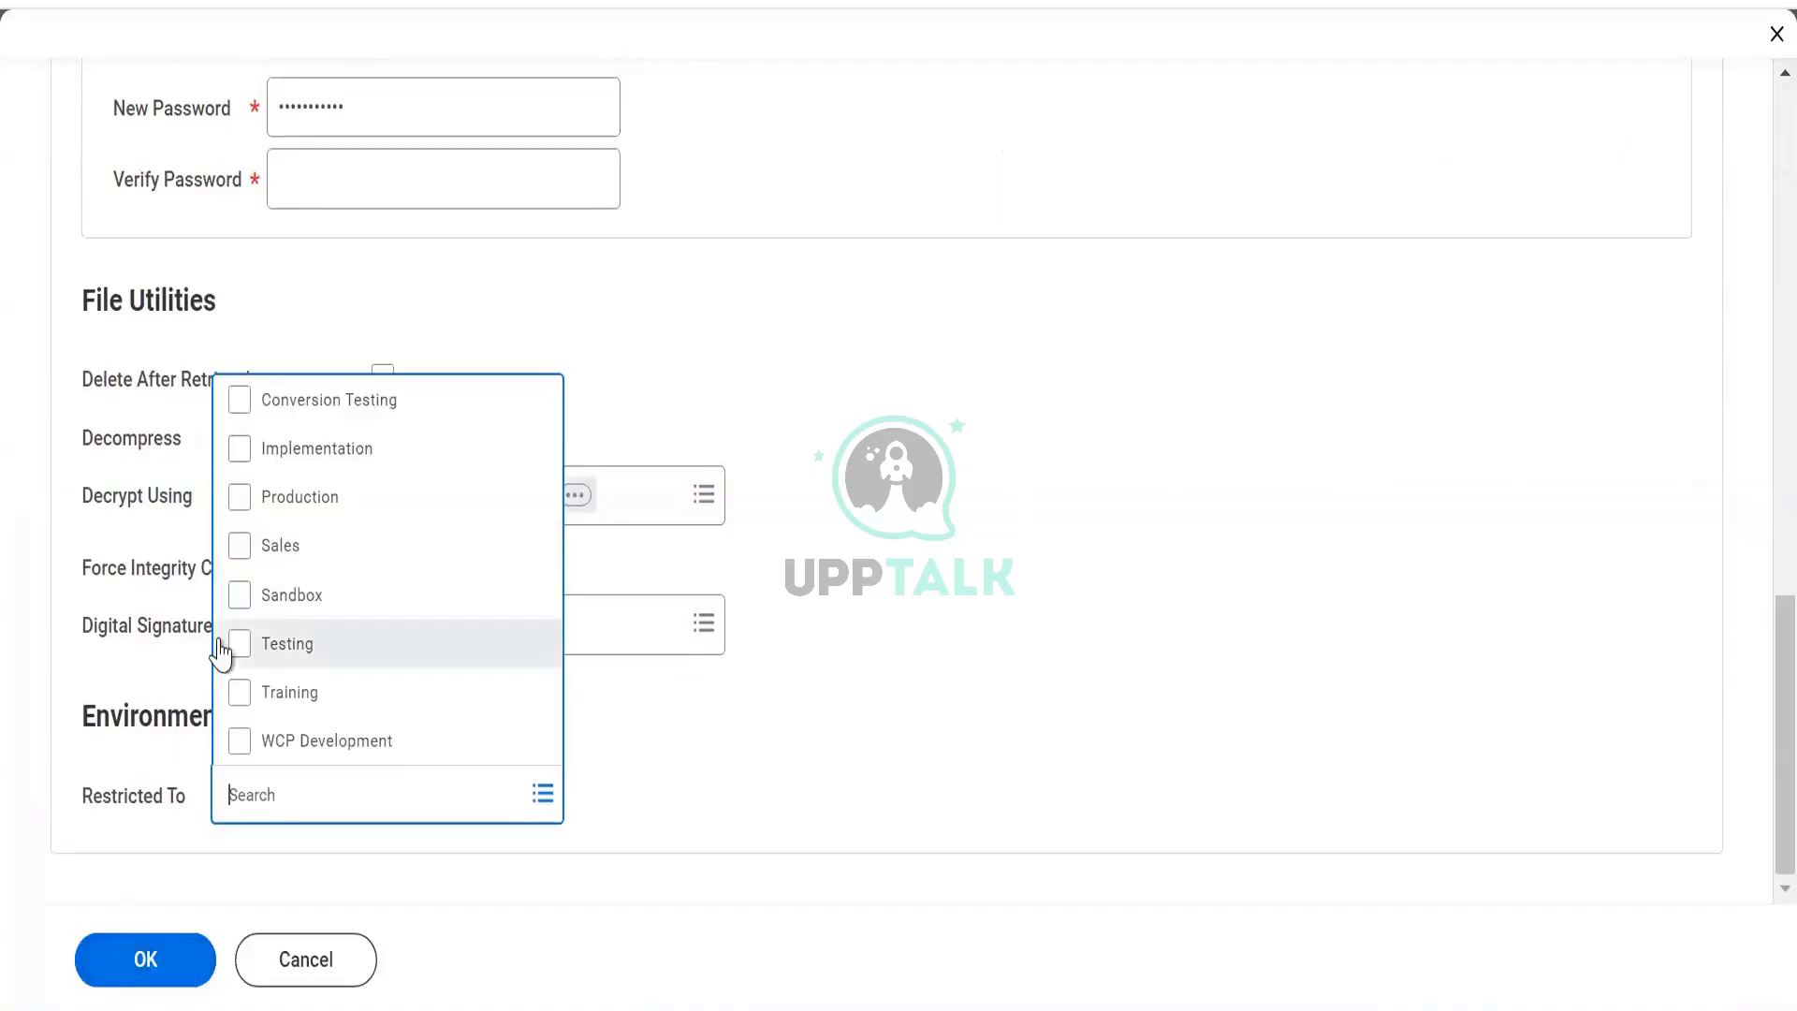
Restrict the connection to Sandbox and retype the new password.
click(240, 597)
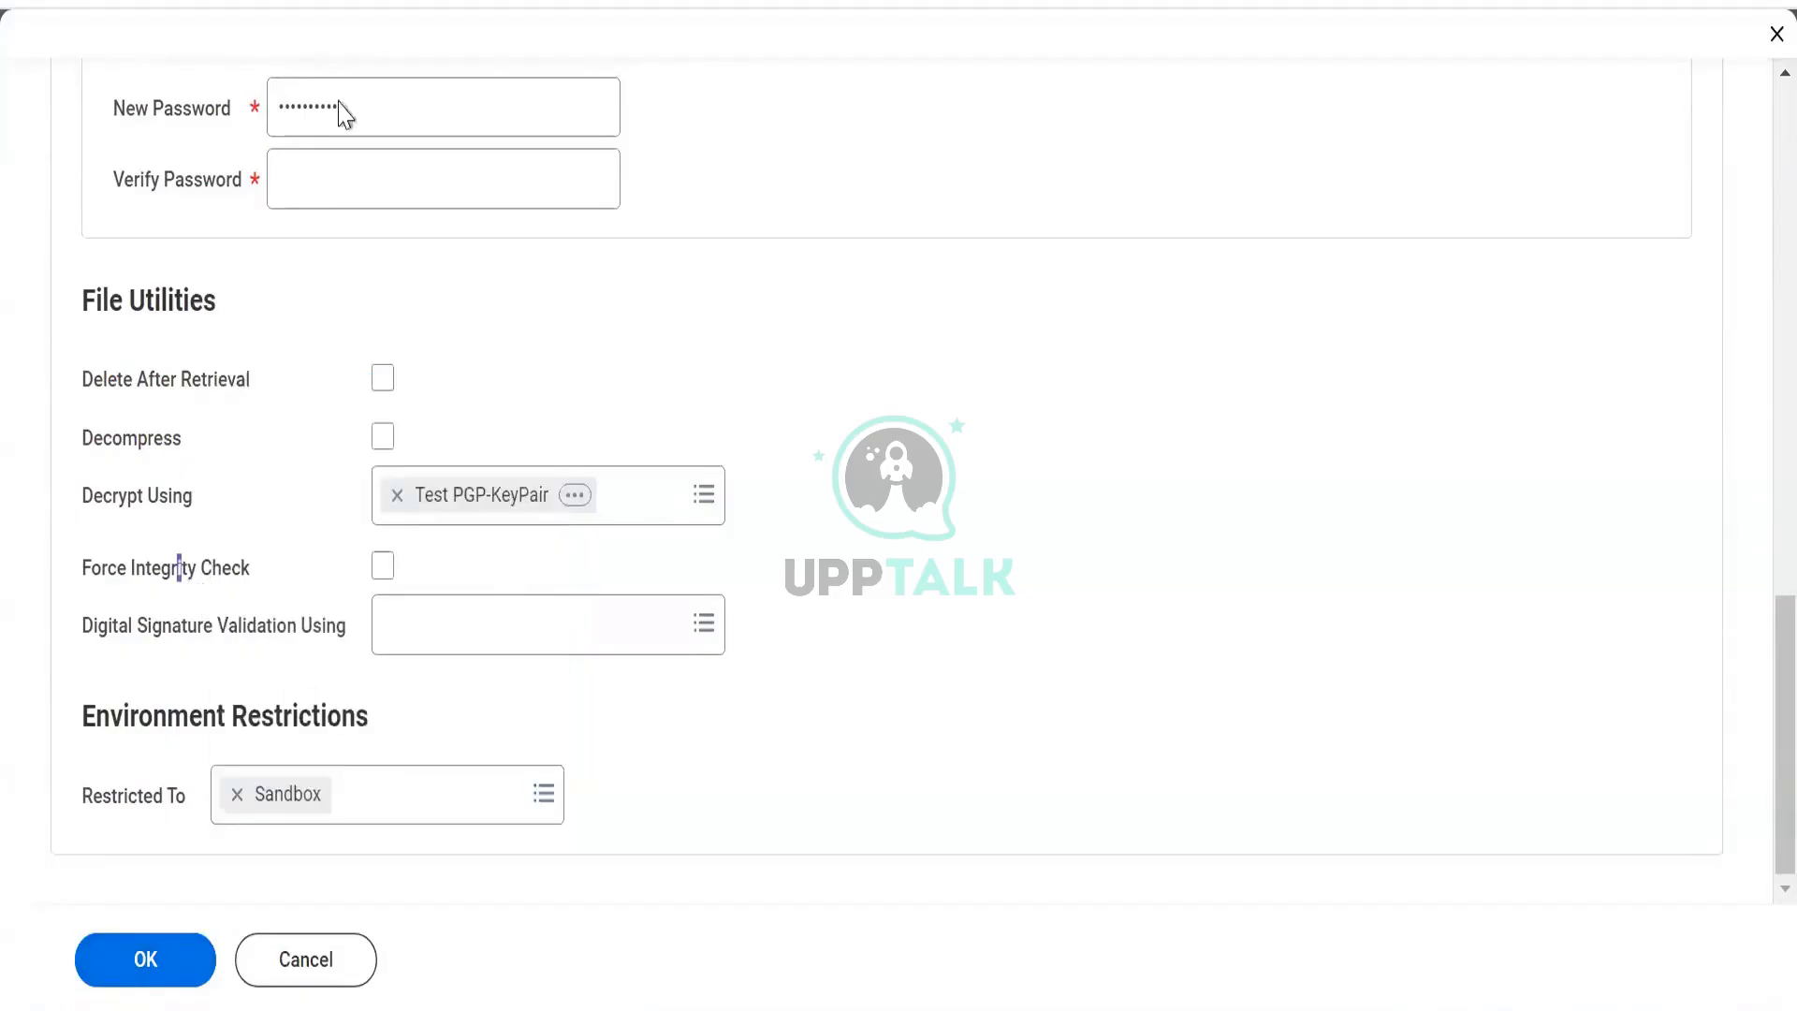
click(179, 570)
drag(381, 125, 265, 132)
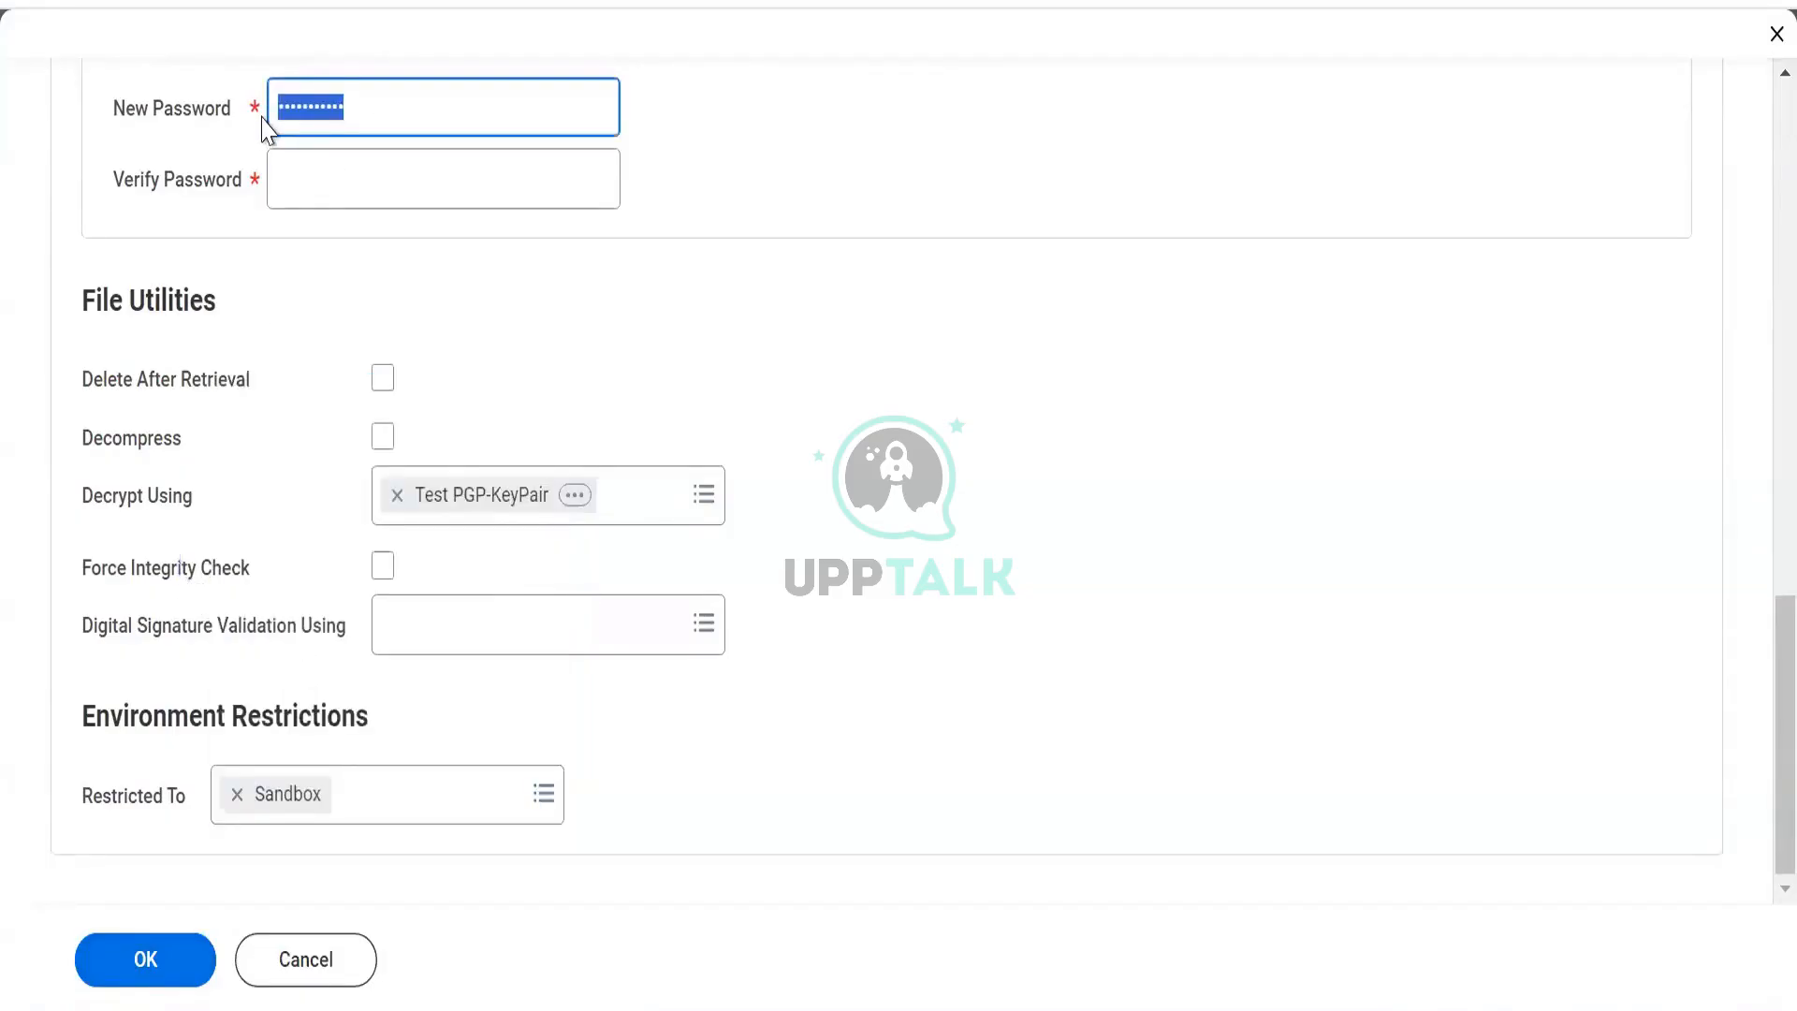
text(***)
scroll(389, 435, up, 7)
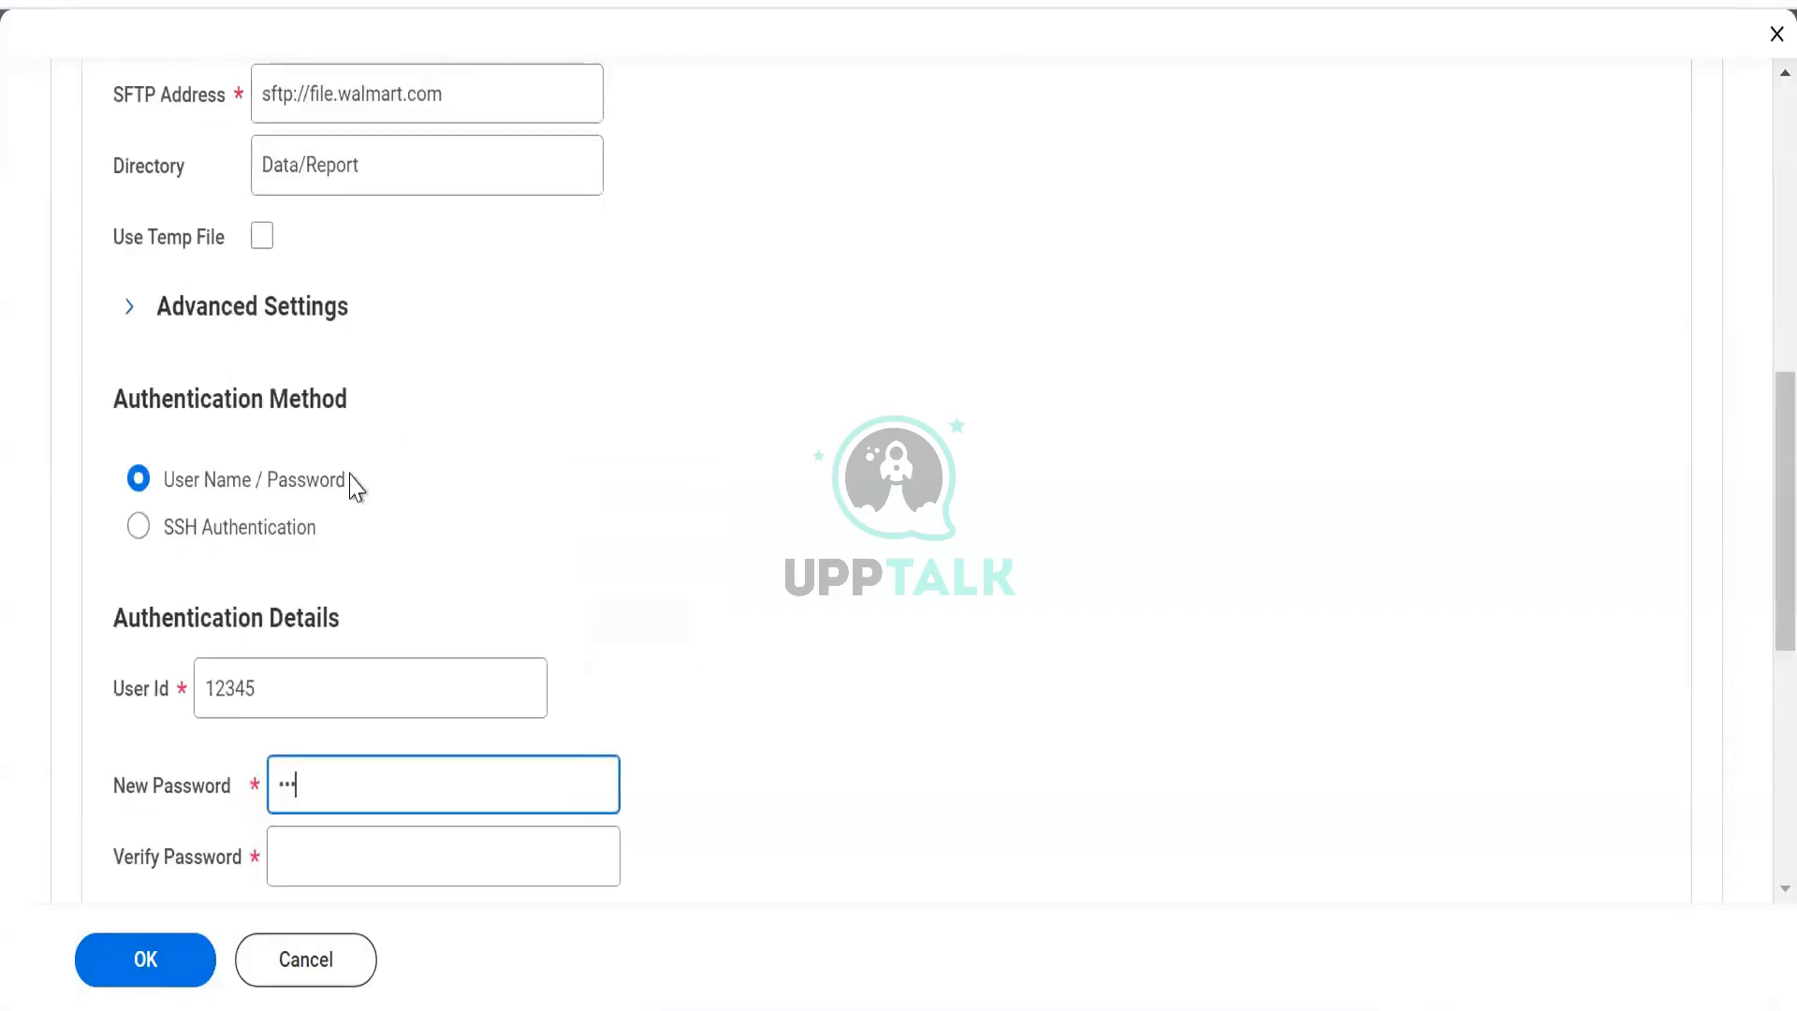
scroll(352, 482, up, 8)
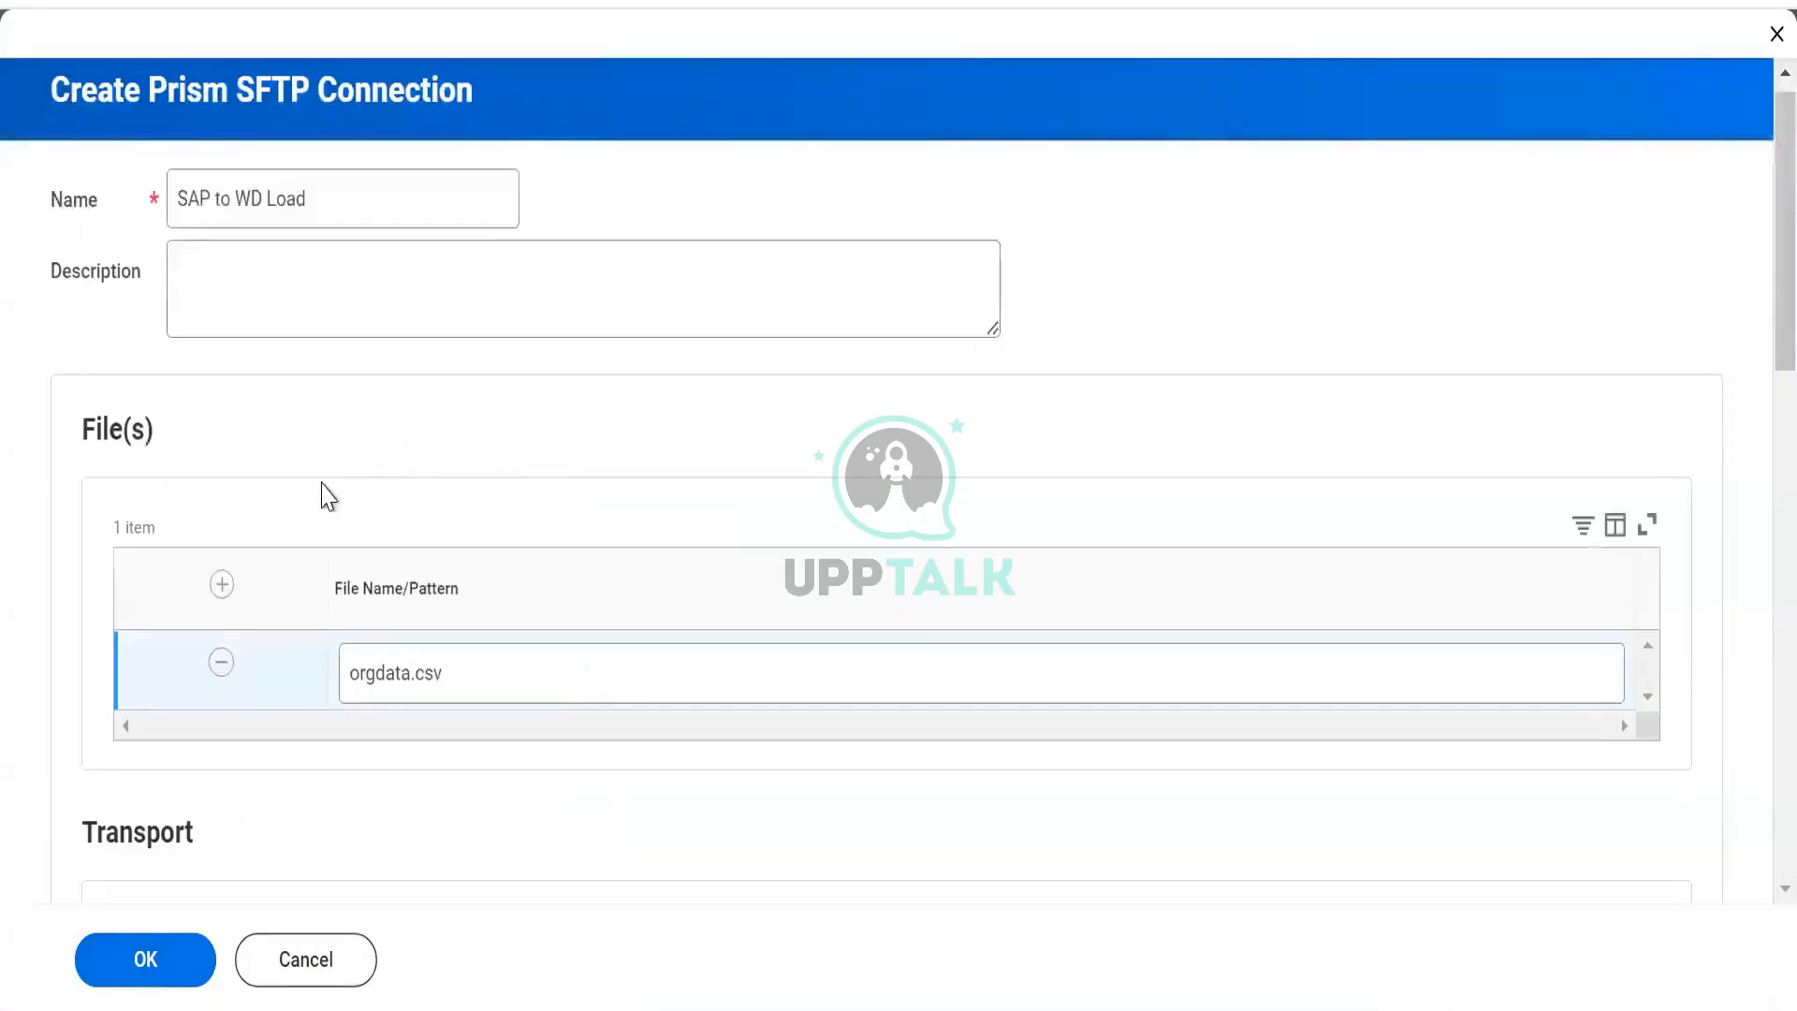
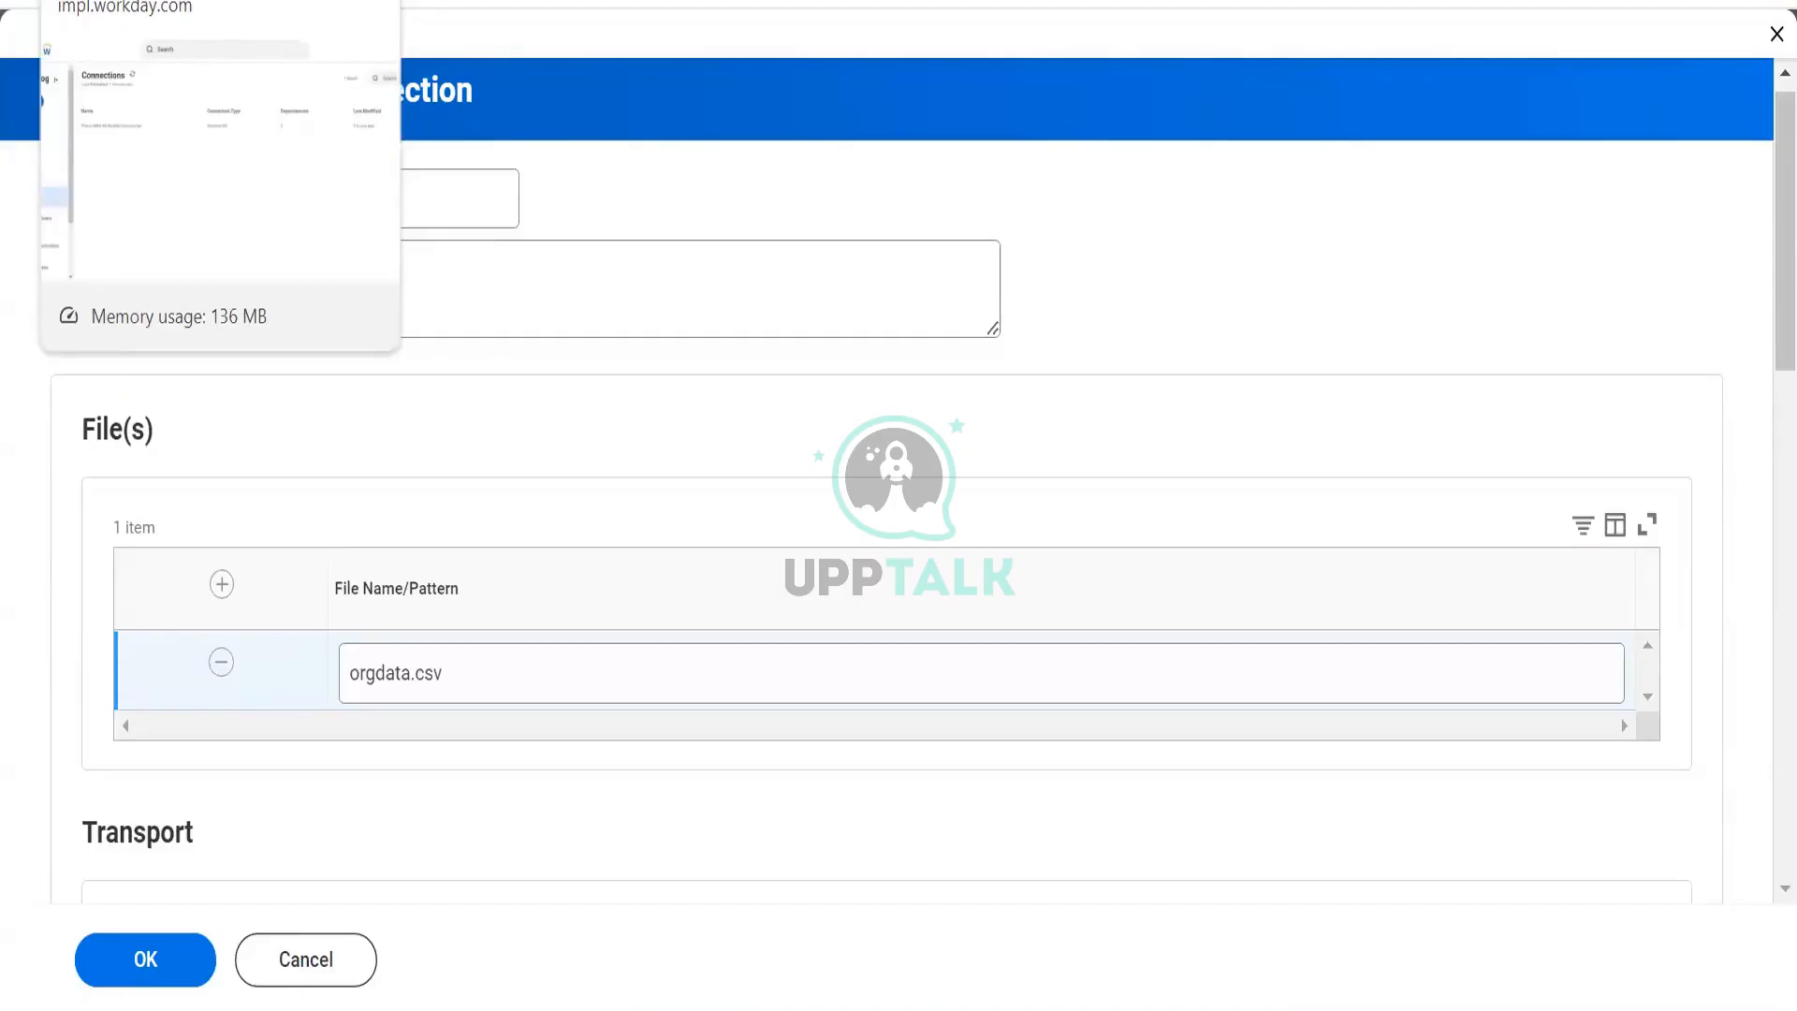
Review the SFTP connection form, then switch to the Data Change Tasks list for DV Worker Data.
scroll(617, 351, down, 3)
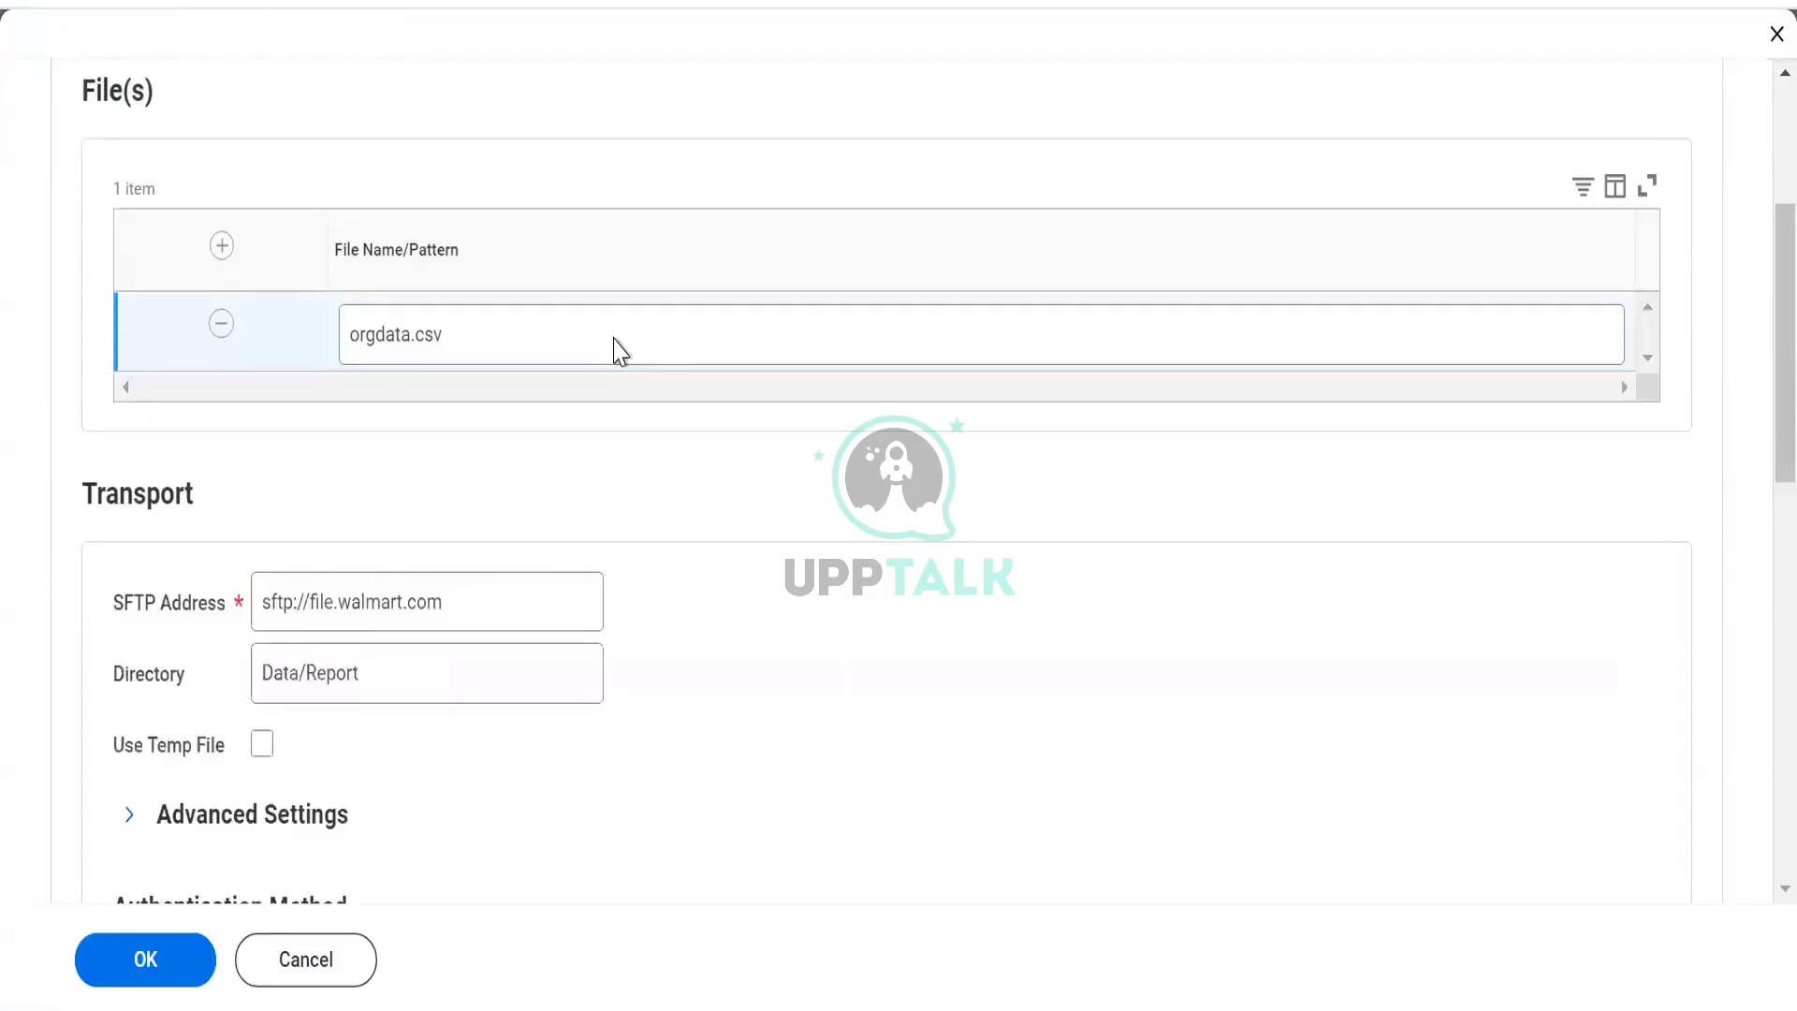
scroll(618, 351, down, 3)
scroll(616, 350, up, 6)
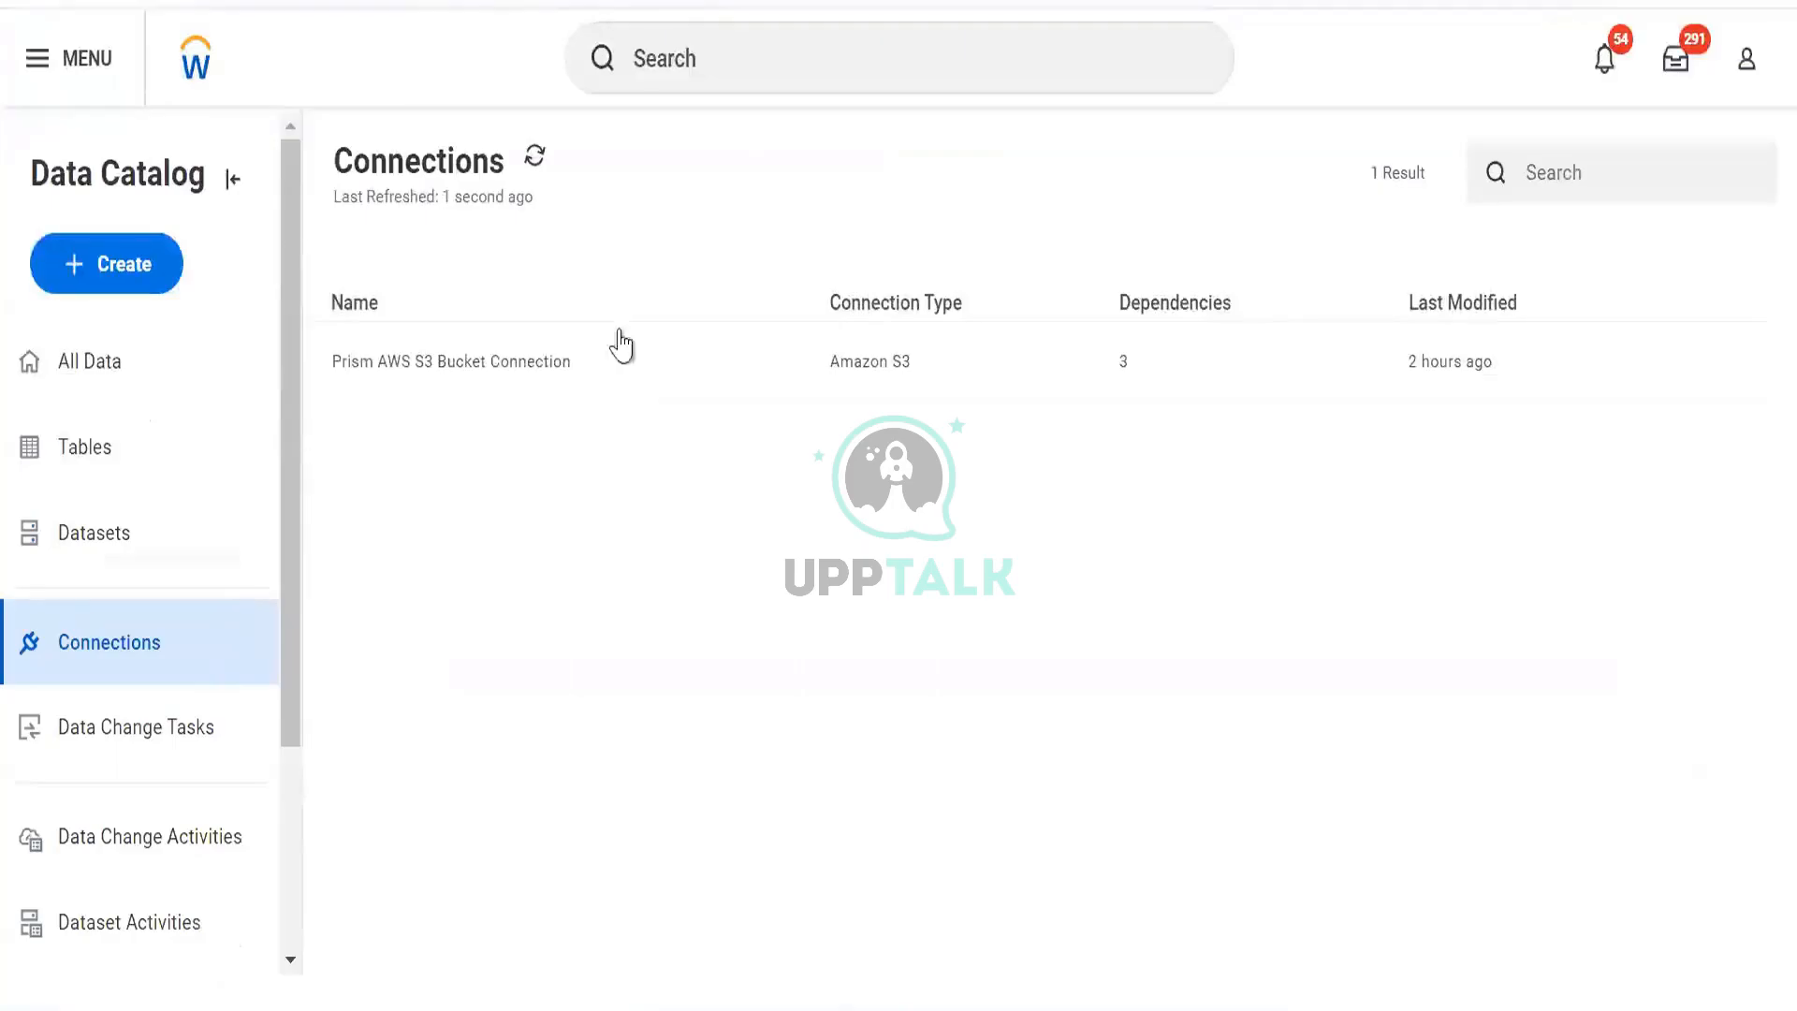
click(121, 713)
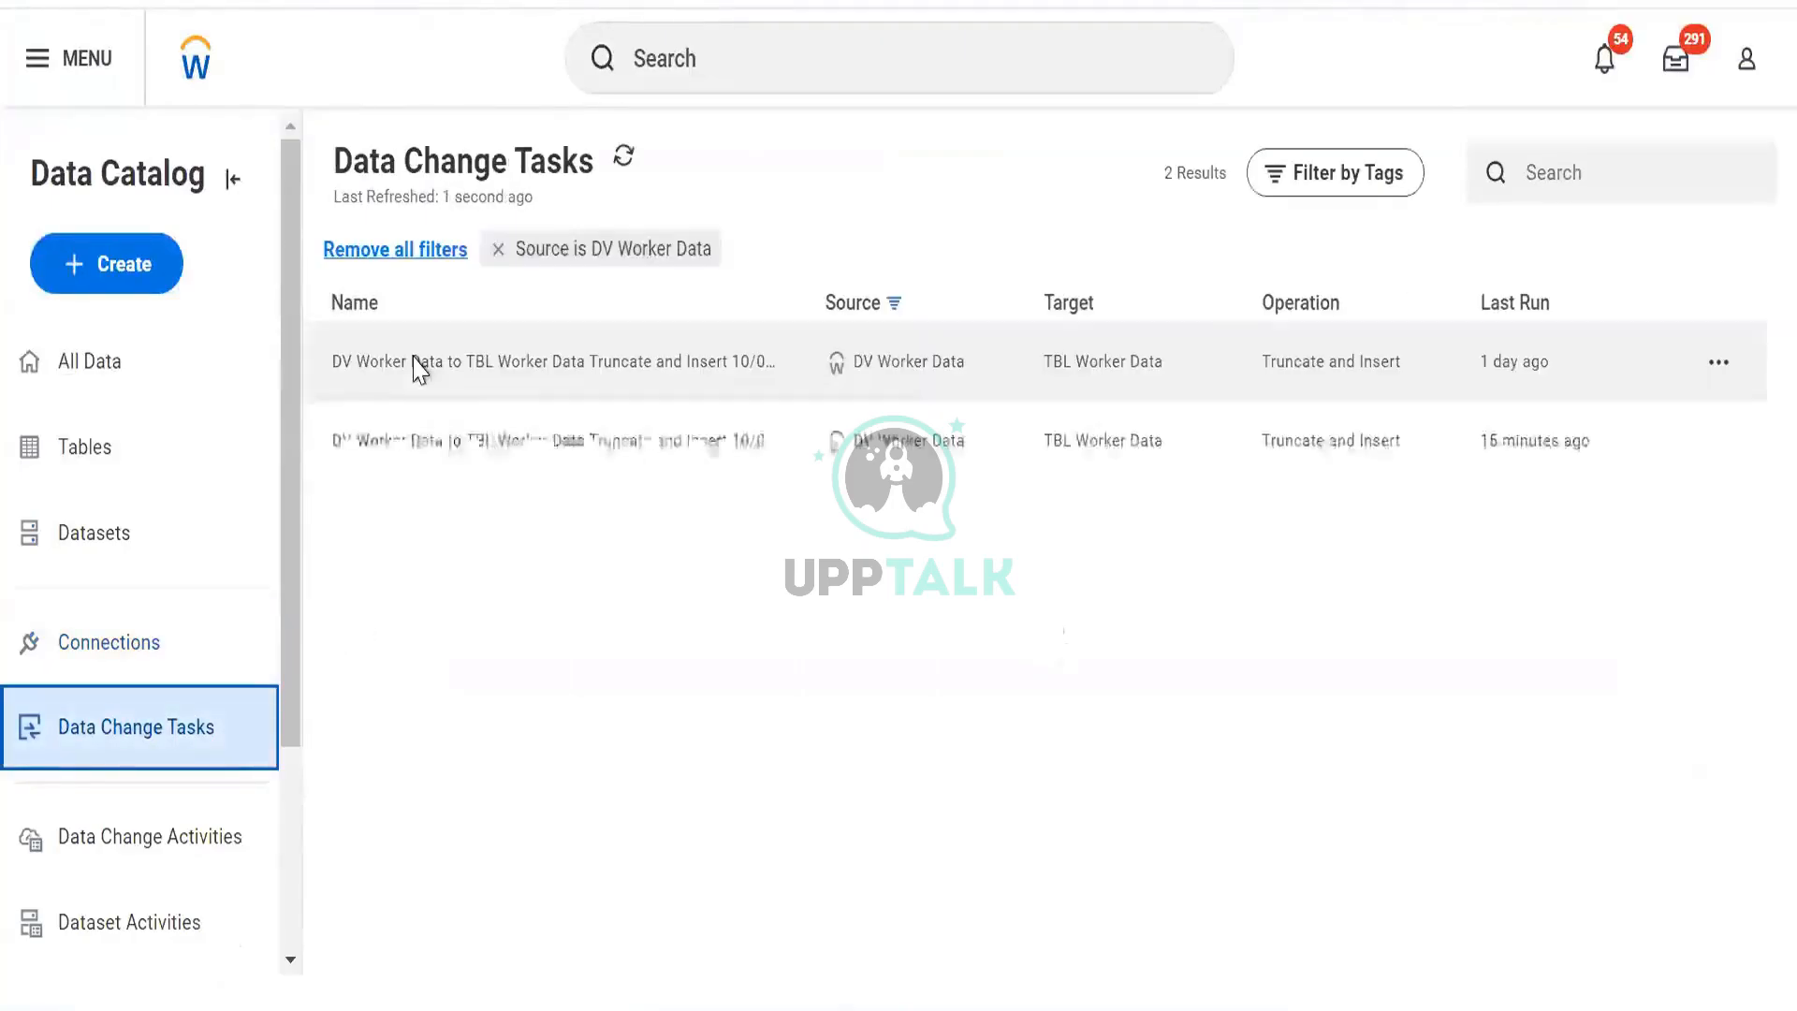
Inspect the first DV Worker Data task's details, then close the details panel.
click(1055, 355)
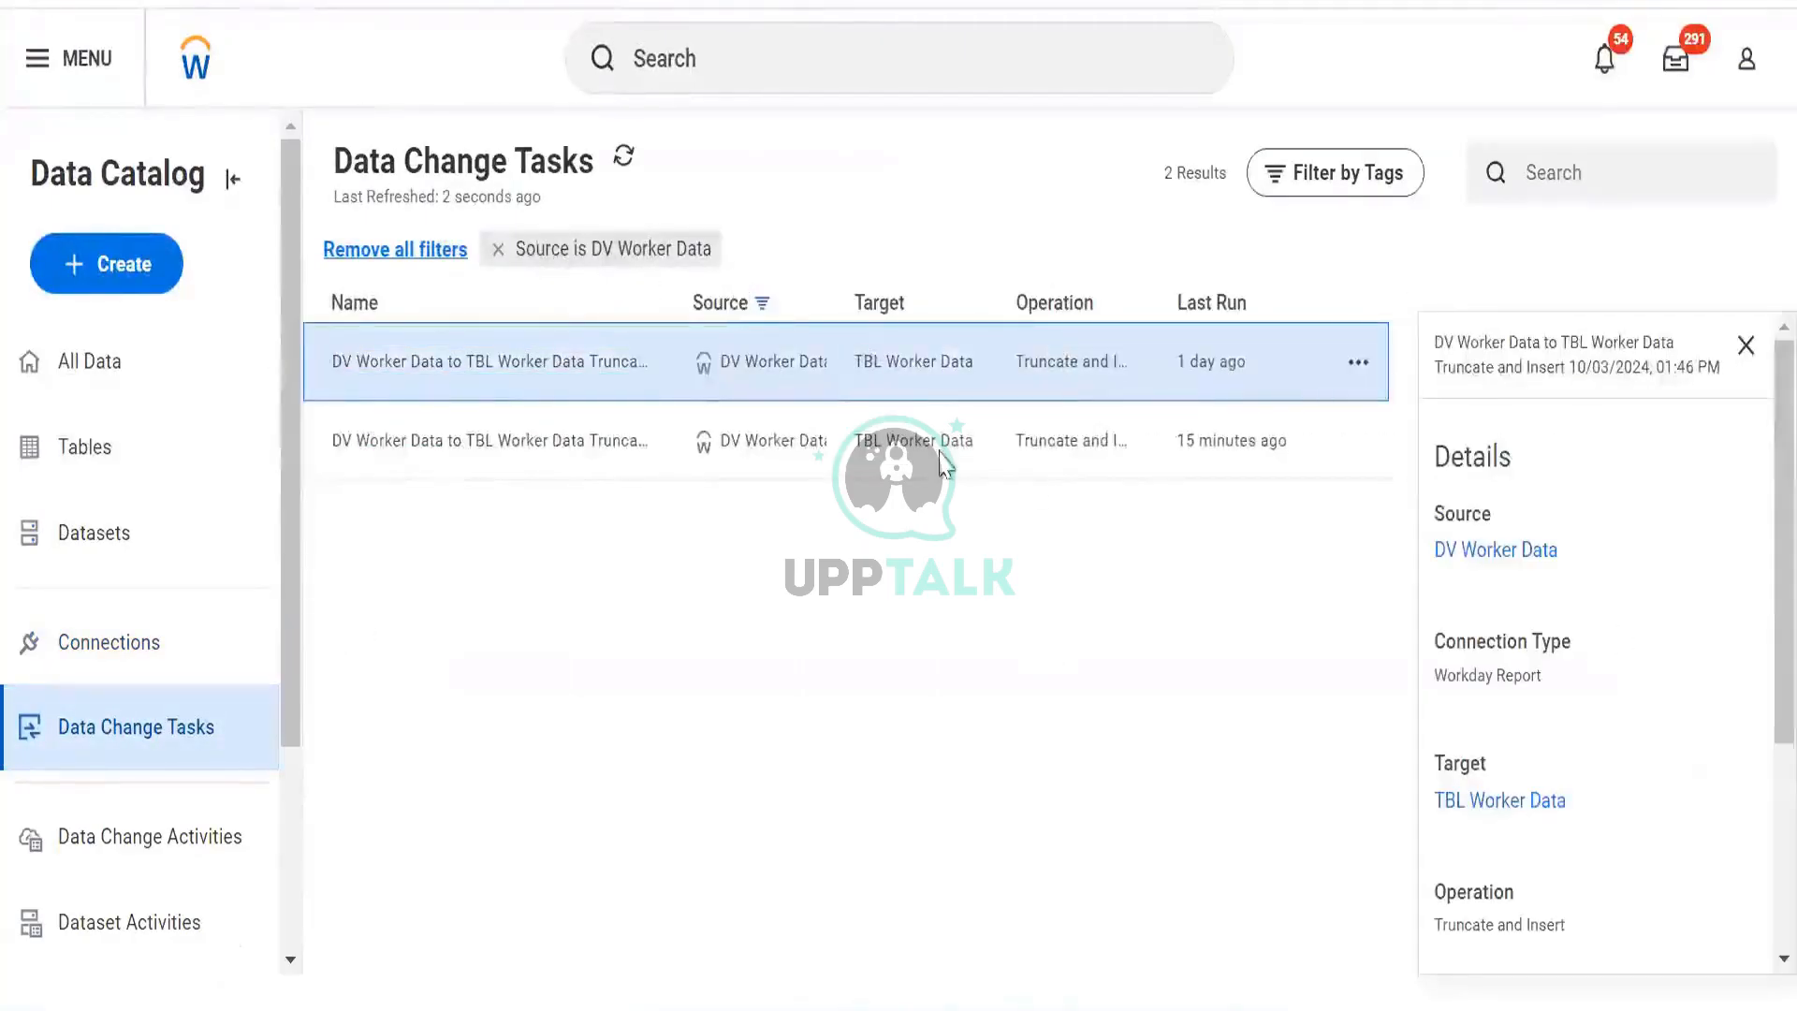
click(1746, 345)
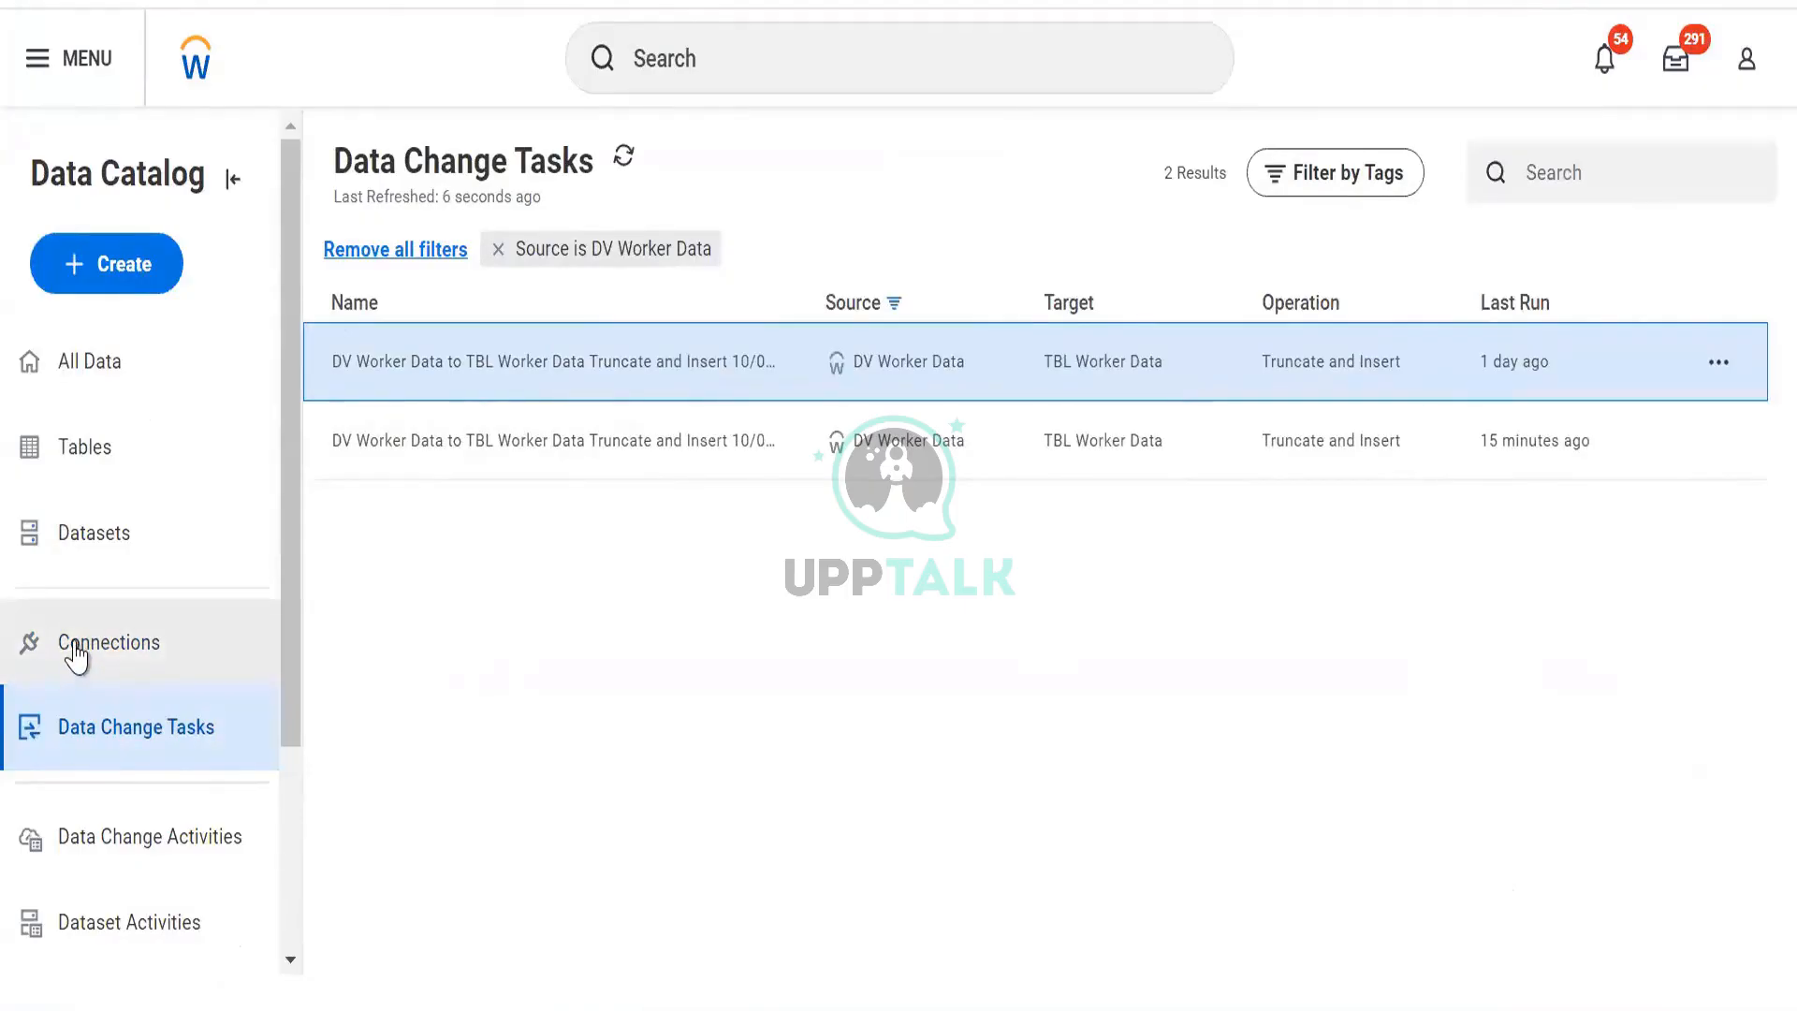
Browse the S3 and Salesforce connection types, cancel, and start a new data change task instead.
click(134, 268)
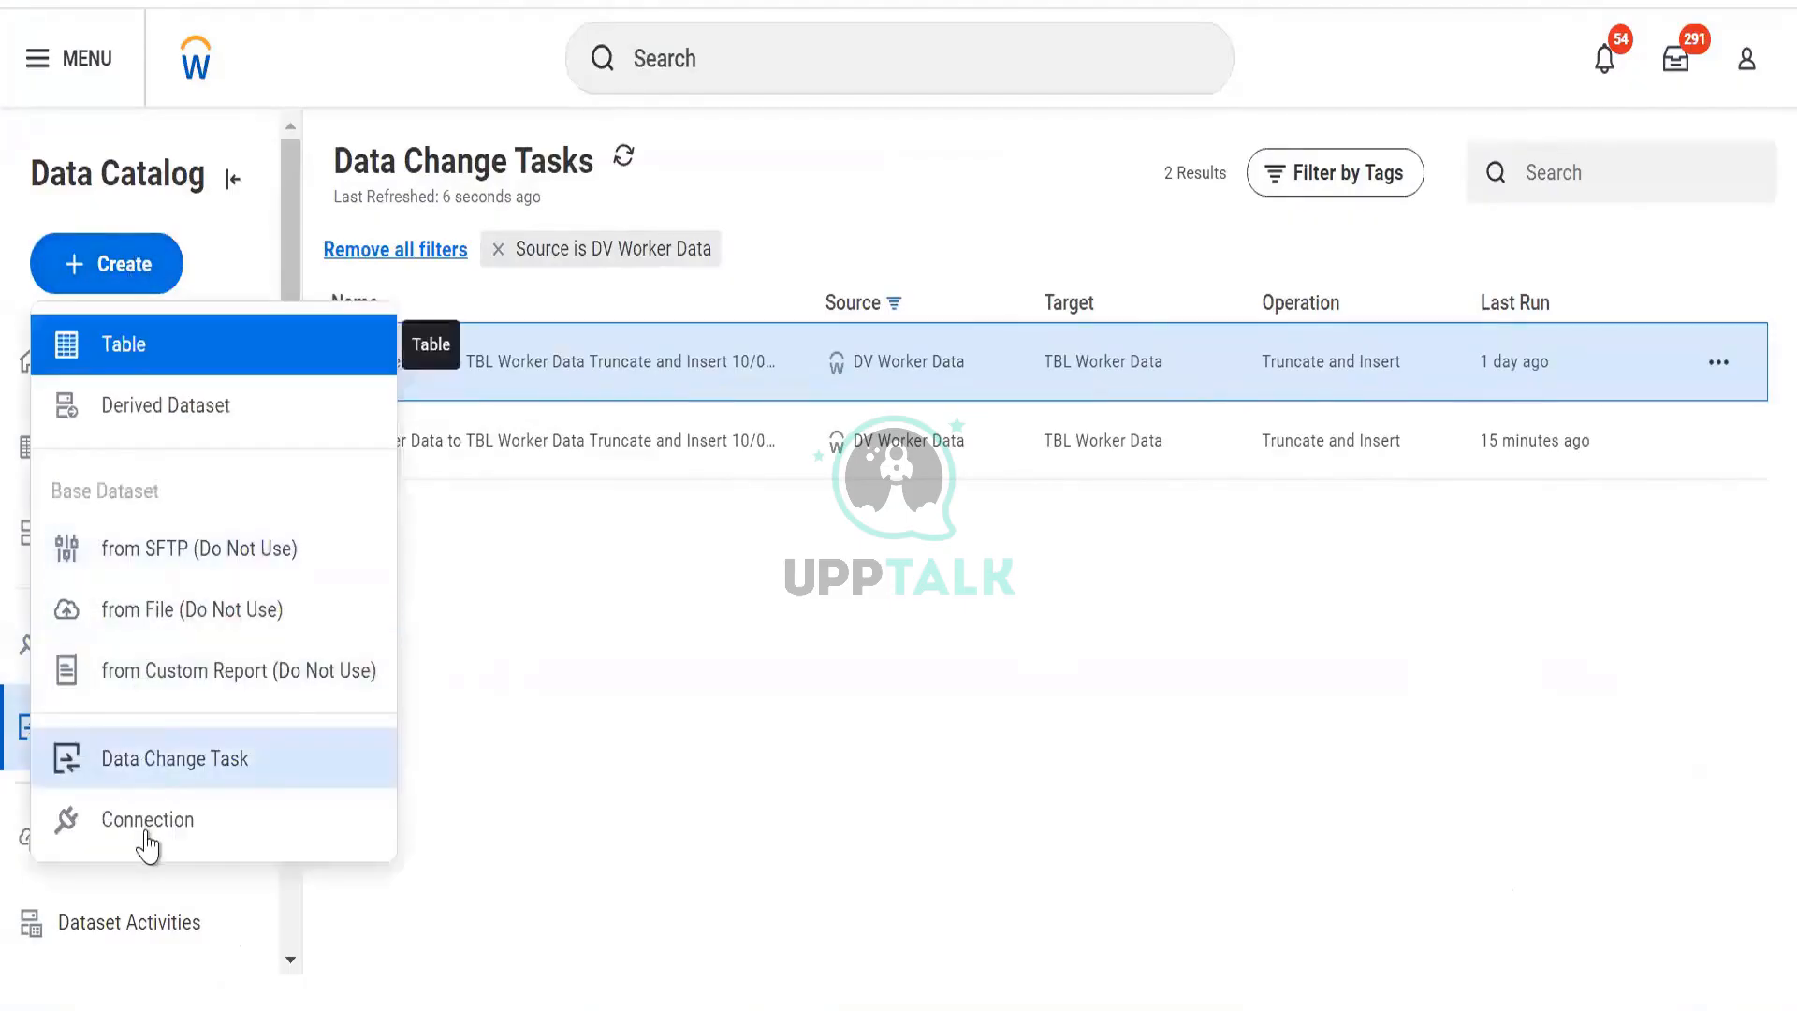
click(148, 824)
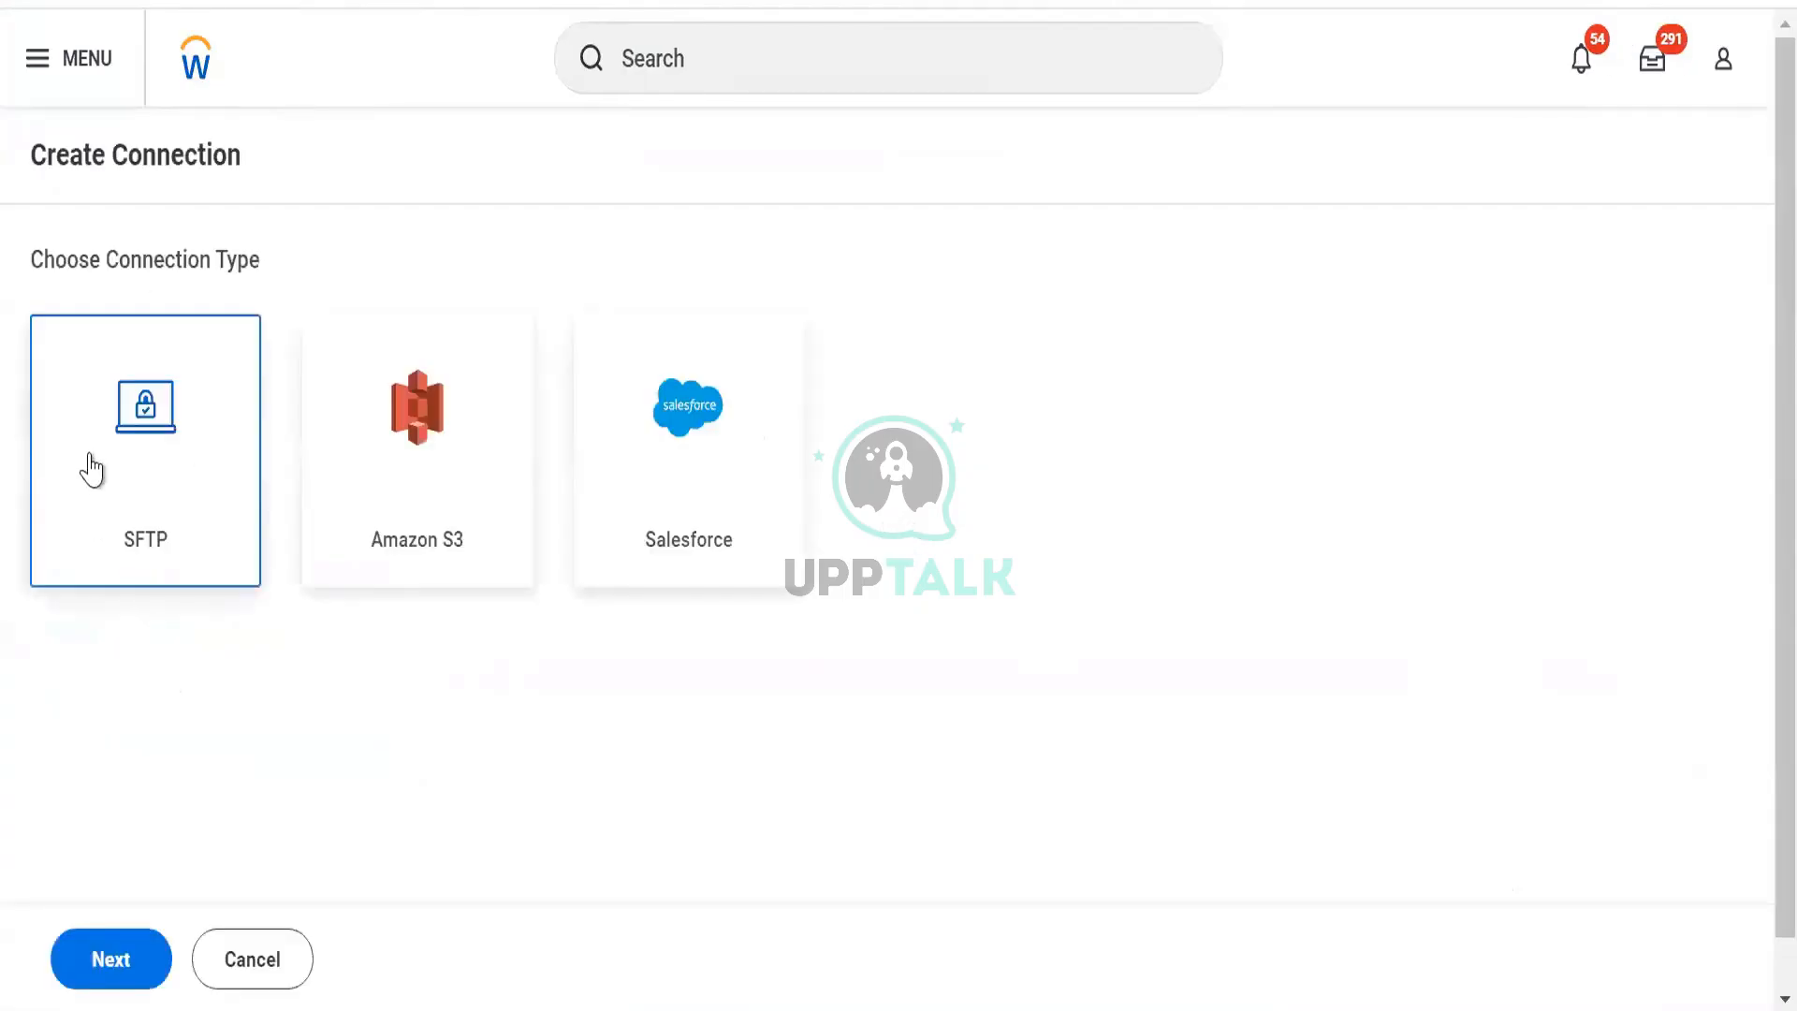
click(369, 505)
click(654, 508)
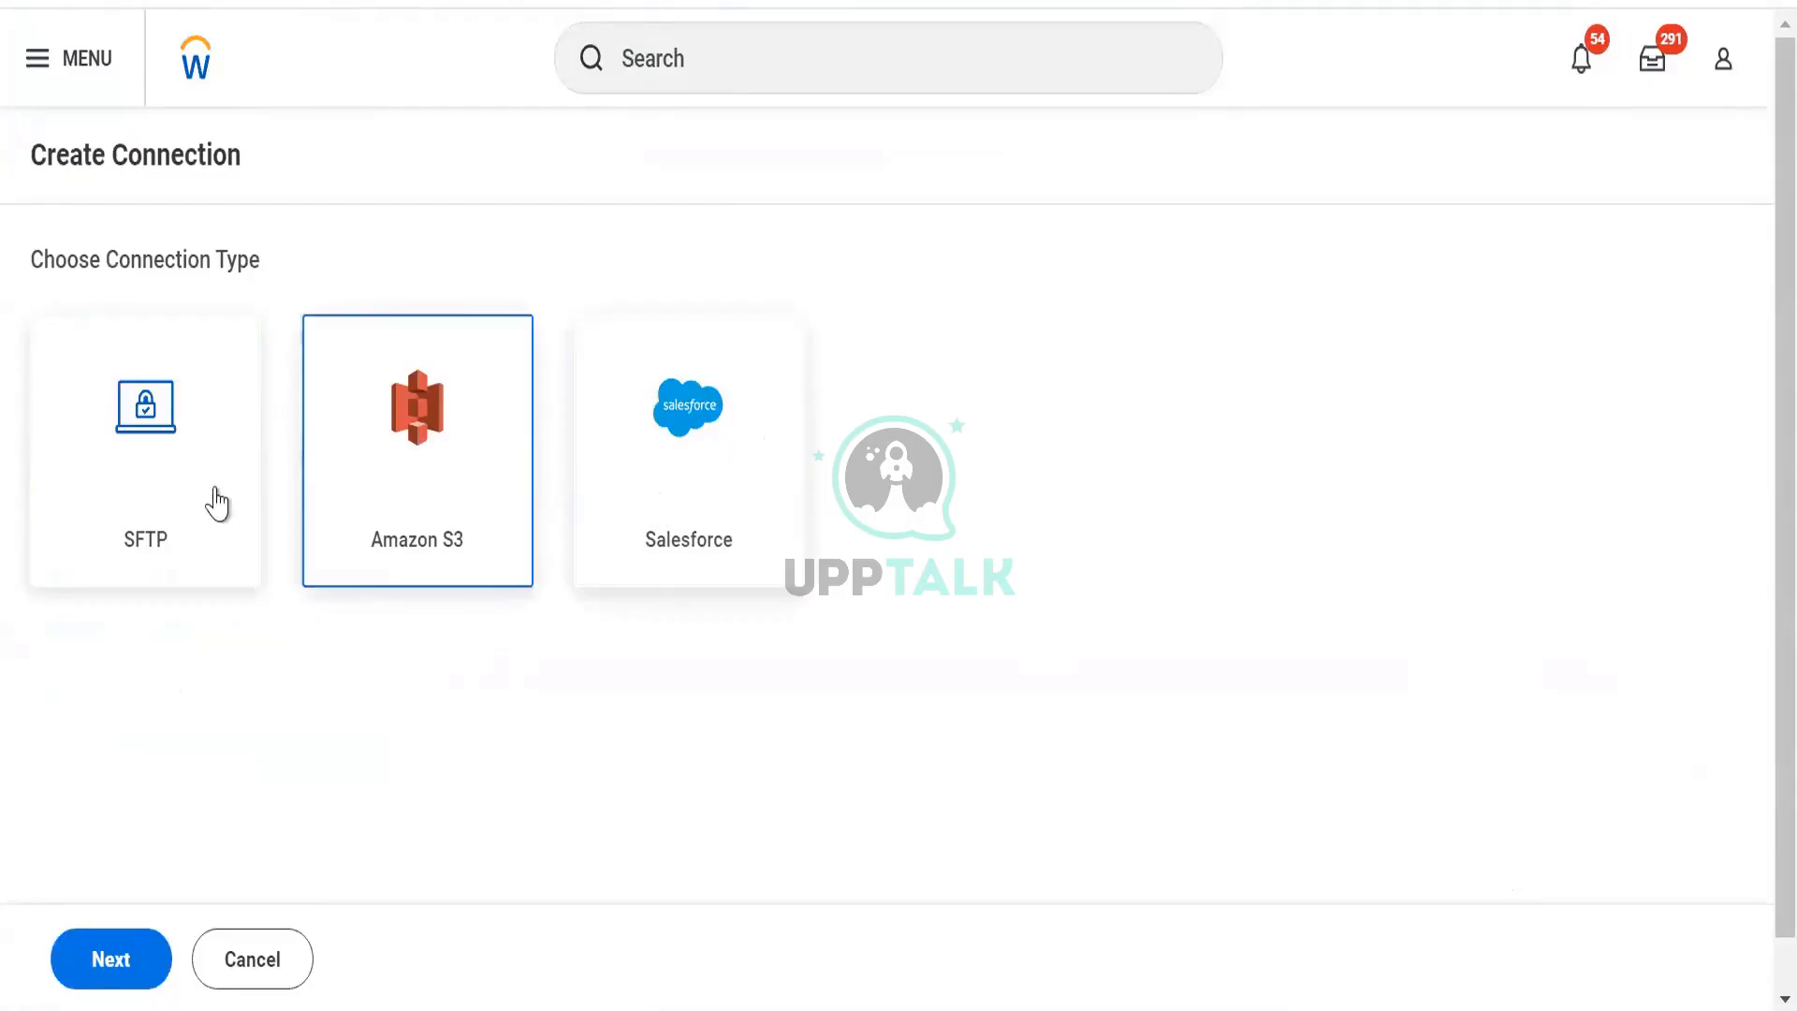
click(279, 961)
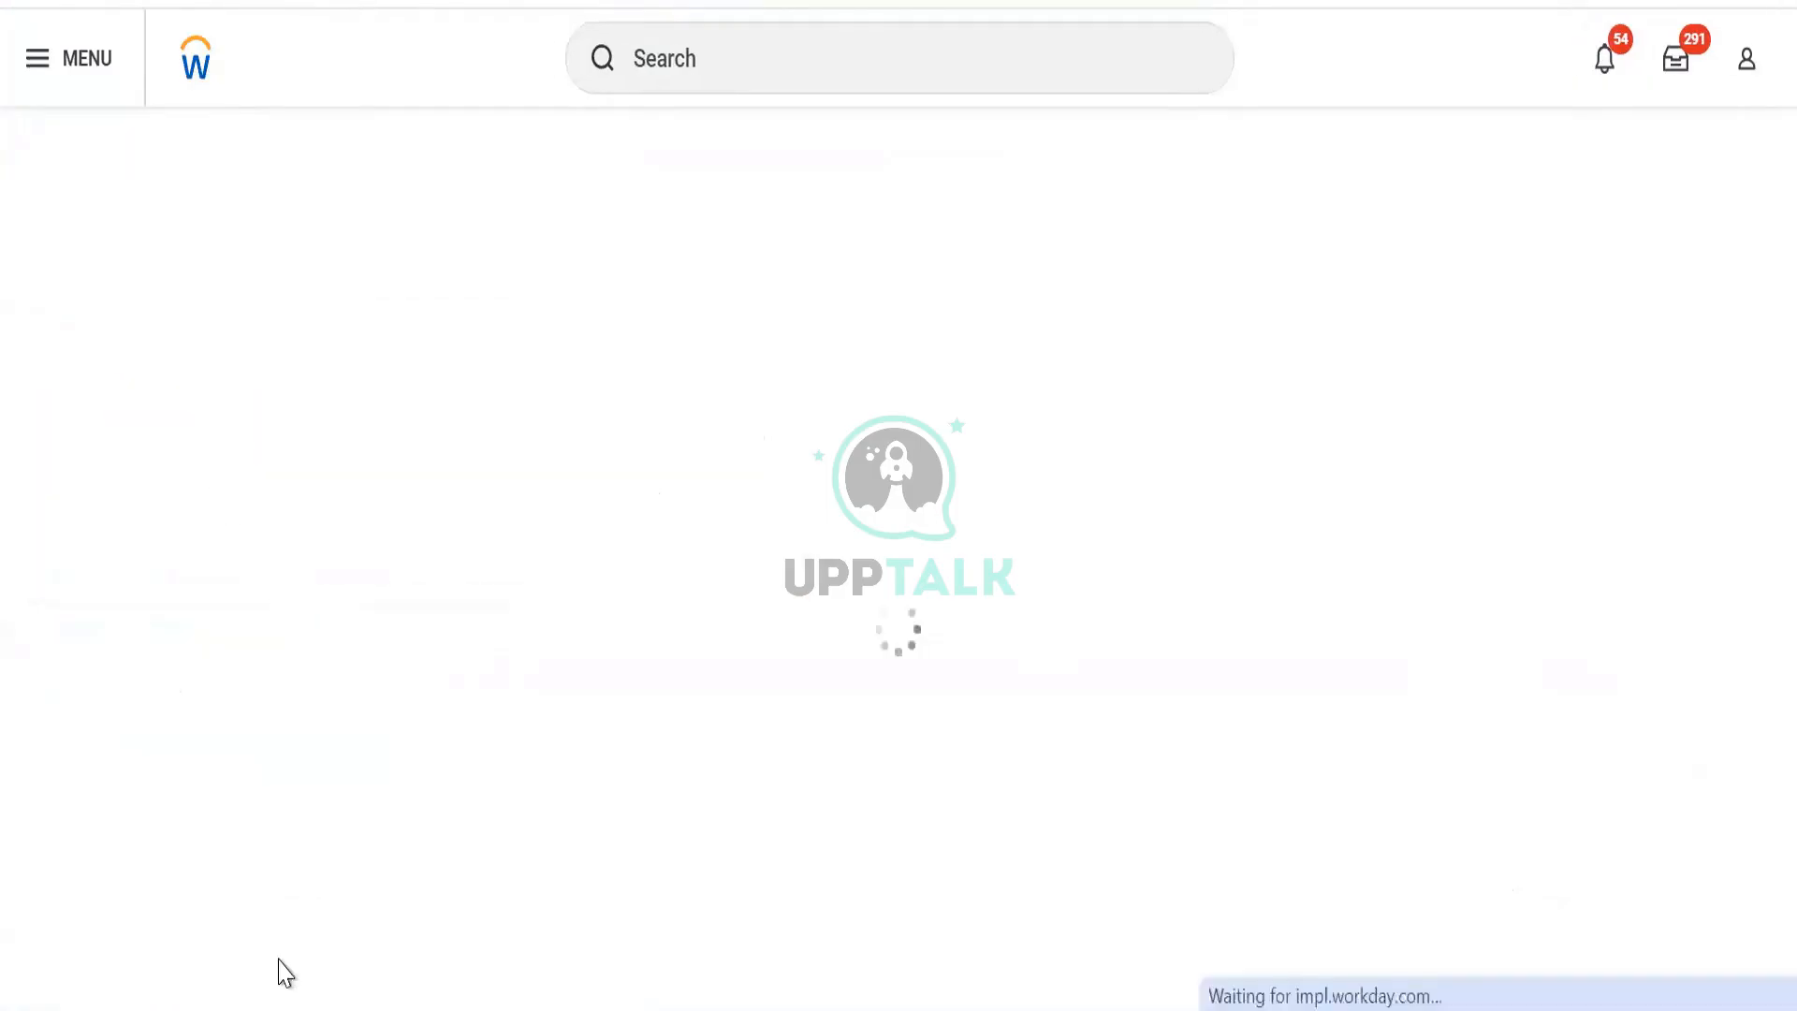
click(89, 281)
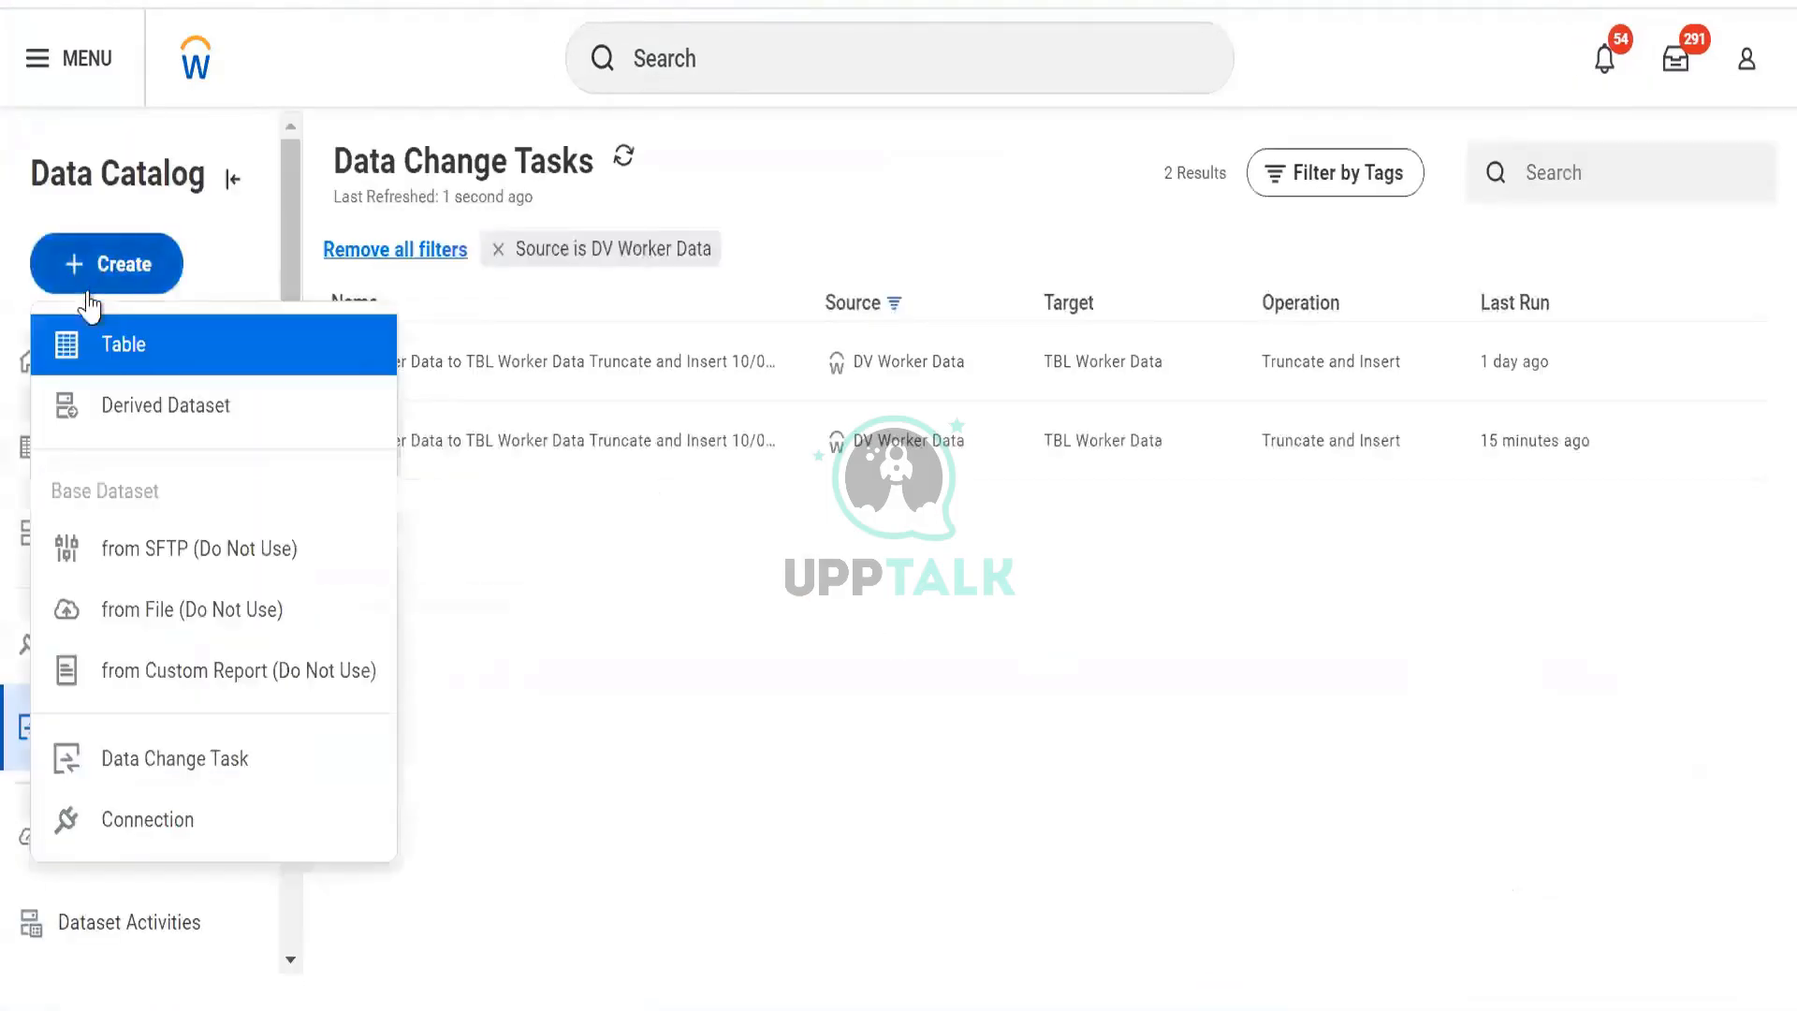
click(140, 754)
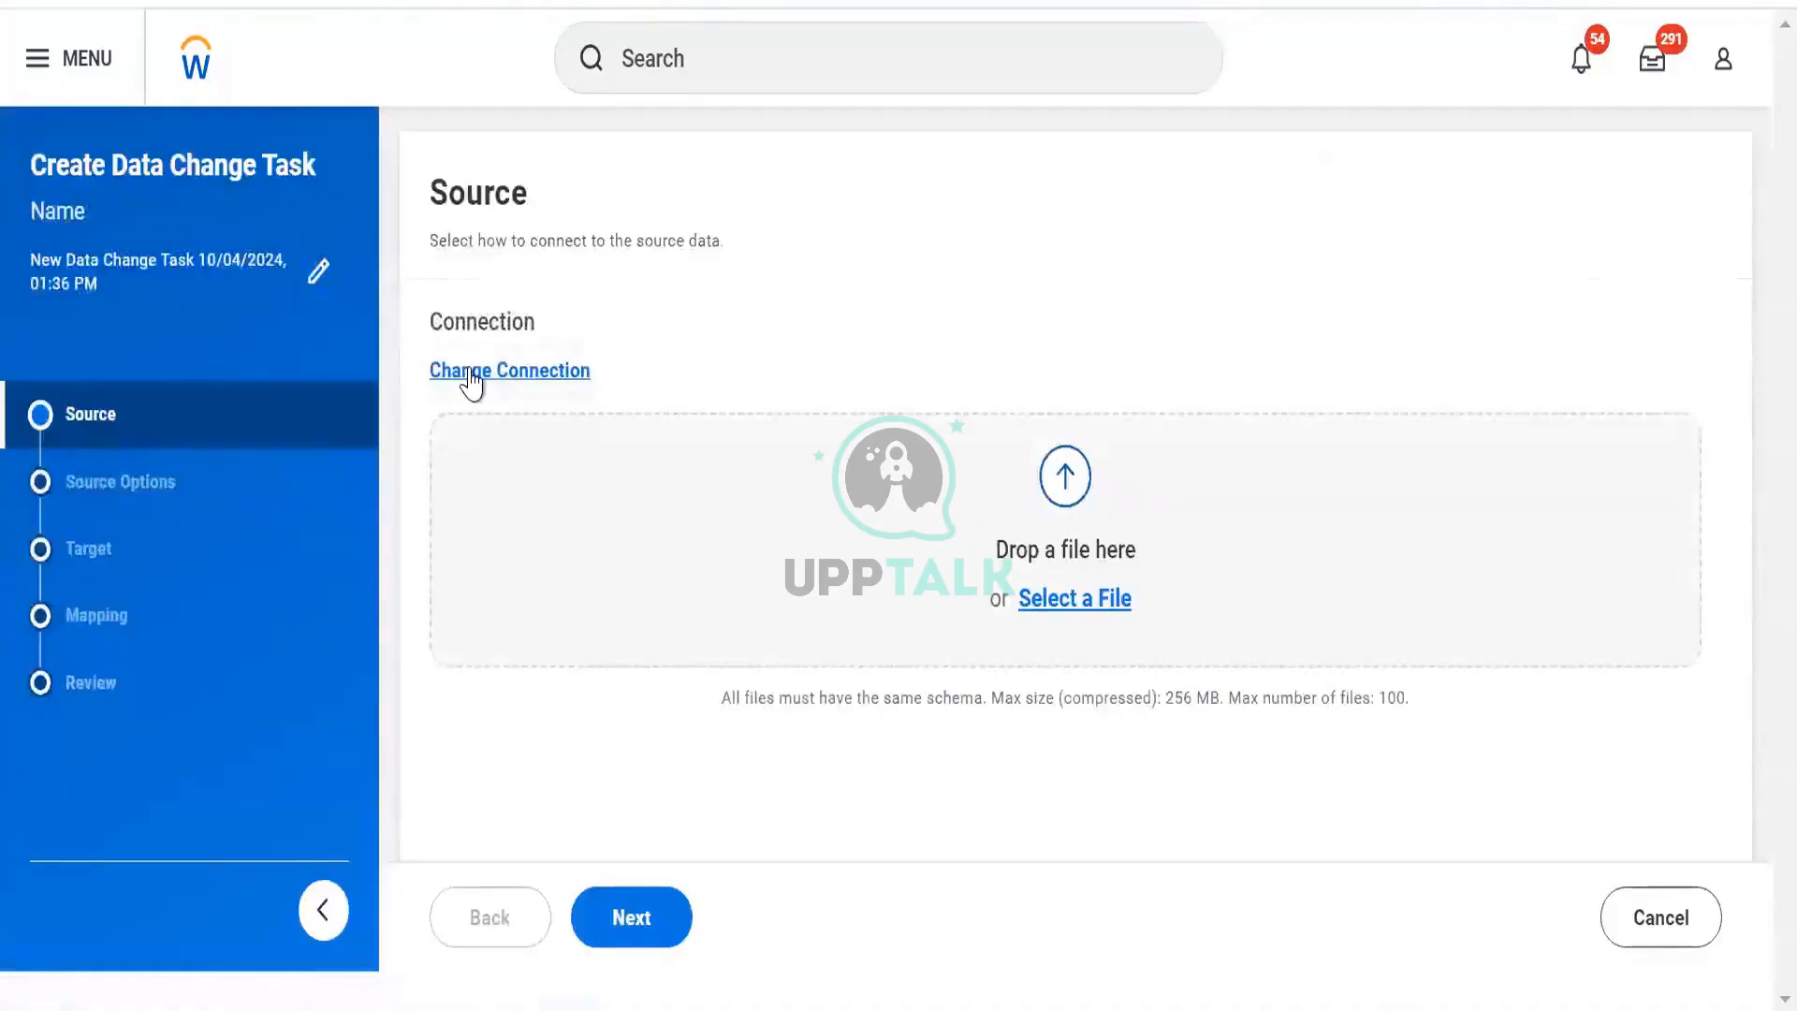
click(471, 373)
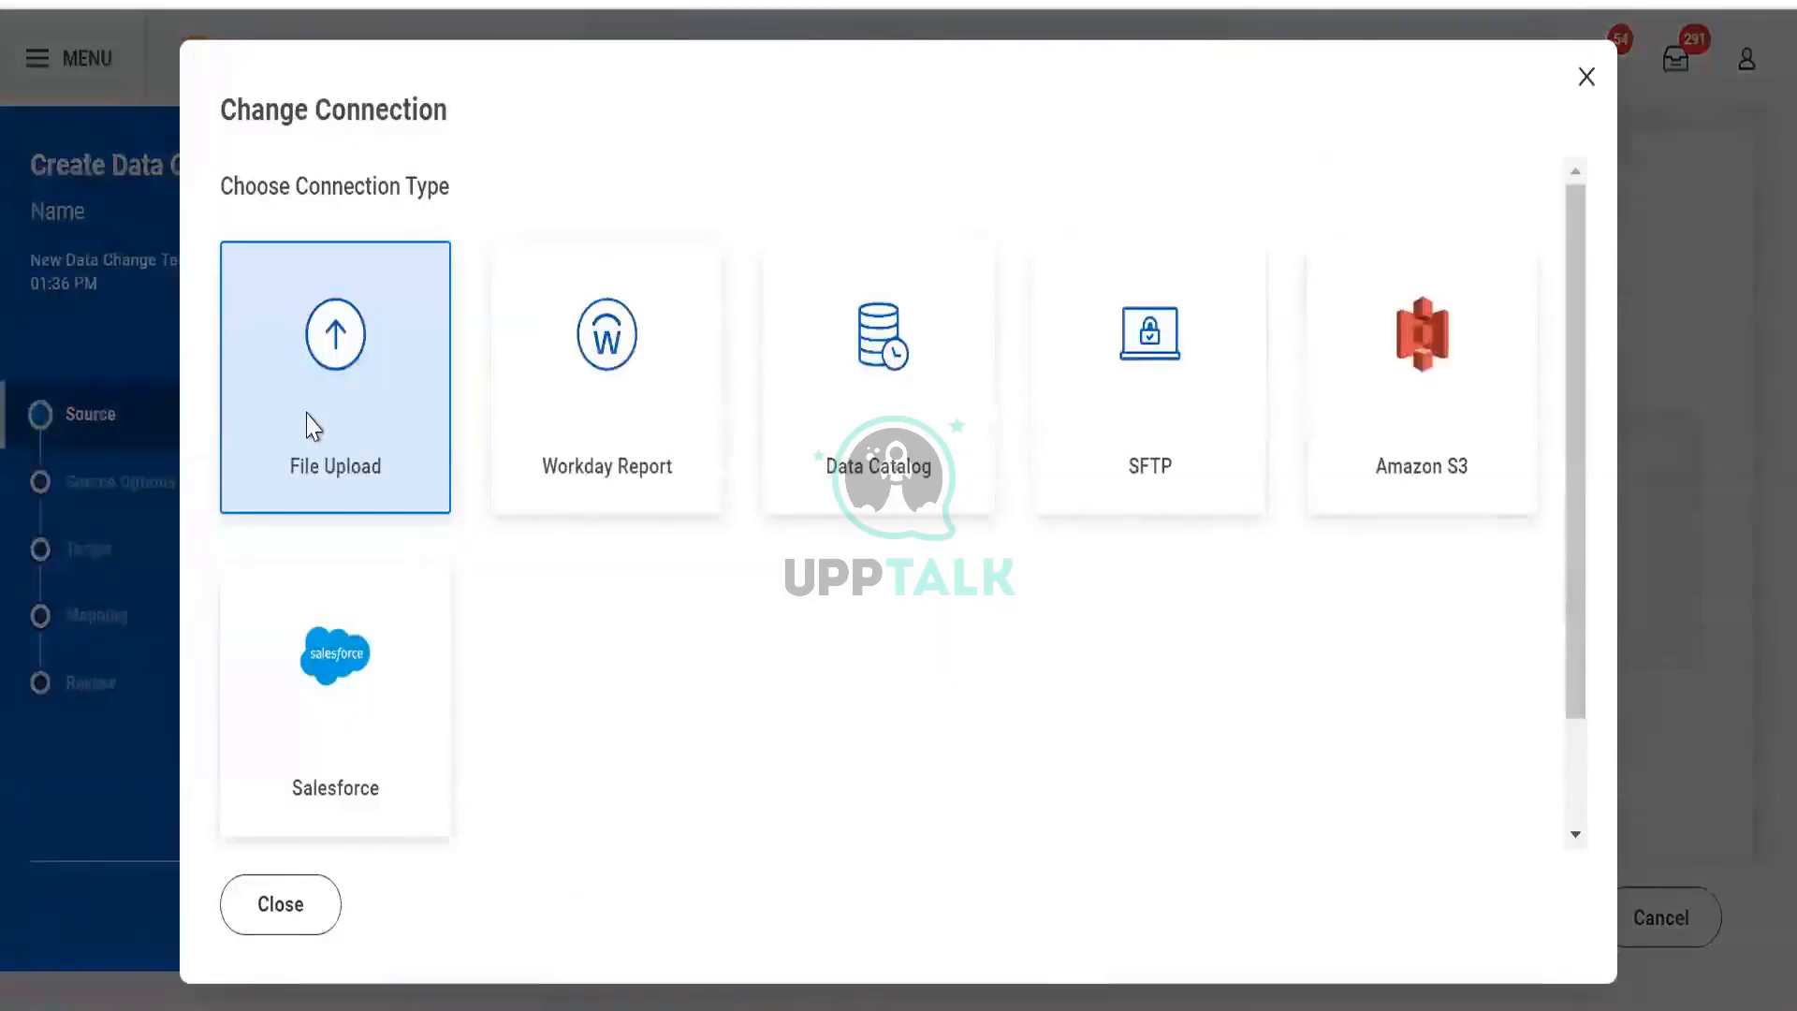
click(628, 435)
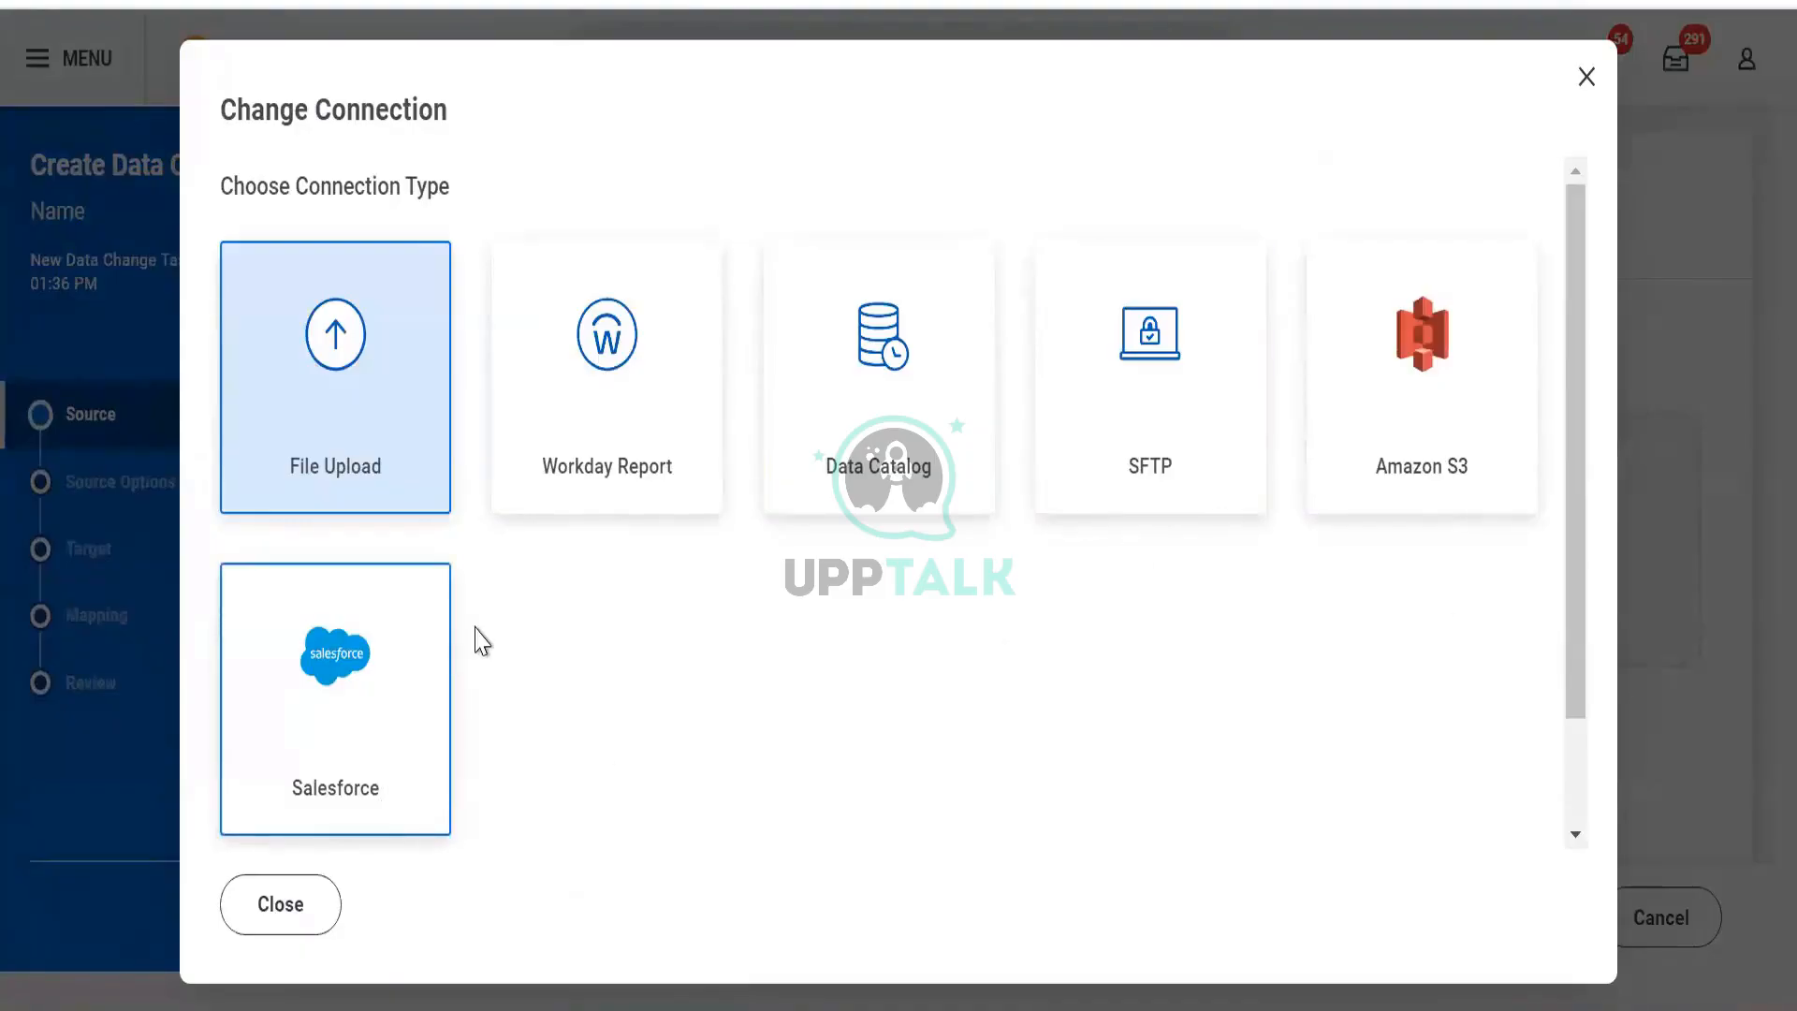
click(301, 916)
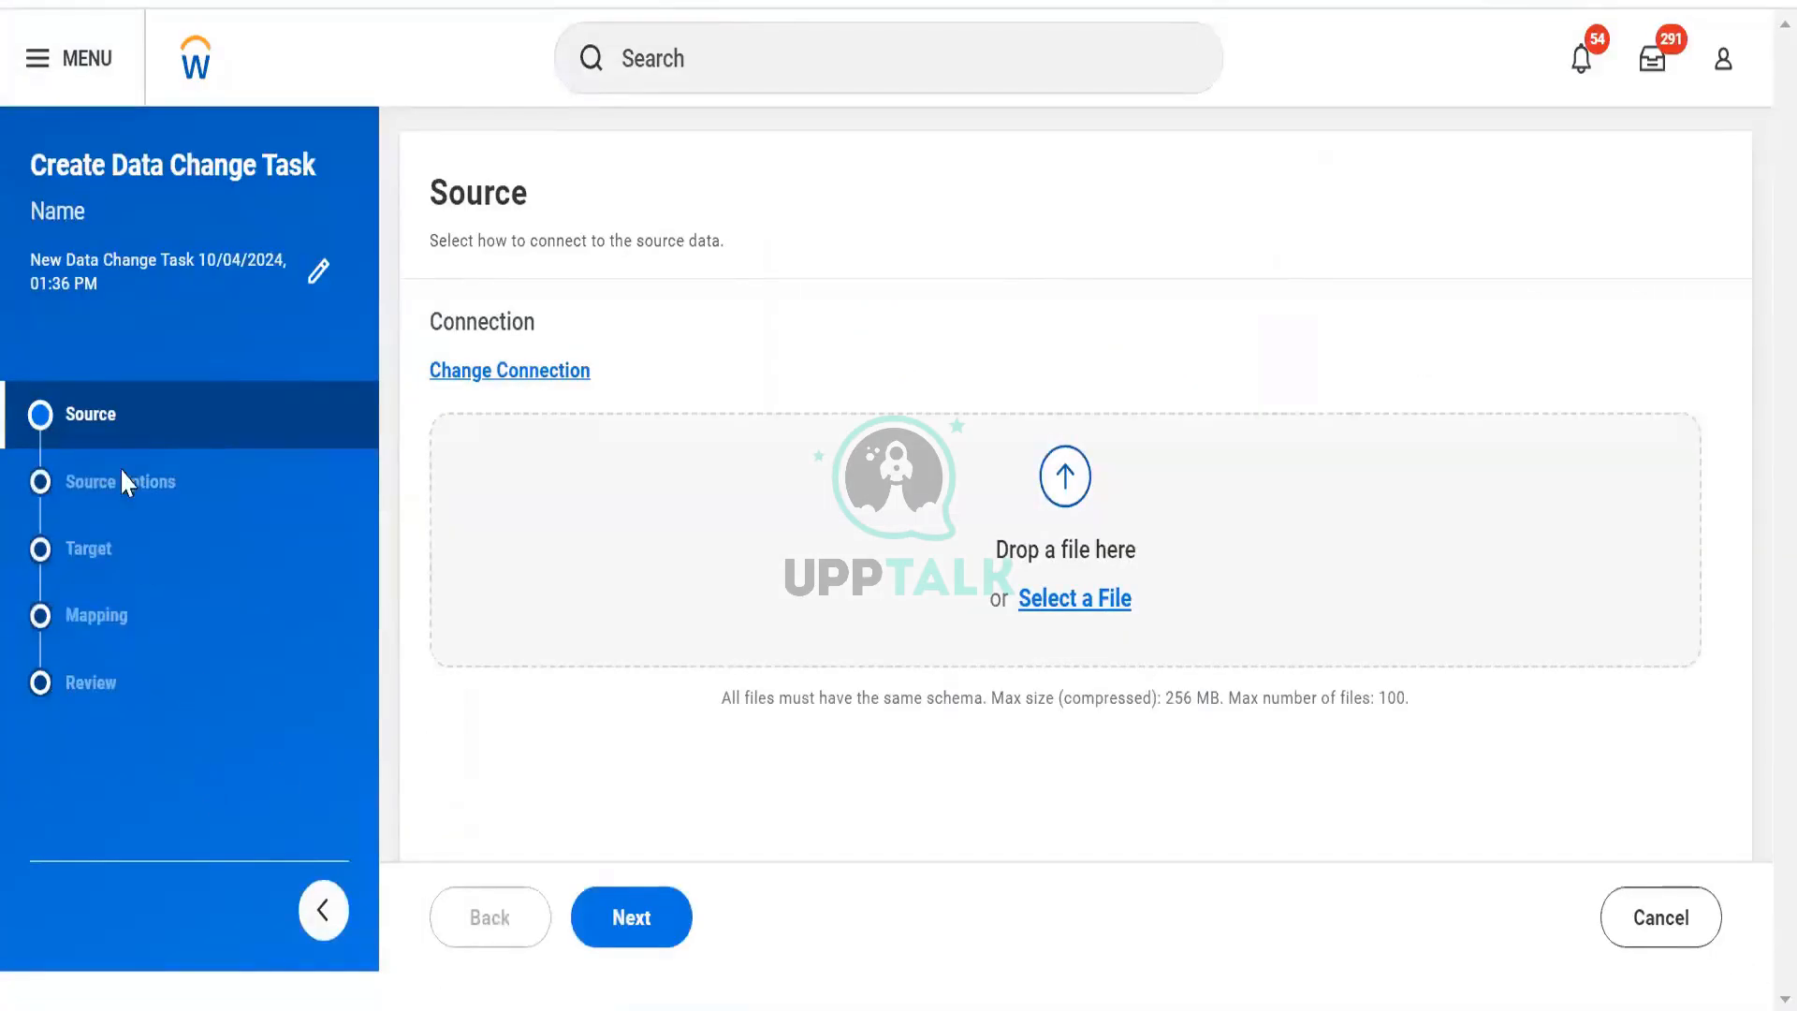
click(166, 404)
Cancel the new task, then save the SAP to WD Load SFTP connection with Verify Password filled in.
click(1650, 936)
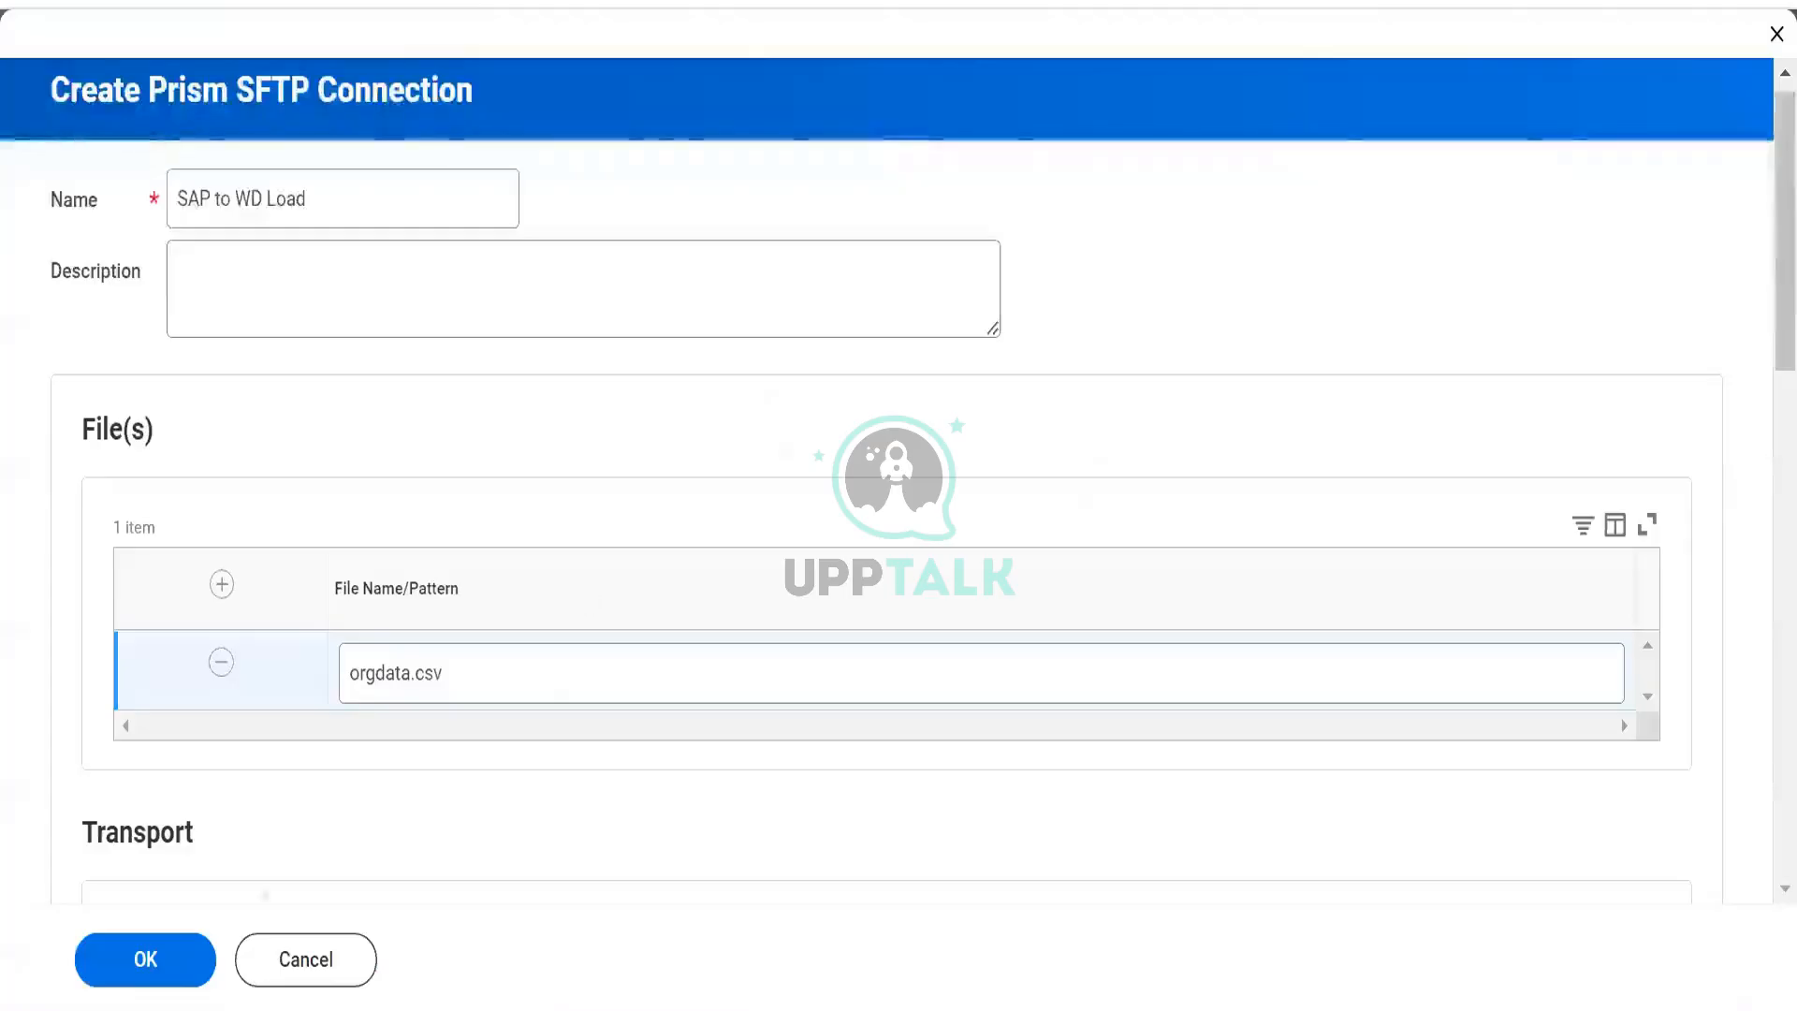
click(171, 962)
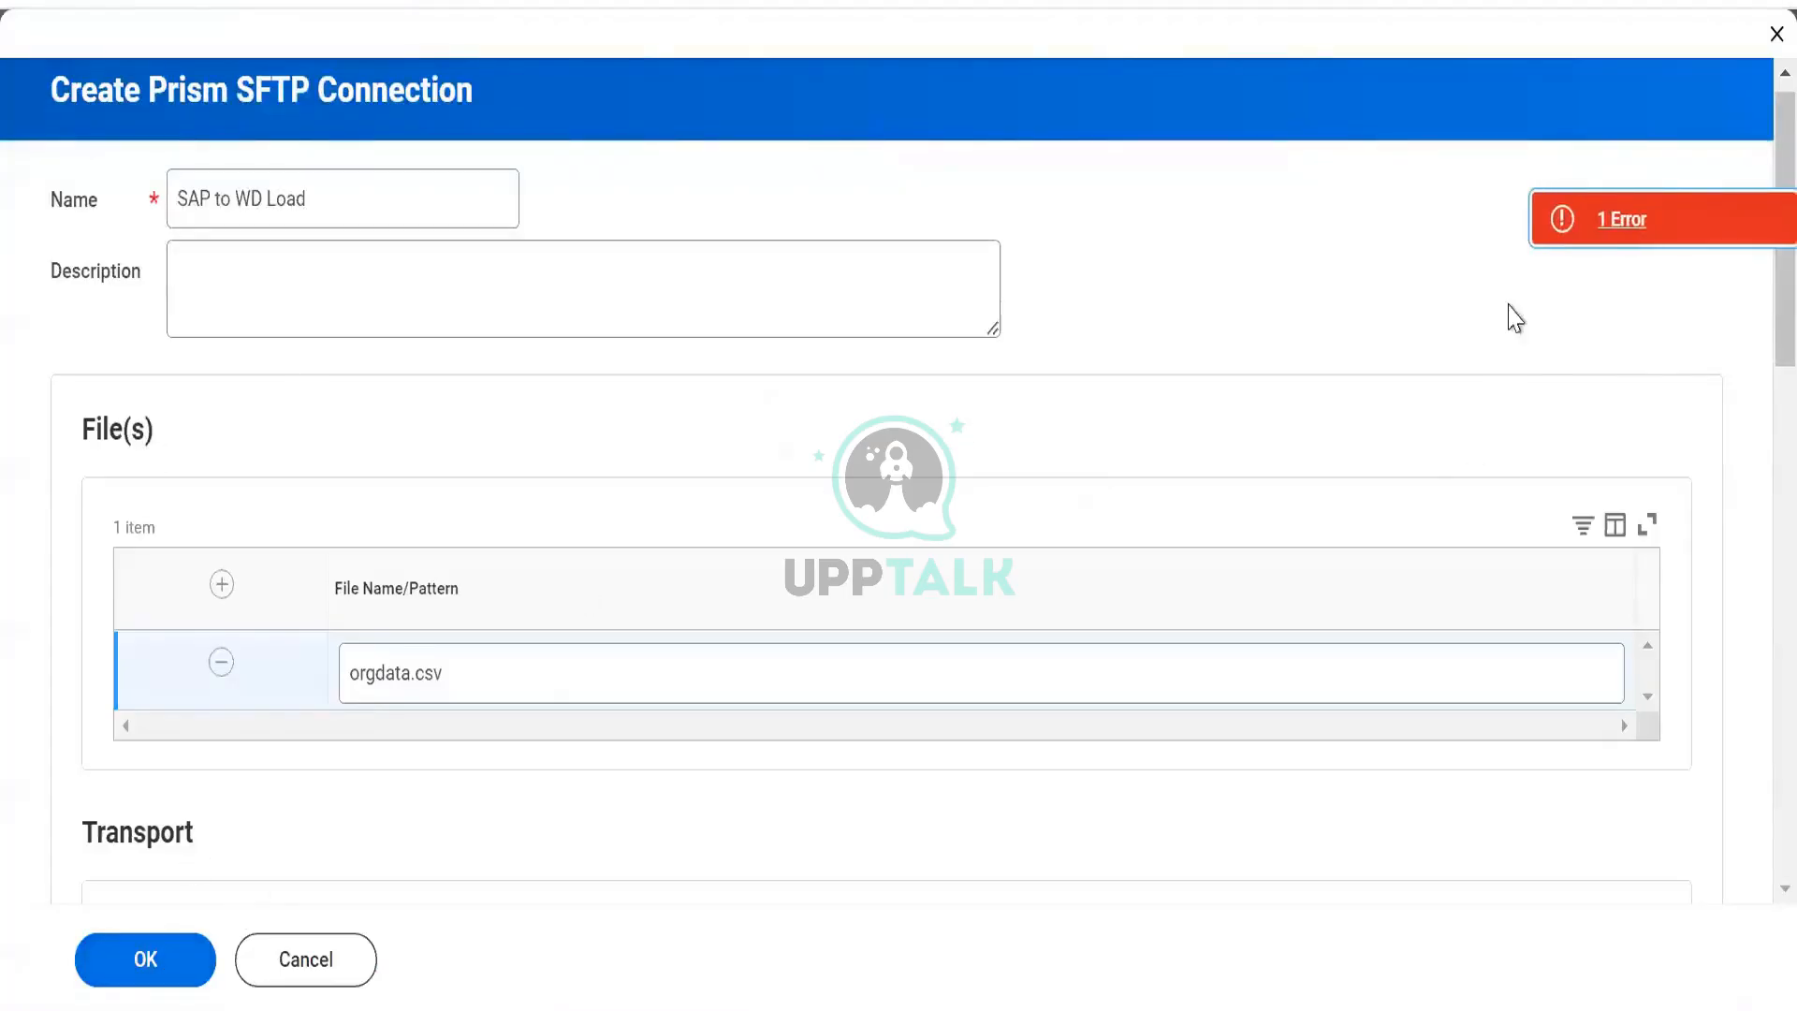
click(1585, 234)
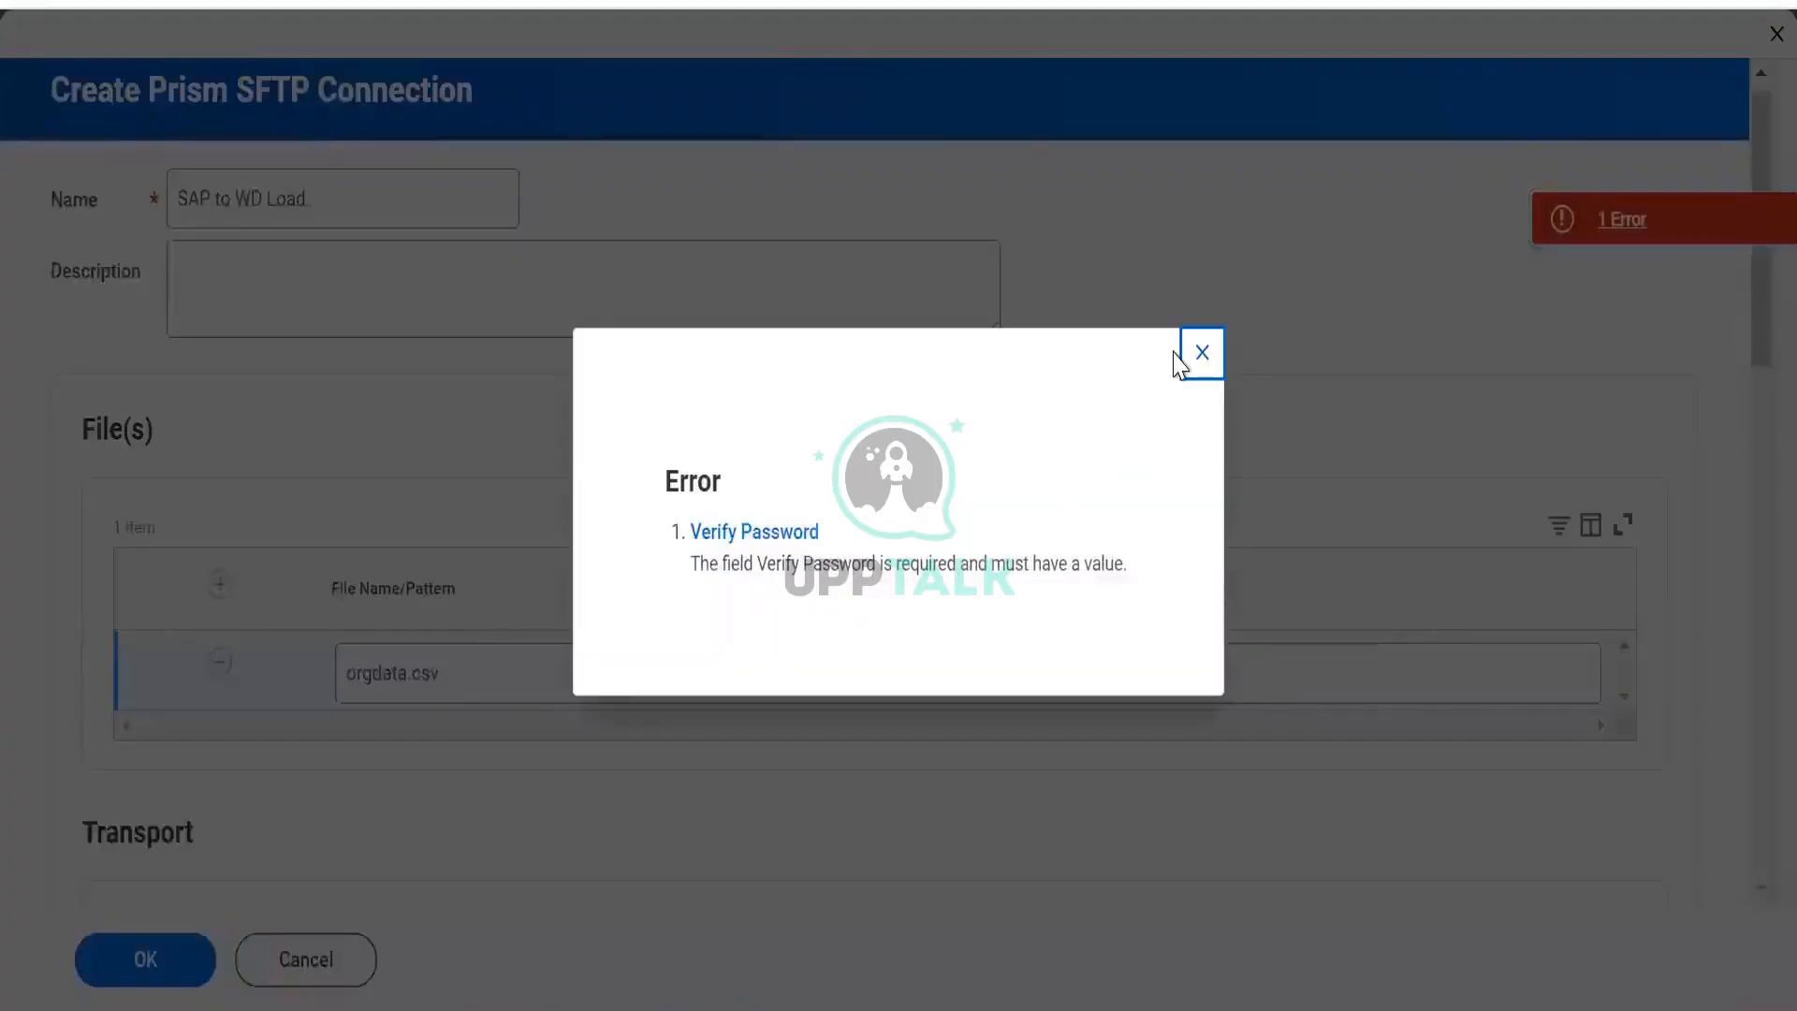
click(1203, 353)
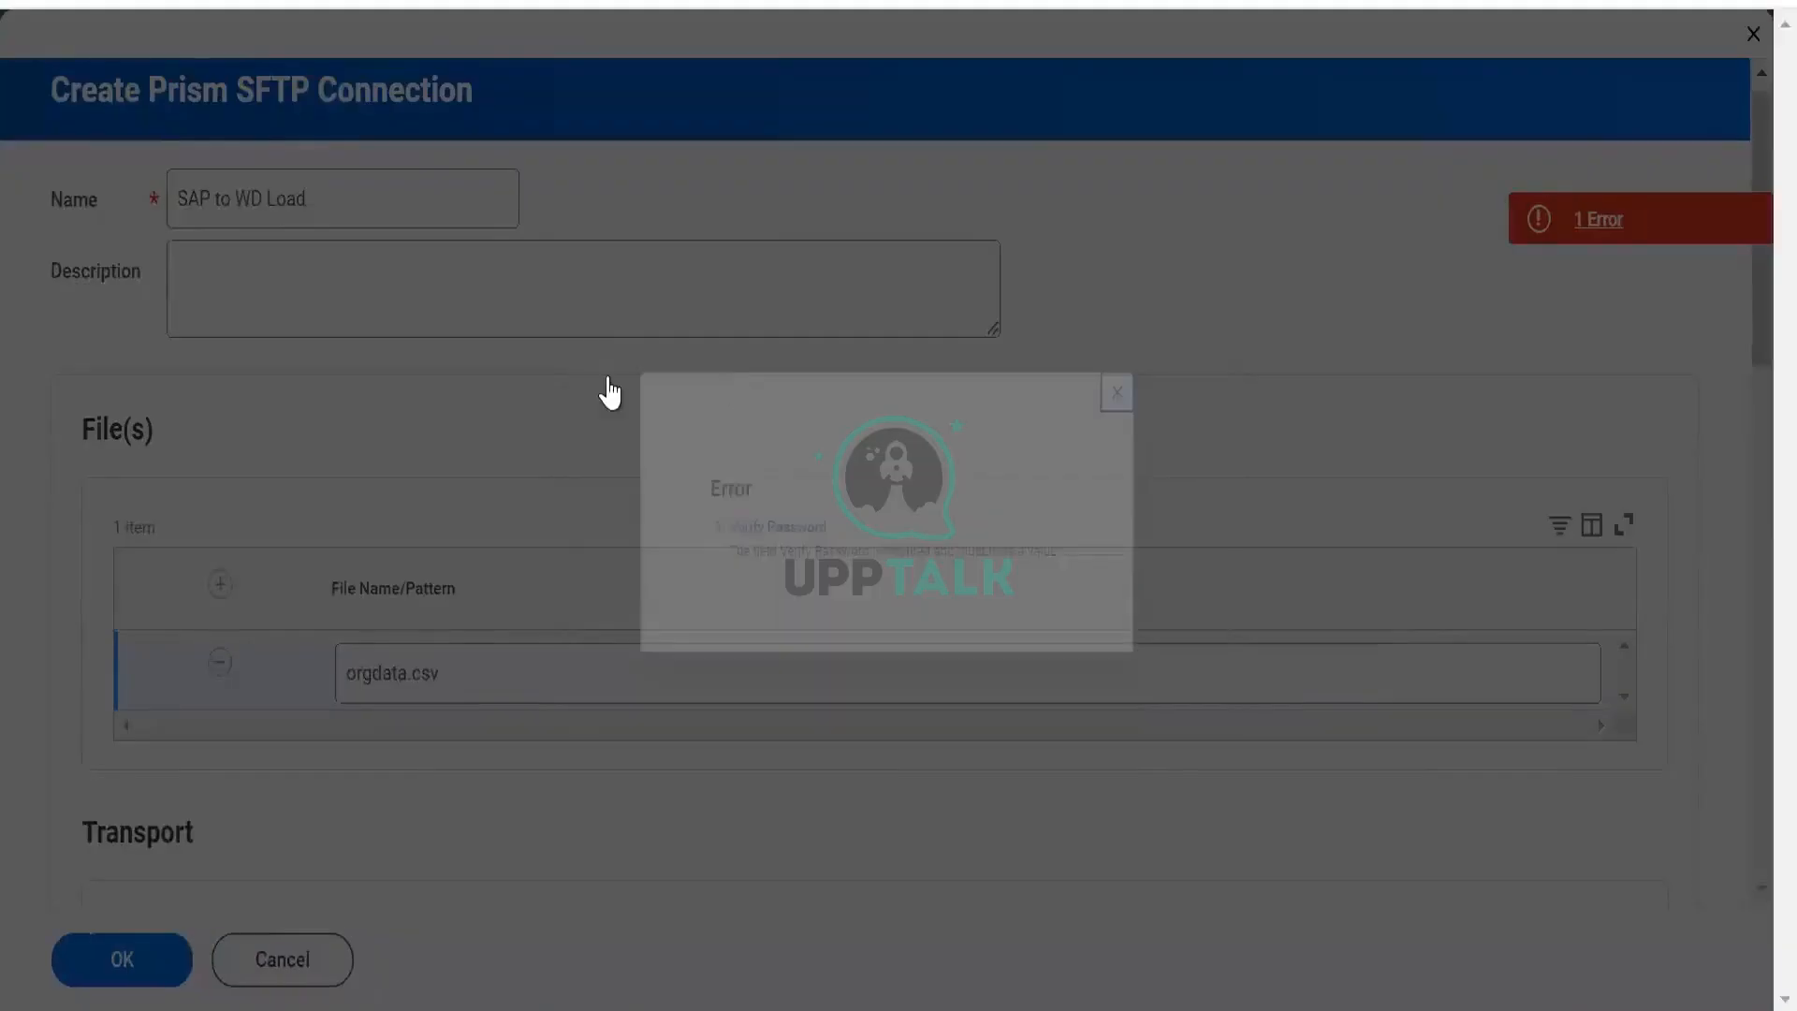
click(361, 161)
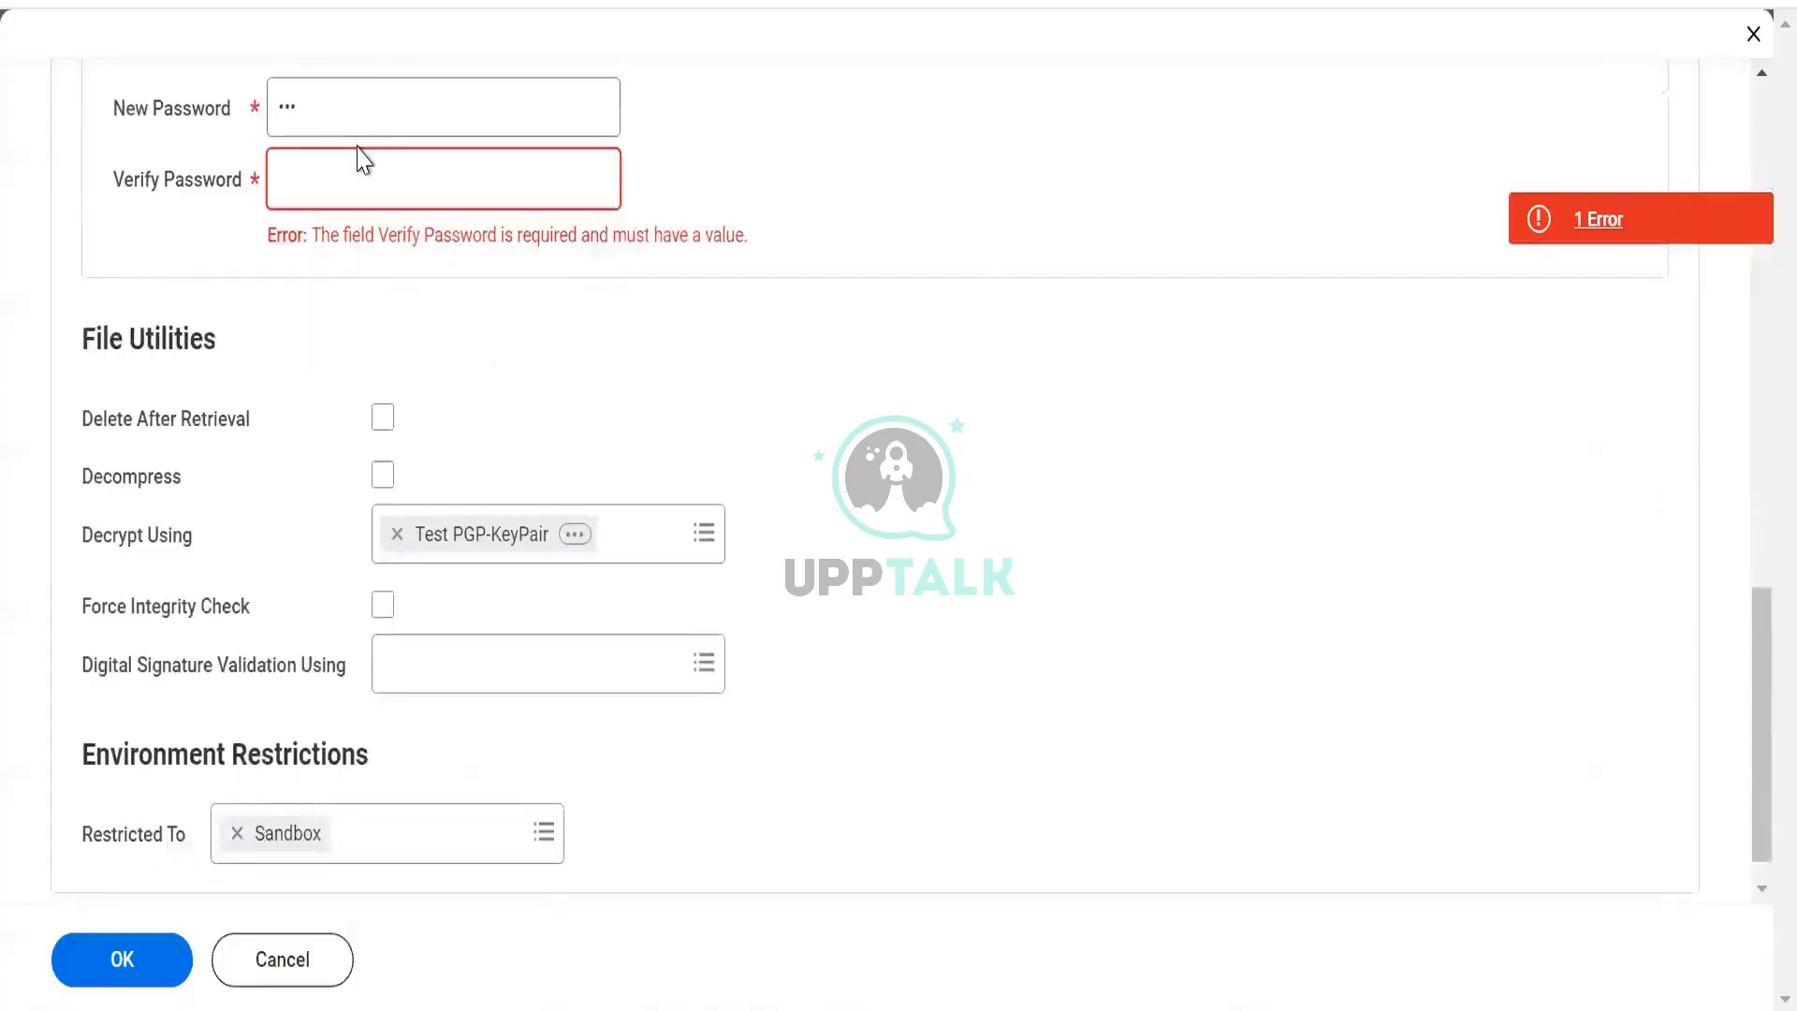
text(123)
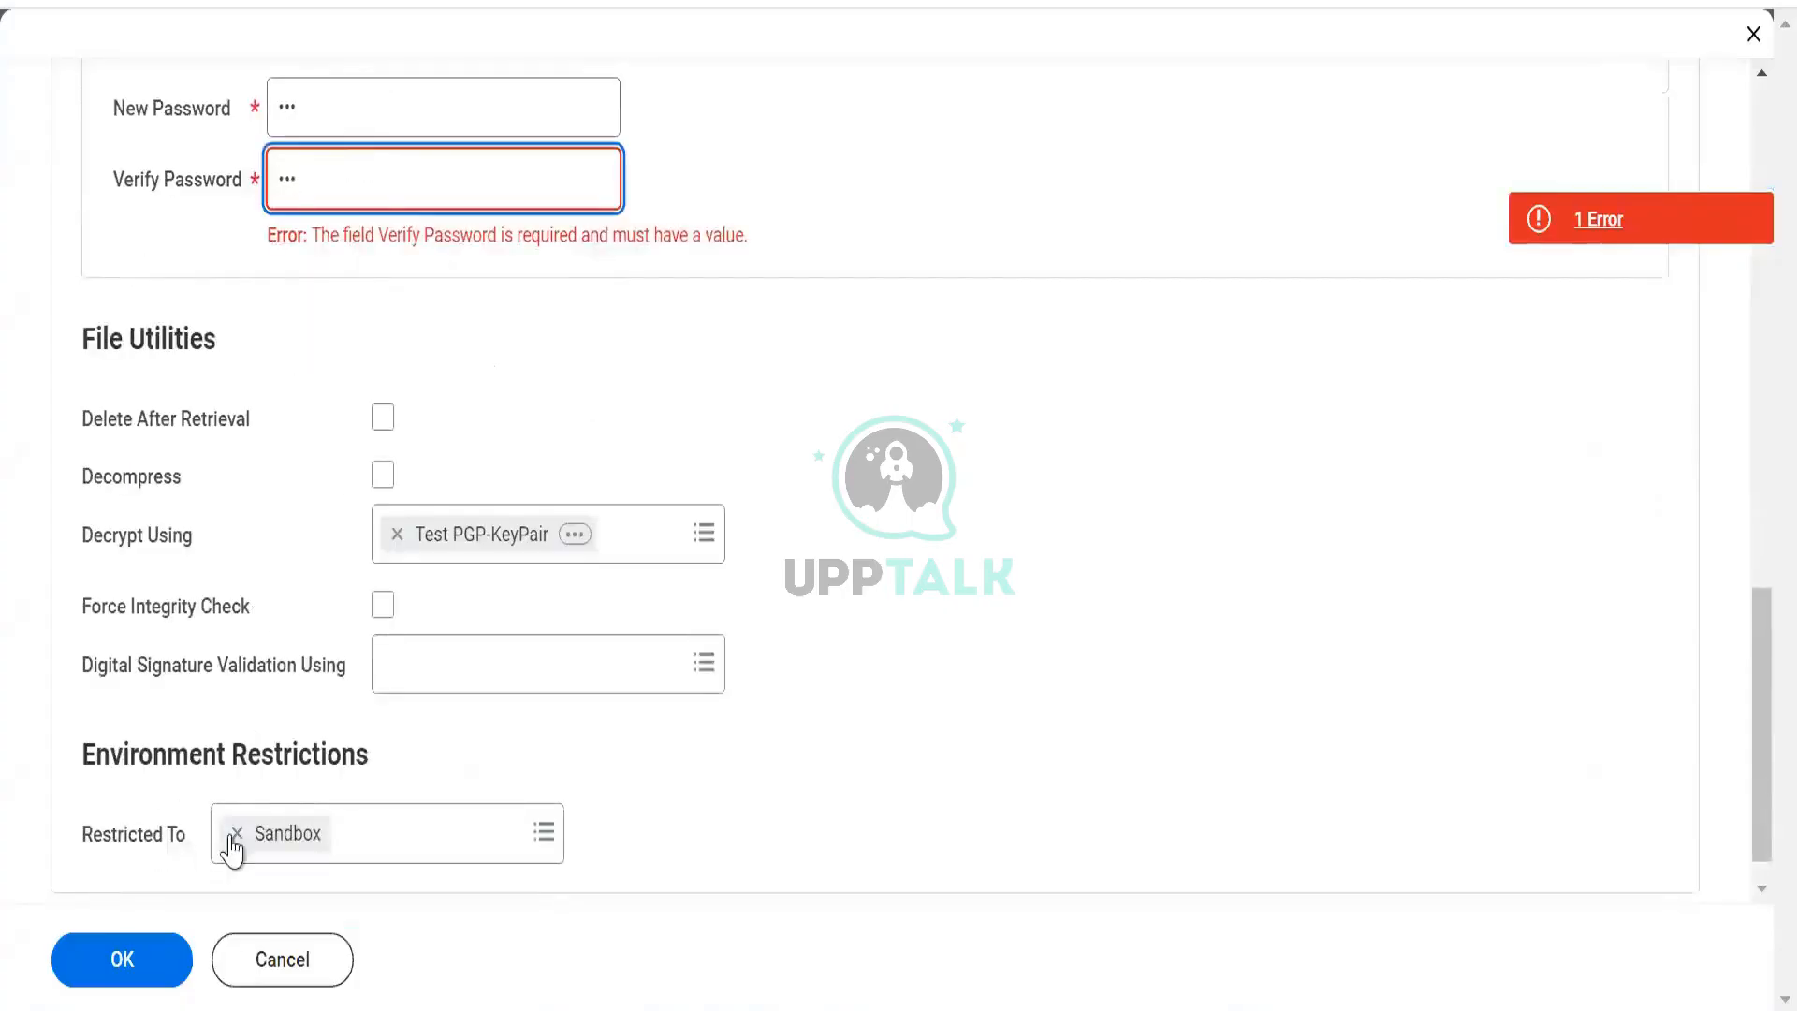
click(145, 957)
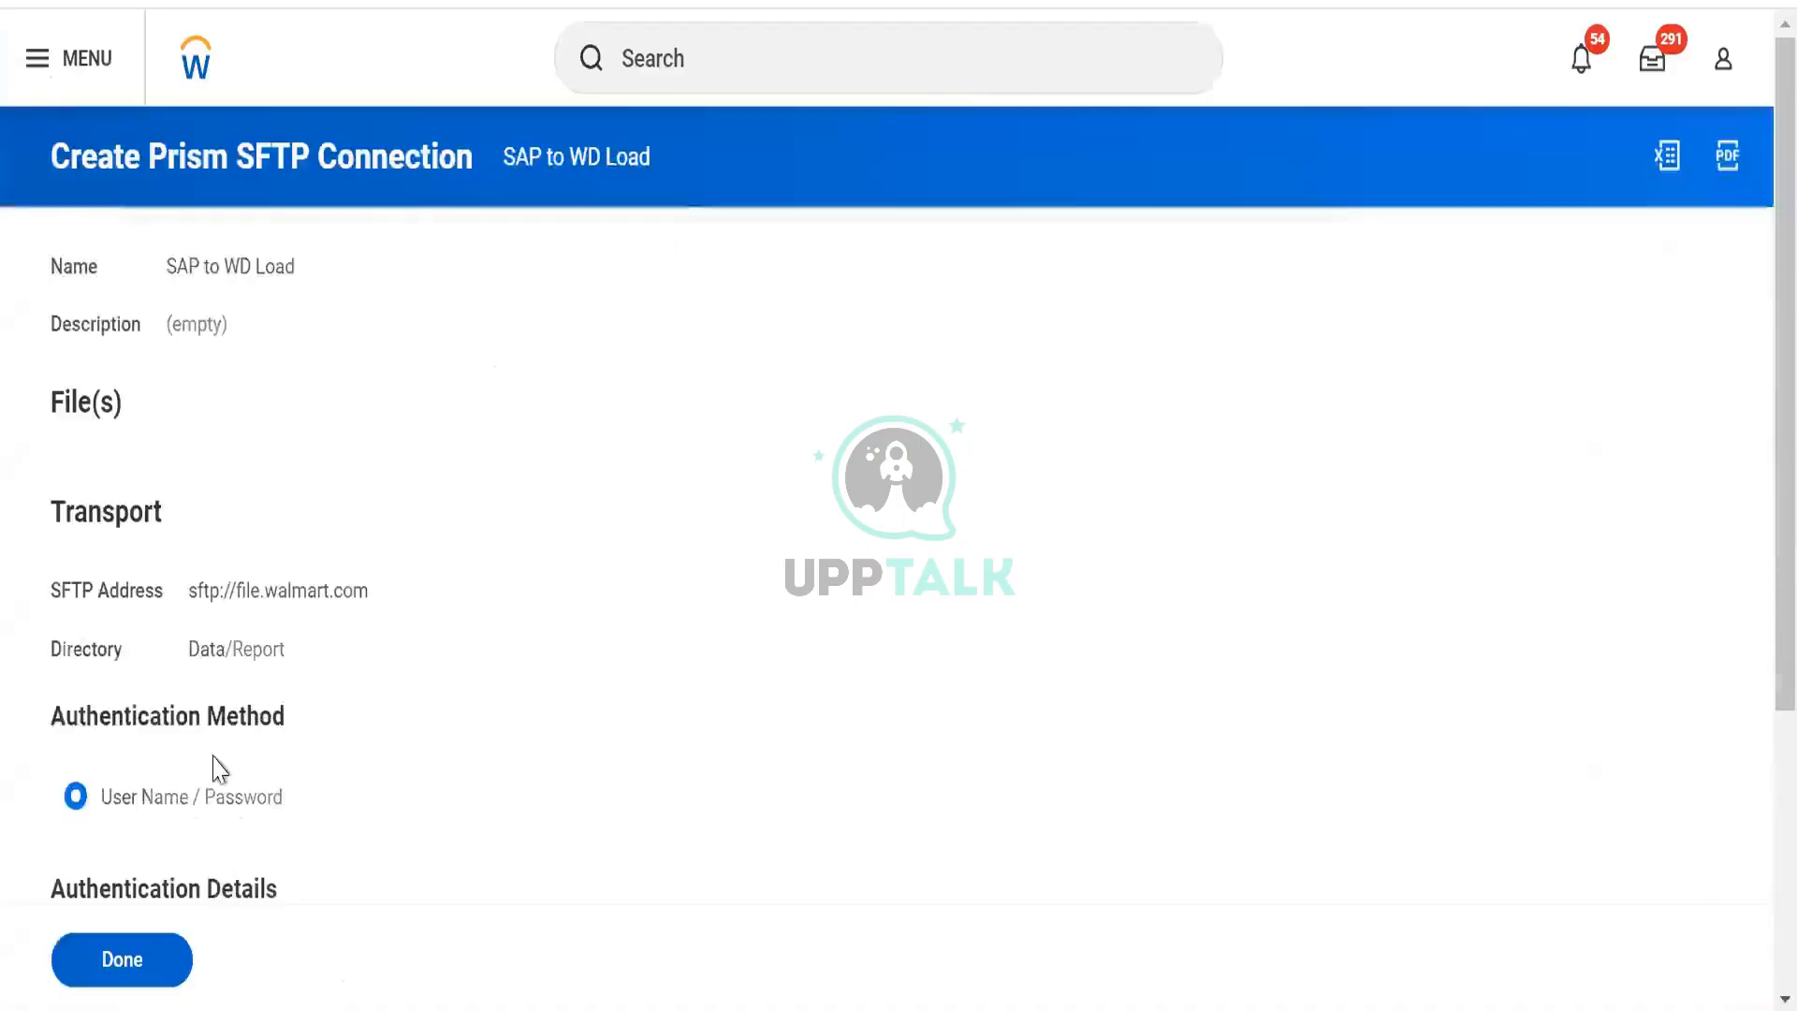
Bring up the related actions for the saved SAP to WD Load connection.
scroll(213, 573, down, 5)
scroll(213, 573, up, 5)
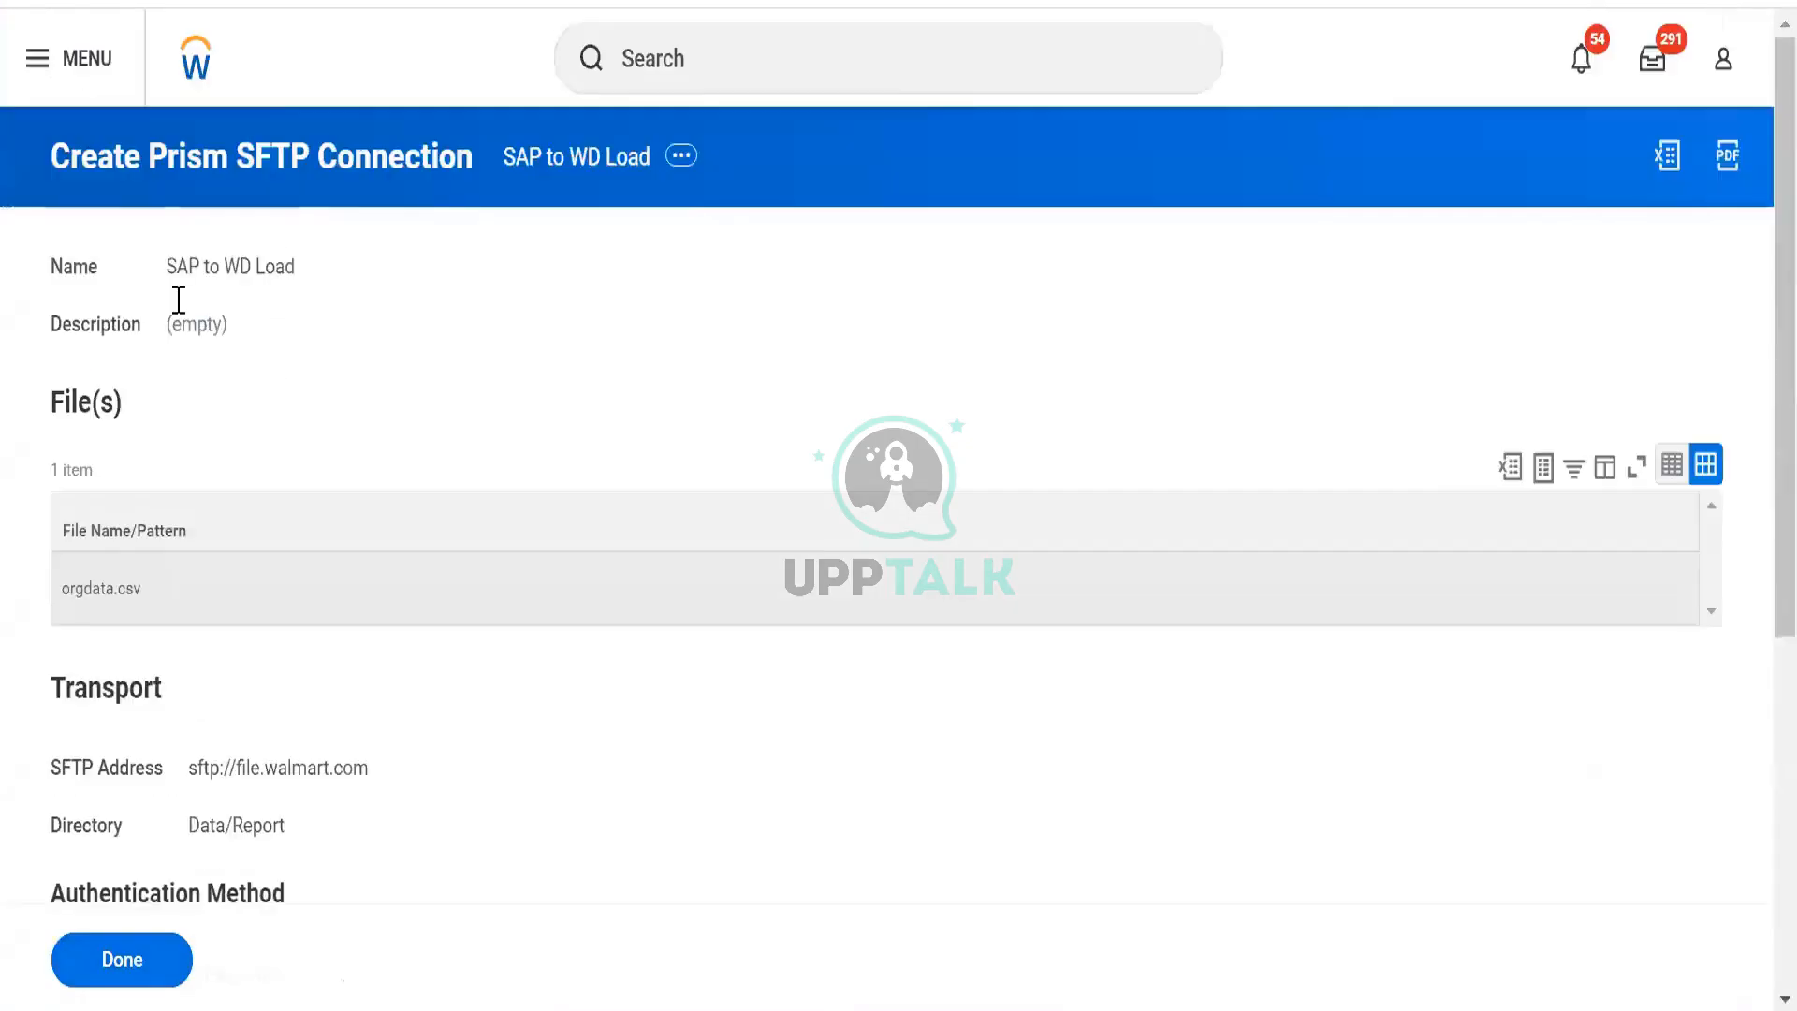
click(679, 160)
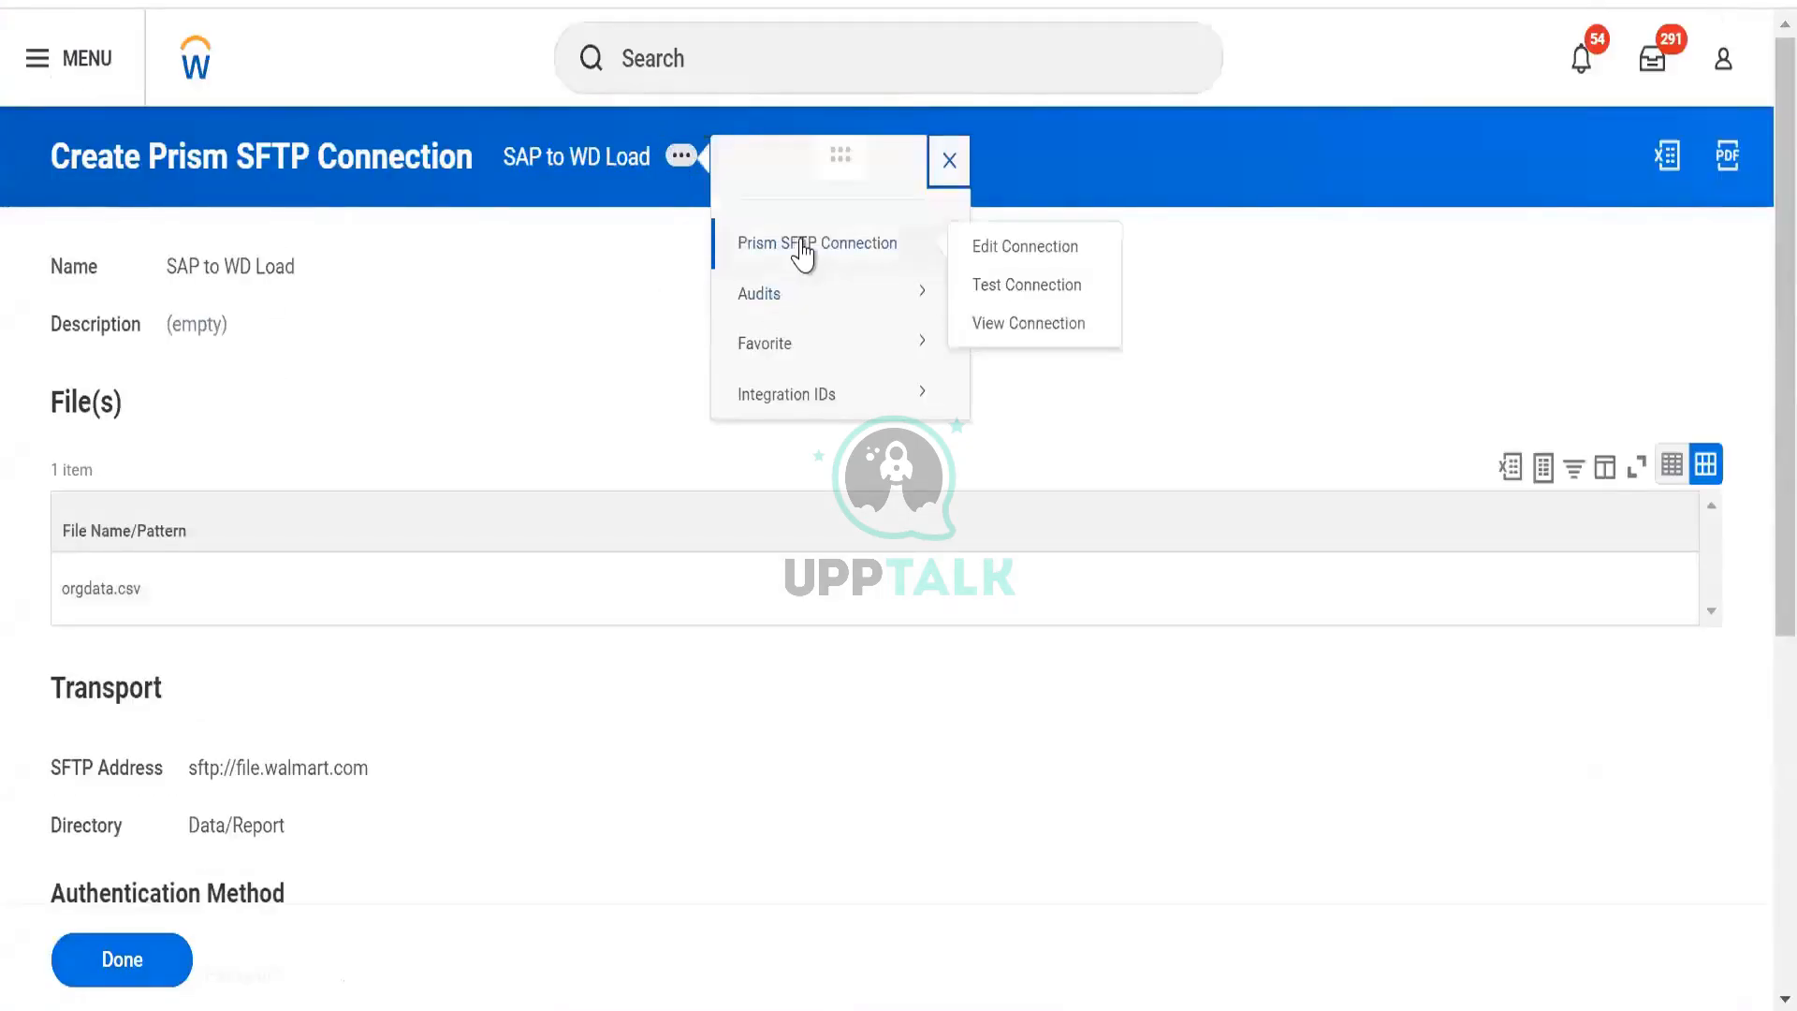
mouse_move(922, 245)
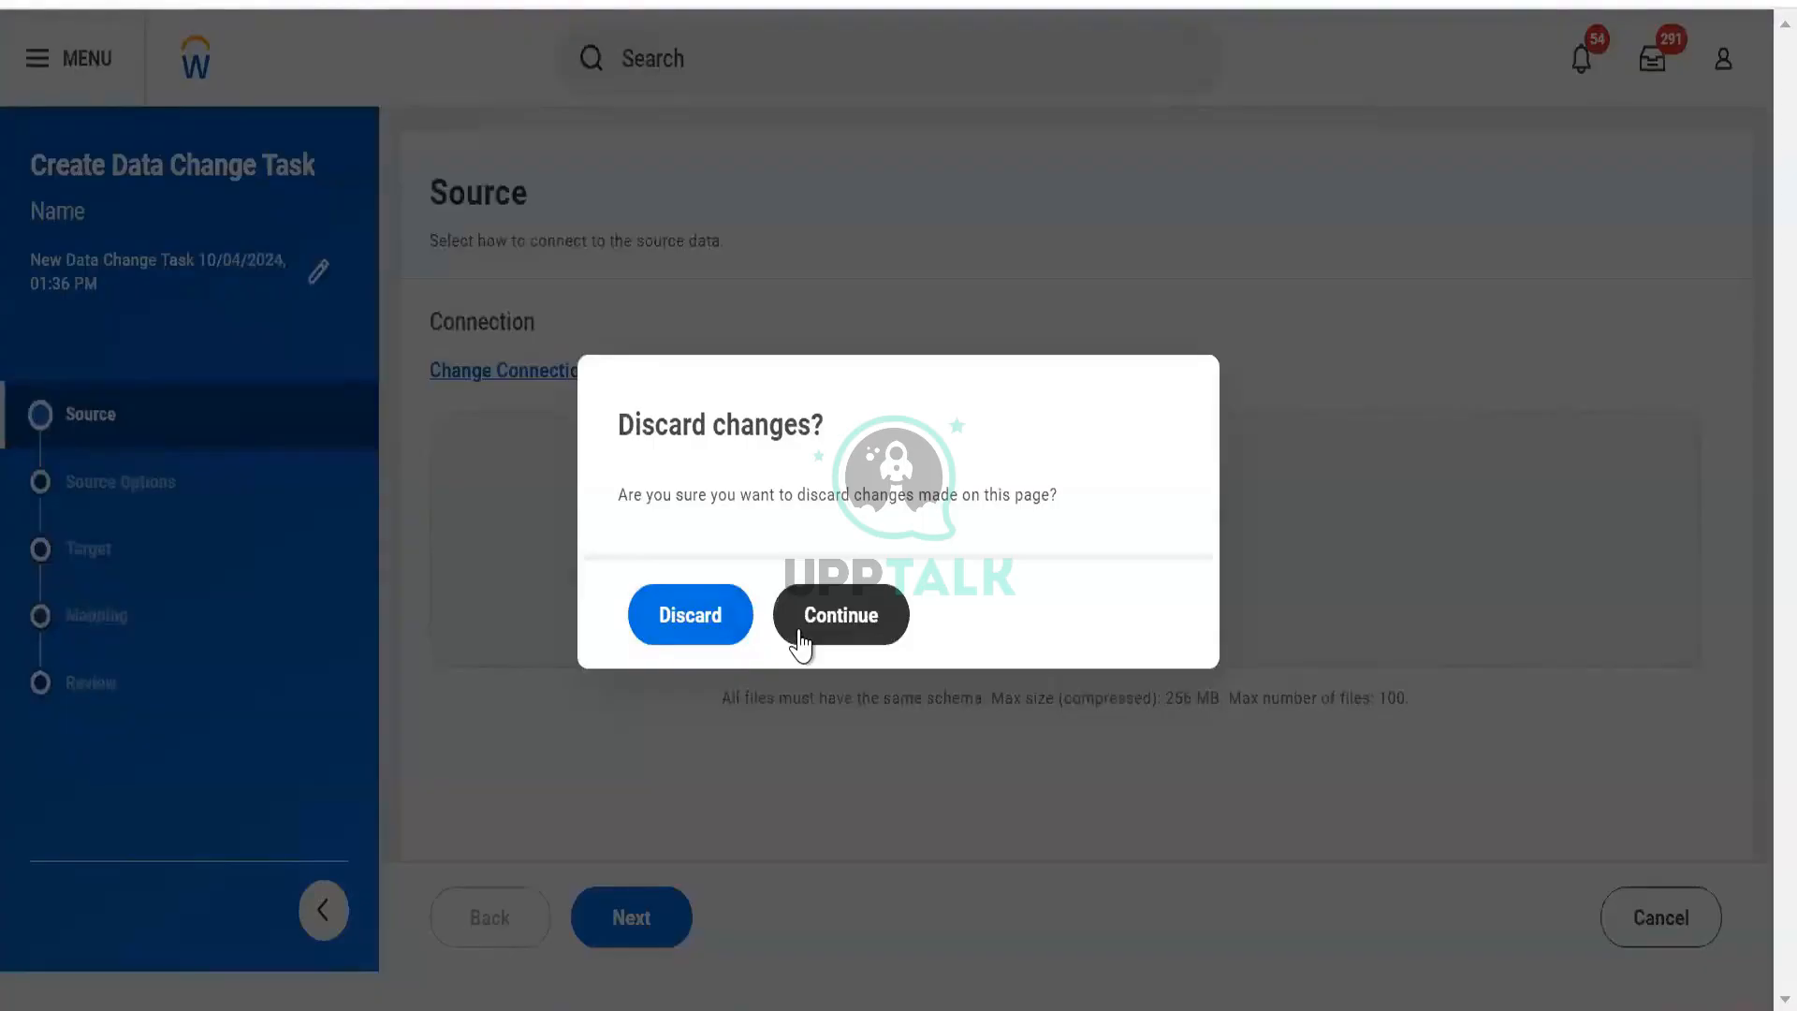
Discard the unfinished data change task, then view TBL Worker Data's actions in the Tables list.
click(723, 622)
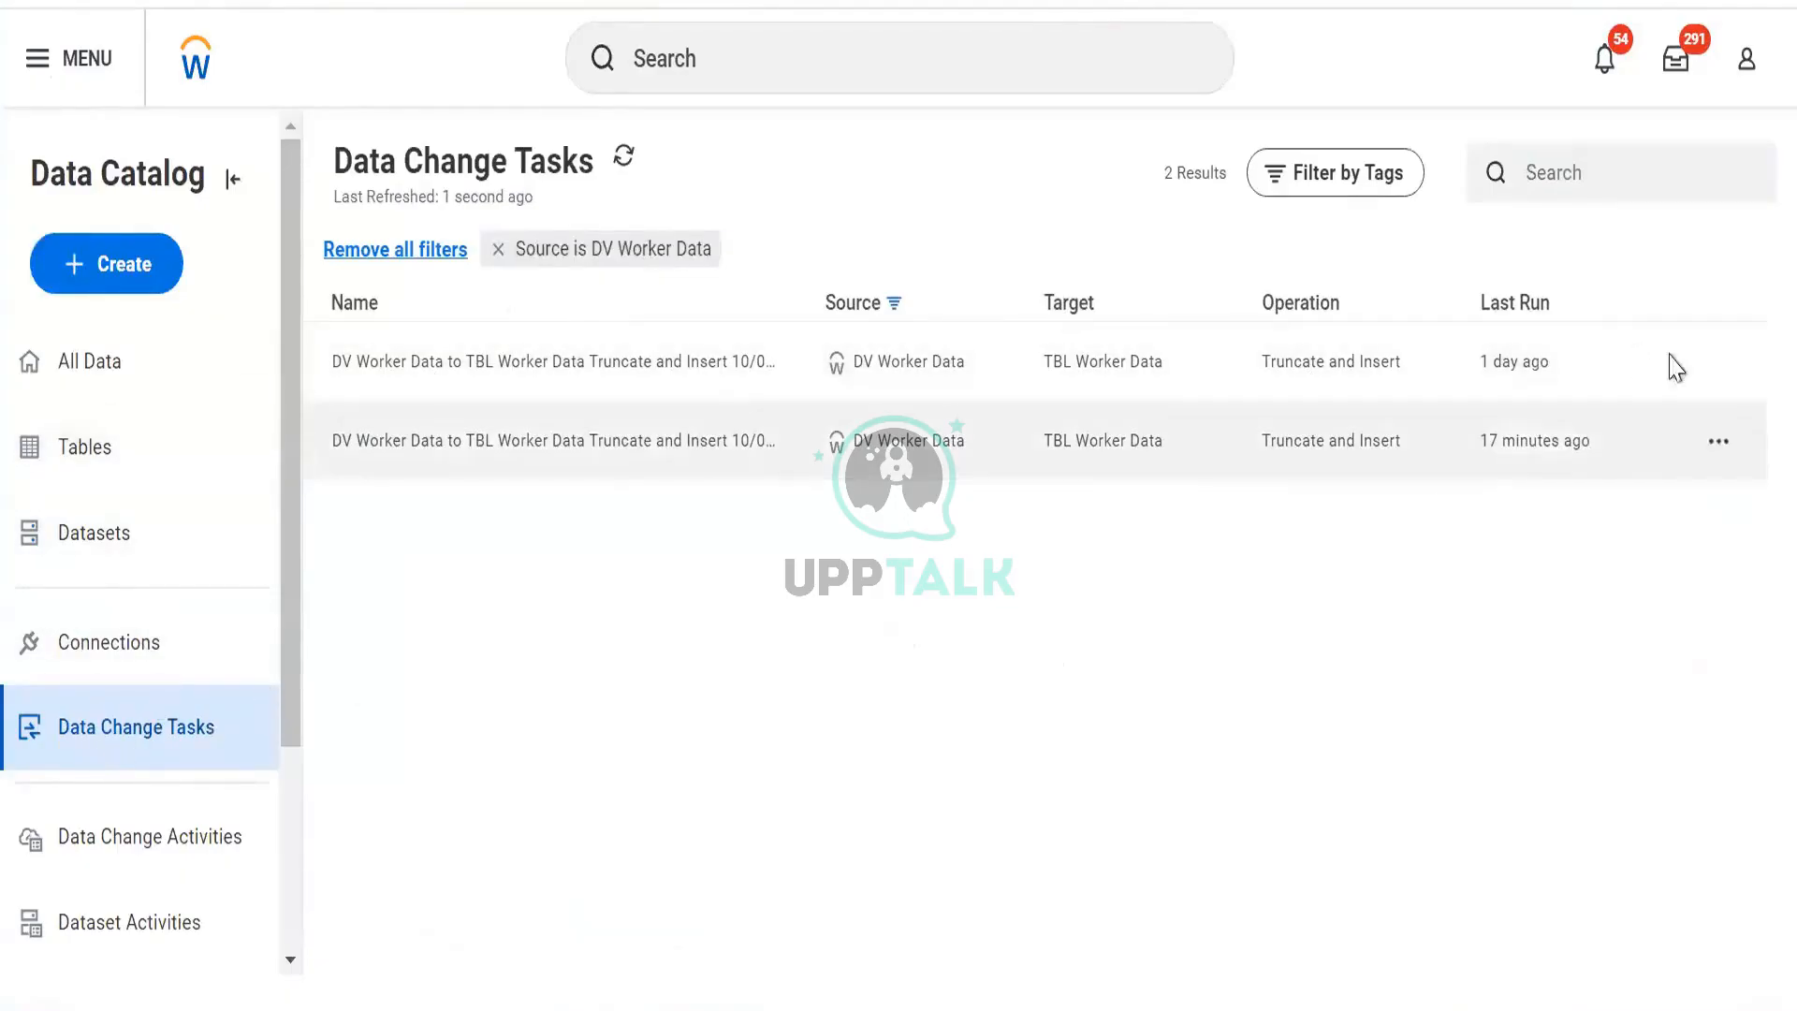
click(1721, 367)
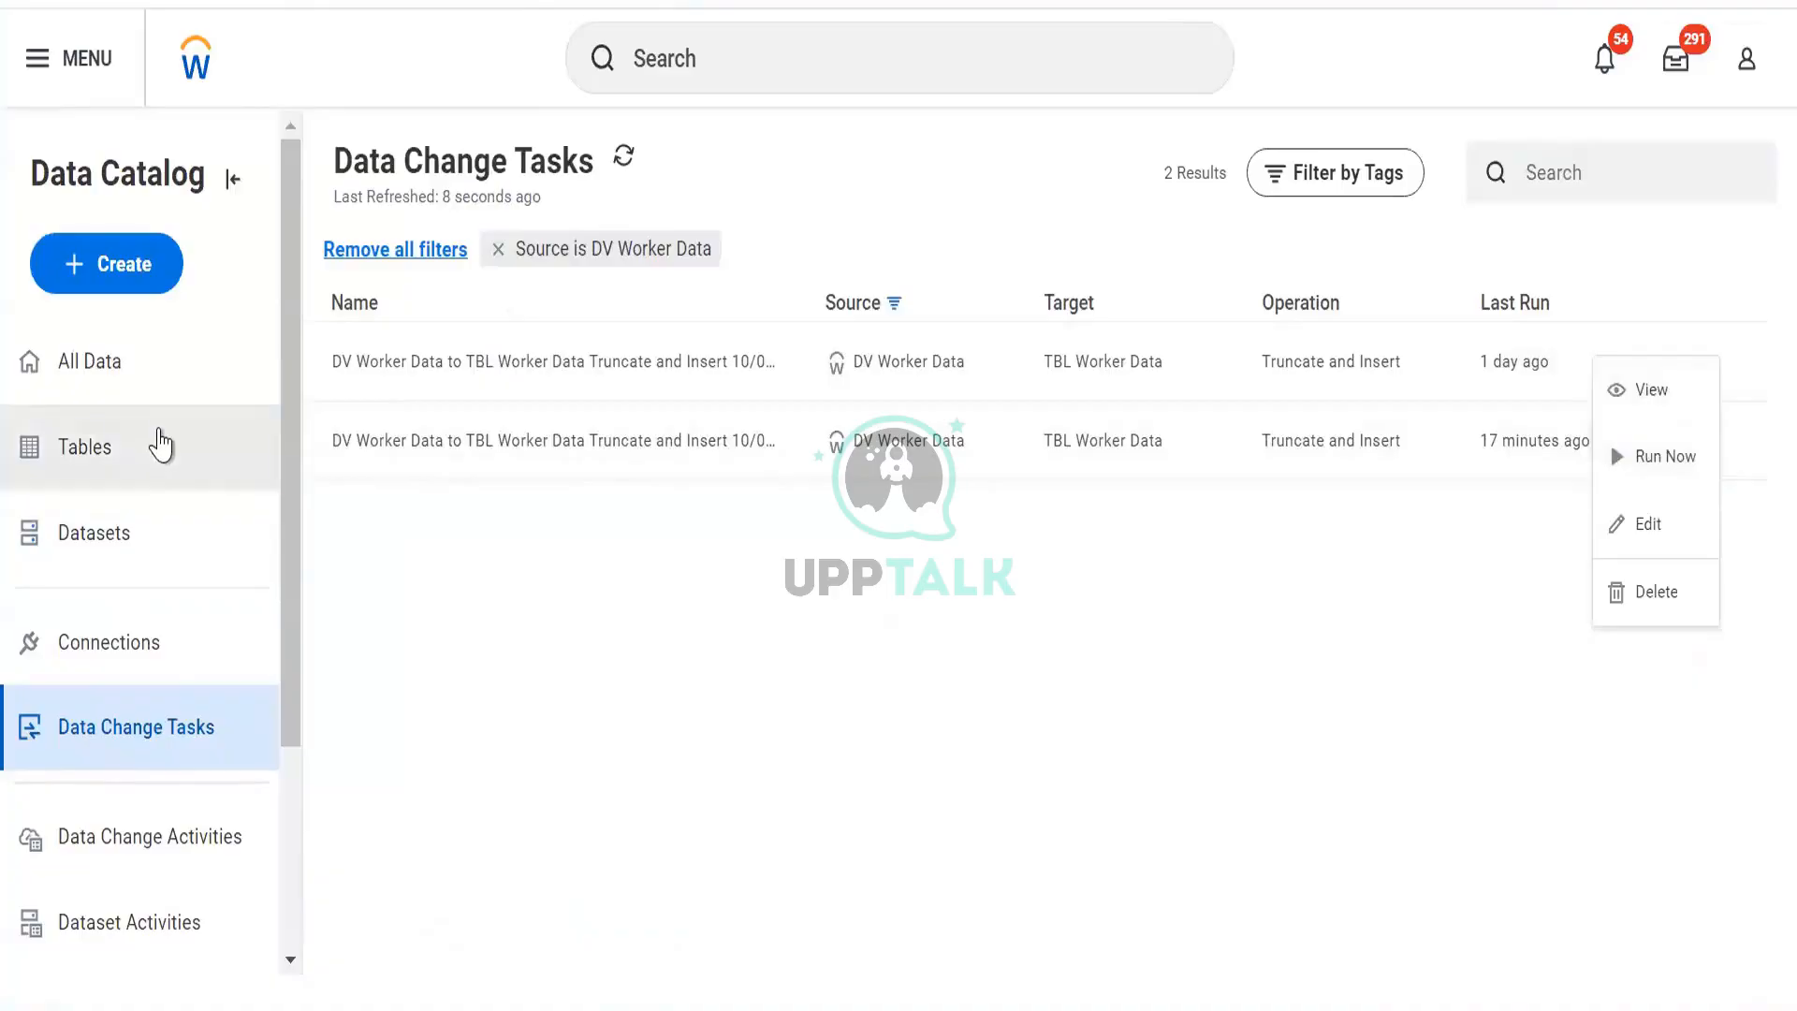
click(159, 442)
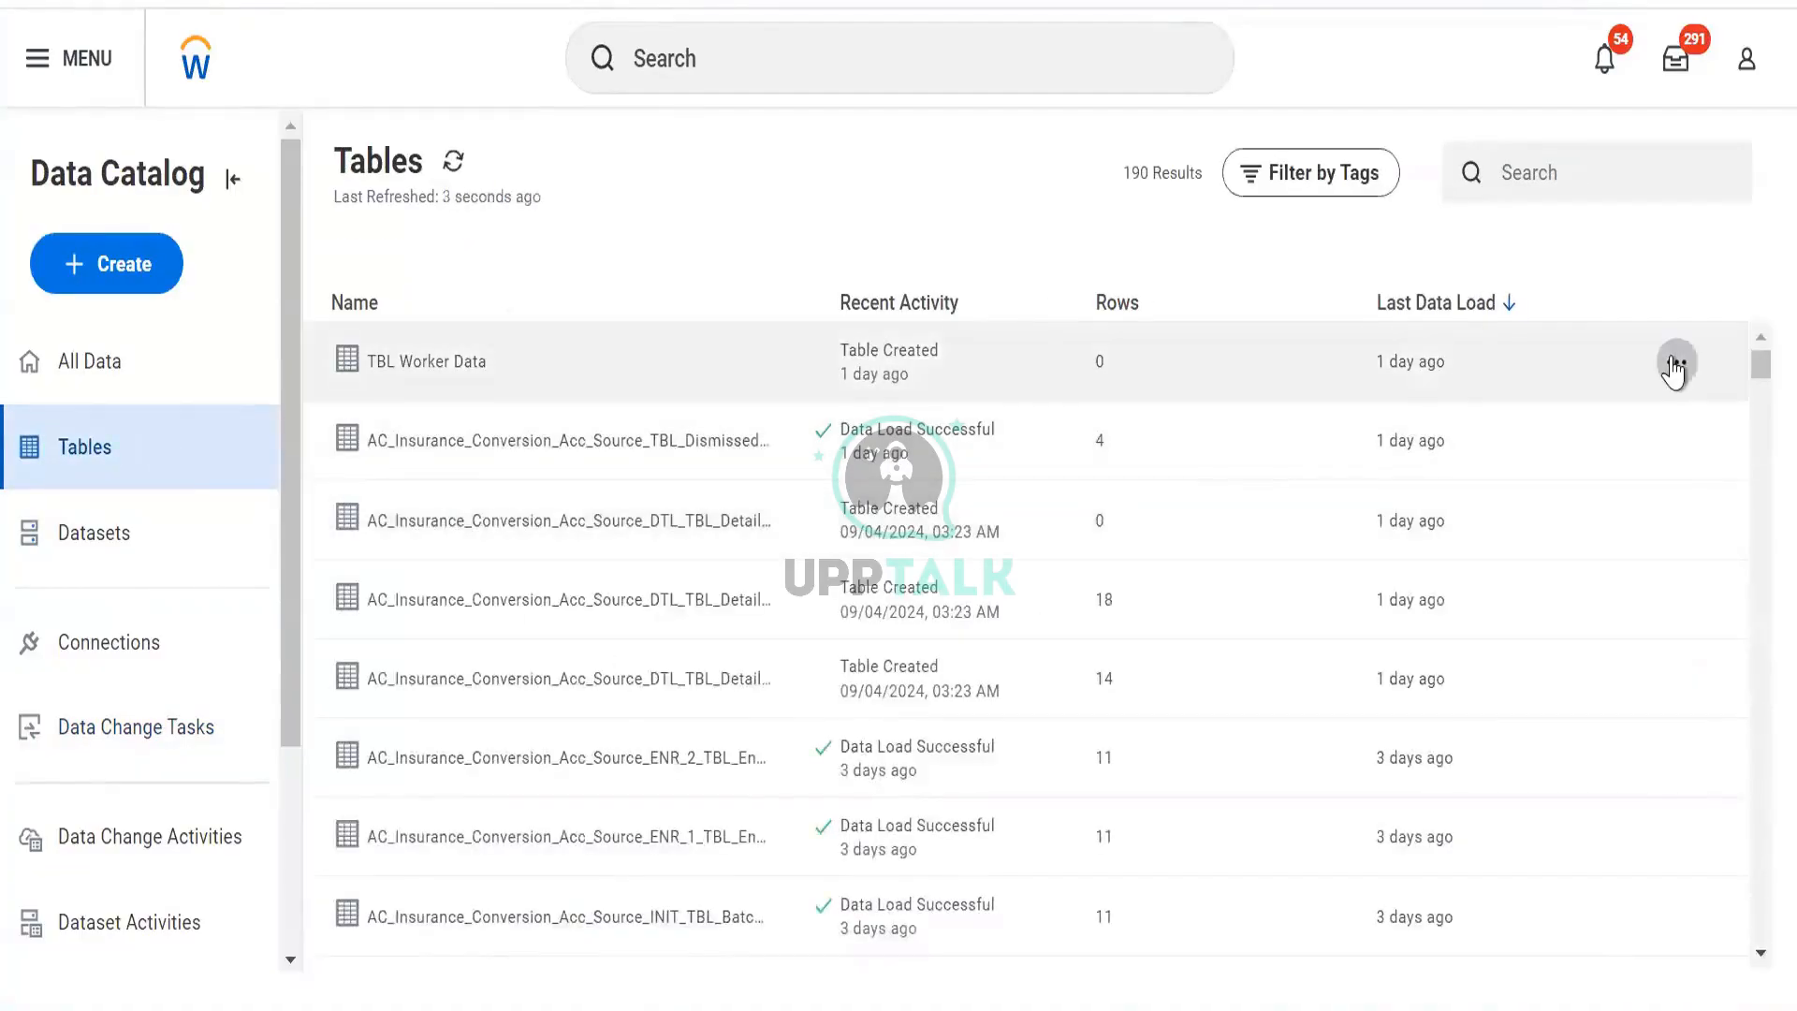
click(1677, 362)
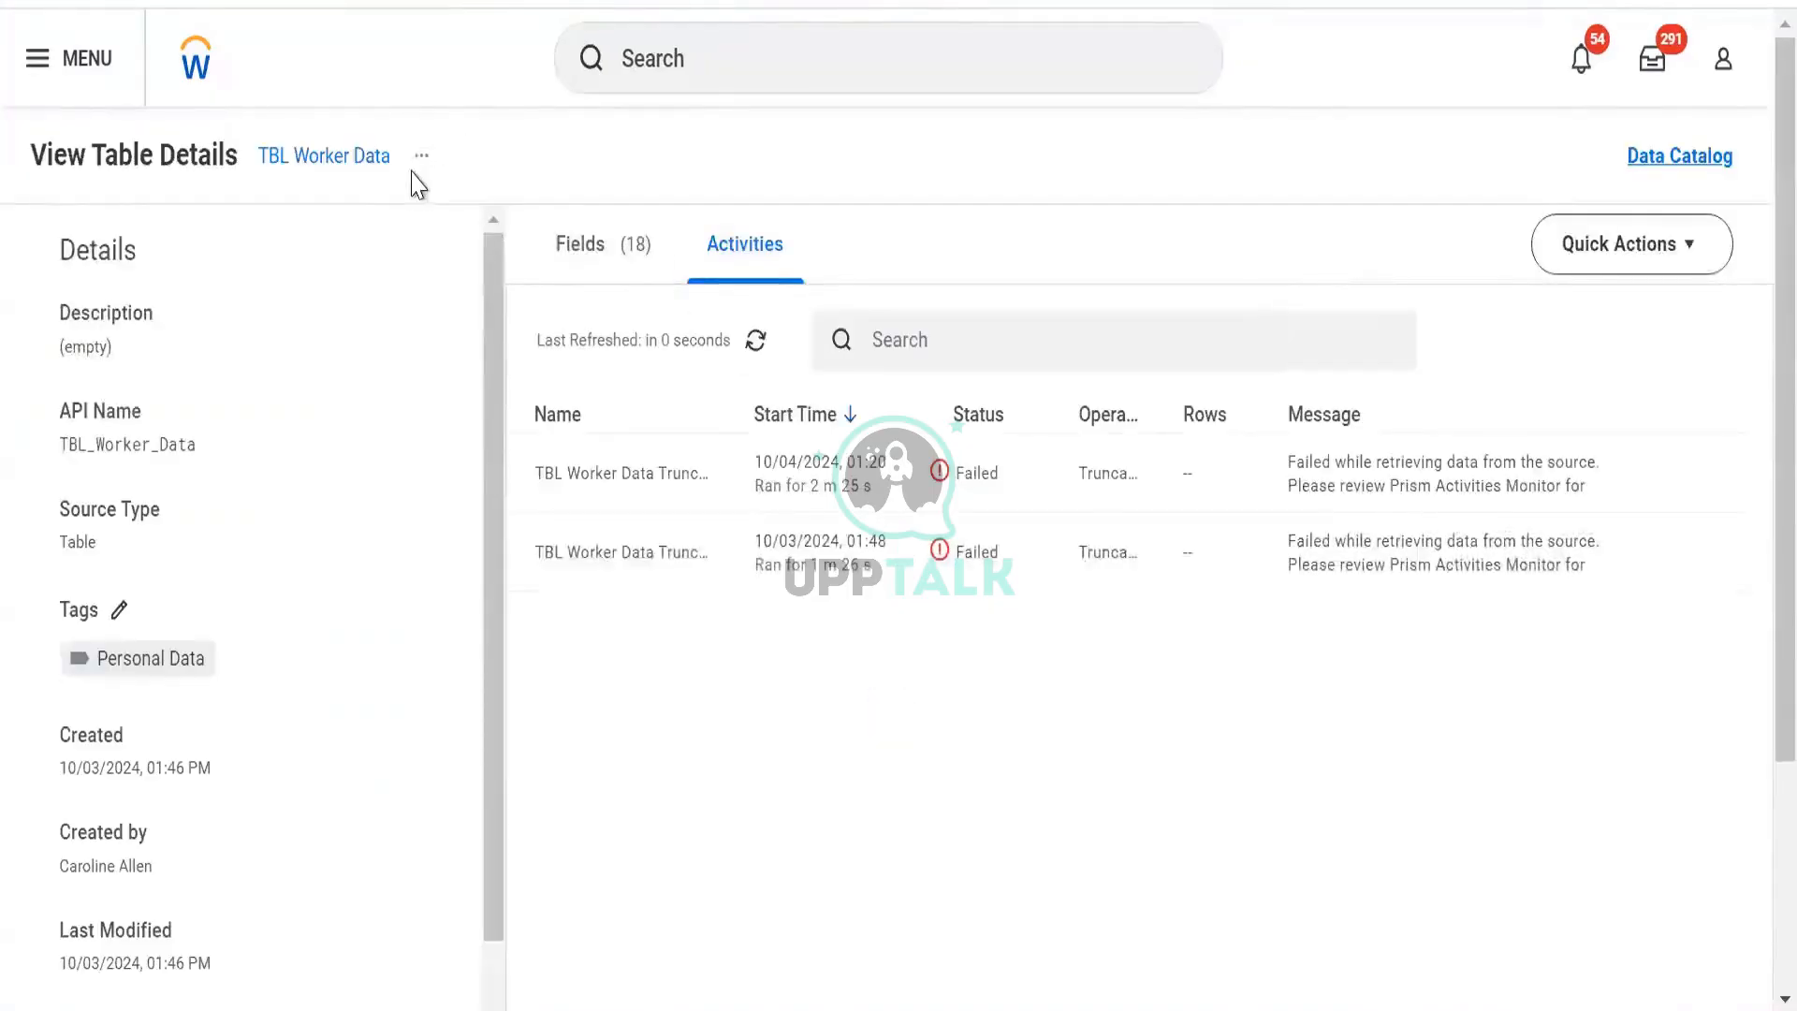
Check TBL Worker Data's related actions, close them, and return to the Data Catalog's Create menu.
click(421, 156)
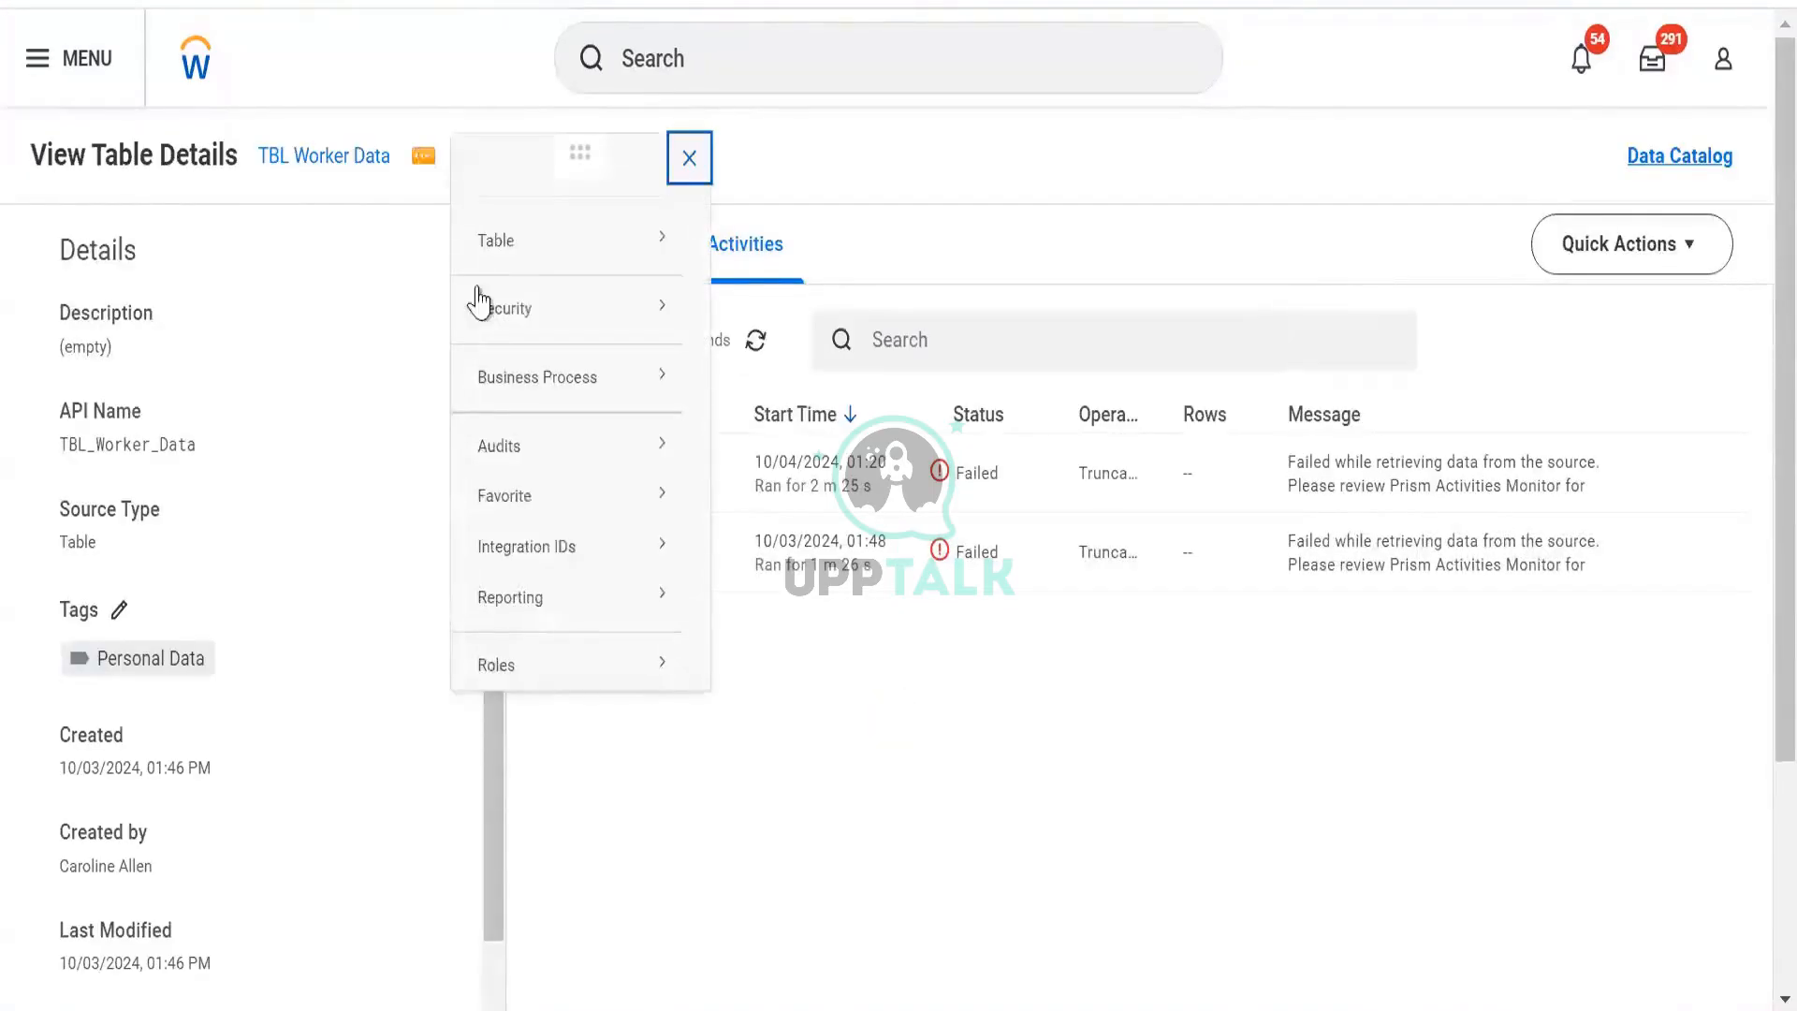
mouse_move(655, 257)
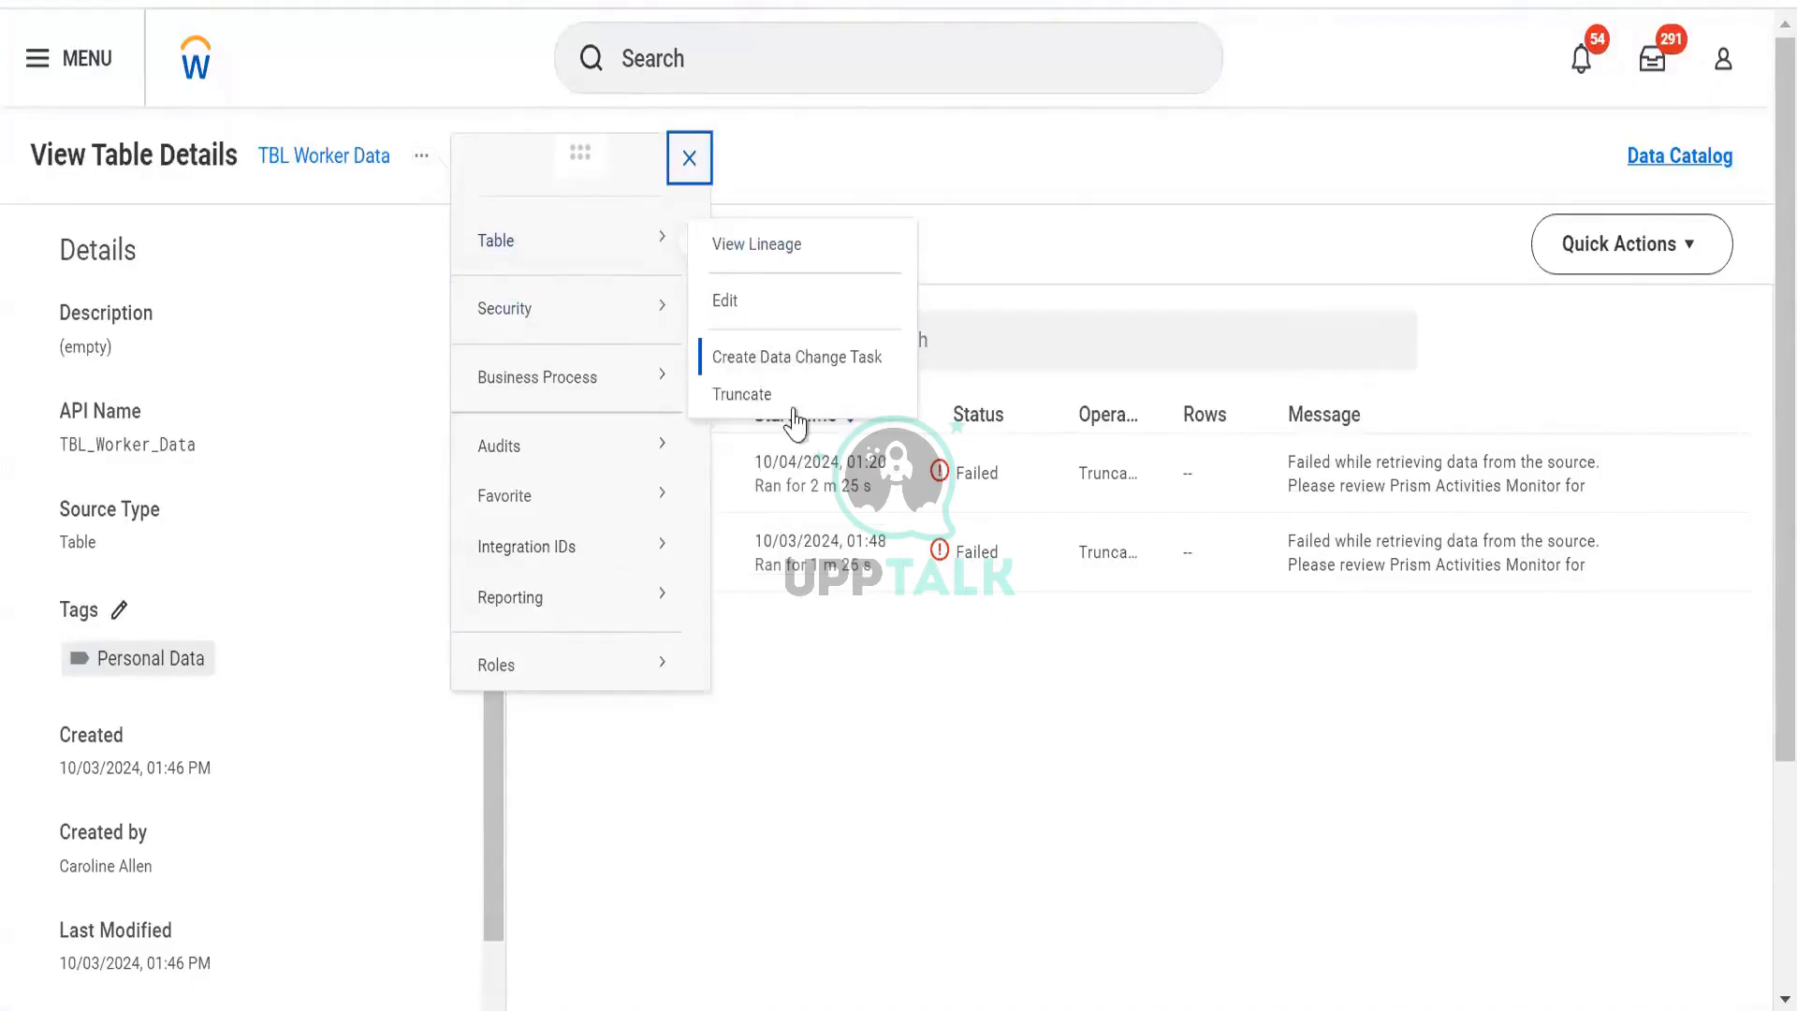
click(1263, 649)
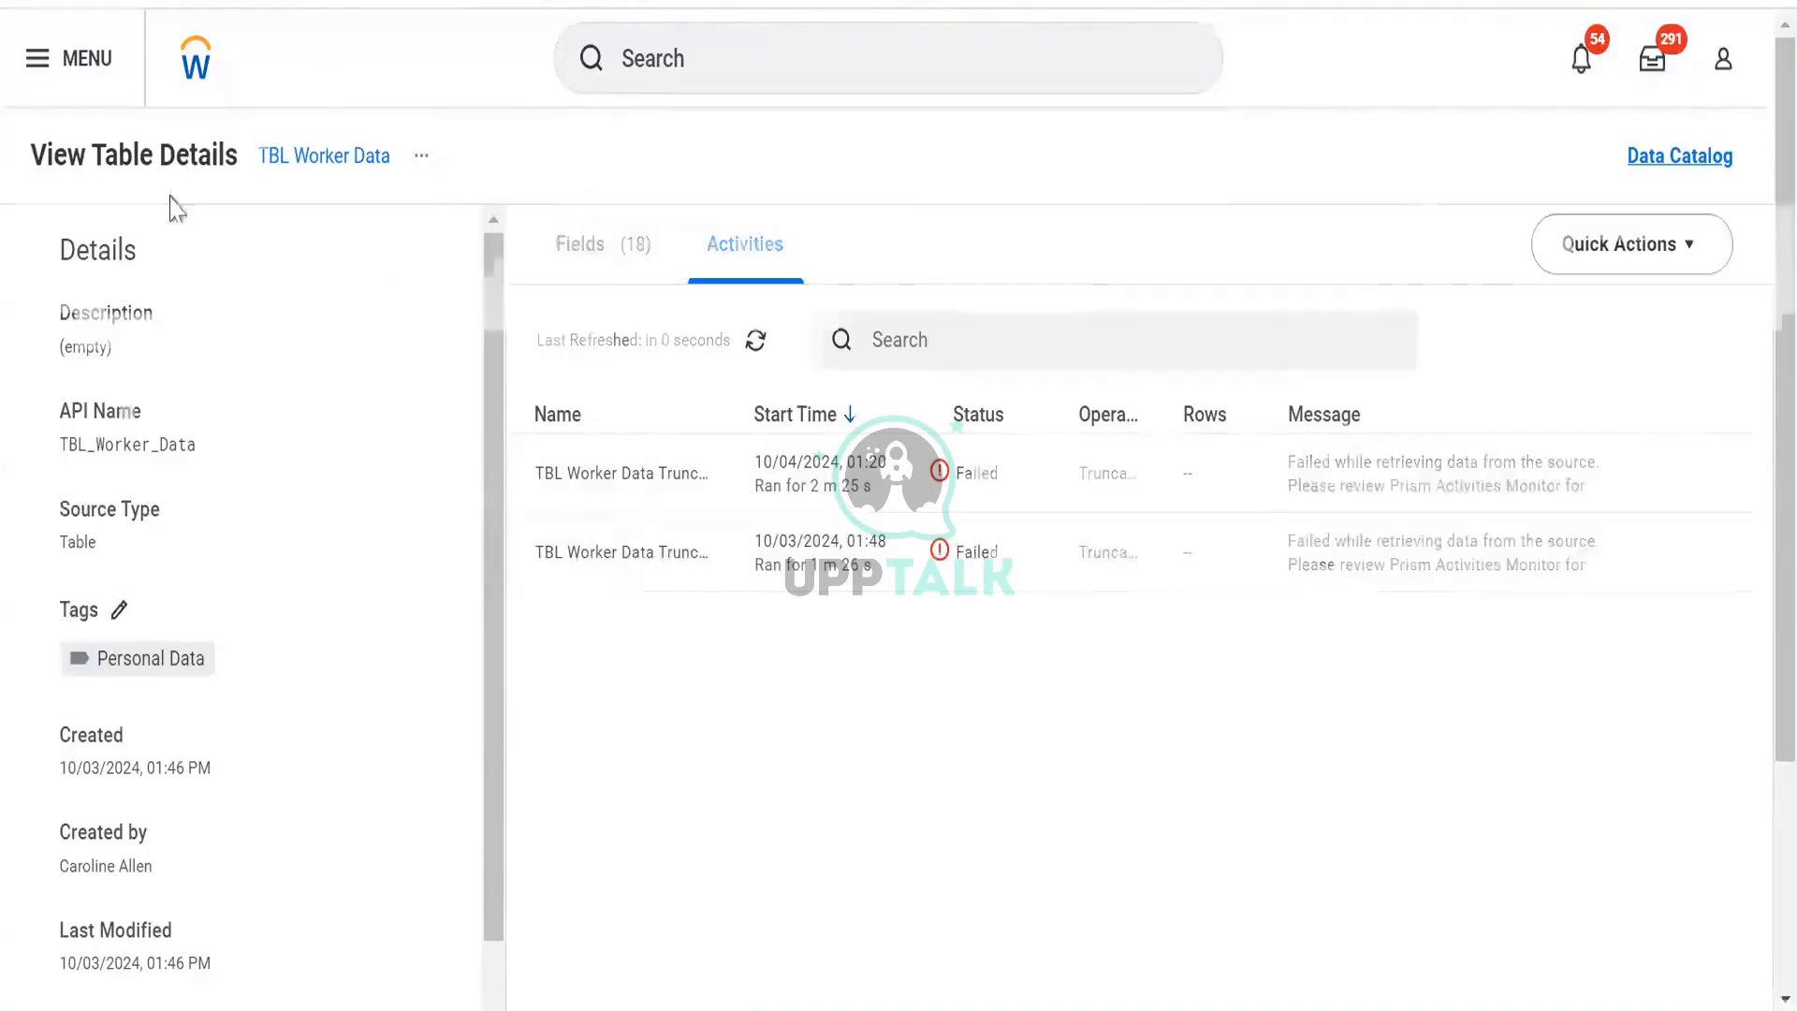
click(159, 270)
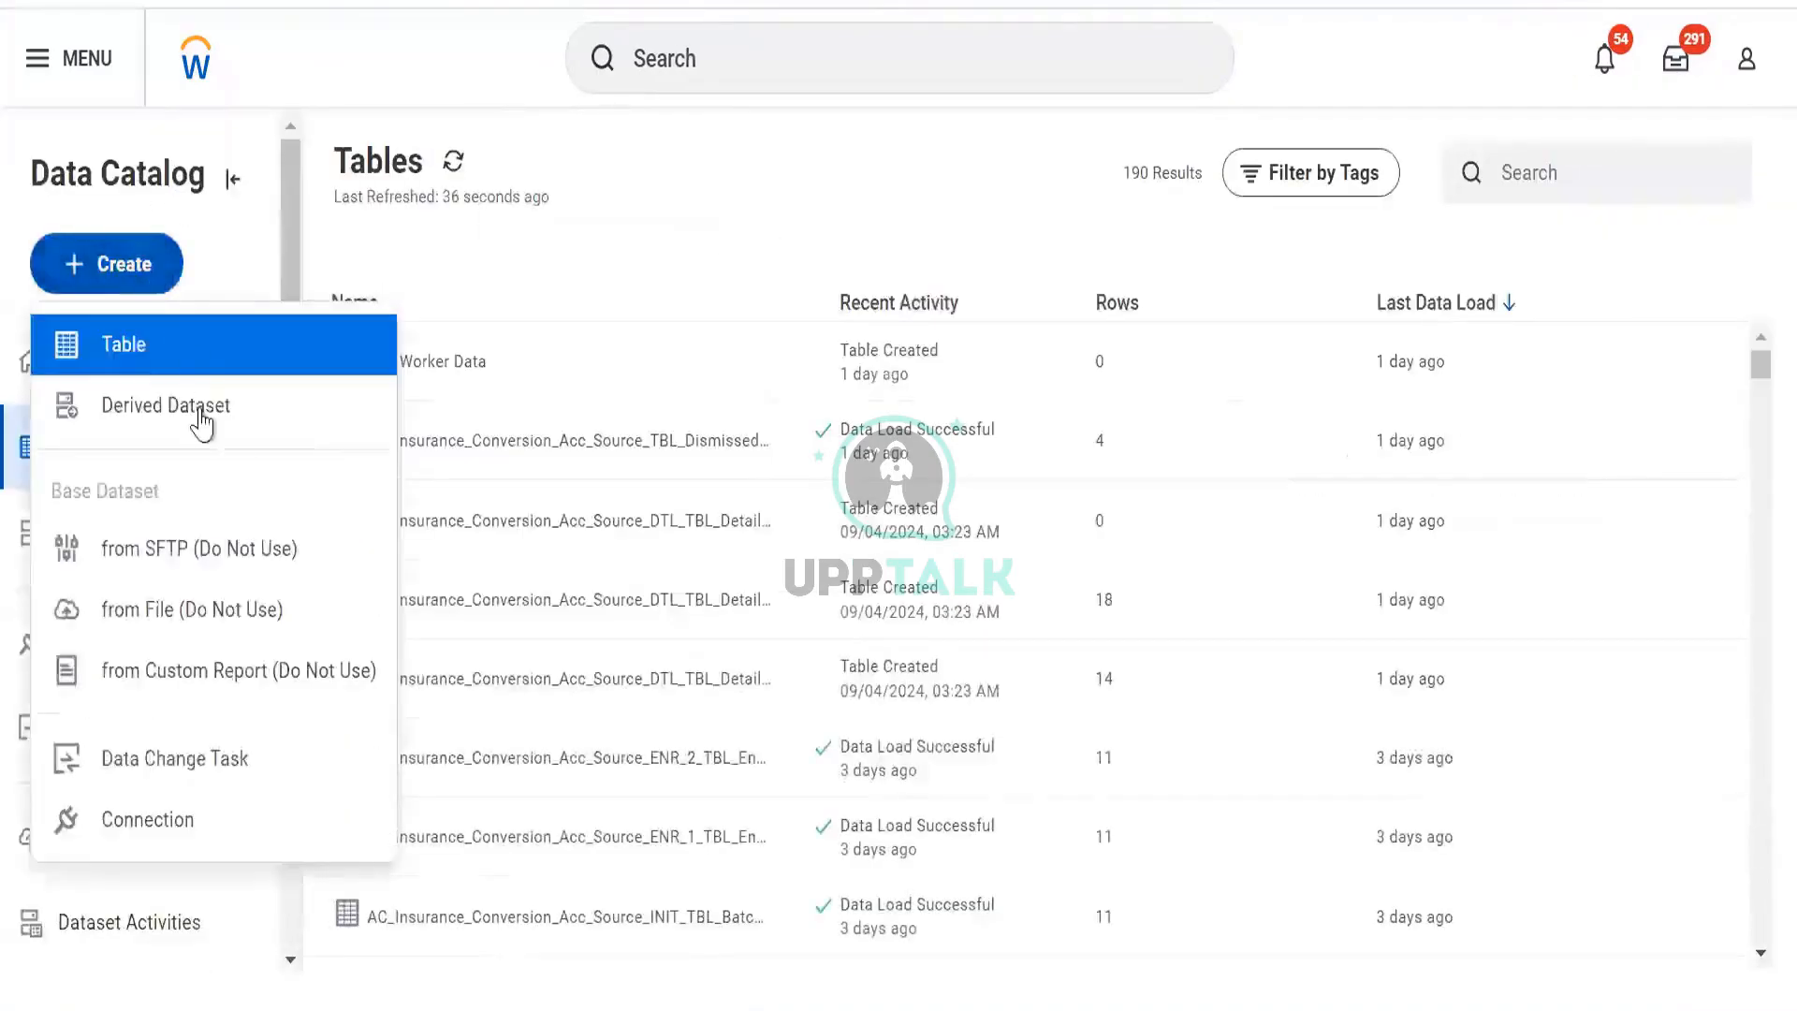
Create table 'TBL Worker Data Copy' with the Personal Data tag and Enable for Analysis checked.
click(172, 346)
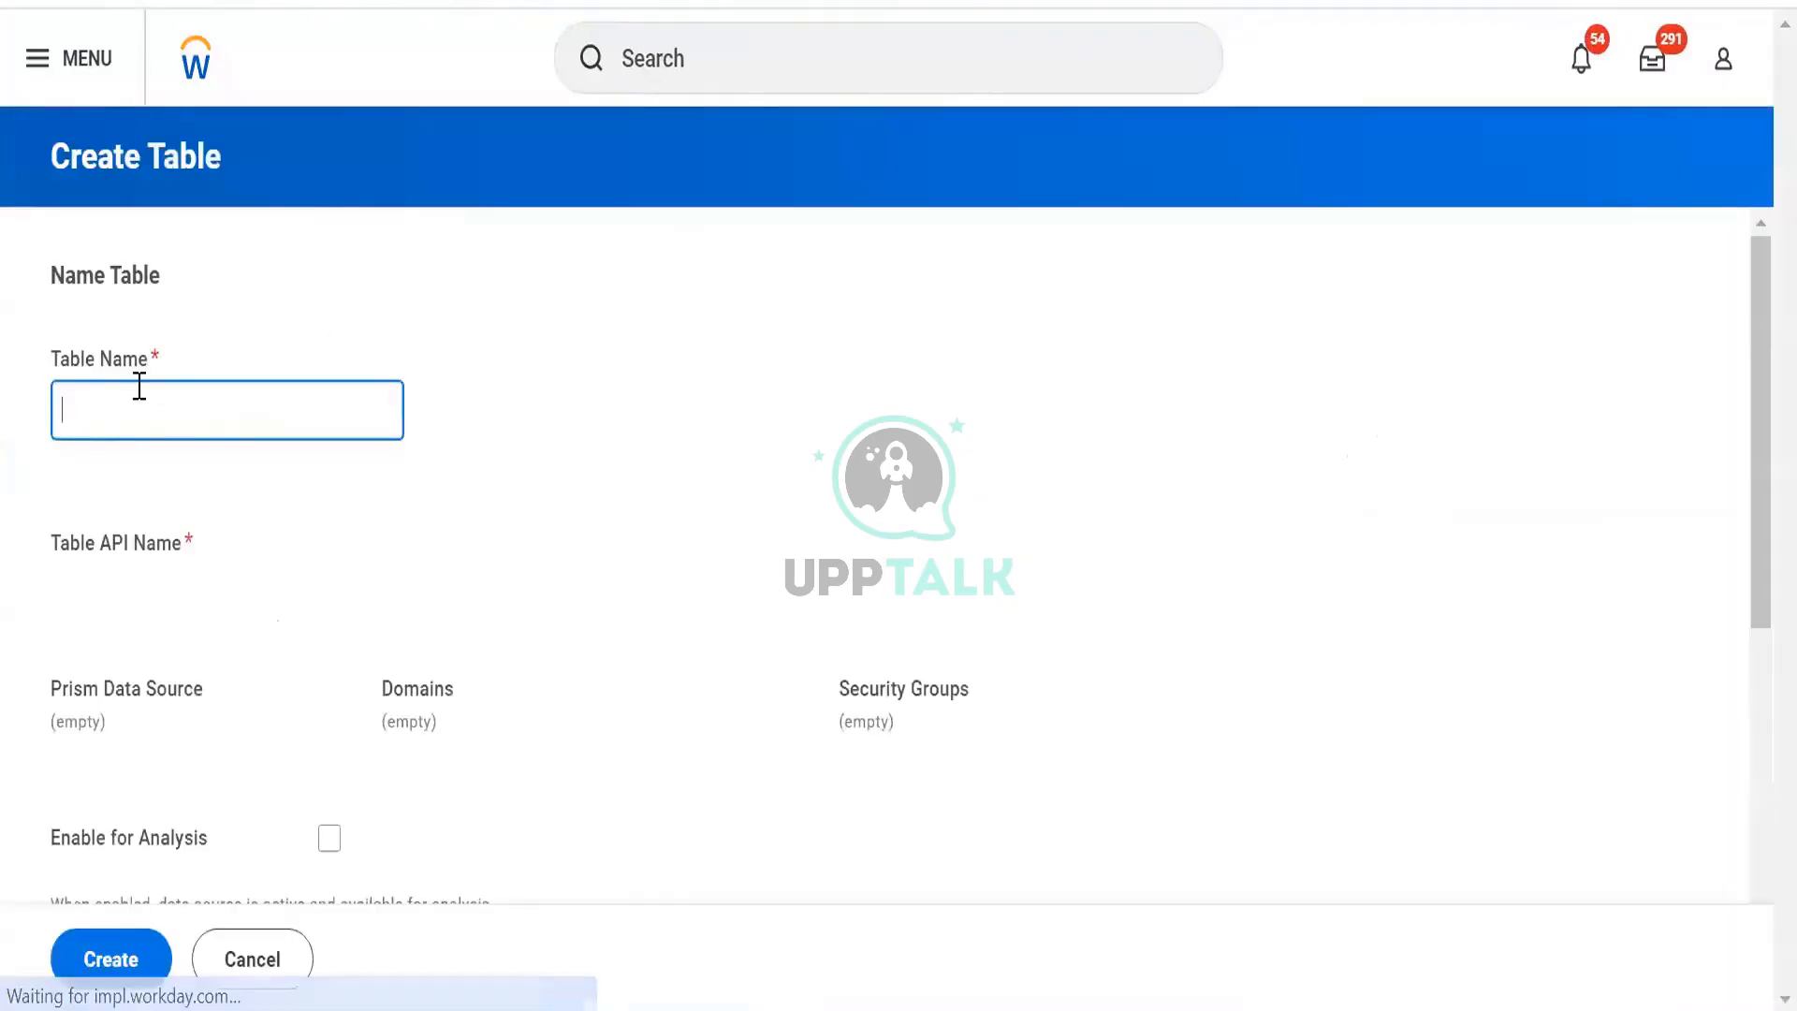
text(TBL Worker D)
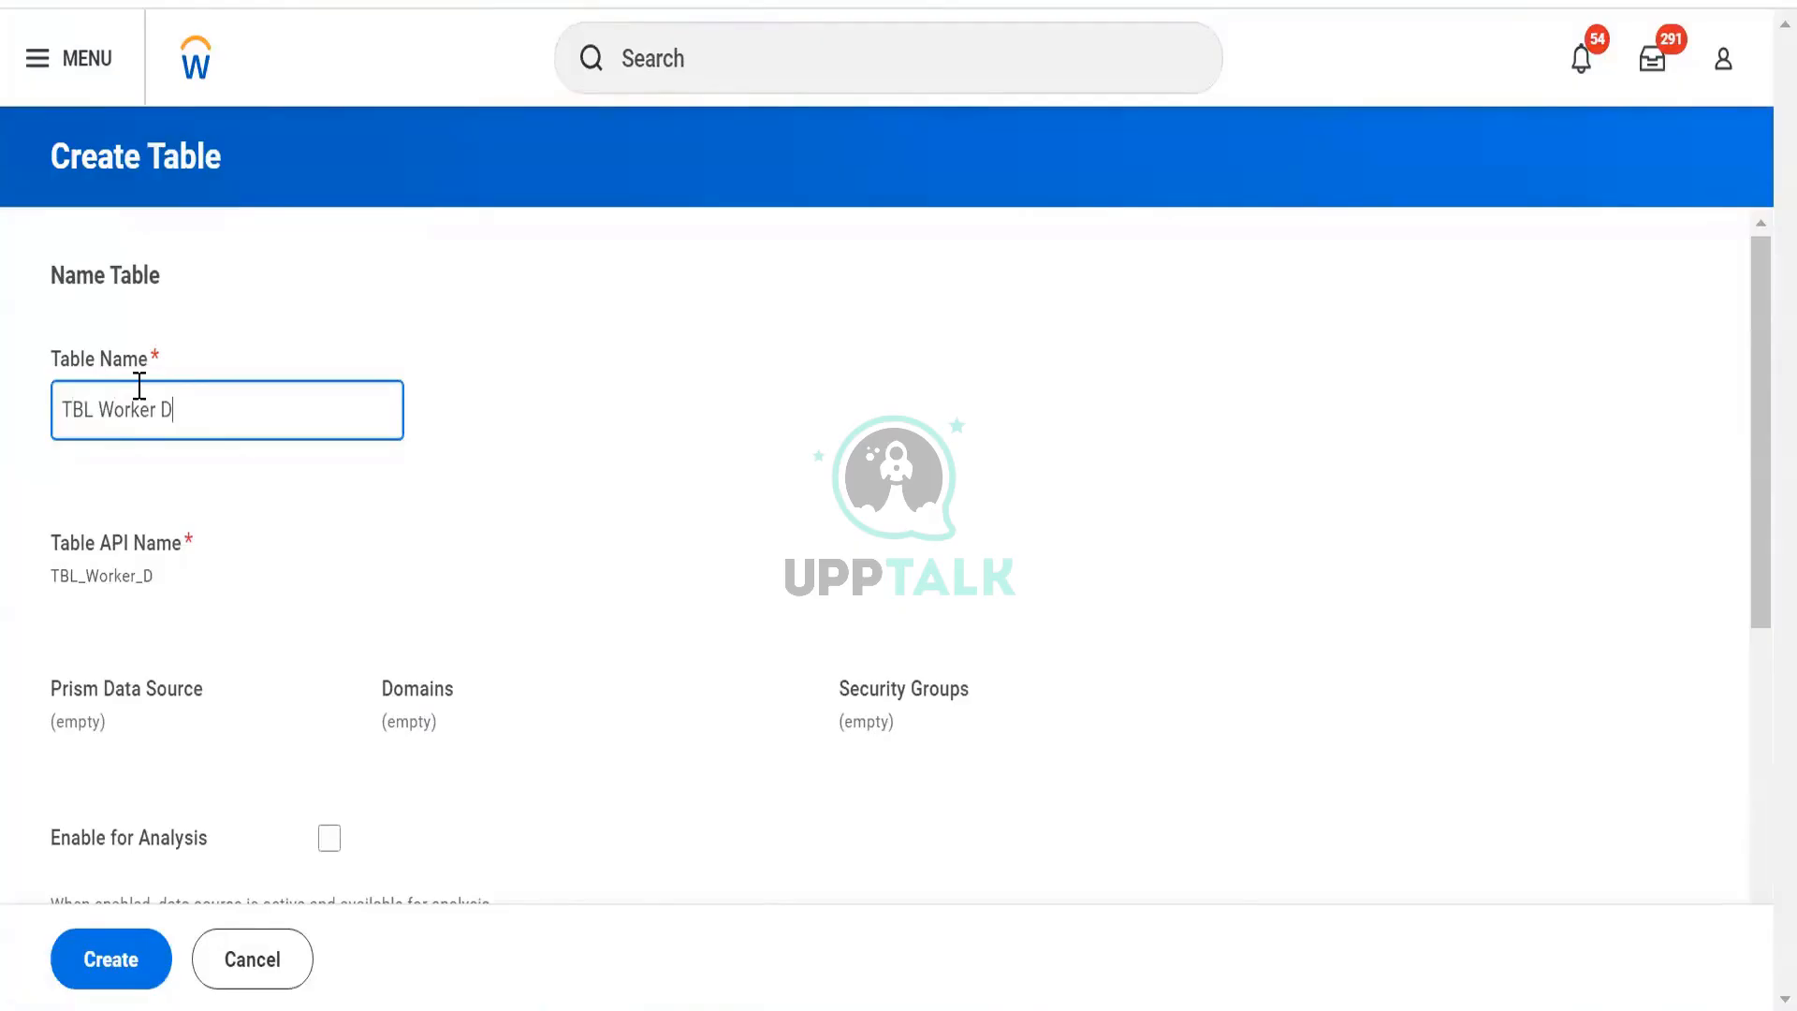
text(ata Copy)
key(Tab)
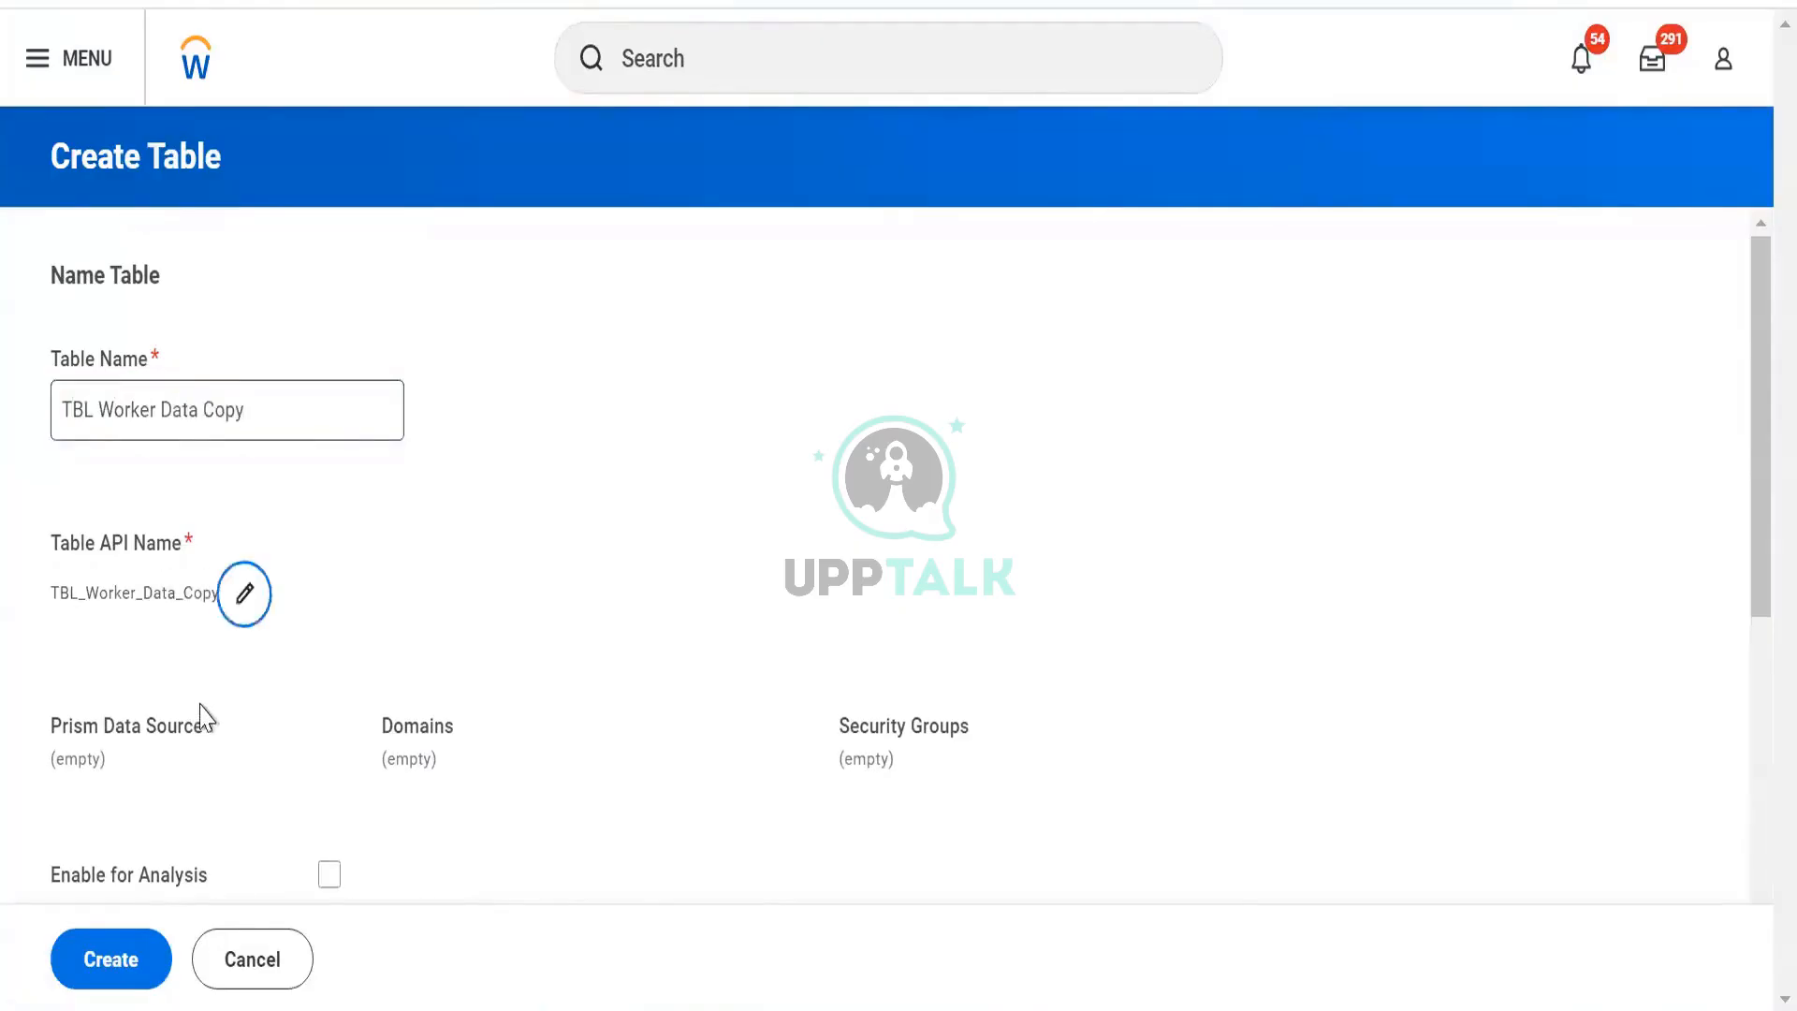
scroll(159, 590, down, 5)
click(162, 582)
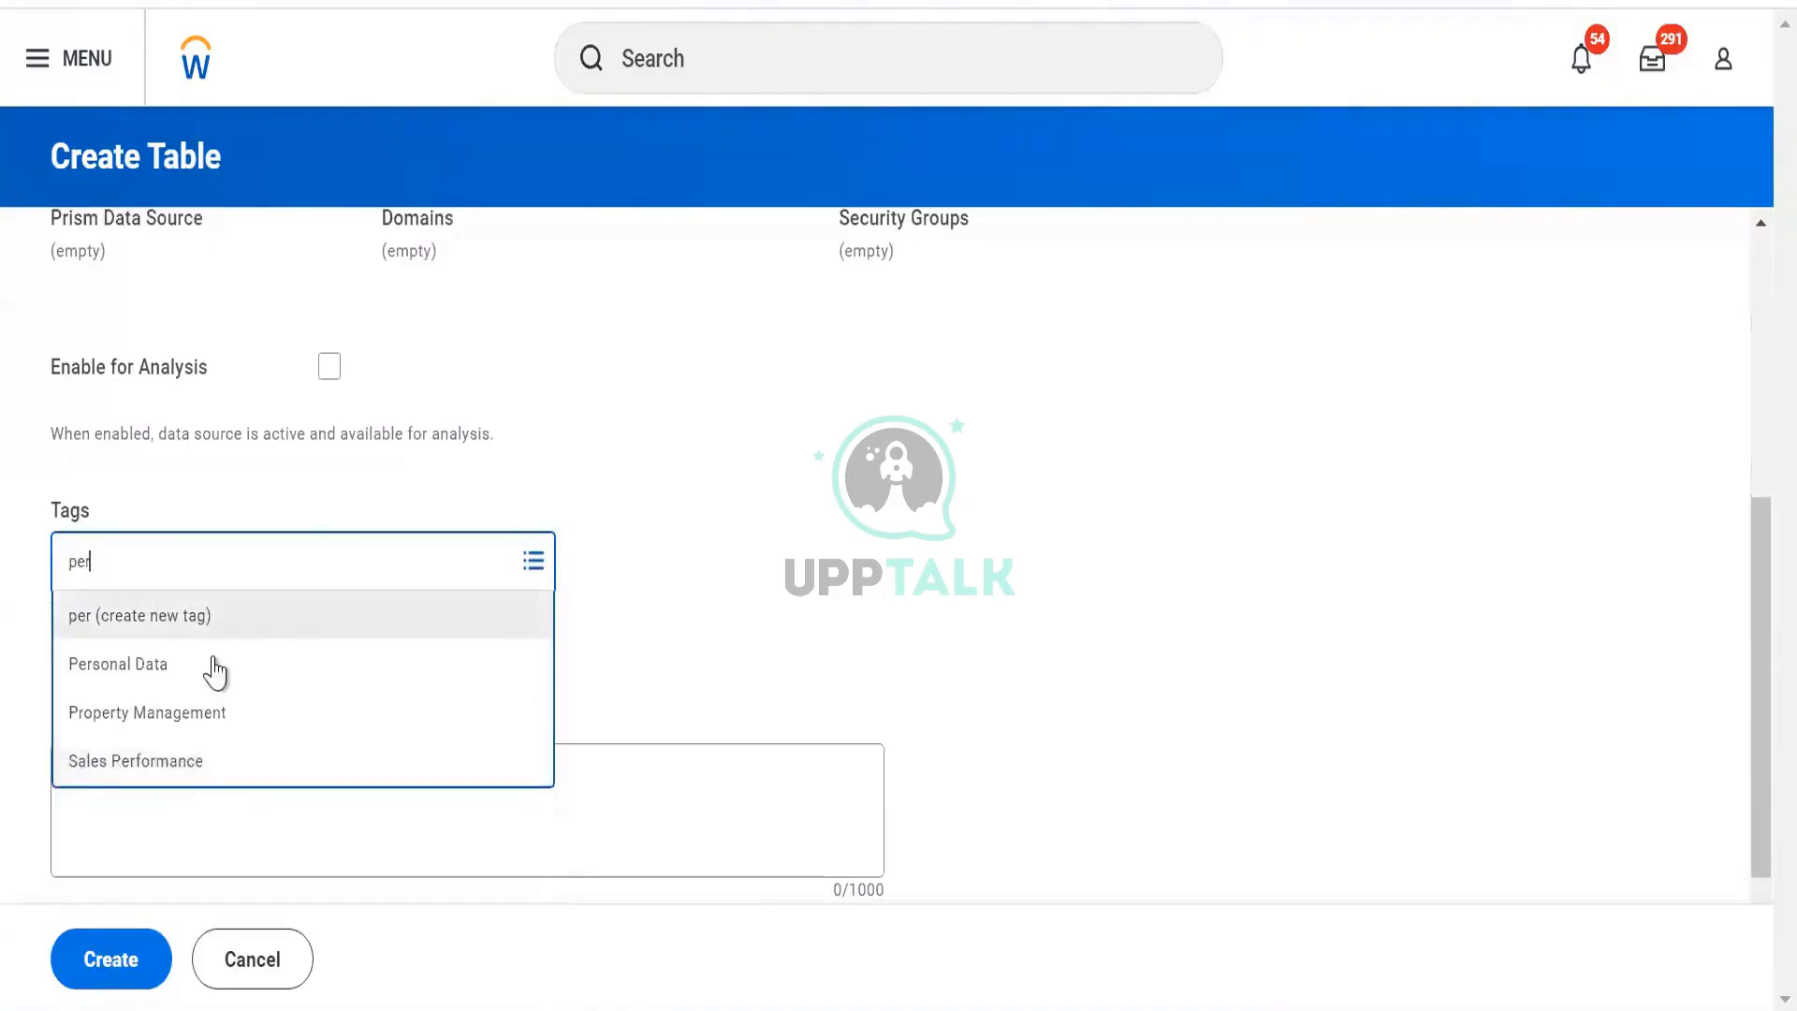
click(215, 664)
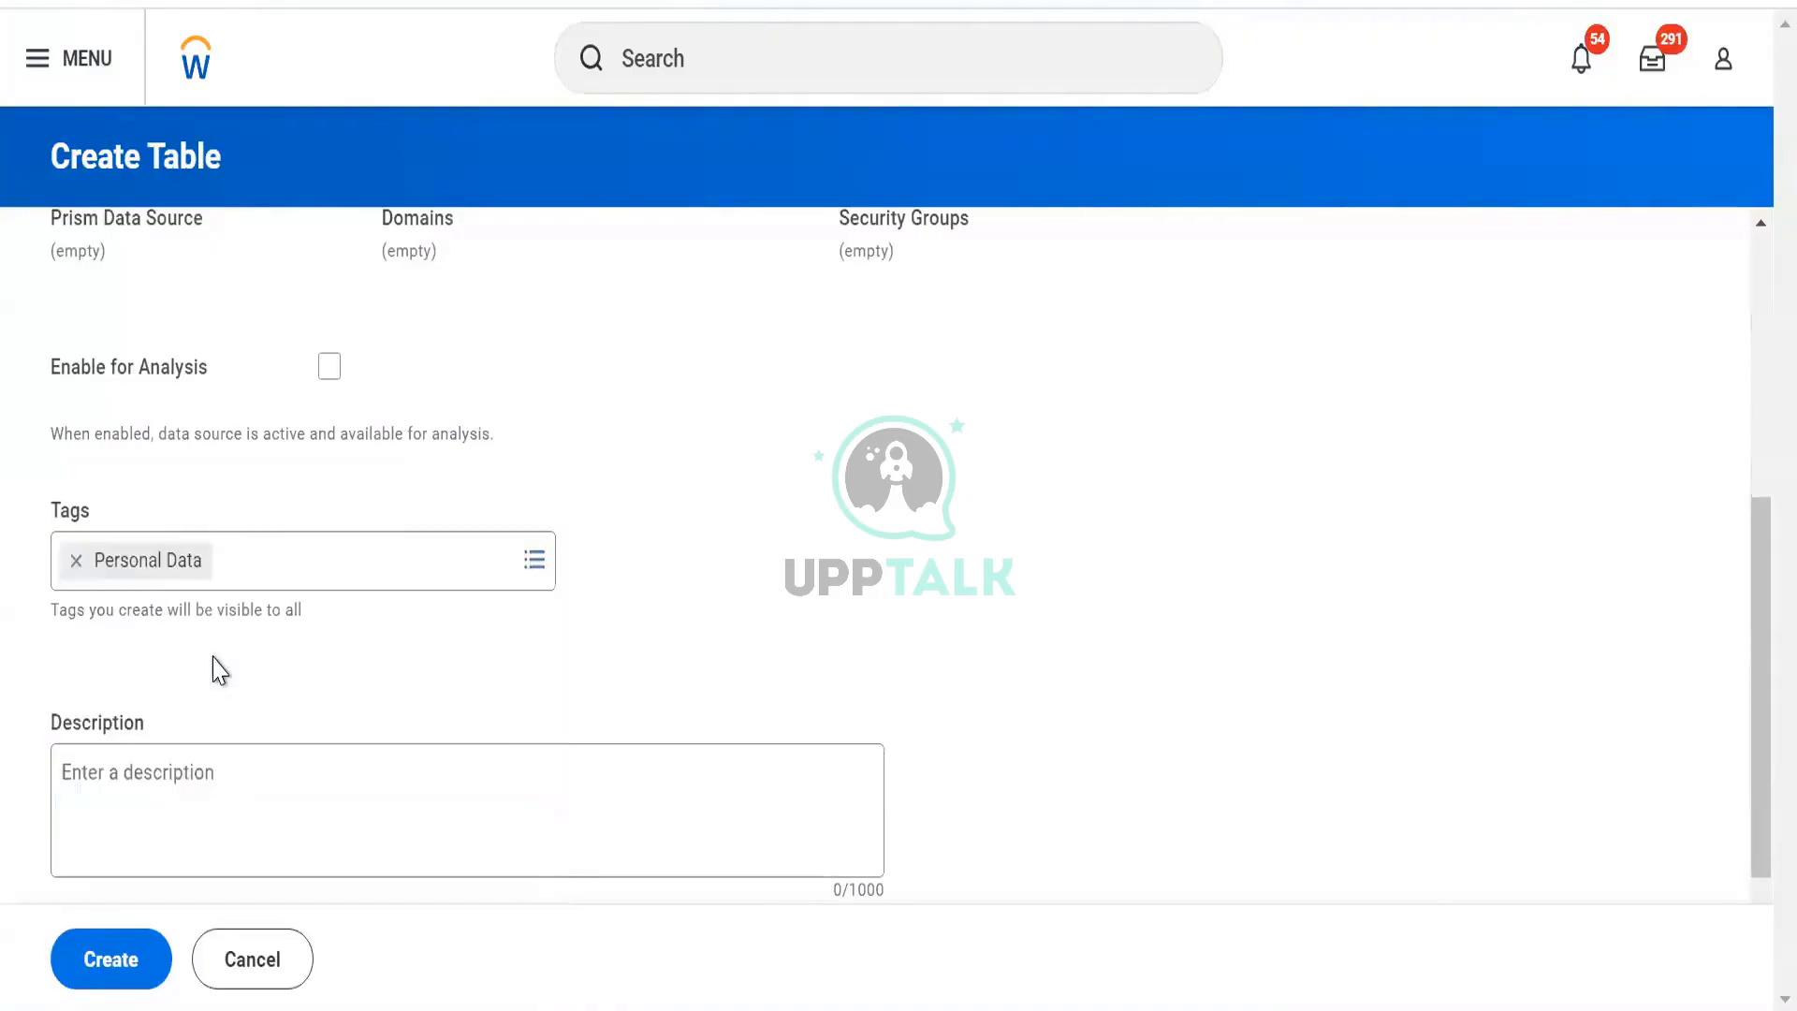
scroll(216, 670, down, 1)
scroll(297, 458, up, 2)
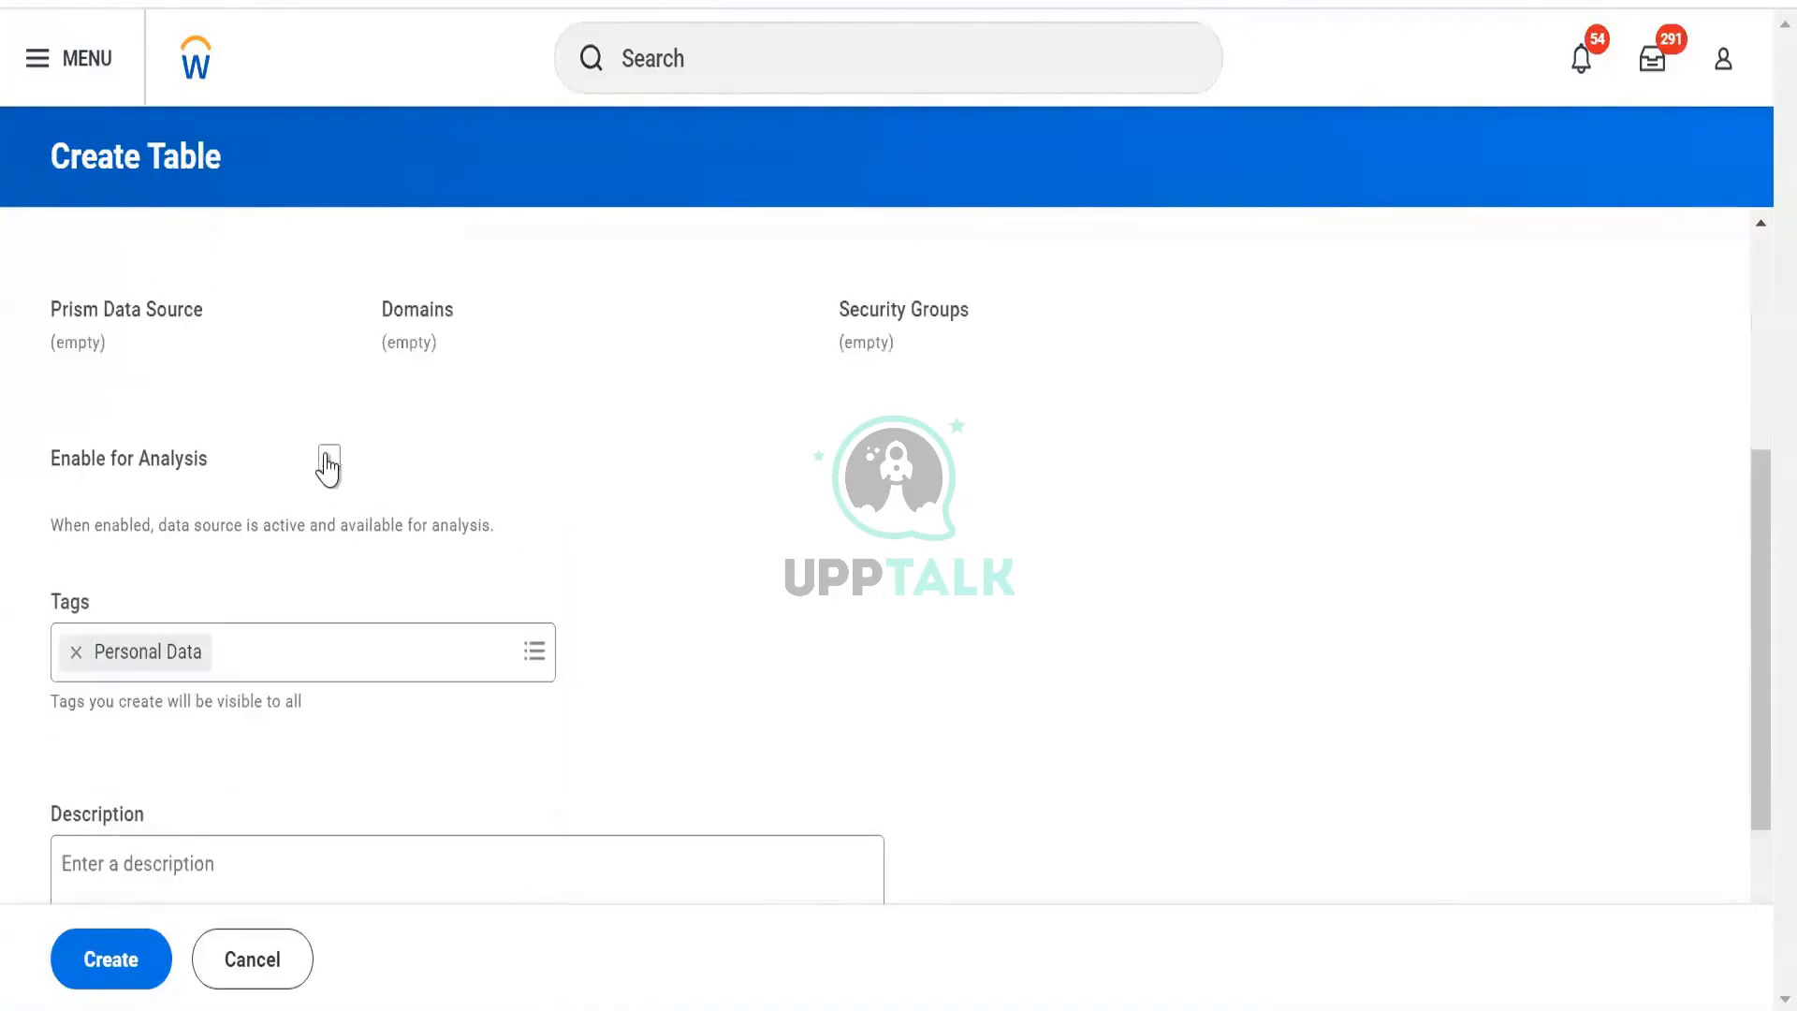
click(329, 457)
scroll(341, 561, down, 2)
click(145, 975)
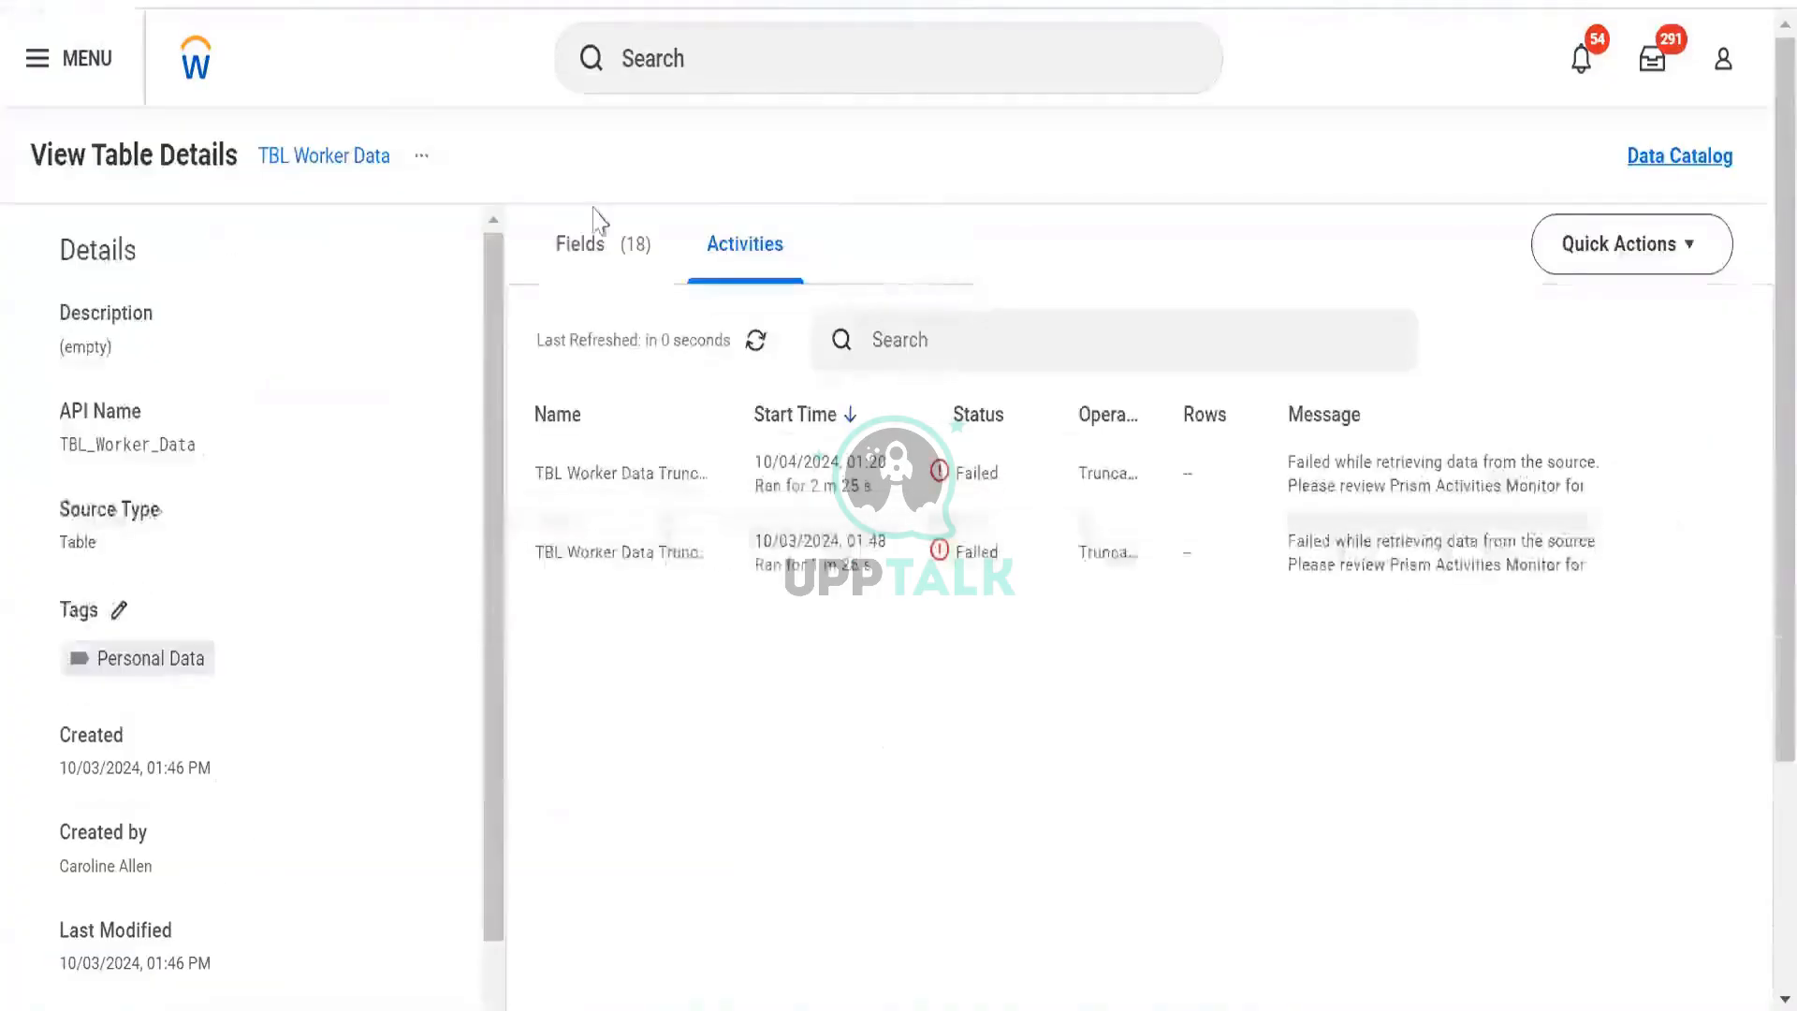
click(1706, 159)
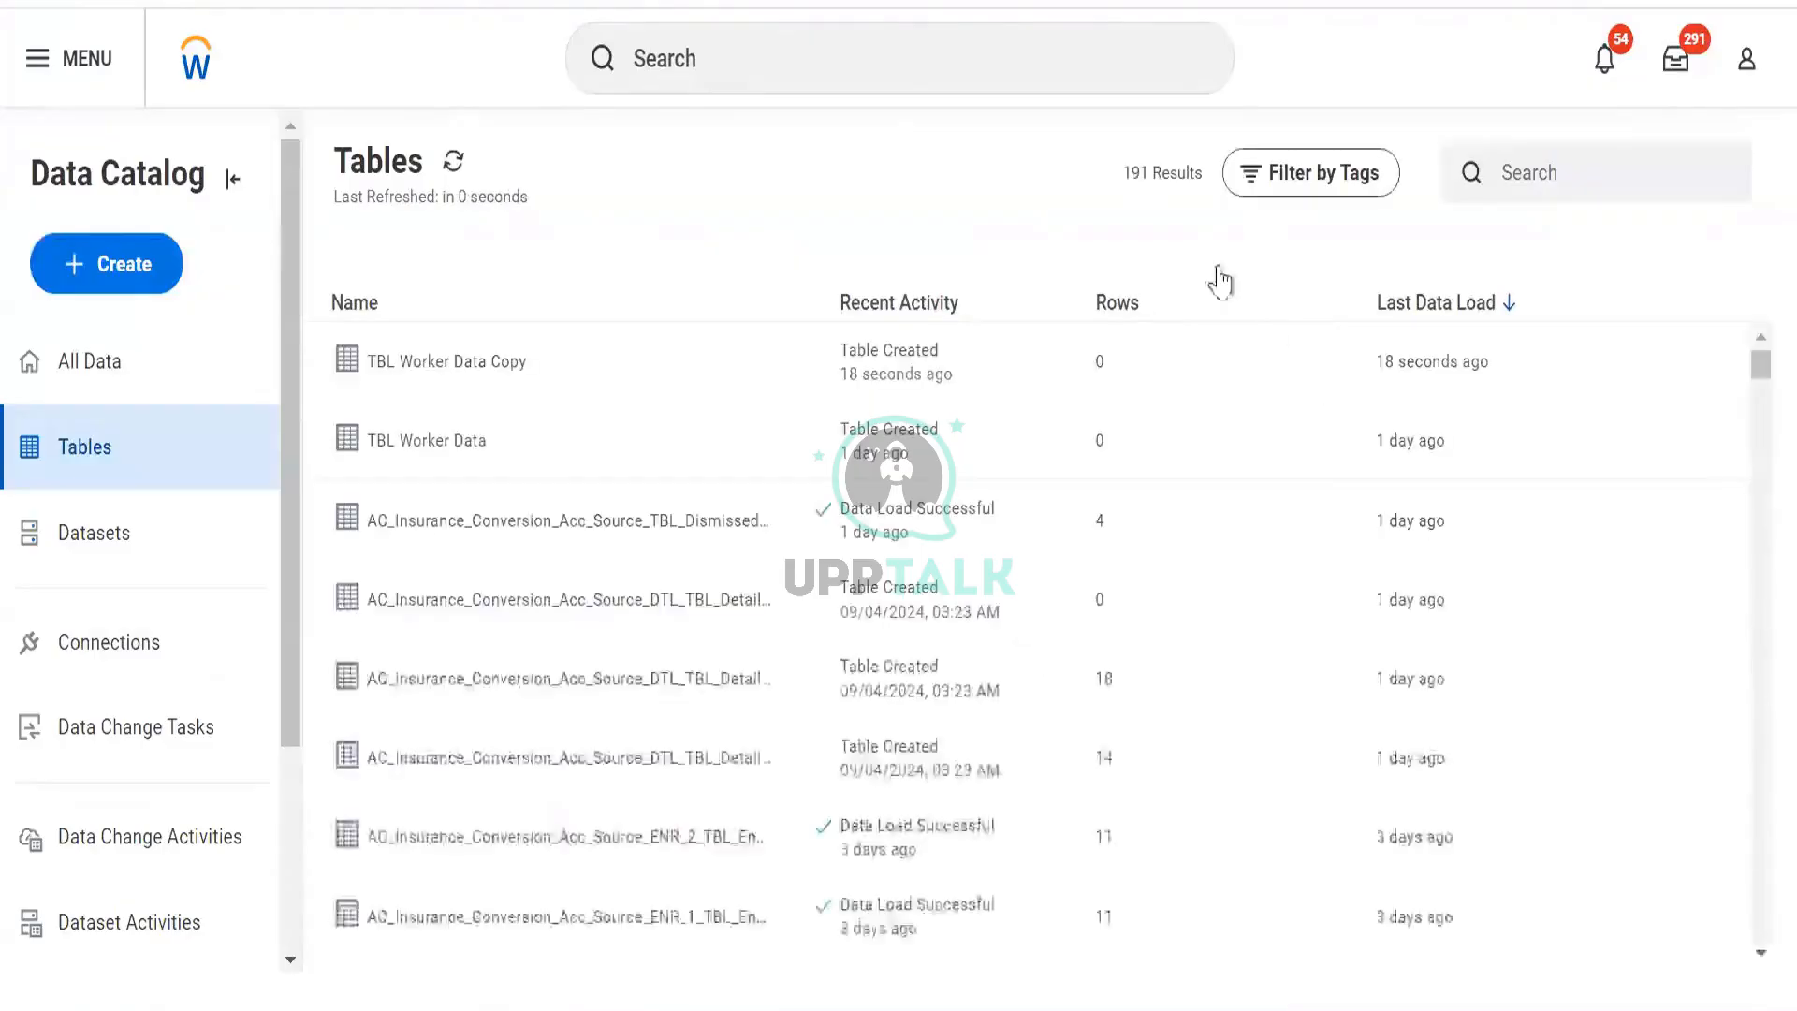
Filter All Data in the catalog by the Personal Data tag, showing 7 results.
click(150, 361)
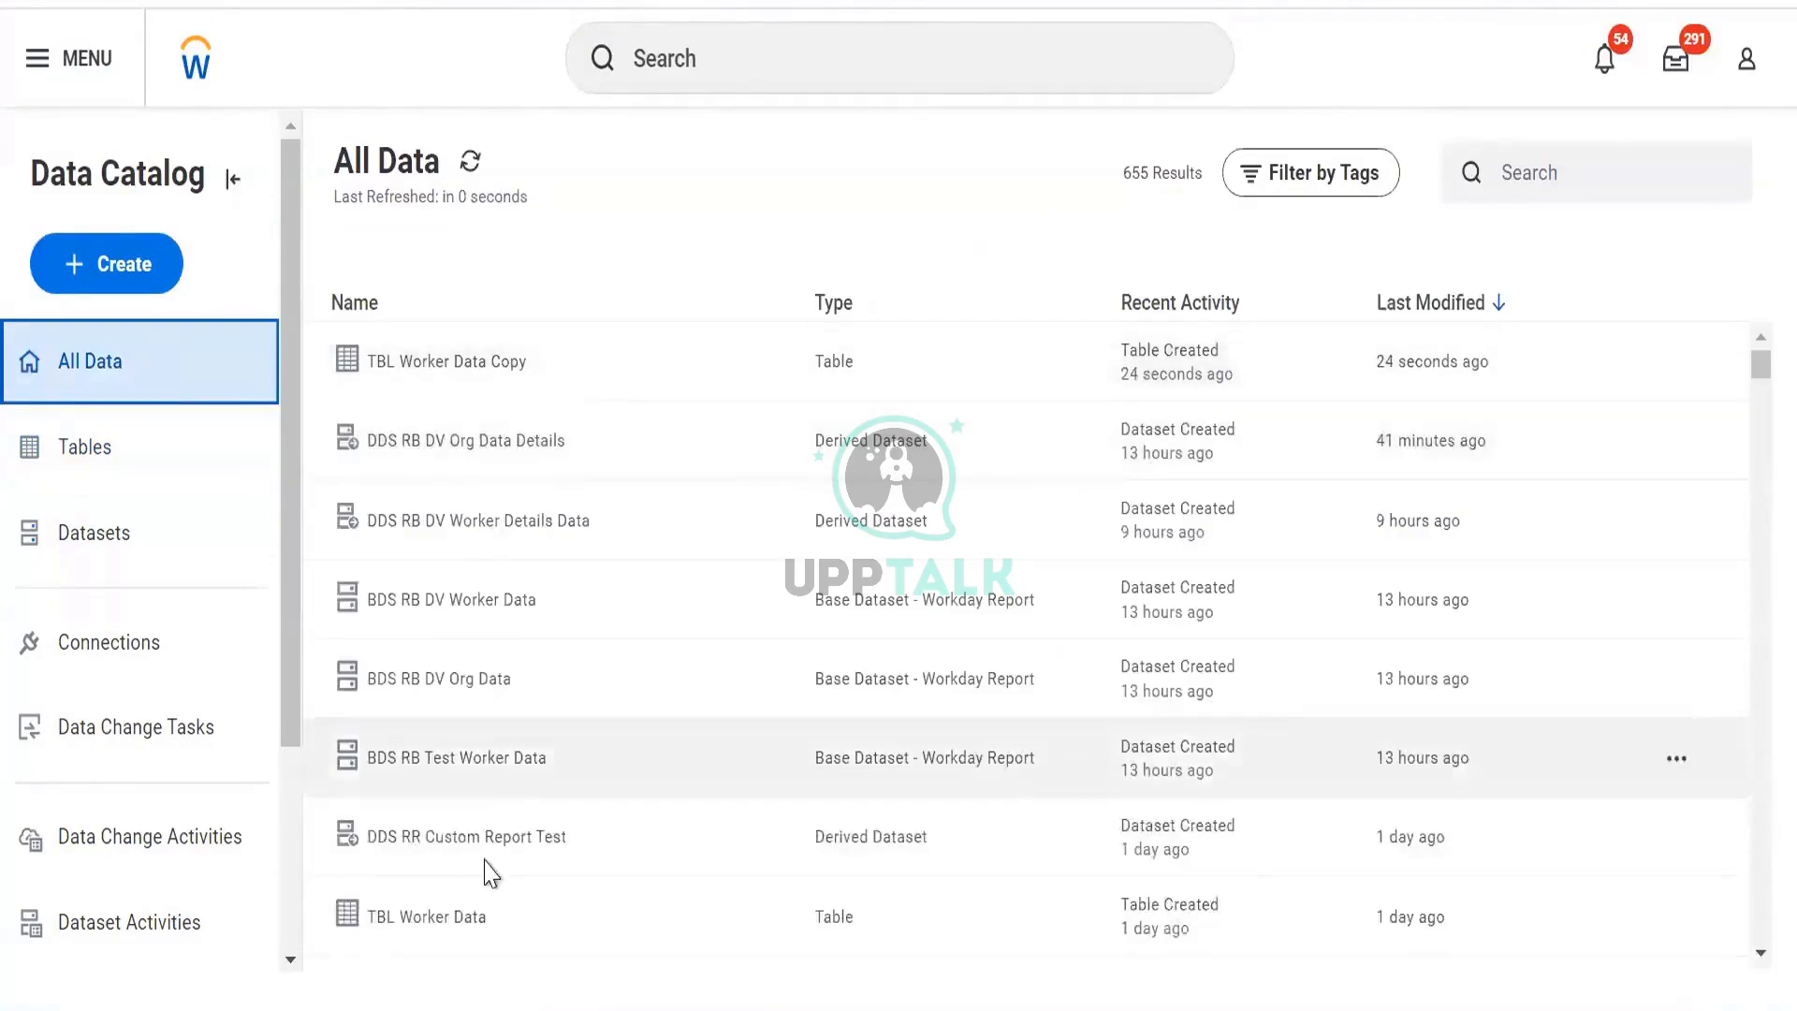
click(1292, 176)
click(1300, 343)
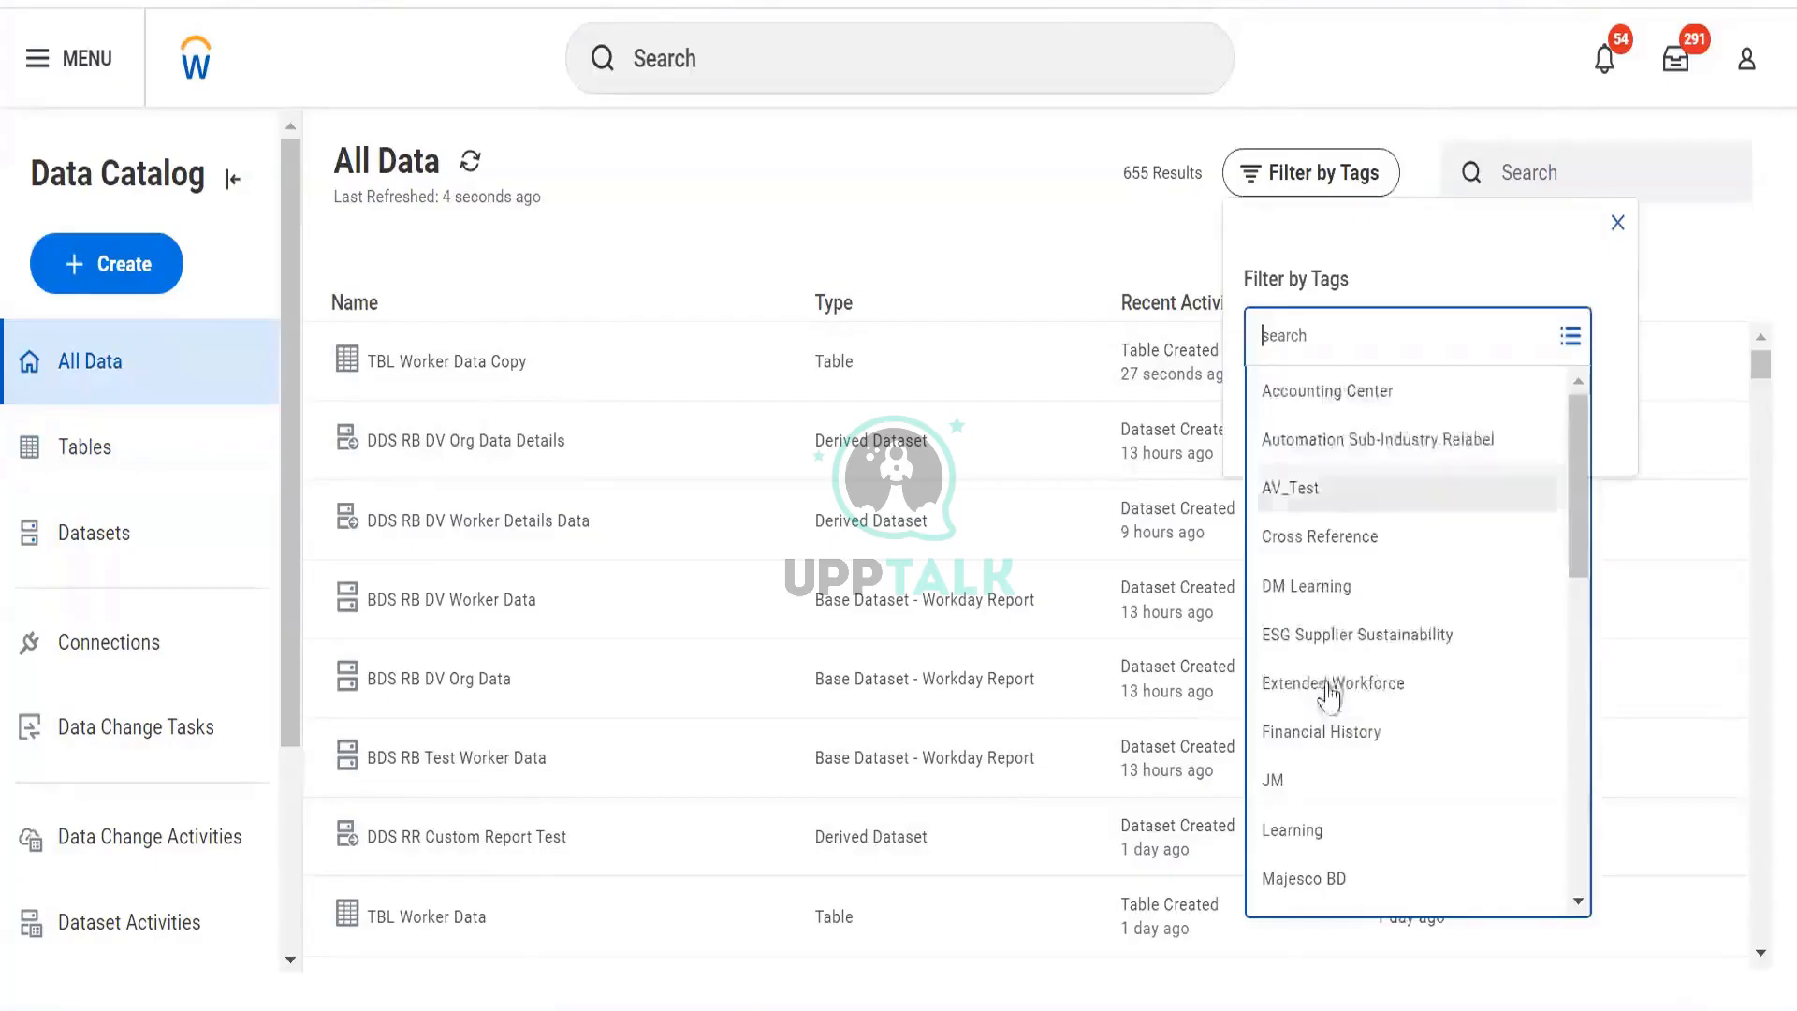
scroll(1345, 749, down, 10)
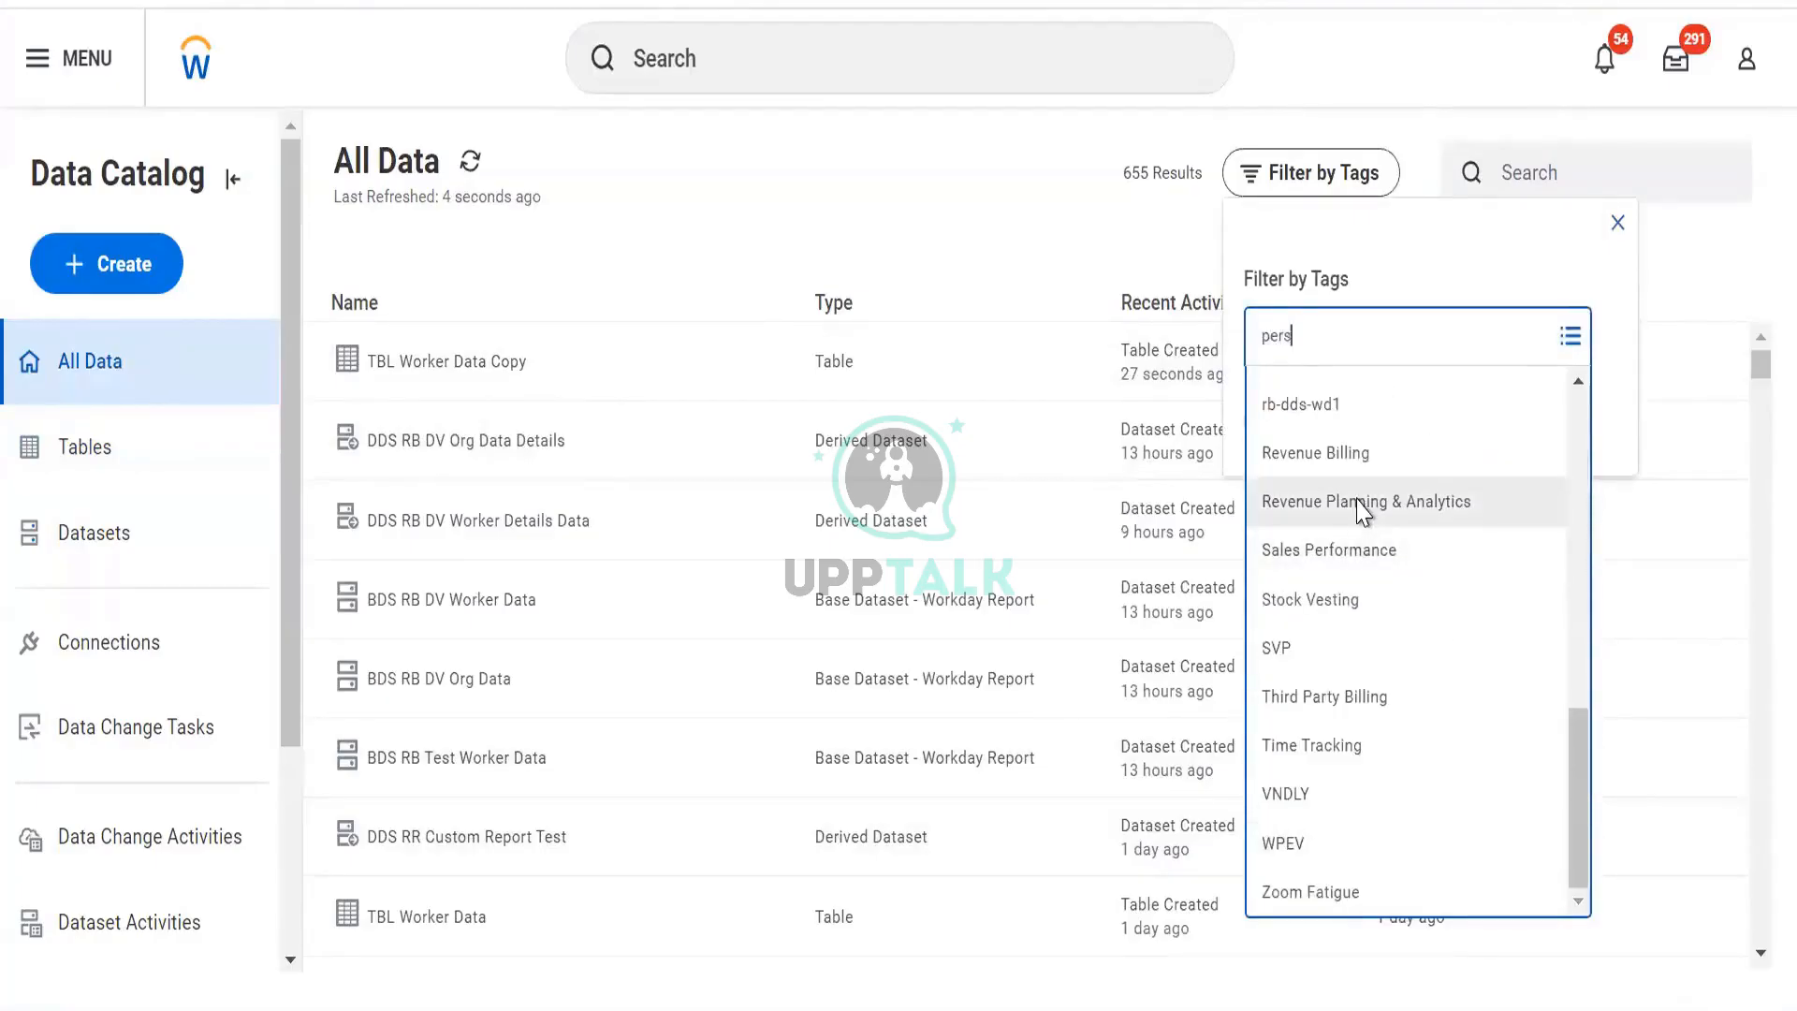
text(pers)
click(1352, 397)
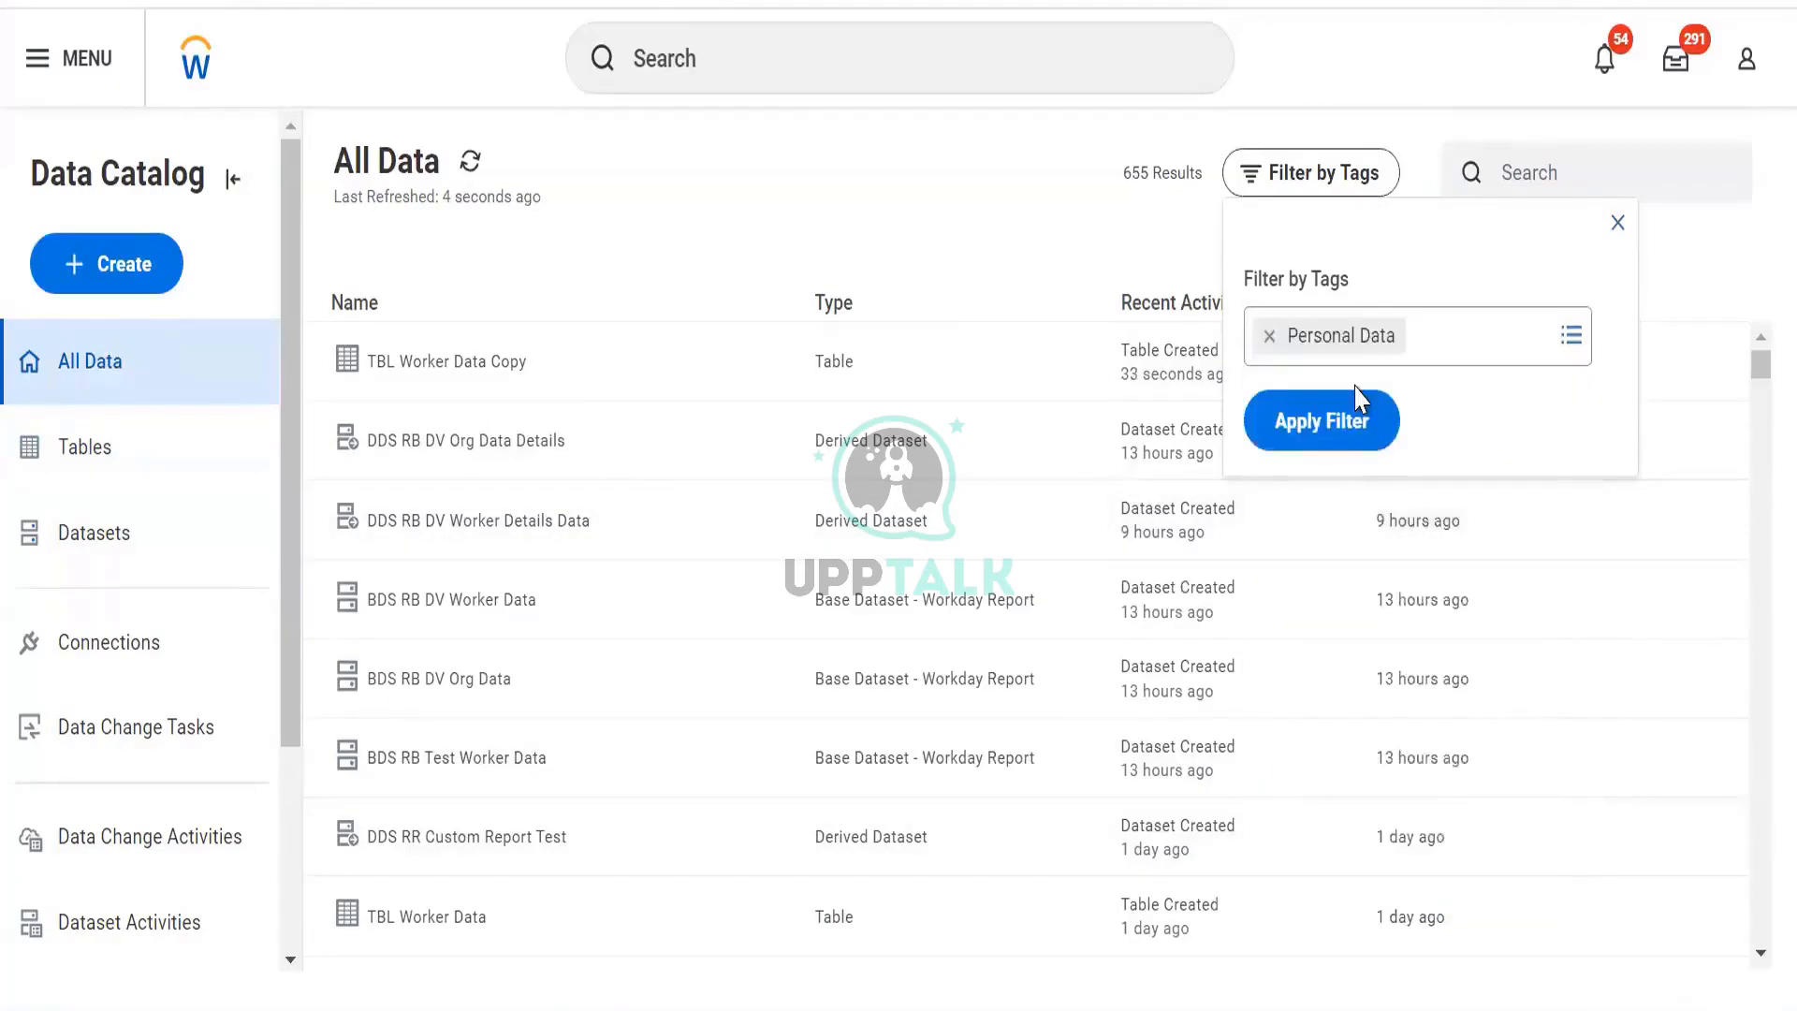
click(1353, 452)
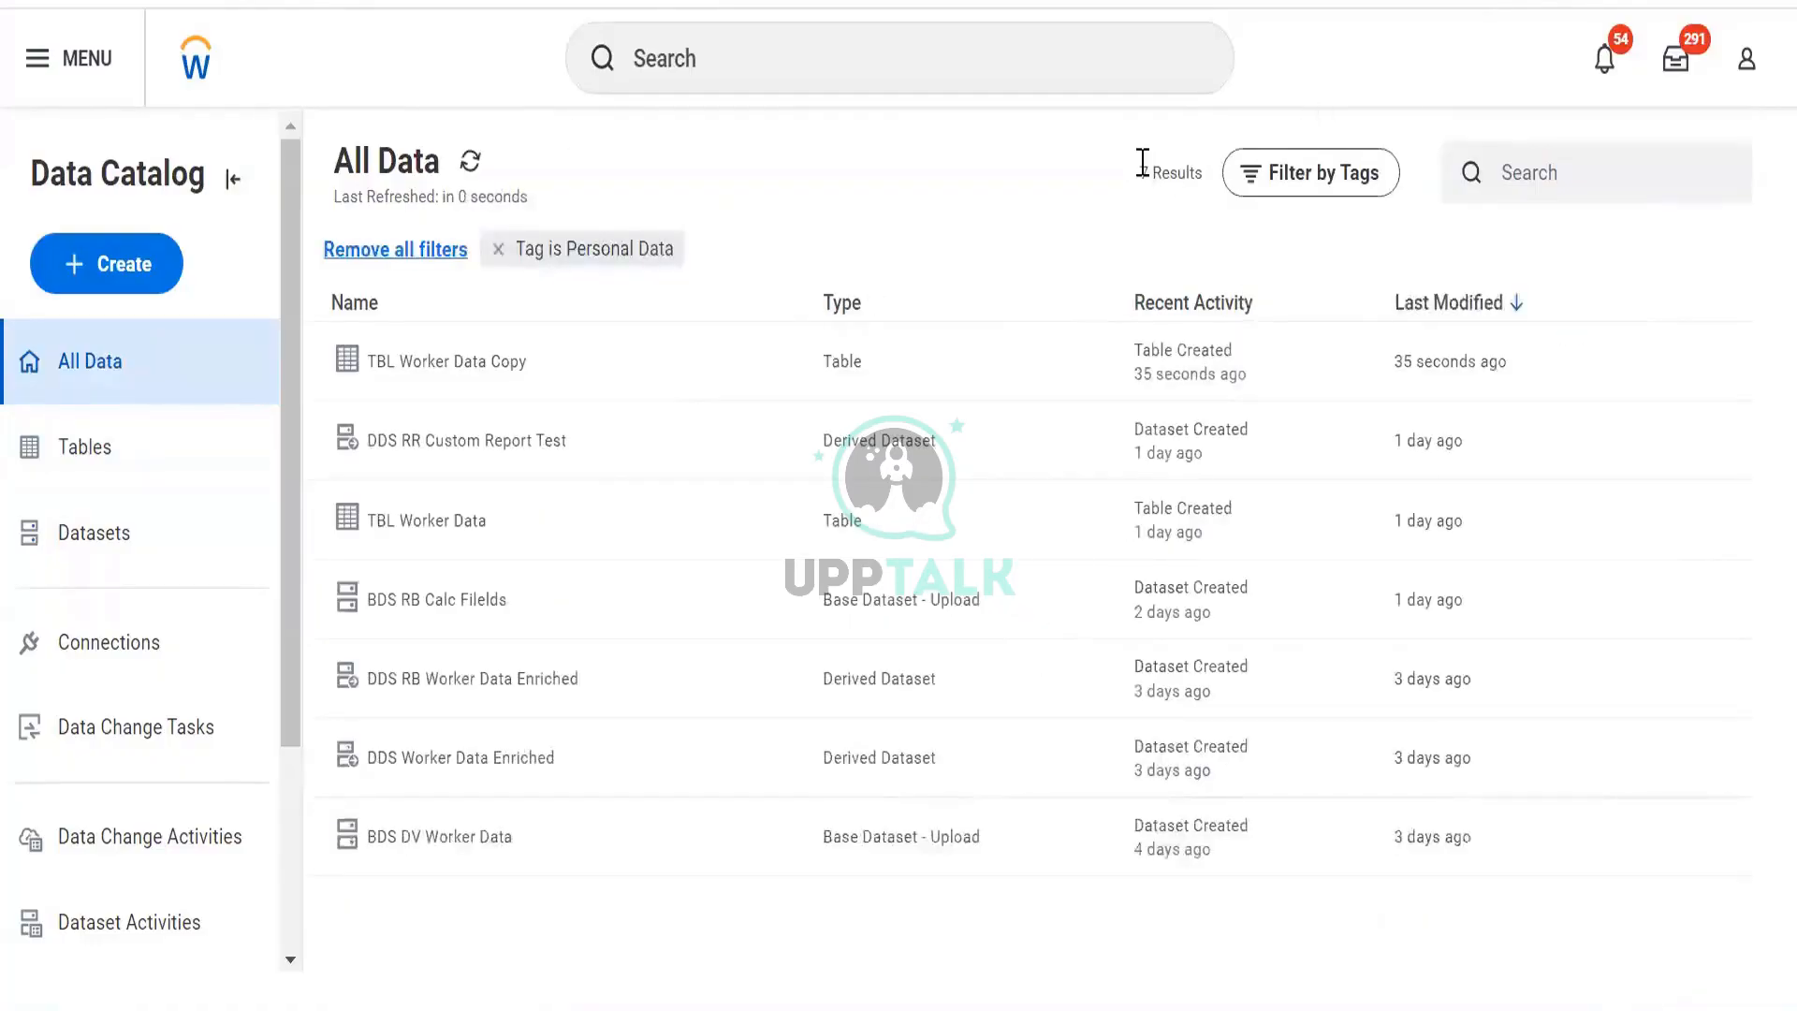
drag(1142, 174, 1202, 168)
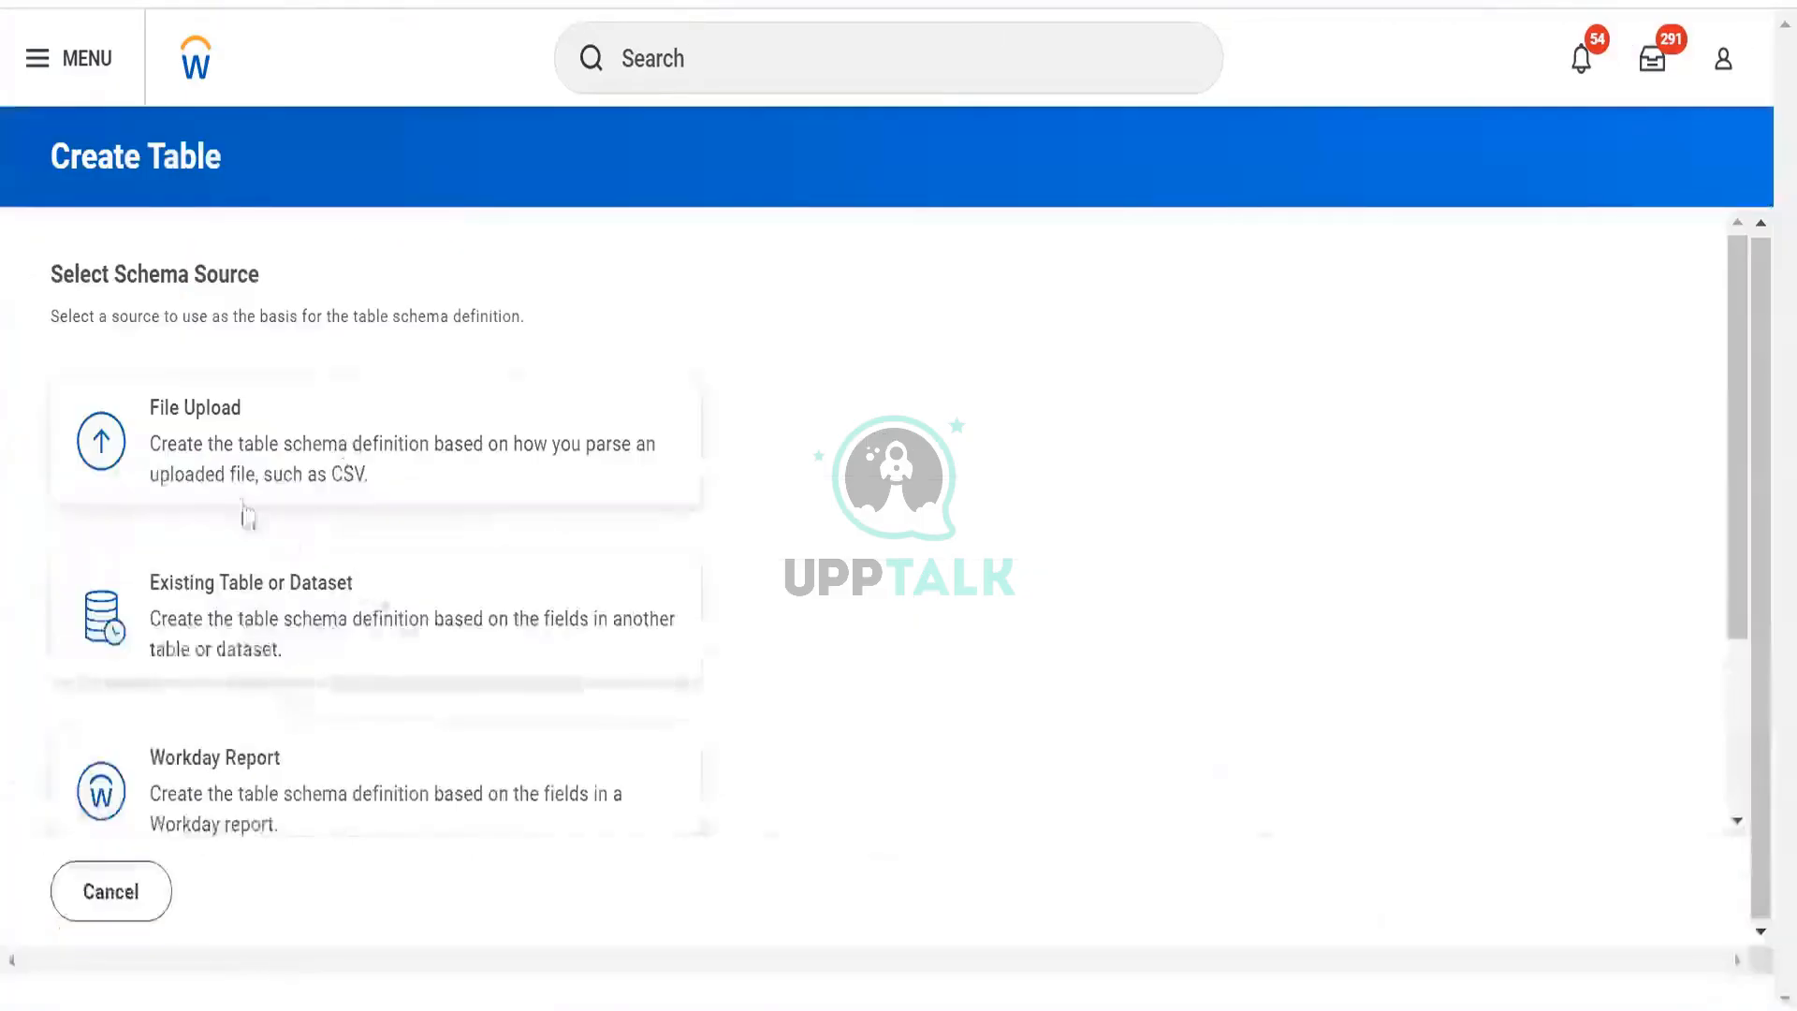
scroll(241, 514, down, 3)
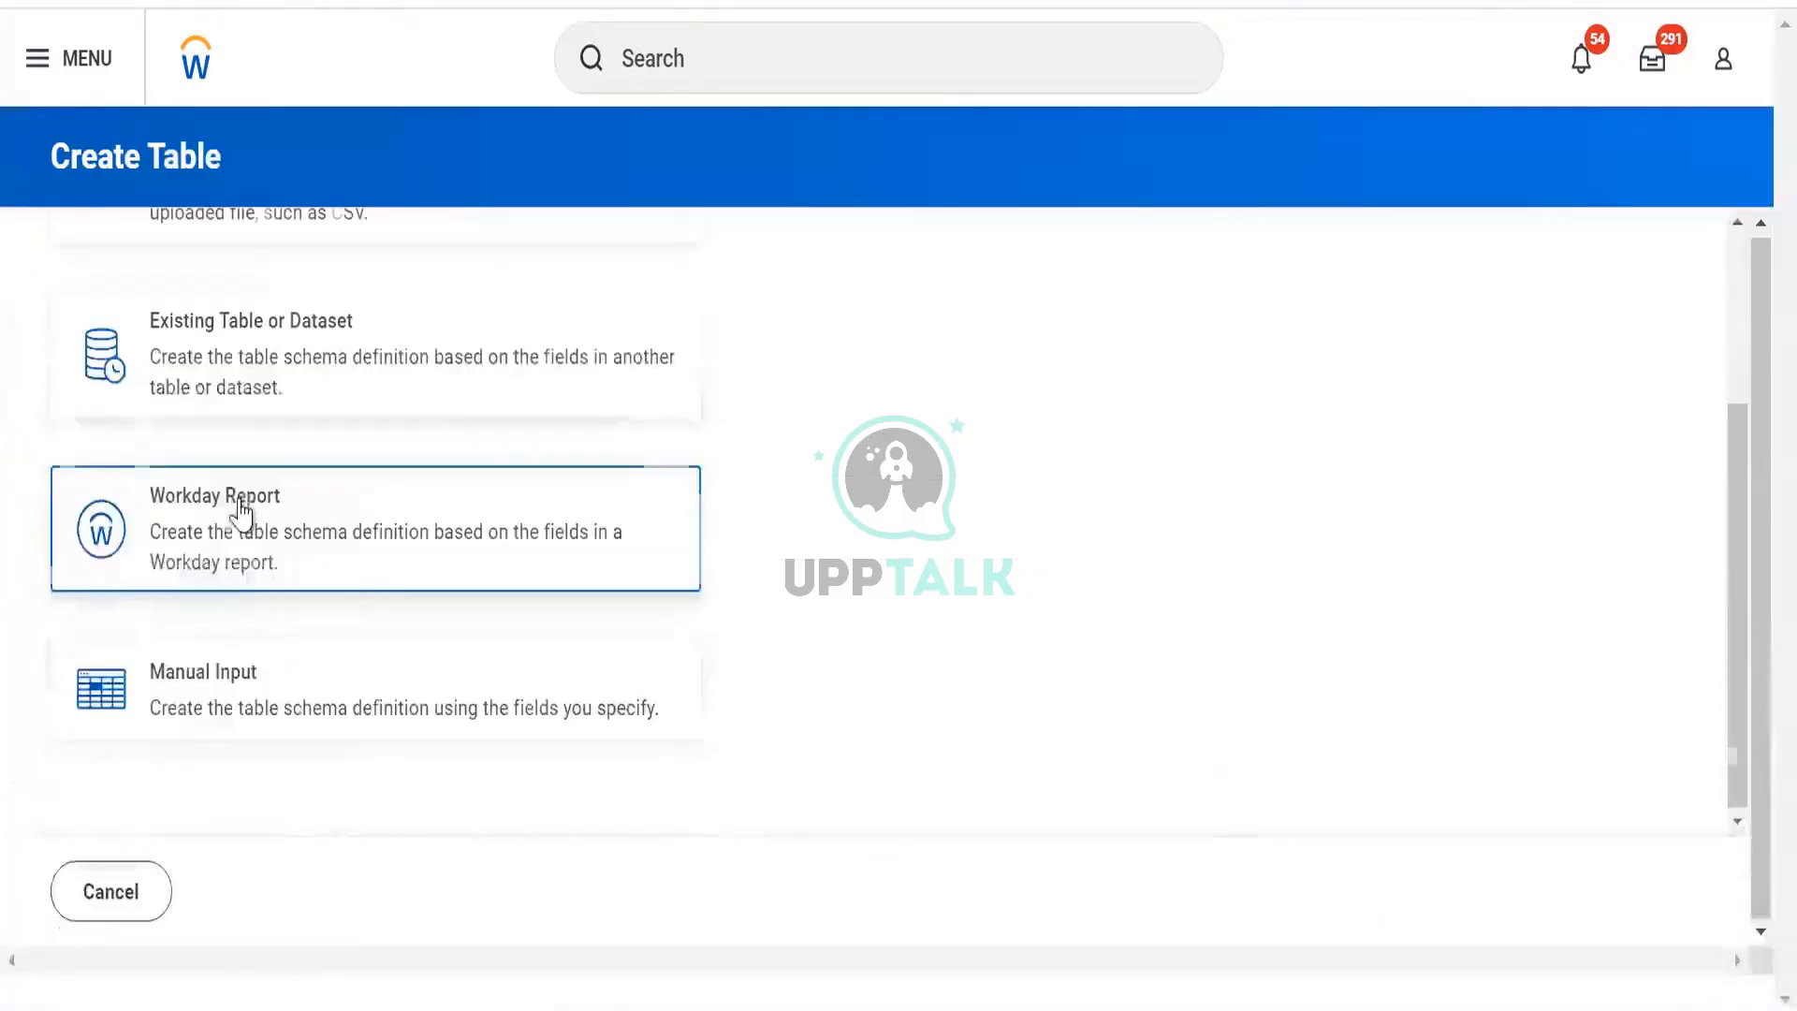
Build TBL Worker Data Copy's schema from the DV Worker Data report, save, and view its 18 fields.
click(241, 561)
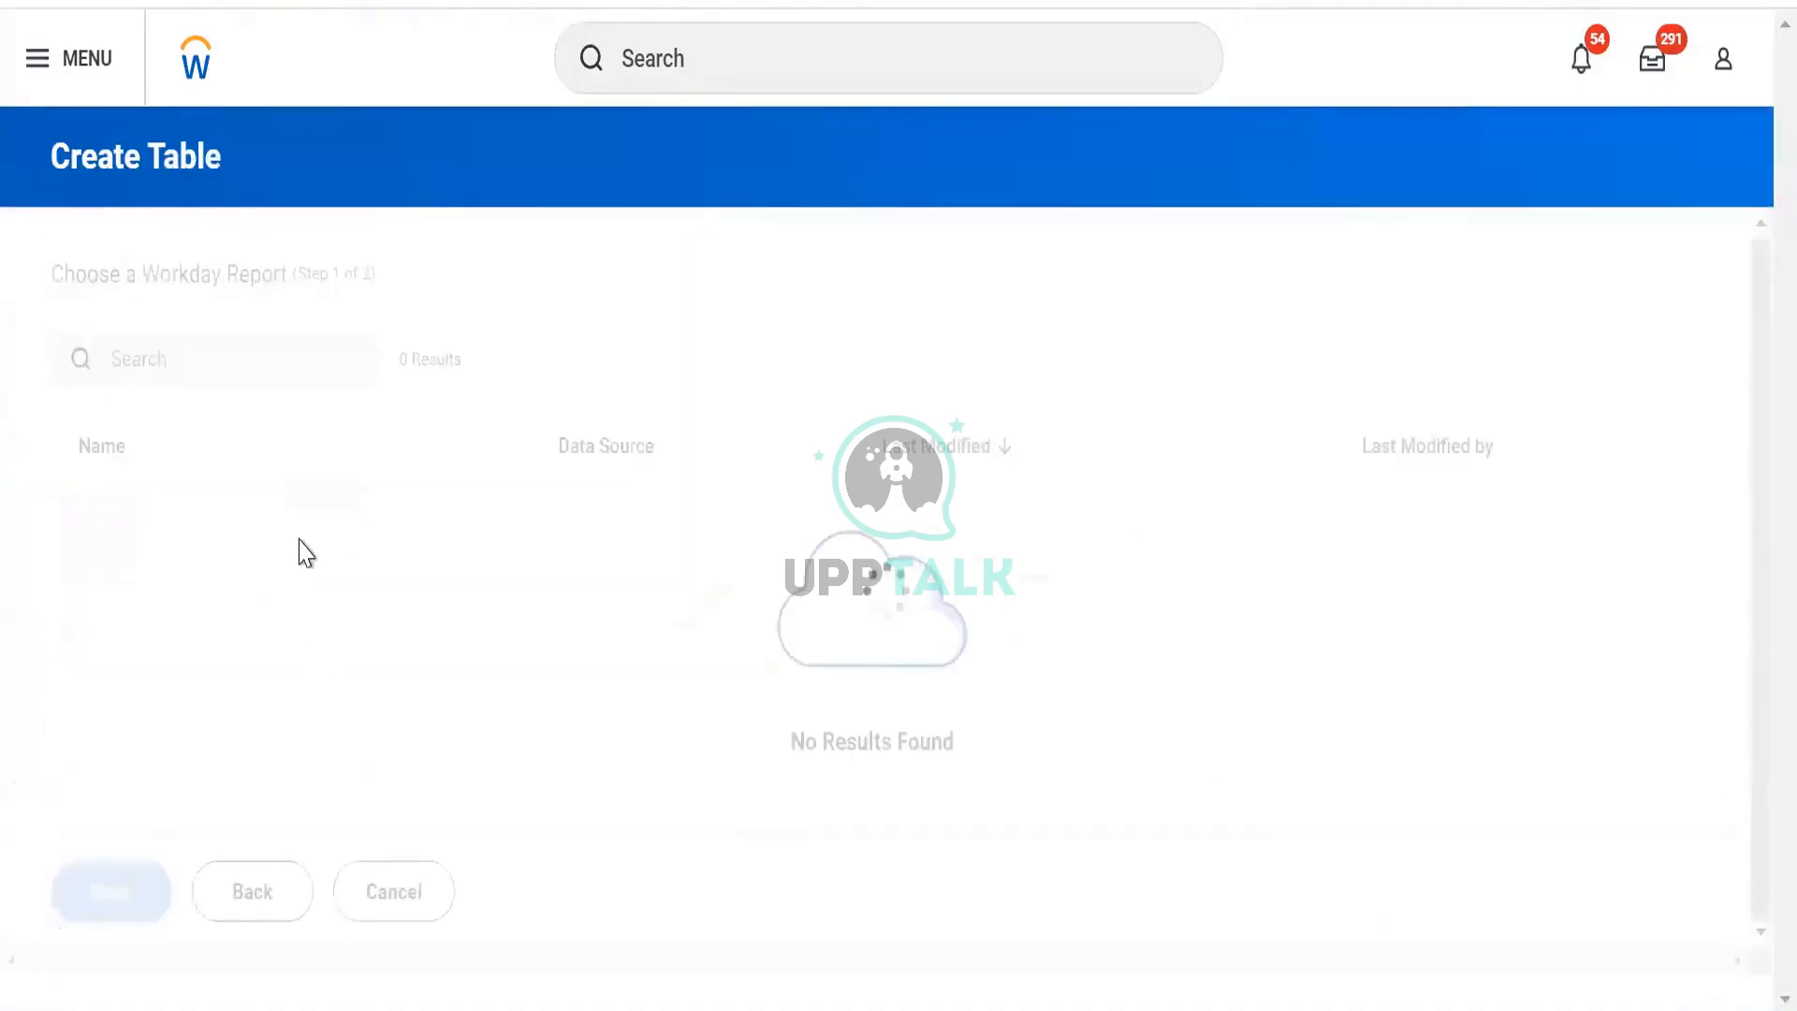
click(205, 492)
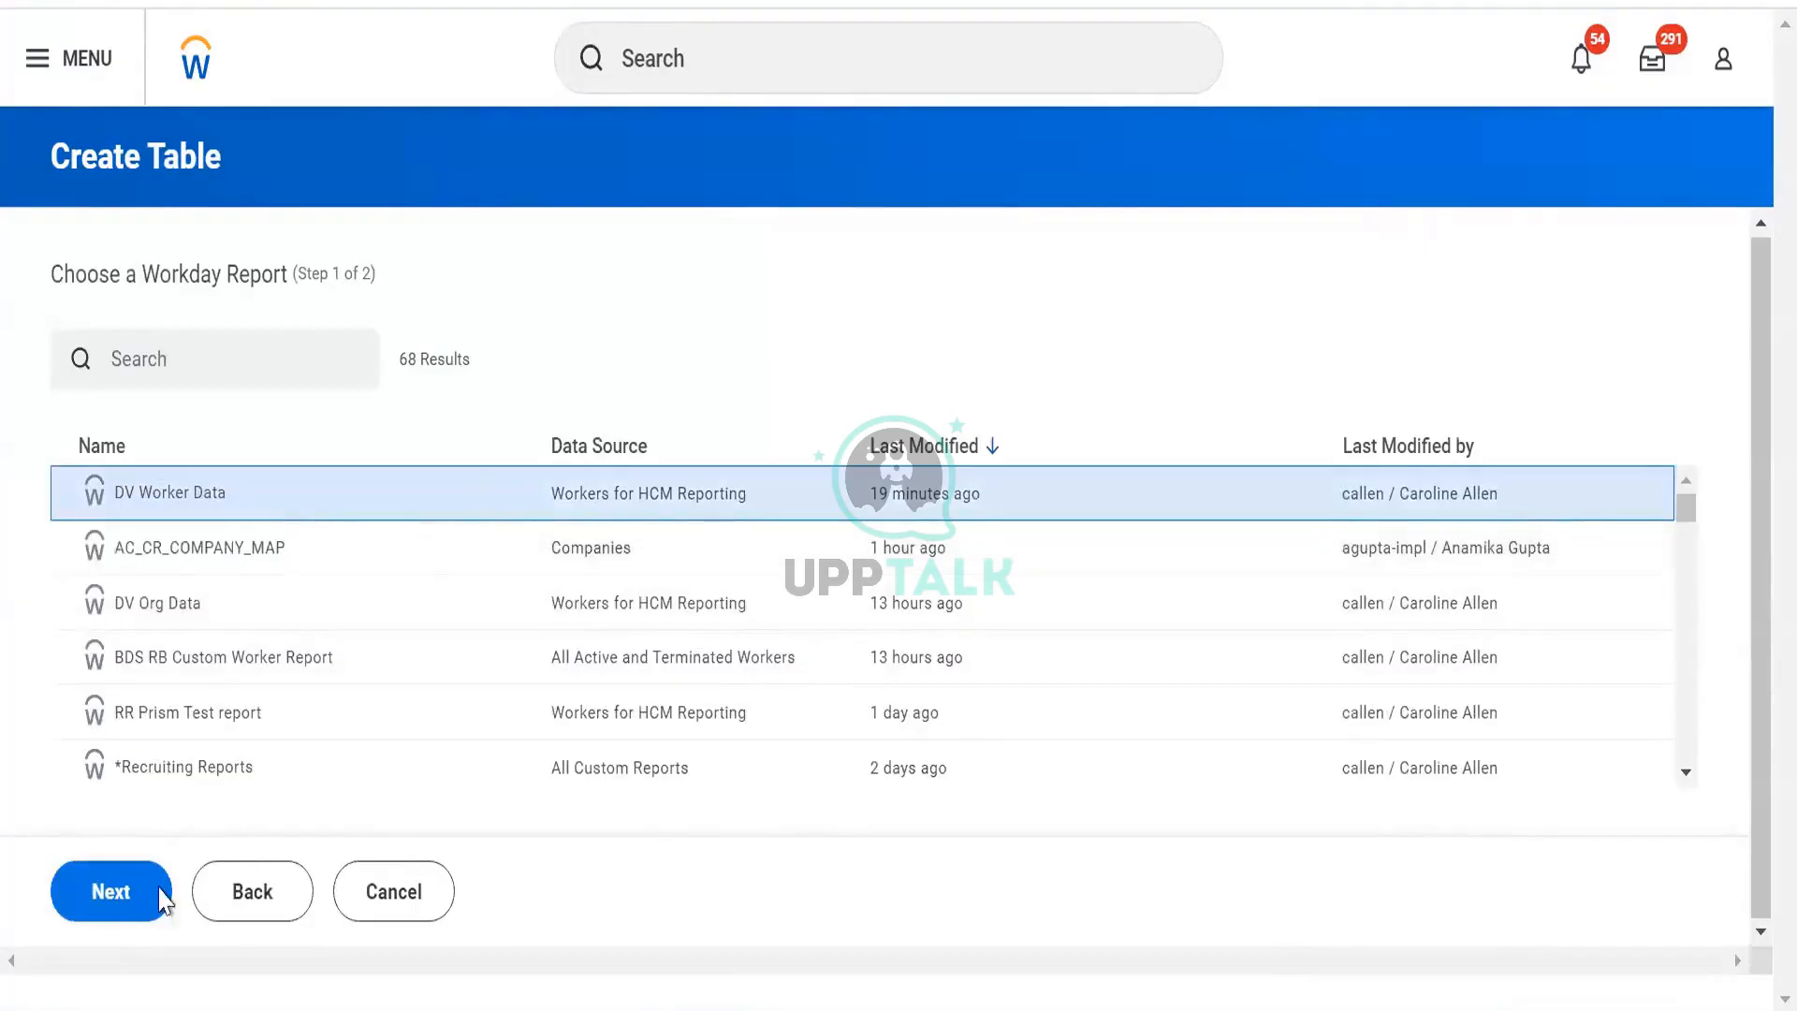
click(129, 915)
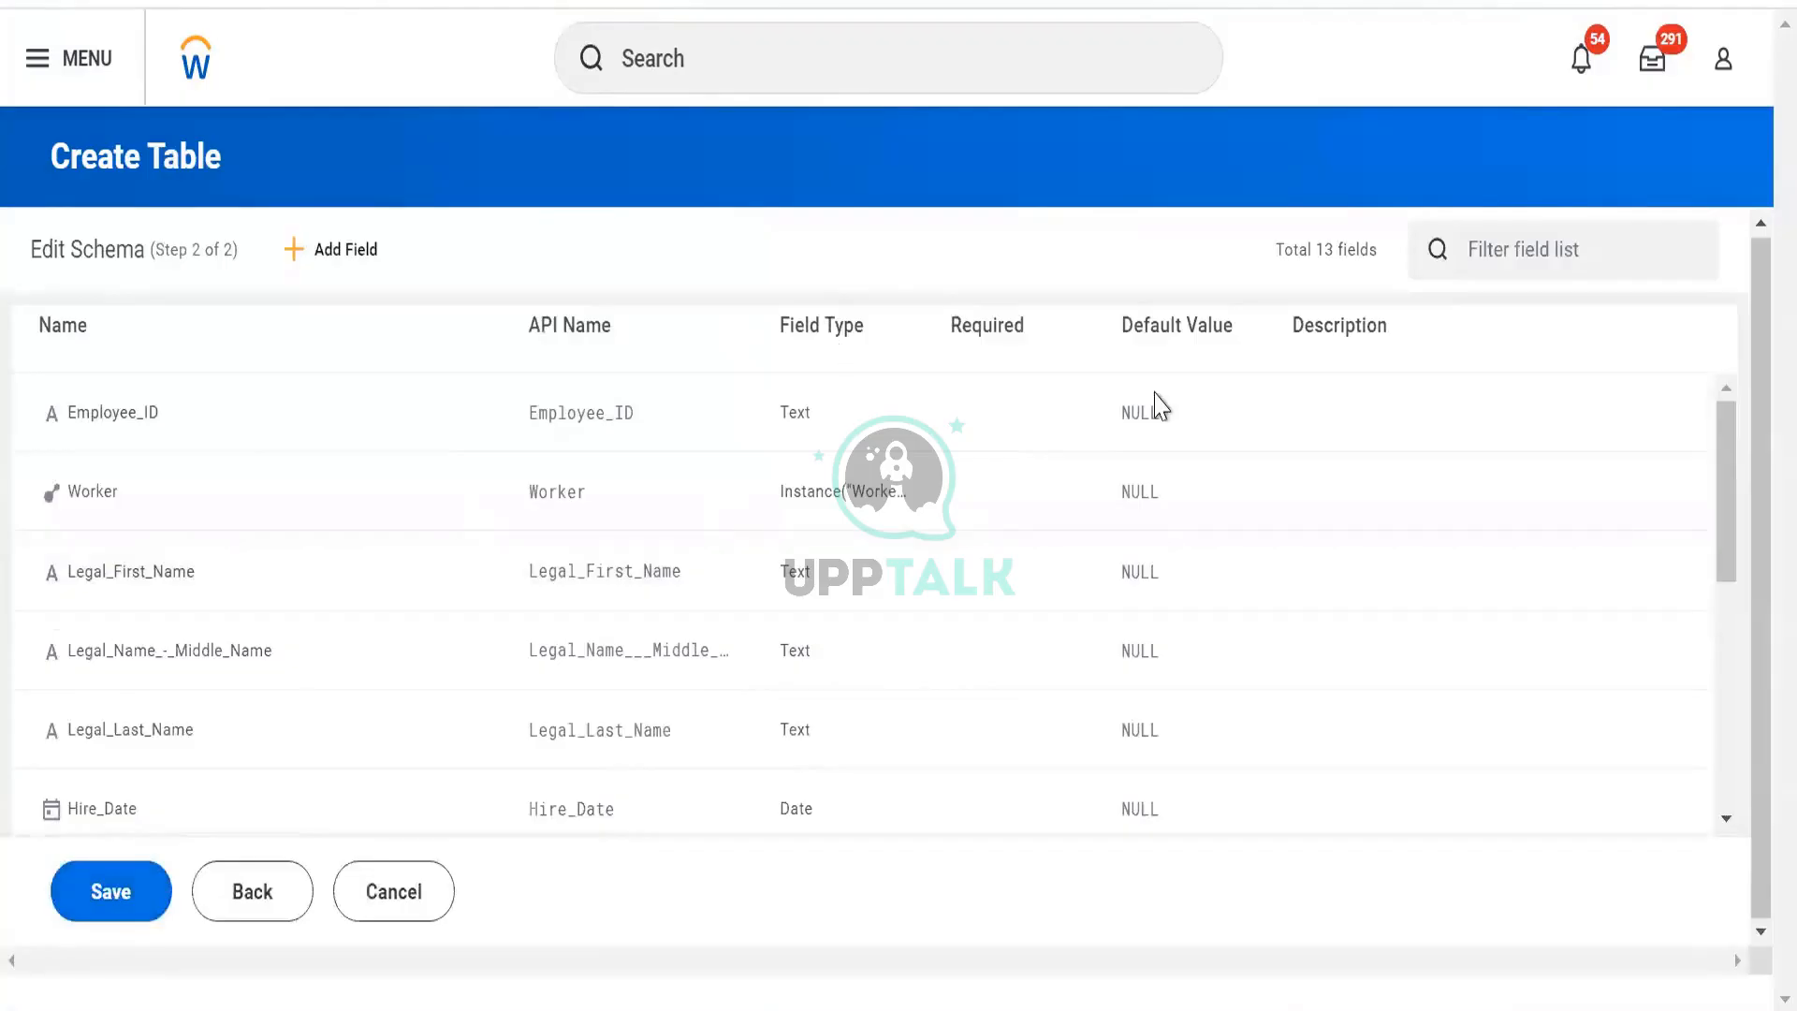
scroll(1146, 520, down, 5)
click(121, 902)
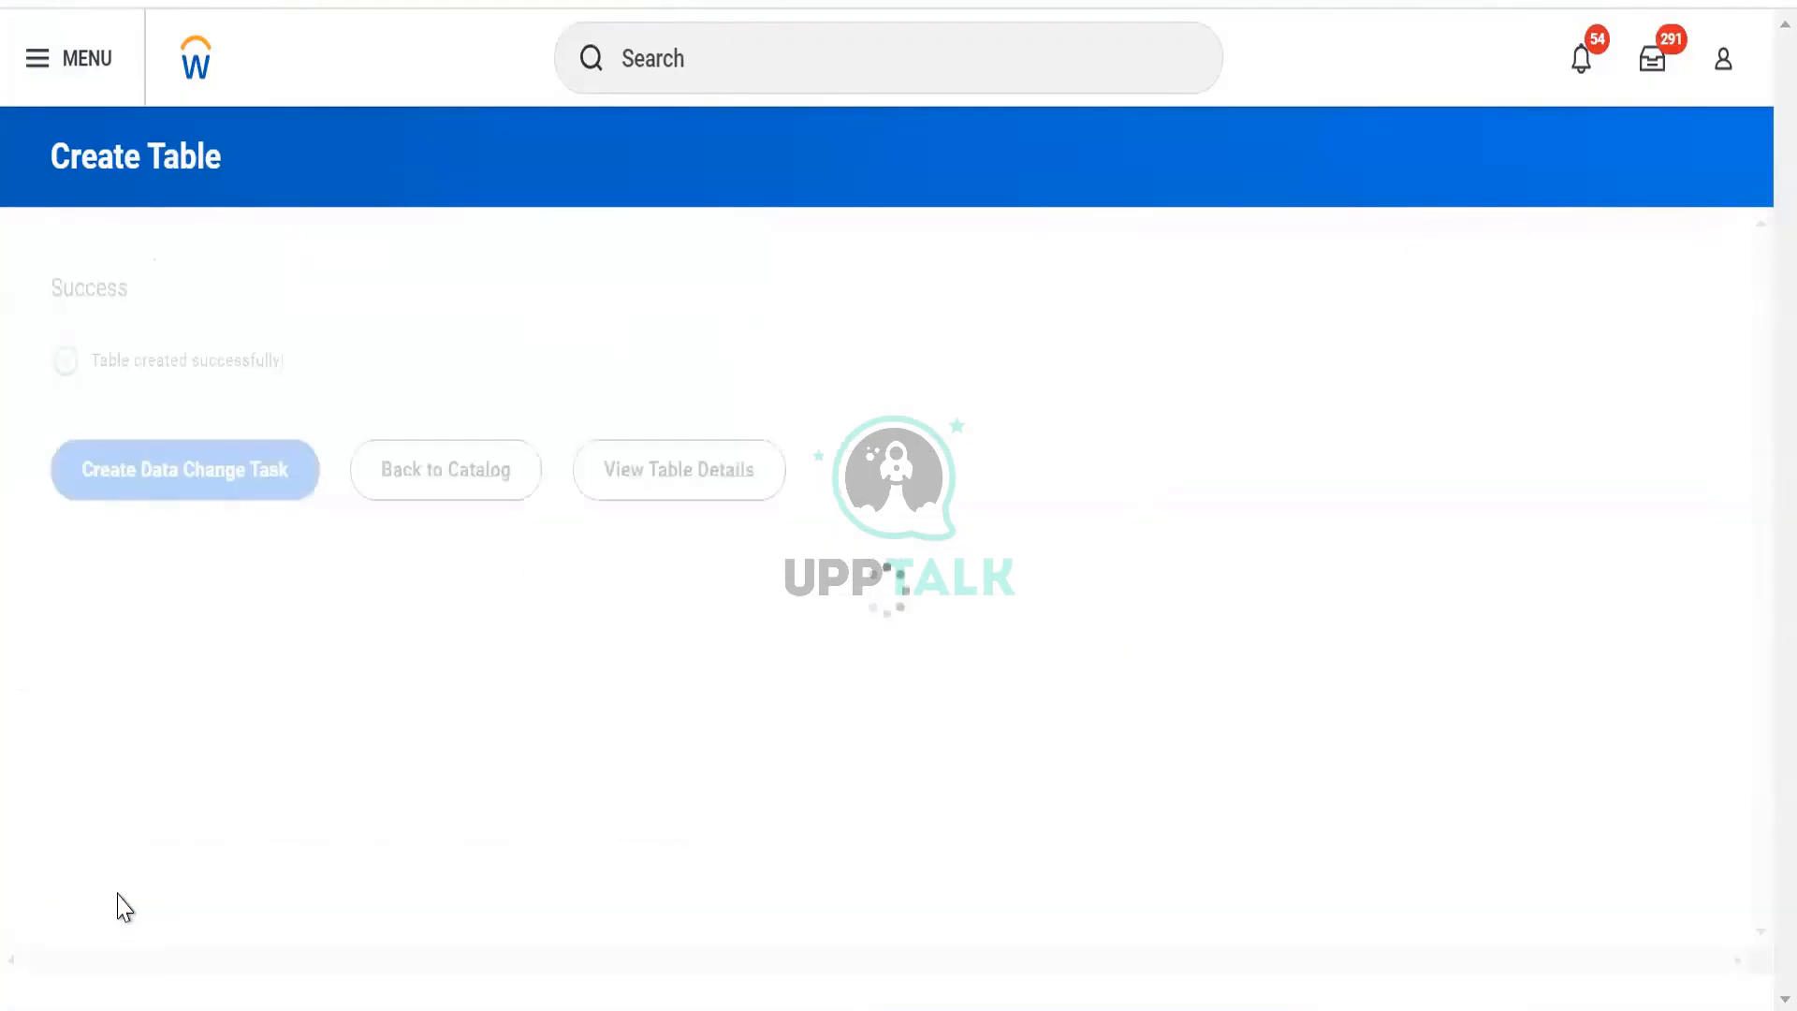
click(690, 503)
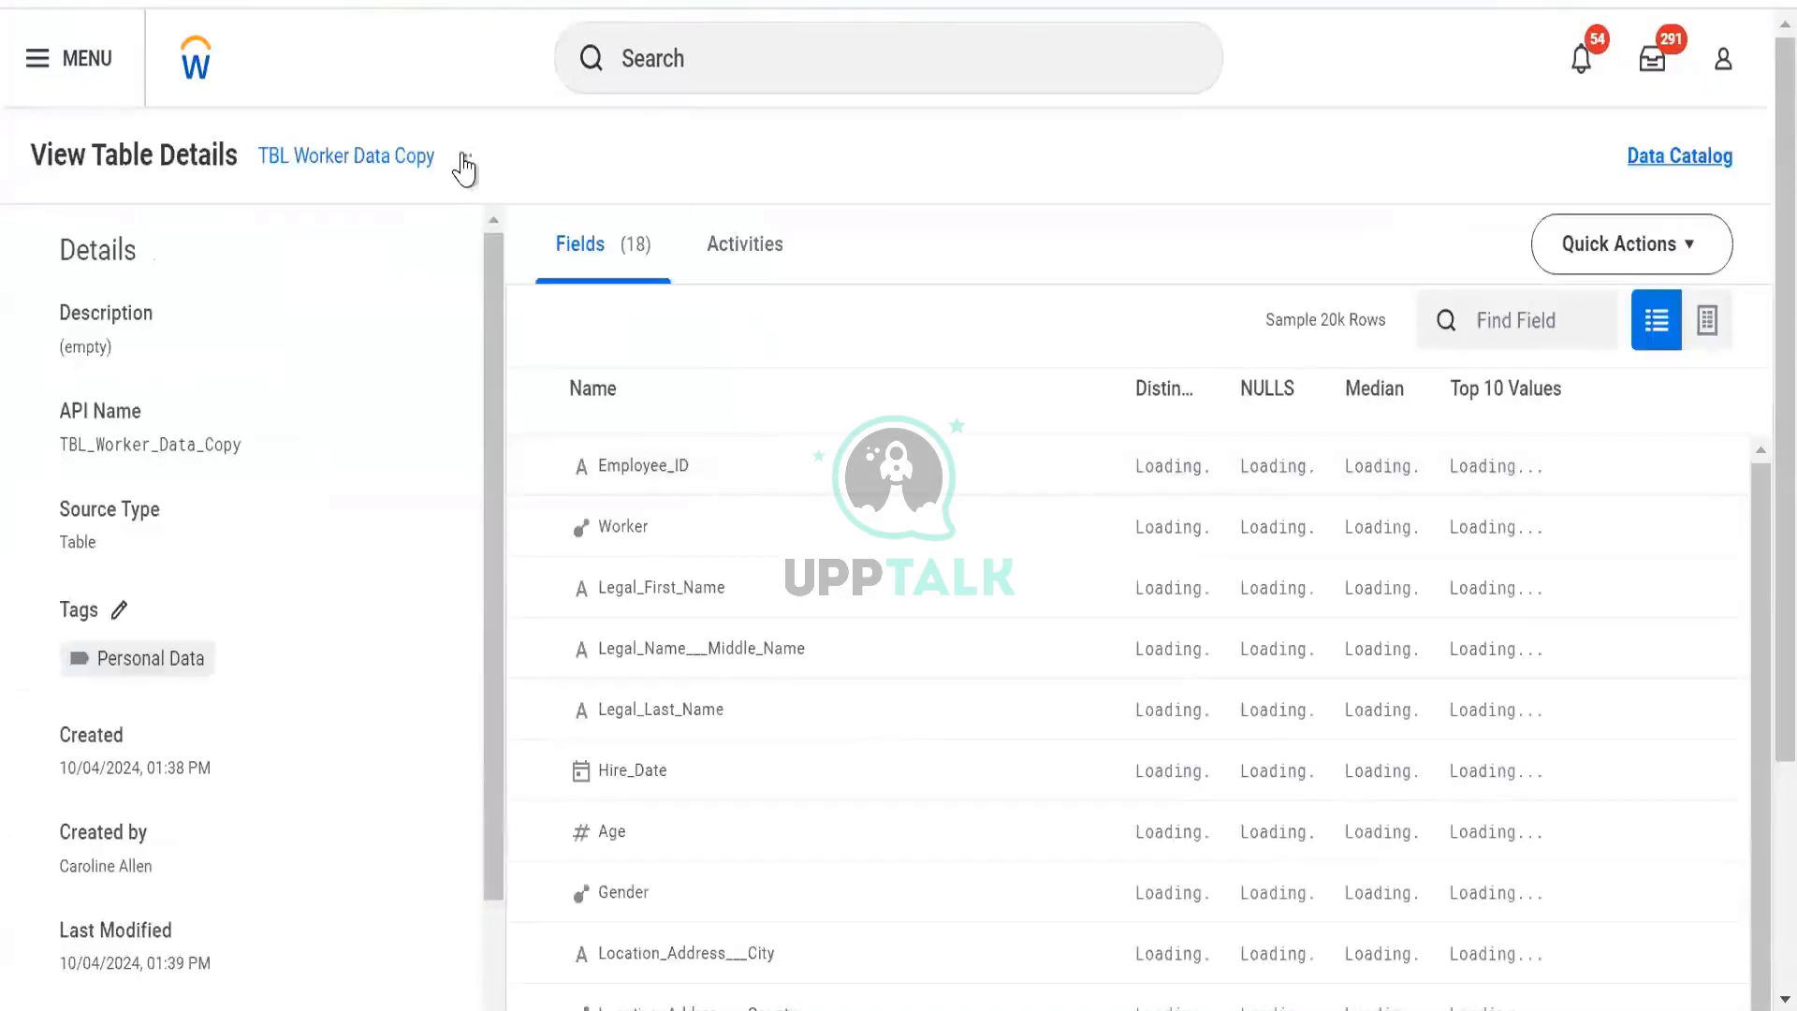
click(462, 158)
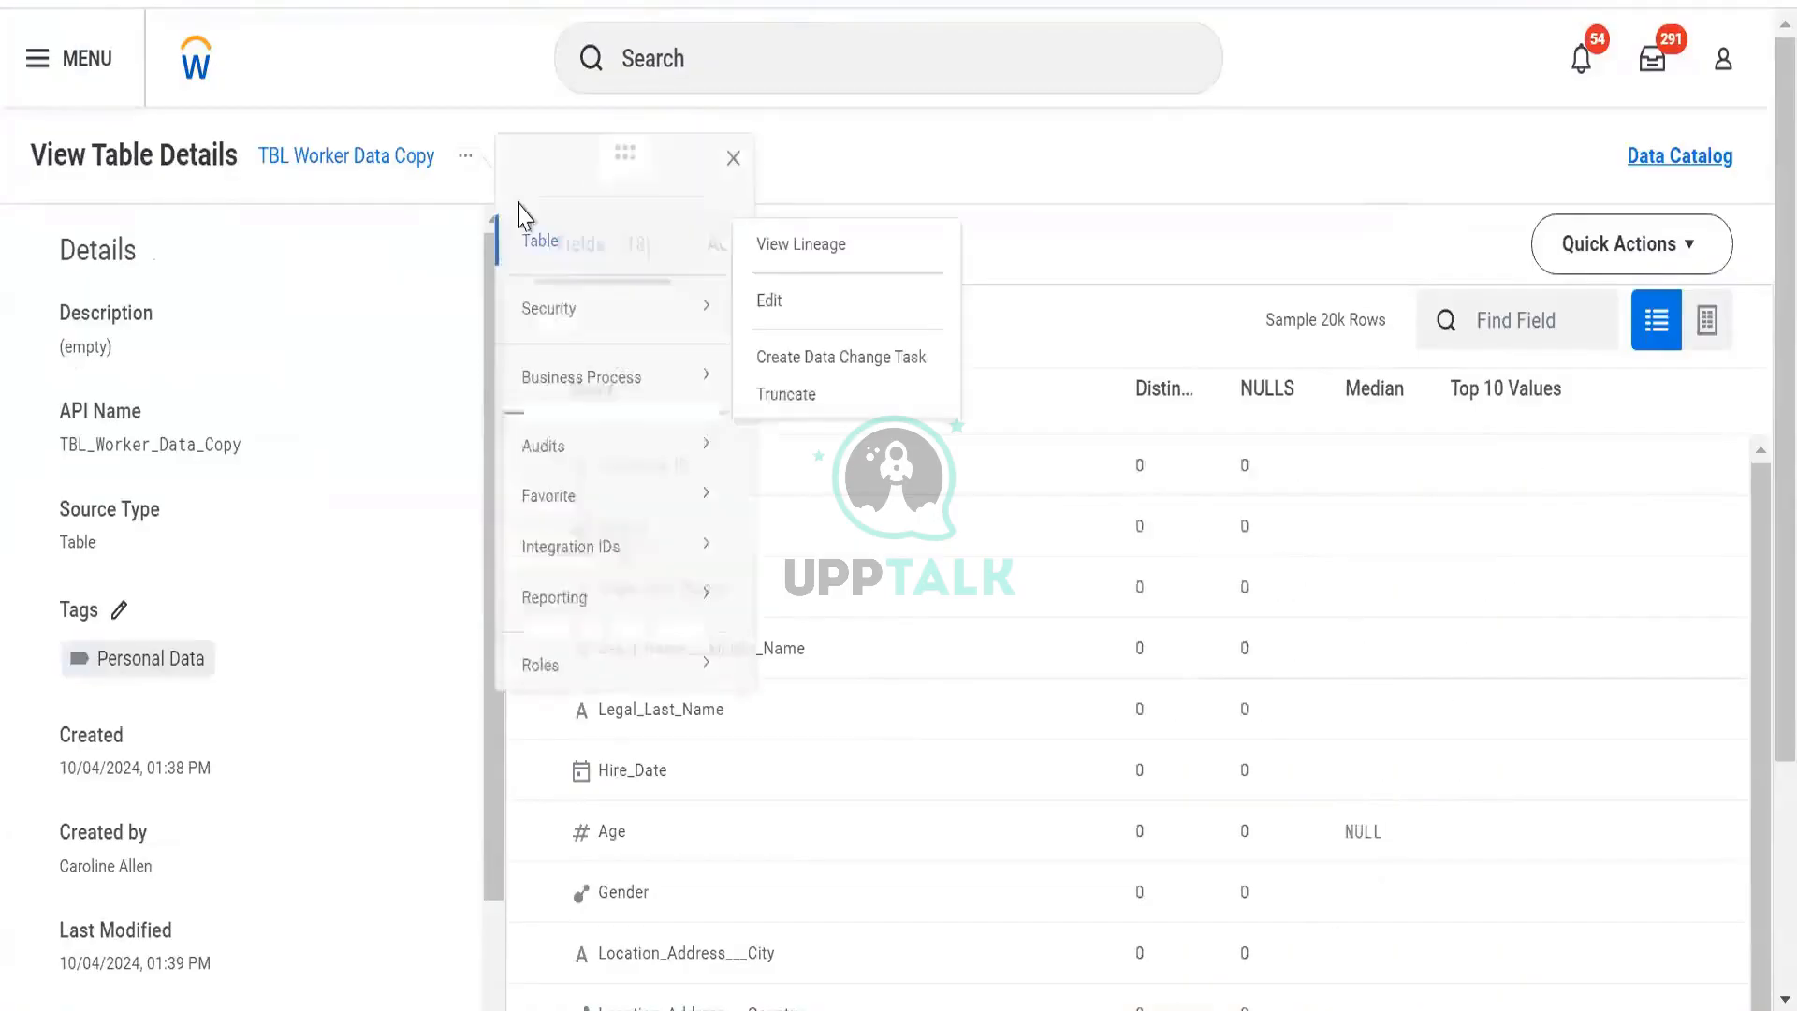
From TBL Worker Data Copy's Quick Actions, launch the Create Data Change Task wizard.
mouse_move(621, 332)
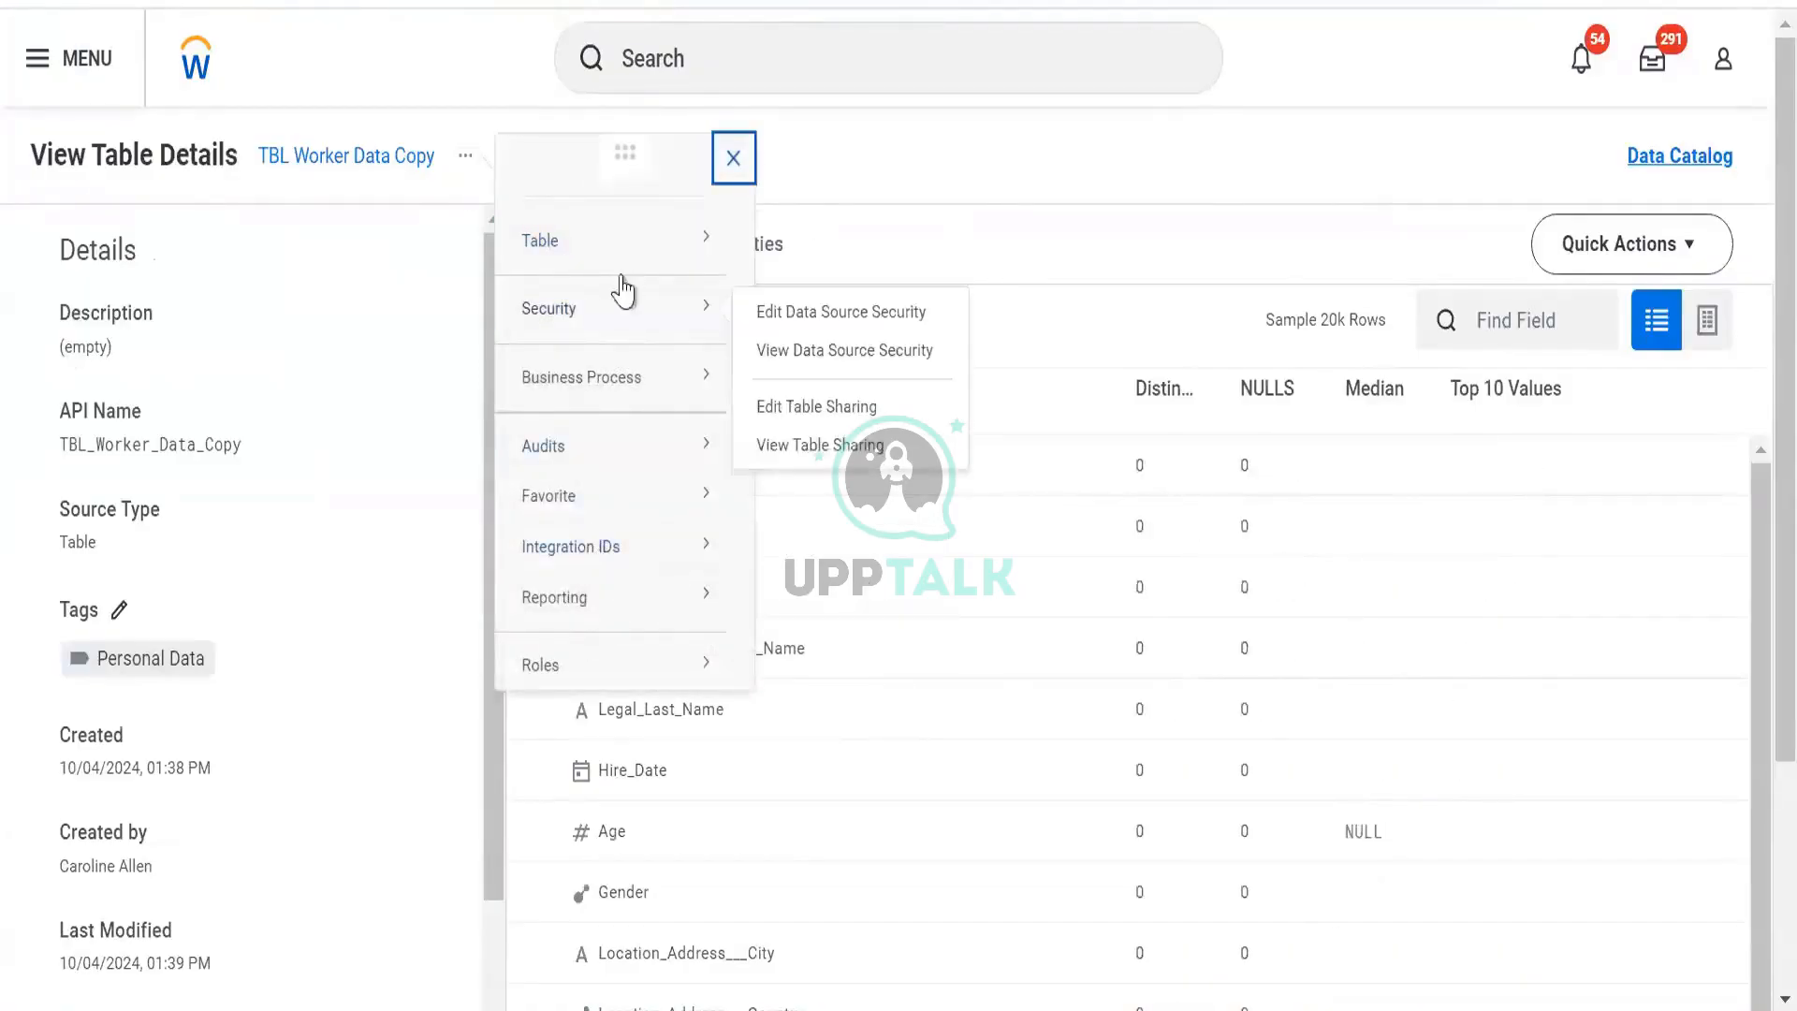
mouse_move(720, 264)
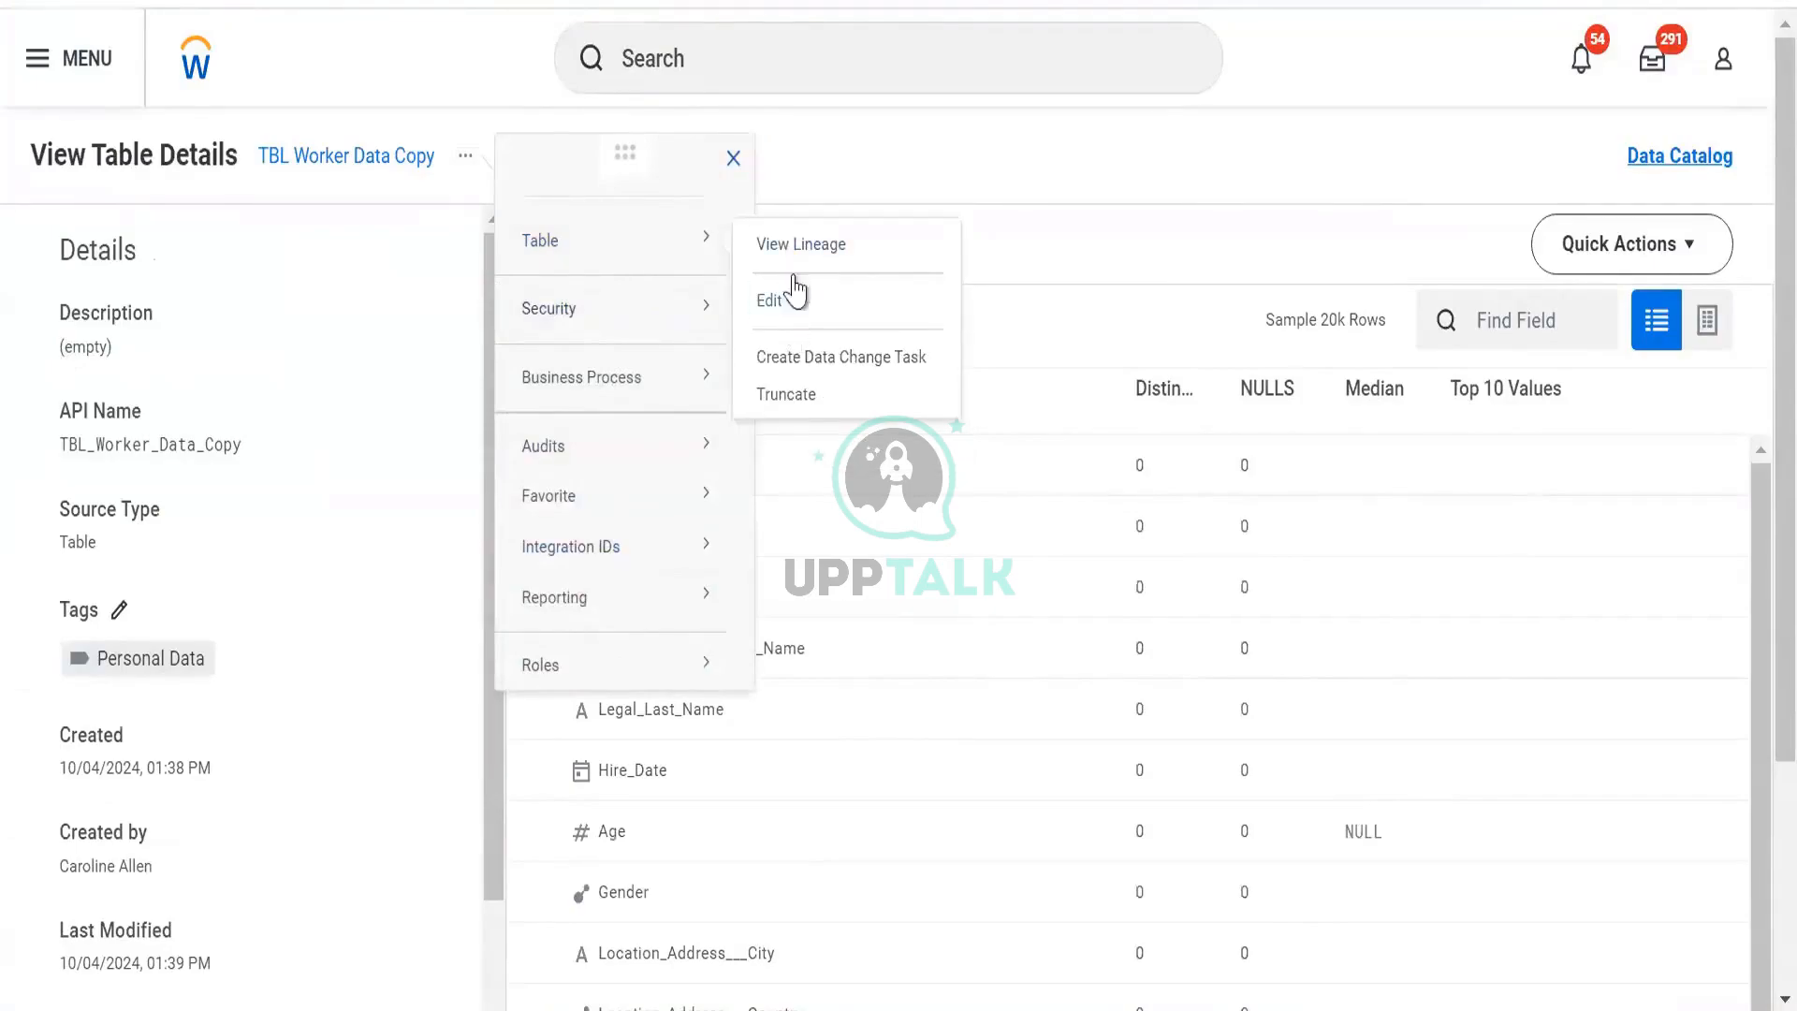
click(1663, 269)
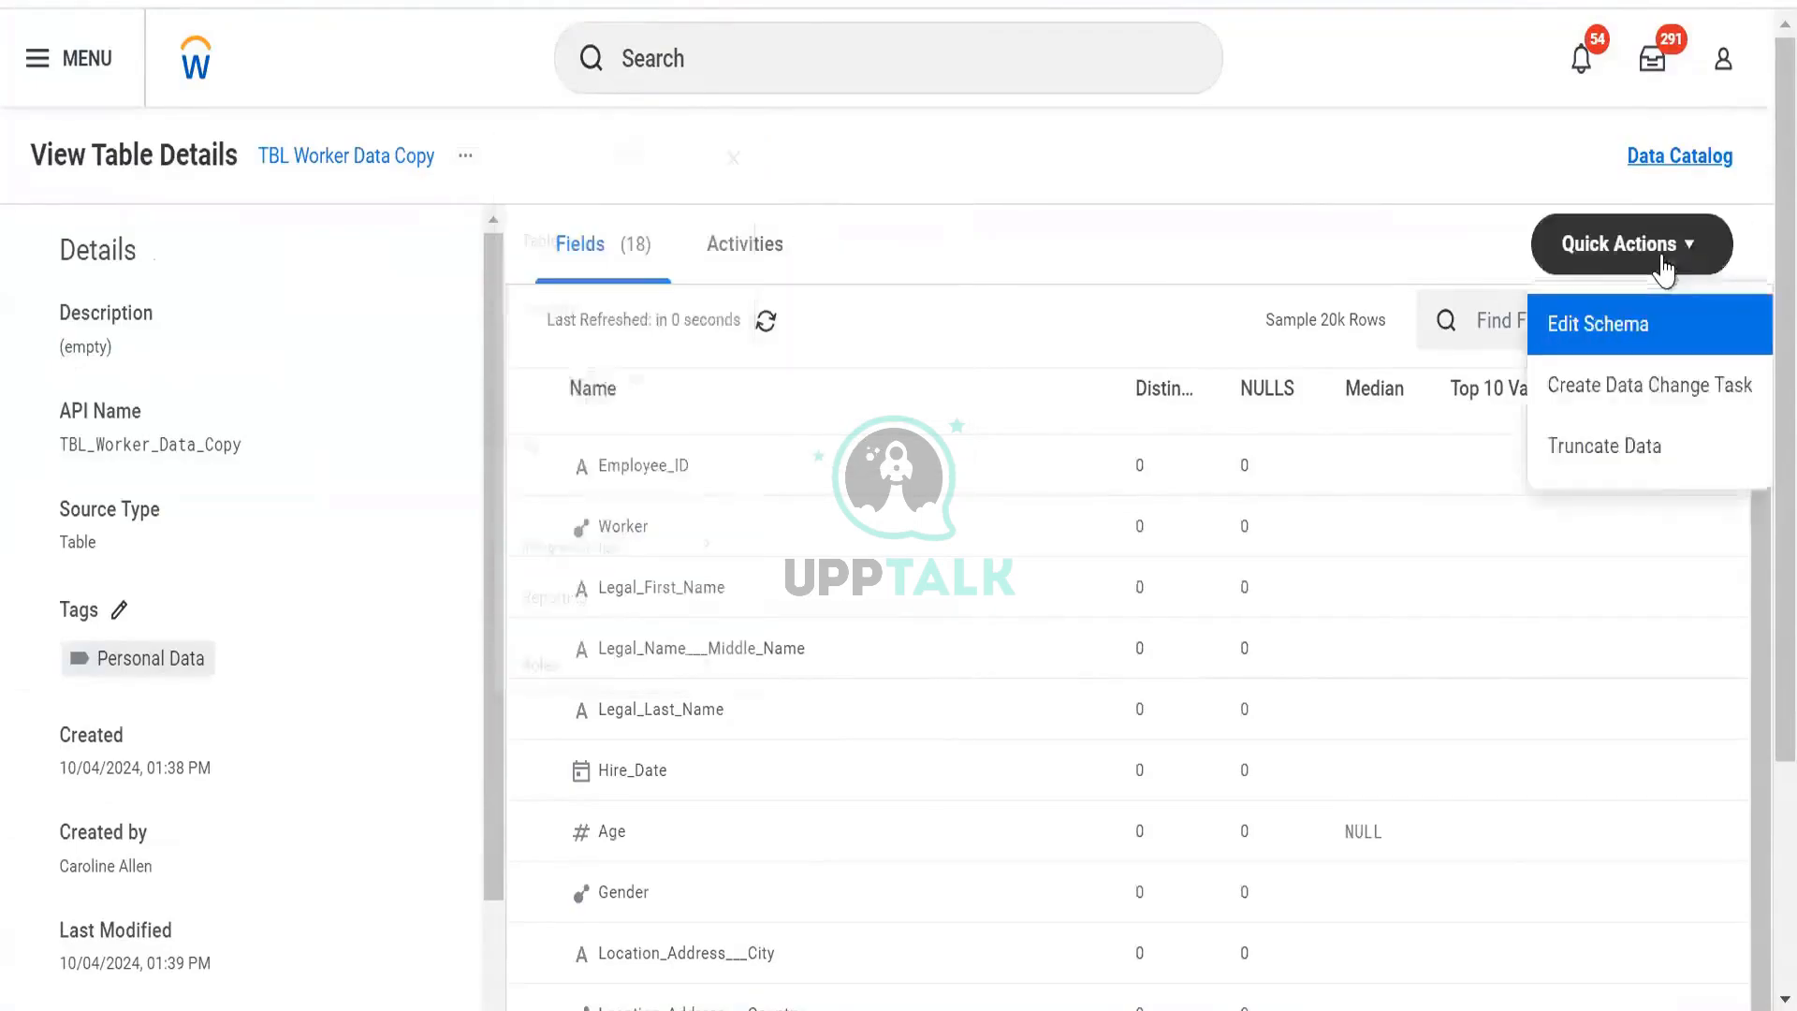
click(1639, 389)
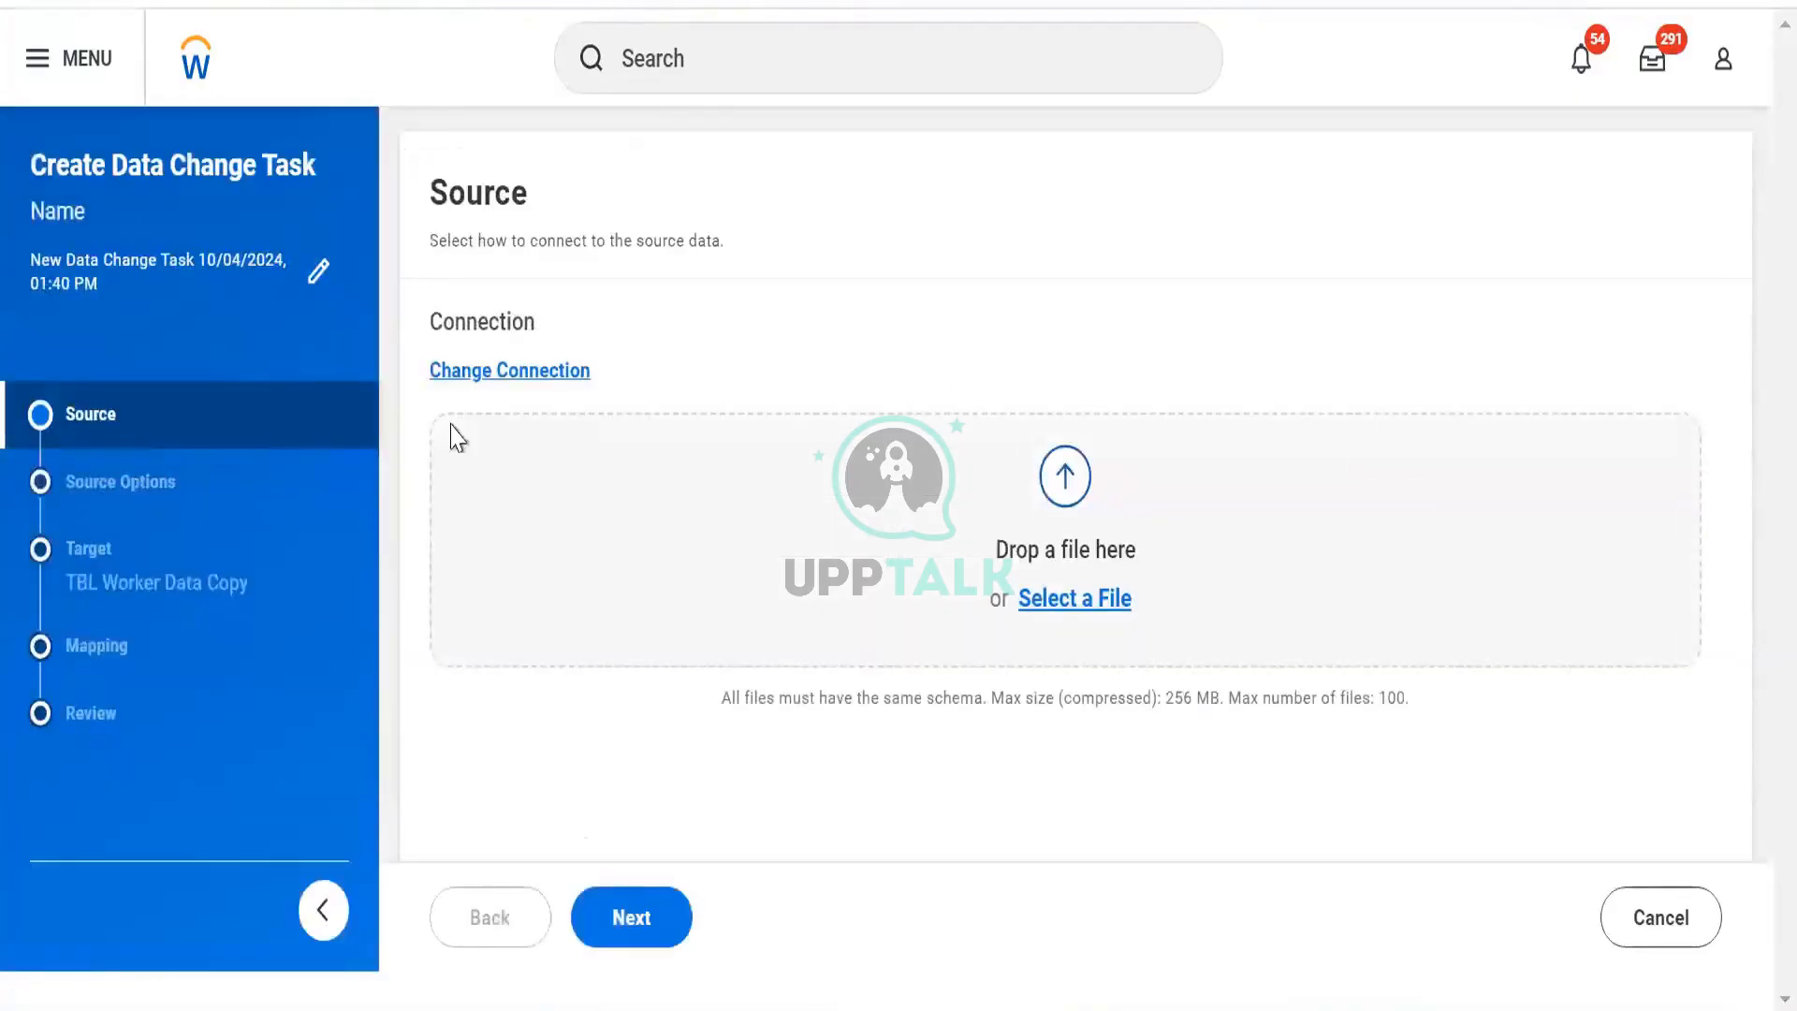
Use the Workday report DV Worker Data as the data change task's source.
click(477, 367)
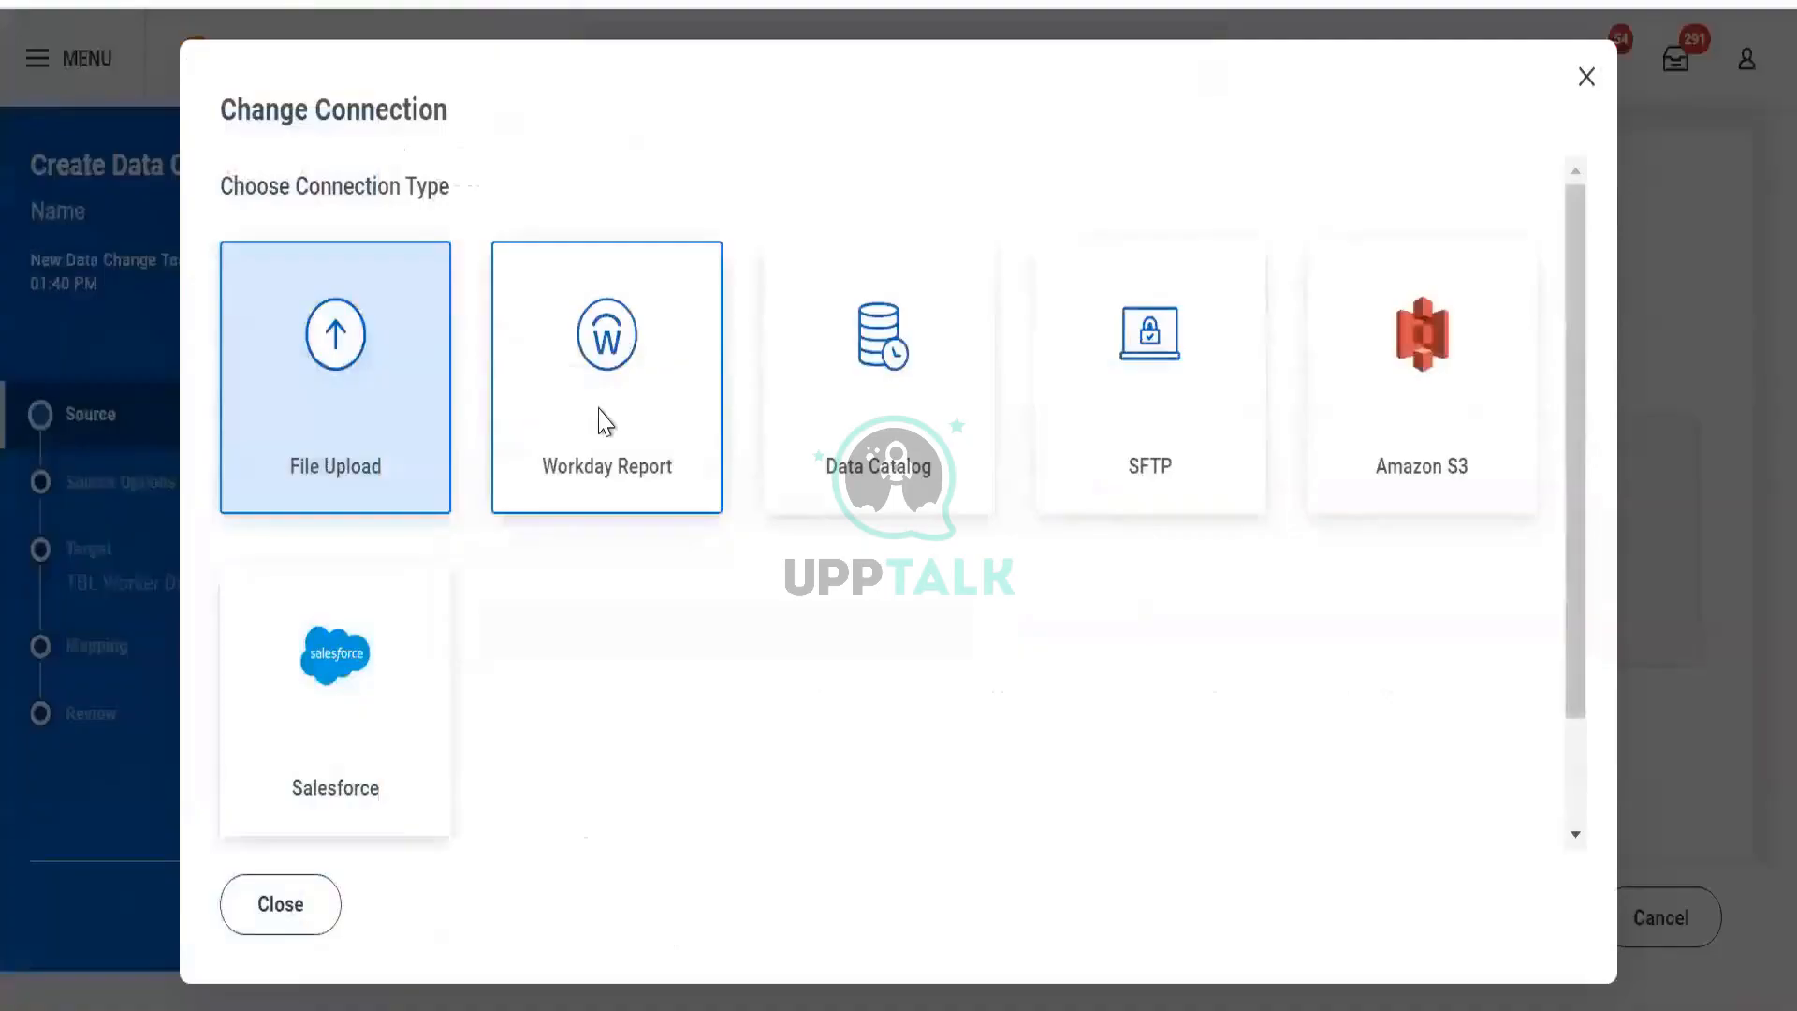
click(604, 421)
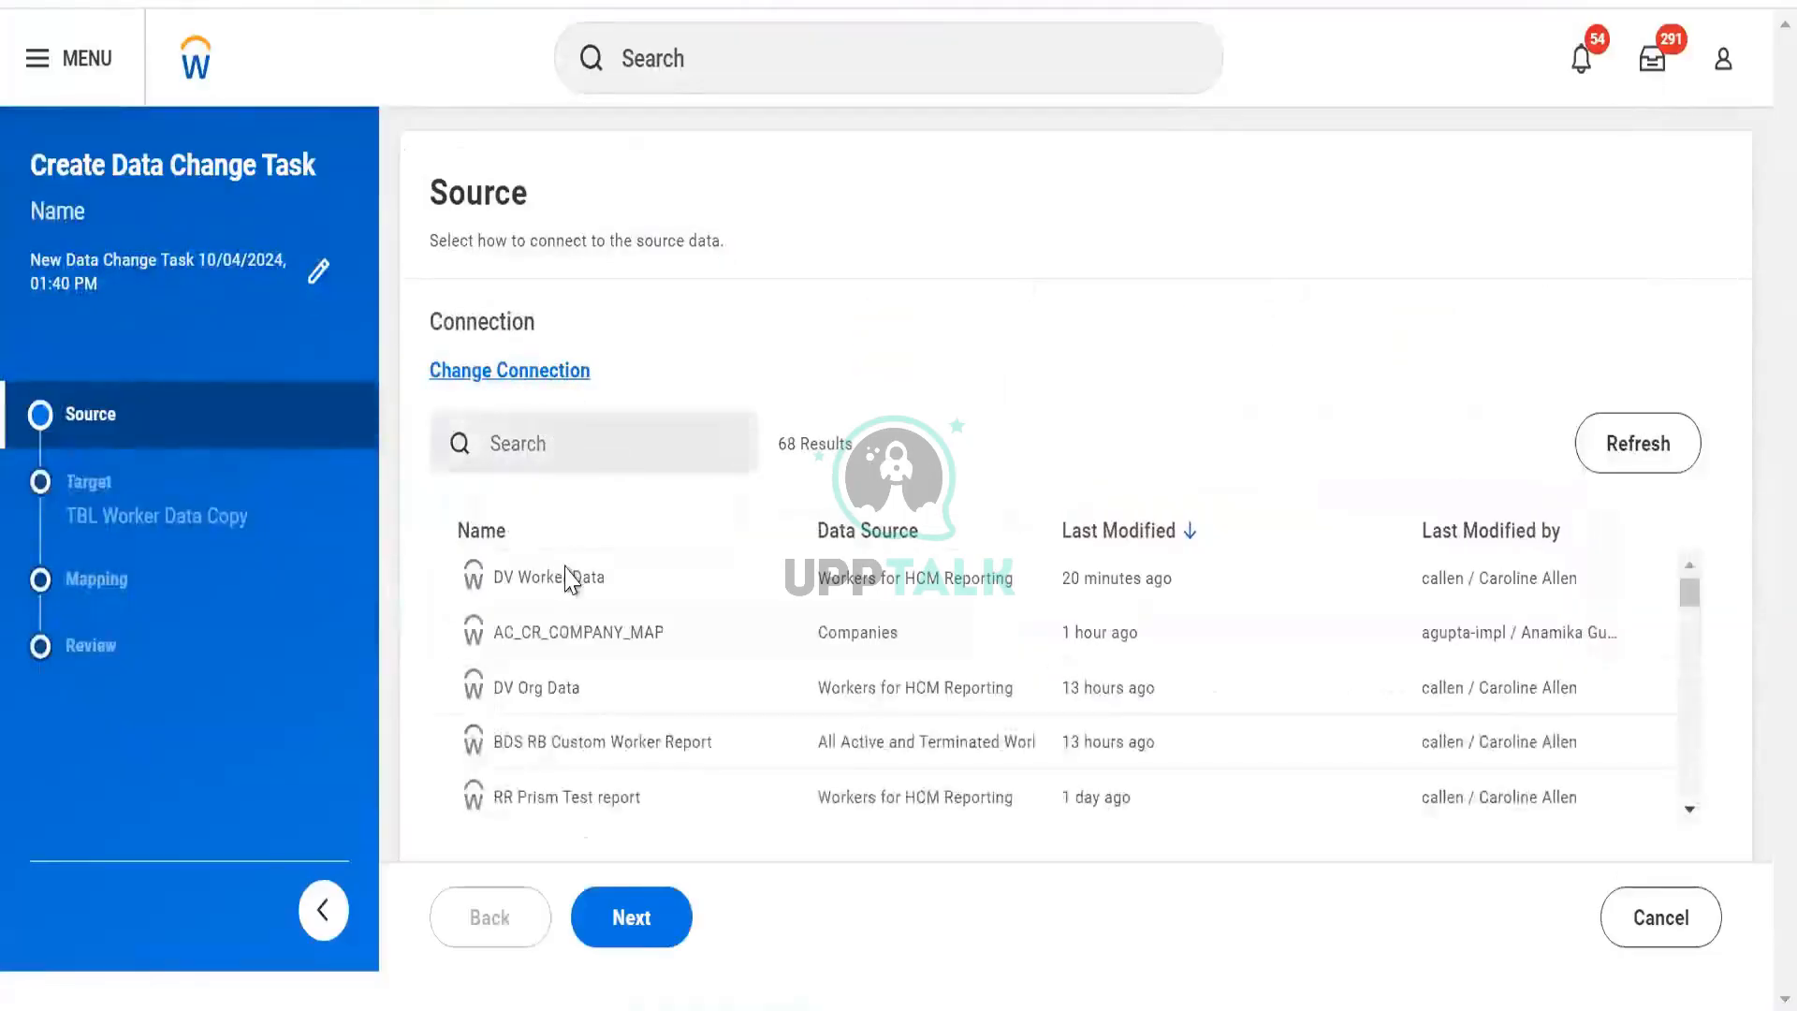
click(568, 579)
click(651, 941)
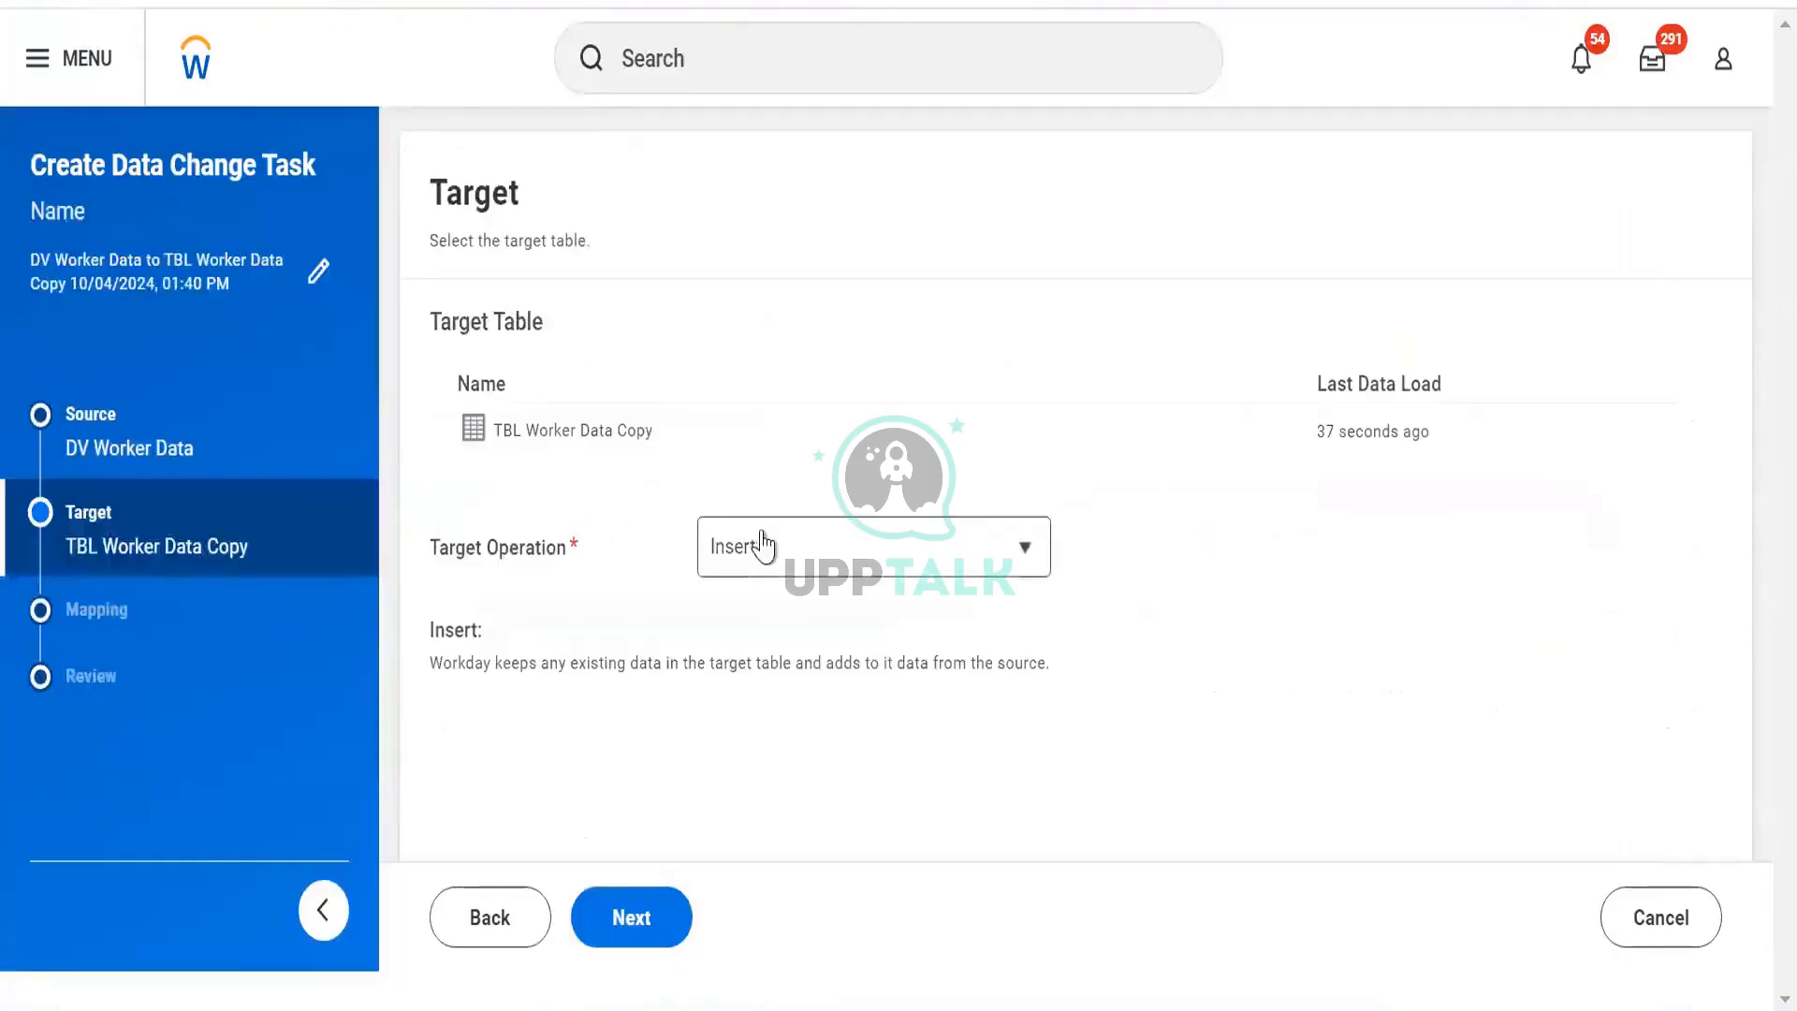
Set the target operation to Truncate and Insert, then save and run the task now.
click(763, 543)
click(749, 648)
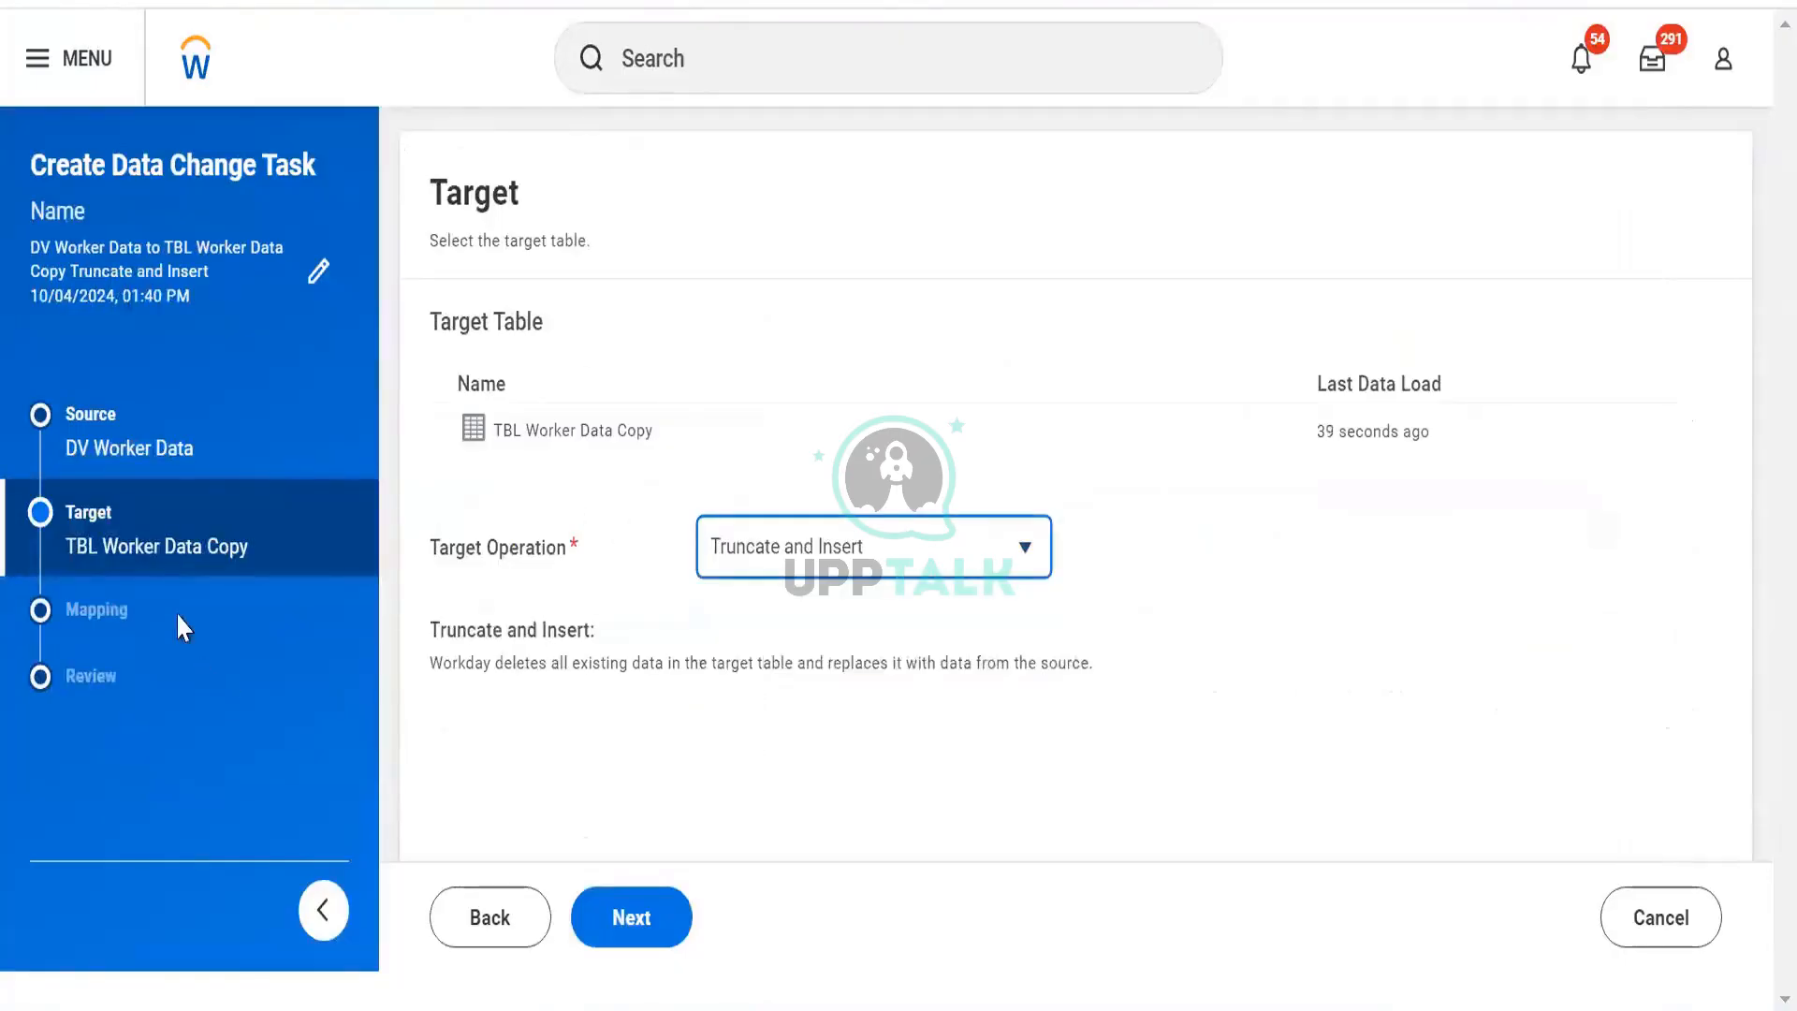
click(630, 925)
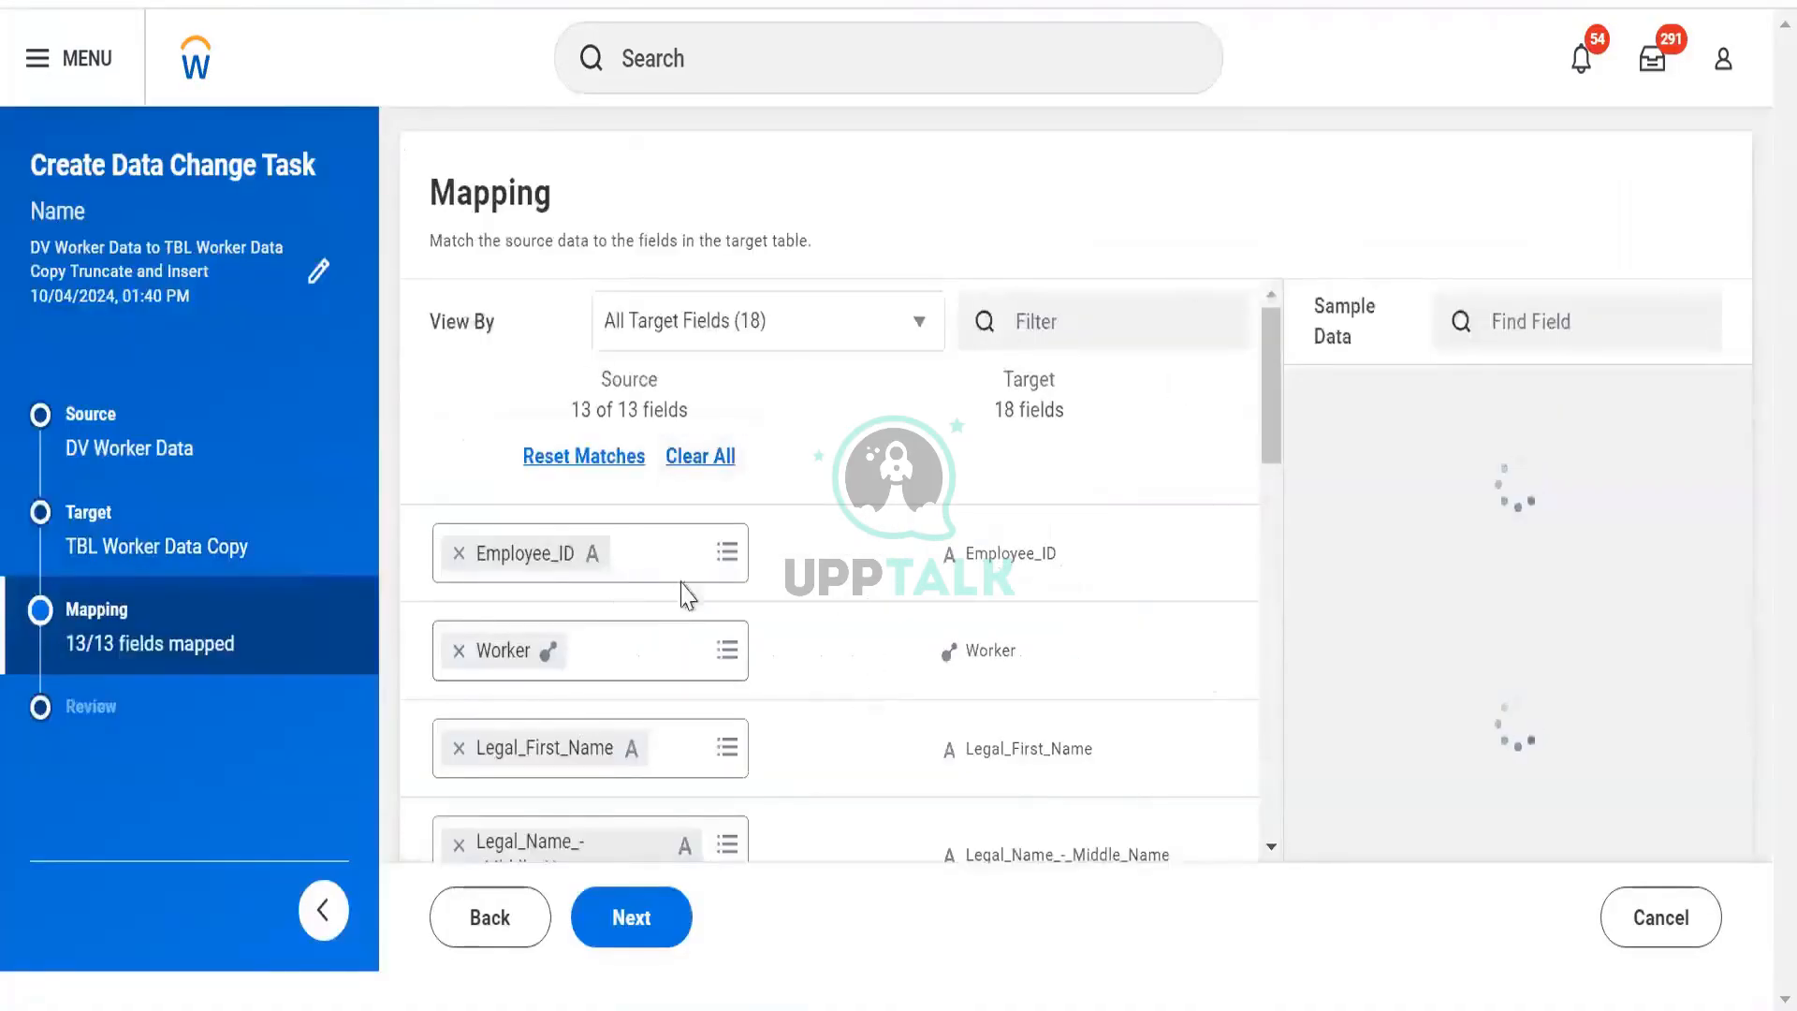
scroll(924, 562, down, 4)
click(648, 932)
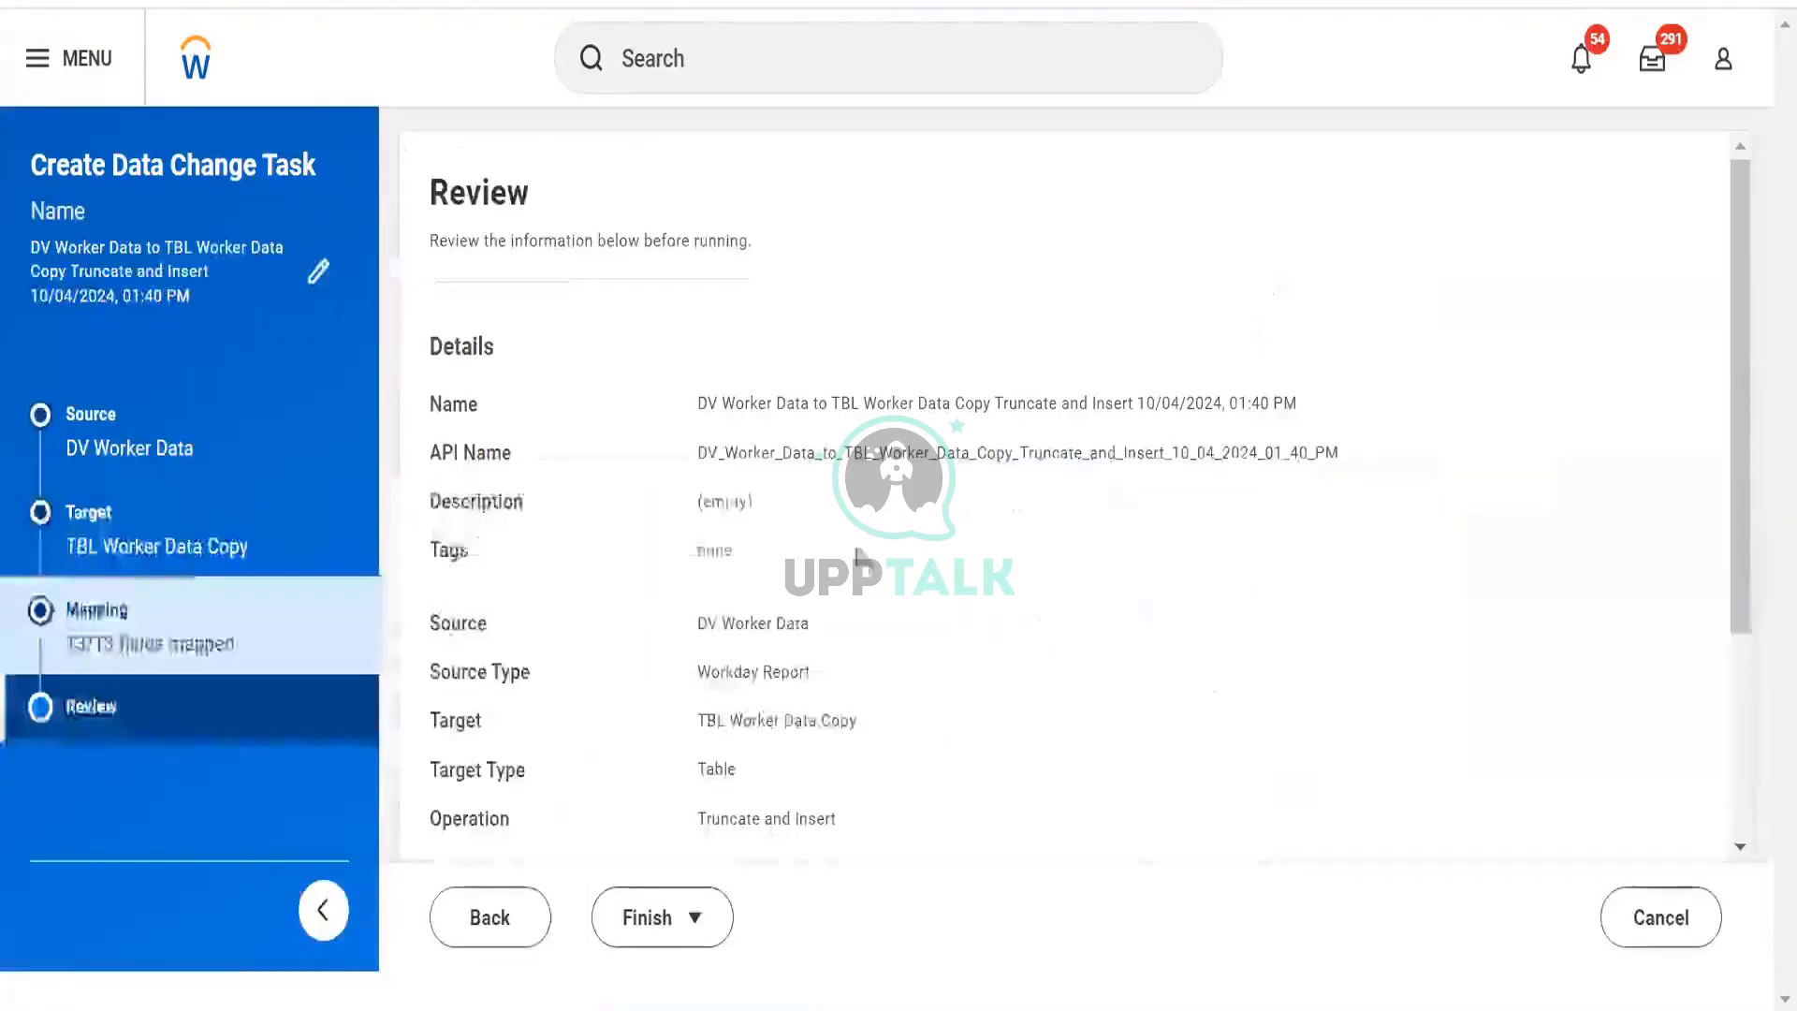
scroll(931, 511, down, 3)
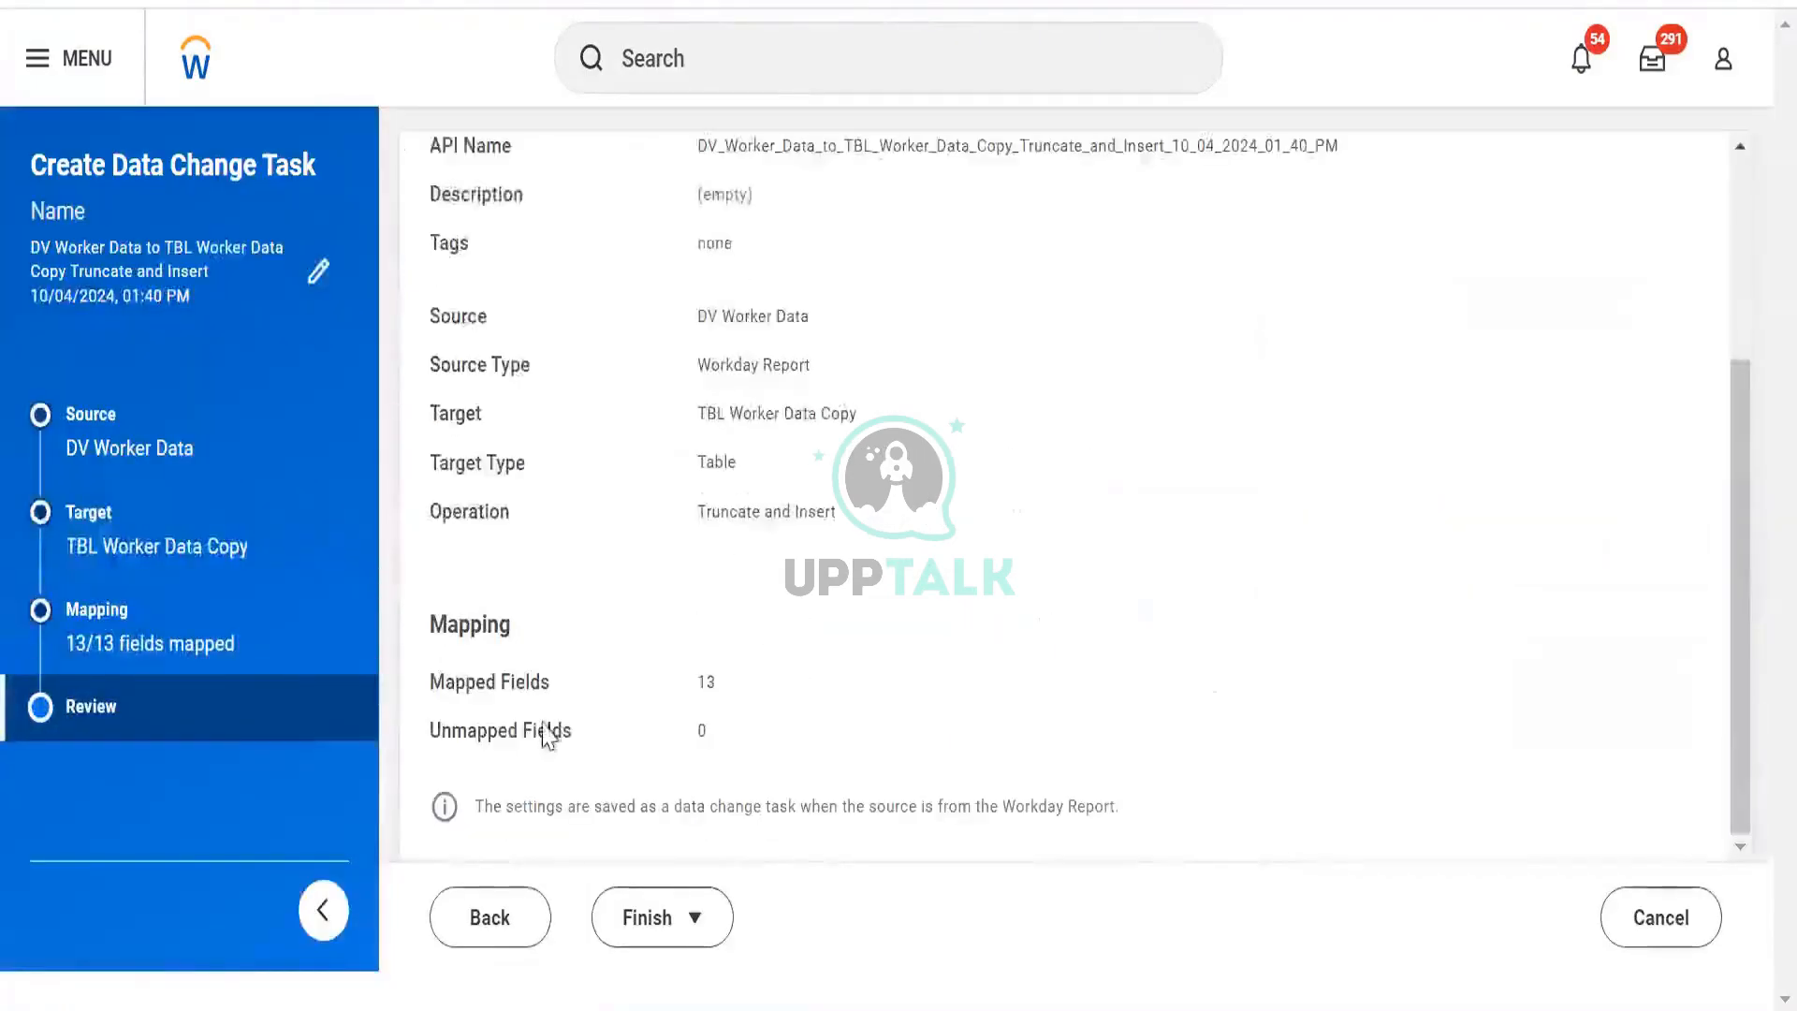
click(670, 915)
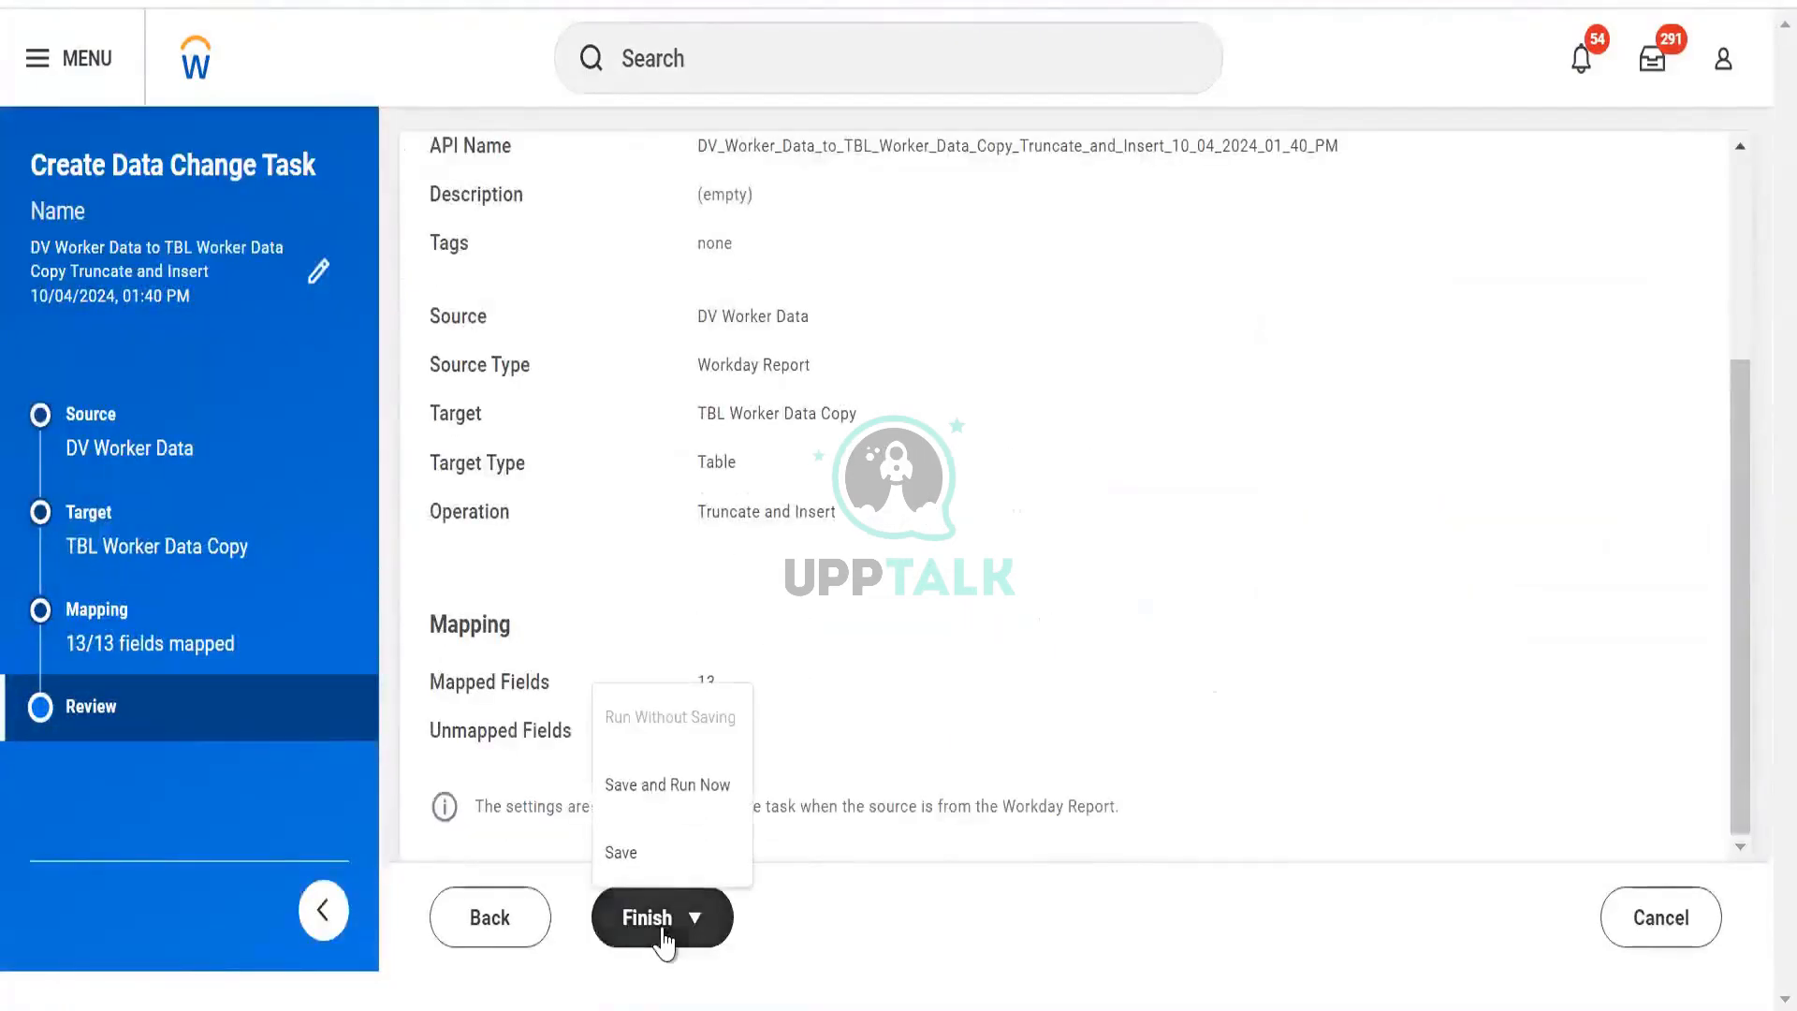
click(670, 786)
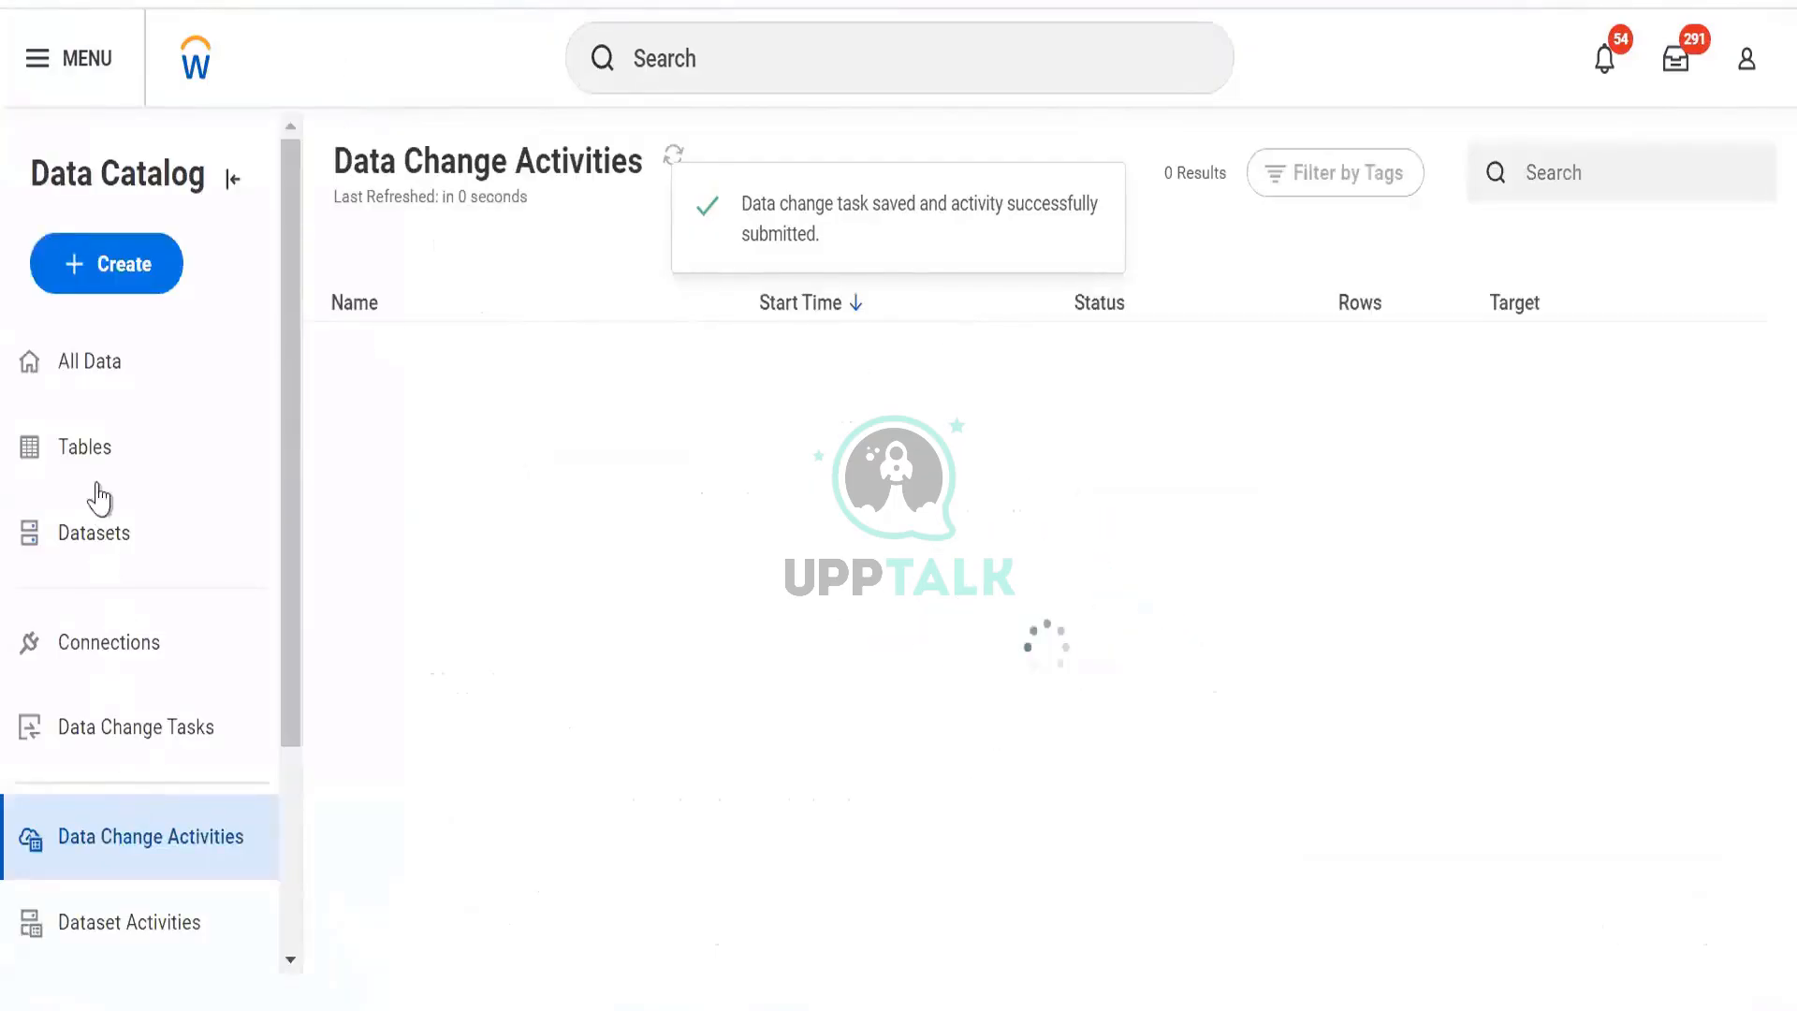
View the TBL Worker Data Copy table from the Tables list and bring up its related actions.
click(89, 468)
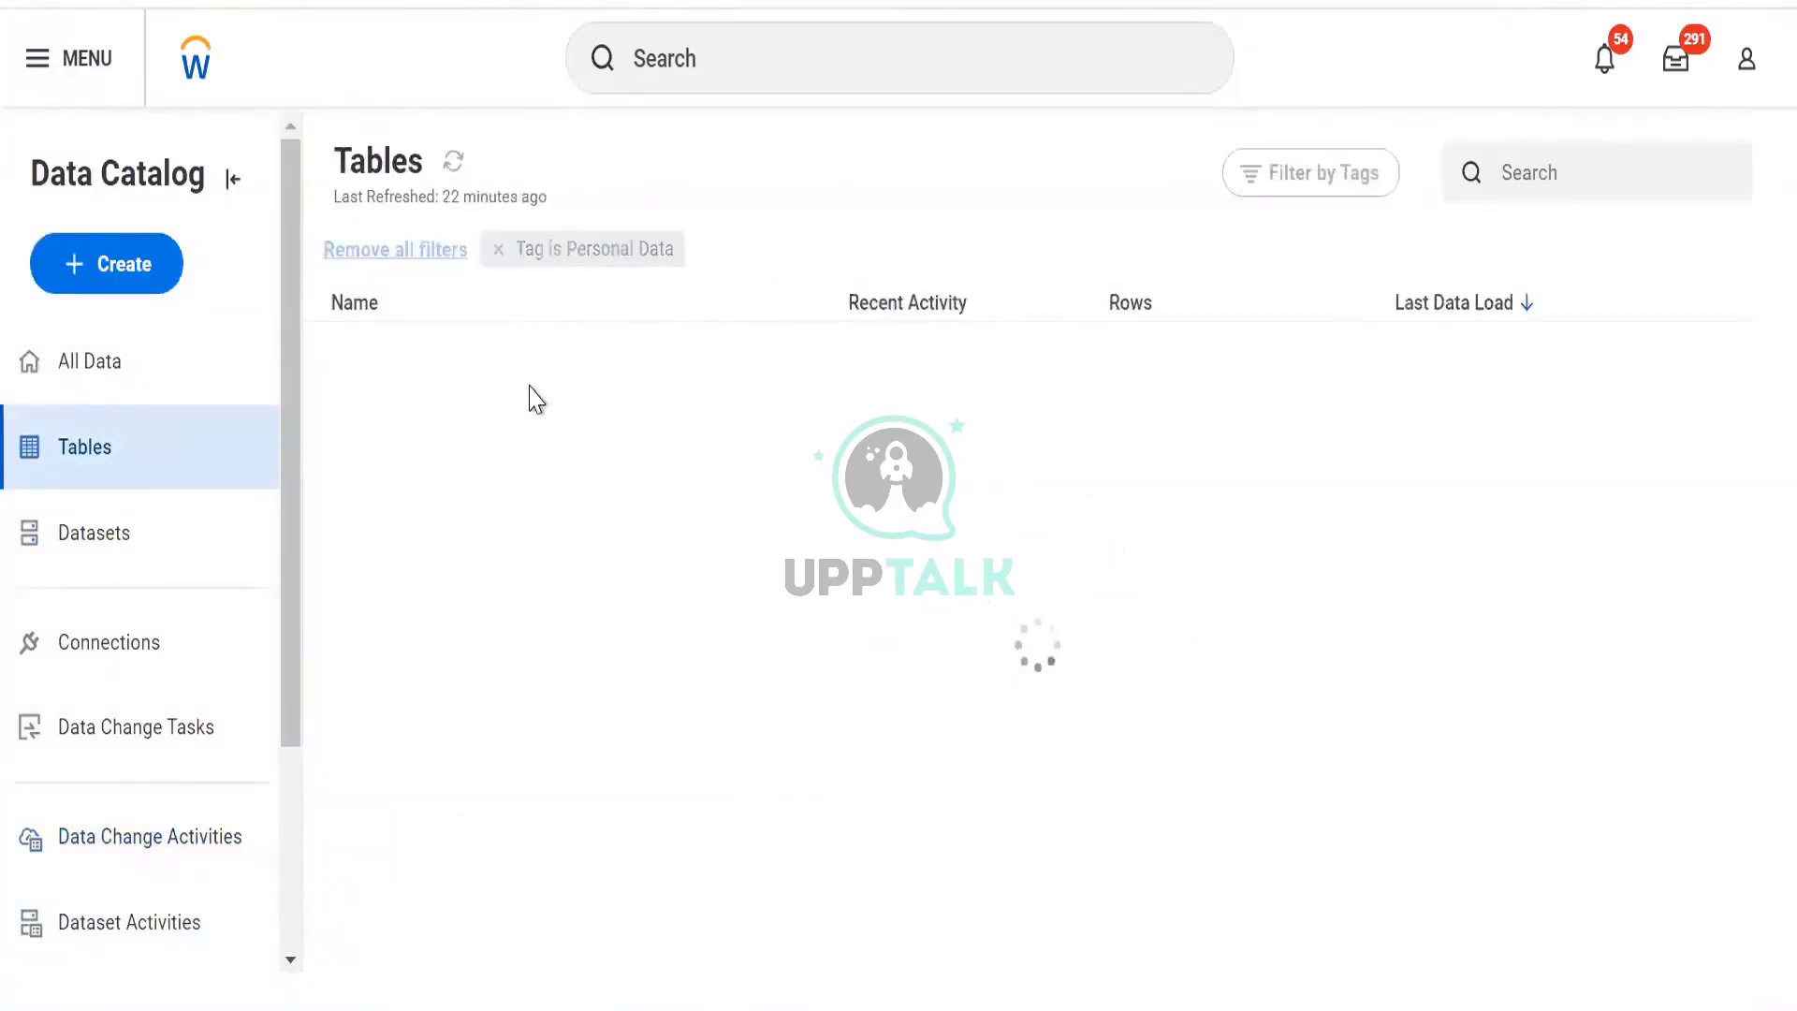
click(1690, 370)
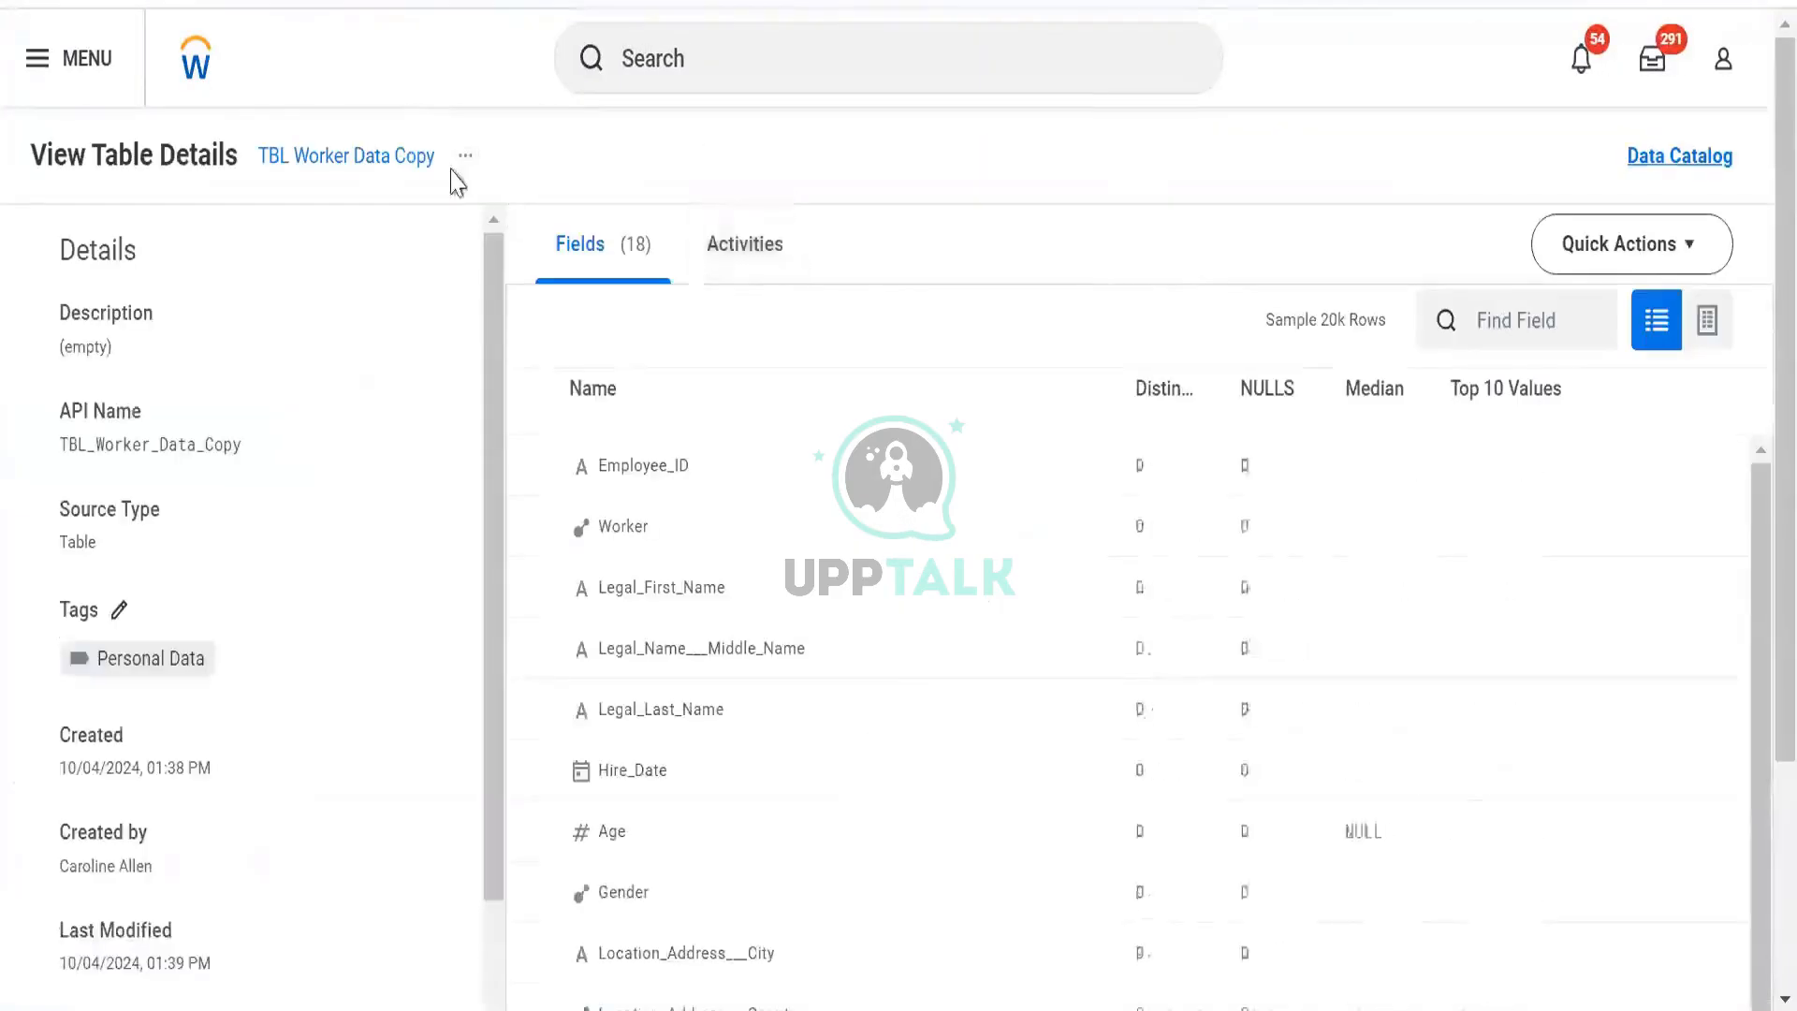
click(463, 158)
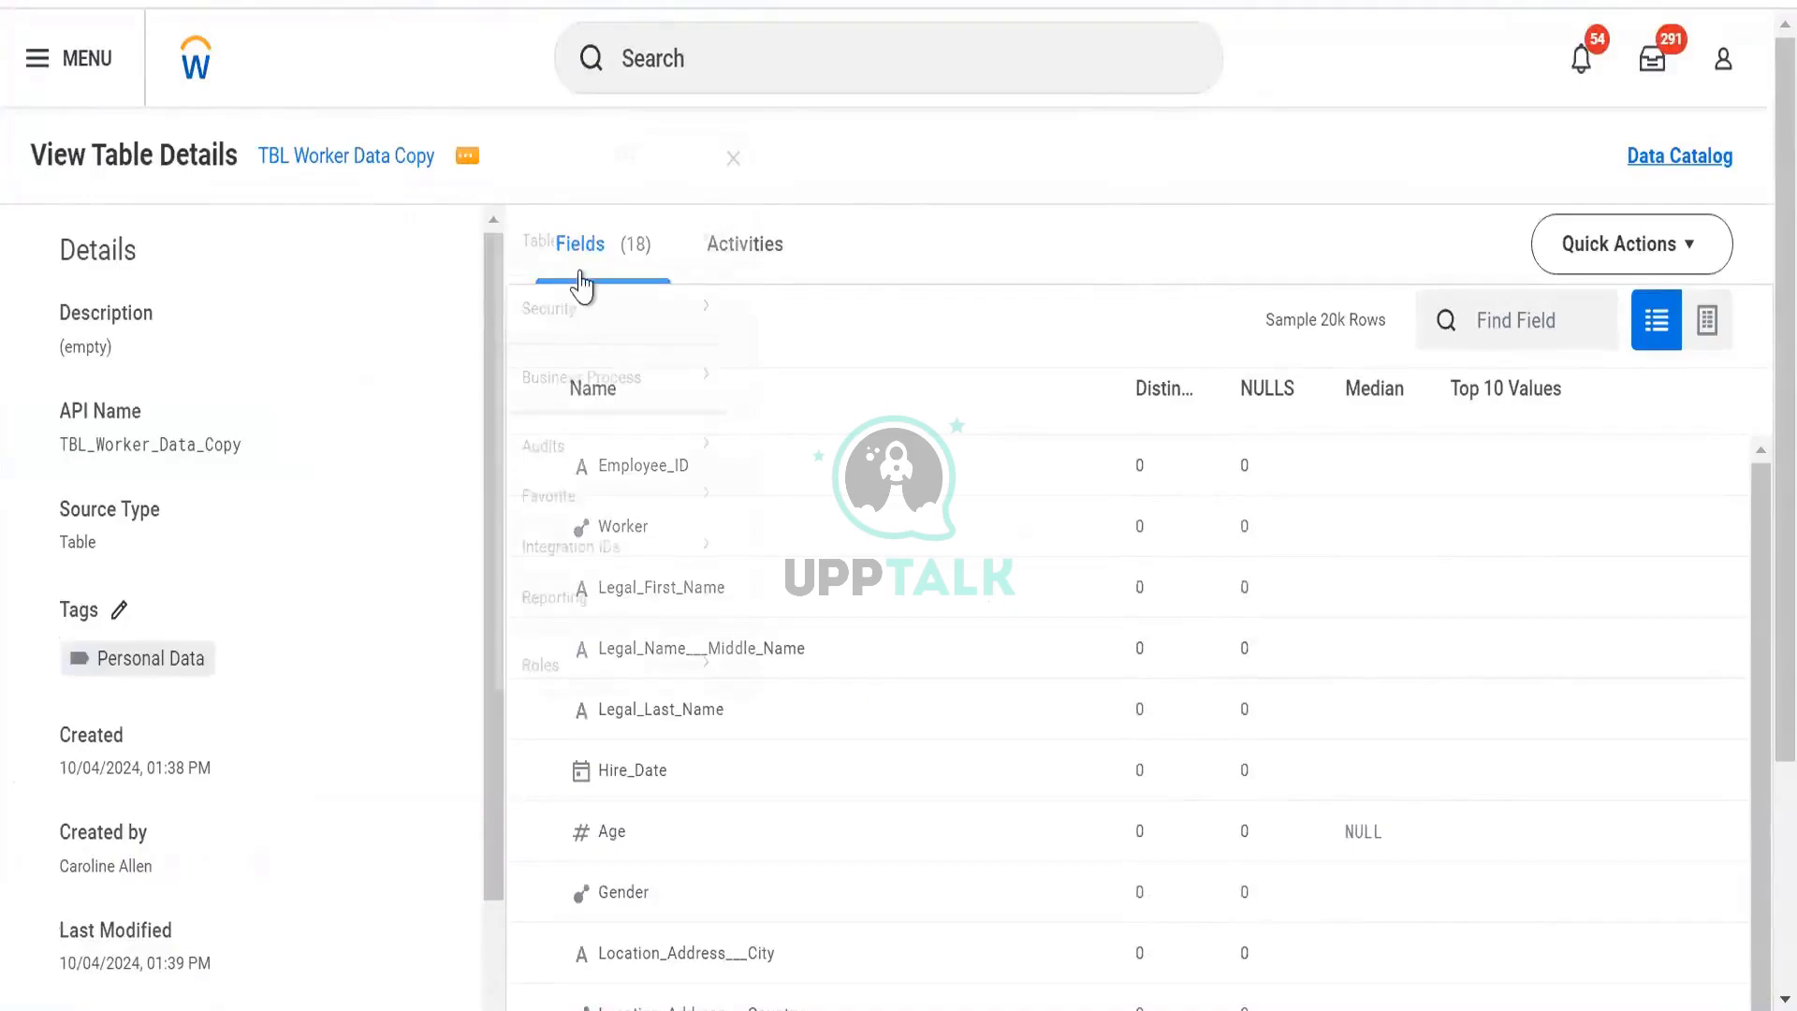
mouse_move(581, 281)
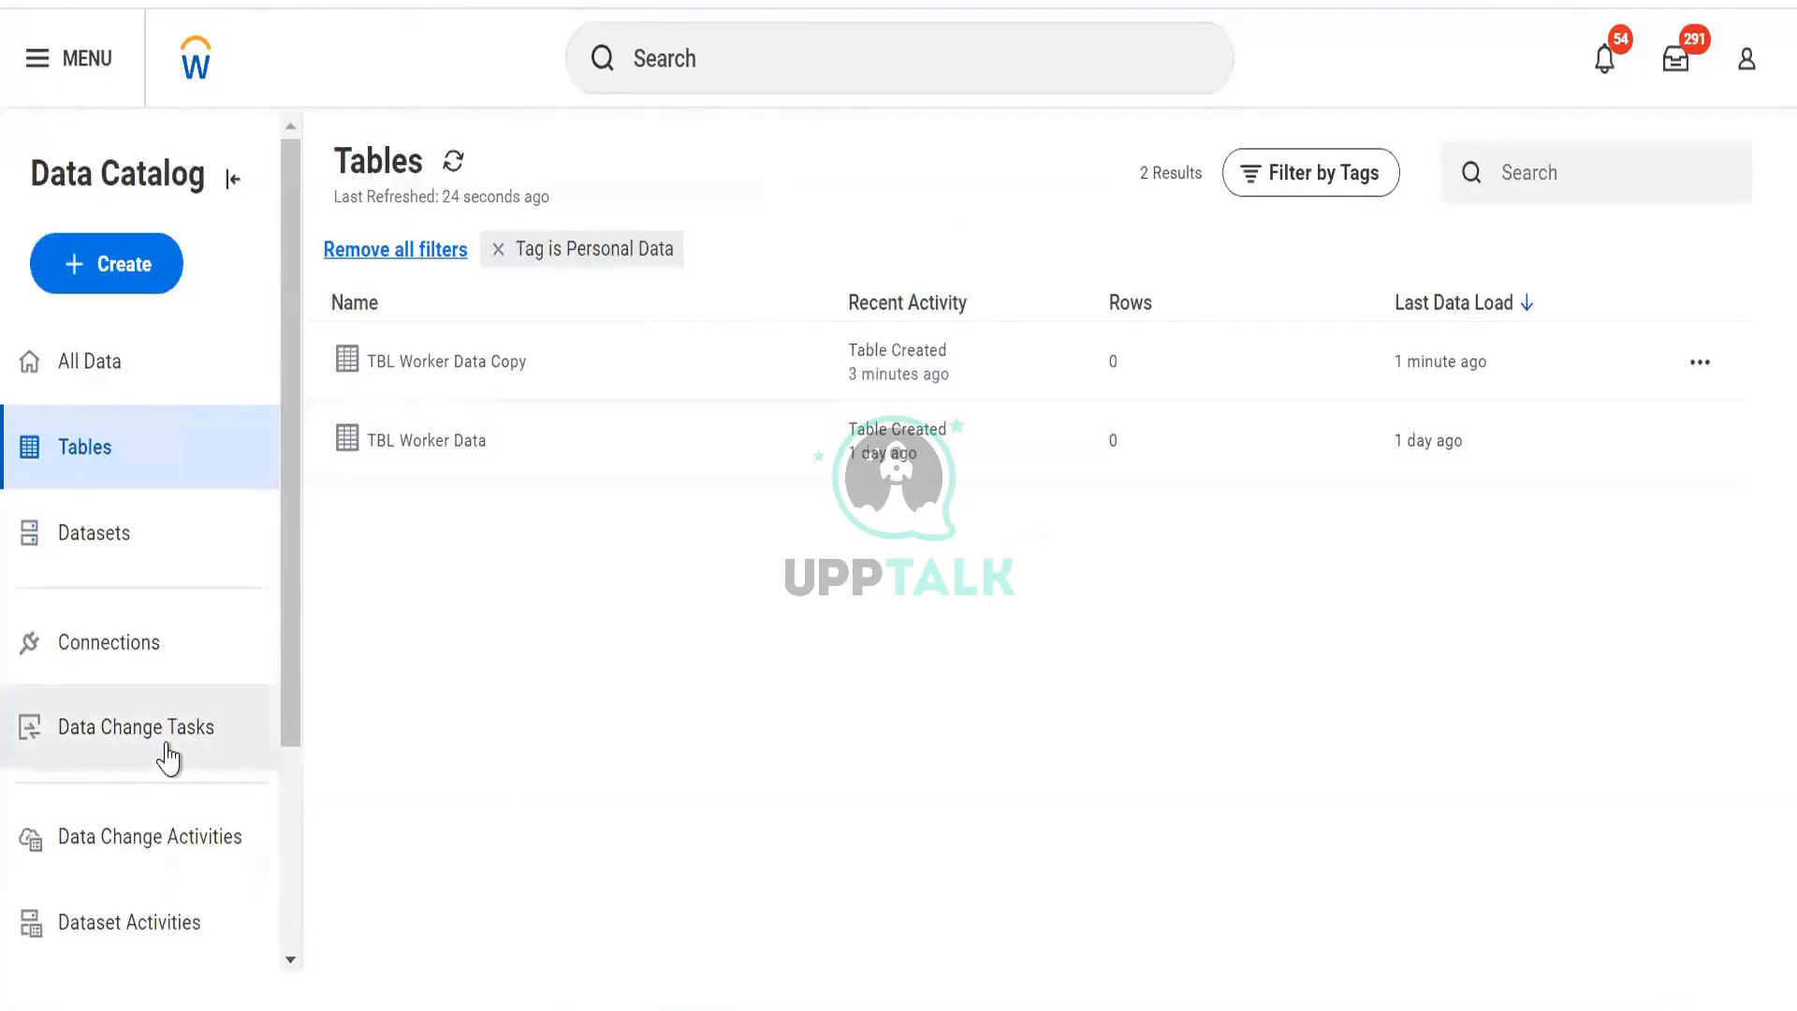
Remove the Personal Data tag filter, search datasets for 'dv', and open BDS RB DV Org Data's actions.
click(116, 544)
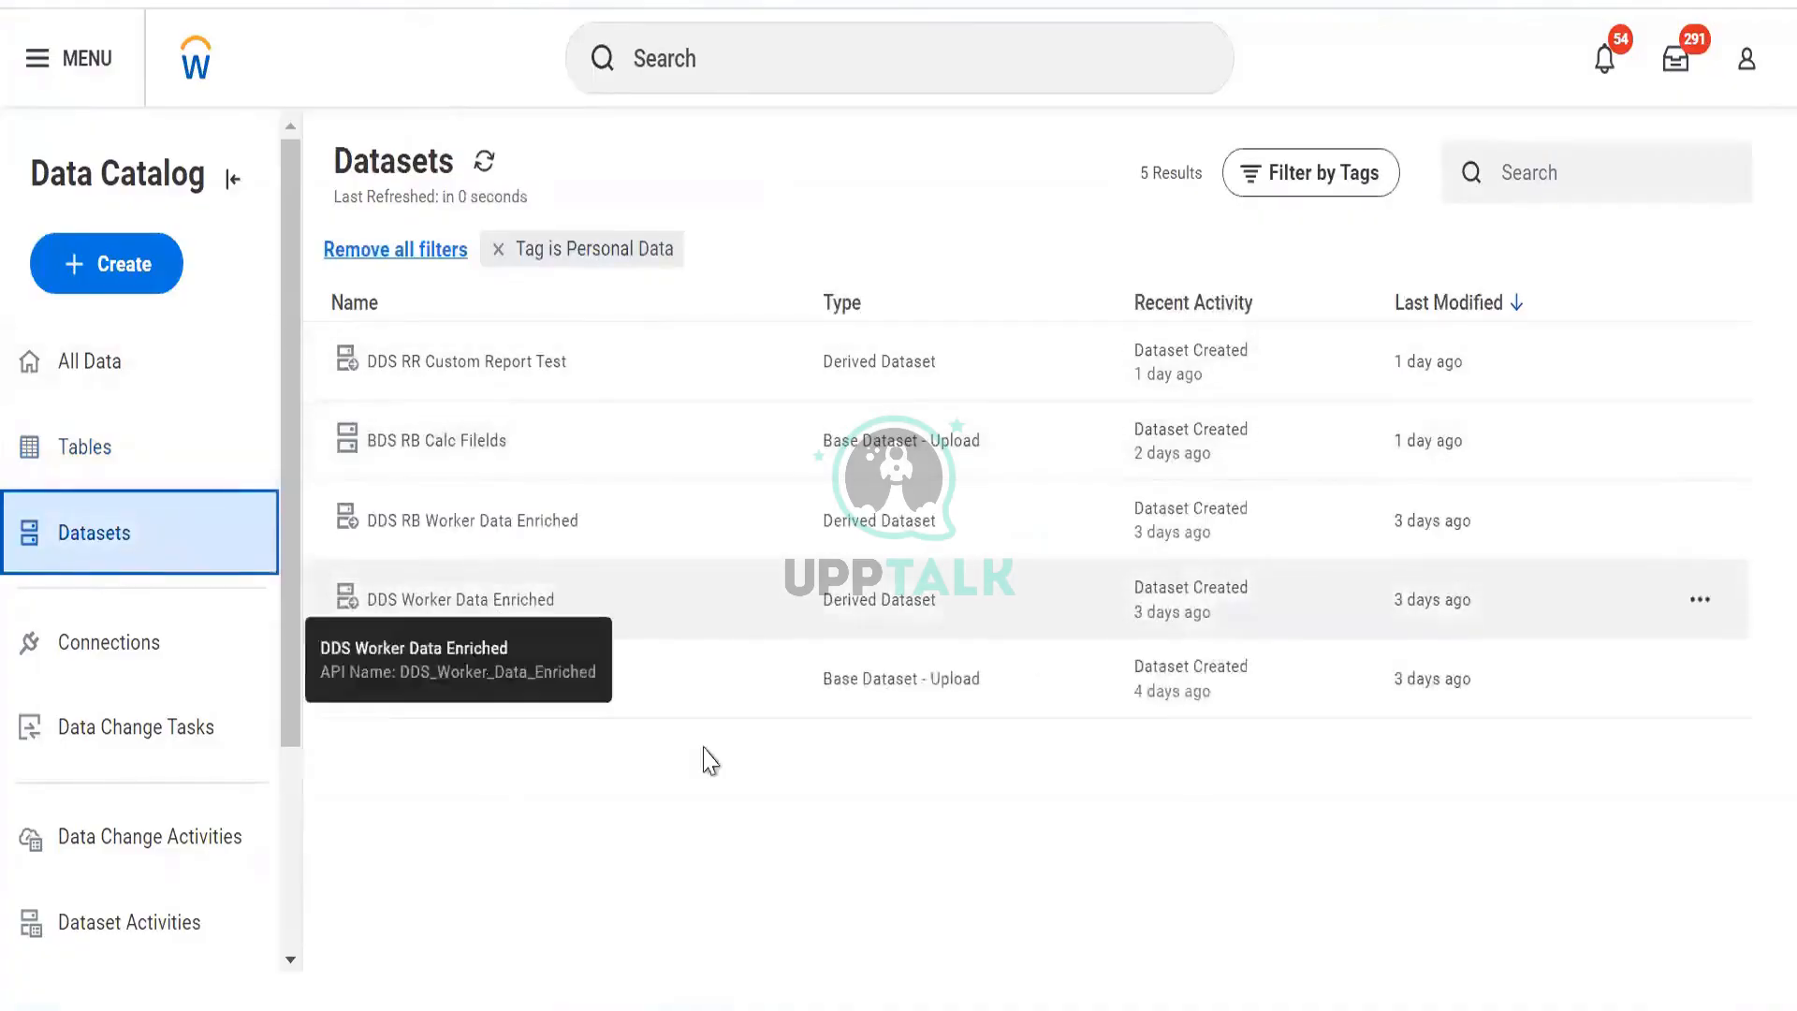
click(1686, 687)
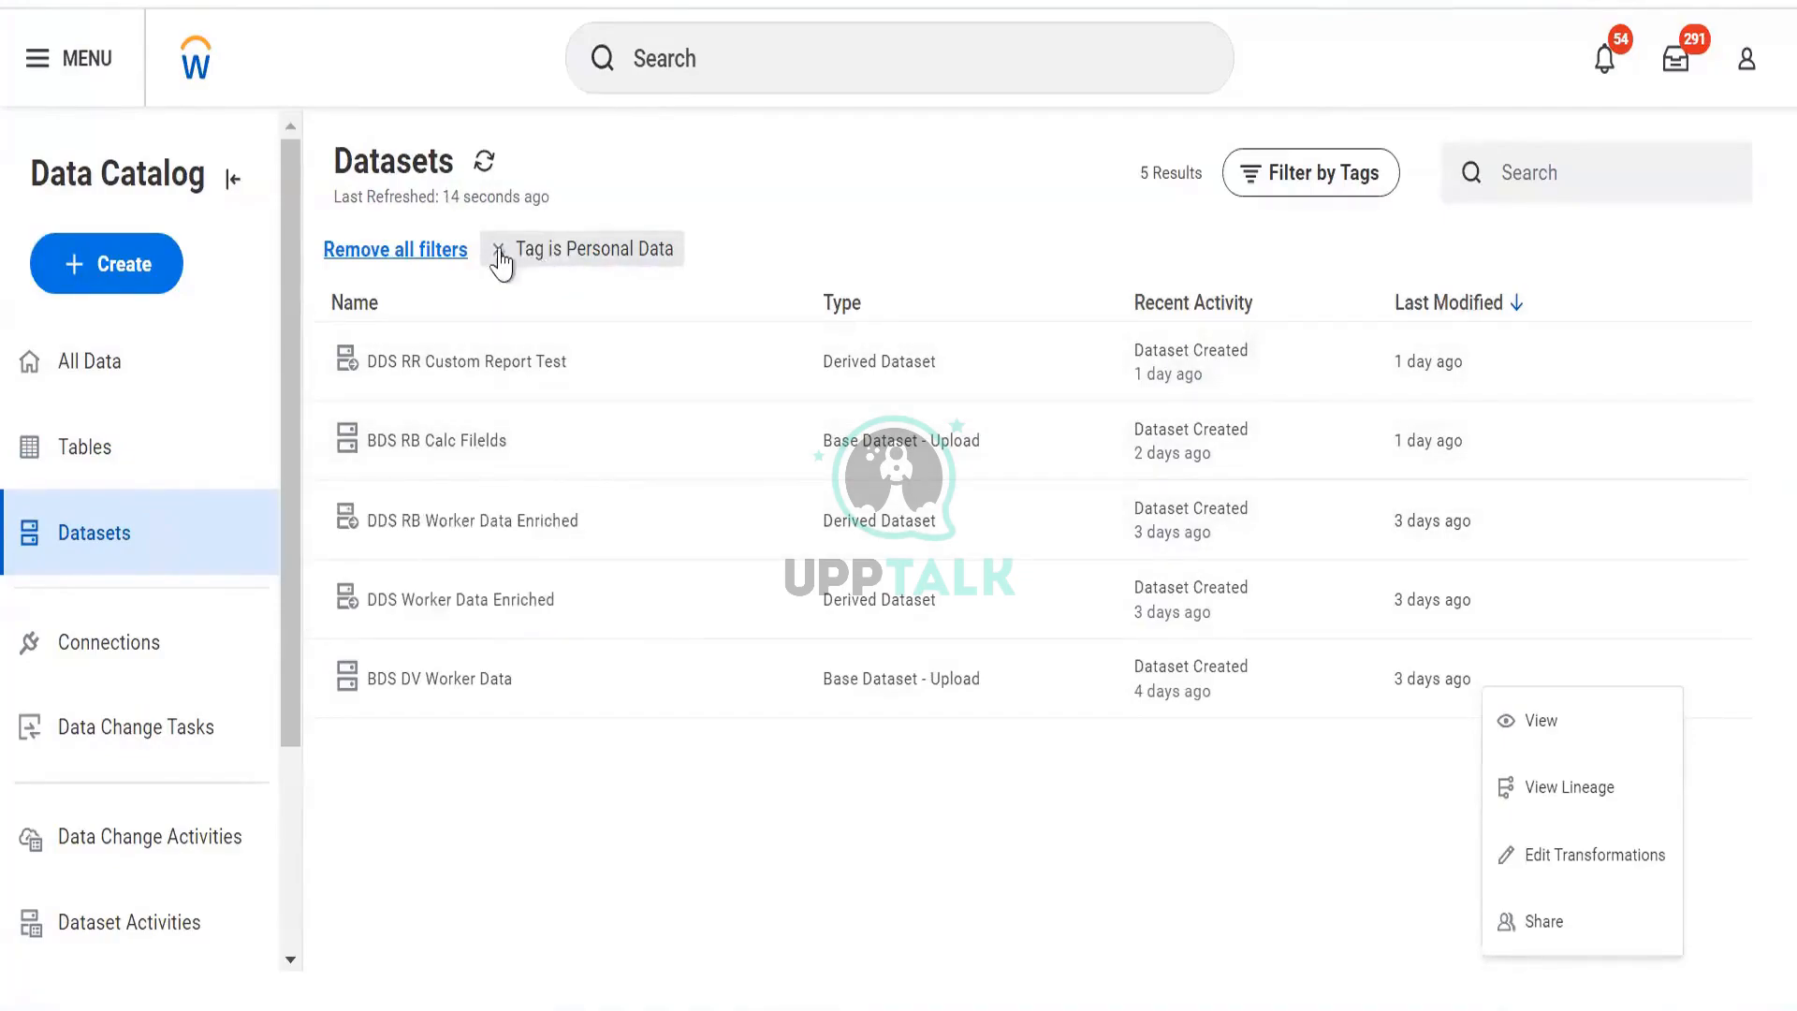
click(498, 250)
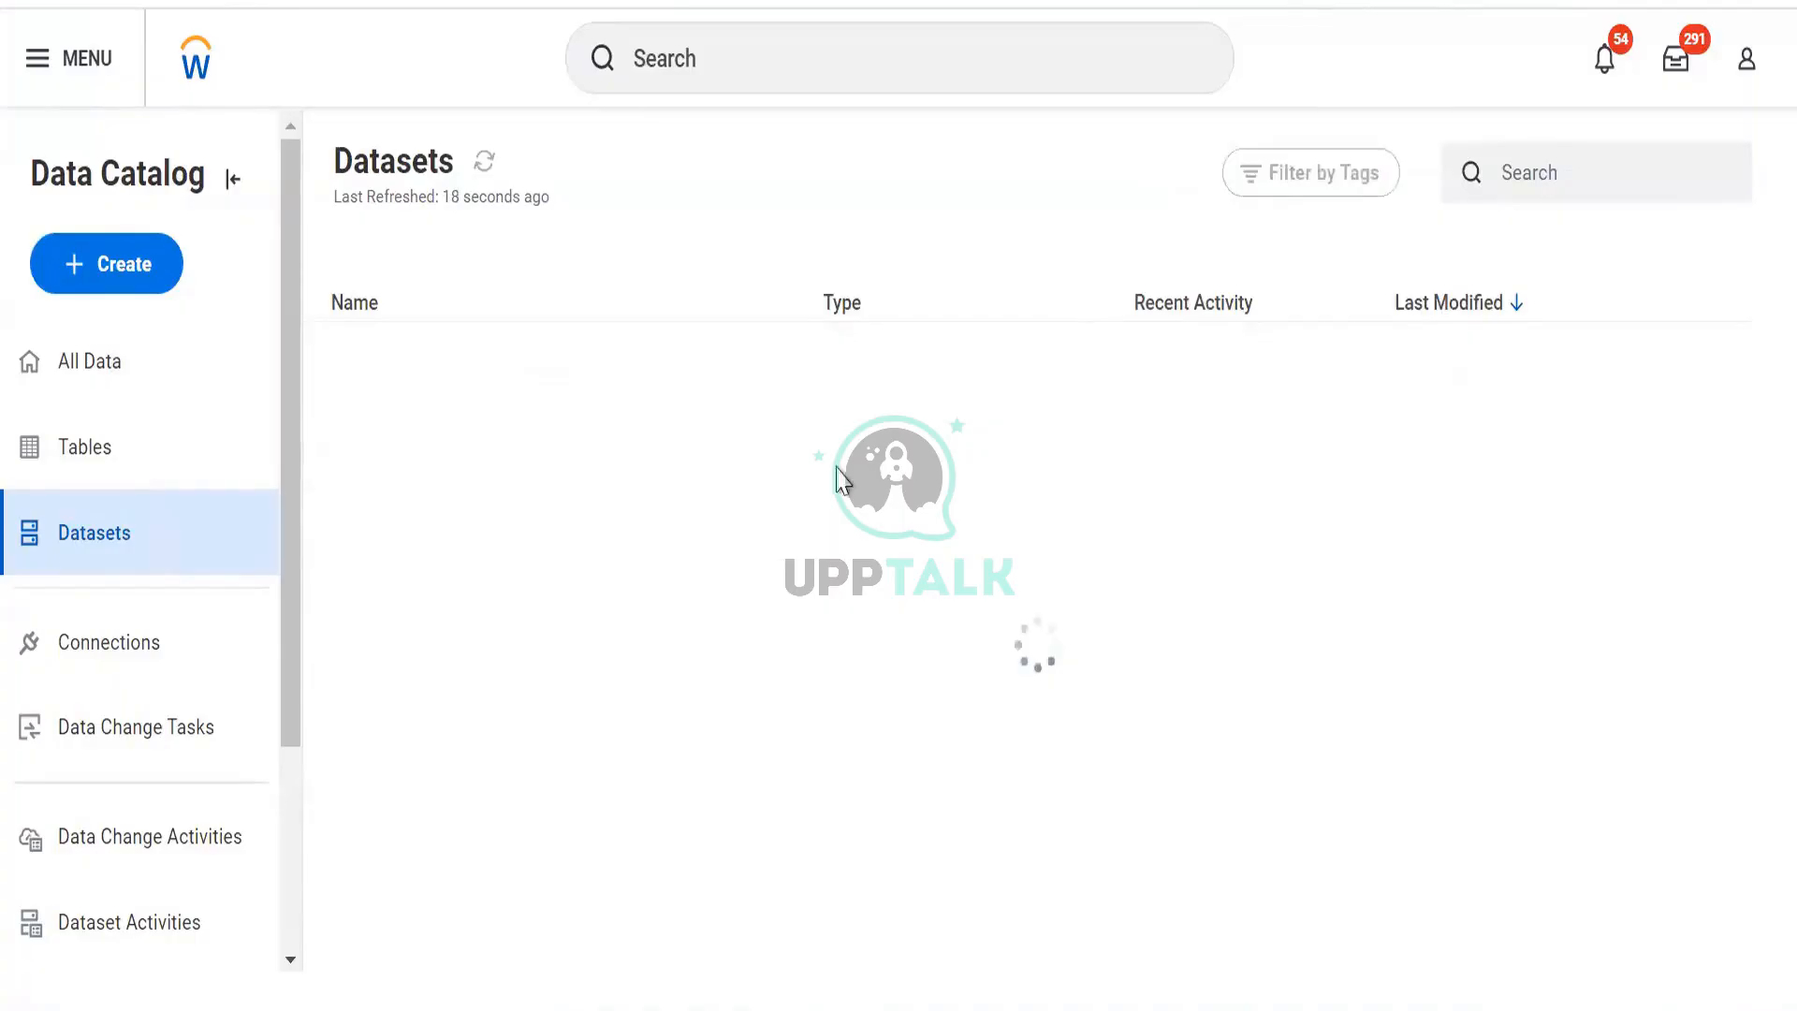
click(1504, 183)
text(dv)
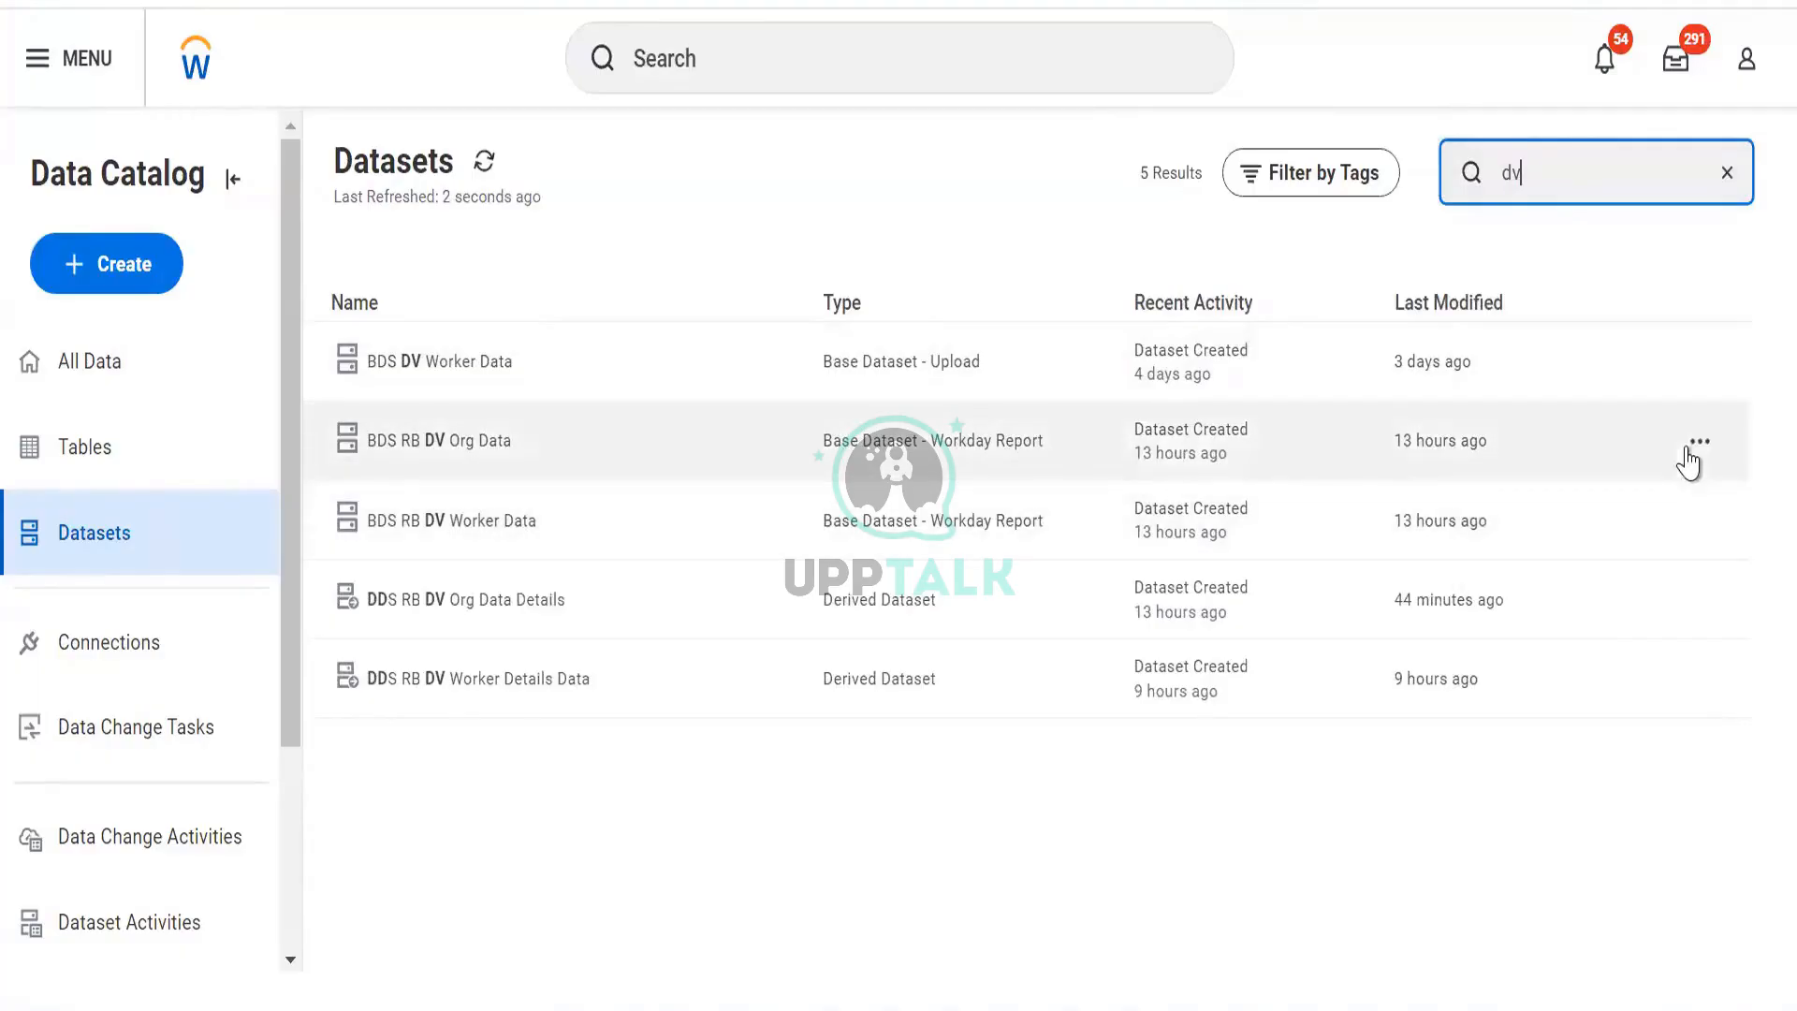
click(1698, 446)
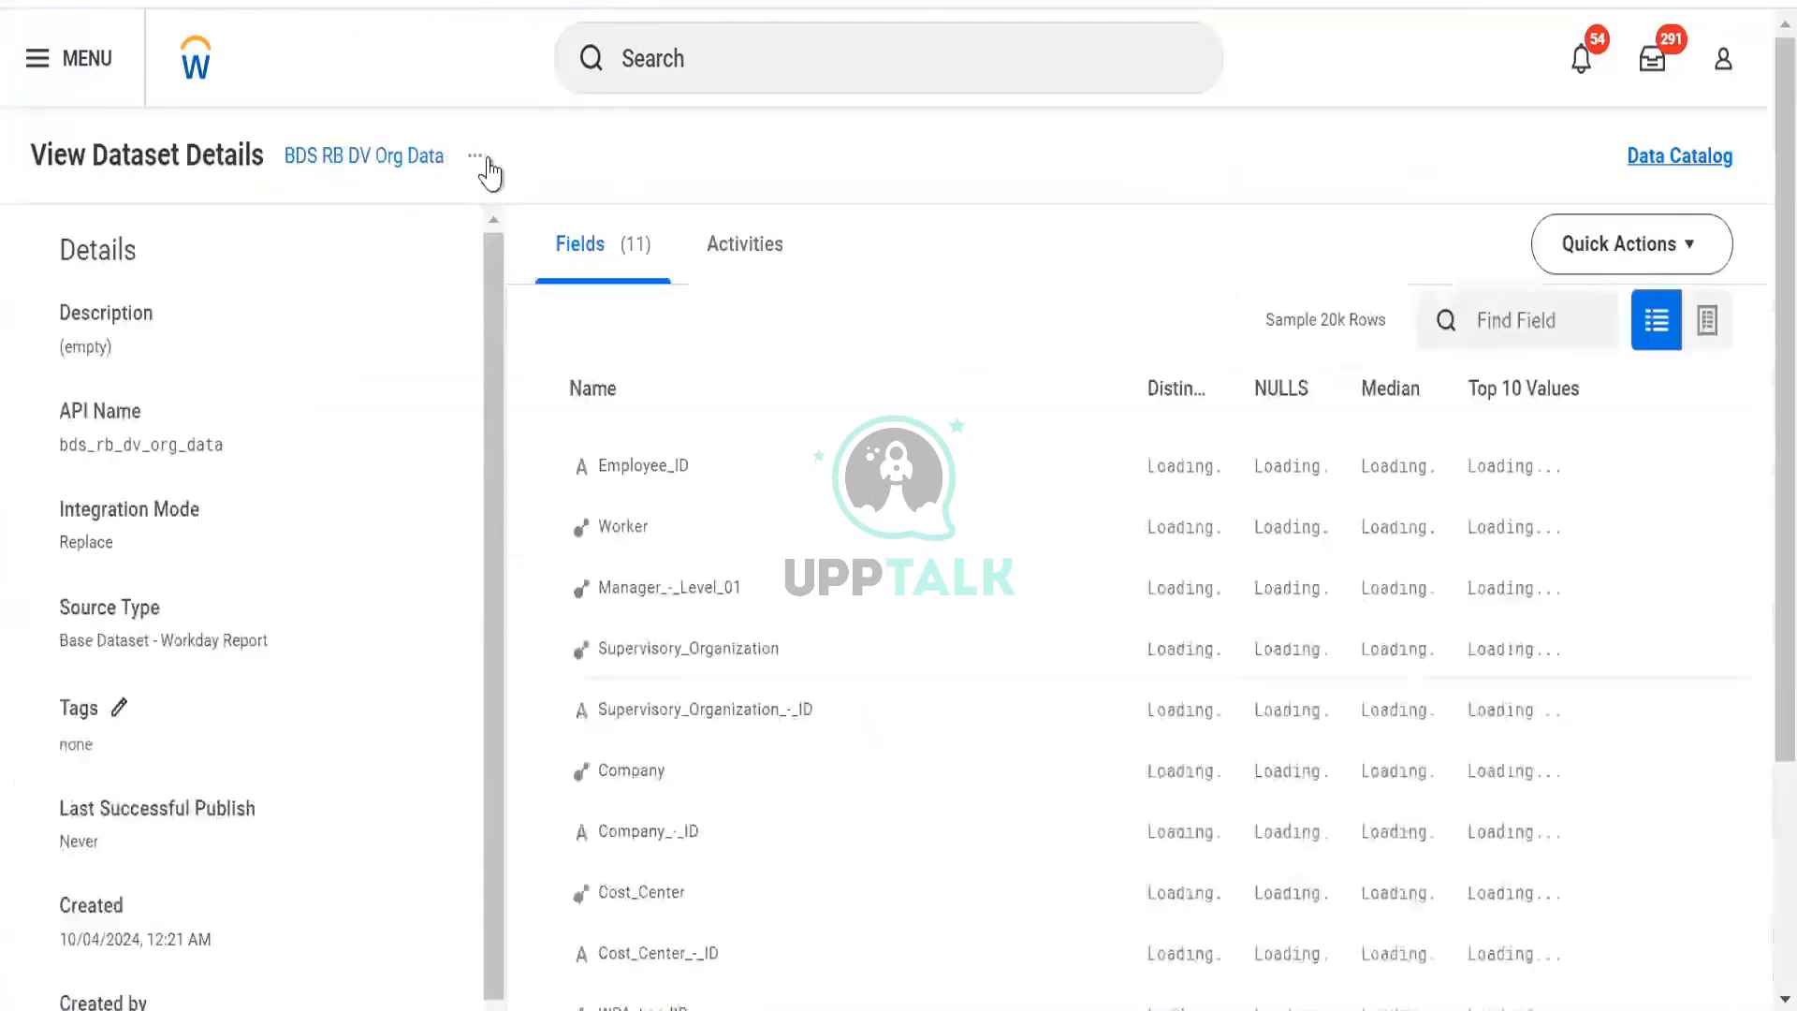
Run Integration Now for BDS RB DV Org Data, confirm it, and dismiss the success message.
click(471, 159)
mouse_move(522, 233)
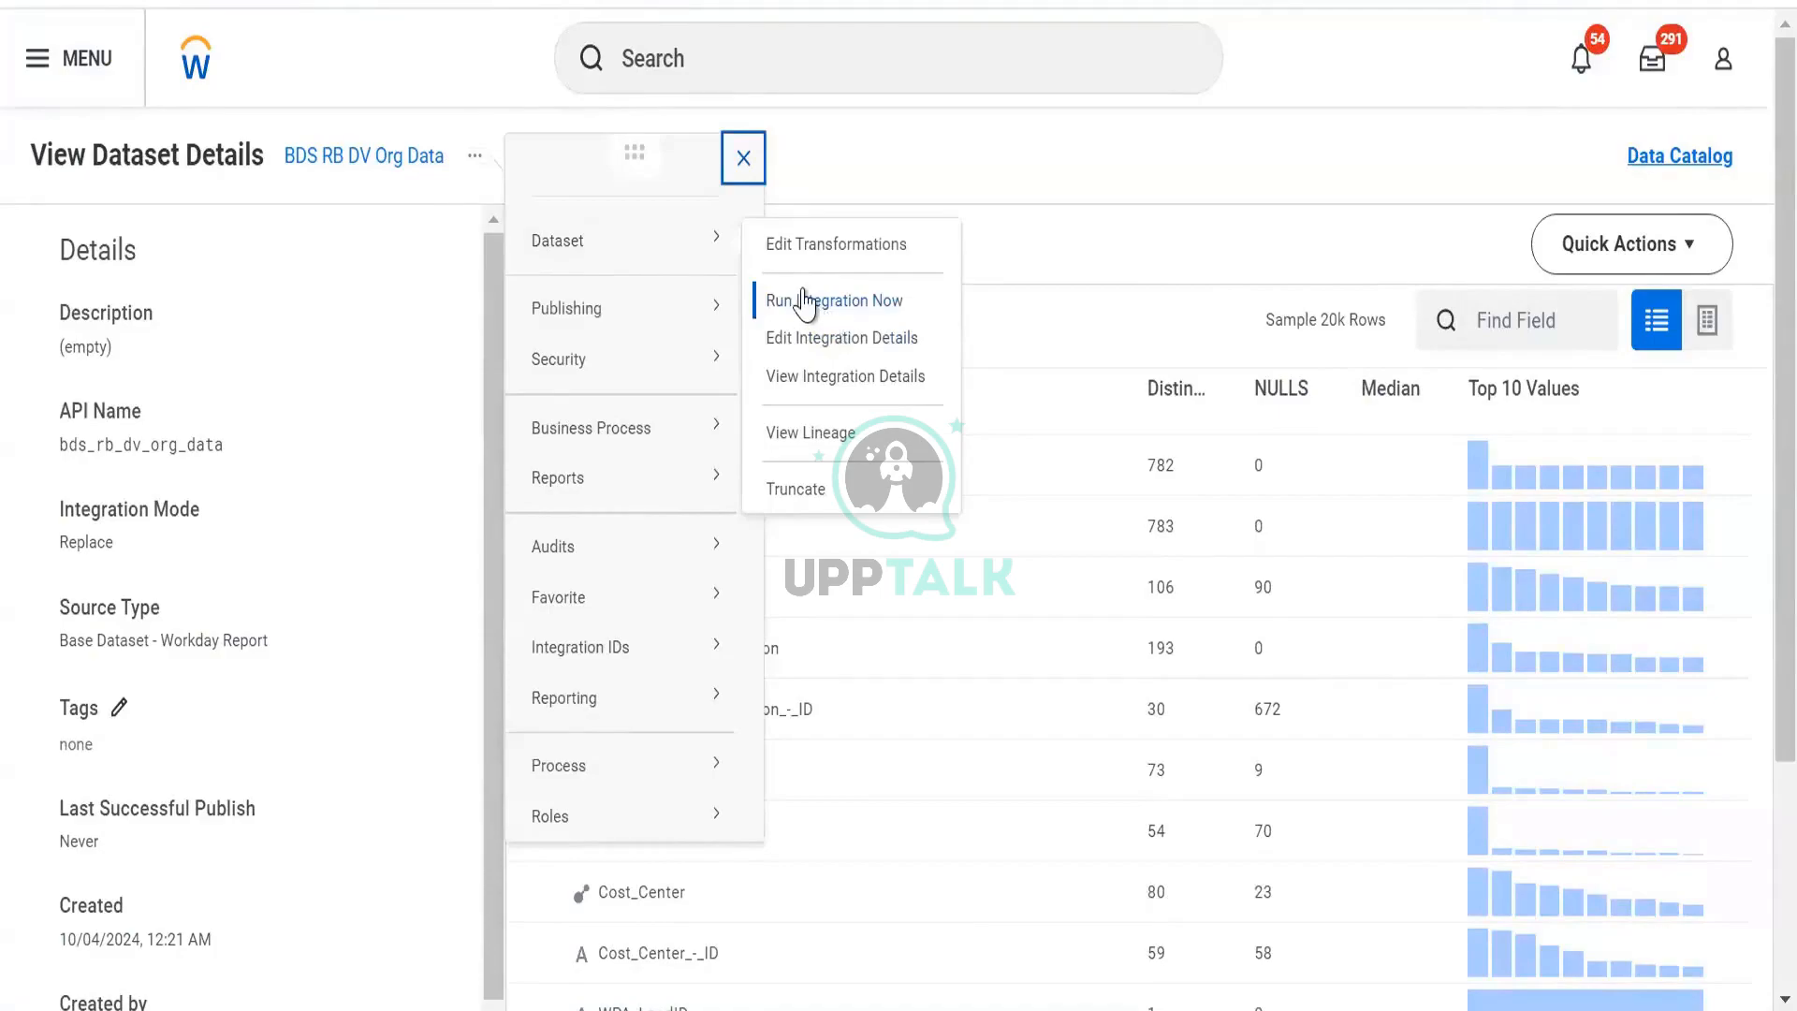
click(834, 300)
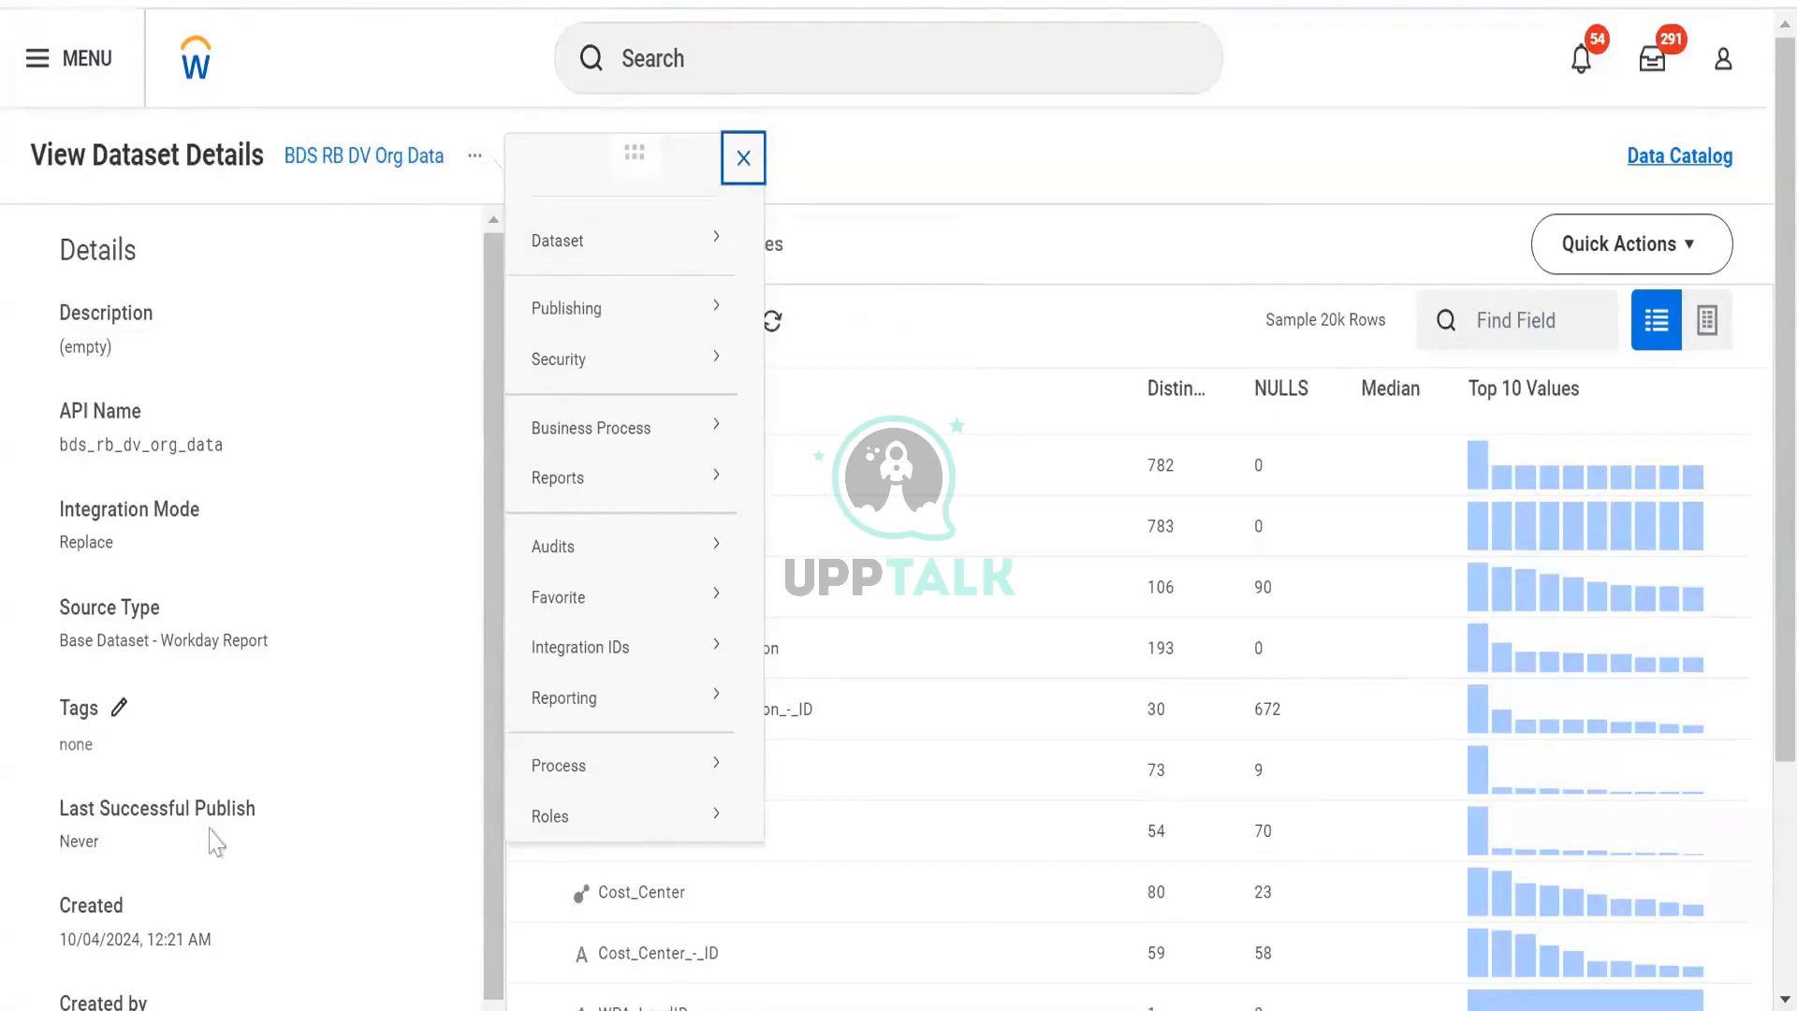
key(alt+Left)
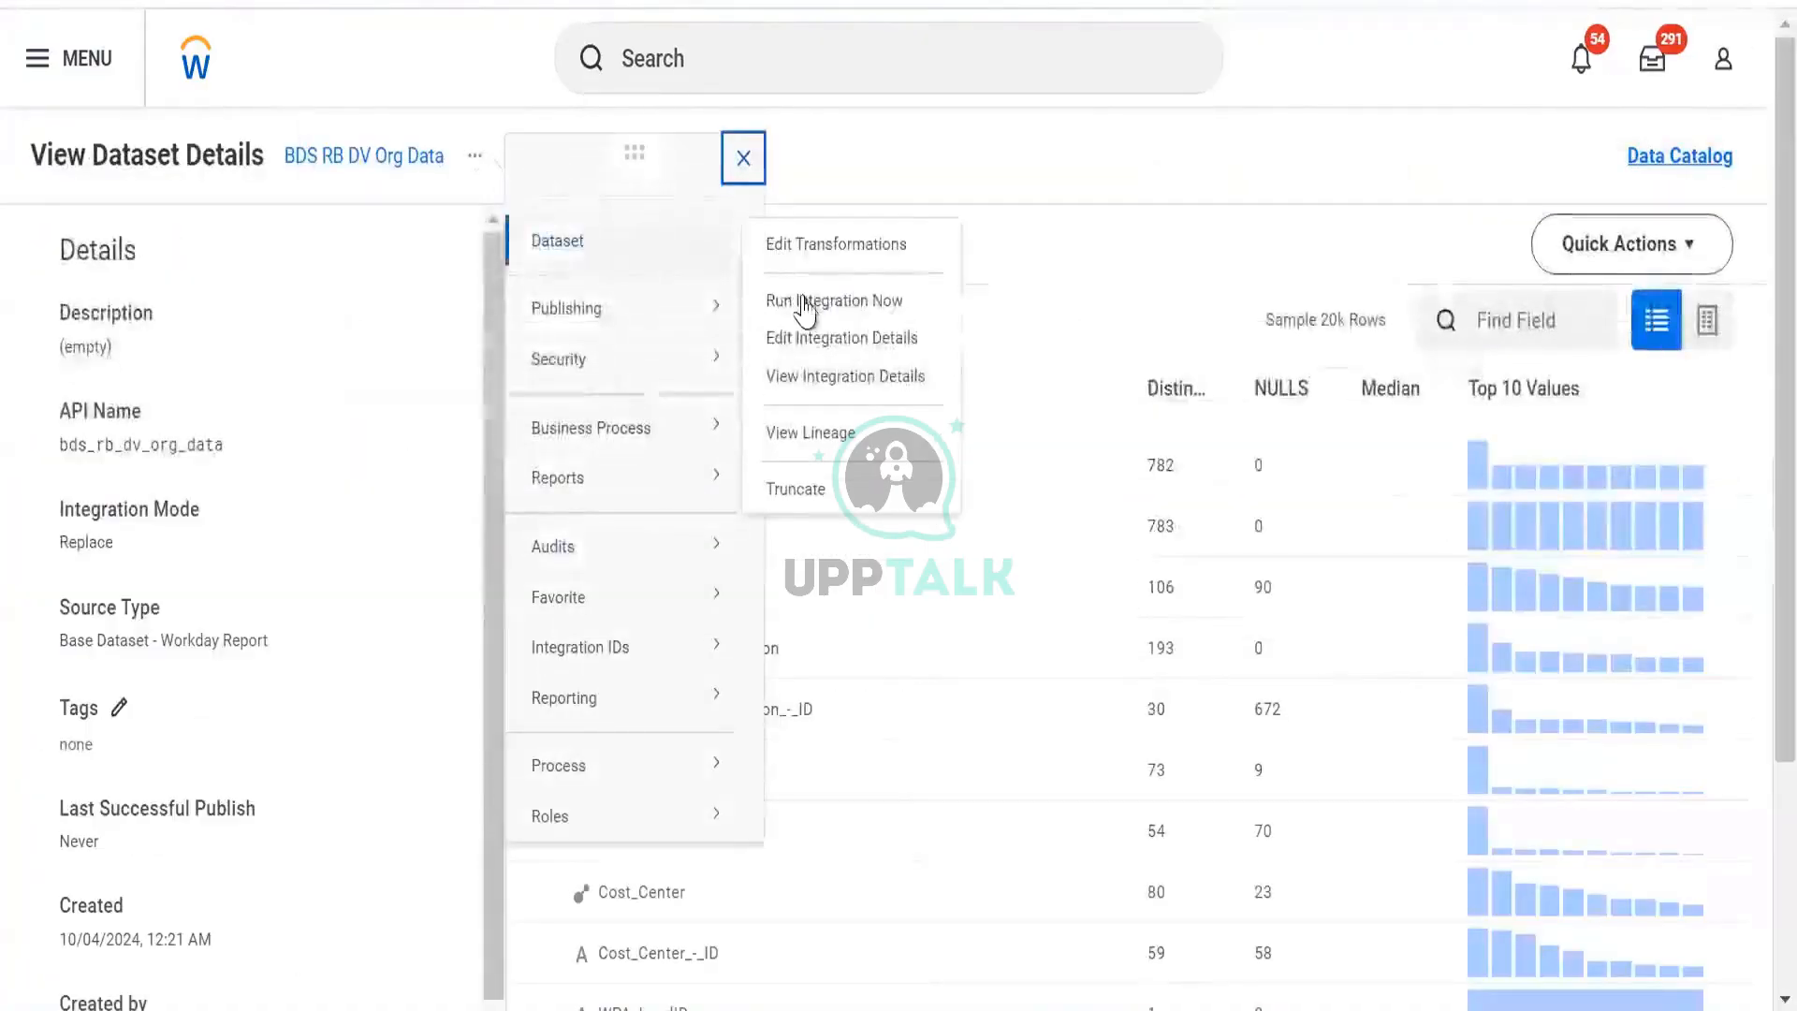
click(803, 301)
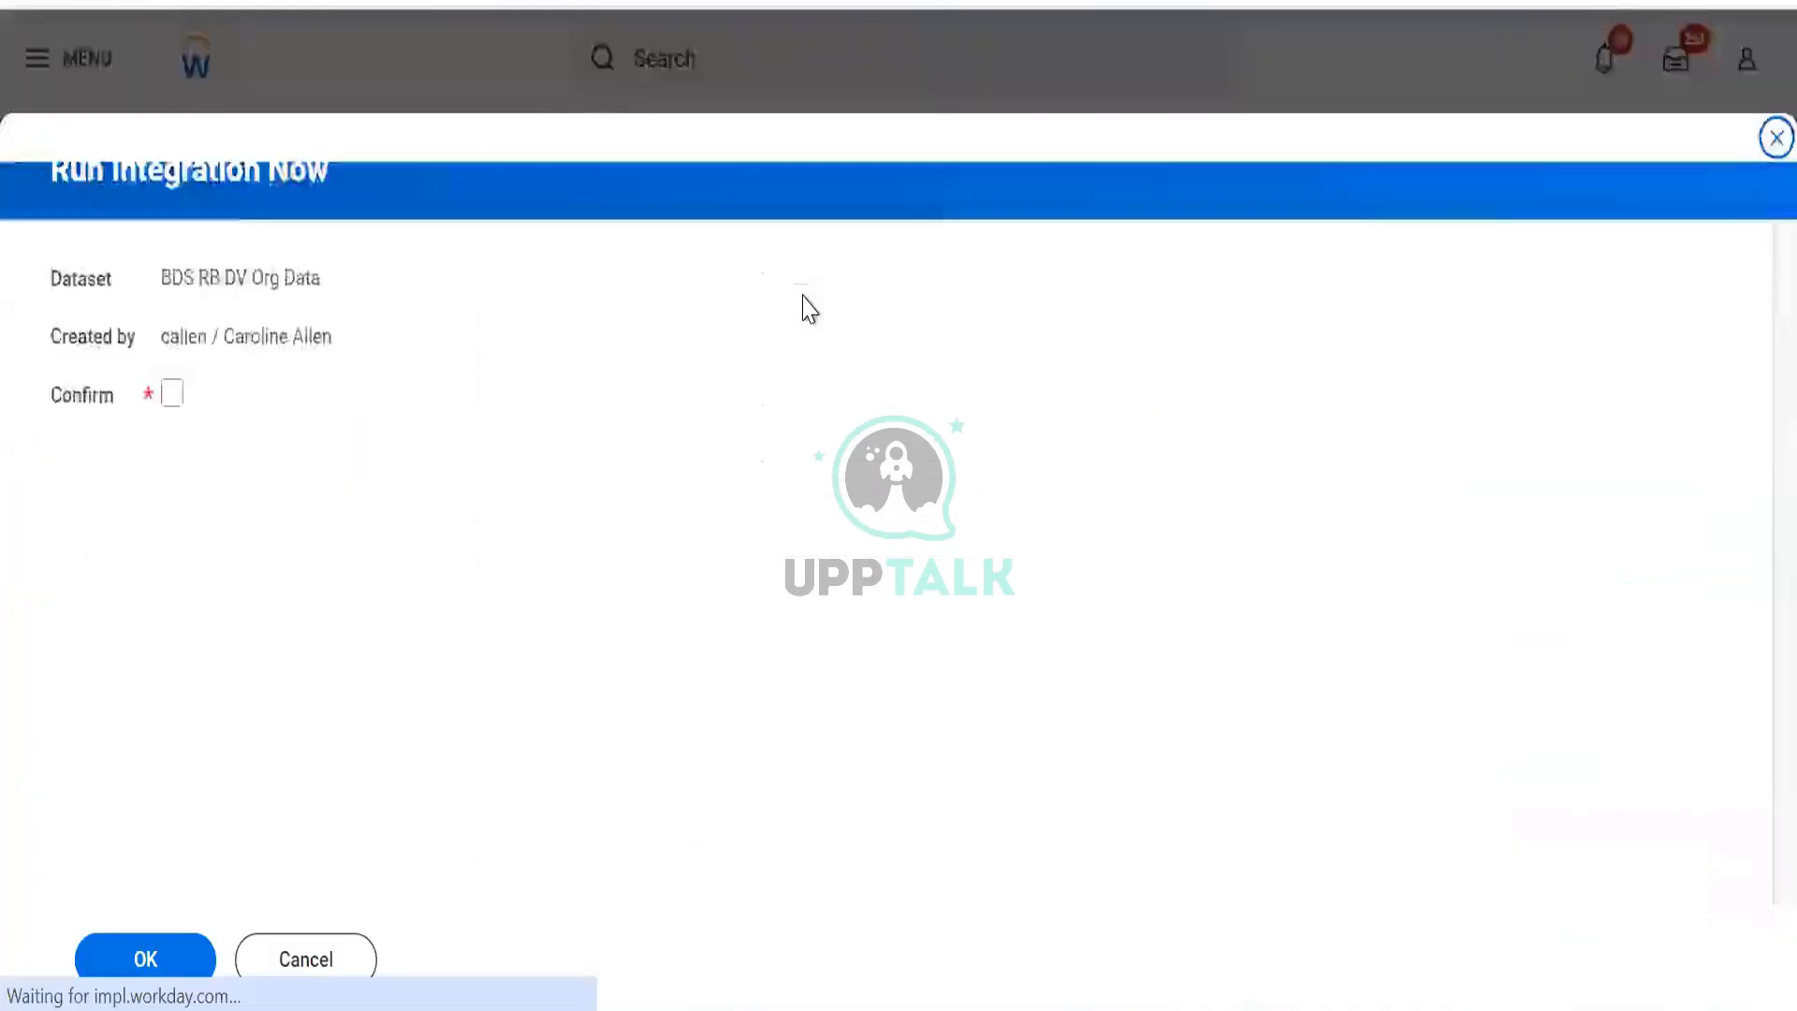
click(173, 394)
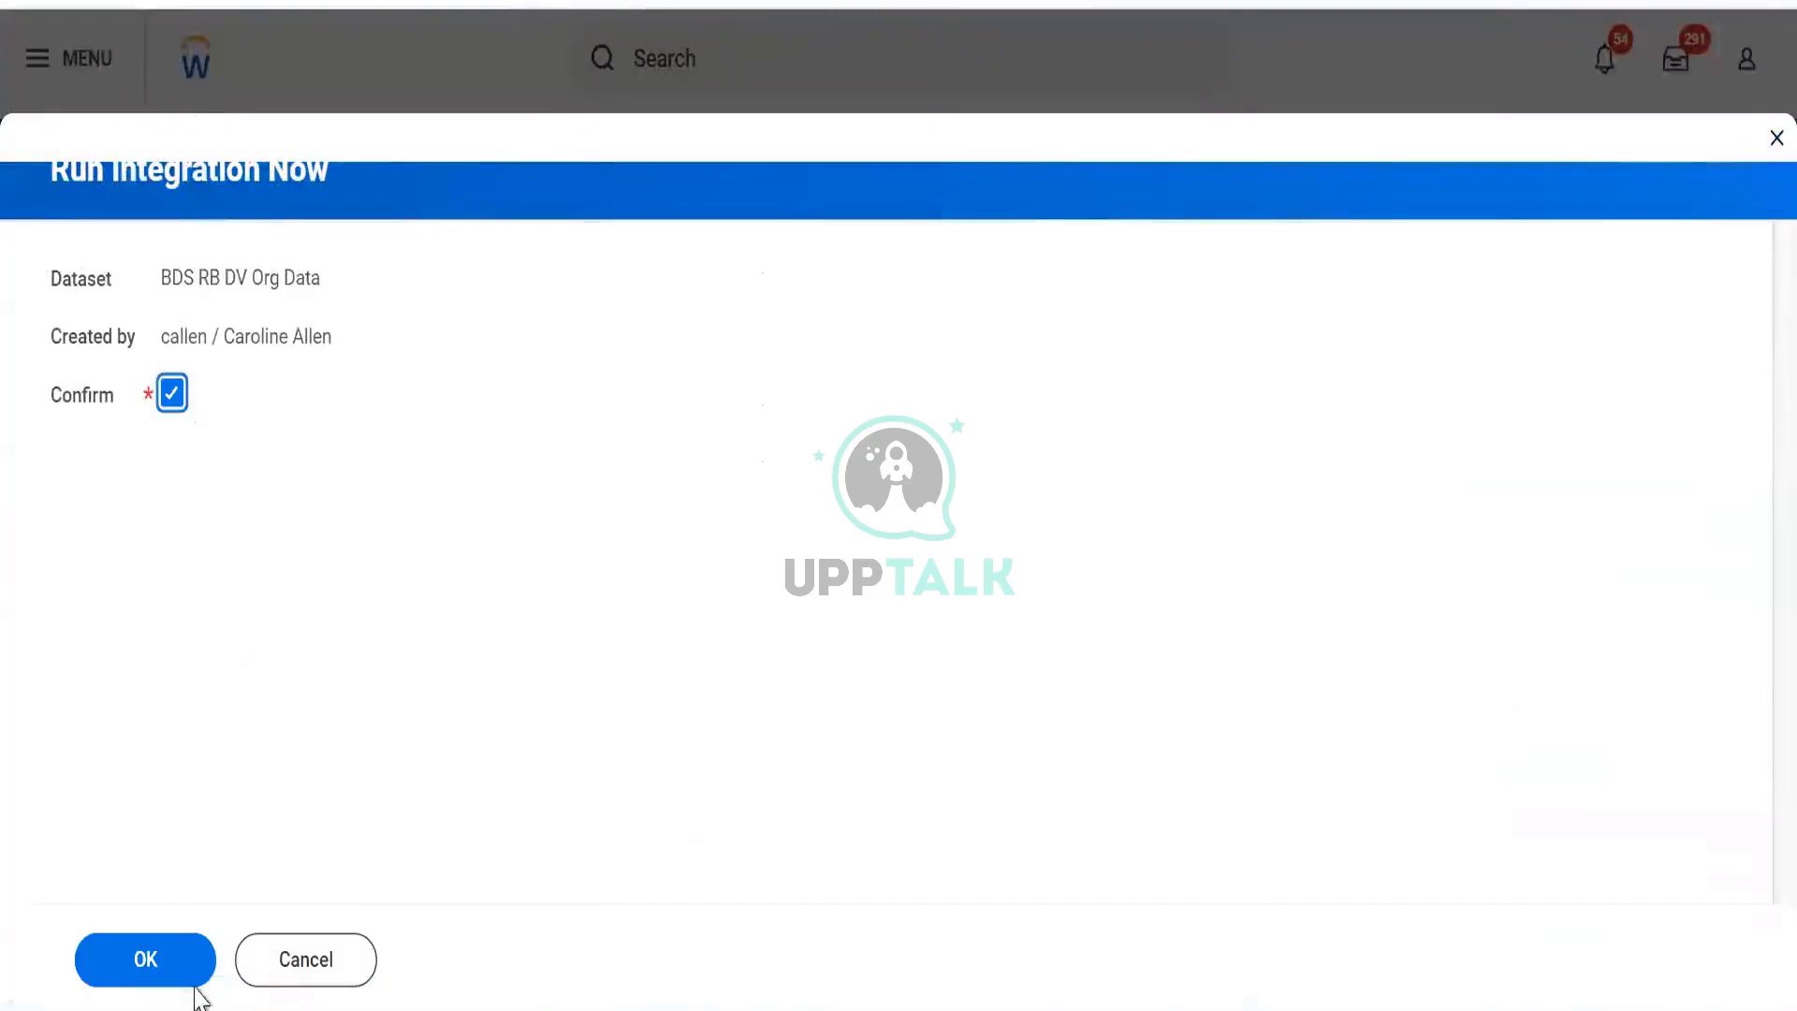
click(171, 953)
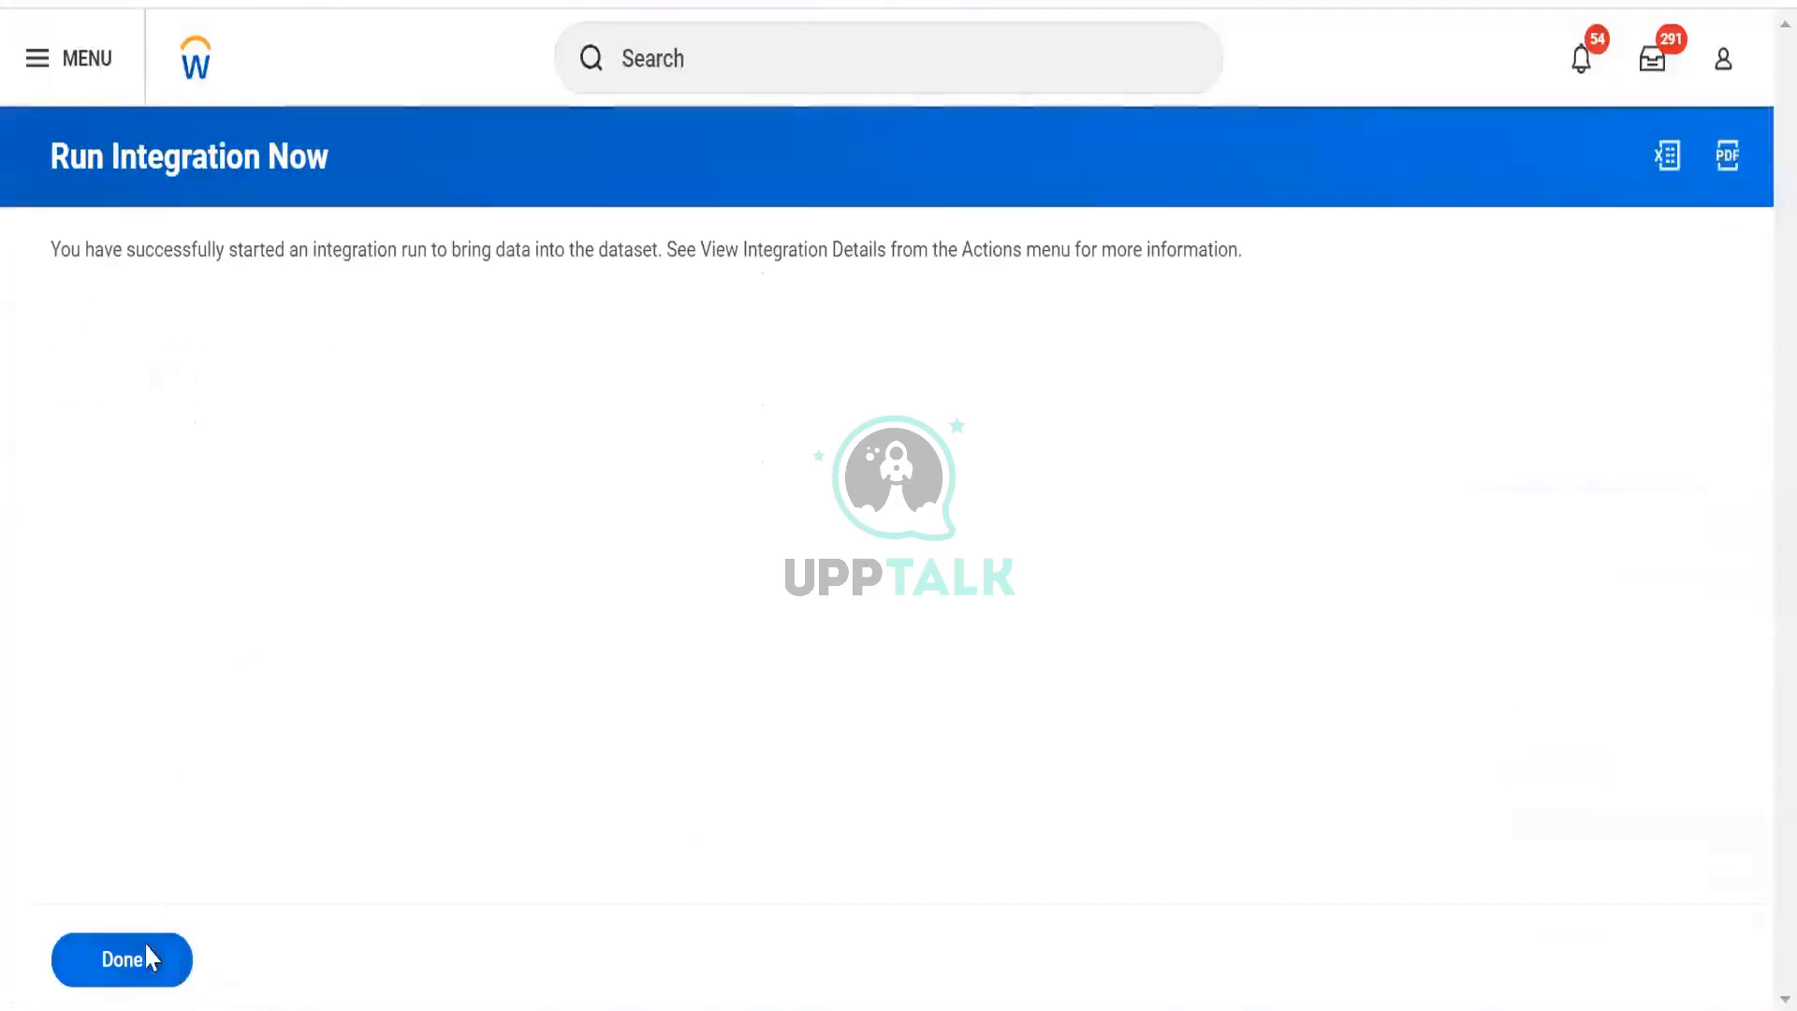
click(146, 959)
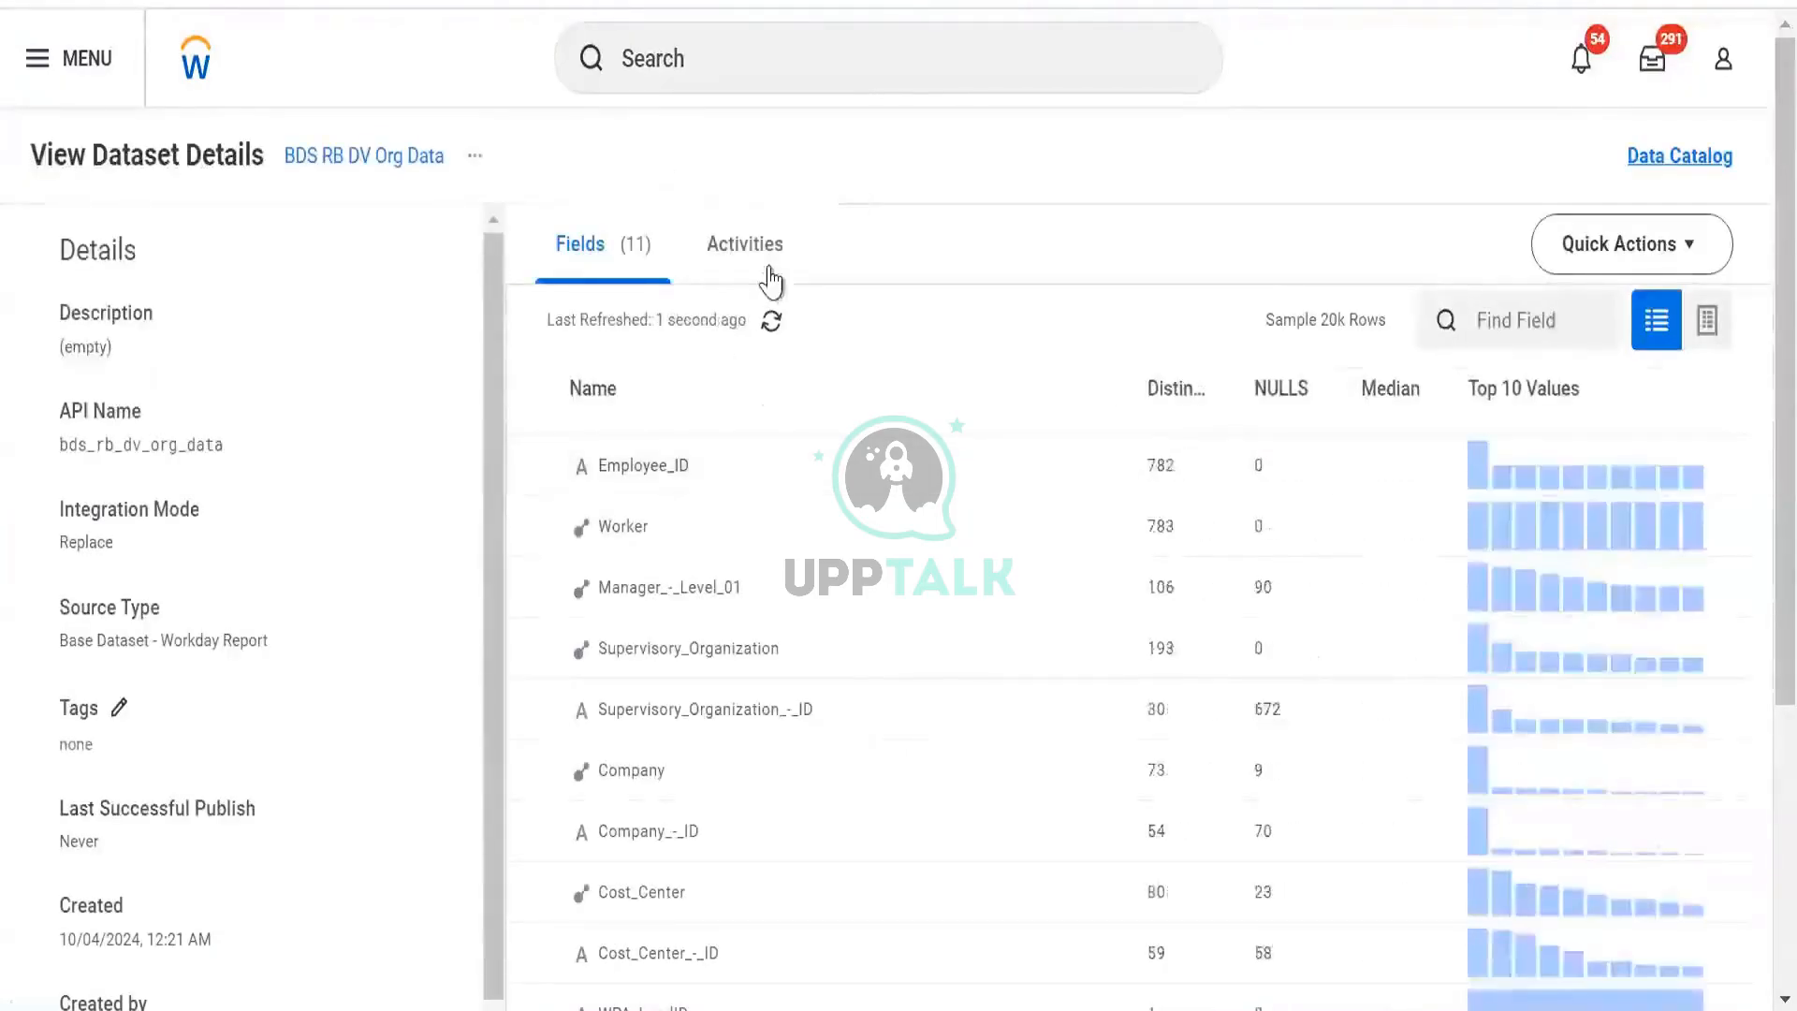
Check and refresh the dataset's publish activity, then return to the datasets list.
click(766, 276)
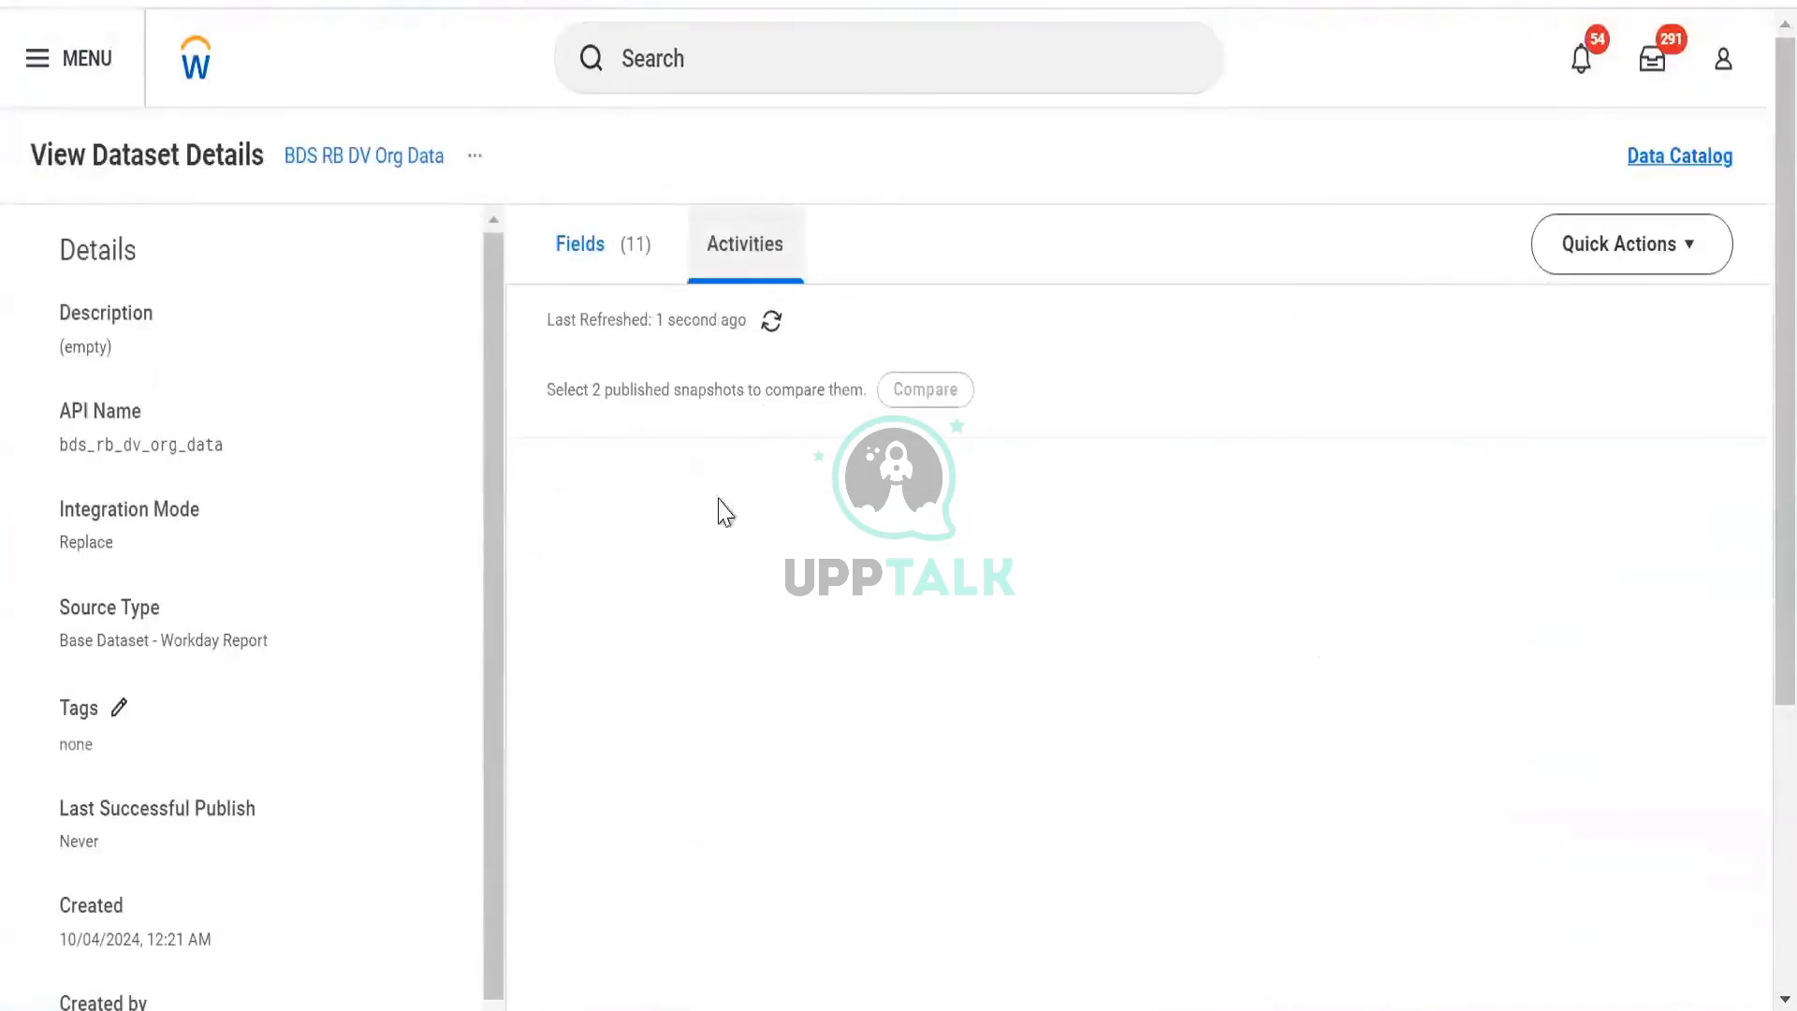
click(776, 321)
click(251, 2)
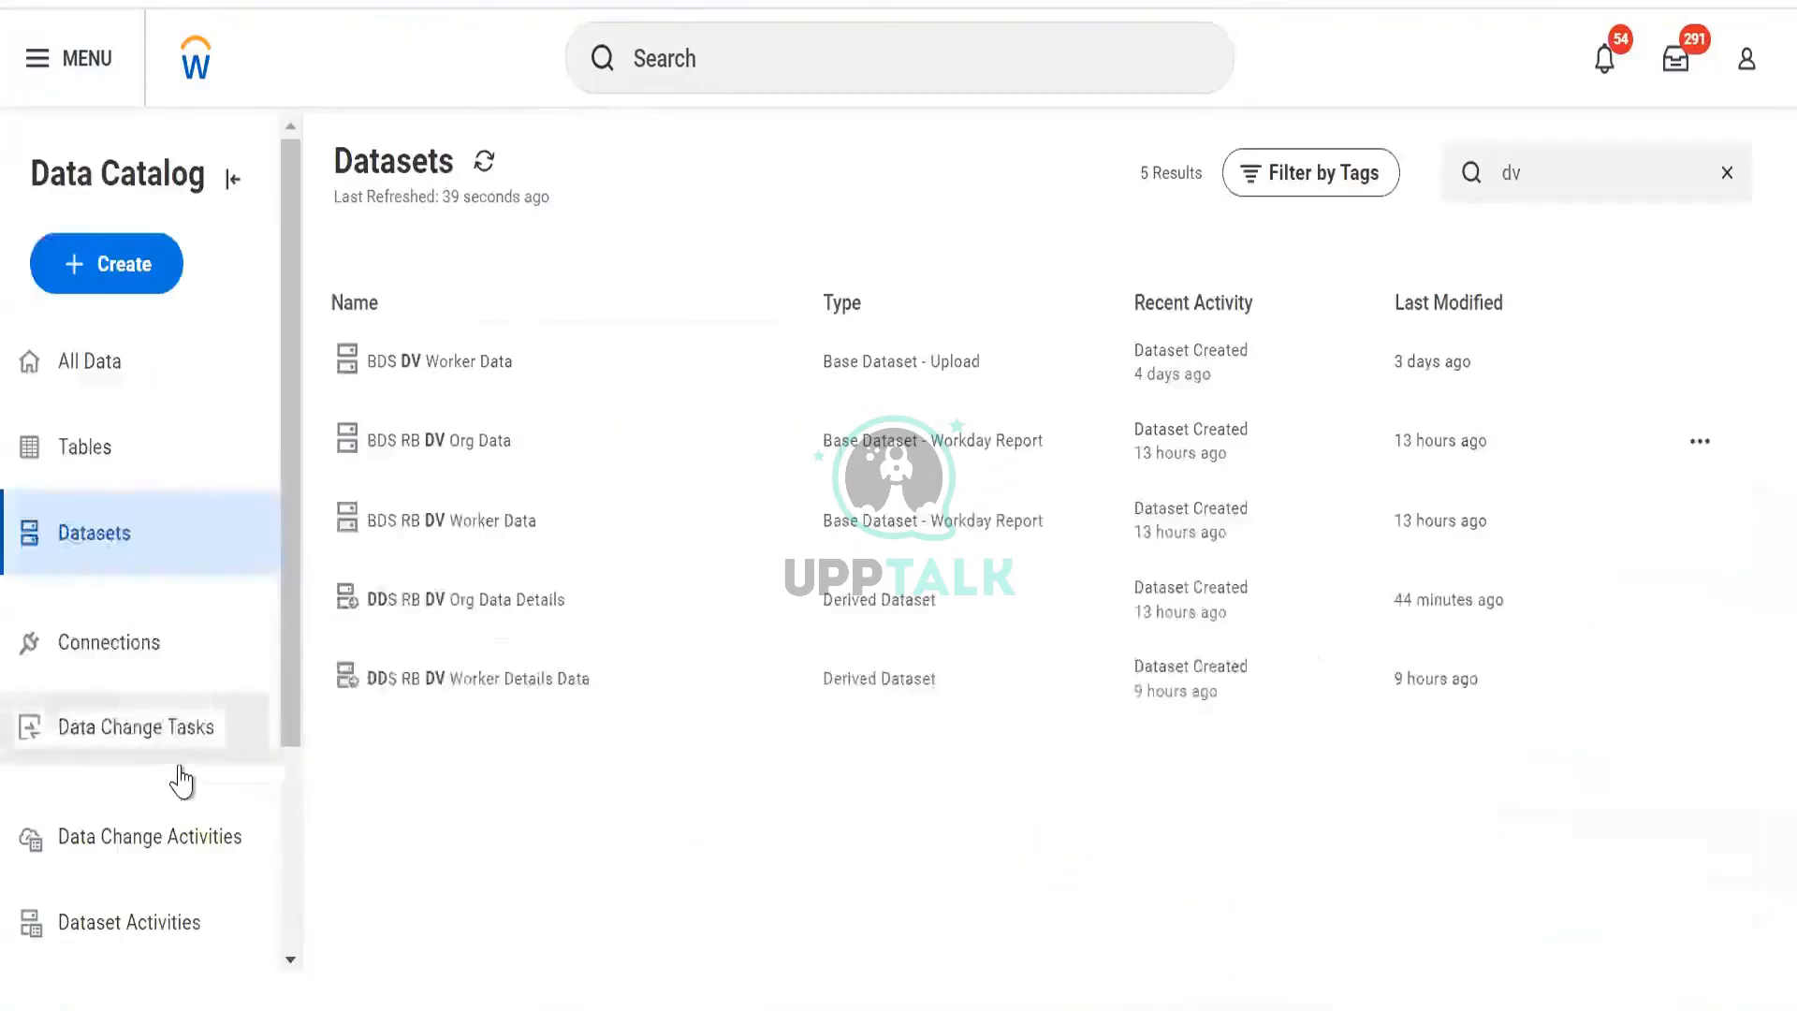
Browse the Data Change Tasks, Data Change Activities and Dataset Activities lists.
click(178, 769)
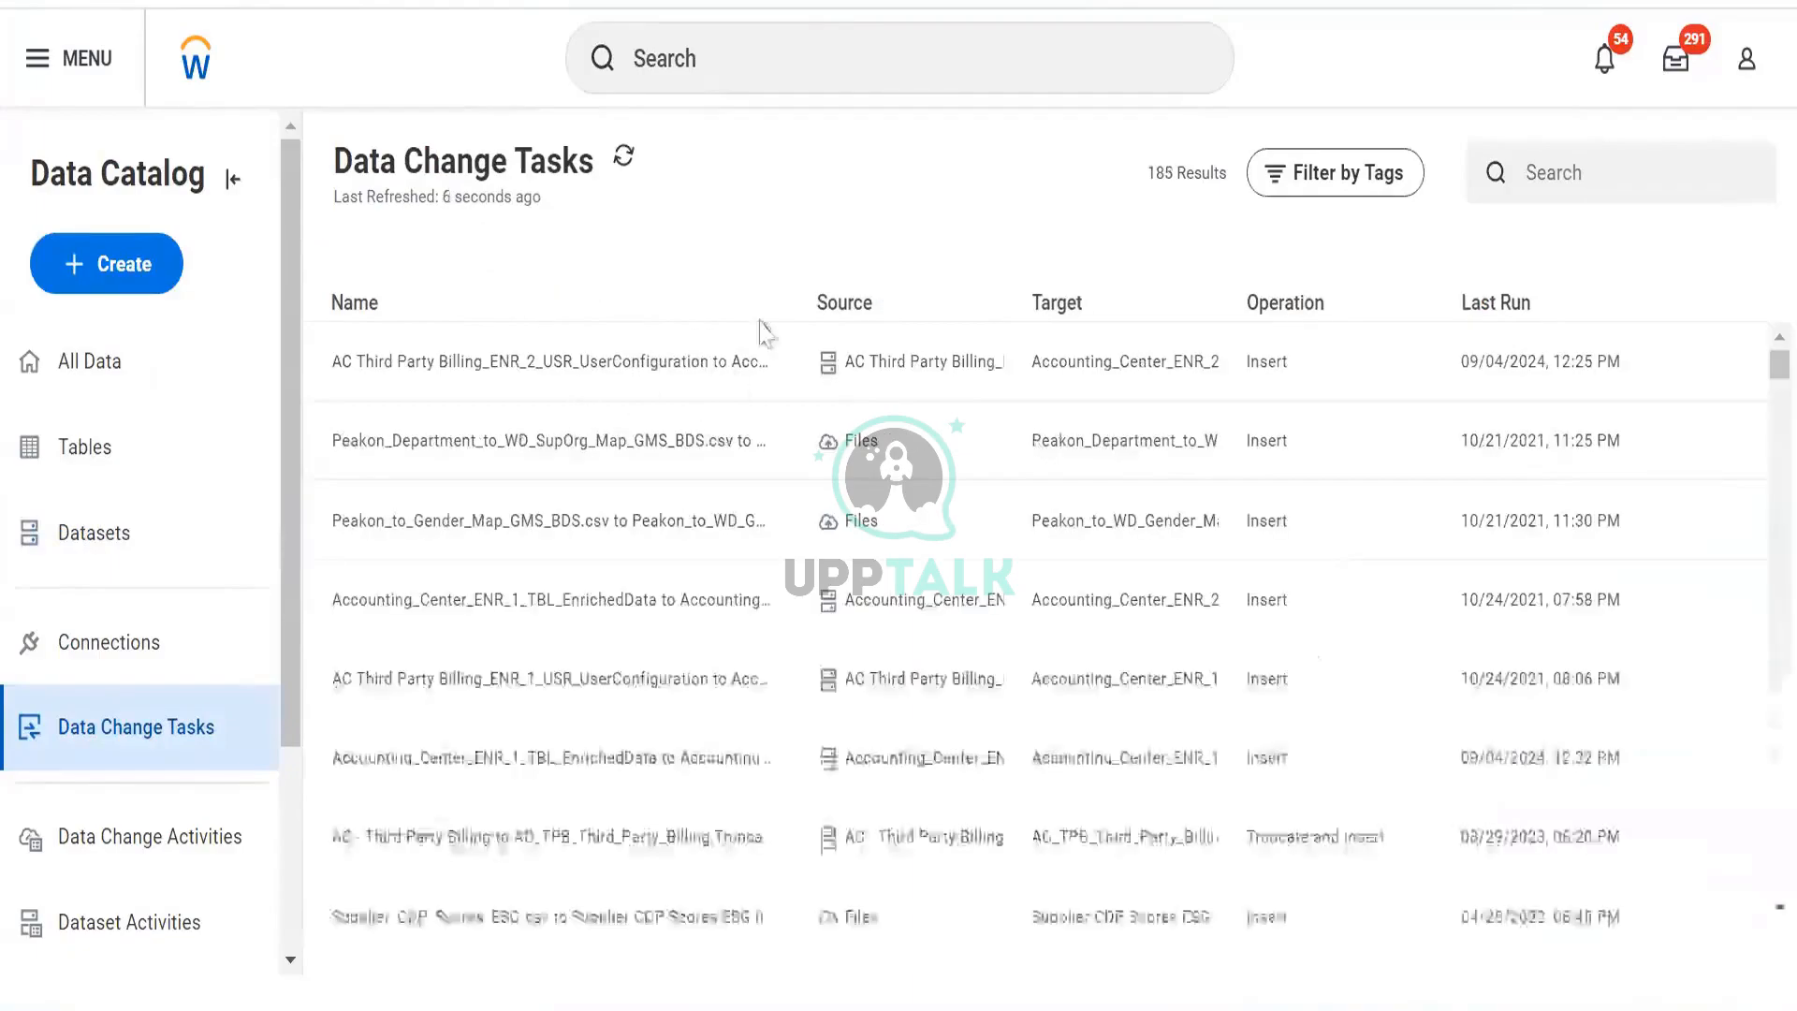
click(173, 859)
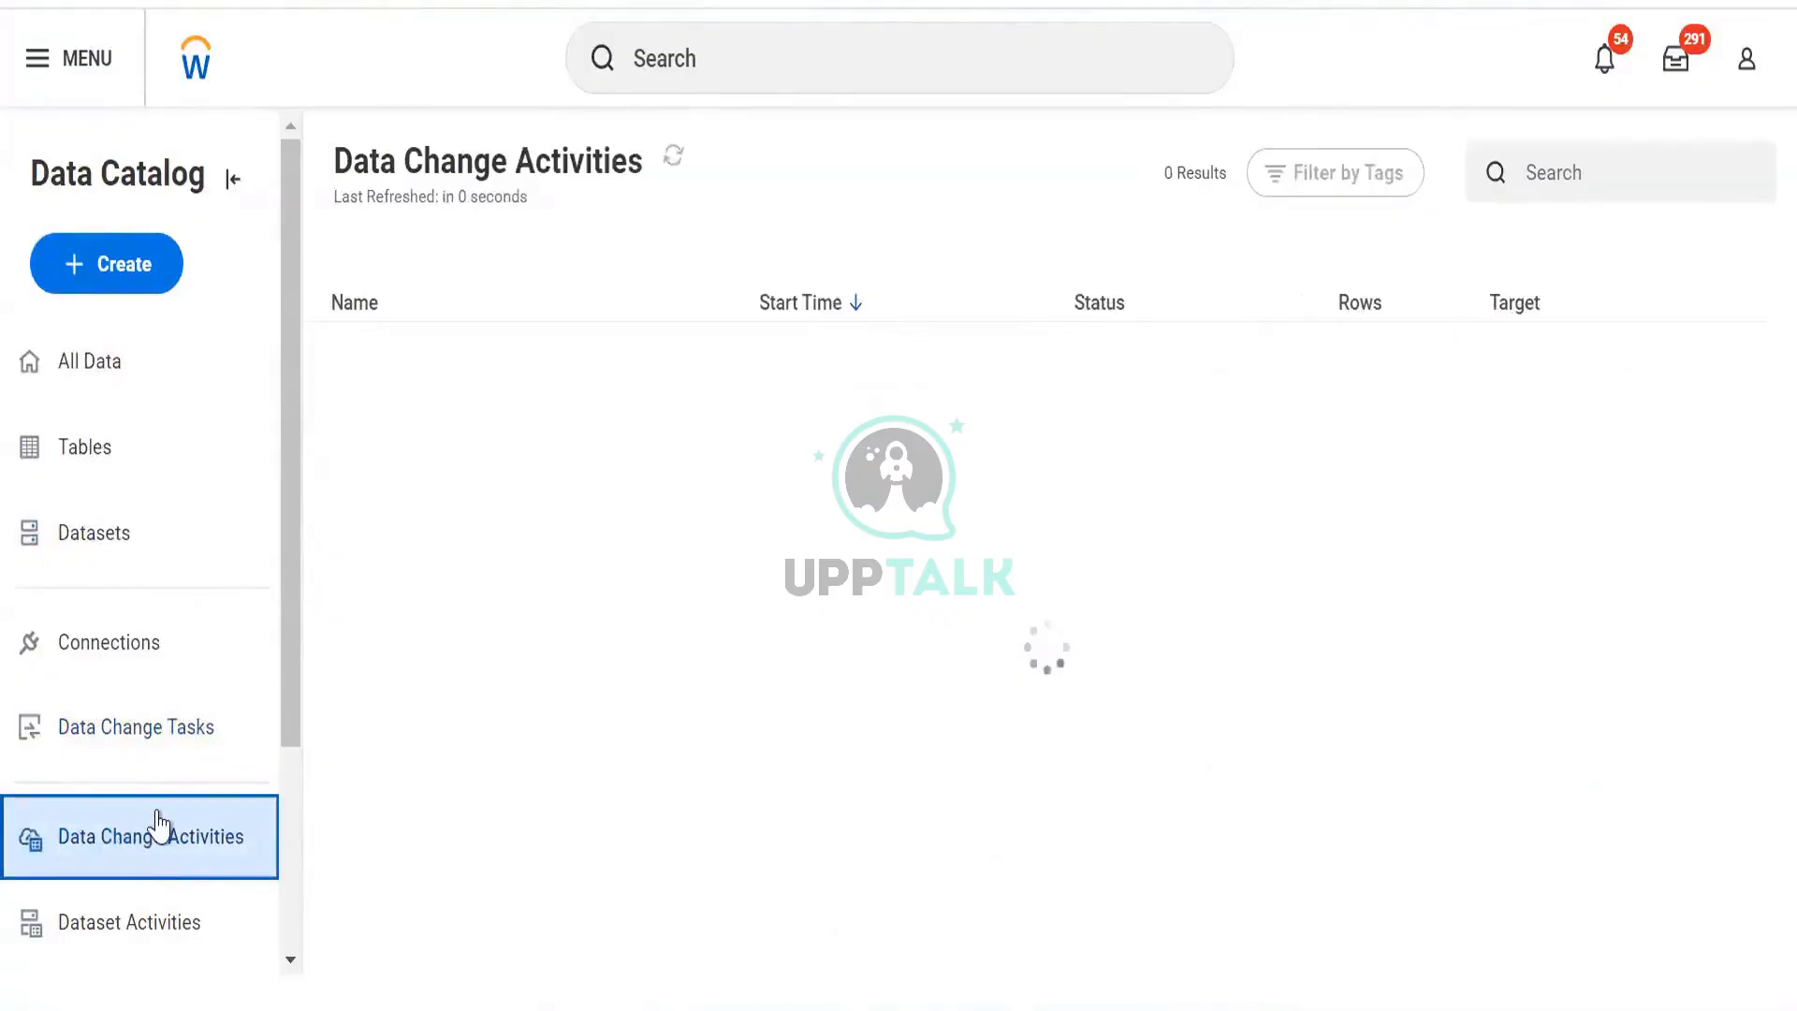
click(141, 927)
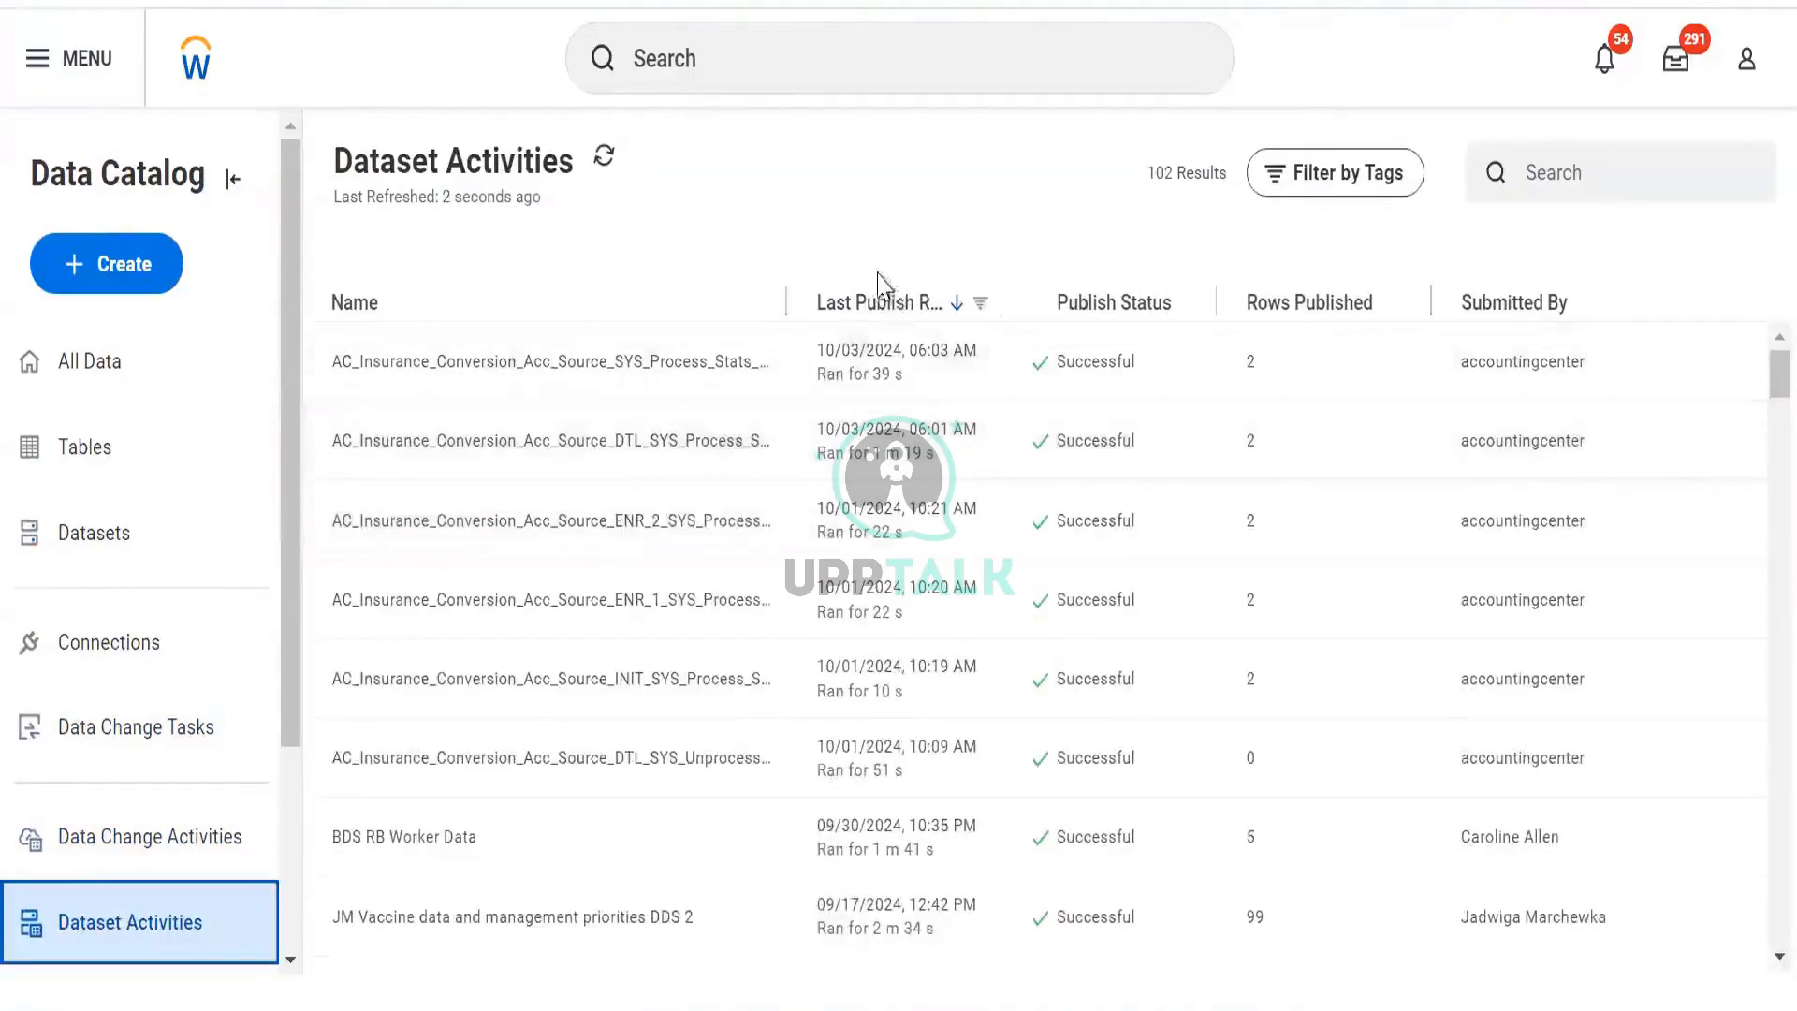
scroll(885, 422, down, 5)
scroll(880, 417, up, 5)
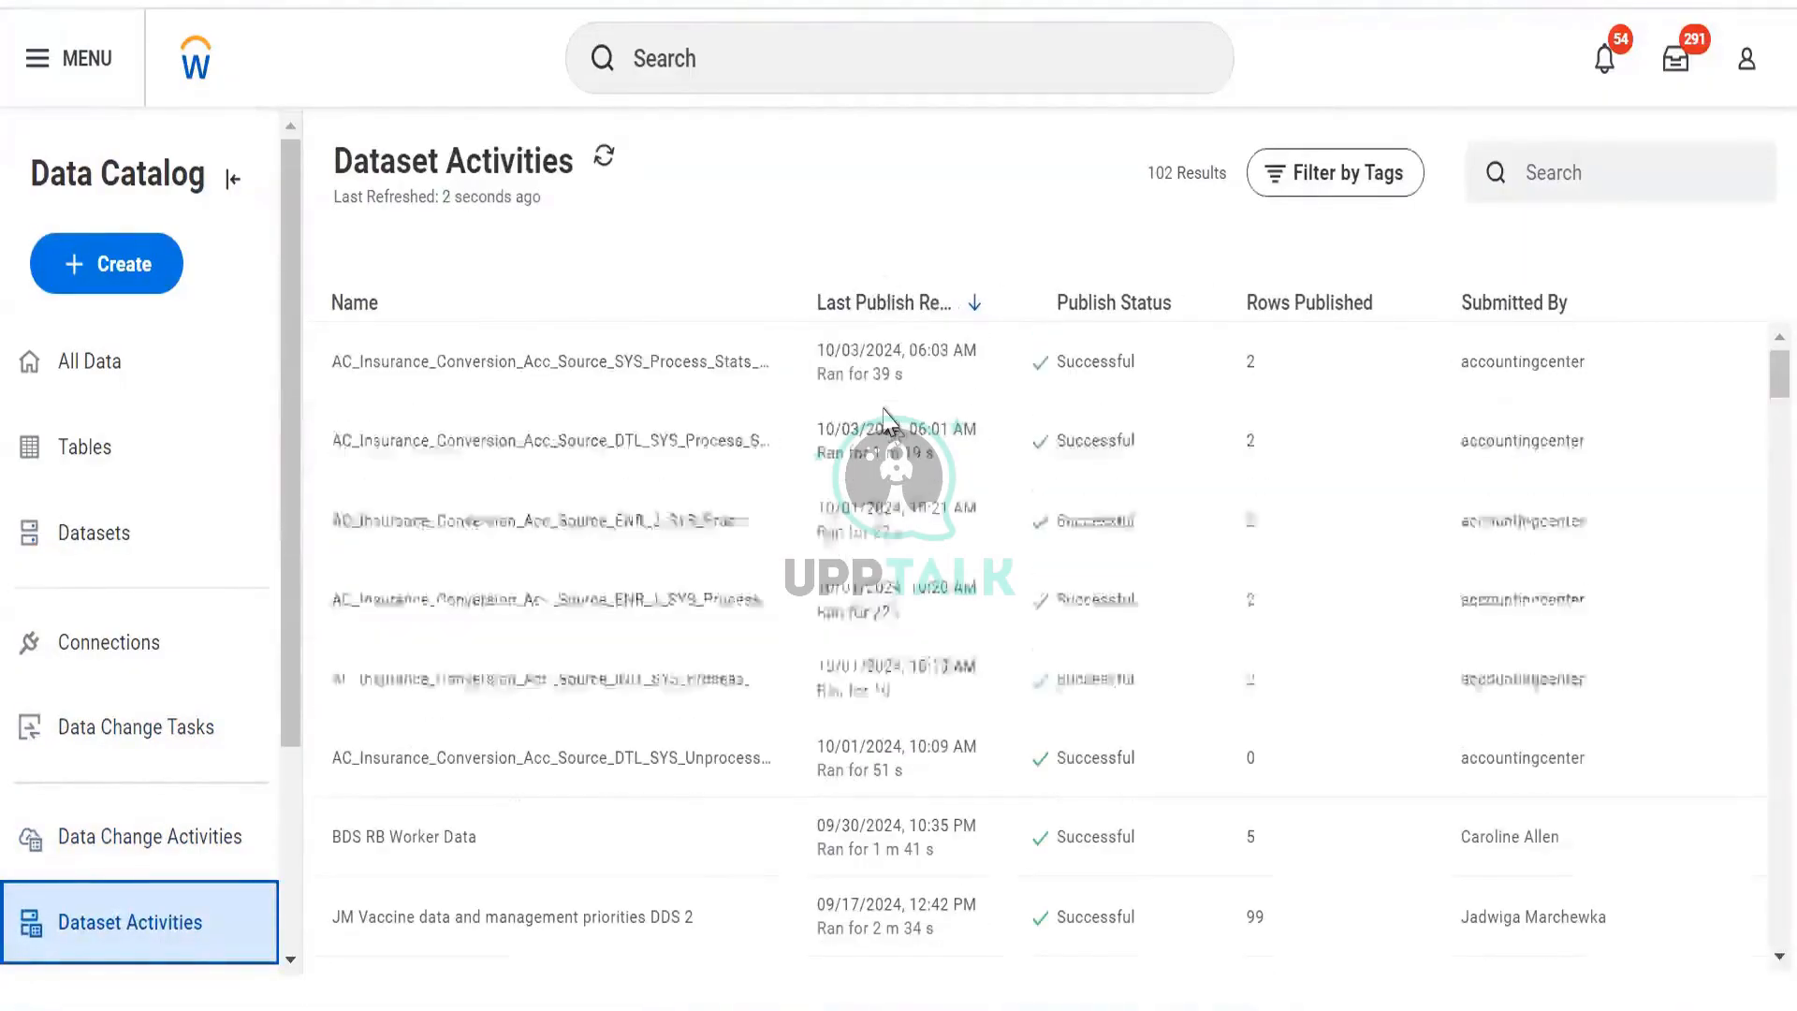
scroll(875, 409, down, 4)
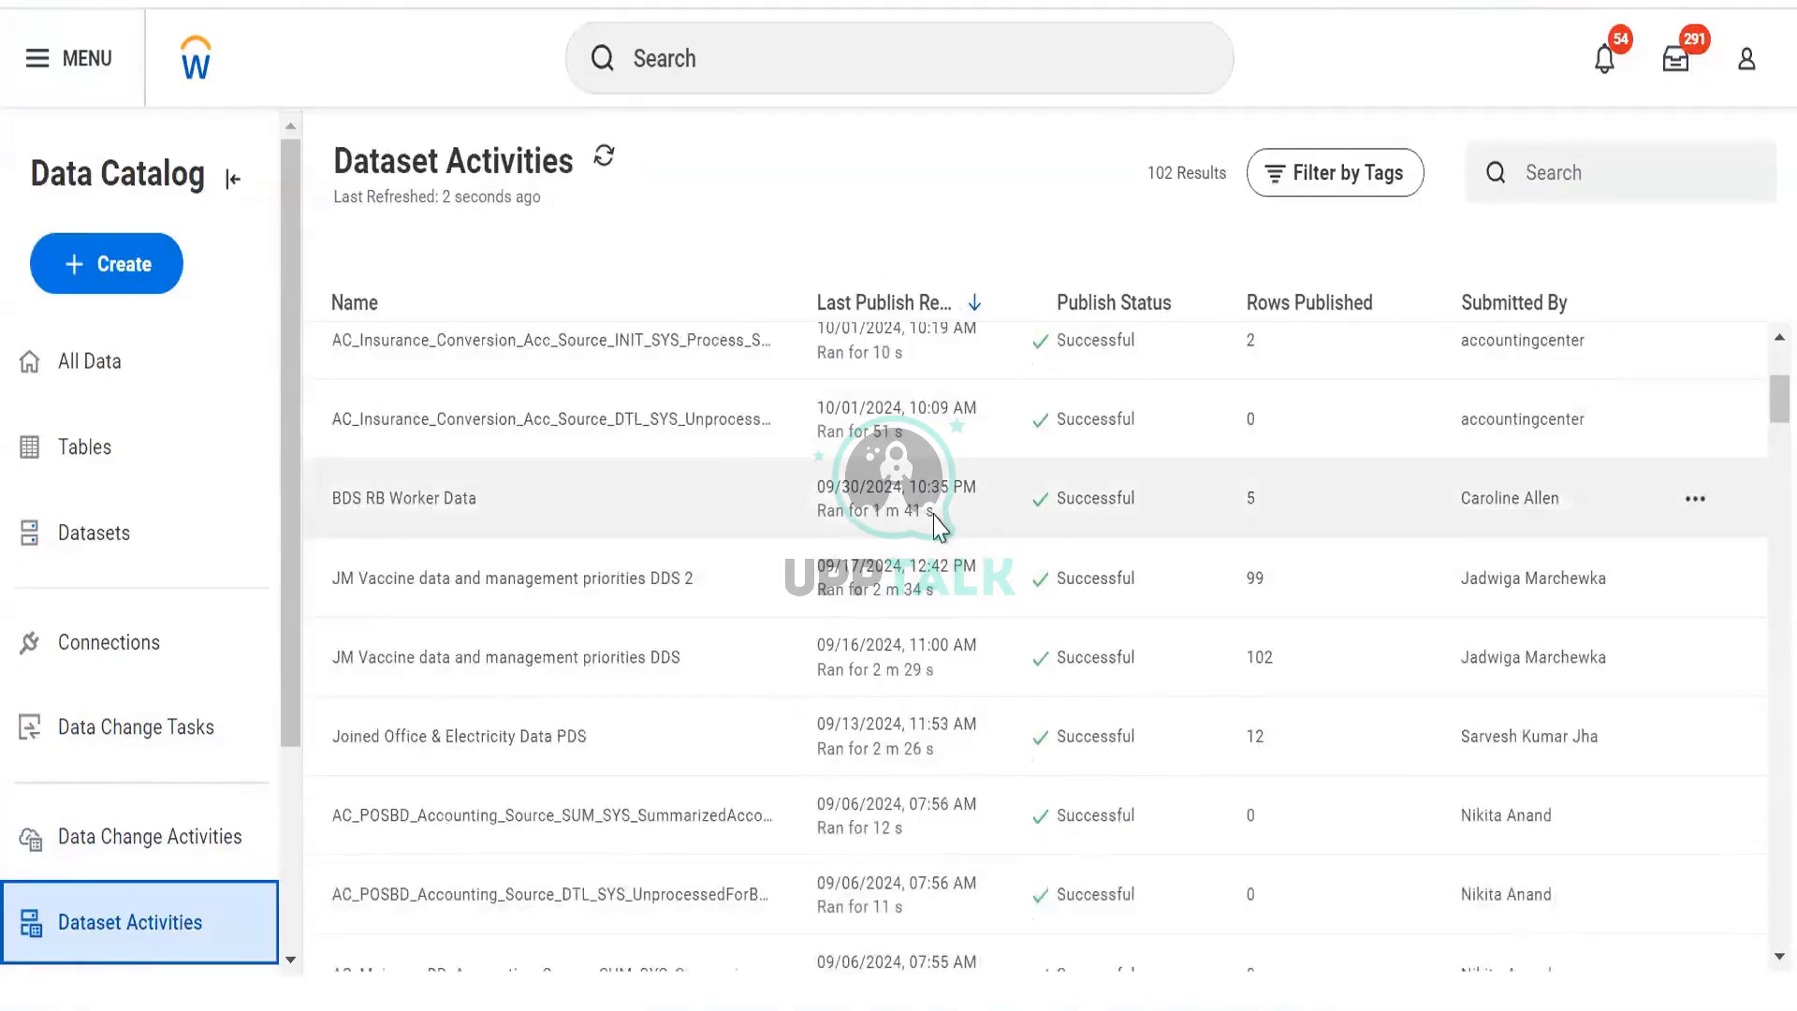
scroll(939, 515, up, 4)
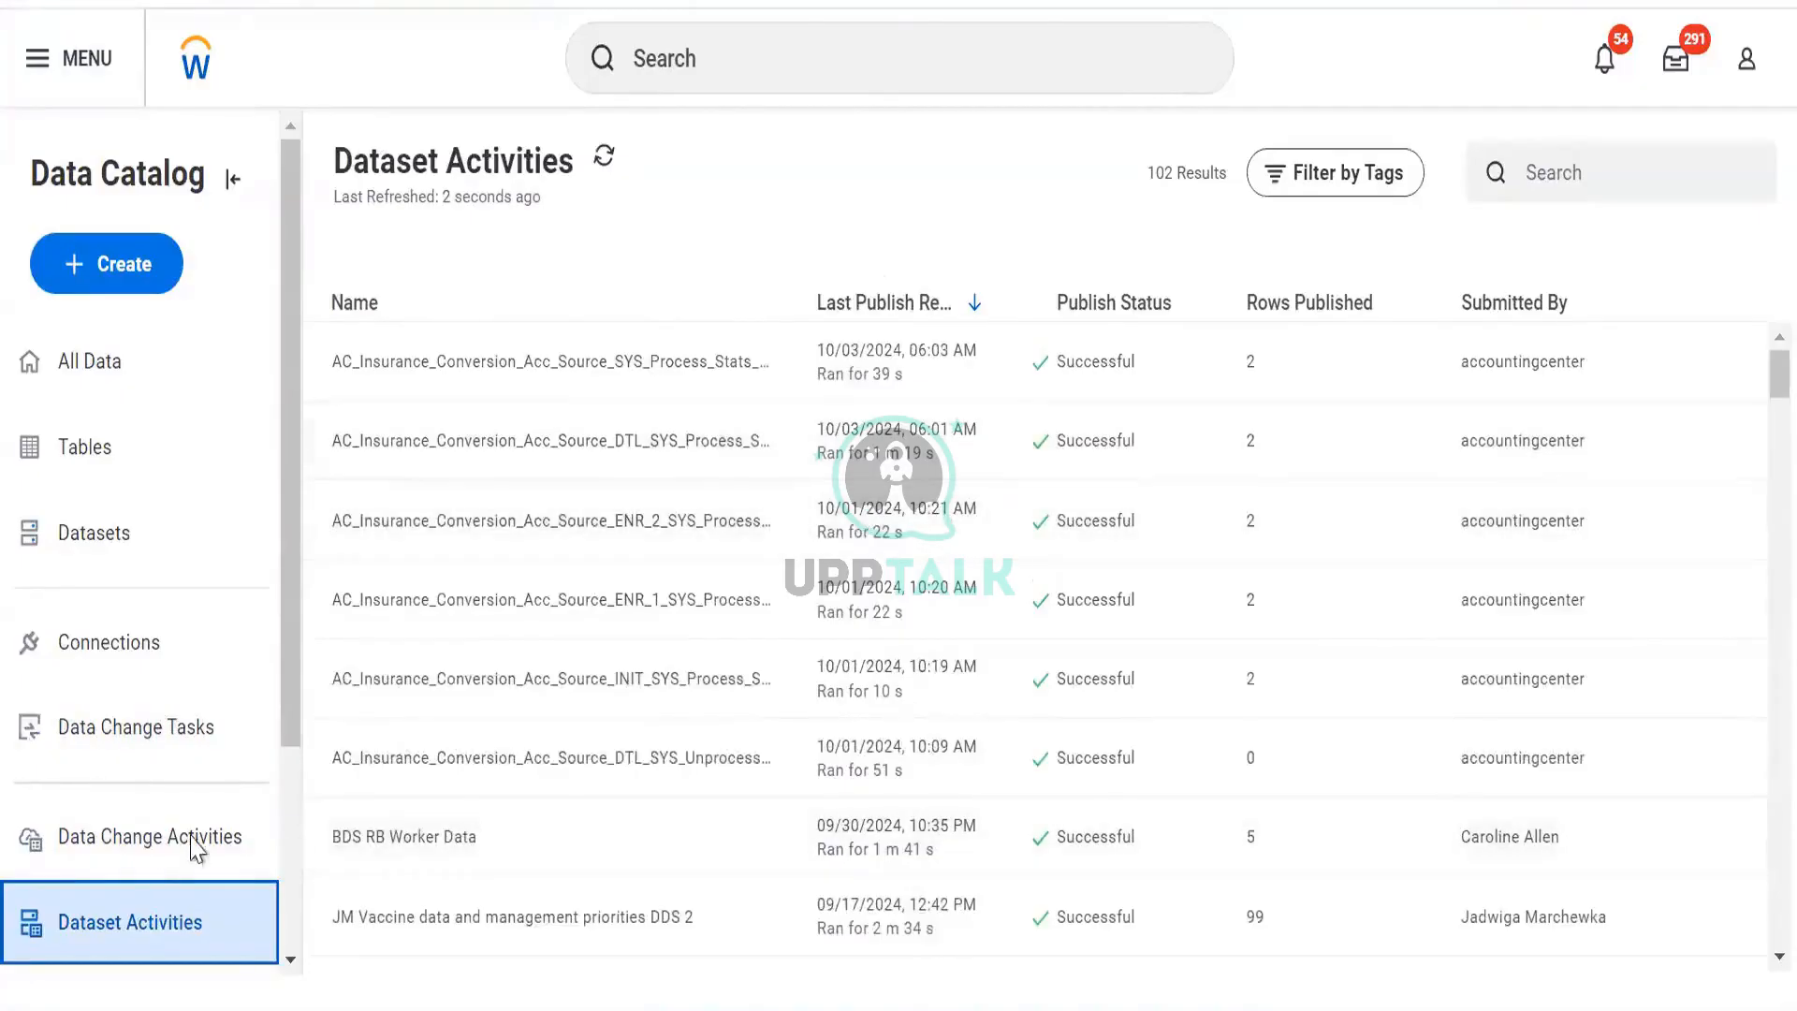
Review the Data Change Activities list, then return to the Datasets list.
click(152, 838)
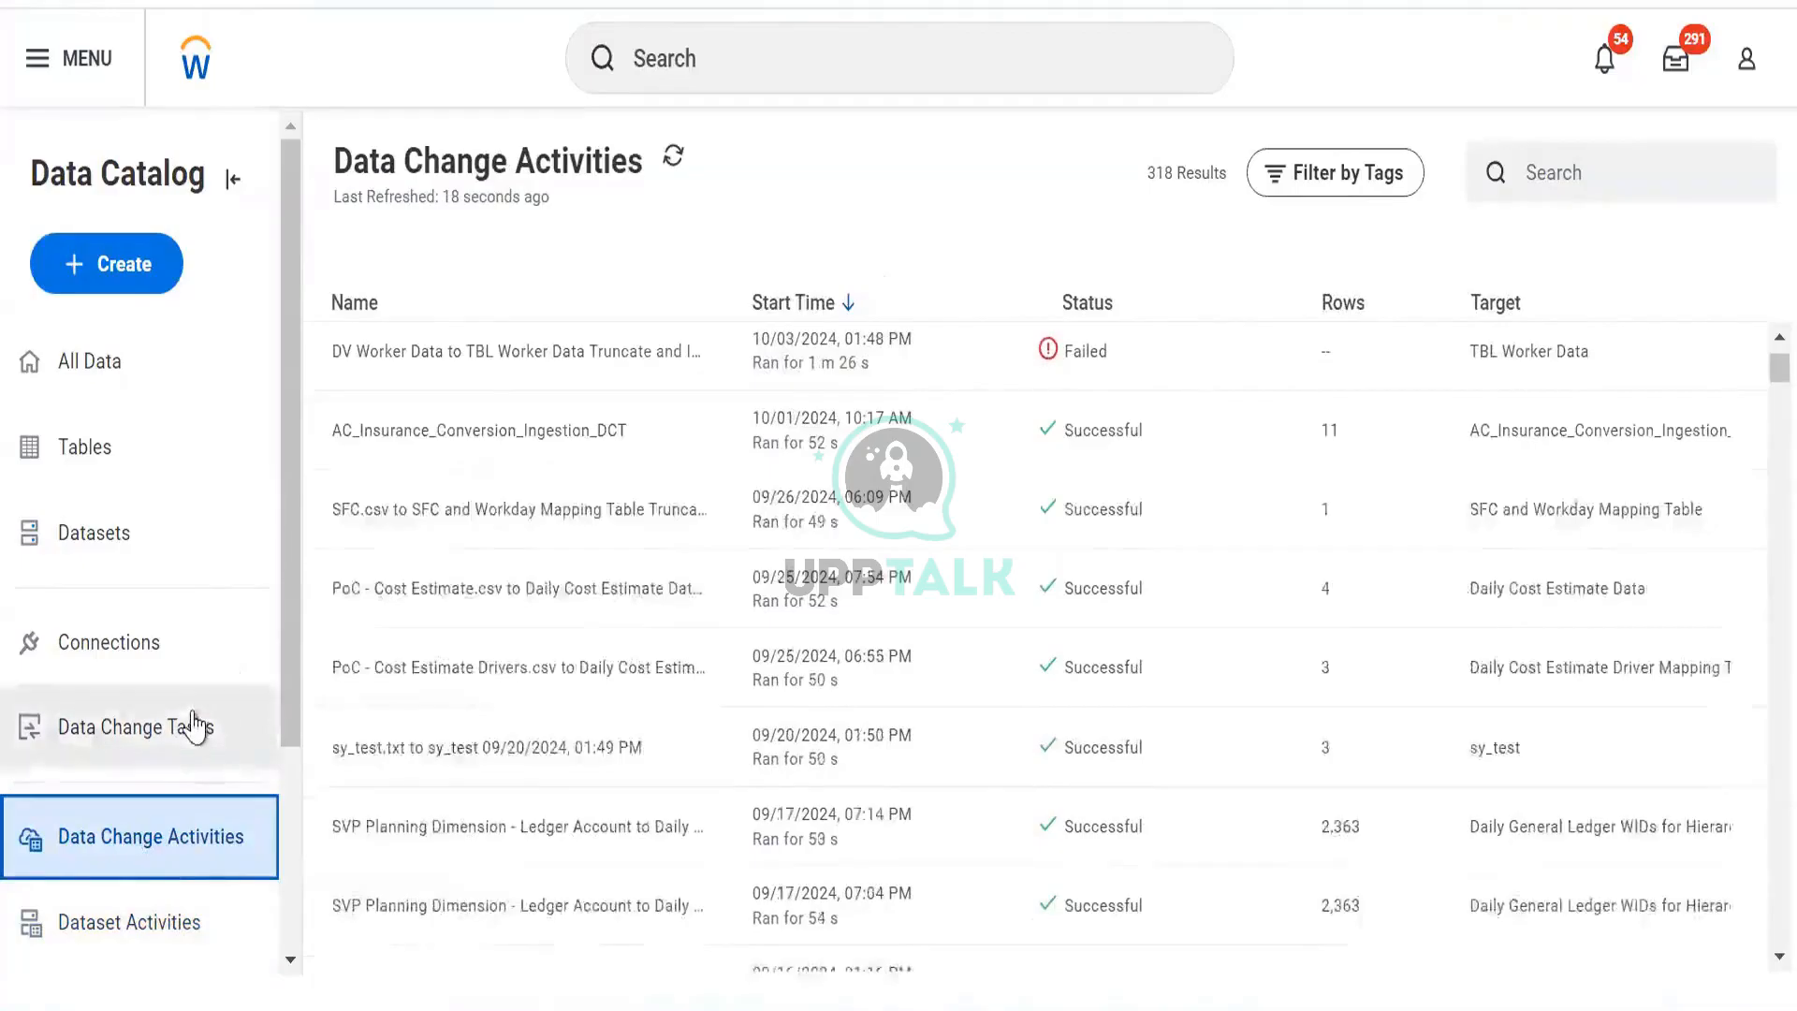
scroll(195, 737, down, 3)
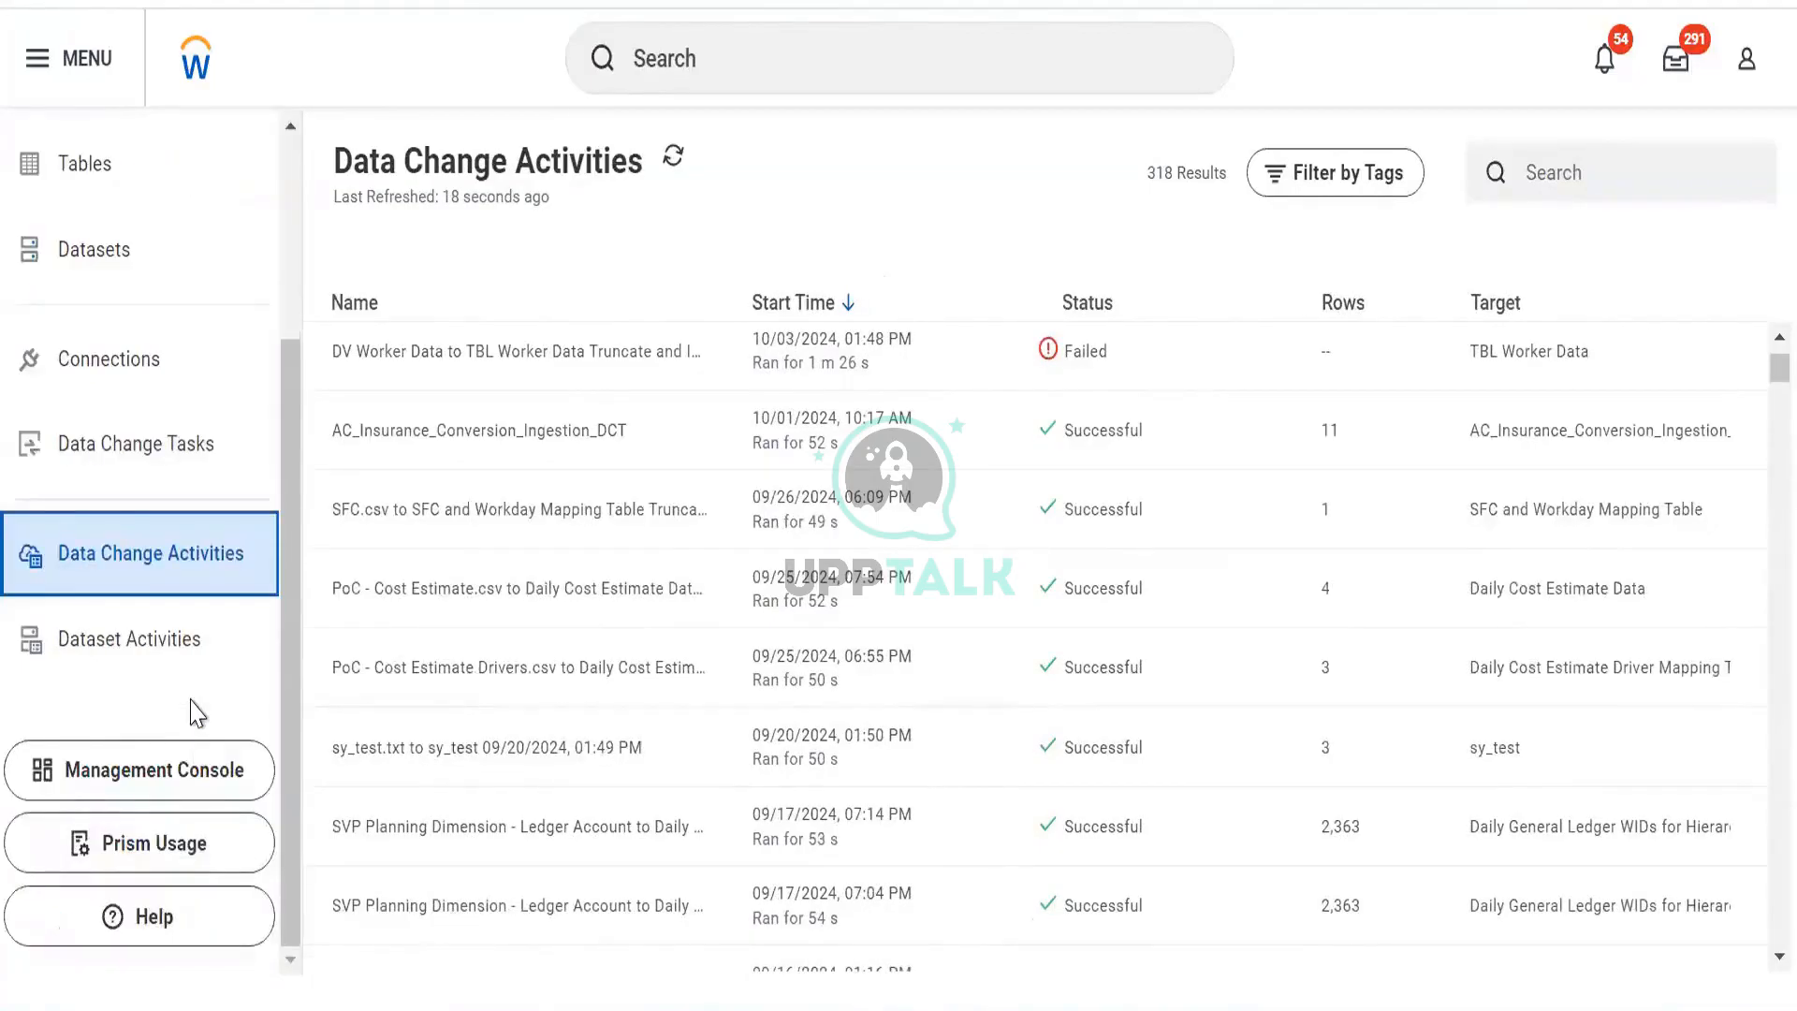
scroll(193, 713, up, 3)
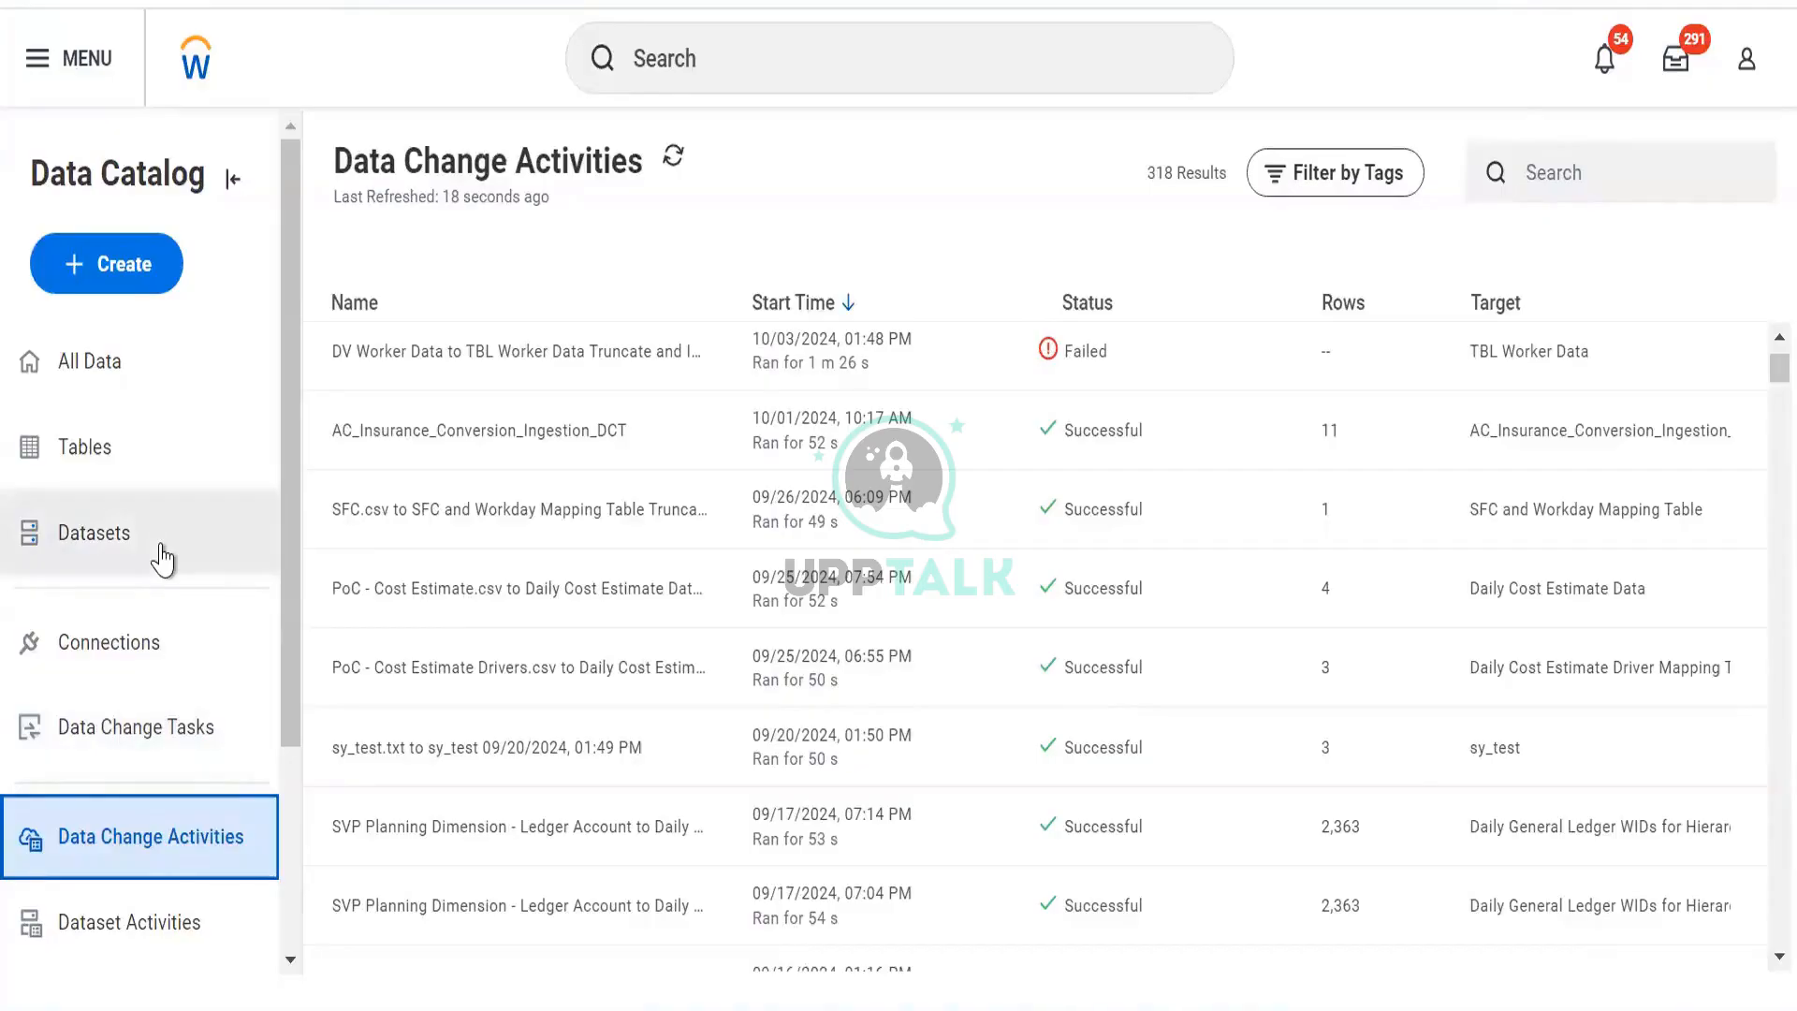
click(69, 566)
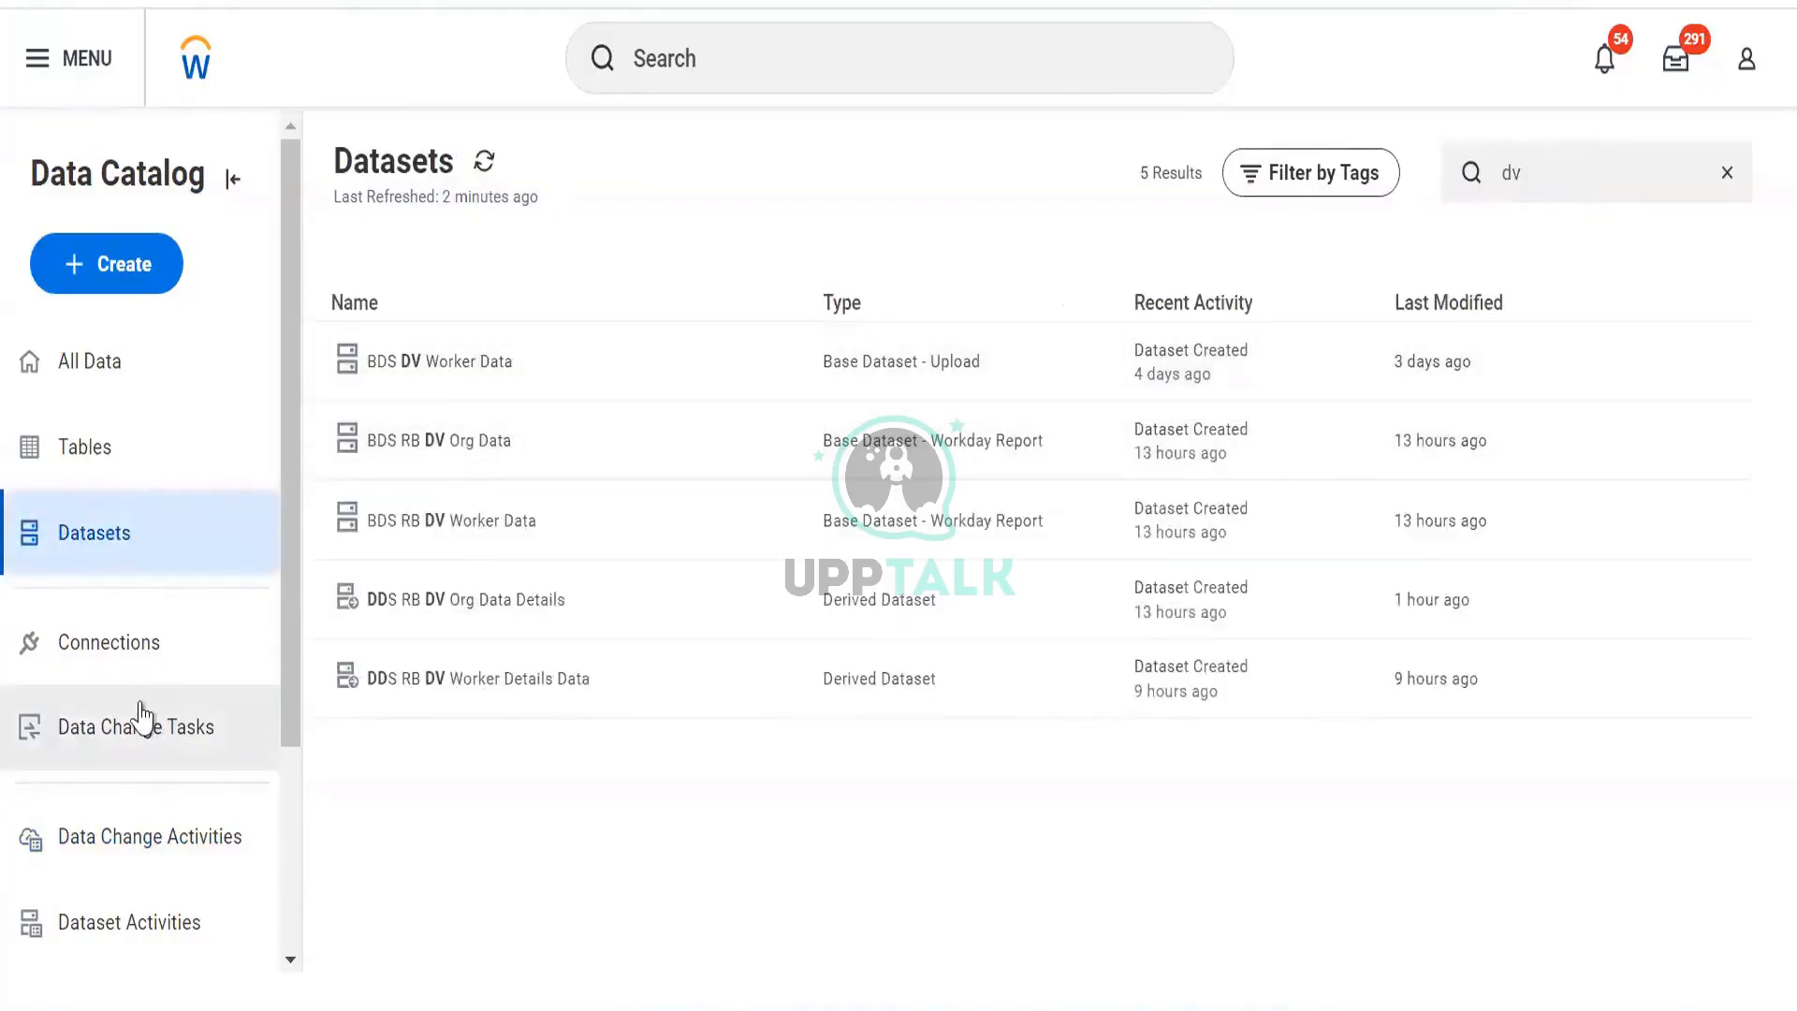
Sort the Dataset Activities publish runs by Last Publish, newest first.
click(136, 745)
click(167, 925)
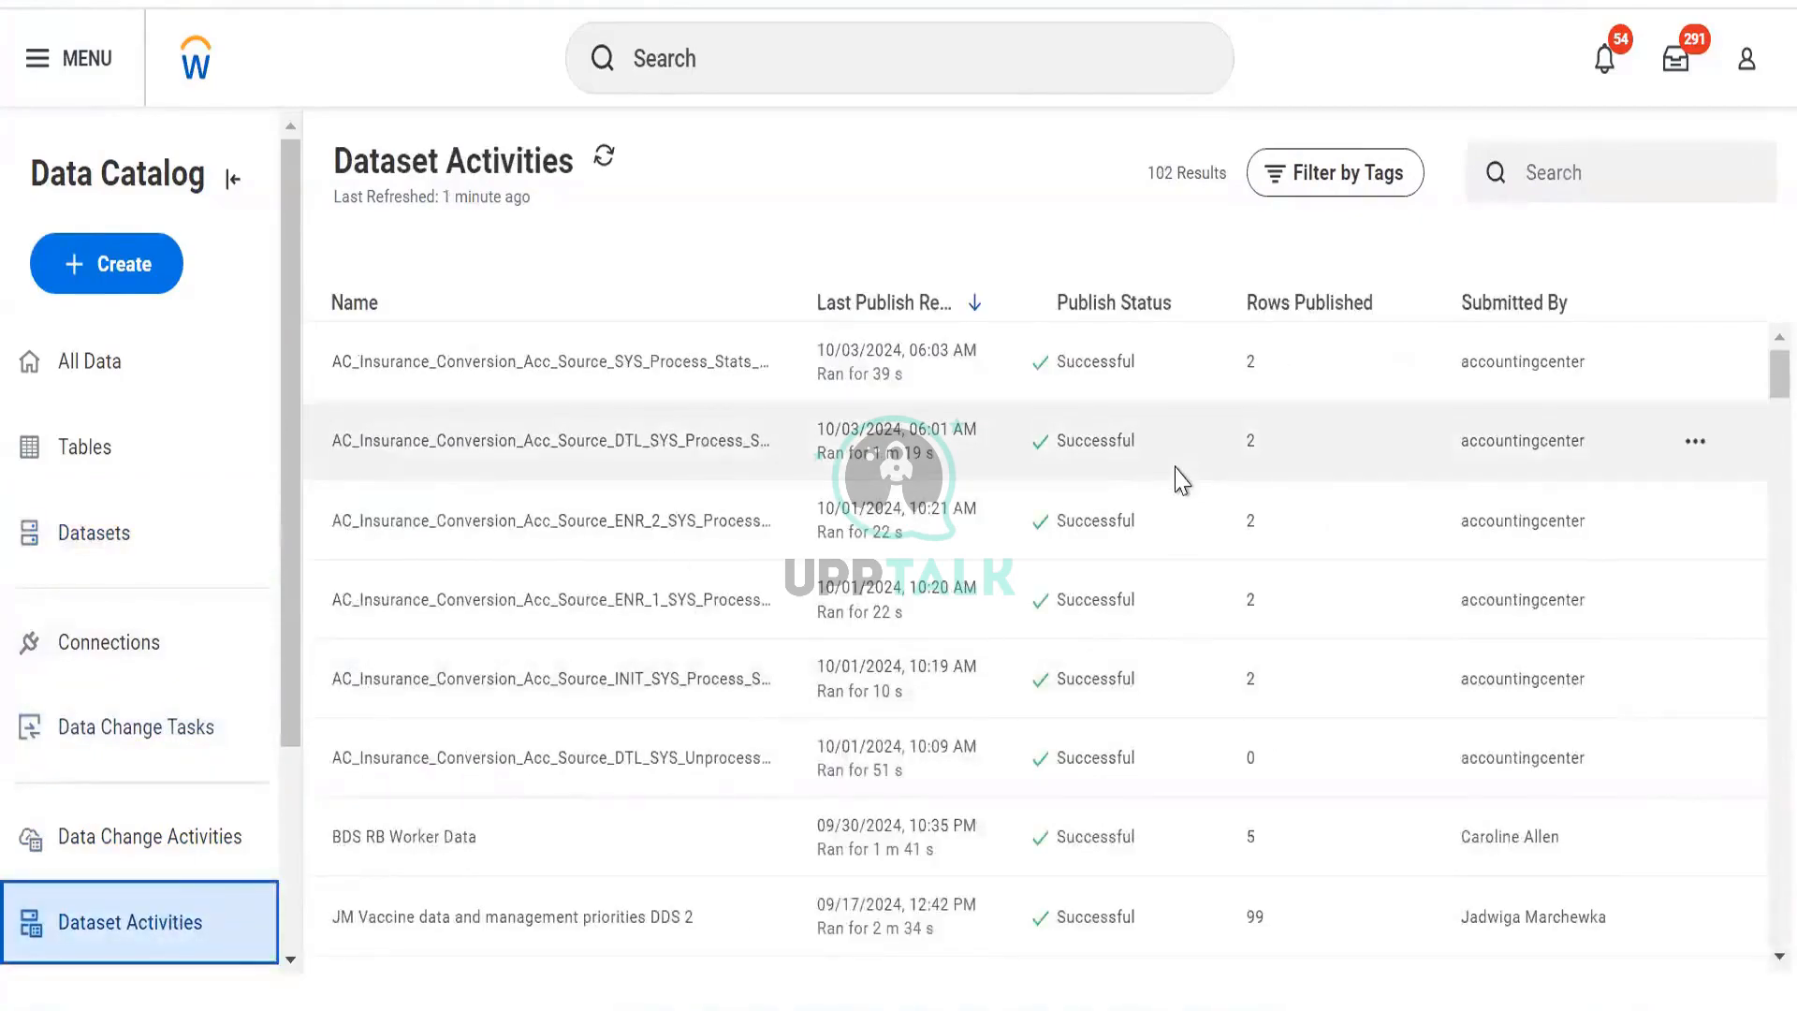
click(923, 302)
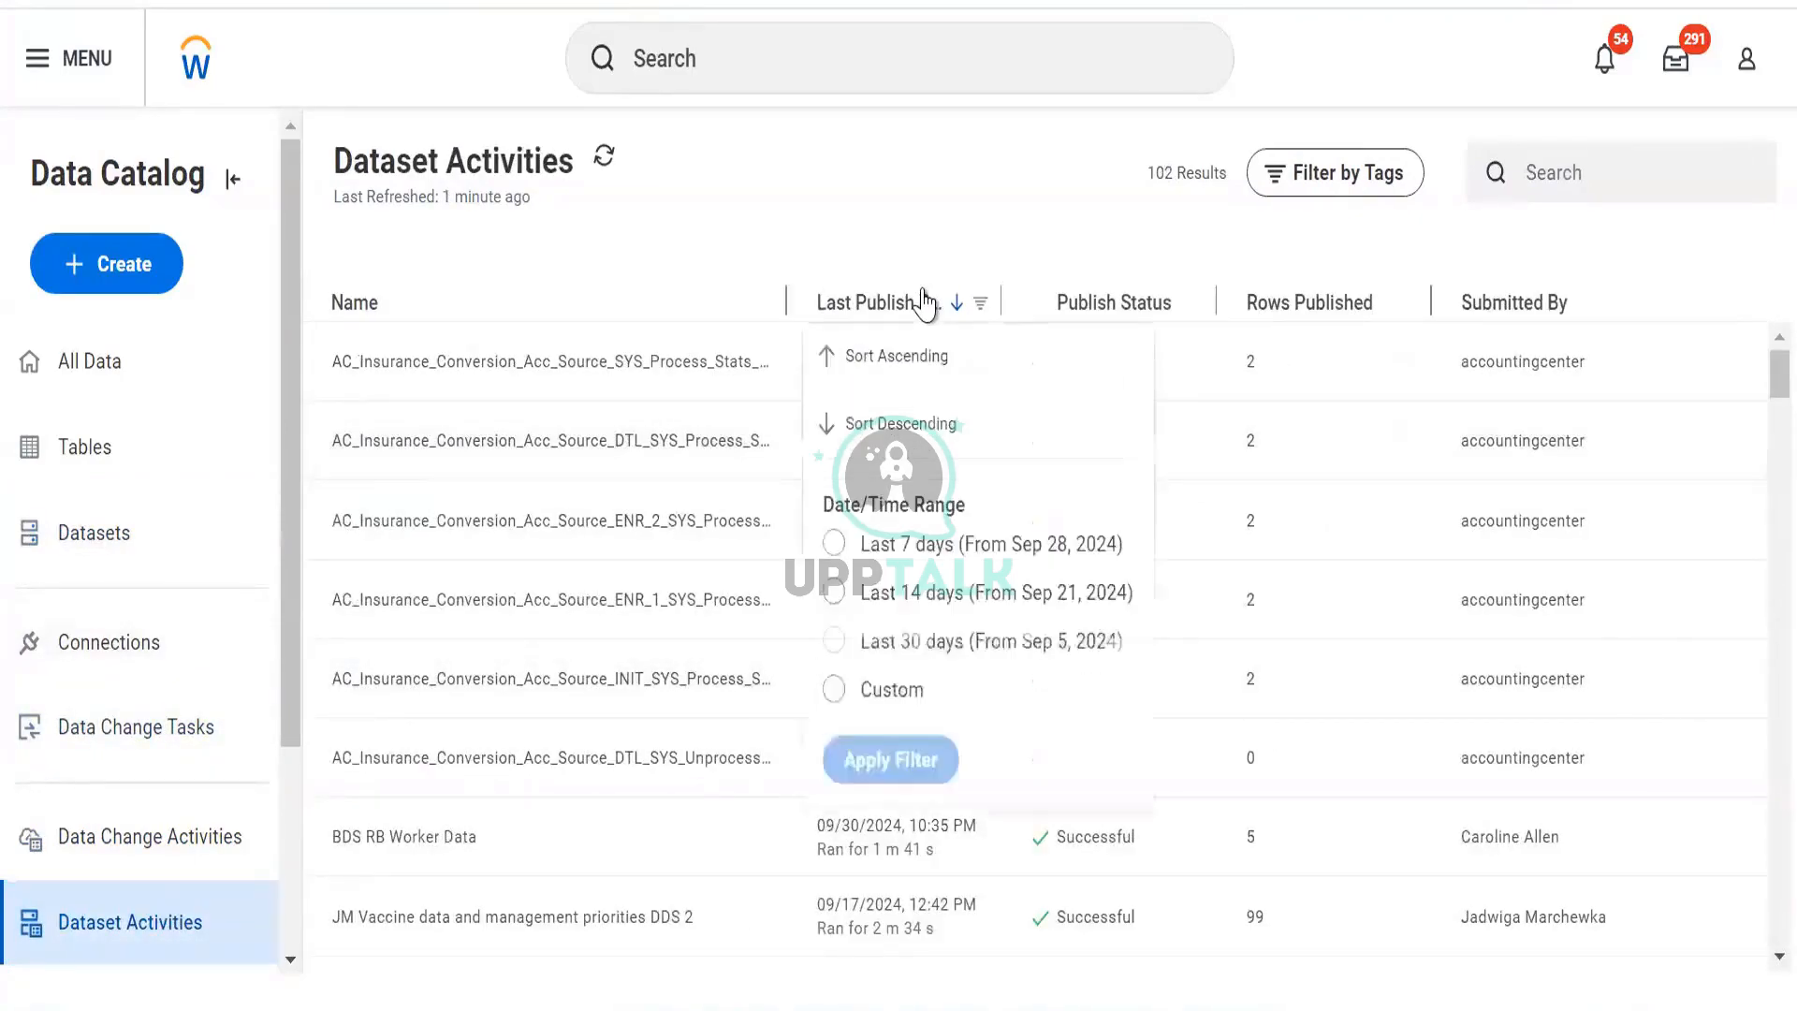
click(901, 424)
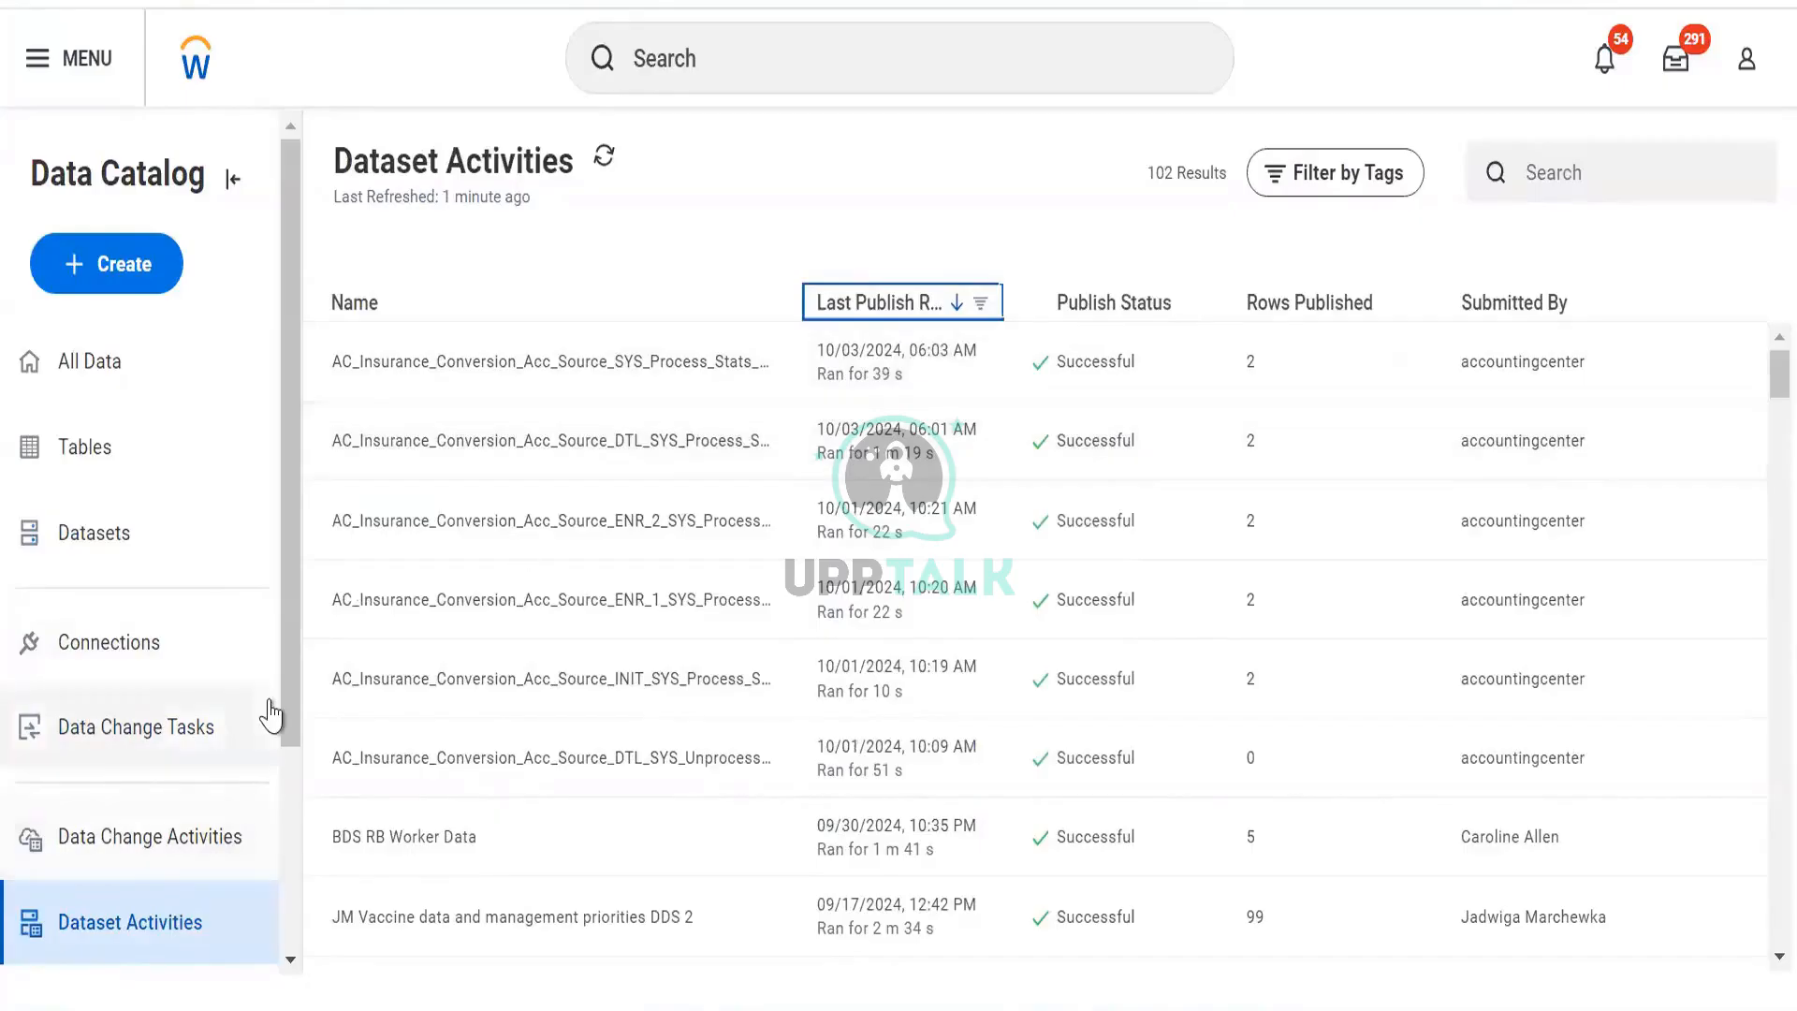
scroll(268, 714, down, 3)
scroll(1059, 466, down, 10)
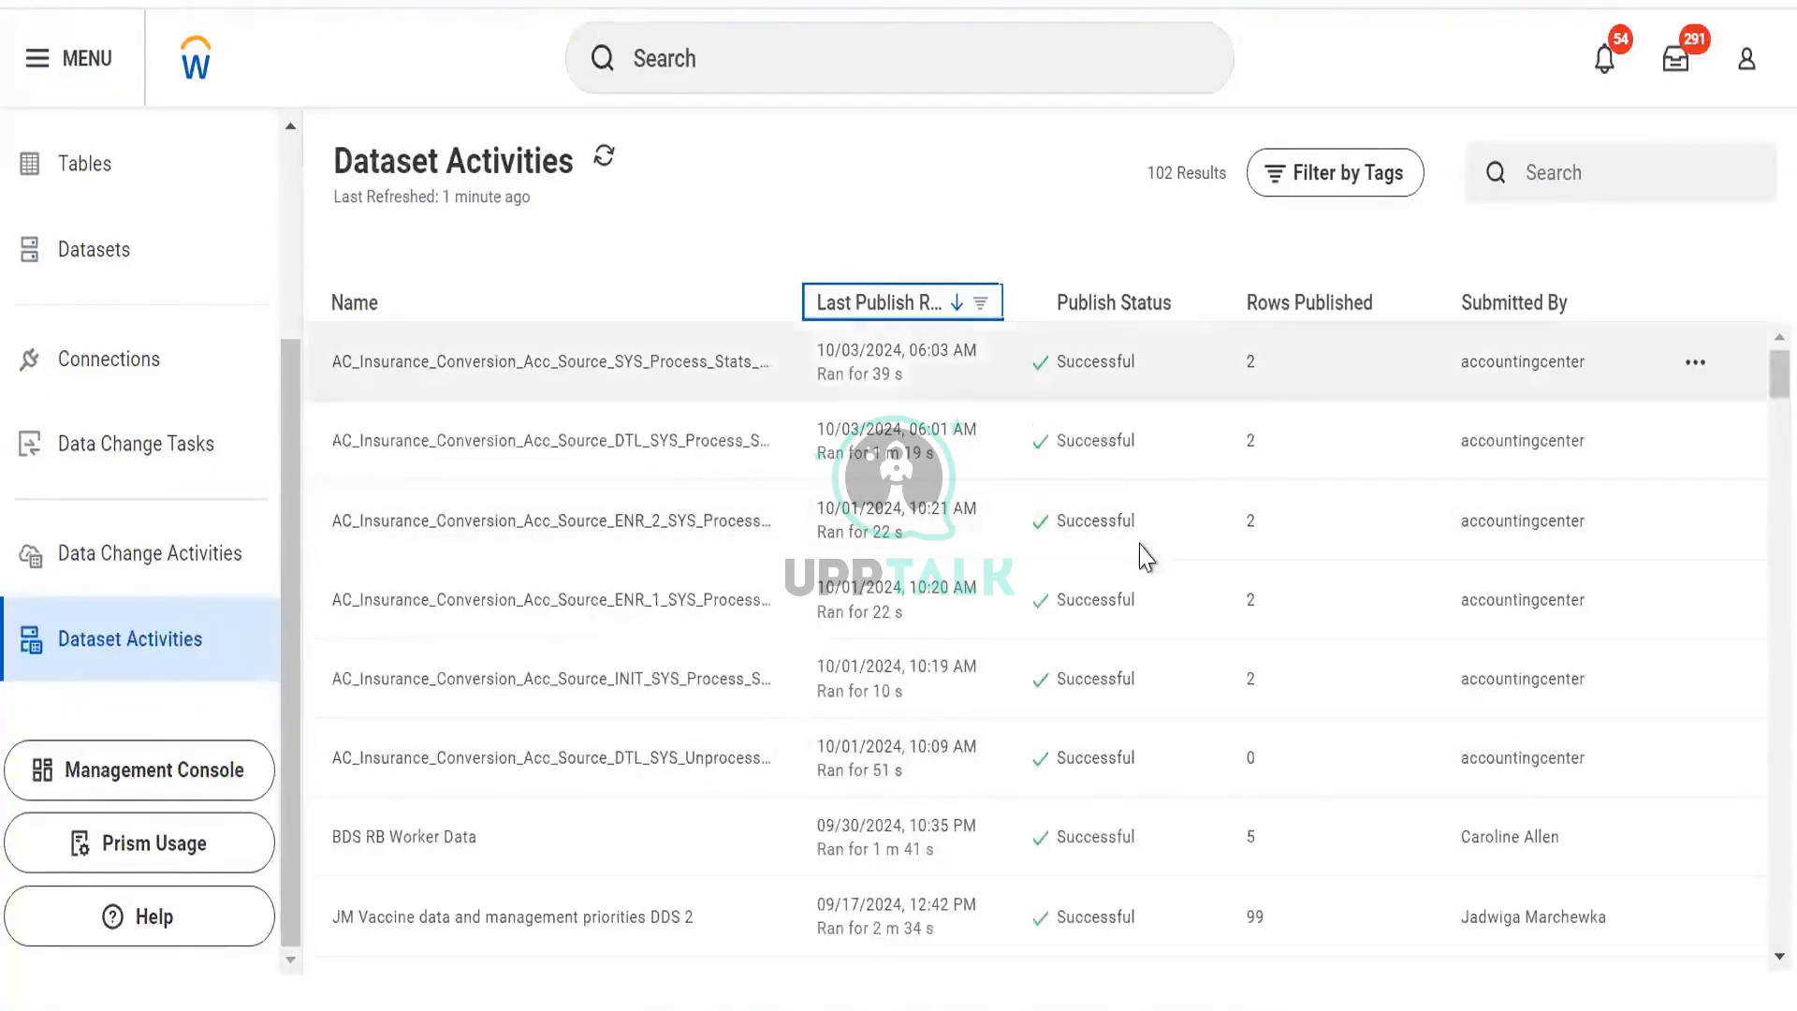
Review Data Change Activities, then open the All Data catalog listing.
click(112, 553)
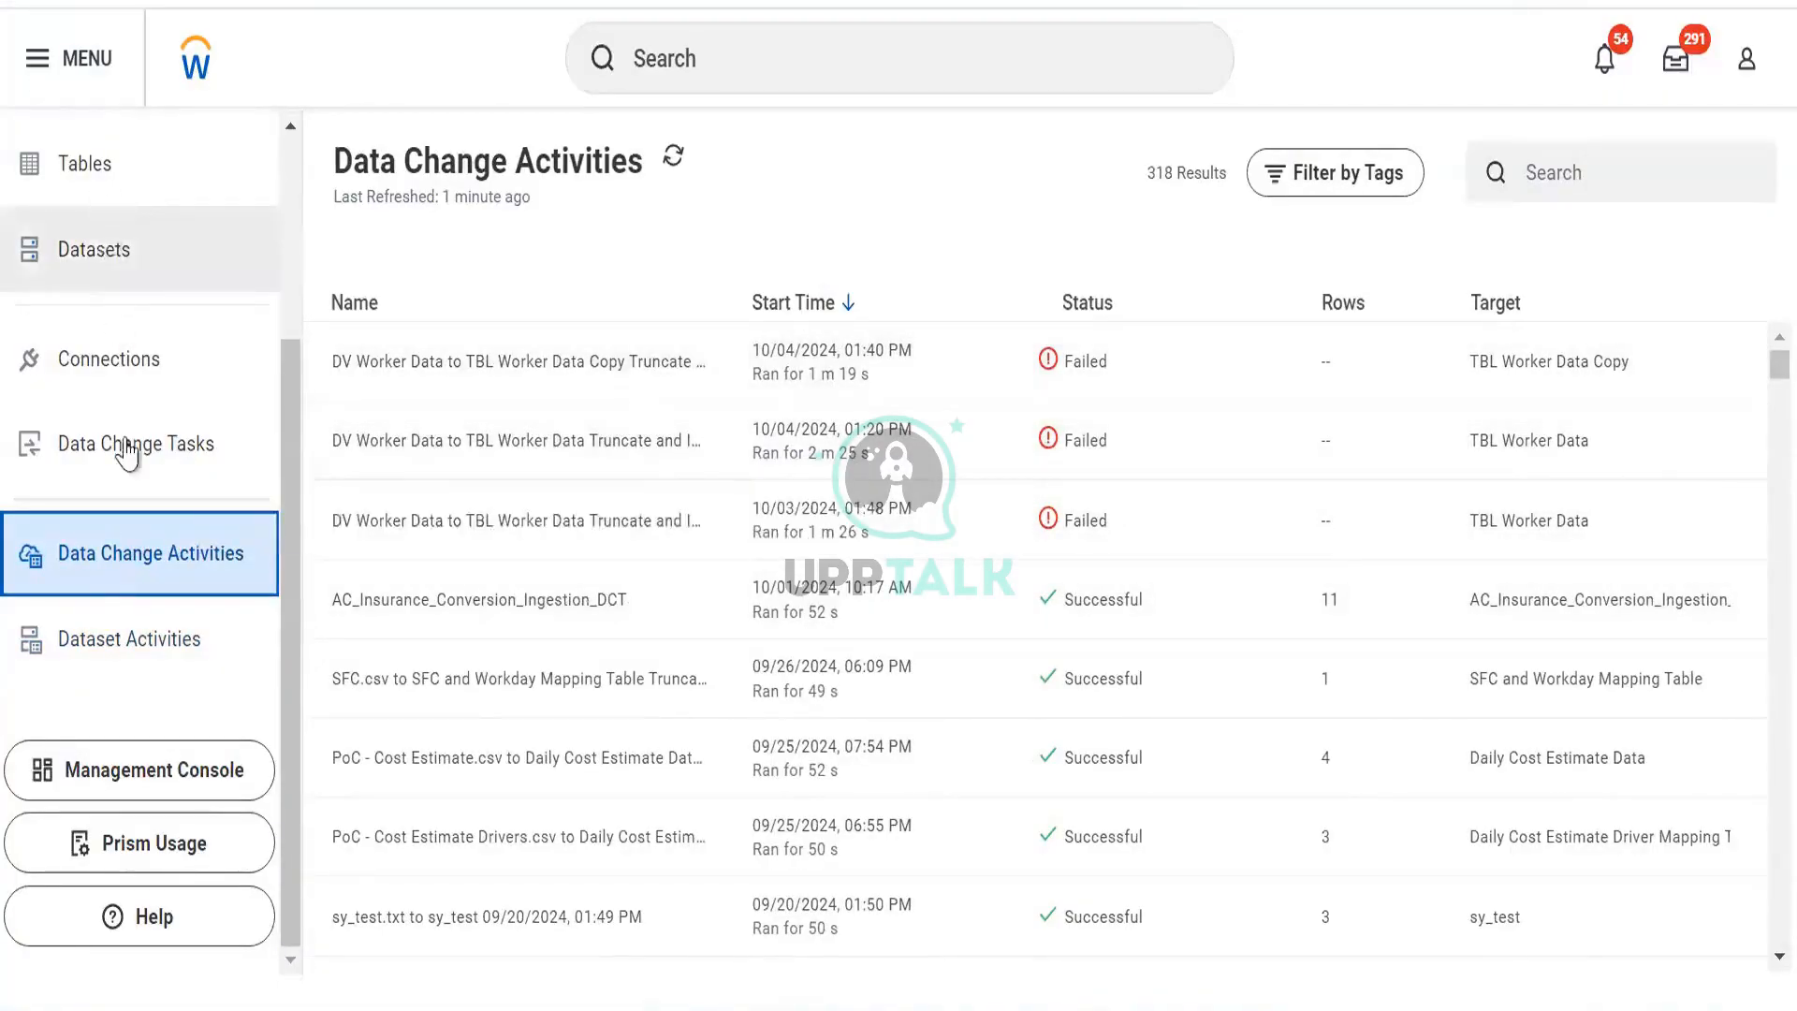
scroll(124, 444, up, 3)
click(111, 363)
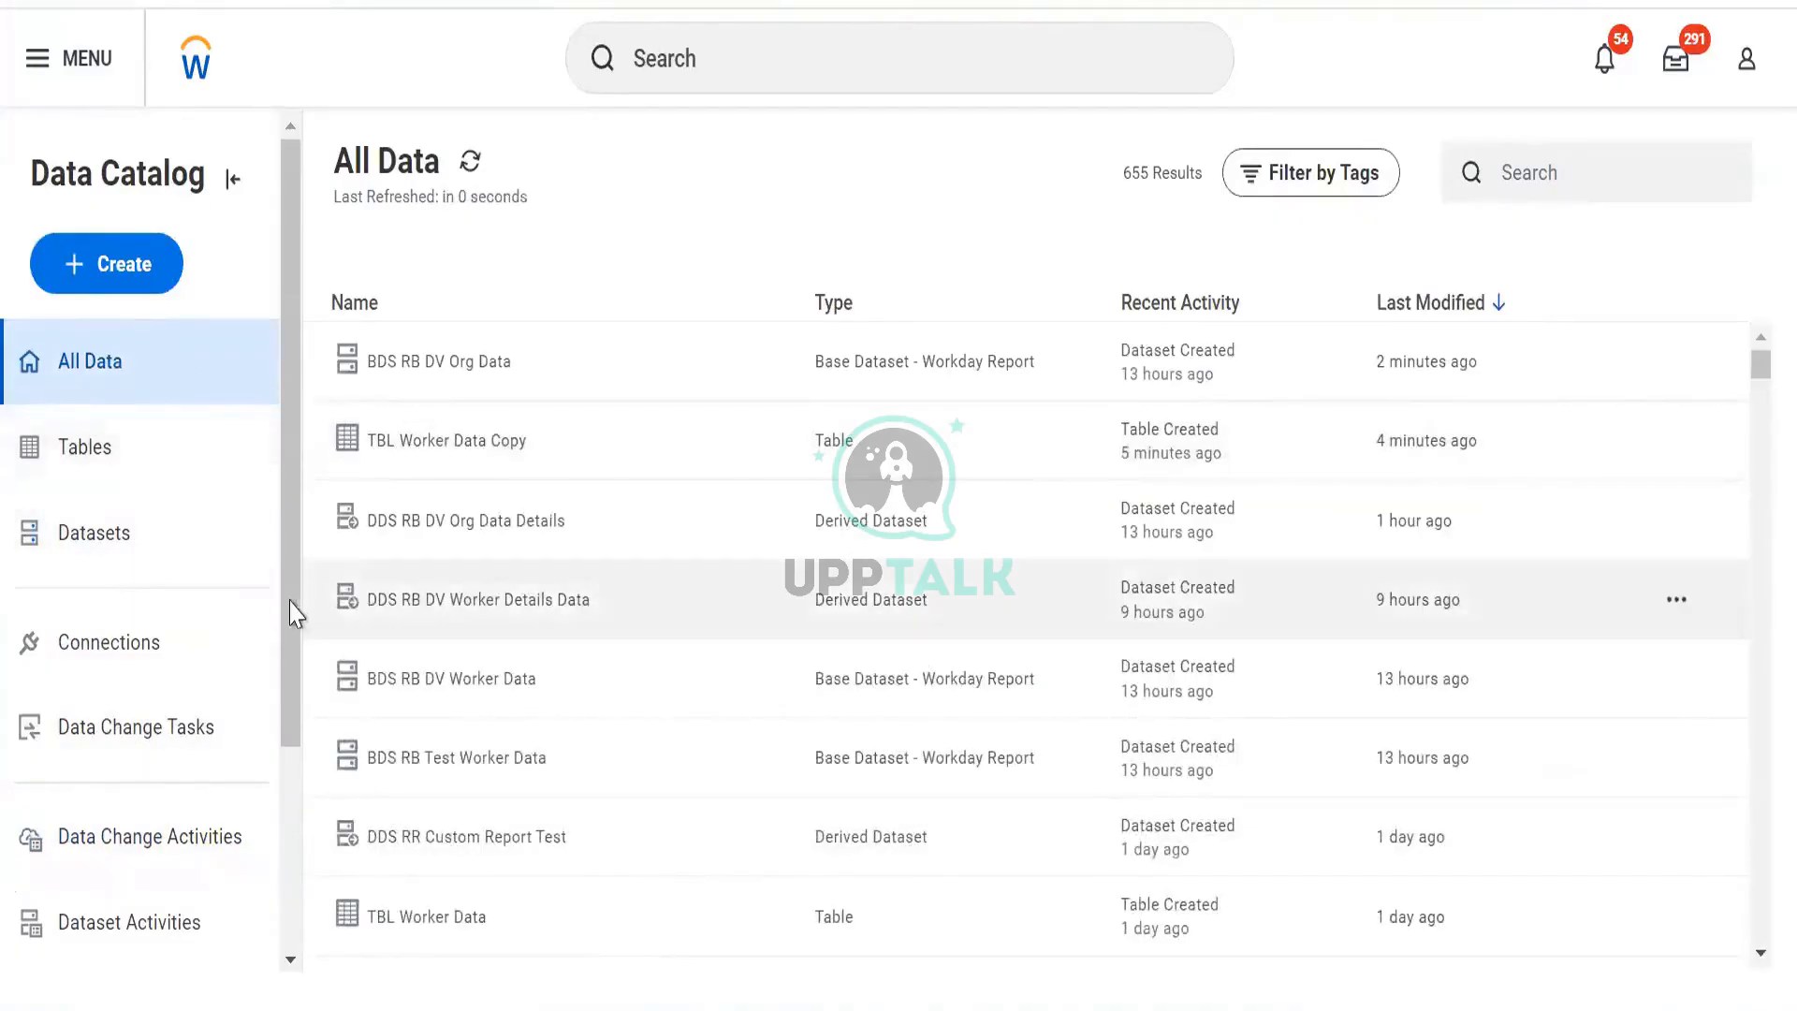
Open DDS RB DV Worker Details Data's action menu and choose its sharing settings.
scroll(293, 834, down, 3)
scroll(306, 573, up, 3)
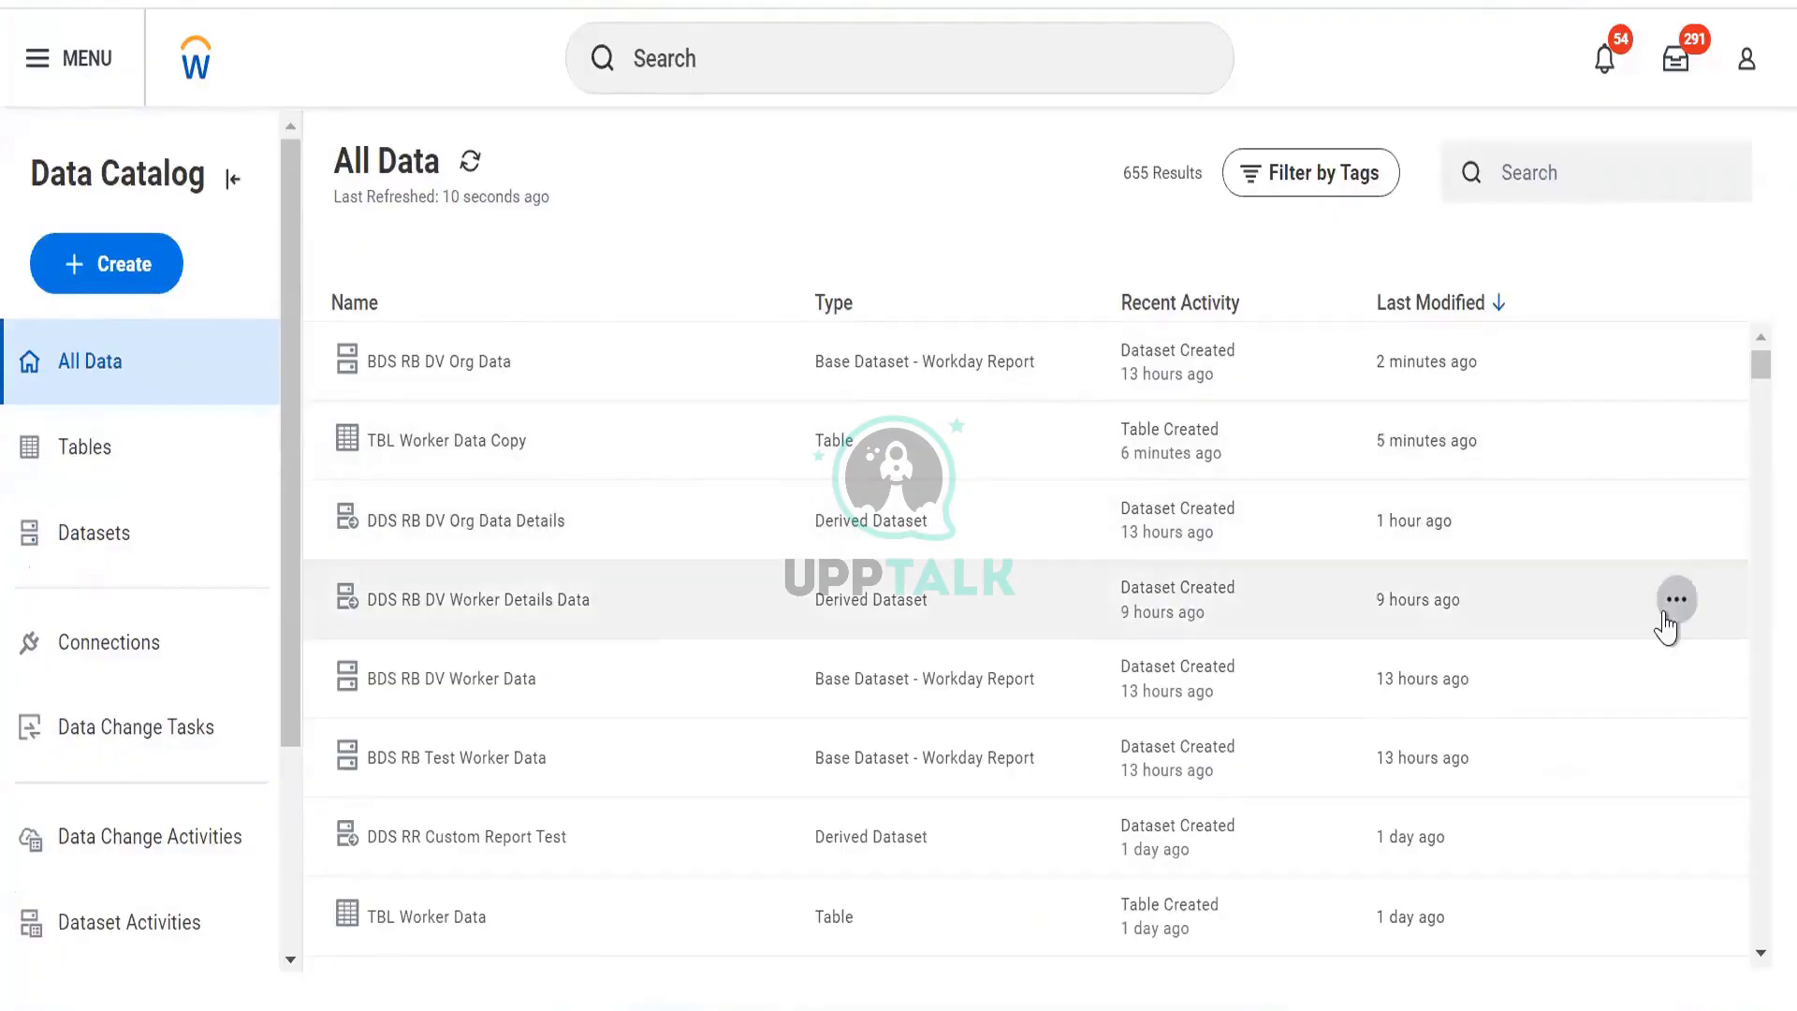
click(1675, 602)
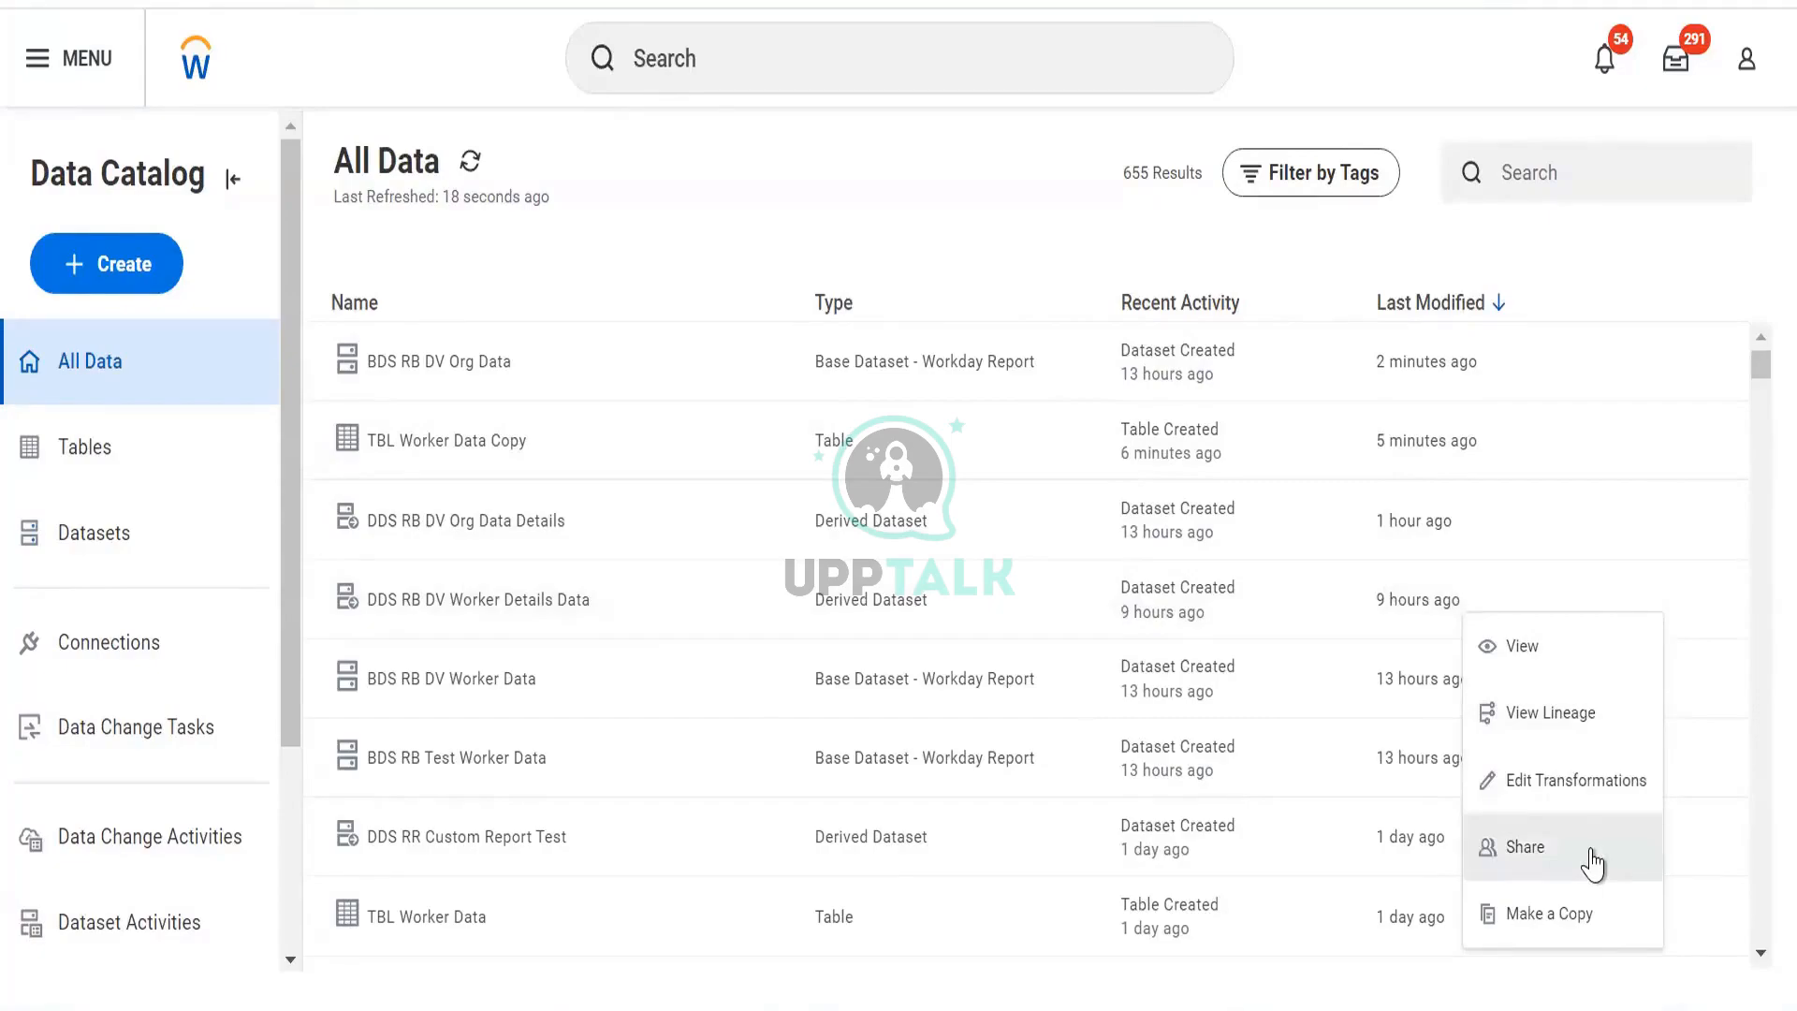
click(1093, 194)
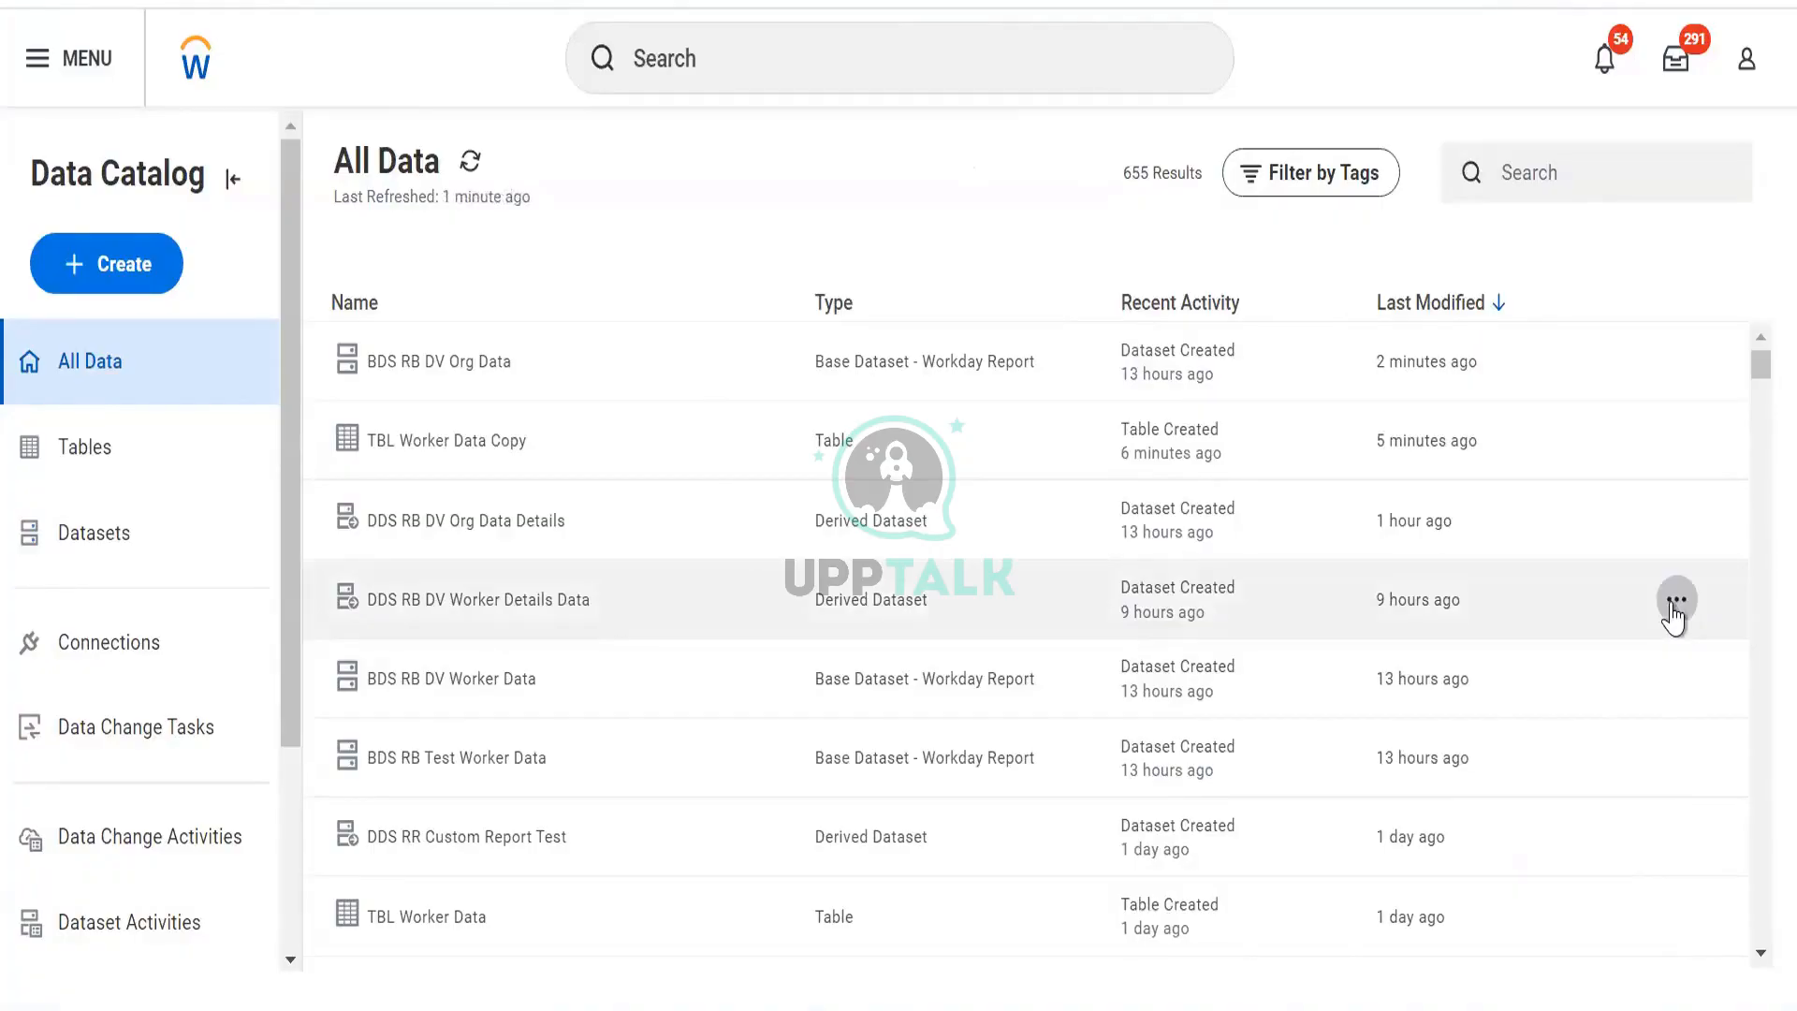
click(1675, 601)
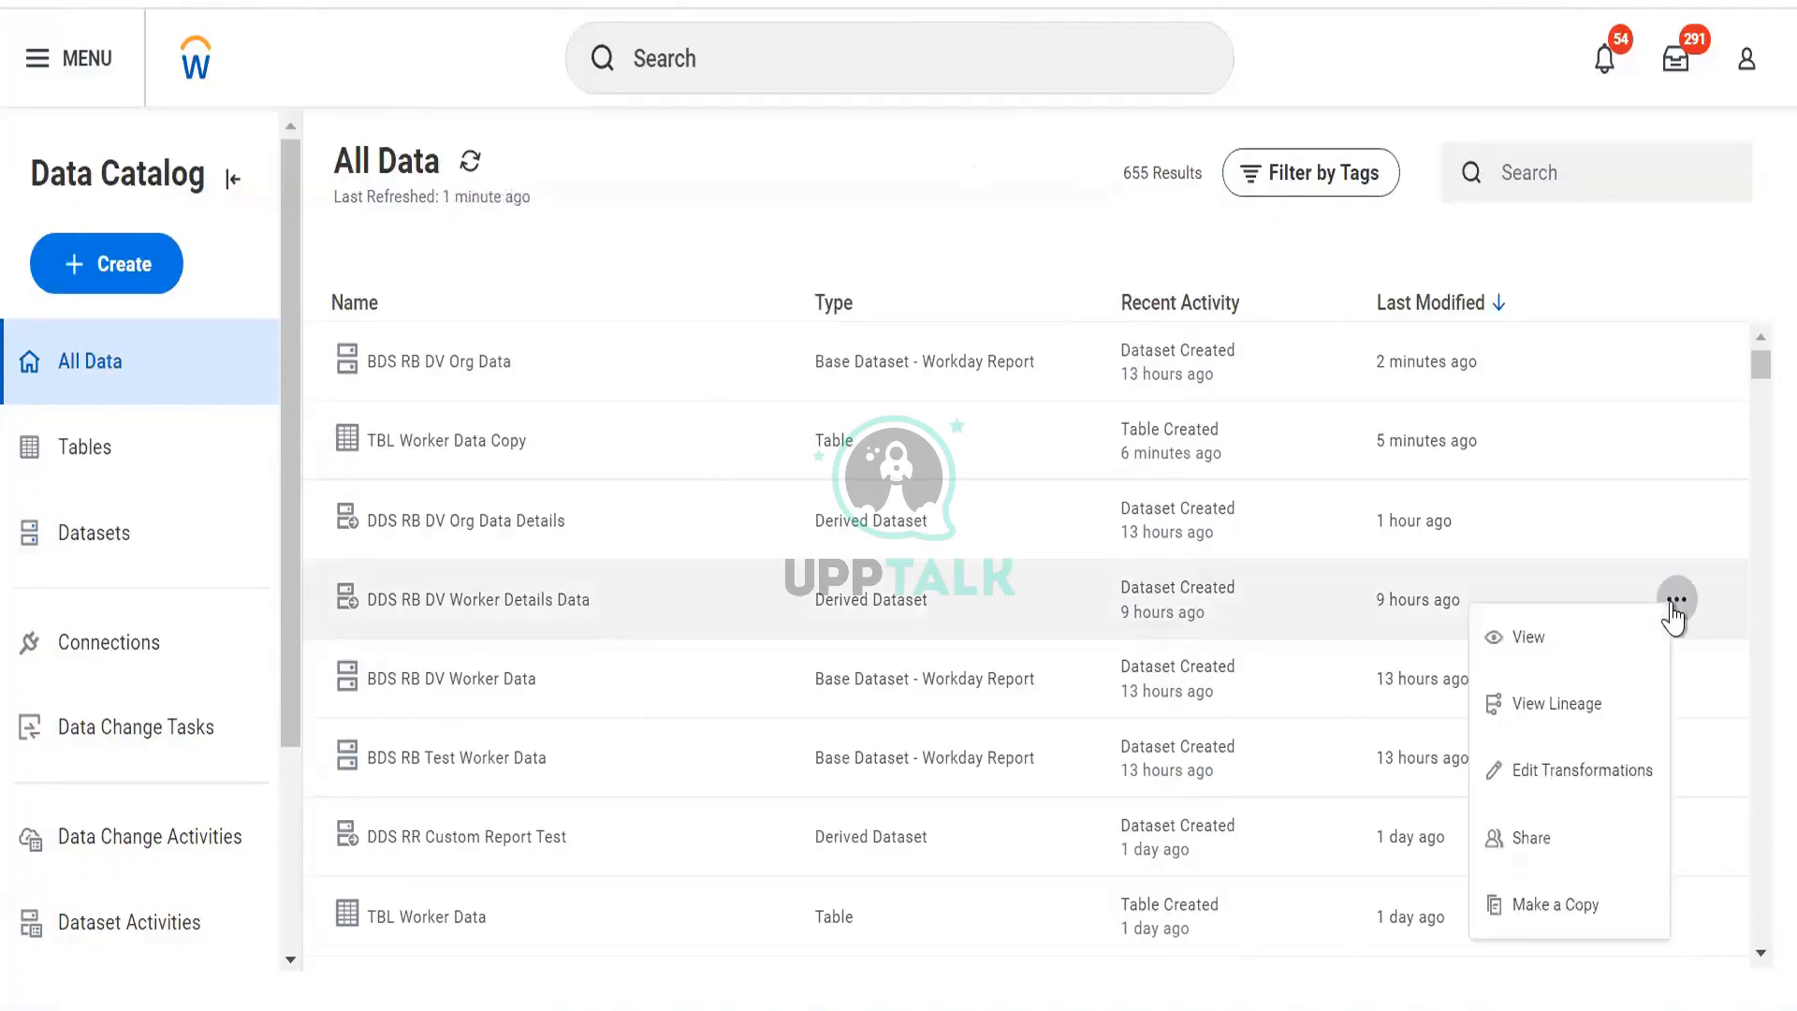
click(1577, 854)
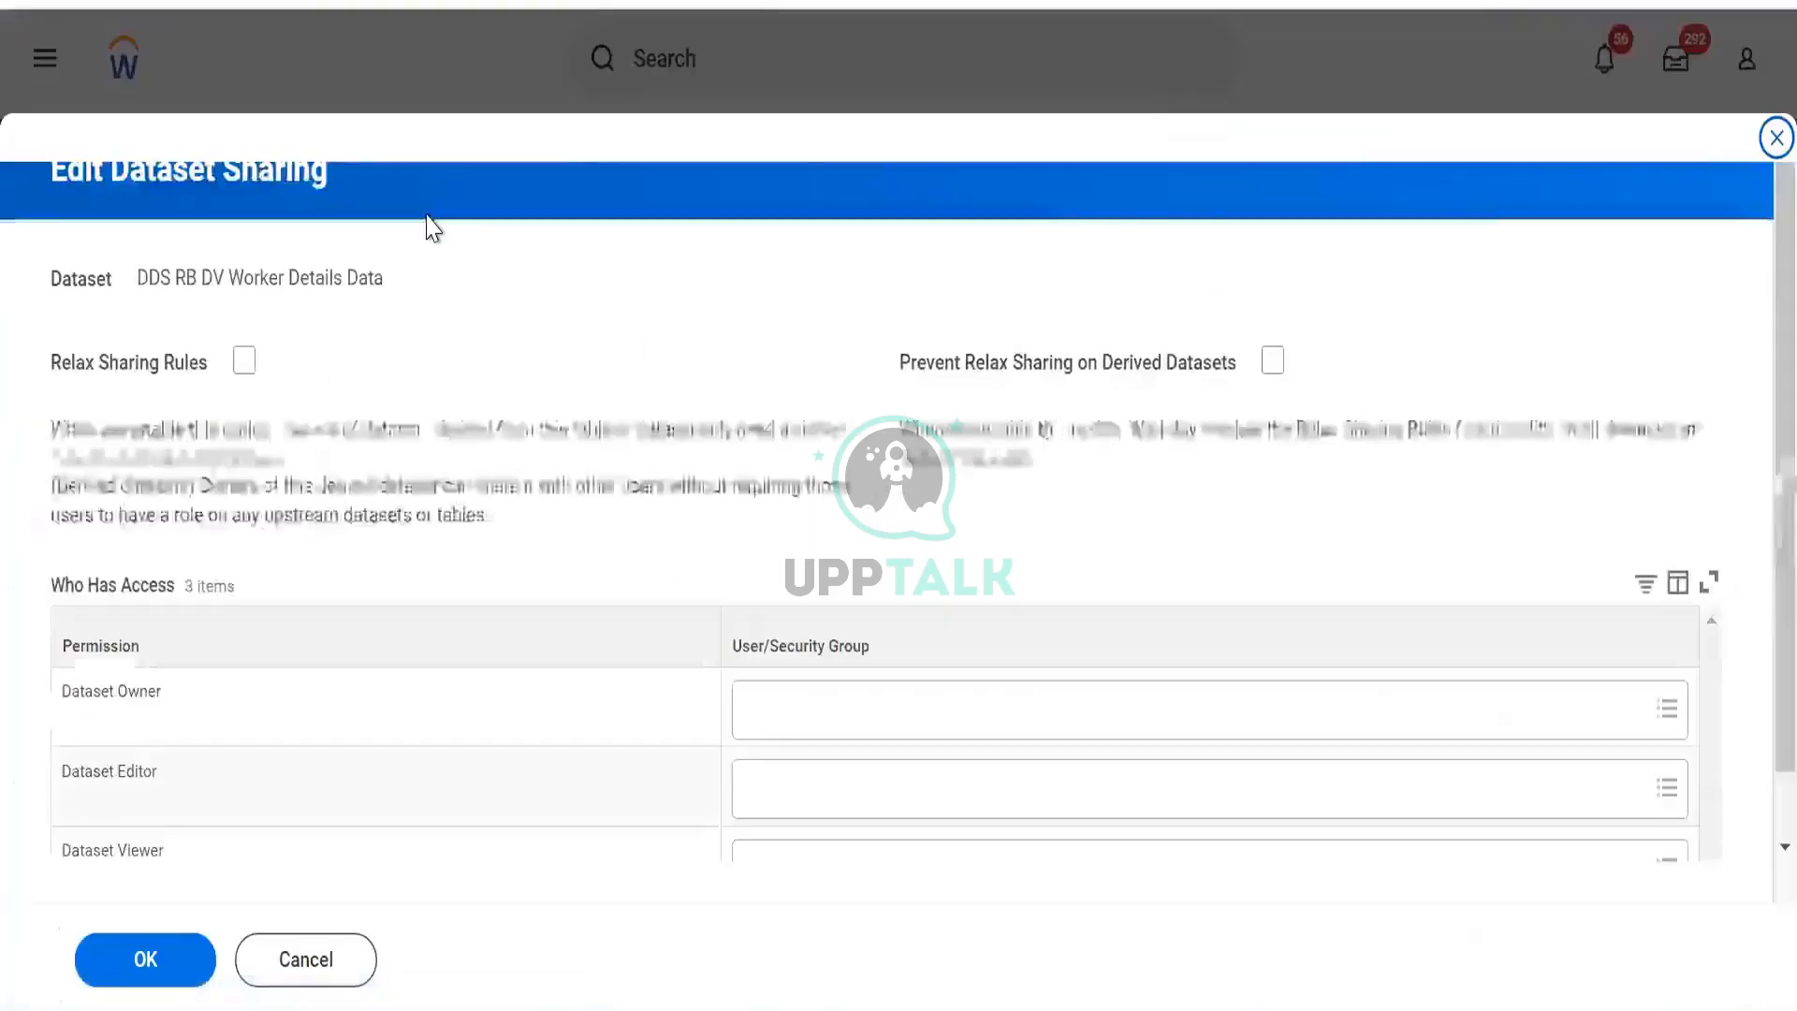
Search owner groups for 'admin' and add Finance Administrator as Dataset Owner.
click(820, 691)
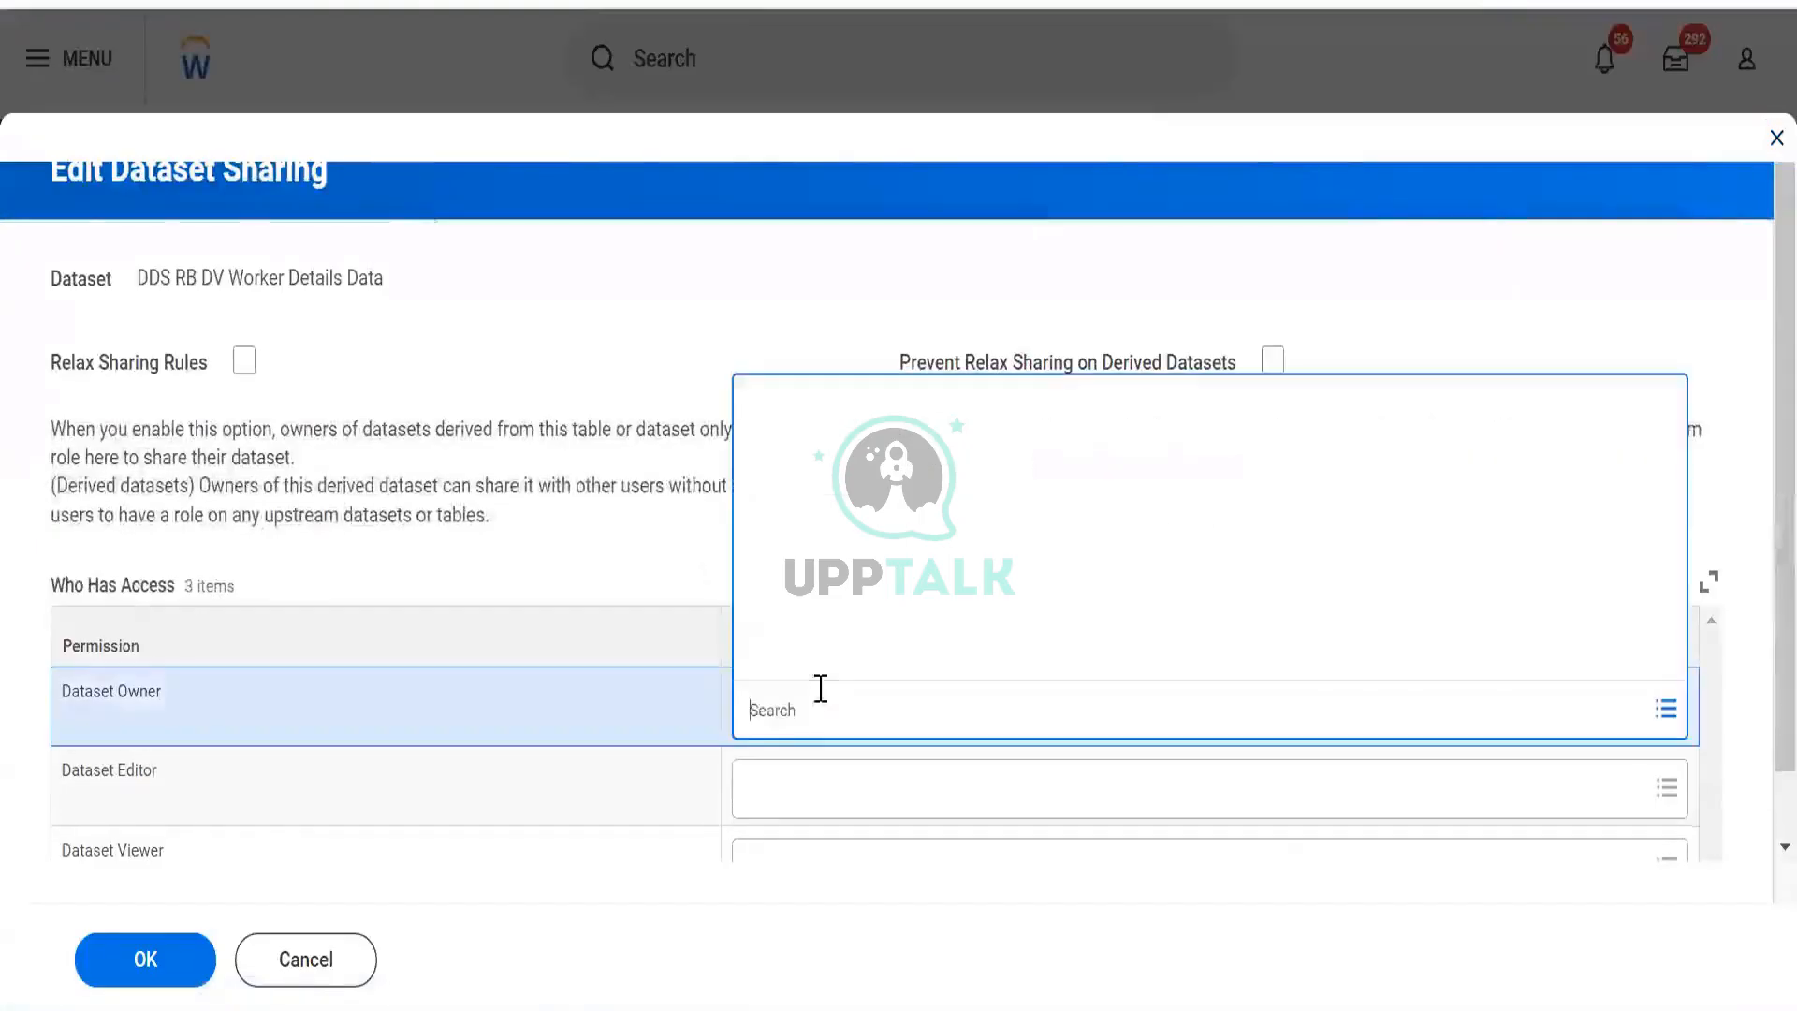
click(822, 660)
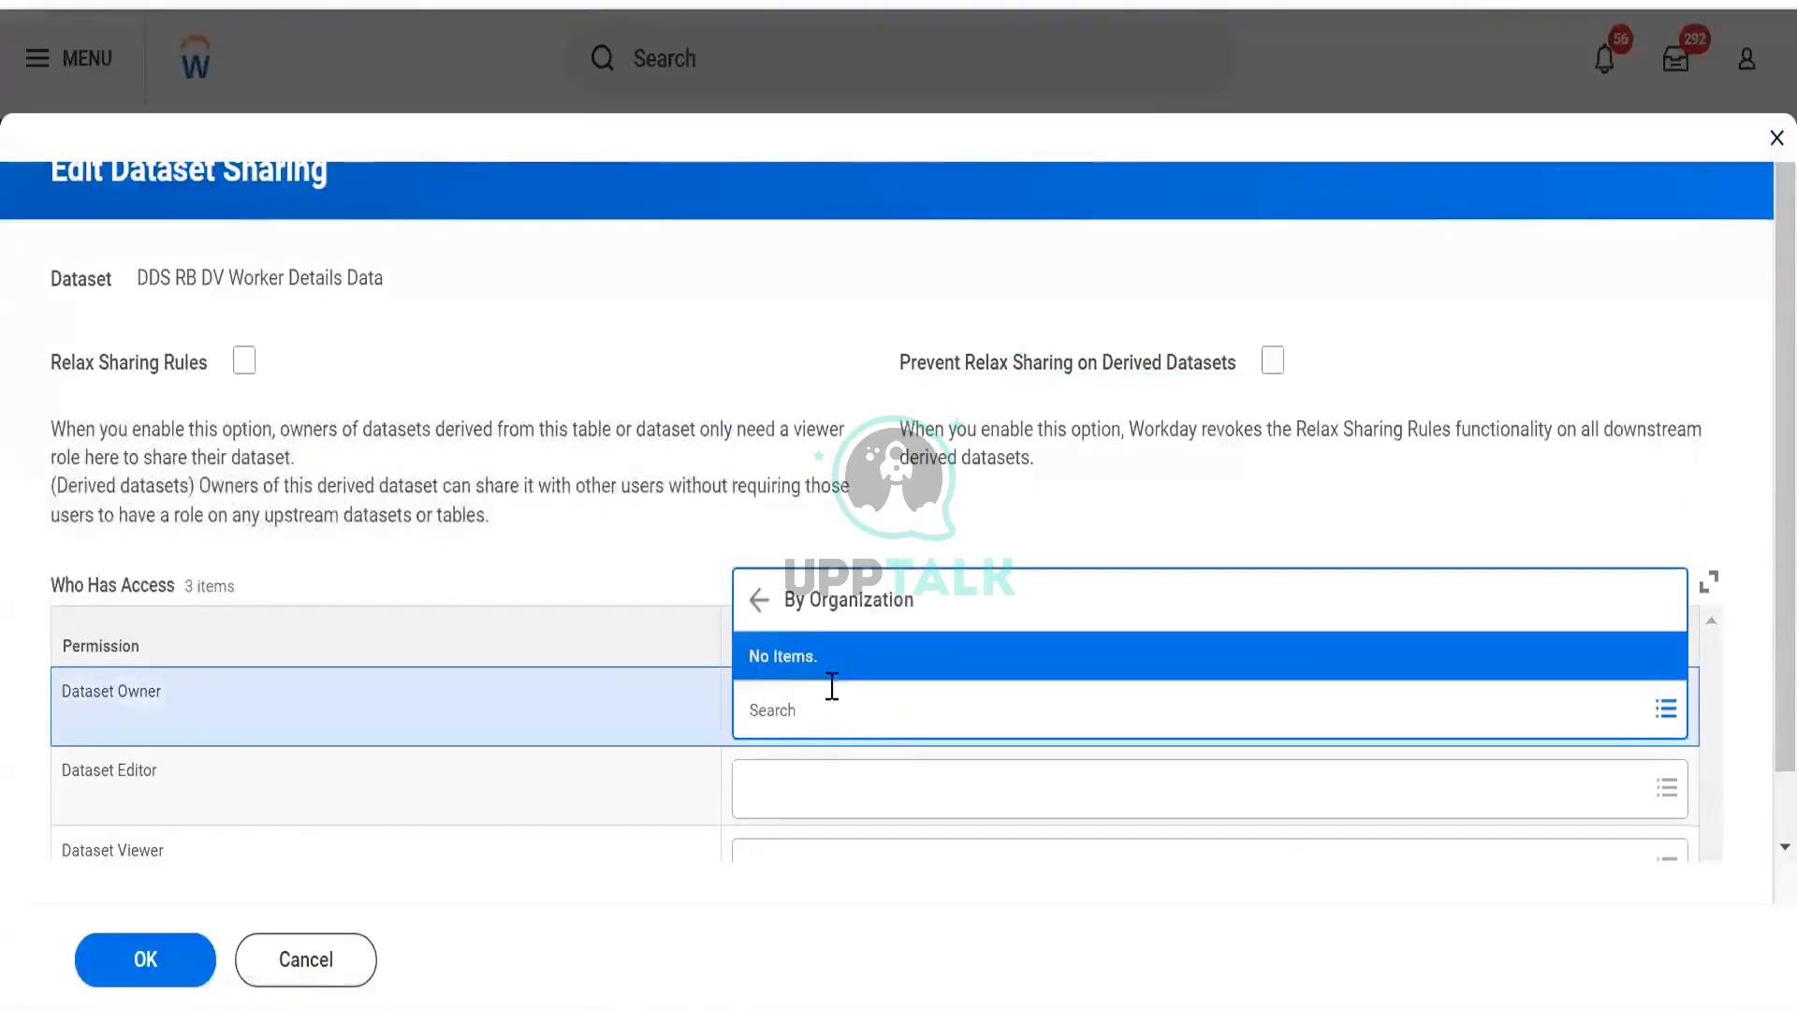
click(774, 615)
click(803, 619)
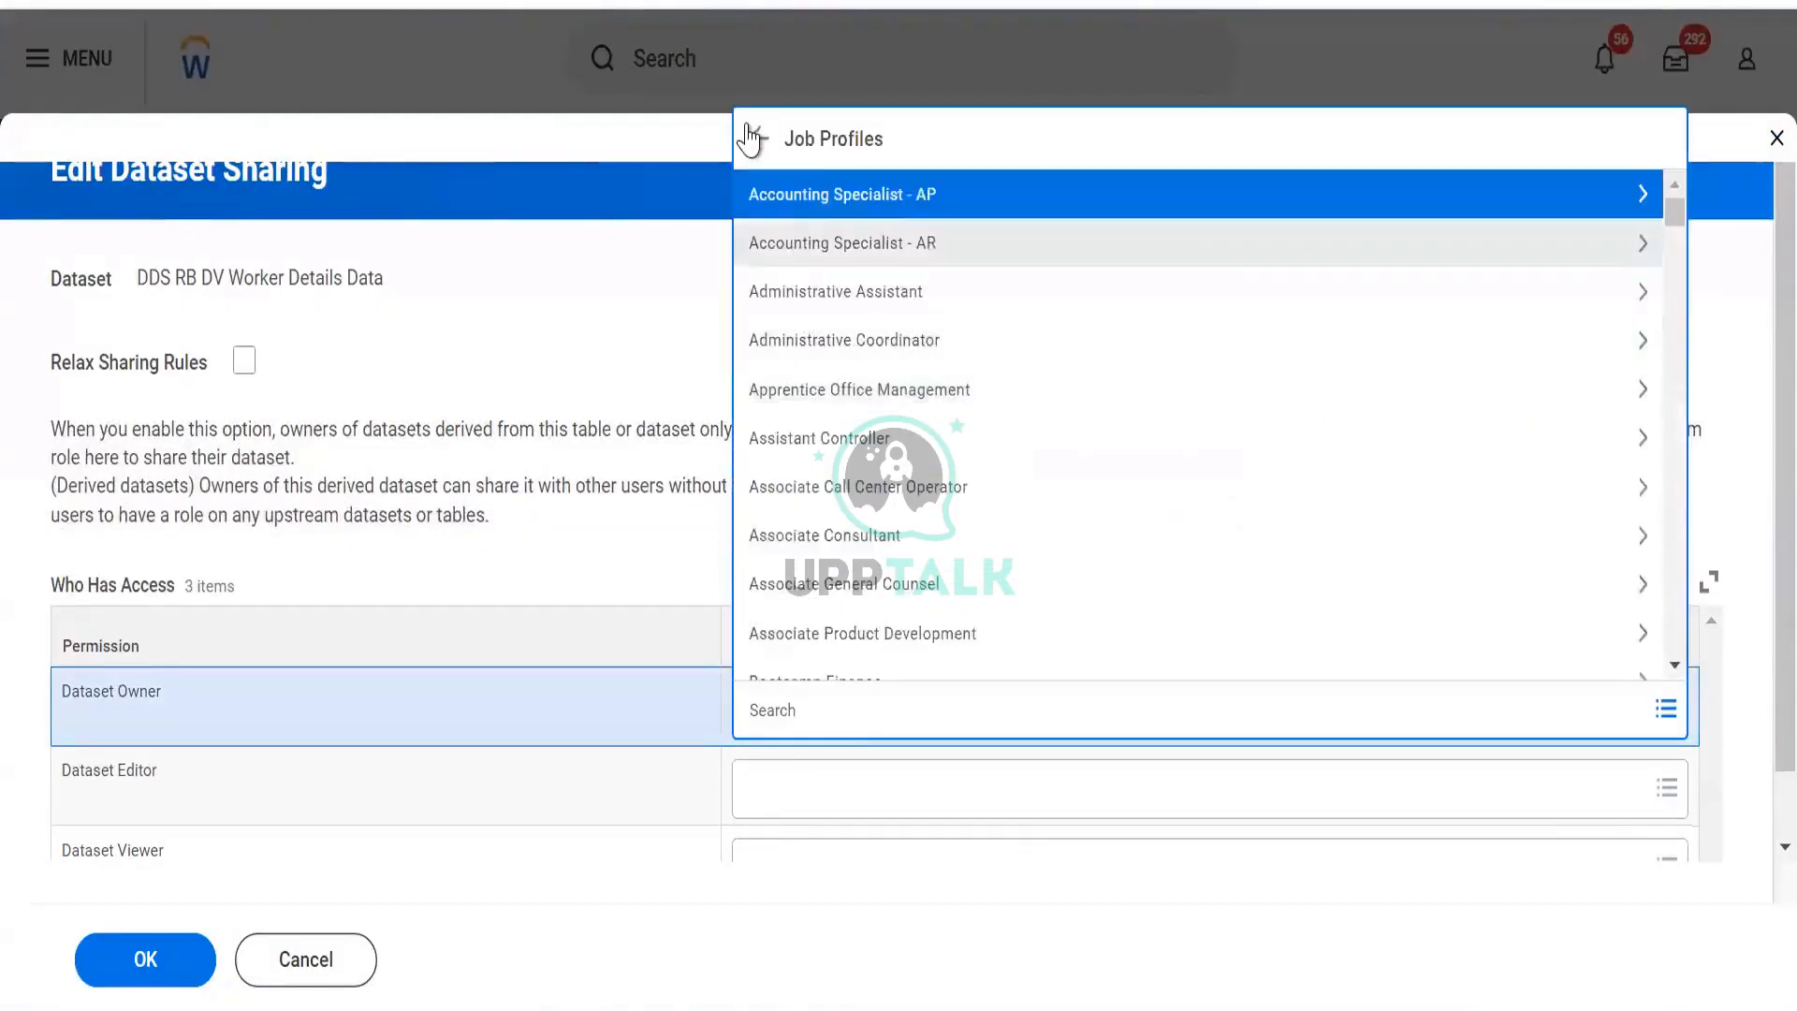
click(749, 138)
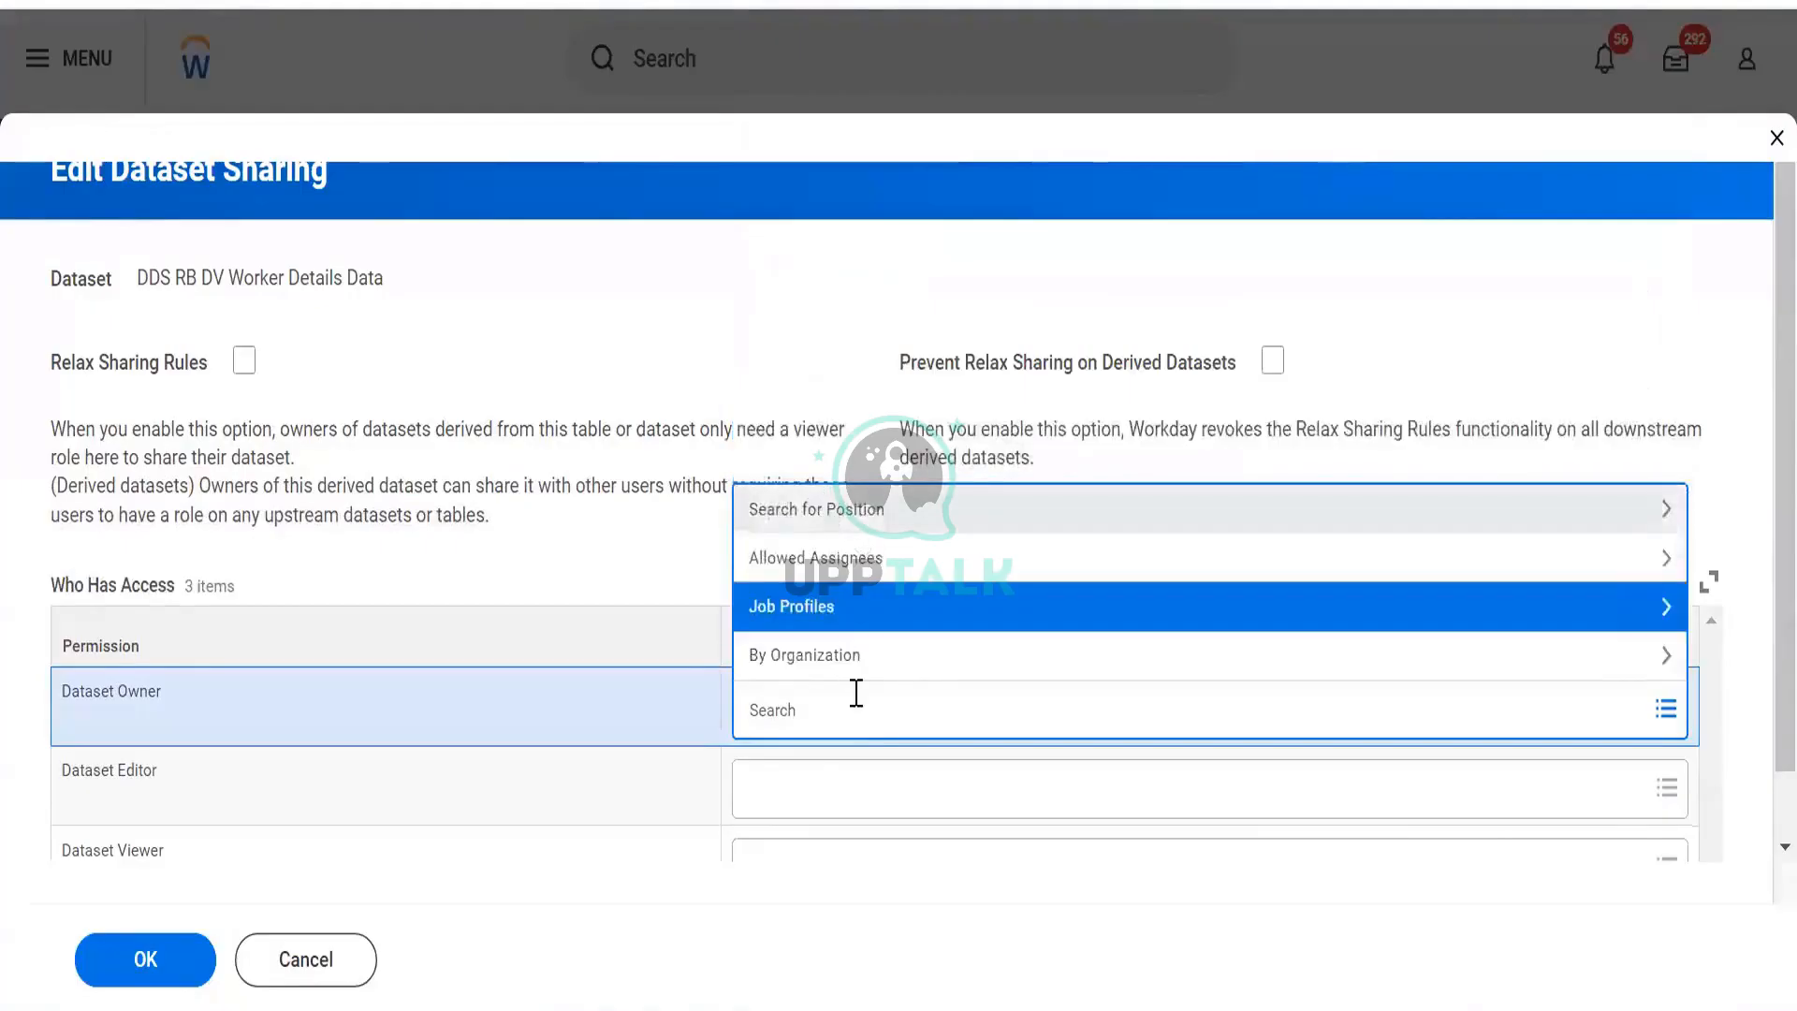
text(admin)
key(Return)
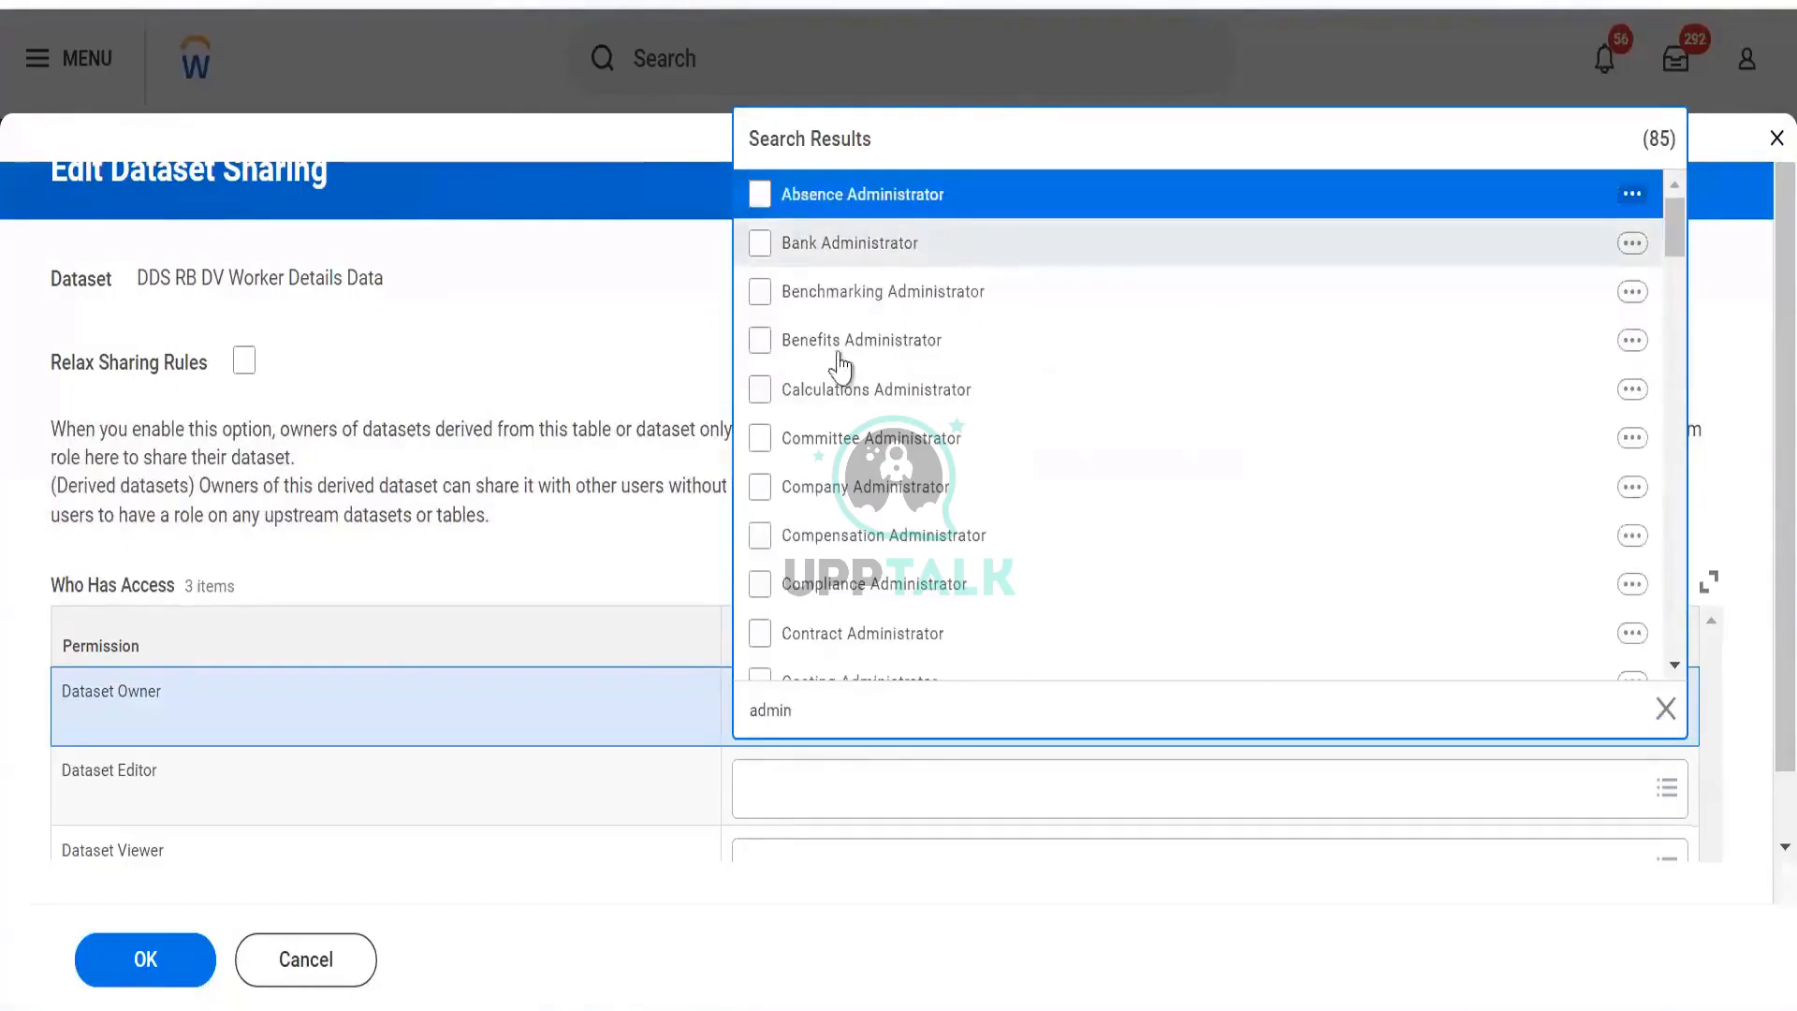
scroll(894, 482, down, 3)
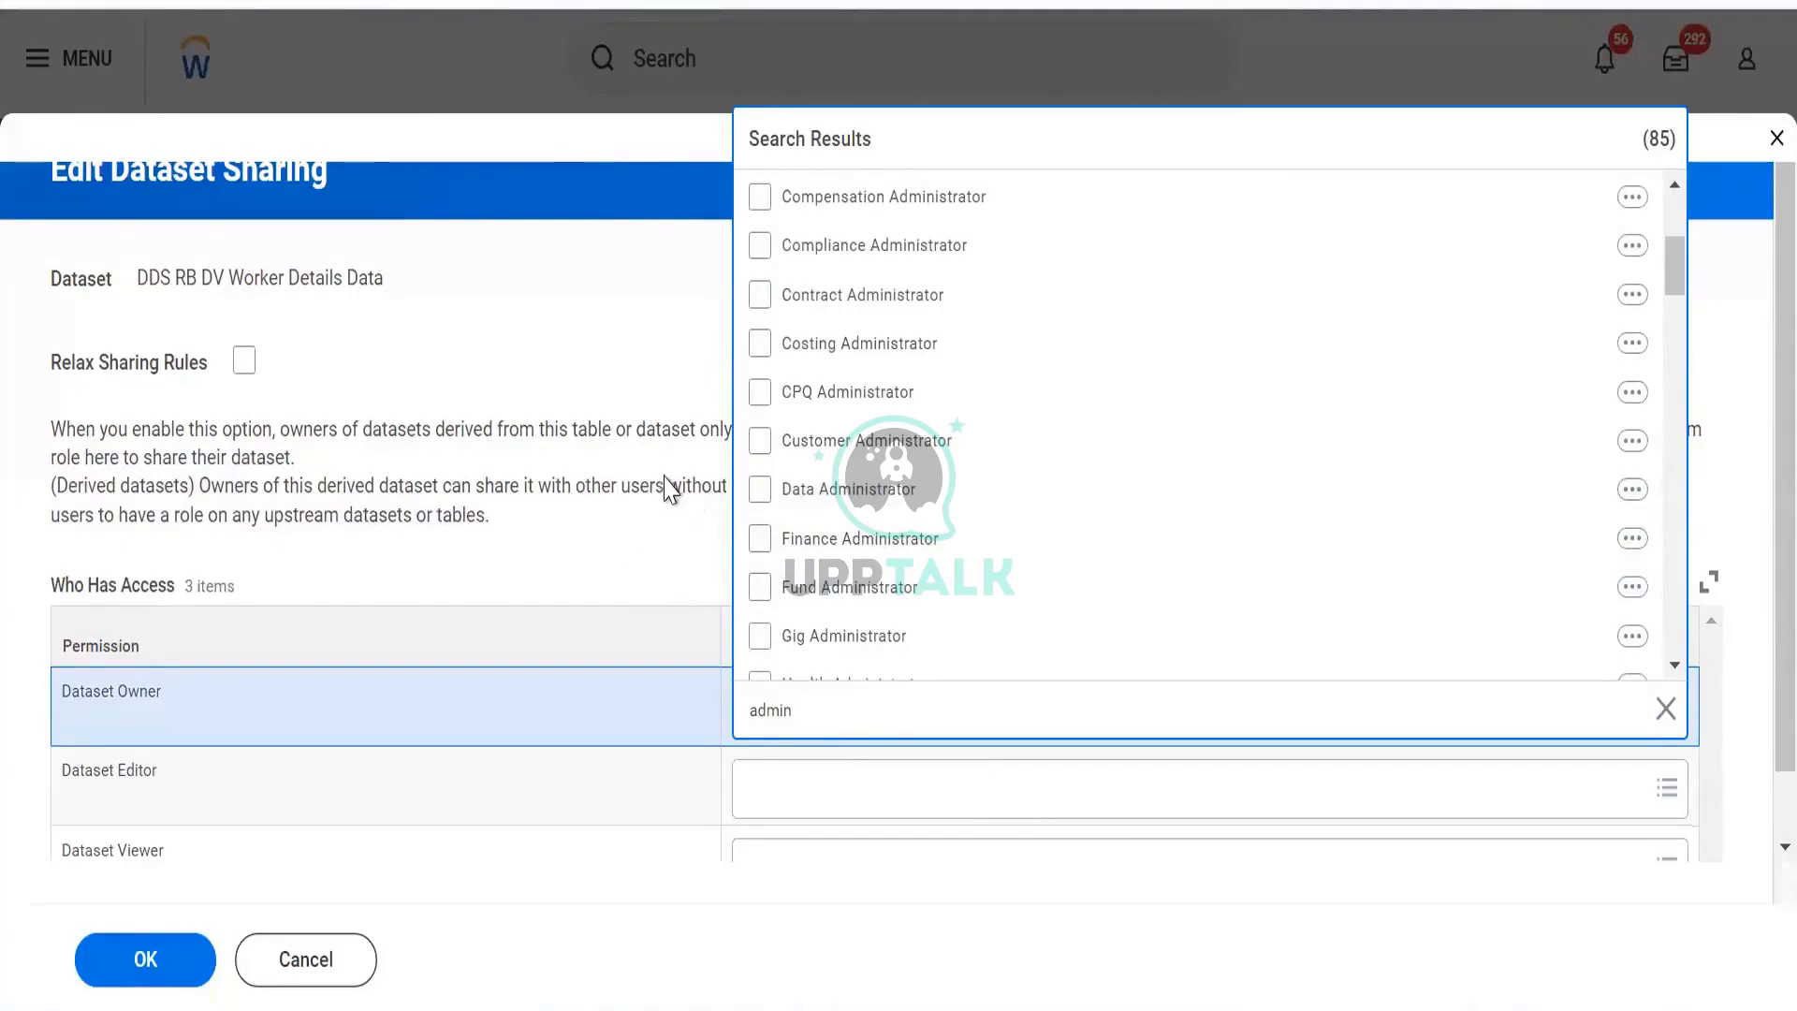
click(760, 541)
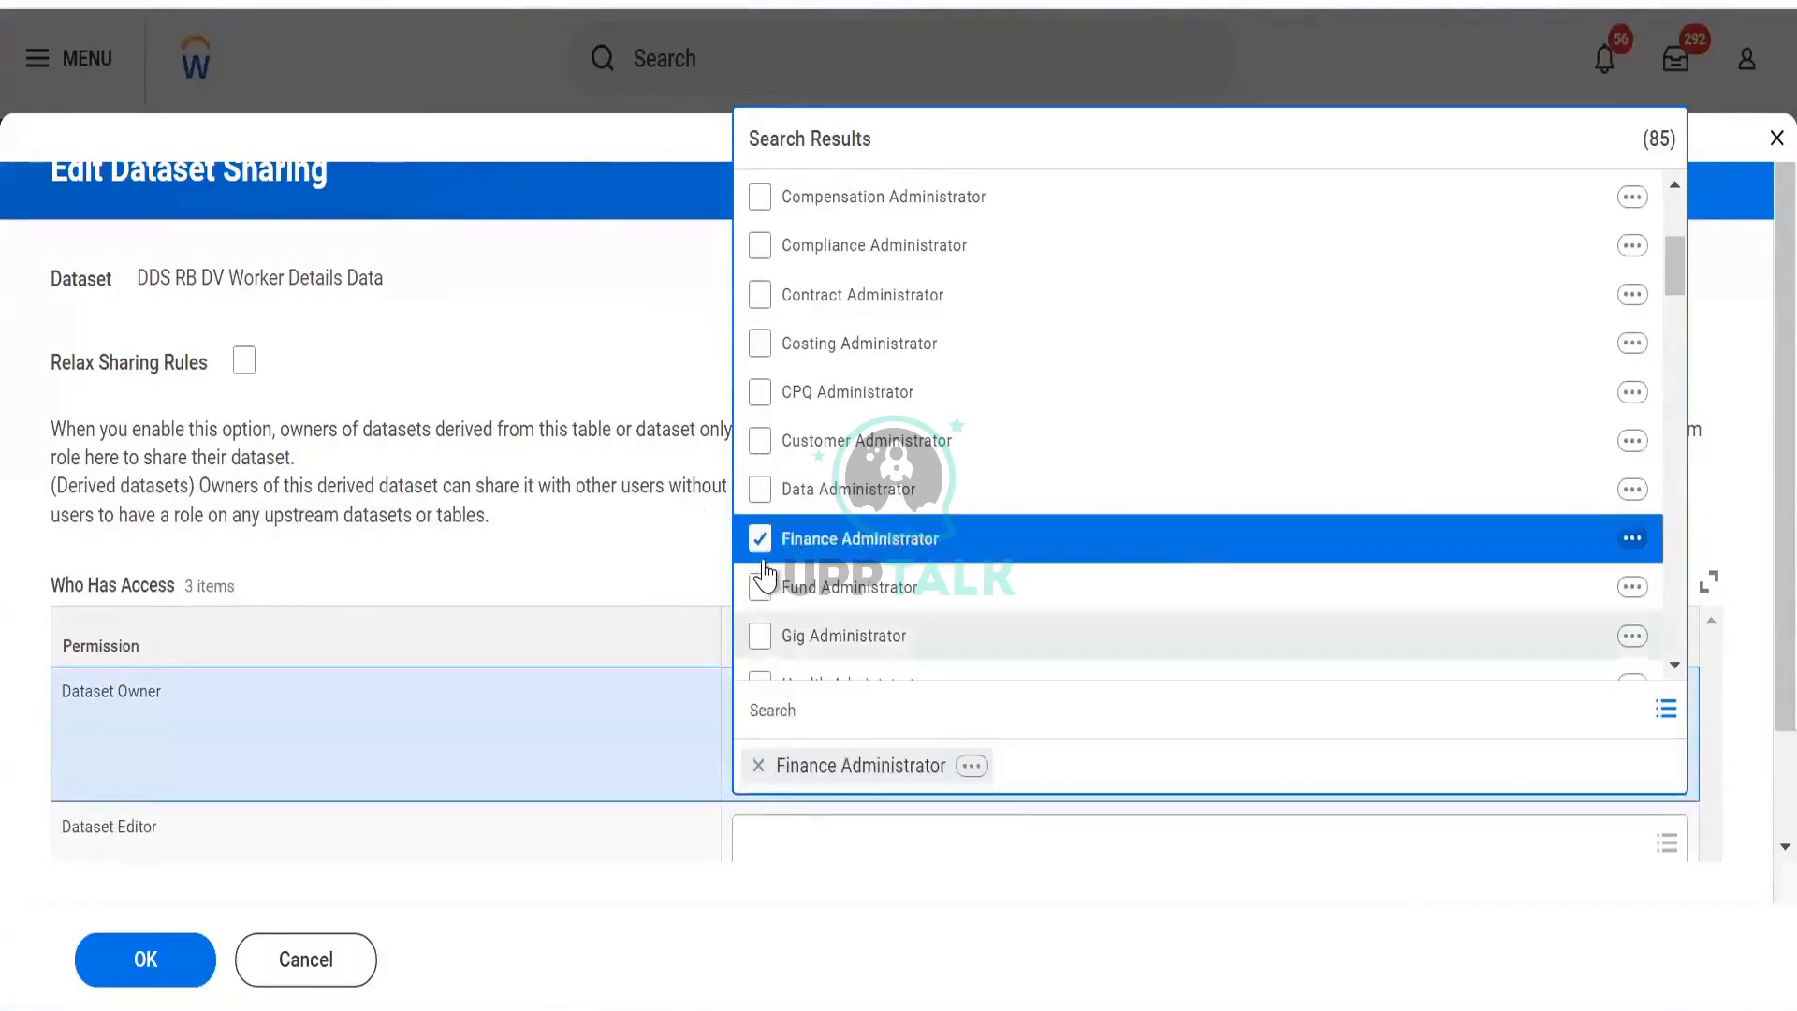
click(483, 431)
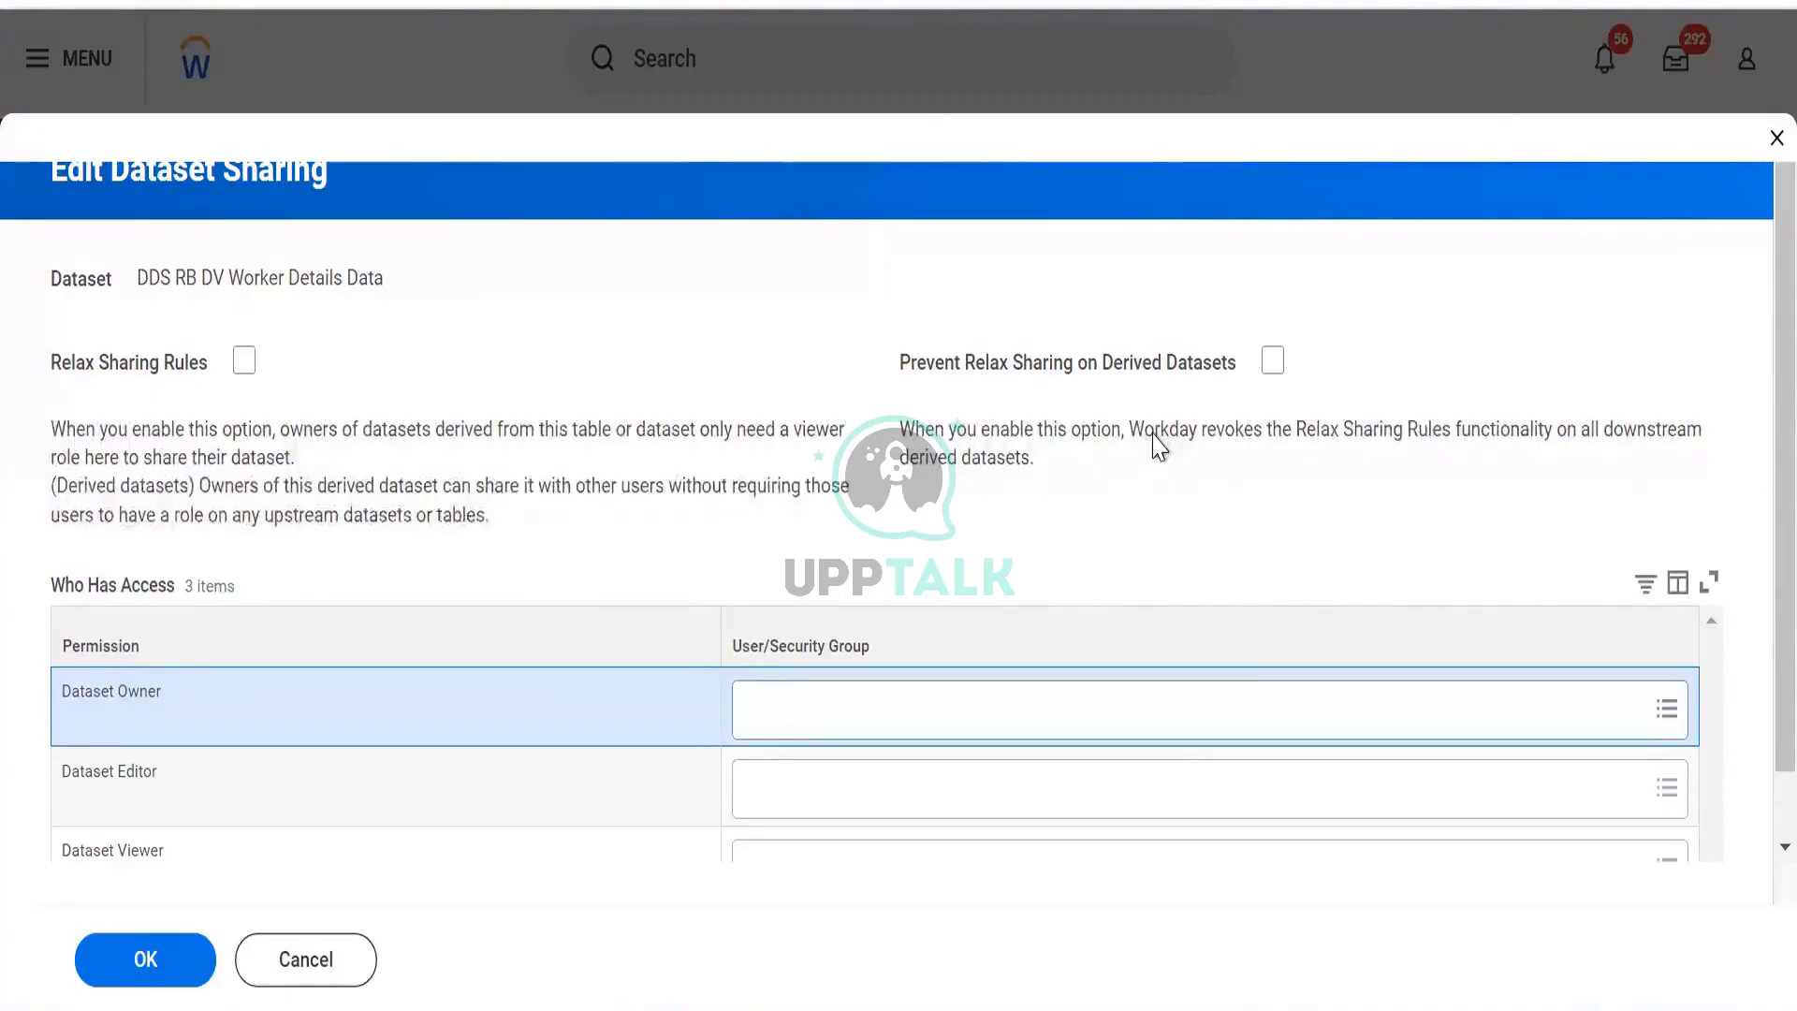
click(1270, 365)
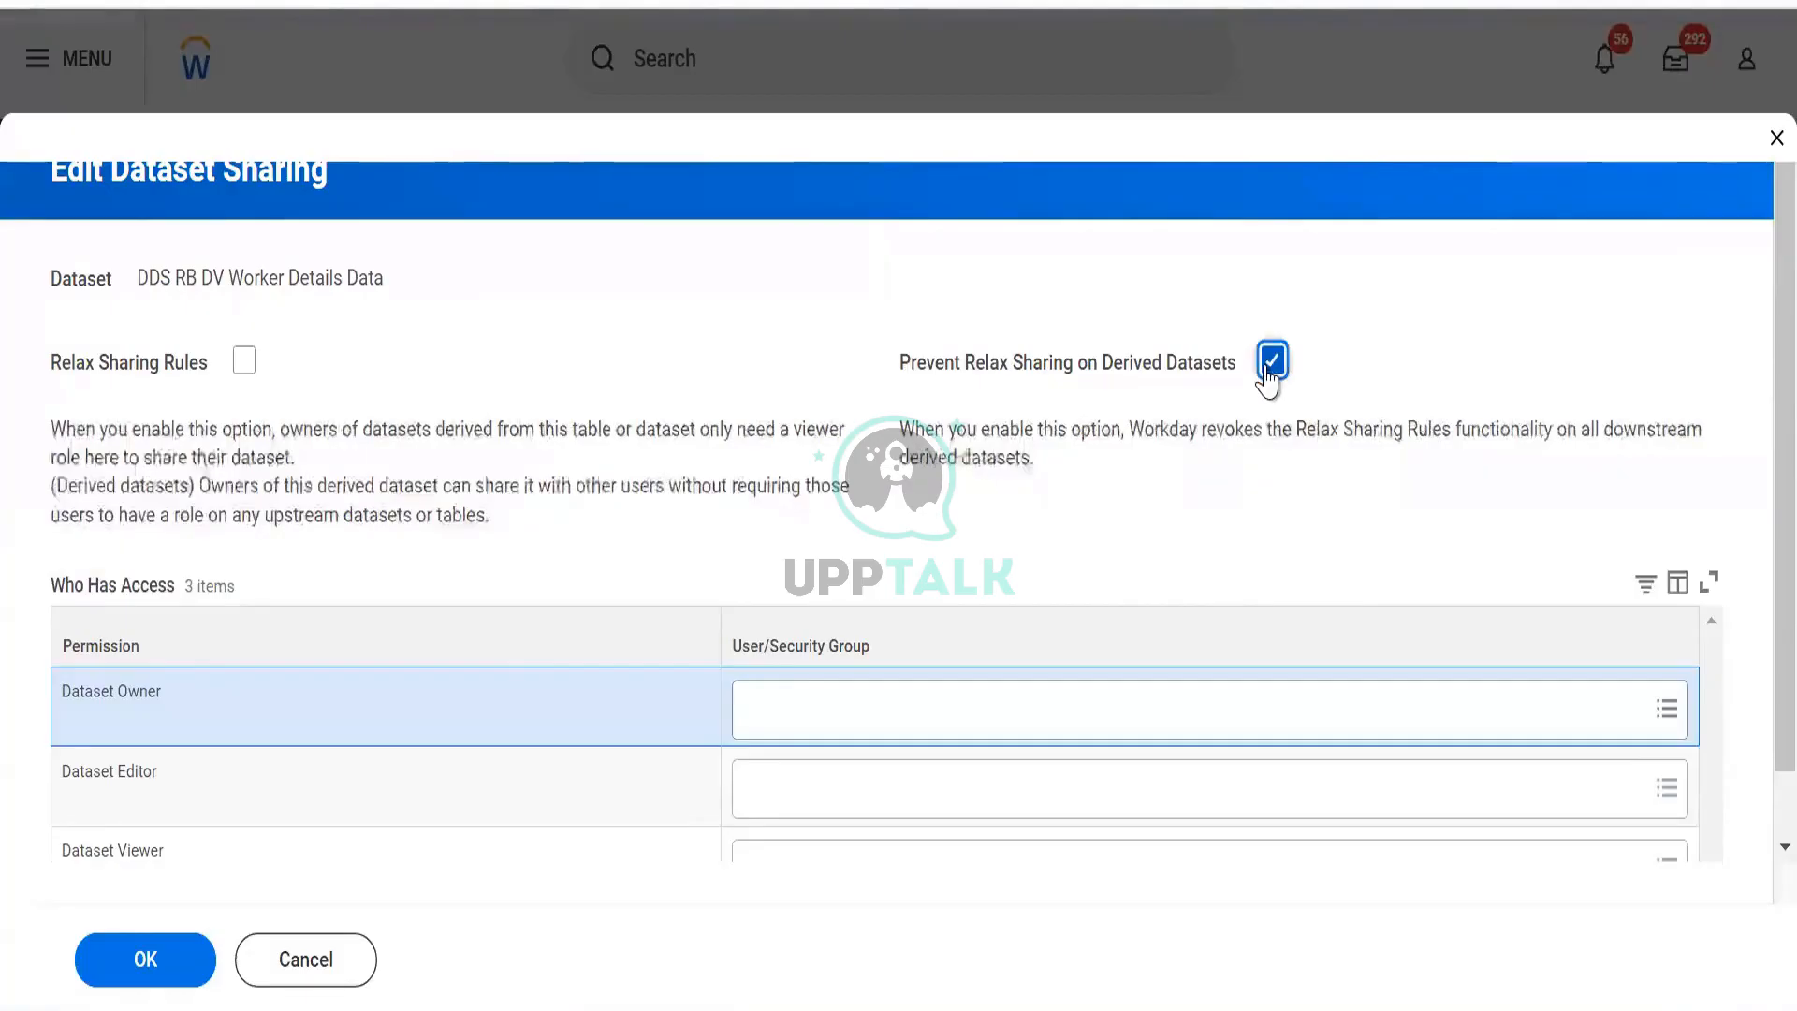
click(1270, 365)
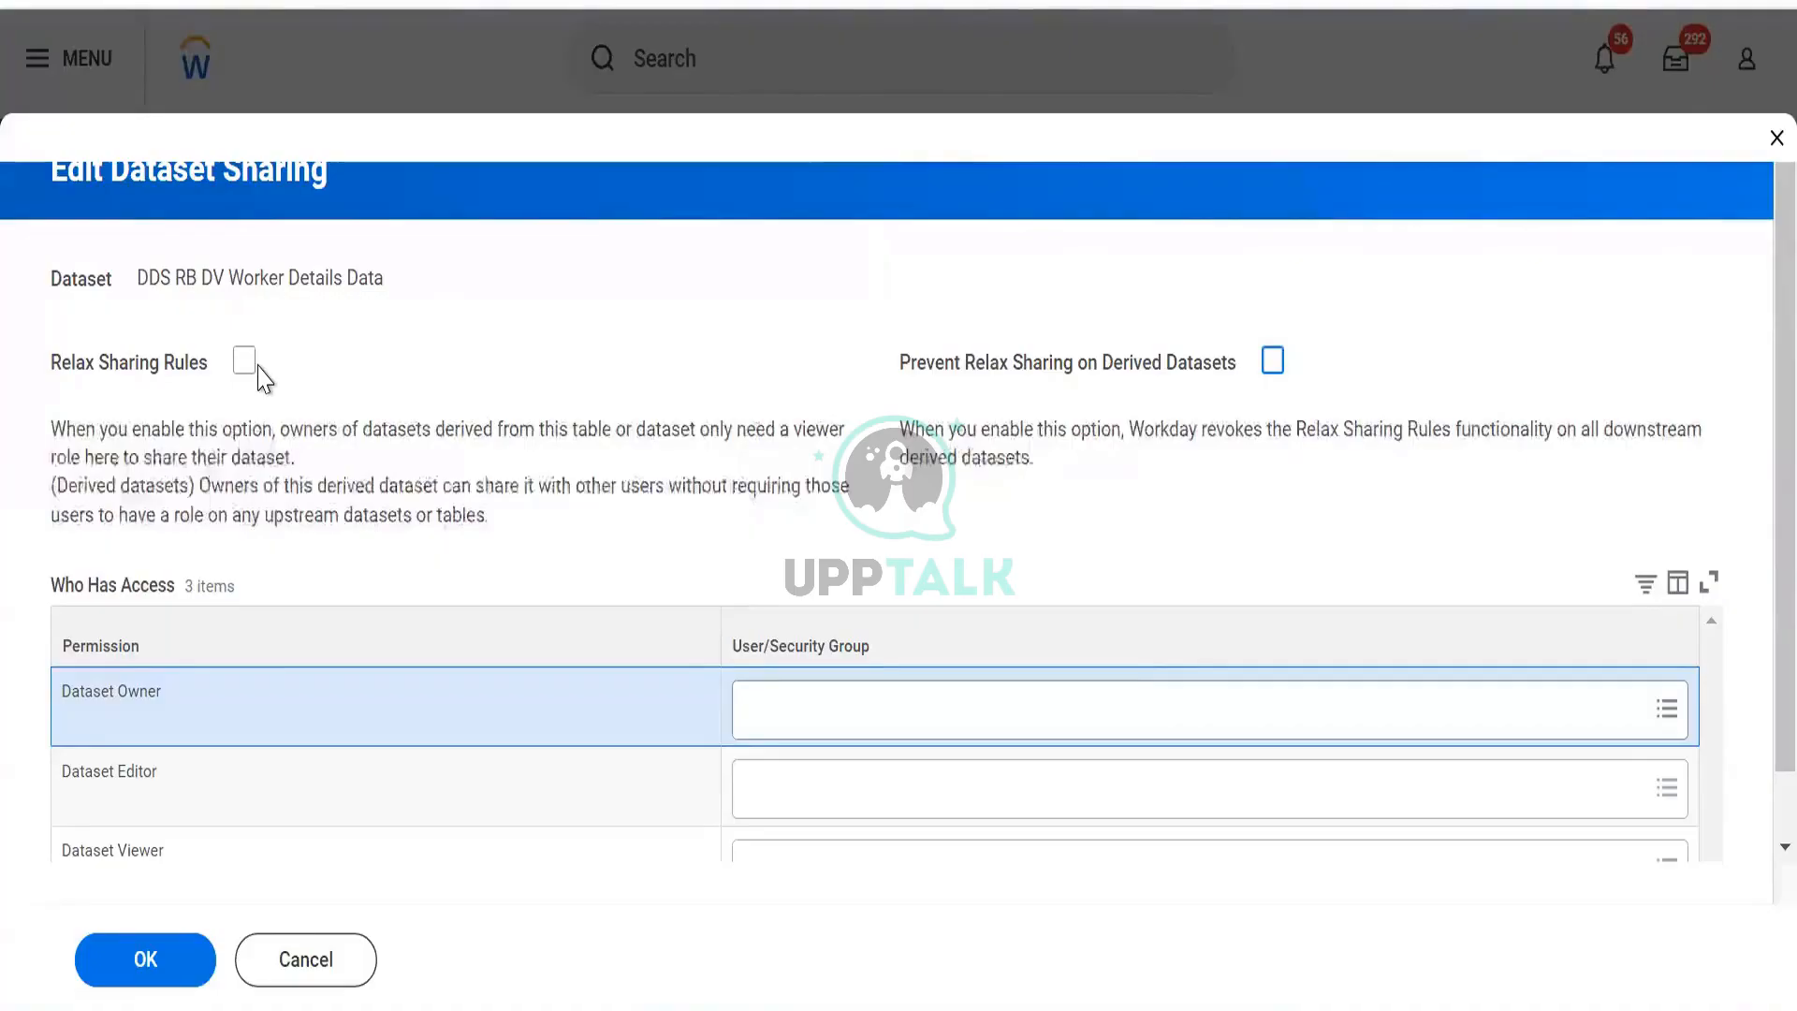
click(246, 362)
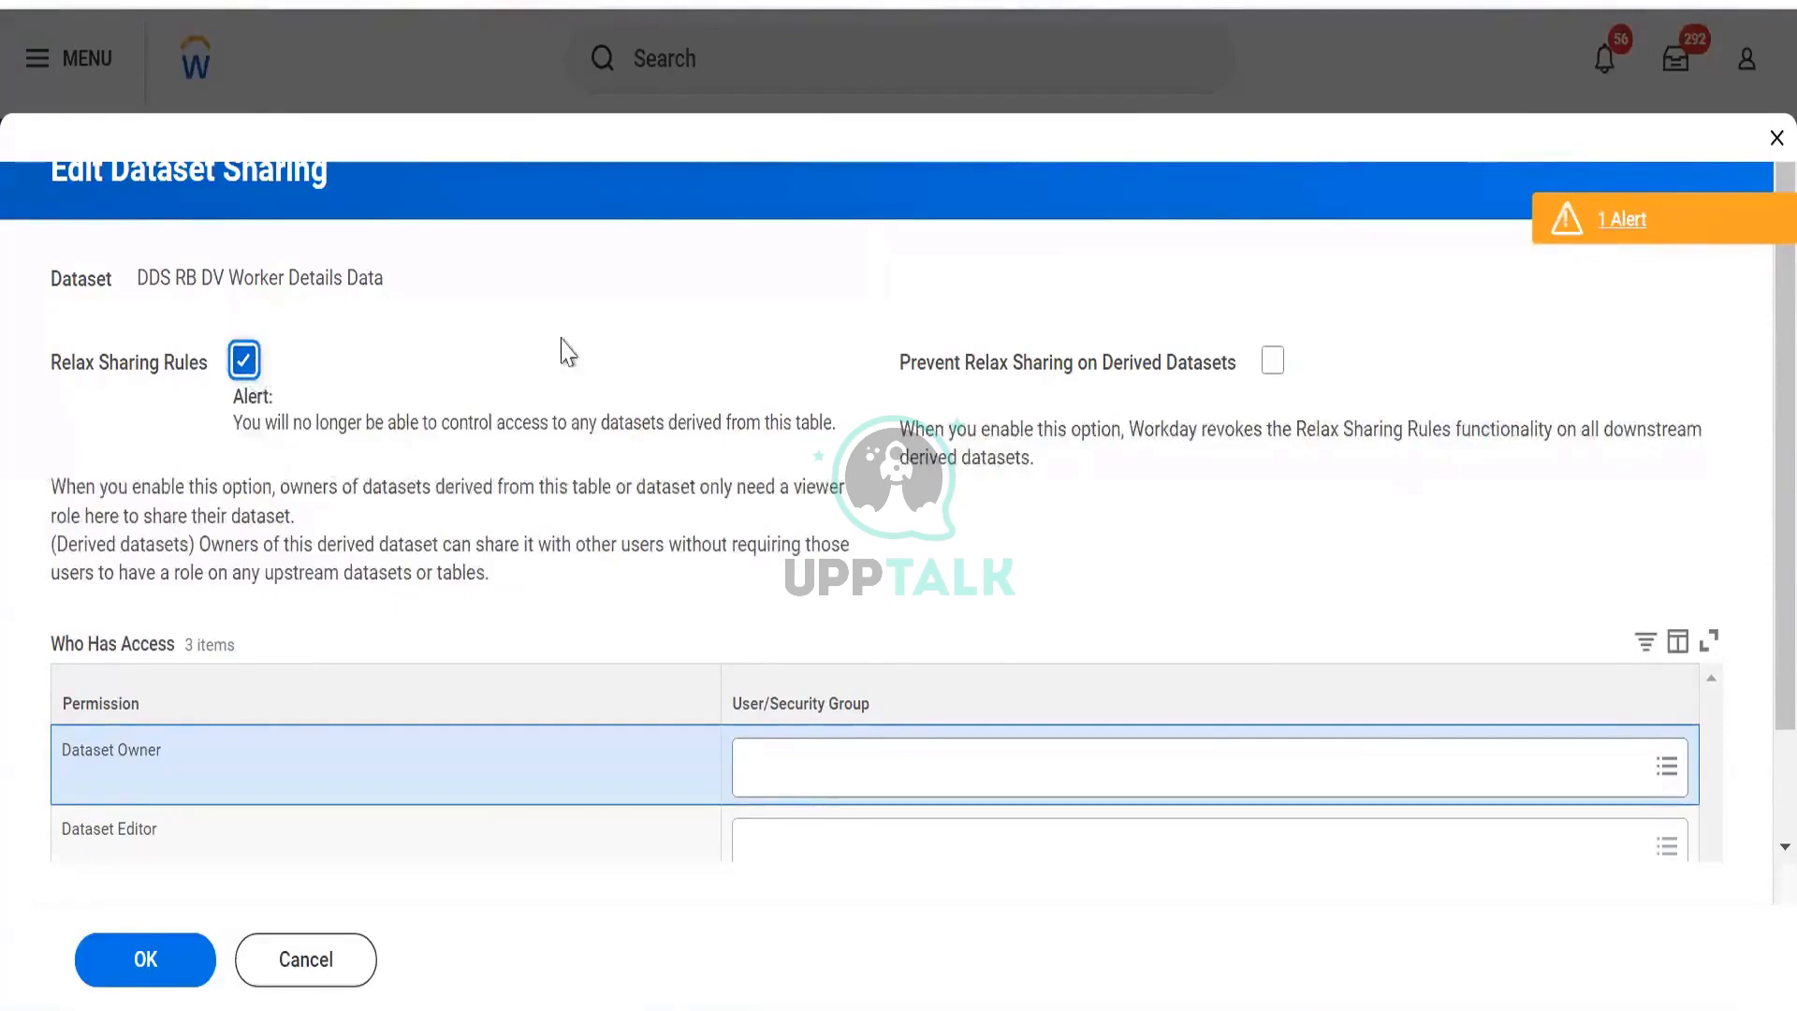
click(244, 363)
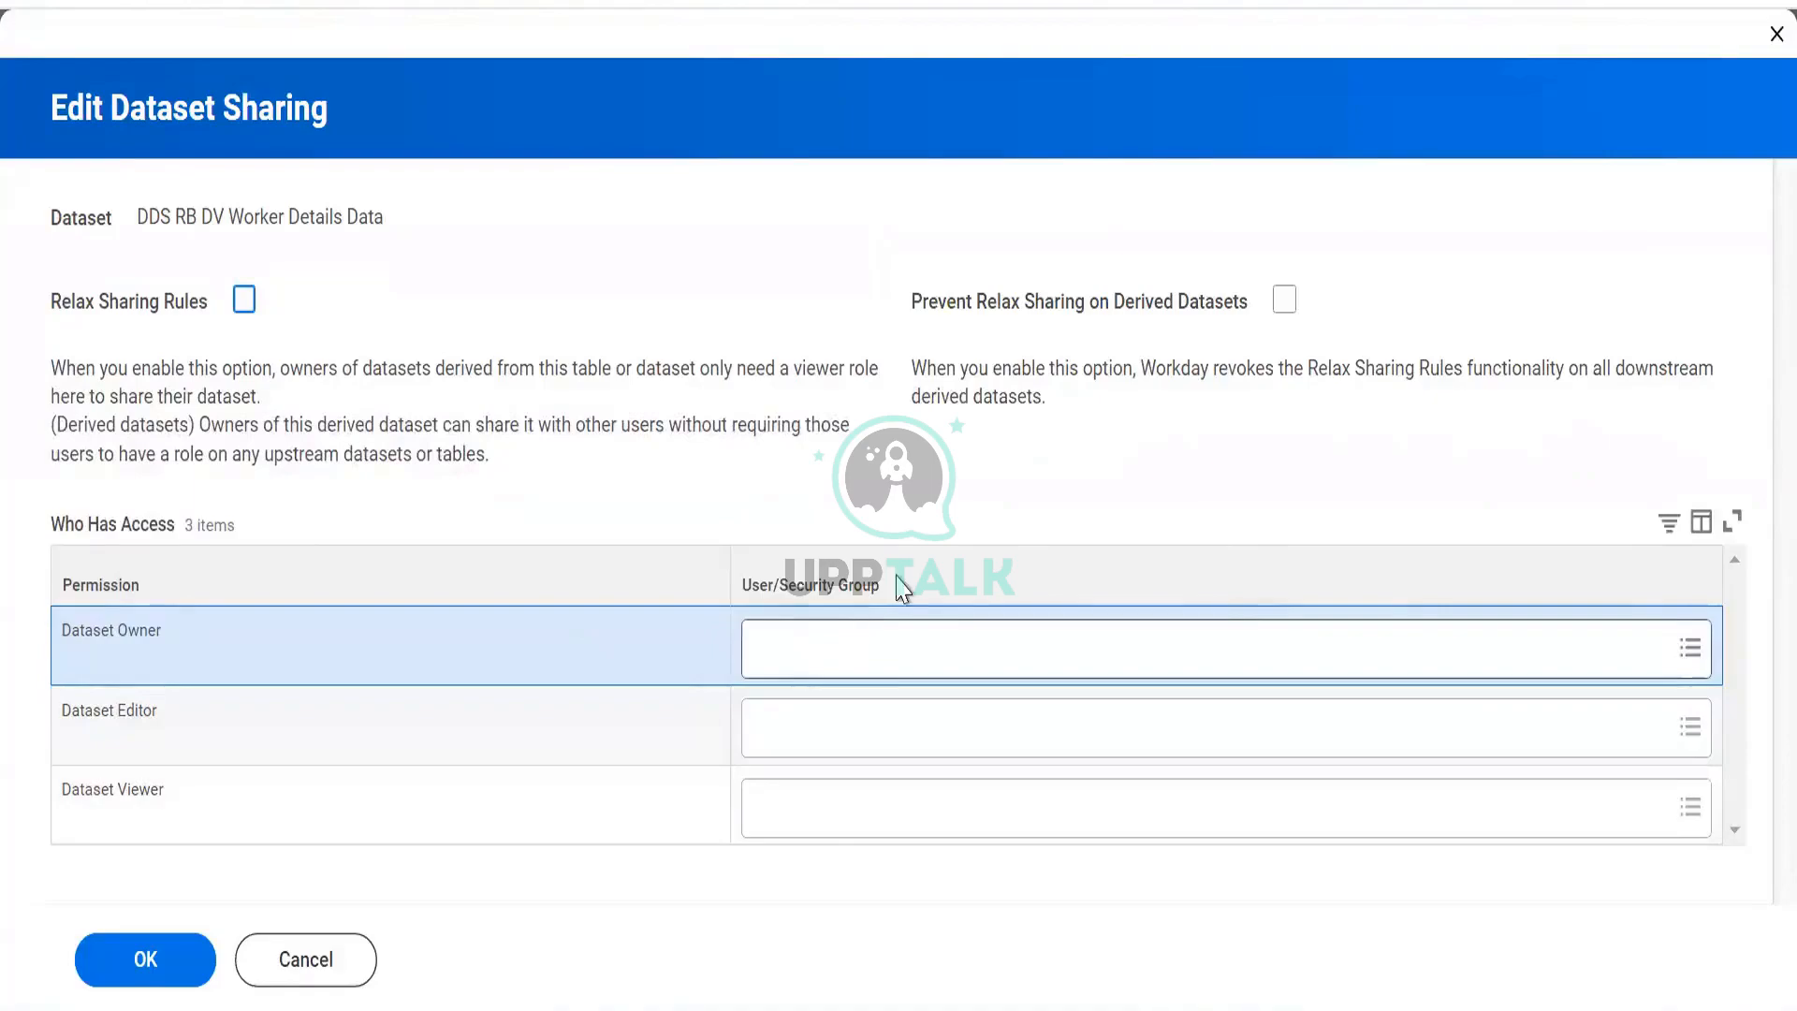
Replace Report Administrator with Data Administrator as Dataset Owner via a 'data admin' search.
text(prism)
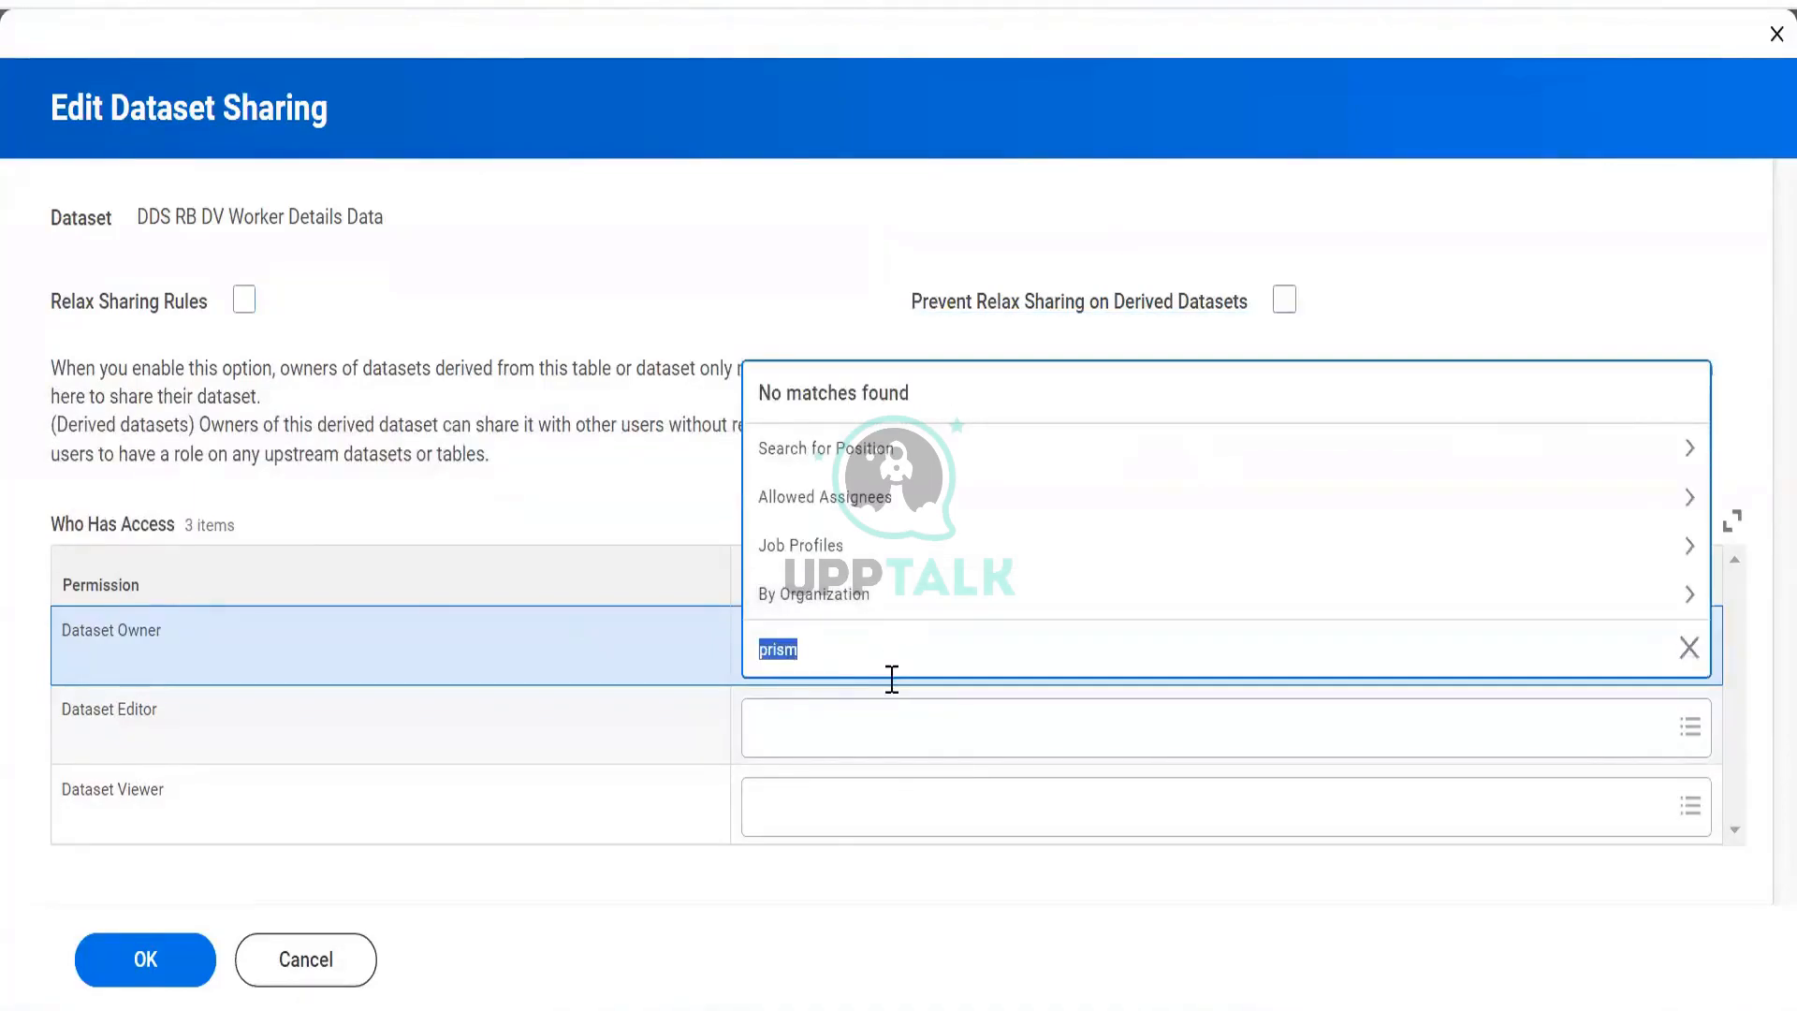
text(repo)
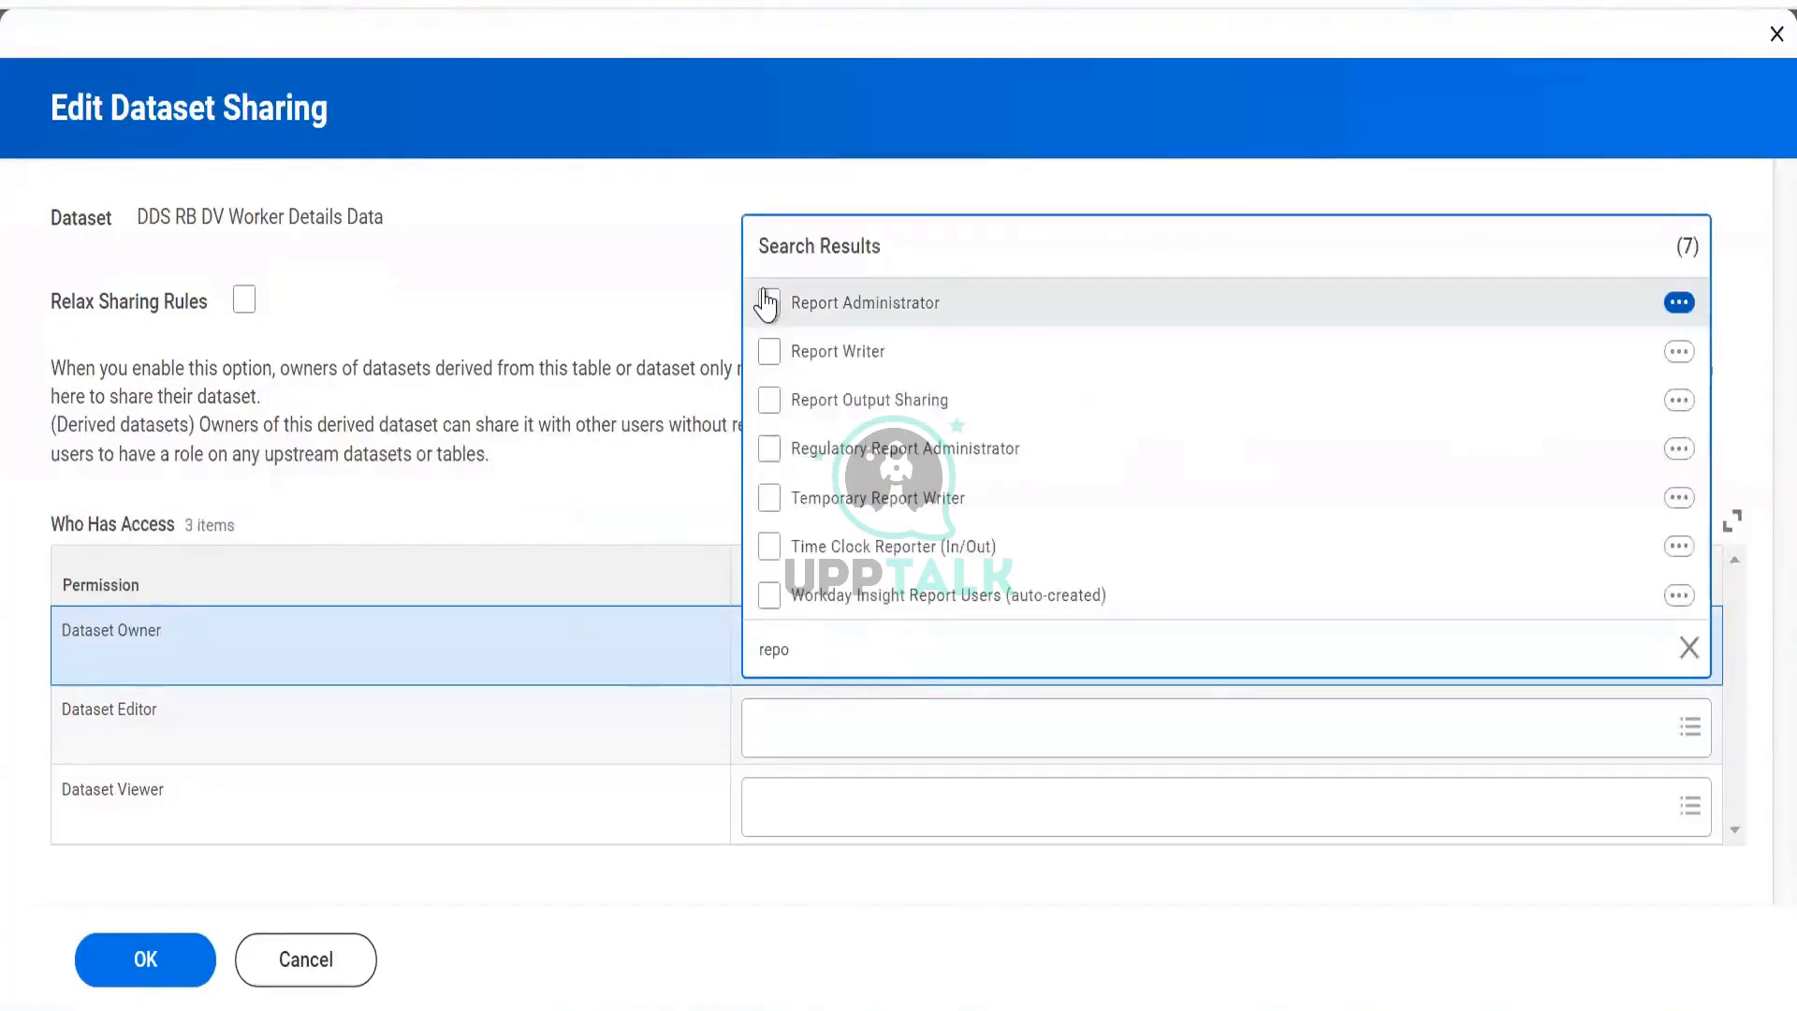
click(768, 305)
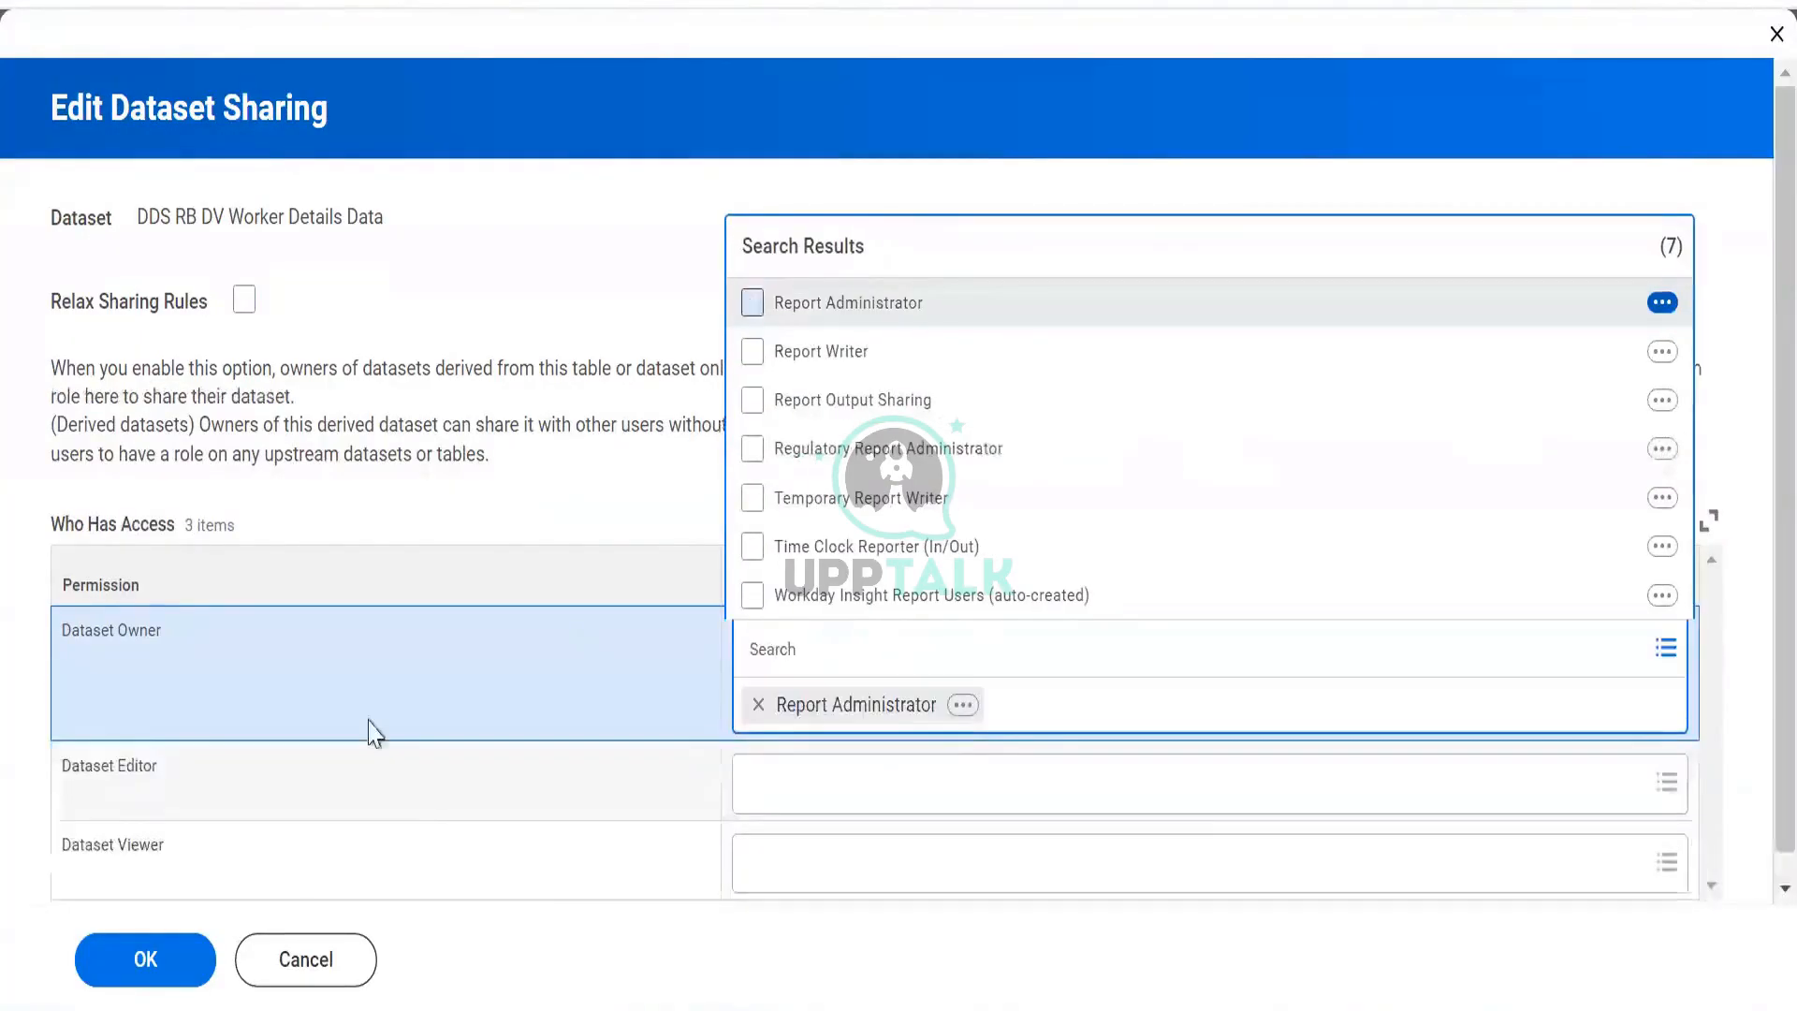
click(806, 770)
click(765, 649)
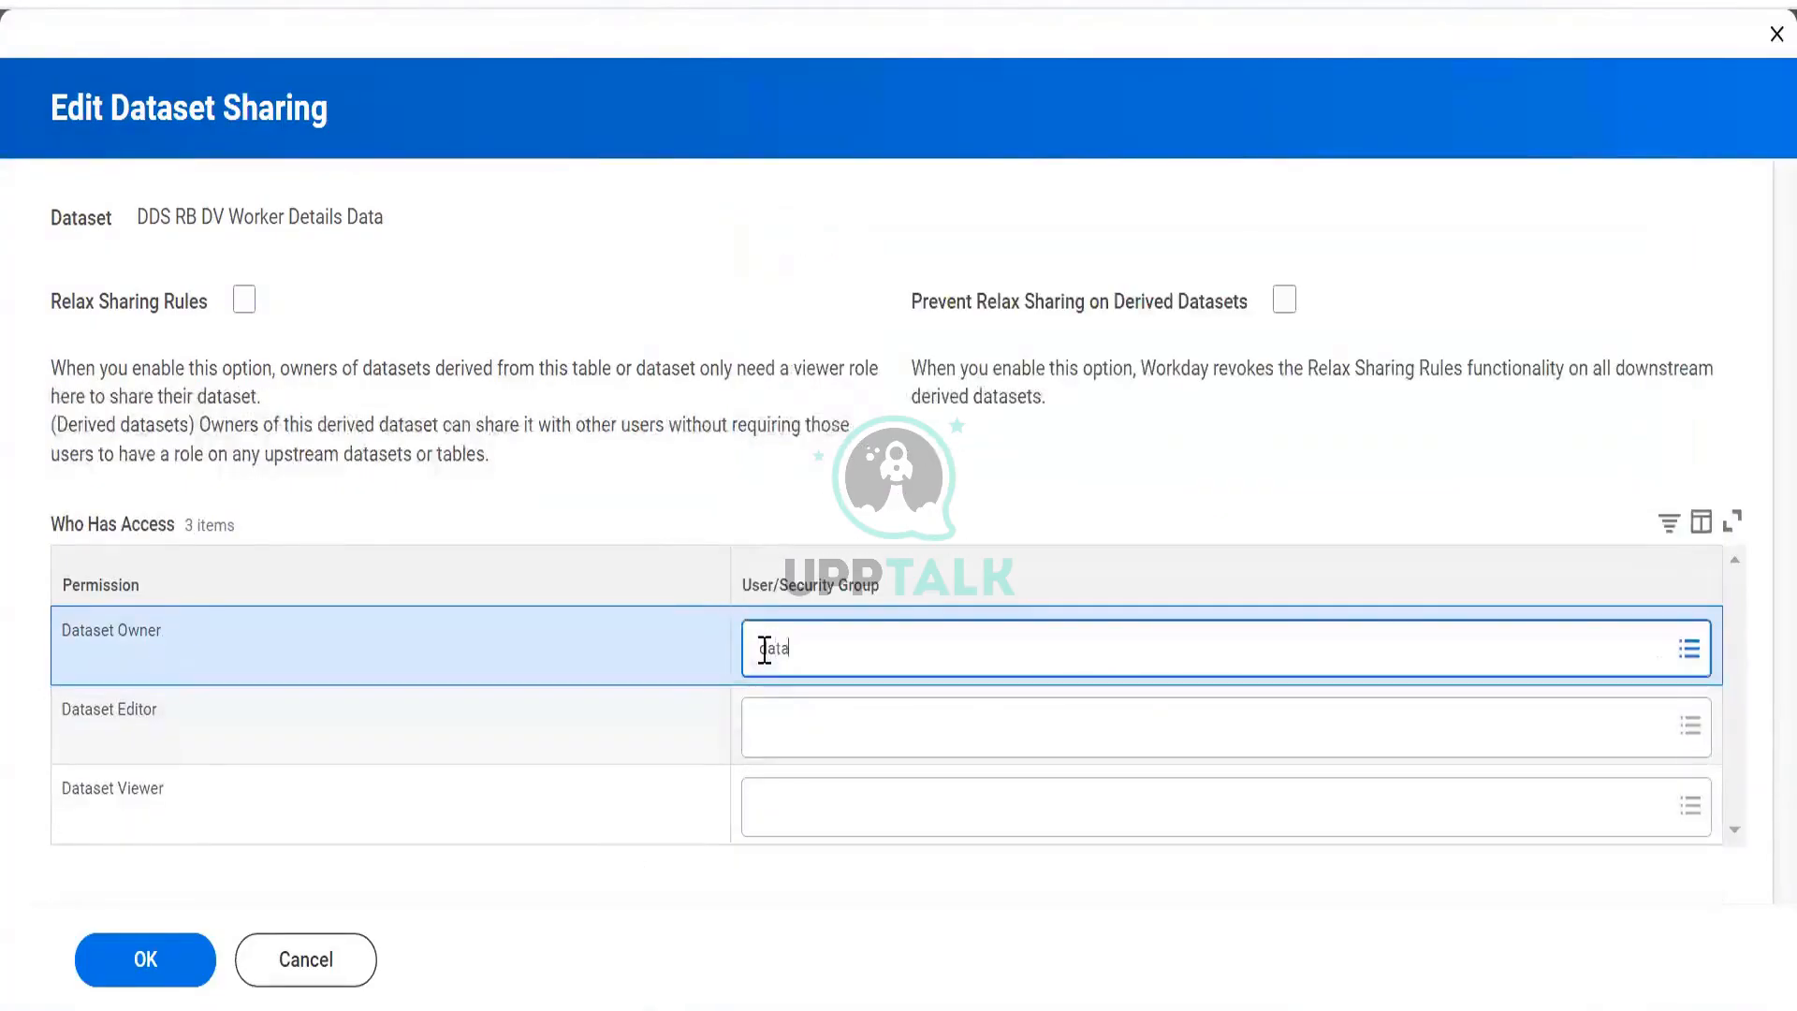
text(data admin)
key(Return)
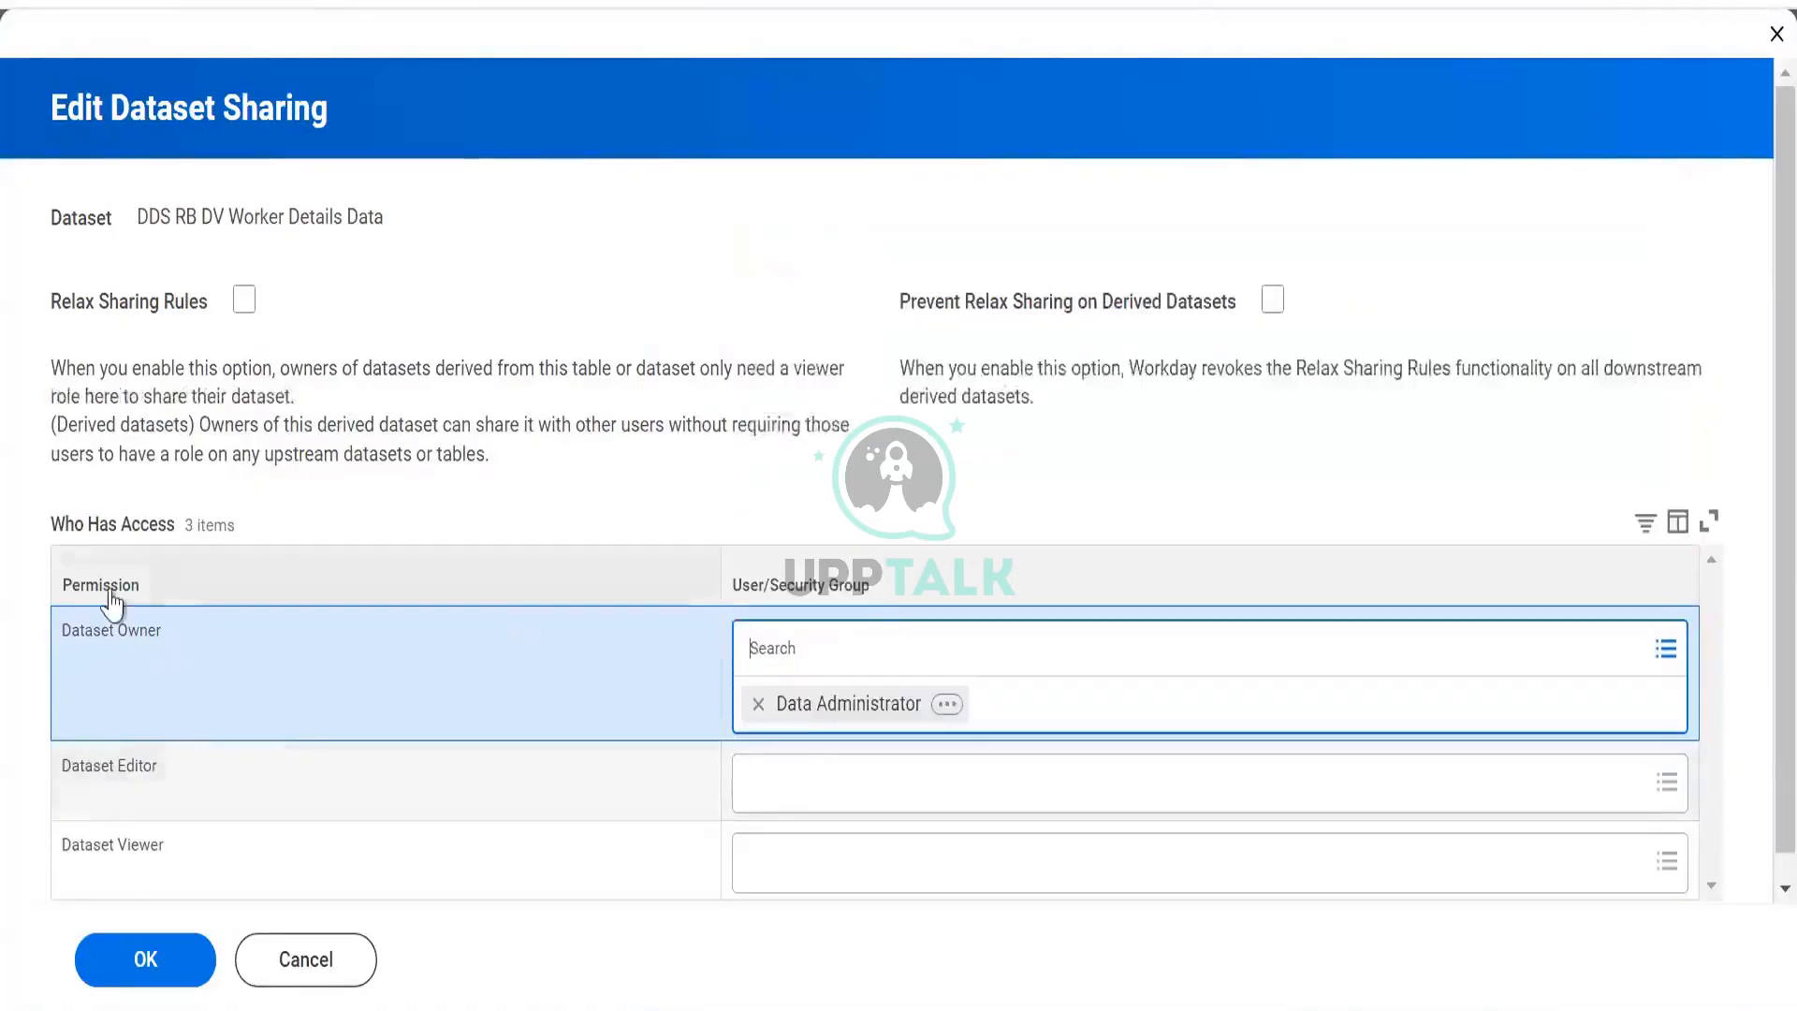
Search 'report admin' and set Report Administrator as Dataset Editor.
click(829, 812)
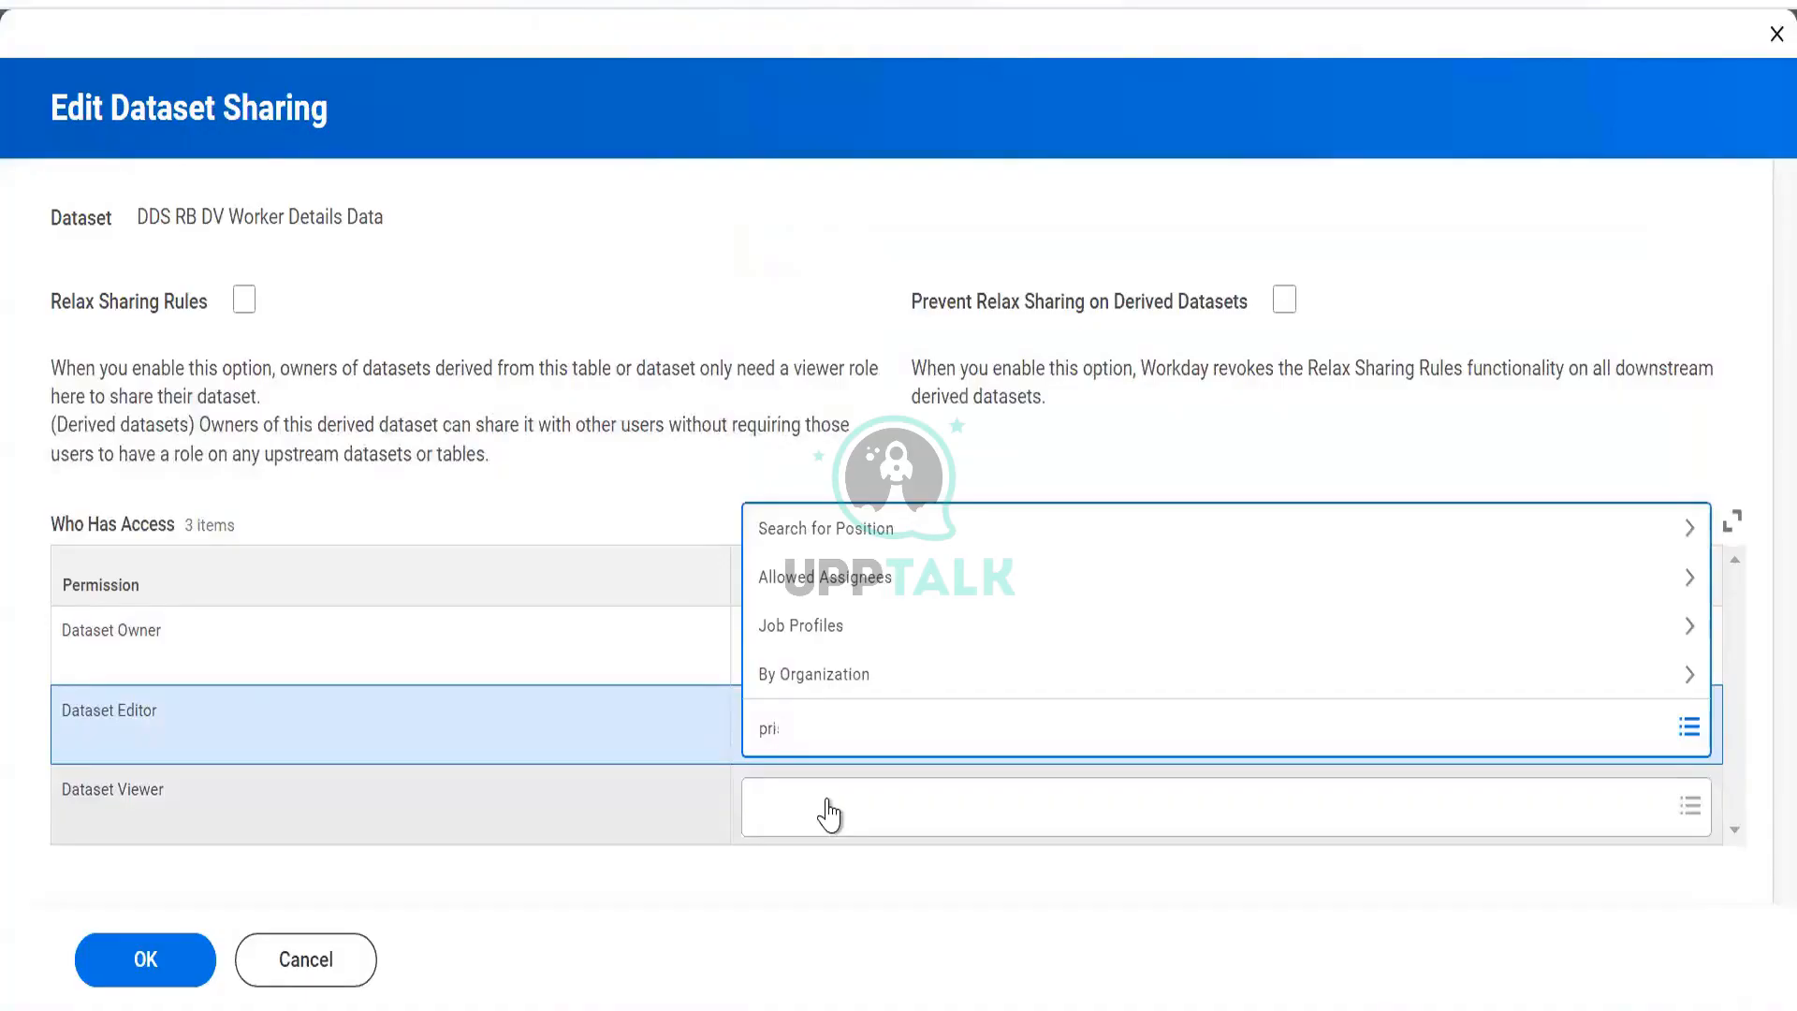
key(BackSpace)
key(BackSpace)
key(BackSpace)
text(report admin)
key(Return)
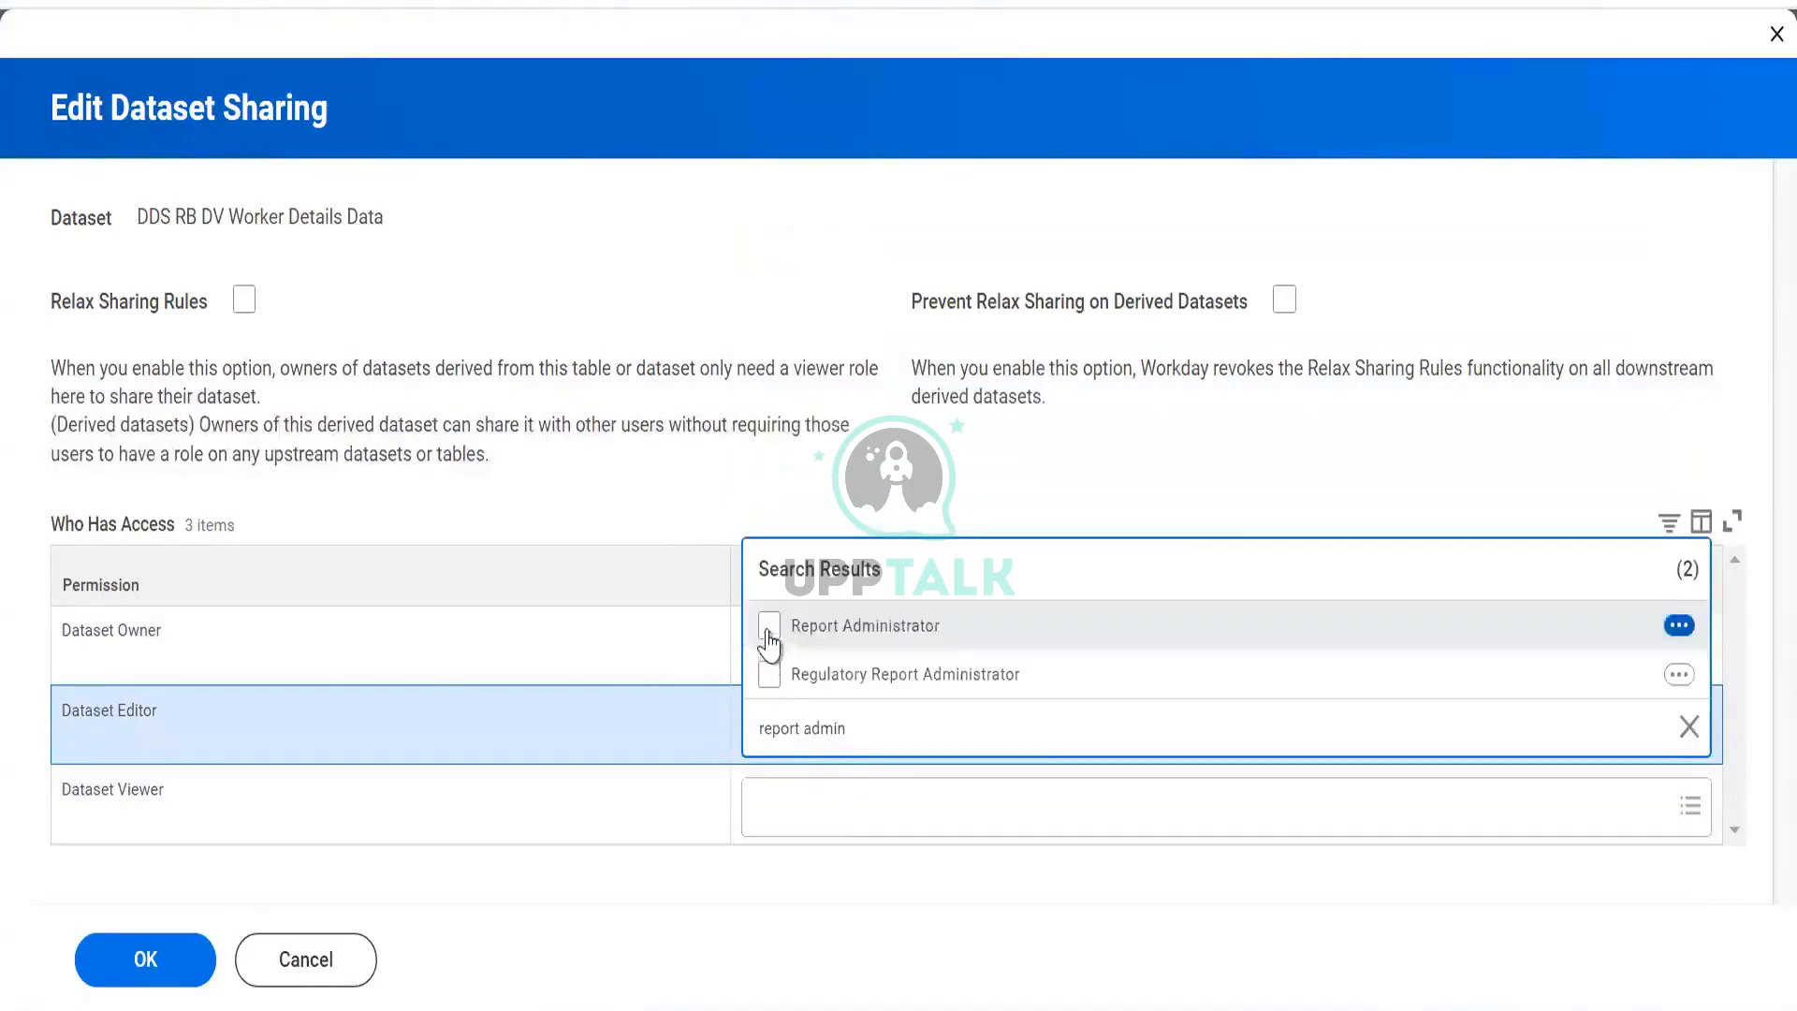
click(769, 627)
click(660, 521)
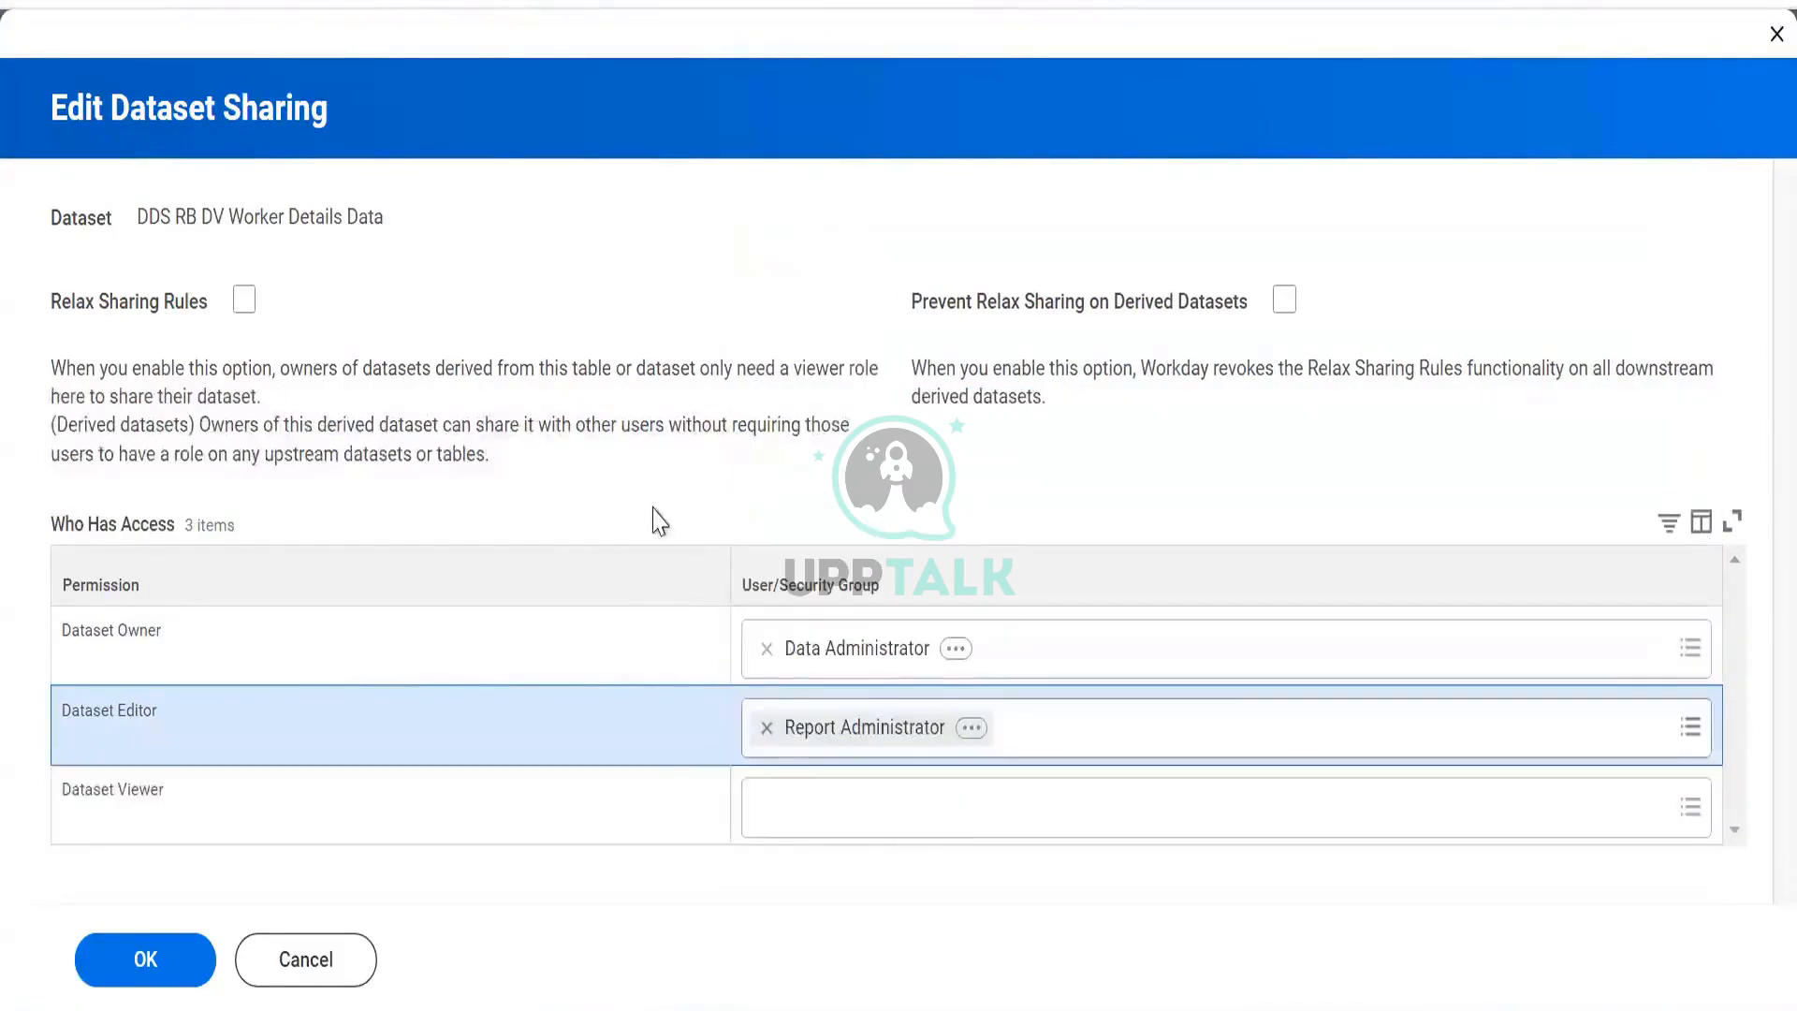
click(856, 804)
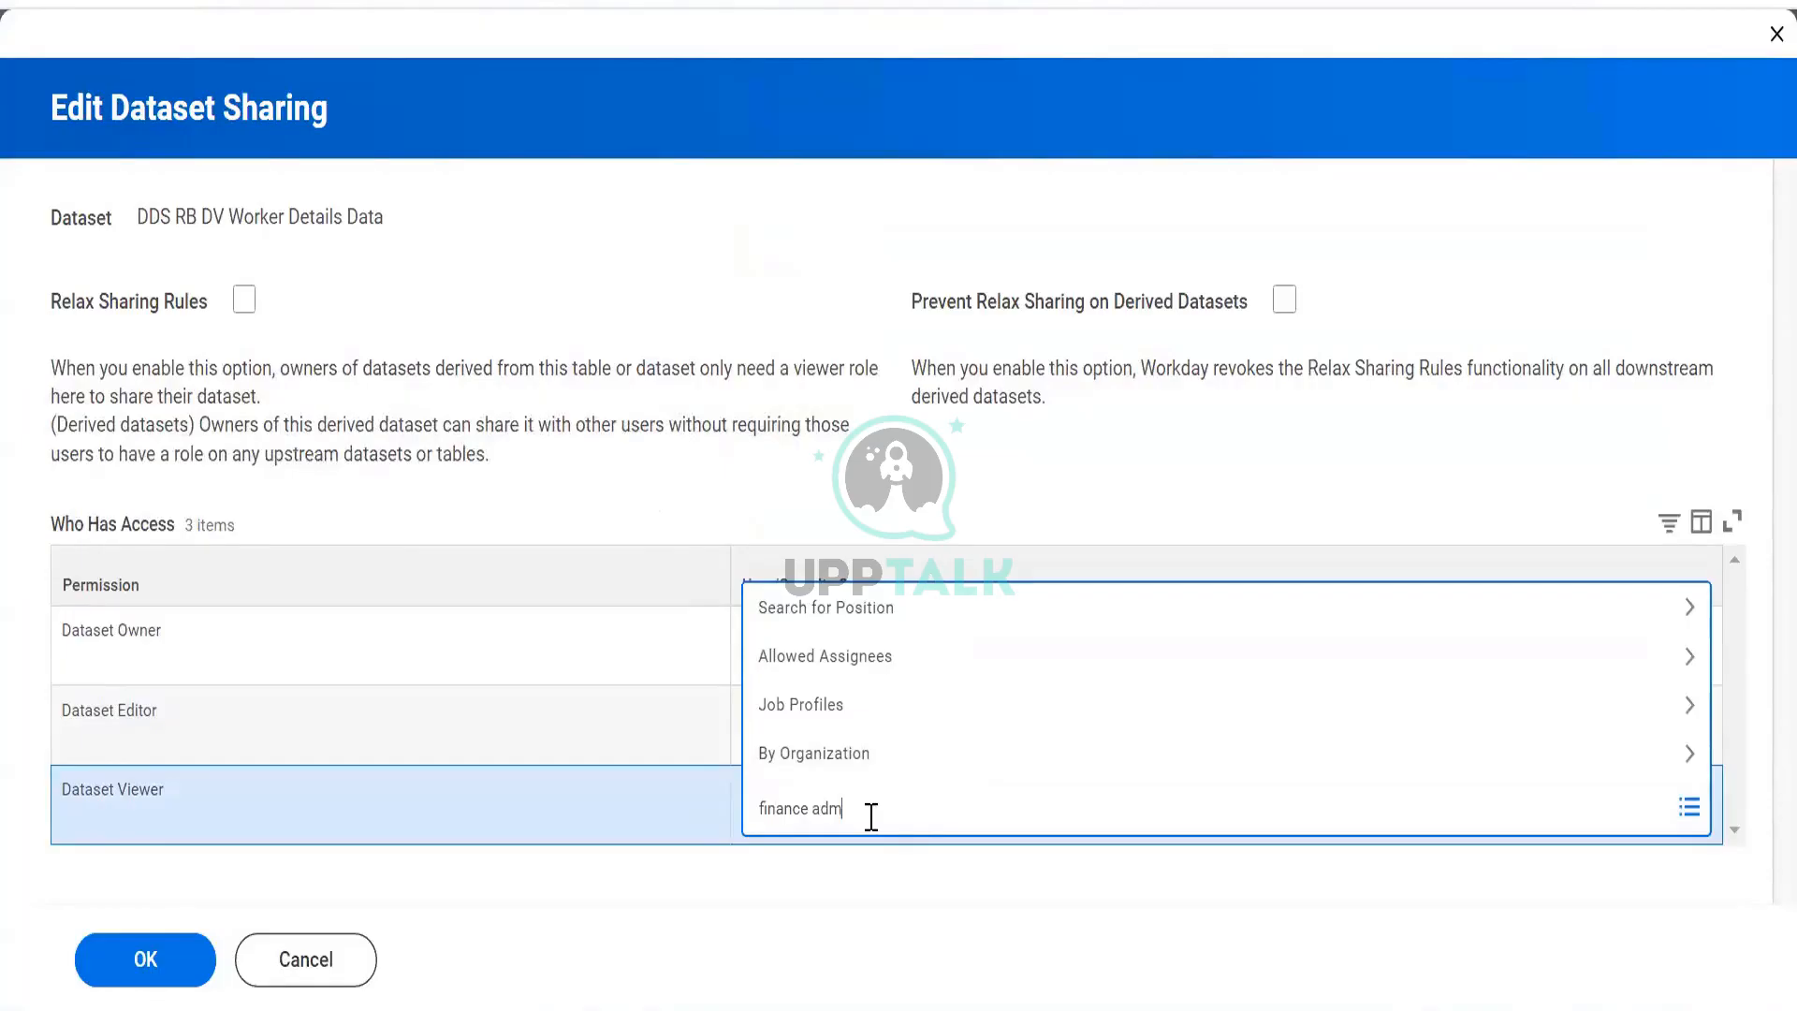
Set Finance Administrator as Dataset Viewer, then search 'data admin' in the editor field.
text(in)
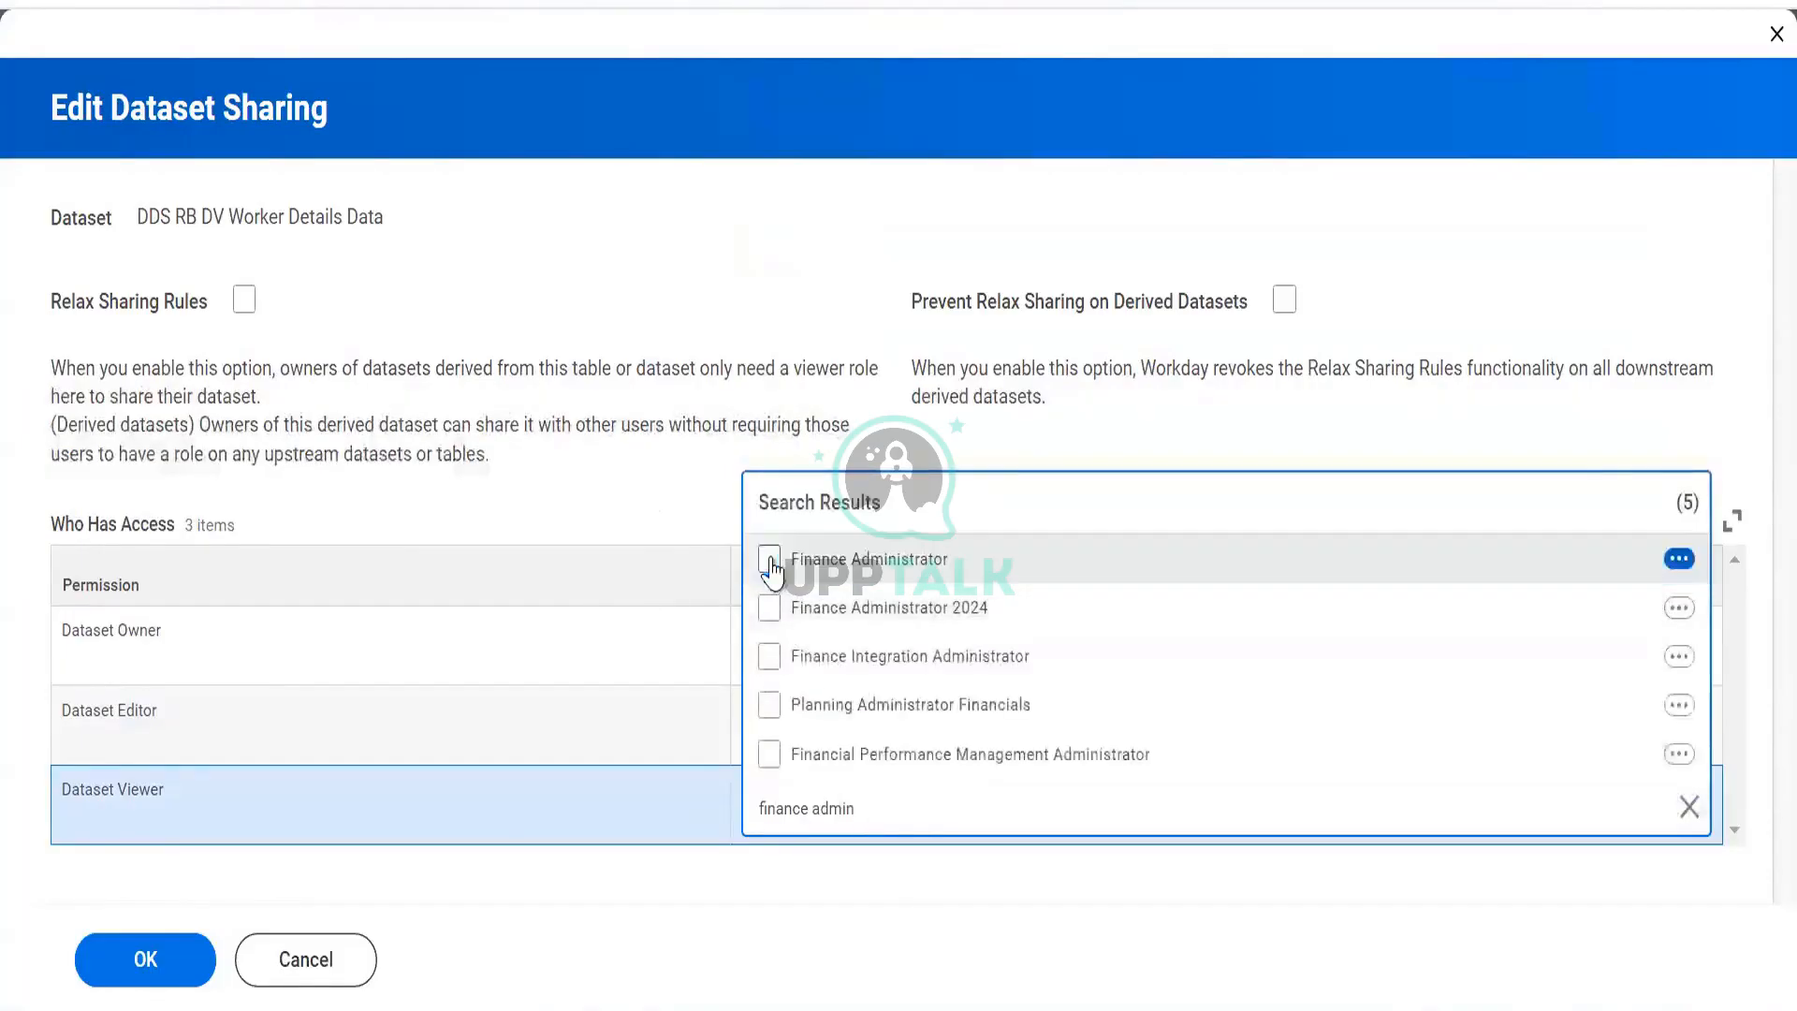
click(760, 560)
click(670, 470)
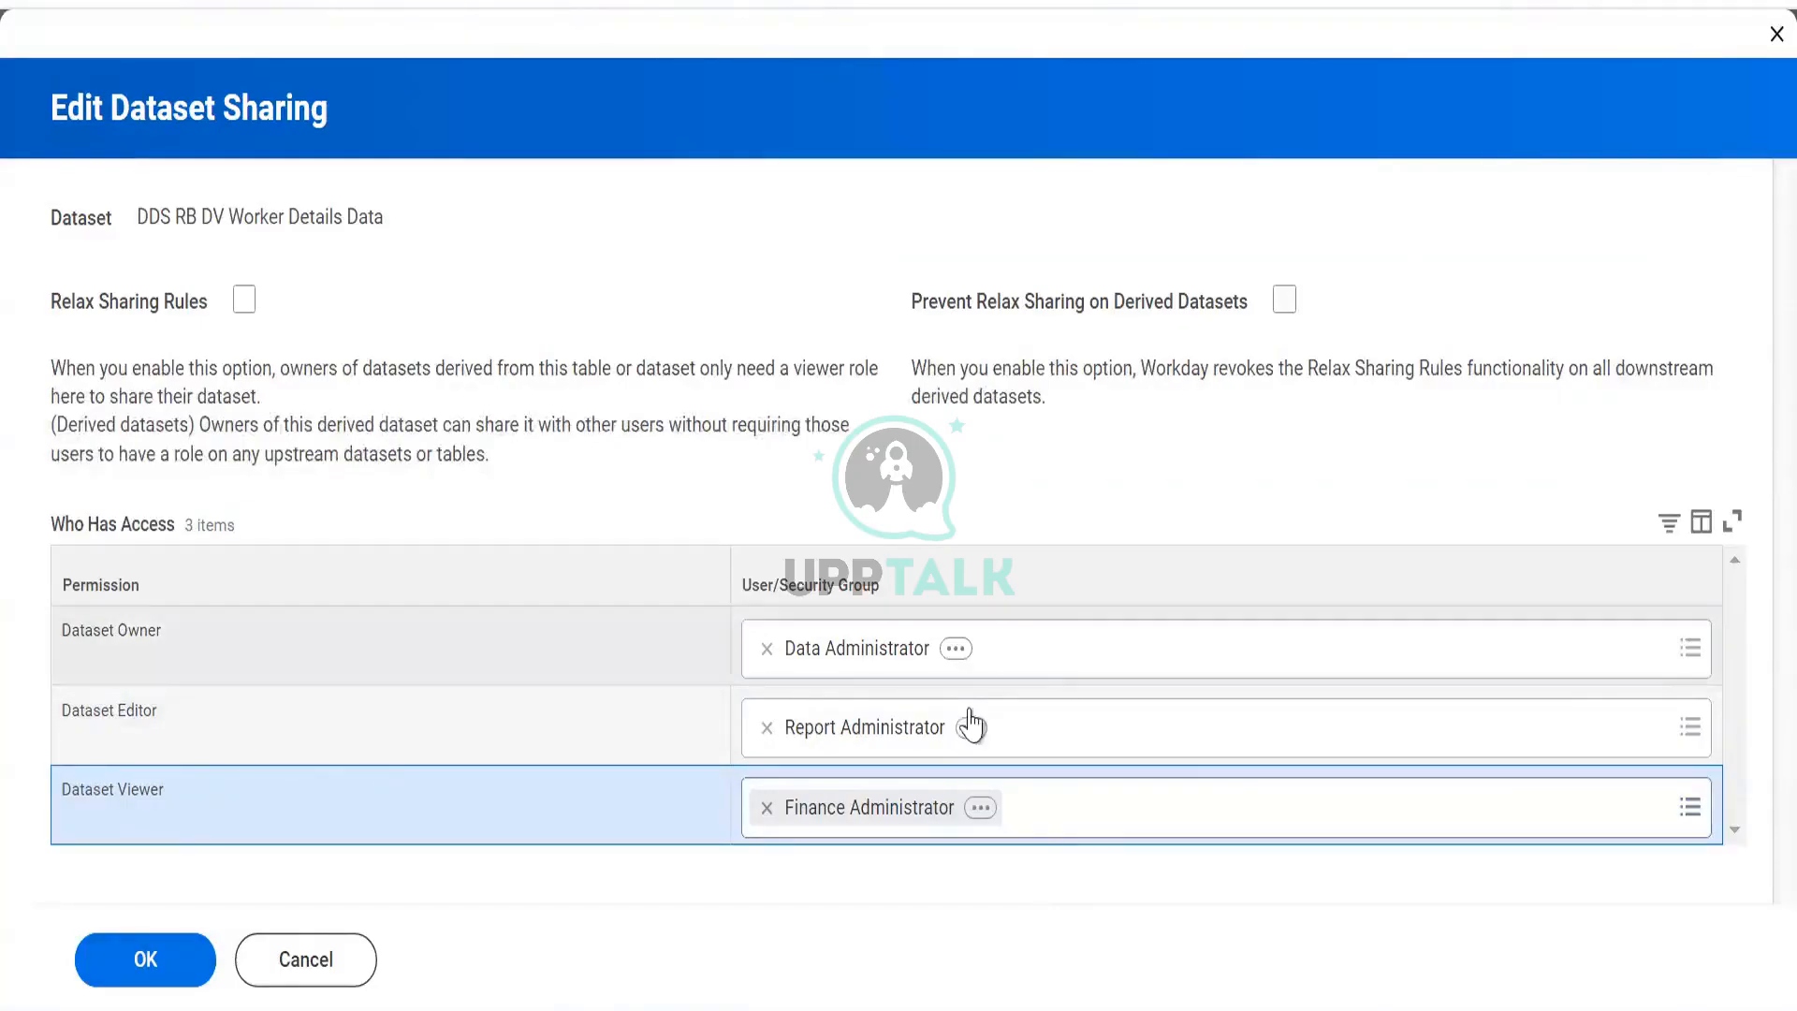
click(1117, 719)
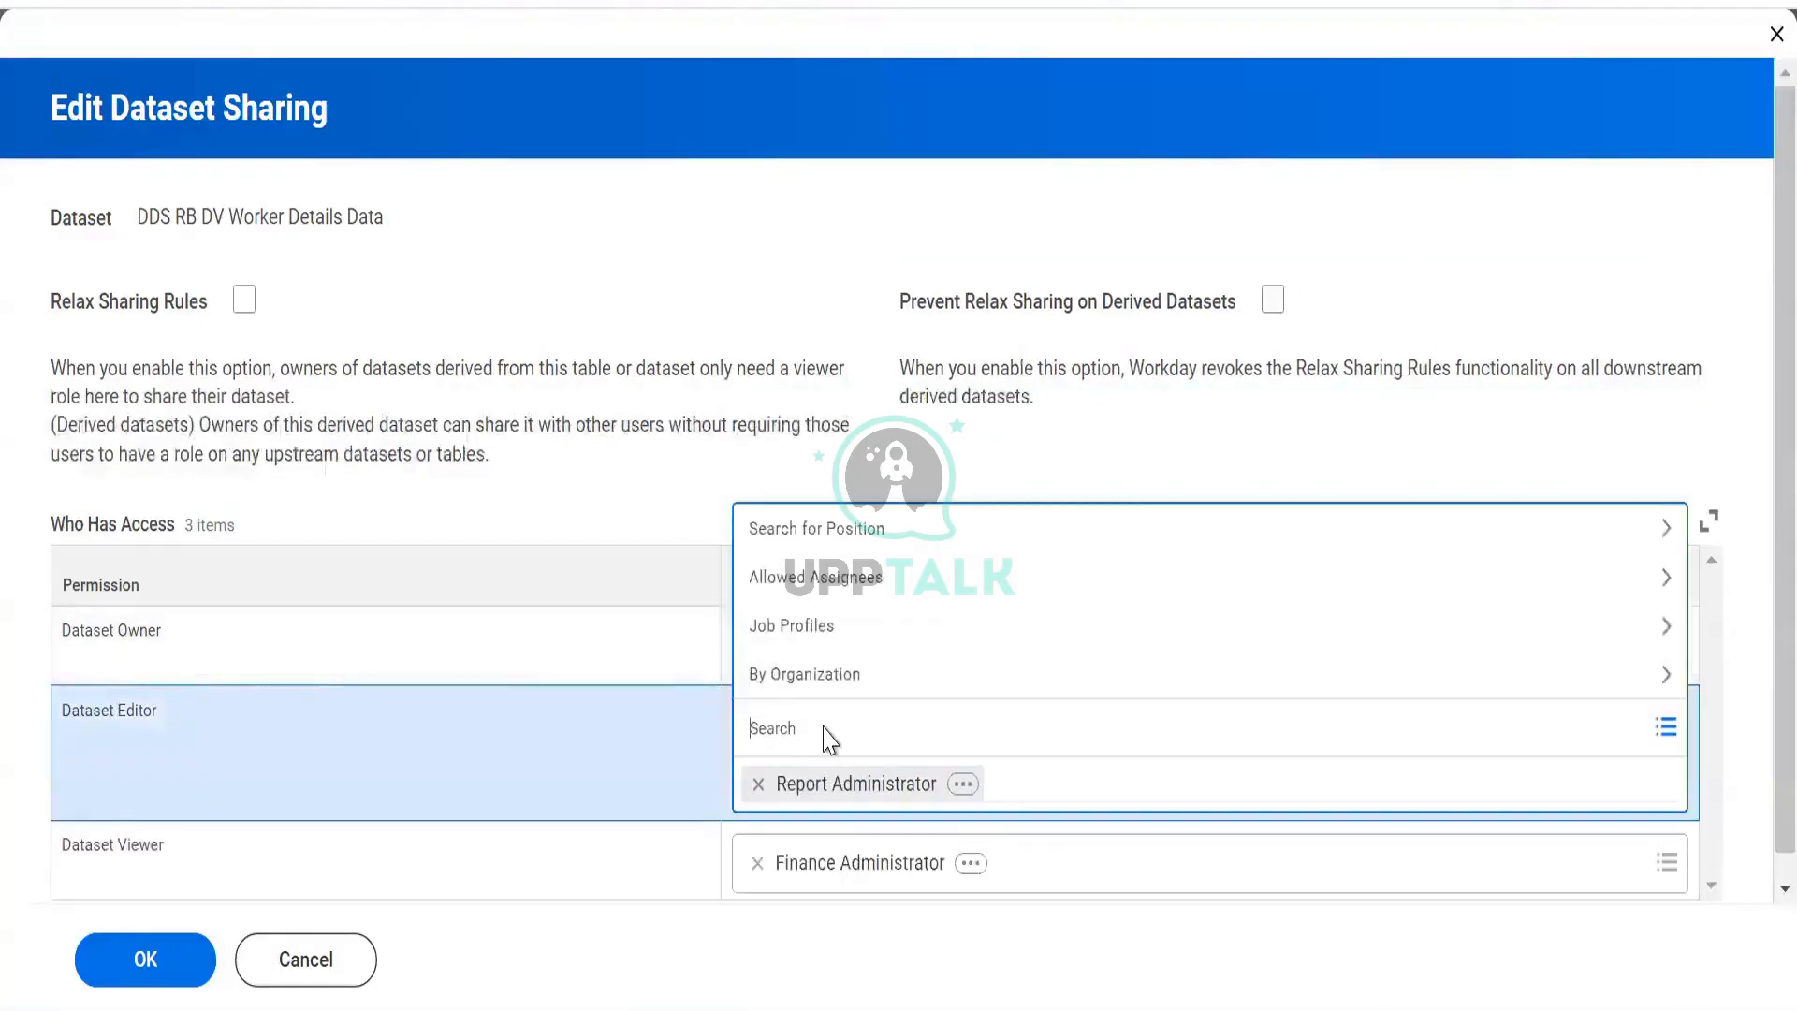
text(data )
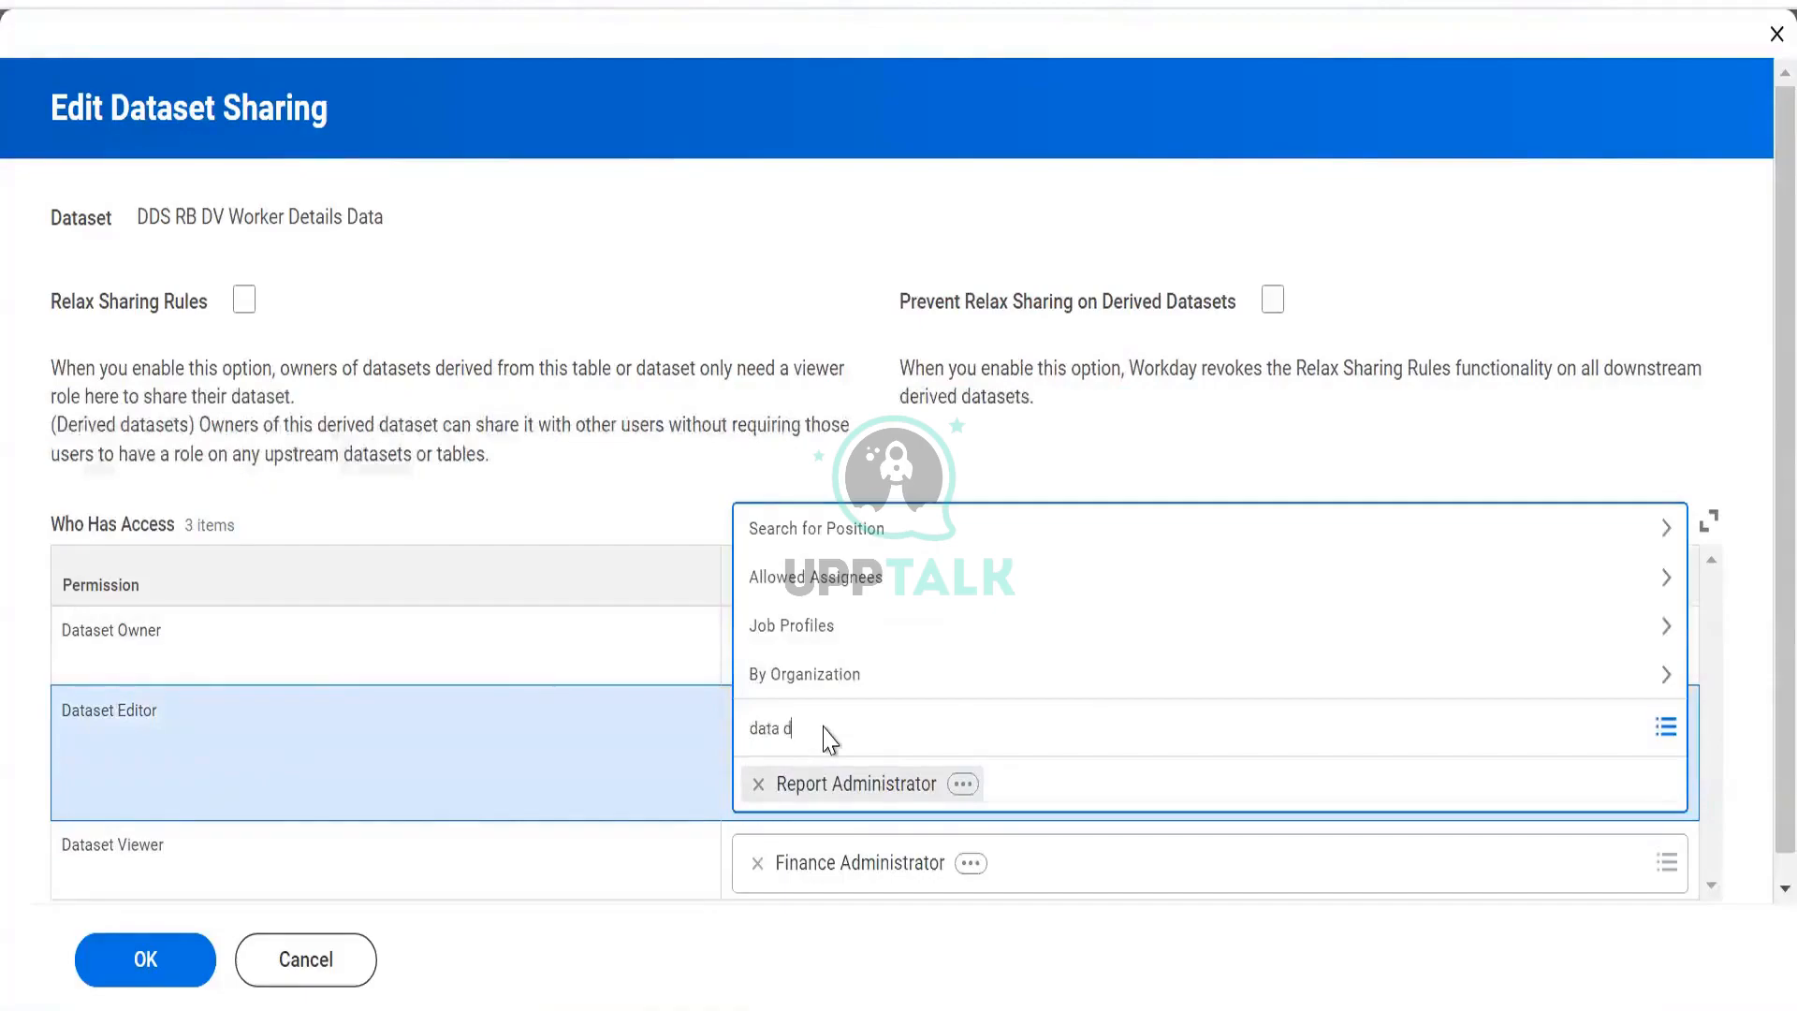
text(admin)
Add Data Administrator as Dataset Editor beside Report Administrator and submit the sharing settings.
key(Return)
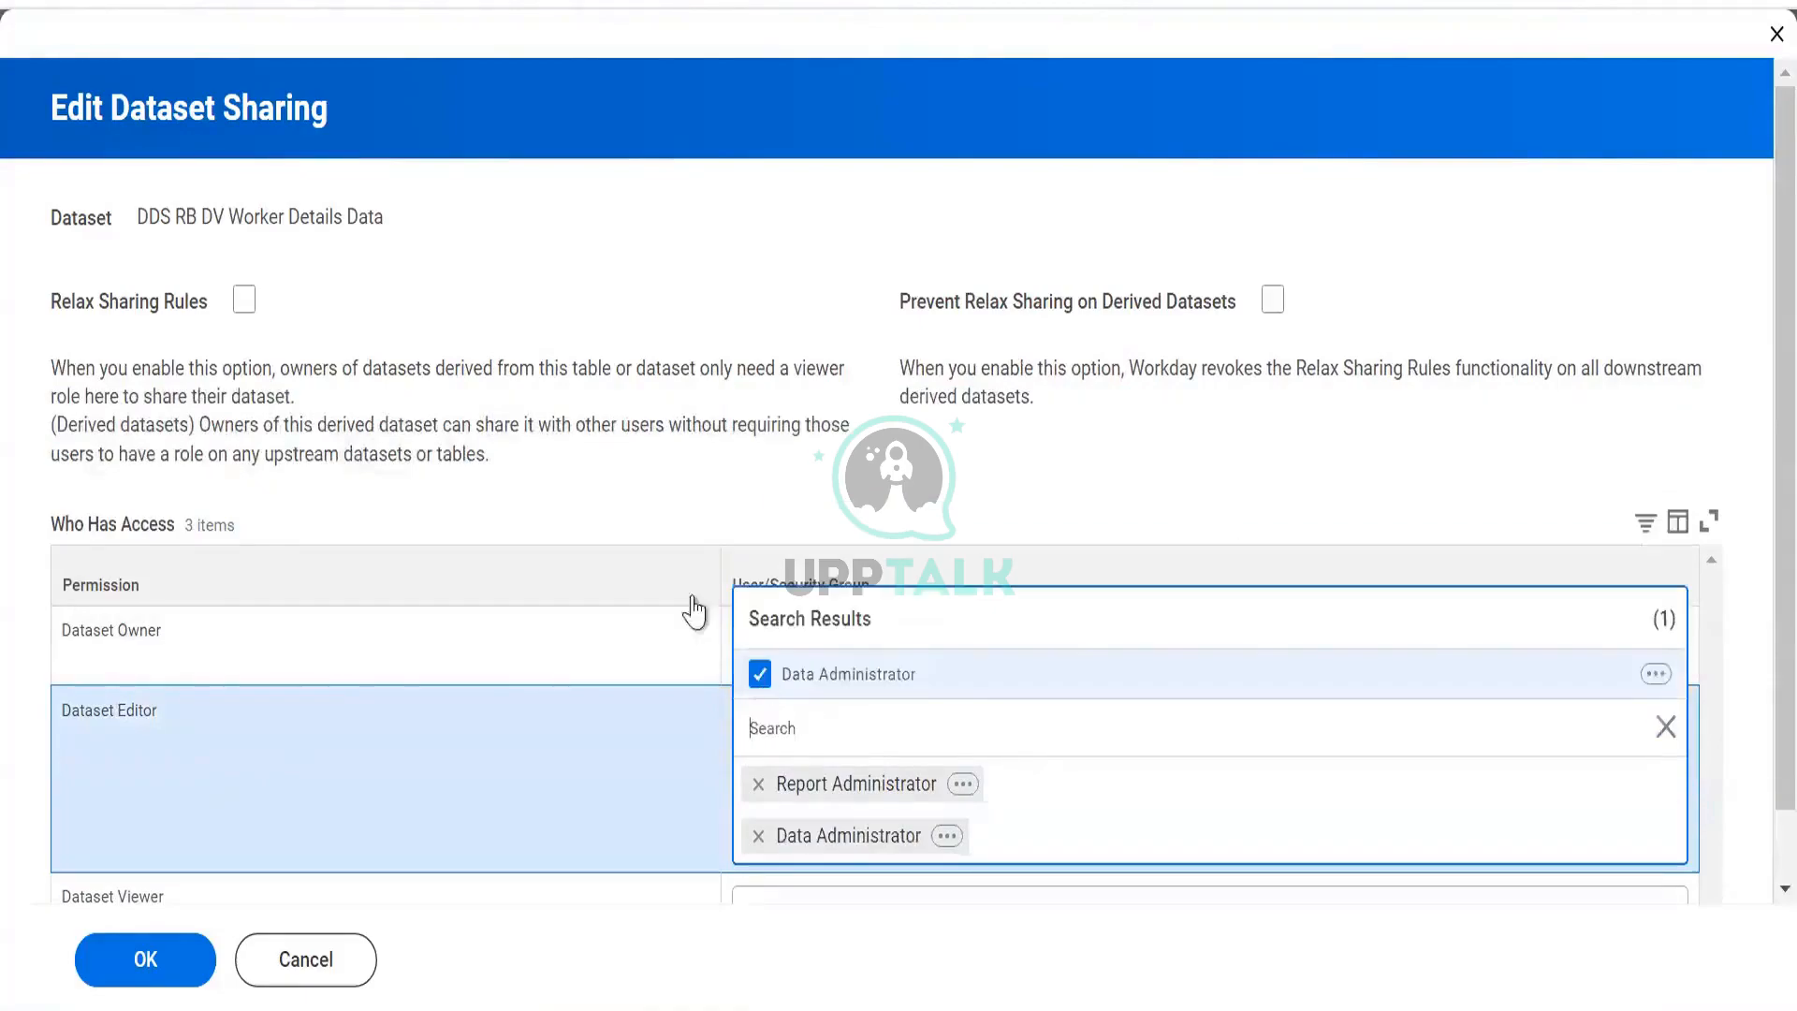
click(722, 734)
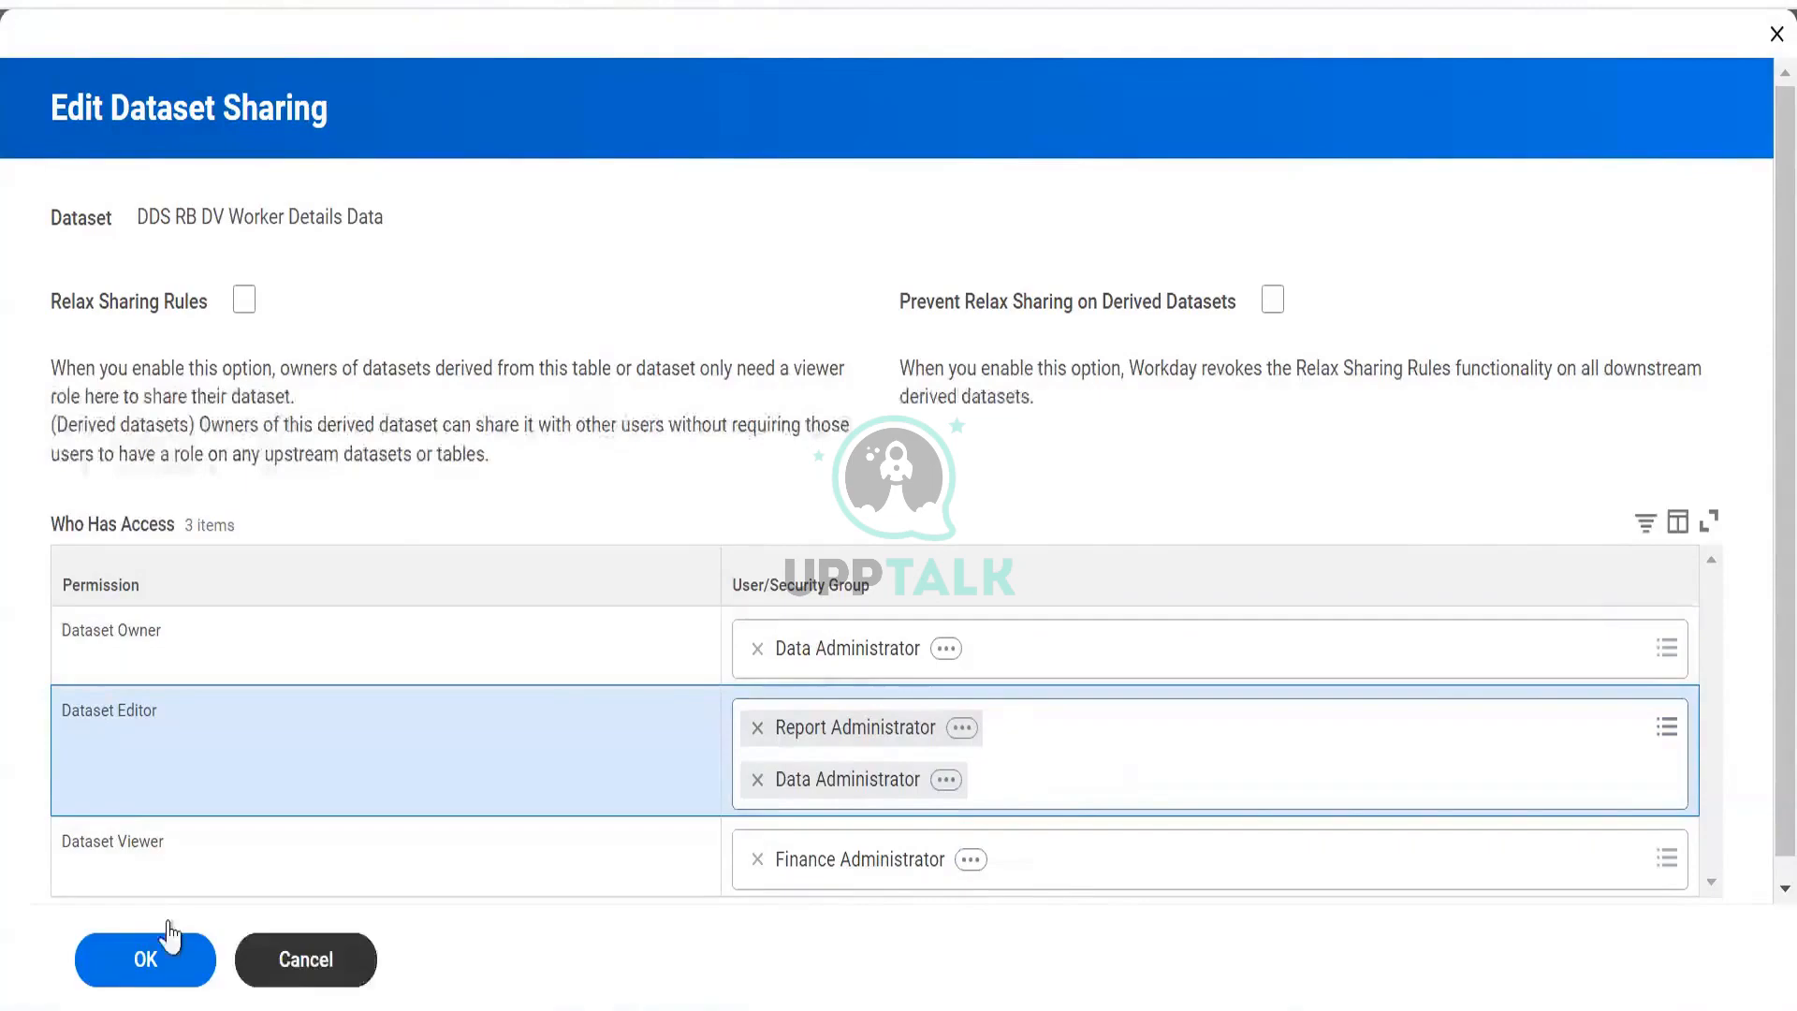
click(150, 957)
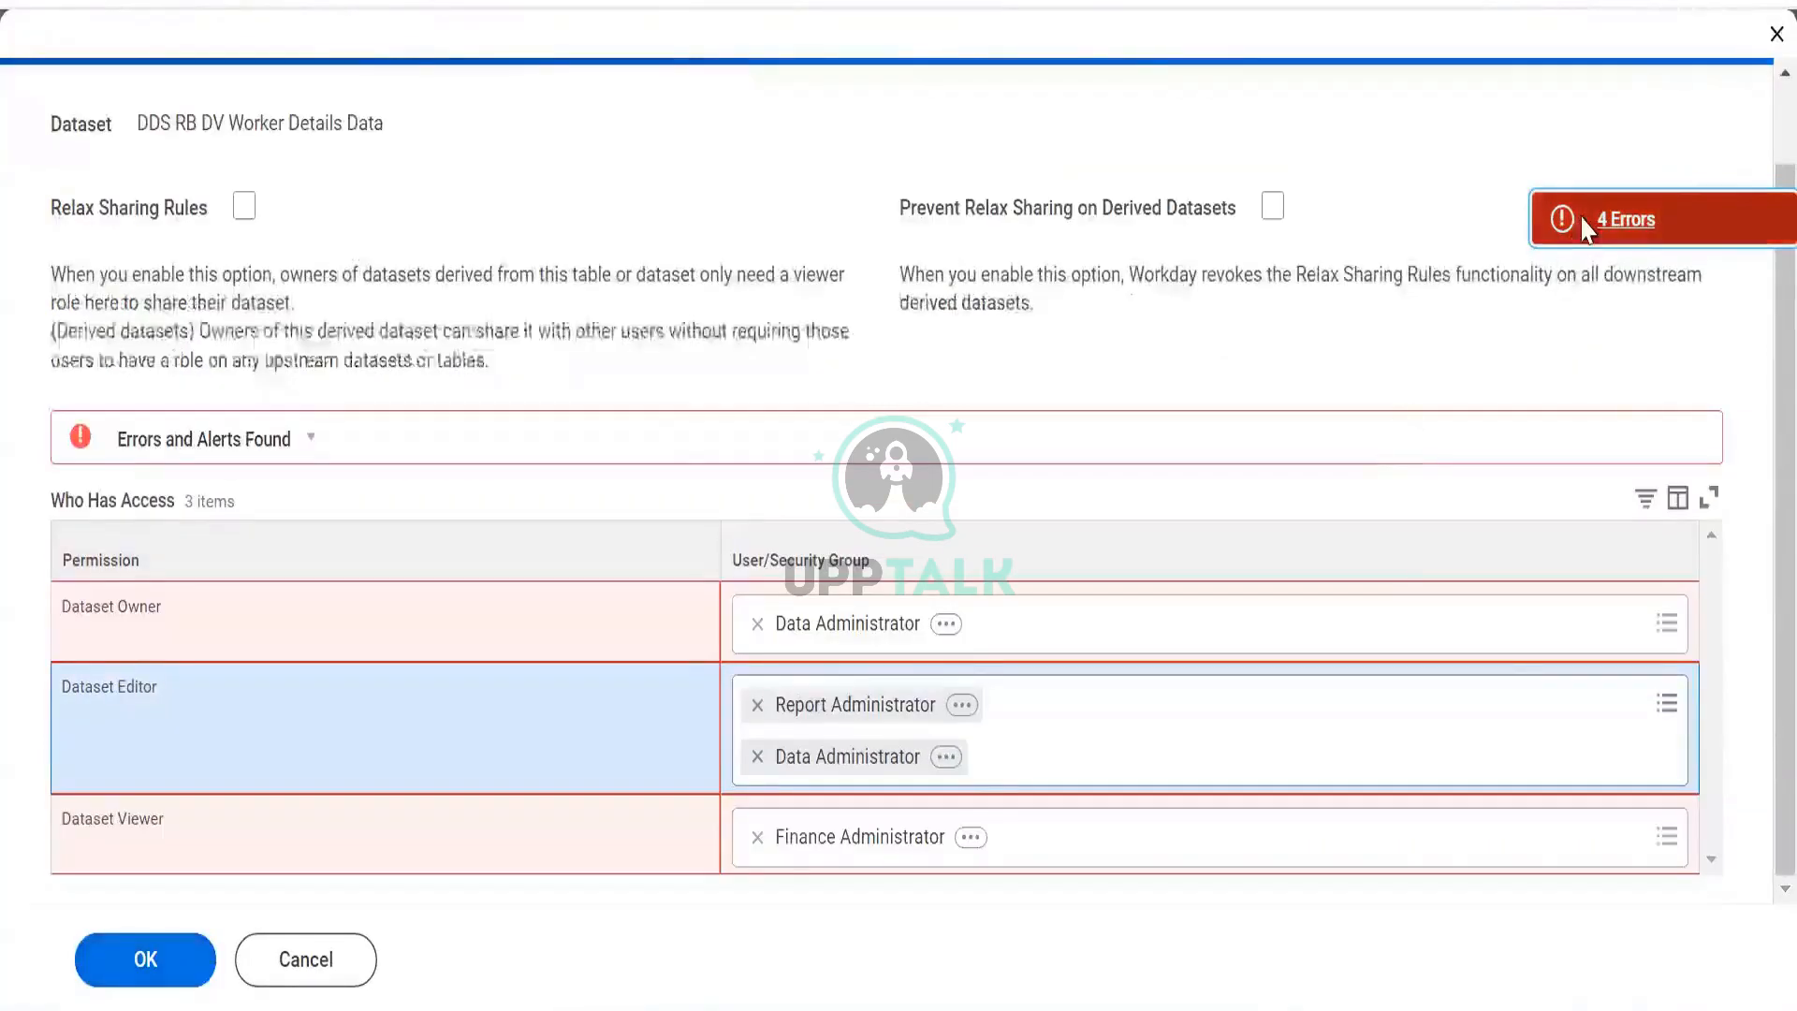
Review the four validation errors flagging invalid security groups and the duplicate-user error.
click(682, 437)
drag(499, 412, 1189, 468)
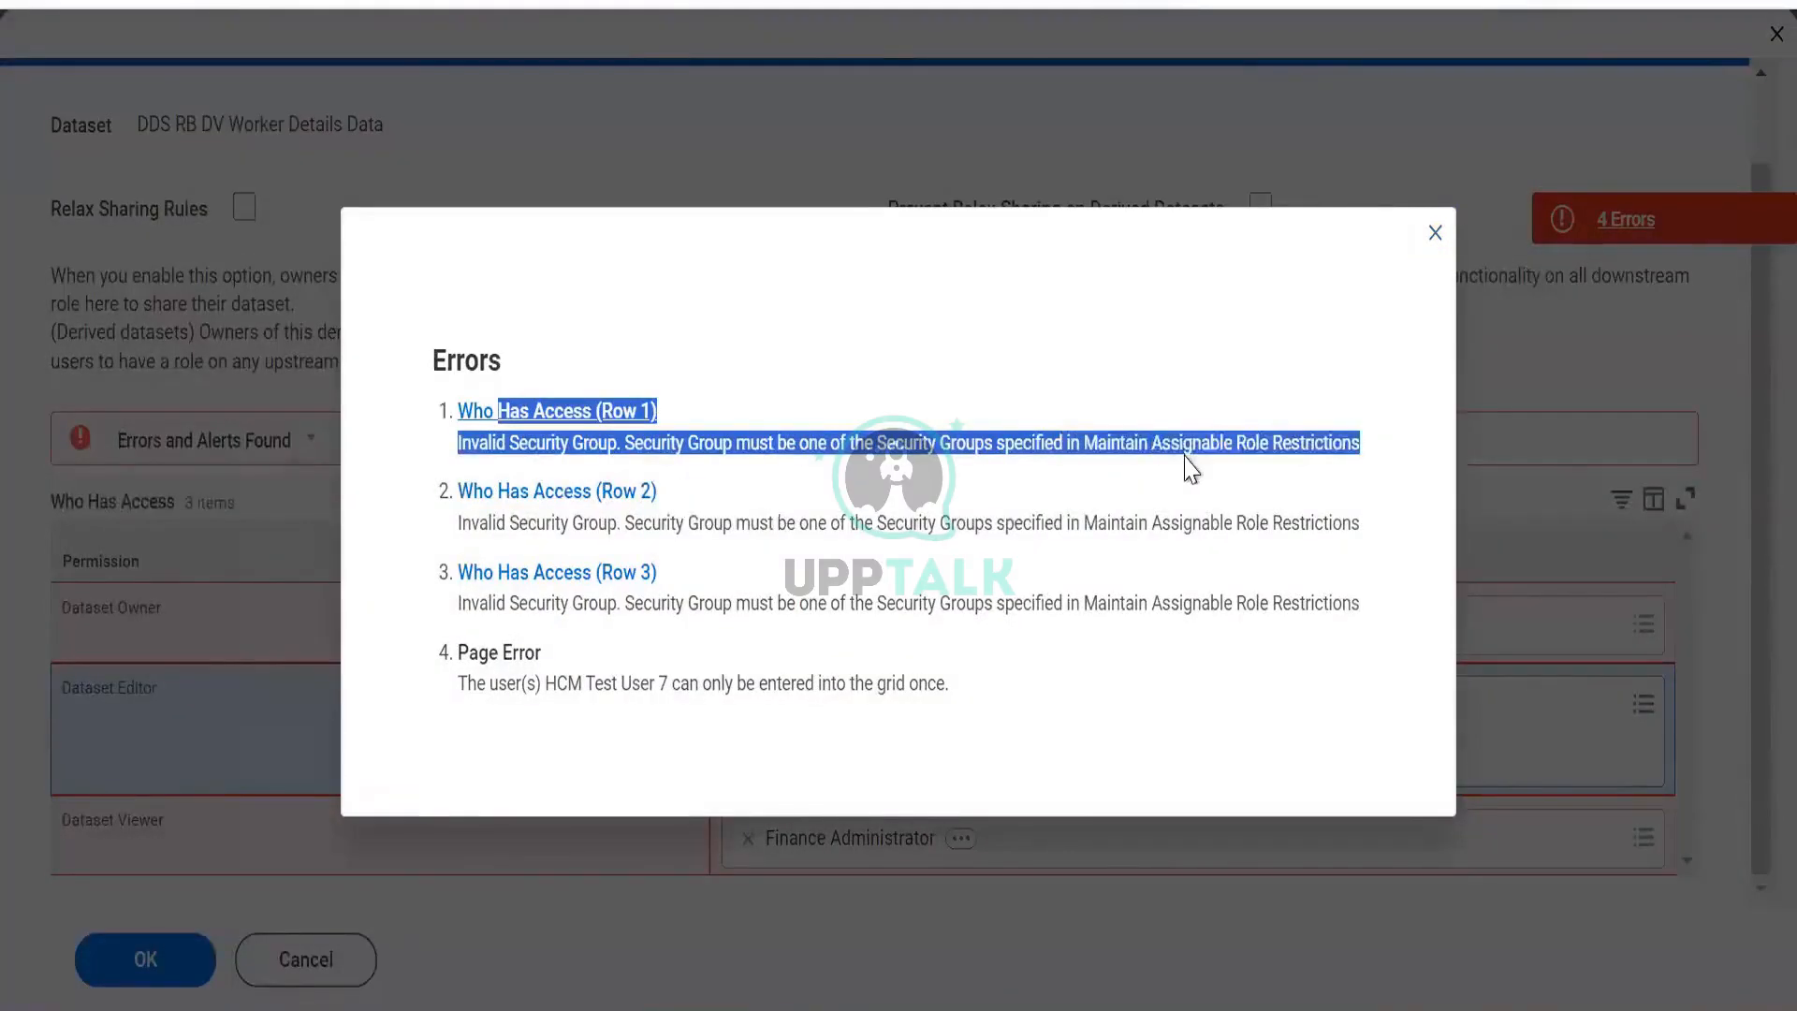
click(847, 554)
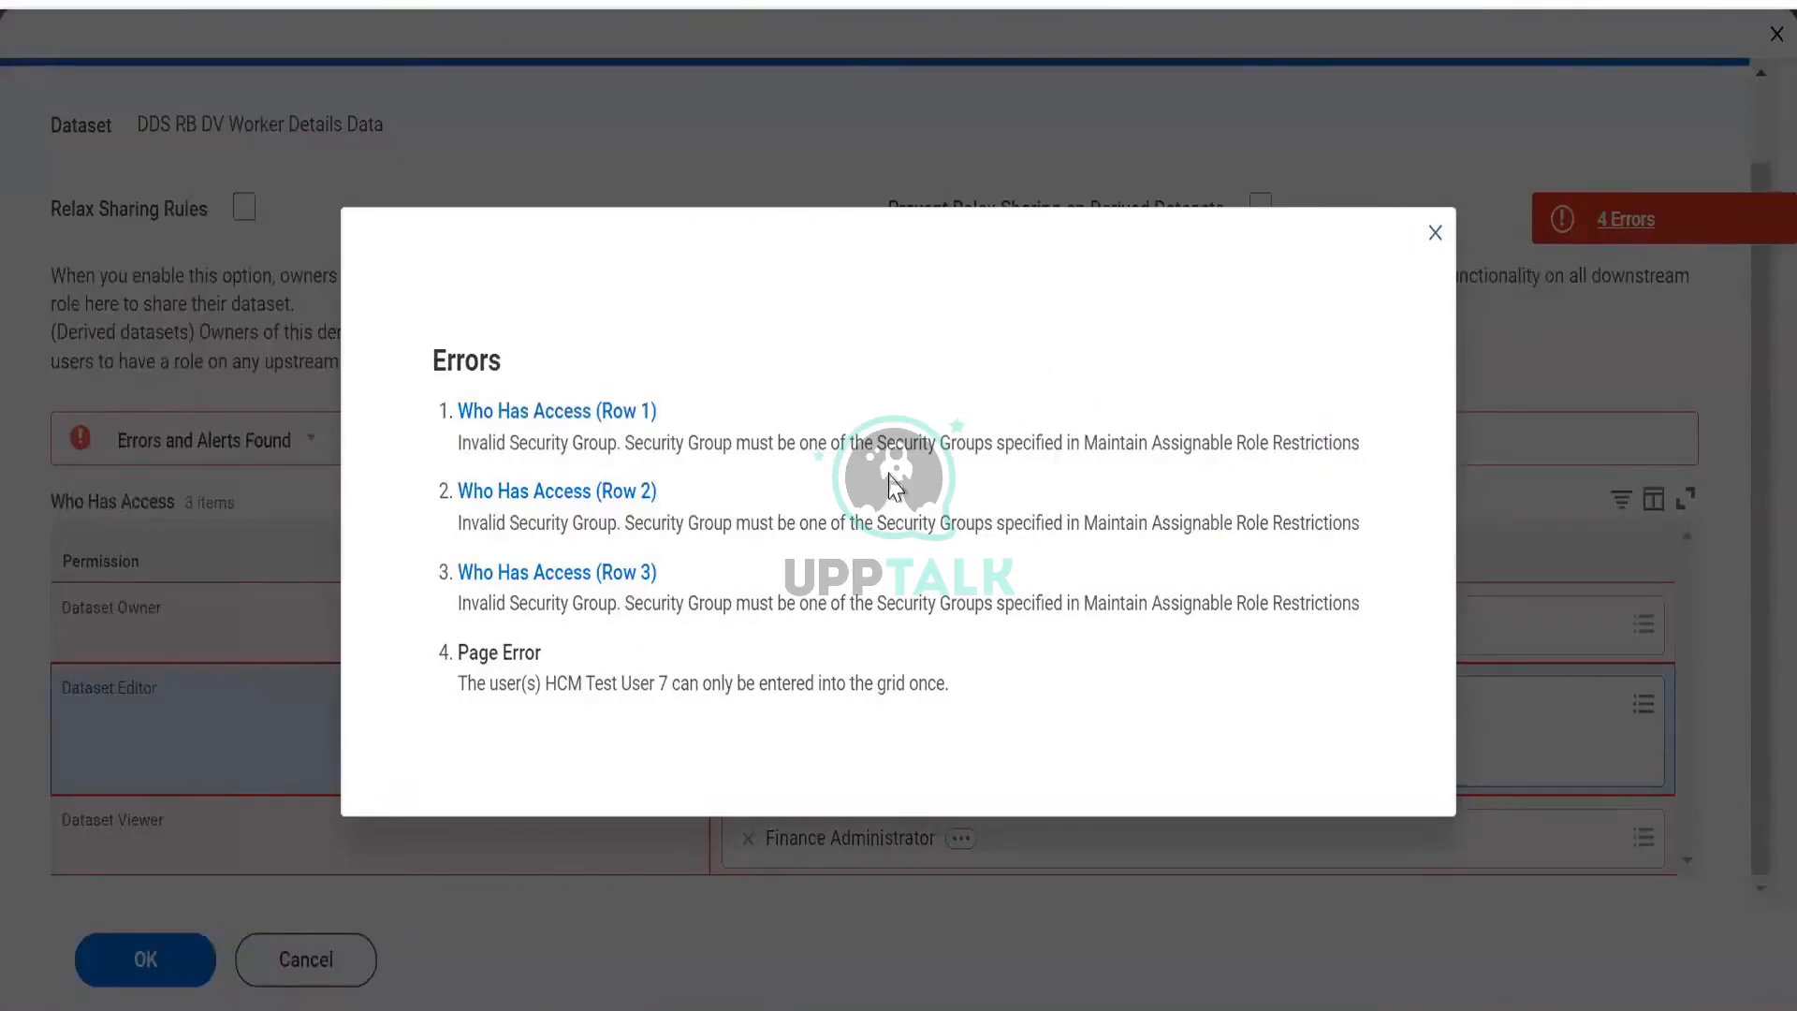
drag(872, 445, 1150, 477)
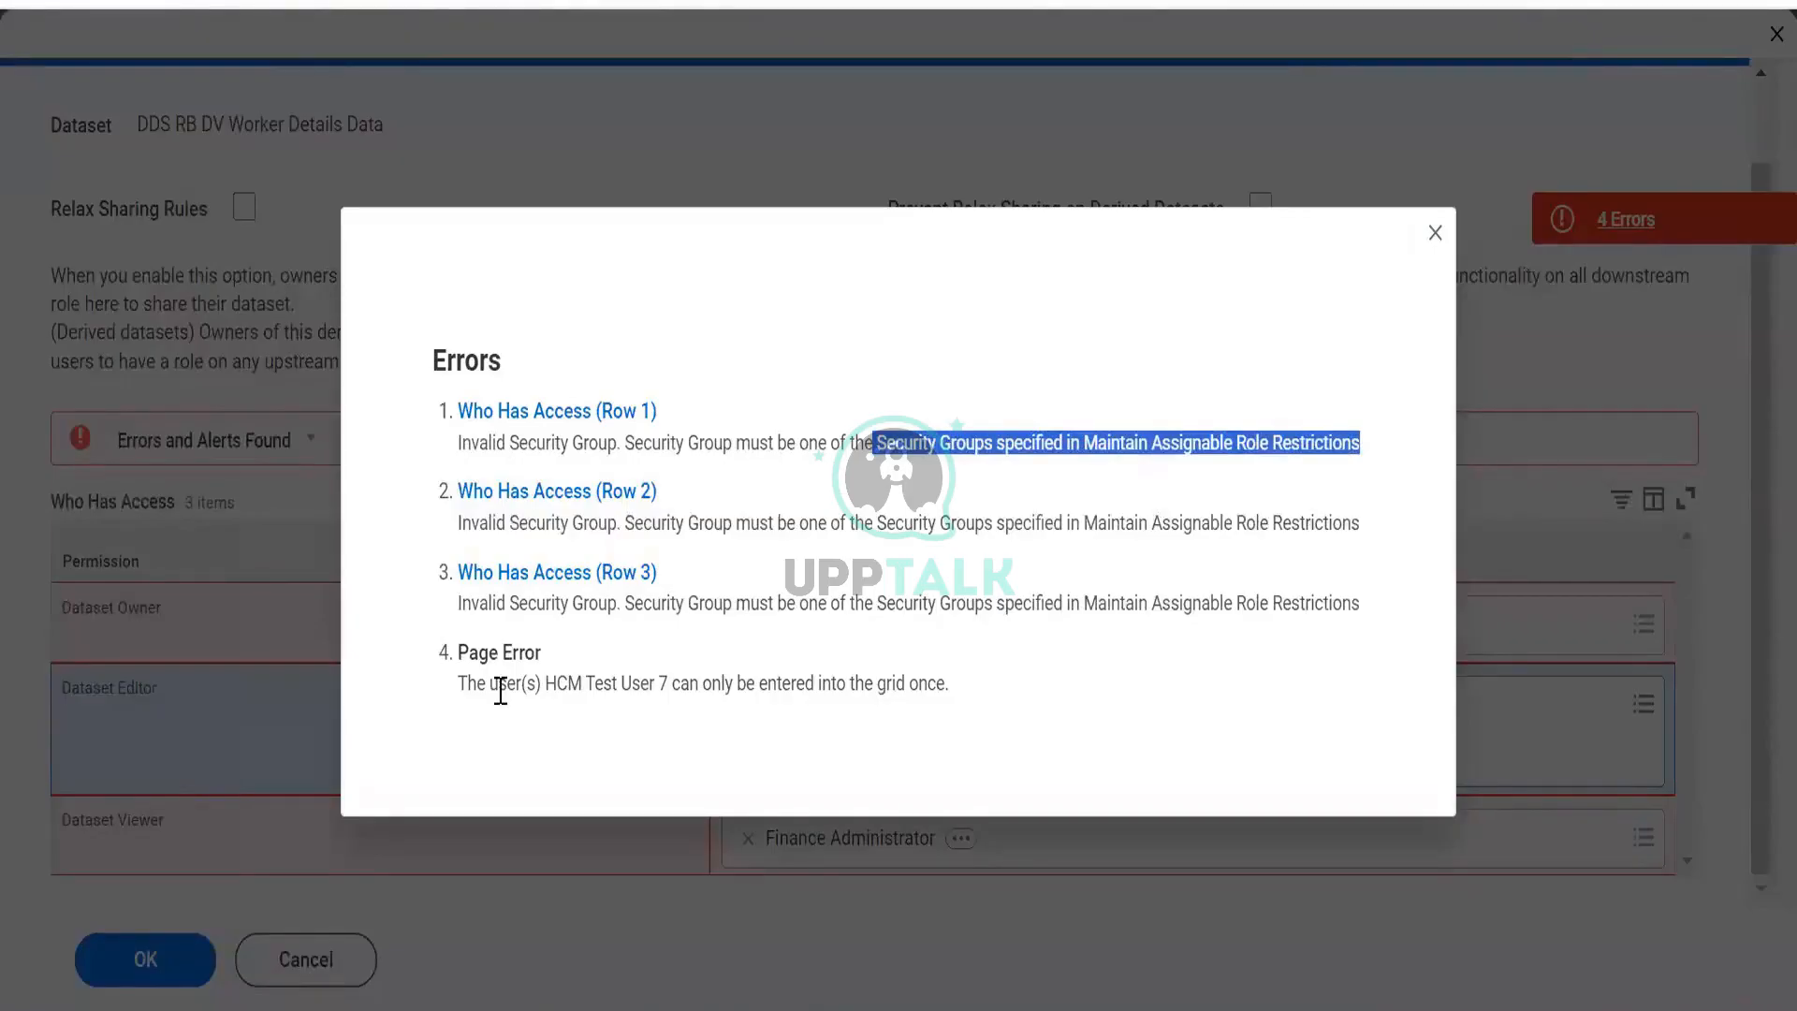
drag(499, 683, 689, 685)
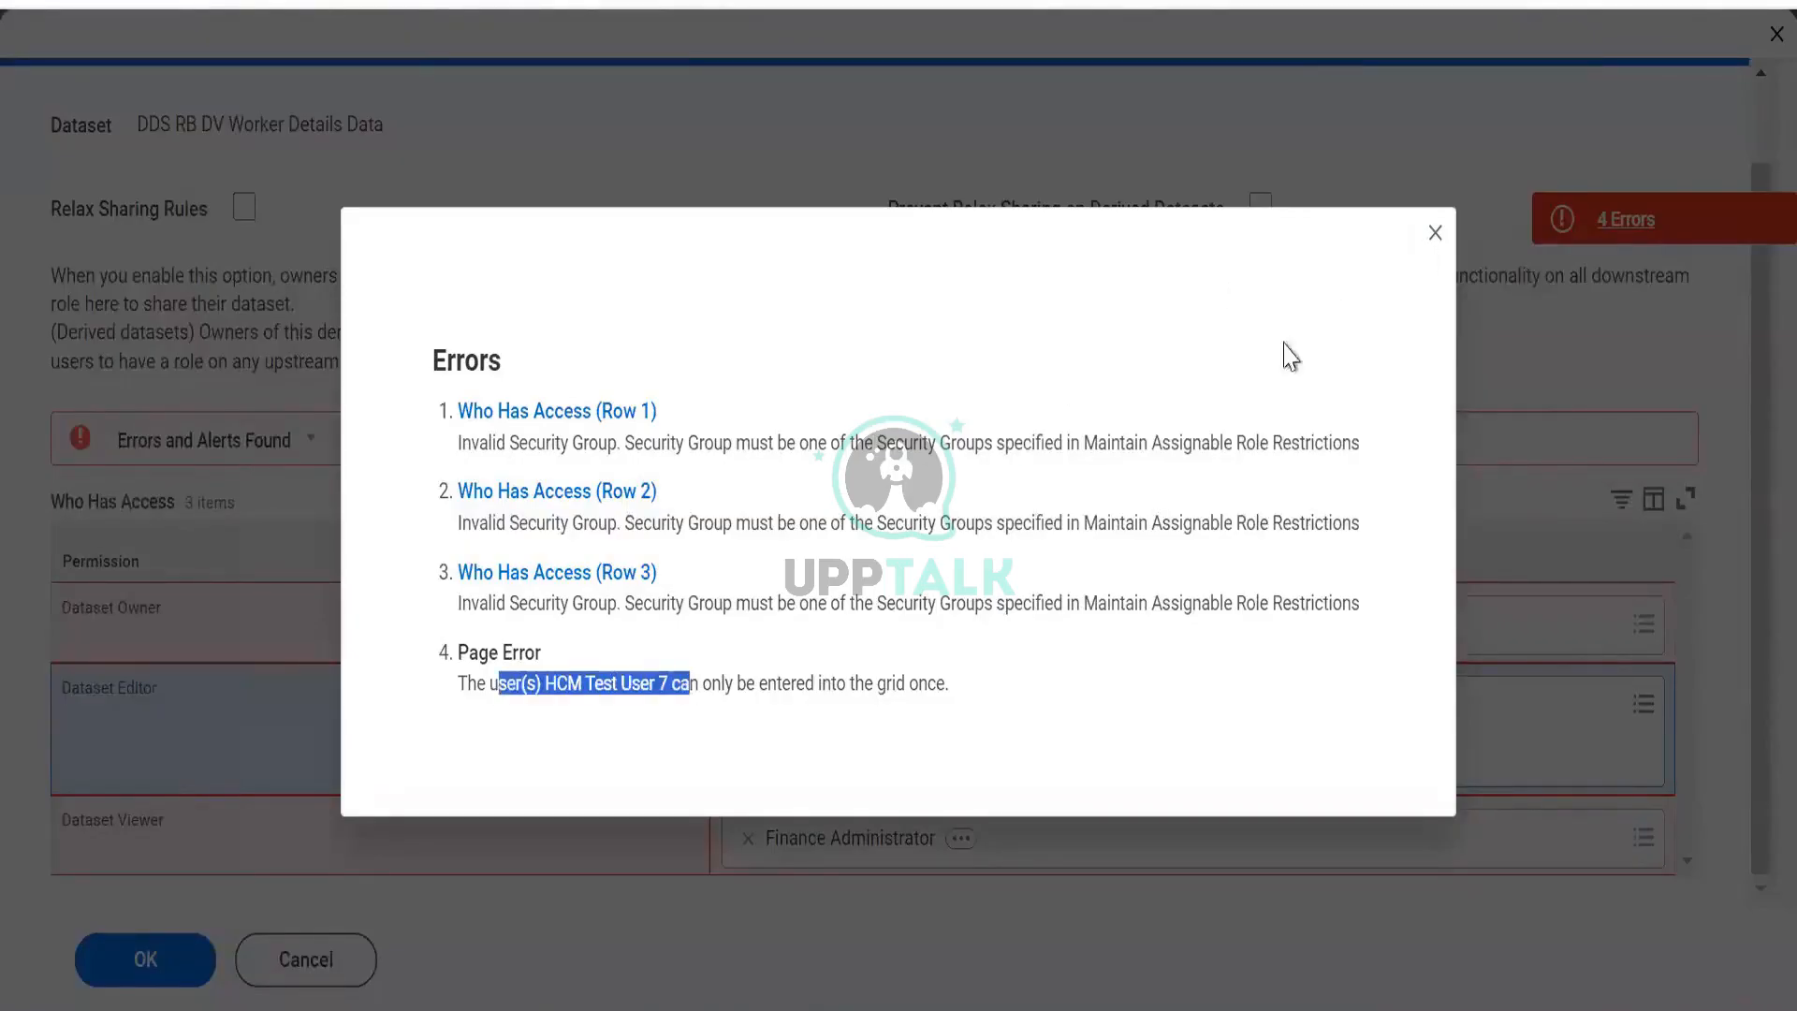
click(974, 566)
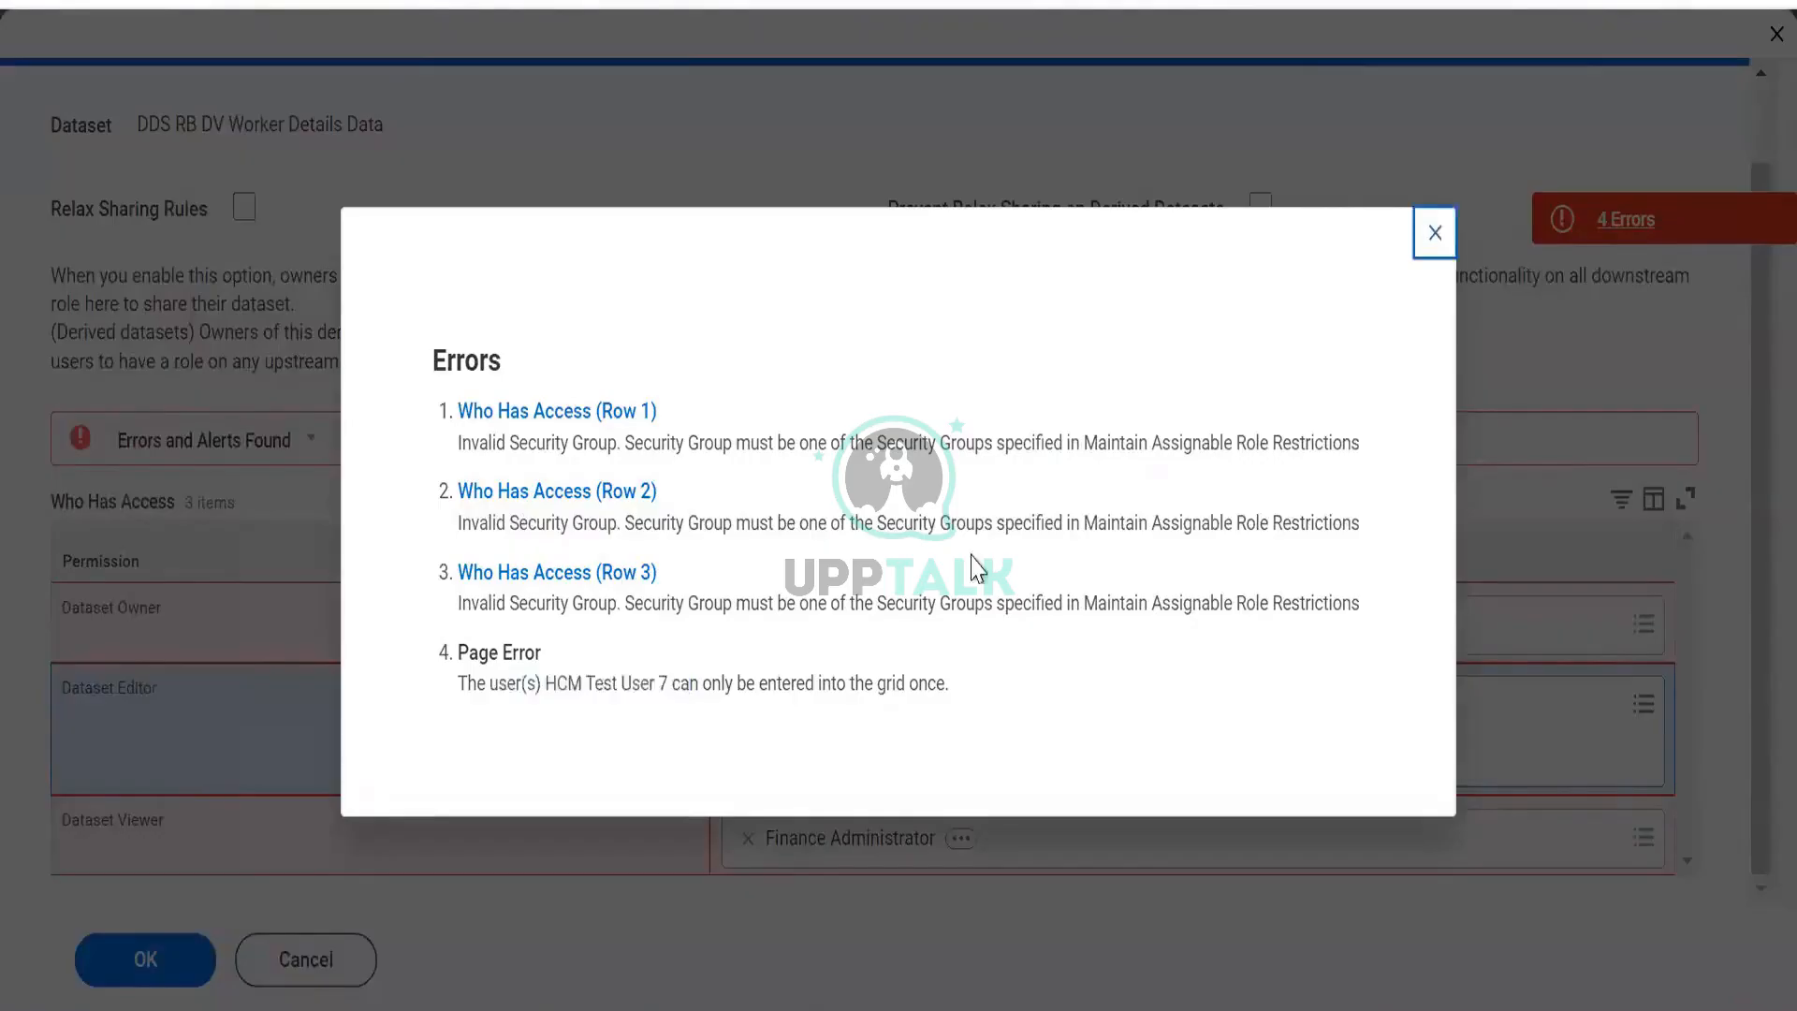
key(Escape)
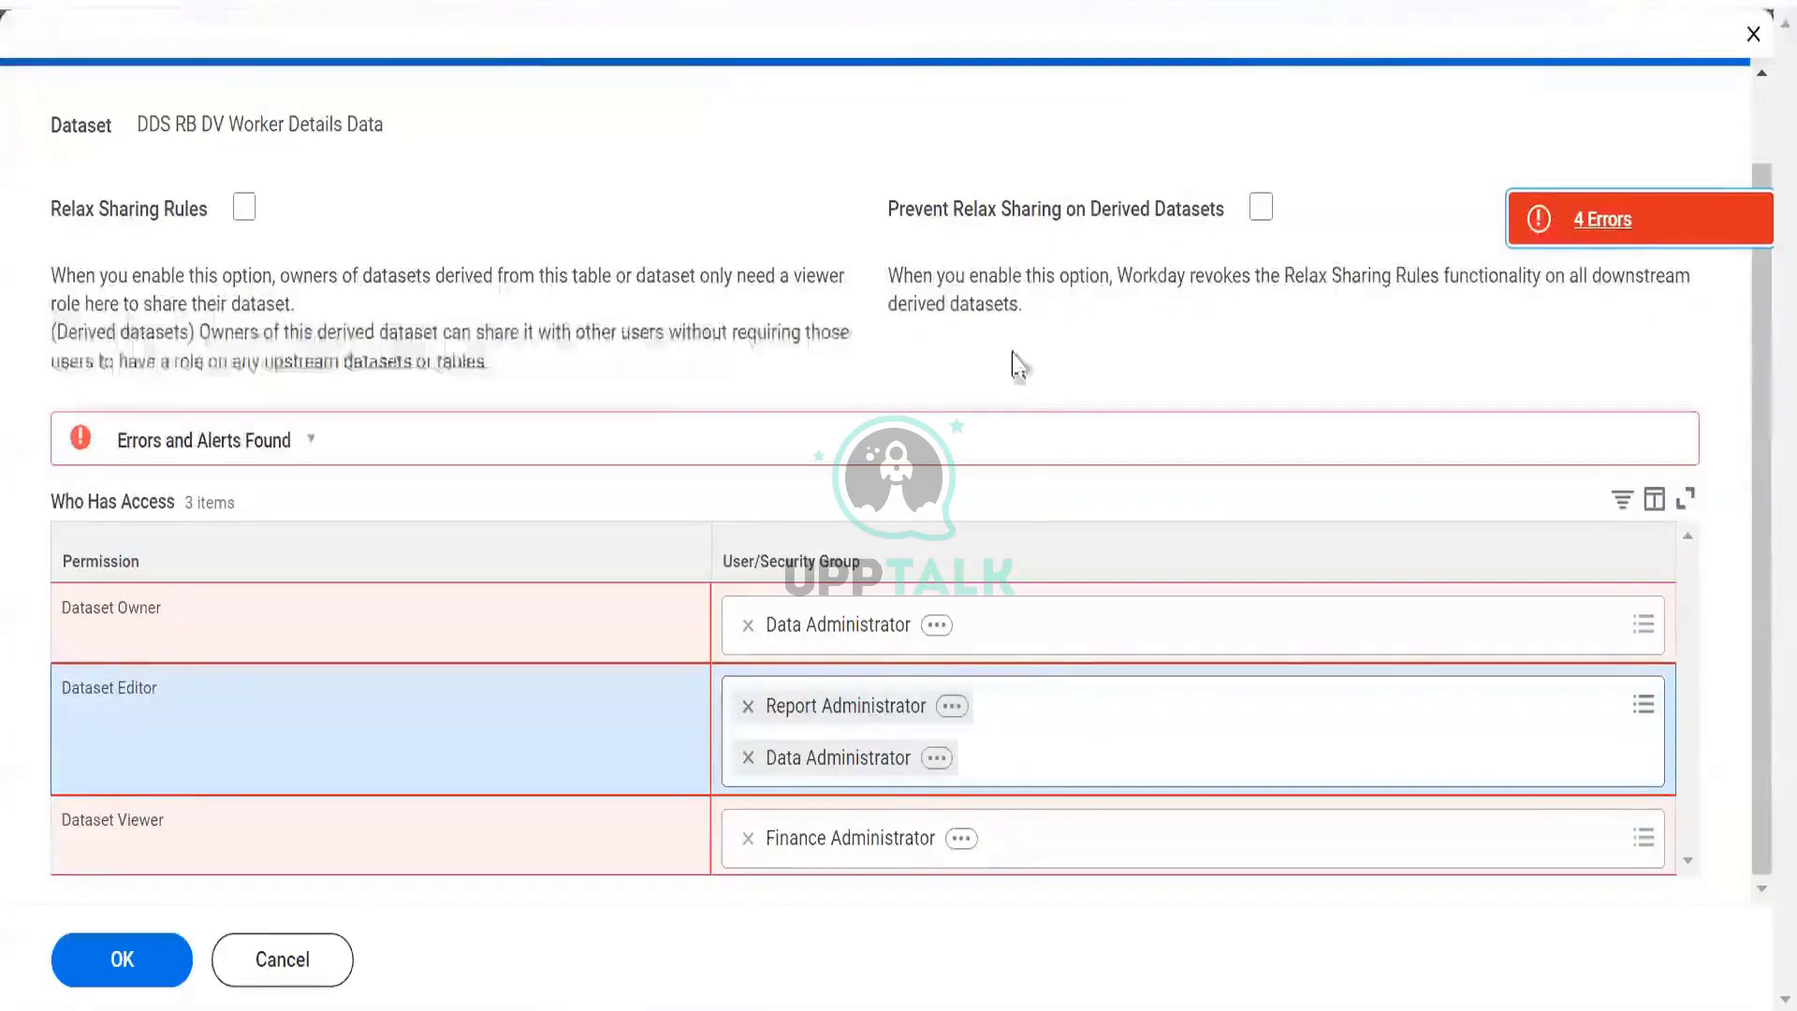
Recheck the first error's explanation, remove Data Administrator, and cancel the sharing edits.
click(1580, 229)
drag(537, 441, 1356, 433)
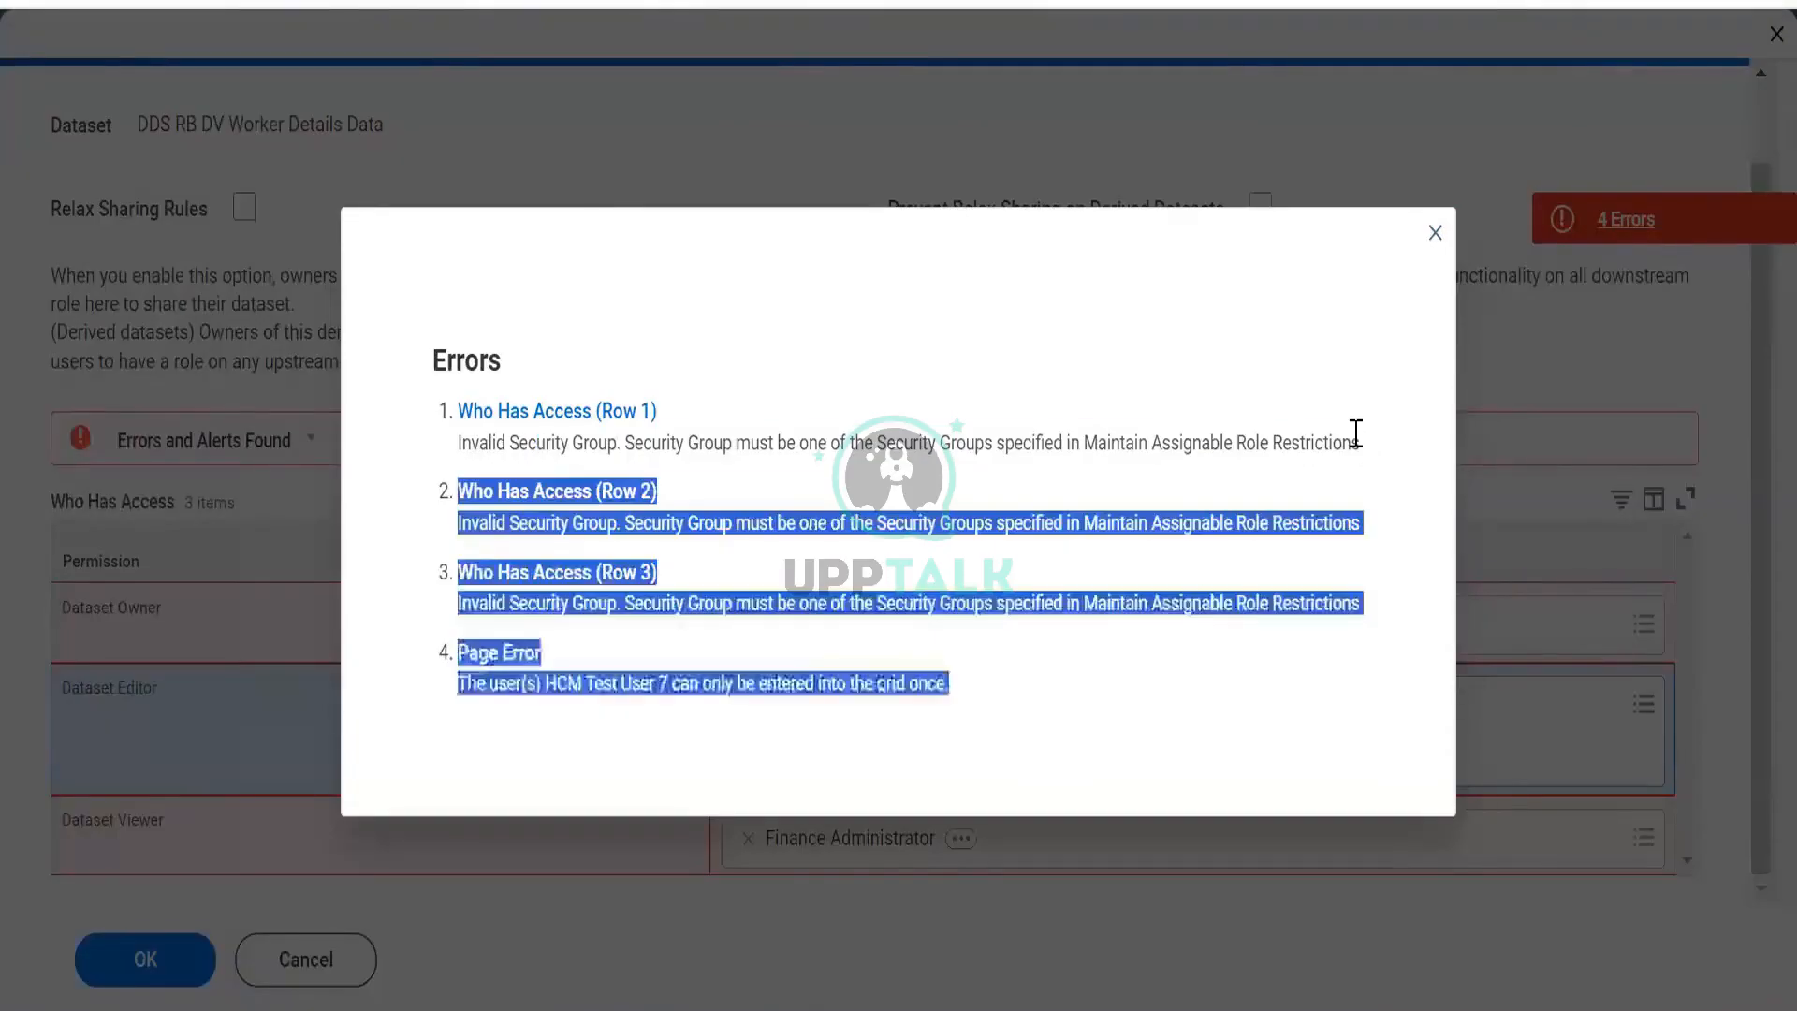
click(1357, 375)
click(1433, 236)
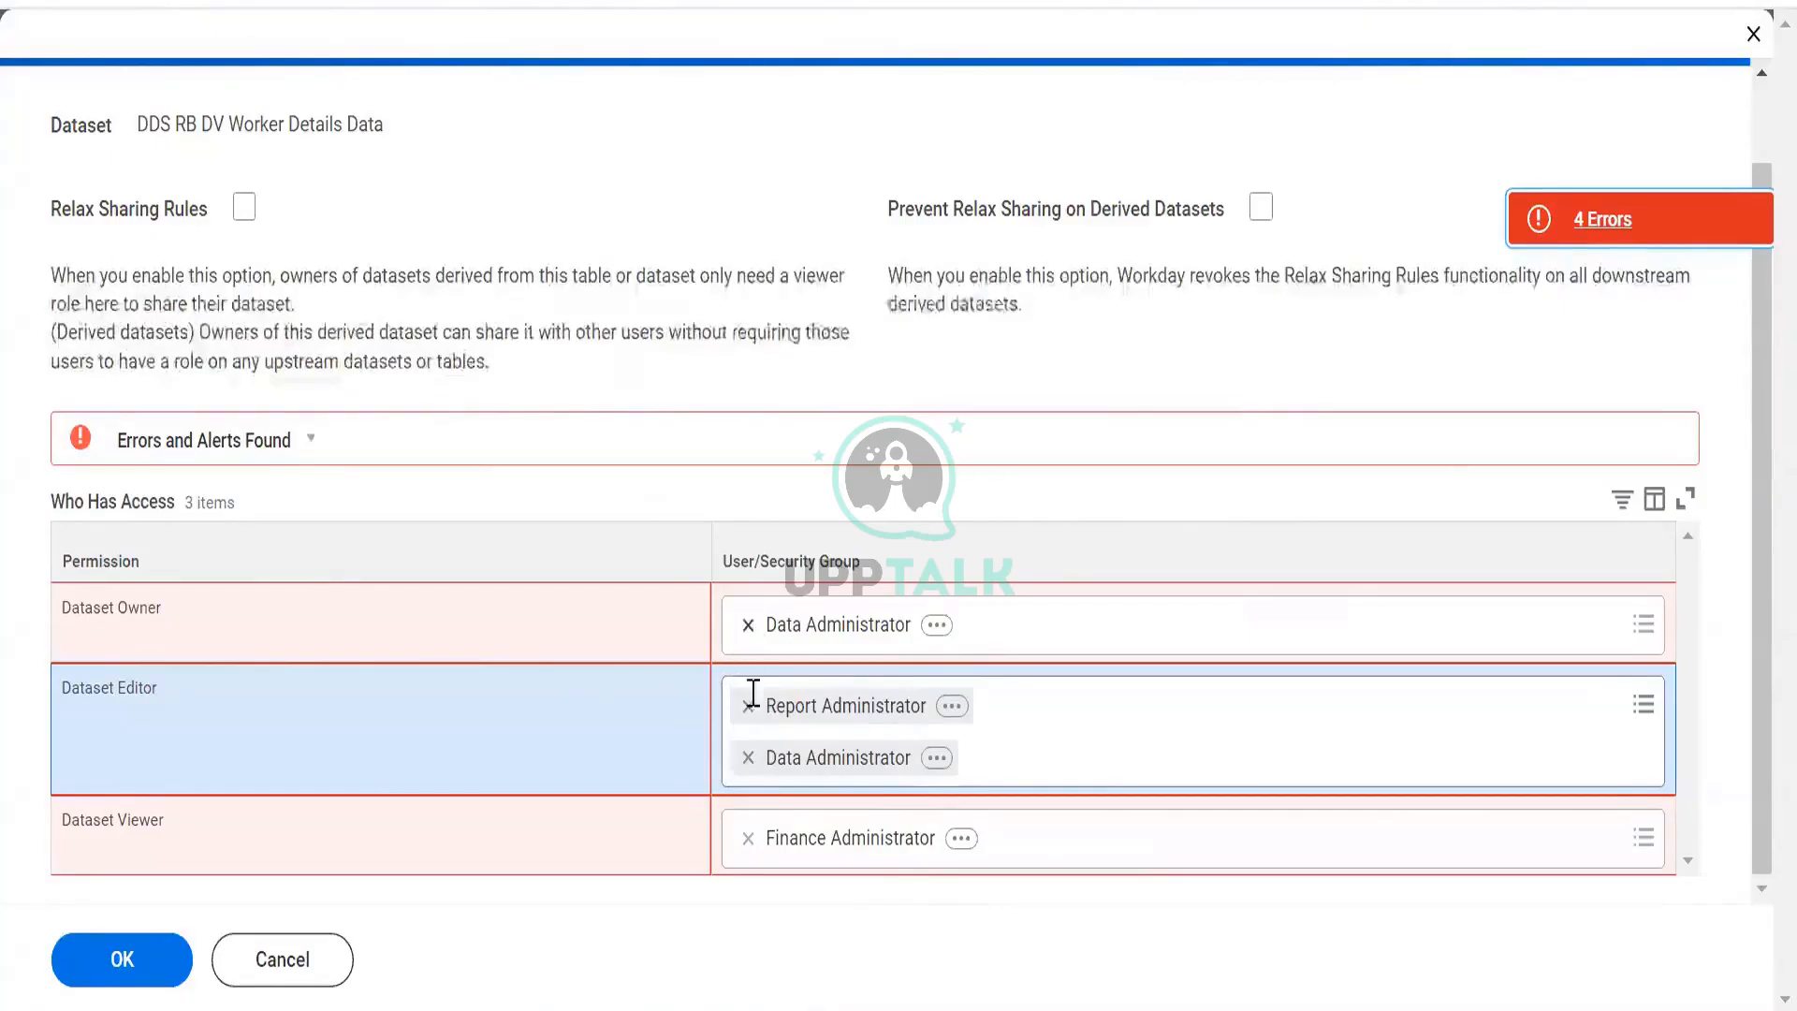
click(747, 625)
click(304, 951)
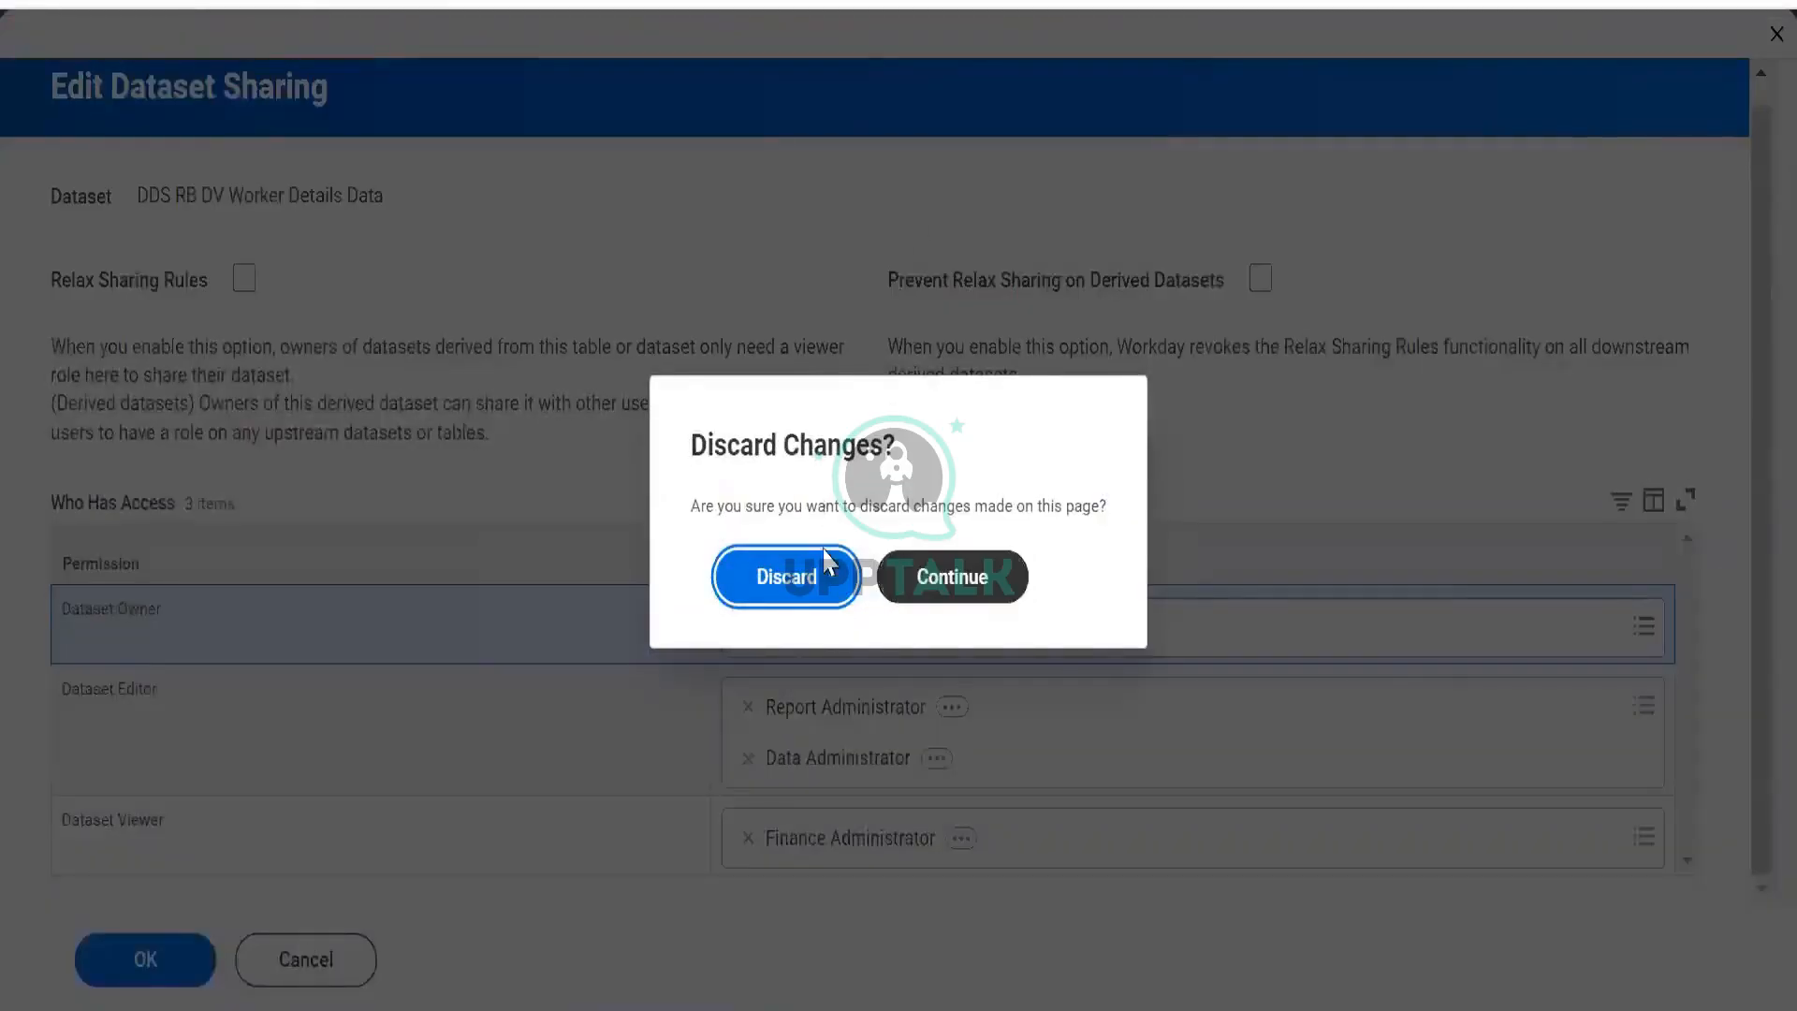
Discard the sharing changes, close extra browser tabs, and open BDS RB DV Org Data's actions.
click(777, 629)
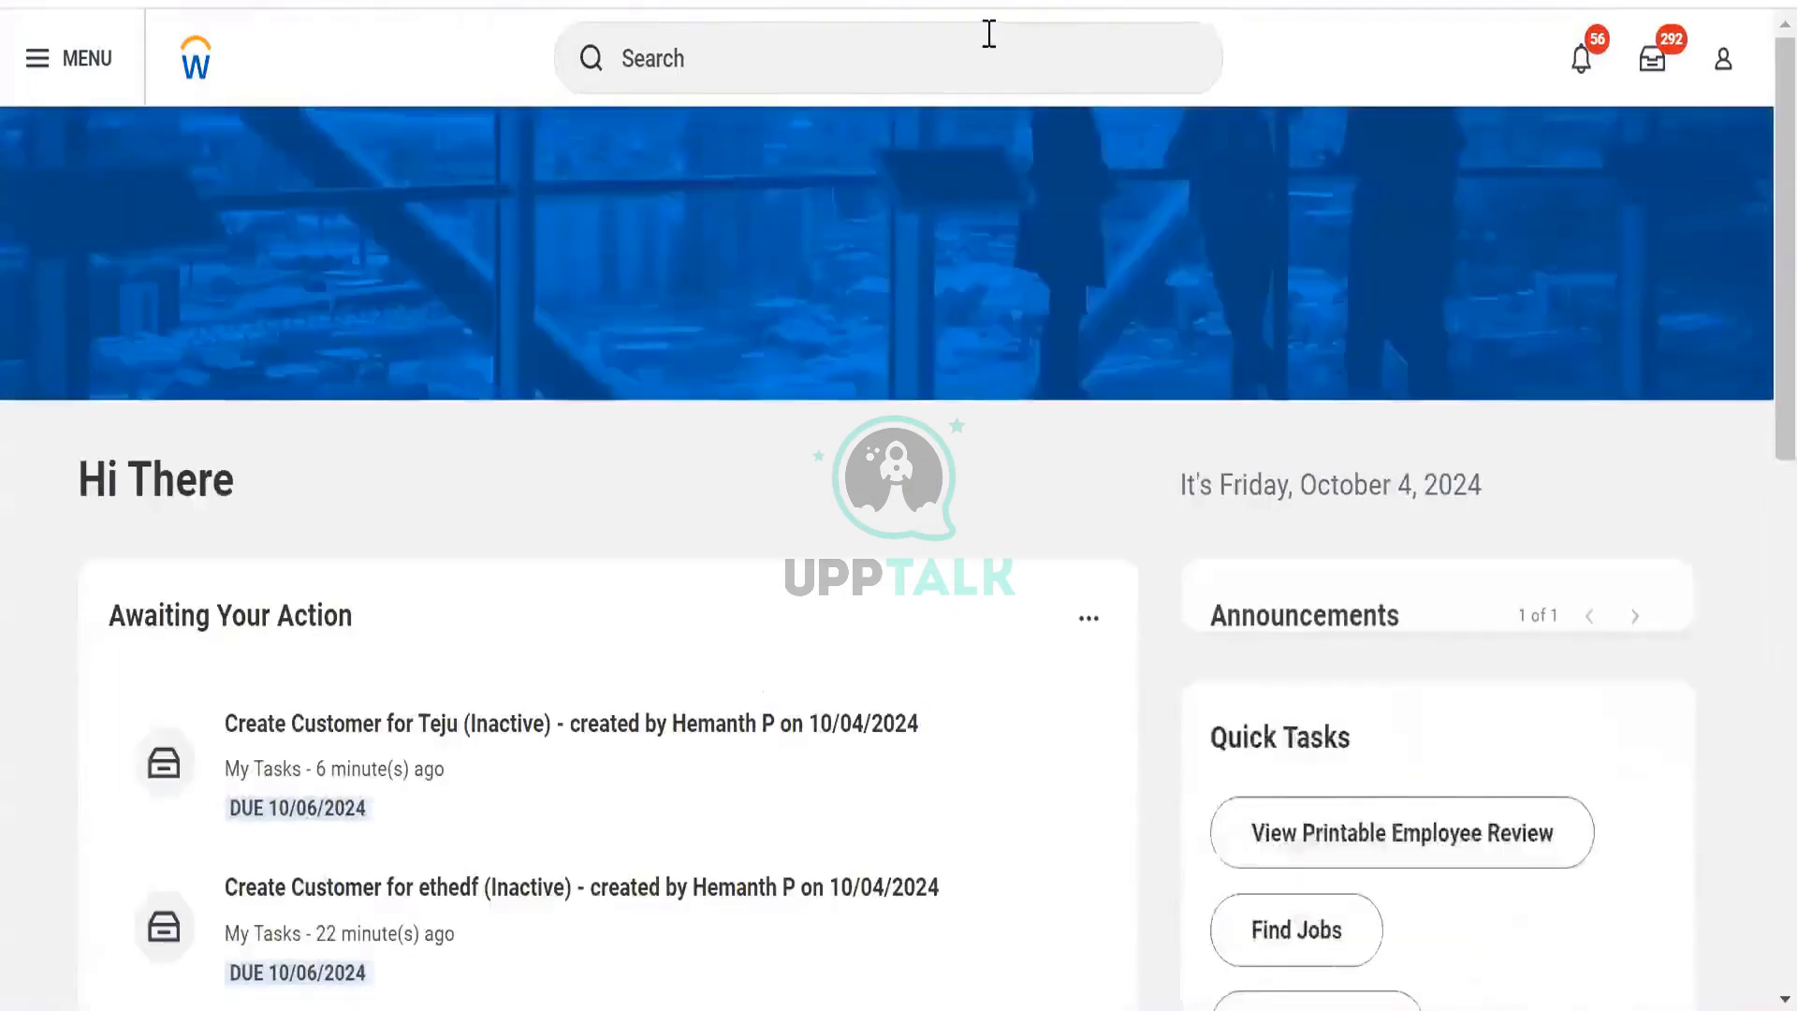
click(989, 33)
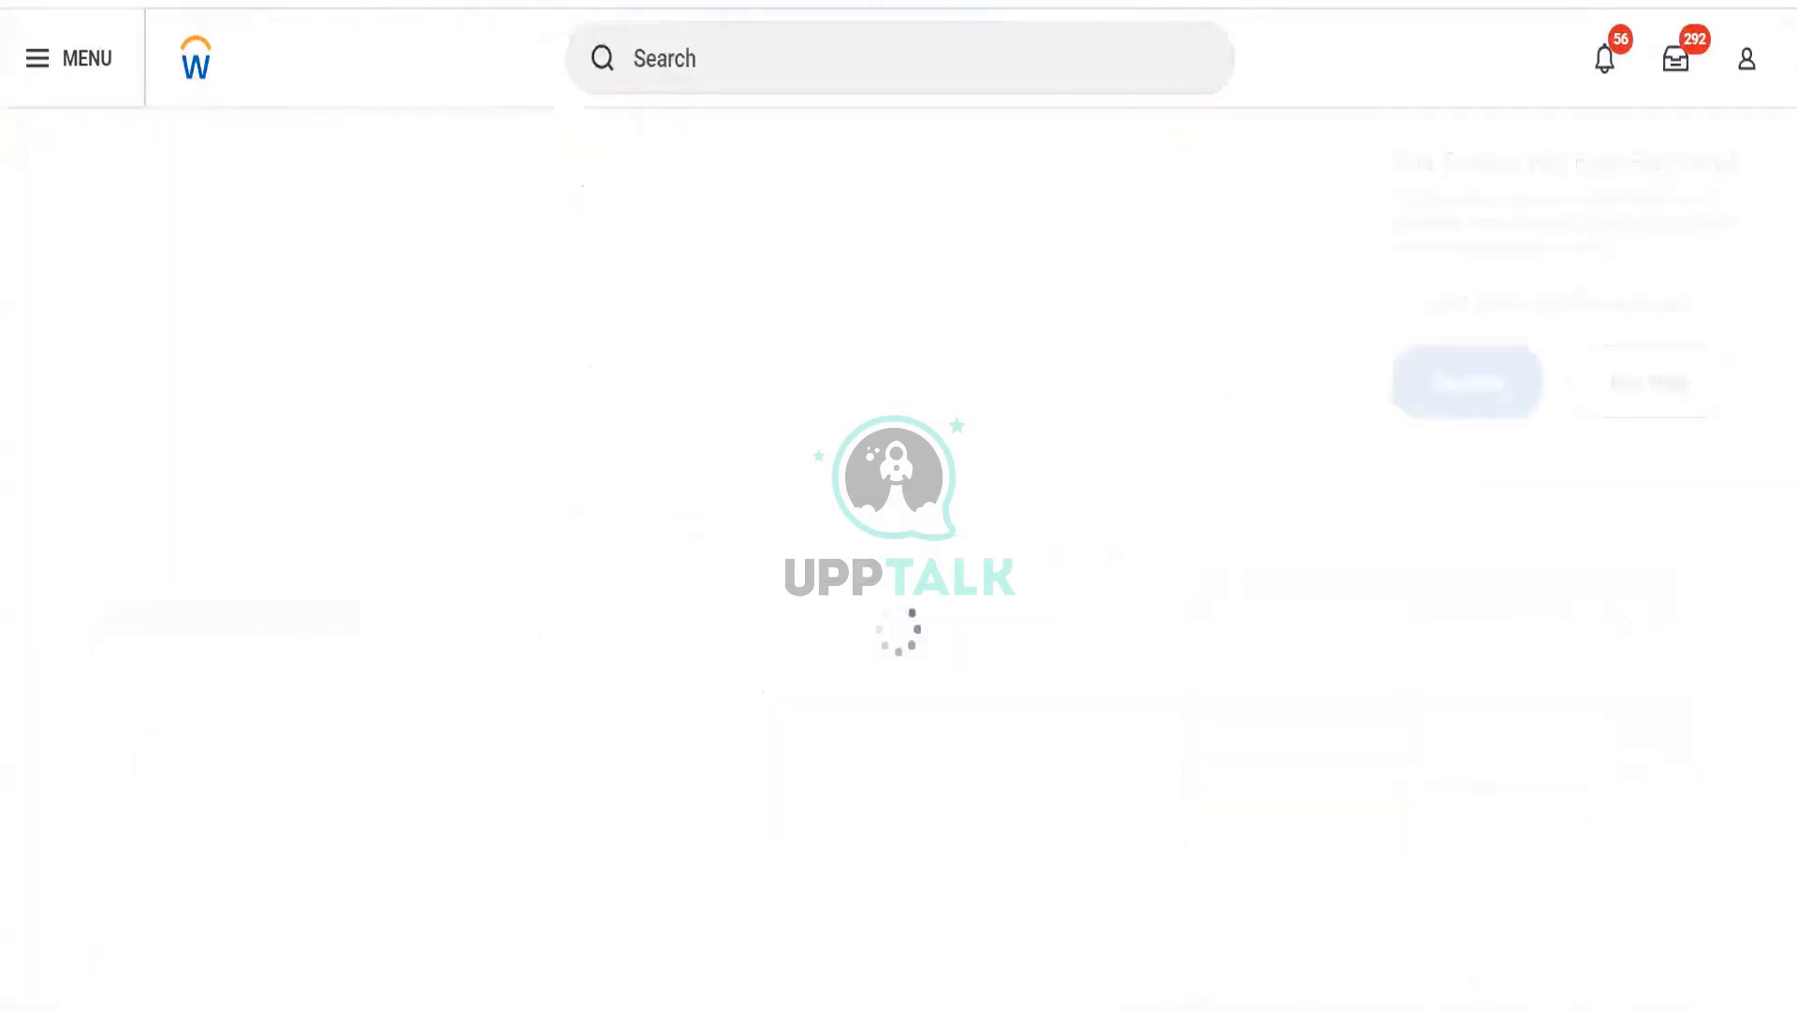
right_click(221, 3)
click(301, 496)
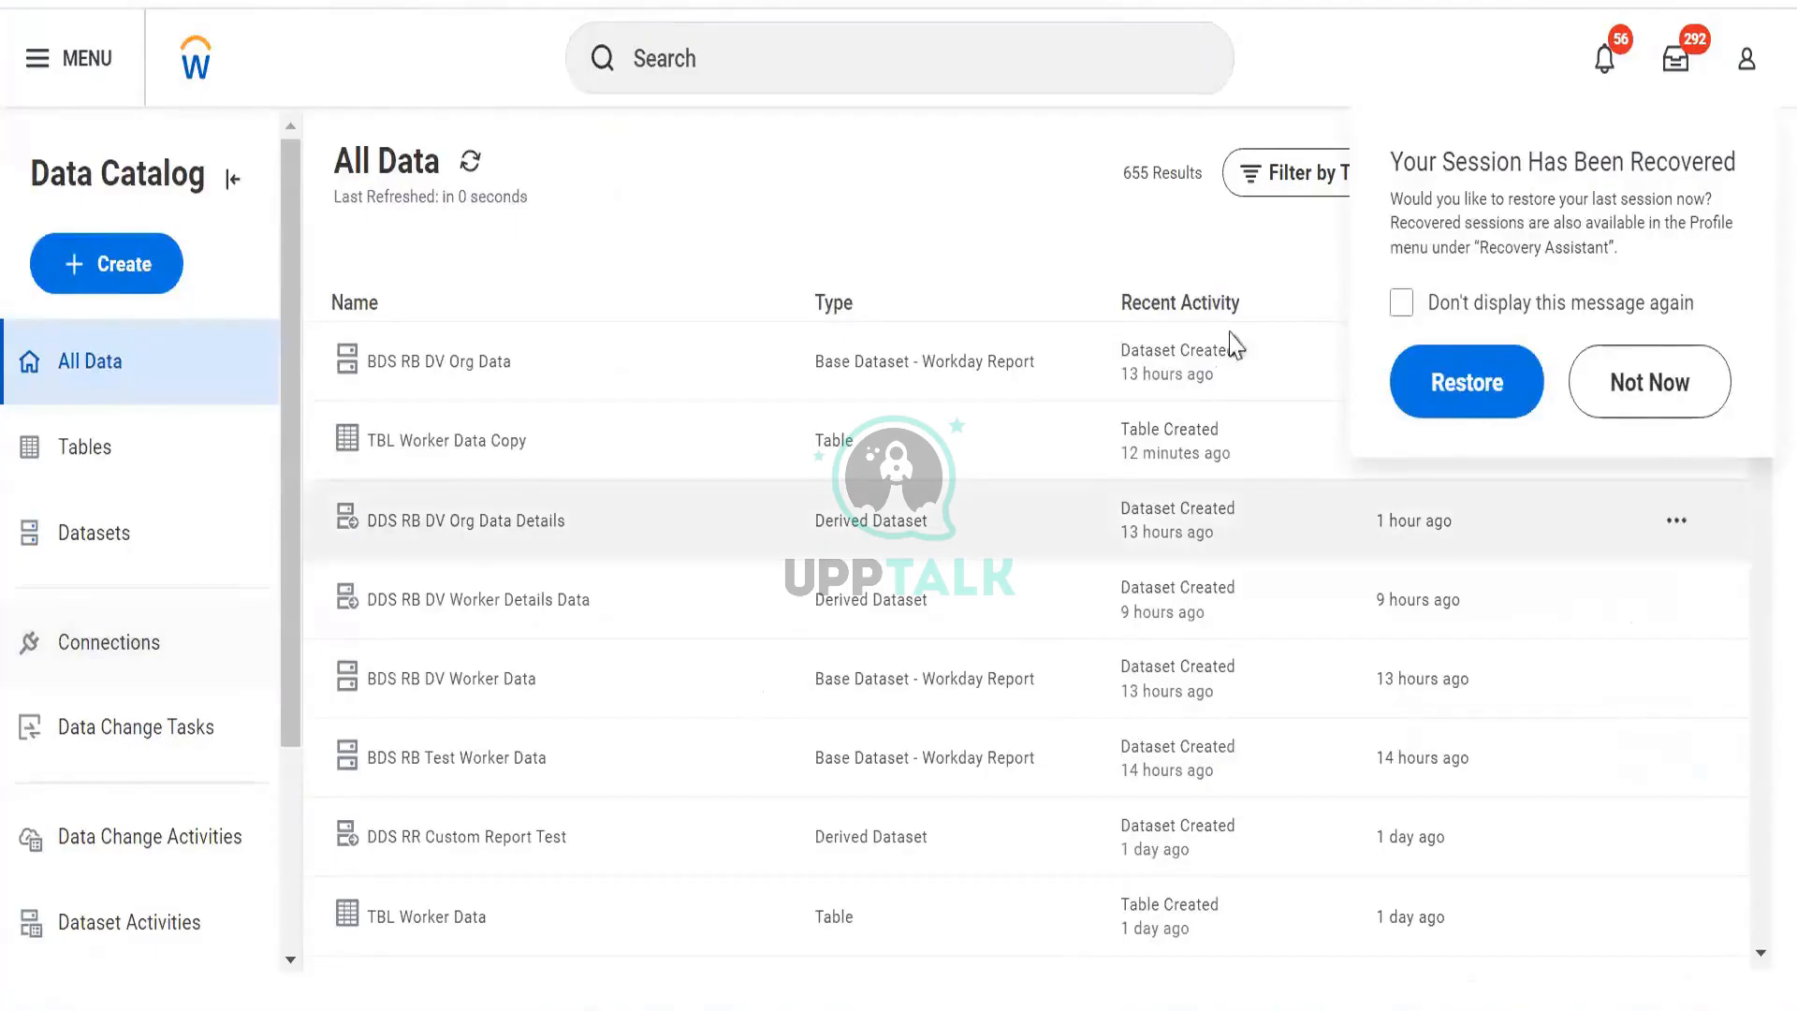
click(1623, 395)
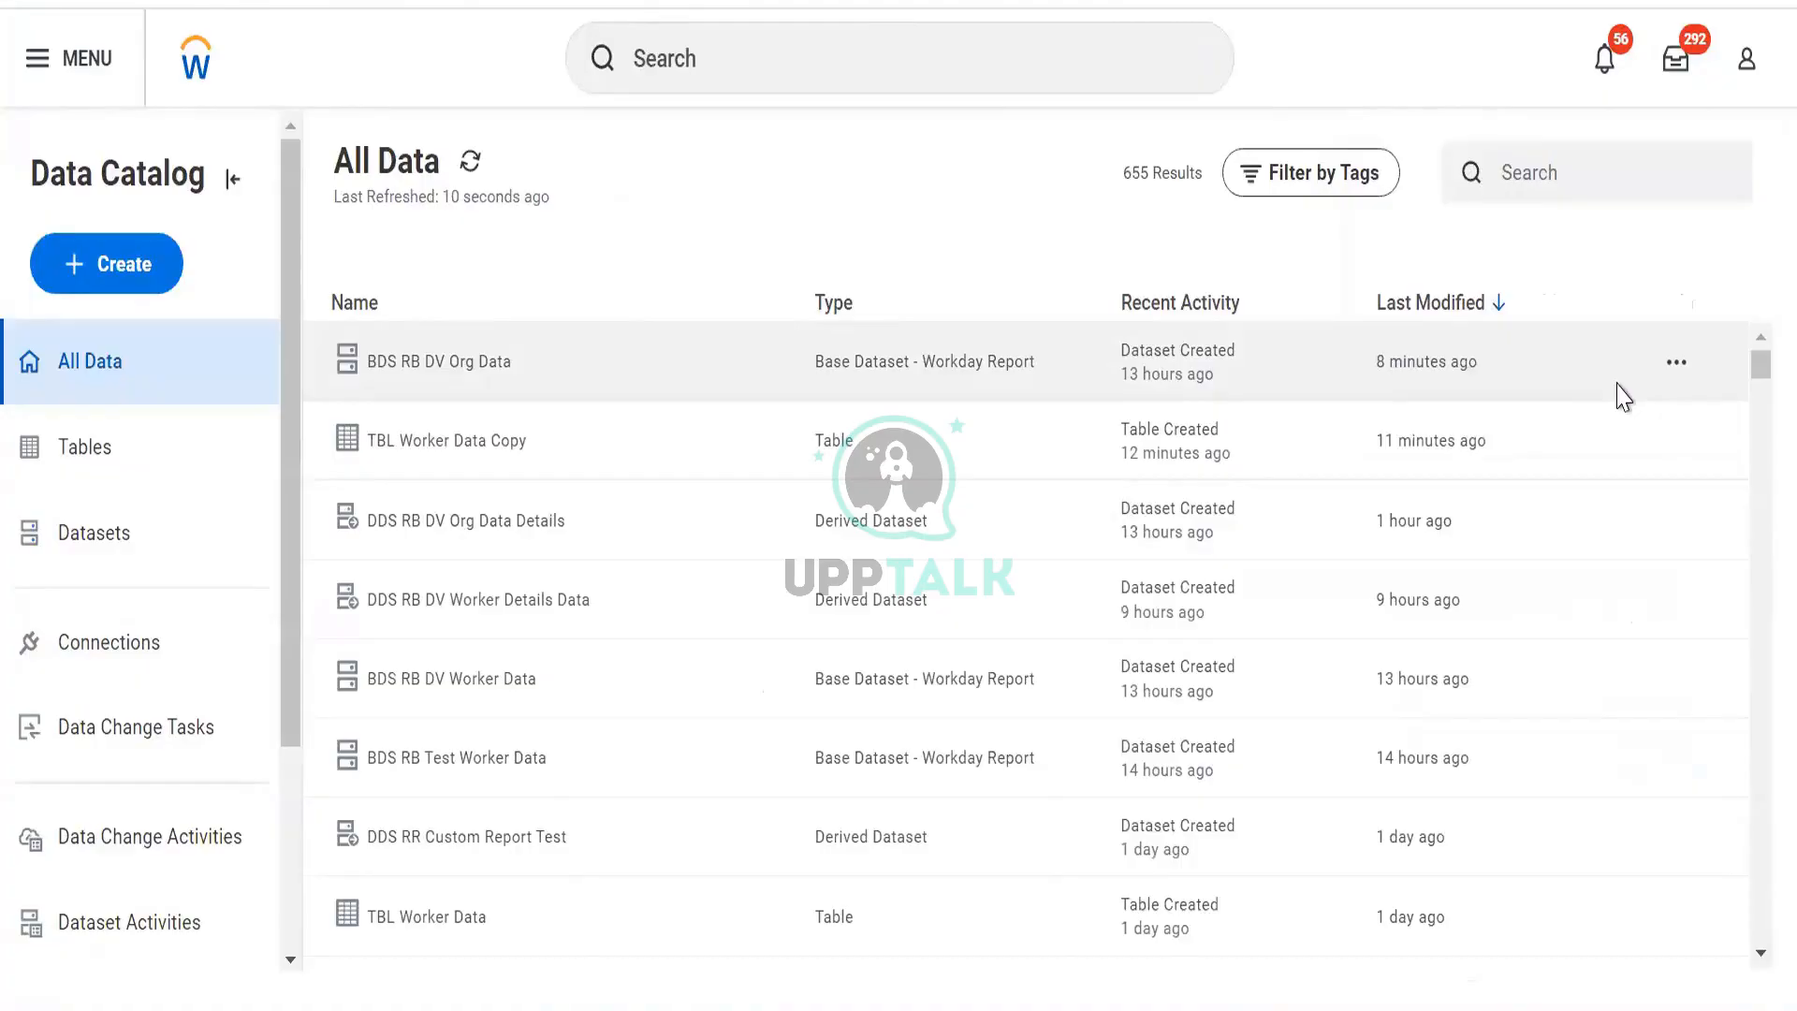
click(1677, 363)
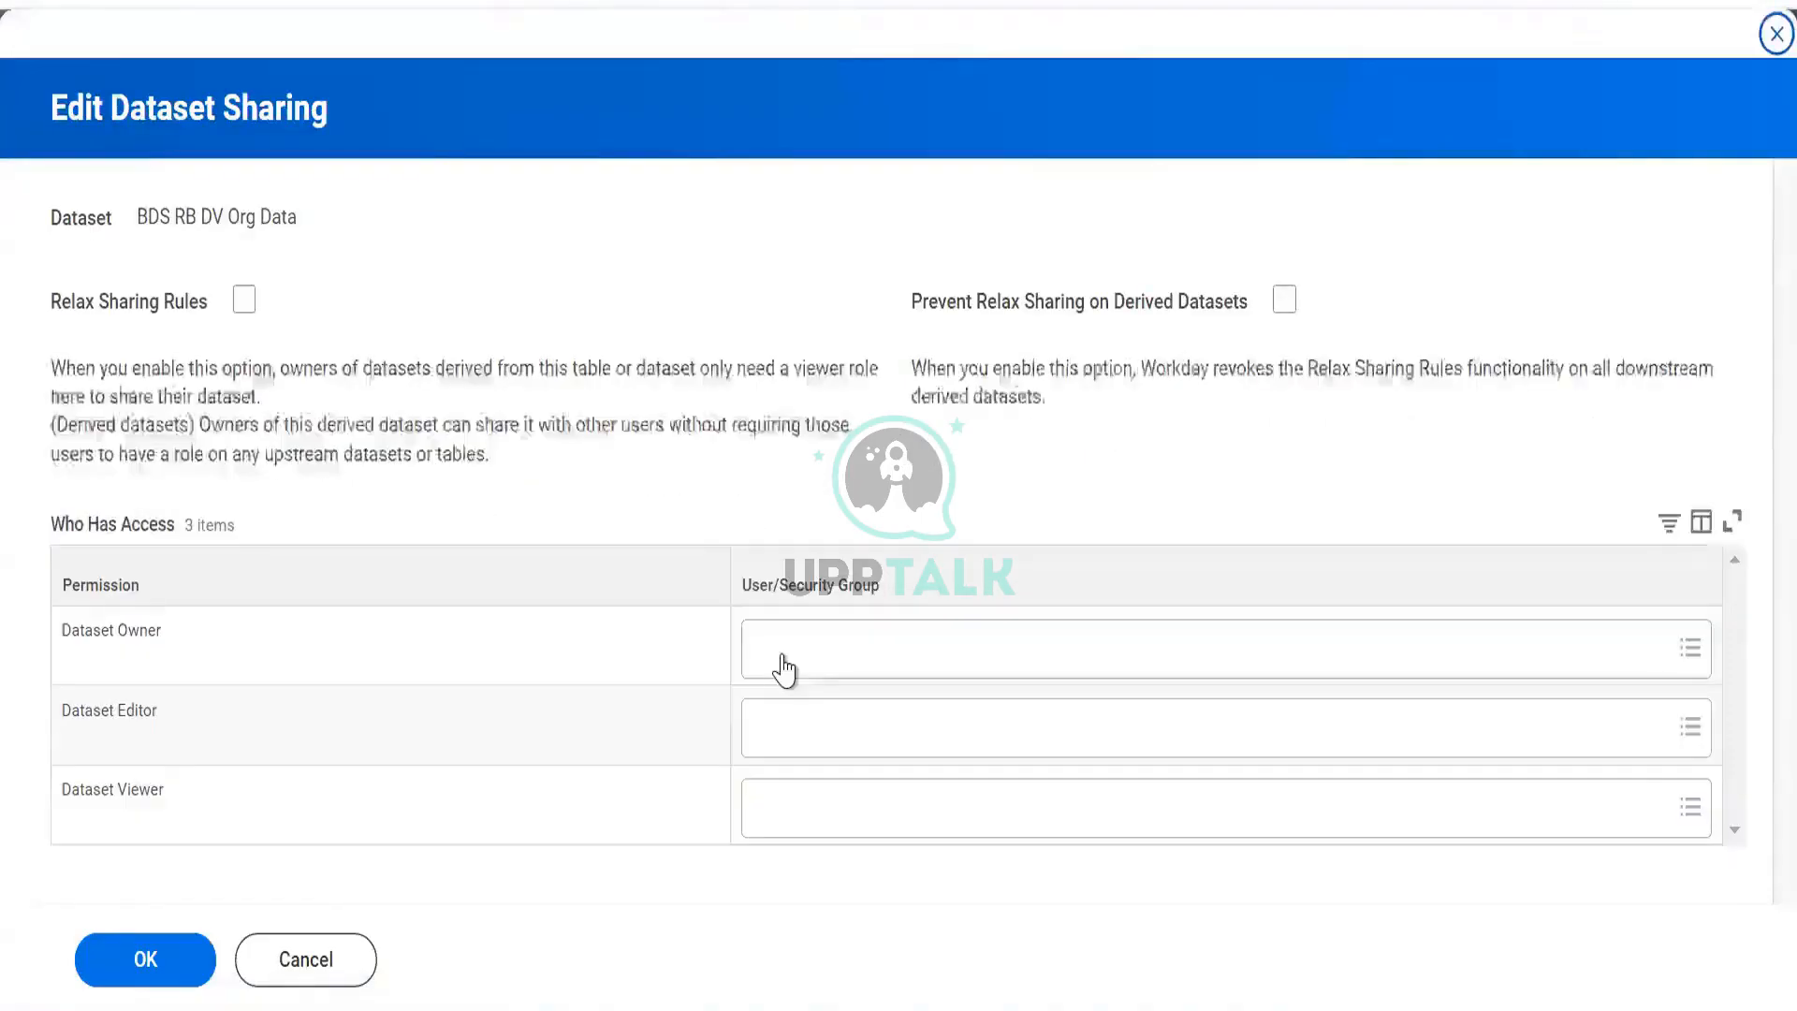
Check the empty owner, editor and viewer prompts for BDS RB DV Org Data, then cancel unsaved.
click(785, 673)
click(765, 751)
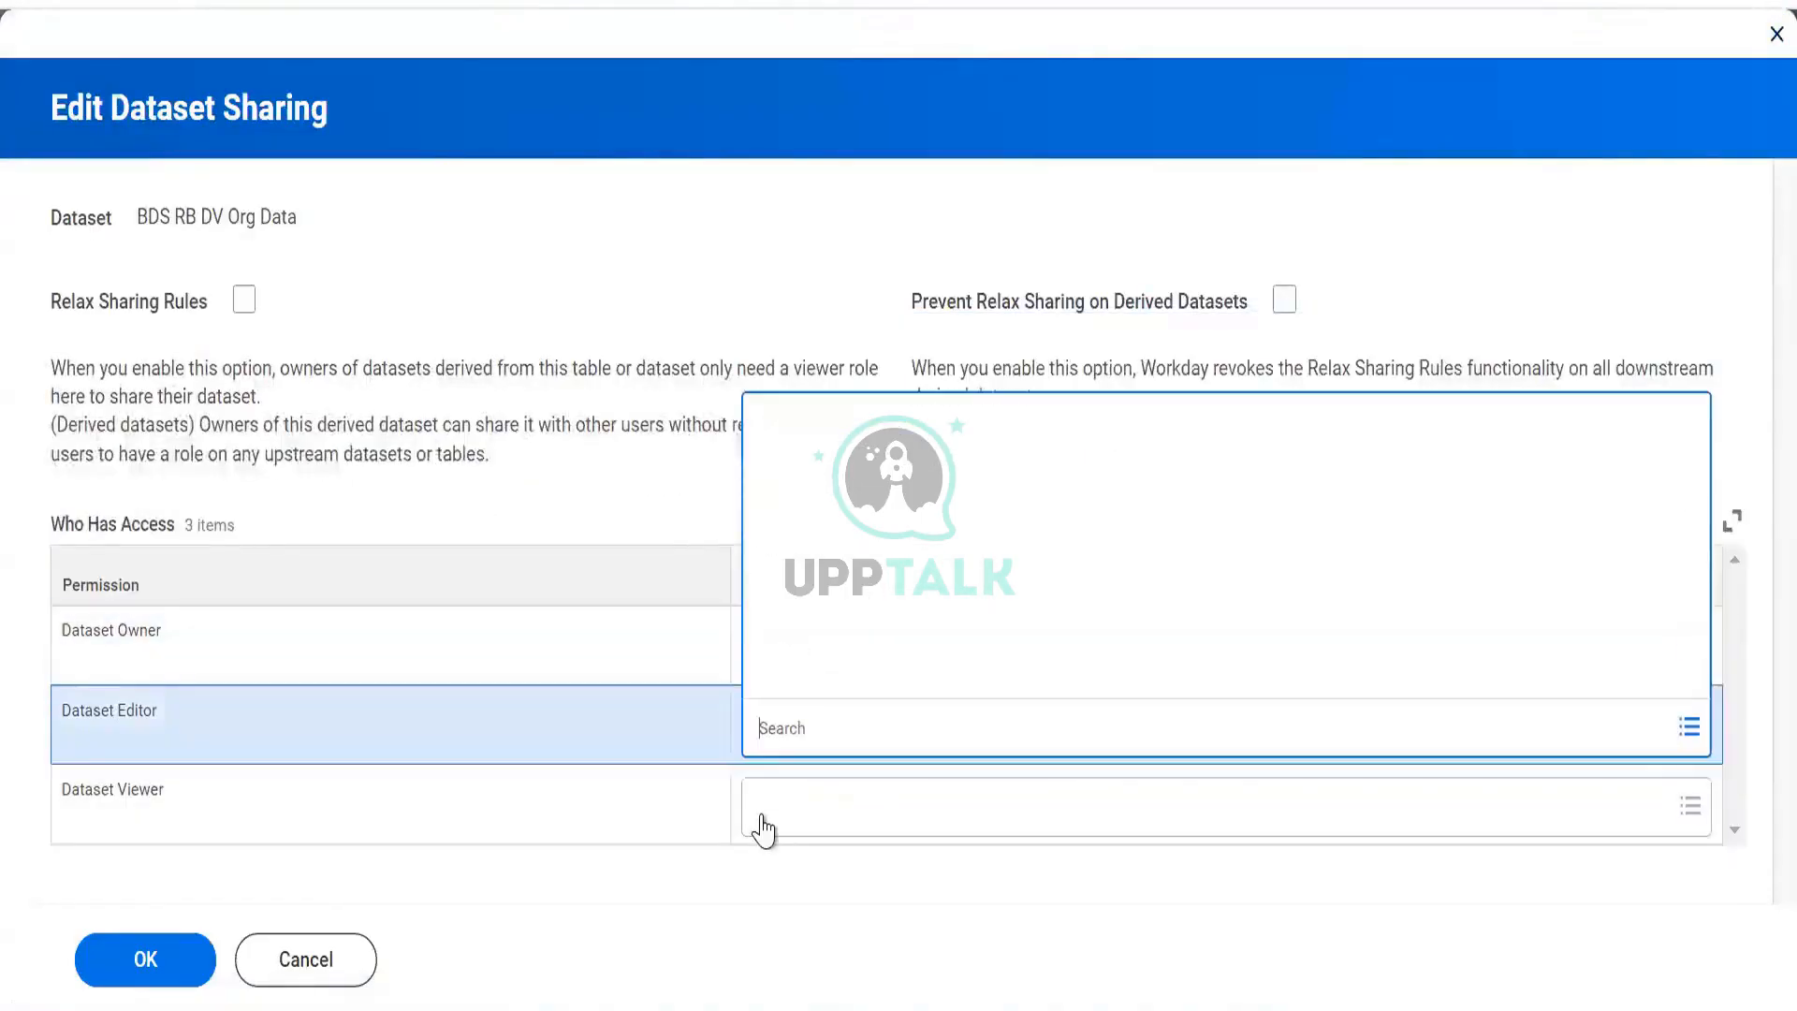
click(762, 811)
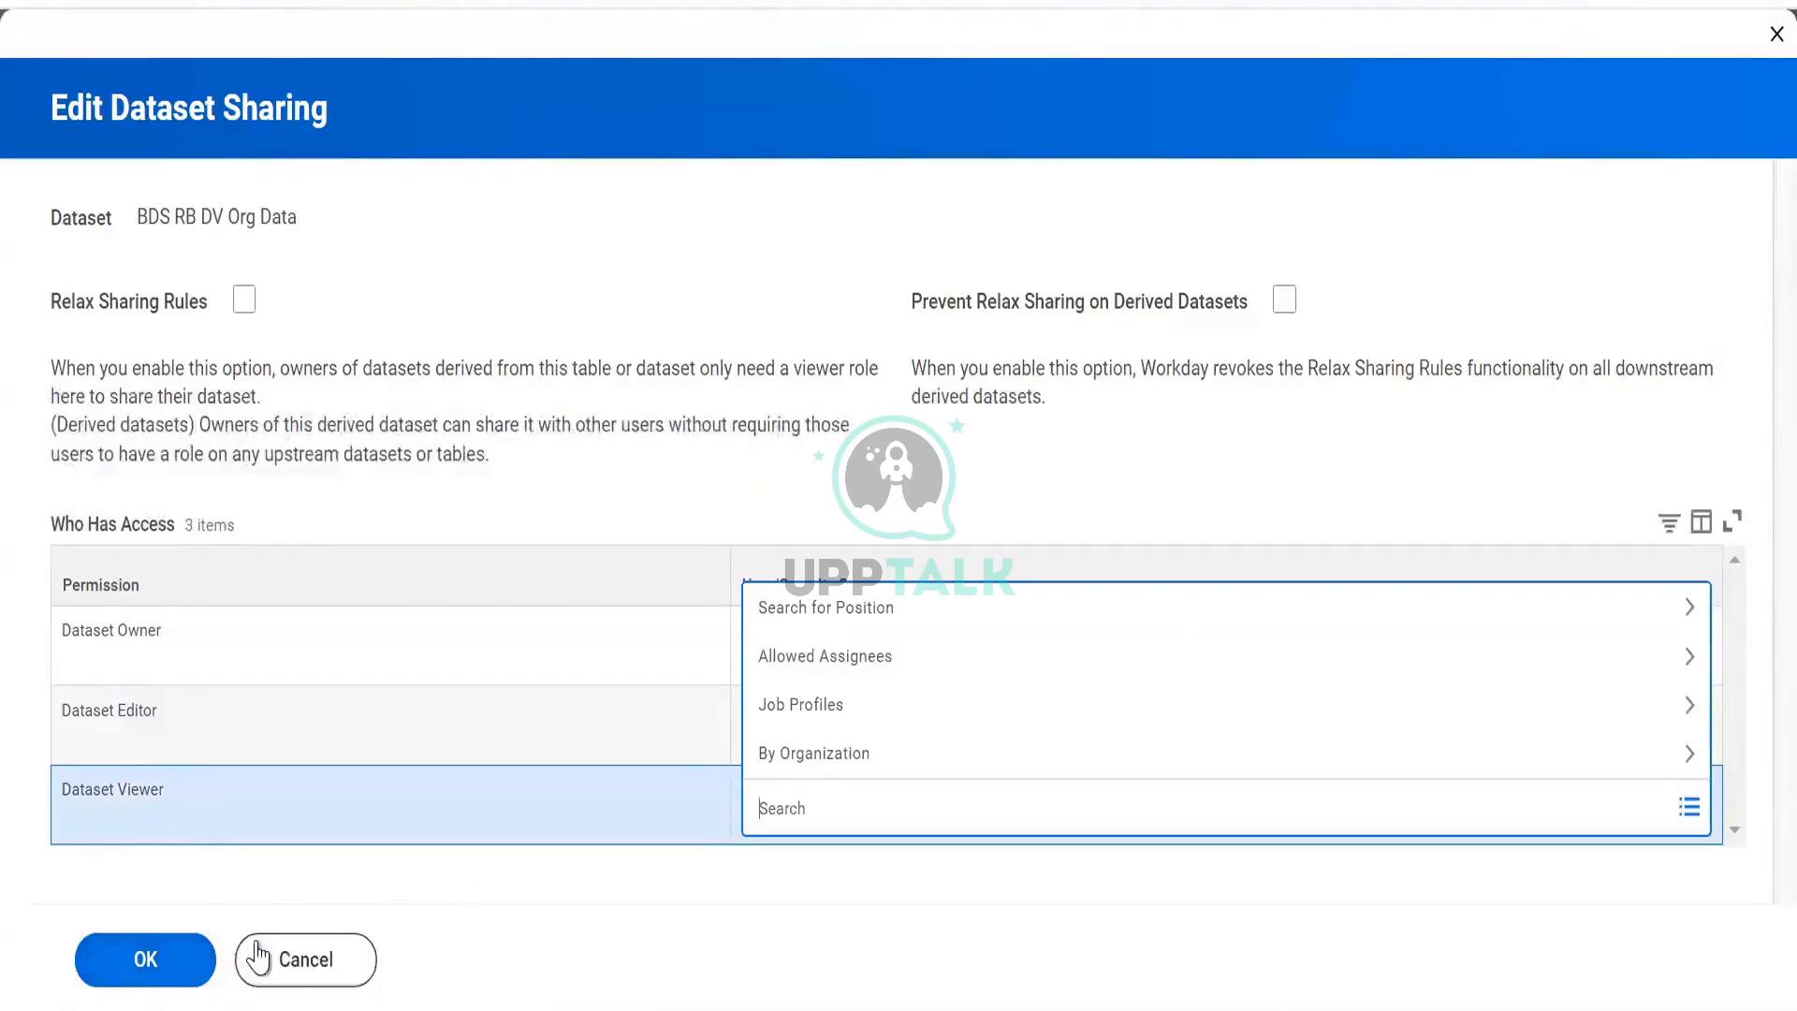
click(251, 959)
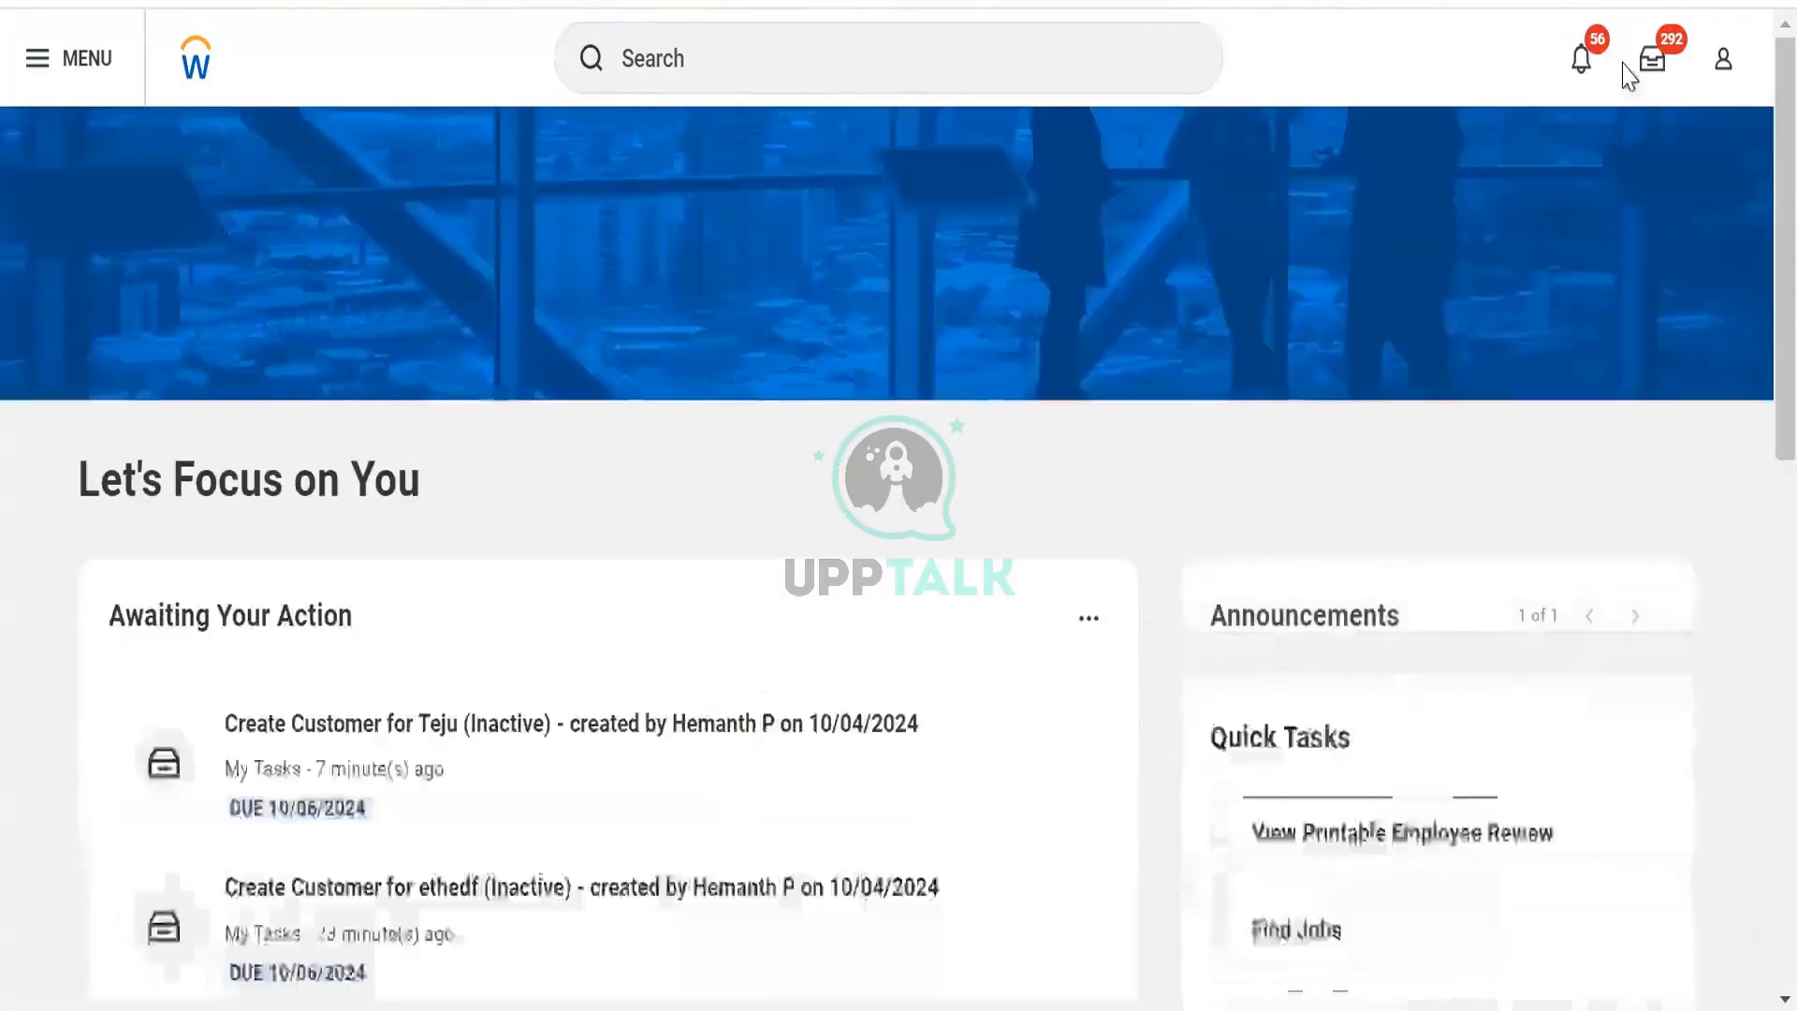
Reopen the Data Catalog and check its 655 results, scrolling the list down and back up.
click(1144, 60)
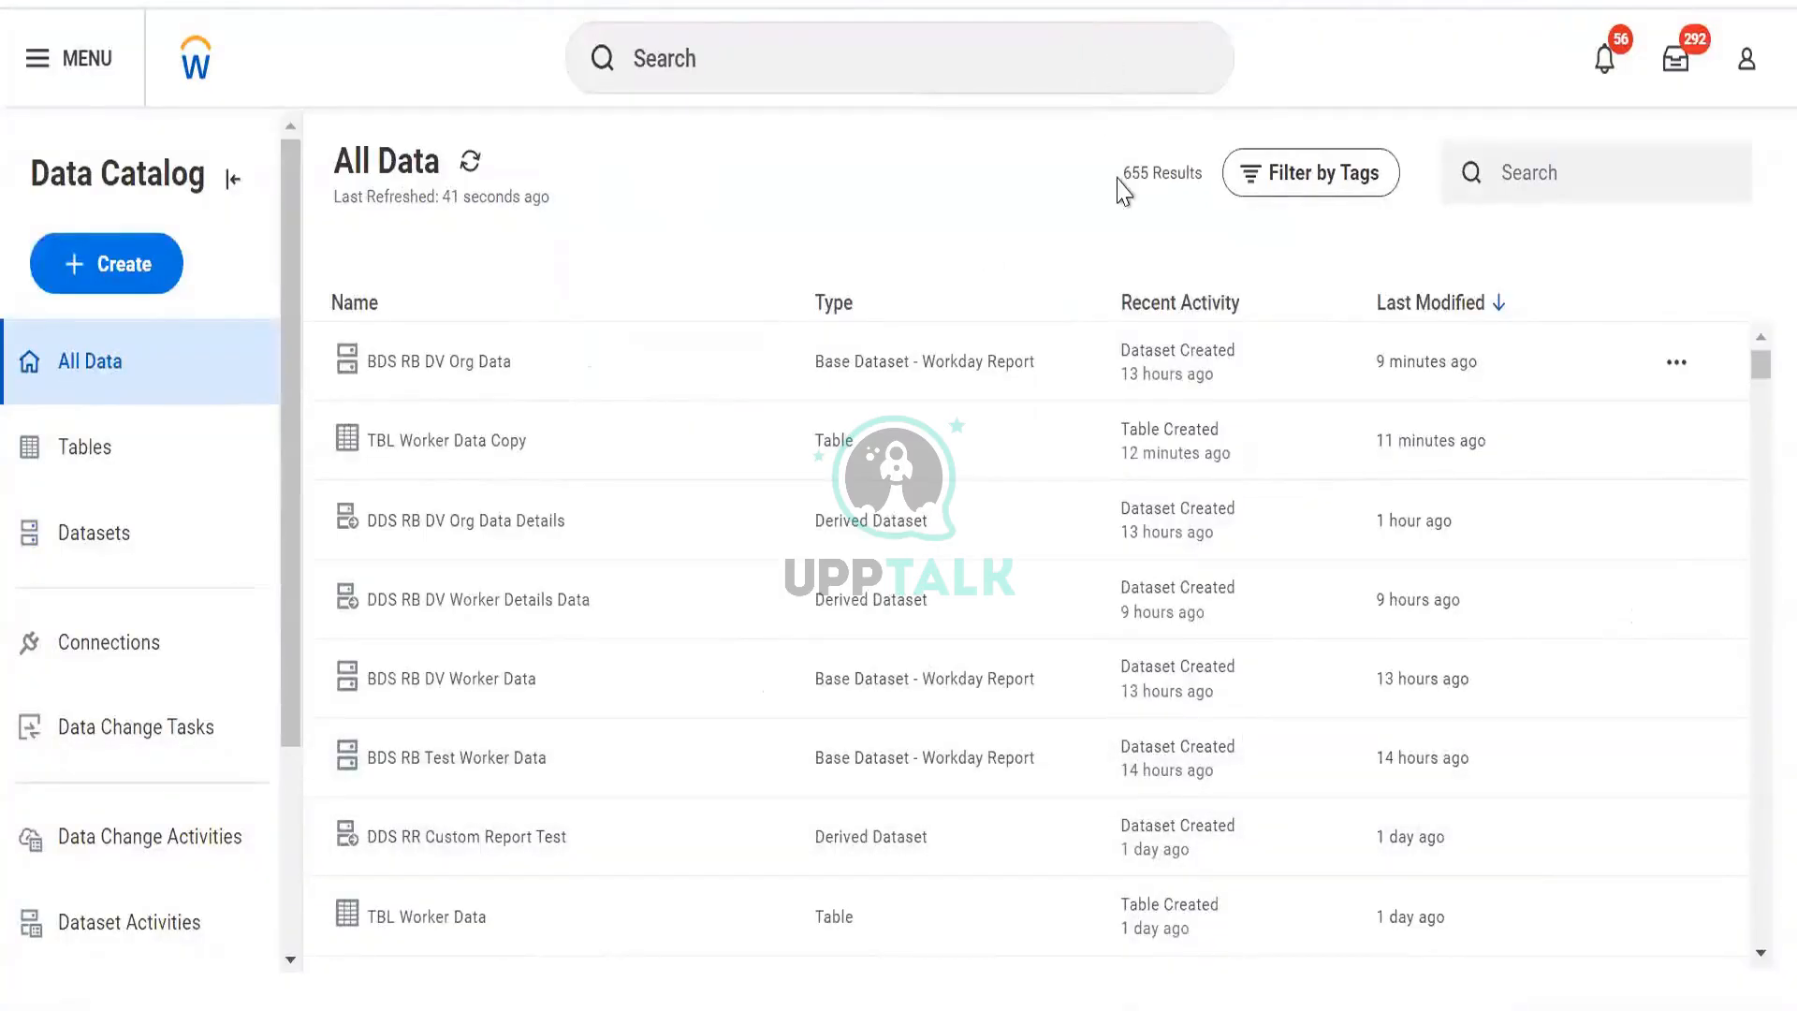
drag(1119, 176, 1203, 180)
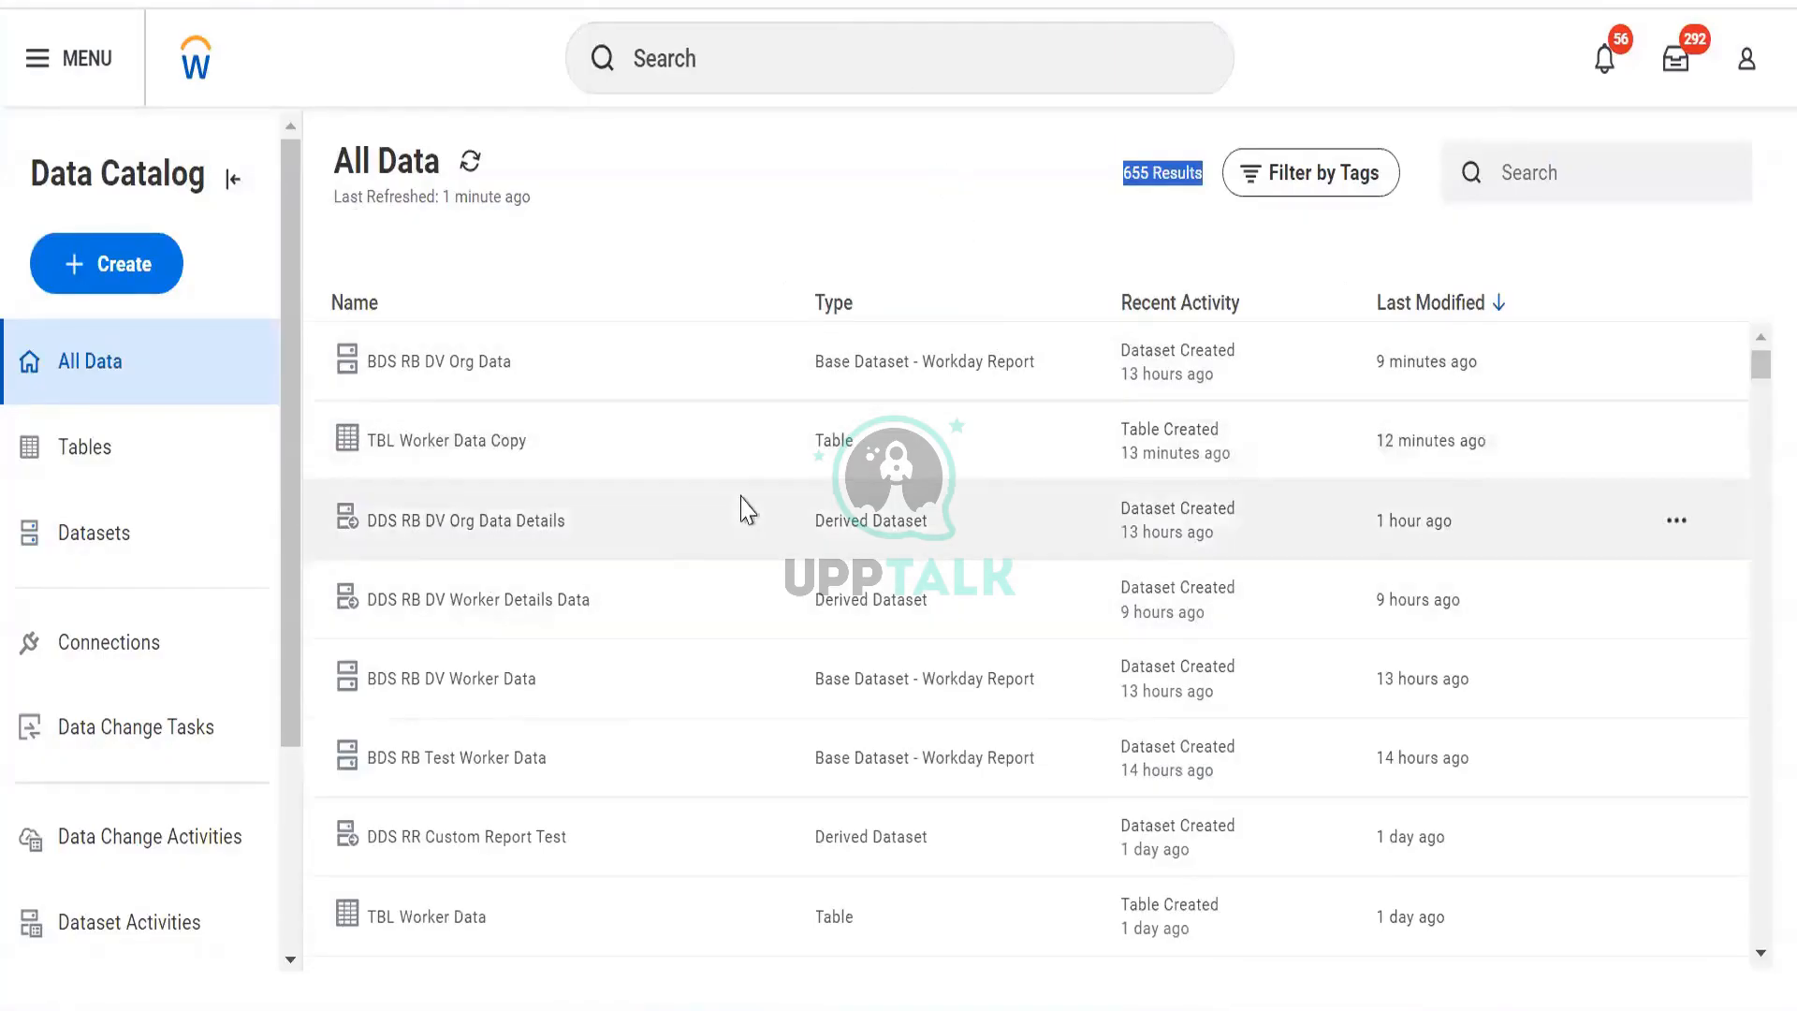
scroll(730, 515, down, 5)
scroll(696, 529, up, 5)
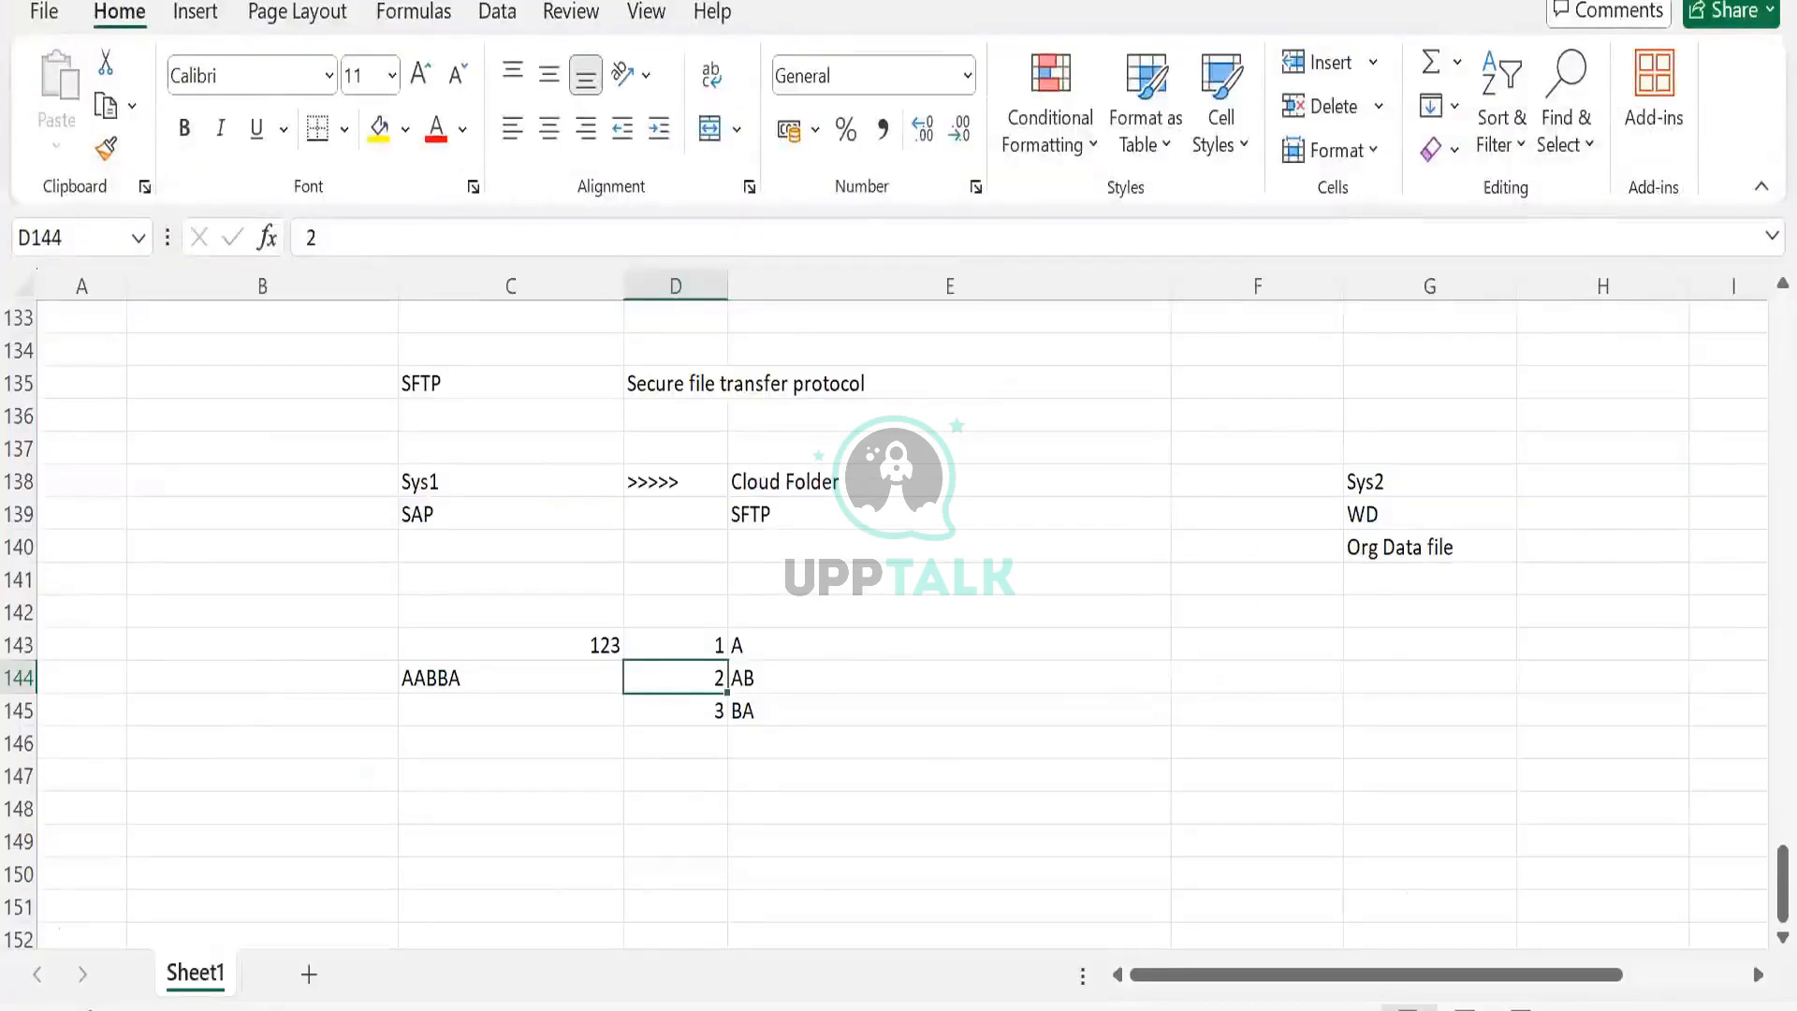
key(alt+Tab)
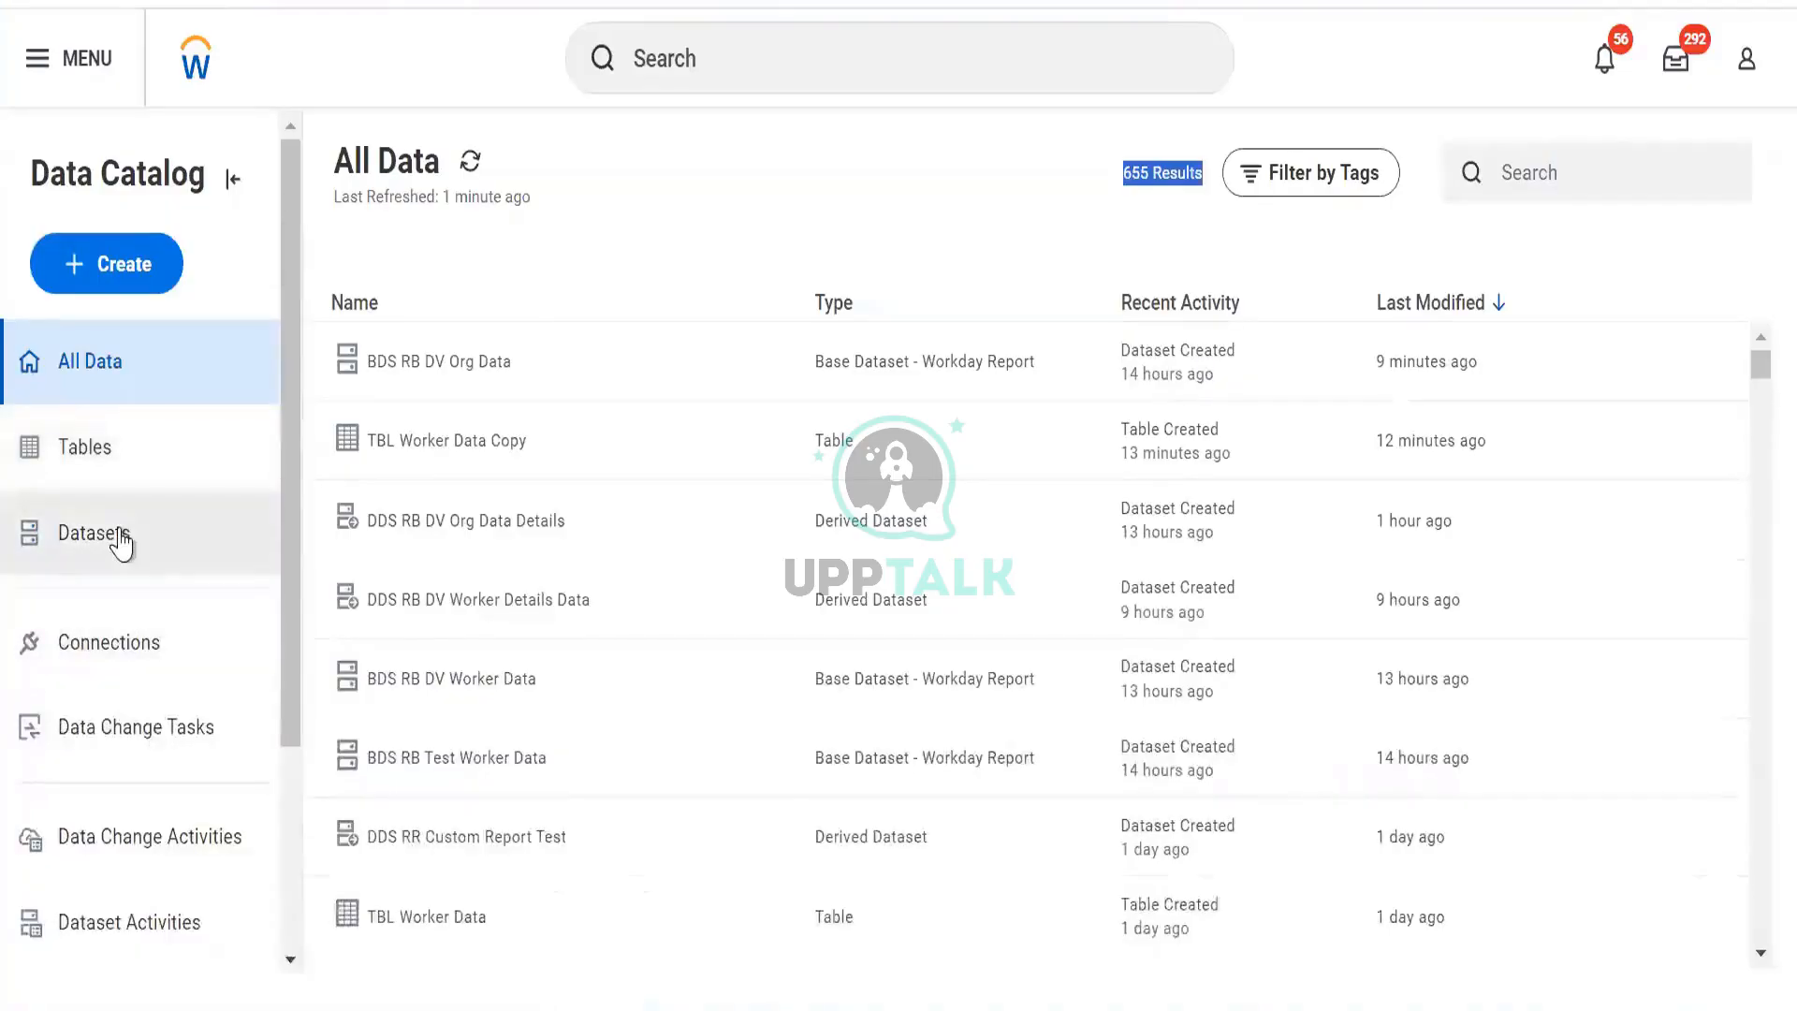
Filter the catalog to Datasets and open the row actions for DDS Worker Data Enriched.
click(119, 534)
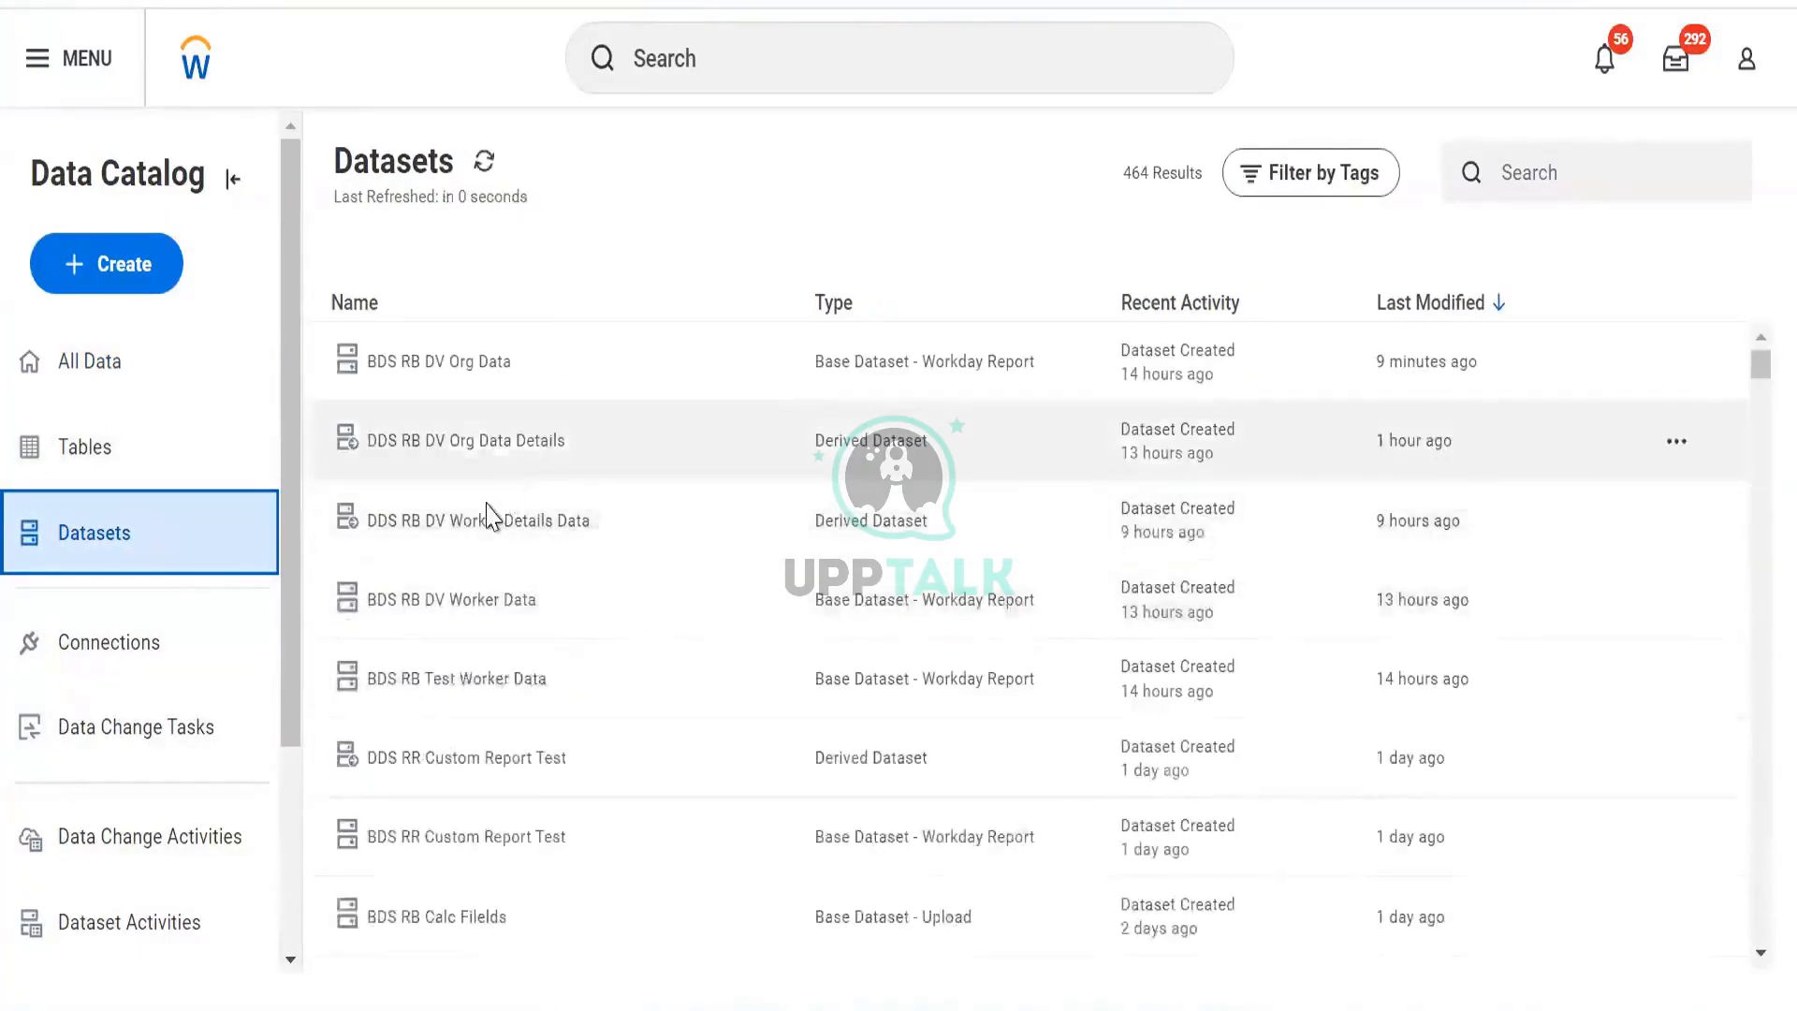
scroll(488, 636, down, 10)
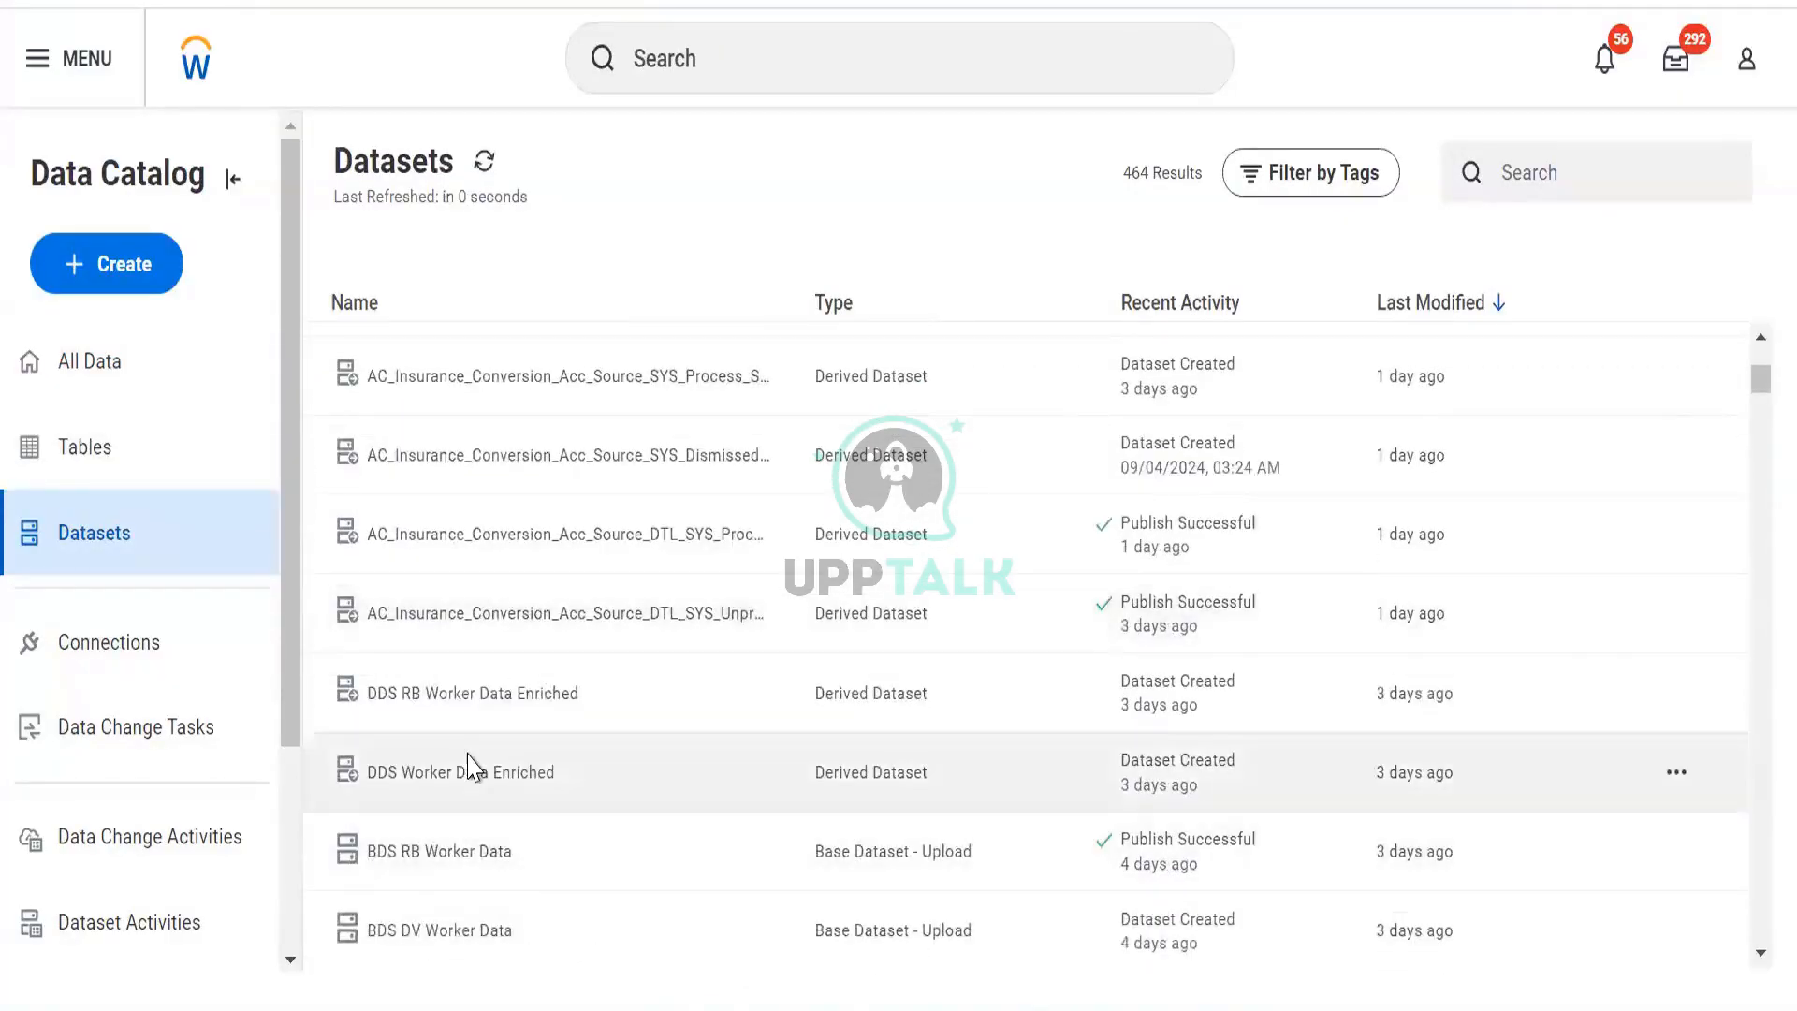
click(467, 769)
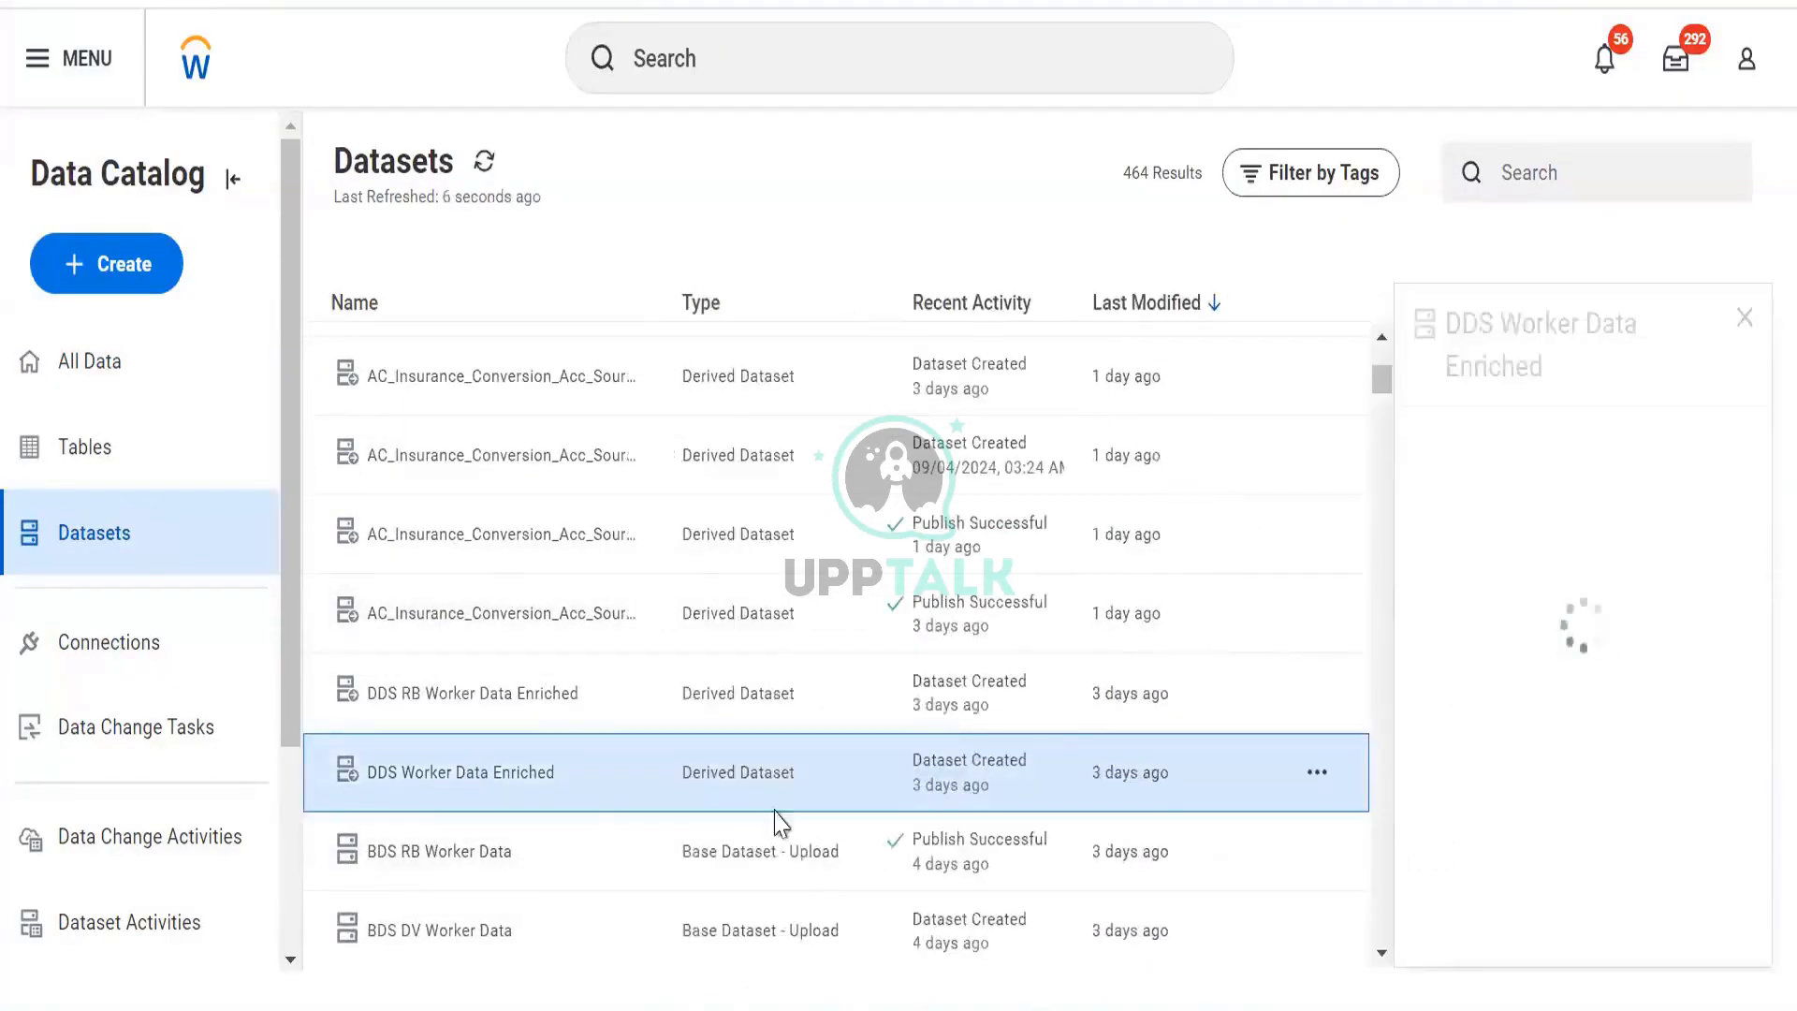
click(1320, 773)
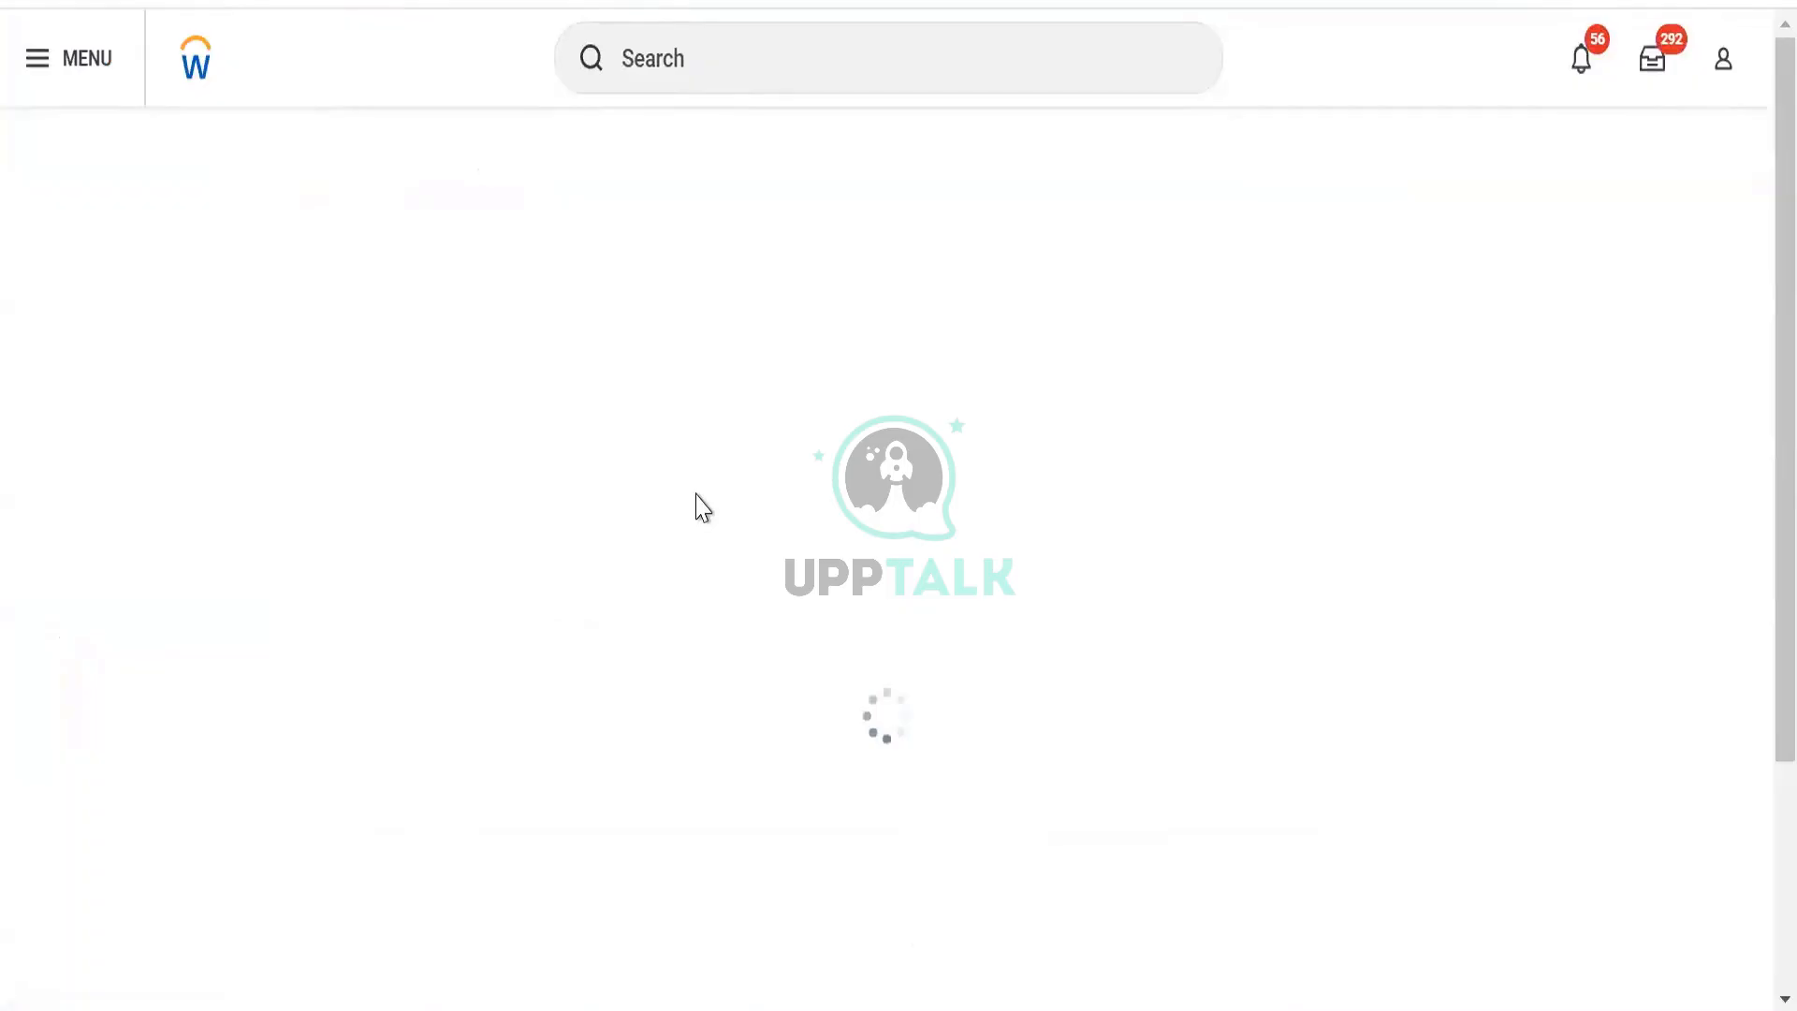
Inspect DDS Worker Data Enriched's five fields and empty publish history, then view its Publishing actions.
click(705, 249)
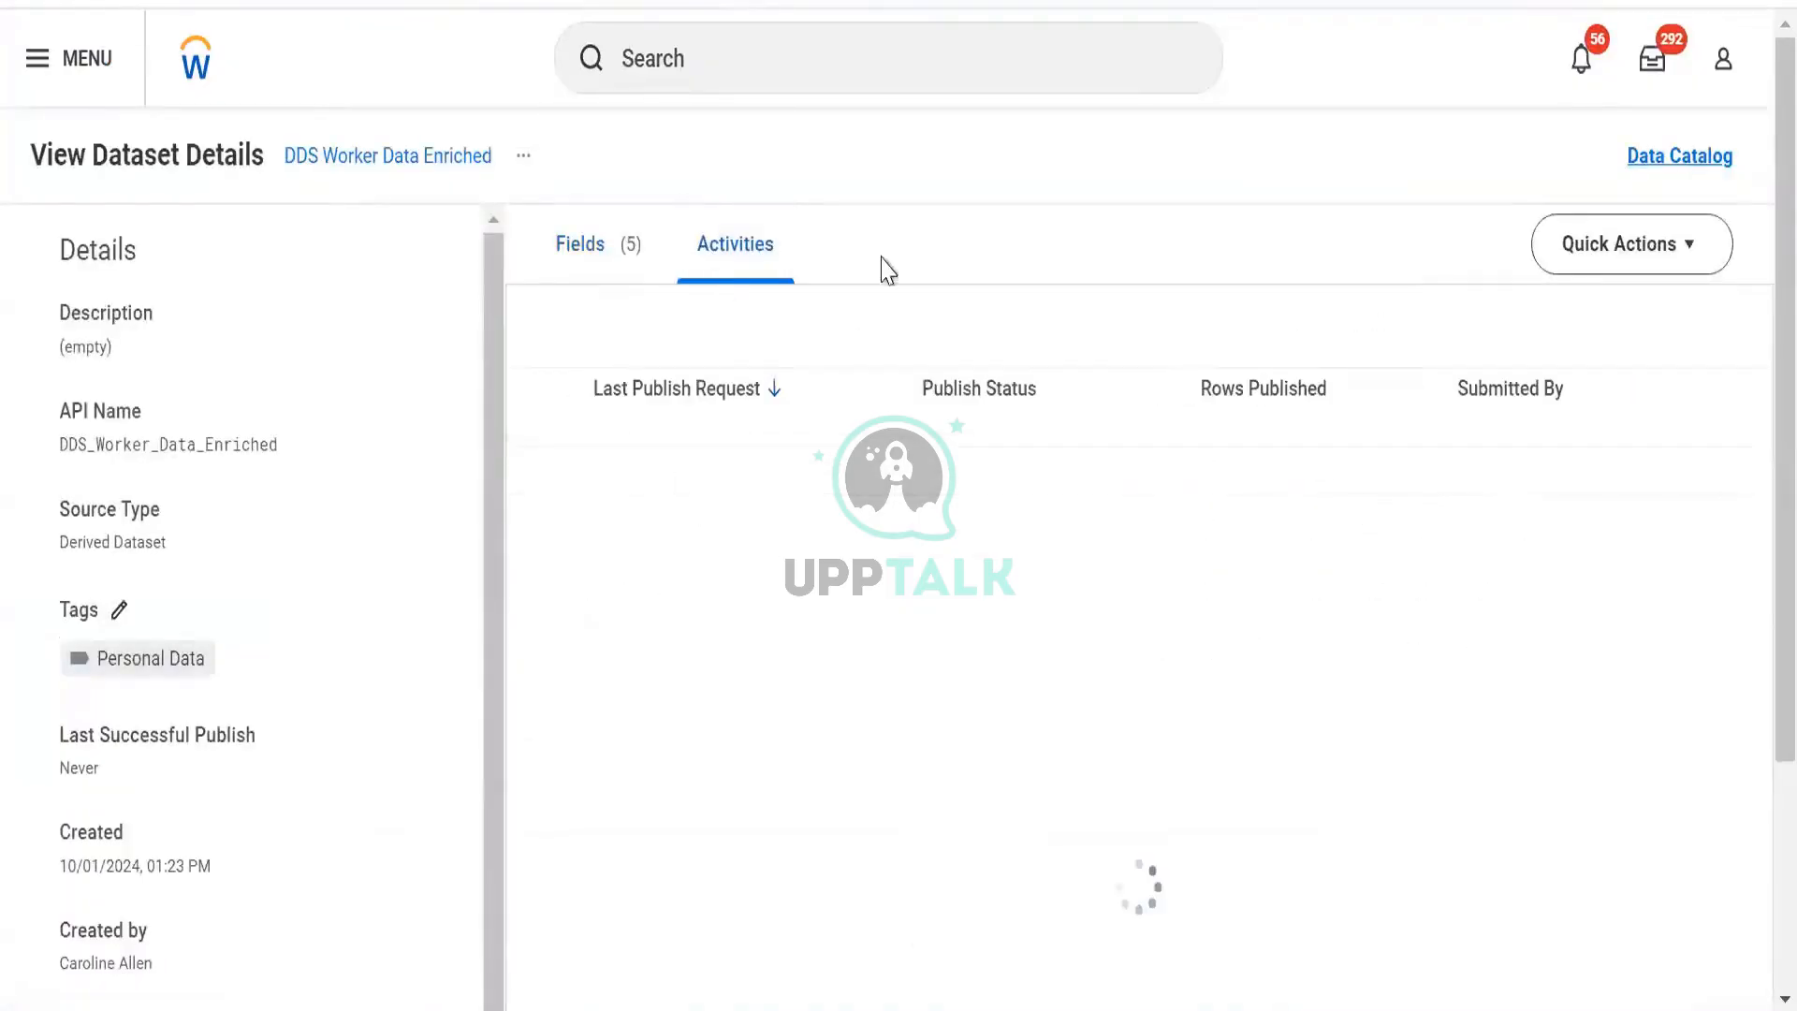
click(599, 250)
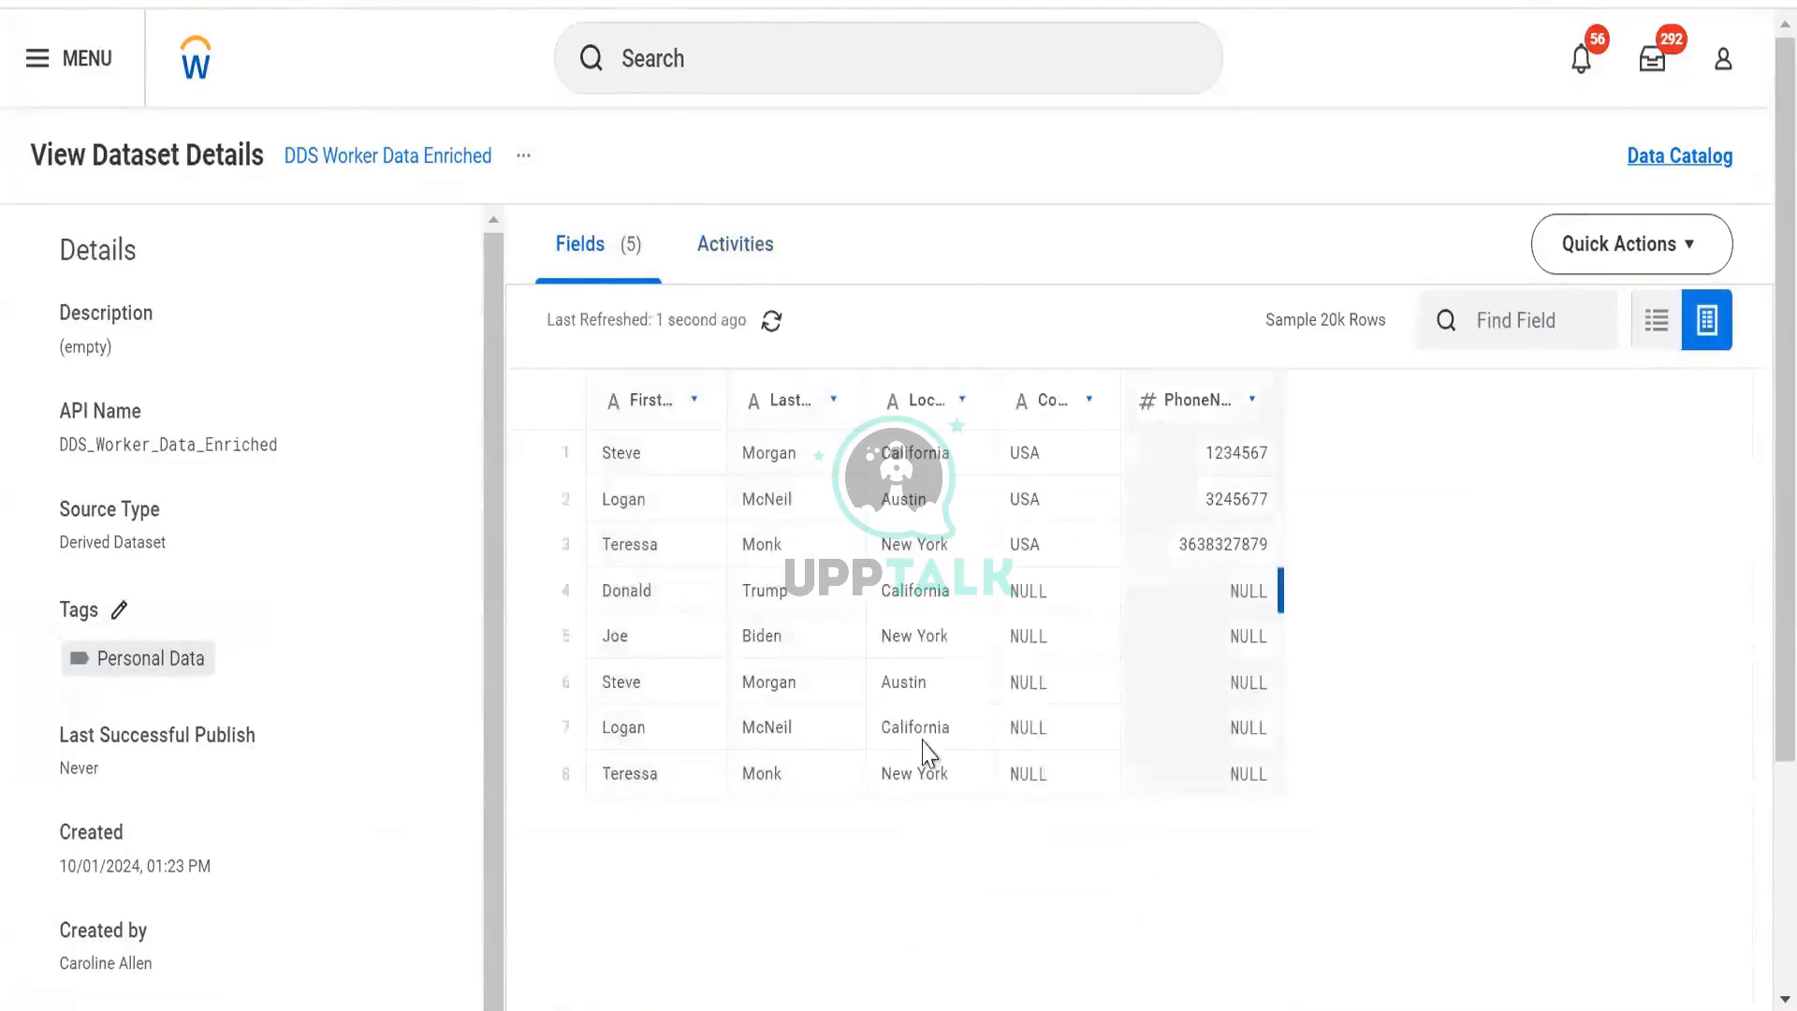
click(680, 254)
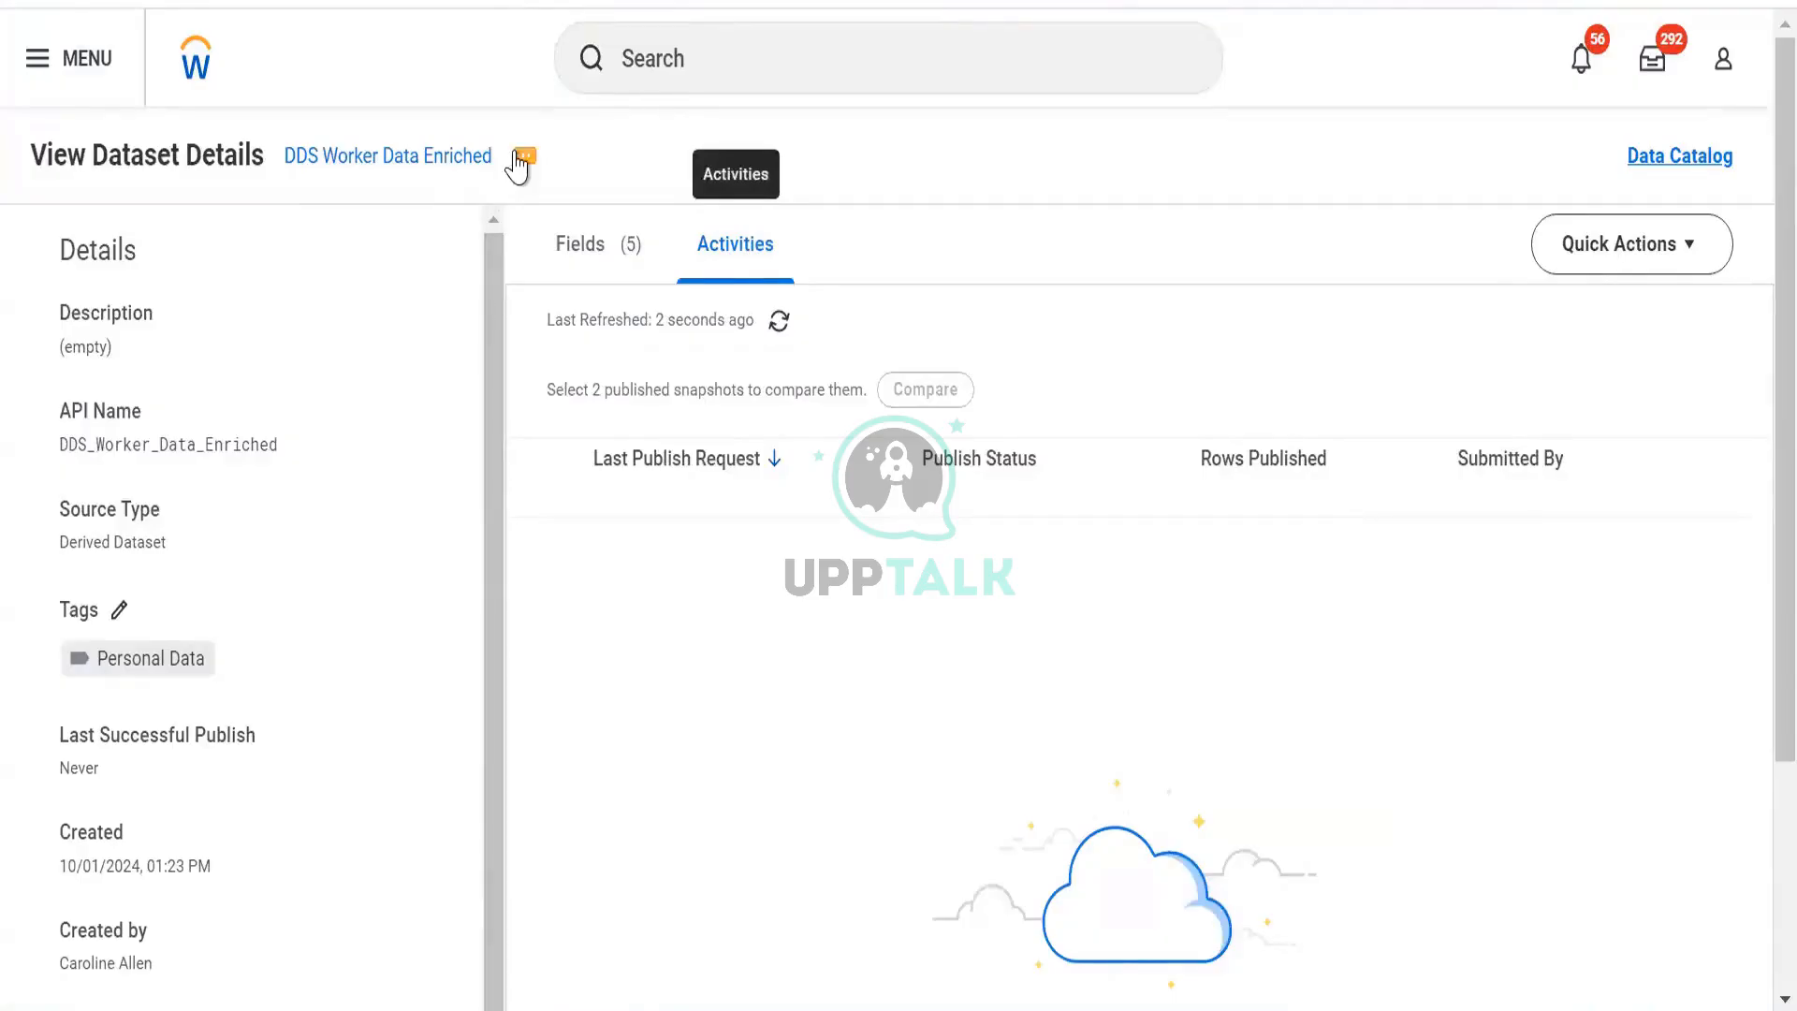
click(522, 157)
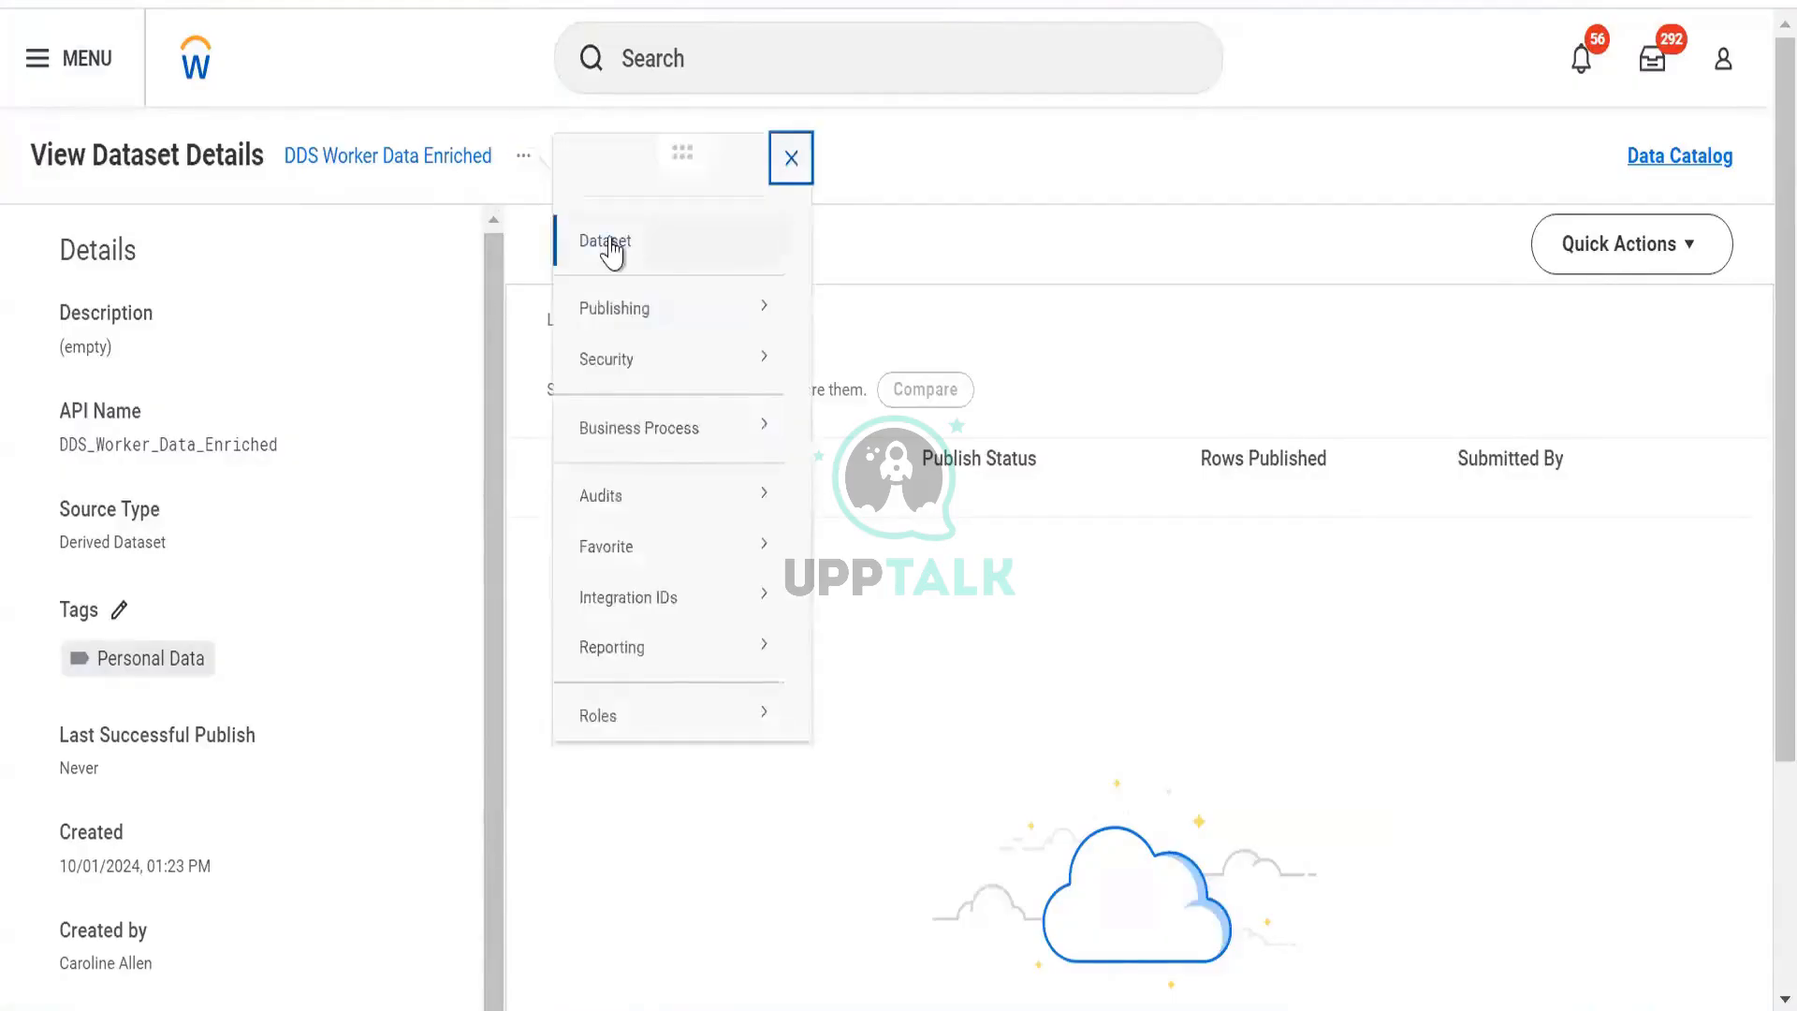
mouse_move(706, 329)
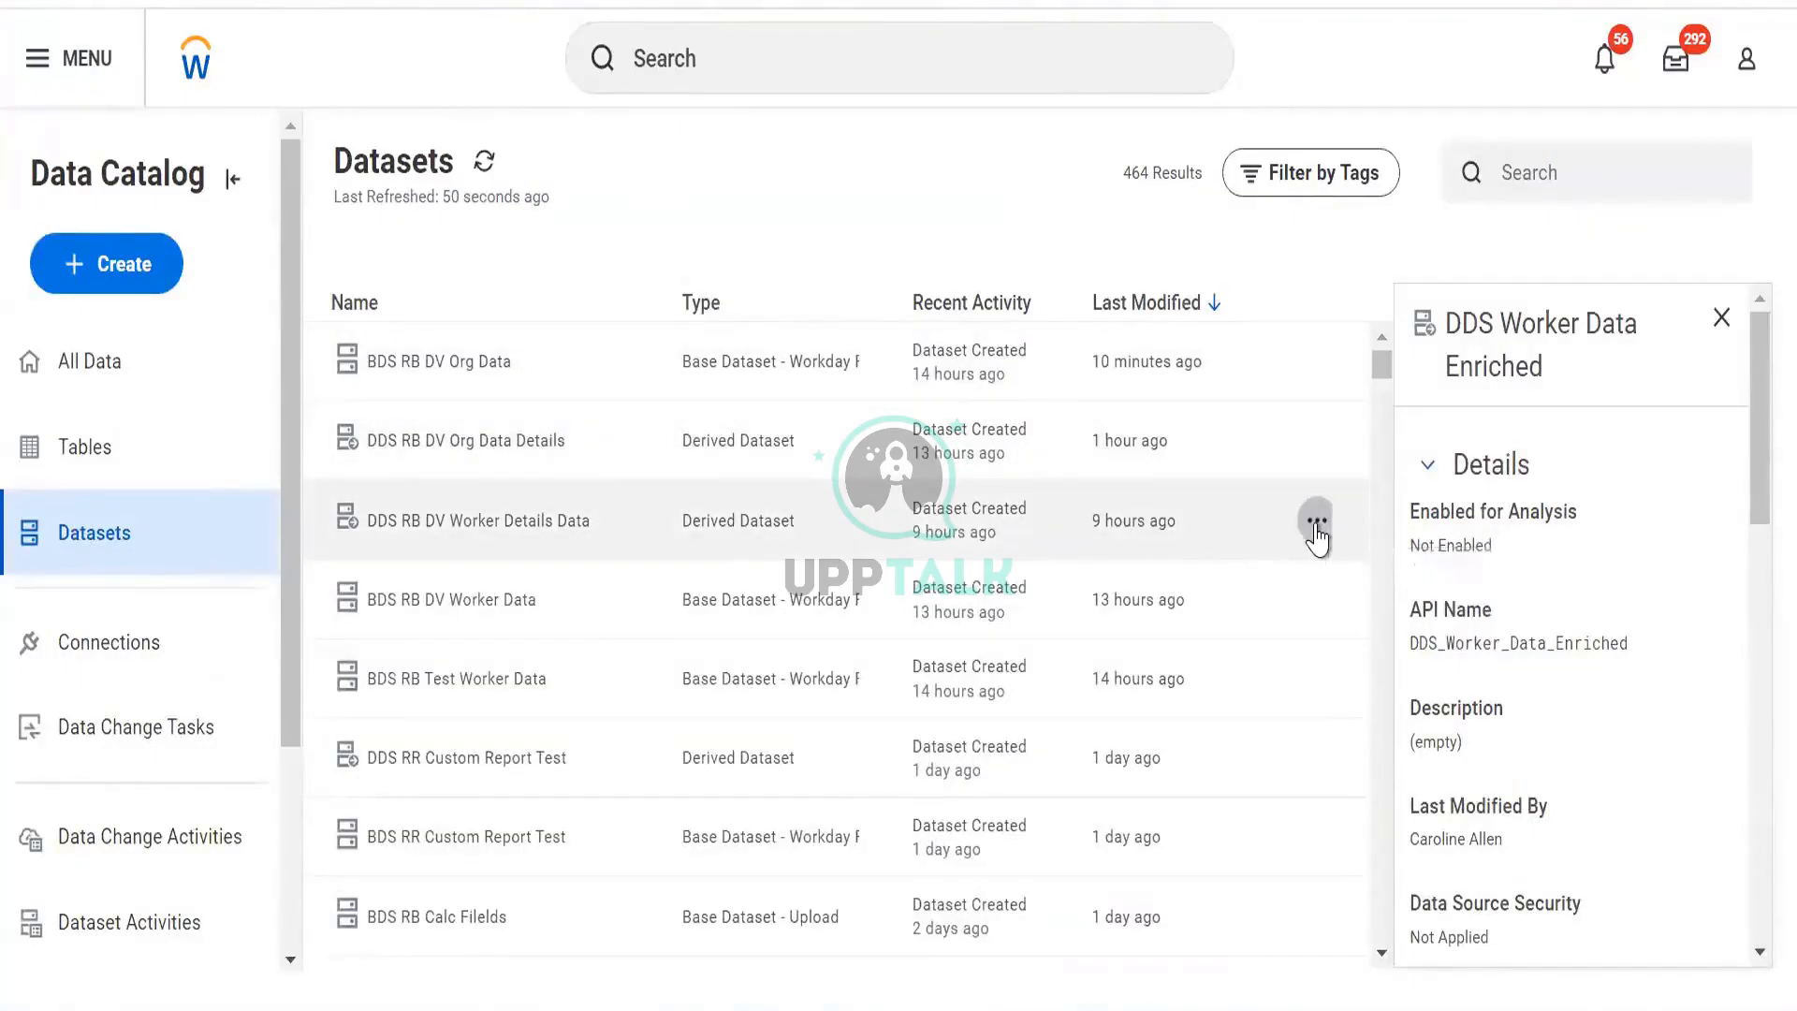
Open the View Lineage page for DDS RB DV Org Data Details from its row actions.
click(1317, 522)
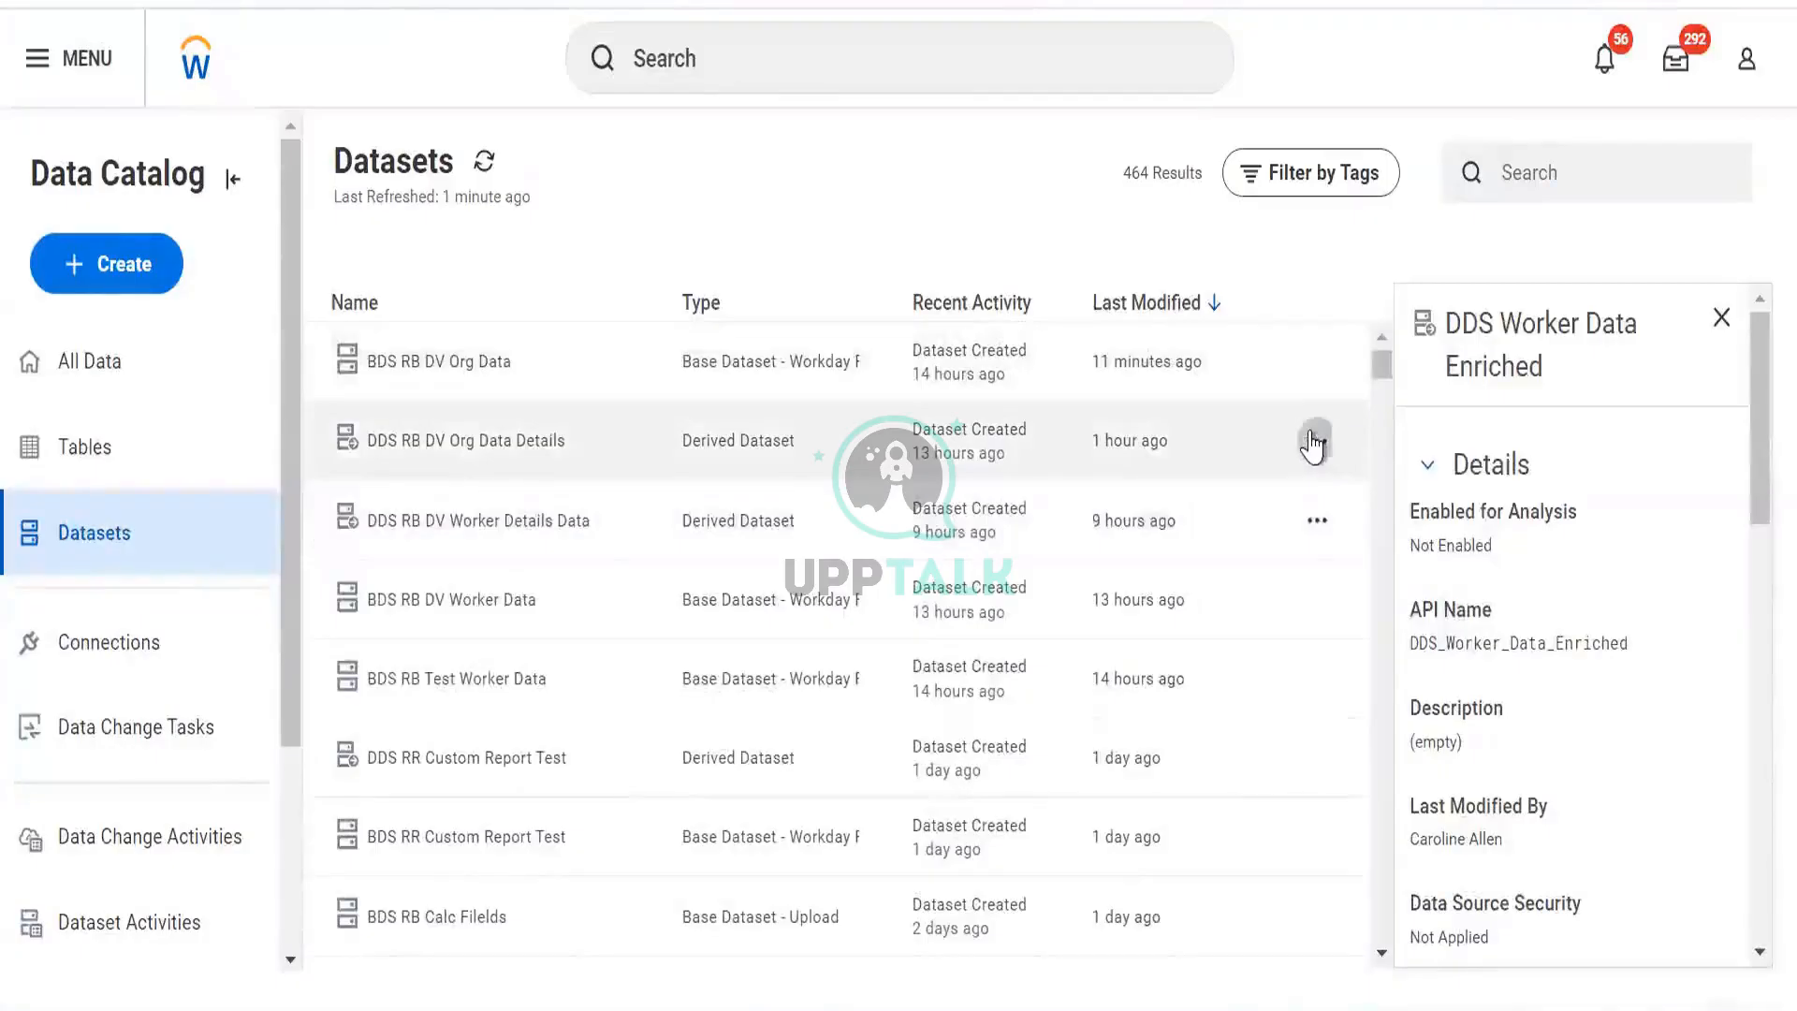
click(1304, 528)
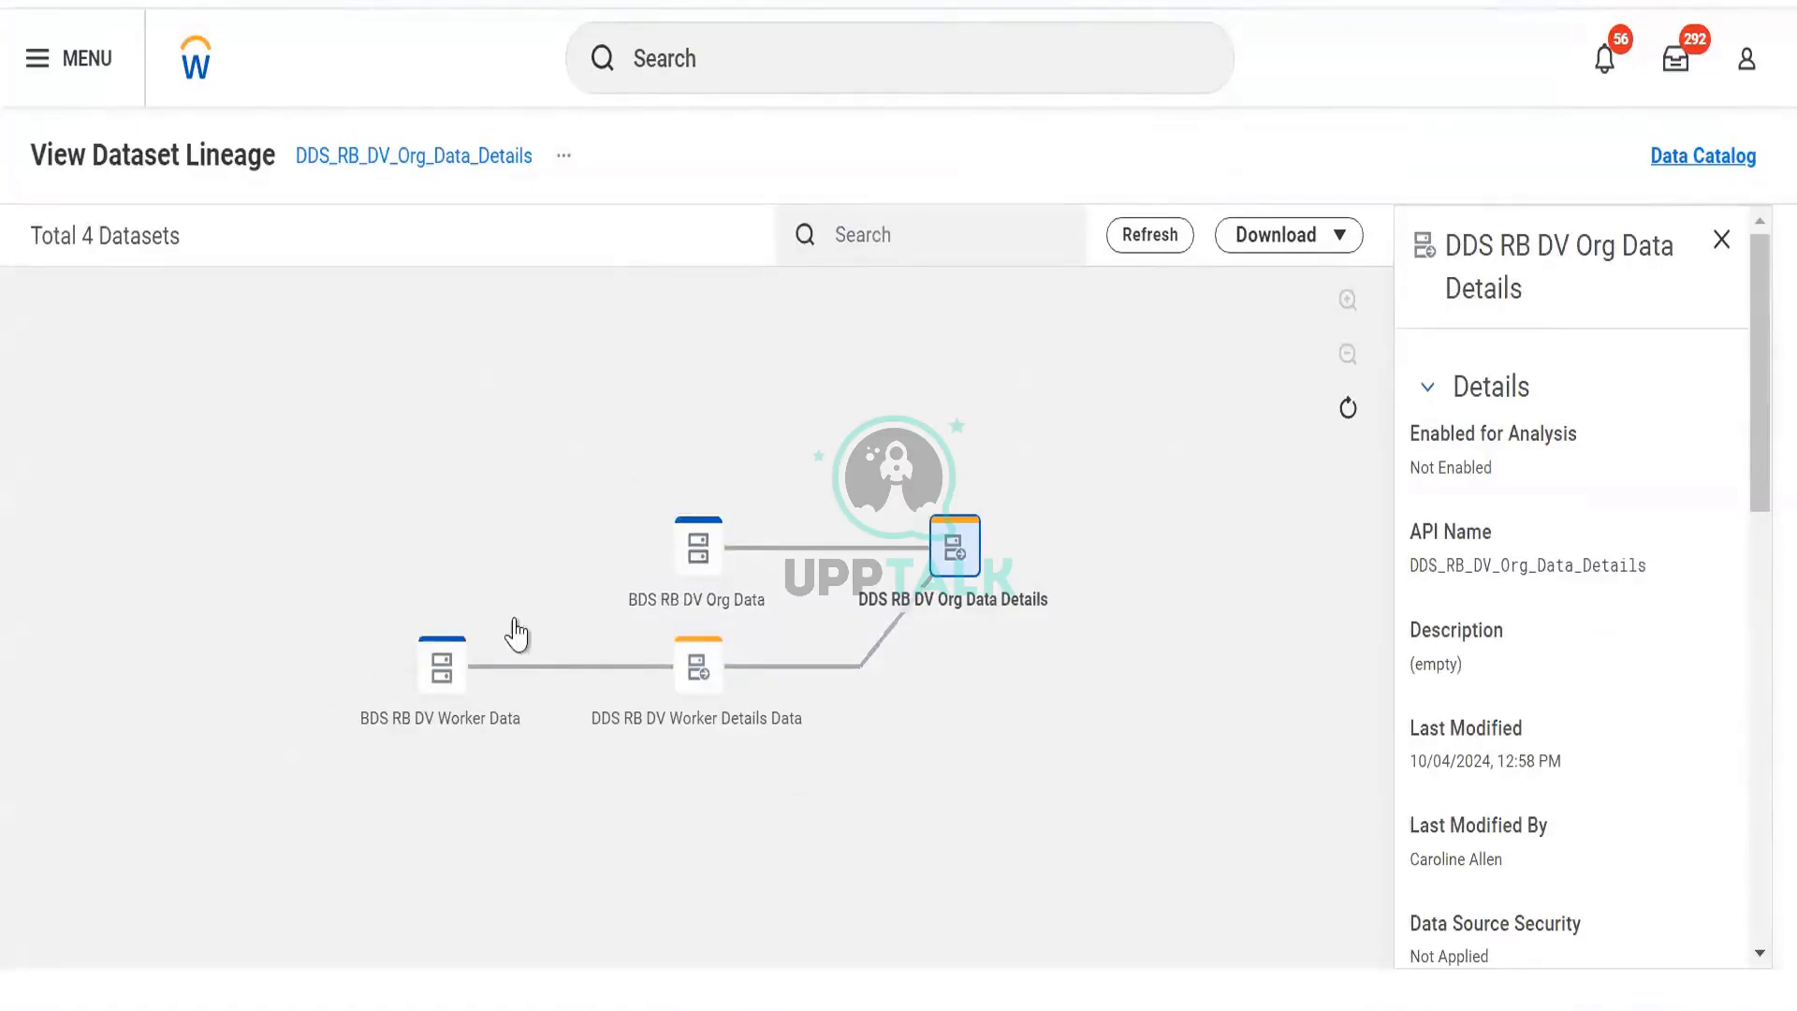
Bring up DDS Worker Data Enriched's Publishing options, Create Schedule and Publish Dataset.
mouse_move(446, 695)
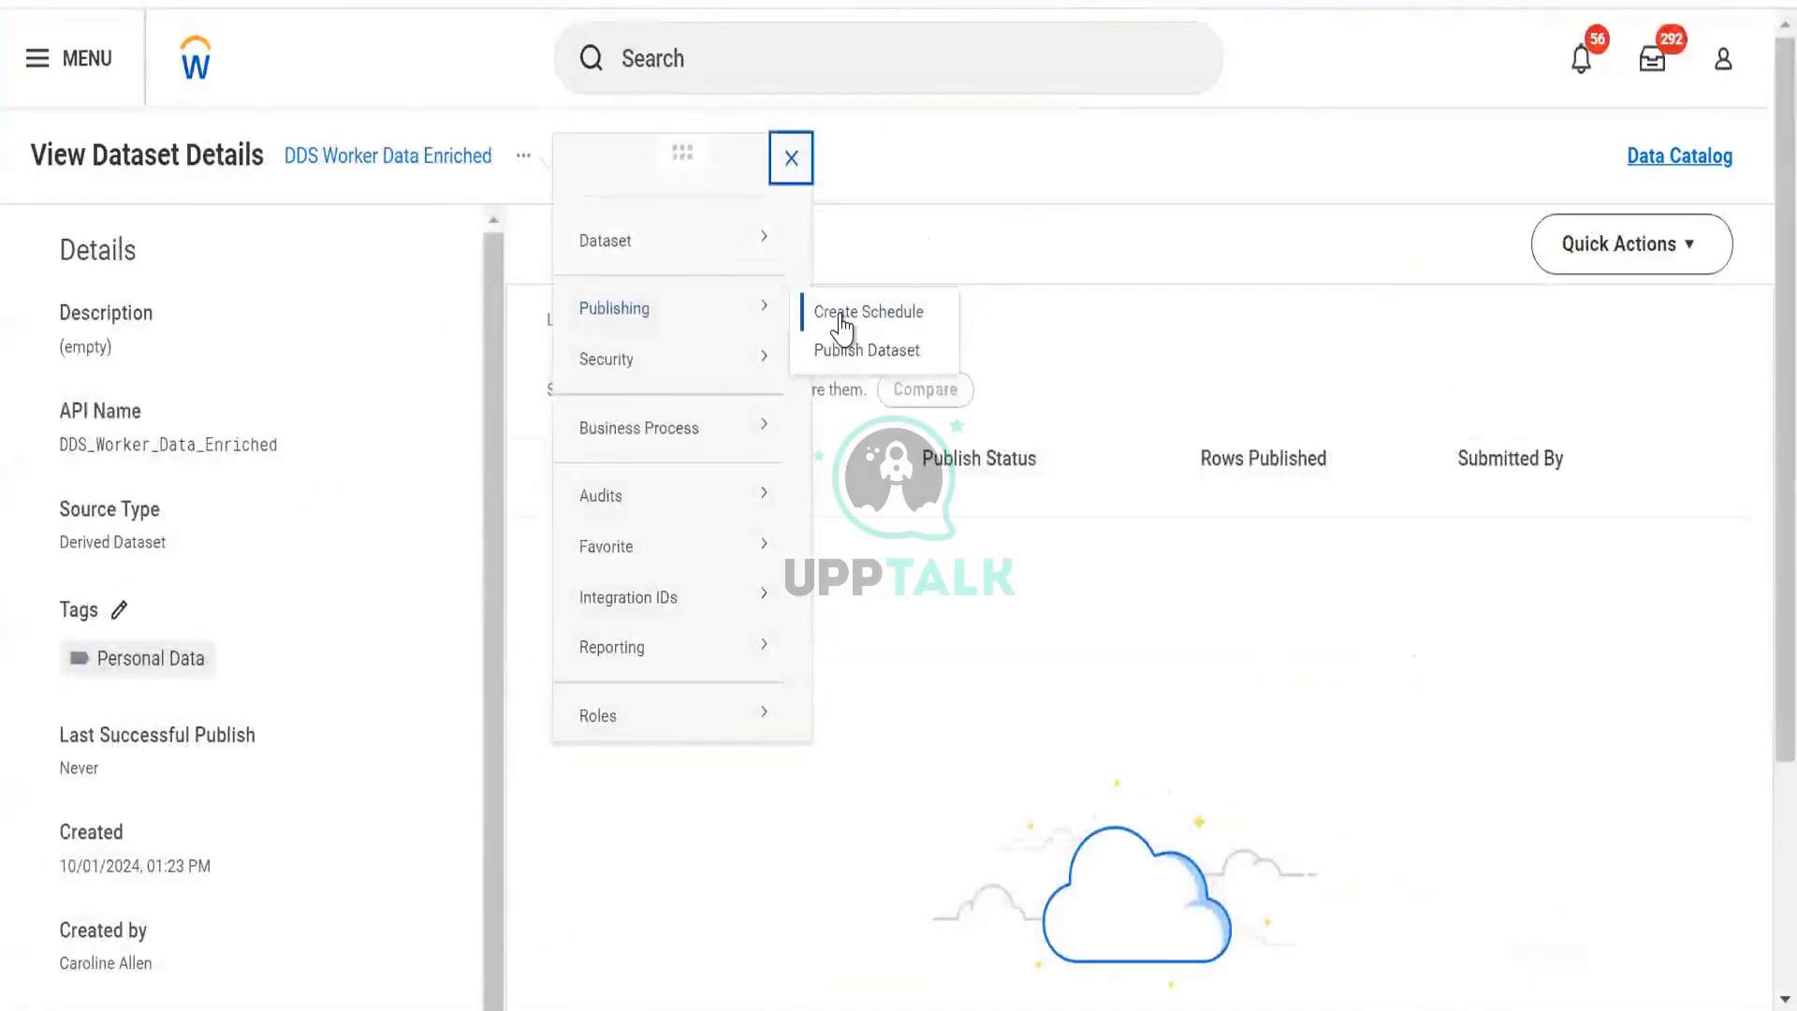
Start a publish schedule for DDS Worker Data Enriched, cancel it, then begin a new one.
click(843, 323)
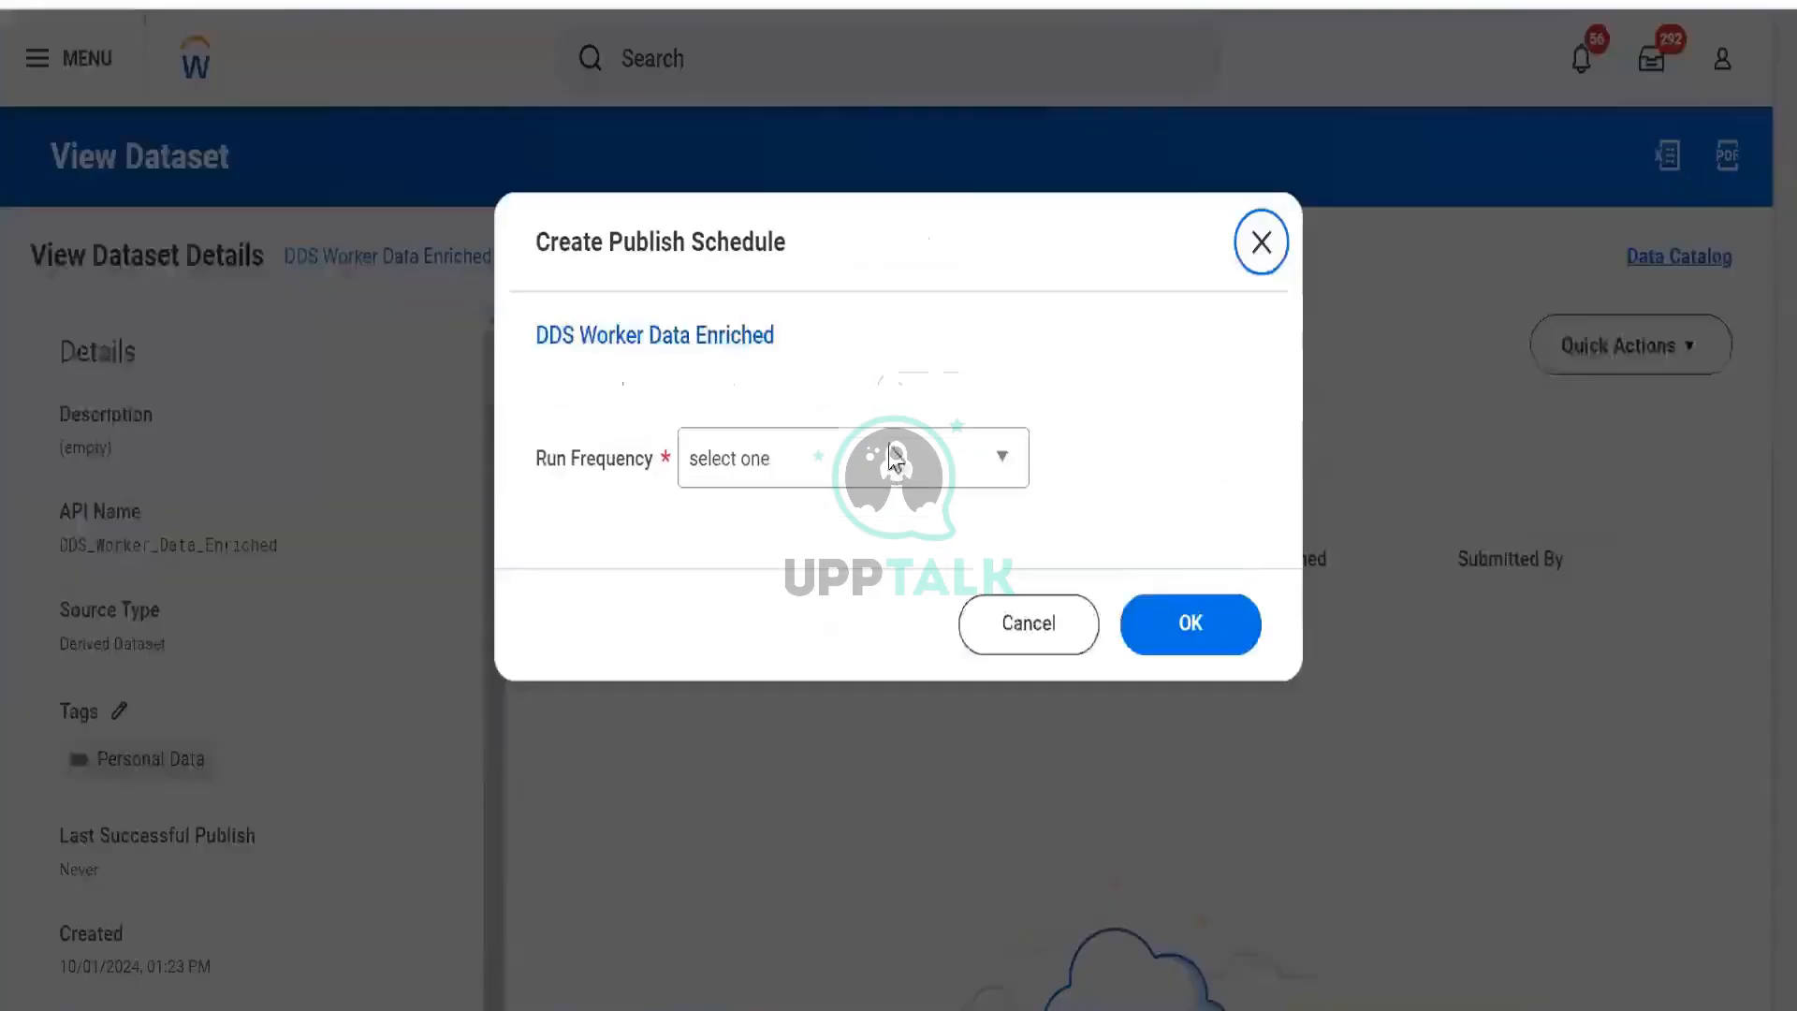
click(1046, 627)
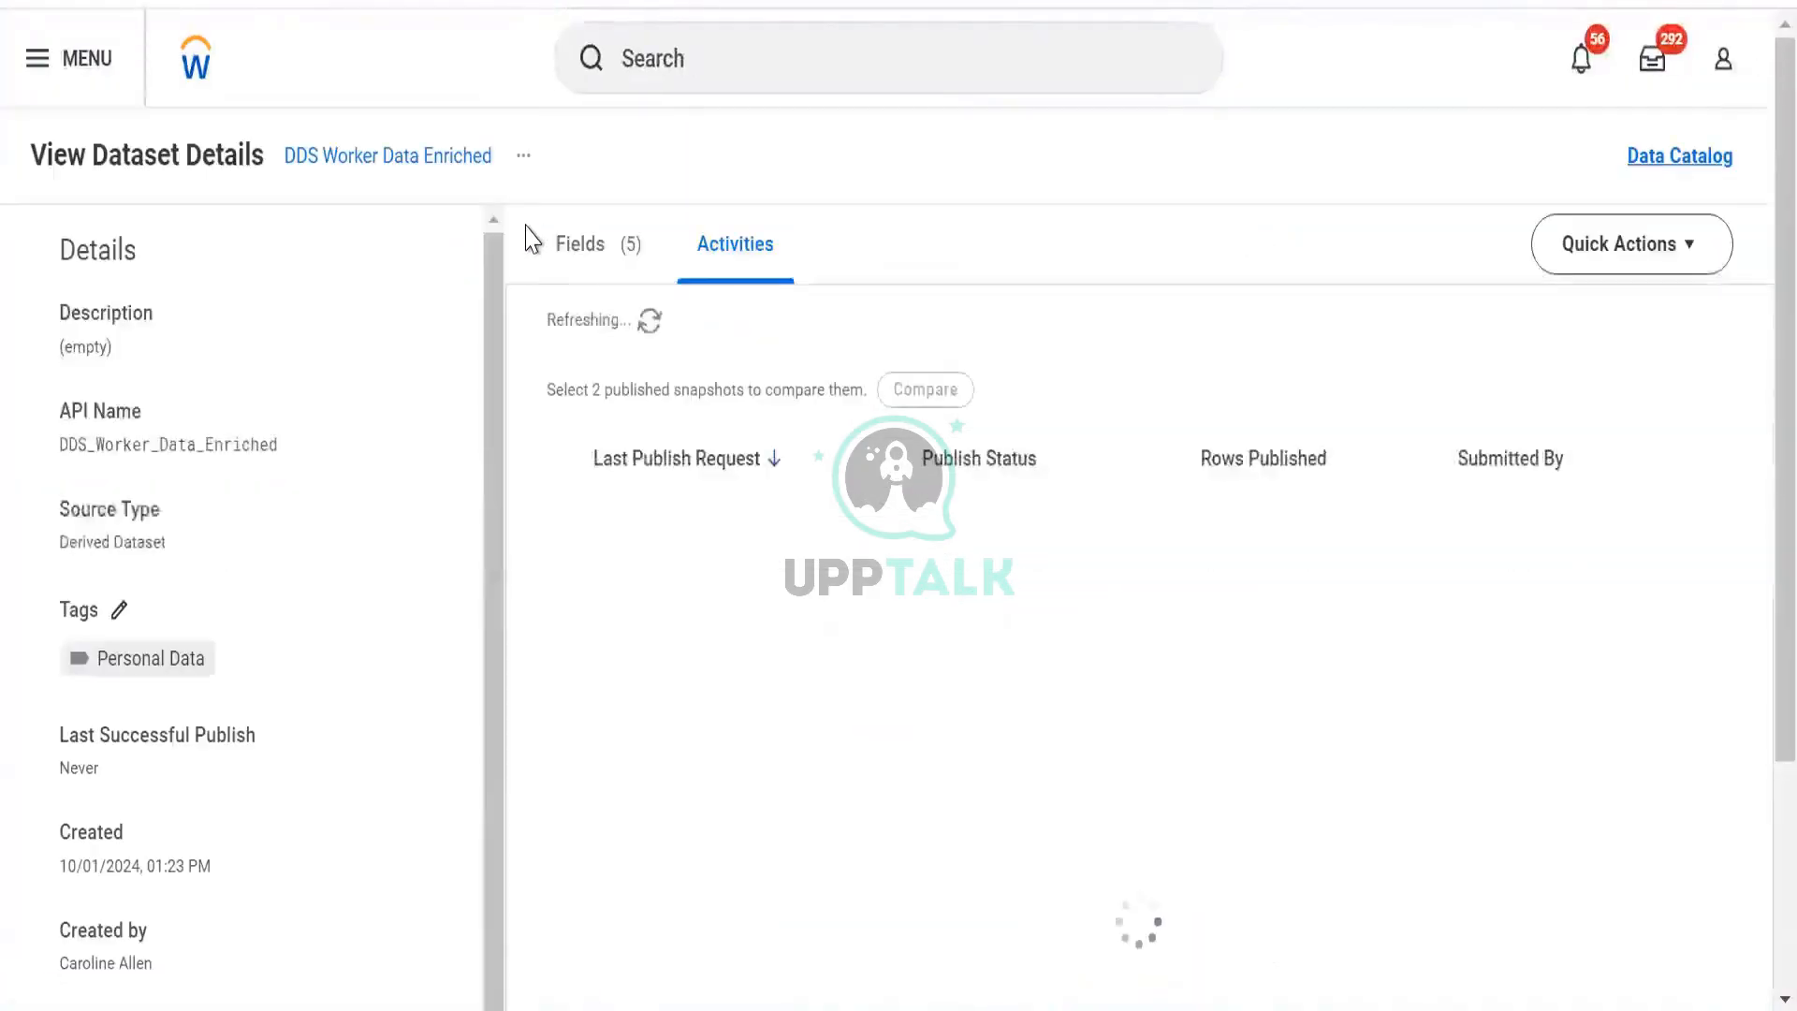
click(521, 165)
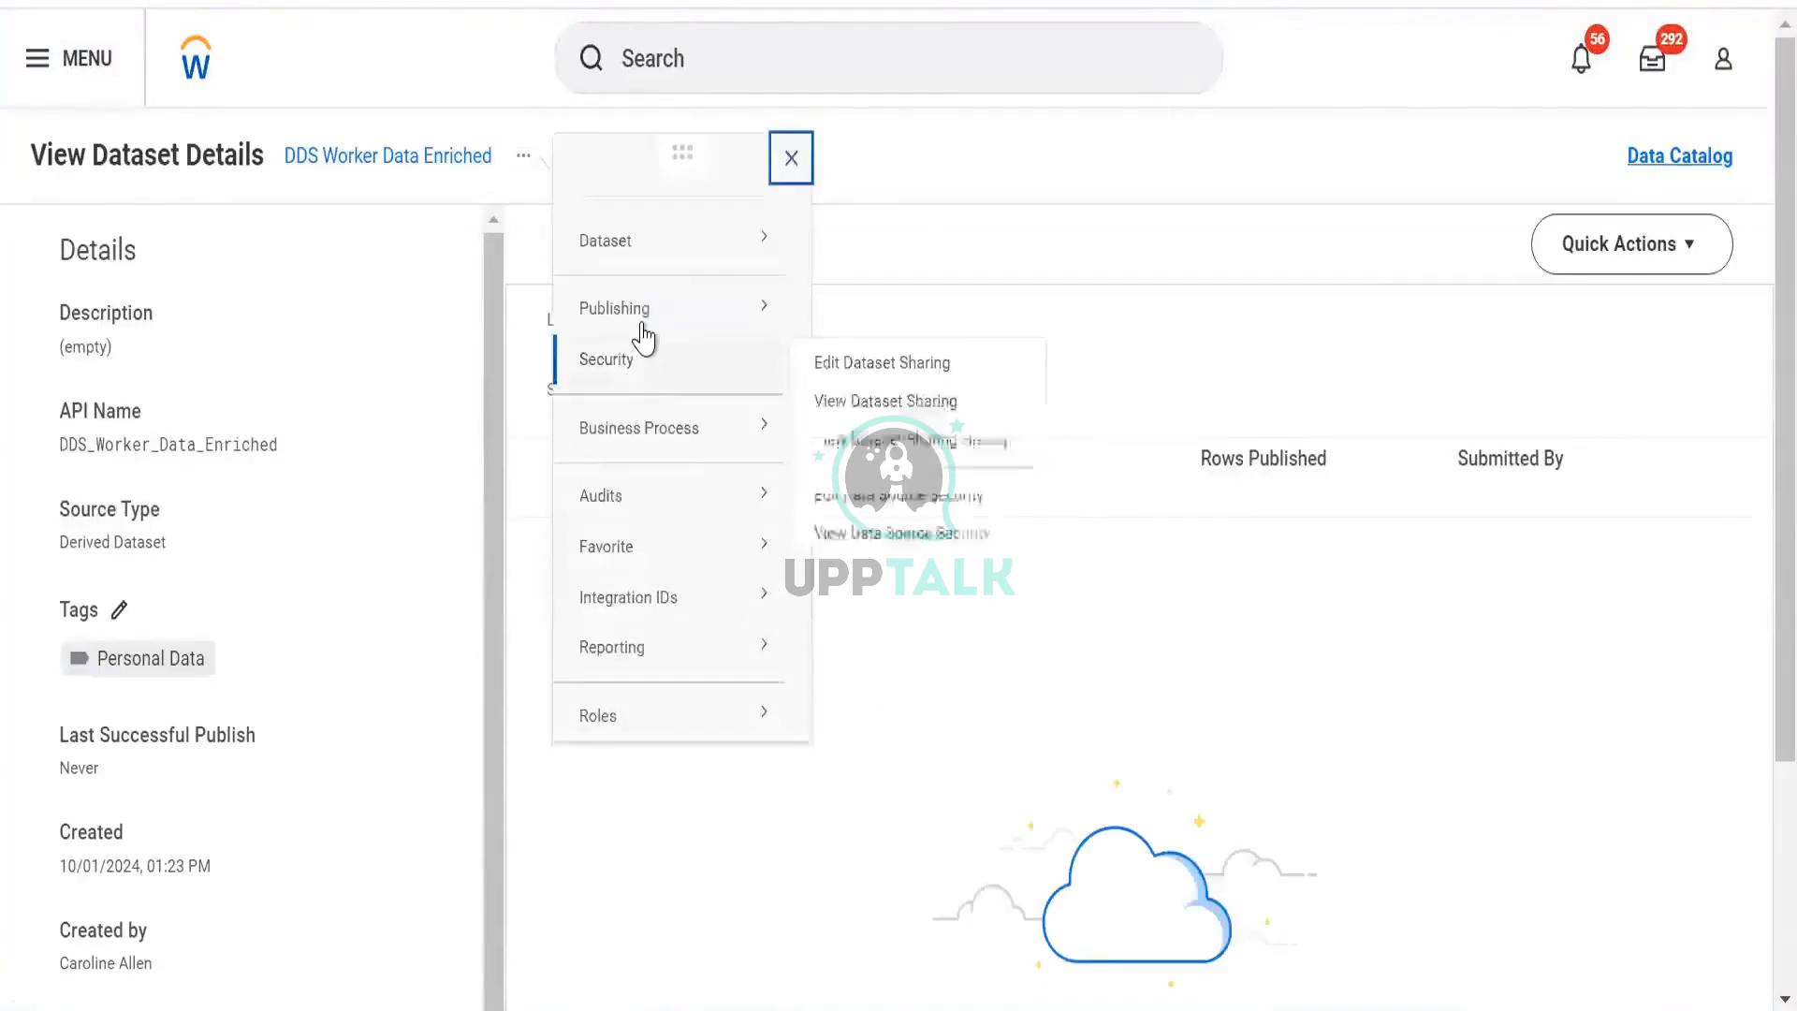
mouse_move(646, 309)
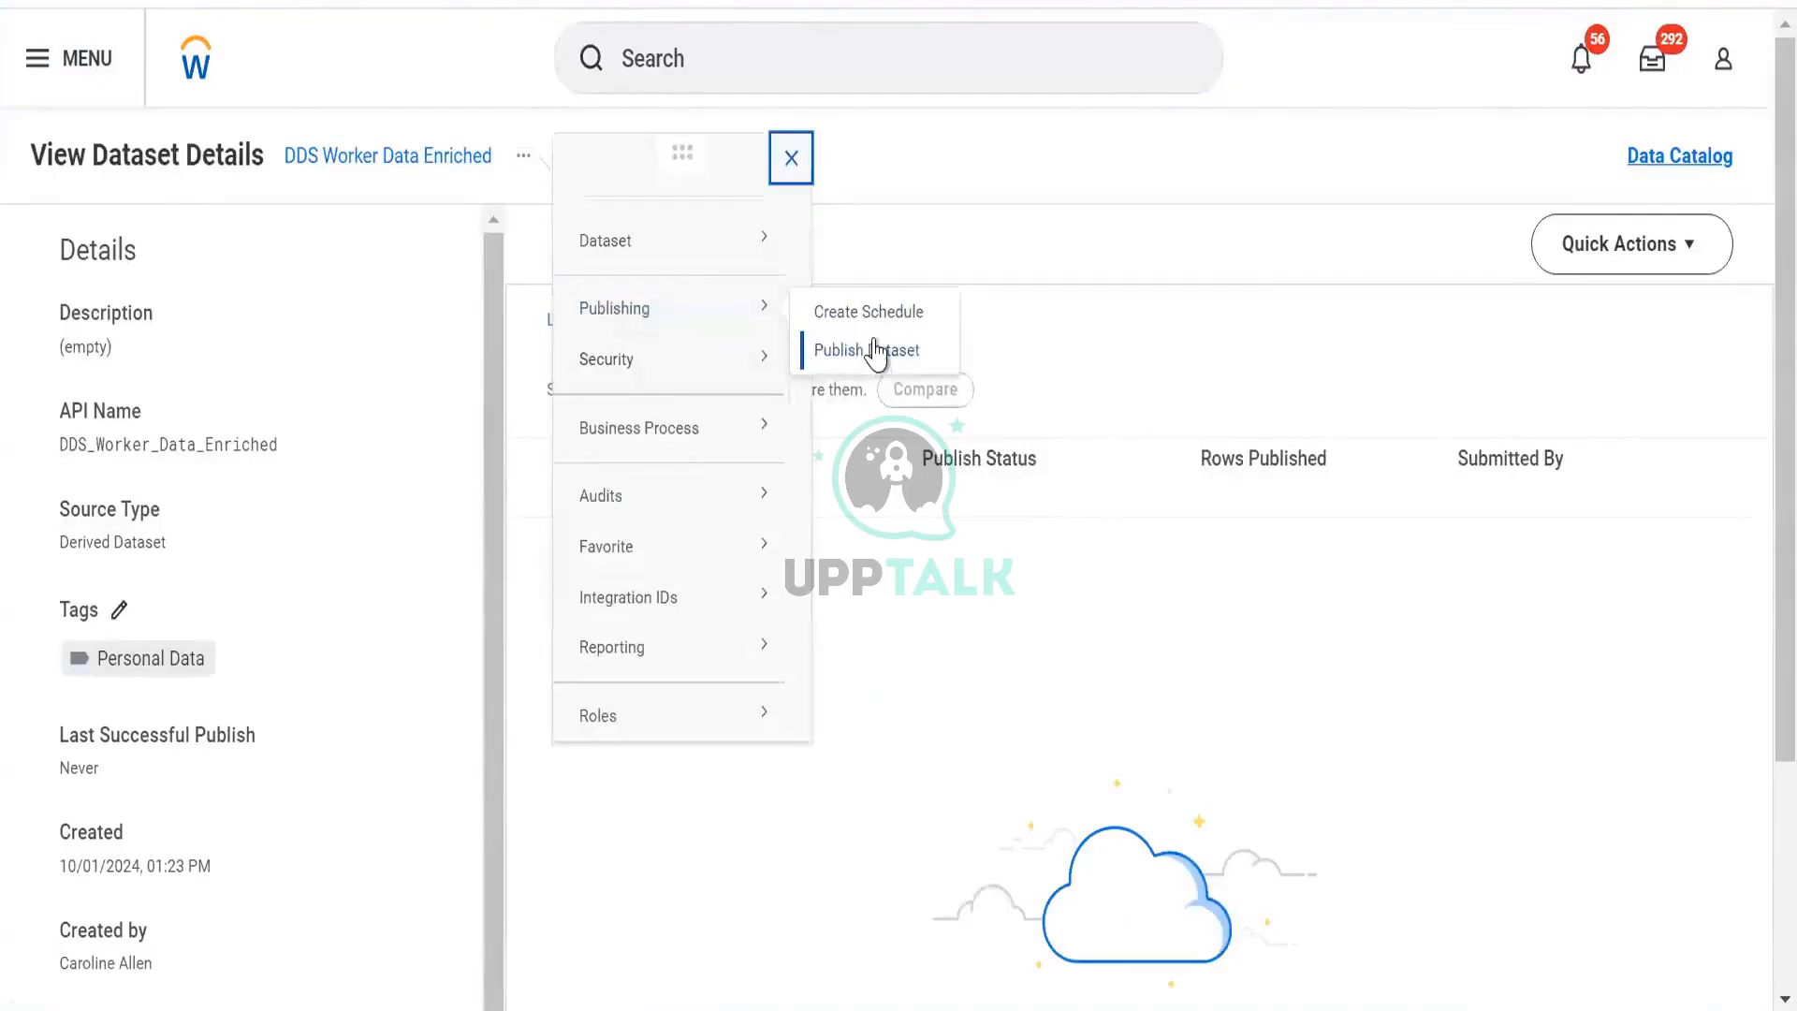
click(871, 319)
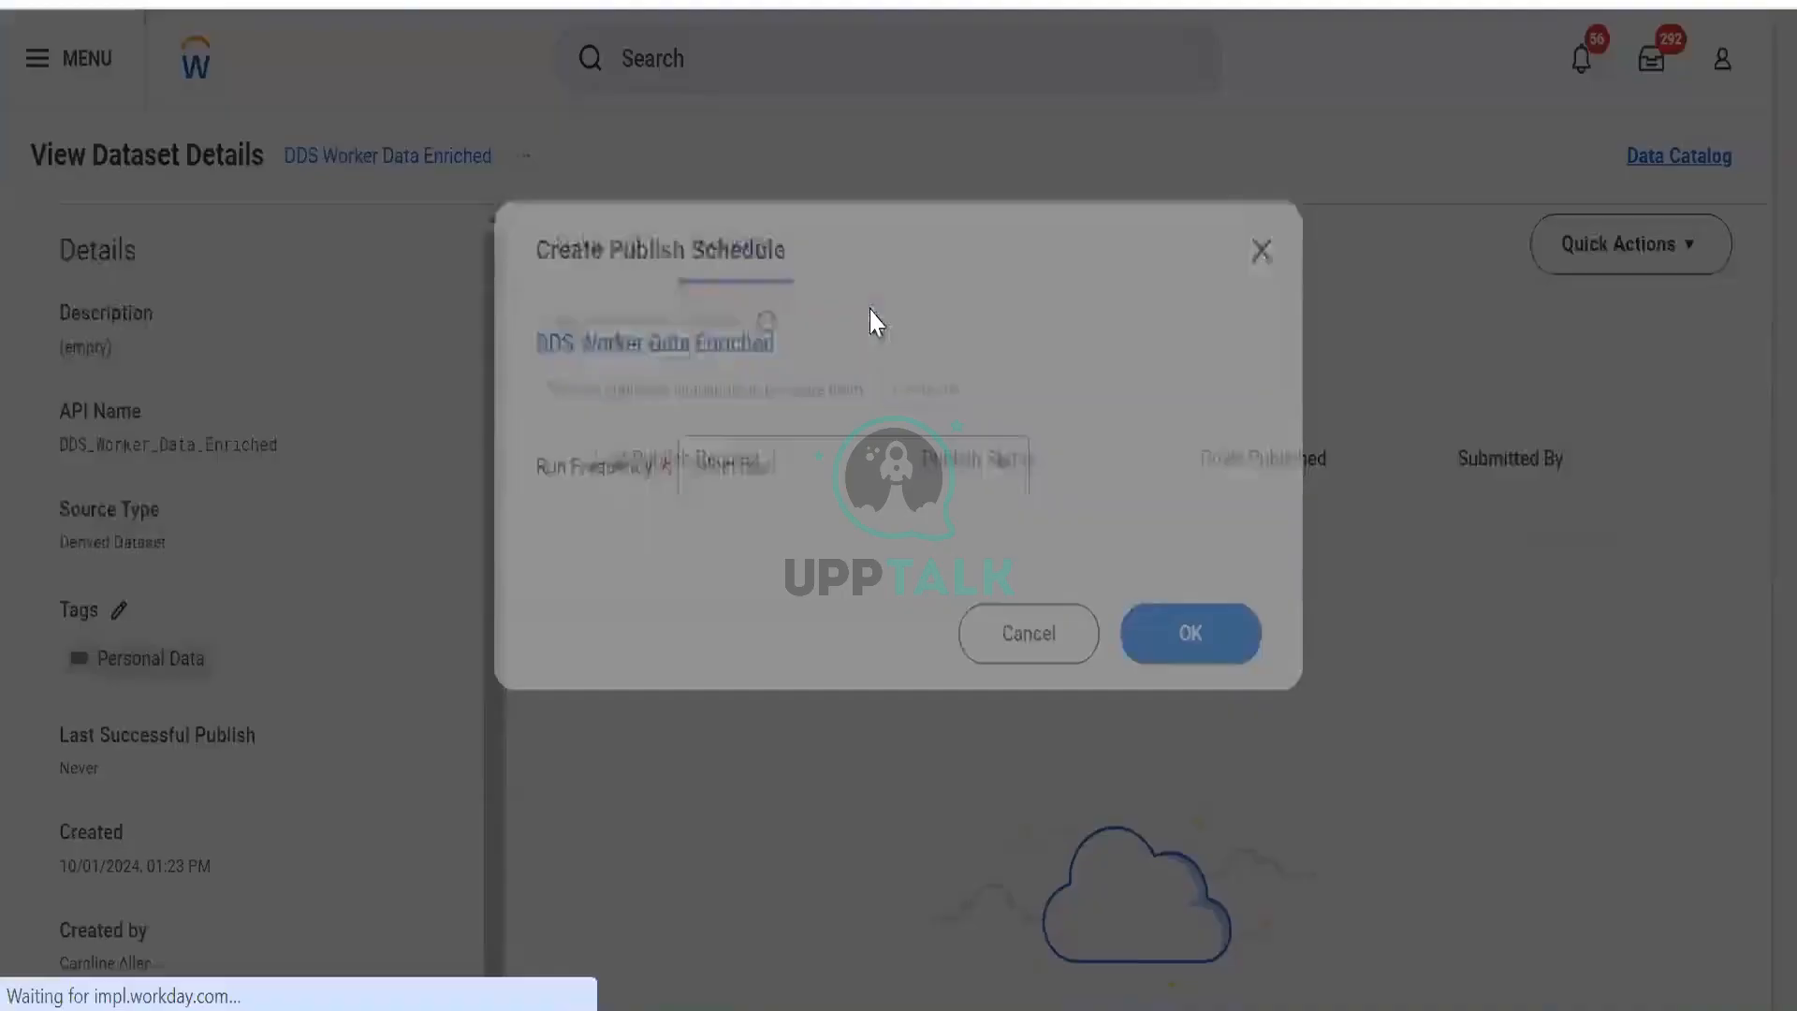
Set the schedule's run frequency to Weekly Recurrence and try saving it.
click(737, 460)
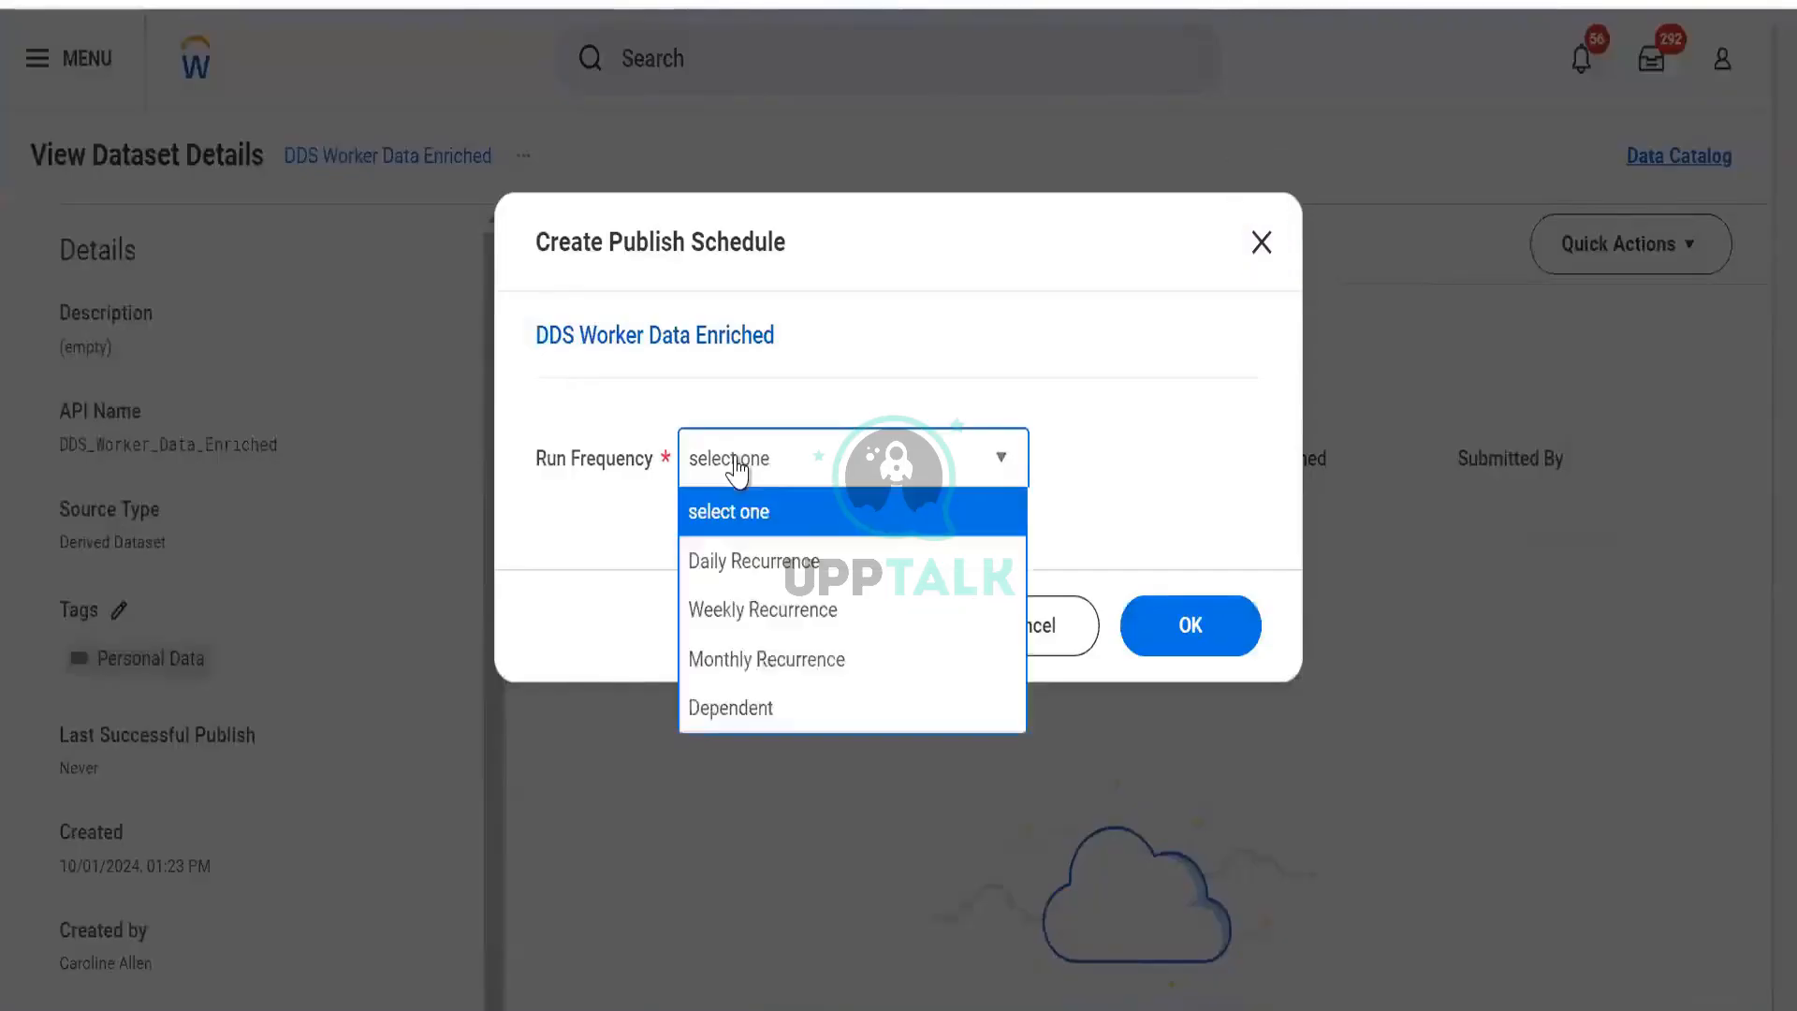
click(762, 614)
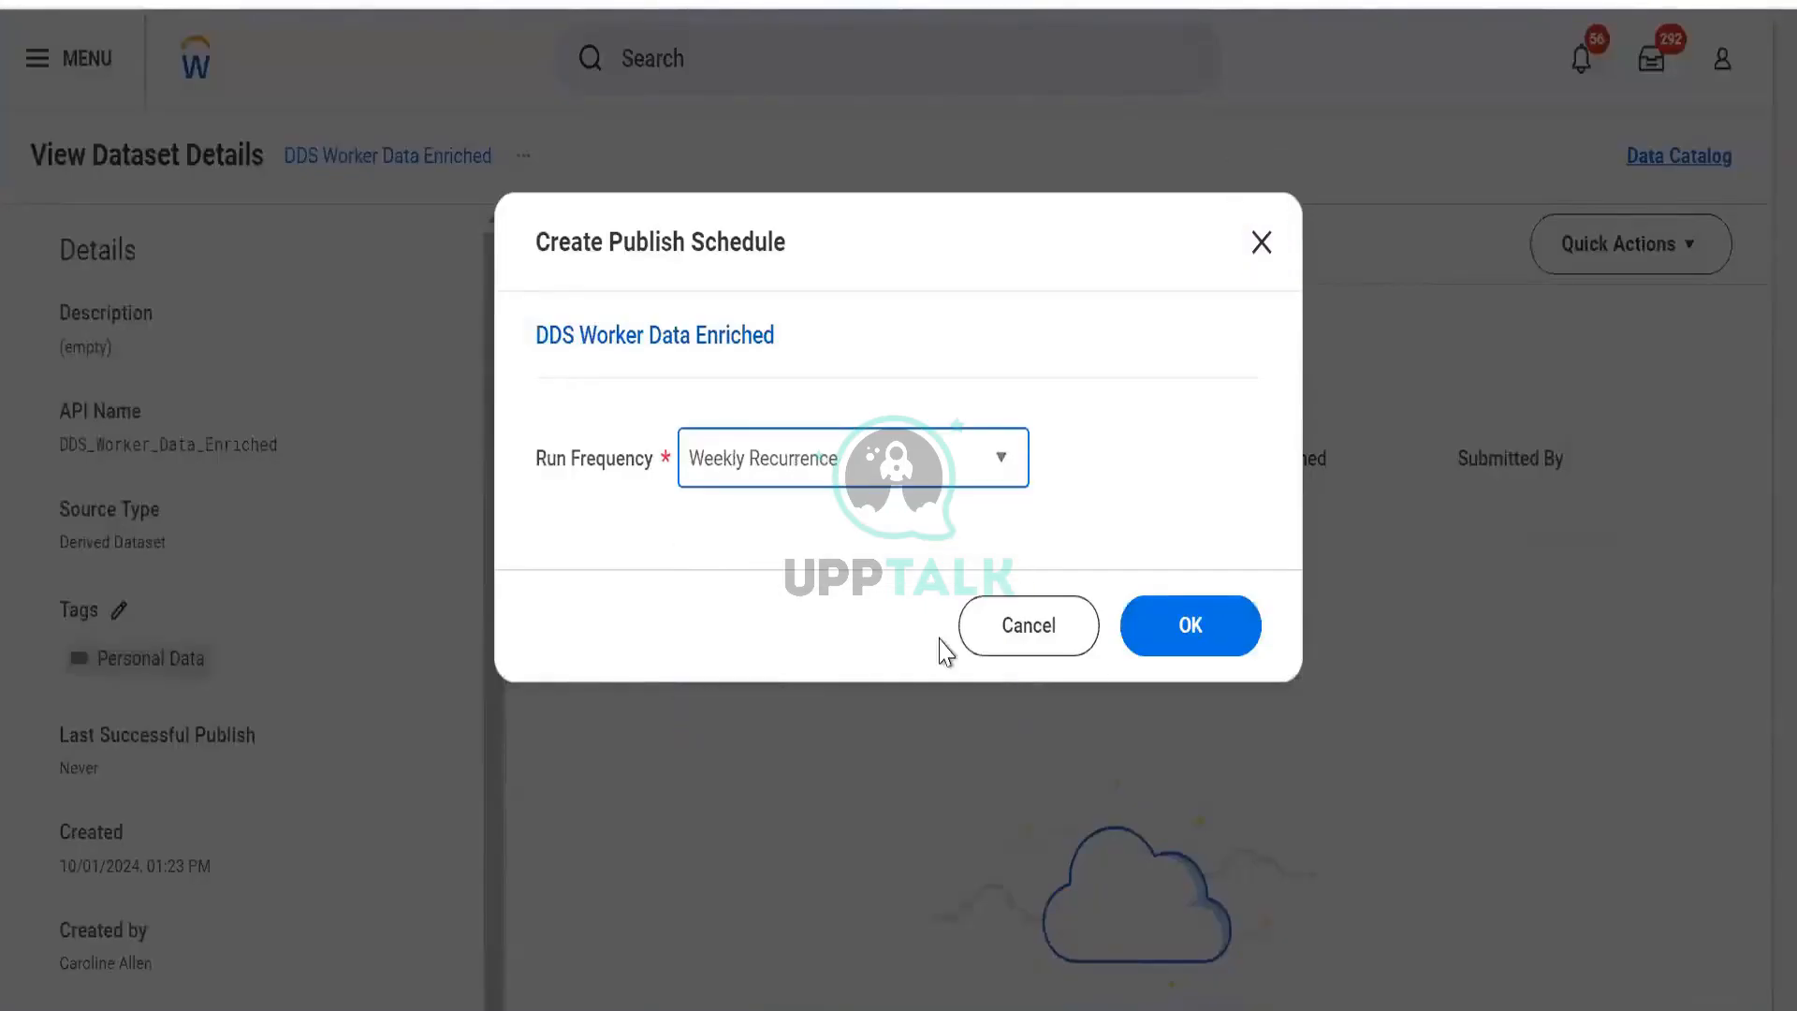
click(1165, 640)
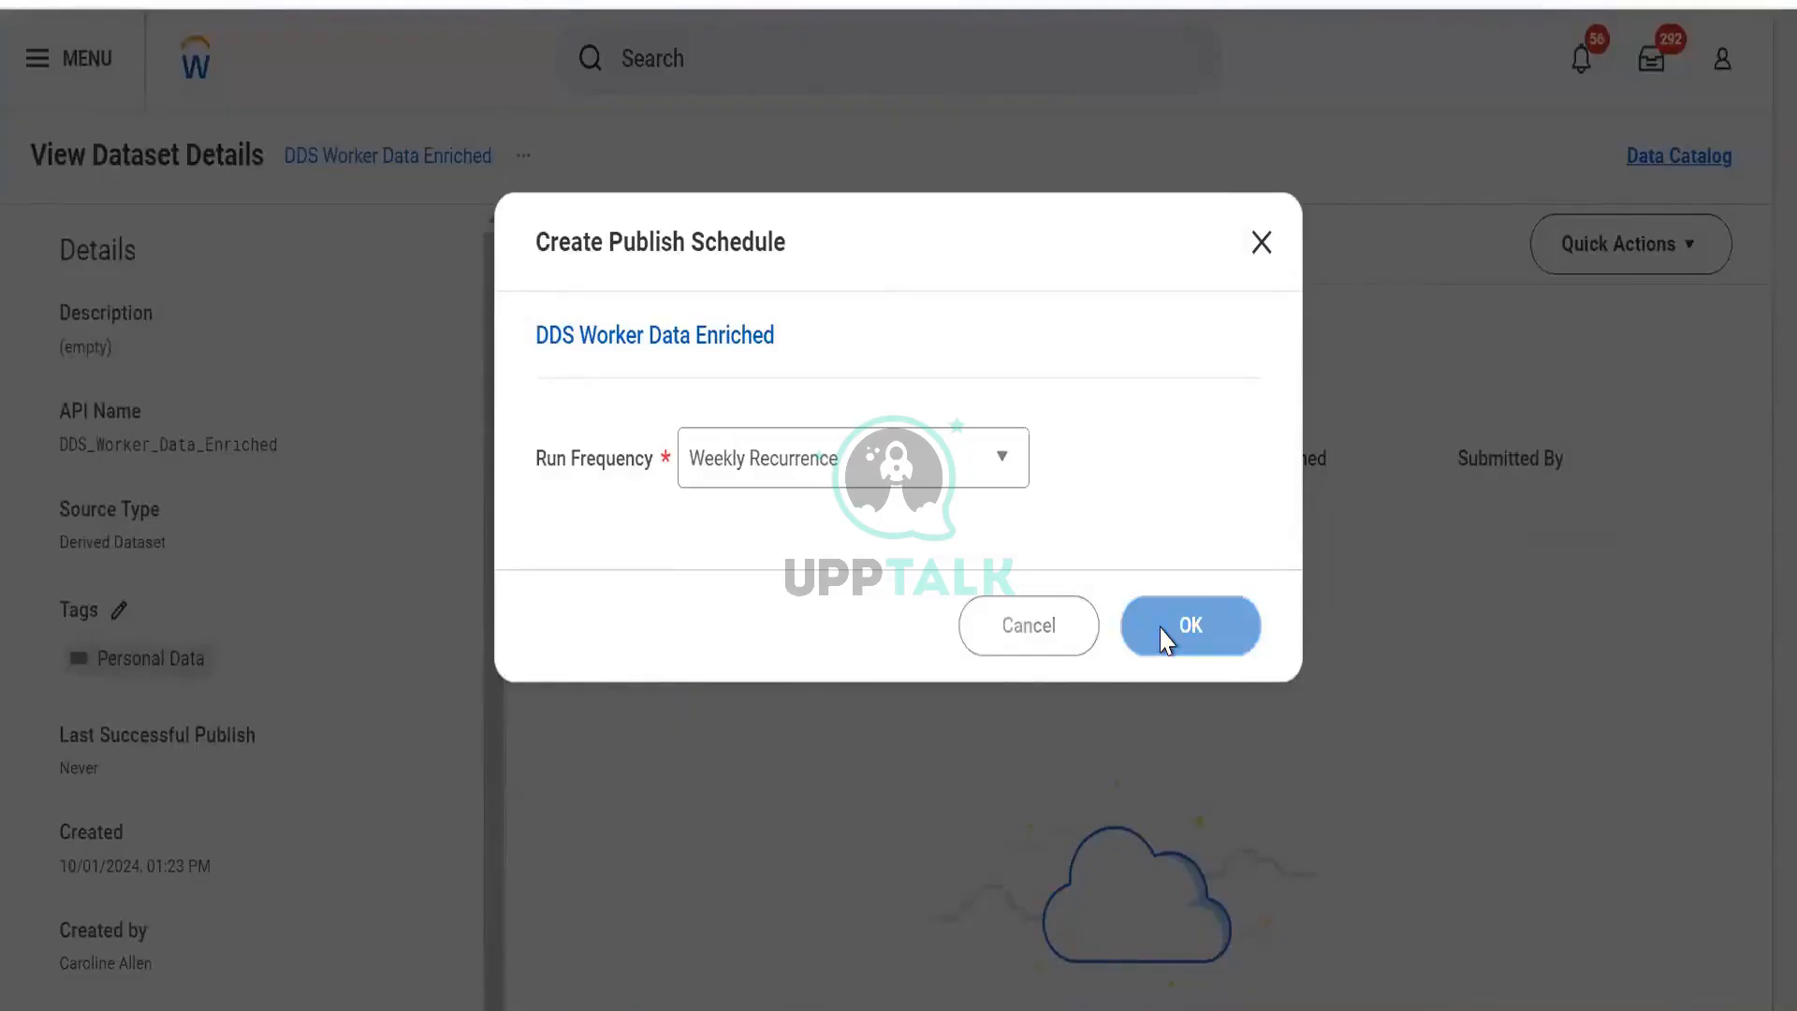
scroll(580, 536, down, 3)
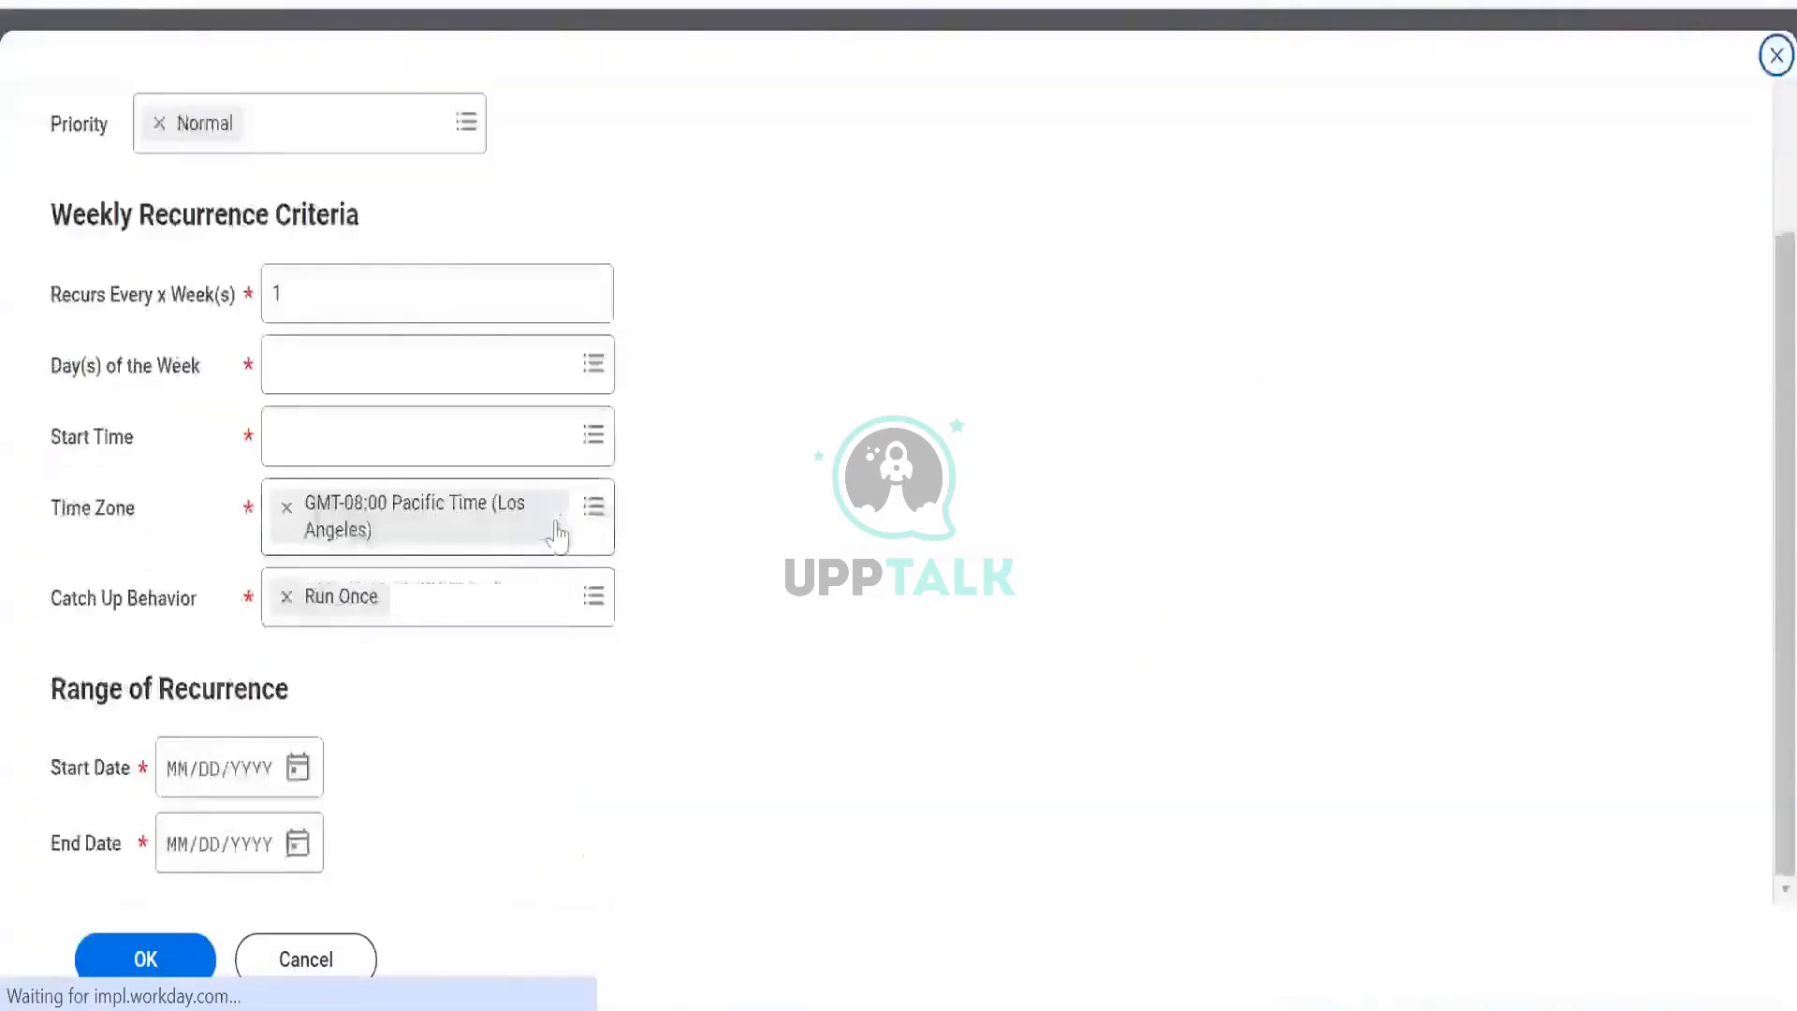
scroll(552, 534, up, 3)
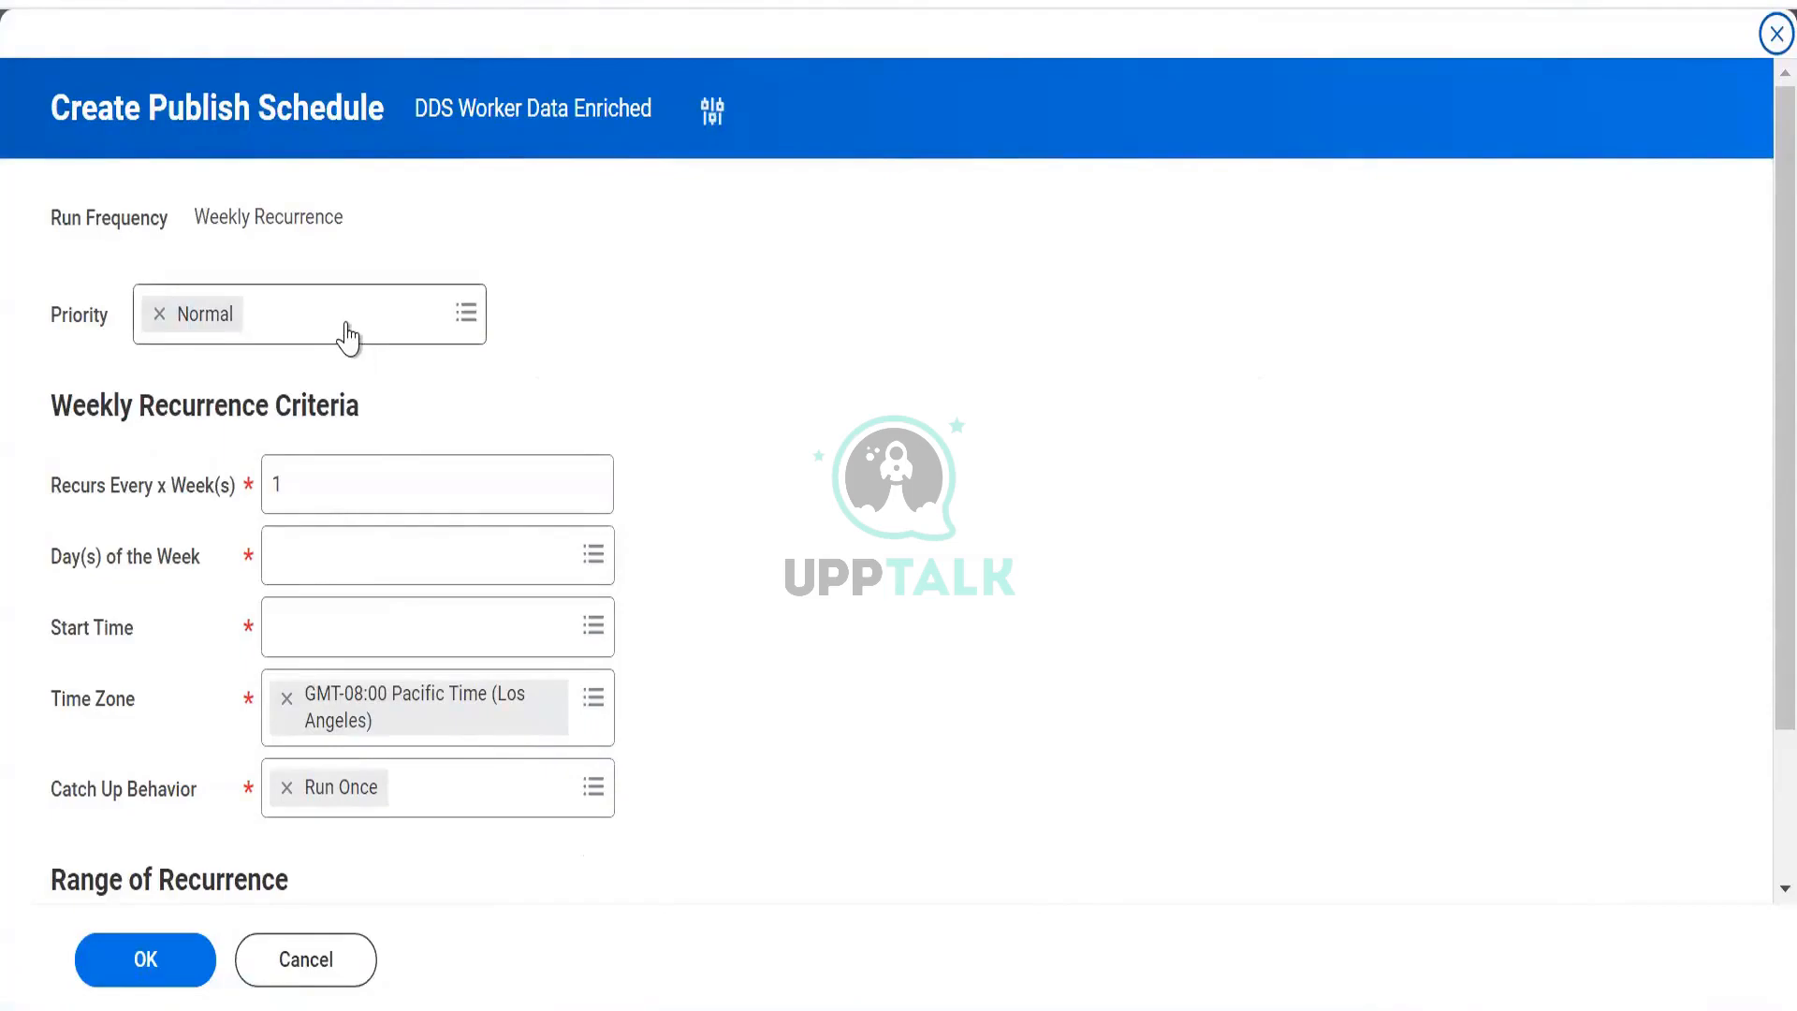
Change the Recurs Every interval to 12 weeks.
click(318, 482)
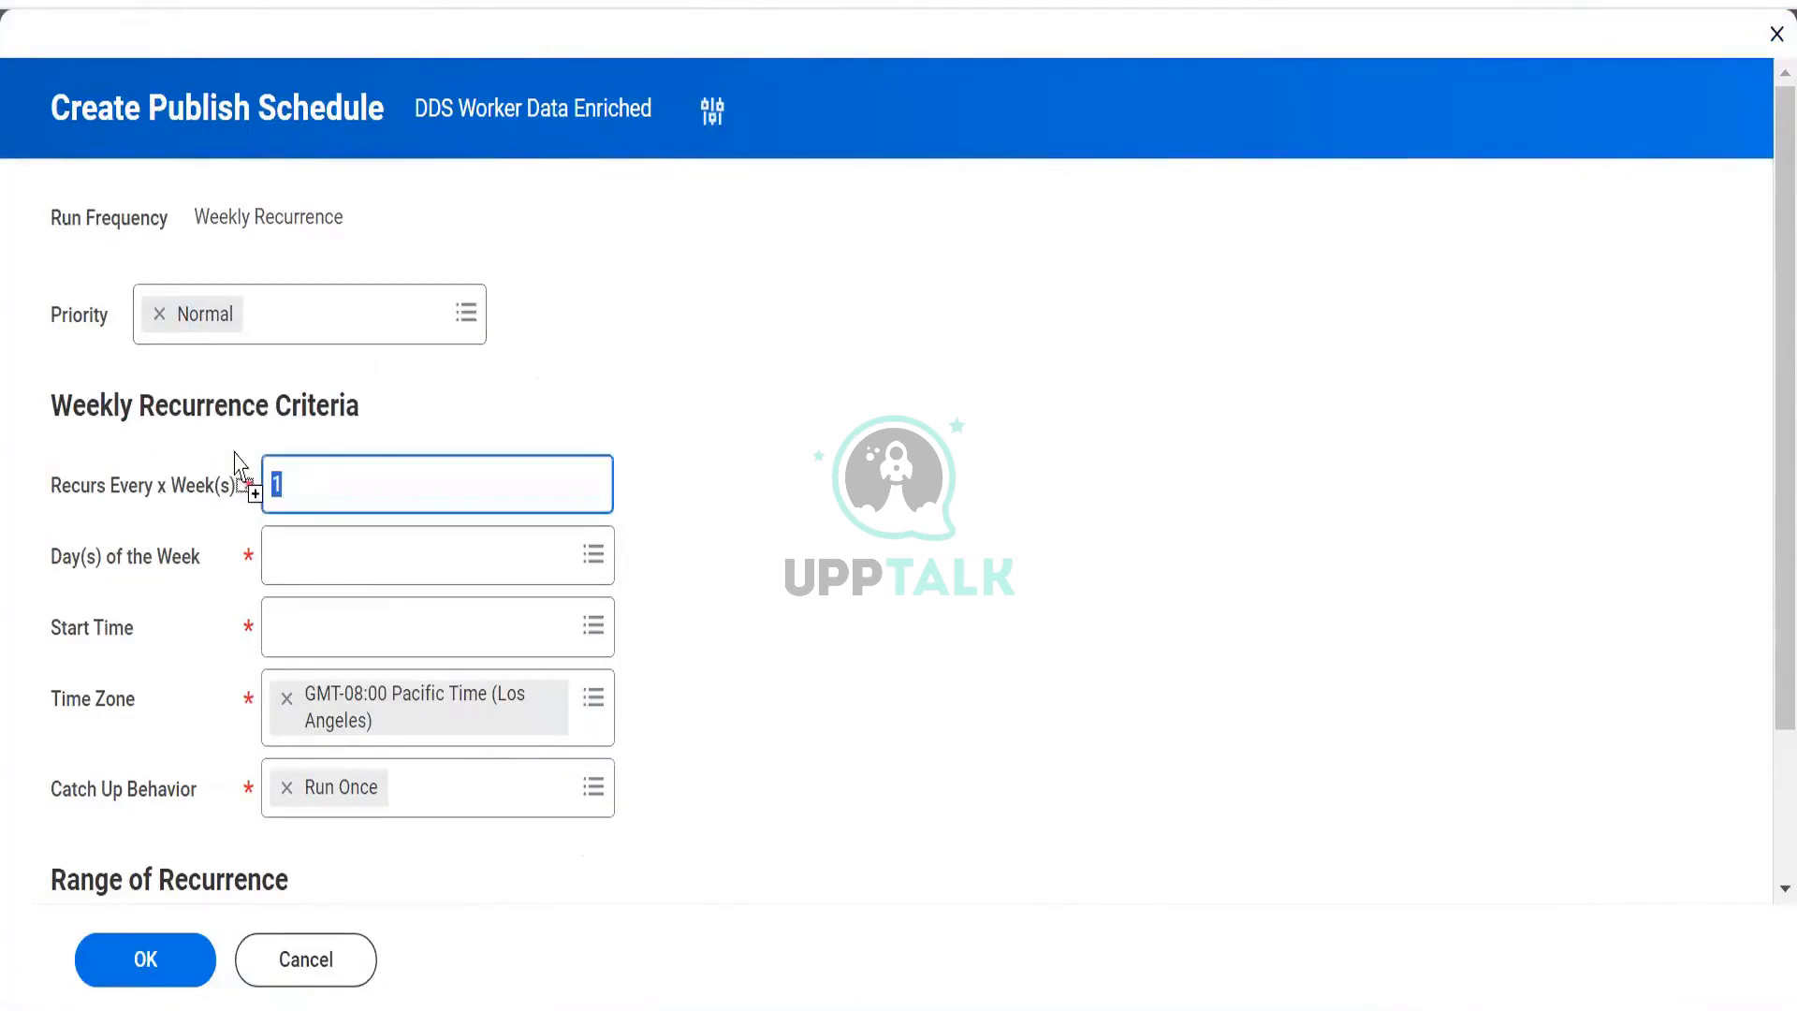
text(23)
drag(425, 470, 153, 498)
text(12)
Set the weekly publish to run on Monday under Day of the Week.
click(321, 564)
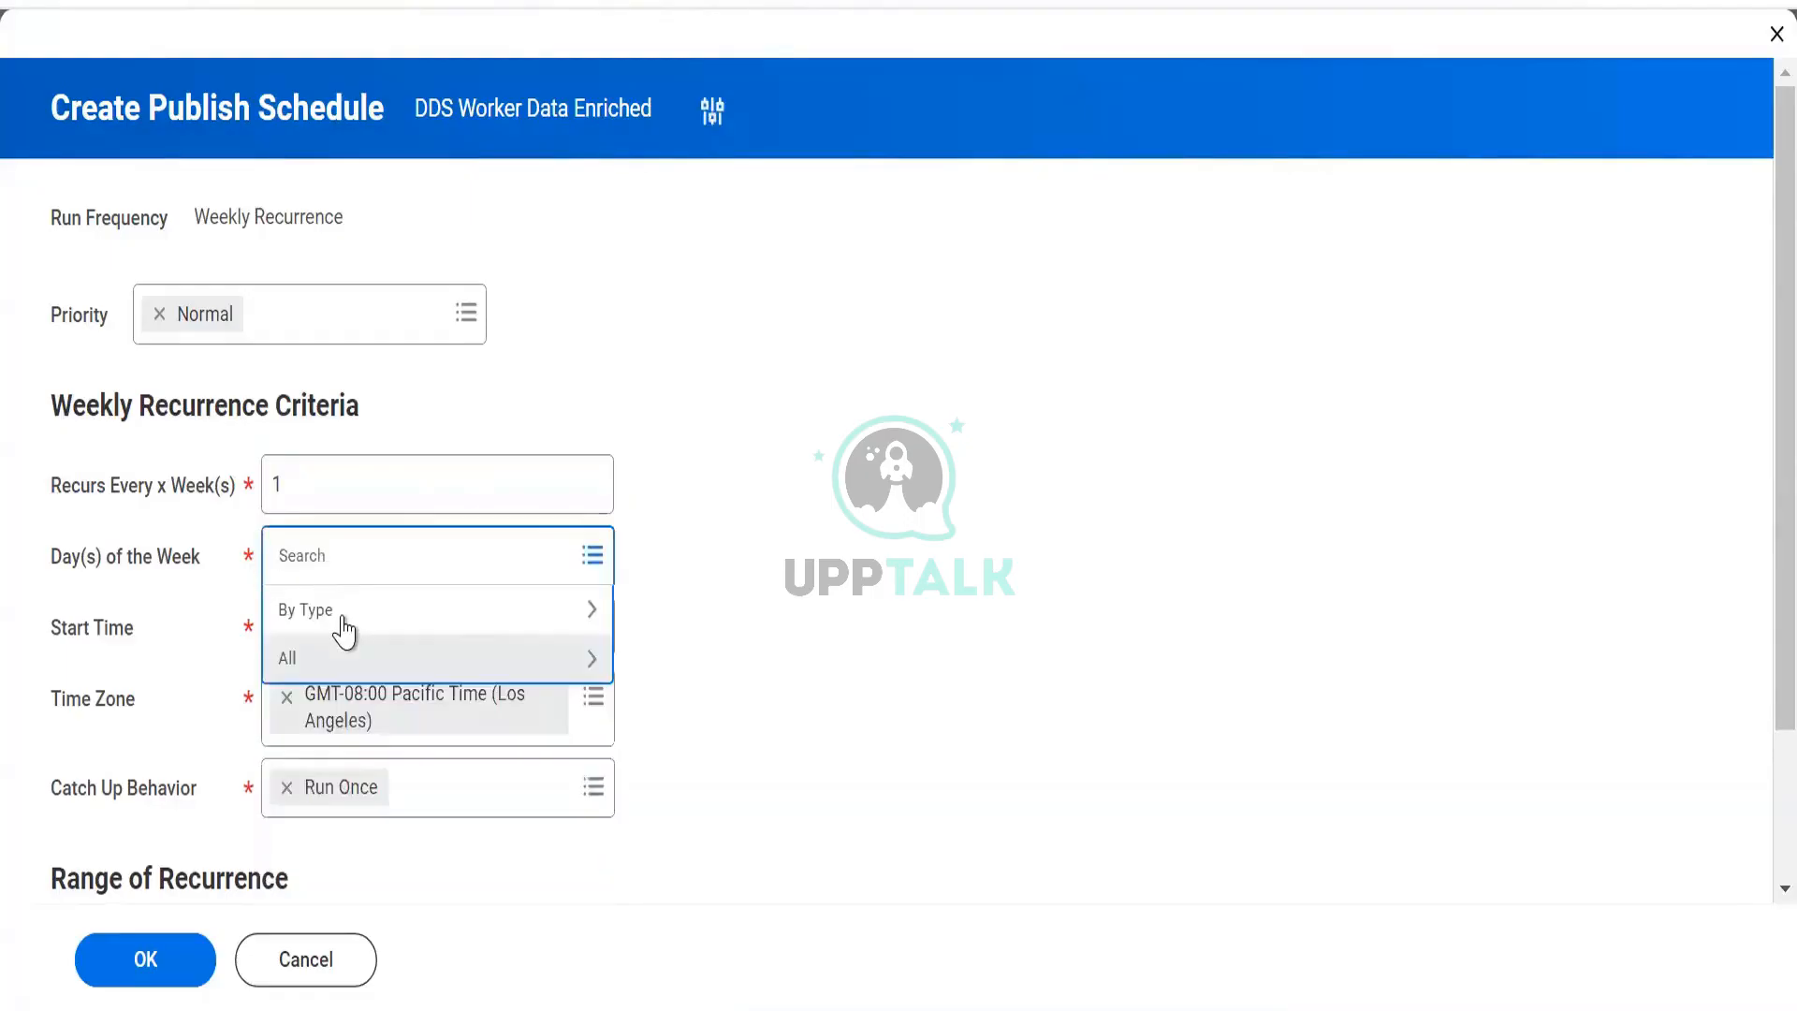
click(343, 625)
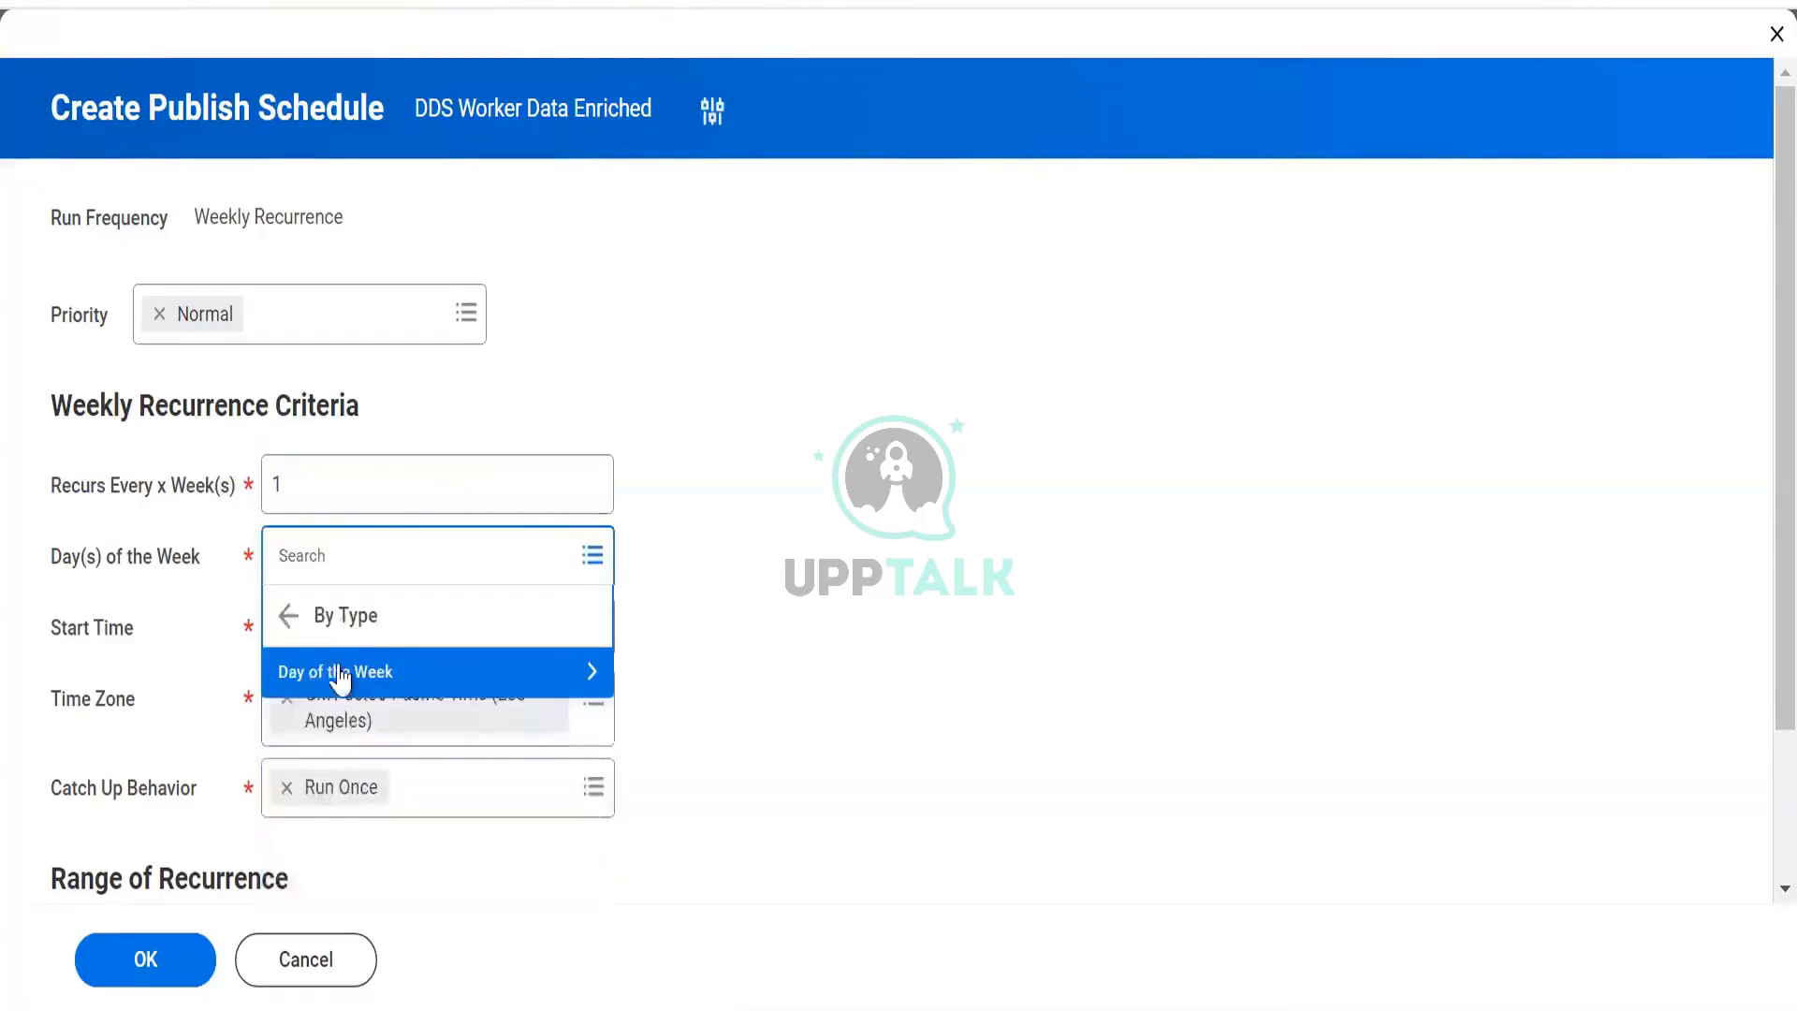
click(339, 676)
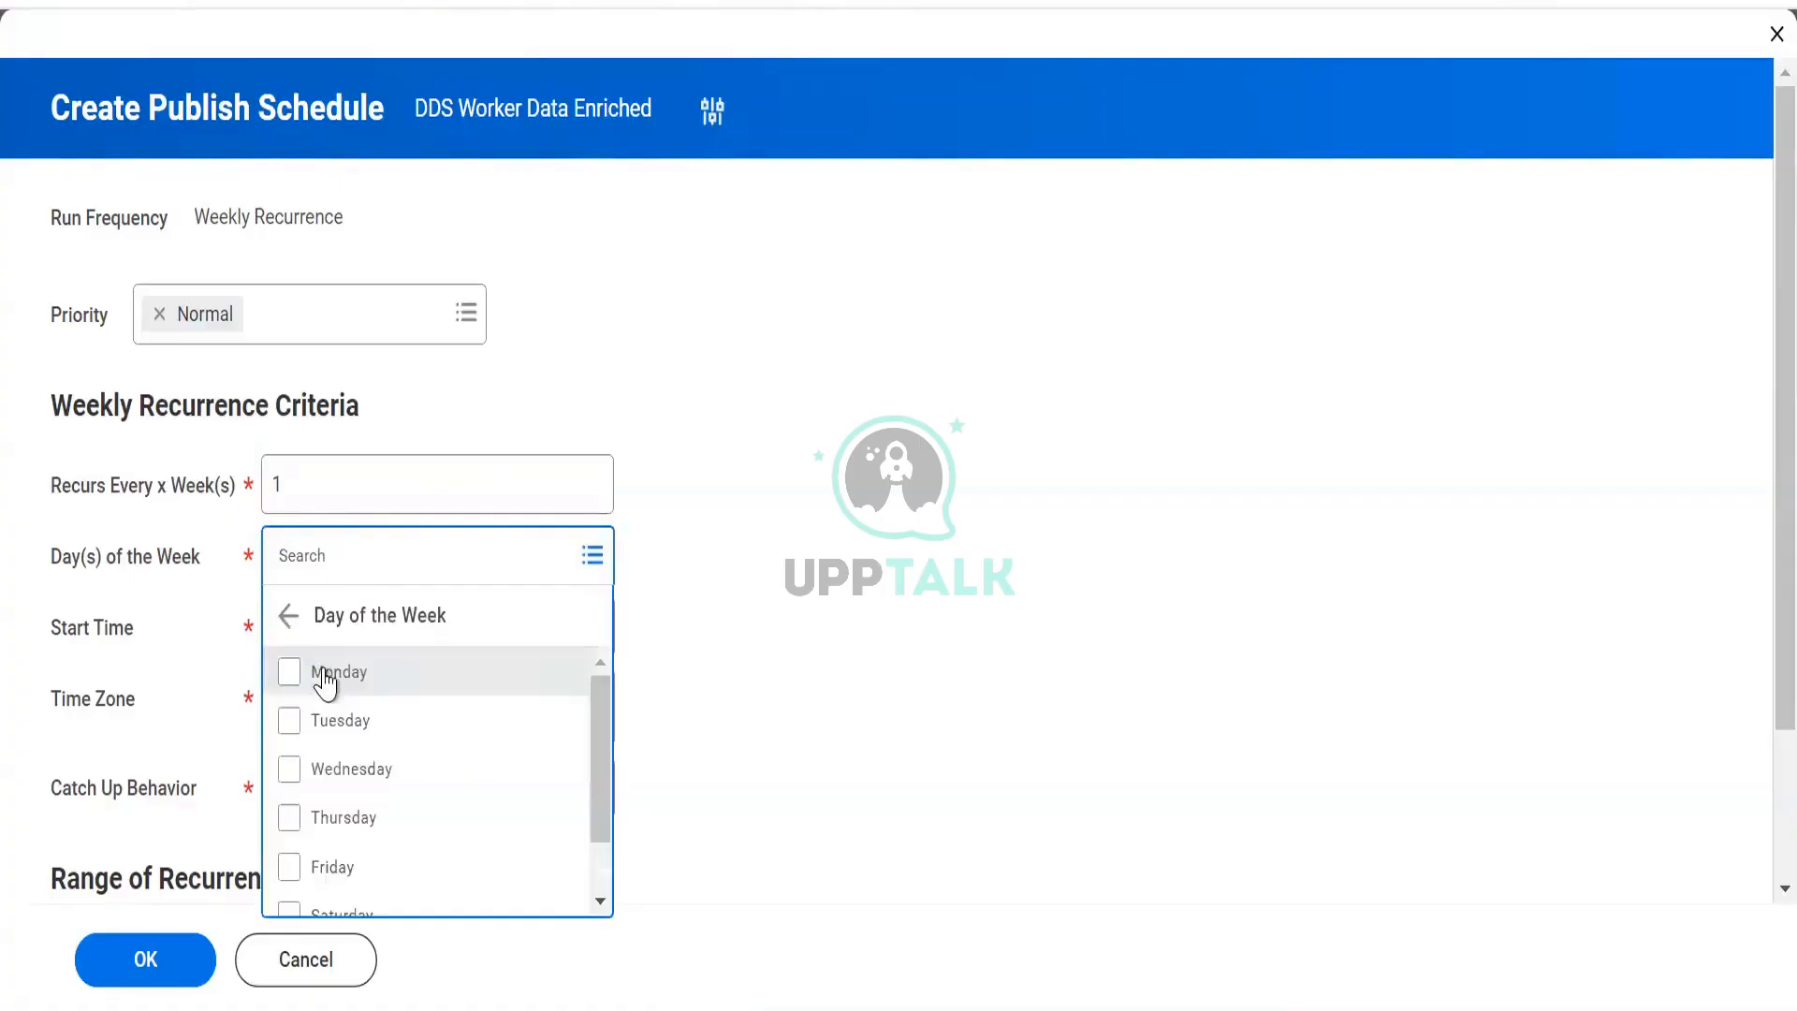
click(314, 674)
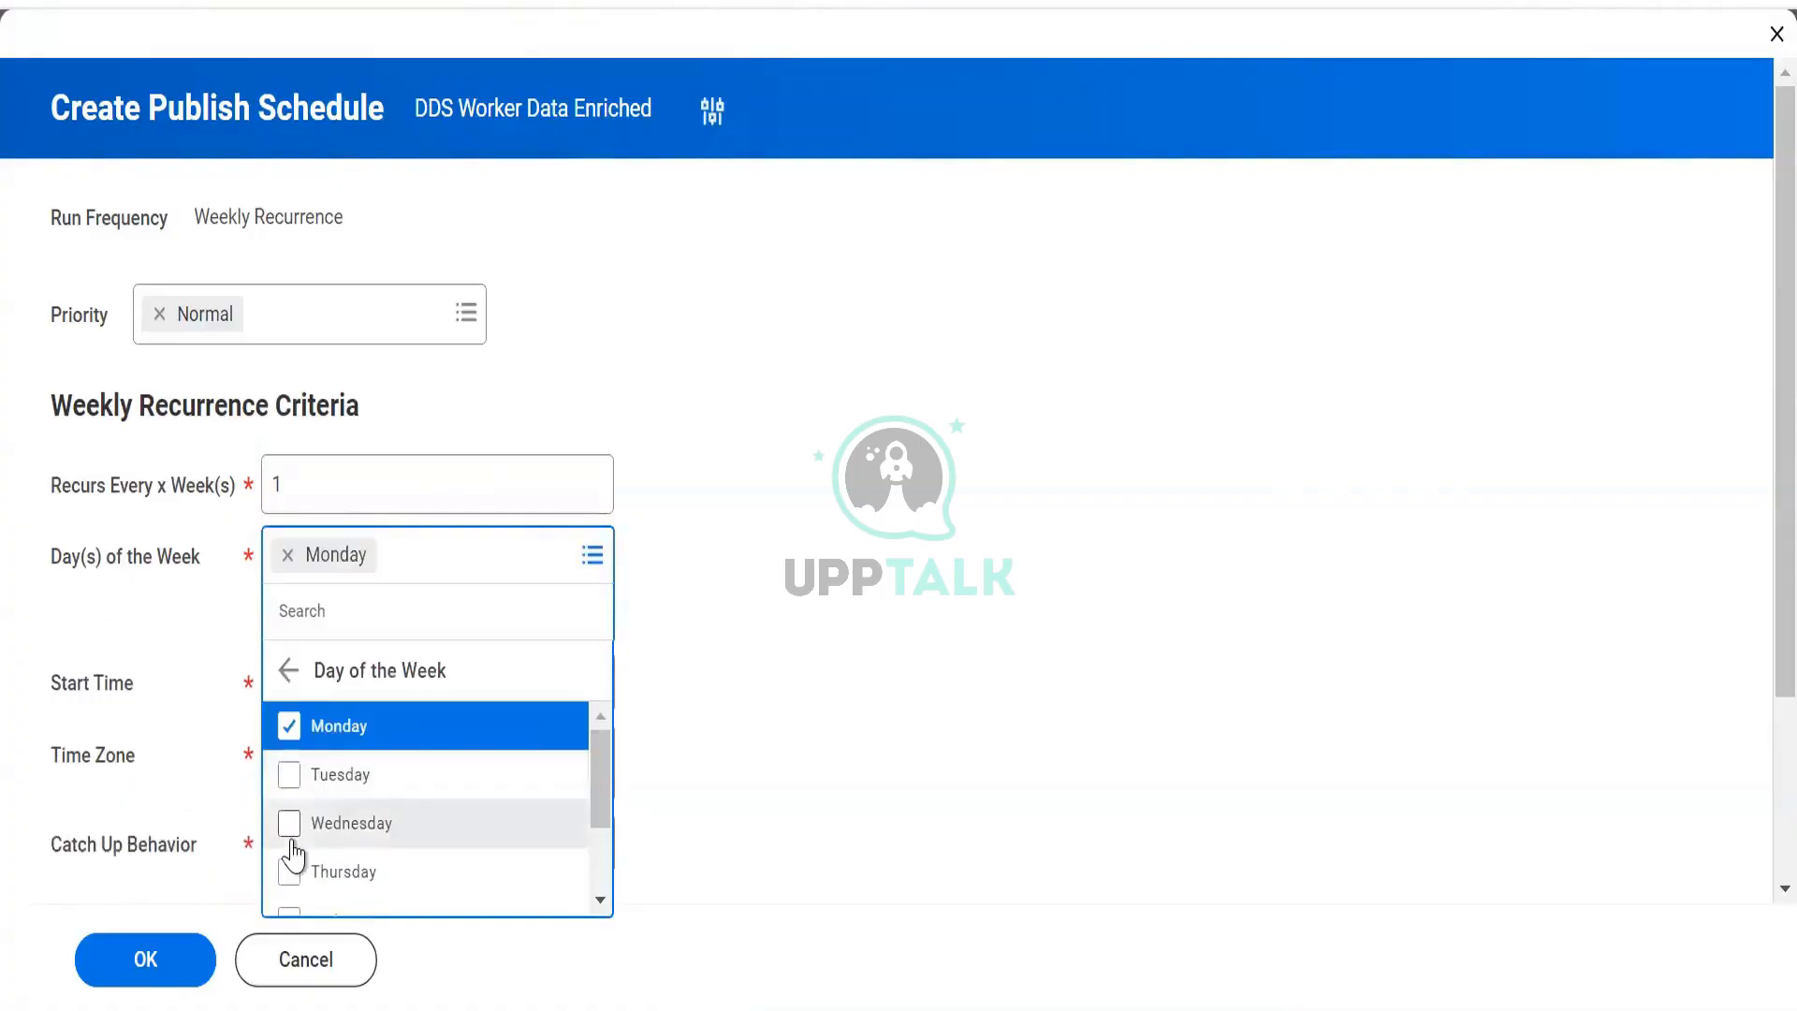
click(792, 317)
Set the publish start time to 6:00 AM.
click(457, 631)
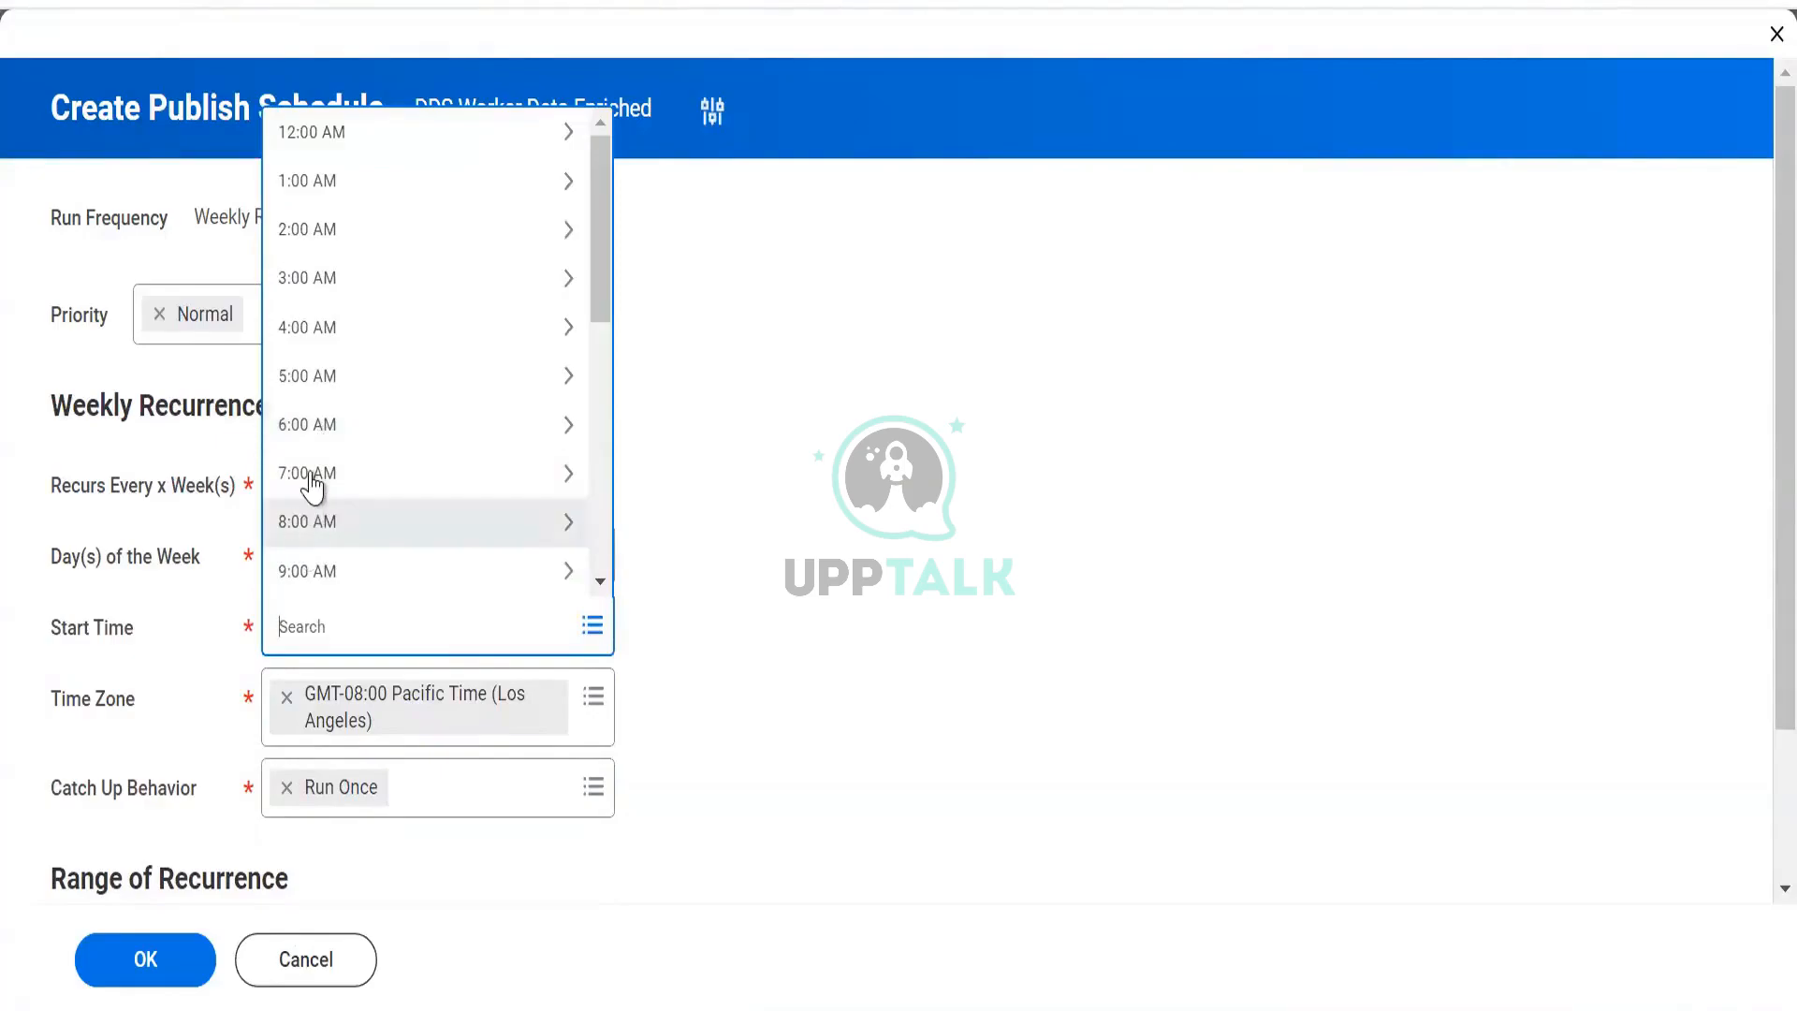
click(324, 421)
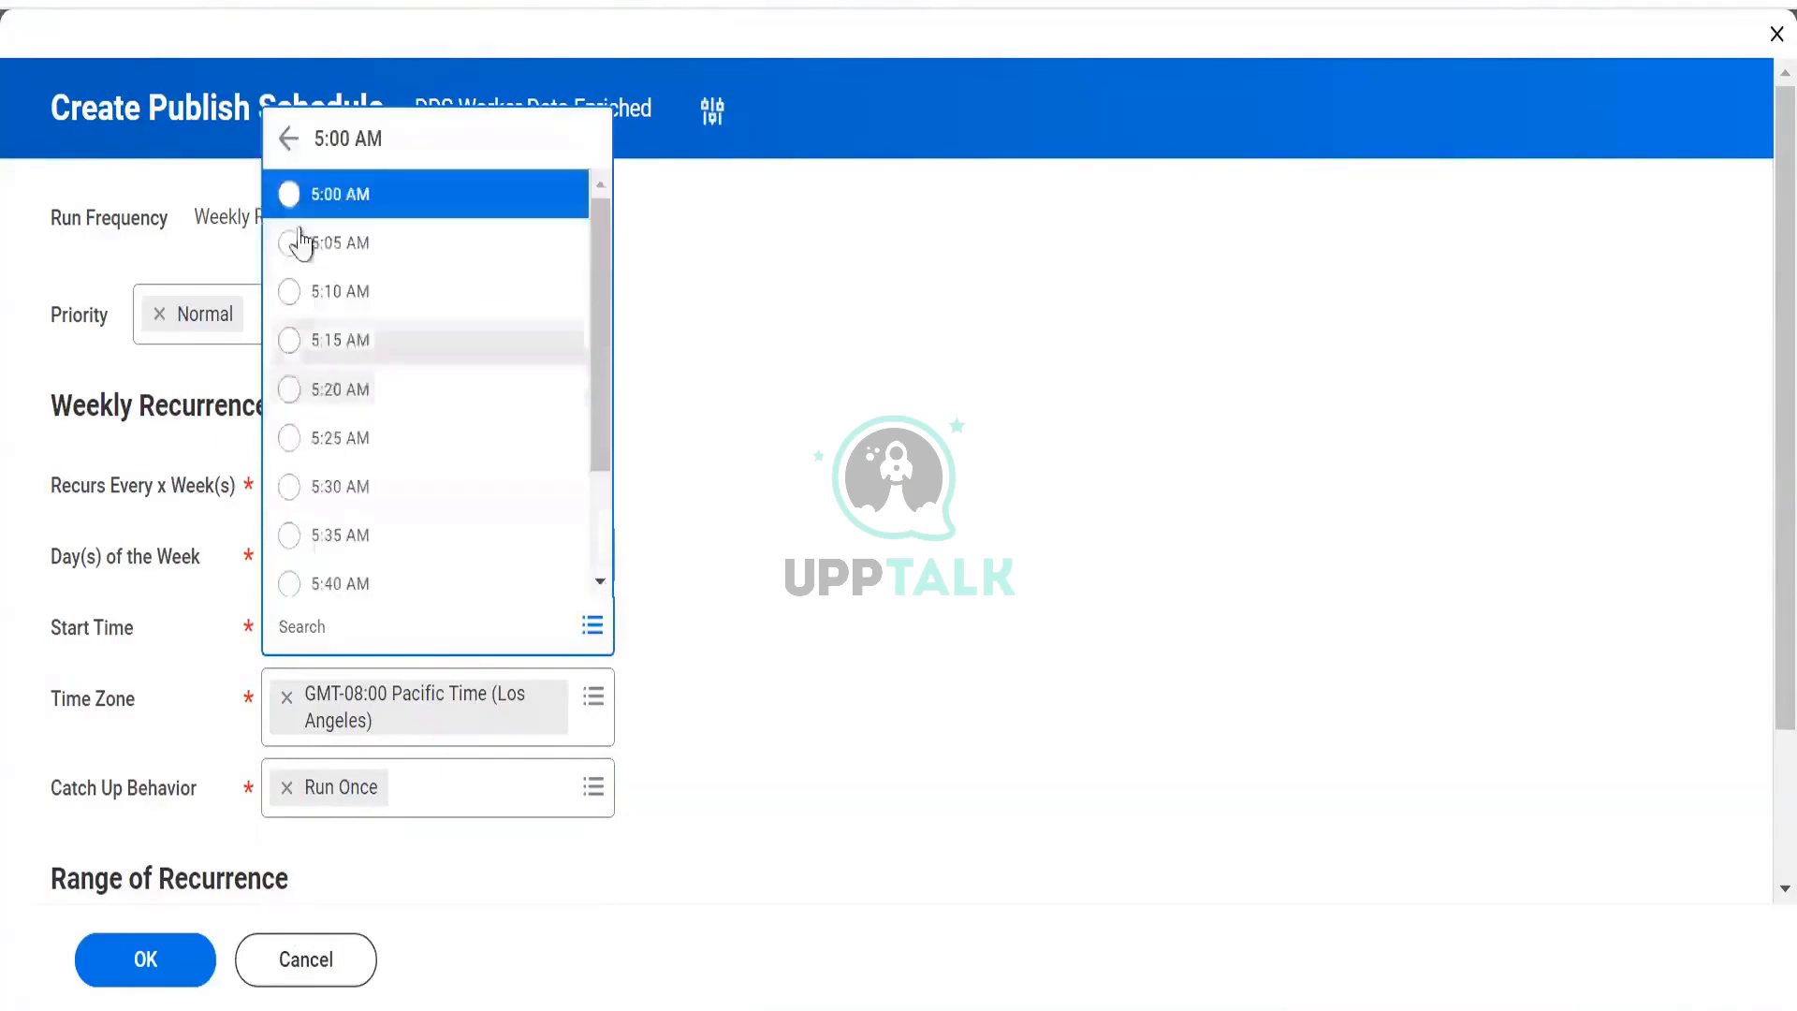
click(289, 139)
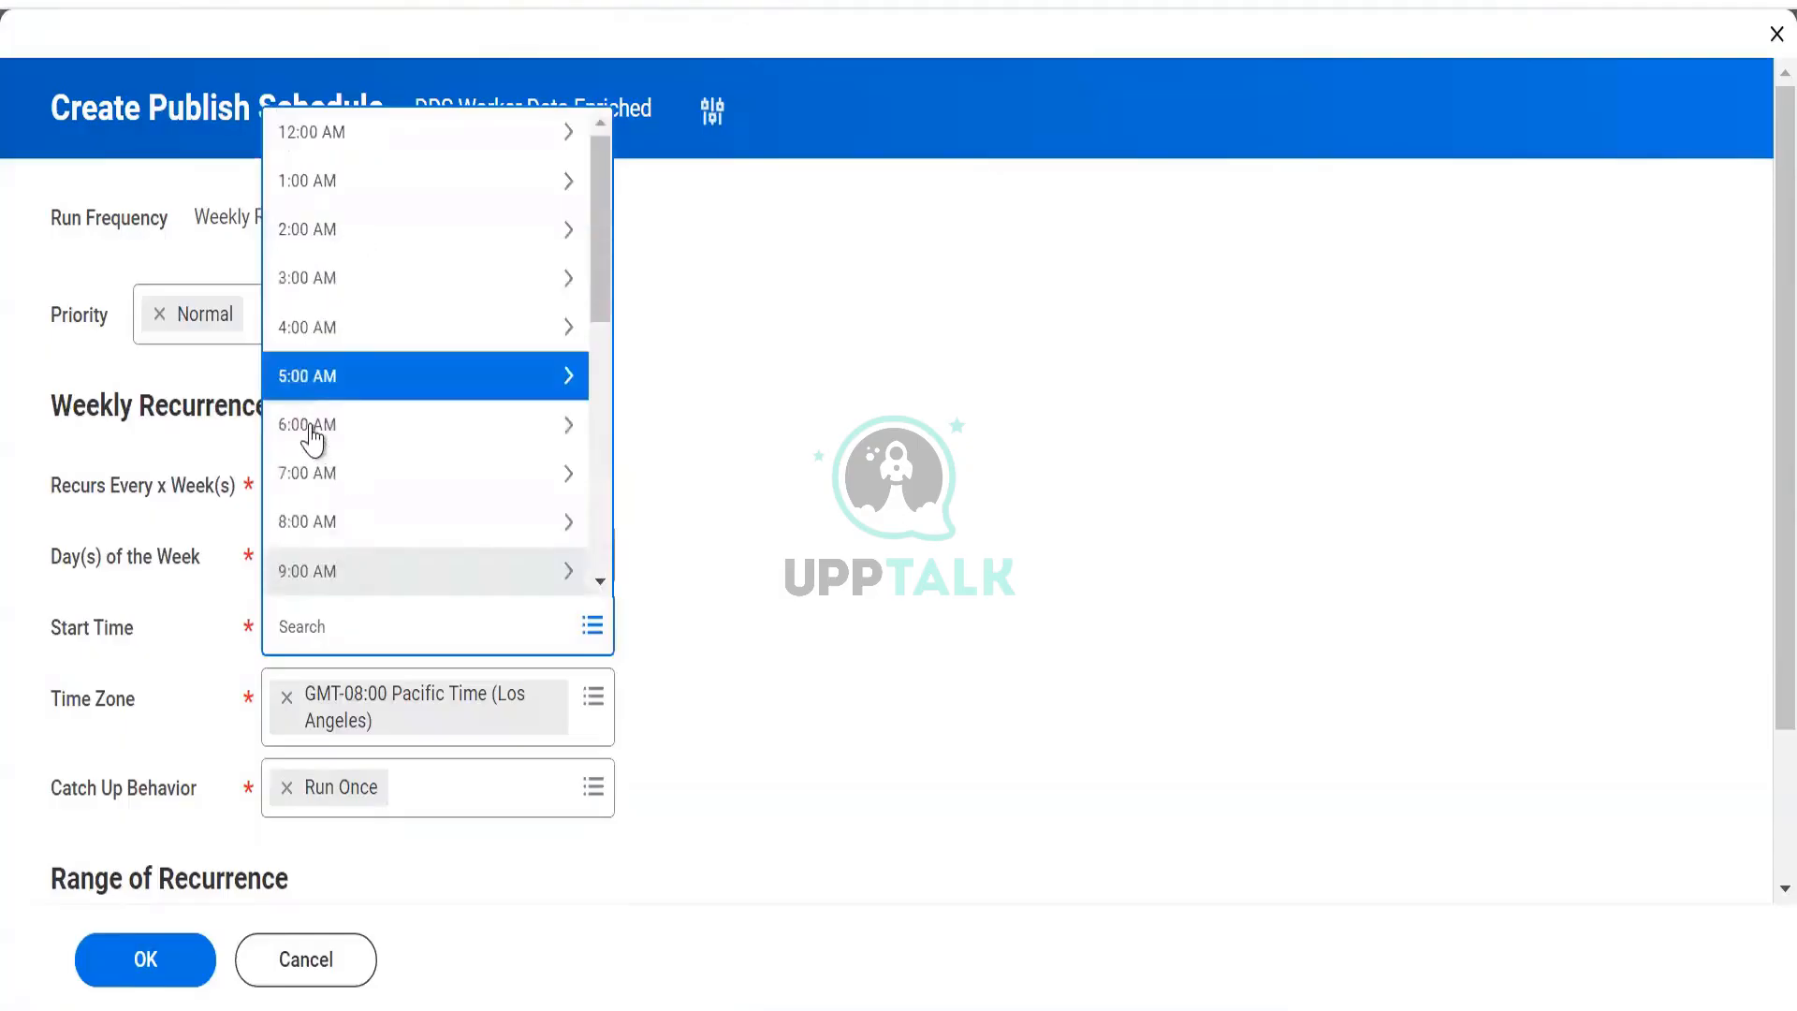
click(312, 435)
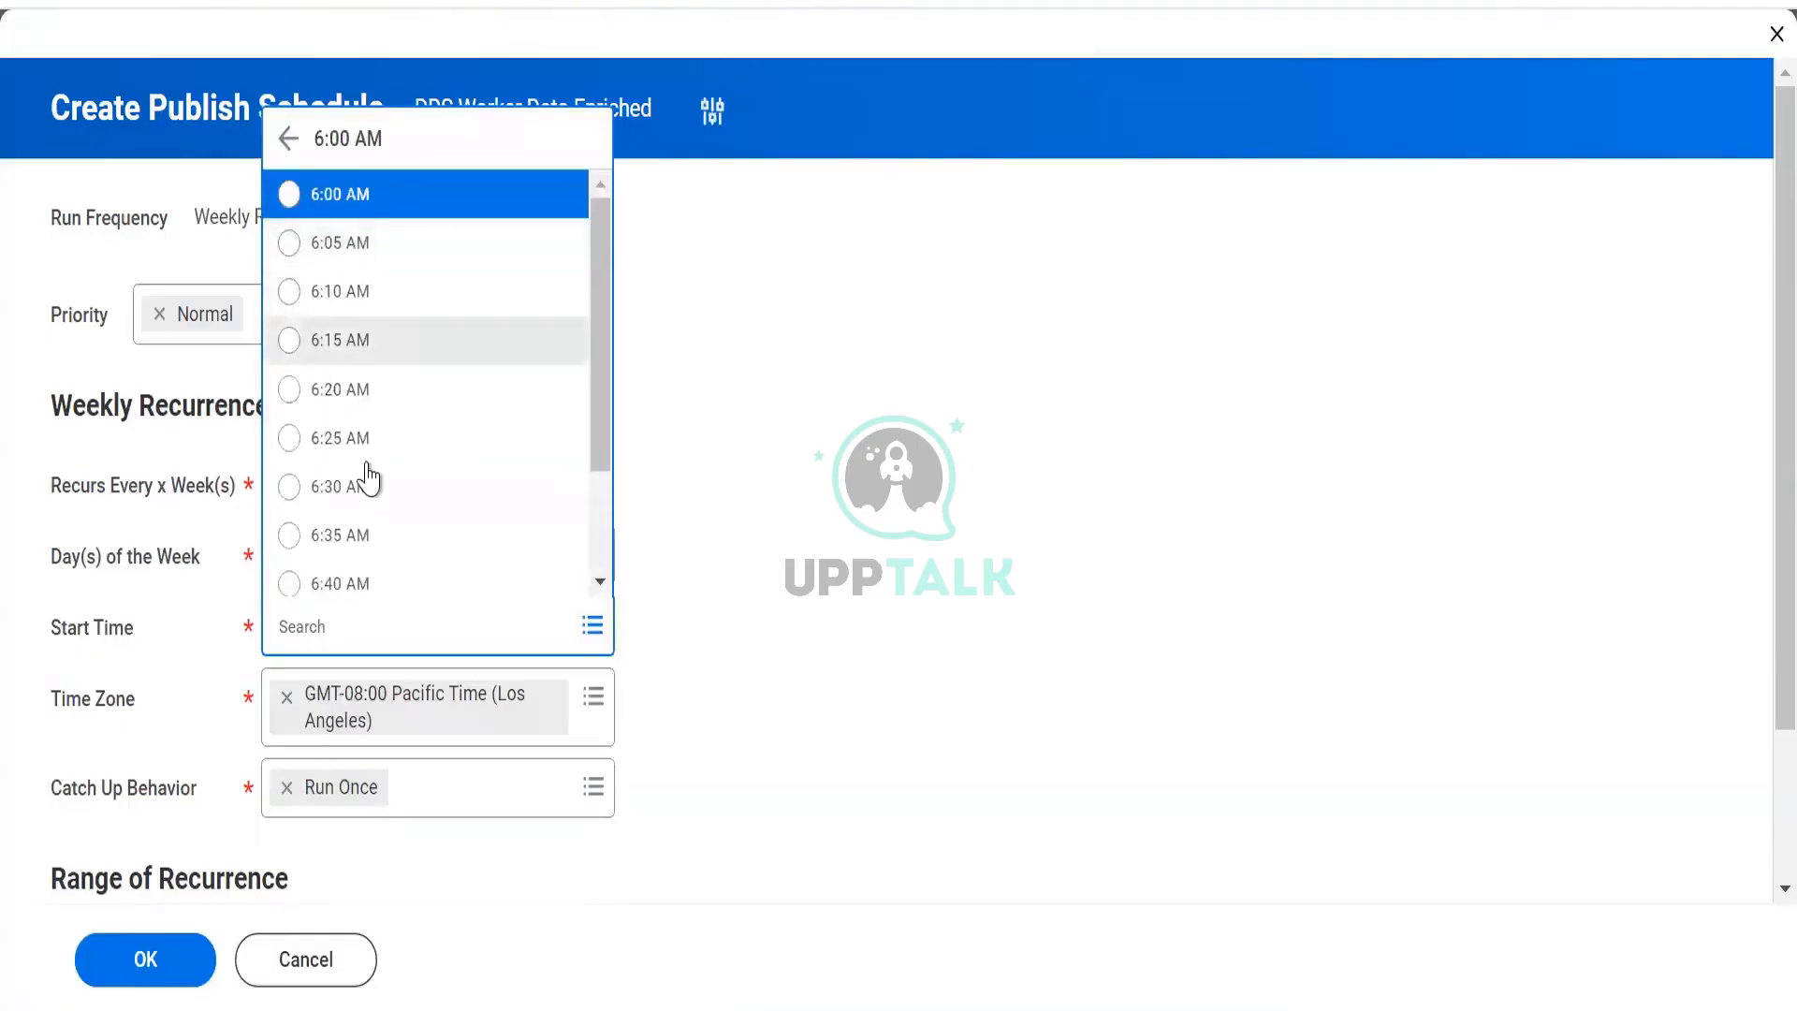
click(347, 206)
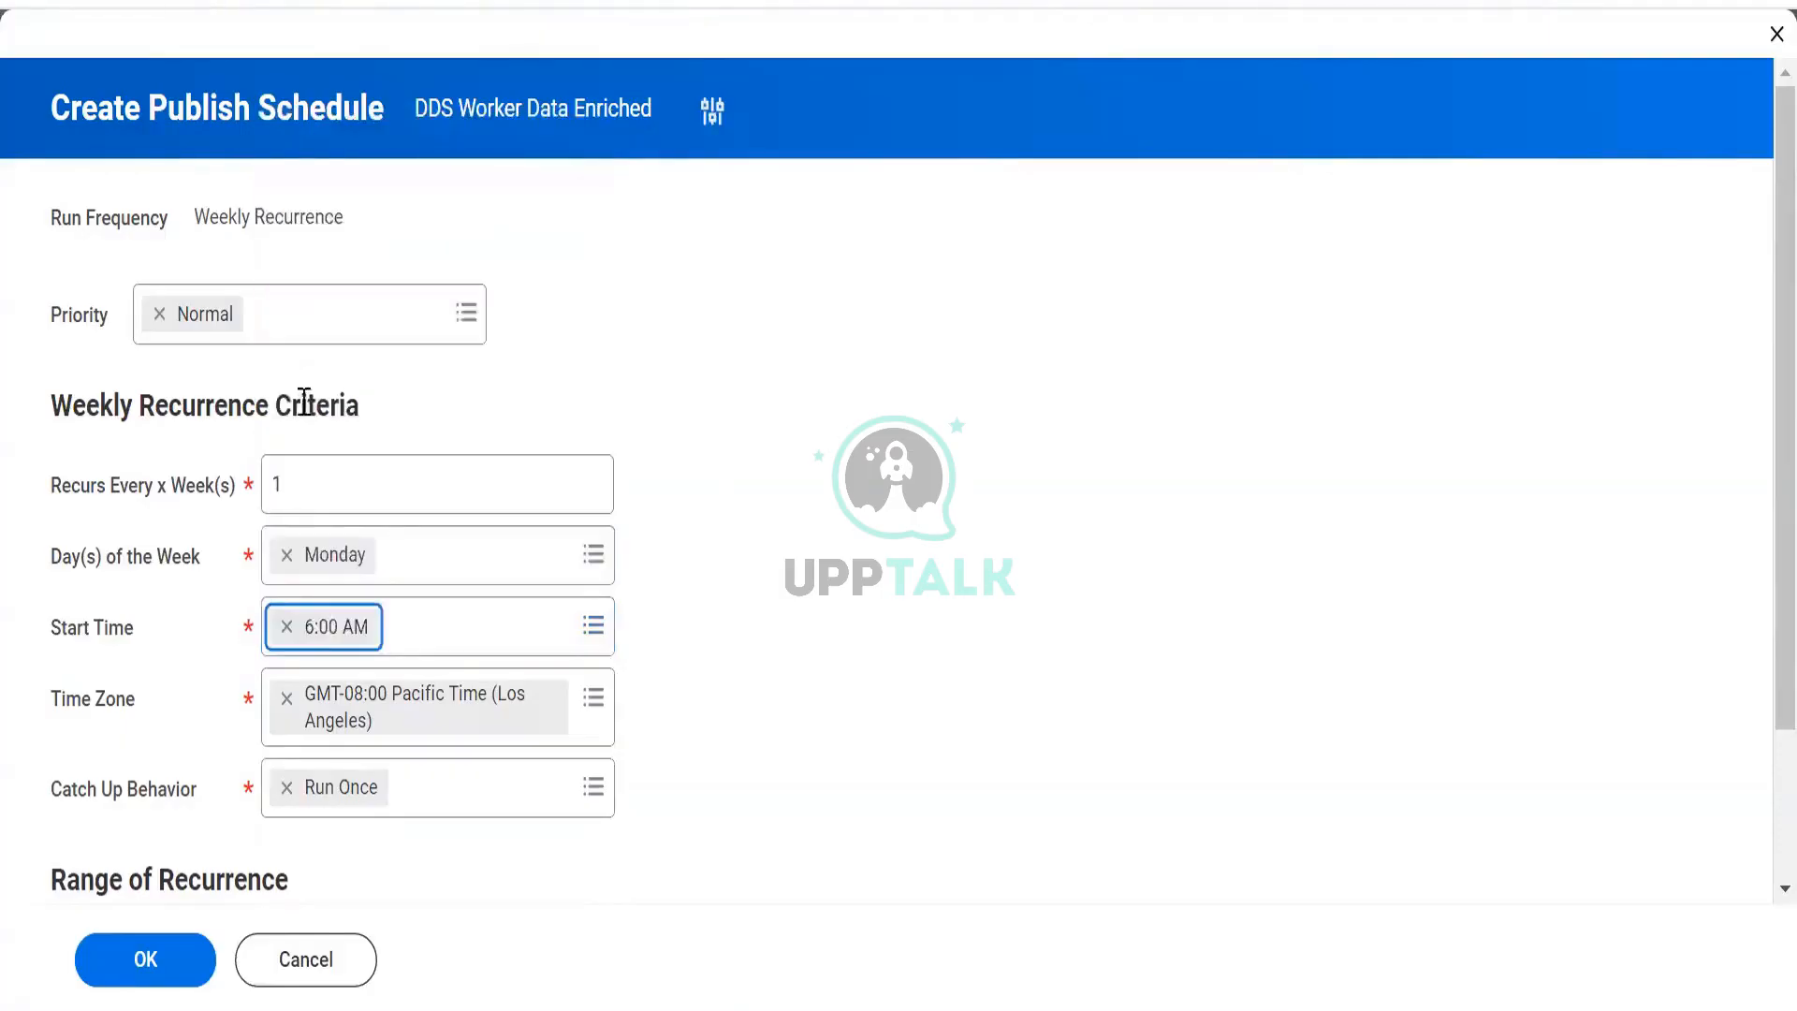
scroll(304, 403, down, 2)
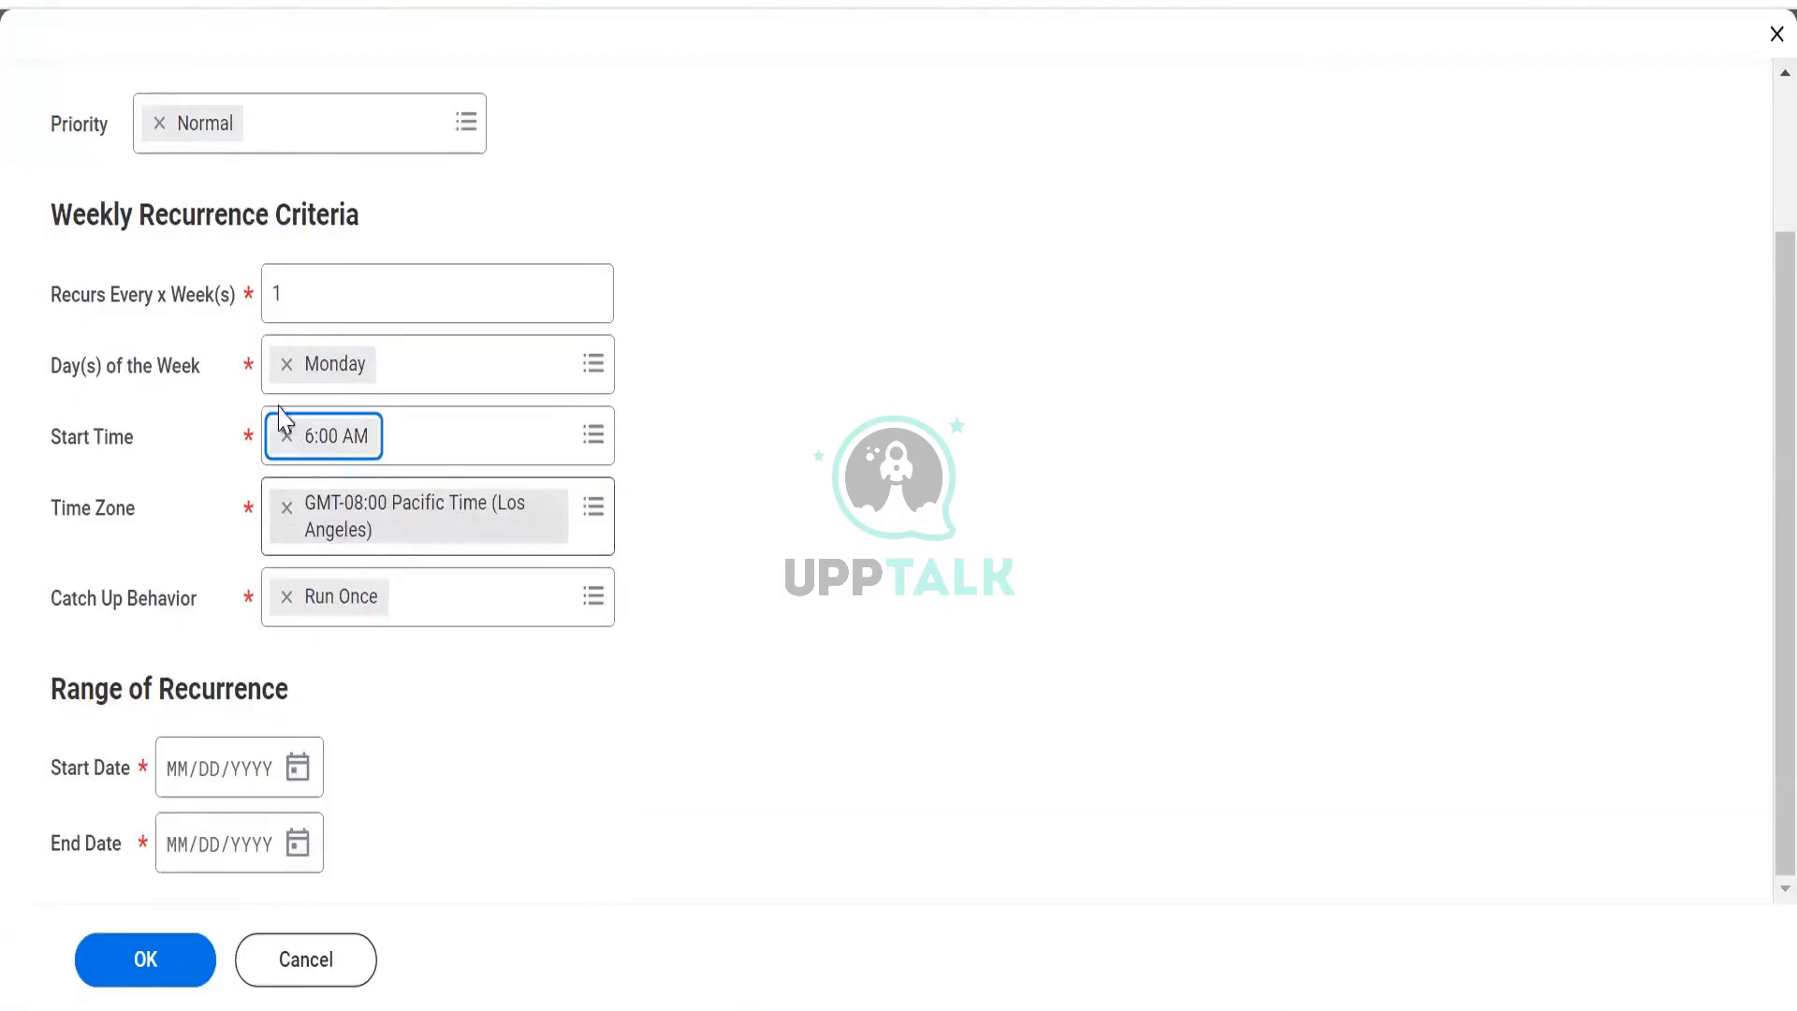
click(286, 508)
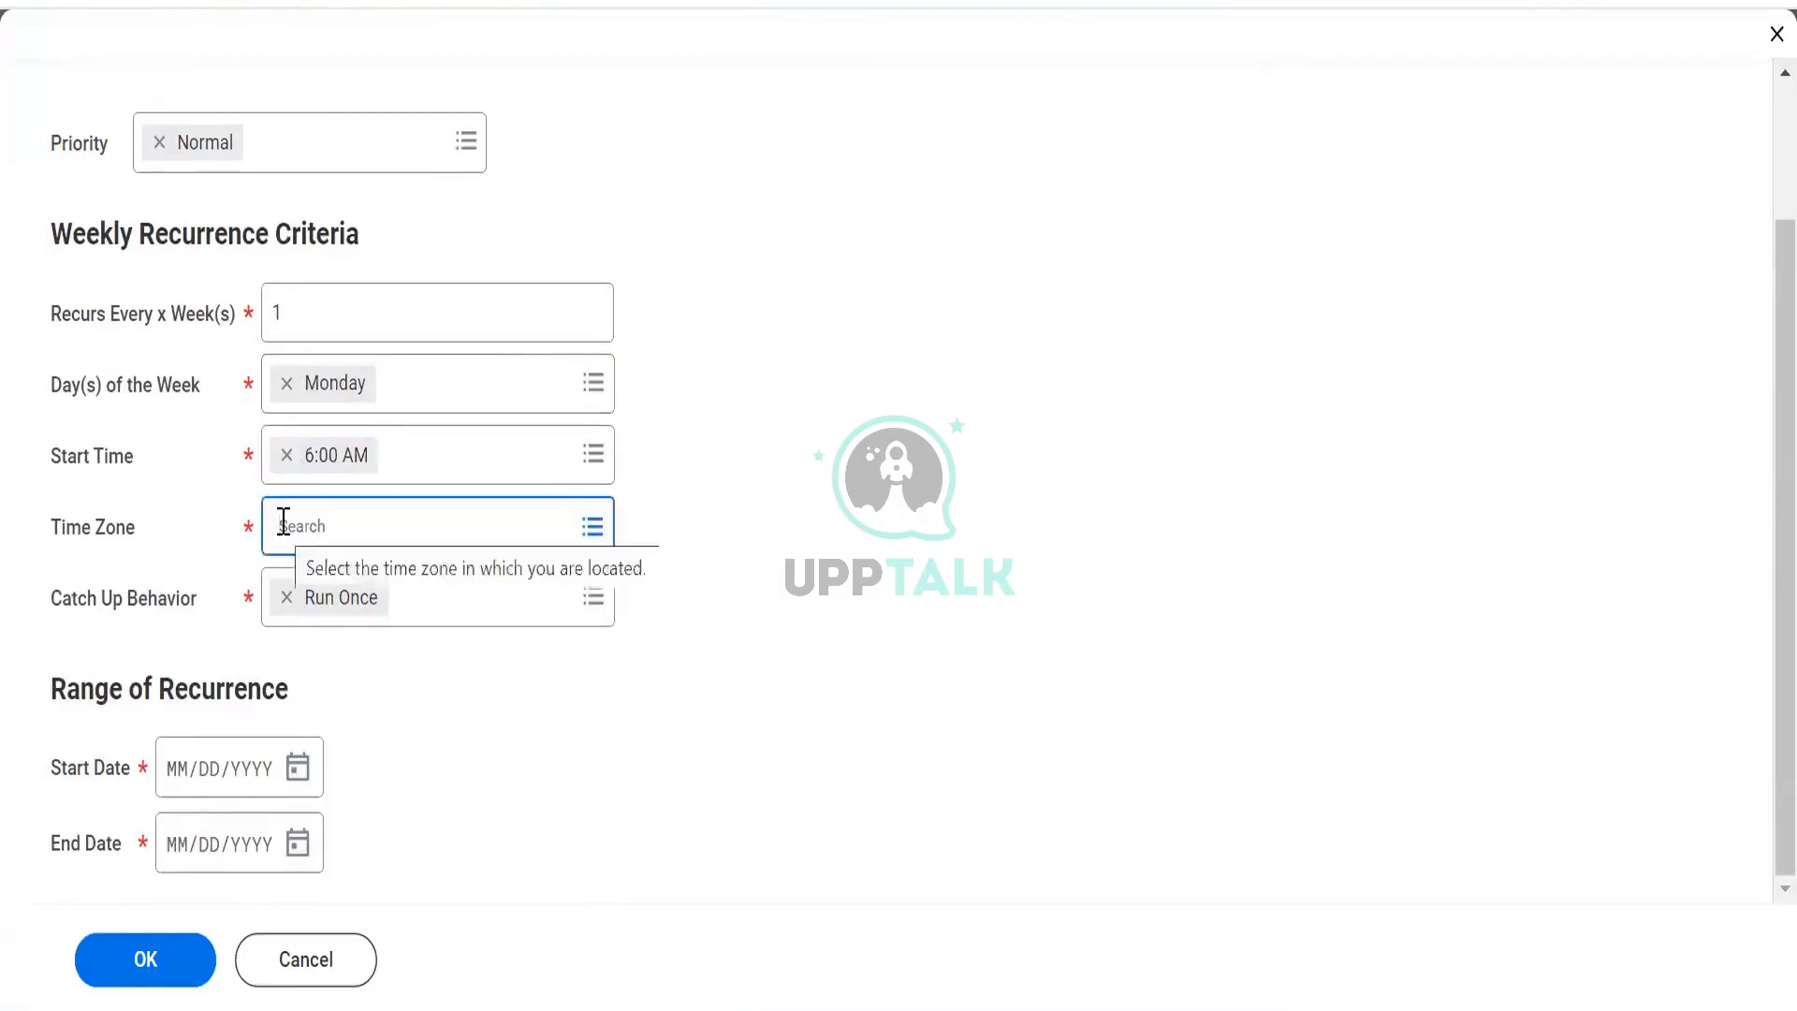
text(pst)
key(Return)
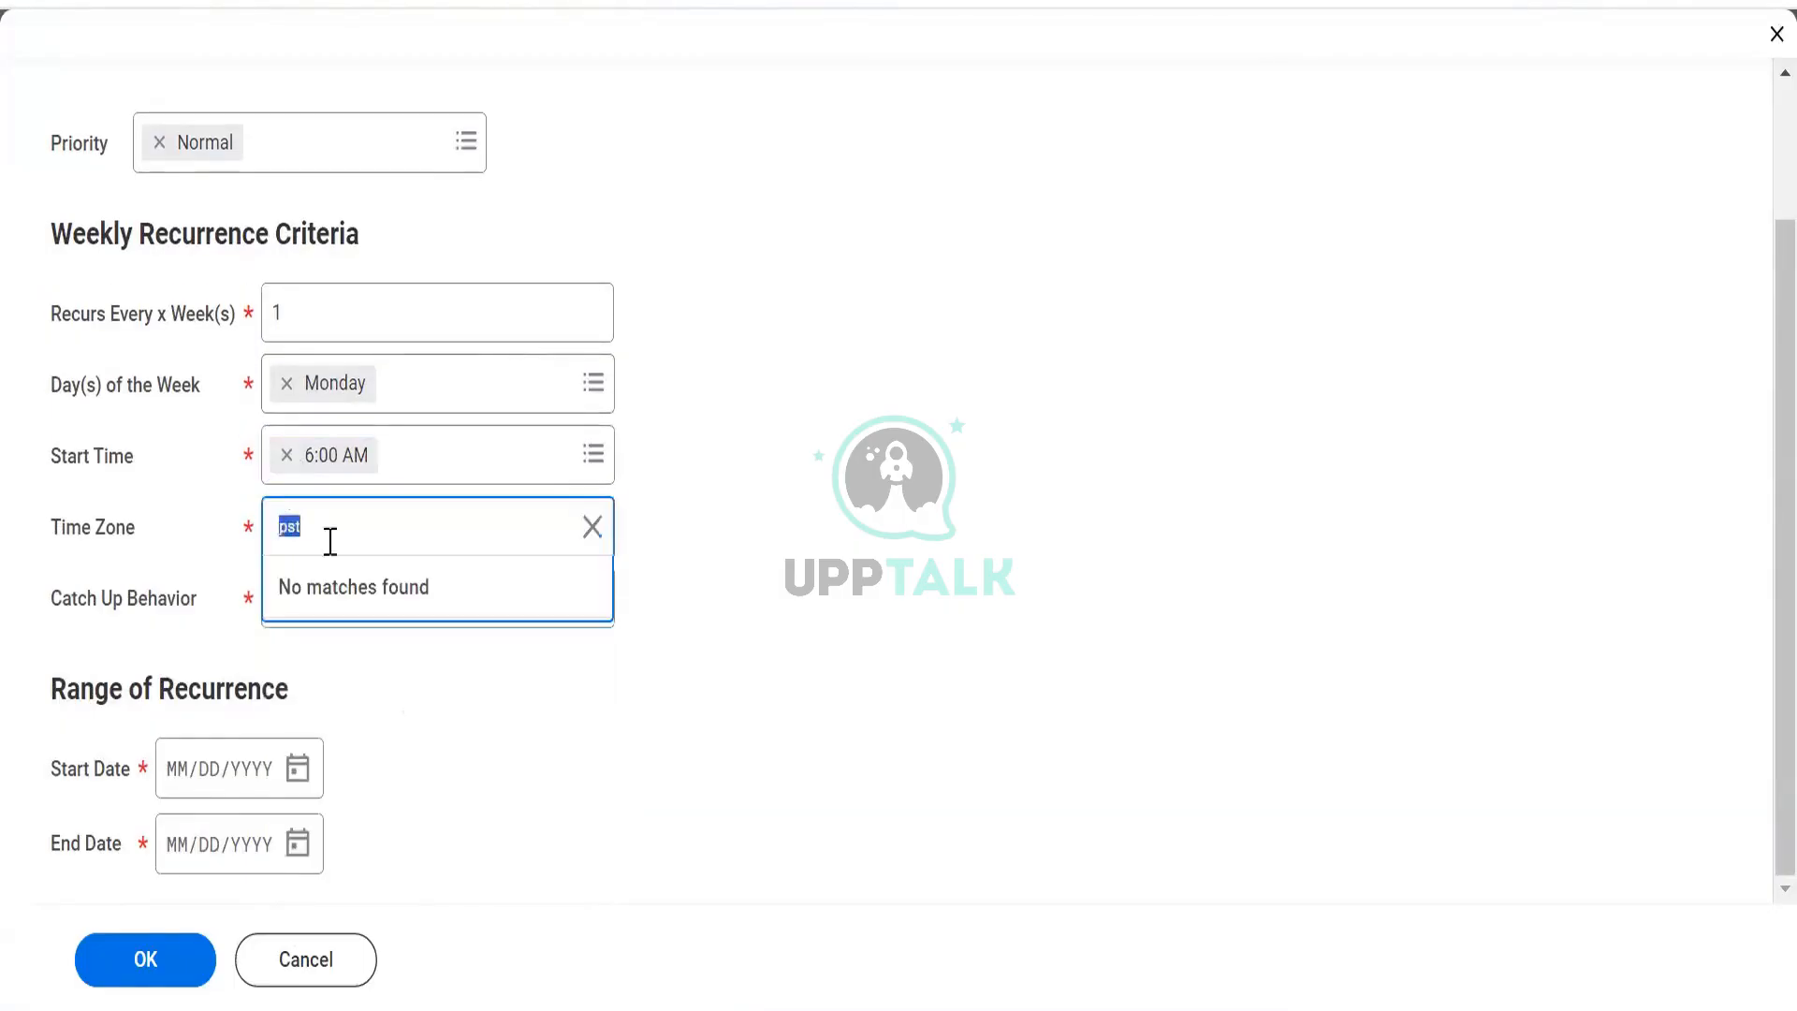
text(pacifi)
key(Return)
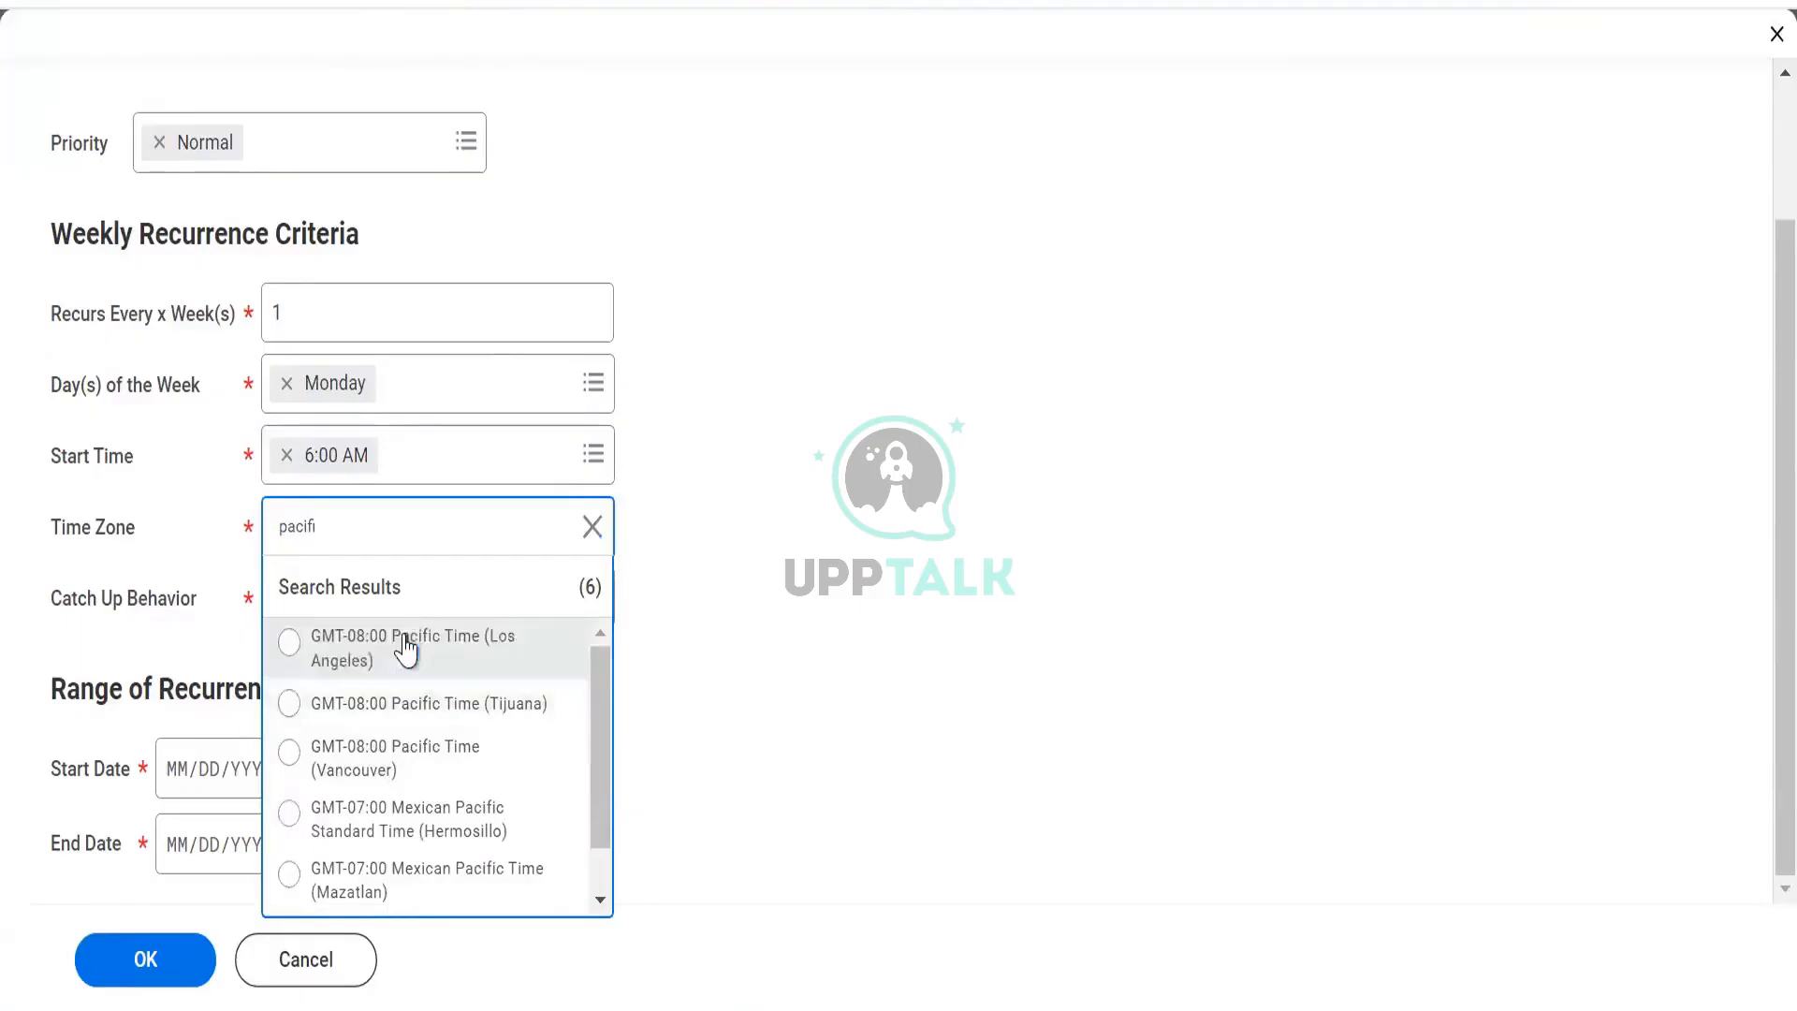
scroll(385, 795, down, 1)
scroll(379, 754, up, 1)
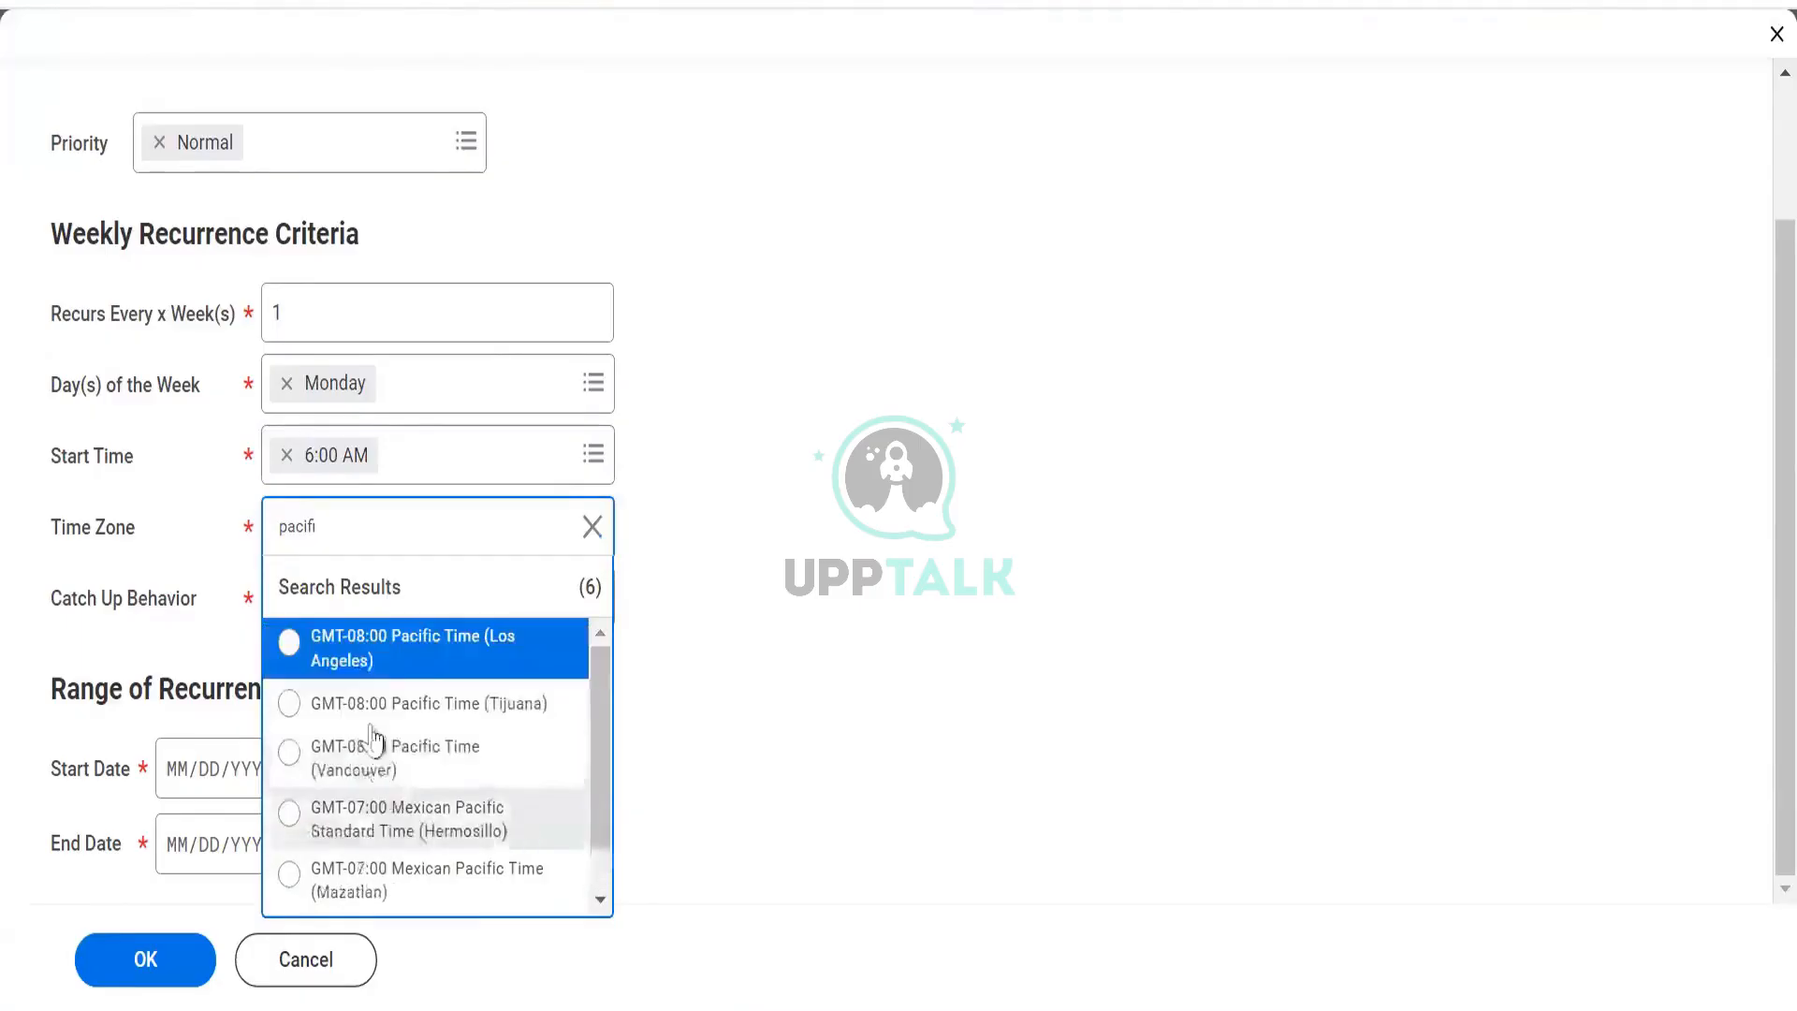
click(129, 536)
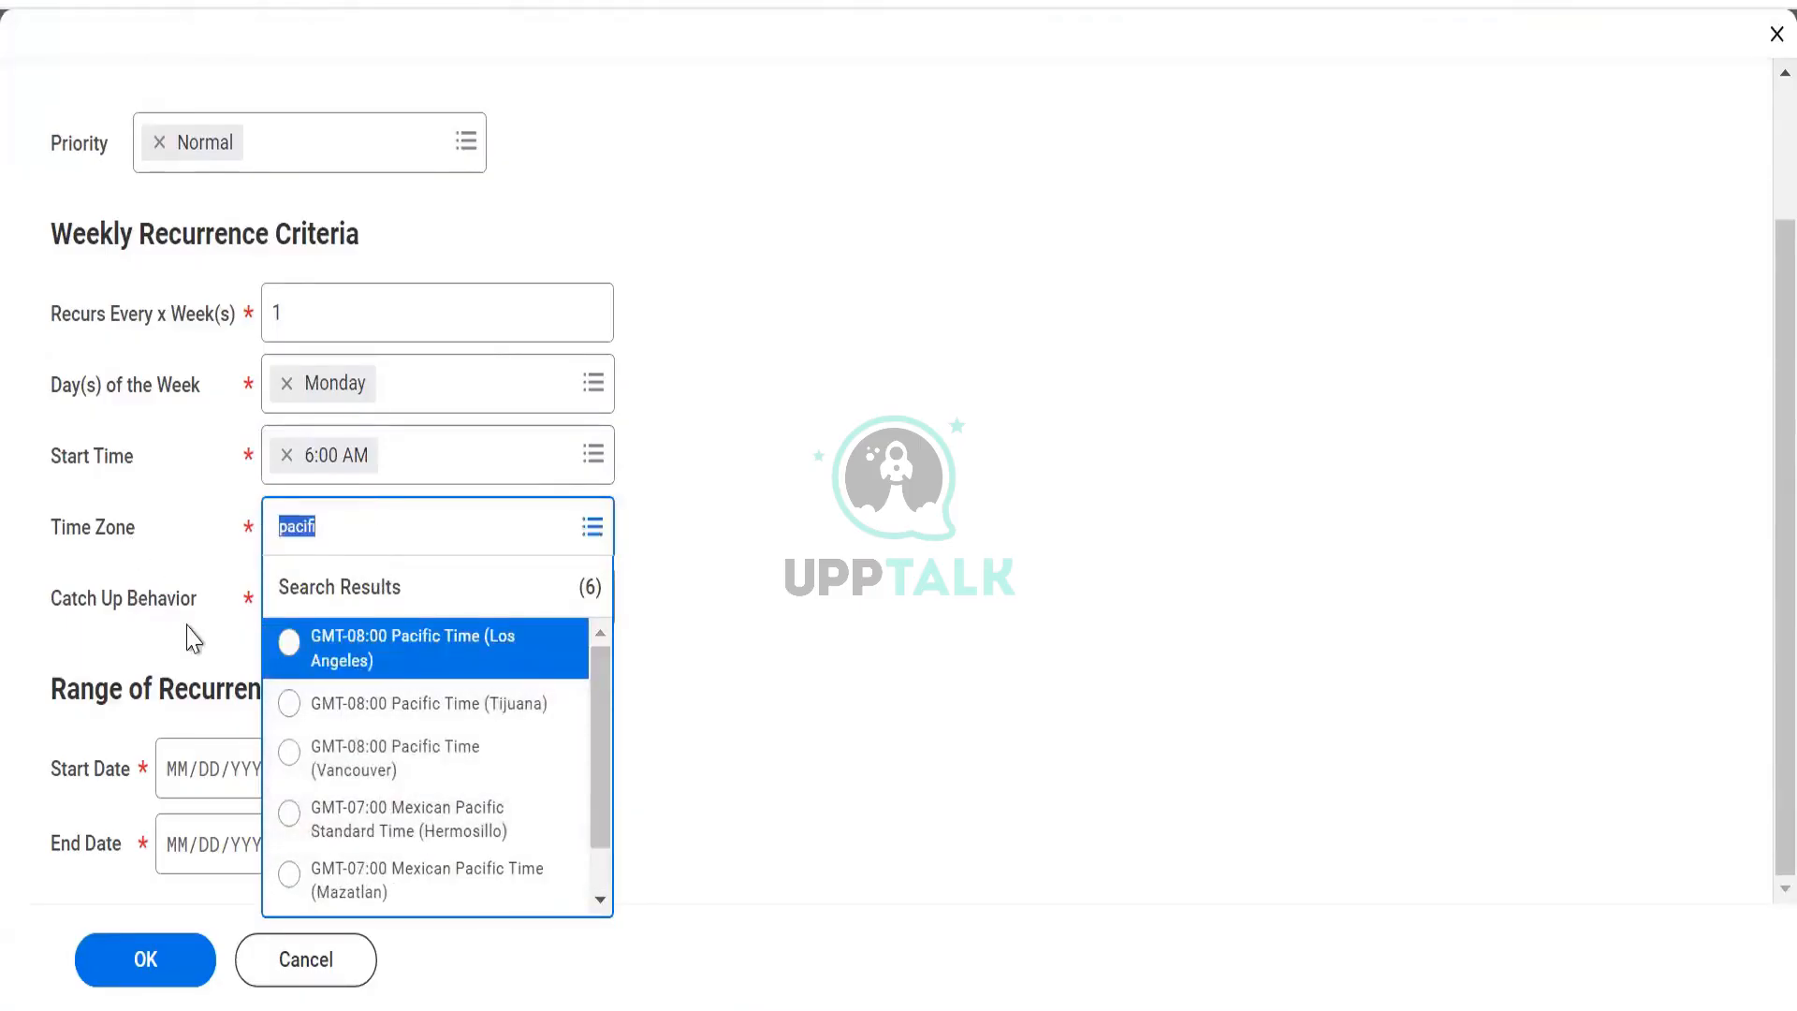
text(ps)
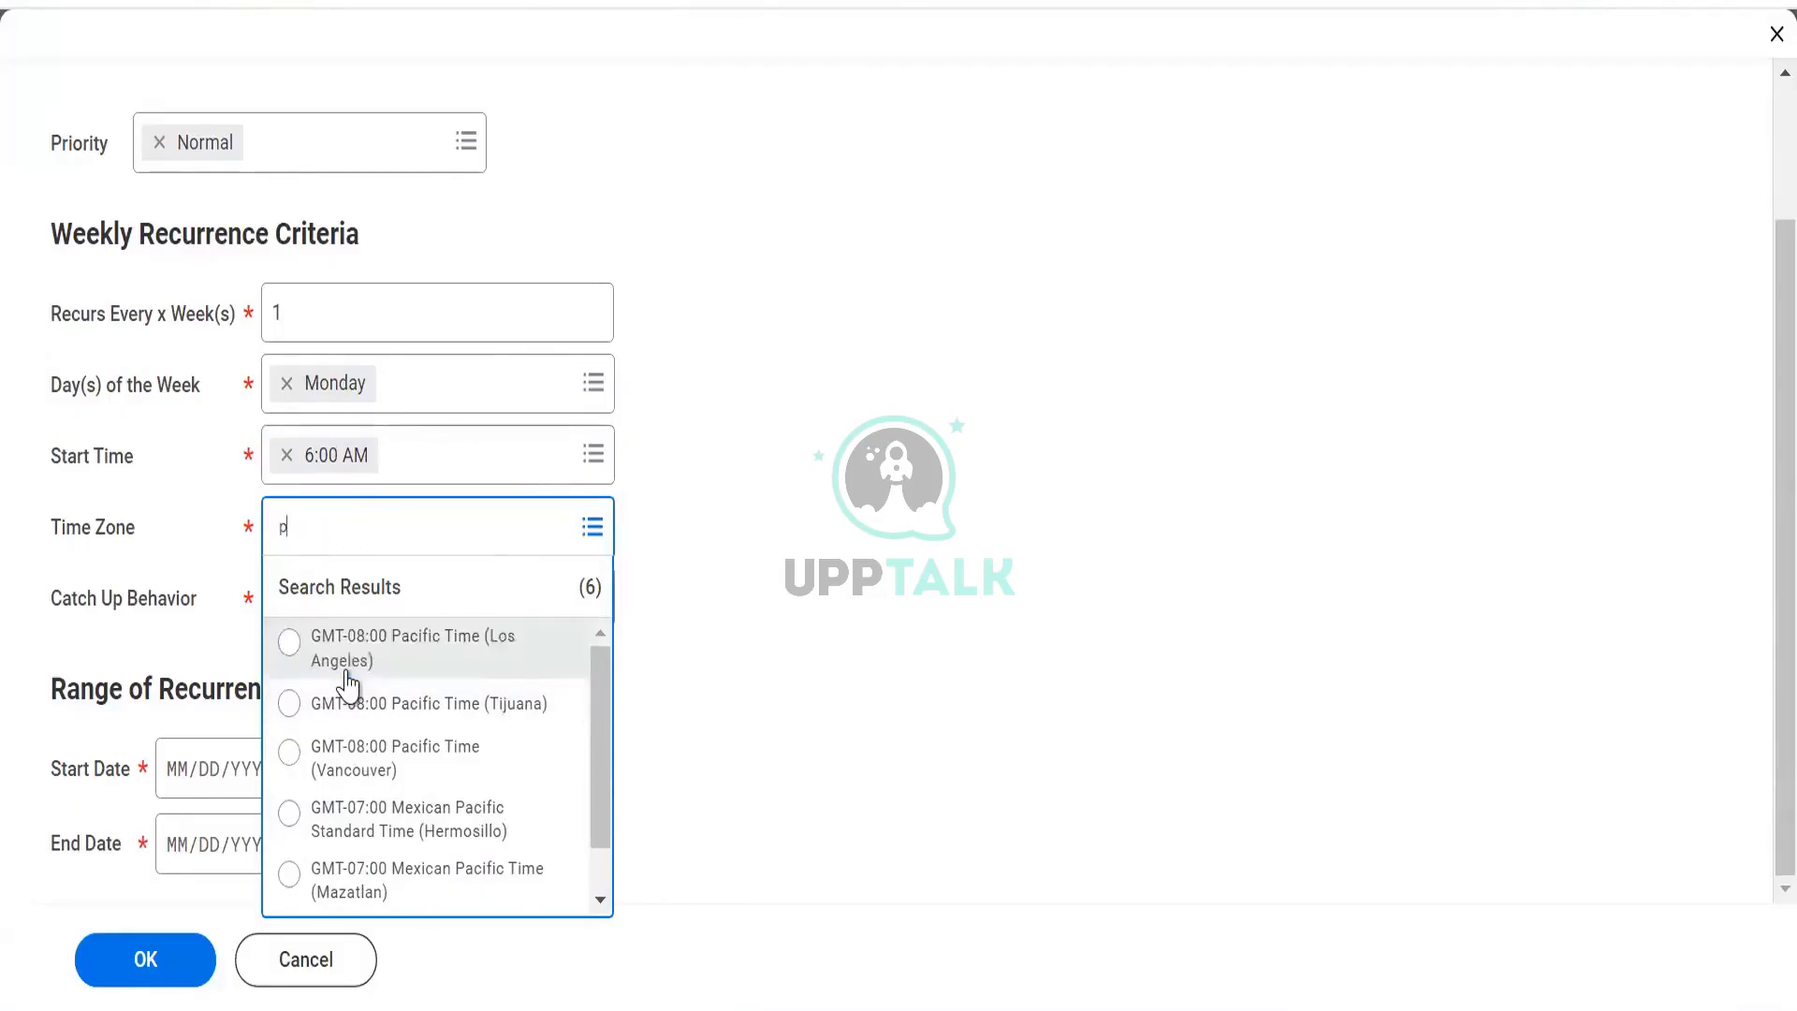
click(318, 641)
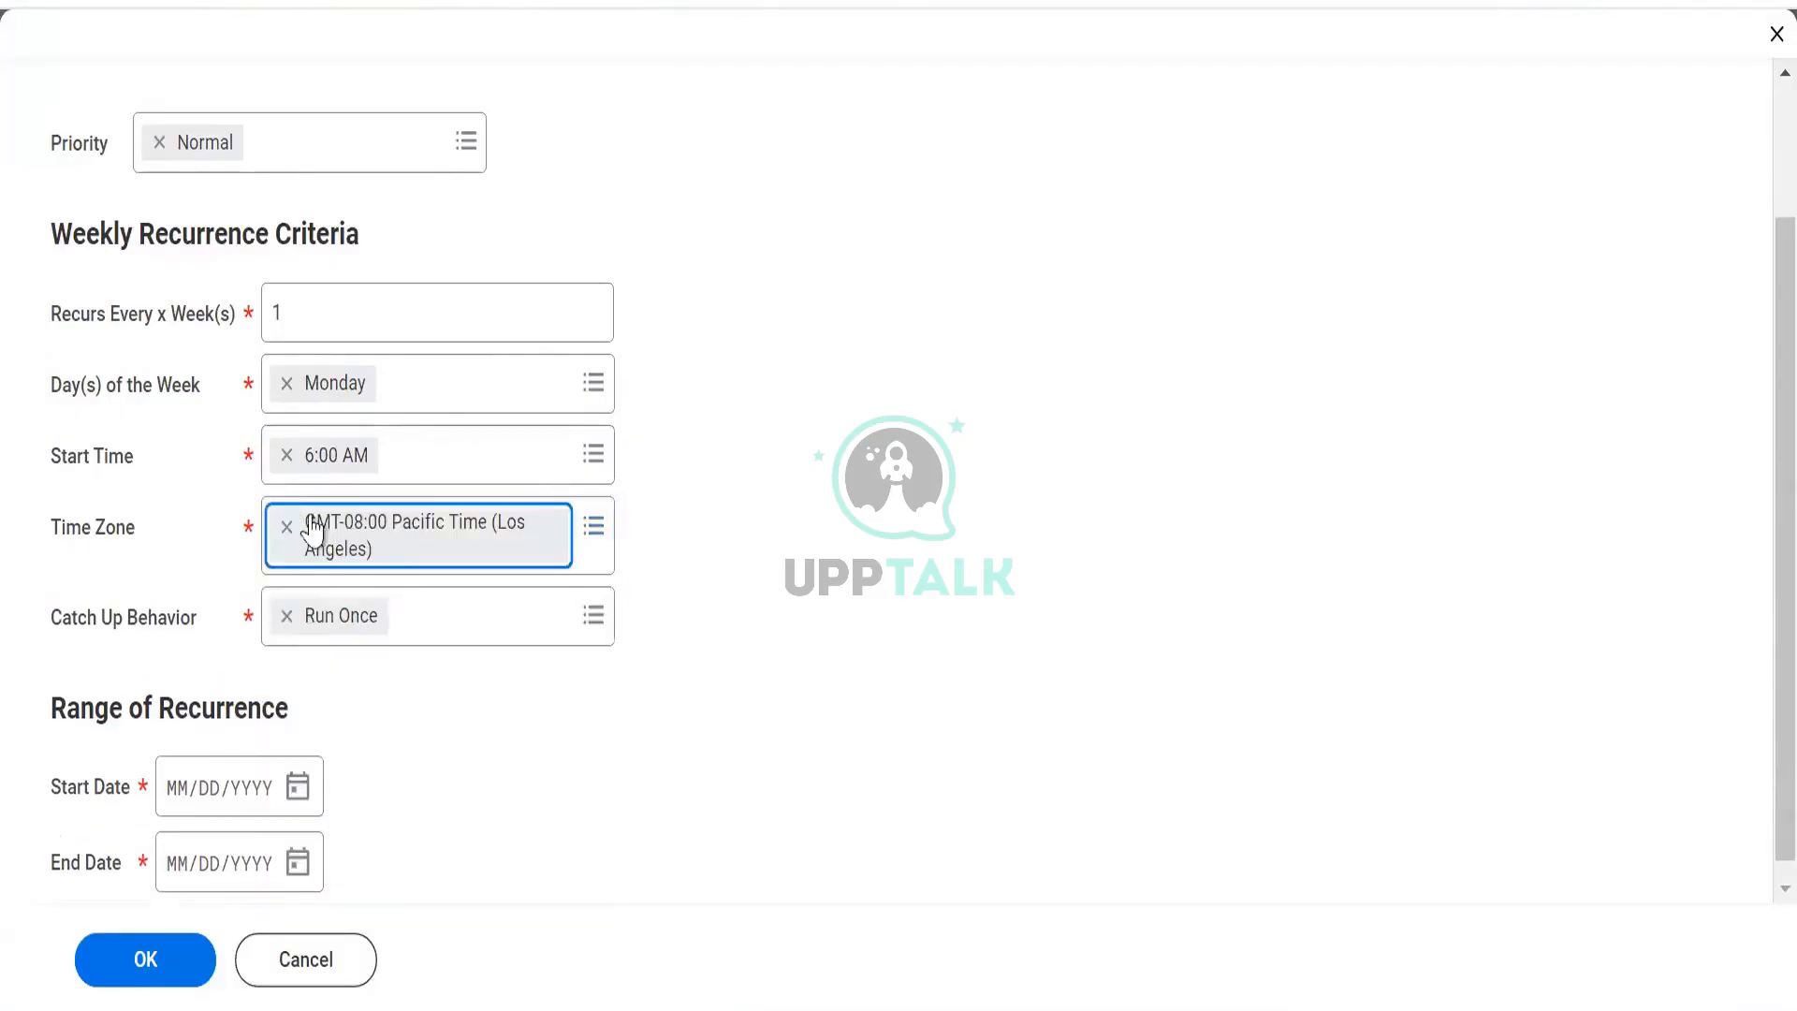
click(287, 529)
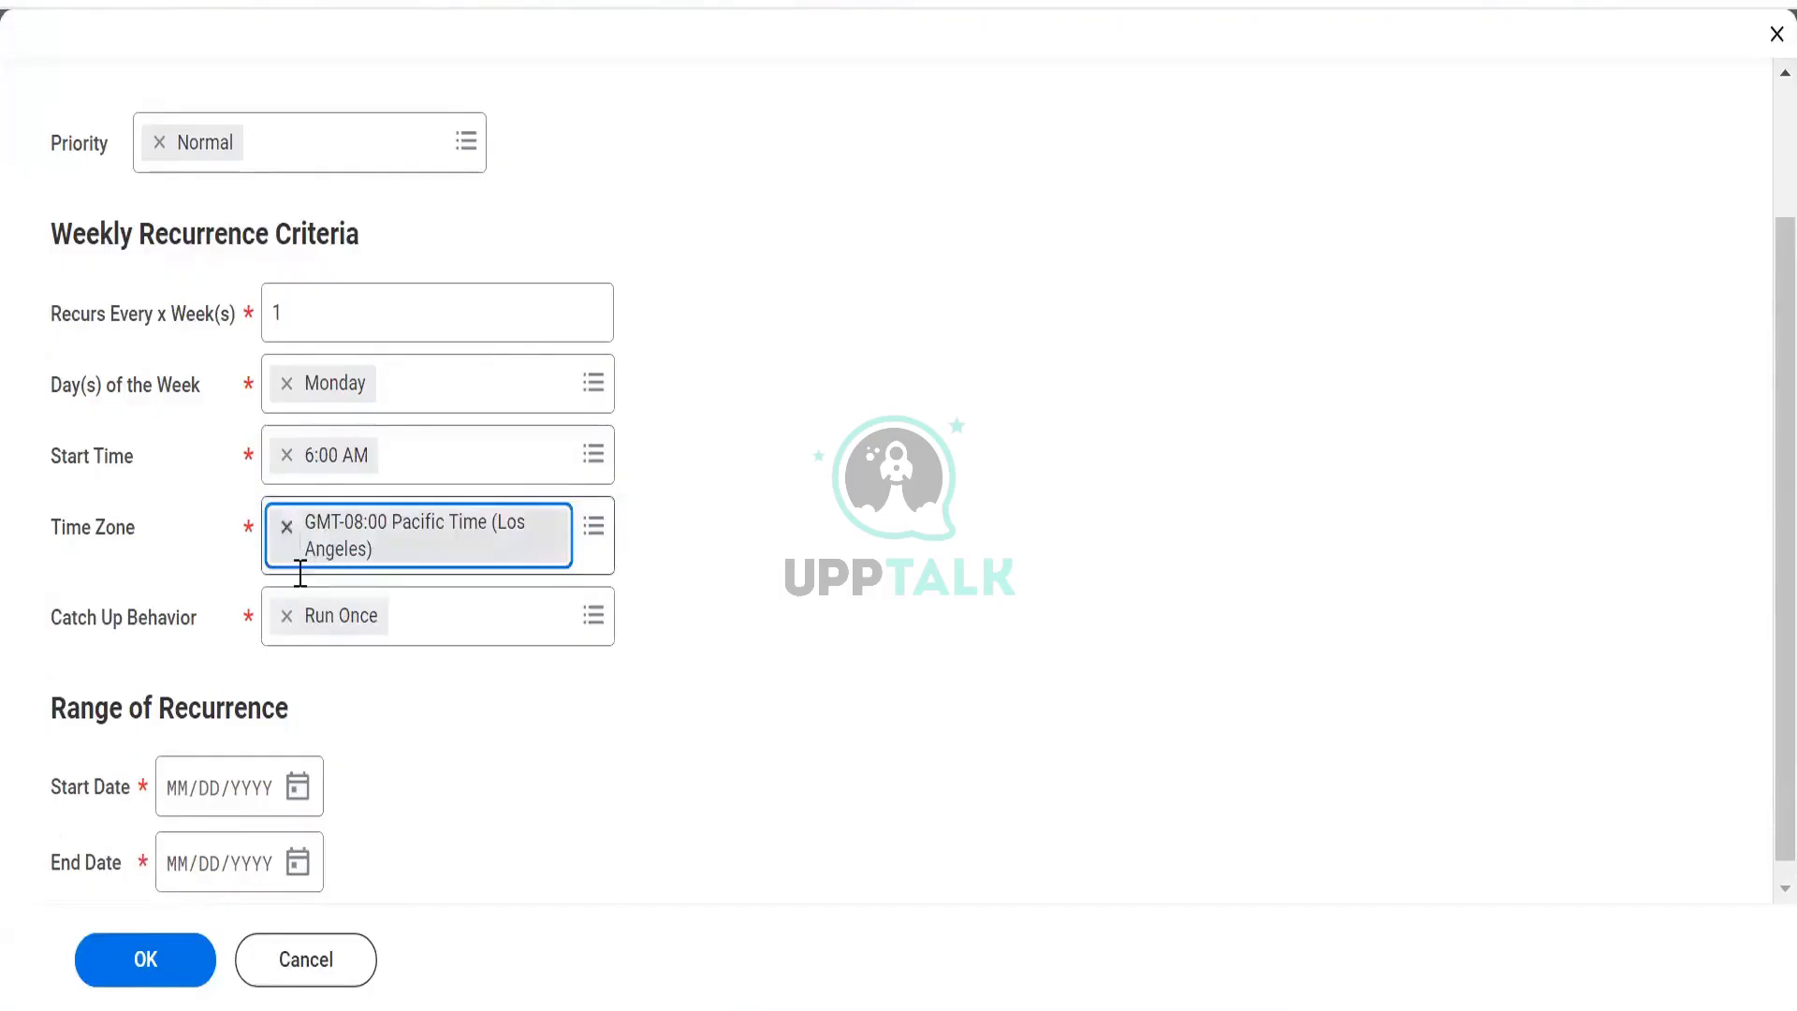
click(297, 526)
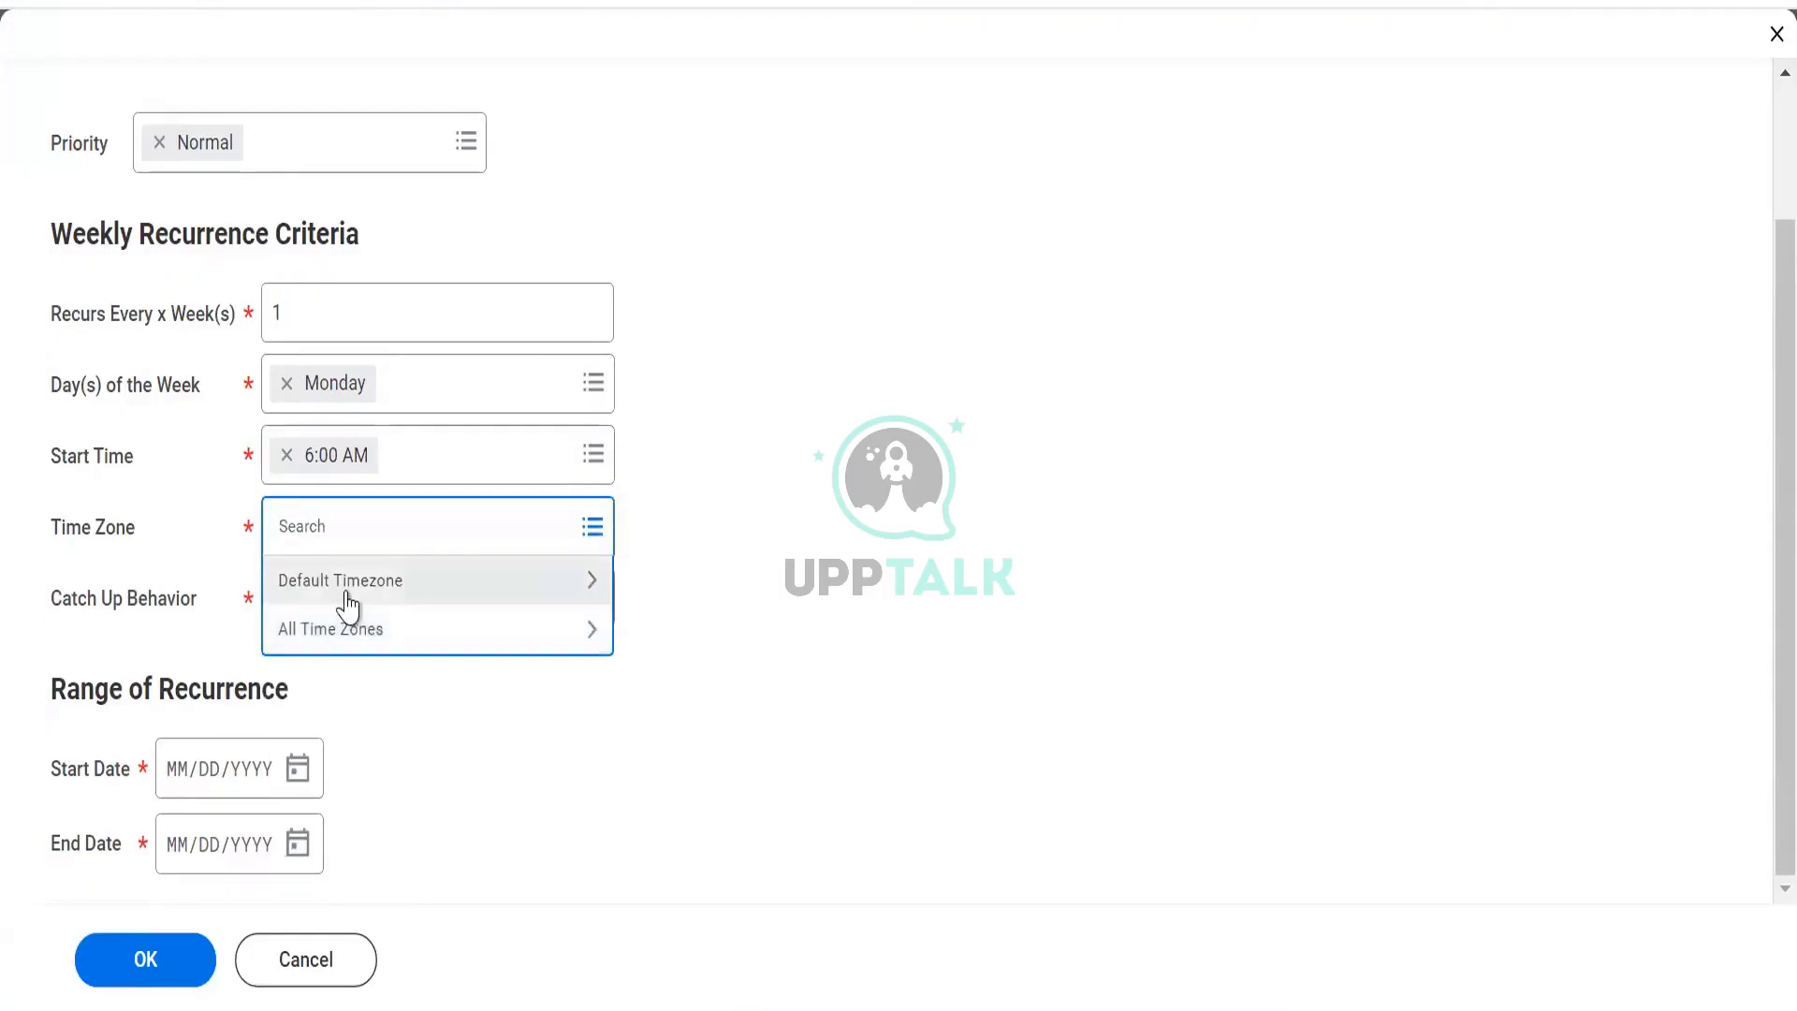
click(309, 585)
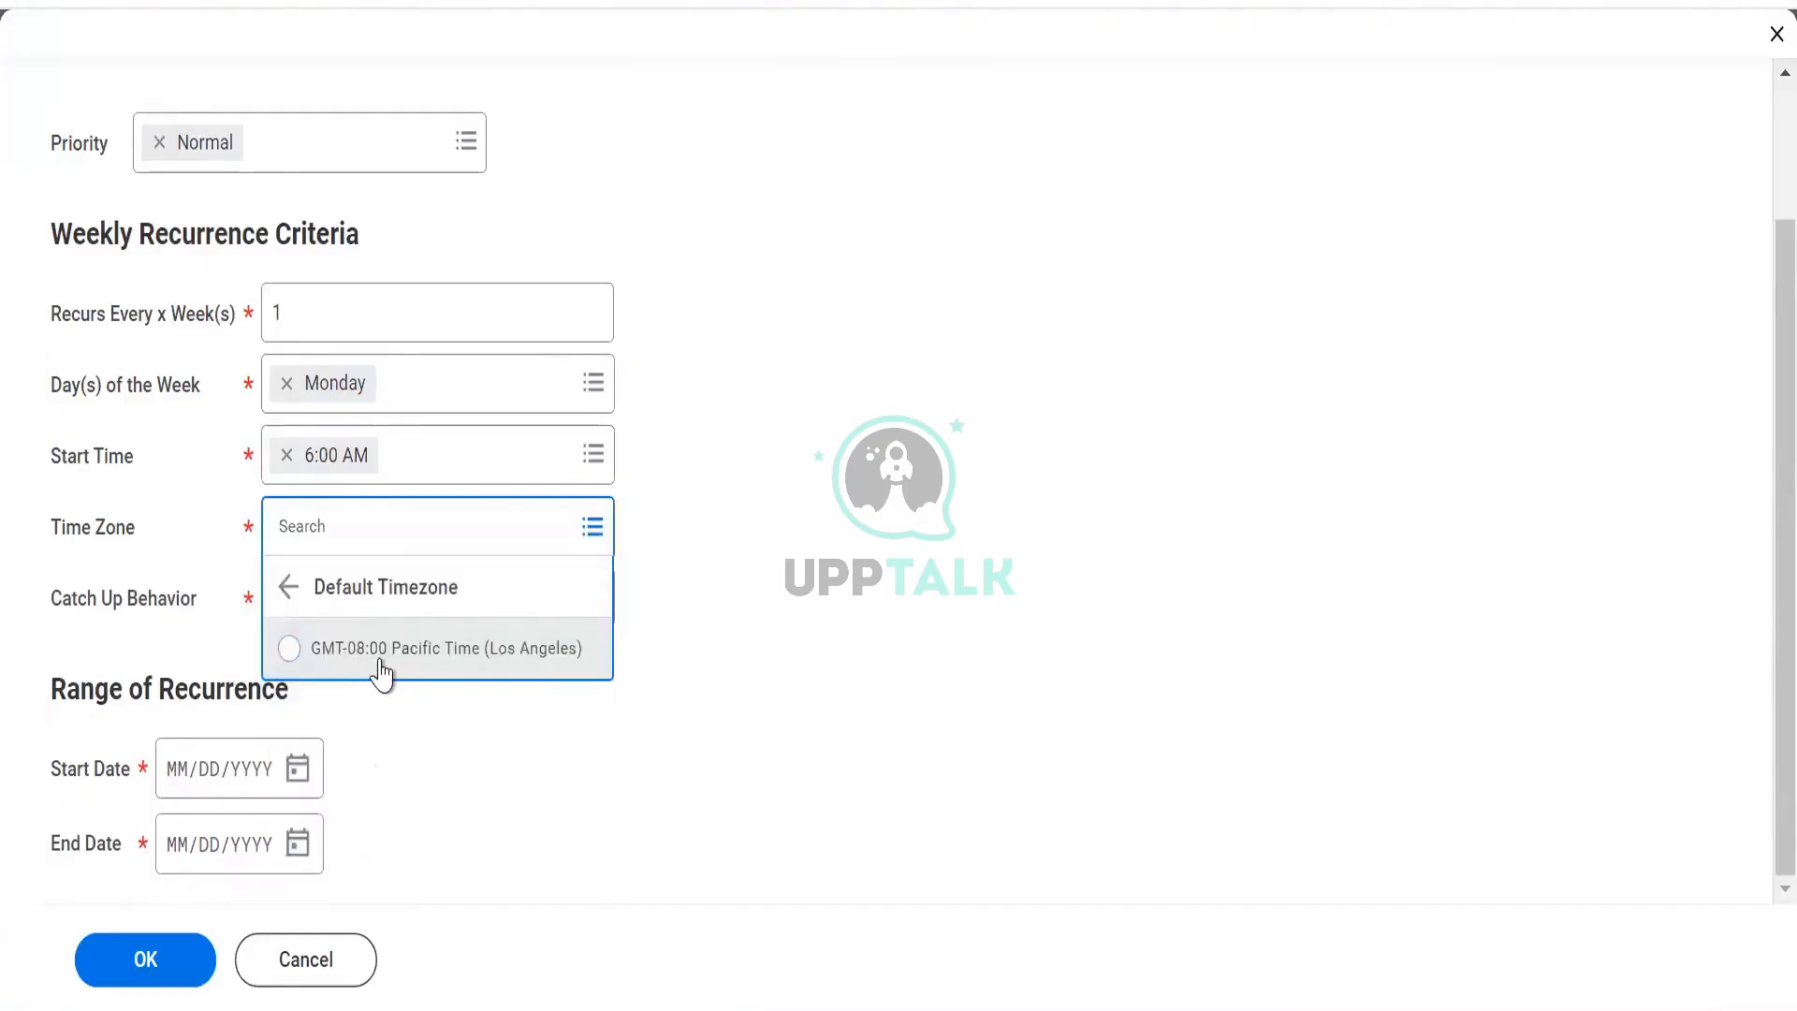
click(293, 590)
click(337, 646)
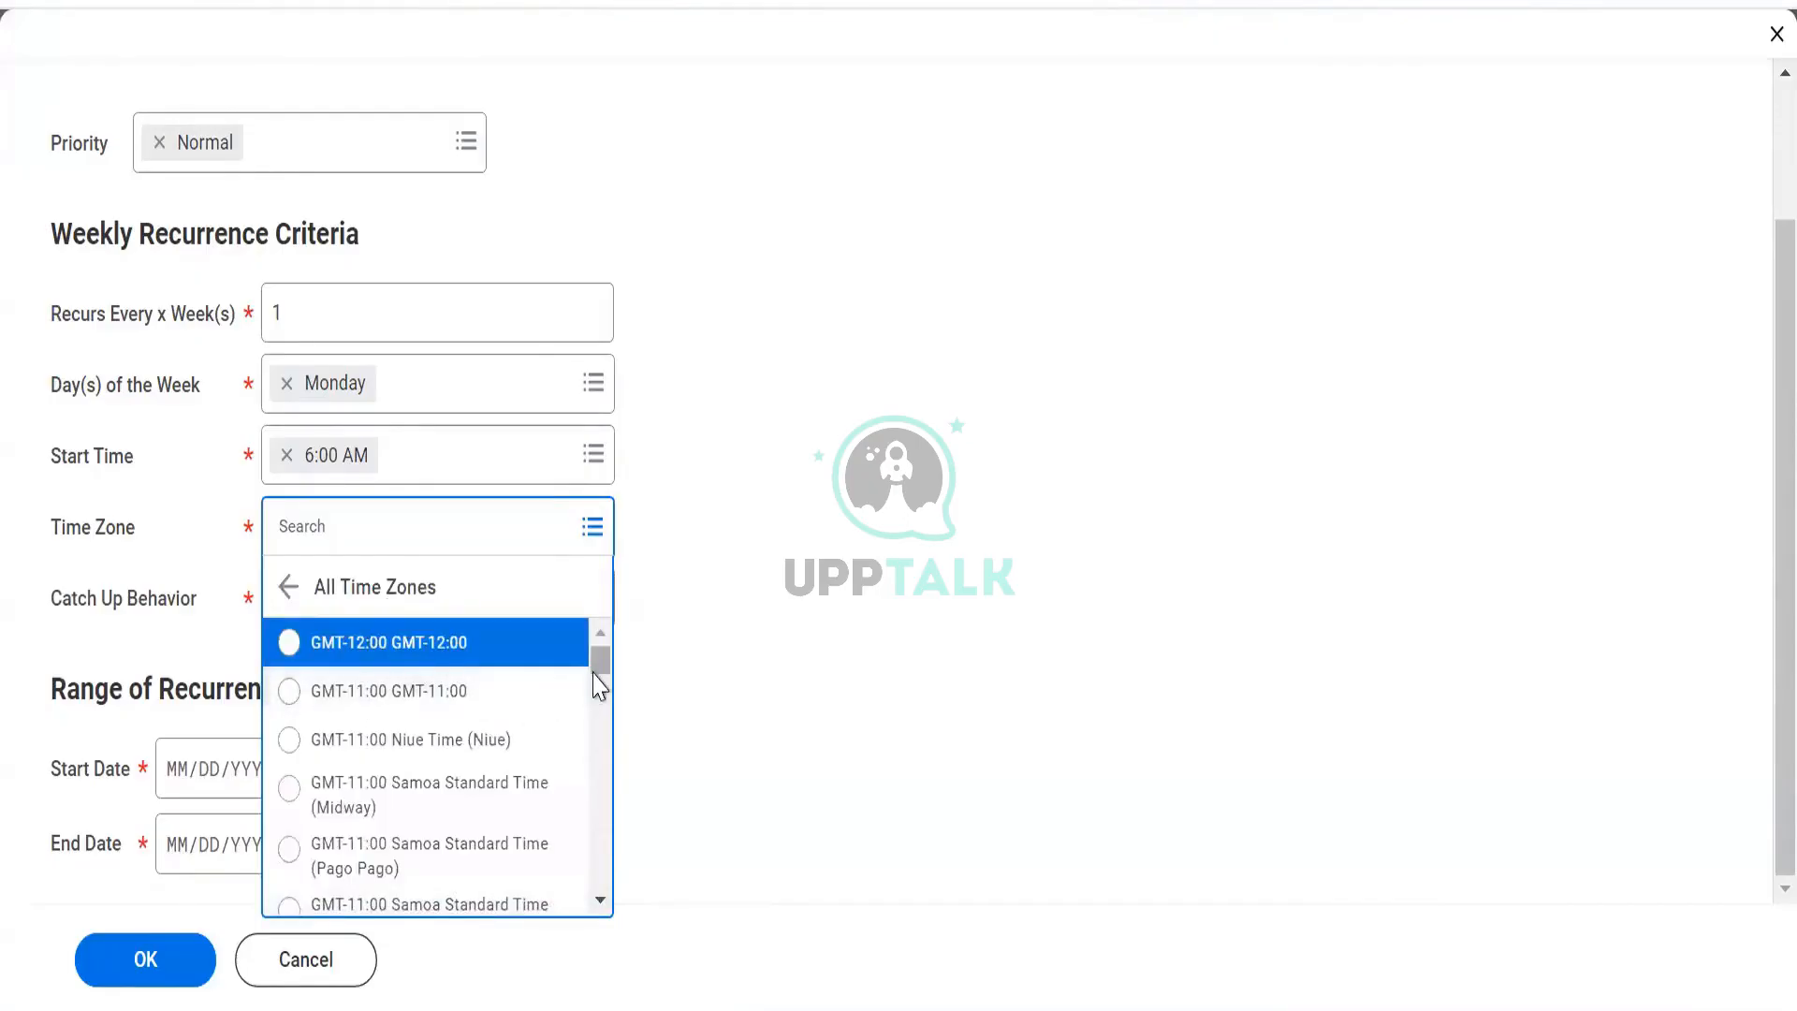
drag(593, 673, 599, 901)
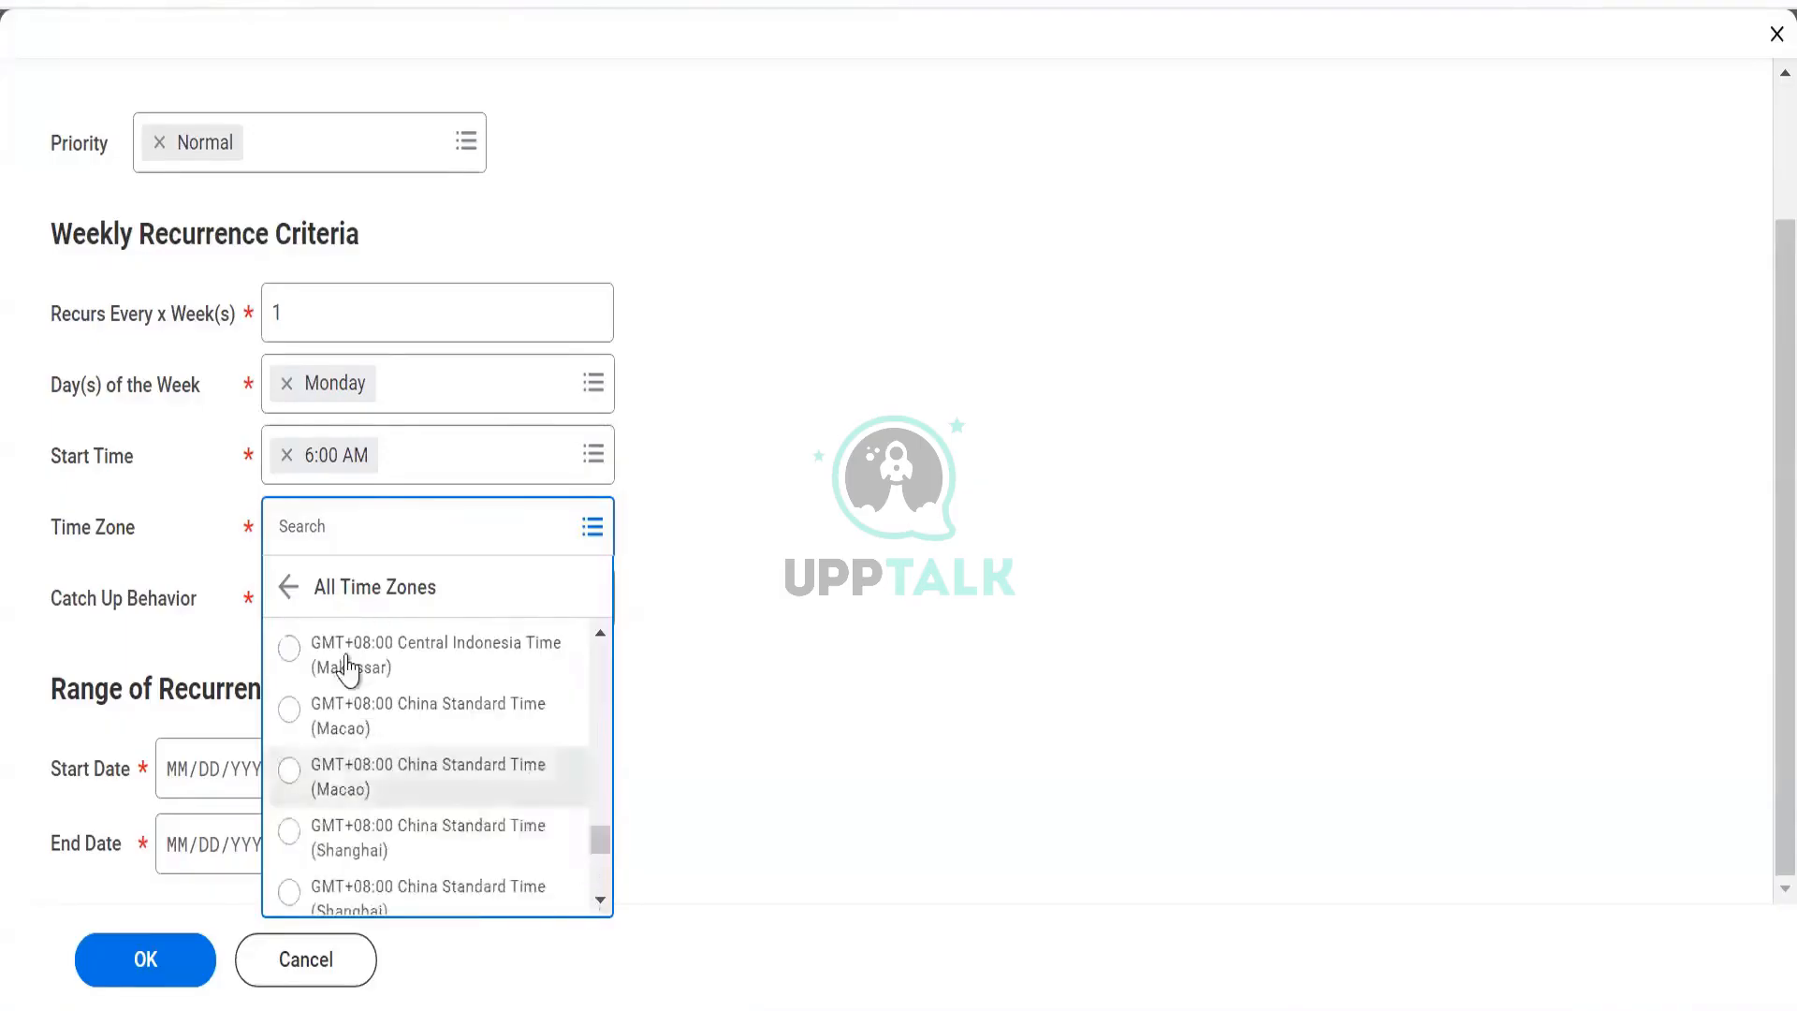
click(288, 588)
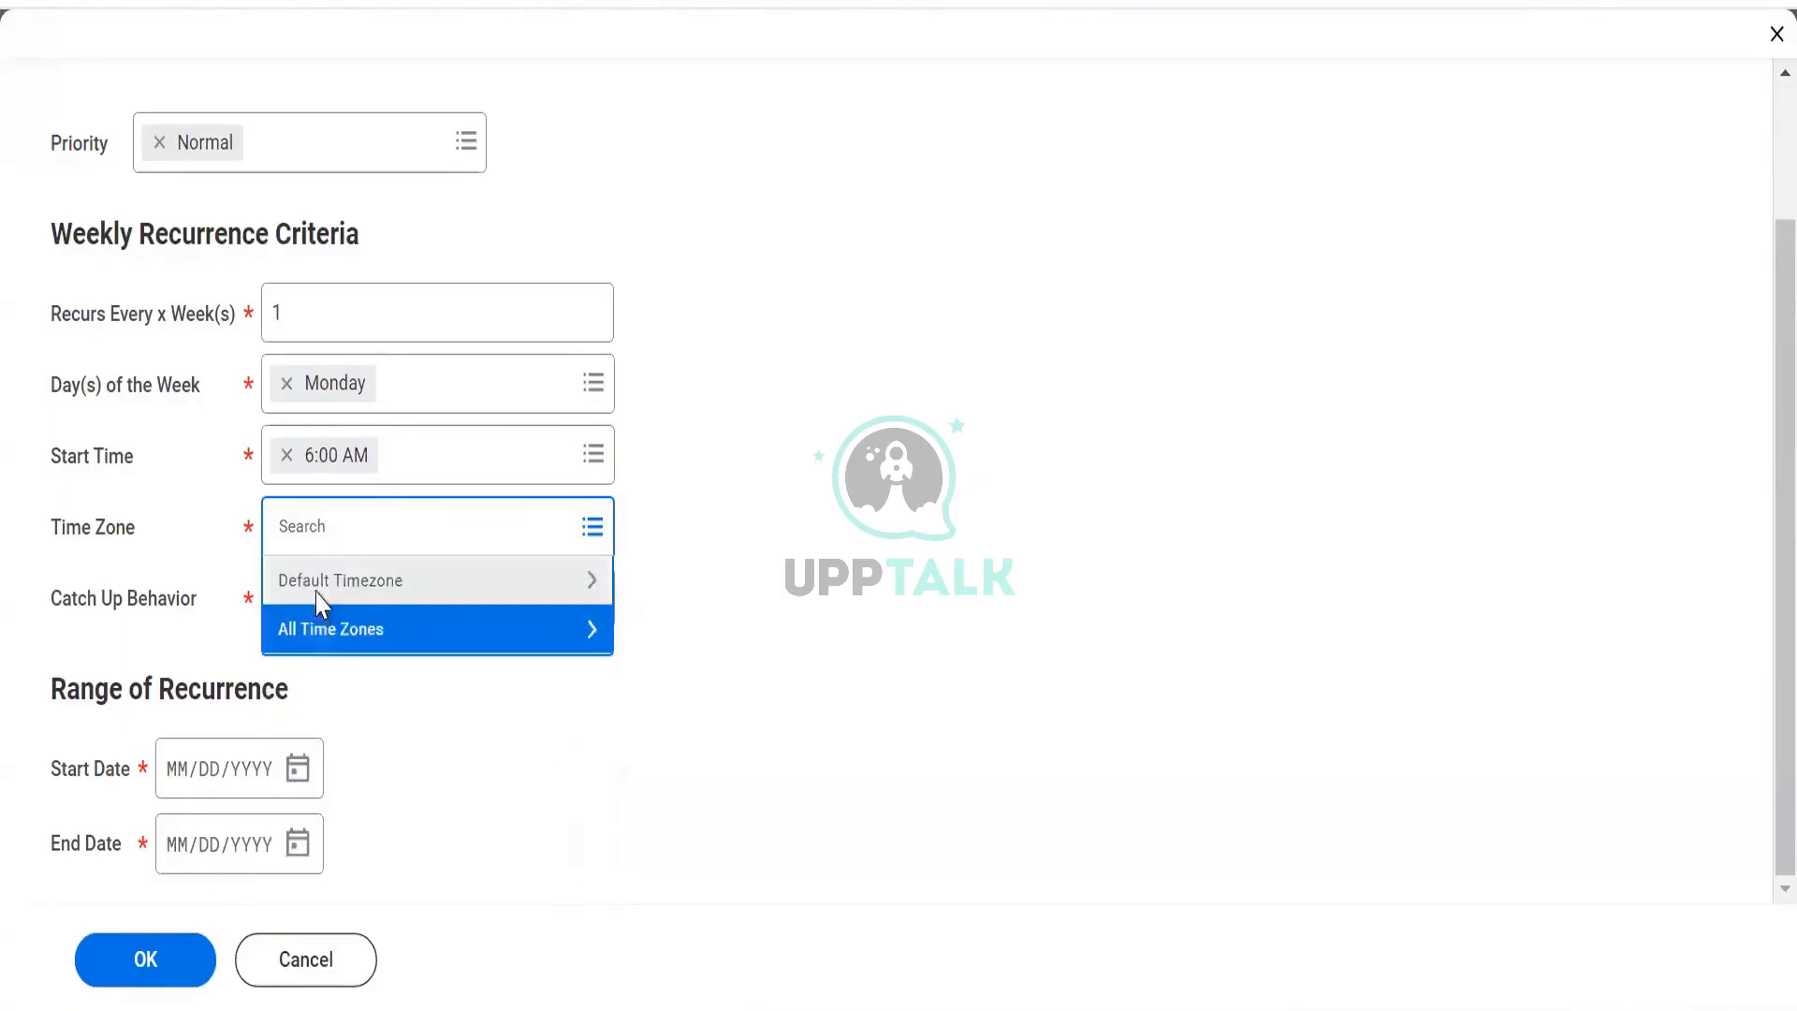
click(317, 592)
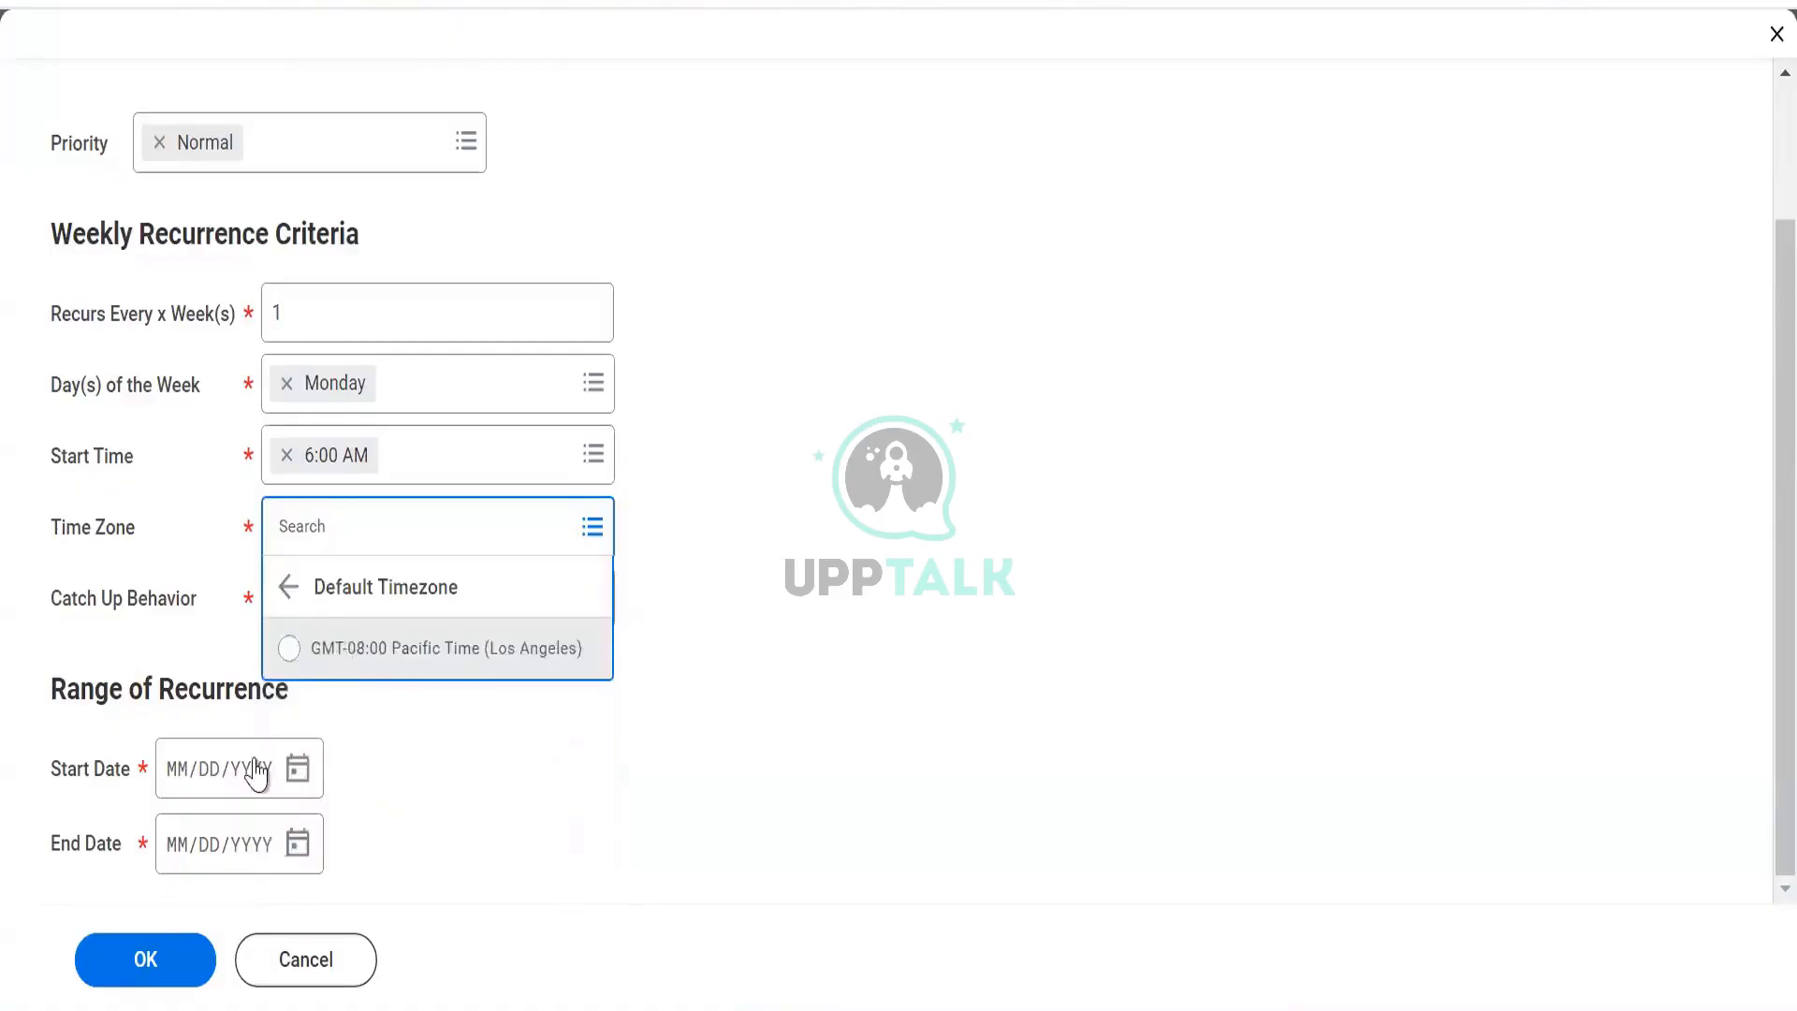
click(425, 650)
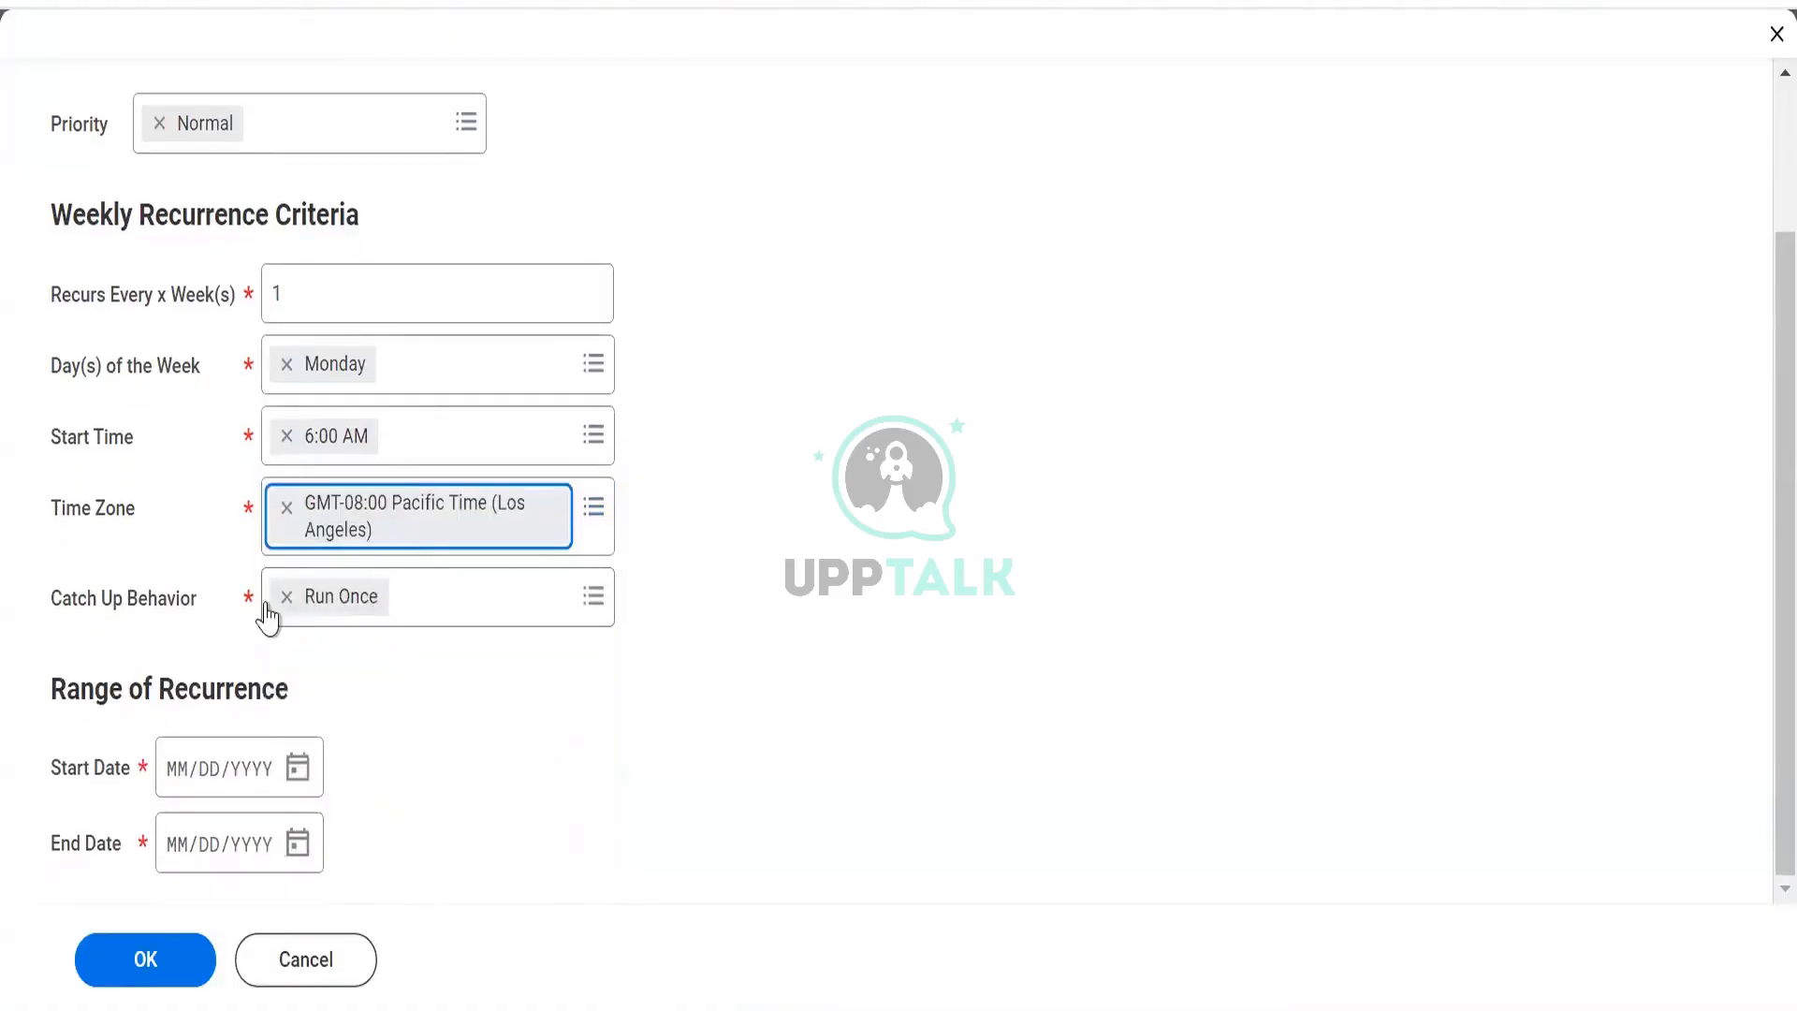
click(400, 603)
click(404, 609)
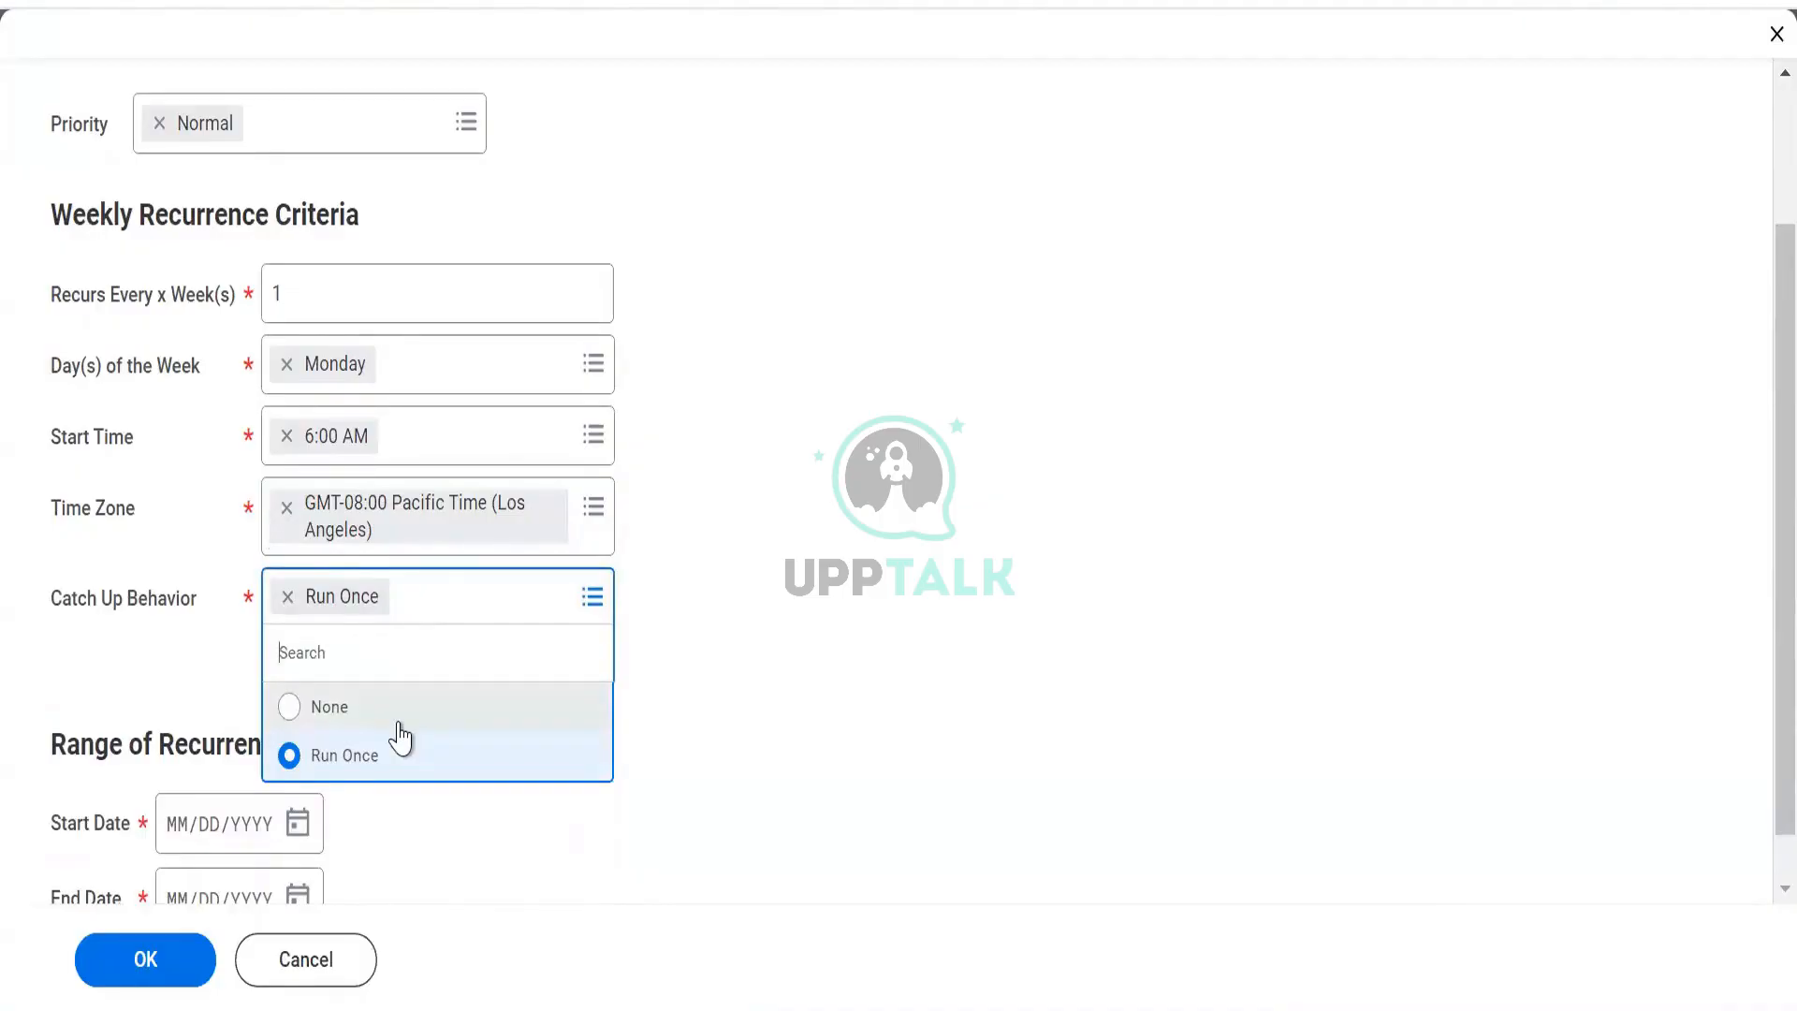
Keep Run Once catch-up, set dates 10/07/2024 to 12/31/2024, and save the schedule.
click(663, 621)
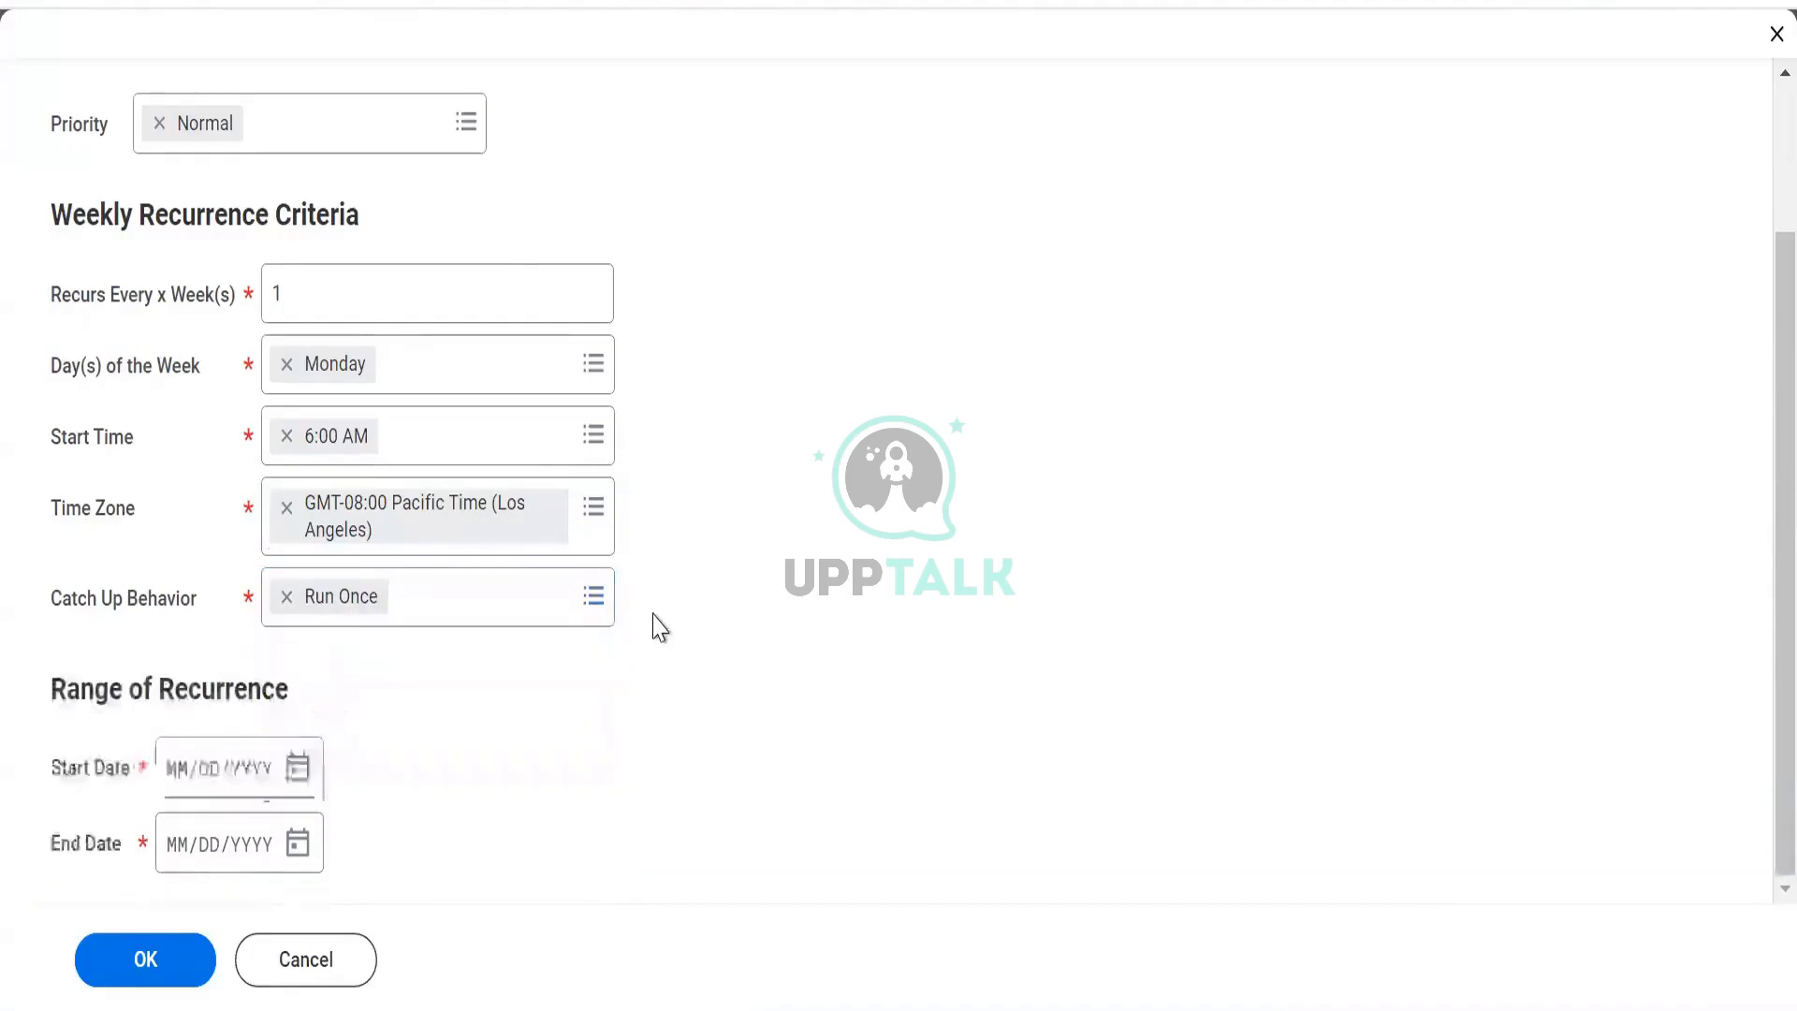
click(296, 767)
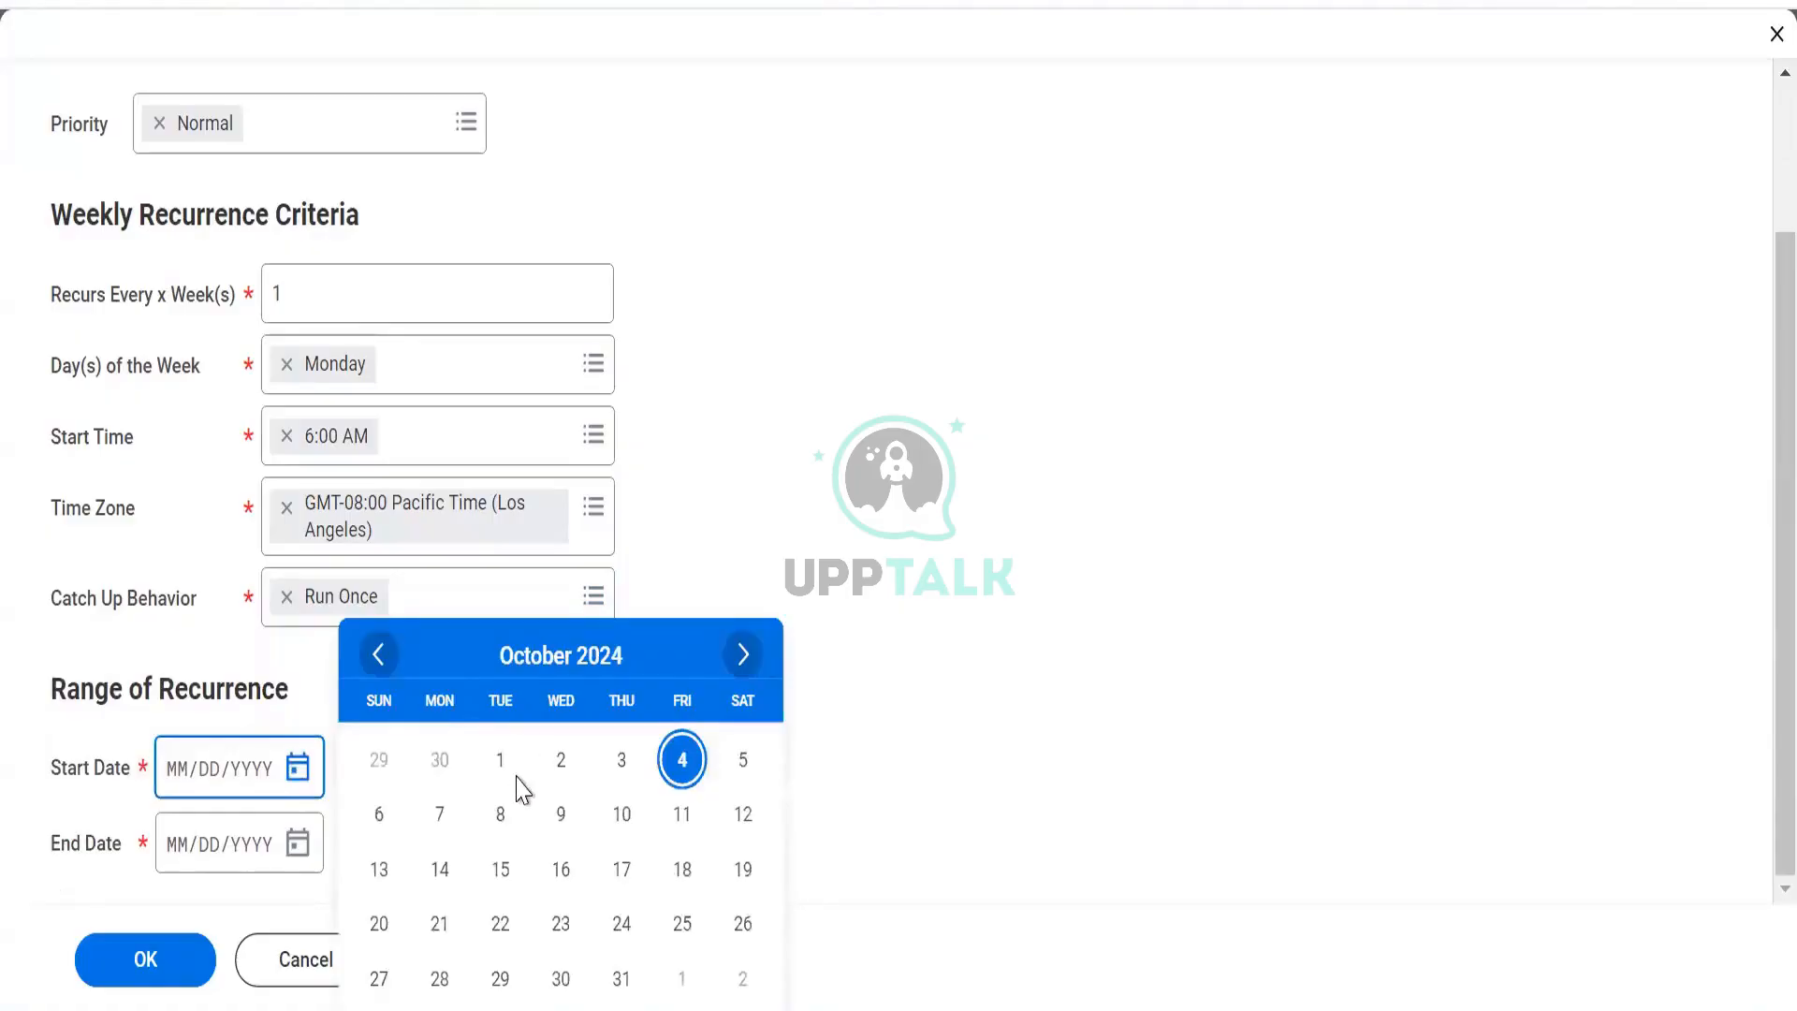
click(430, 824)
click(296, 845)
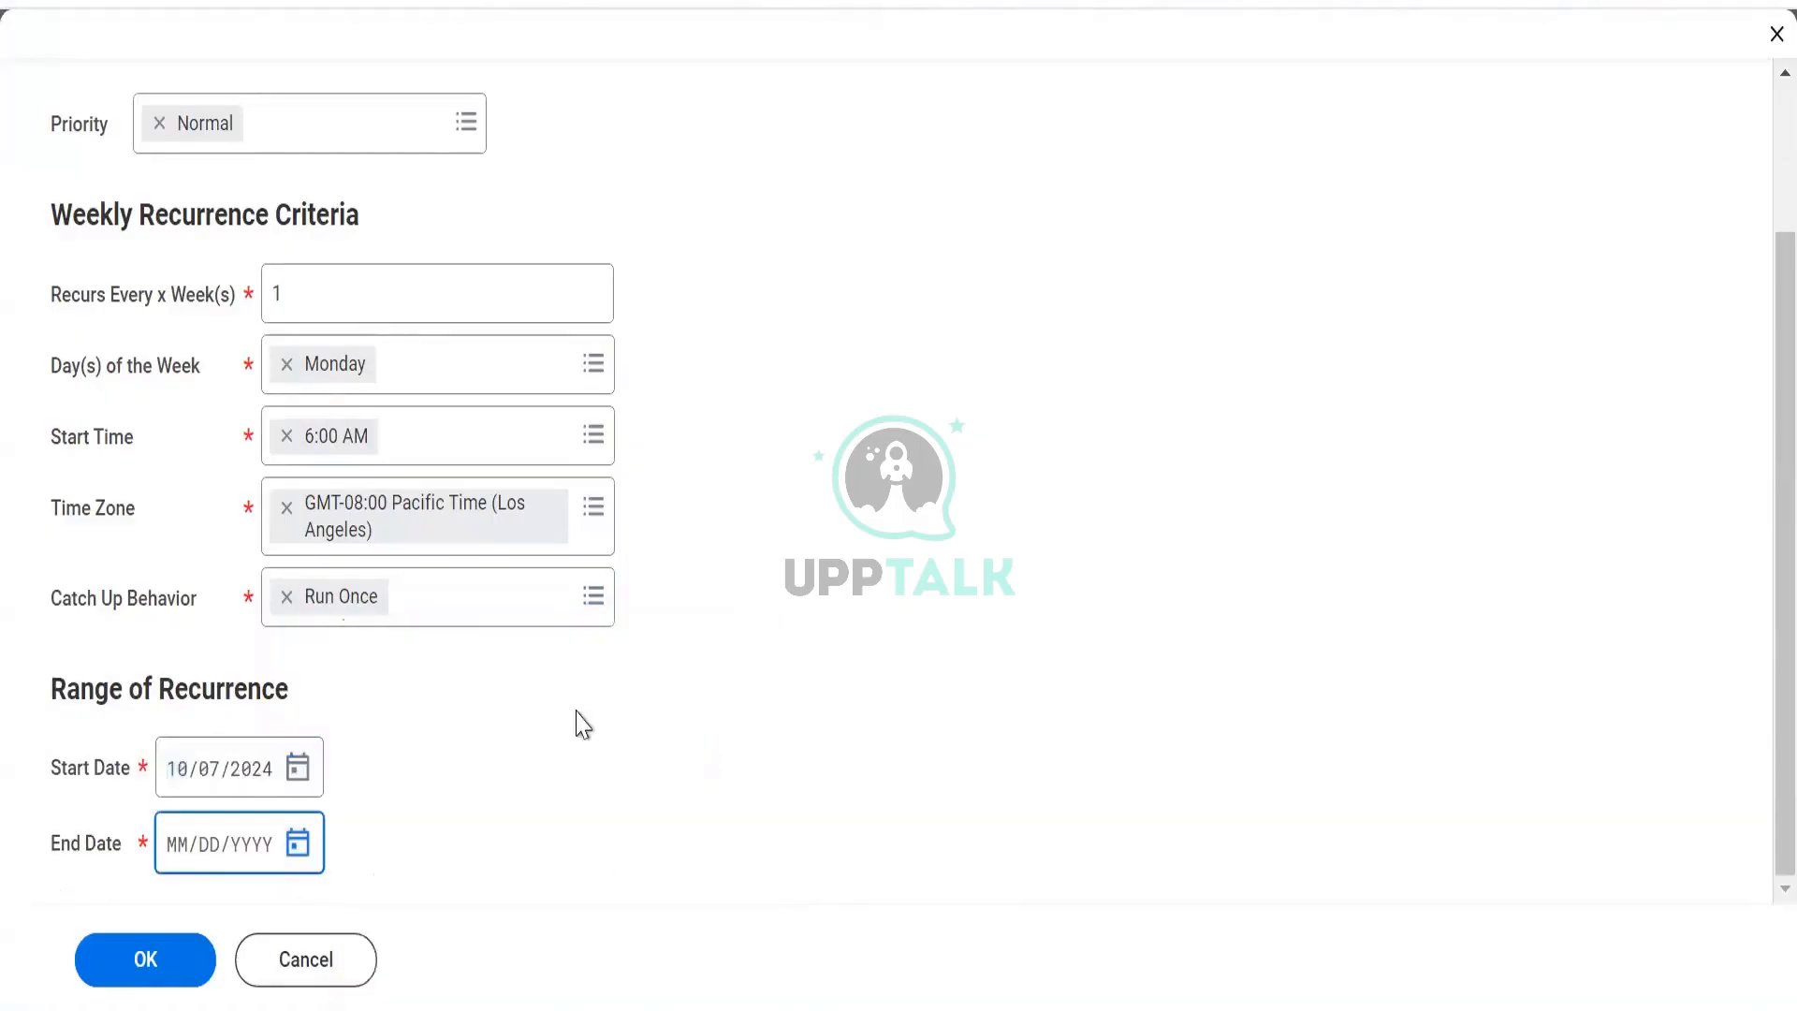
click(429, 474)
click(430, 474)
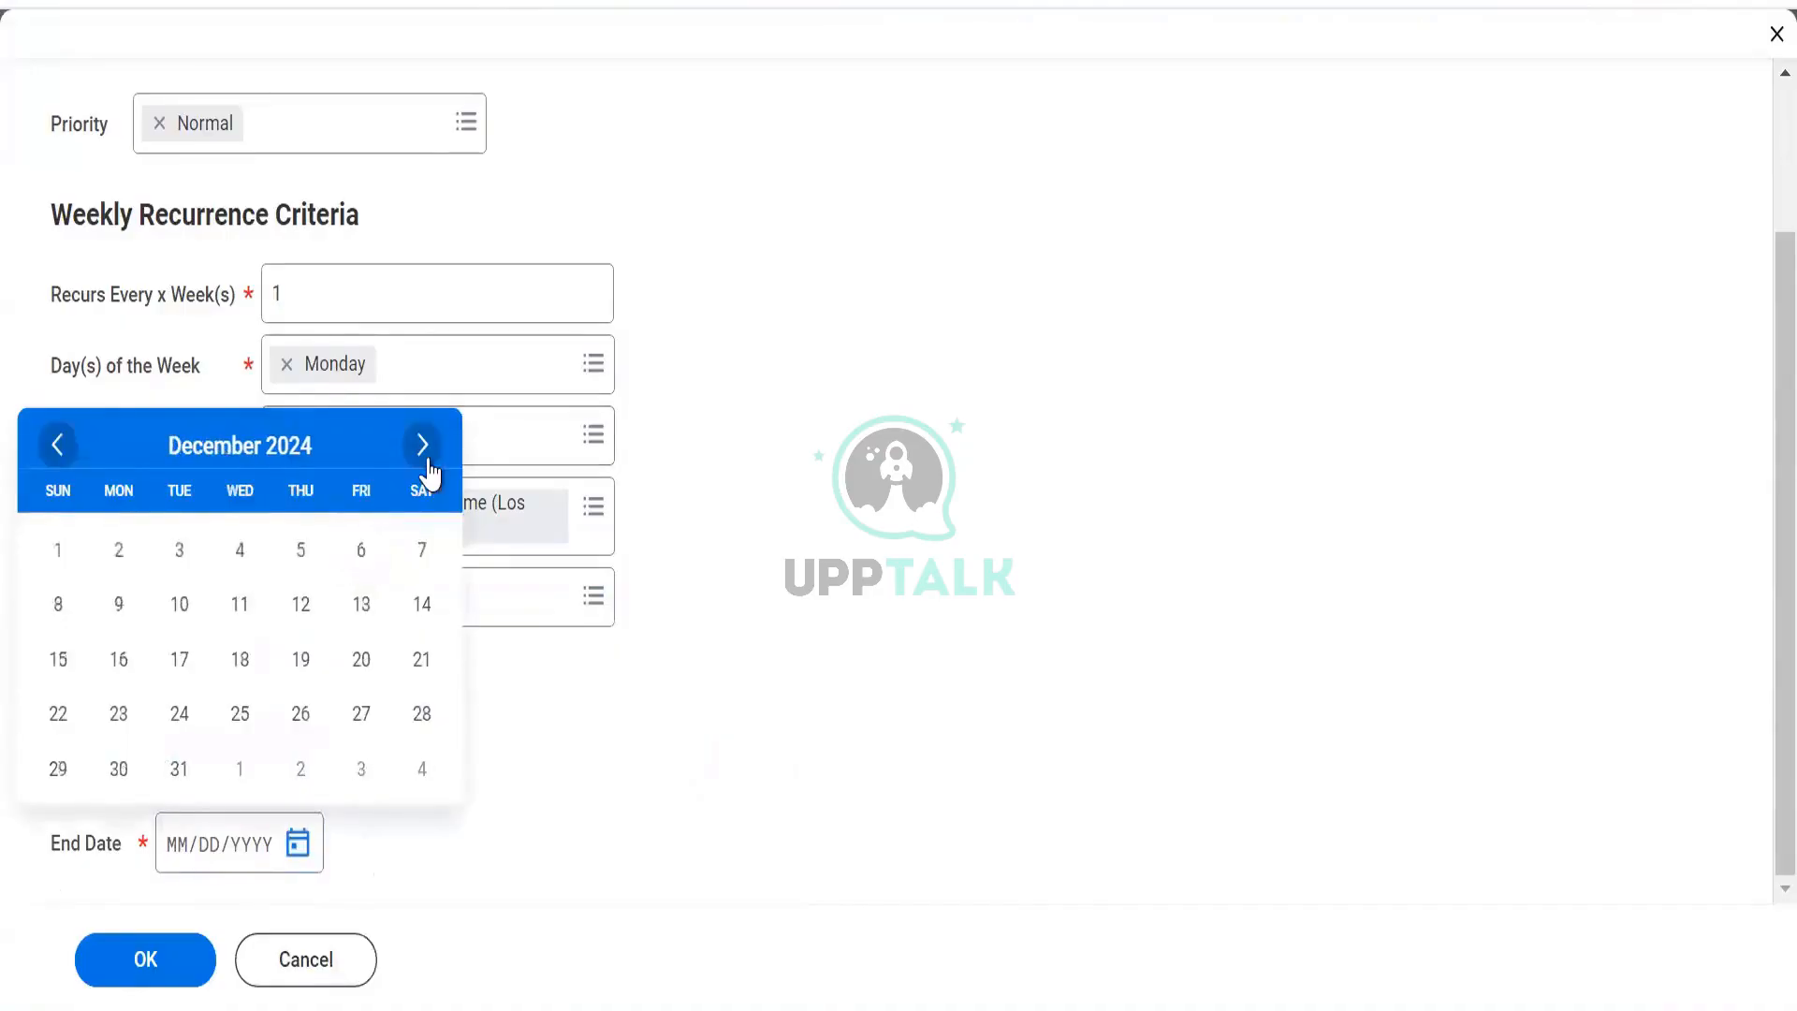
click(180, 769)
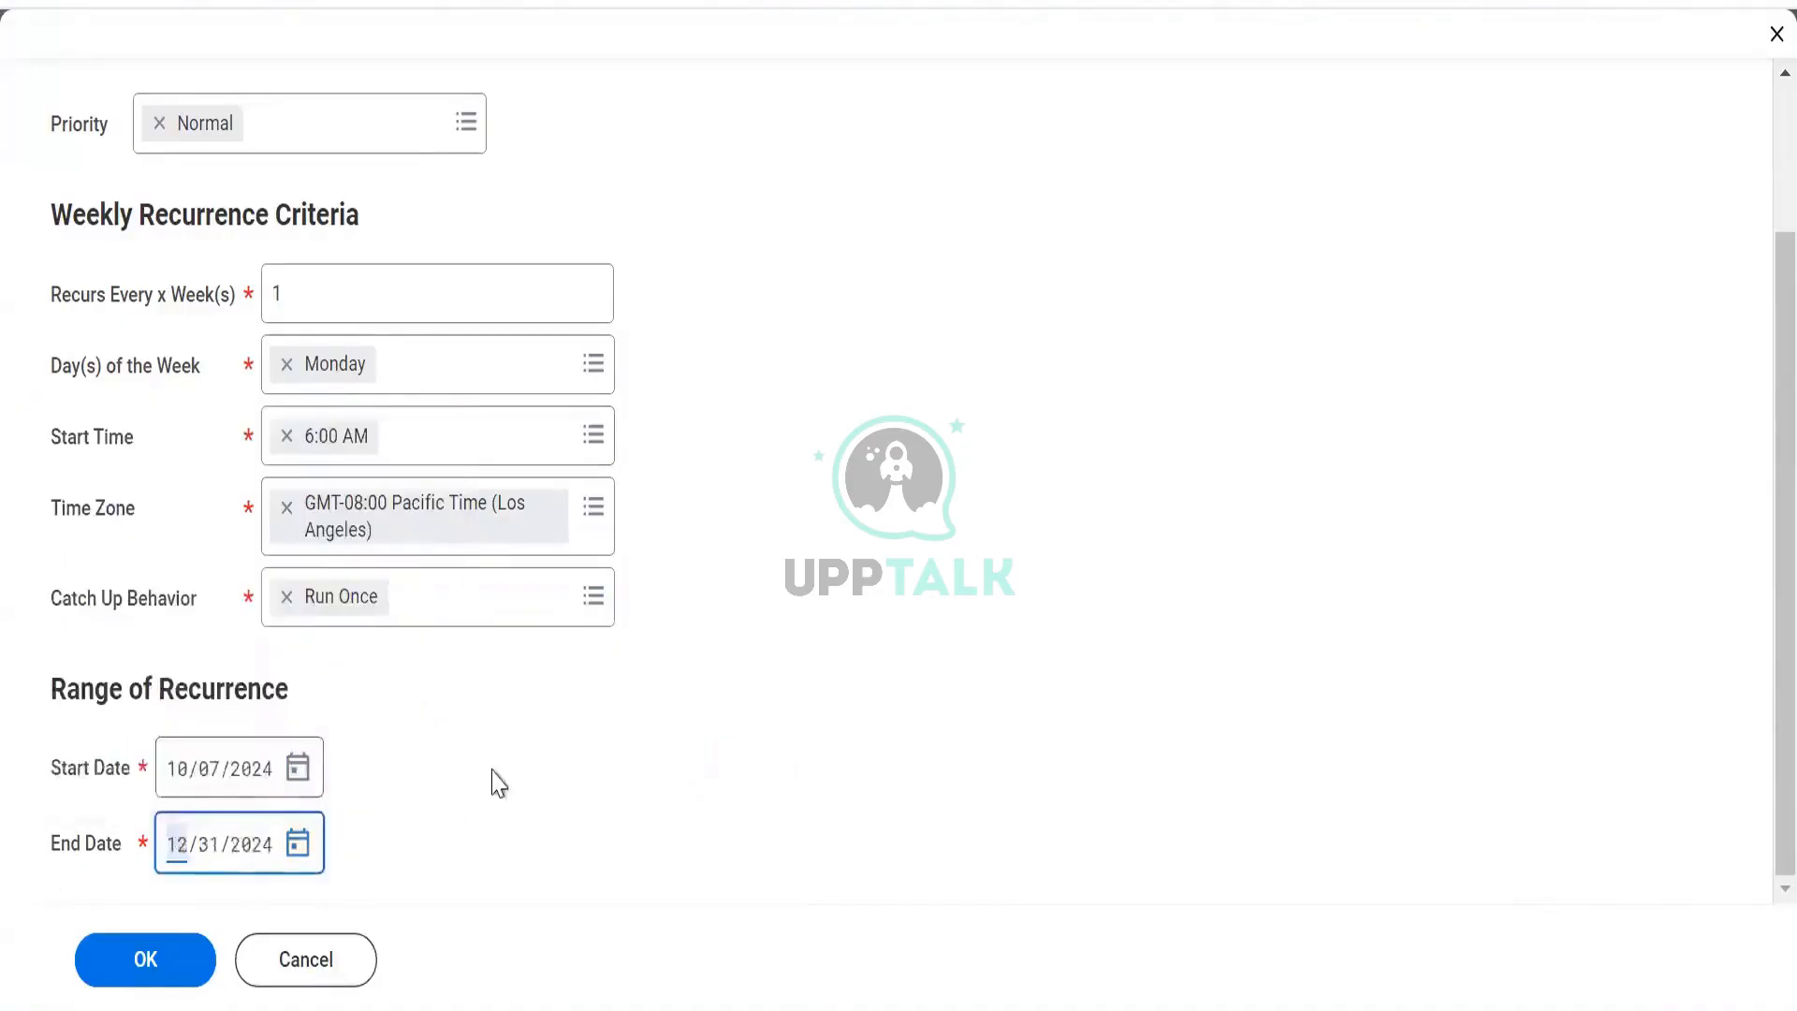
click(125, 983)
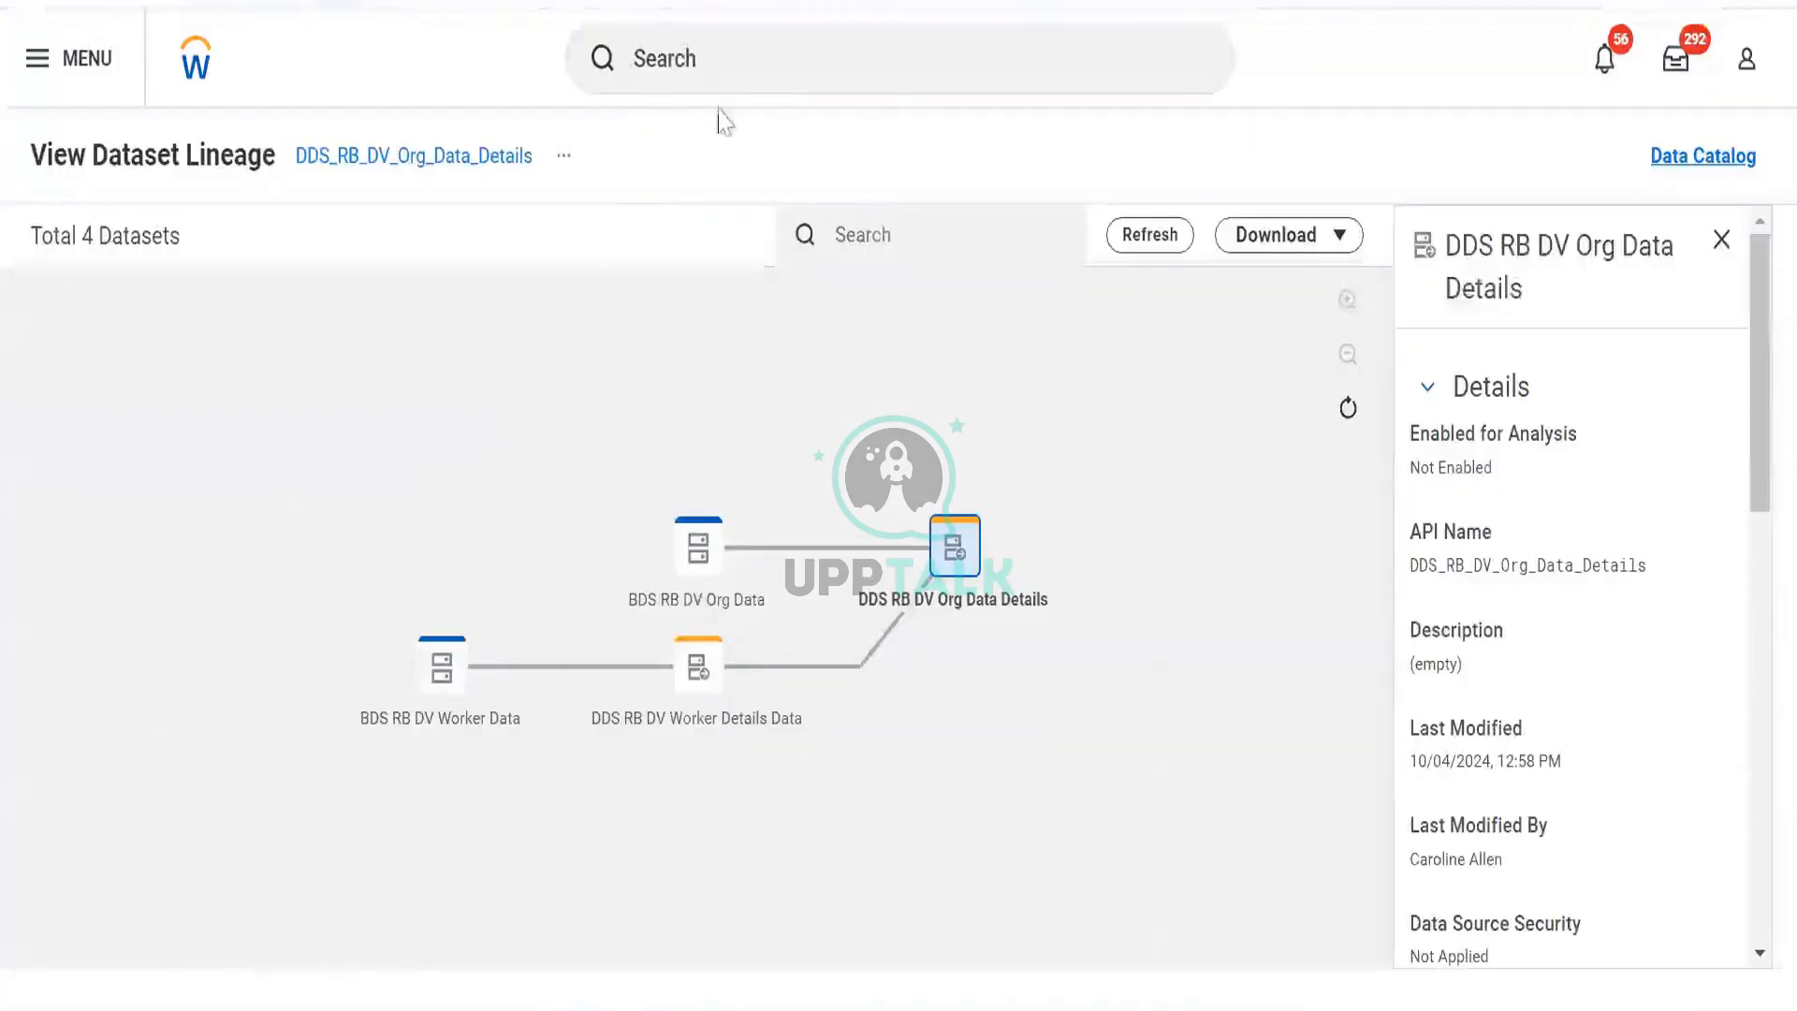
Open the options for the DDS RB DV Org Data Details node in the lineage view.
click(948, 541)
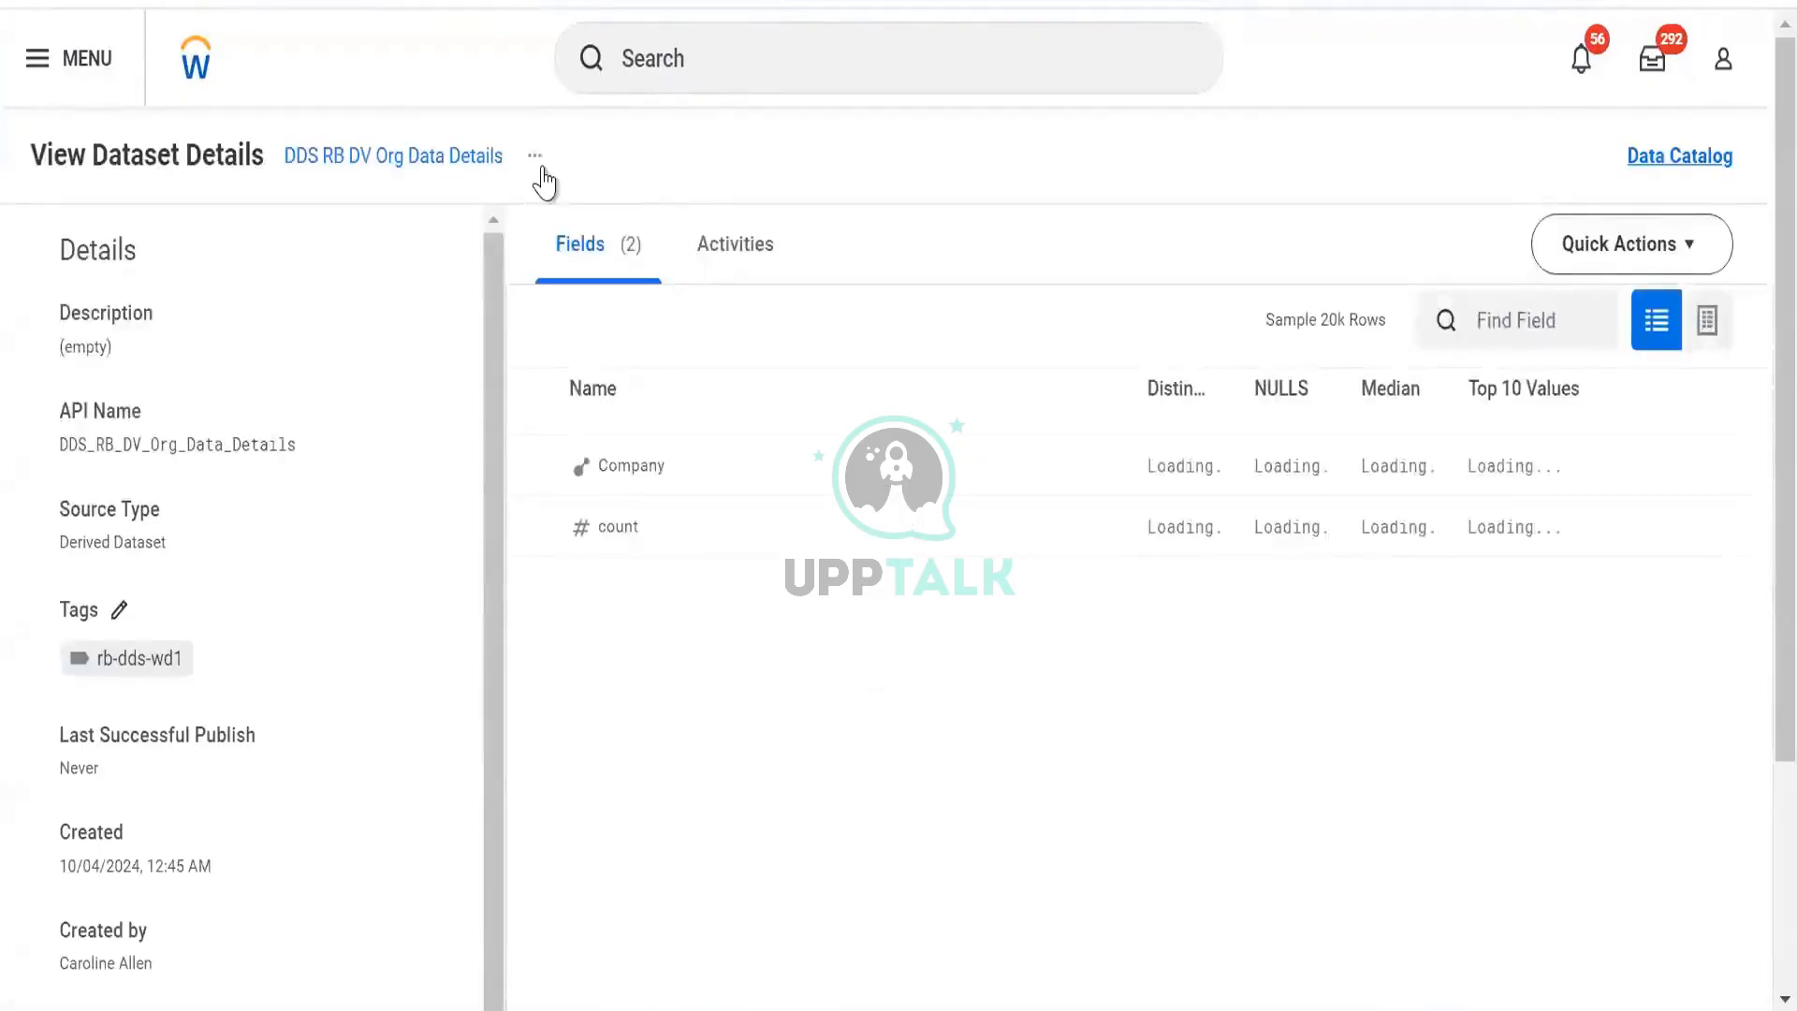
View the dataset's publish activity, then submit DDS RB DV Org Data Details for publishing.
click(538, 159)
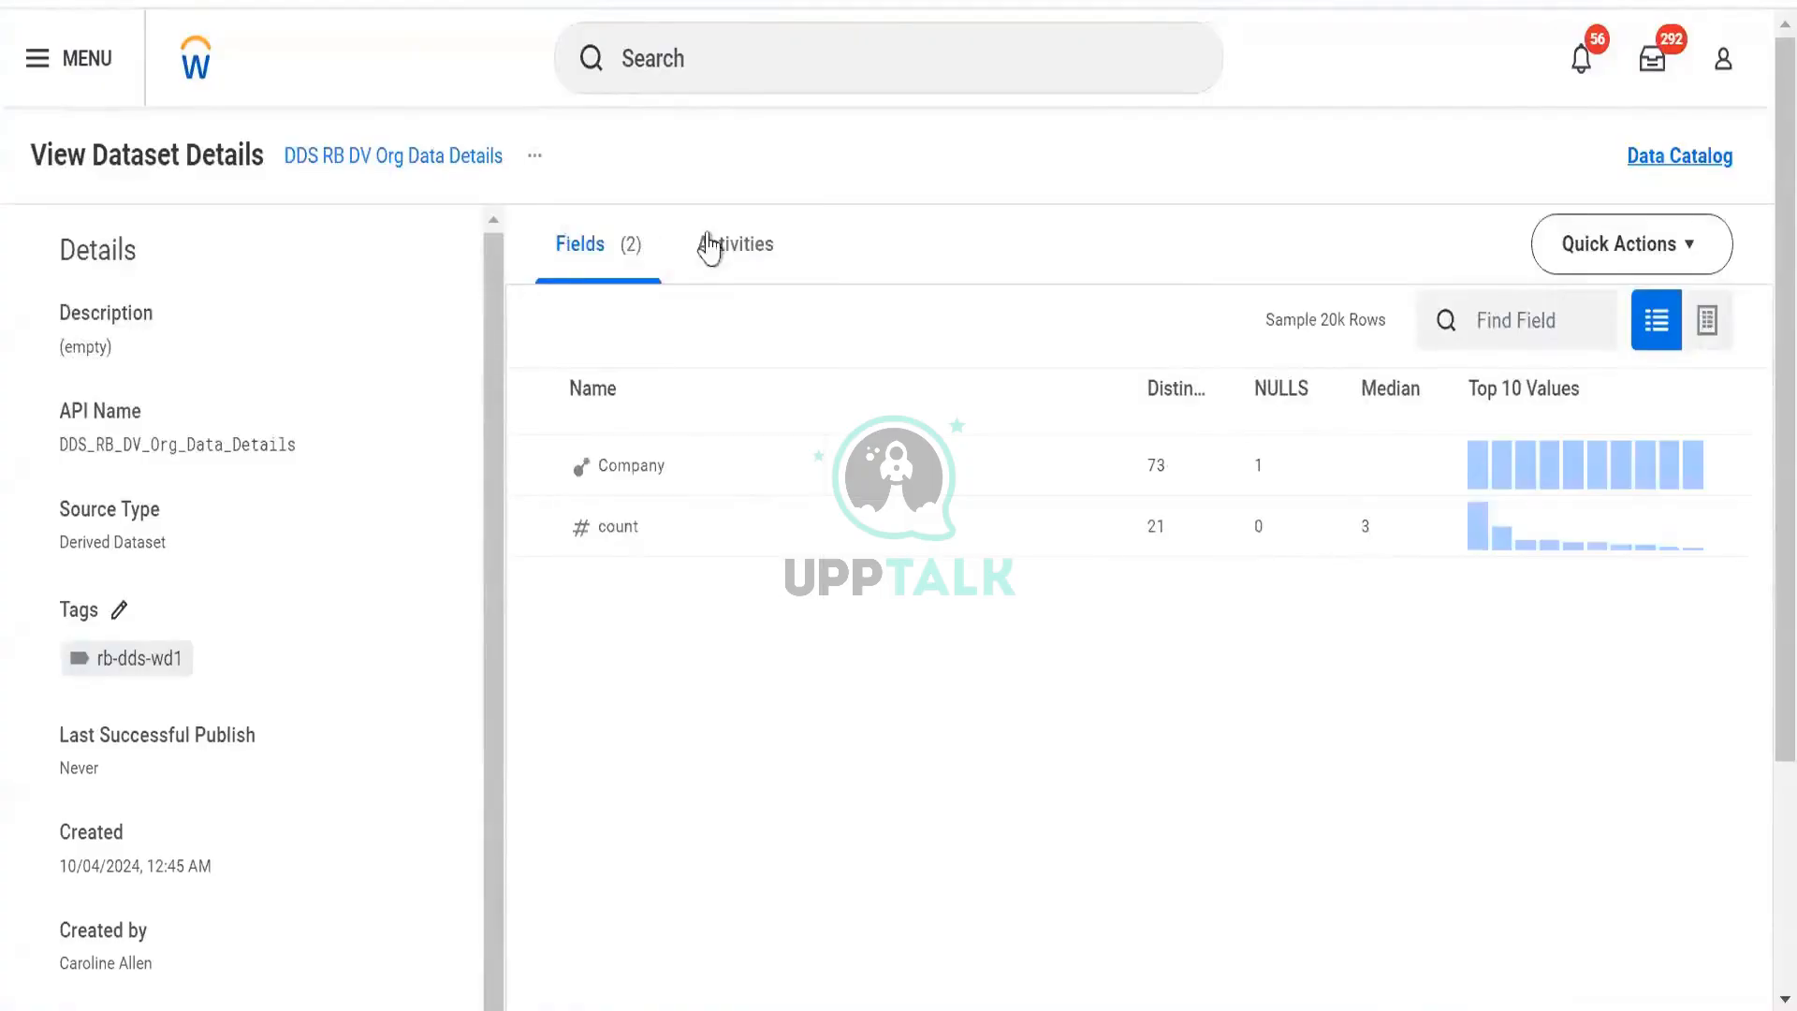
click(710, 248)
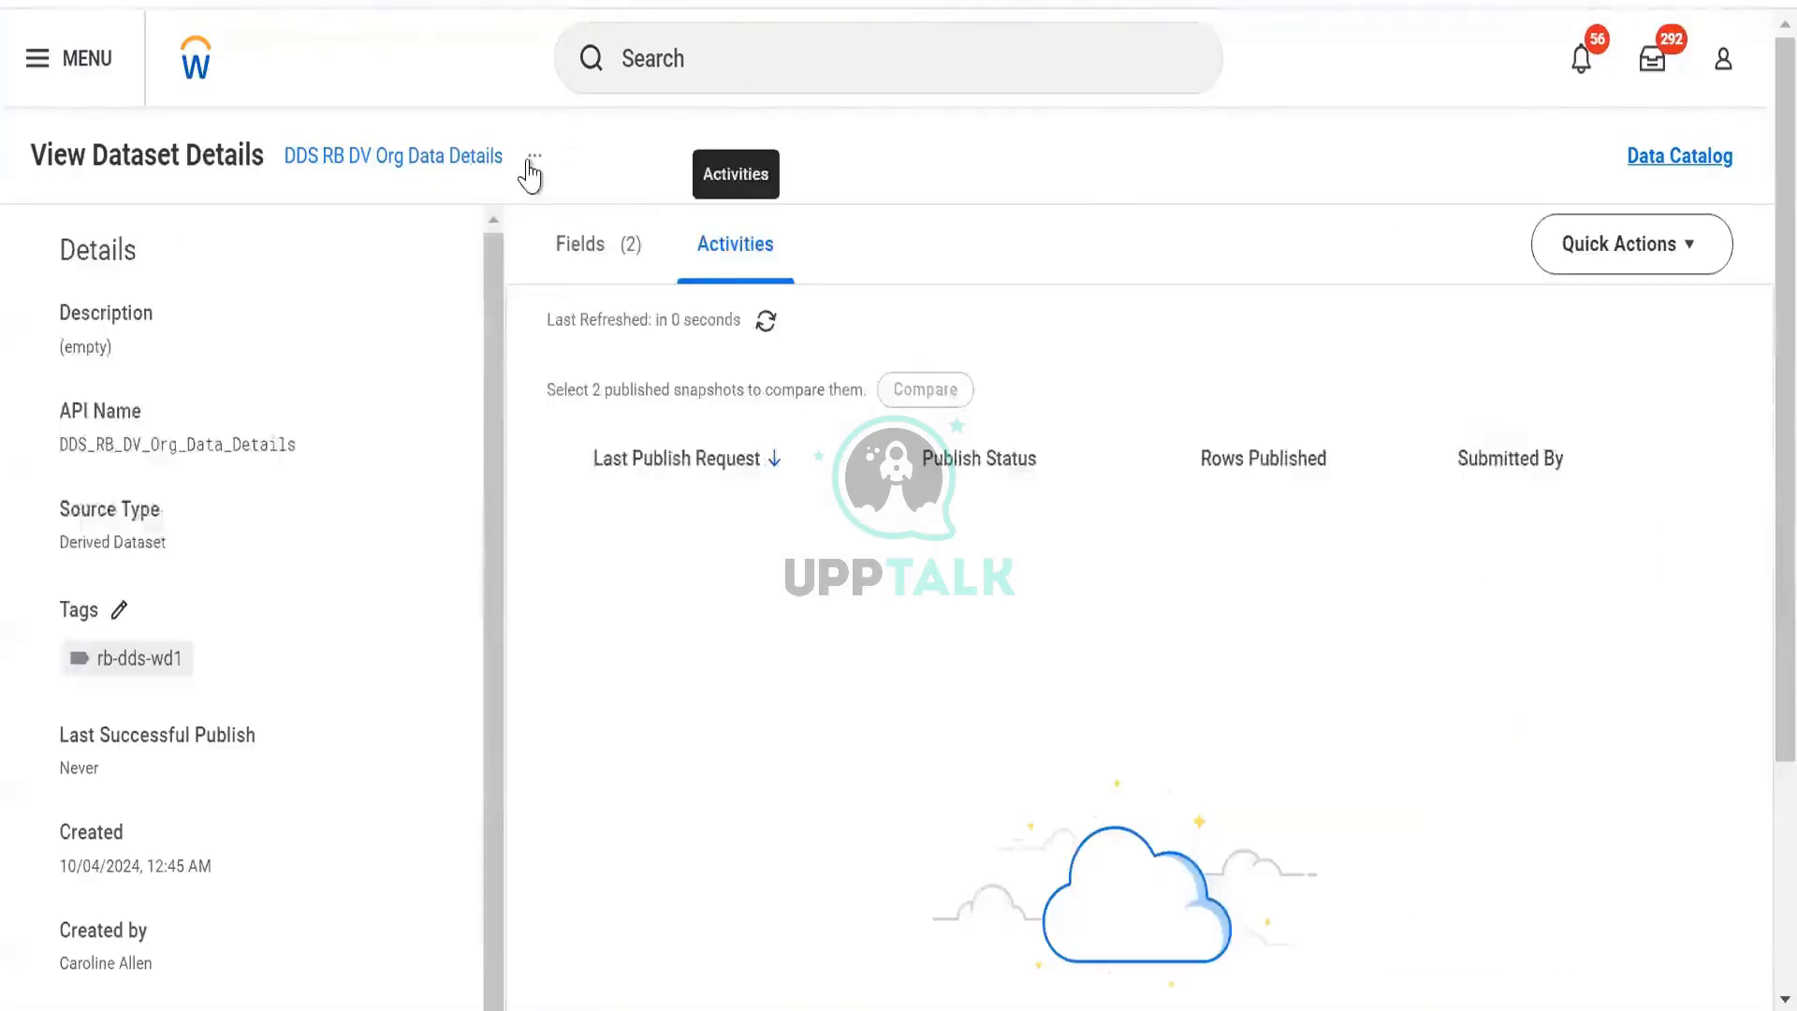
click(534, 156)
mouse_move(646, 310)
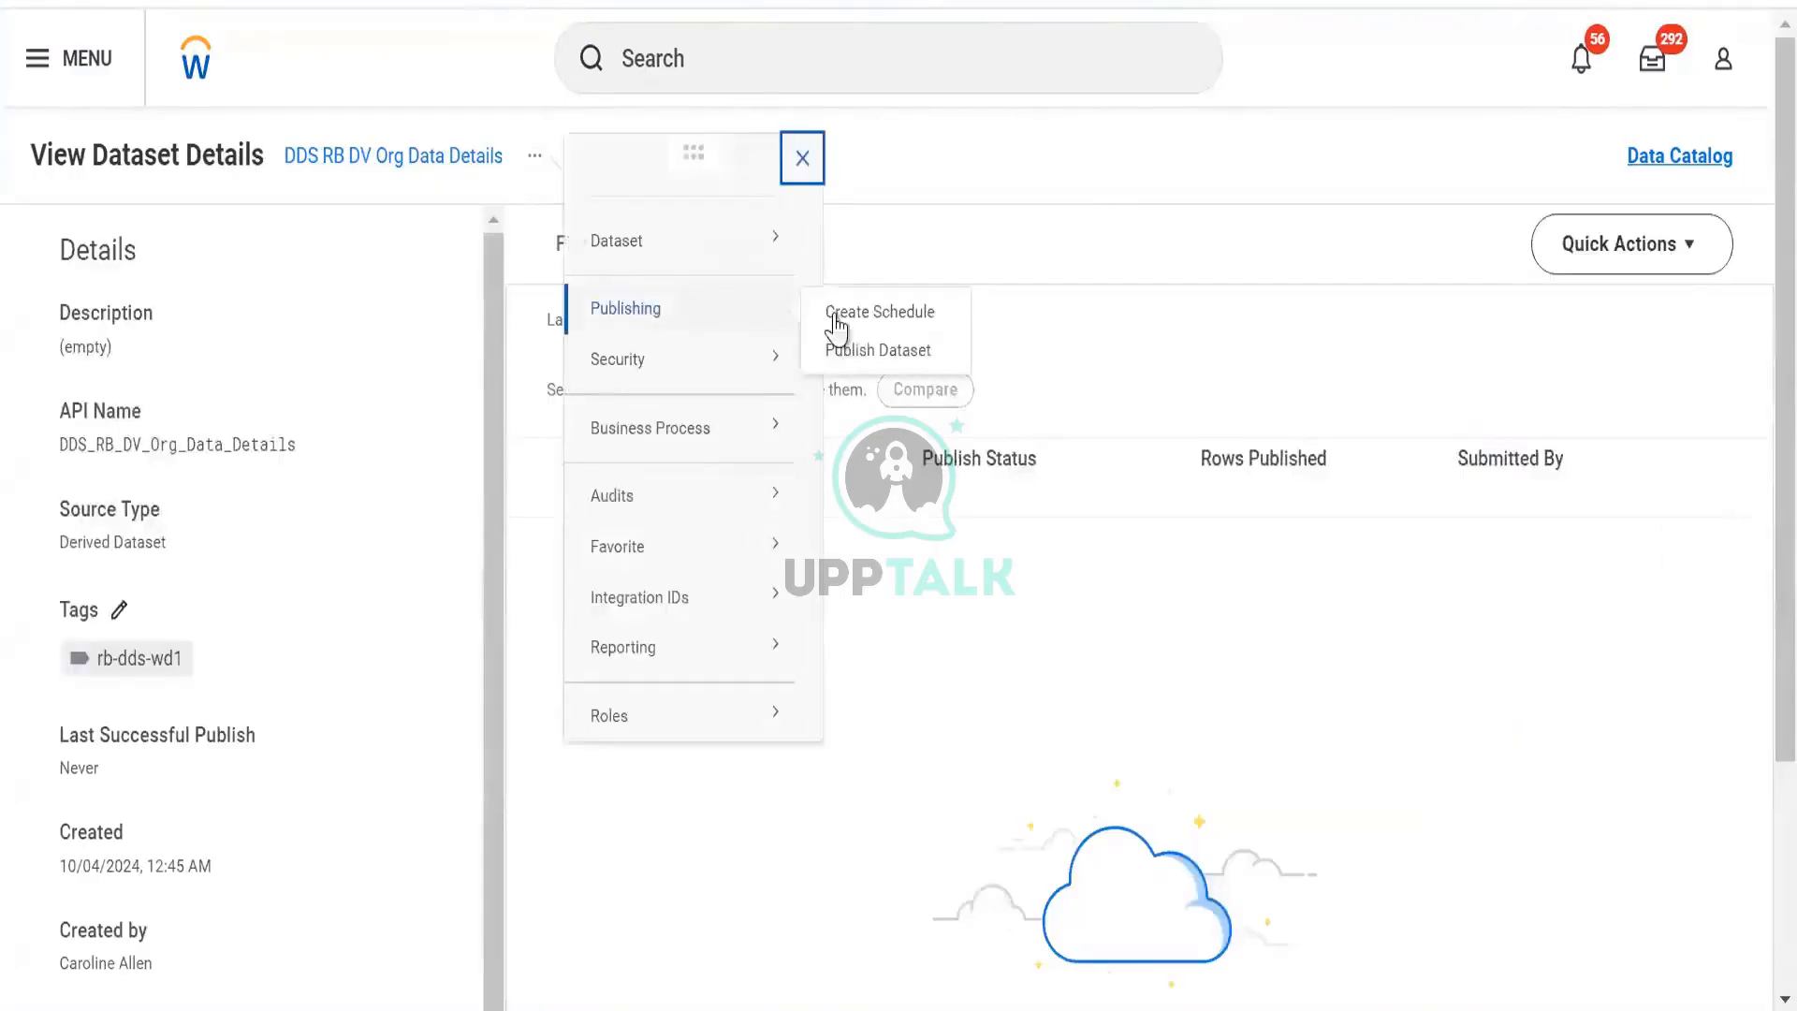
click(863, 351)
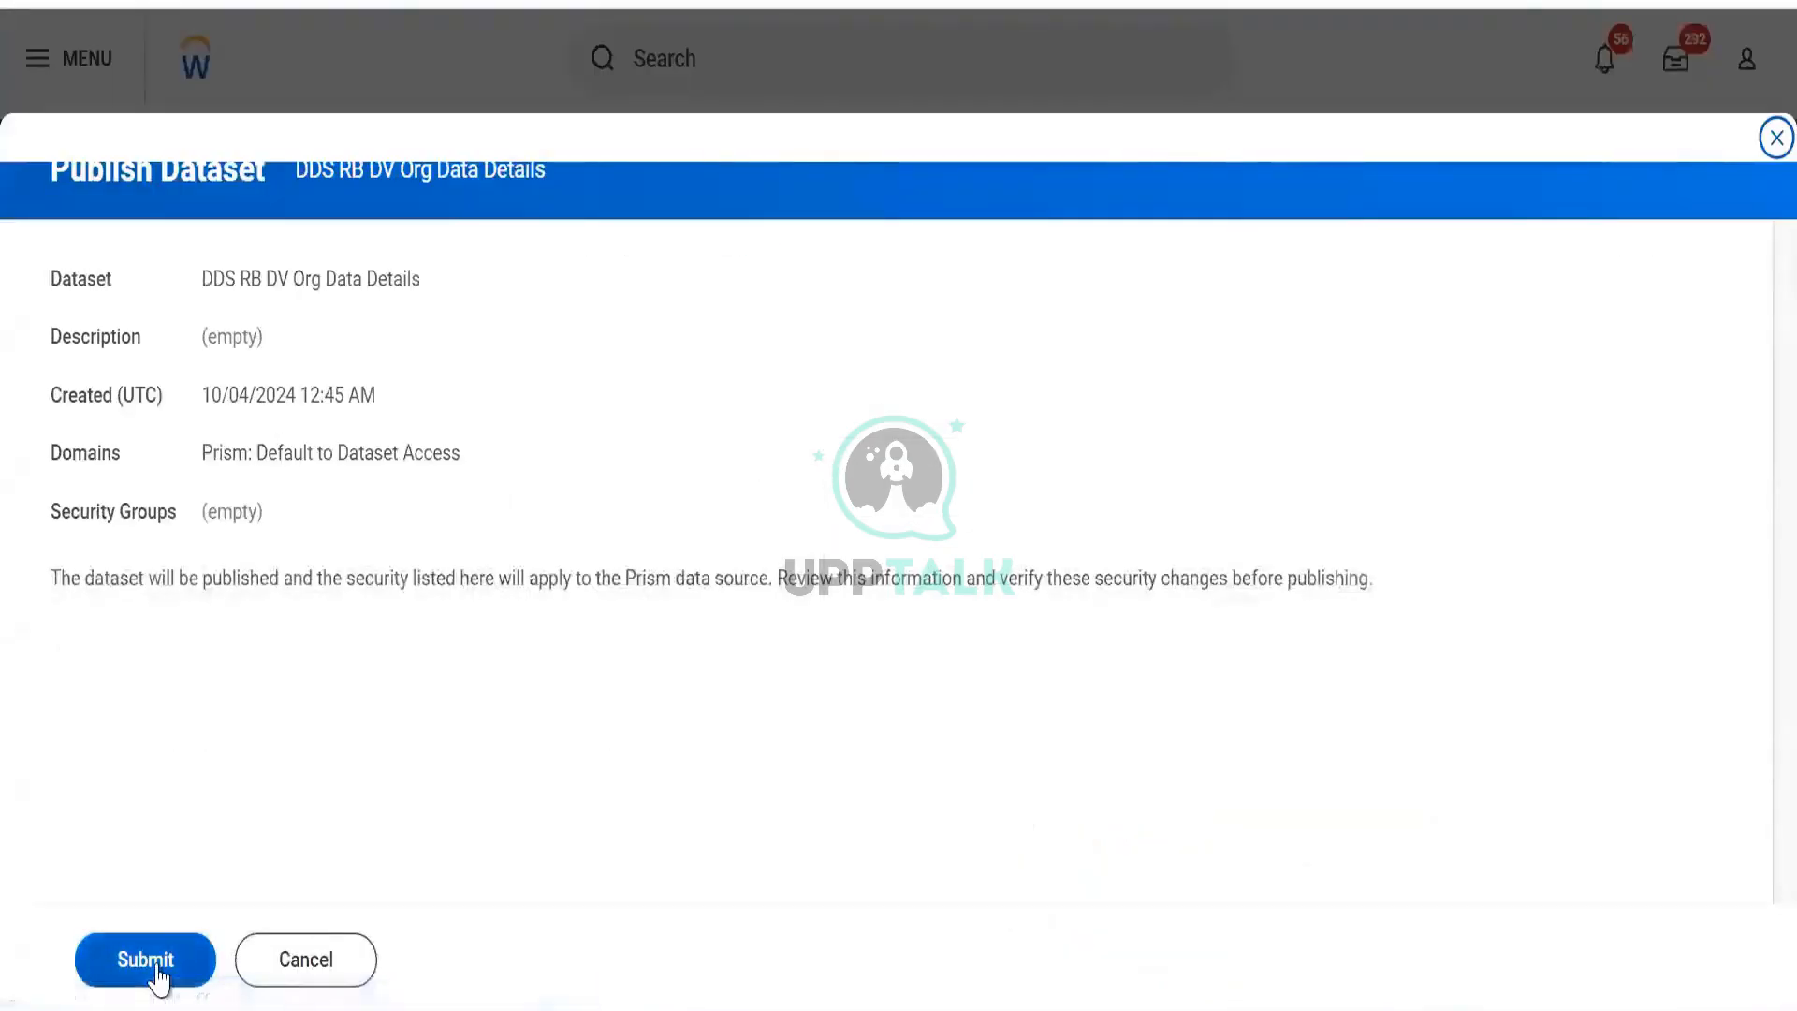
click(157, 973)
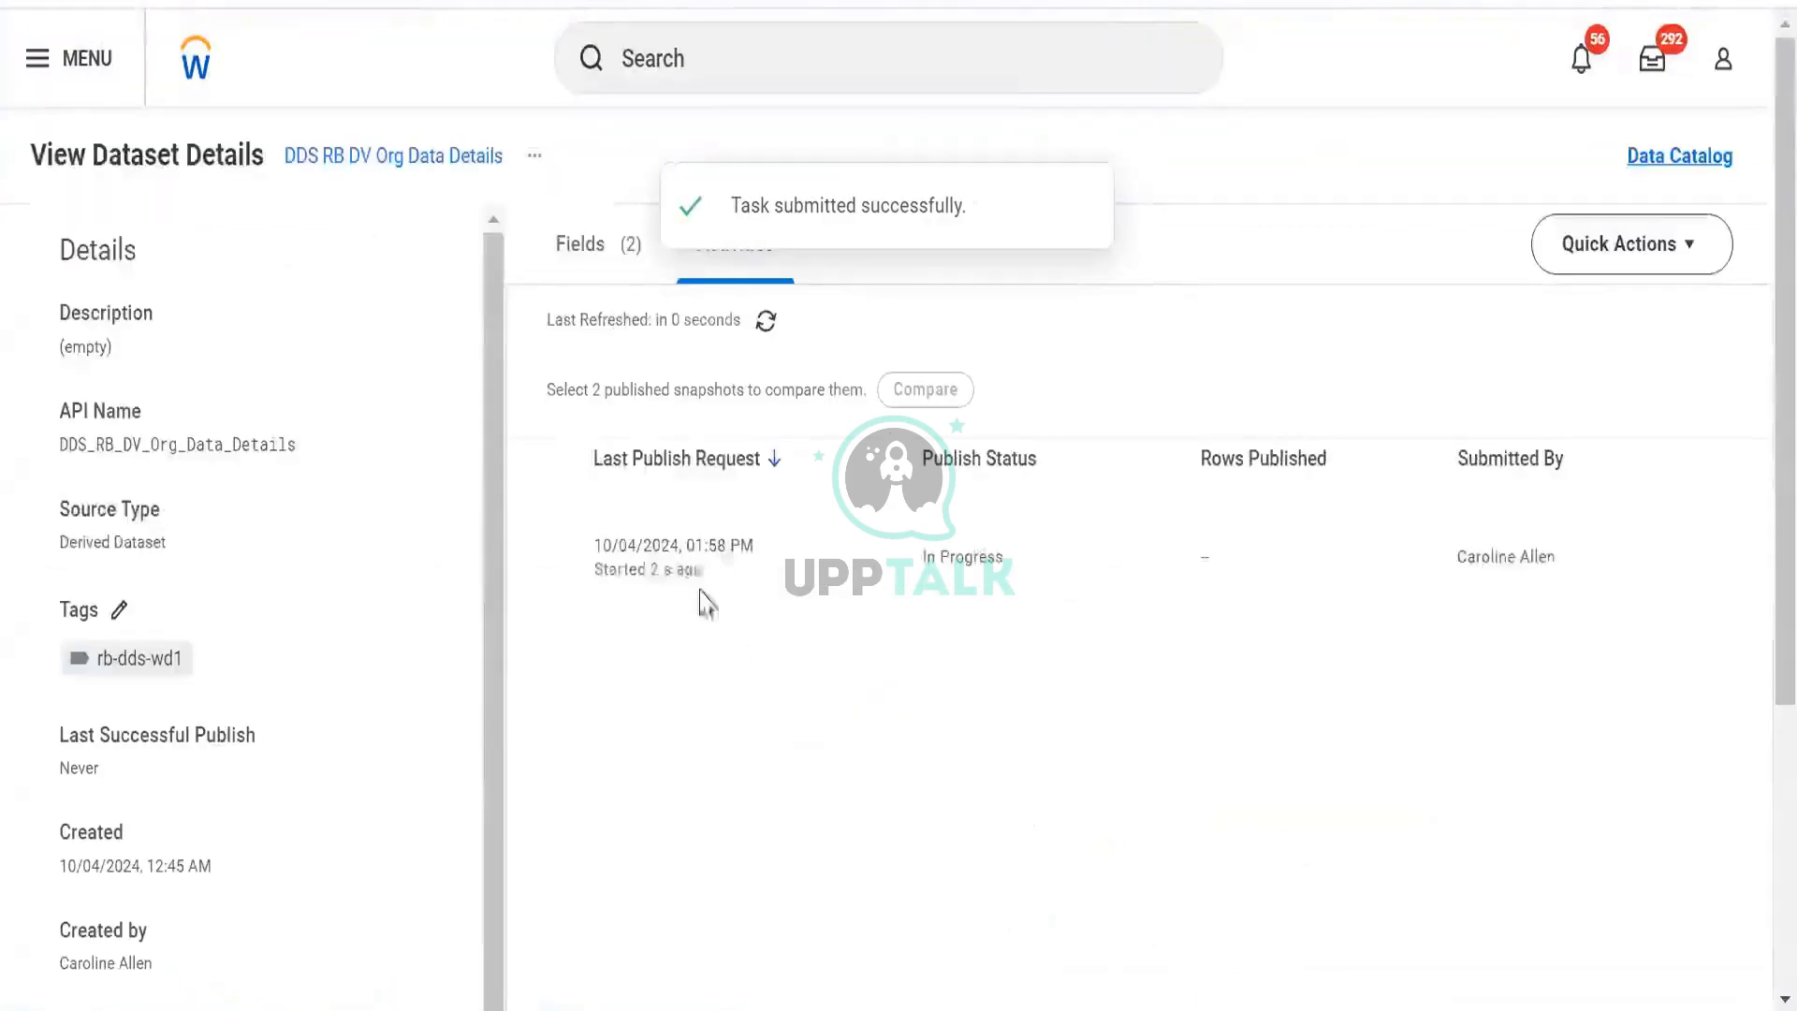
Refresh the publish activity list until the request shows In Progress.
click(766, 328)
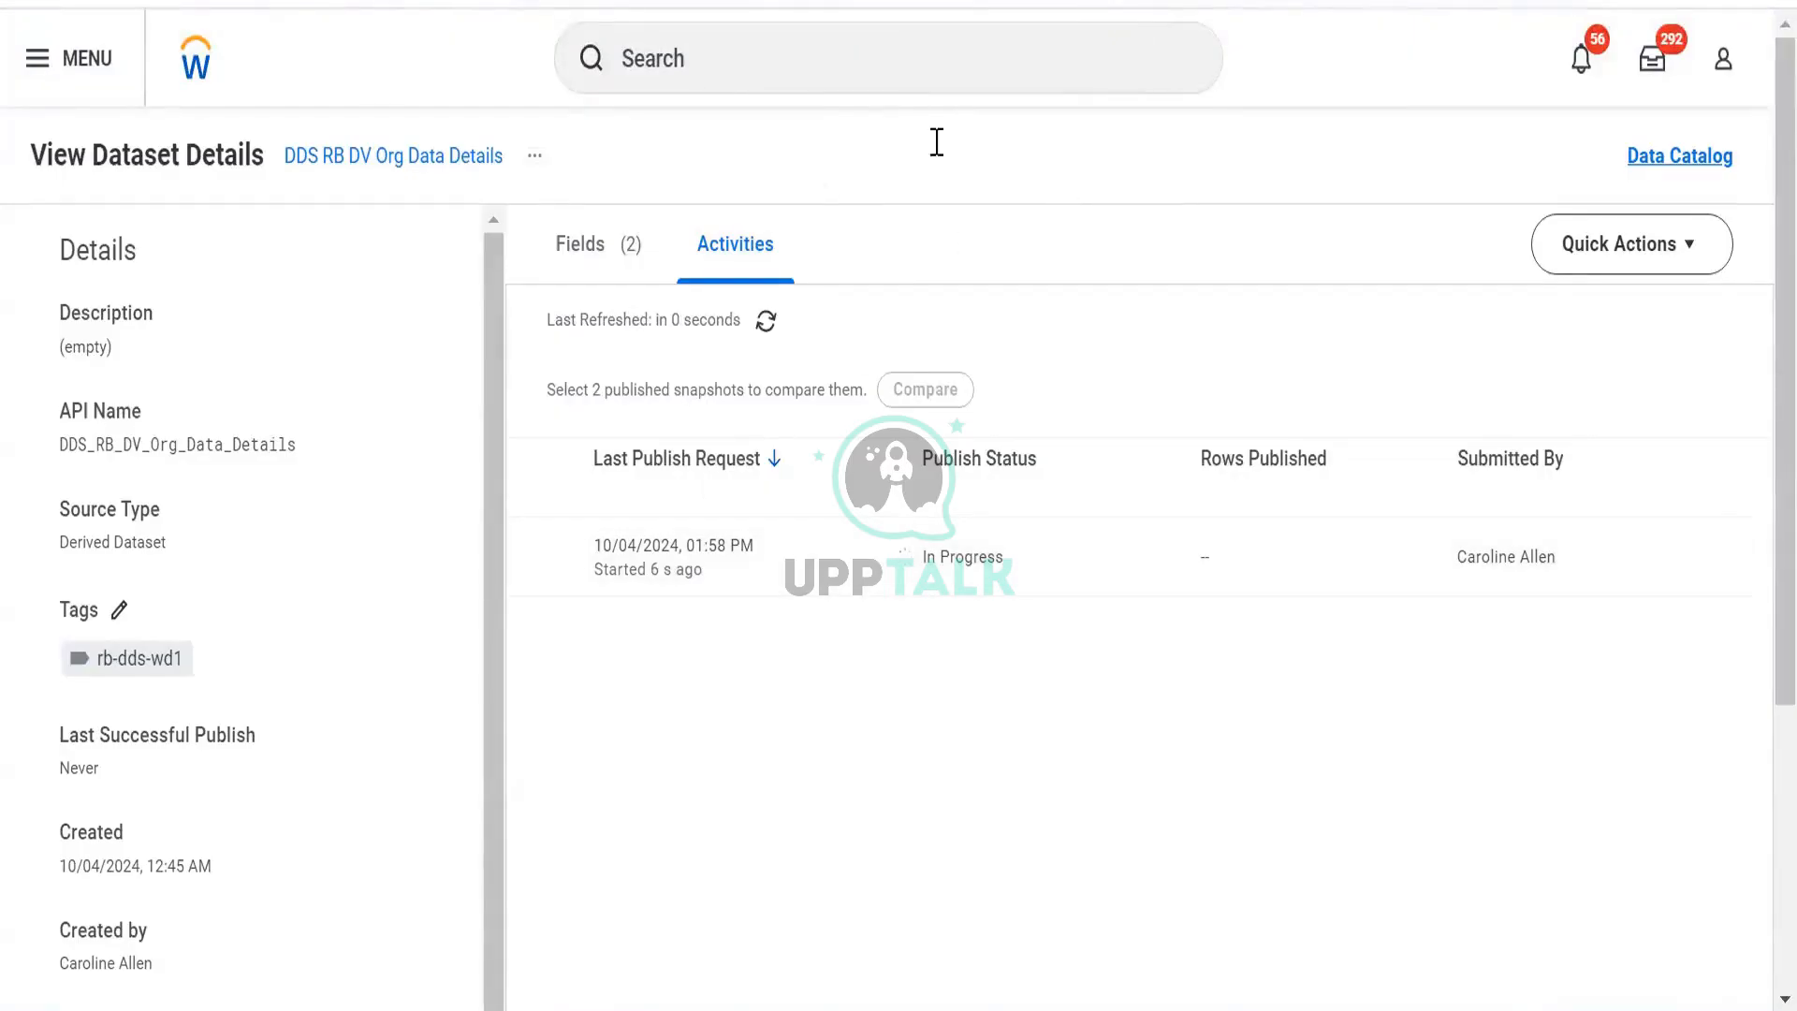
click(765, 322)
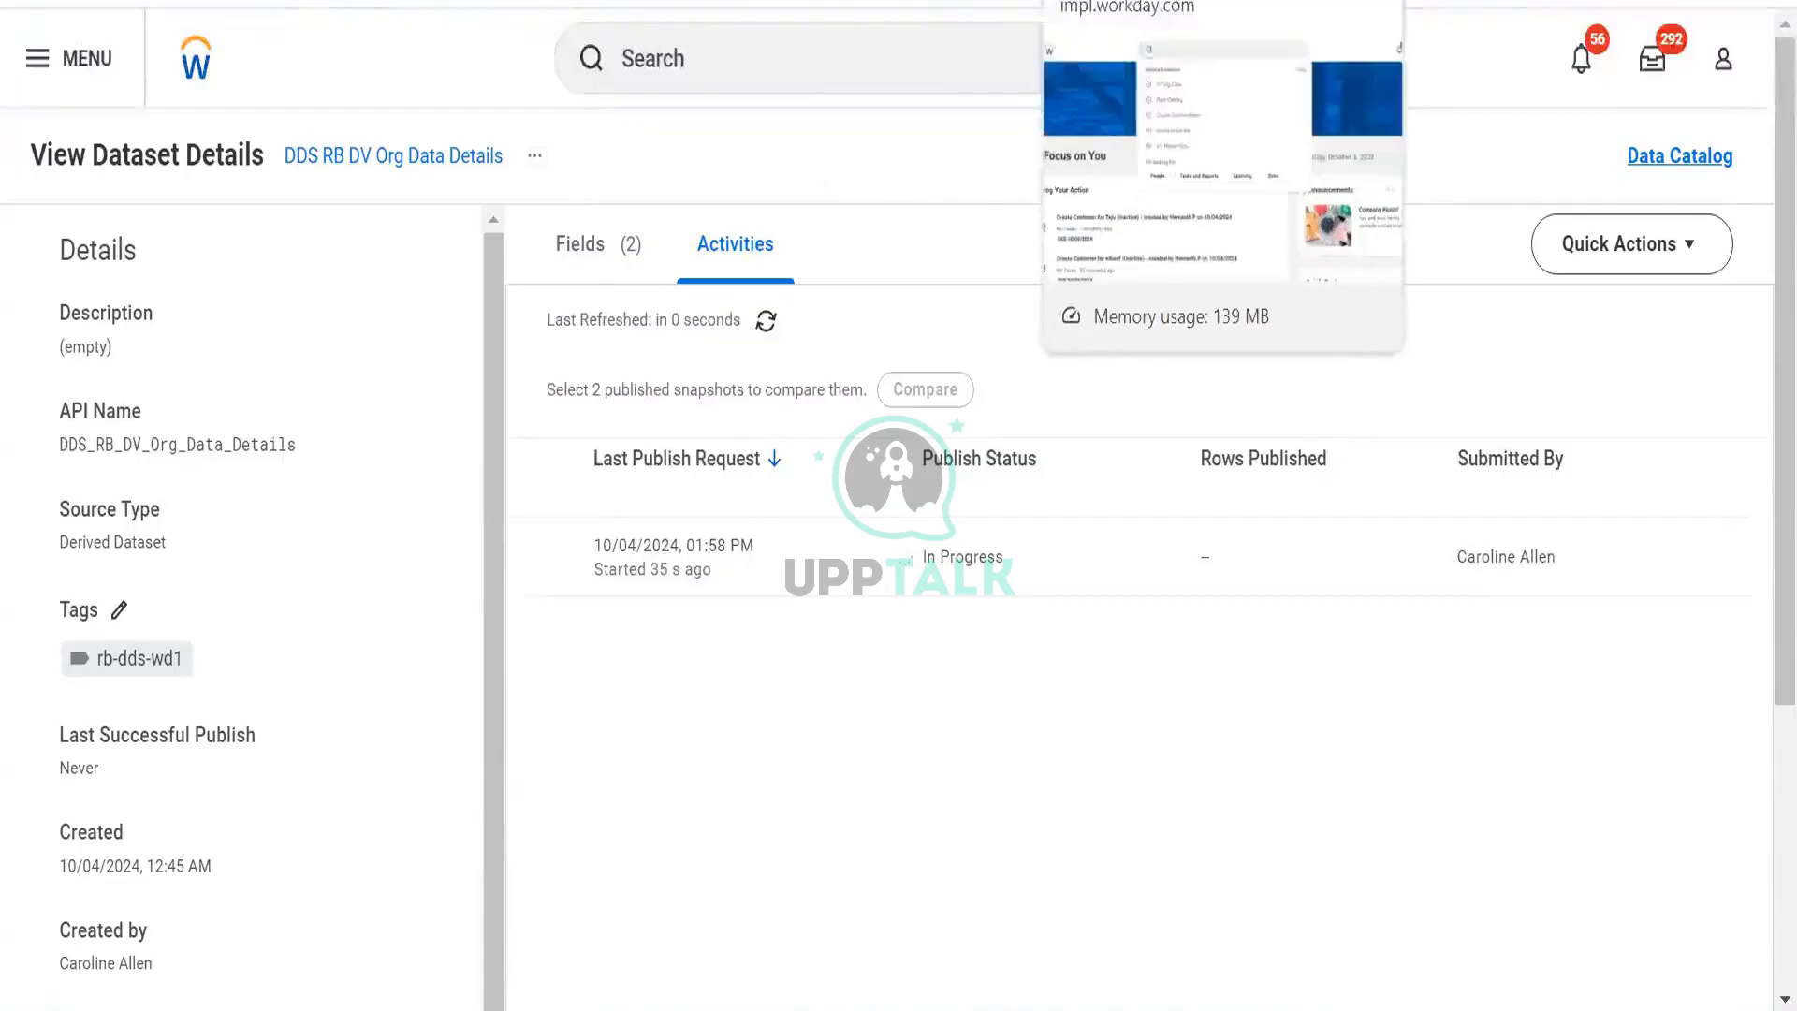
click(1151, 2)
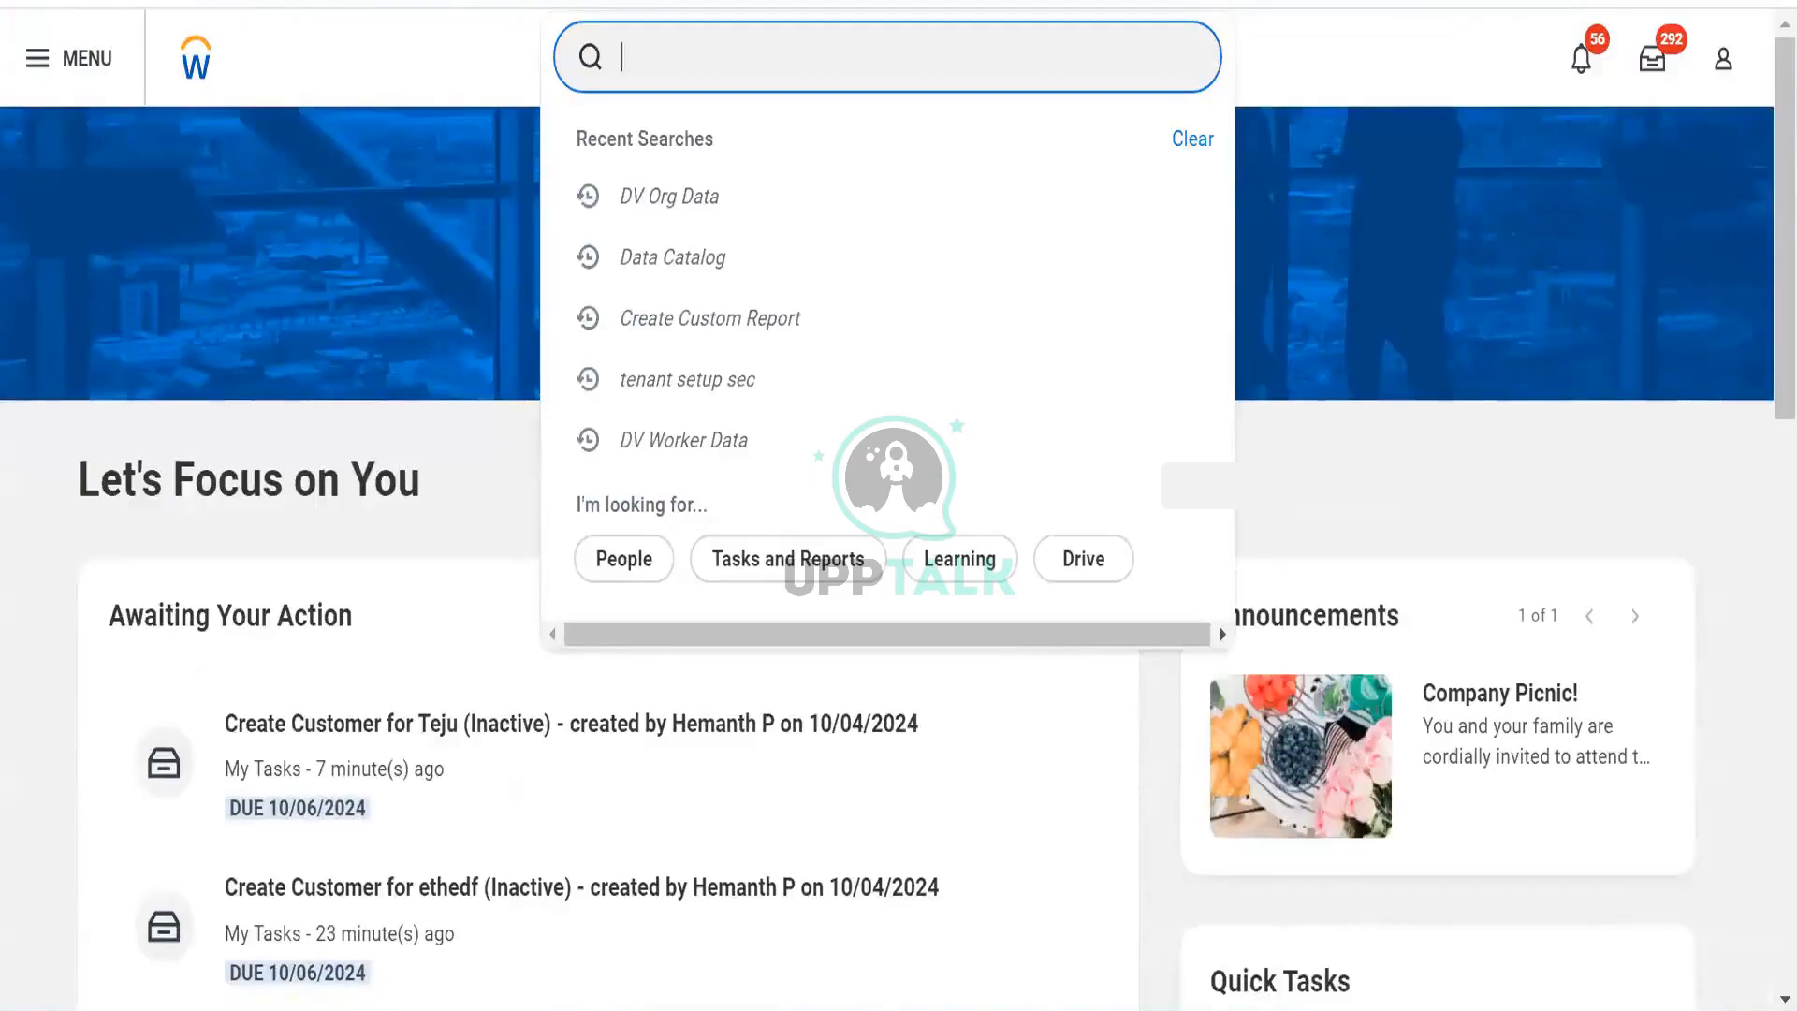
Search Workday for 'bds' and open the BDS RB Custom Worker Report.
text(d)
key(BackSpace)
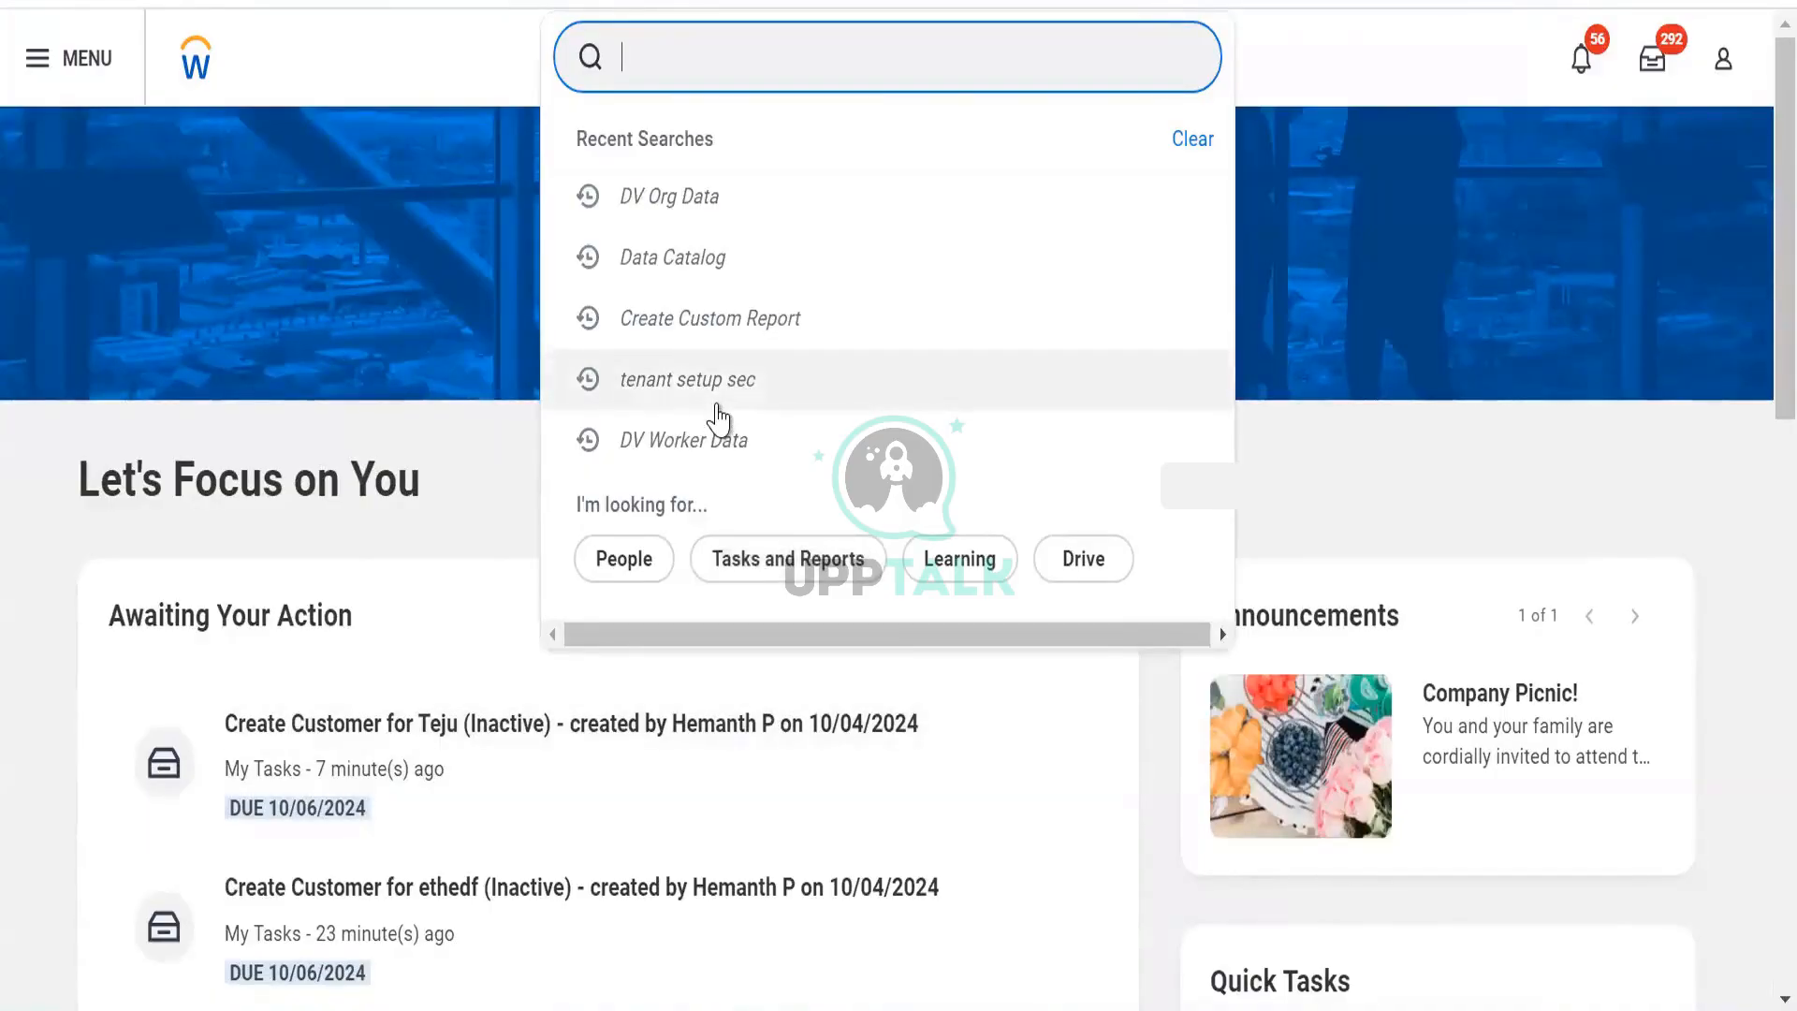
text(bds rb)
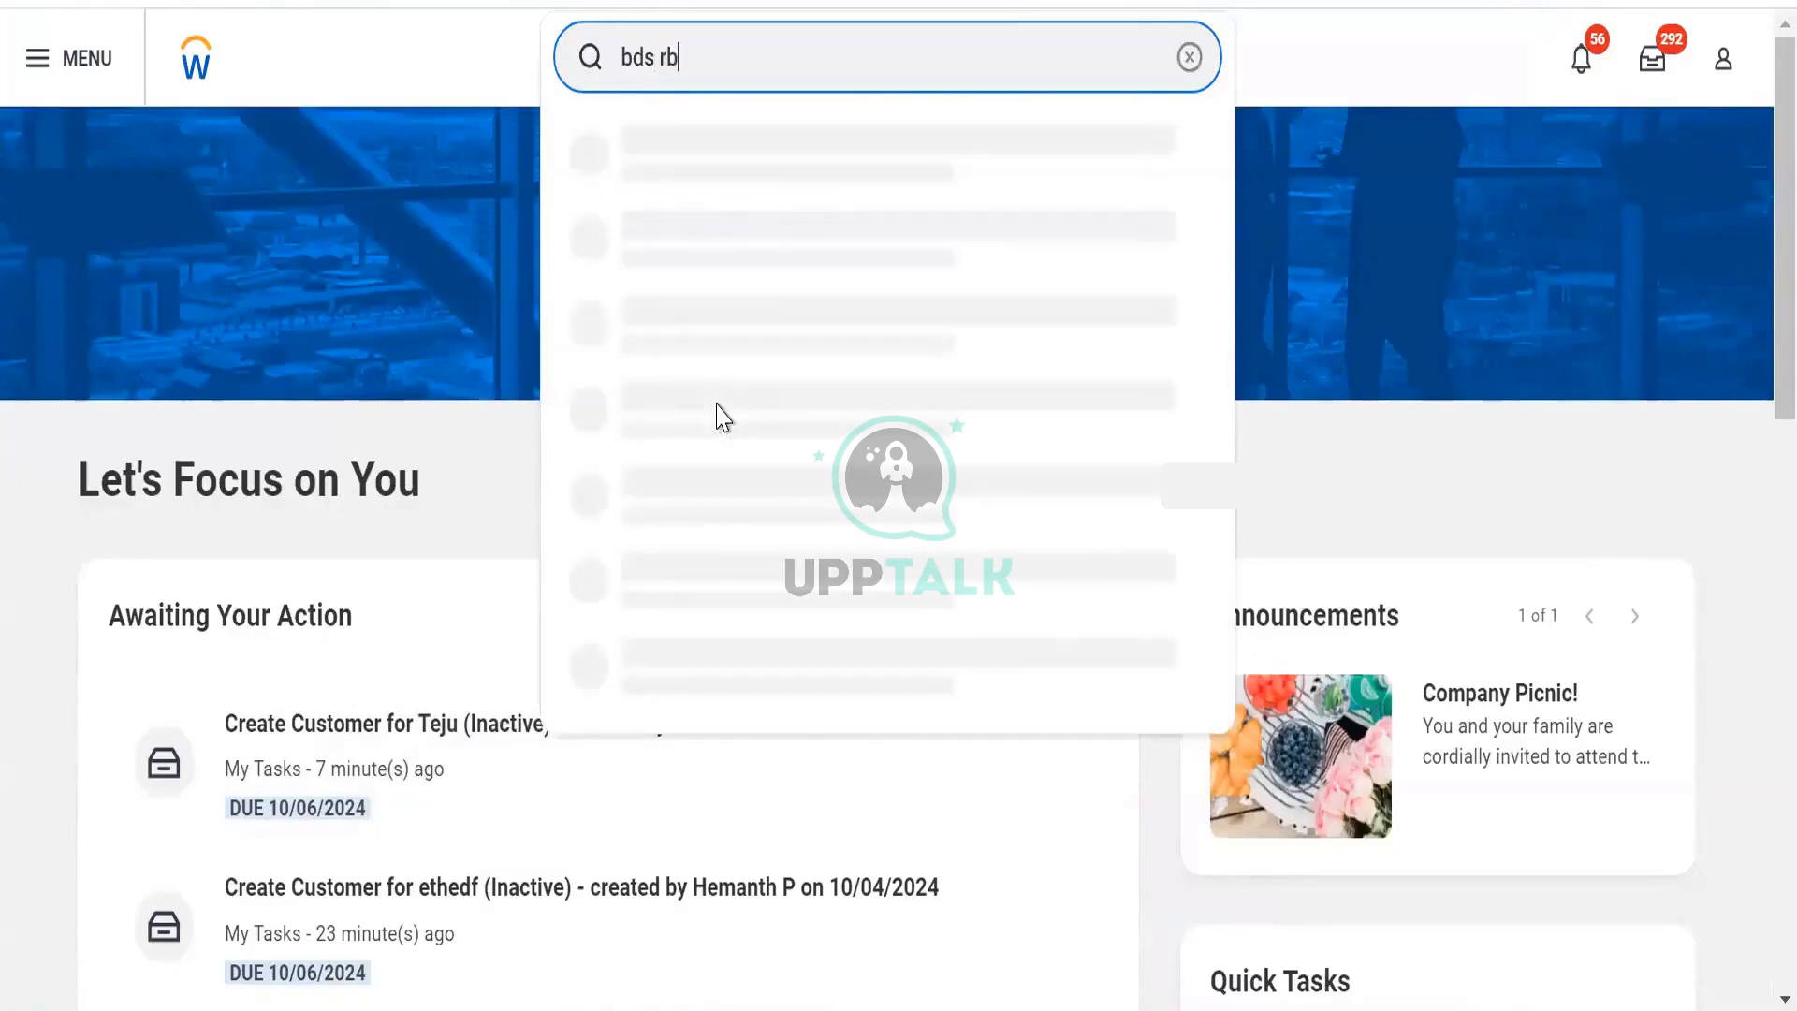
key(ctrl+a)
text(dds)
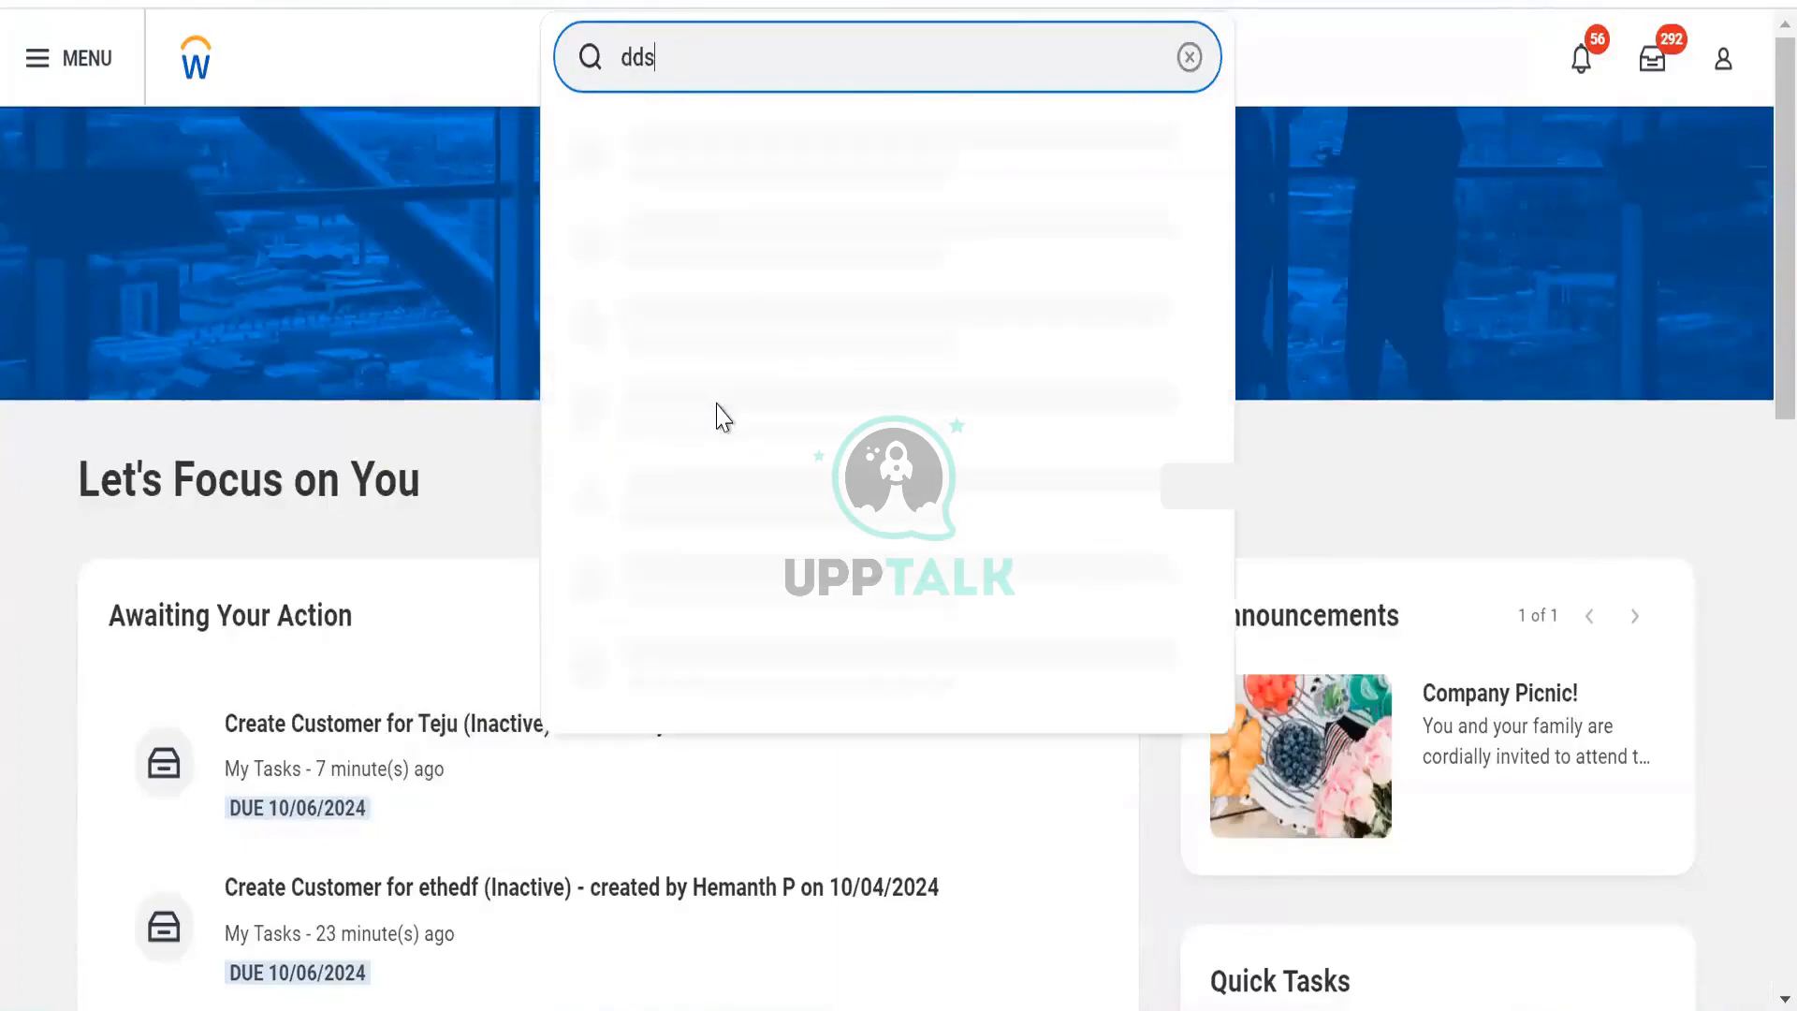
key(BackSpace)
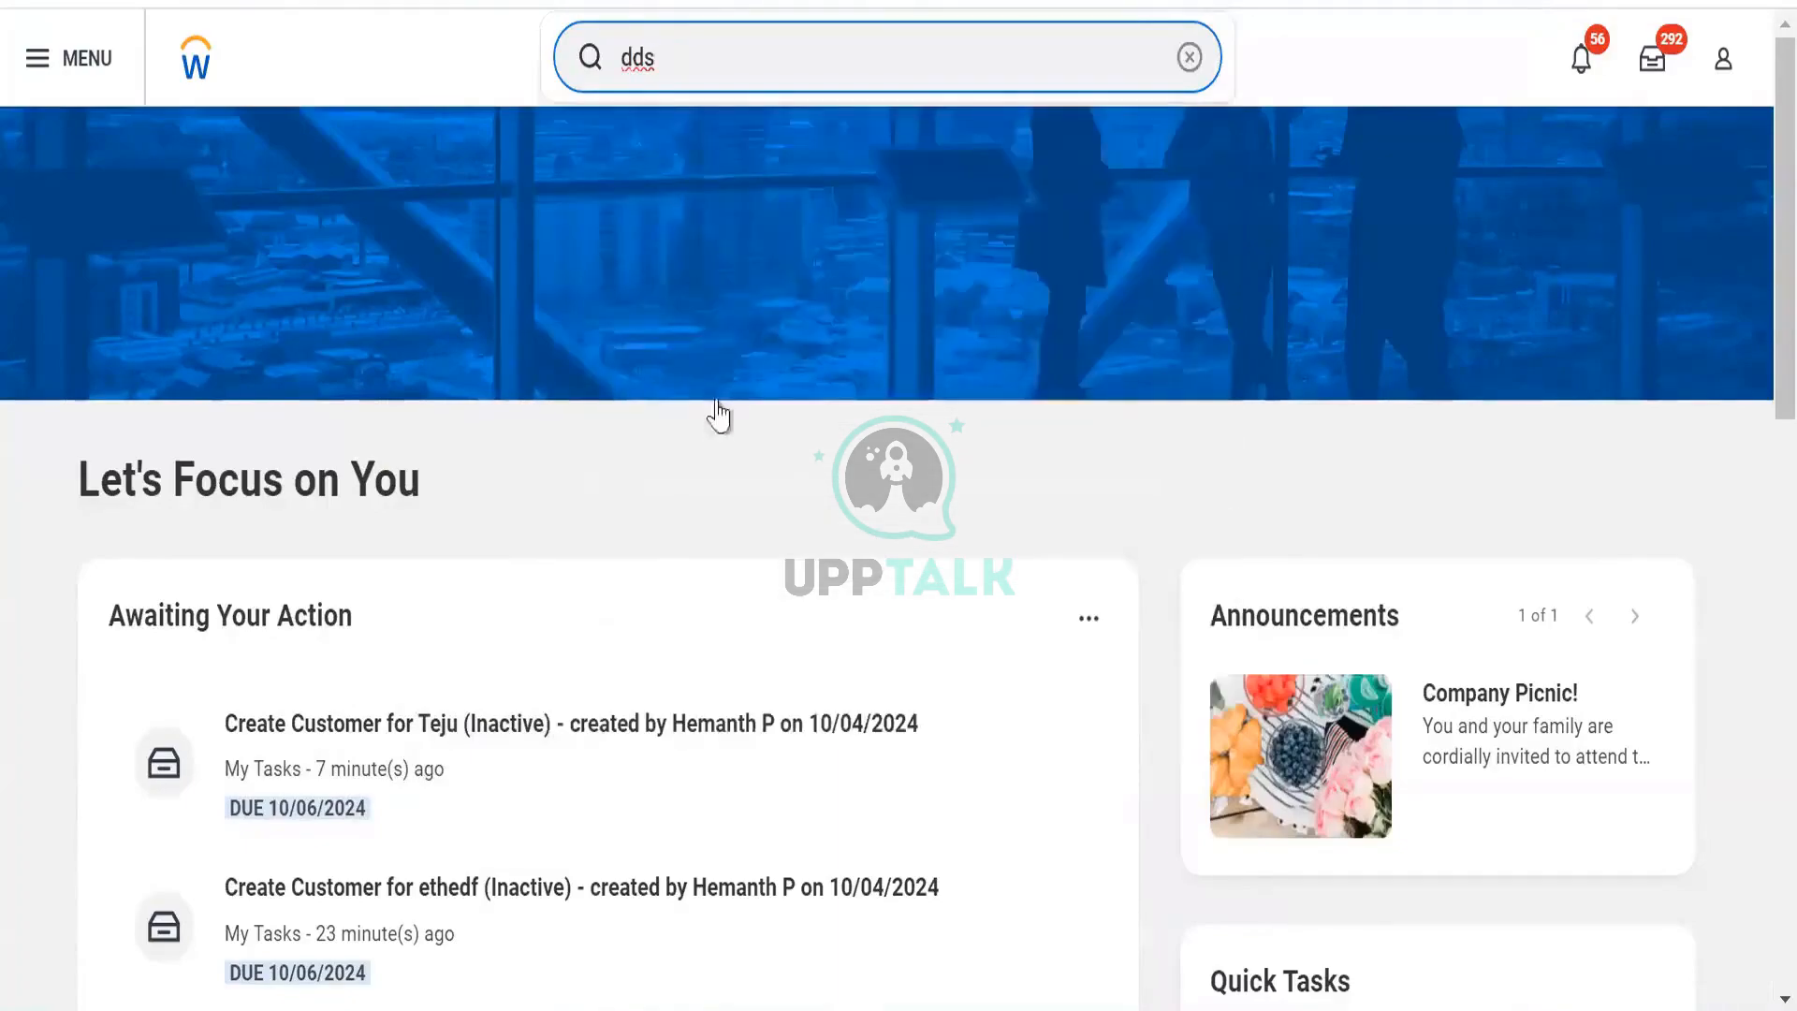
key(BackSpace)
key(BackSpace)
text(bds rb)
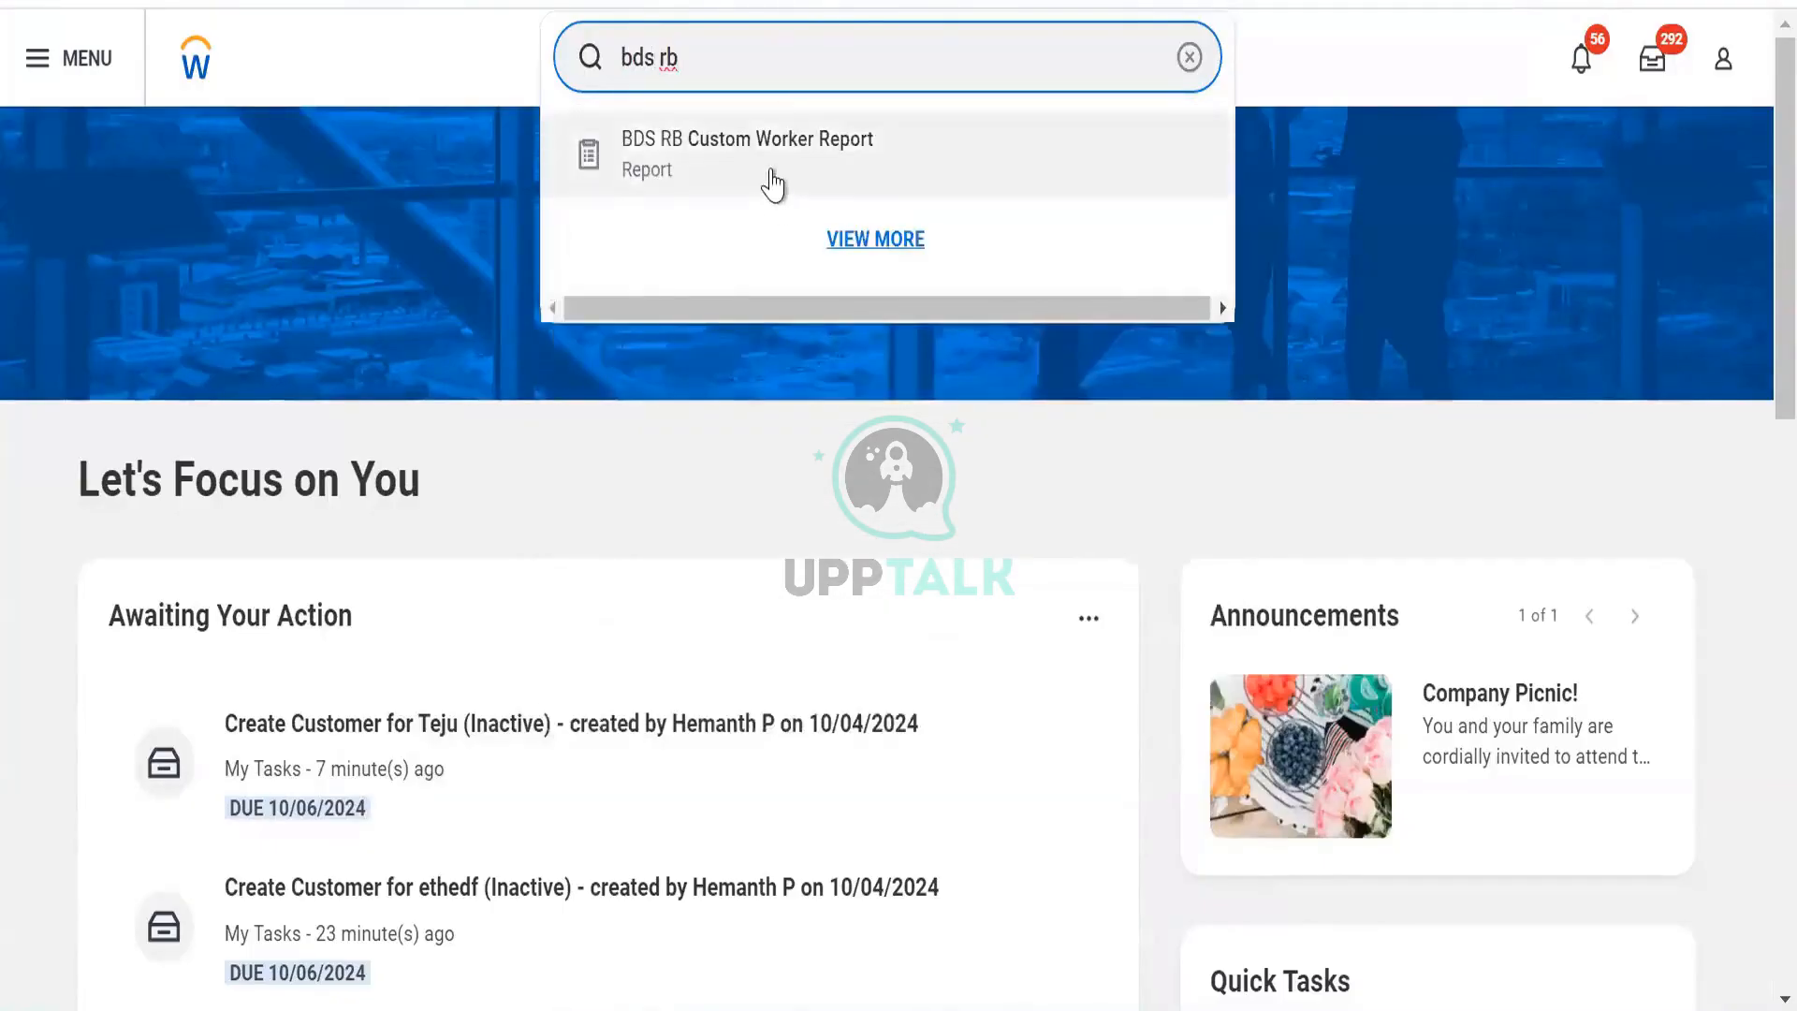
click(770, 172)
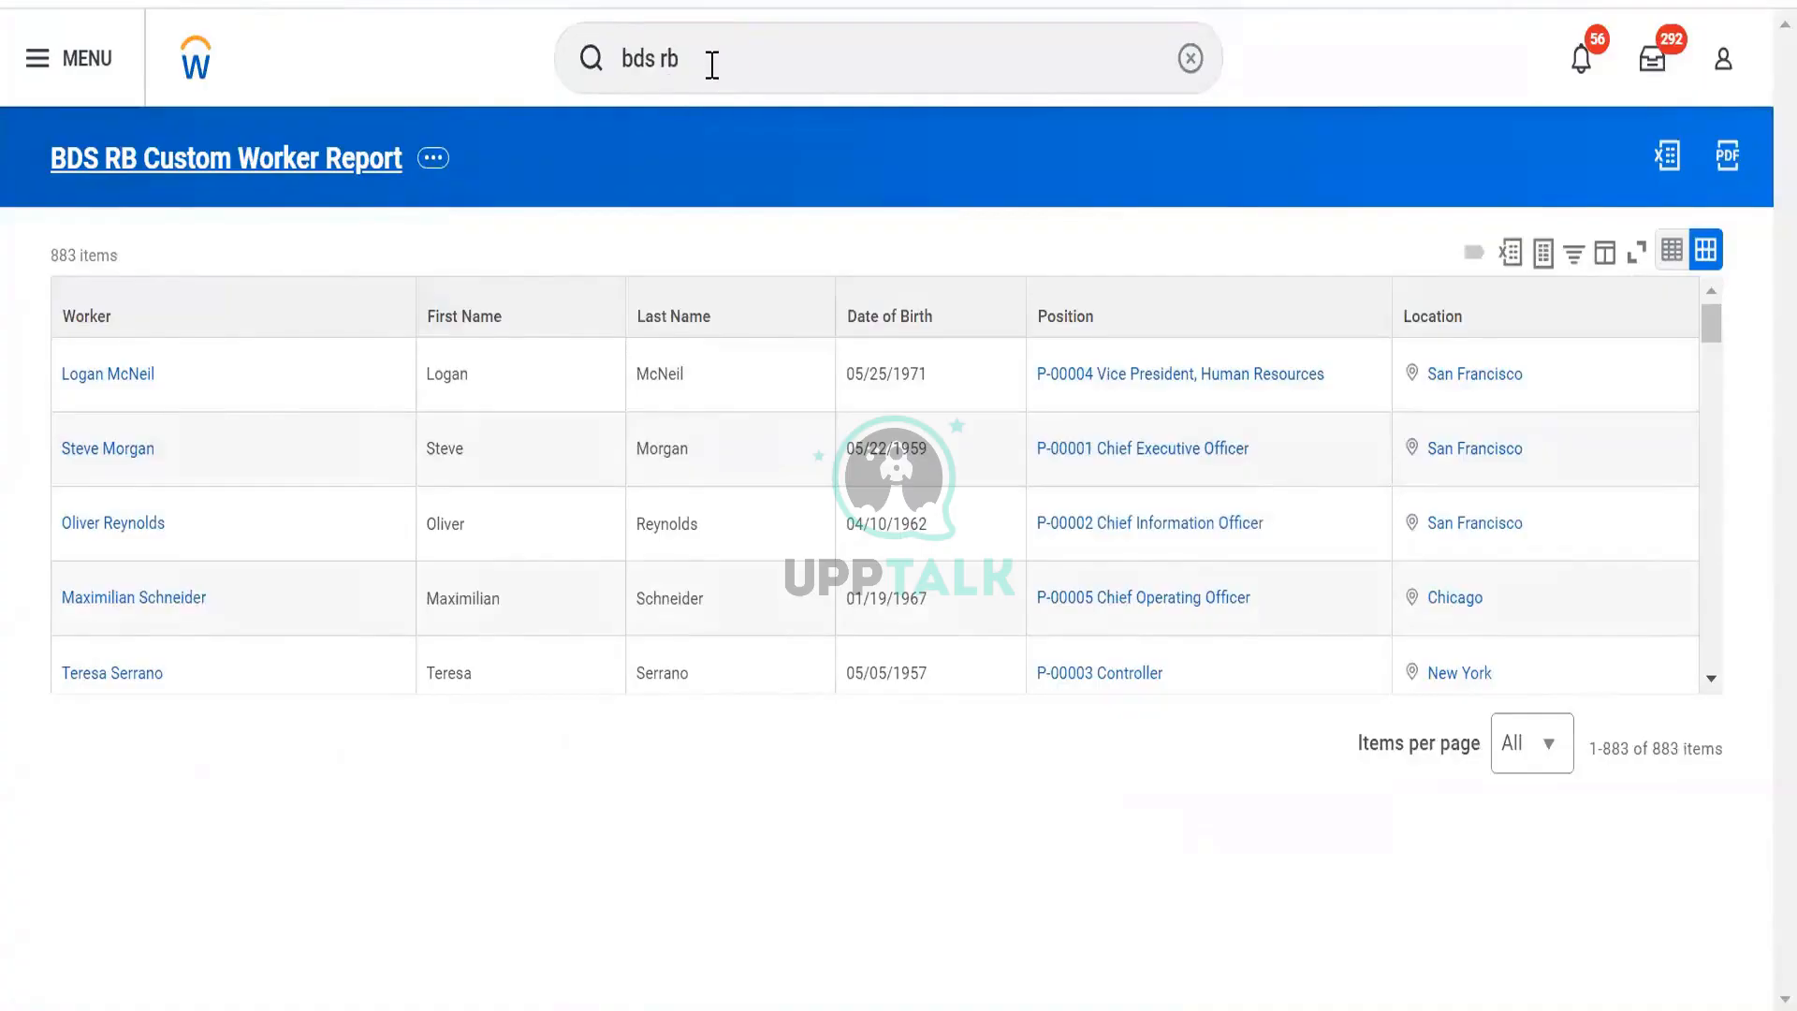
drag(702, 67, 239, 43)
Search business objects for 'dds' and open DDS RB DV Org Data Details [Prism].
text(dds)
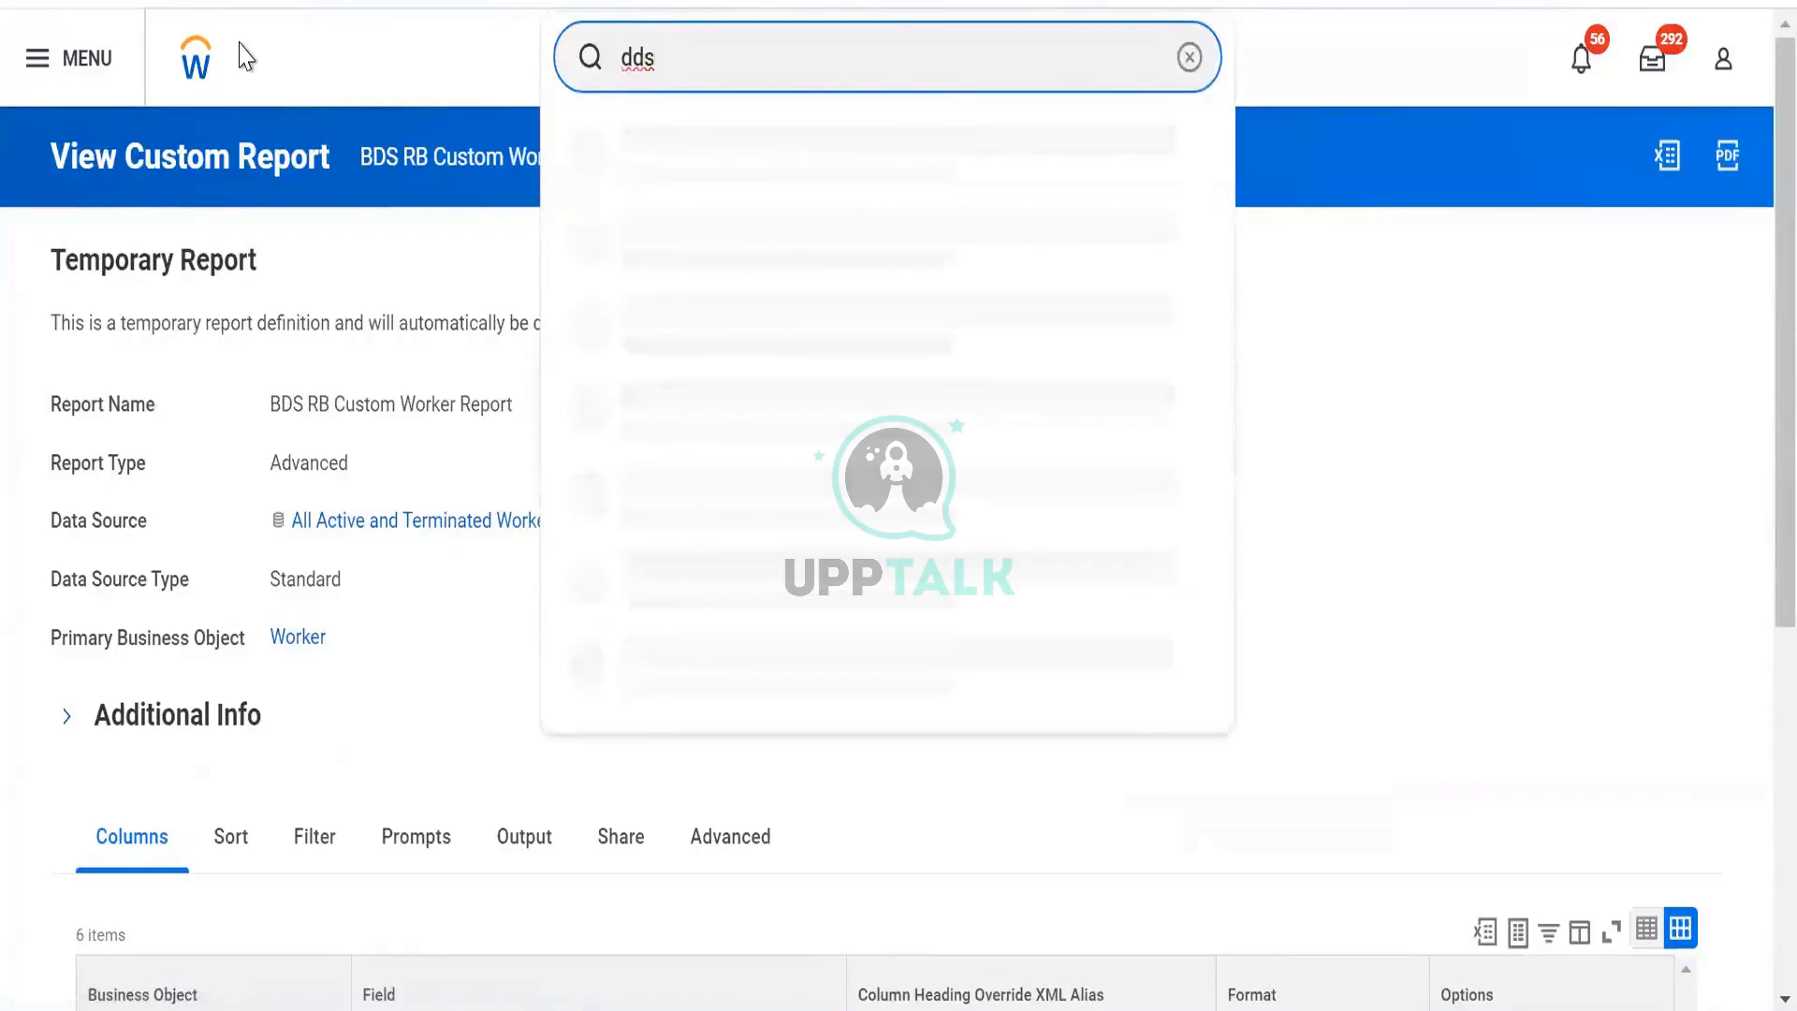
text(bo:)
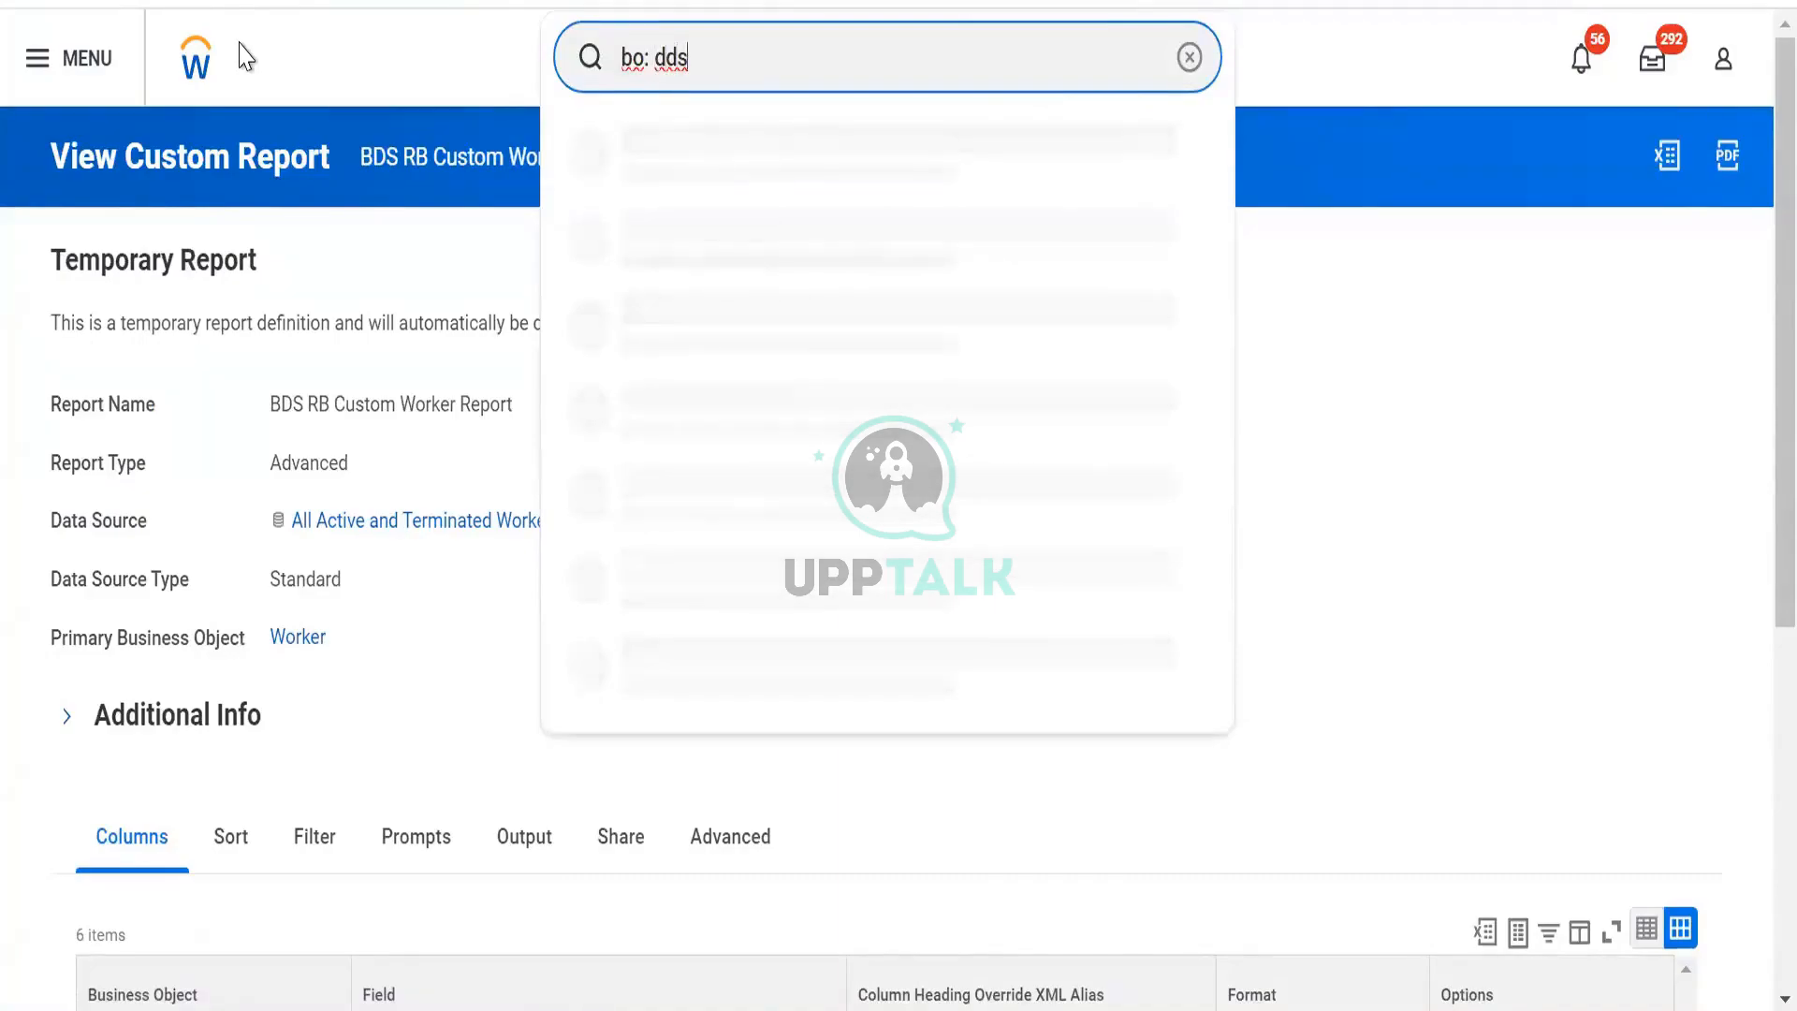
key(Down)
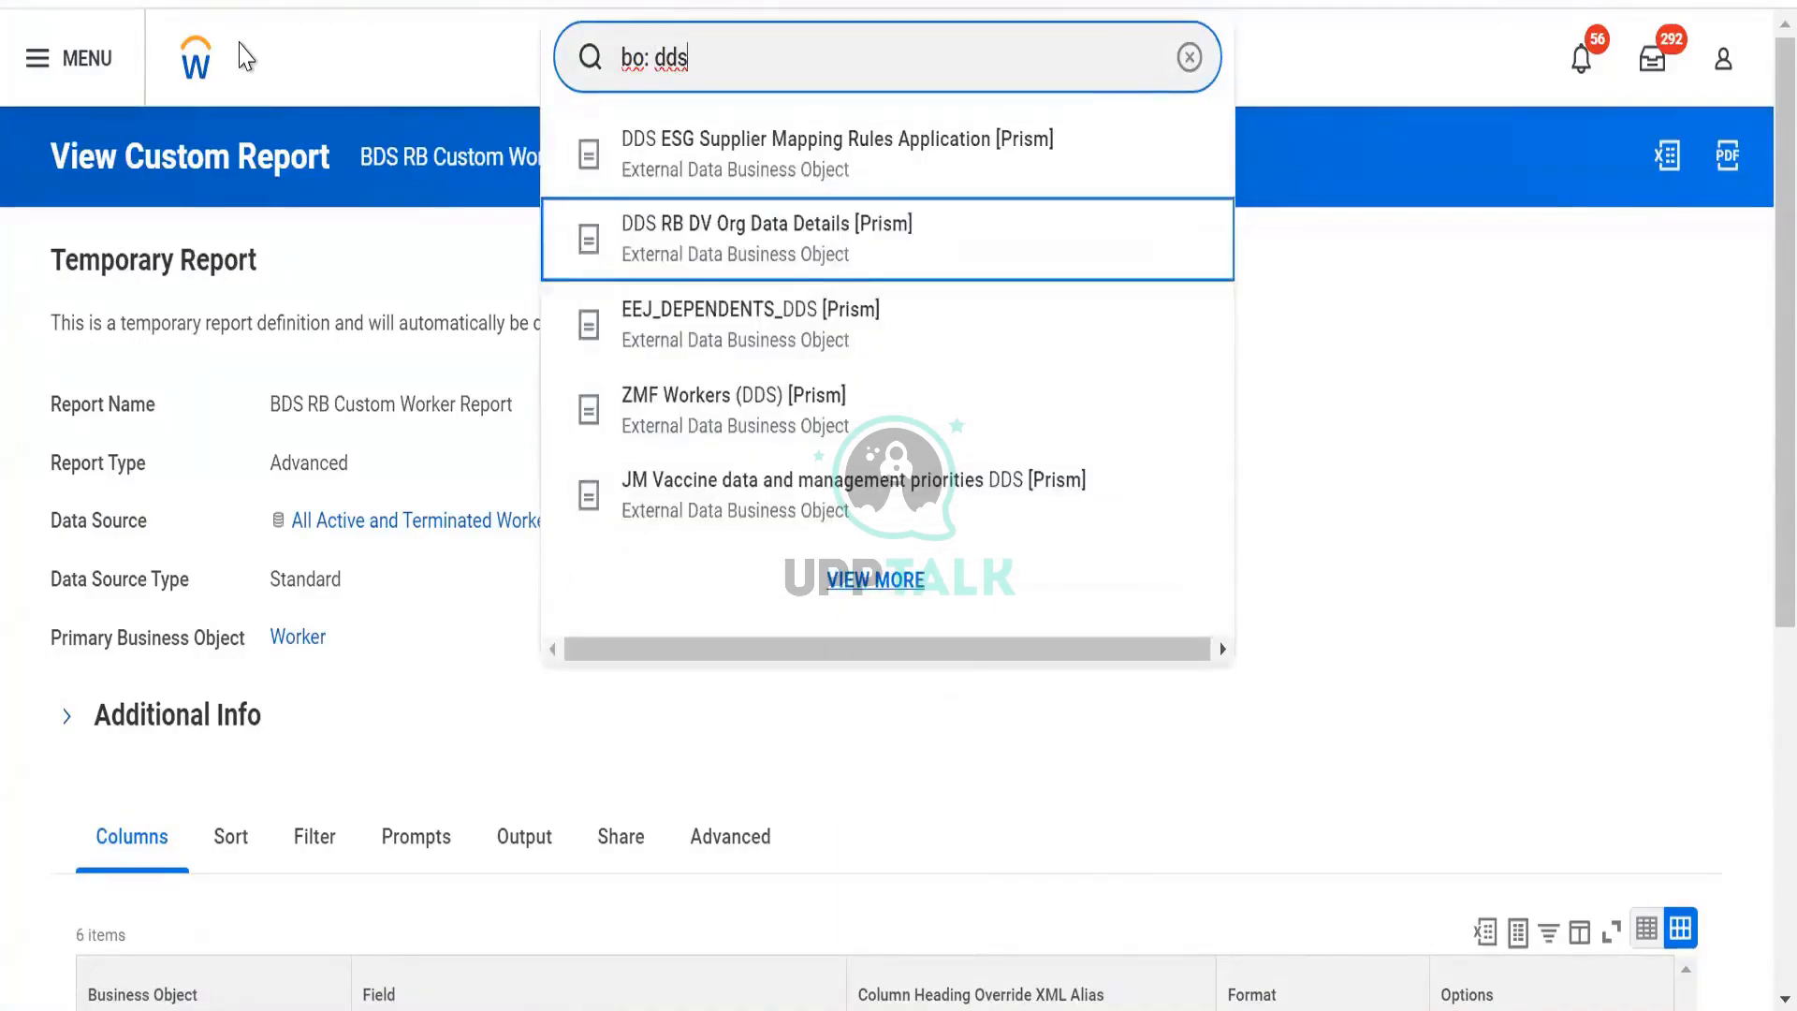
key(Return)
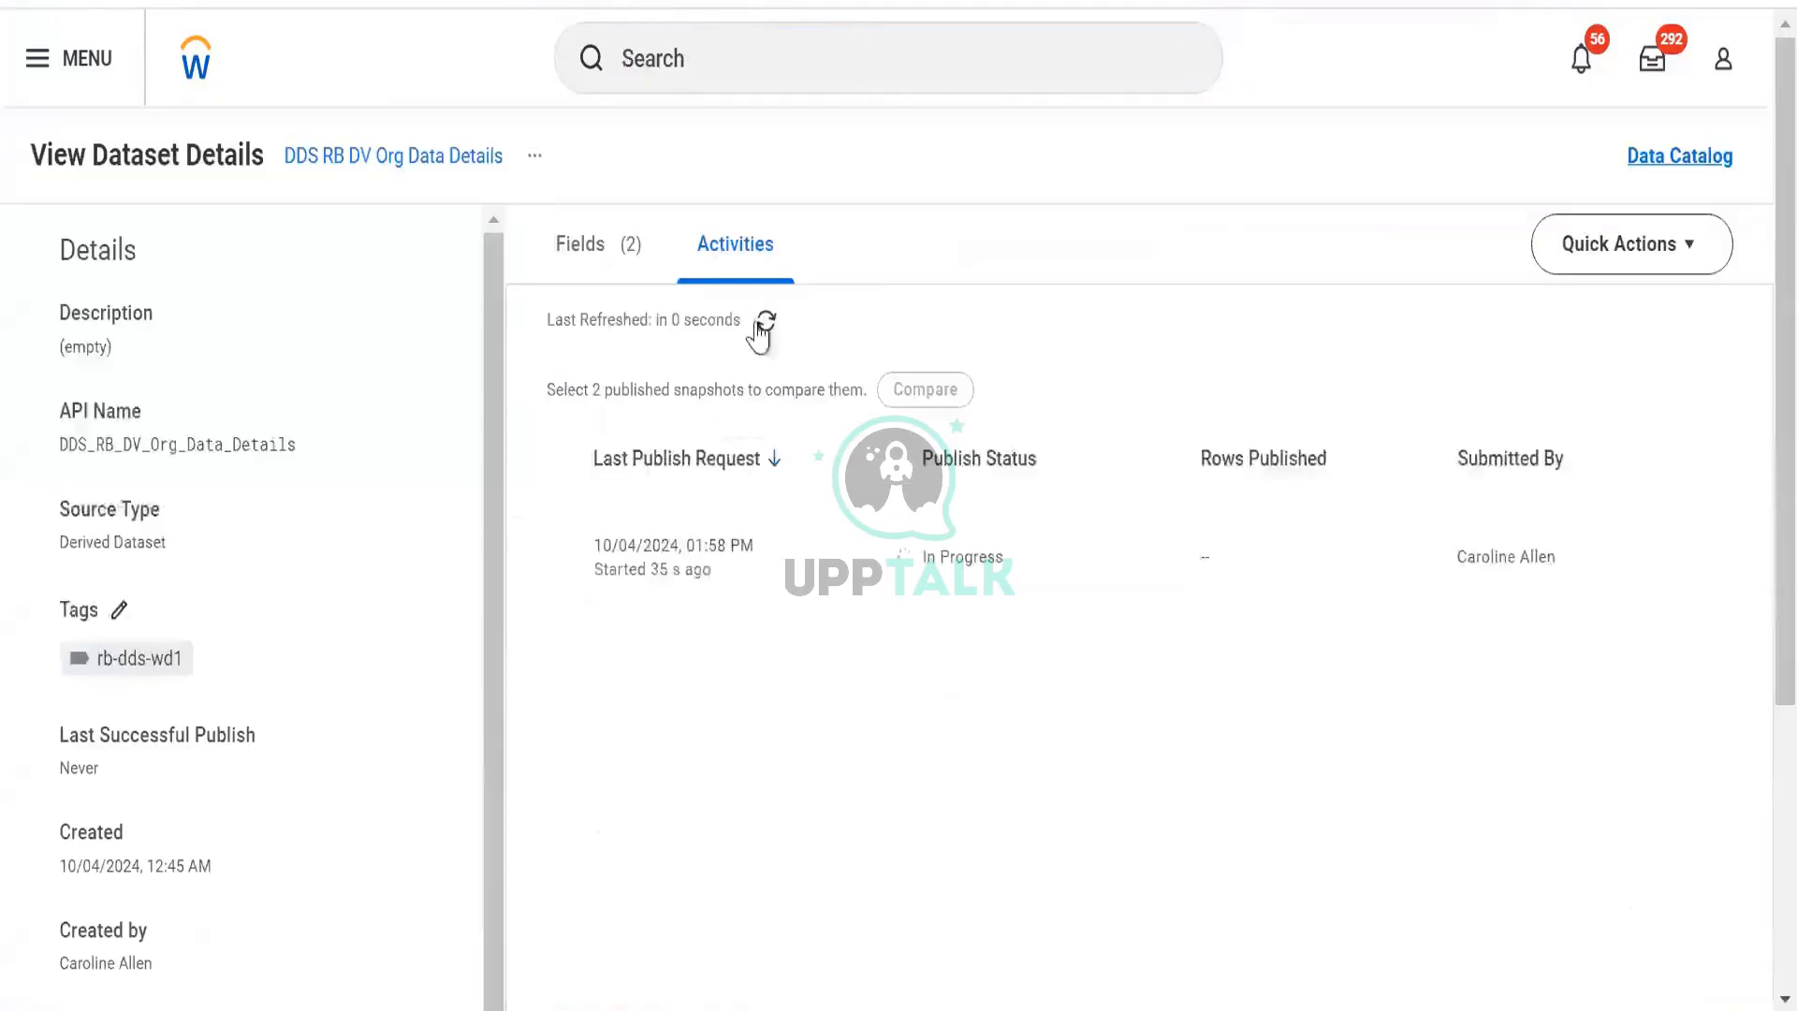
click(760, 320)
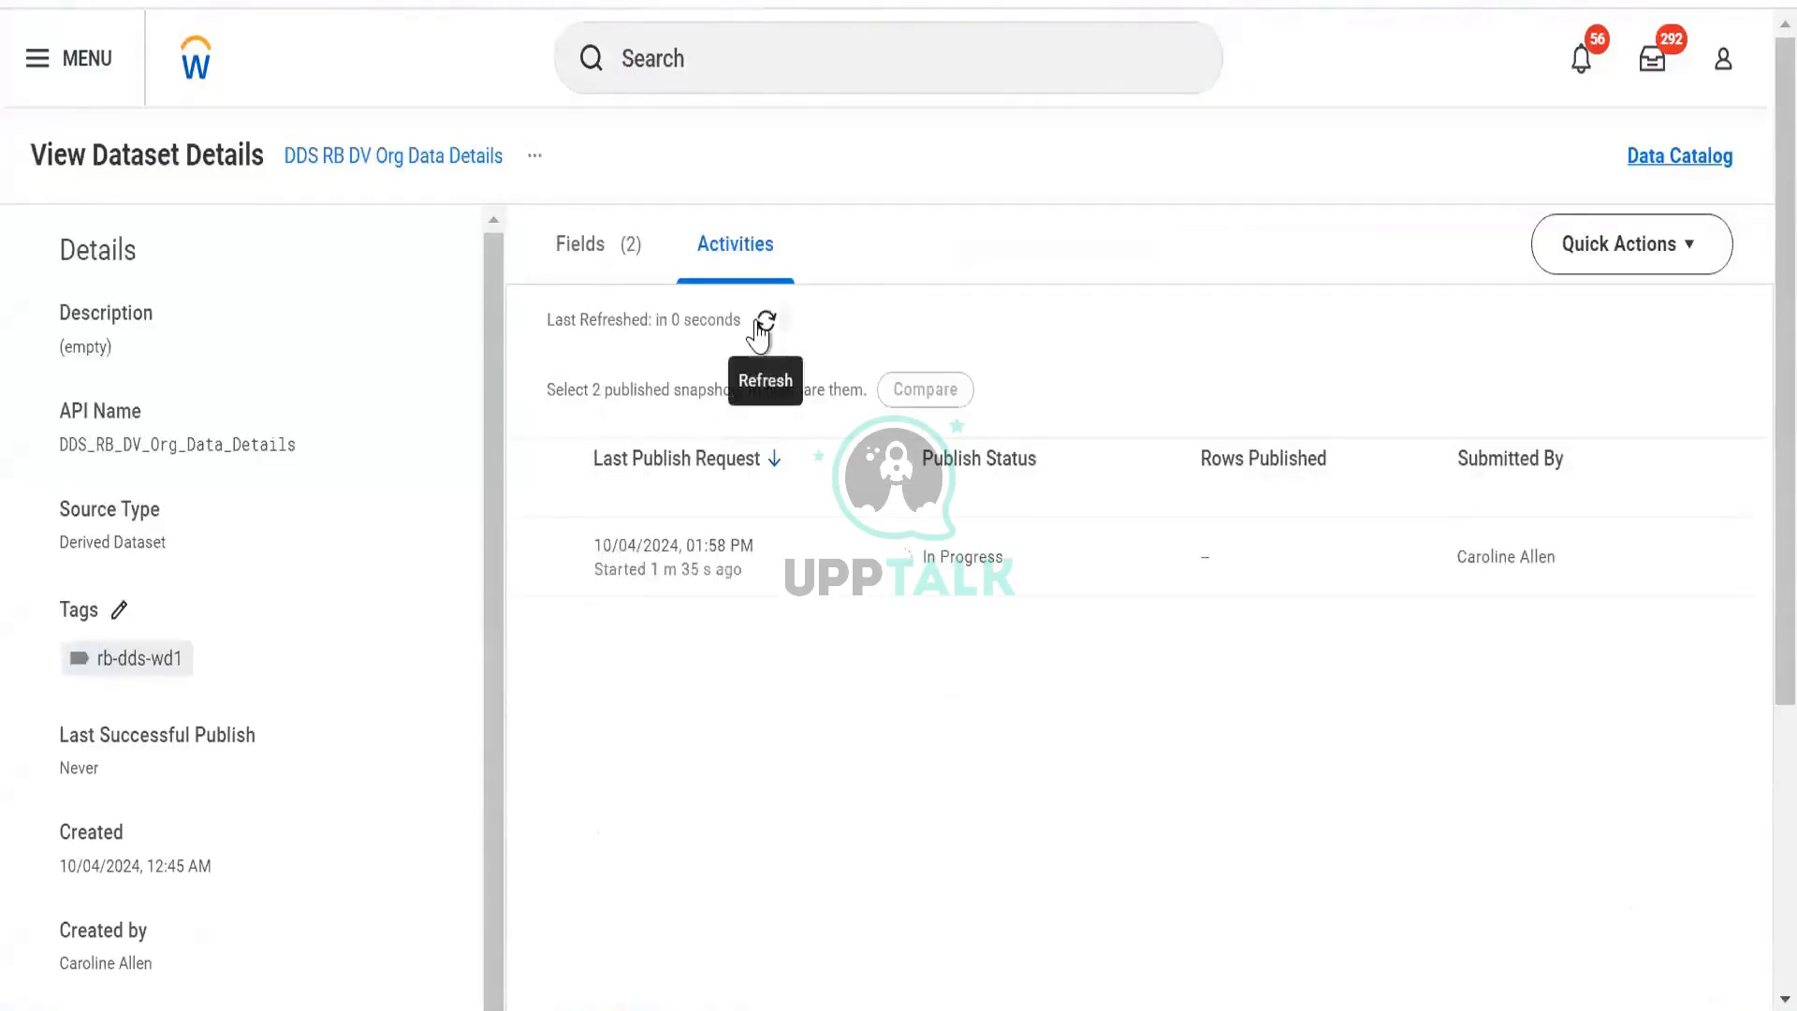
click(755, 322)
click(758, 326)
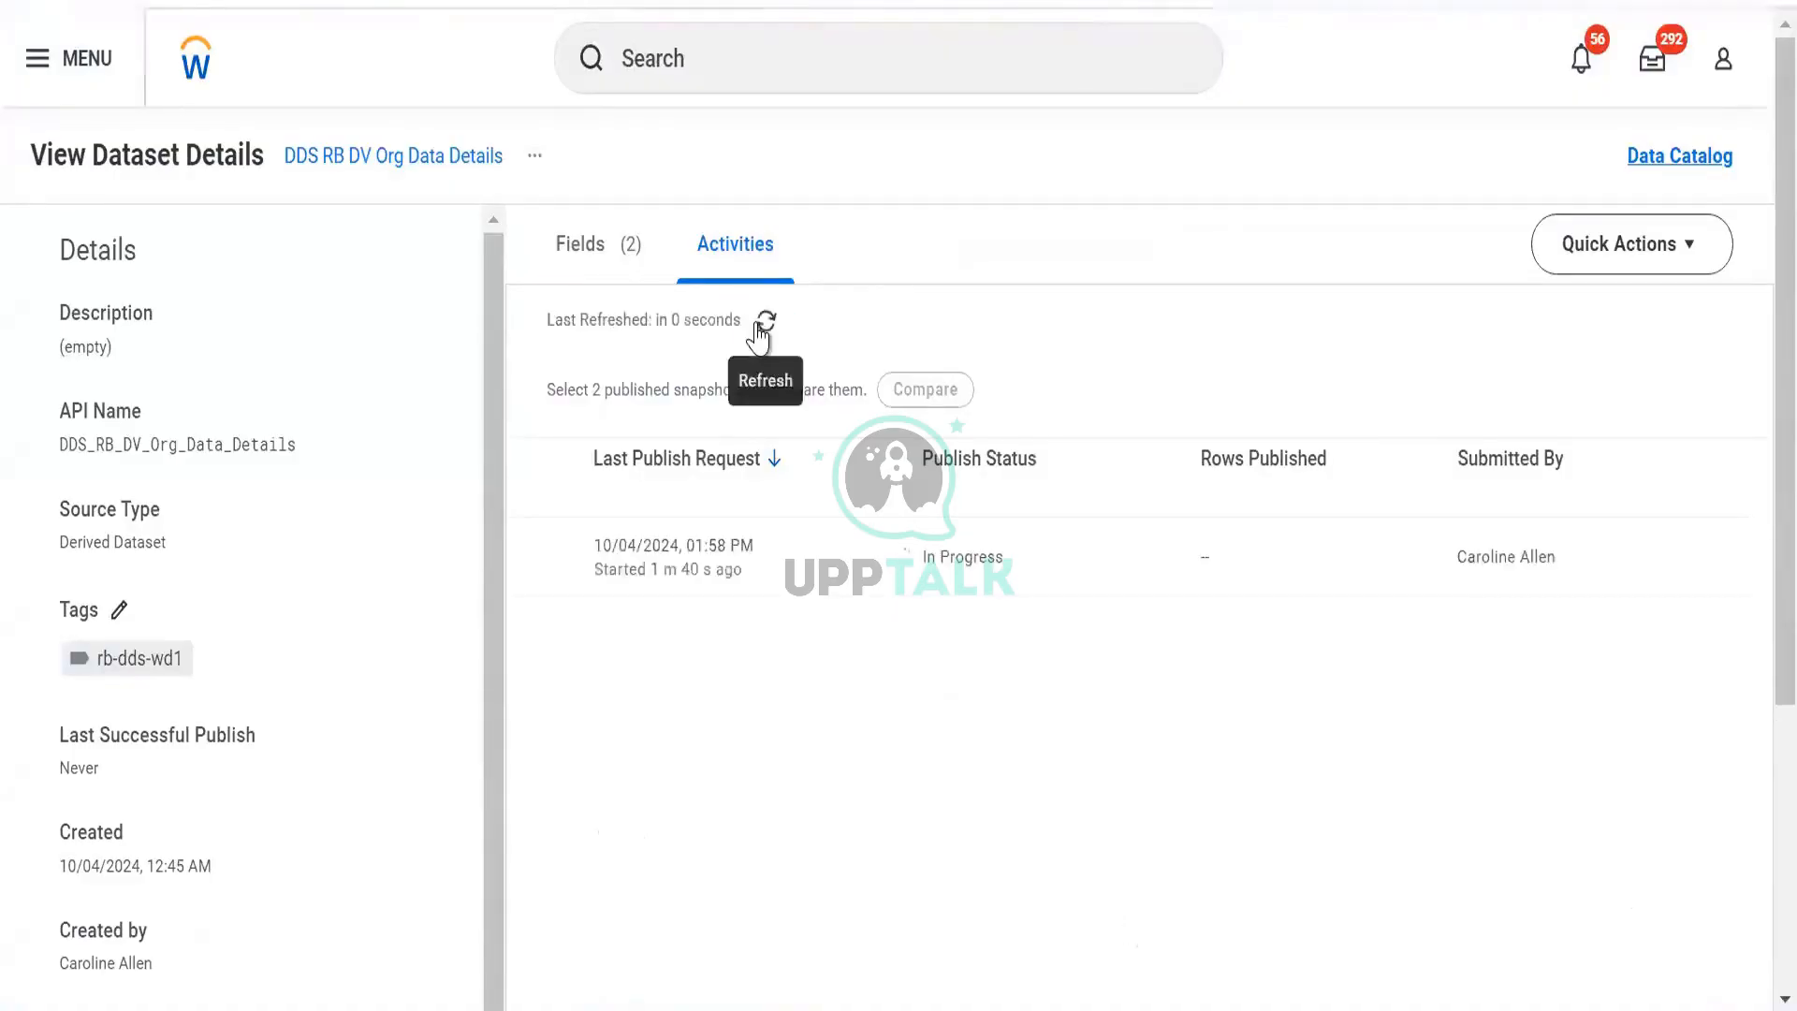
click(764, 324)
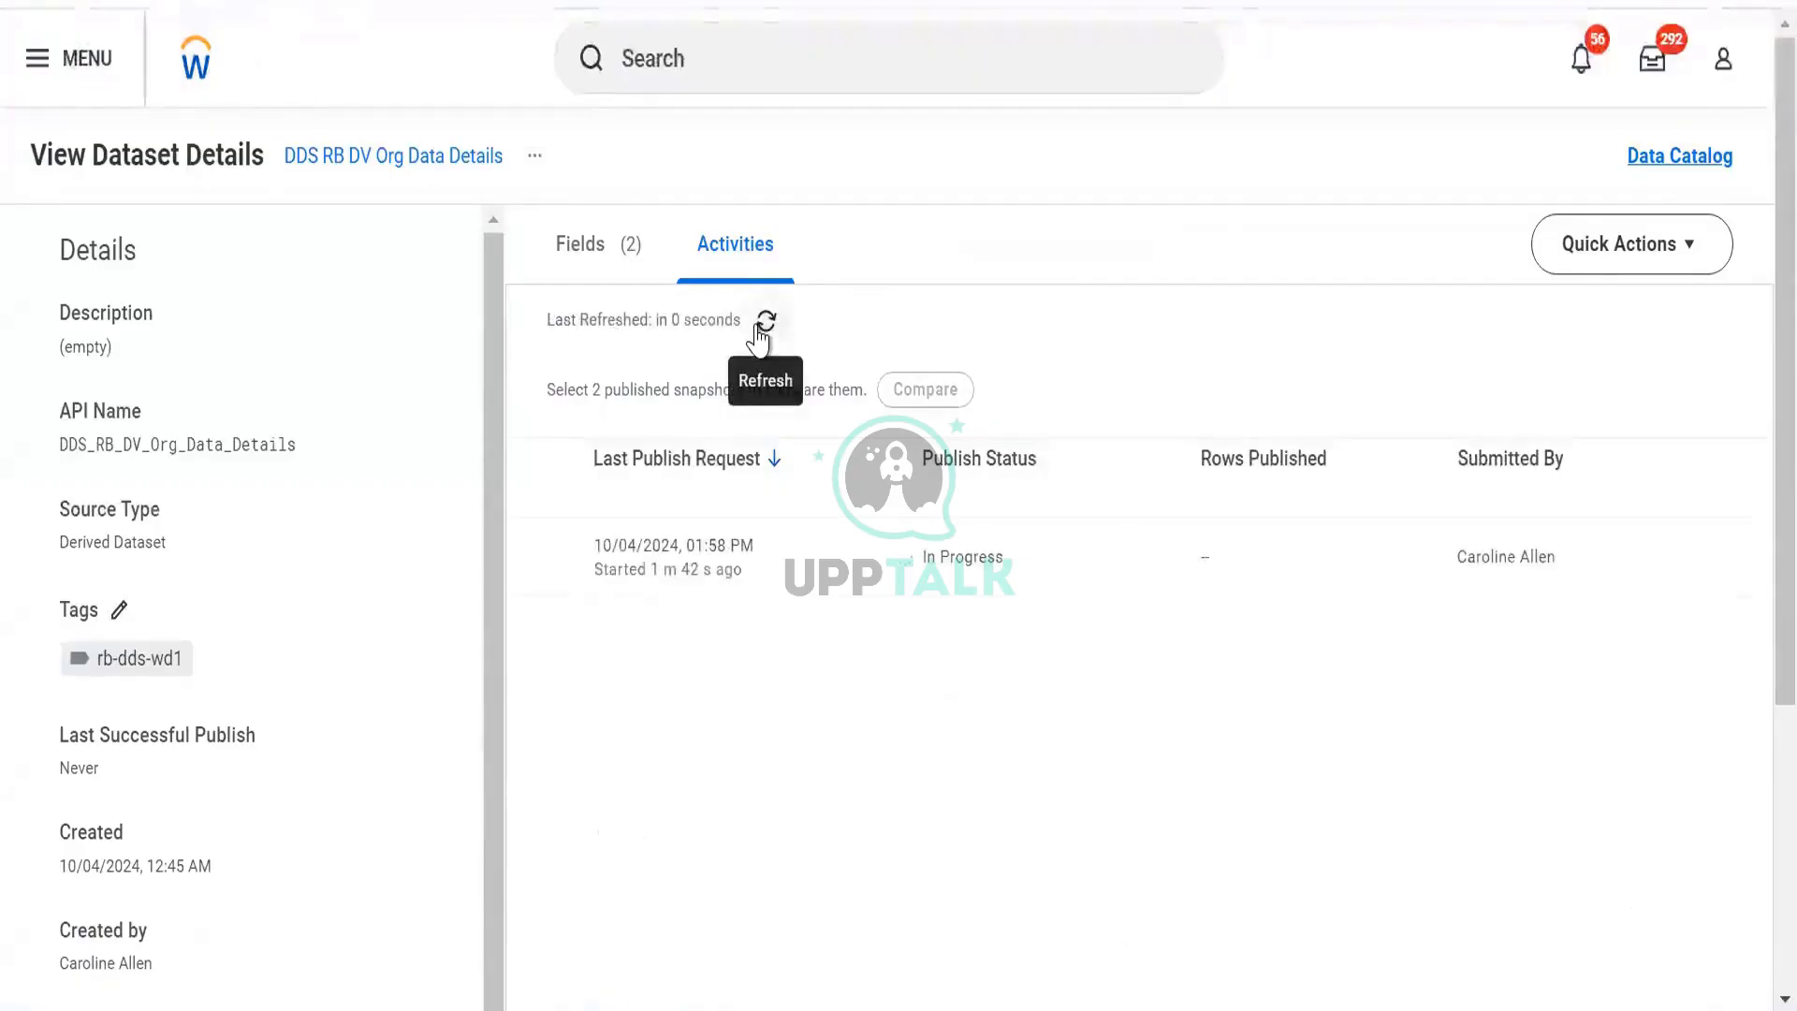
click(761, 328)
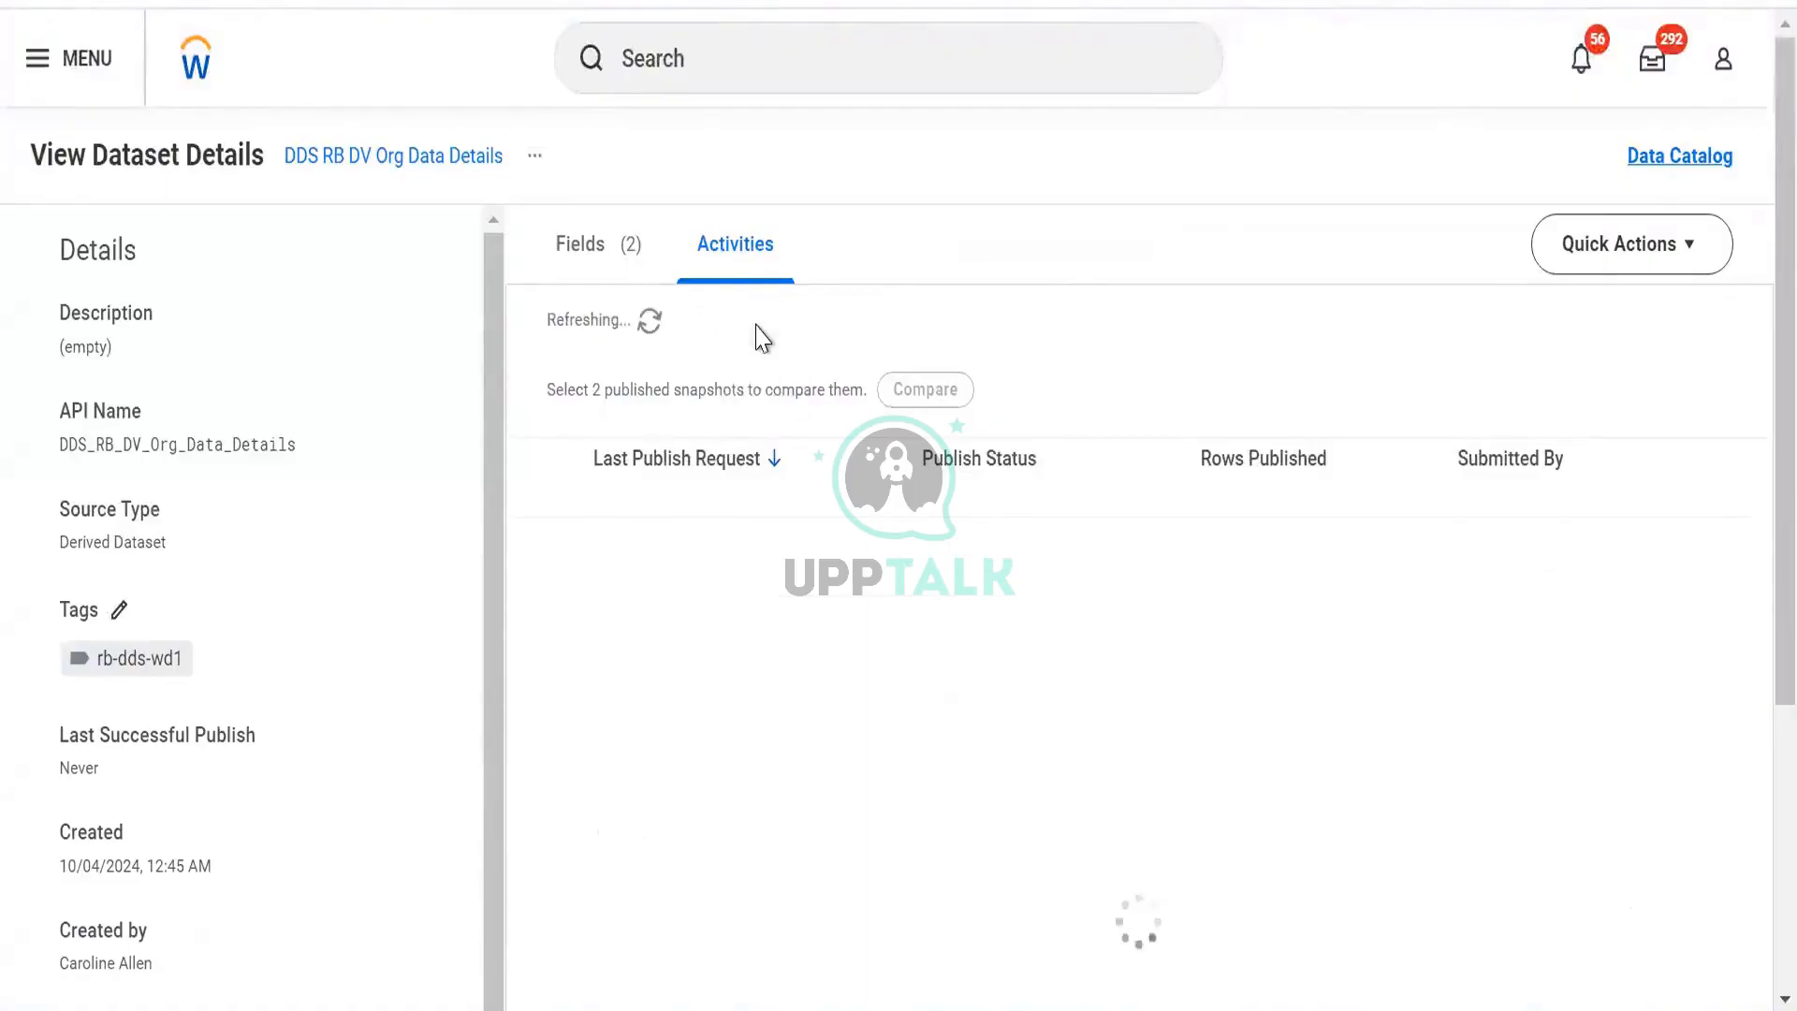
click(766, 323)
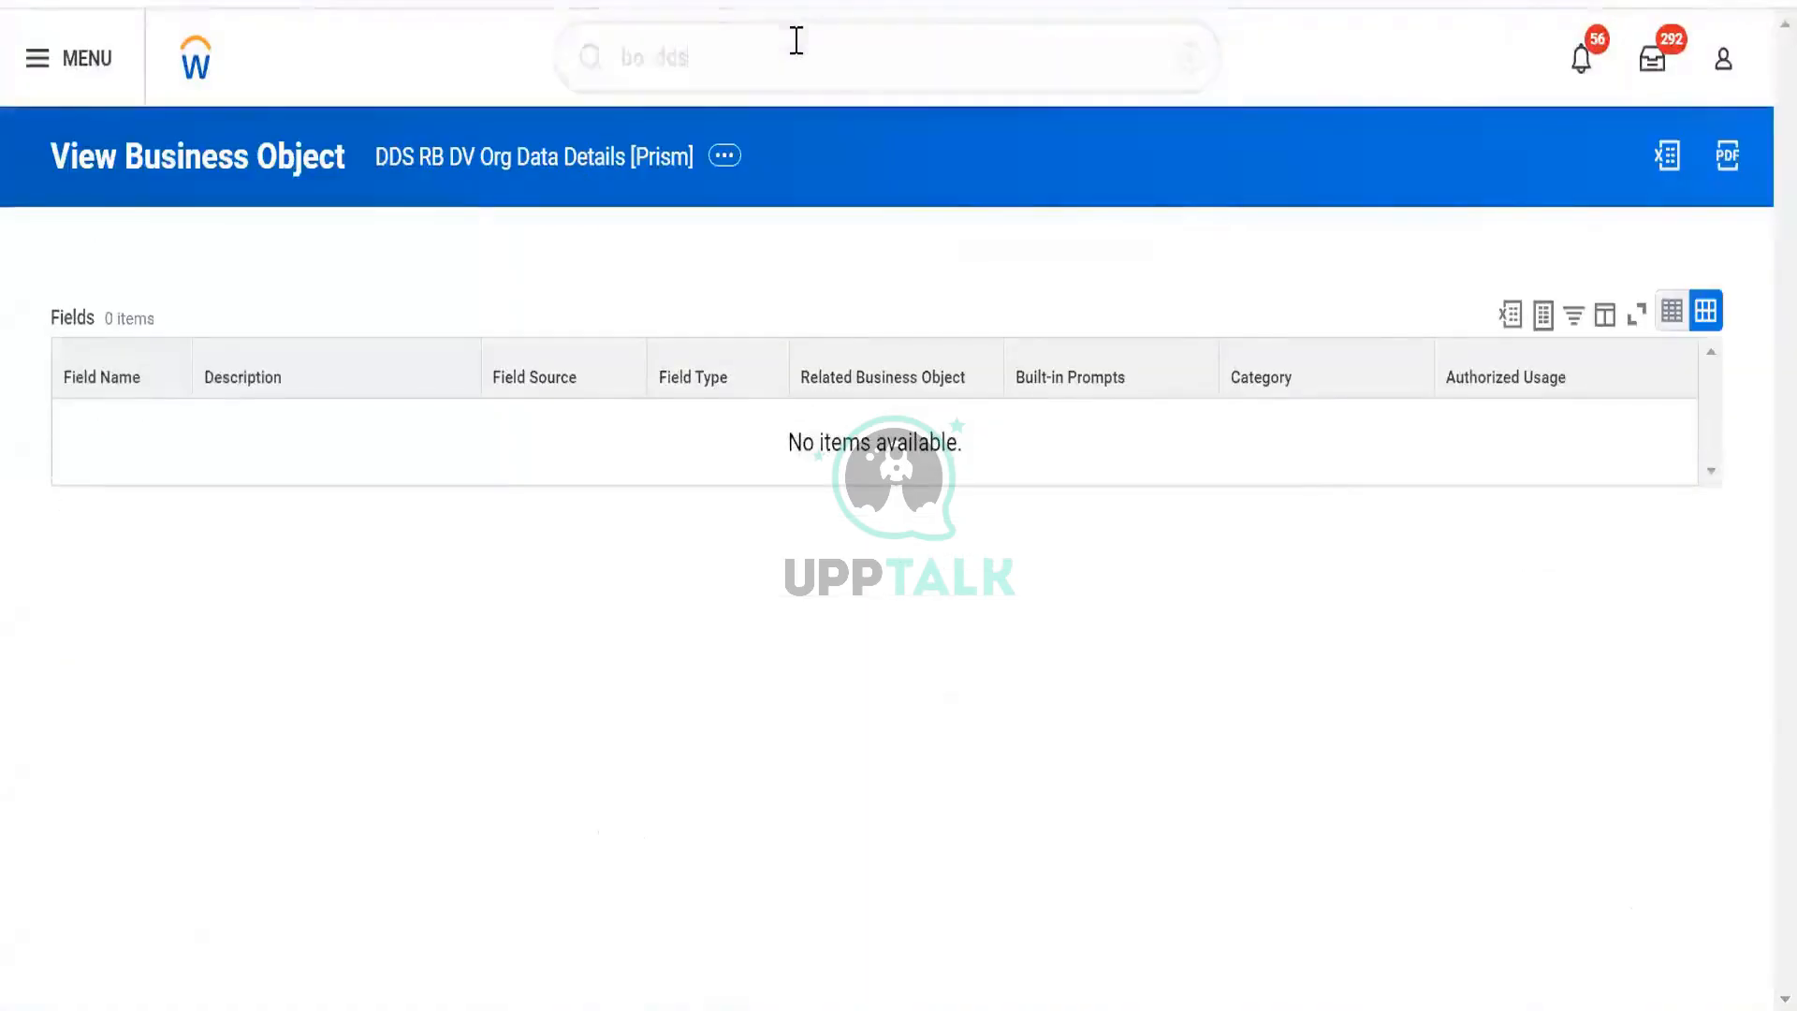
Change the business-object search to 'bds' and open BDS RB Worker Data [Prism].
click(796, 37)
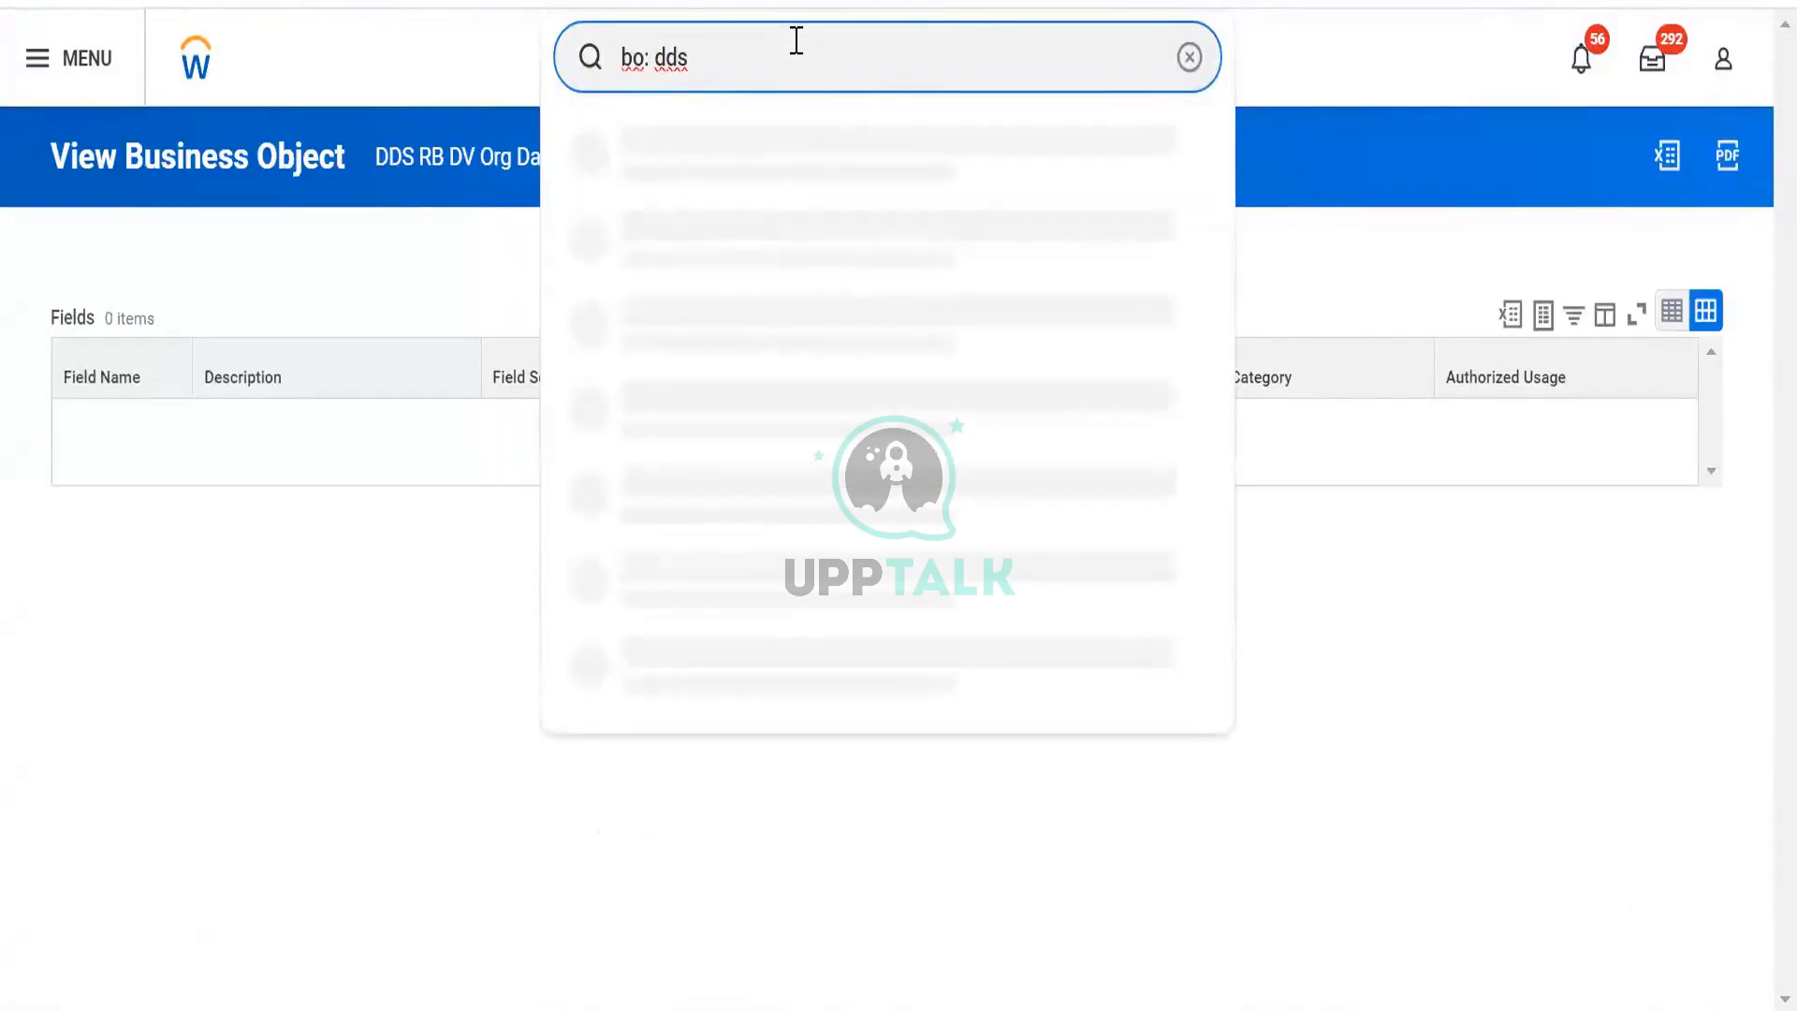
key(Down)
key(Down)
key(Down)
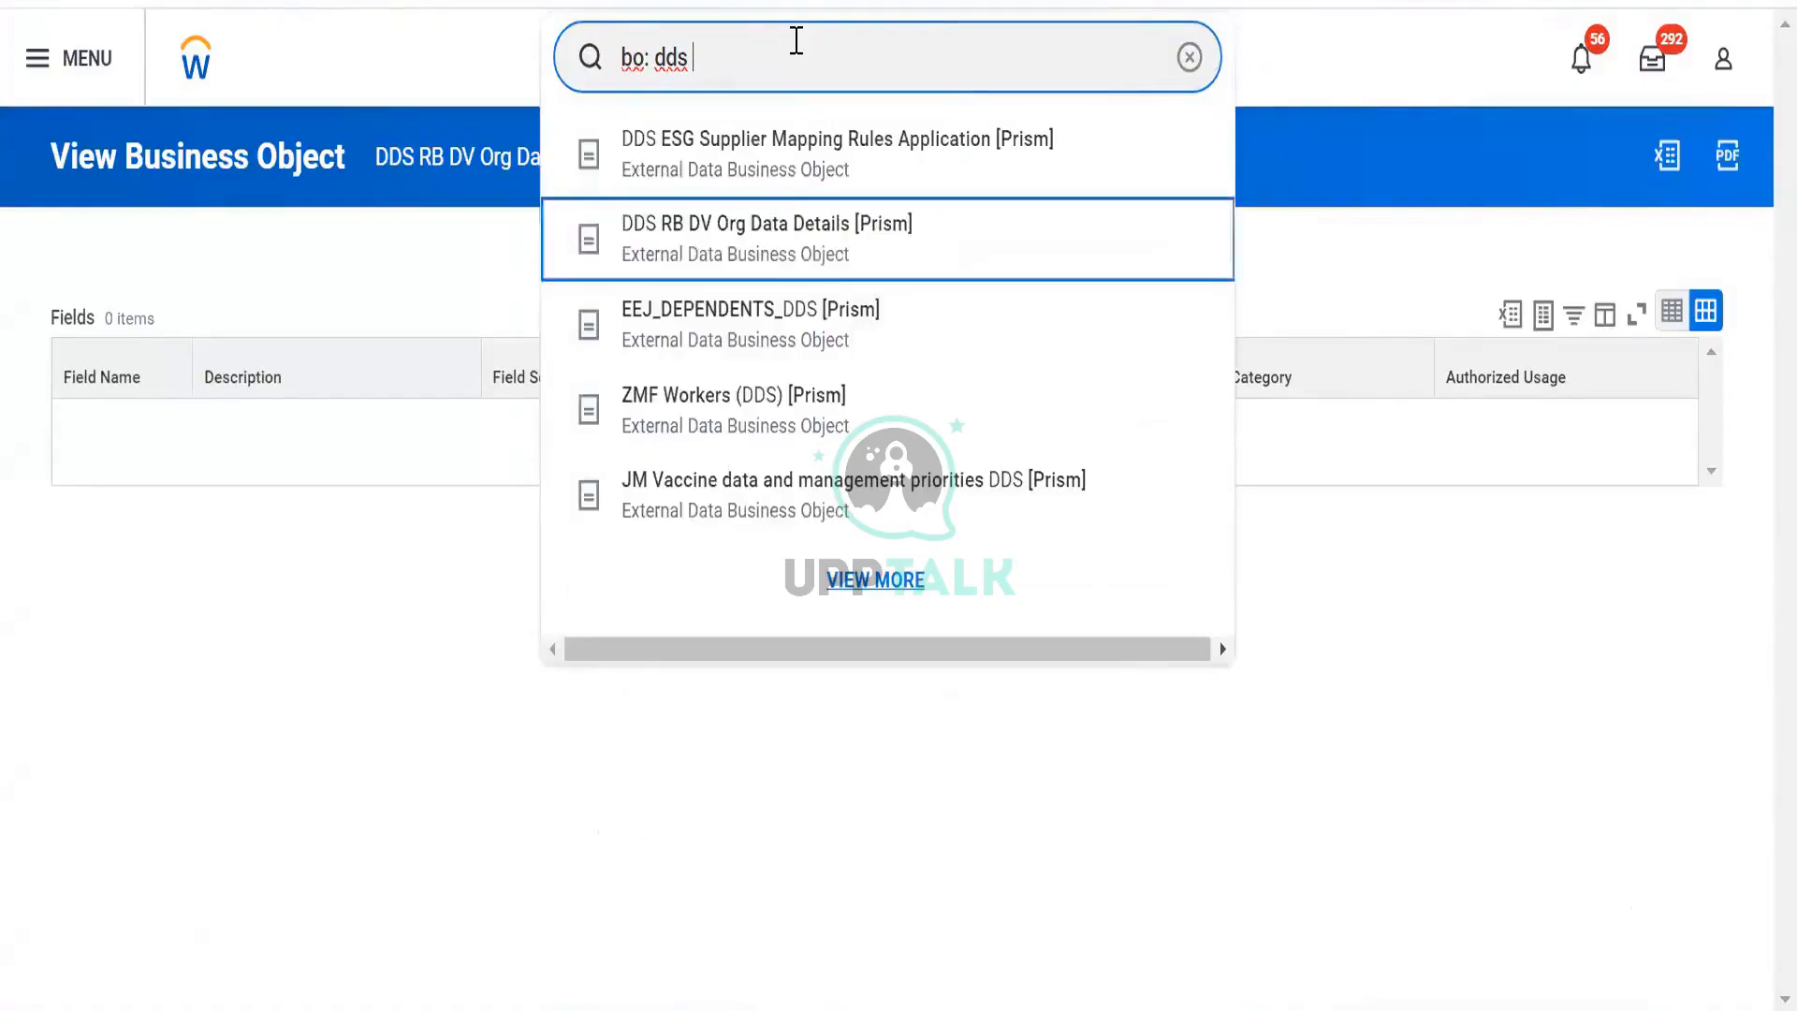
key(BackSpace)
key(BackSpace)
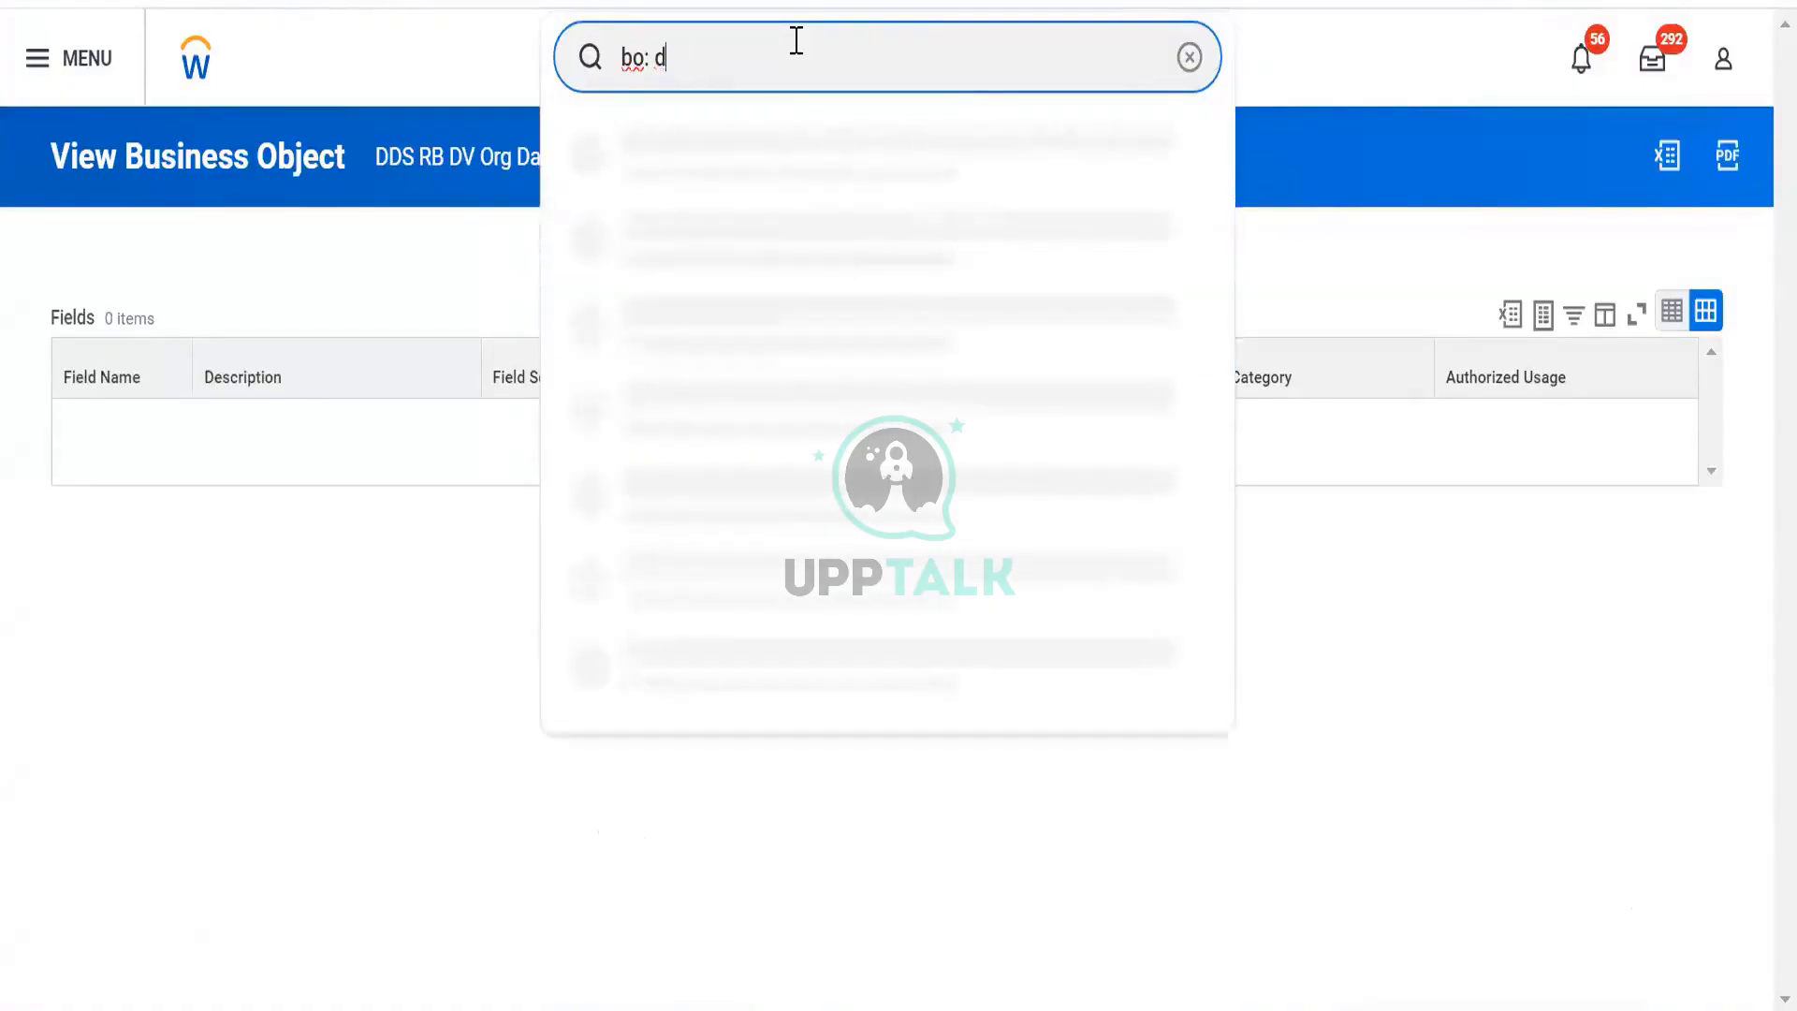
text(bds)
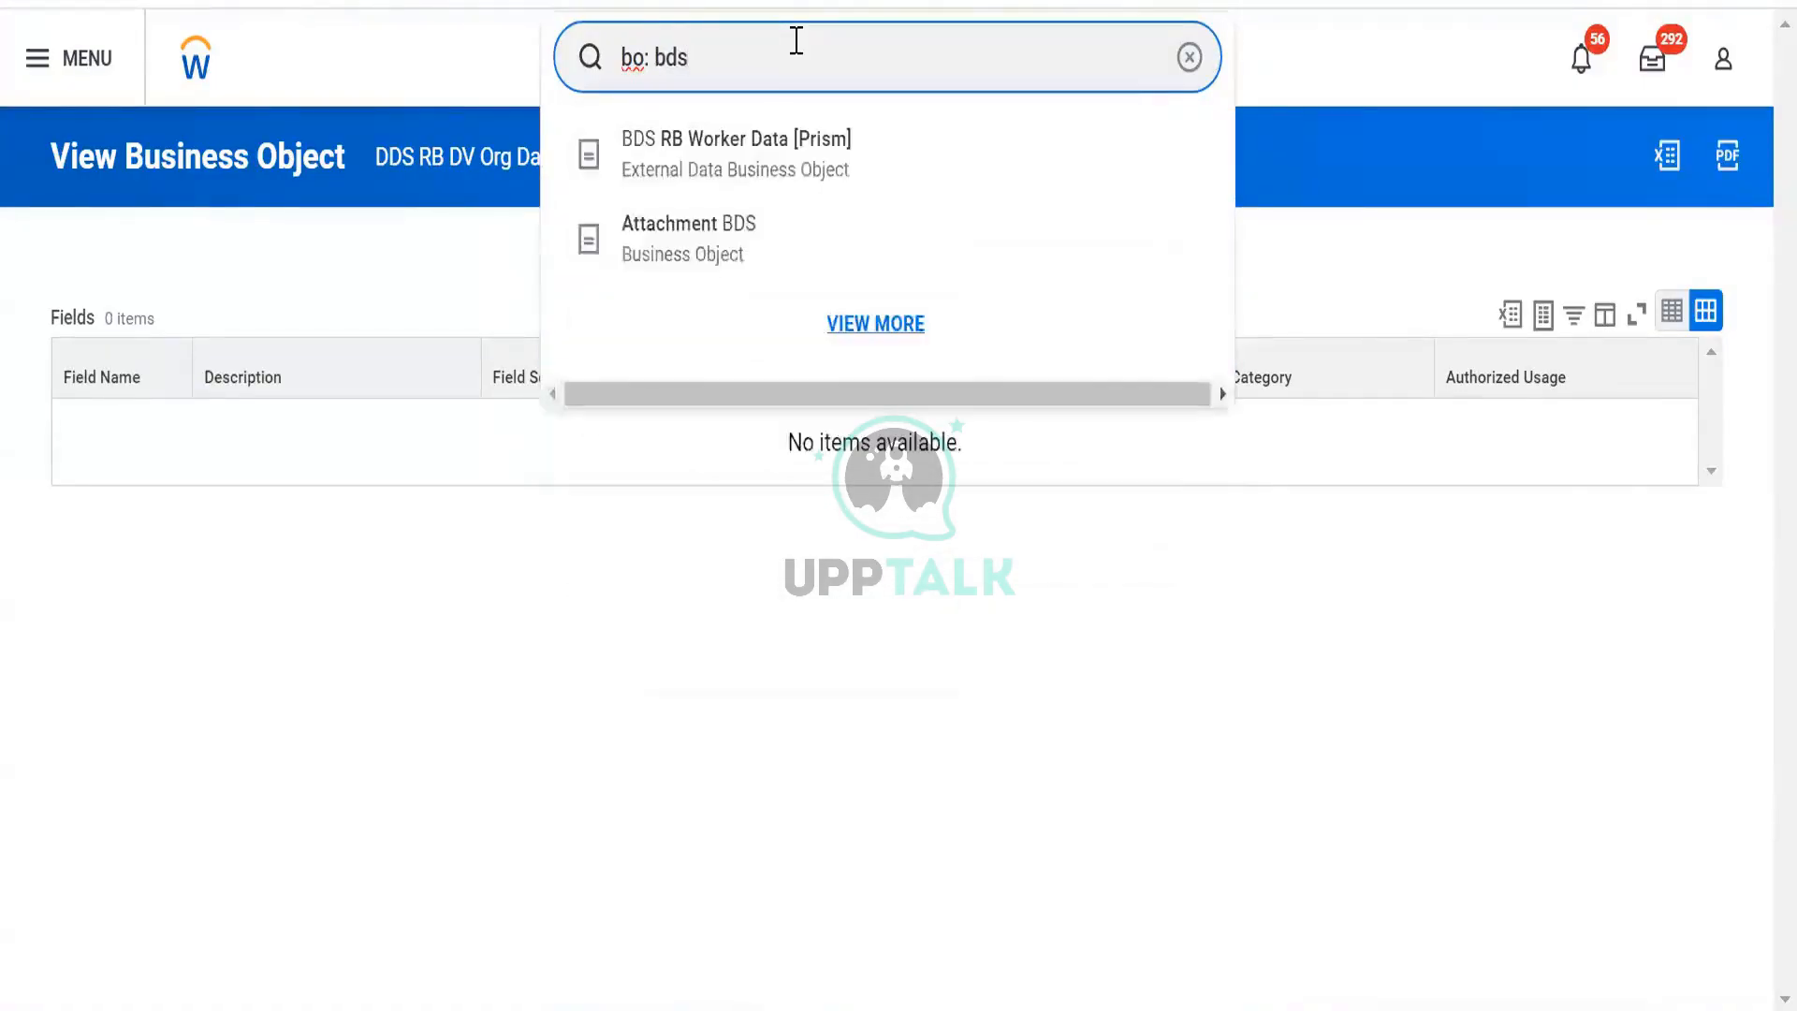
click(739, 149)
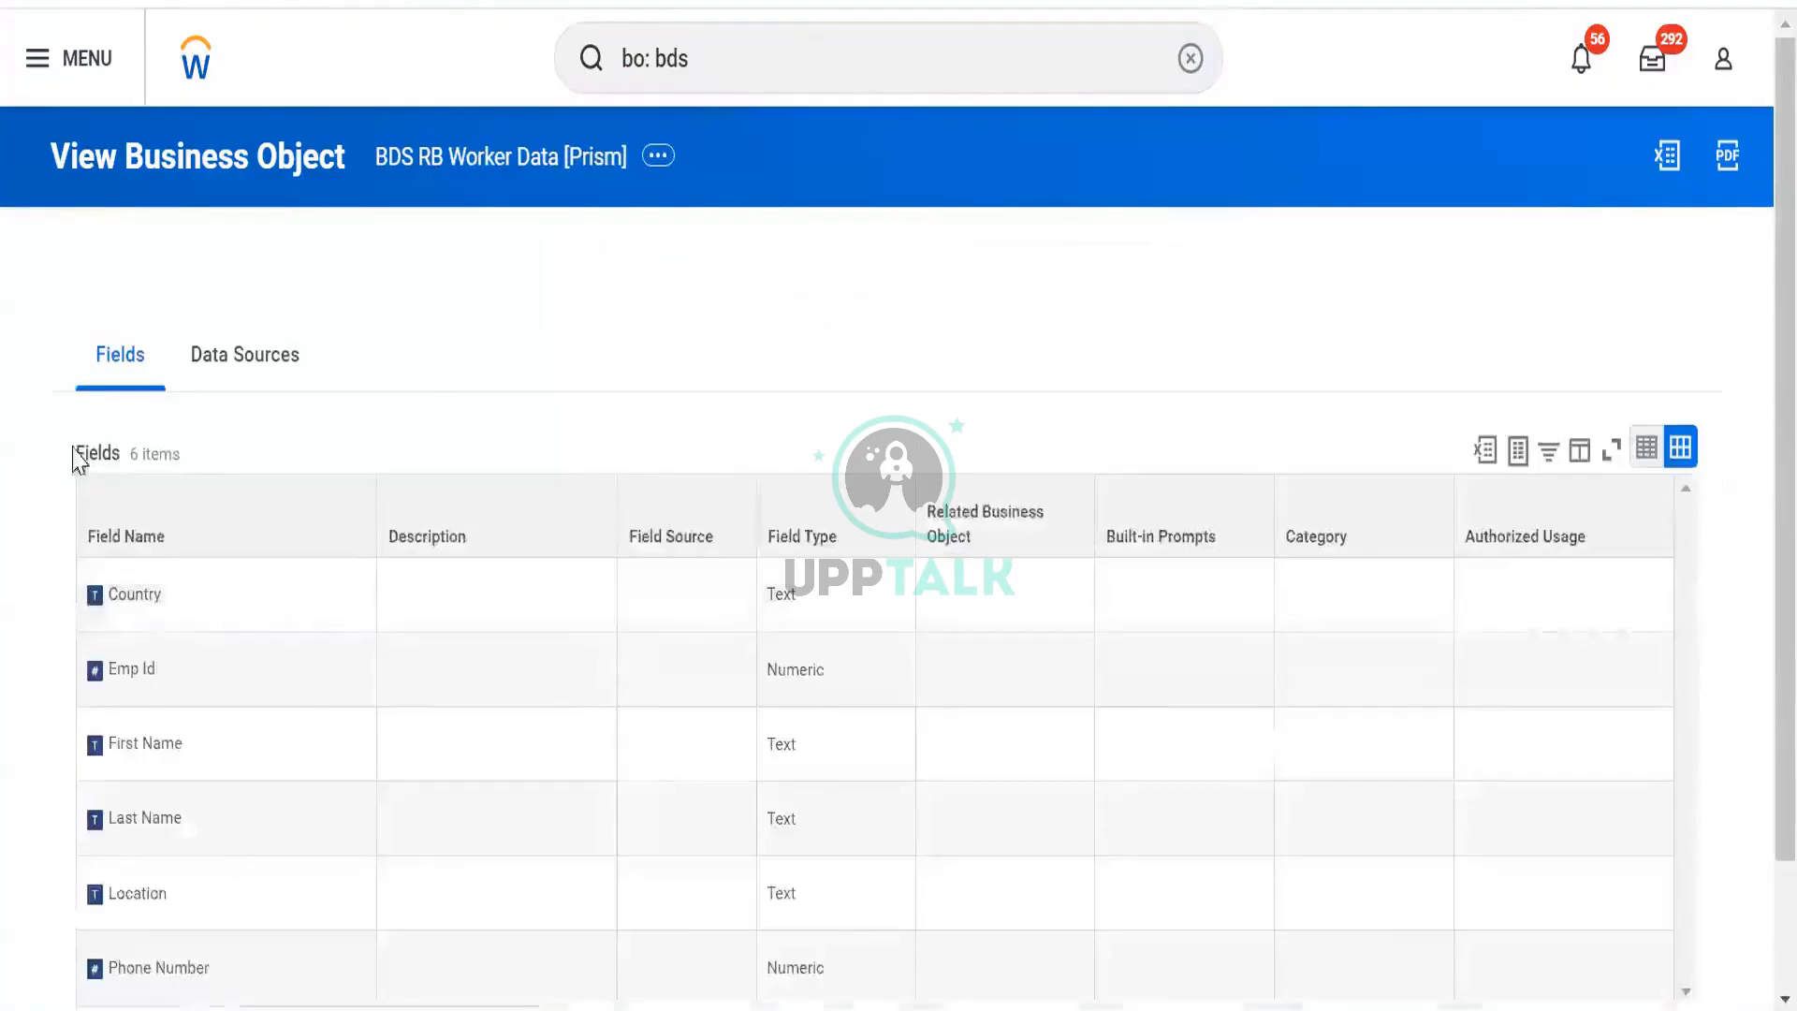
scroll(81, 453, down, 2)
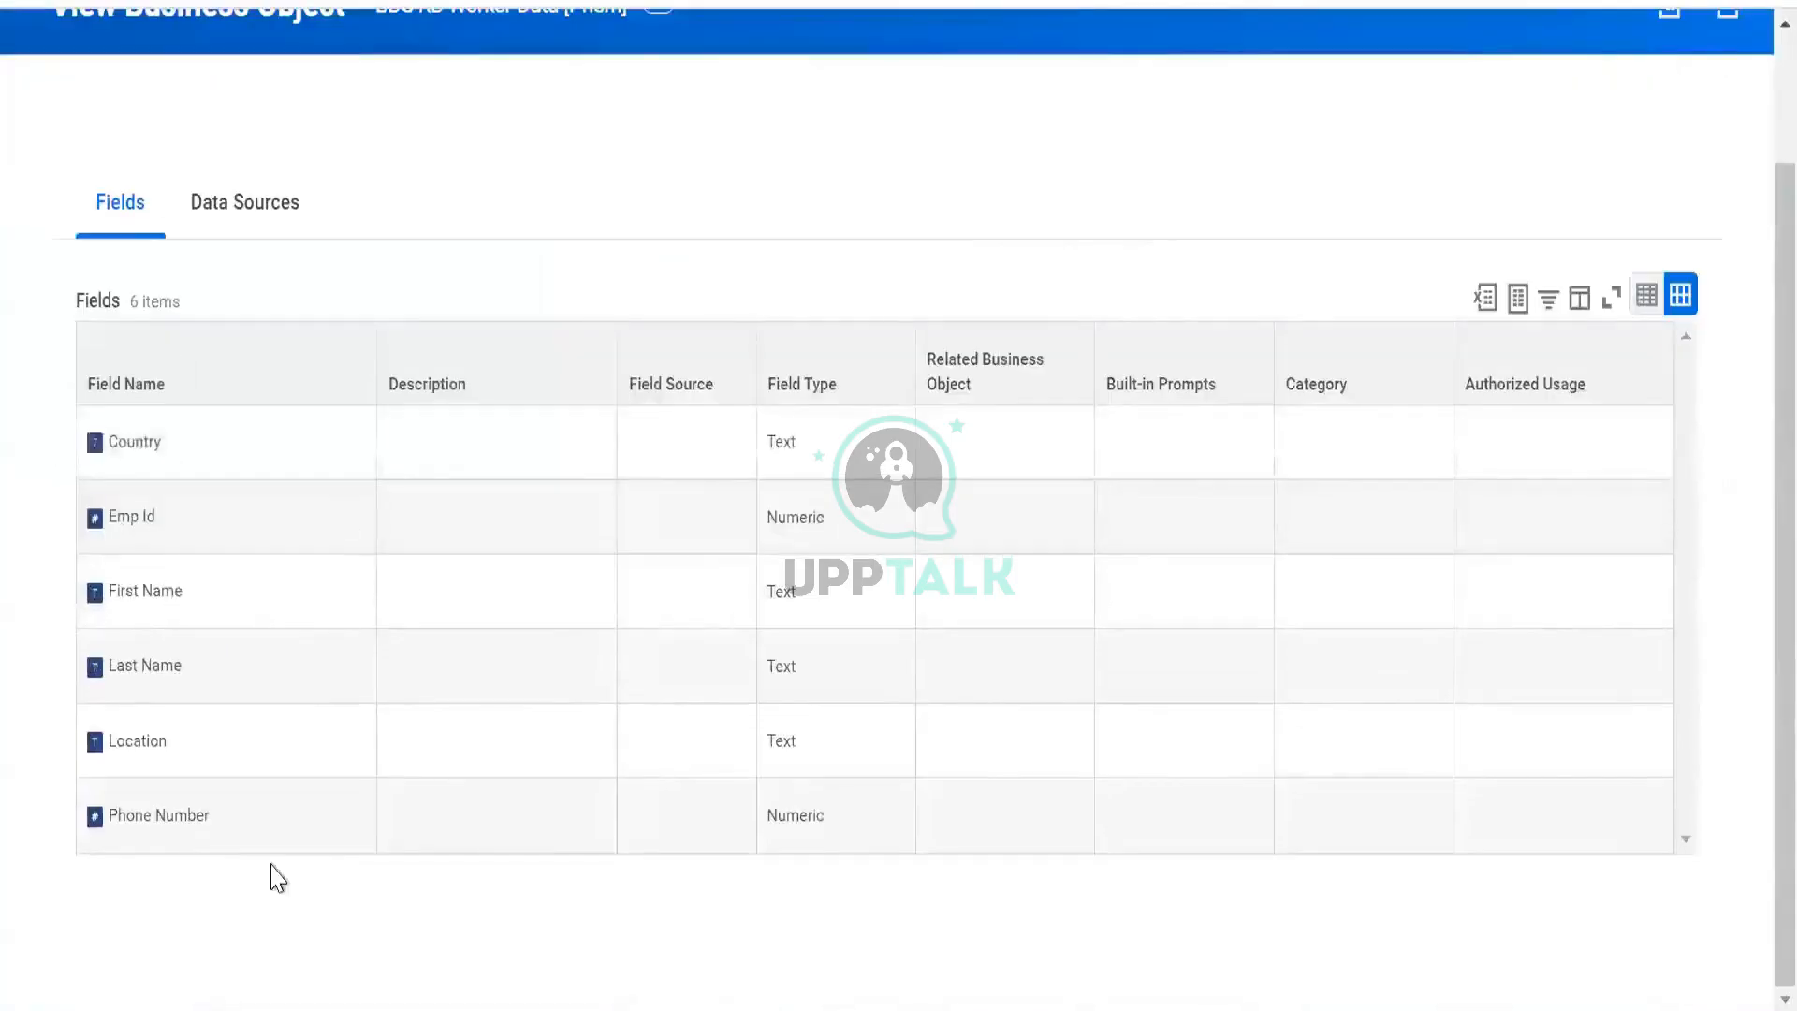
click(208, 219)
click(120, 360)
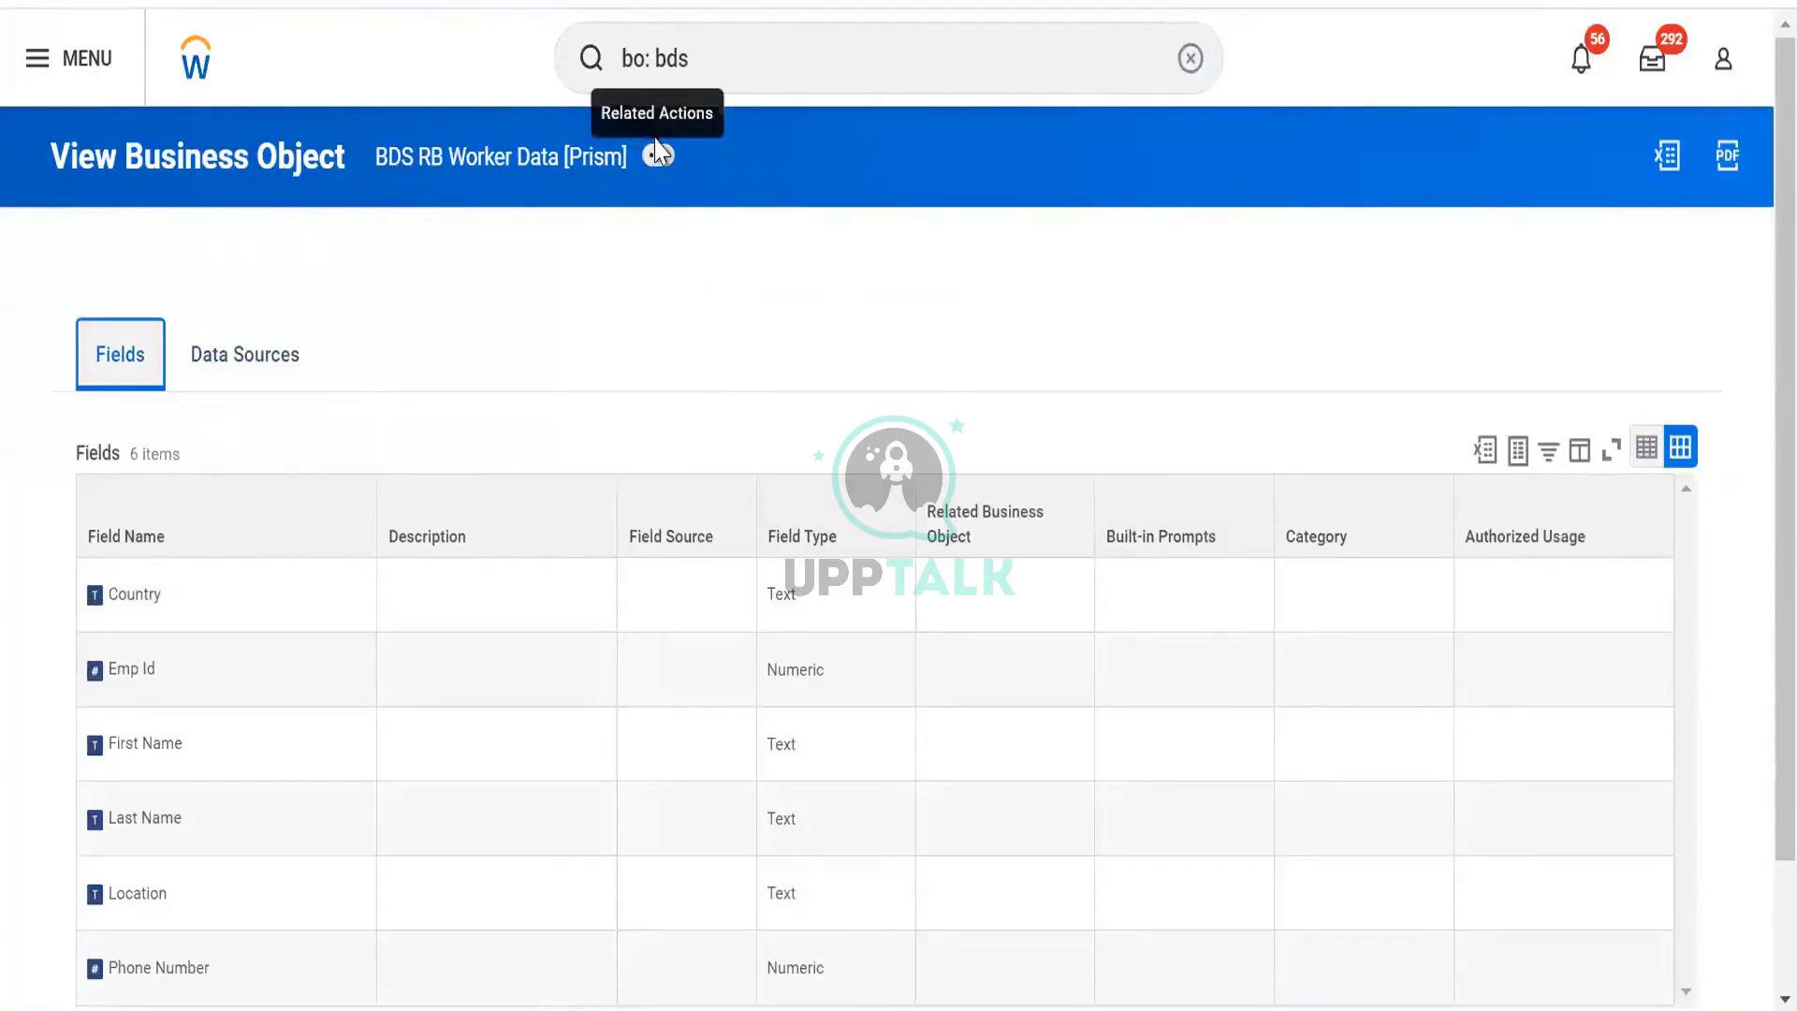
click(661, 161)
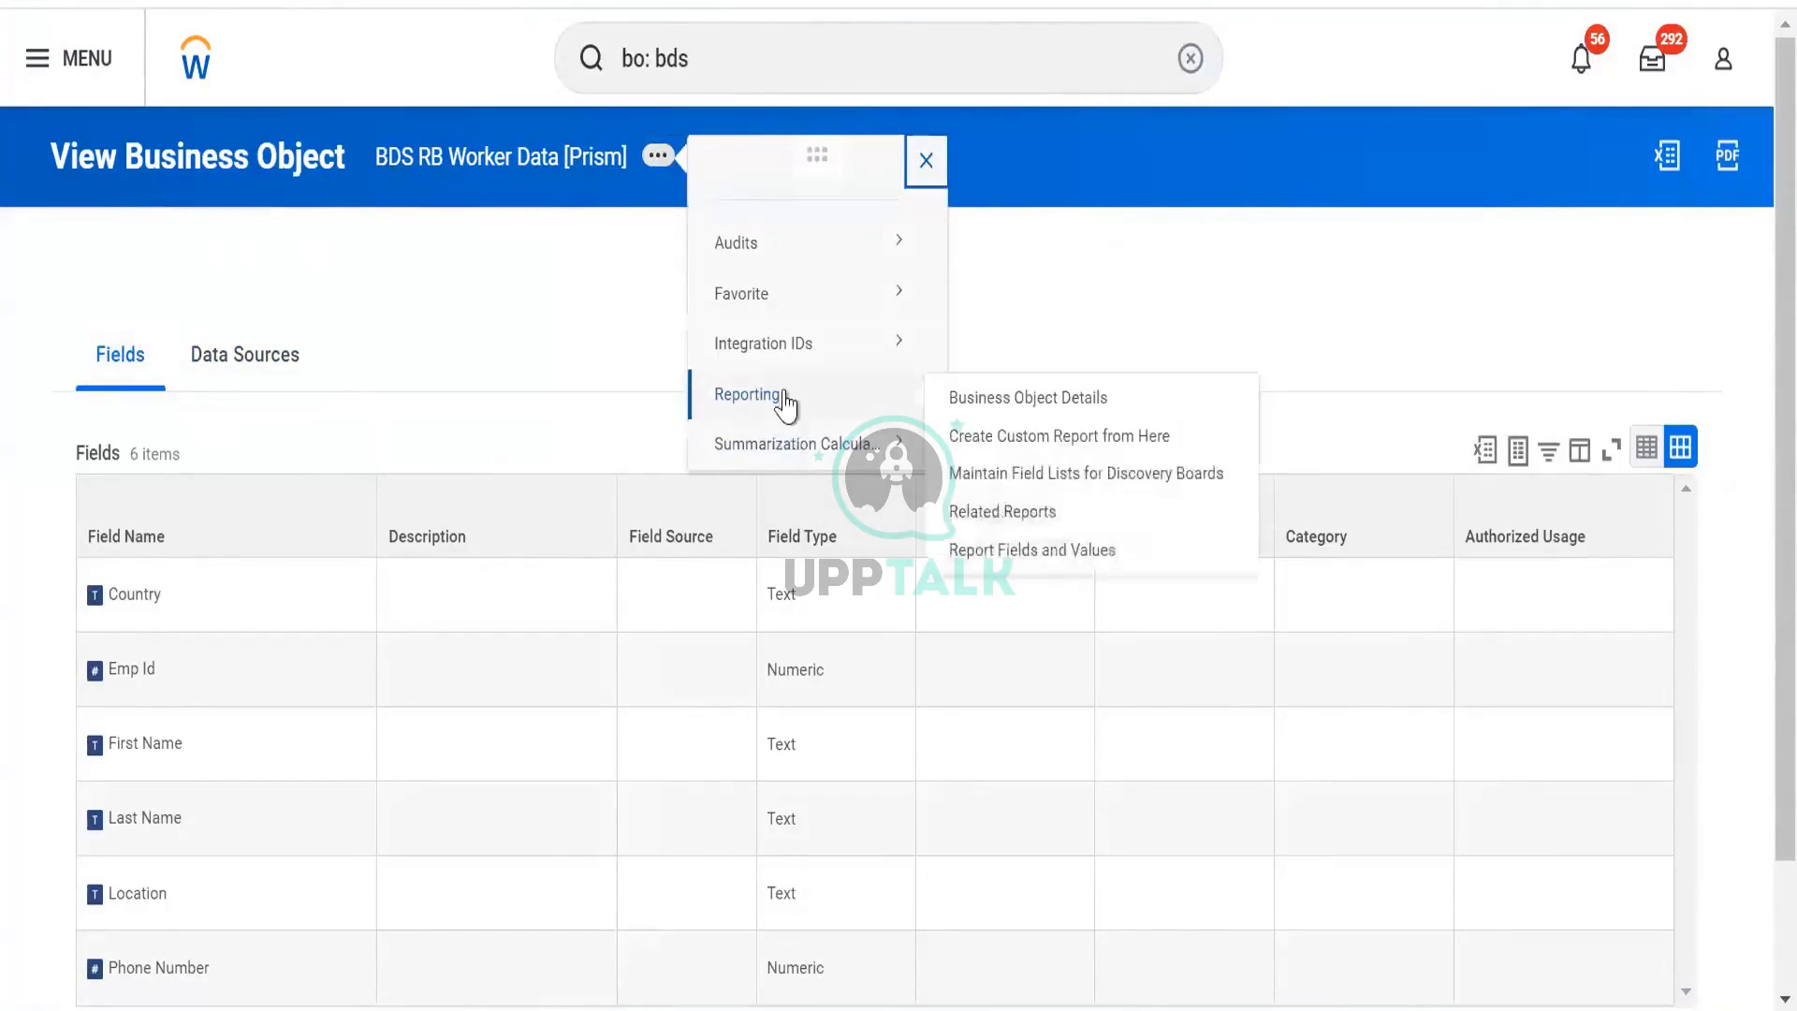
mouse_move(807, 251)
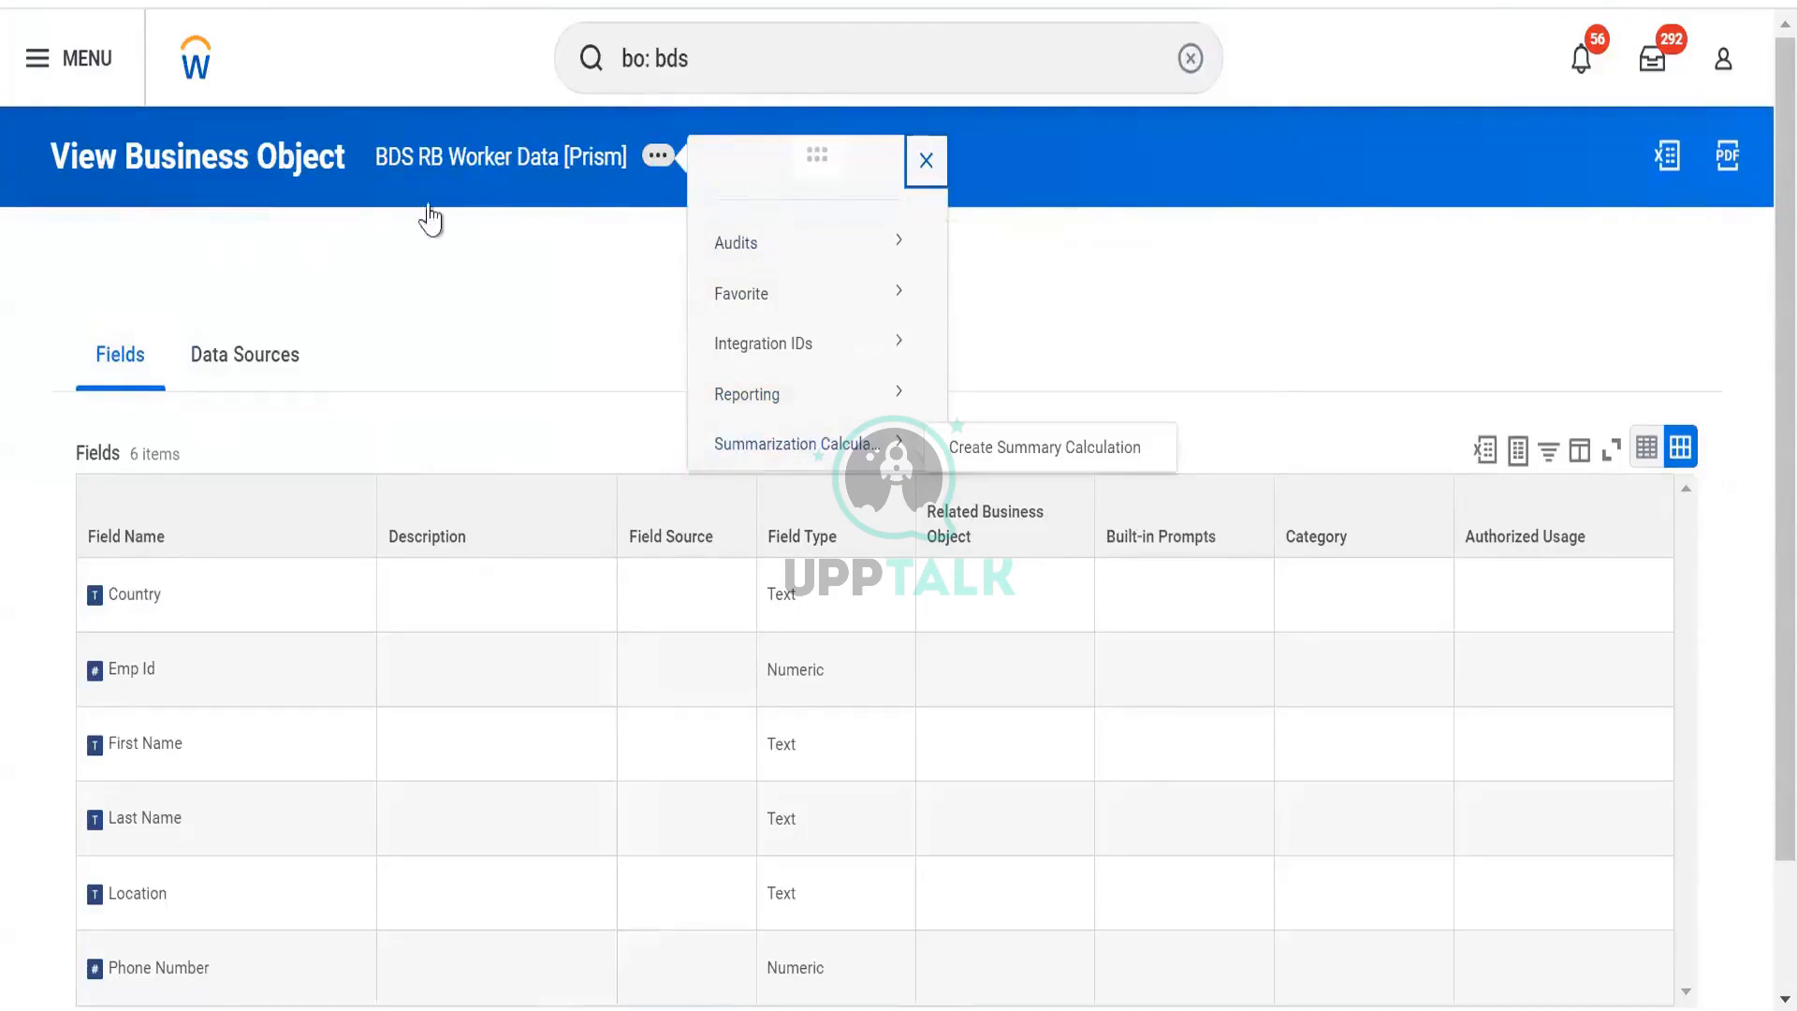
click(289, 360)
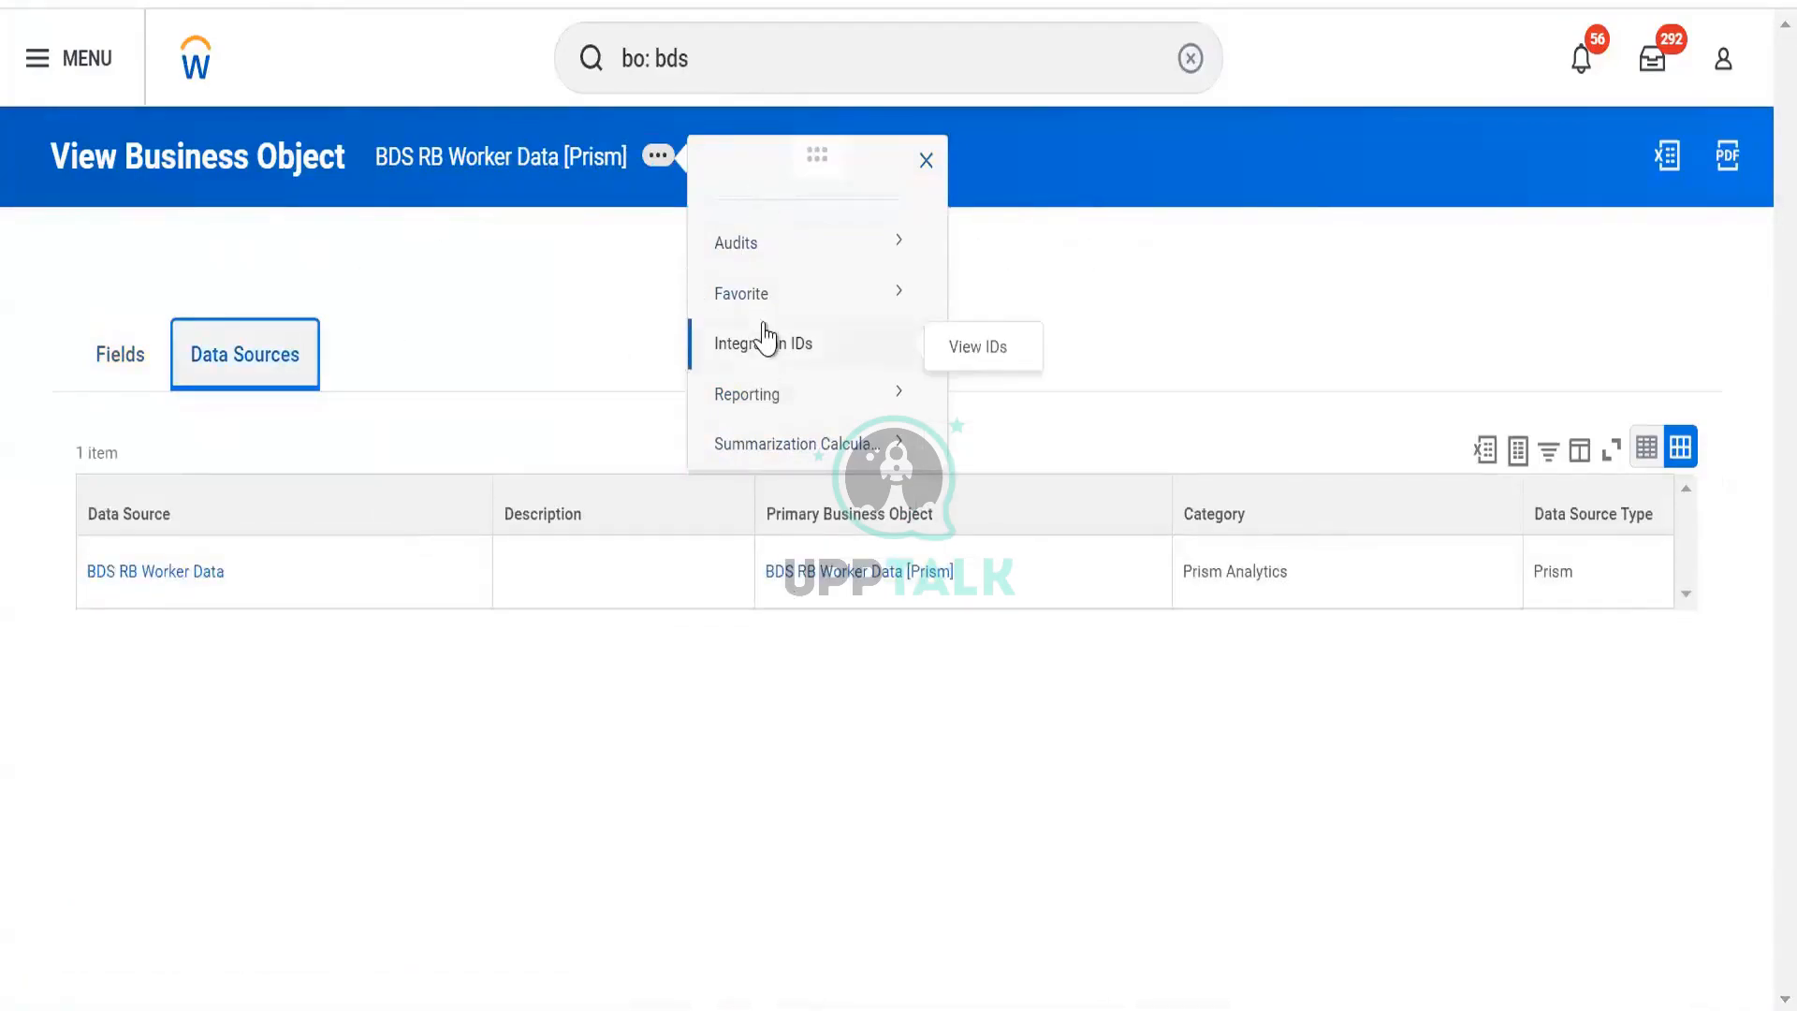
mouse_move(775, 402)
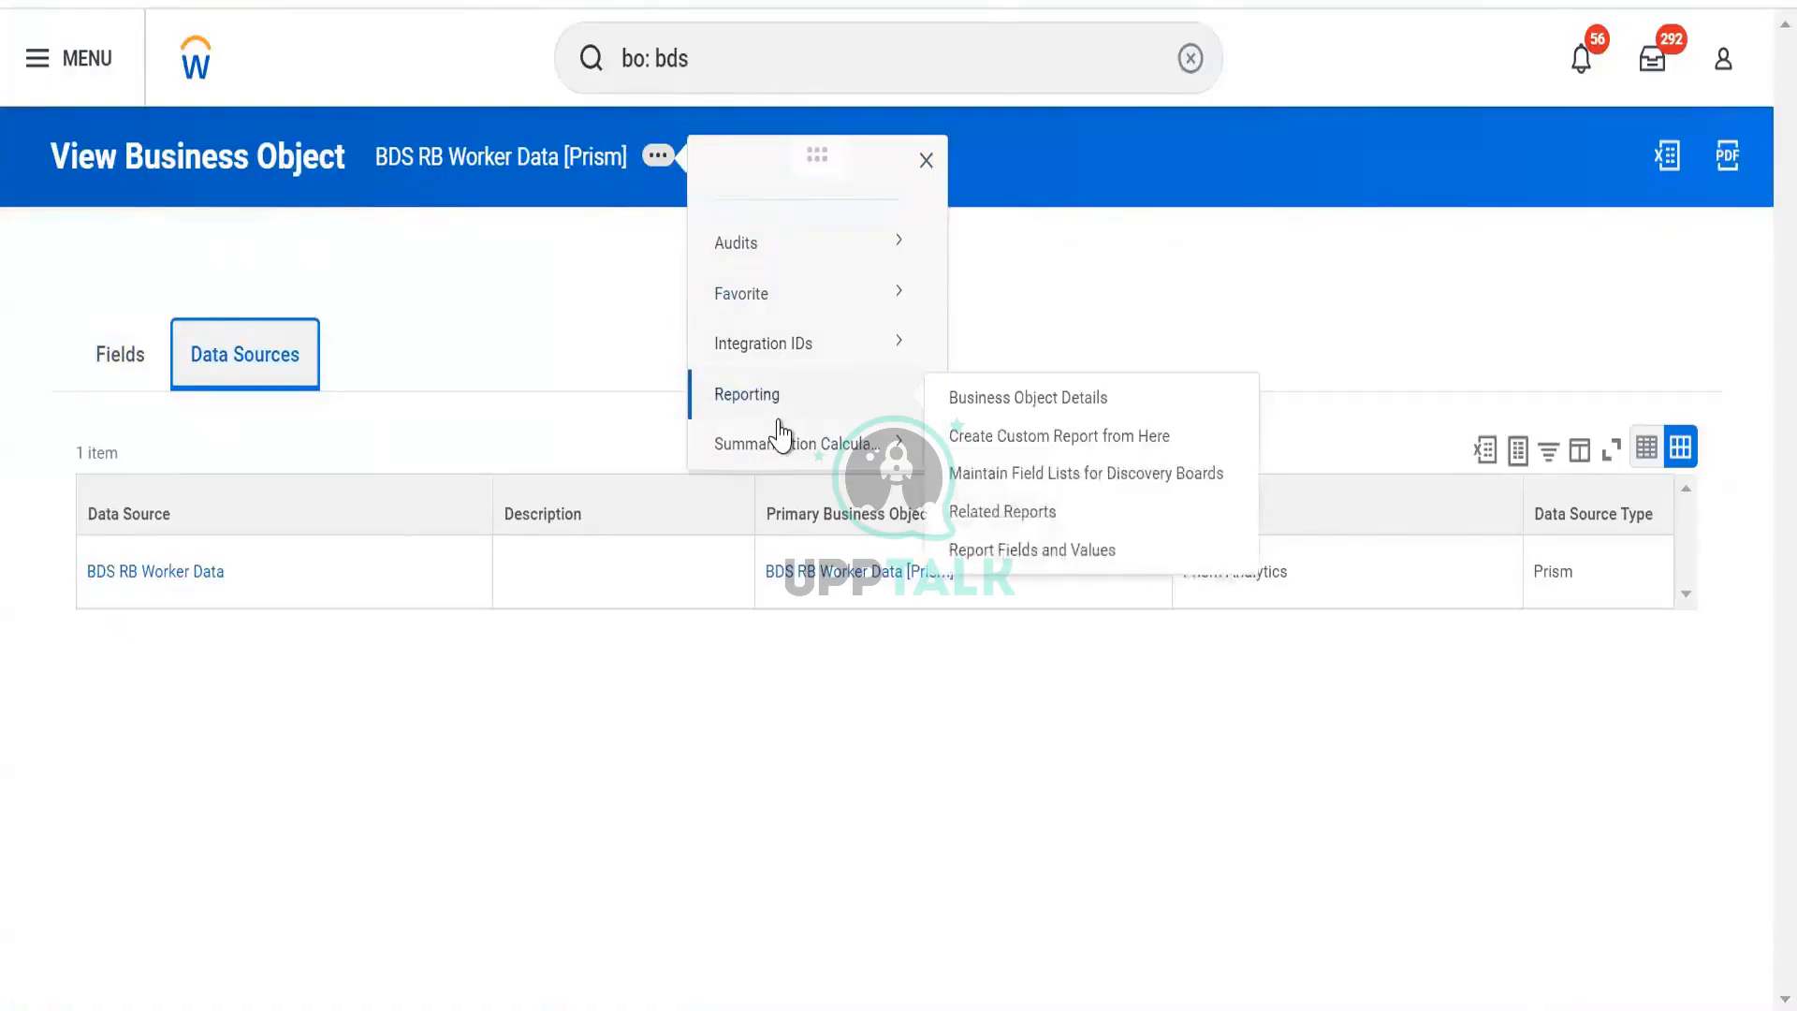
mouse_move(780, 434)
click(120, 349)
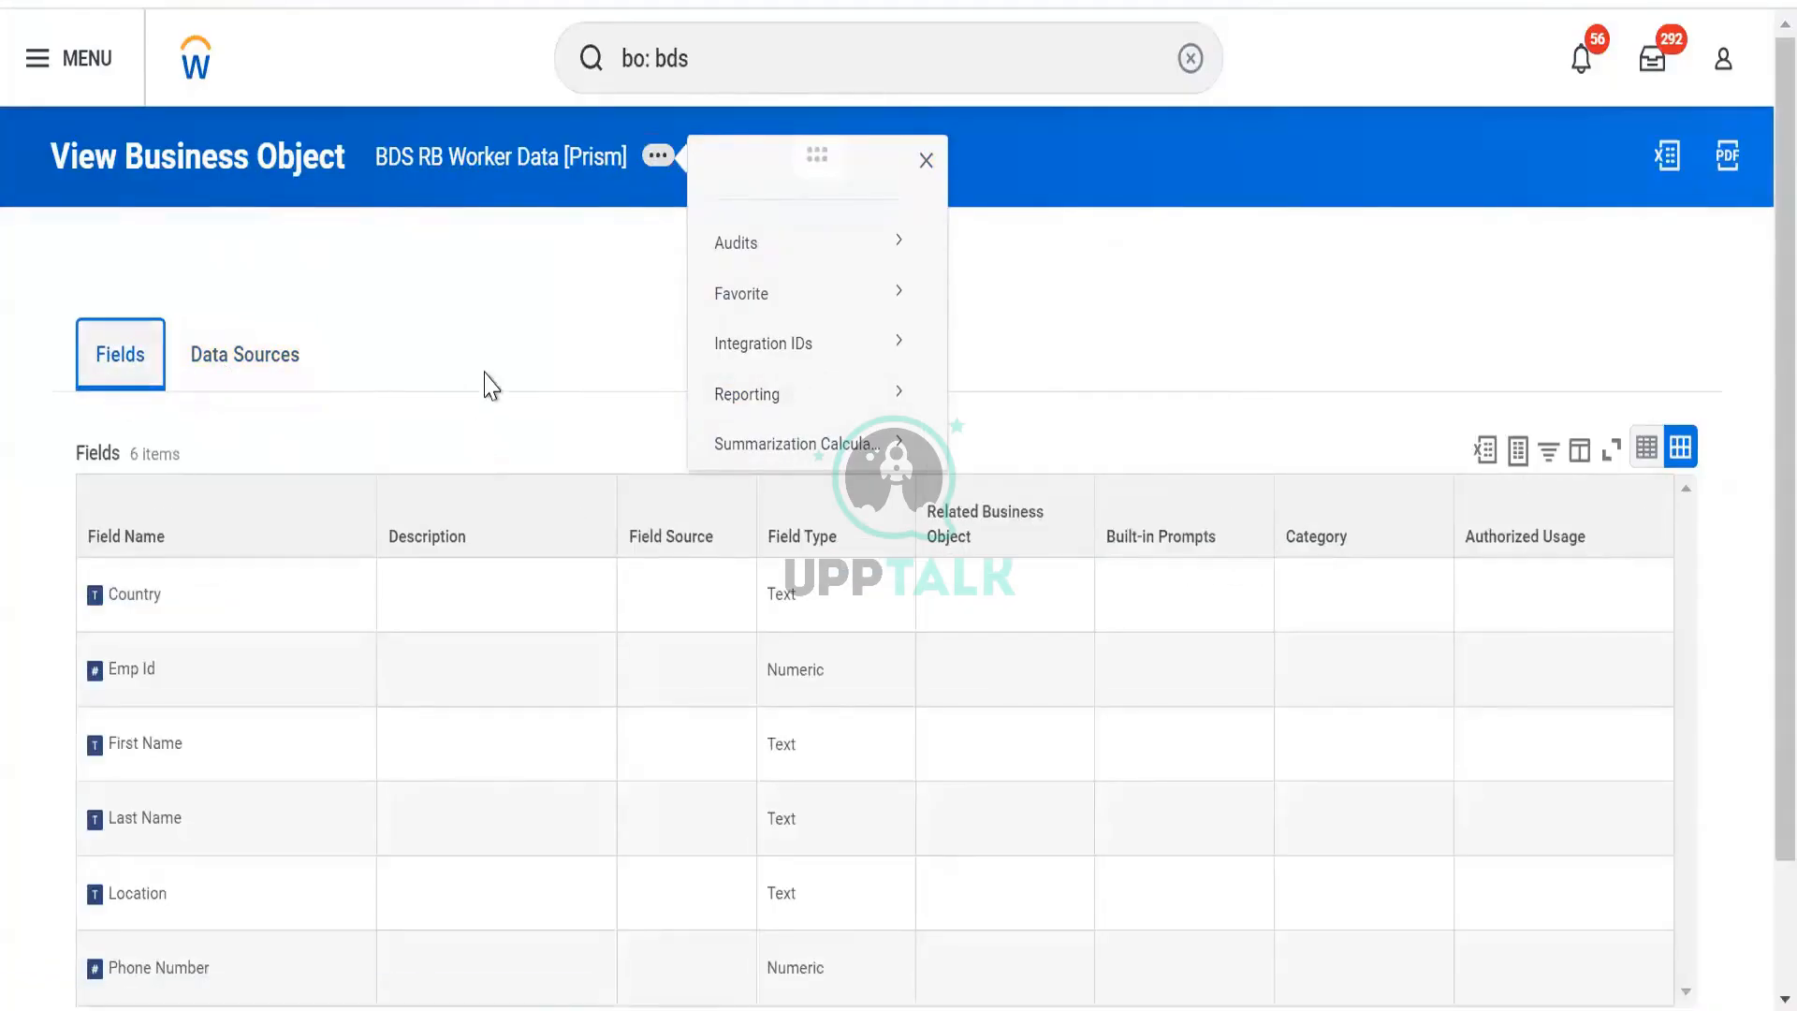
scroll(1338, 510, down, 2)
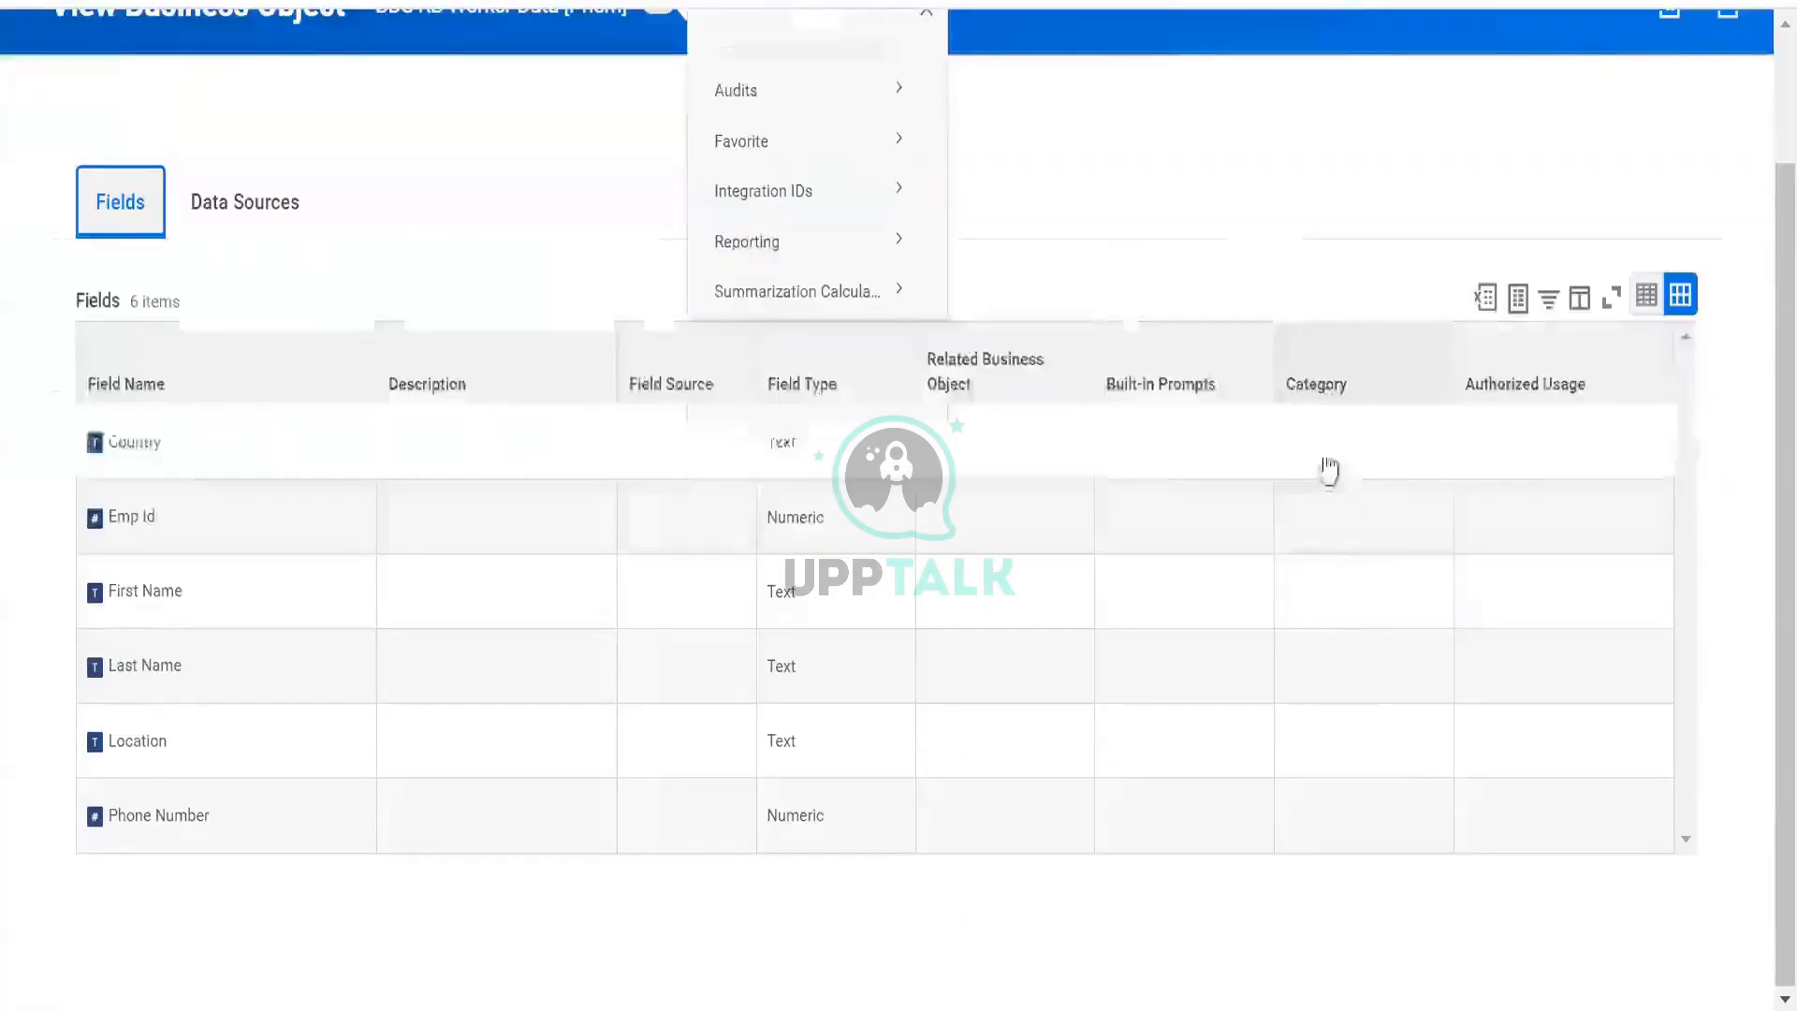
click(1355, 510)
scroll(1393, 550, up, 1)
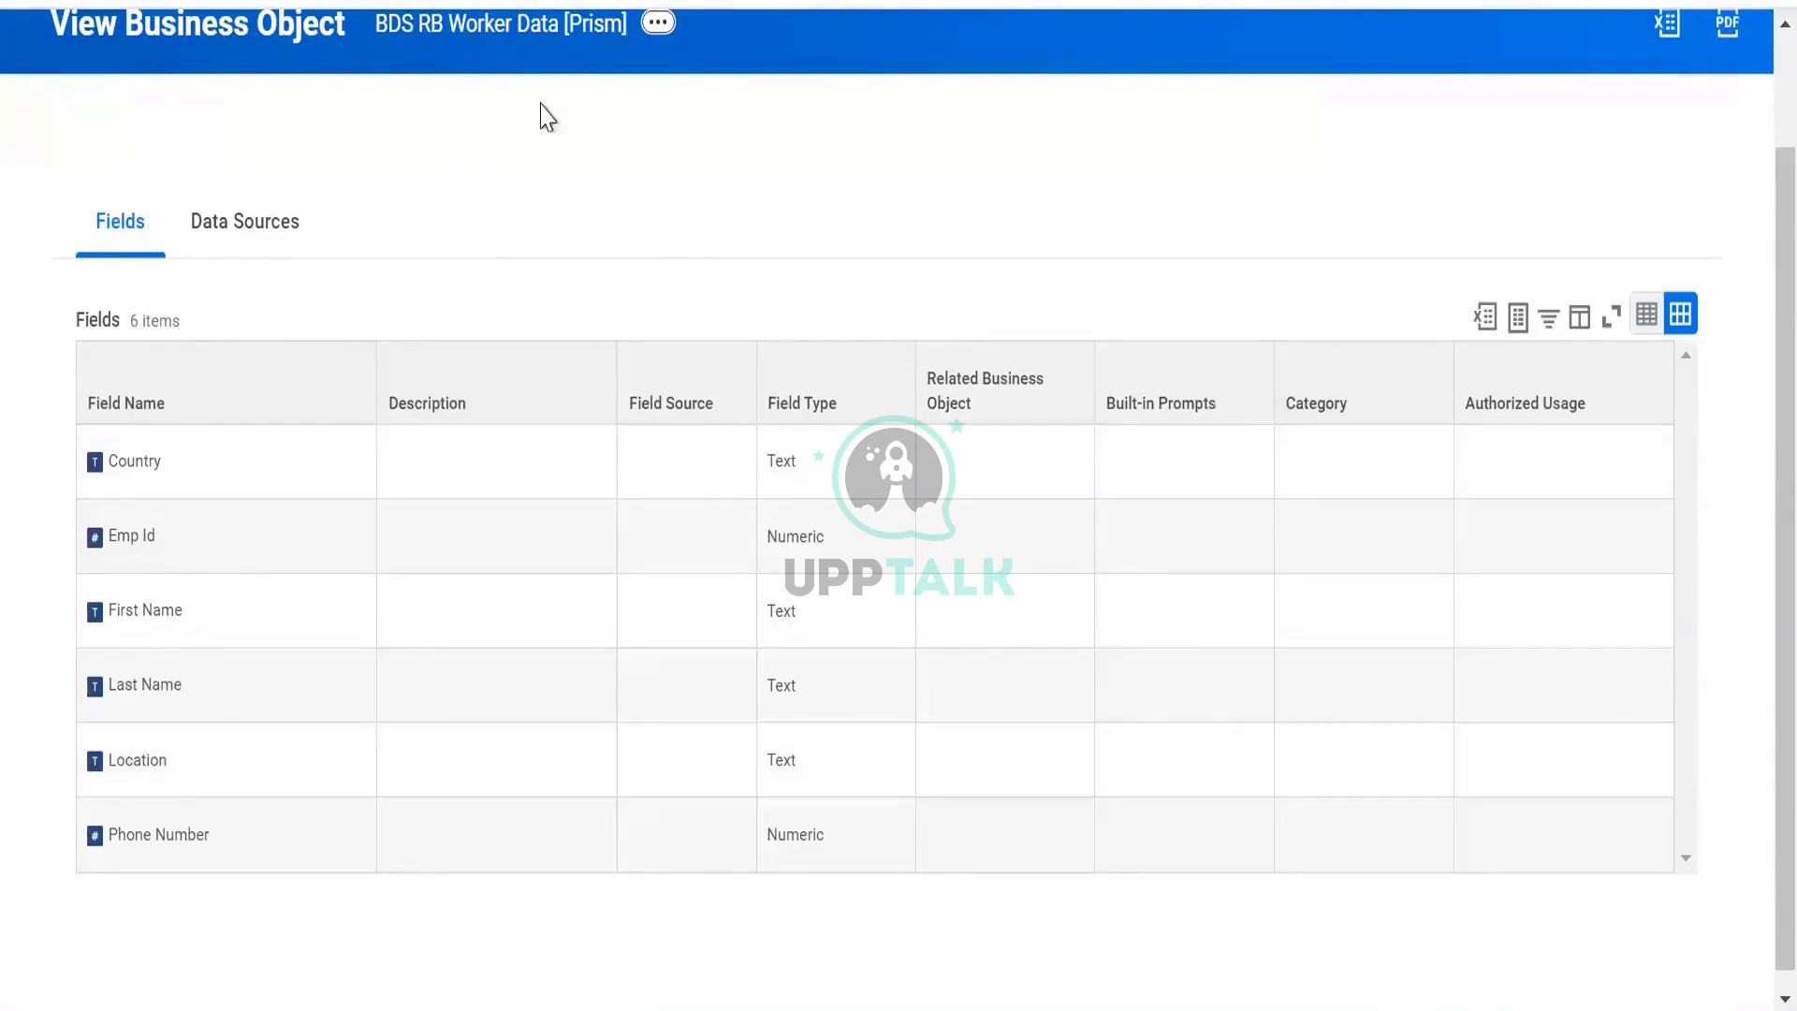
scroll(466, 188, up, 2)
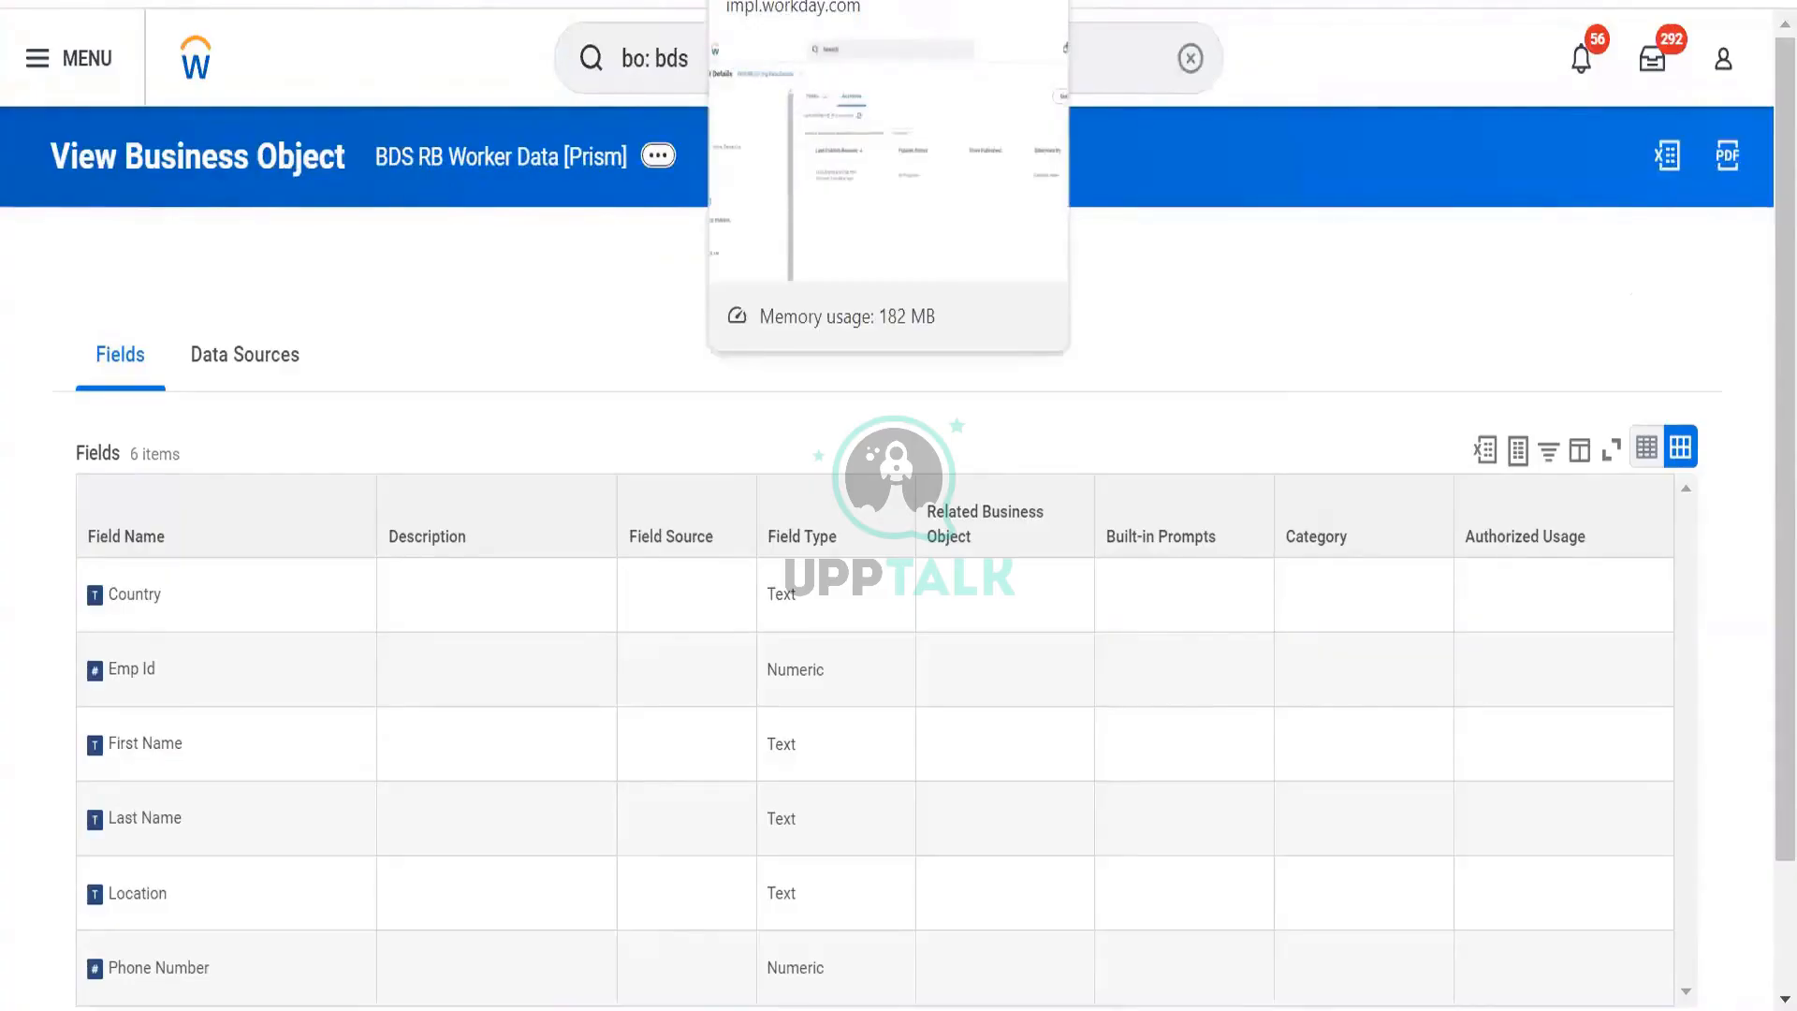
click(188, 595)
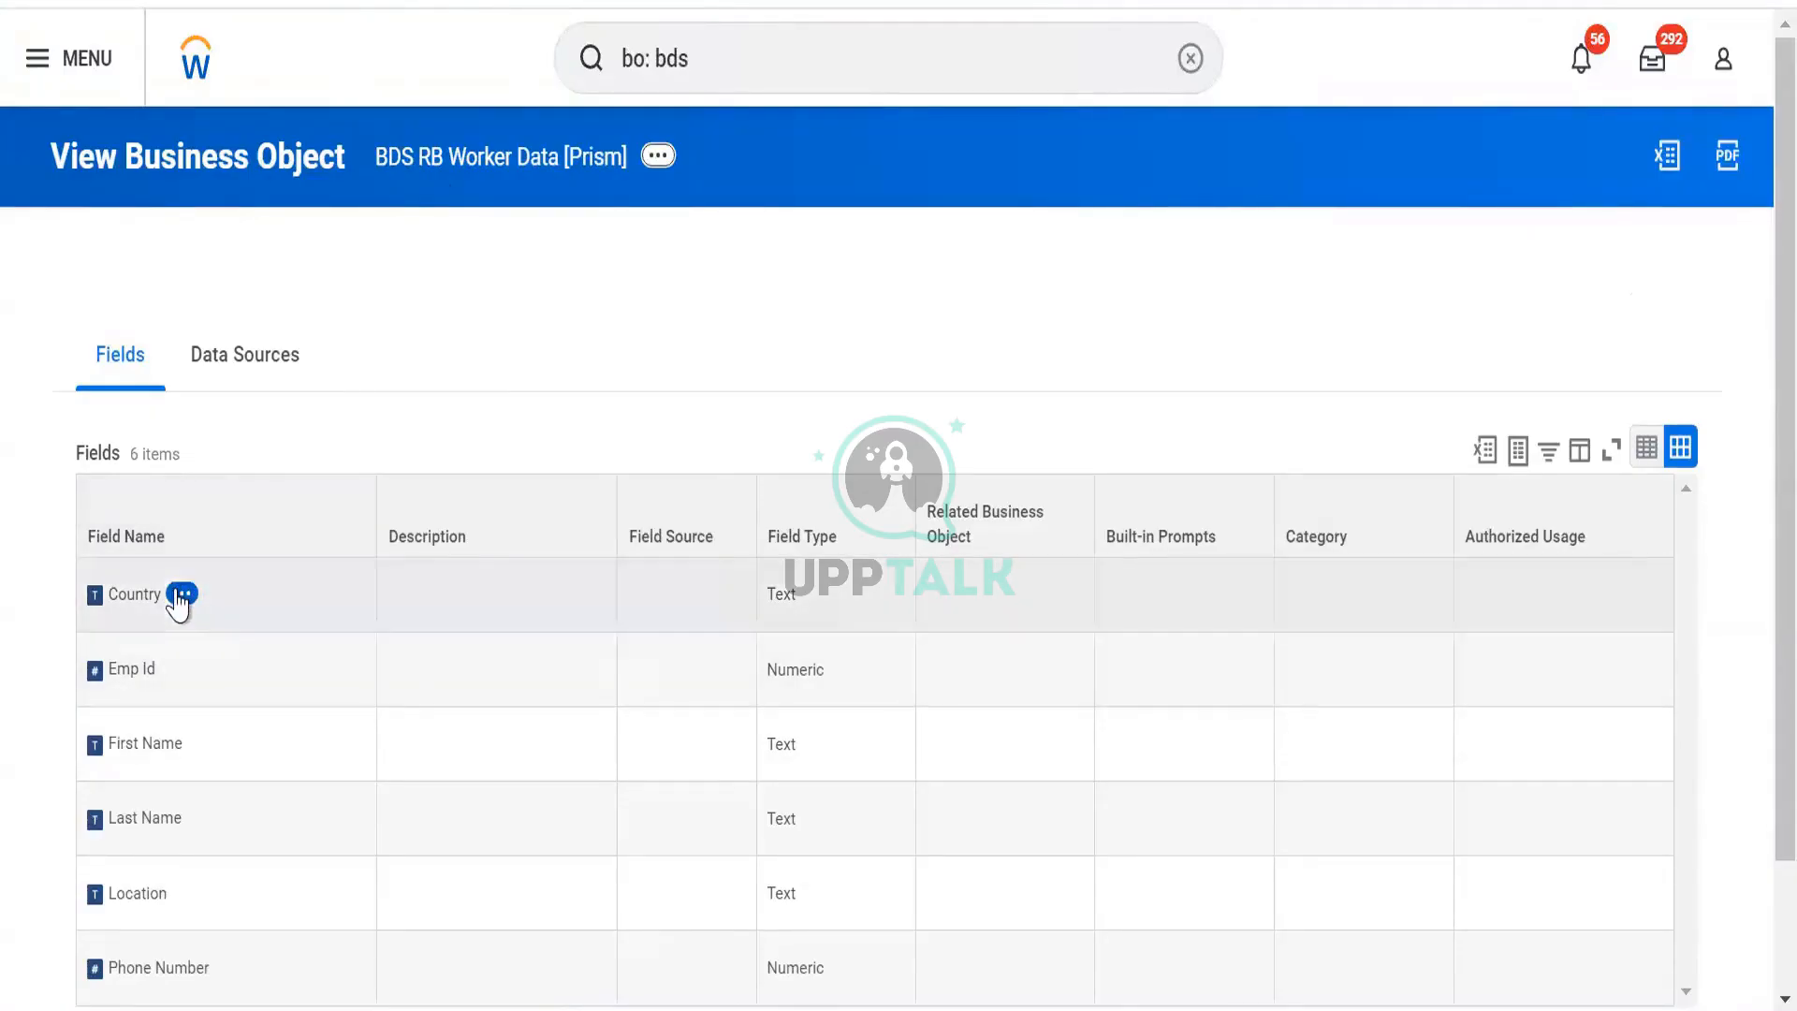
Open View Security for the Country field, showing View permission for All Users.
click(181, 596)
mouse_move(350, 604)
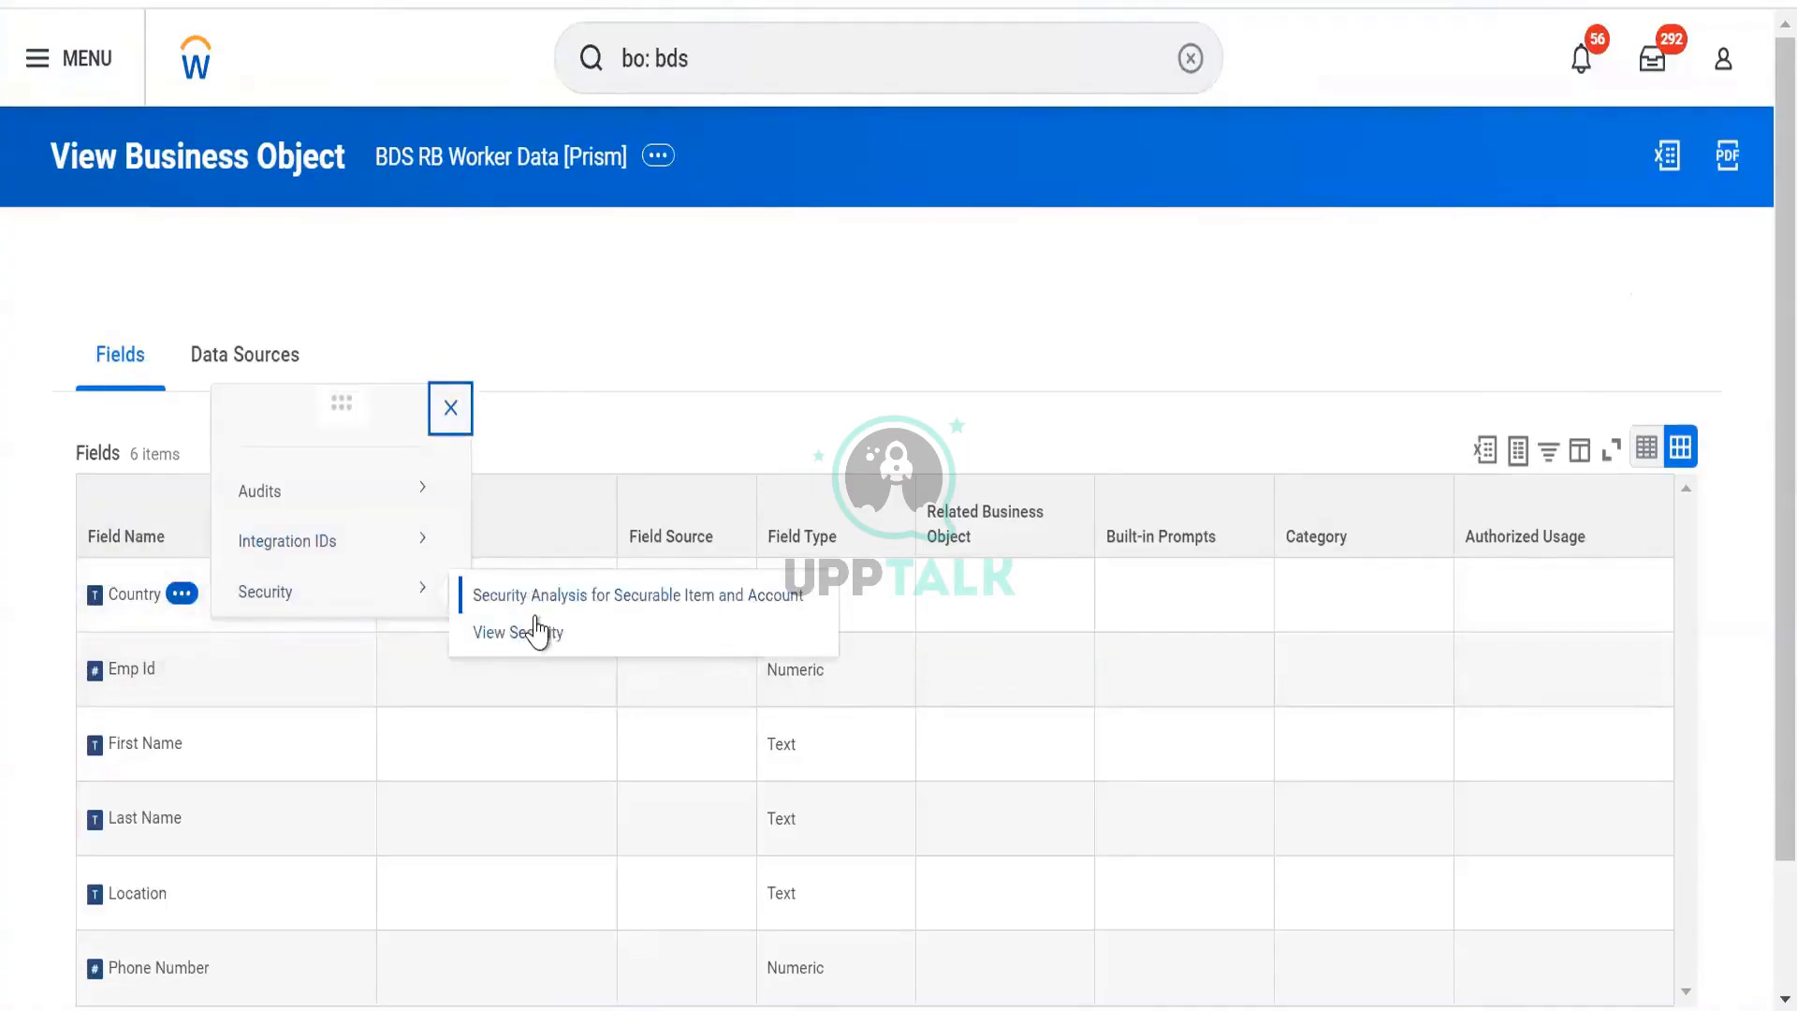
click(529, 623)
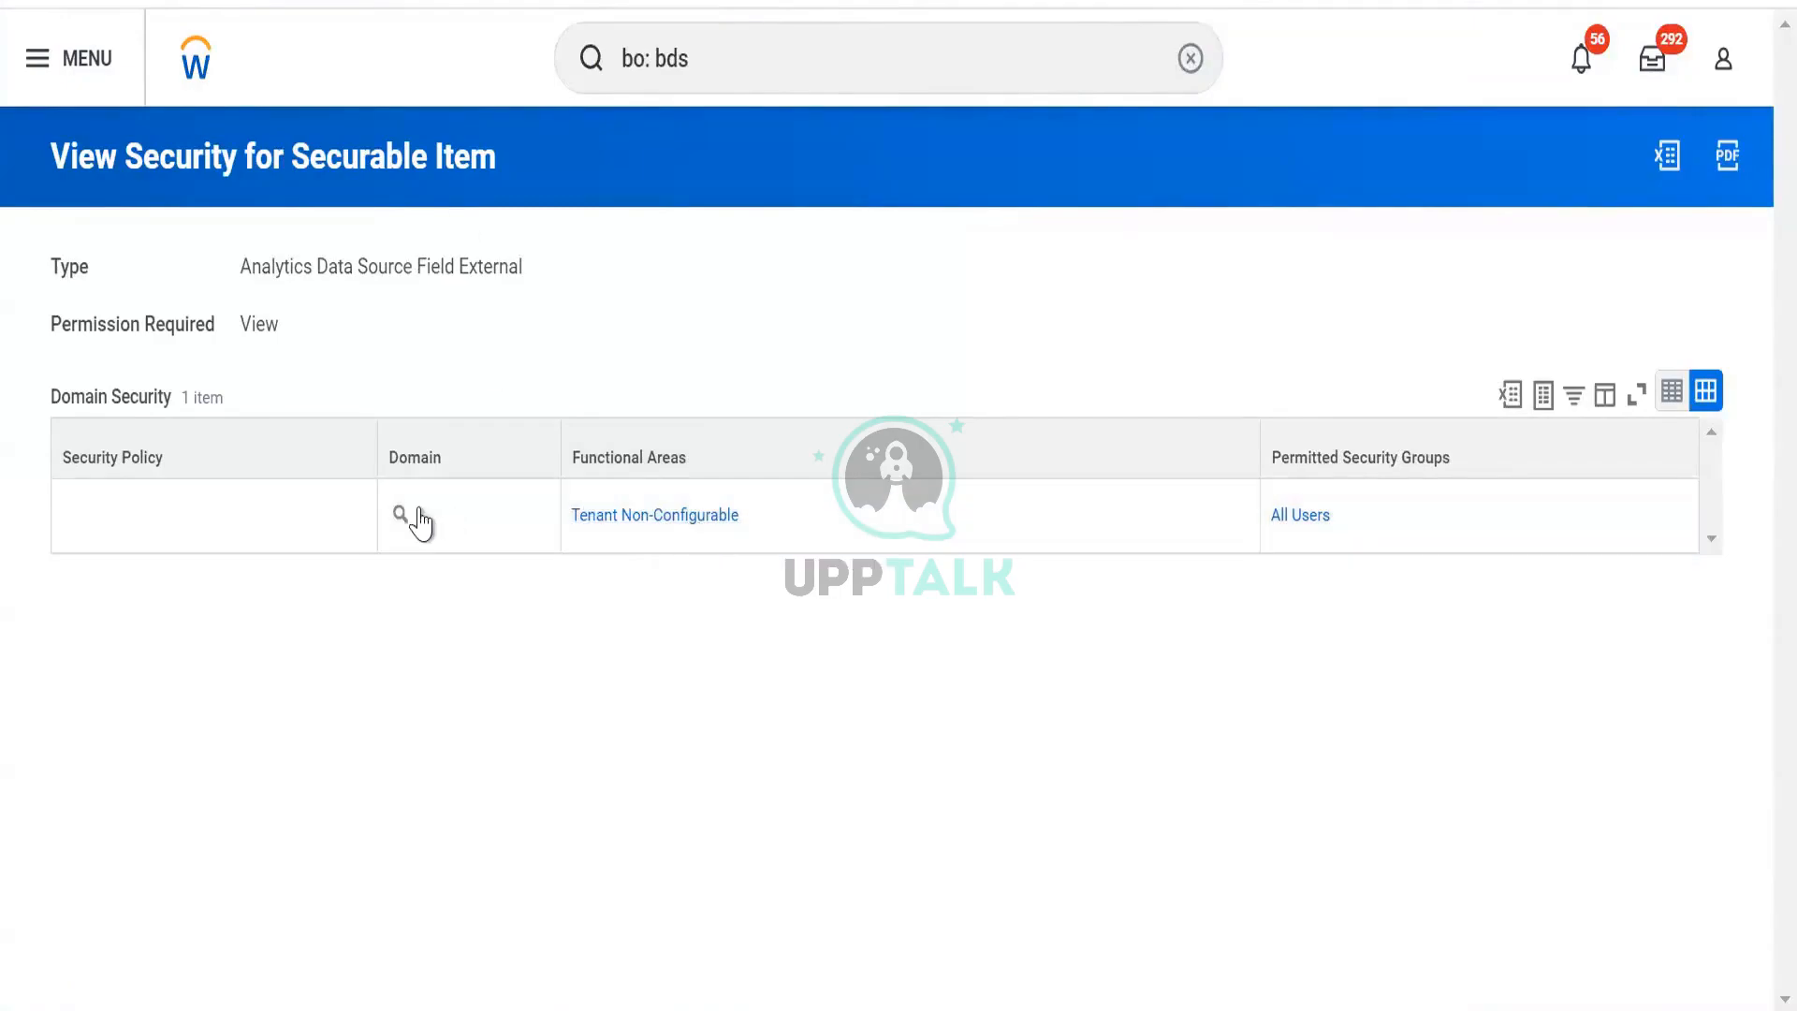
click(419, 515)
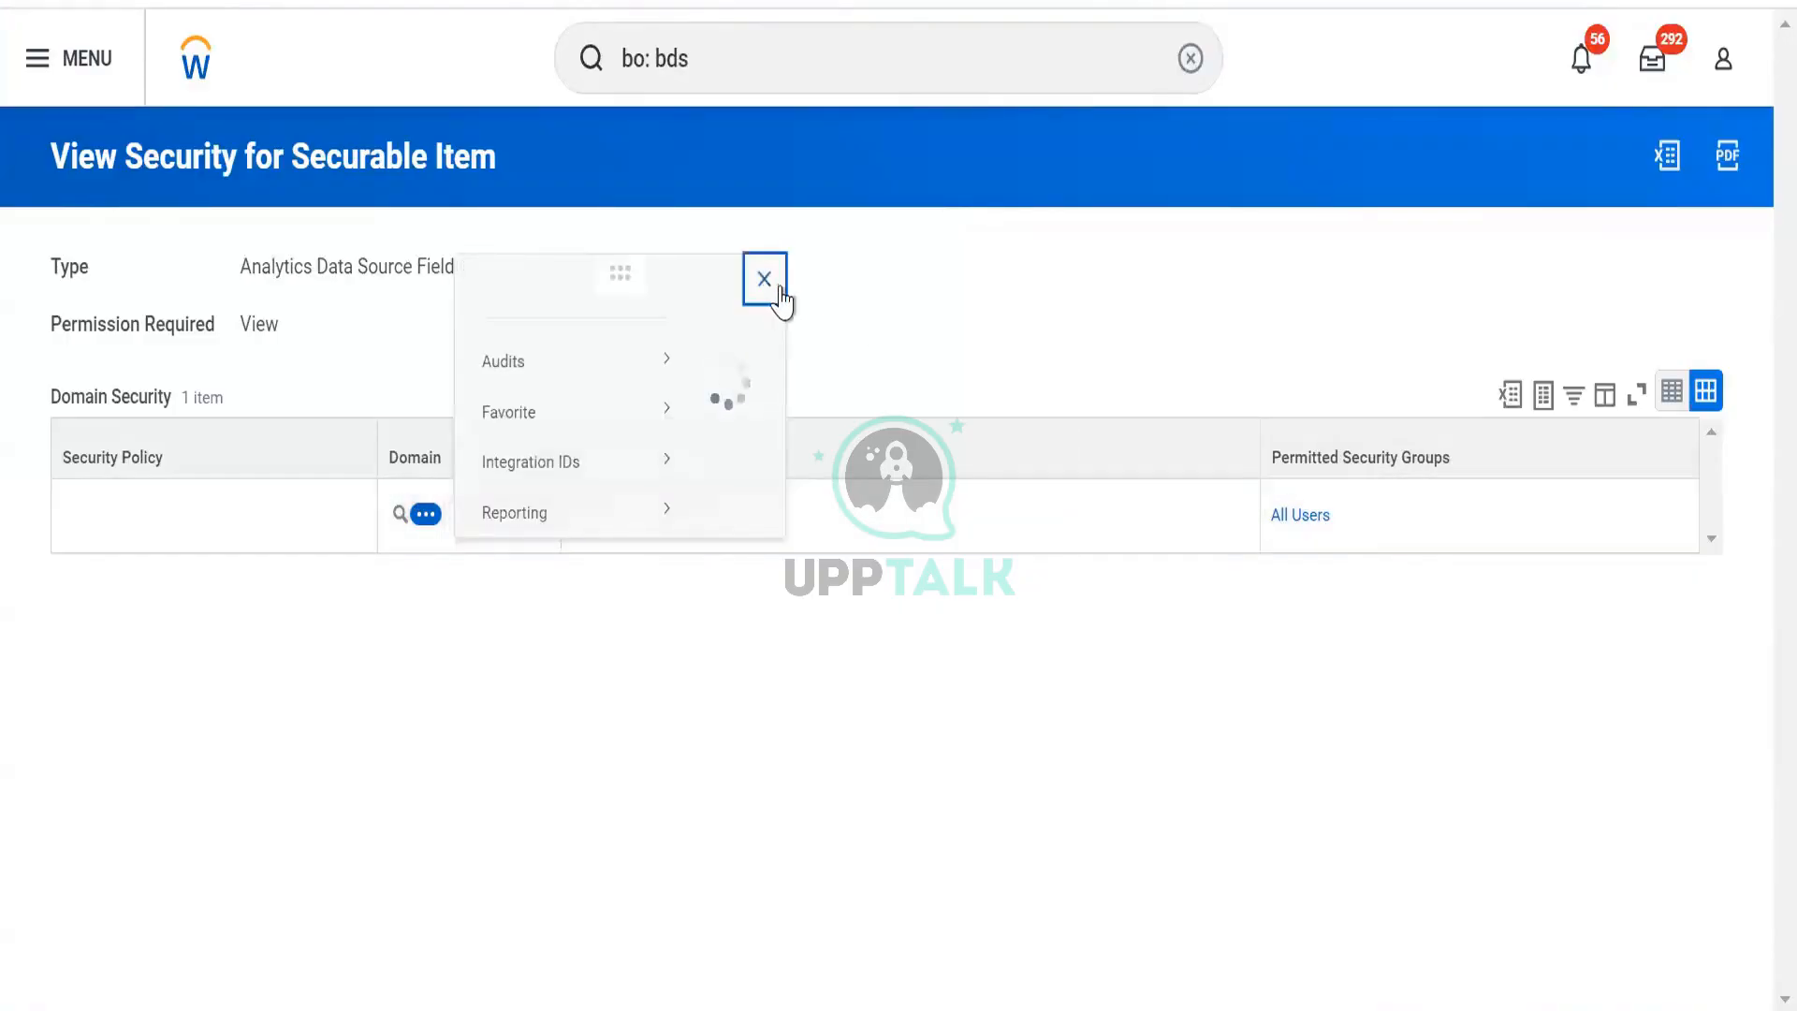
click(1338, 510)
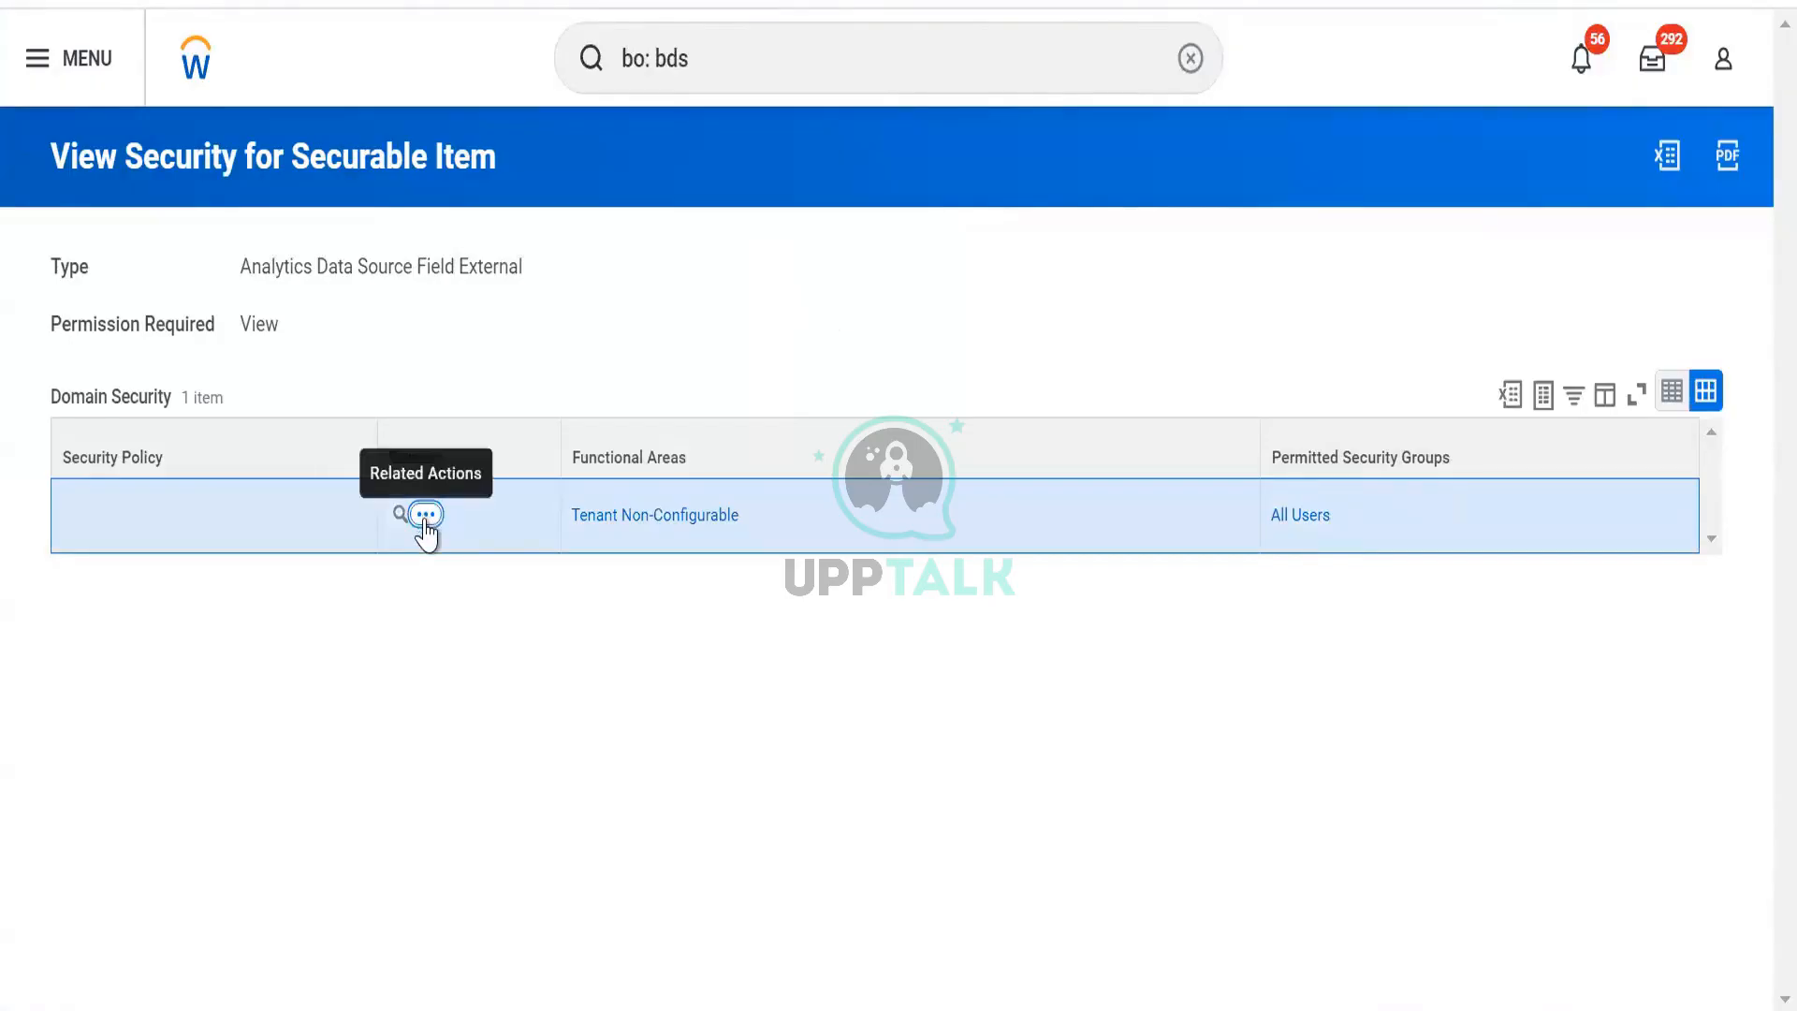
click(426, 514)
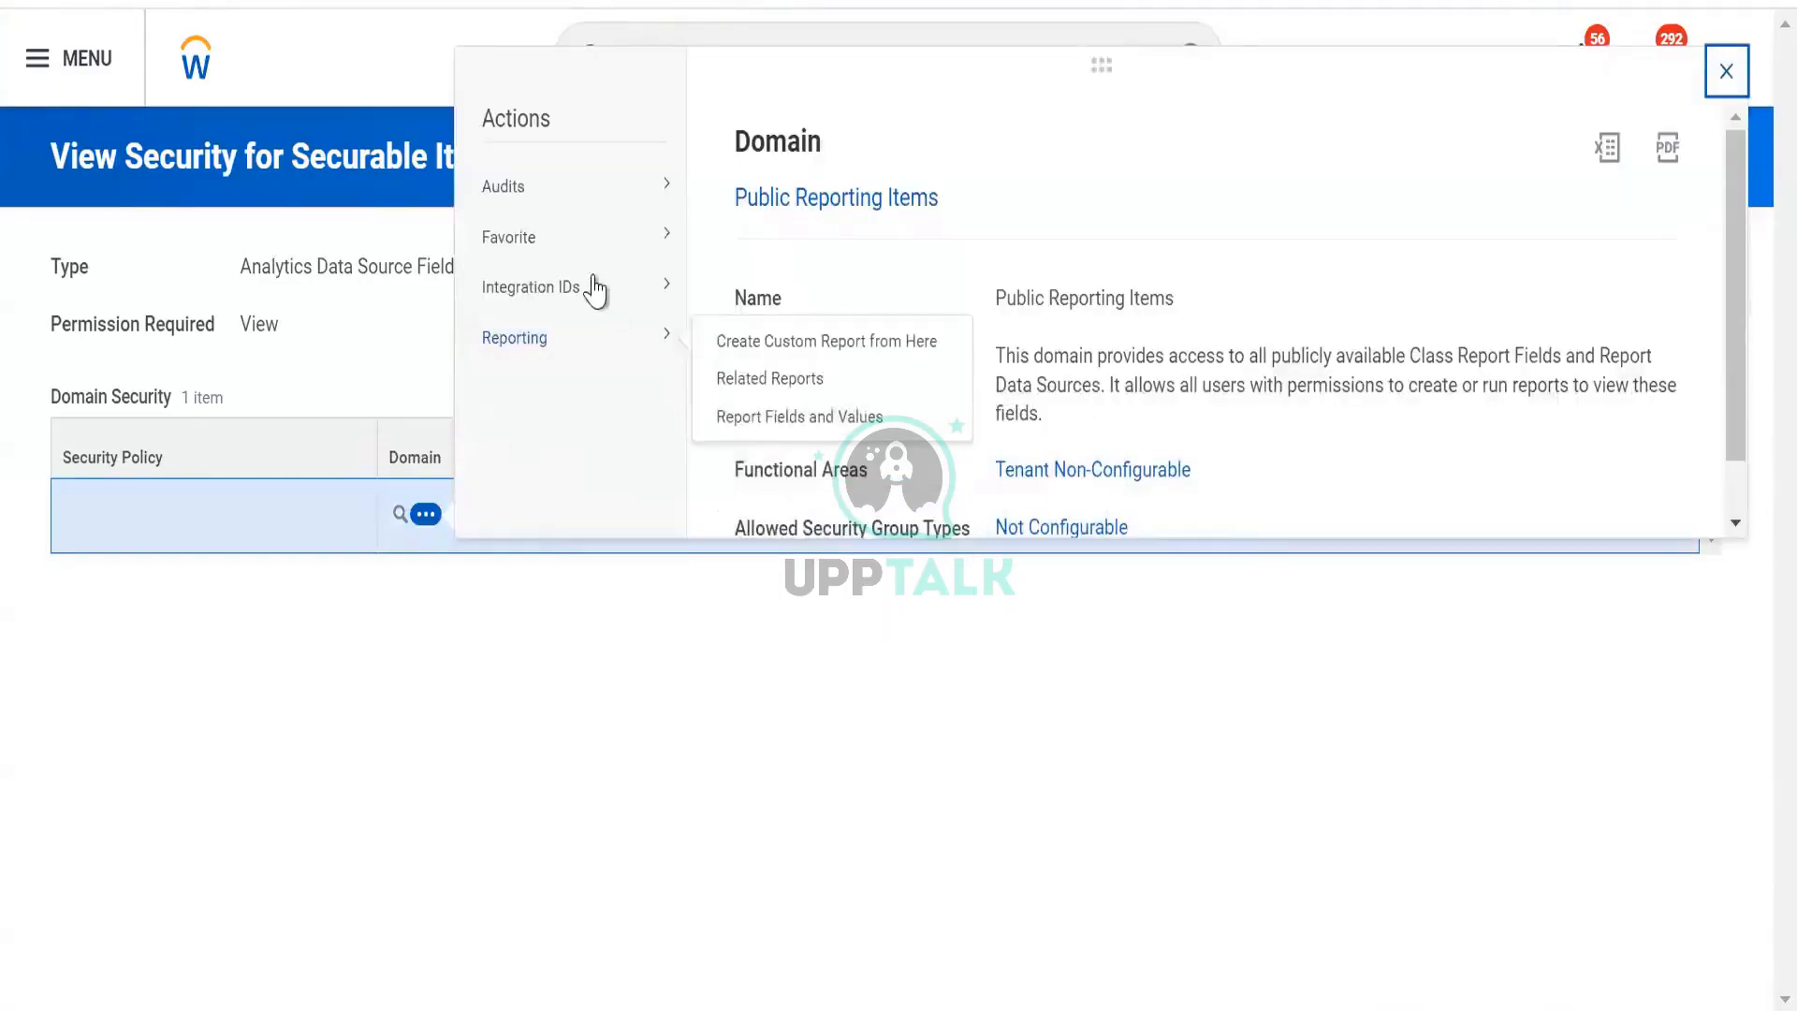
mouse_move(582, 276)
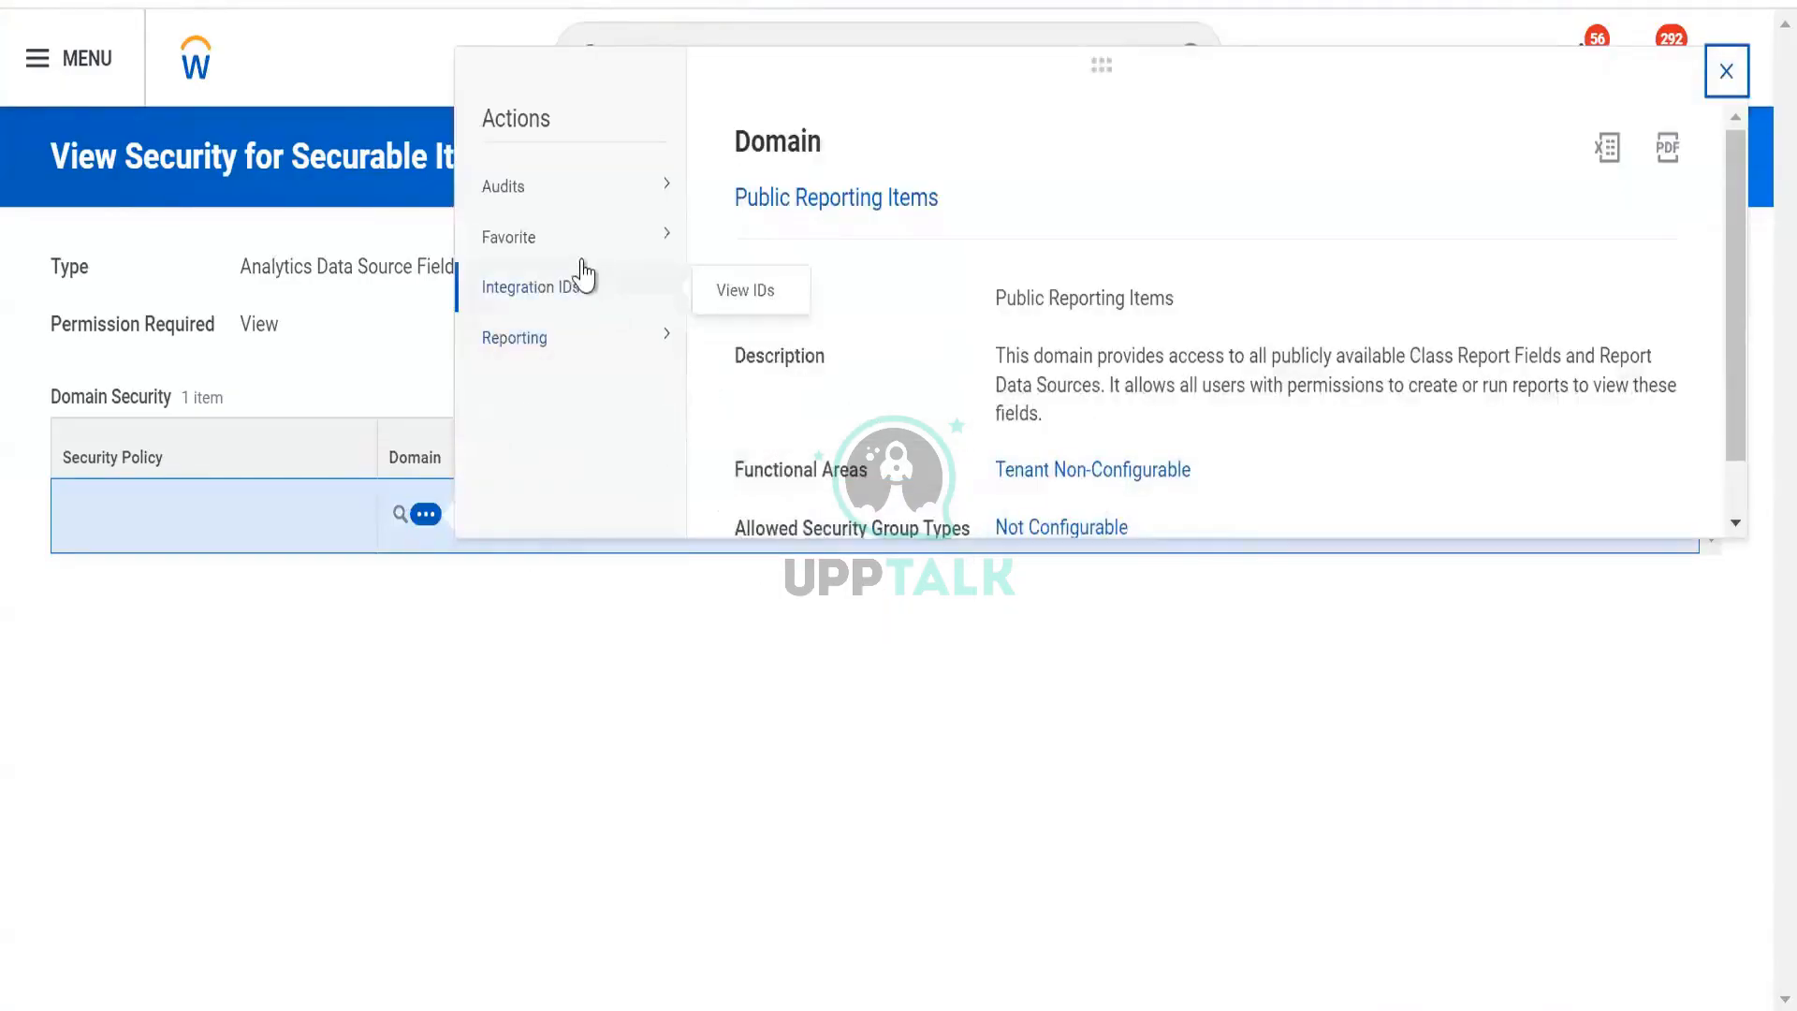
click(321, 313)
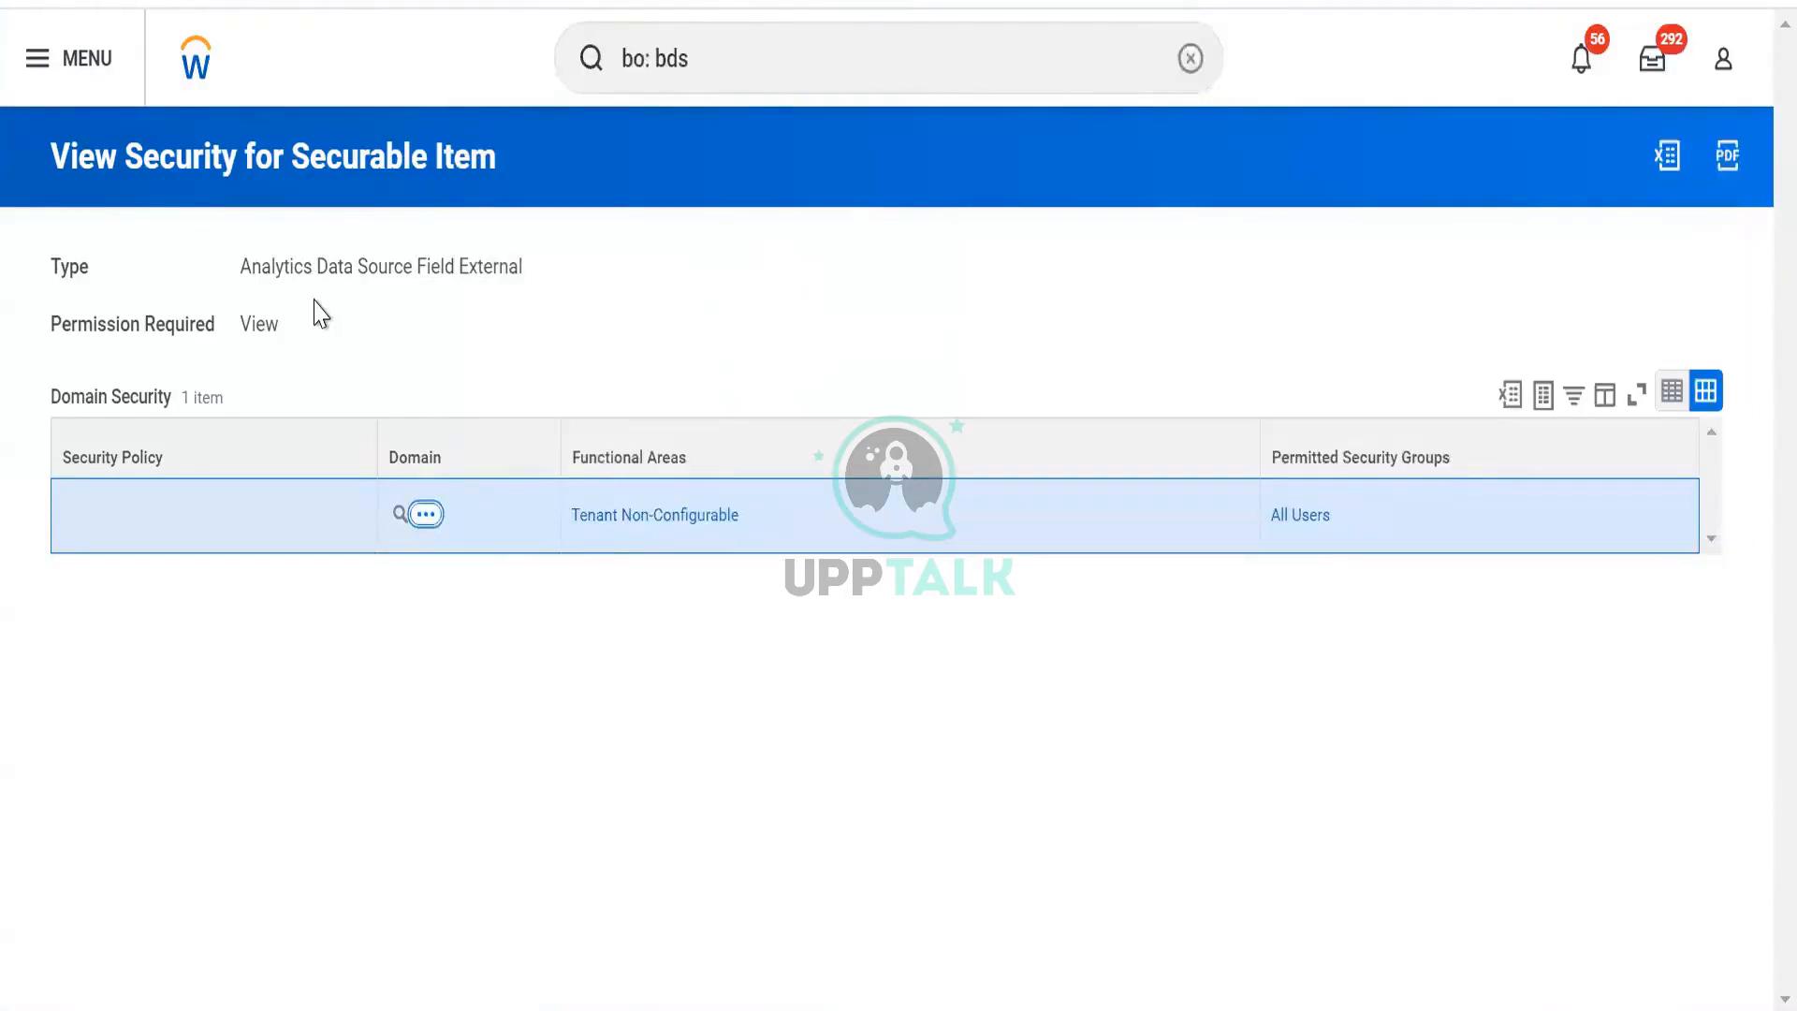